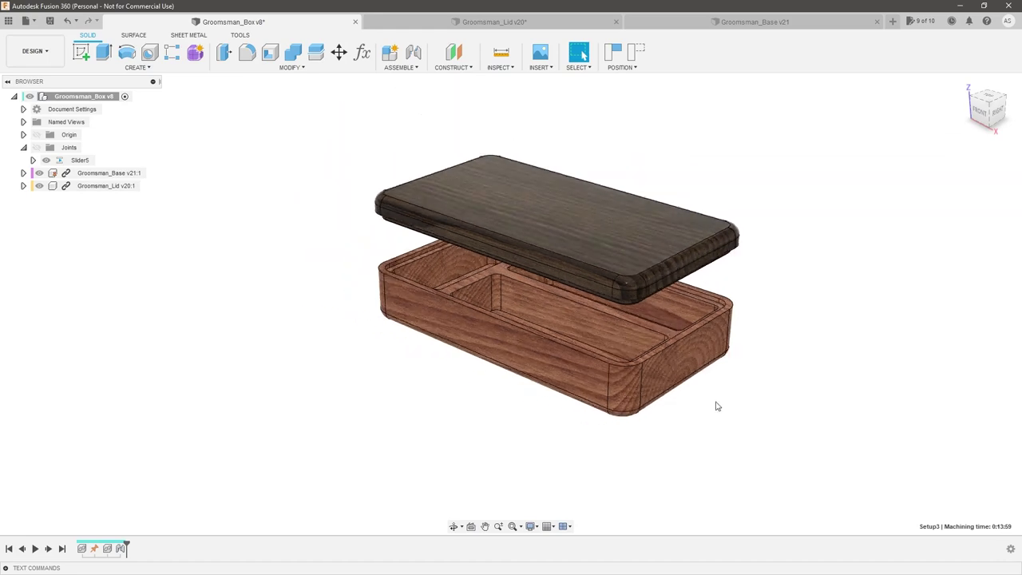
{"action": "middle_click_drag", "start_coordinate": [737, 281], "coordinate": [764, 263], "text": "shift"}
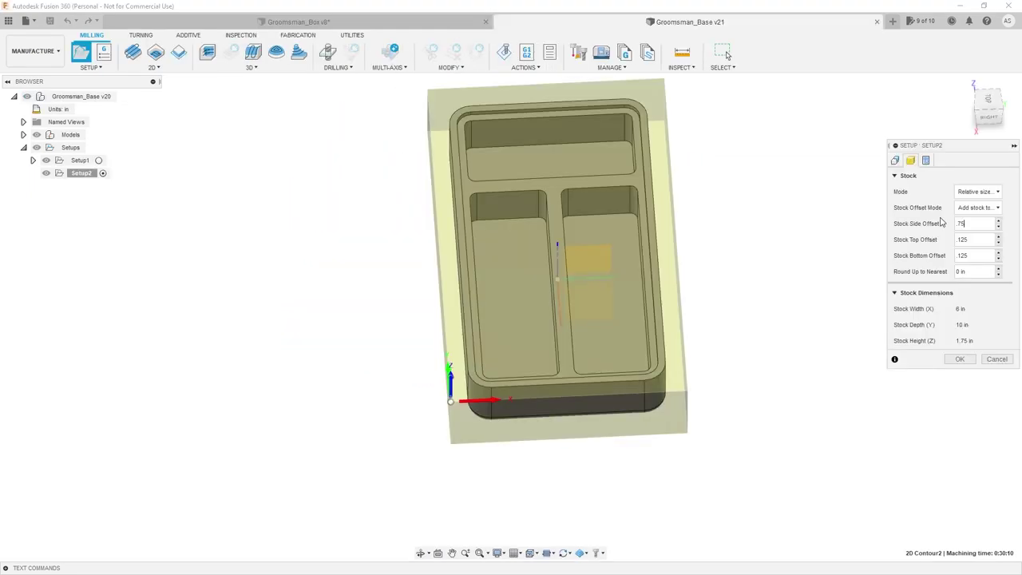
- Set the stock side offset of Setup2 to .75 in
{"action": "key", "text": "Tab"}
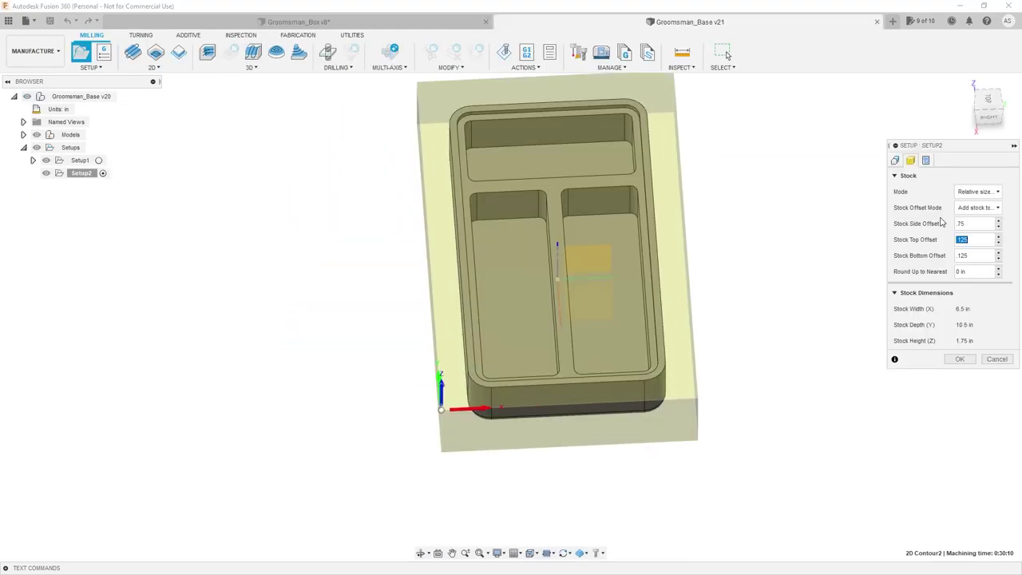
{"action": "key", "text": "Tab"}
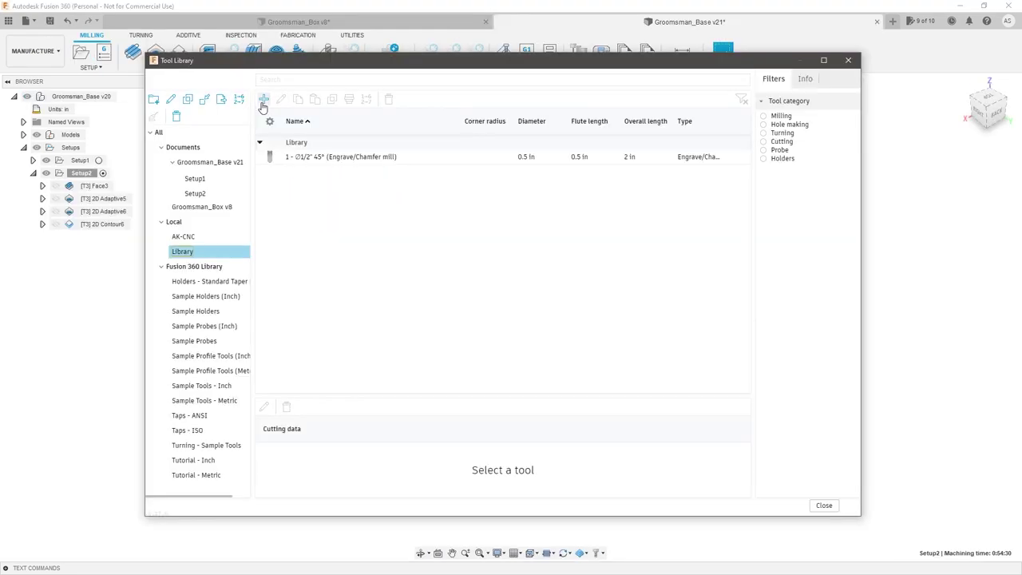
- Start adding a new tool to the local tool collection named Library
{"action": "left_click", "coordinate": [263, 100]}
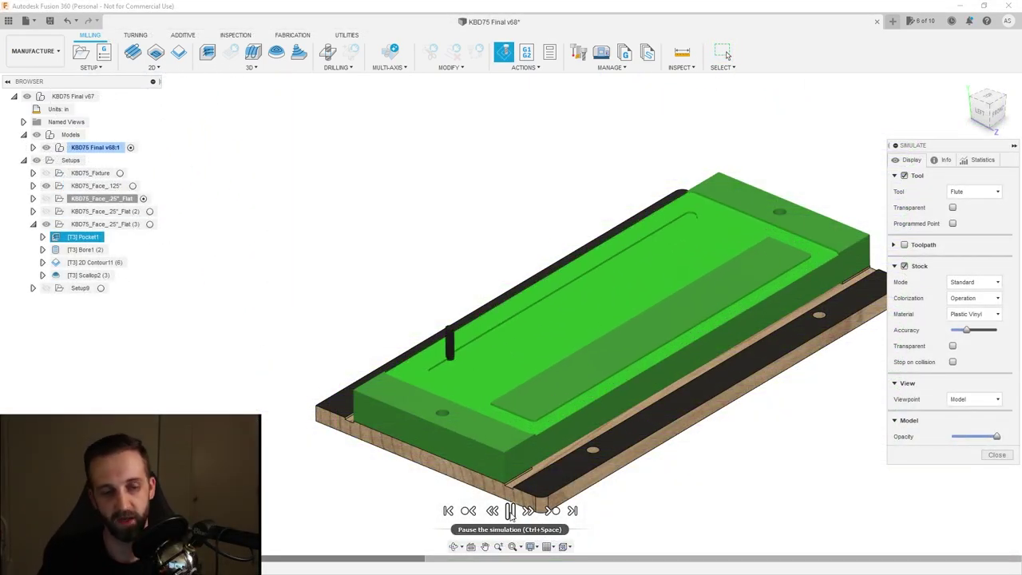
- Play and pause the machining simulation of the KBD75 flat face setup through the Bore1 (2) and 2D Contour11 (6) operations
{"action": "scroll", "coordinate": [657, 399], "scroll_direction": "up", "scroll_amount": 2}
{"action": "middle_click_drag", "start_coordinate": [657, 400], "coordinate": [639, 451], "text": "shift"}
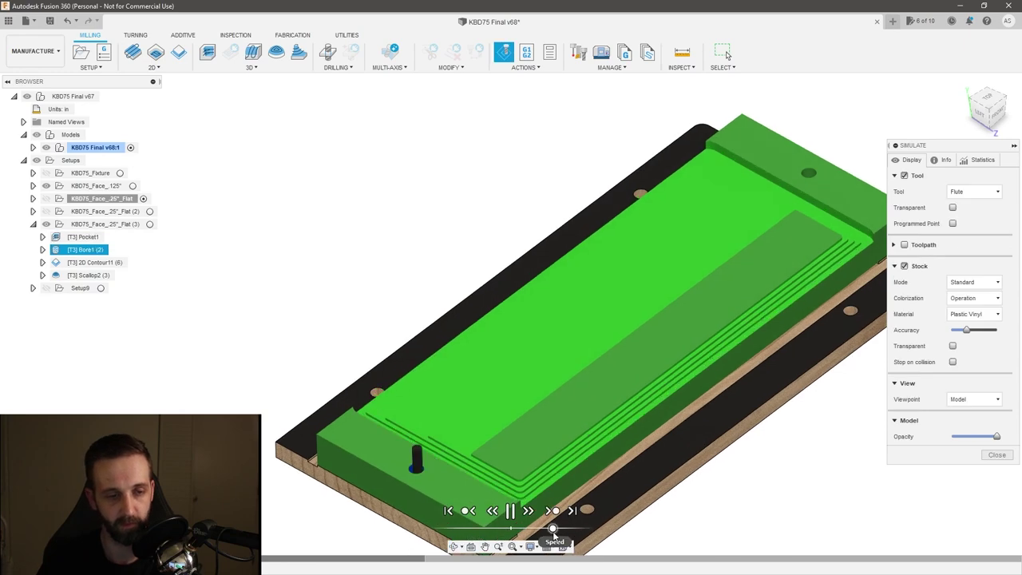
{"action": "left_click", "coordinate": [510, 512]}
{"action": "middle_click_drag", "start_coordinate": [617, 329], "coordinate": [564, 470], "text": "shift"}
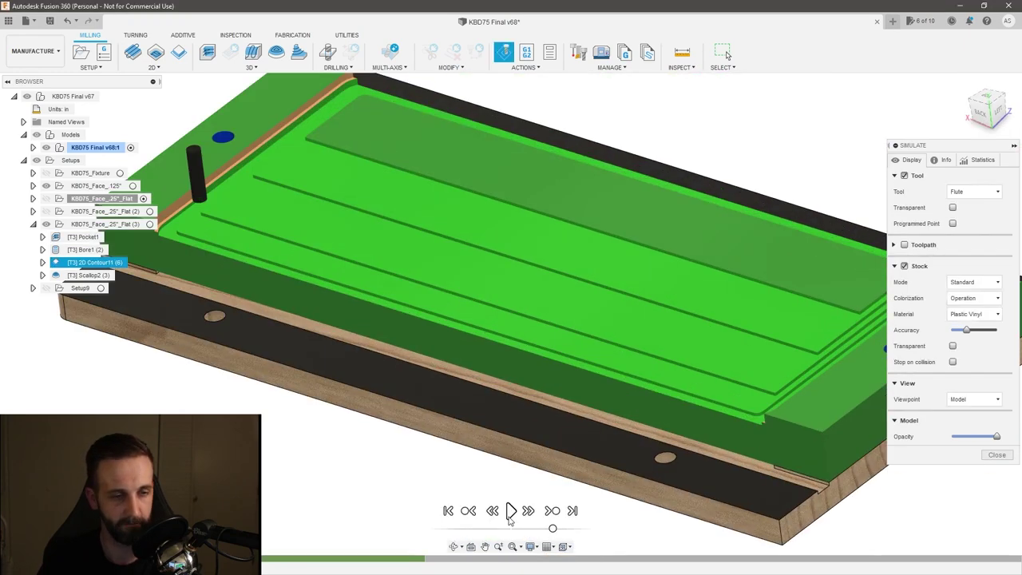
{"action": "left_click", "coordinate": [510, 513]}
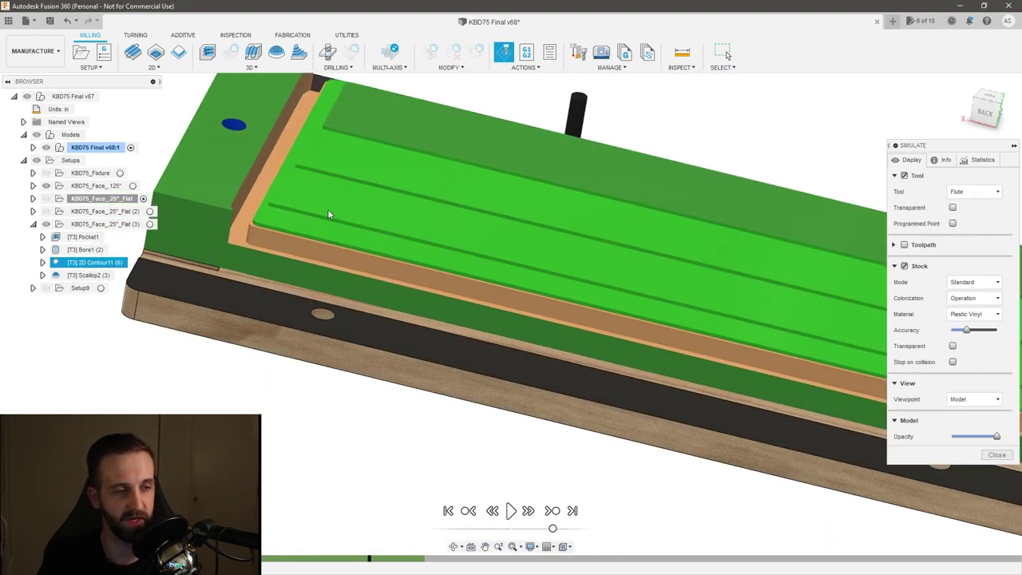
- Examine the contour cut around the simulated KBD75 part and the stepped surfaces at its far corner
{"action": "scroll", "coordinate": [328, 213], "scroll_direction": "down", "scroll_amount": 5}
{"action": "scroll", "coordinate": [619, 259], "scroll_direction": "up", "scroll_amount": 6}
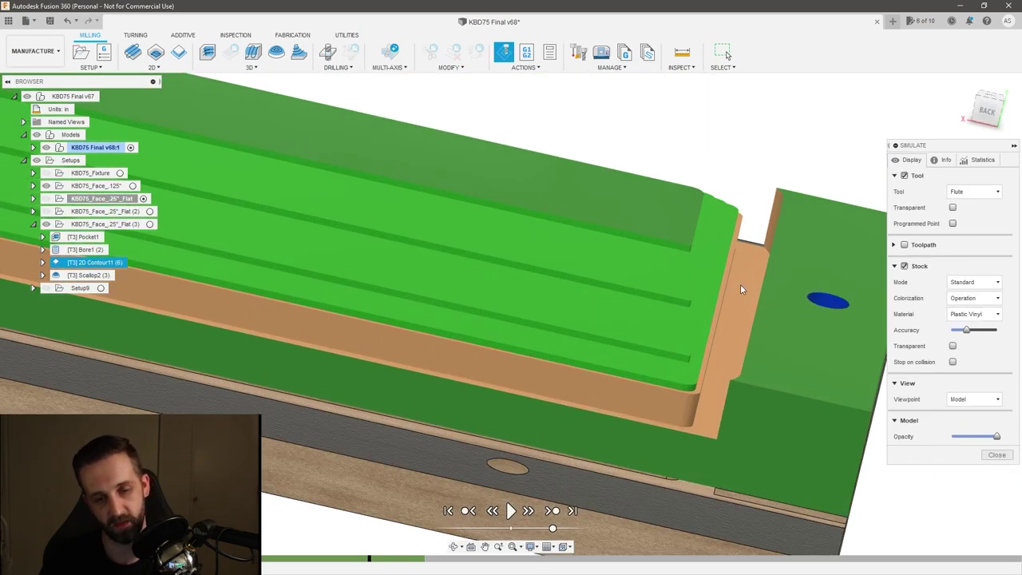
{"action": "middle_click_drag", "start_coordinate": [661, 192], "coordinate": [674, 295], "text": "shift"}
{"action": "scroll", "coordinate": [692, 324], "scroll_direction": "up", "scroll_amount": 3}
{"action": "scroll", "coordinate": [674, 295], "scroll_direction": "up", "scroll_amount": 2}
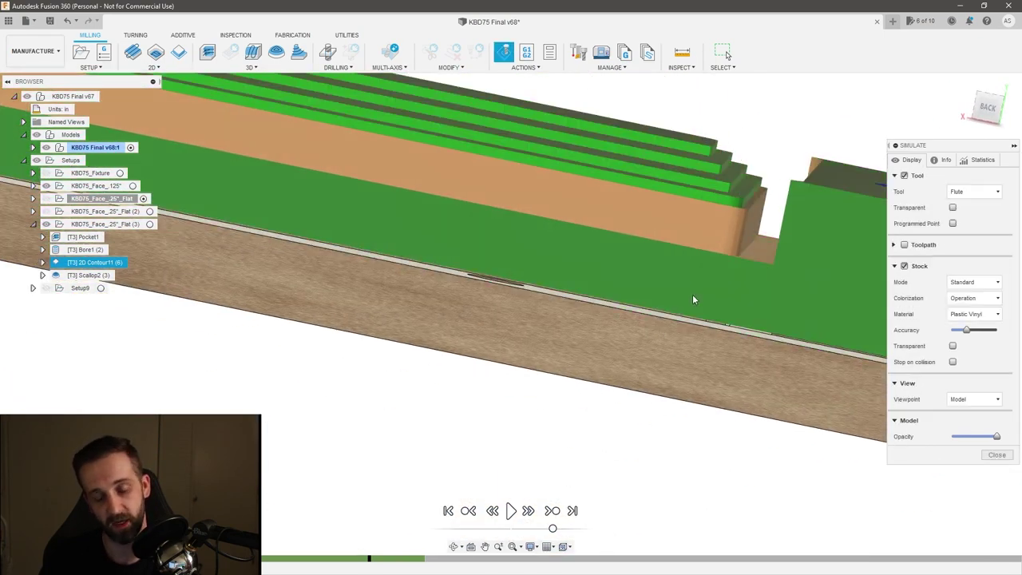
{"action": "scroll", "coordinate": [674, 295], "scroll_direction": "down", "scroll_amount": 3}
{"action": "scroll", "coordinate": [754, 290], "scroll_direction": "up", "scroll_amount": 1}
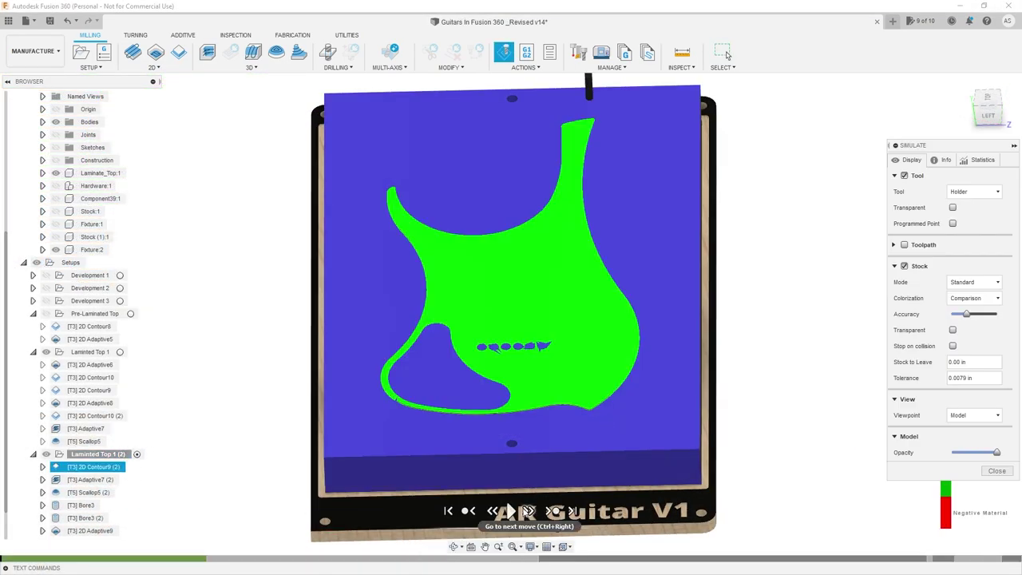
- Play the comparison-coloured simulation of the Laminted Top 1 (2) setup and examine how the guitar top is carved
{"action": "left_click", "coordinate": [509, 511]}
{"action": "scroll", "coordinate": [565, 339], "scroll_direction": "down", "scroll_amount": 3}
{"action": "scroll", "coordinate": [564, 339], "scroll_direction": "up", "scroll_amount": 1}
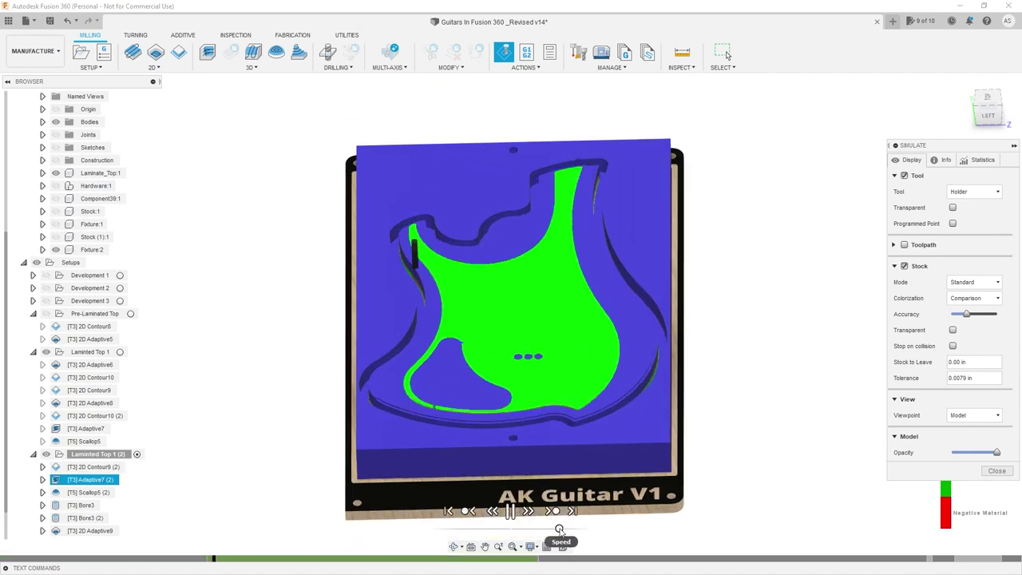
{"action": "middle_click_drag", "start_coordinate": [569, 511], "coordinate": [728, 415], "text": "shift"}
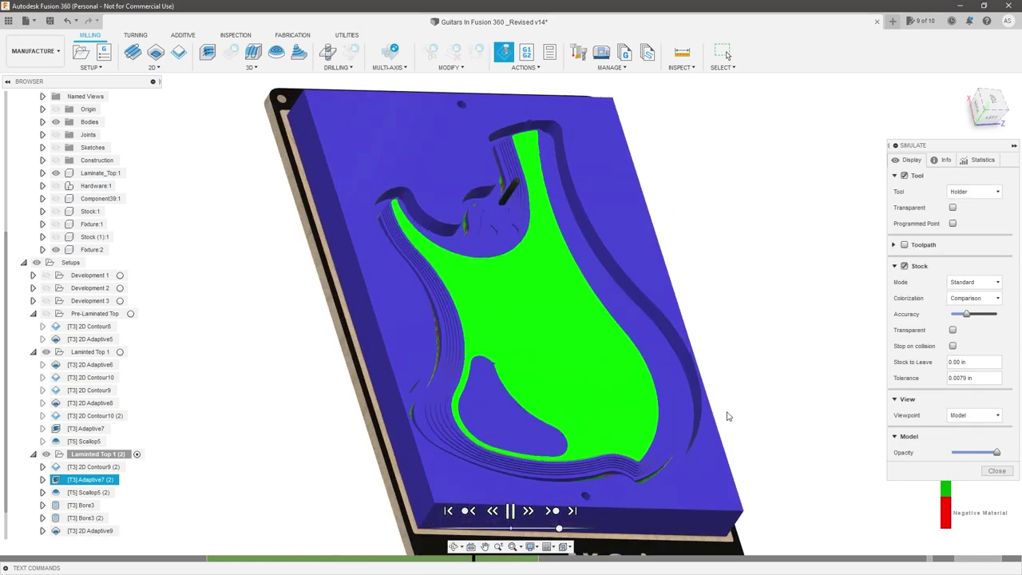
{"action": "scroll", "coordinate": [730, 412], "scroll_direction": "up", "scroll_amount": 2}
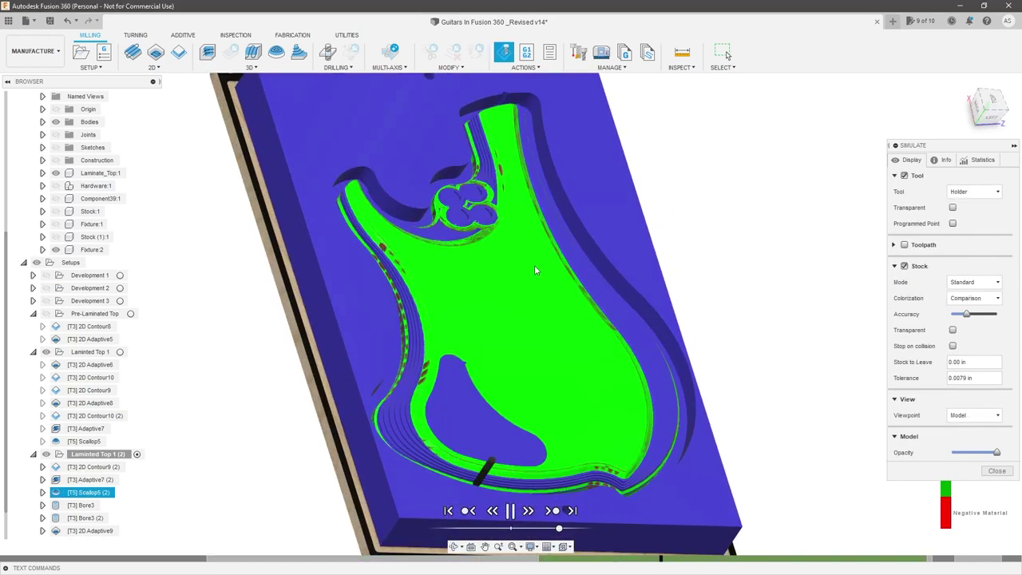
{"action": "scroll", "coordinate": [110, 539], "scroll_direction": "down", "scroll_amount": 1}
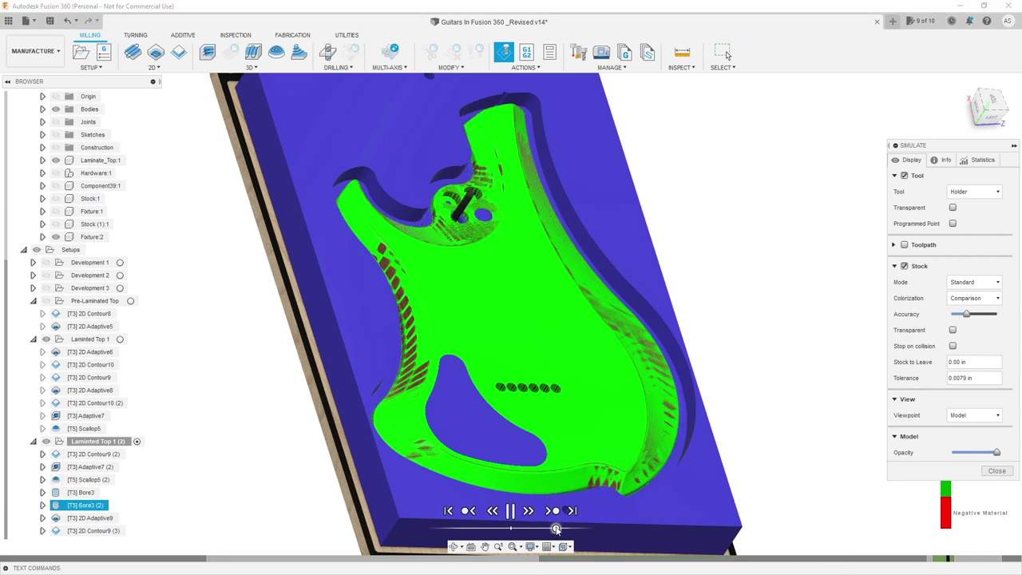
{"action": "middle_click_drag", "start_coordinate": [548, 423], "coordinate": [615, 294], "text": "shift"}
{"action": "scroll", "coordinate": [614, 294], "scroll_direction": "down", "scroll_amount": 3}
{"action": "scroll", "coordinate": [602, 322], "scroll_direction": "up", "scroll_amount": 3}
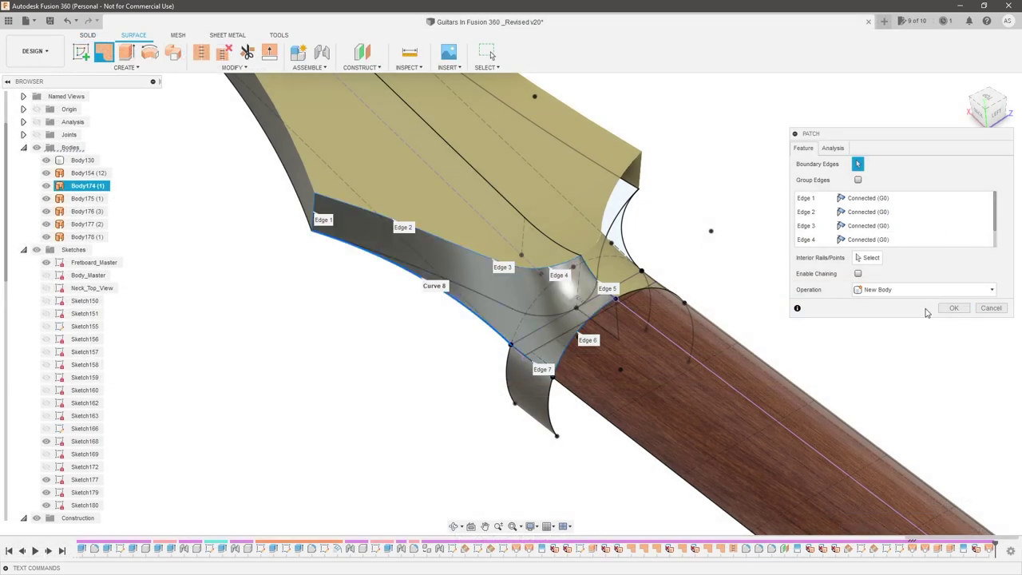
- Create the surface patch across the selected headstock transition edges as a new body, and hide all sketches
{"action": "left_click", "coordinate": [956, 309]}
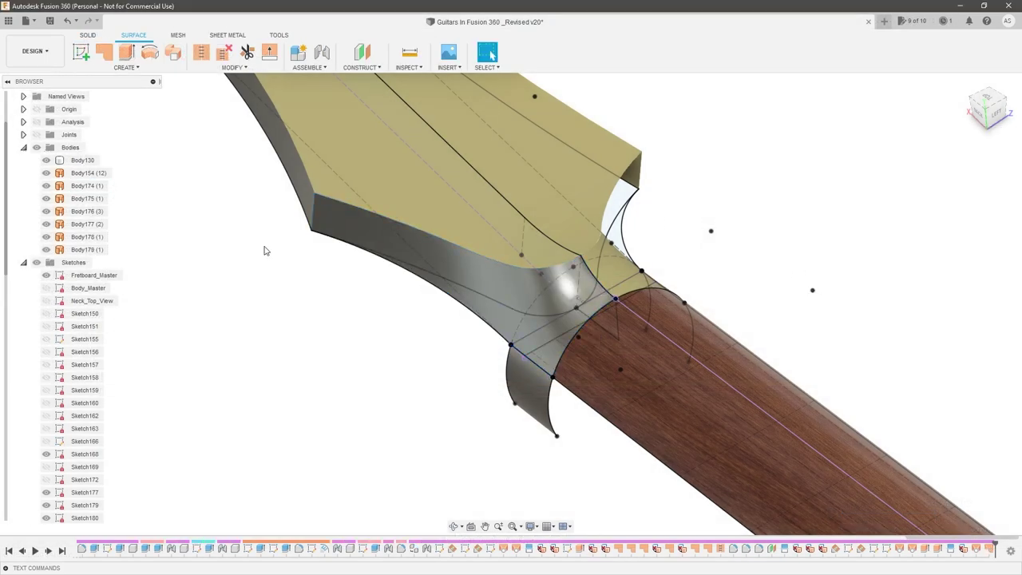
{"action": "left_click", "coordinate": [37, 262]}
{"action": "scroll", "coordinate": [635, 271], "scroll_direction": "up", "scroll_amount": 3}
{"action": "mouse_move", "coordinate": [635, 264]}
{"action": "middle_mouse_down", "text": "shift"}
{"action": "mouse_move", "coordinate": [668, 223]}
{"action": "mouse_move", "coordinate": [621, 224]}
{"action": "middle_mouse_up", "text": "shift"}
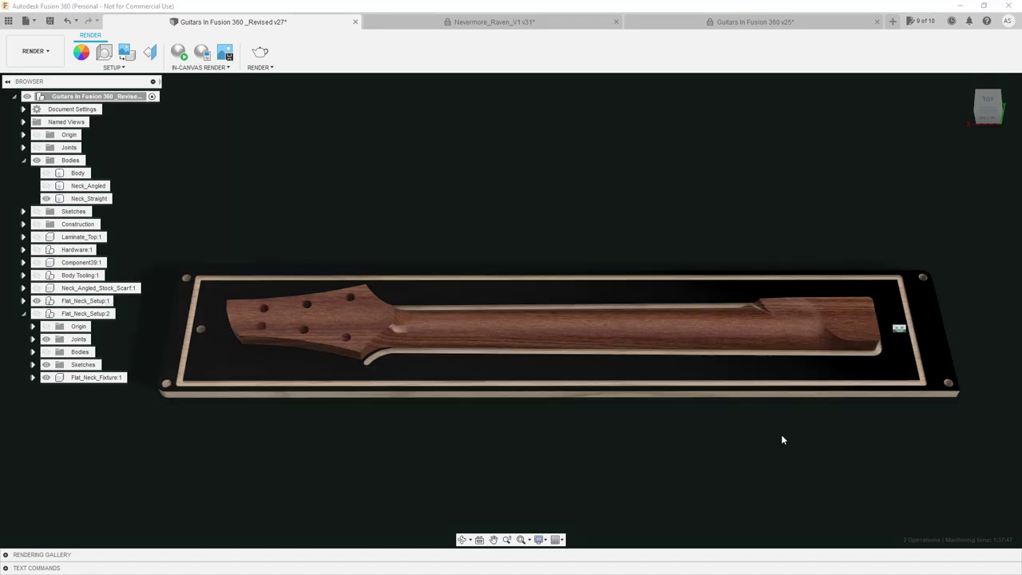
- Examine the straight guitar neck seated back-side up in its black fixture
{"action": "middle_click_drag", "start_coordinate": [816, 422], "coordinate": [862, 423], "text": "shift"}
{"action": "scroll", "coordinate": [855, 423], "scroll_direction": "down", "scroll_amount": 2}
{"action": "scroll", "coordinate": [652, 444], "scroll_direction": "up", "scroll_amount": 2}
{"action": "mouse_move", "coordinate": [717, 413]}
{"action": "middle_mouse_down", "text": "shift"}
{"action": "mouse_move", "coordinate": [705, 405]}
{"action": "mouse_move", "coordinate": [715, 395]}
{"action": "mouse_move", "coordinate": [713, 414]}
{"action": "middle_mouse_up", "text": "shift"}
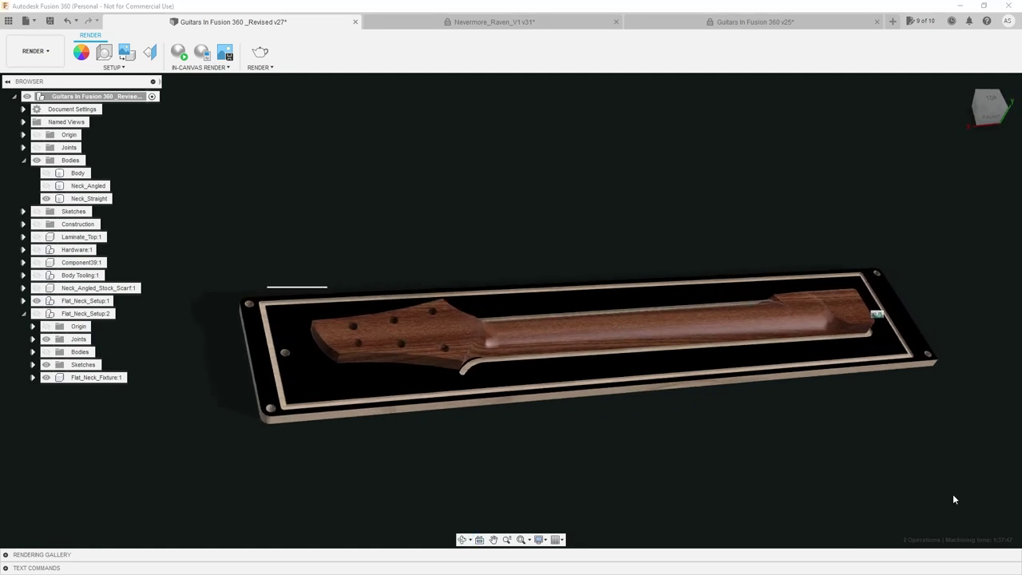
{"action": "middle_click_drag", "start_coordinate": [814, 467], "coordinate": [793, 482], "text": "shift"}
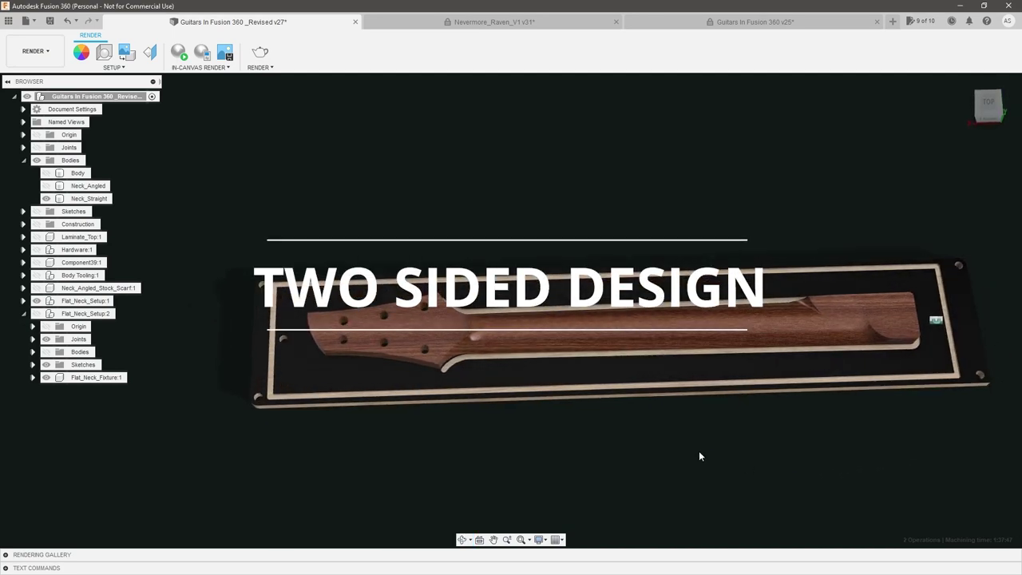
{"action": "scroll", "coordinate": [671, 438], "scroll_direction": "down", "scroll_amount": 3}
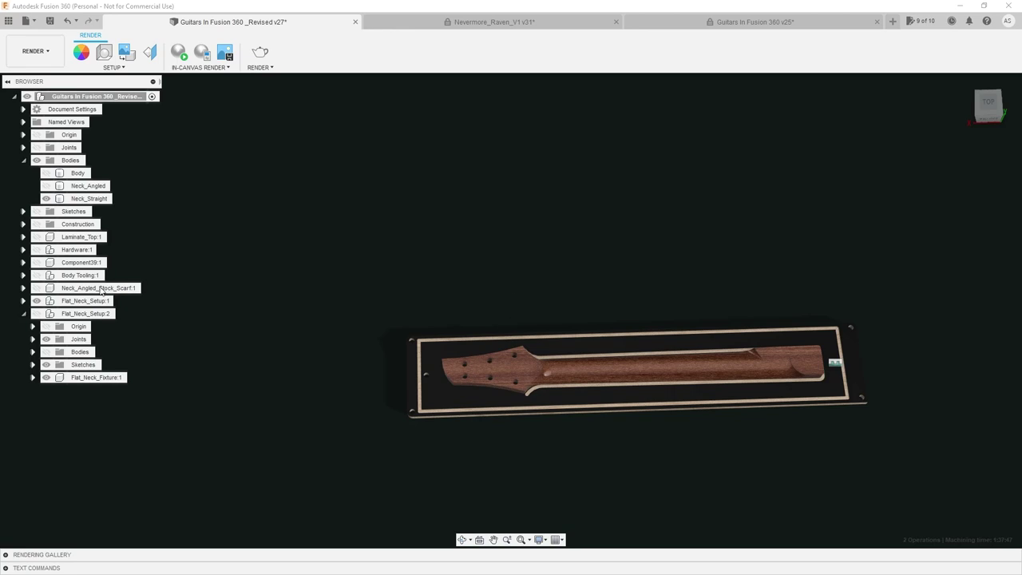
- Hide the Flat_Neck_Setup:1 fixture and examine the flat side of the neck, from the heel pocket along the central channel
{"action": "left_click", "coordinate": [37, 301]}
{"action": "middle_click_drag", "start_coordinate": [439, 293], "coordinate": [564, 281], "text": "shift"}
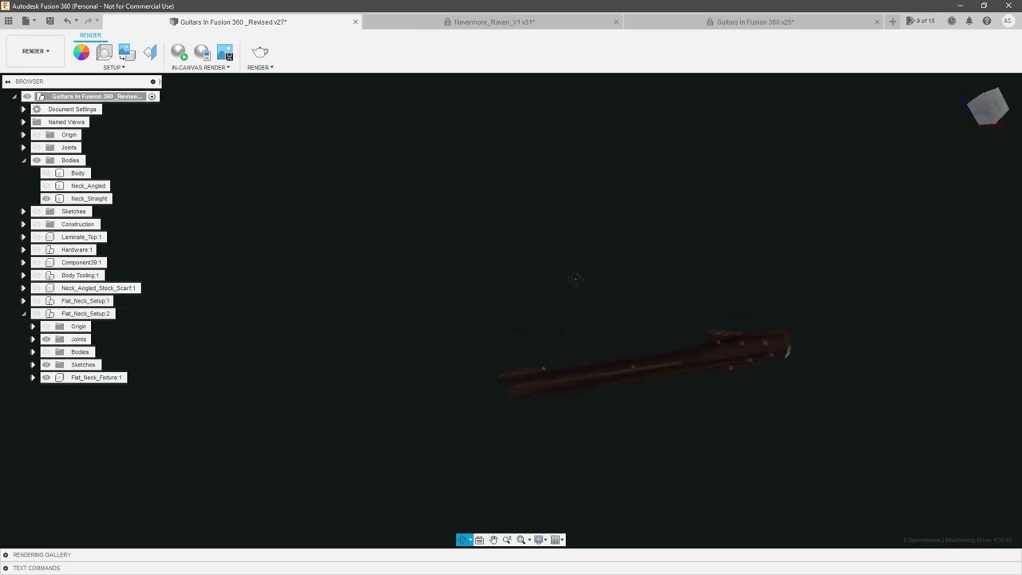
{"action": "middle_click_drag", "start_coordinate": [614, 247], "coordinate": [632, 202], "text": "shift"}
{"action": "scroll", "coordinate": [545, 444], "scroll_direction": "up", "scroll_amount": 5}
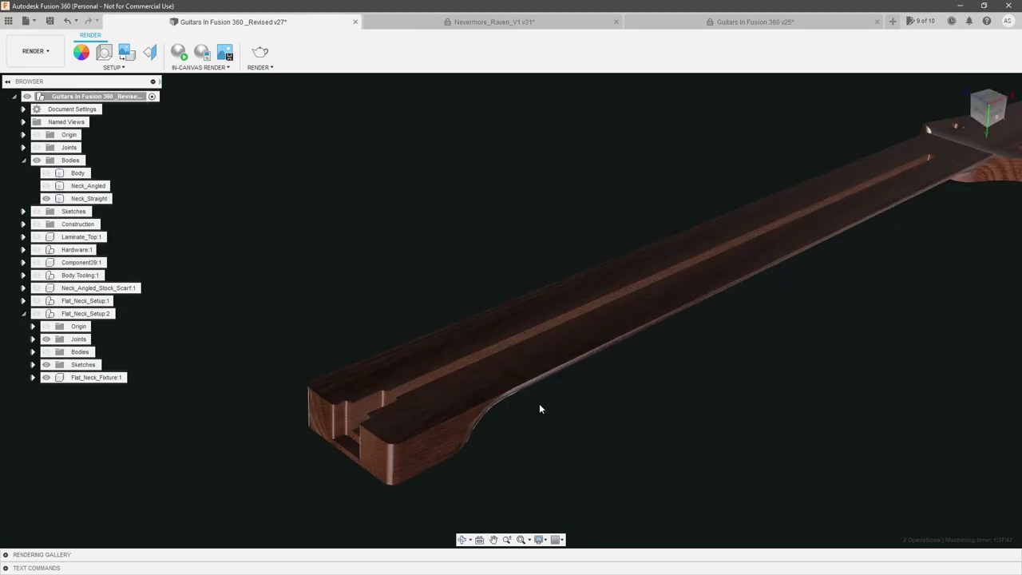
{"action": "scroll", "coordinate": [372, 409], "scroll_direction": "up", "scroll_amount": 3}
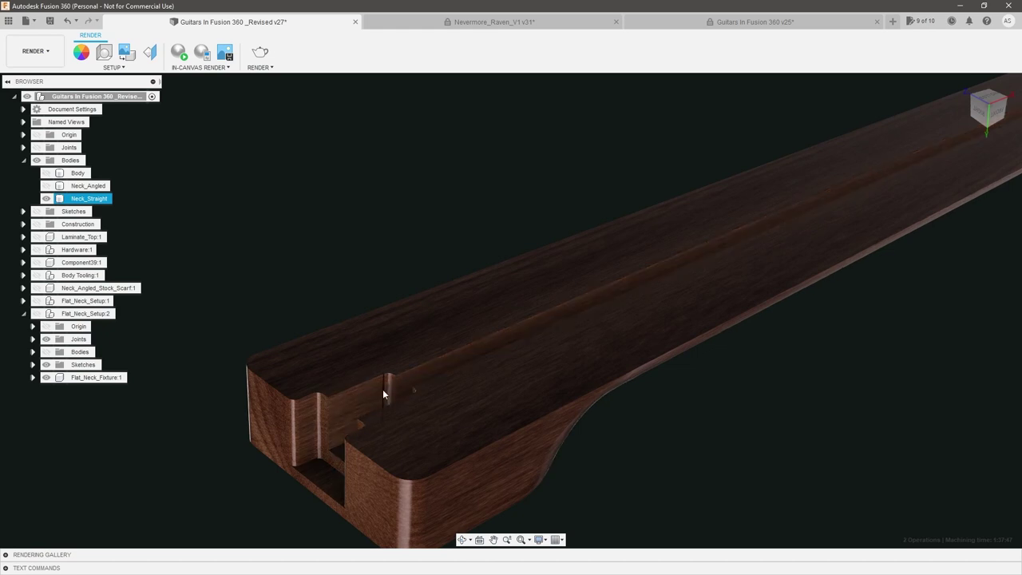
{"action": "scroll", "coordinate": [370, 411], "scroll_direction": "down", "scroll_amount": 7}
{"action": "scroll", "coordinate": [719, 246], "scroll_direction": "up", "scroll_amount": 7}
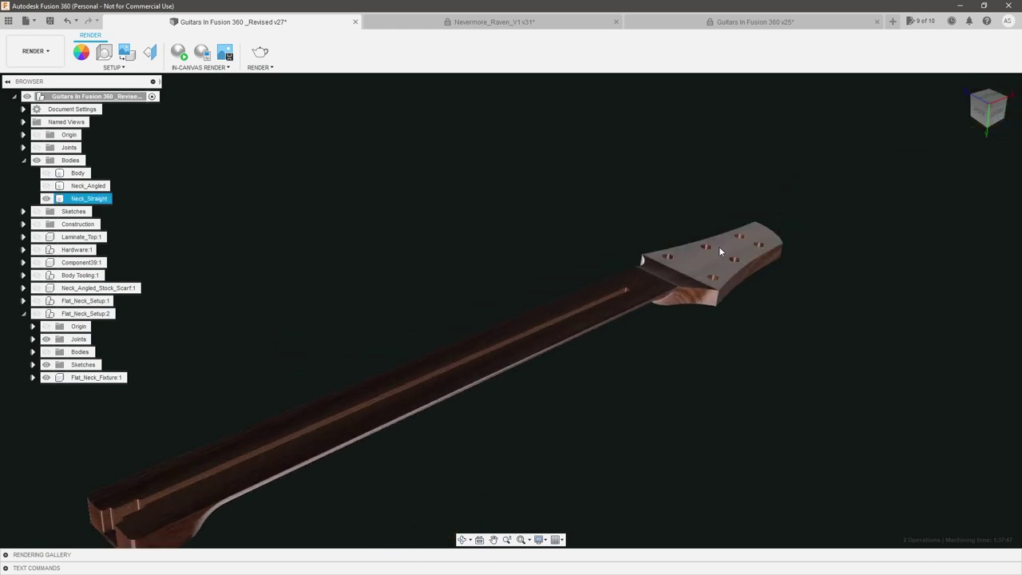
- Examine the neck's headstock transition from the side and from the fretboard face, and turn the neck to its rounded back
{"action": "middle_click_drag", "start_coordinate": [679, 295], "coordinate": [611, 277], "text": "shift"}
{"action": "scroll", "coordinate": [611, 279], "scroll_direction": "down", "scroll_amount": 3}
{"action": "scroll", "coordinate": [683, 285], "scroll_direction": "up", "scroll_amount": 3}
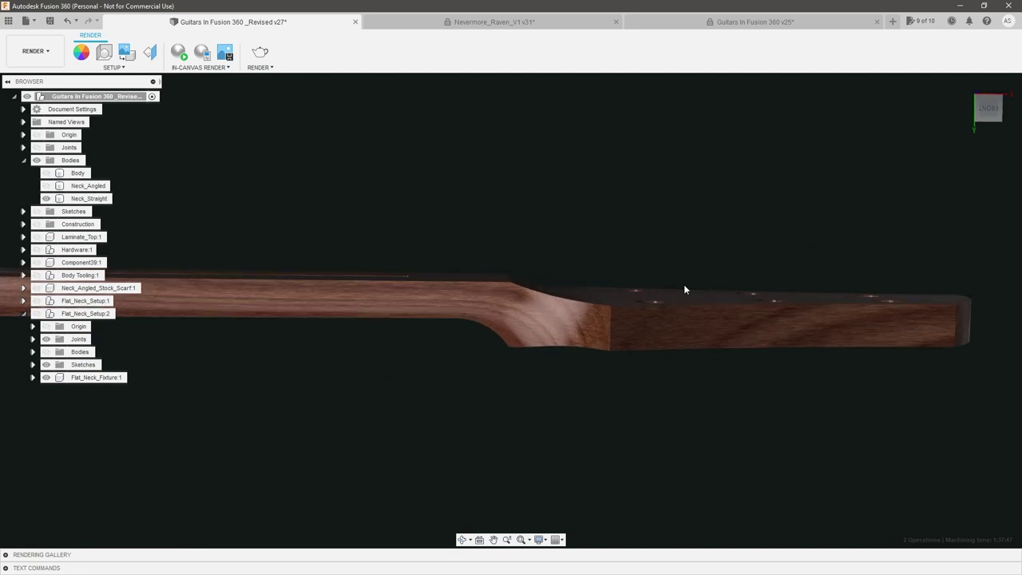
{"action": "middle_click_drag", "start_coordinate": [521, 278], "coordinate": [542, 269], "text": "shift"}
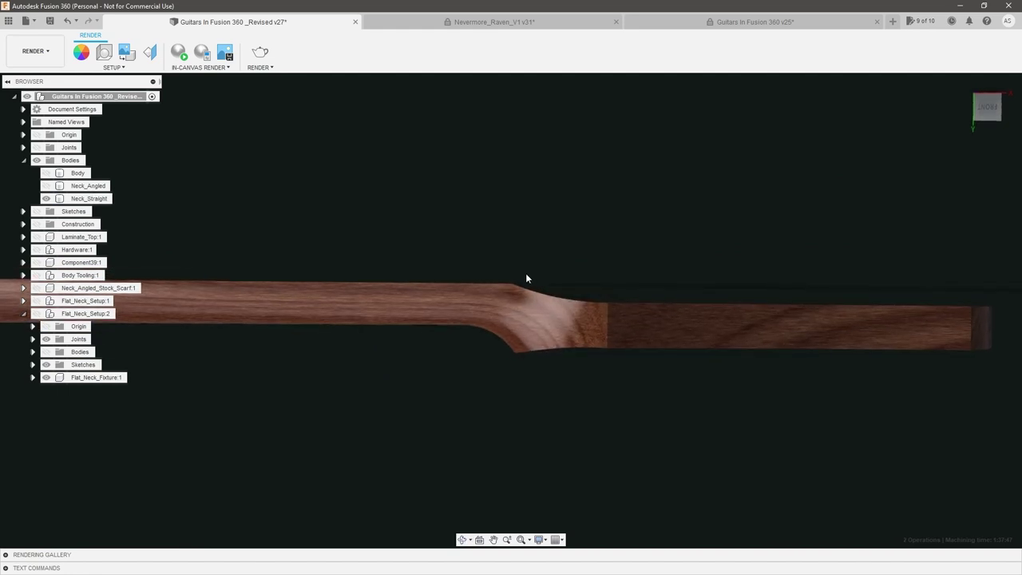
{"action": "scroll", "coordinate": [782, 362], "scroll_direction": "down", "scroll_amount": 3}
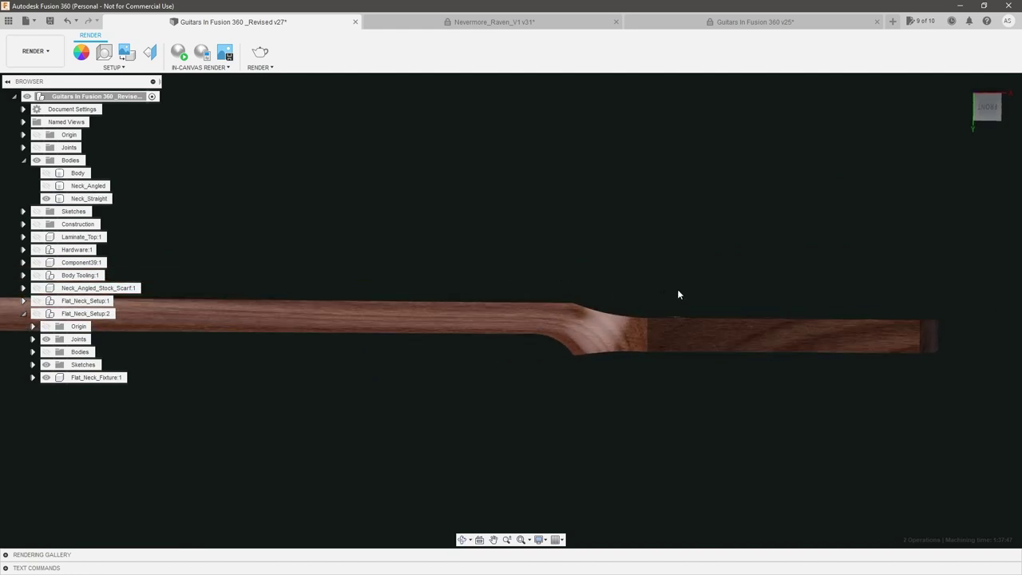
{"action": "scroll", "coordinate": [798, 306], "scroll_direction": "down", "scroll_amount": 3}
{"action": "middle_click_drag", "start_coordinate": [827, 300], "coordinate": [749, 328], "text": "shift"}
{"action": "scroll", "coordinate": [749, 328], "scroll_direction": "down", "scroll_amount": 3}
{"action": "scroll", "coordinate": [713, 324], "scroll_direction": "up", "scroll_amount": 3}
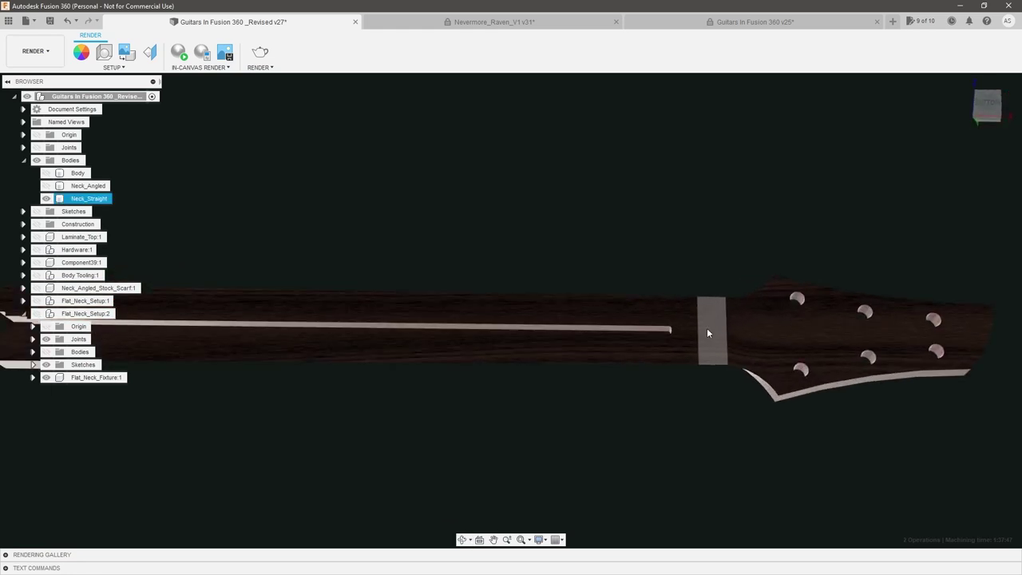
{"action": "middle_click_drag", "start_coordinate": [697, 244], "coordinate": [736, 343], "text": "shift"}
{"action": "scroll", "coordinate": [737, 346], "scroll_direction": "down", "scroll_amount": 3}
{"action": "middle_click_drag", "start_coordinate": [637, 376], "coordinate": [712, 282], "text": "shift"}
{"action": "middle_click_drag", "start_coordinate": [600, 285], "coordinate": [681, 212], "text": "shift"}
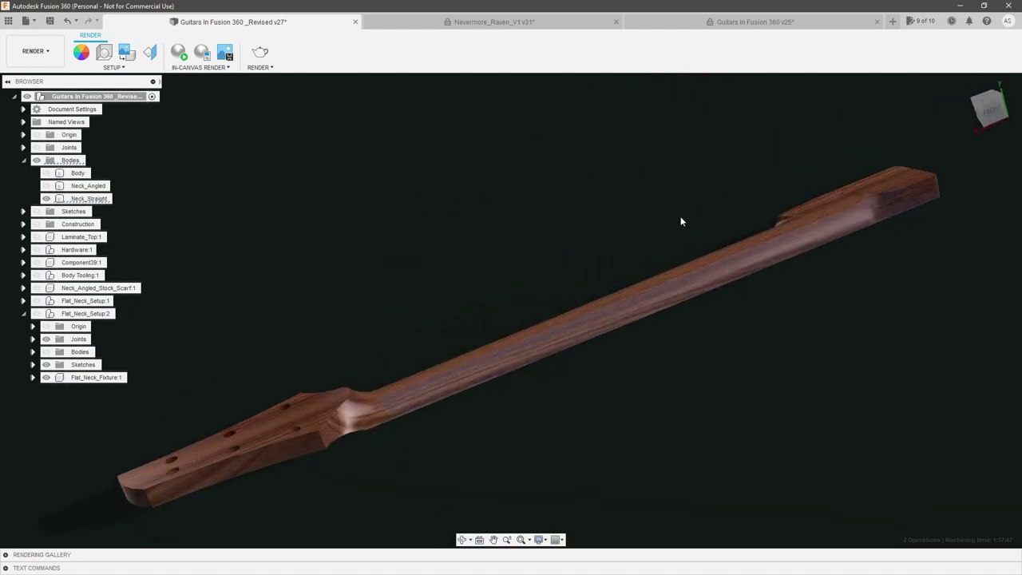
- Show the Flat_Neck_Setup:2 fixture and examine how the neck sits in it with its flat side exposed
{"action": "scroll", "coordinate": [595, 254], "scroll_direction": "down", "scroll_amount": 3}
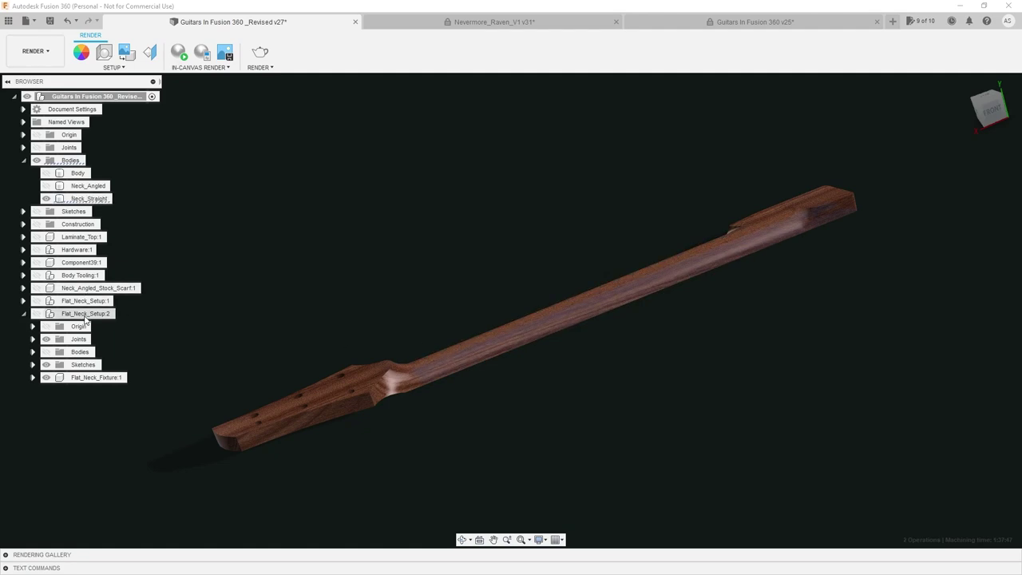
{"action": "left_click", "coordinate": [36, 314]}
{"action": "middle_click_drag", "start_coordinate": [403, 293], "coordinate": [399, 124], "text": "shift"}
{"action": "middle_click_drag", "start_coordinate": [618, 223], "coordinate": [666, 326], "text": "shift"}
{"action": "scroll", "coordinate": [665, 326], "scroll_direction": "down", "scroll_amount": 2}
{"action": "middle_click_drag", "start_coordinate": [565, 244], "coordinate": [670, 300], "text": "shift"}
{"action": "scroll", "coordinate": [670, 301], "scroll_direction": "up", "scroll_amount": 1}
{"action": "scroll", "coordinate": [670, 301], "scroll_direction": "up", "scroll_amount": 2}
{"action": "middle_click_drag", "start_coordinate": [696, 337], "coordinate": [759, 346], "text": "shift"}
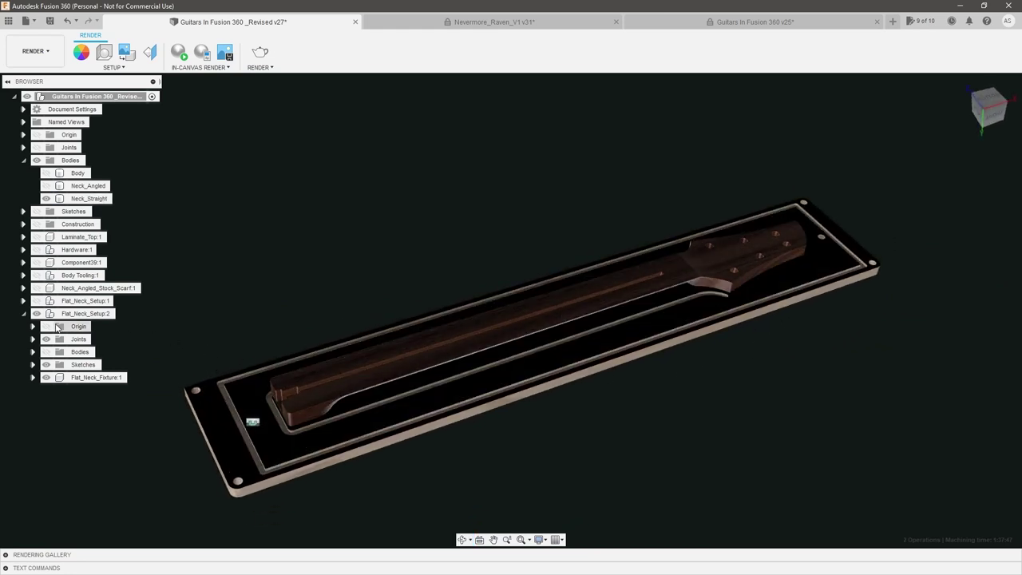
- Show Flat_Neck_Setup:1 in place of Flat_Neck_Setup:2 and examine the neck's rounded back and curved headstock transition
{"action": "mouse_move", "coordinate": [361, 455]}
{"action": "middle_mouse_down", "text": "shift"}
{"action": "mouse_move", "coordinate": [391, 478]}
{"action": "mouse_move", "coordinate": [378, 462]}
{"action": "middle_mouse_up", "text": "shift"}
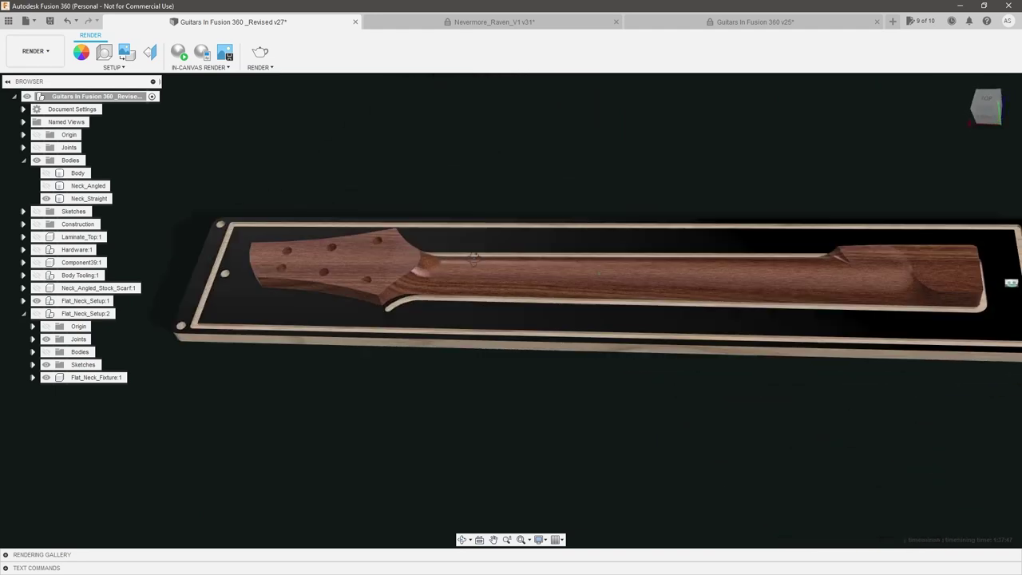
{"action": "middle_click_drag", "start_coordinate": [571, 293], "coordinate": [584, 288], "text": "shift"}
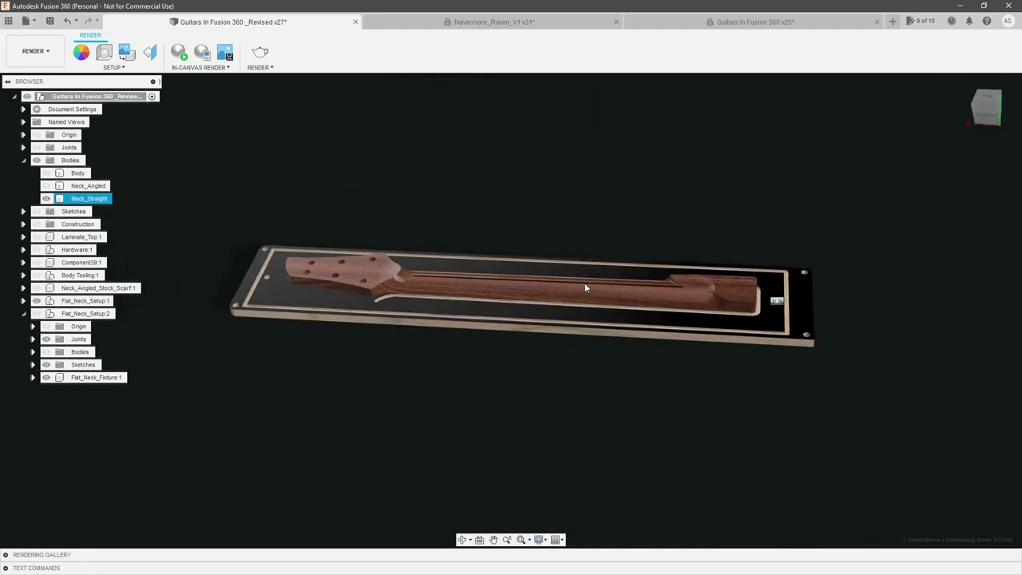
{"action": "scroll", "coordinate": [585, 281], "scroll_direction": "up", "scroll_amount": 2}
{"action": "scroll", "coordinate": [587, 276], "scroll_direction": "up", "scroll_amount": 1}
{"action": "middle_click_drag", "start_coordinate": [650, 254], "coordinate": [656, 292], "text": "shift"}
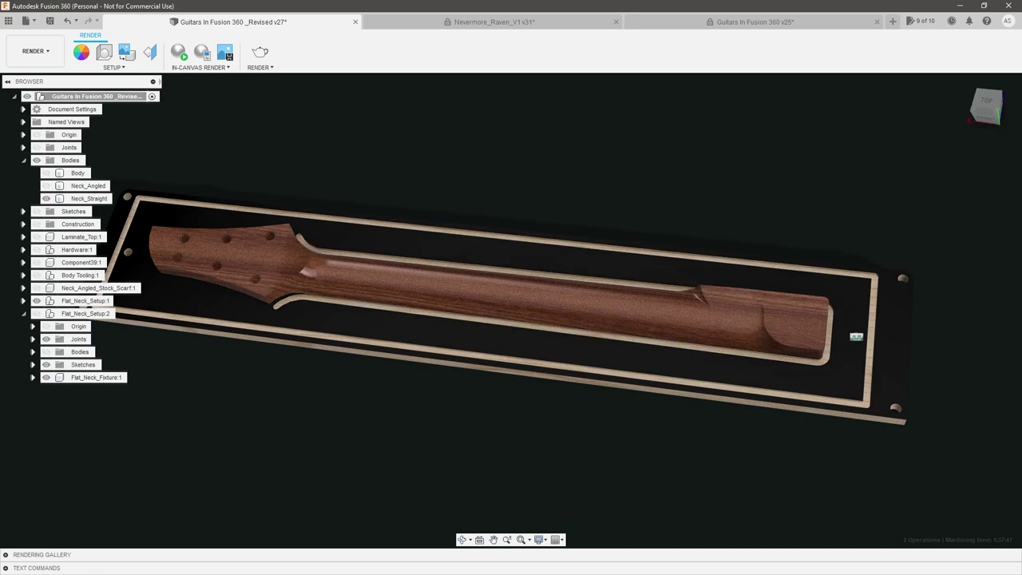
{"action": "middle_click_drag", "start_coordinate": [560, 158], "coordinate": [543, 146], "text": "shift"}
{"action": "scroll", "coordinate": [336, 253], "scroll_direction": "up", "scroll_amount": 4}
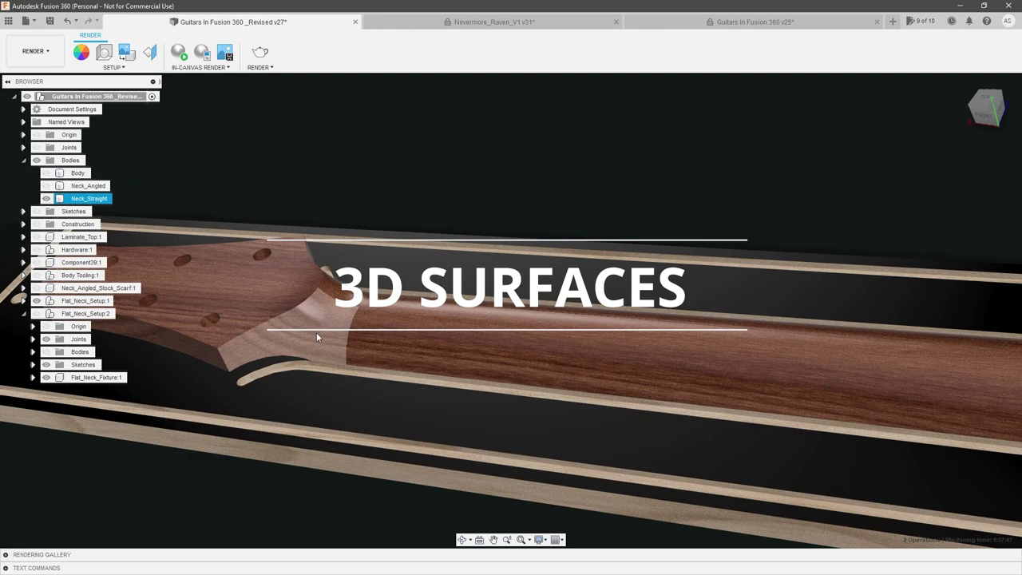
- Examine the rounded surface of the neck's back along its length, up to the transition into the heel
{"action": "scroll", "coordinate": [320, 329], "scroll_direction": "down", "scroll_amount": 5}
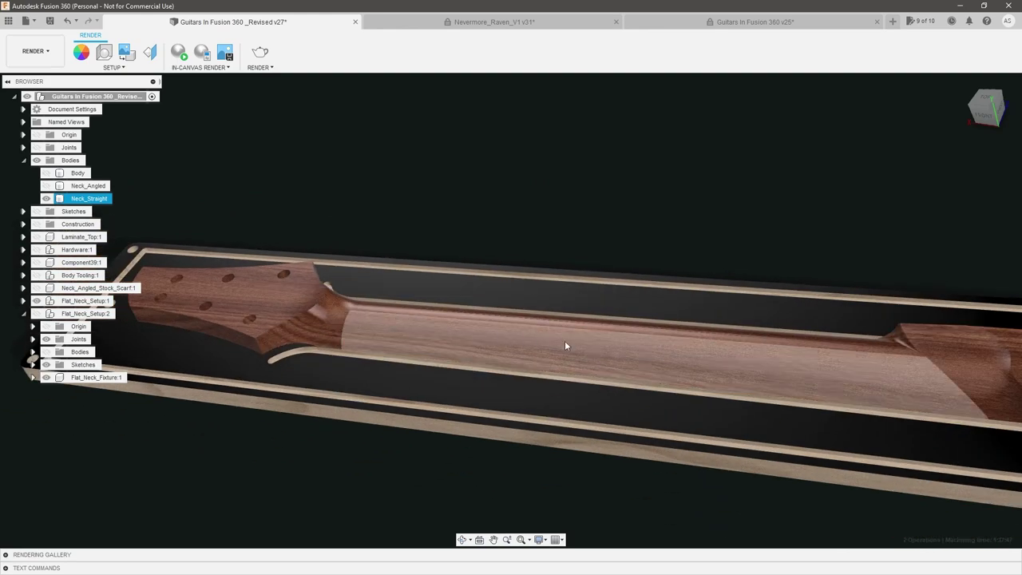
{"action": "scroll", "coordinate": [626, 339], "scroll_direction": "down", "scroll_amount": 3}
{"action": "scroll", "coordinate": [968, 343], "scroll_direction": "up", "scroll_amount": 4}
{"action": "scroll", "coordinate": [731, 370], "scroll_direction": "up", "scroll_amount": 4}
{"action": "scroll", "coordinate": [726, 371], "scroll_direction": "down", "scroll_amount": 3}
{"action": "scroll", "coordinate": [713, 367], "scroll_direction": "up", "scroll_amount": 3}
{"action": "middle_click_drag", "start_coordinate": [713, 367], "coordinate": [770, 330], "text": "shift"}
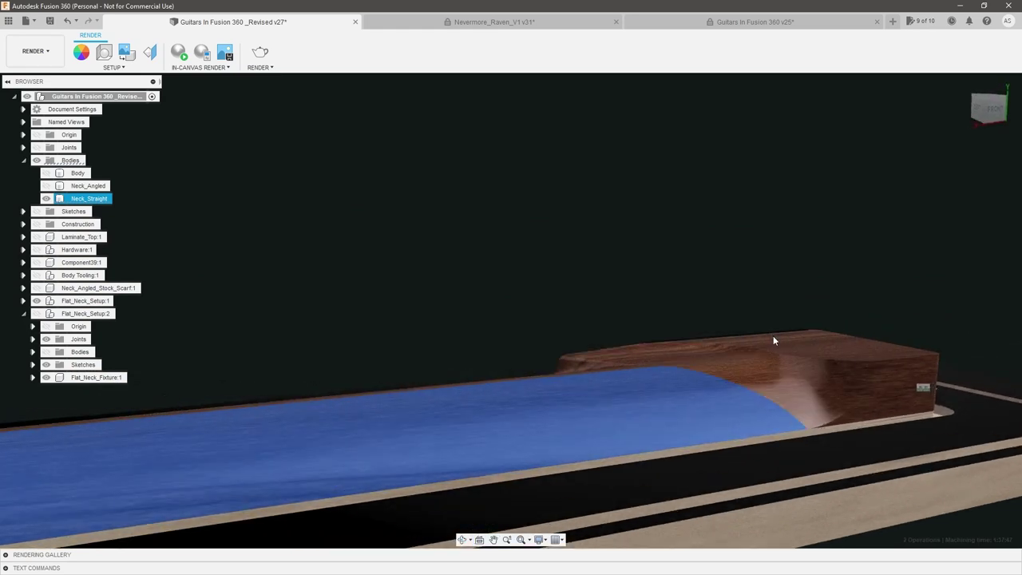
{"action": "scroll", "coordinate": [773, 345], "scroll_direction": "down", "scroll_amount": 2}
{"action": "scroll", "coordinate": [776, 357], "scroll_direction": "up", "scroll_amount": 2}
{"action": "scroll", "coordinate": [807, 377], "scroll_direction": "up", "scroll_amount": 2}
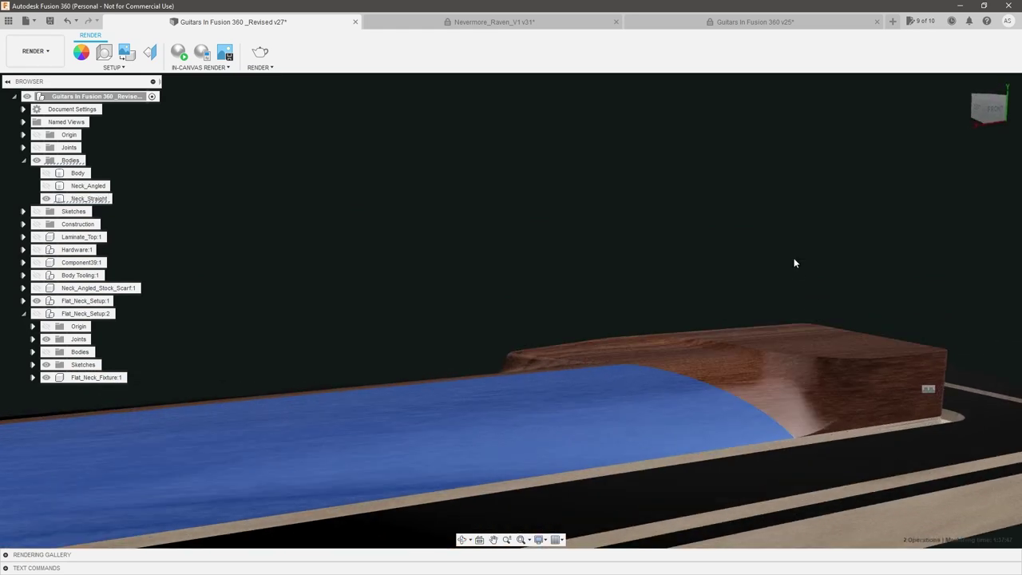
- Clear the face selection and examine the sculpted heel transition surface up close
{"action": "left_click", "coordinate": [794, 262]}
{"action": "middle_click_drag", "start_coordinate": [795, 279], "coordinate": [721, 293], "text": "shift"}
{"action": "scroll", "coordinate": [720, 294], "scroll_direction": "down", "scroll_amount": 2}
{"action": "scroll", "coordinate": [554, 371], "scroll_direction": "up", "scroll_amount": 4}
{"action": "middle_click_drag", "start_coordinate": [613, 373], "coordinate": [648, 390], "text": "shift"}
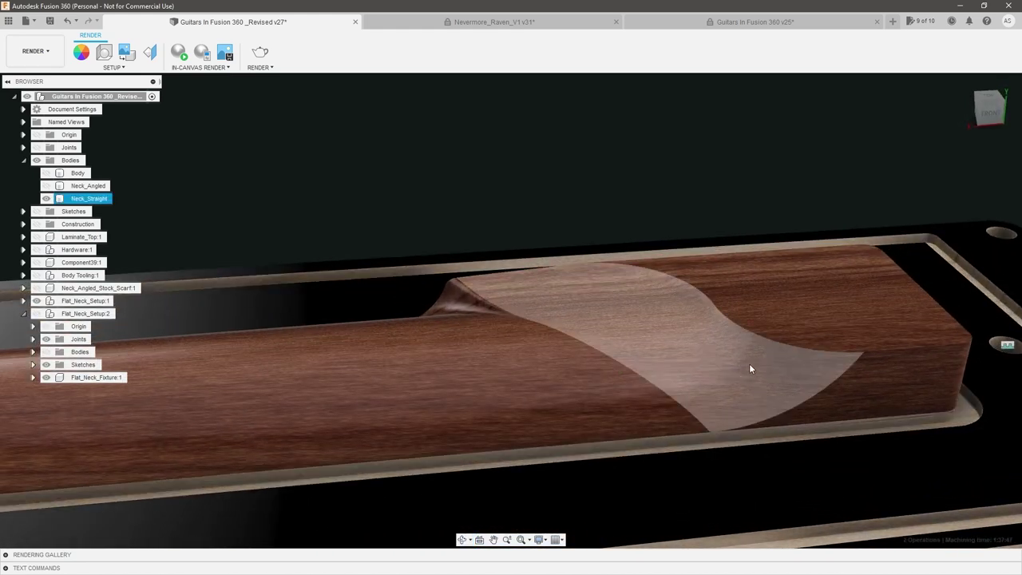
{"action": "scroll", "coordinate": [806, 386], "scroll_direction": "down", "scroll_amount": 2}
{"action": "scroll", "coordinate": [831, 395], "scroll_direction": "down", "scroll_amount": 8}
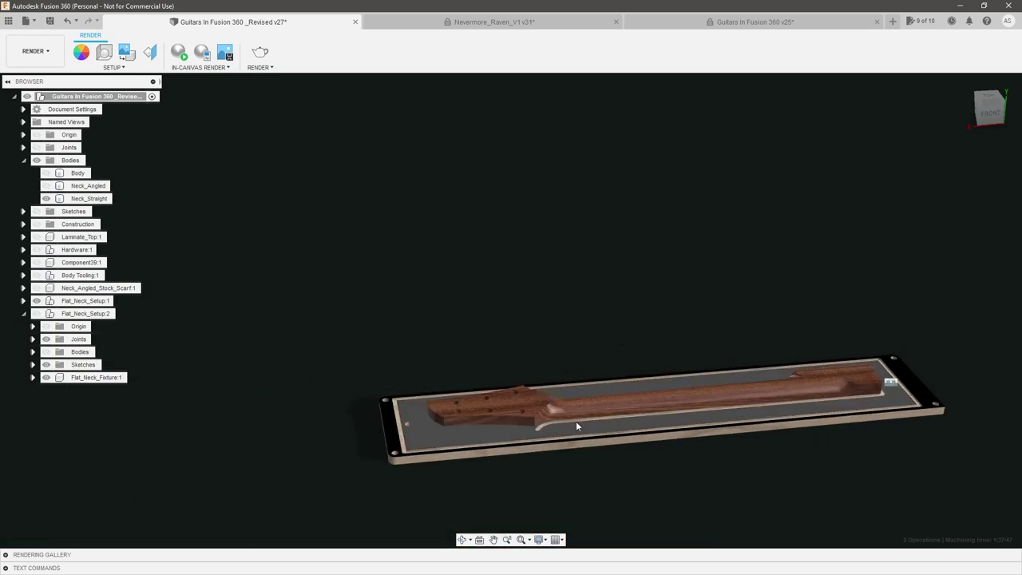
- Examine the whole neck in its fixture and the headstock end from a low angle
{"action": "scroll", "coordinate": [561, 439], "scroll_direction": "up", "scroll_amount": 4}
{"action": "scroll", "coordinate": [460, 283], "scroll_direction": "down", "scroll_amount": 4}
{"action": "scroll", "coordinate": [637, 288], "scroll_direction": "up", "scroll_amount": 2}
{"action": "mouse_move", "coordinate": [637, 288]}
{"action": "middle_mouse_down", "text": "shift"}
{"action": "mouse_move", "coordinate": [639, 271]}
{"action": "mouse_move", "coordinate": [640, 298]}
{"action": "mouse_move", "coordinate": [628, 299]}
{"action": "middle_mouse_up", "text": "shift"}
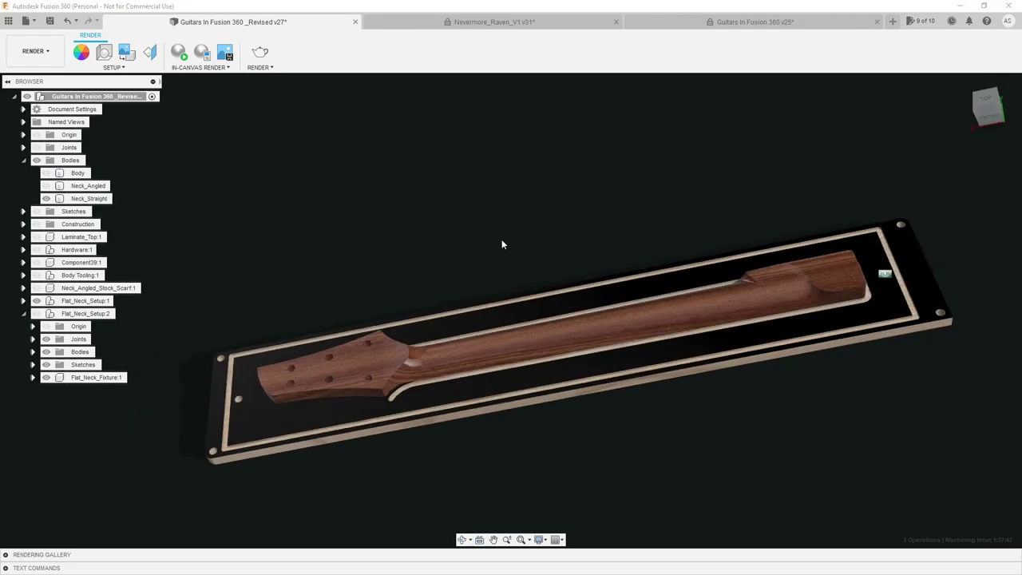
{"action": "middle_click_drag", "start_coordinate": [506, 414], "coordinate": [536, 412], "text": "shift"}
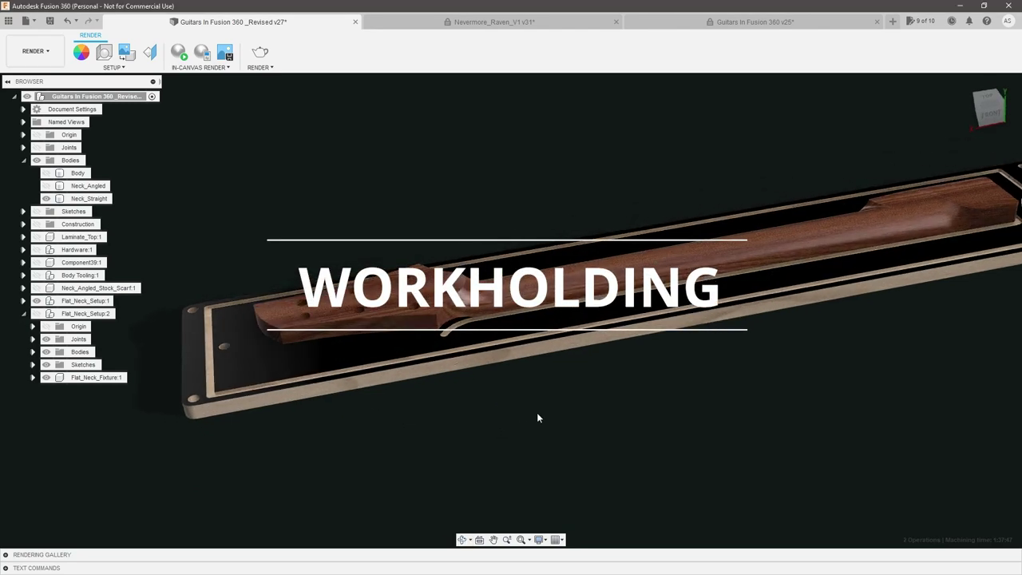
{"action": "scroll", "coordinate": [537, 412], "scroll_direction": "down", "scroll_amount": 3}
{"action": "scroll", "coordinate": [423, 357], "scroll_direction": "up", "scroll_amount": 5}
{"action": "middle_click_drag", "start_coordinate": [478, 338], "coordinate": [494, 332], "text": "shift"}
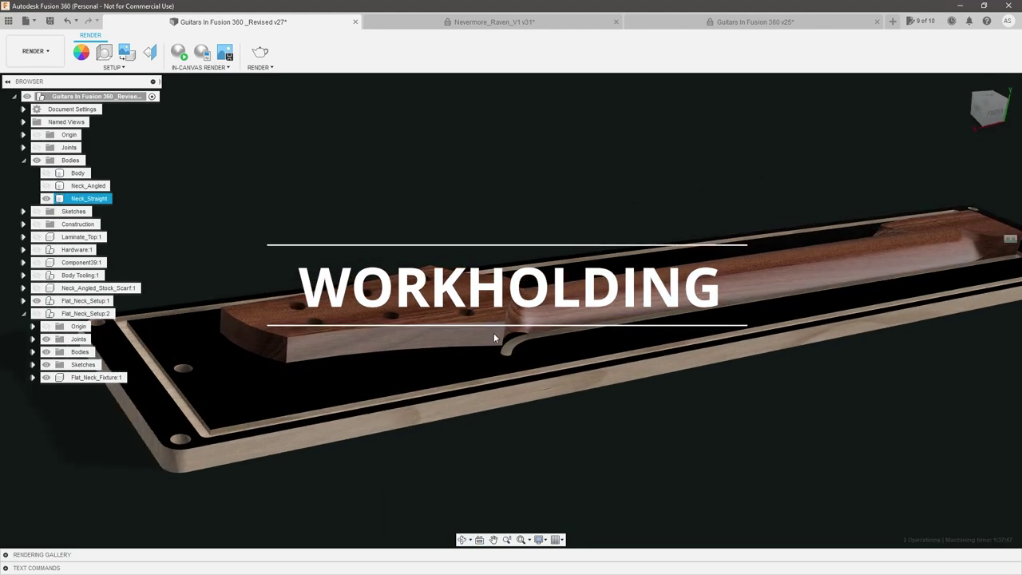
- Highlight the headstock's end face and turn the neck and fixture around to view them from the heel end
{"action": "left_click", "coordinate": [269, 342]}
{"action": "middle_click_drag", "start_coordinate": [324, 328], "coordinate": [396, 336], "text": "shift"}
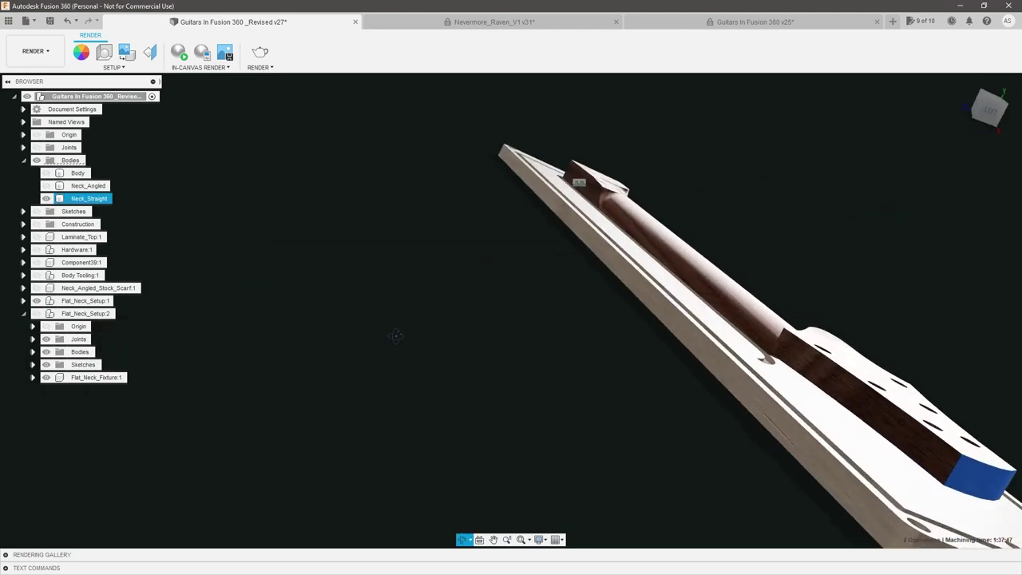
{"action": "left_click", "coordinate": [818, 369]}
{"action": "middle_click_drag", "start_coordinate": [817, 368], "coordinate": [624, 400], "text": "shift"}
{"action": "scroll", "coordinate": [736, 356], "scroll_direction": "up", "scroll_amount": 3}
{"action": "scroll", "coordinate": [755, 420], "scroll_direction": "down", "scroll_amount": 3}
{"action": "scroll", "coordinate": [748, 349], "scroll_direction": "up", "scroll_amount": 3}
{"action": "scroll", "coordinate": [665, 383], "scroll_direction": "down", "scroll_amount": 3}
{"action": "scroll", "coordinate": [665, 383], "scroll_direction": "up", "scroll_amount": 2}
{"action": "scroll", "coordinate": [662, 409], "scroll_direction": "down", "scroll_amount": 2}
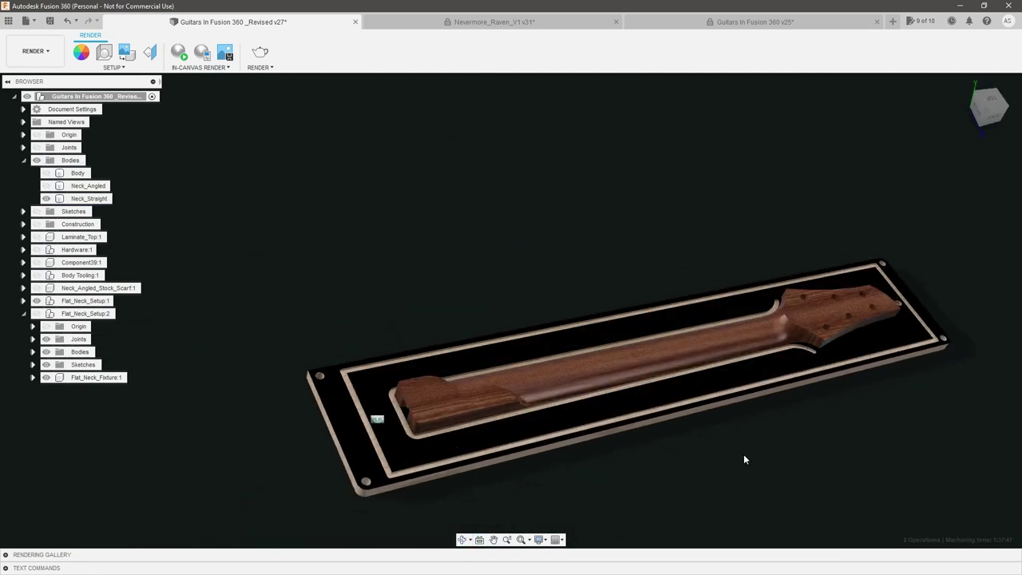
- Highlight the neck's rounded back, the heel's side face and the headstock's face one after another to examine them in the fixture
{"action": "scroll", "coordinate": [736, 448], "scroll_direction": "up", "scroll_amount": 1}
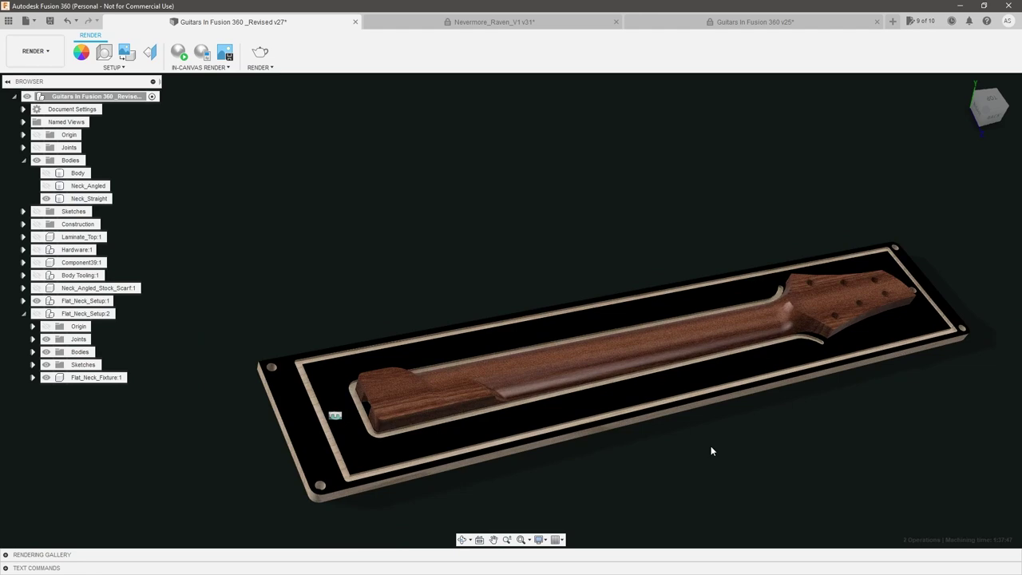
{"action": "scroll", "coordinate": [638, 447], "scroll_direction": "up", "scroll_amount": 2}
{"action": "mouse_move", "coordinate": [671, 445]}
{"action": "middle_mouse_down", "text": "shift"}
{"action": "mouse_move", "coordinate": [670, 408]}
{"action": "mouse_move", "coordinate": [668, 437]}
{"action": "middle_mouse_up", "text": "shift"}
{"action": "scroll", "coordinate": [667, 437], "scroll_direction": "down", "scroll_amount": 2}
{"action": "scroll", "coordinate": [606, 394], "scroll_direction": "up", "scroll_amount": 3}
{"action": "scroll", "coordinate": [607, 394], "scroll_direction": "up", "scroll_amount": 1}
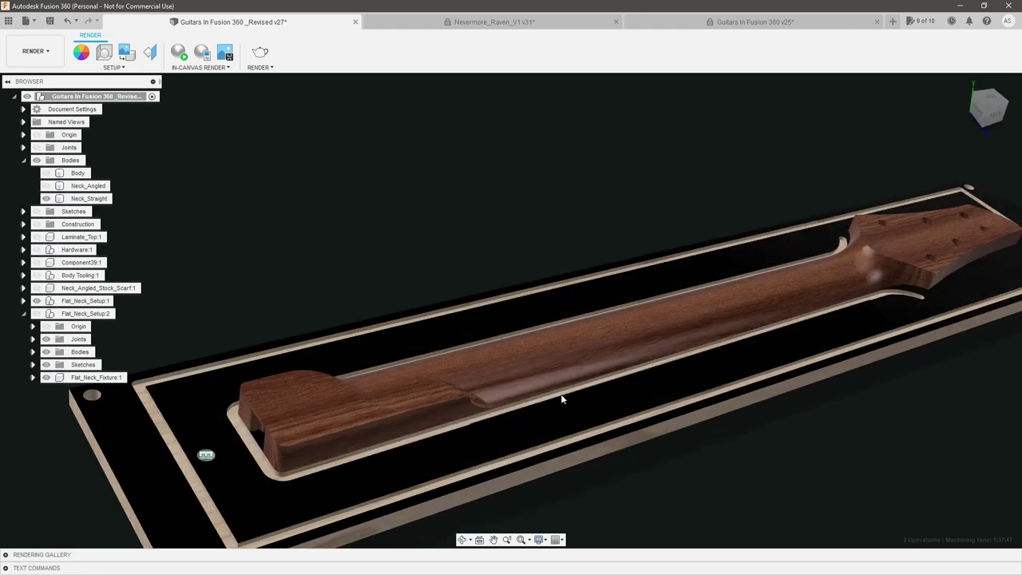
{"action": "left_click", "coordinate": [711, 330]}
{"action": "scroll", "coordinate": [588, 372], "scroll_direction": "down", "scroll_amount": 1}
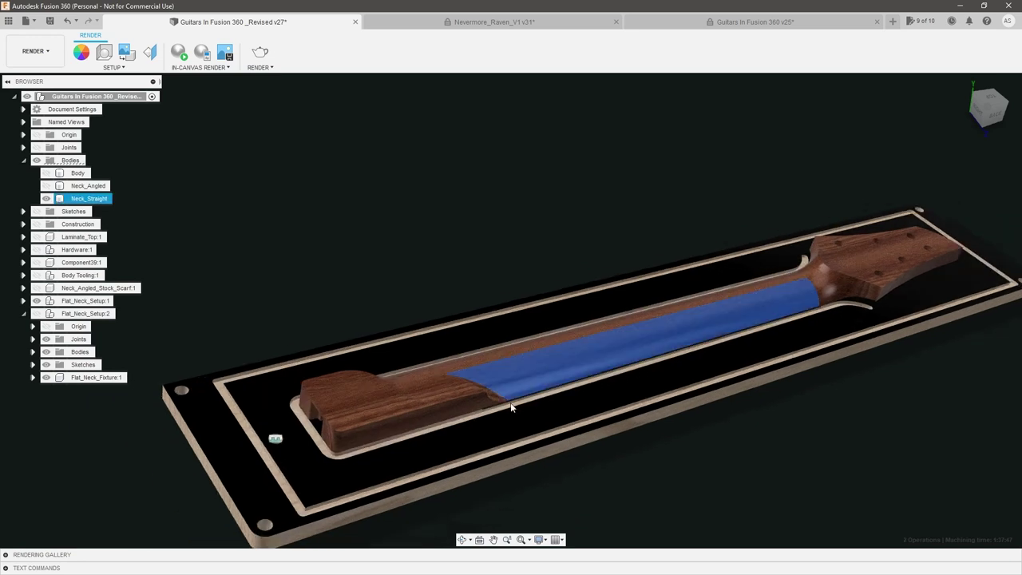
{"action": "left_click", "coordinate": [472, 415]}
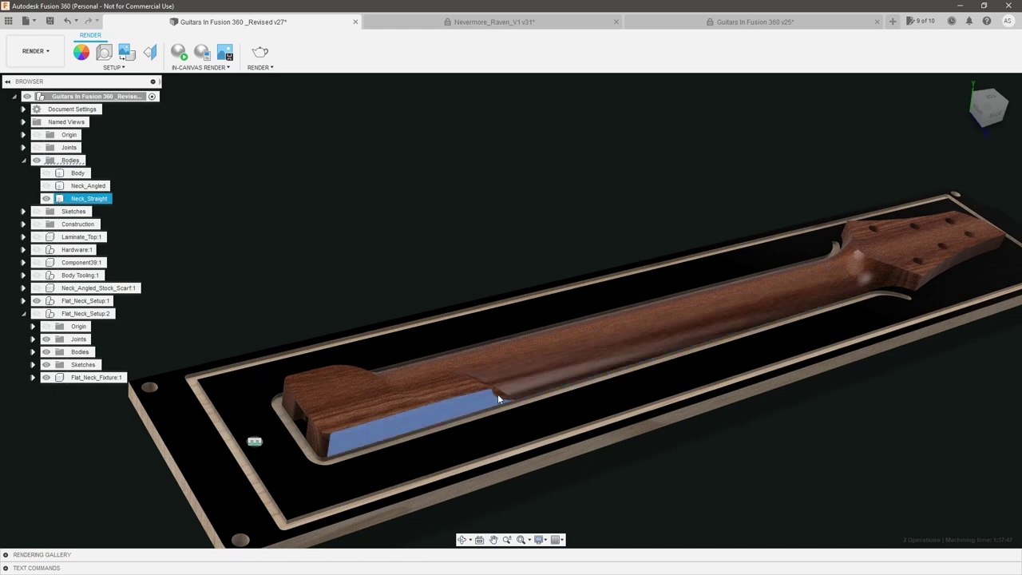
{"action": "left_click", "coordinate": [925, 240]}
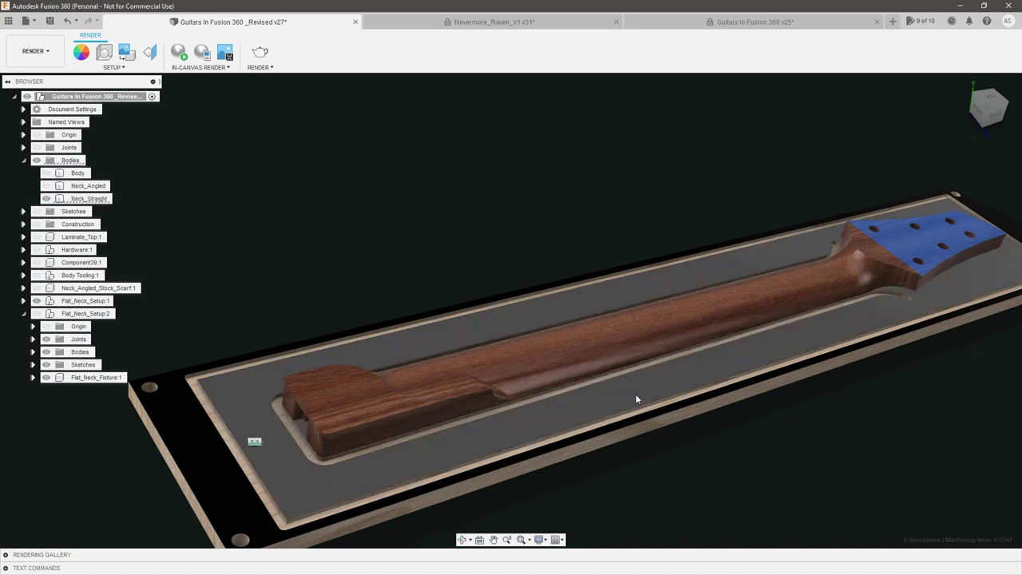
{"action": "scroll", "coordinate": [591, 458], "scroll_direction": "down", "scroll_amount": 2}
{"action": "left_click", "coordinate": [682, 470]}
{"action": "scroll", "coordinate": [577, 361], "scroll_direction": "down", "scroll_amount": 3}
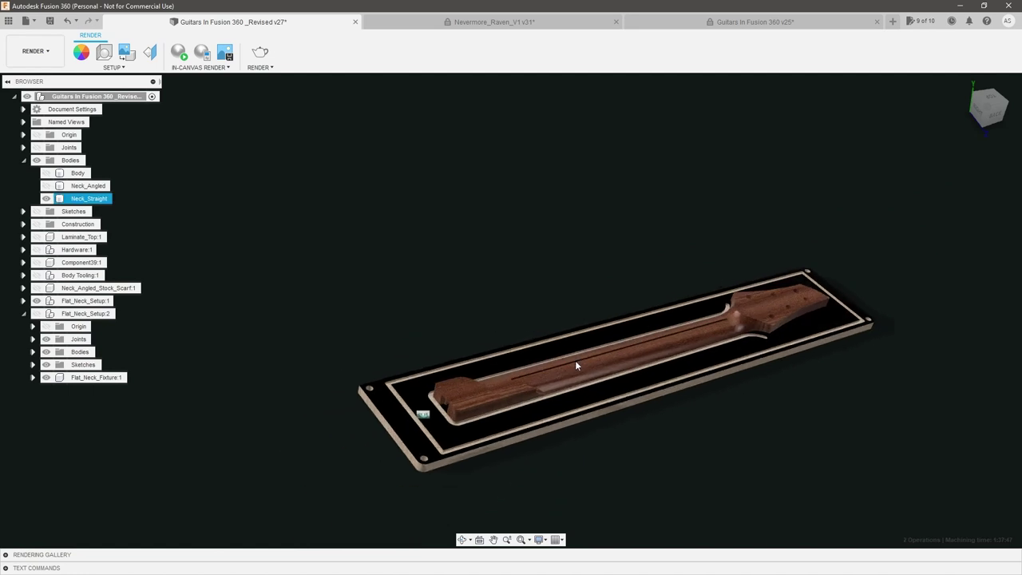
- Examine the seated neck and fixture from the heel end, both as a whole and from a low side angle
{"action": "scroll", "coordinate": [569, 449], "scroll_direction": "up", "scroll_amount": 2}
{"action": "middle_click_drag", "start_coordinate": [569, 449], "coordinate": [625, 448], "text": "shift"}
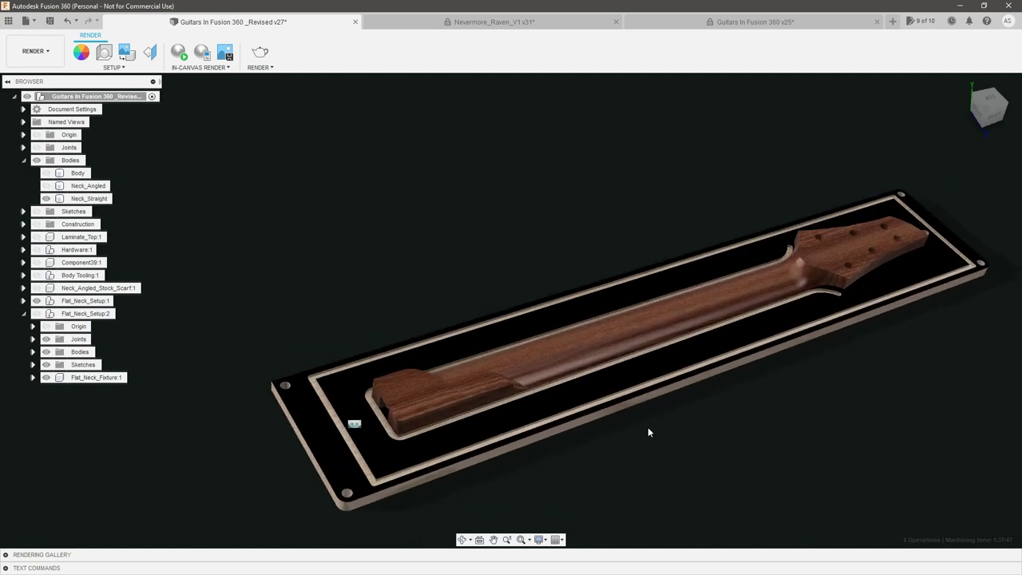
{"action": "middle_click_drag", "start_coordinate": [664, 436], "coordinate": [669, 429], "text": "shift"}
{"action": "scroll", "coordinate": [676, 431], "scroll_direction": "down", "scroll_amount": 2}
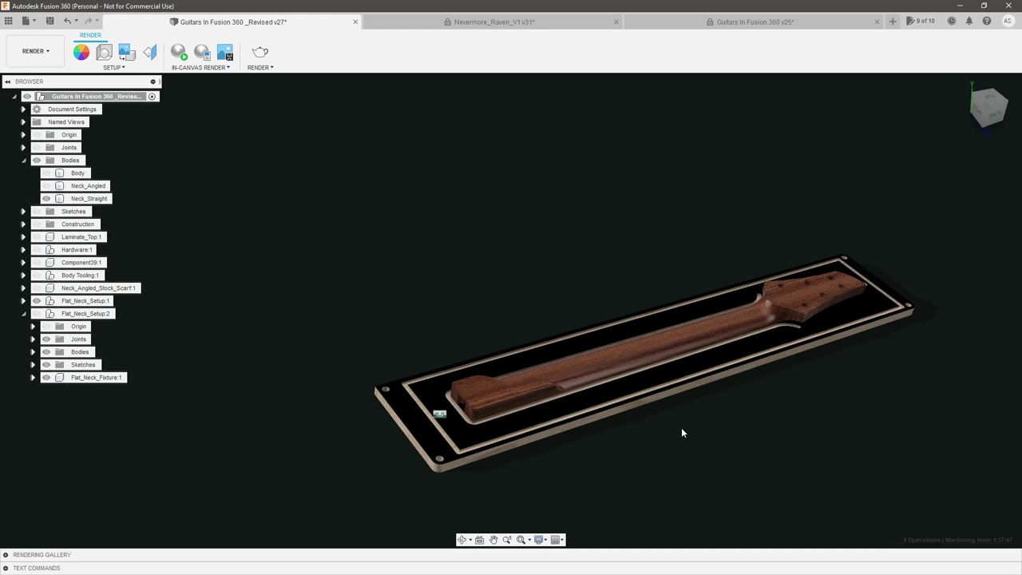
{"action": "scroll", "coordinate": [663, 430], "scroll_direction": "up", "scroll_amount": 5}
{"action": "scroll", "coordinate": [585, 364], "scroll_direction": "down", "scroll_amount": 8}
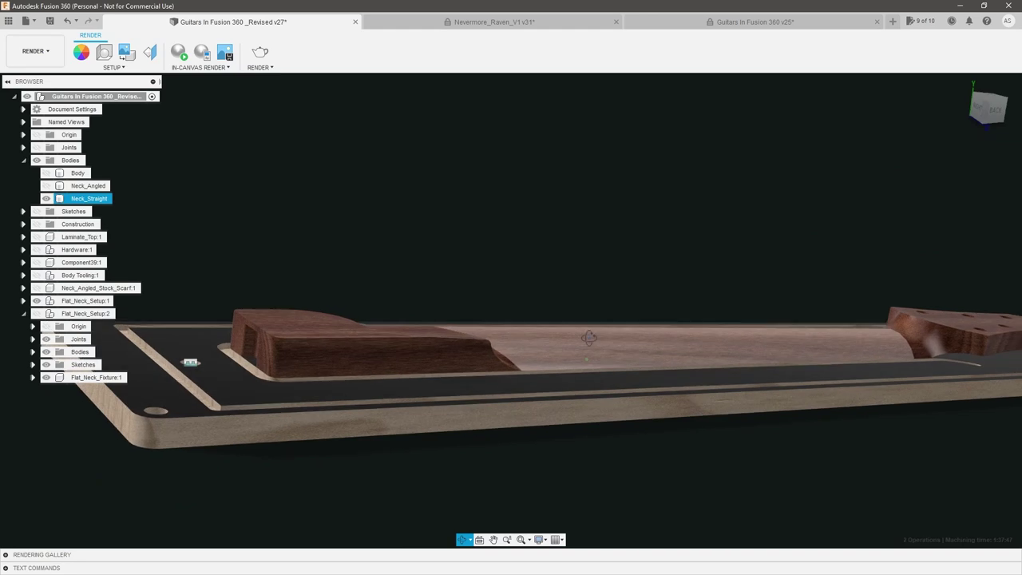
- Hide the Flat_Neck_Setup:1 fixture and examine the free-standing neck from several sides
{"action": "left_click", "coordinate": [37, 301]}
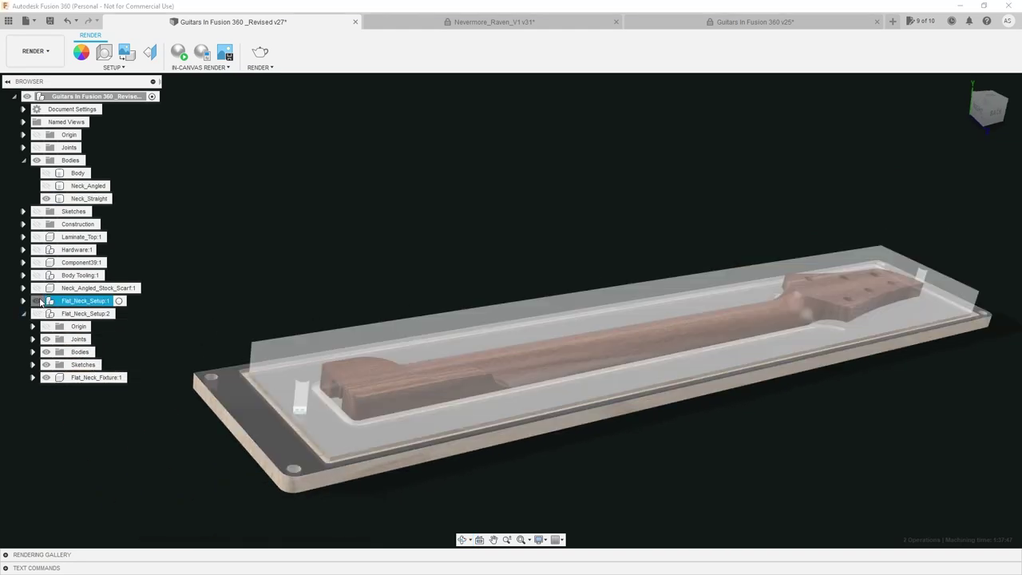
{"action": "middle_click_drag", "start_coordinate": [408, 356], "coordinate": [547, 299], "text": "shift"}
{"action": "scroll", "coordinate": [590, 323], "scroll_direction": "up", "scroll_amount": 4}
{"action": "left_click", "coordinate": [594, 328]}
{"action": "scroll", "coordinate": [475, 286], "scroll_direction": "down", "scroll_amount": 4}
{"action": "middle_click_drag", "start_coordinate": [474, 287], "coordinate": [745, 418], "text": "shift"}
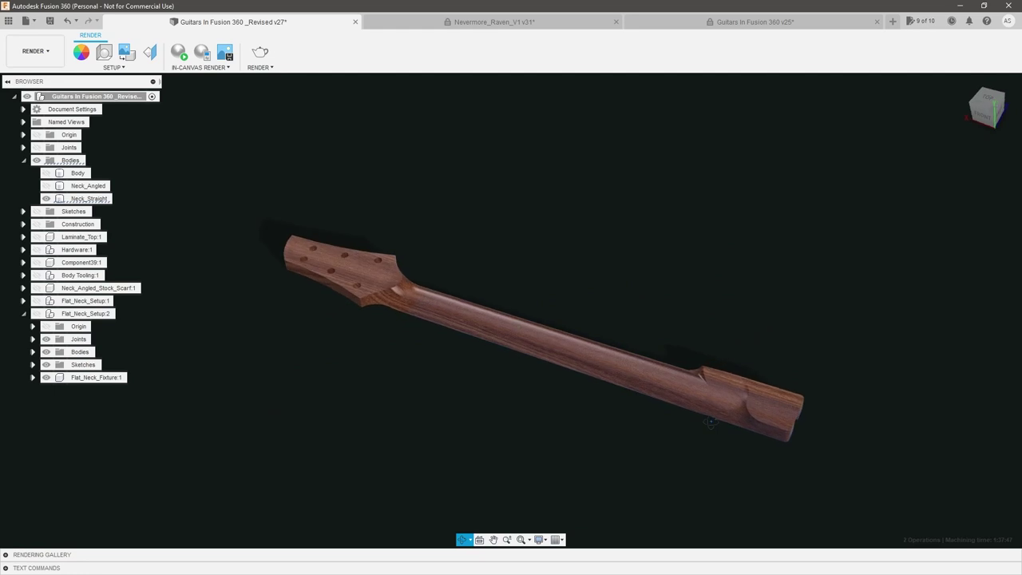
{"action": "scroll", "coordinate": [758, 419], "scroll_direction": "up", "scroll_amount": 2}
{"action": "middle_click_drag", "start_coordinate": [727, 423], "coordinate": [596, 401], "text": "shift"}
{"action": "scroll", "coordinate": [793, 343], "scroll_direction": "down", "scroll_amount": 2}
{"action": "scroll", "coordinate": [582, 345], "scroll_direction": "down", "scroll_amount": 2}
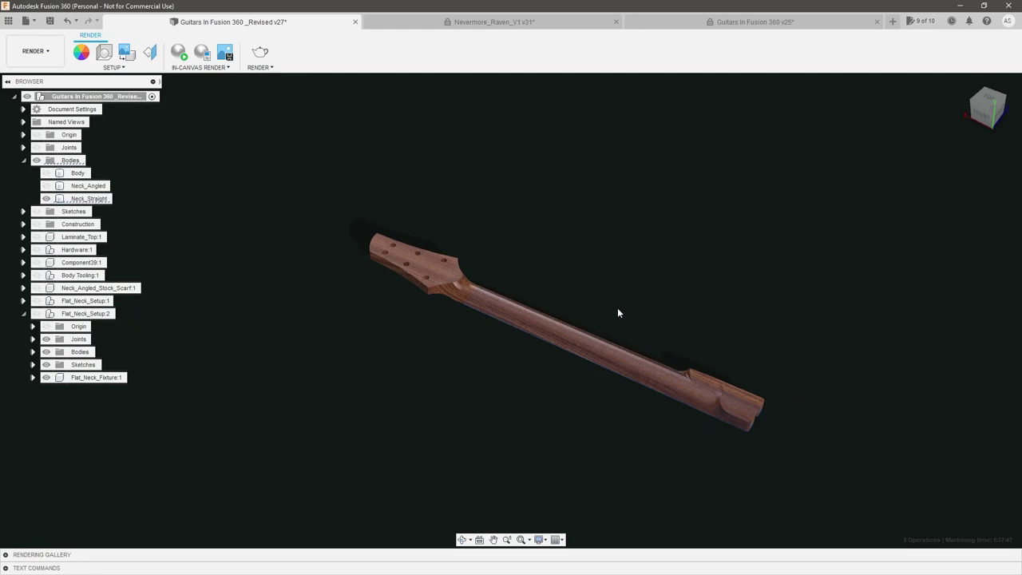
{"action": "scroll", "coordinate": [642, 325], "scroll_direction": "up", "scroll_amount": 3}
{"action": "mouse_move", "coordinate": [655, 333]}
{"action": "middle_mouse_down", "text": "shift"}
{"action": "mouse_move", "coordinate": [669, 298]}
{"action": "mouse_move", "coordinate": [660, 327]}
{"action": "middle_mouse_up", "text": "shift"}
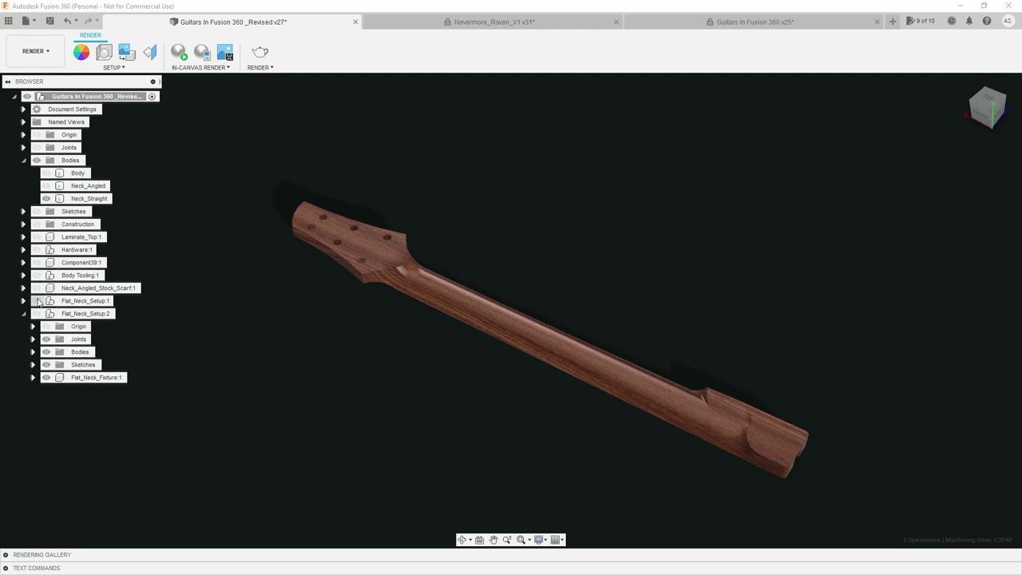
- Show the Flat_Neck_Setup:1 fixture again and view the neck seated in it from the heel end
{"action": "left_click", "coordinate": [37, 301]}
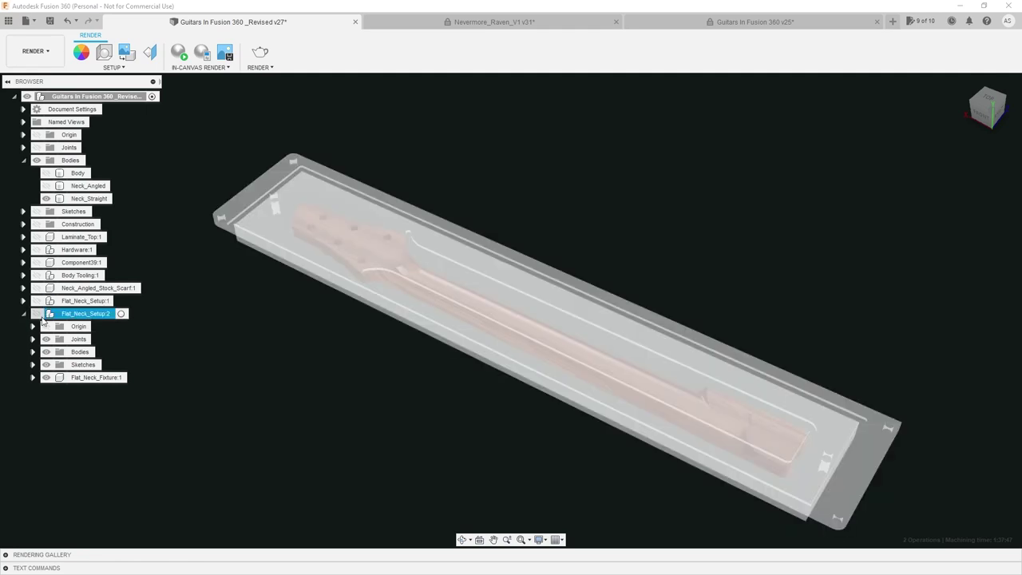
{"action": "middle_click_drag", "start_coordinate": [542, 439], "coordinate": [769, 388], "text": "shift"}
{"action": "scroll", "coordinate": [818, 362], "scroll_direction": "down", "scroll_amount": 2}
{"action": "scroll", "coordinate": [818, 362], "scroll_direction": "up", "scroll_amount": 2}
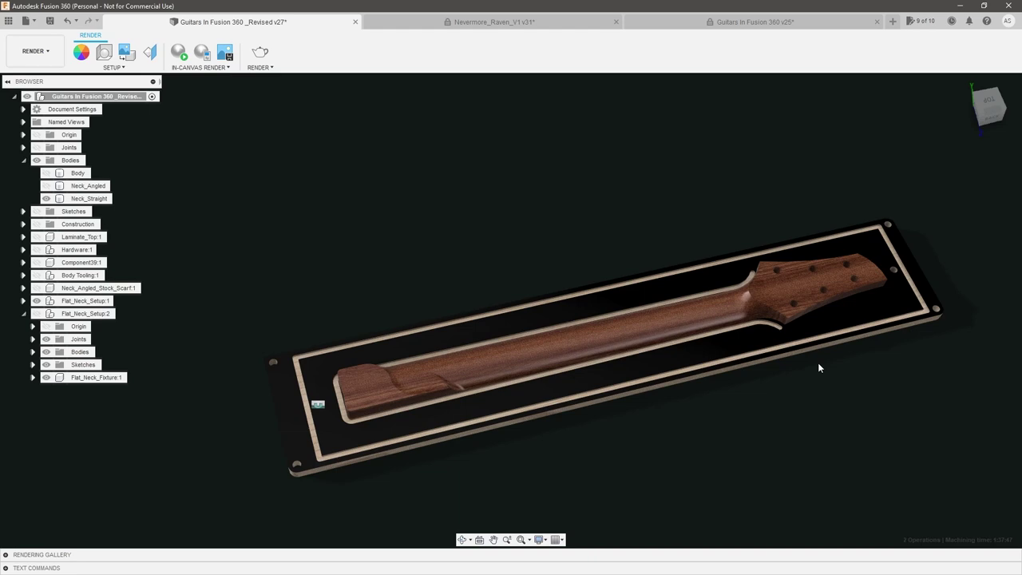
{"action": "scroll", "coordinate": [557, 410], "scroll_direction": "up", "scroll_amount": 1}
{"action": "middle_click_drag", "start_coordinate": [675, 396], "coordinate": [556, 433], "text": "shift"}
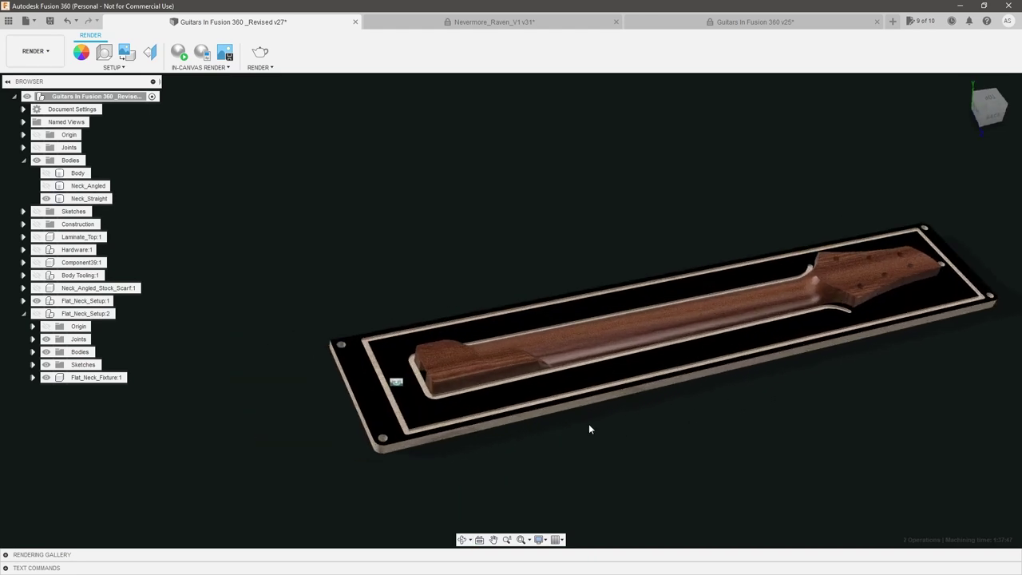
- Examine the fixture's corner holes, first at the heel end and then at the headstock end
{"action": "scroll", "coordinate": [411, 421], "scroll_direction": "up", "scroll_amount": 5}
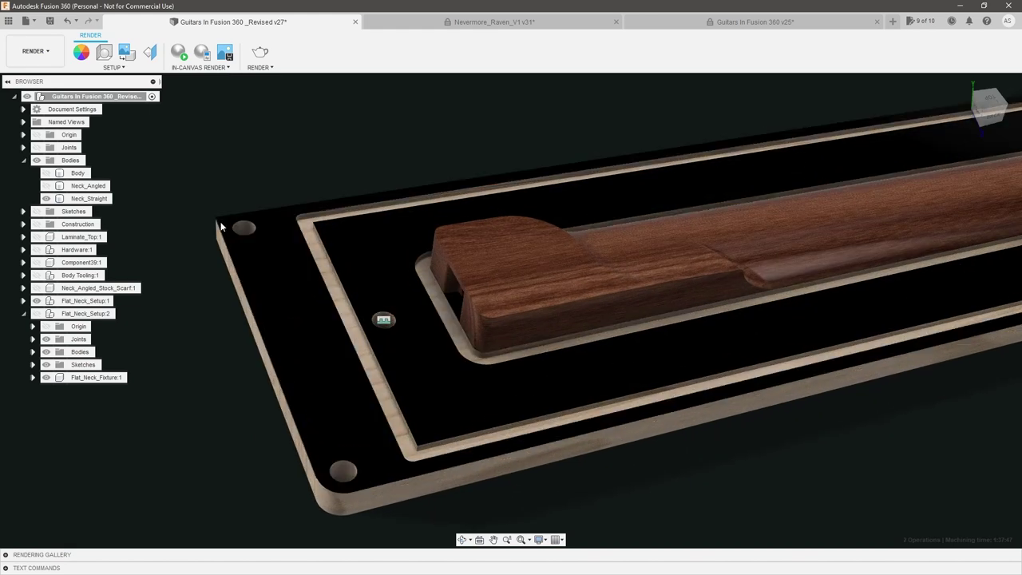
{"action": "scroll", "coordinate": [248, 261], "scroll_direction": "down", "scroll_amount": 2}
{"action": "scroll", "coordinate": [248, 254], "scroll_direction": "up", "scroll_amount": 2}
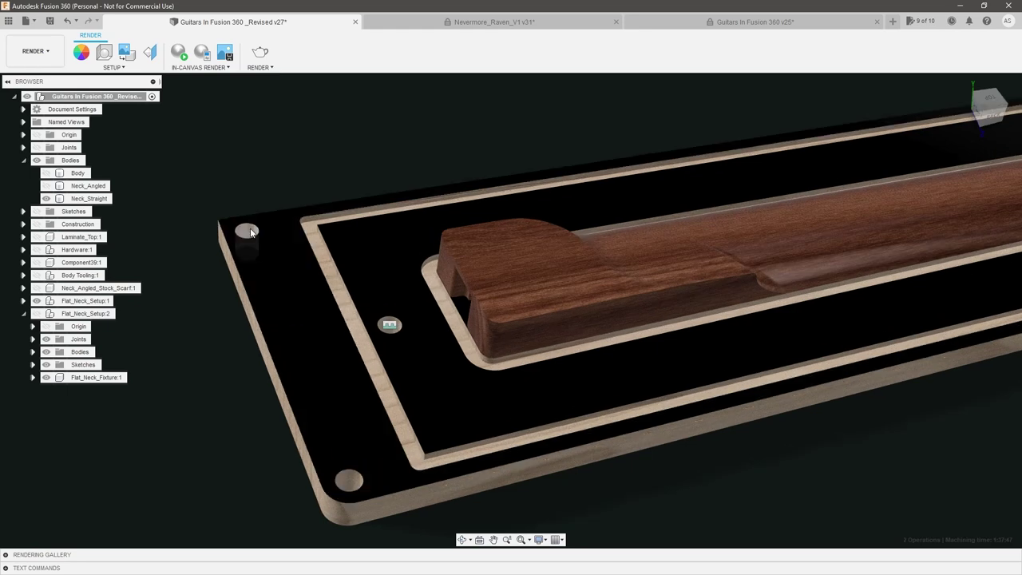
{"action": "scroll", "coordinate": [349, 477], "scroll_direction": "down", "scroll_amount": 6}
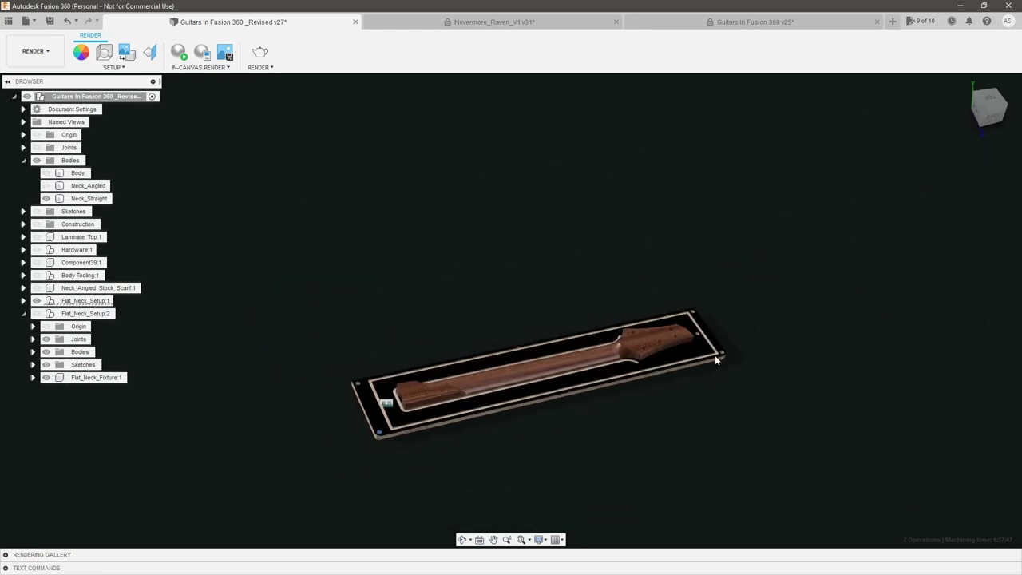
{"action": "scroll", "coordinate": [717, 358], "scroll_direction": "up", "scroll_amount": 5}
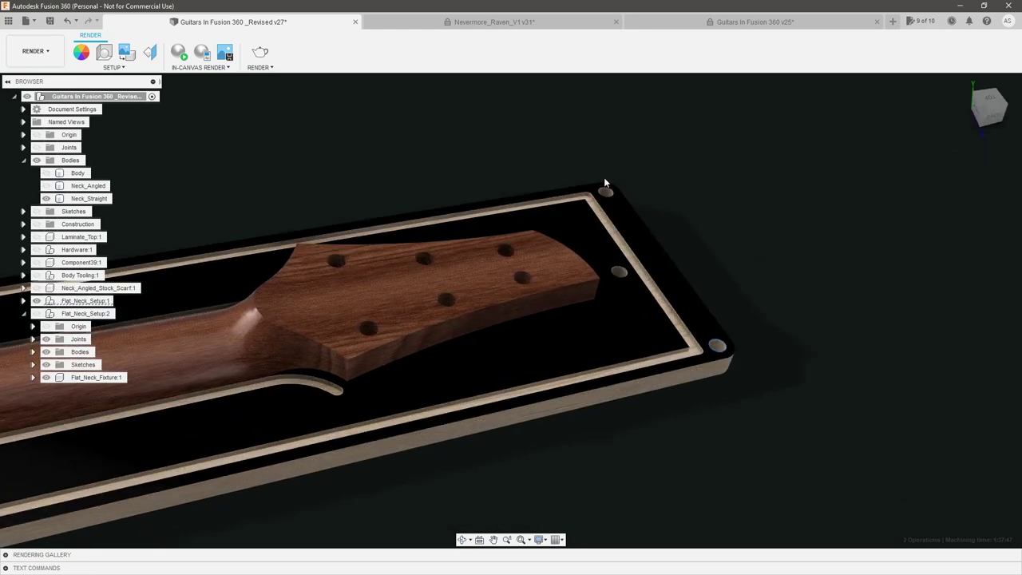
{"action": "scroll", "coordinate": [608, 192], "scroll_direction": "up", "scroll_amount": 2}
{"action": "scroll", "coordinate": [767, 213], "scroll_direction": "down", "scroll_amount": 2}
{"action": "scroll", "coordinate": [676, 268], "scroll_direction": "up", "scroll_amount": 2}
- Highlight the single fixture holes beyond the headstock and beyond the heel, inside the rectangular groove, to examine them
{"action": "left_click", "coordinate": [645, 295]}
{"action": "scroll", "coordinate": [833, 283], "scroll_direction": "down", "scroll_amount": 6}
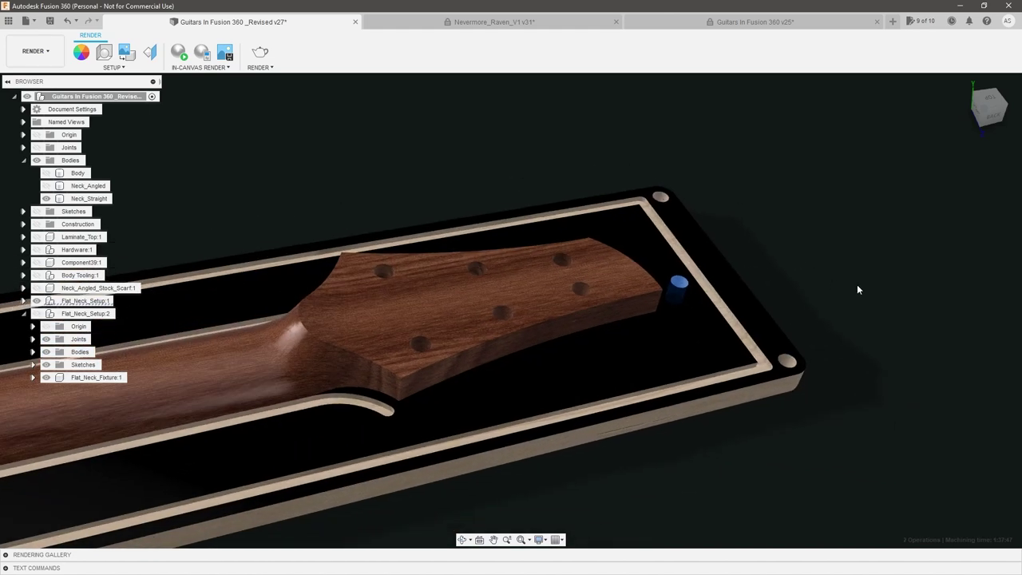
{"action": "scroll", "coordinate": [483, 373], "scroll_direction": "up", "scroll_amount": 5}
{"action": "scroll", "coordinate": [410, 367], "scroll_direction": "up", "scroll_amount": 3}
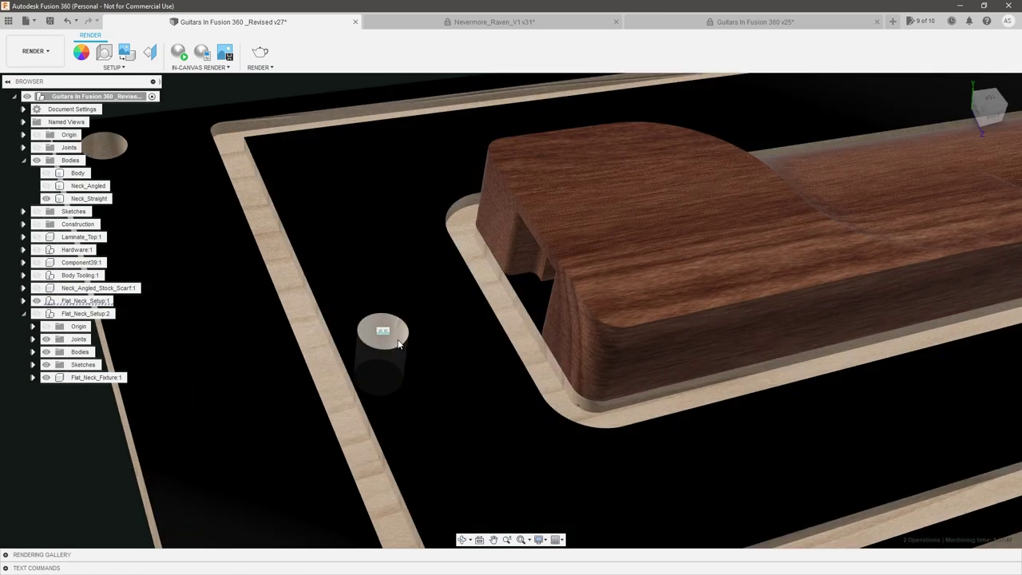
{"action": "left_click", "coordinate": [399, 341]}
{"action": "scroll", "coordinate": [509, 329], "scroll_direction": "down", "scroll_amount": 4}
- Show the Stock body of Flat_Neck_Setup:1 and examine how the blank sits on the fixture from the heel end
{"action": "left_click", "coordinate": [23, 301]}
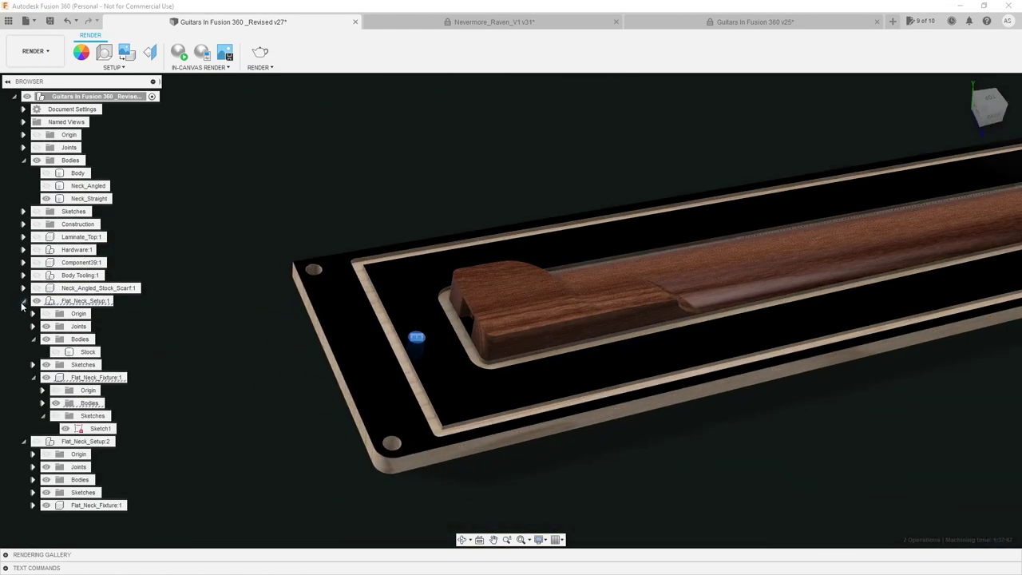
{"action": "left_click", "coordinate": [56, 352]}
{"action": "scroll", "coordinate": [238, 358], "scroll_direction": "down", "scroll_amount": 2}
{"action": "middle_click_drag", "start_coordinate": [364, 343], "coordinate": [411, 322], "text": "shift"}
{"action": "scroll", "coordinate": [379, 325], "scroll_direction": "up", "scroll_amount": 2}
{"action": "scroll", "coordinate": [464, 396], "scroll_direction": "down", "scroll_amount": 2}
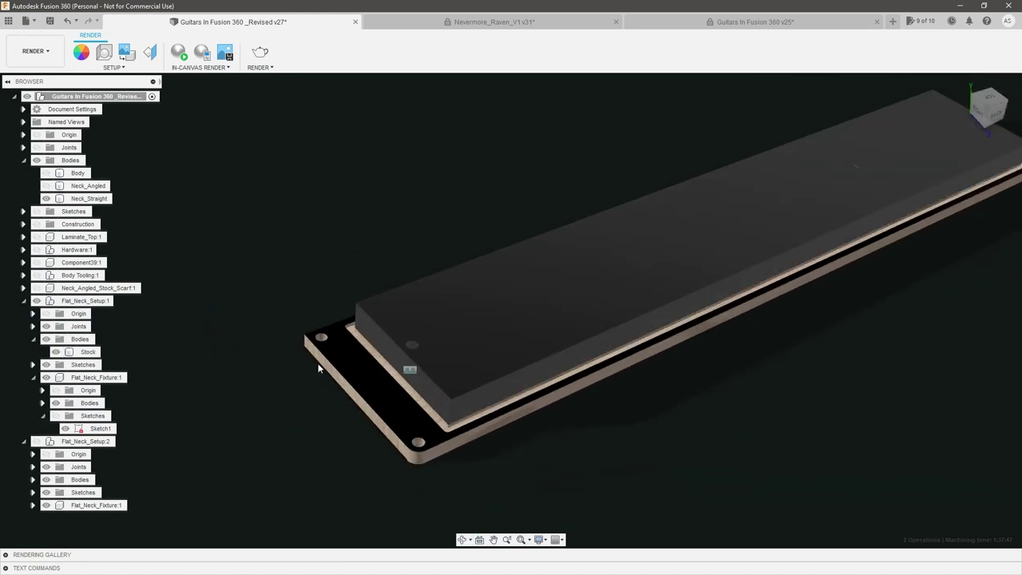
{"action": "scroll", "coordinate": [310, 319], "scroll_direction": "up", "scroll_amount": 2}
{"action": "middle_click_drag", "start_coordinate": [312, 315], "coordinate": [403, 303], "text": "shift"}
{"action": "scroll", "coordinate": [551, 357], "scroll_direction": "down", "scroll_amount": 2}
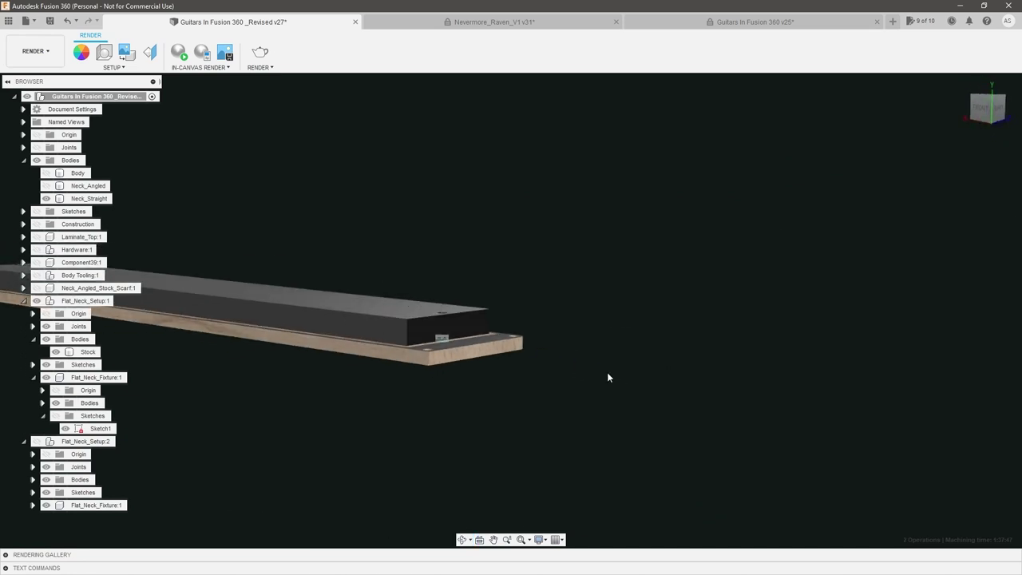
- Examine the stock blank's heel-end corner and hole where the blank sits on the Flat_Neck_Setup:1 fixture
{"action": "scroll", "coordinate": [463, 356], "scroll_direction": "up", "scroll_amount": 3}
{"action": "middle_click_drag", "start_coordinate": [460, 355], "coordinate": [408, 357], "text": "shift"}
{"action": "left_click", "coordinate": [409, 356]}
{"action": "left_click", "coordinate": [461, 357]}
{"action": "left_click", "coordinate": [467, 308]}
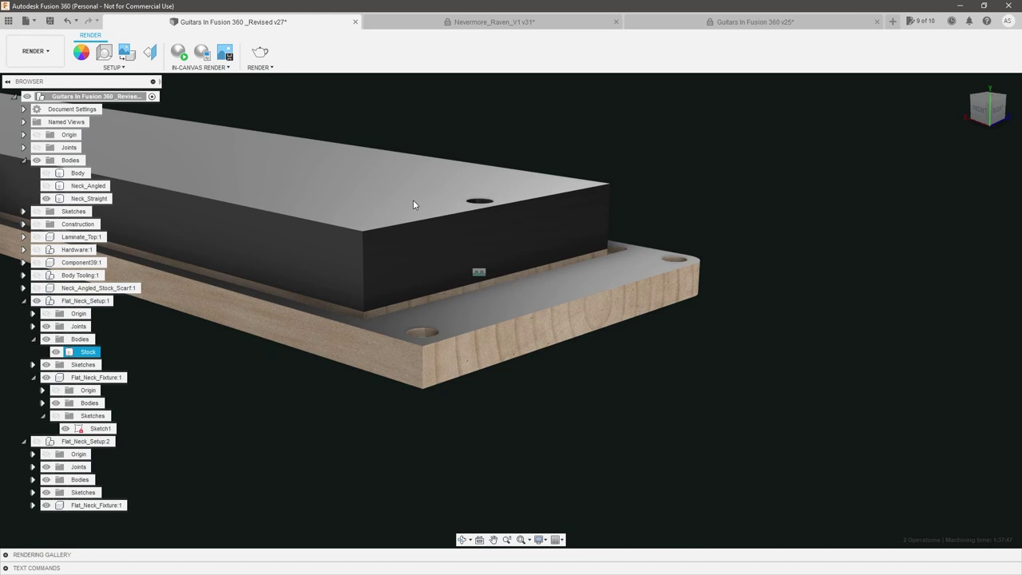
{"action": "left_click", "coordinate": [414, 202]}
{"action": "scroll", "coordinate": [540, 322], "scroll_direction": "down", "scroll_amount": 2}
{"action": "left_click", "coordinate": [644, 397]}
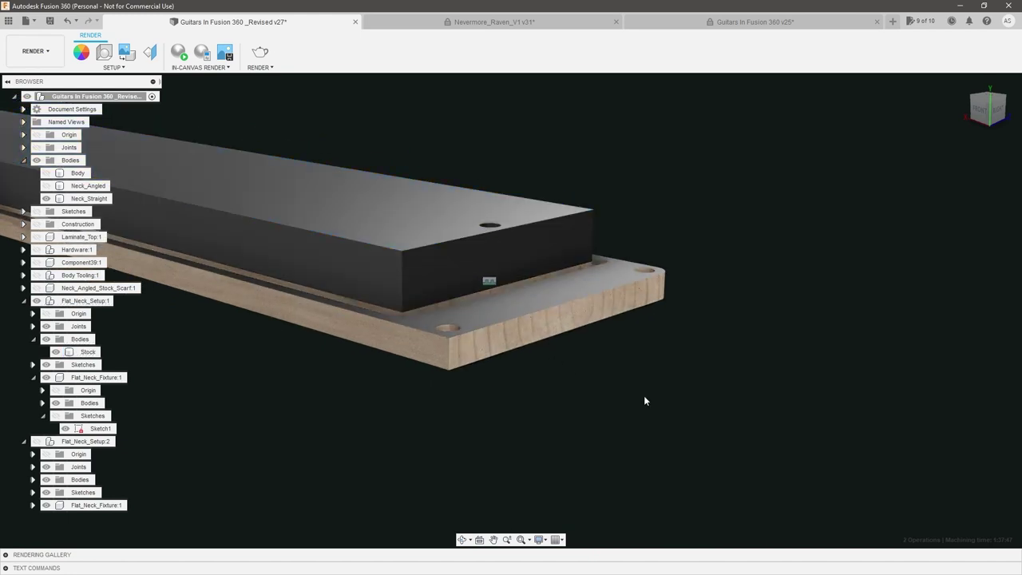
- Highlight the Stock body's long side face and heel-end face and examine their fit inside the fixture's rectangular groove
{"action": "middle_click_drag", "start_coordinate": [644, 397], "coordinate": [520, 347], "text": "shift"}
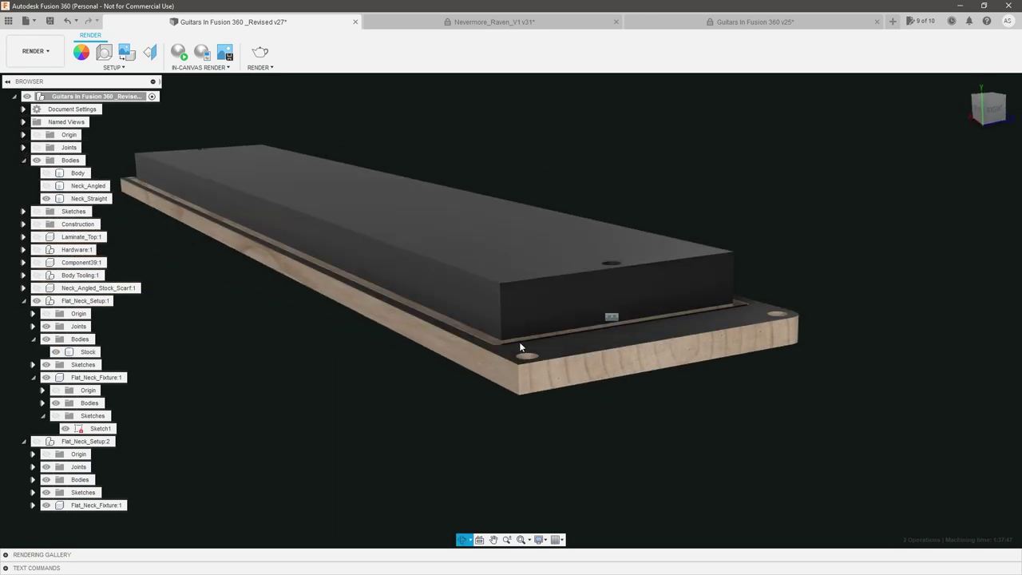
{"action": "left_click", "coordinate": [469, 304]}
{"action": "left_click", "coordinate": [527, 310], "text": "ctrl"}
{"action": "middle_click_drag", "start_coordinate": [719, 268], "coordinate": [672, 302], "text": "shift"}
{"action": "scroll", "coordinate": [672, 302], "scroll_direction": "down", "scroll_amount": 3}
{"action": "middle_click_drag", "start_coordinate": [495, 355], "coordinate": [648, 303], "text": "shift"}
{"action": "scroll", "coordinate": [643, 339], "scroll_direction": "down", "scroll_amount": 1}
{"action": "middle_click_drag", "start_coordinate": [638, 351], "coordinate": [597, 403], "text": "shift"}
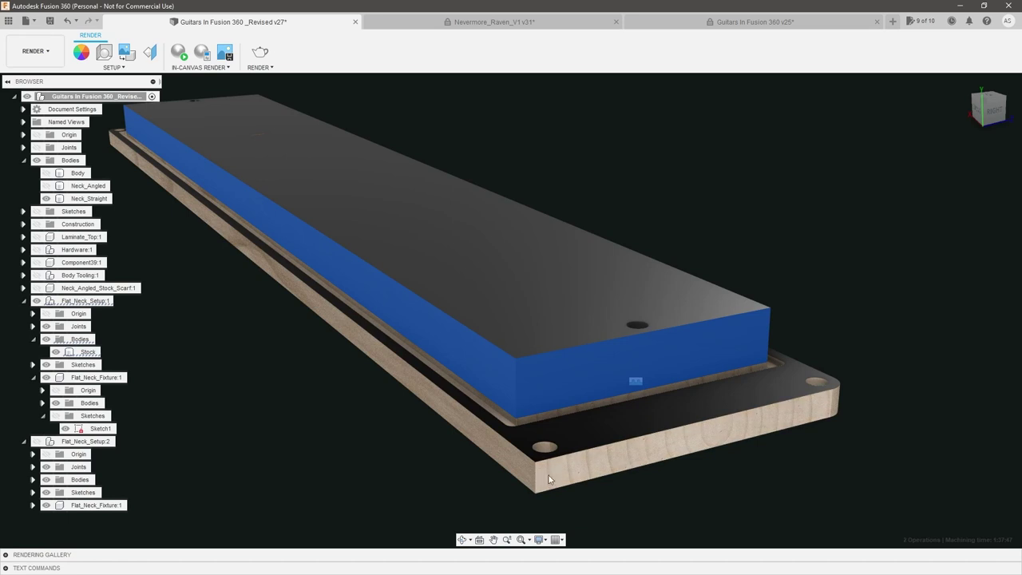
{"action": "scroll", "coordinate": [539, 417], "scroll_direction": "down", "scroll_amount": 1}
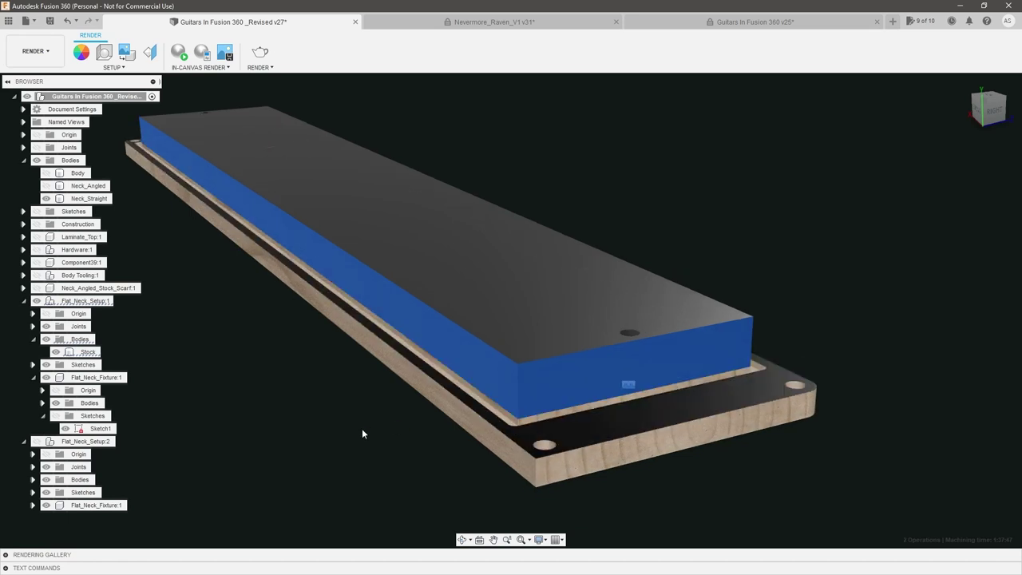
{"action": "left_click", "coordinate": [361, 428]}
- Hide the Stock body of Flat_Neck_Setup:1 while keeping its fixture shown around the neck
{"action": "left_click", "coordinate": [36, 302]}
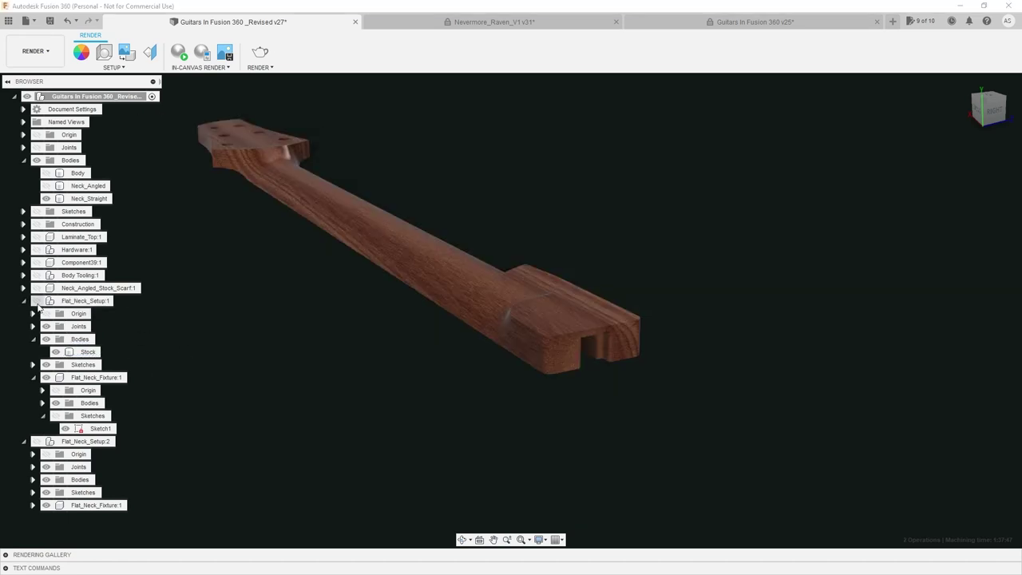
{"action": "left_click", "coordinate": [36, 301]}
{"action": "left_click", "coordinate": [55, 352]}
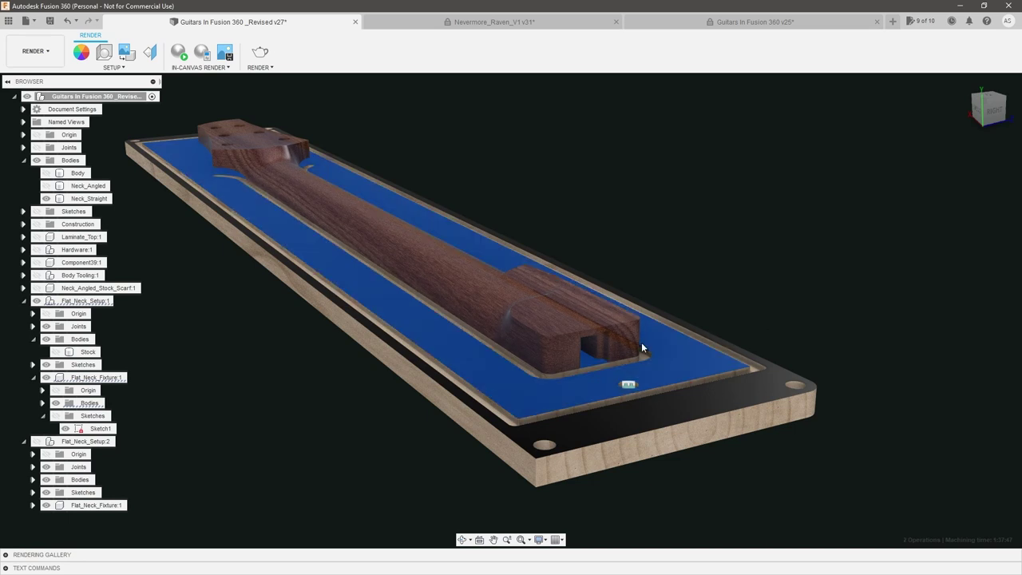
{"action": "left_click", "coordinate": [716, 311]}
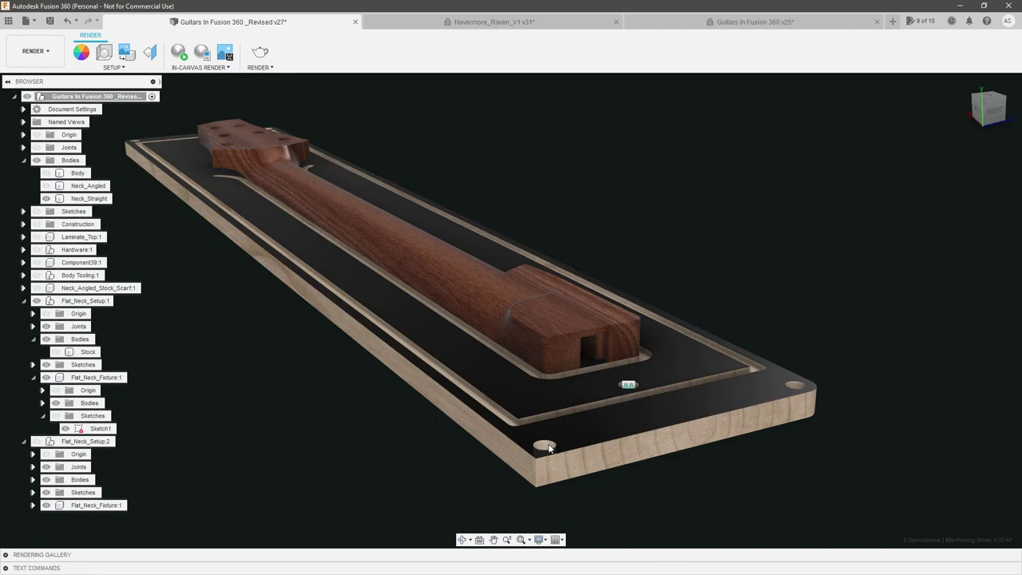
- Examine the fixture's heel-end corner hole and the single hole beyond the heel, ending with the whole fixture in view
{"action": "scroll", "coordinate": [630, 385], "scroll_direction": "up", "scroll_amount": 3}
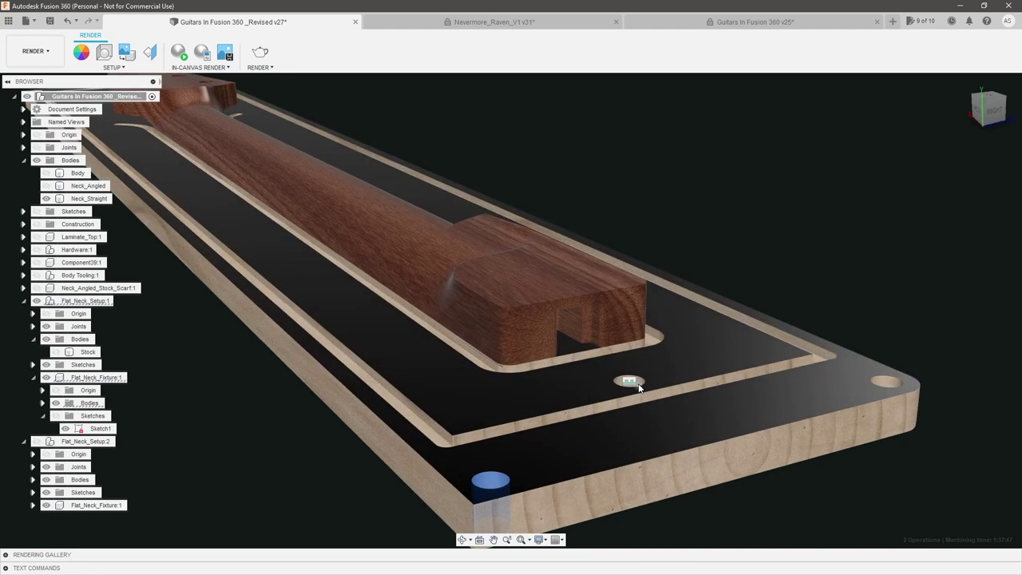
{"action": "scroll", "coordinate": [643, 388], "scroll_direction": "down", "scroll_amount": 3}
{"action": "left_click", "coordinate": [769, 291]}
{"action": "scroll", "coordinate": [669, 339], "scroll_direction": "down", "scroll_amount": 1}
{"action": "middle_click_drag", "start_coordinate": [674, 334], "coordinate": [697, 306], "text": "shift"}
{"action": "scroll", "coordinate": [706, 304], "scroll_direction": "down", "scroll_amount": 2}
{"action": "scroll", "coordinate": [676, 326], "scroll_direction": "up", "scroll_amount": 1}
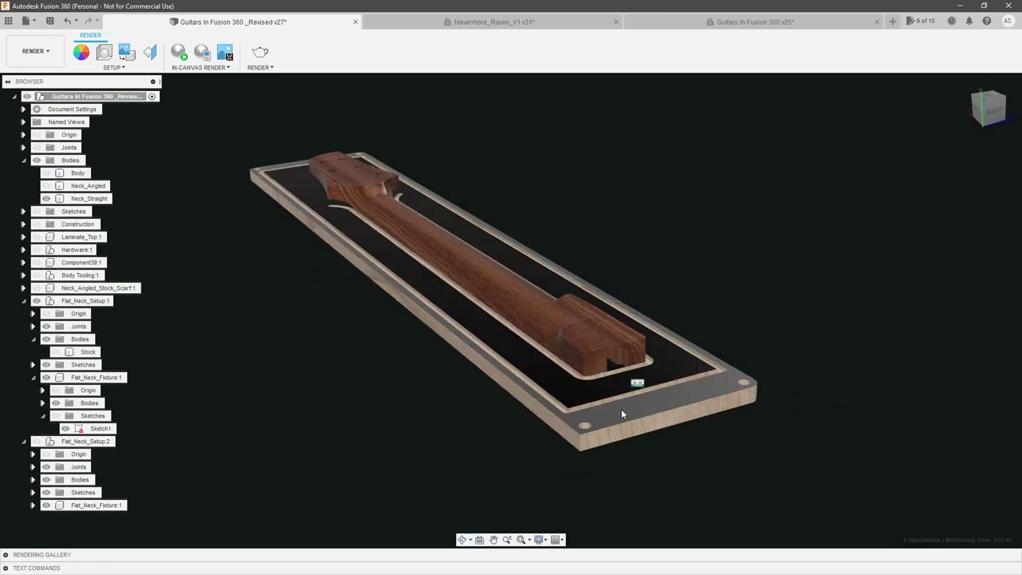
{"action": "scroll", "coordinate": [610, 404], "scroll_direction": "up", "scroll_amount": 1}
{"action": "left_click", "coordinate": [580, 389]}
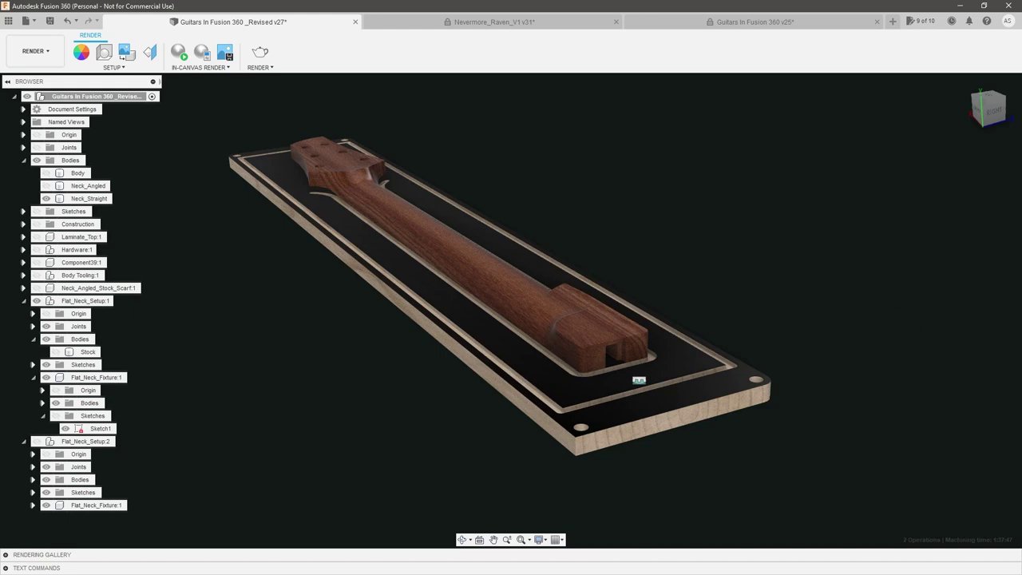
- Examine the contour channel around the neck heel from above and at a low angle
{"action": "middle_click_drag", "start_coordinate": [716, 314], "coordinate": [750, 321], "text": "shift"}
{"action": "scroll", "coordinate": [751, 324], "scroll_direction": "down", "scroll_amount": 3}
{"action": "scroll", "coordinate": [753, 393], "scroll_direction": "up", "scroll_amount": 1}
{"action": "mouse_move", "coordinate": [754, 393]}
{"action": "middle_mouse_down", "text": "shift"}
{"action": "mouse_move", "coordinate": [737, 372]}
{"action": "mouse_move", "coordinate": [736, 390]}
{"action": "middle_mouse_up", "text": "shift"}
{"action": "scroll", "coordinate": [658, 392], "scroll_direction": "up", "scroll_amount": 5}
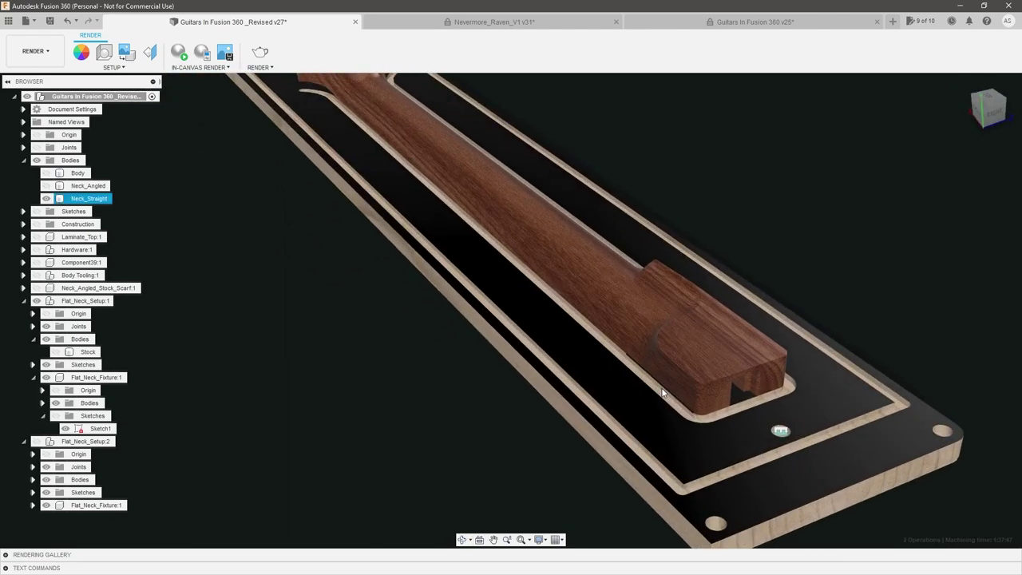
{"action": "scroll", "coordinate": [659, 396], "scroll_direction": "up", "scroll_amount": 2}
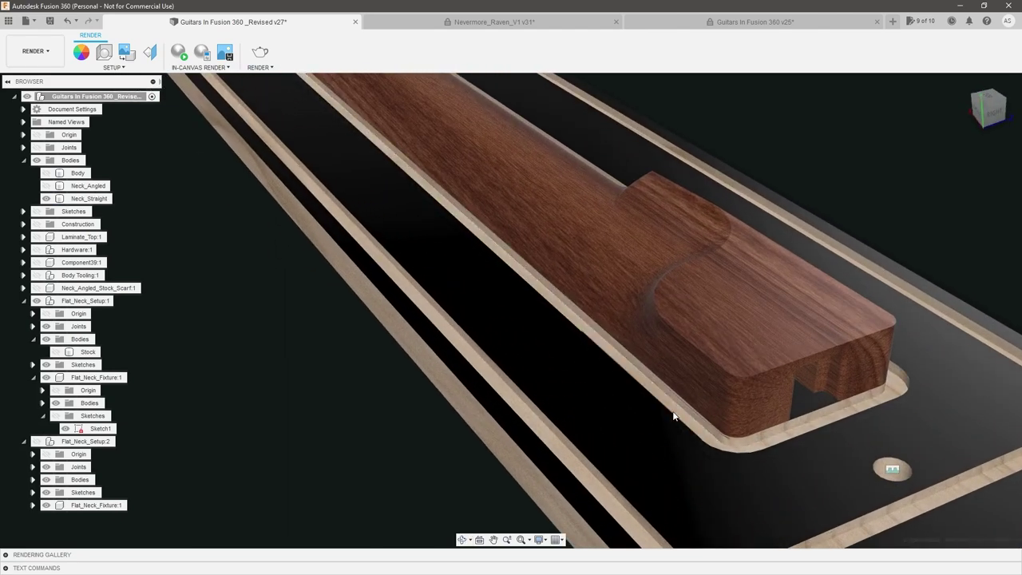
{"action": "middle_click_drag", "start_coordinate": [675, 411], "coordinate": [643, 381], "text": "shift"}
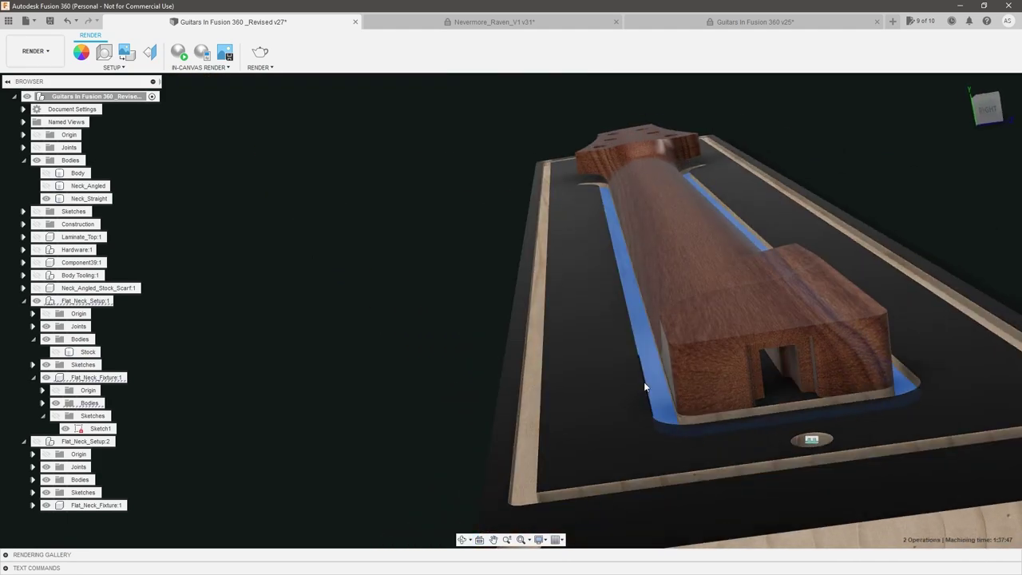
{"action": "scroll", "coordinate": [729, 363], "scroll_direction": "down", "scroll_amount": 3}
{"action": "middle_click_drag", "start_coordinate": [728, 360], "coordinate": [760, 401], "text": "shift"}
{"action": "scroll", "coordinate": [759, 401], "scroll_direction": "down", "scroll_amount": 2}
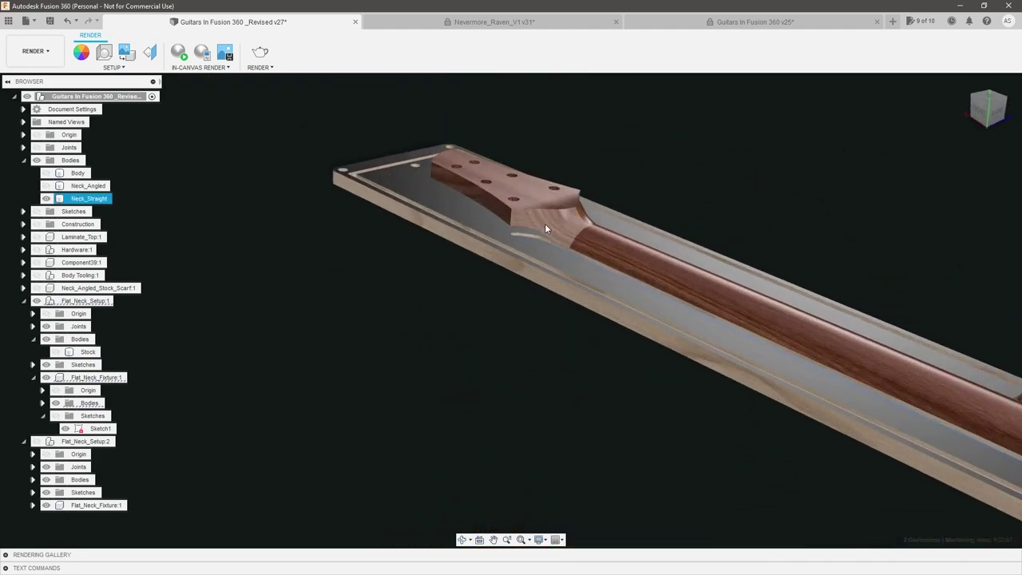
- Examine the contour channel along the neck shaft up to the headstock transition
{"action": "scroll", "coordinate": [543, 223], "scroll_direction": "up", "scroll_amount": 2}
{"action": "scroll", "coordinate": [505, 242], "scroll_direction": "down", "scroll_amount": 4}
{"action": "scroll", "coordinate": [719, 293], "scroll_direction": "up", "scroll_amount": 2}
{"action": "middle_click_drag", "start_coordinate": [721, 295], "coordinate": [791, 328], "text": "shift"}
{"action": "scroll", "coordinate": [786, 323], "scroll_direction": "down", "scroll_amount": 1}
{"action": "scroll", "coordinate": [507, 195], "scroll_direction": "up", "scroll_amount": 5}
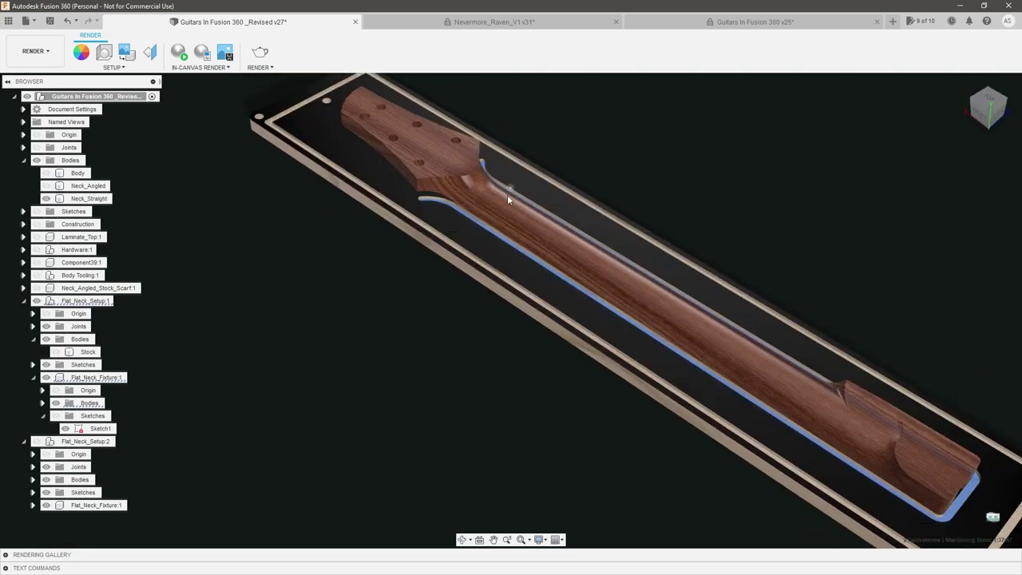
{"action": "middle_click_drag", "start_coordinate": [517, 243], "coordinate": [521, 214], "text": "shift"}
{"action": "scroll", "coordinate": [521, 214], "scroll_direction": "up", "scroll_amount": 1}
{"action": "scroll", "coordinate": [533, 233], "scroll_direction": "up", "scroll_amount": 1}
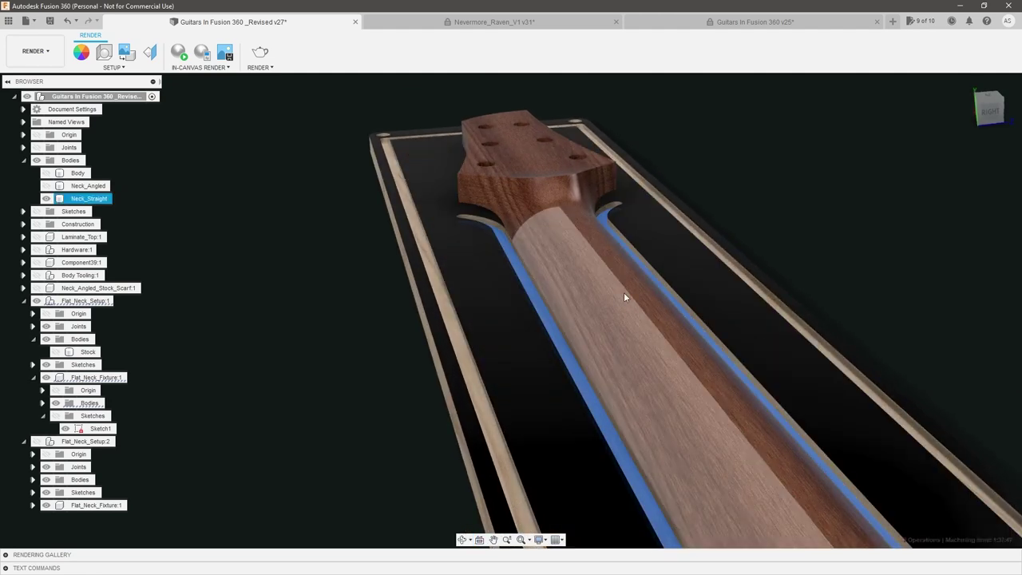
{"action": "scroll", "coordinate": [519, 243], "scroll_direction": "up", "scroll_amount": 2}
{"action": "middle_click_drag", "start_coordinate": [520, 235], "coordinate": [563, 233], "text": "shift"}
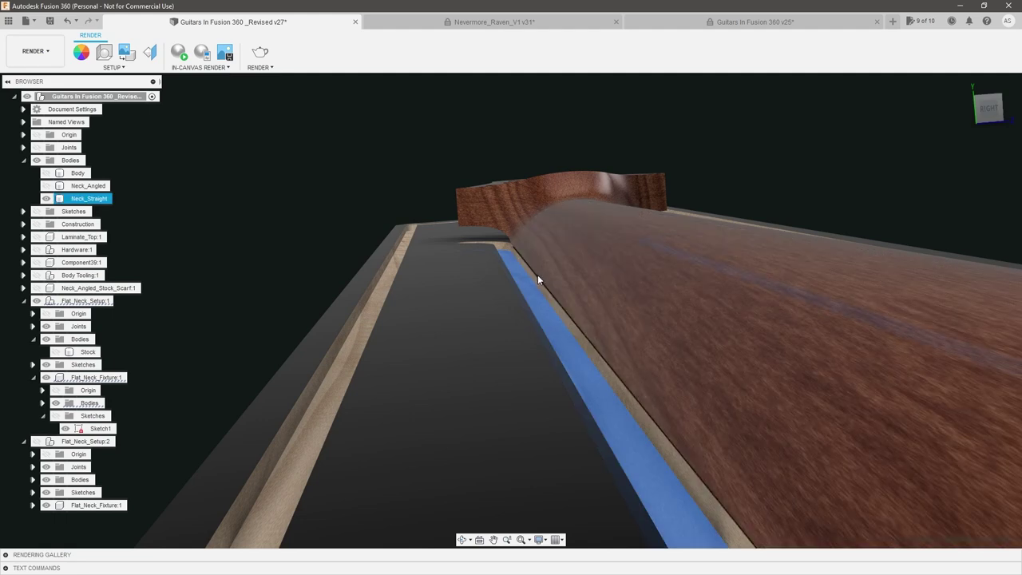
- Highlight the contour channel's floor beside the neck shaft and examine where it meets the rounded back of the neck
{"action": "scroll", "coordinate": [498, 258], "scroll_direction": "up", "scroll_amount": 2}
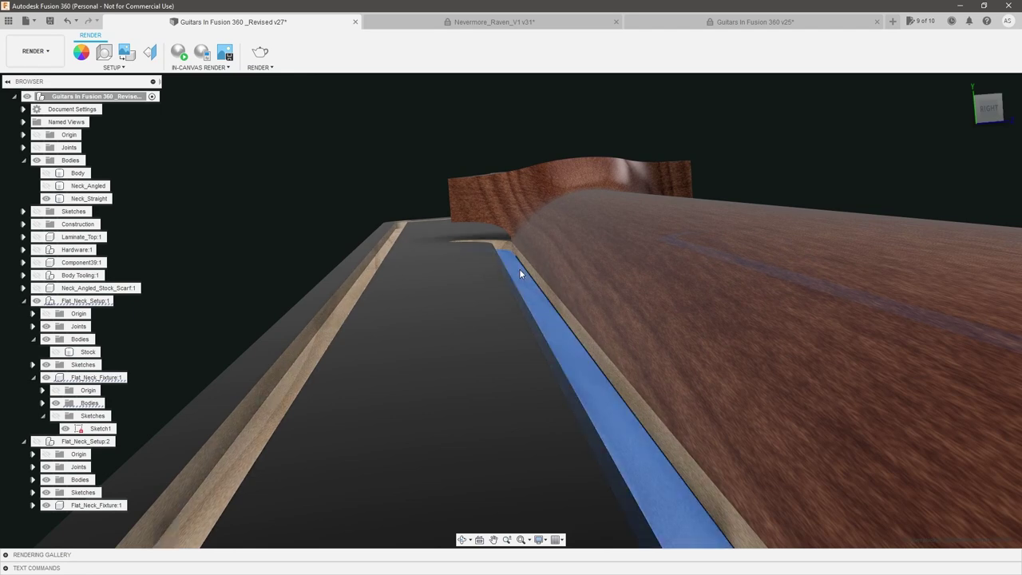
{"action": "left_click", "coordinate": [517, 277]}
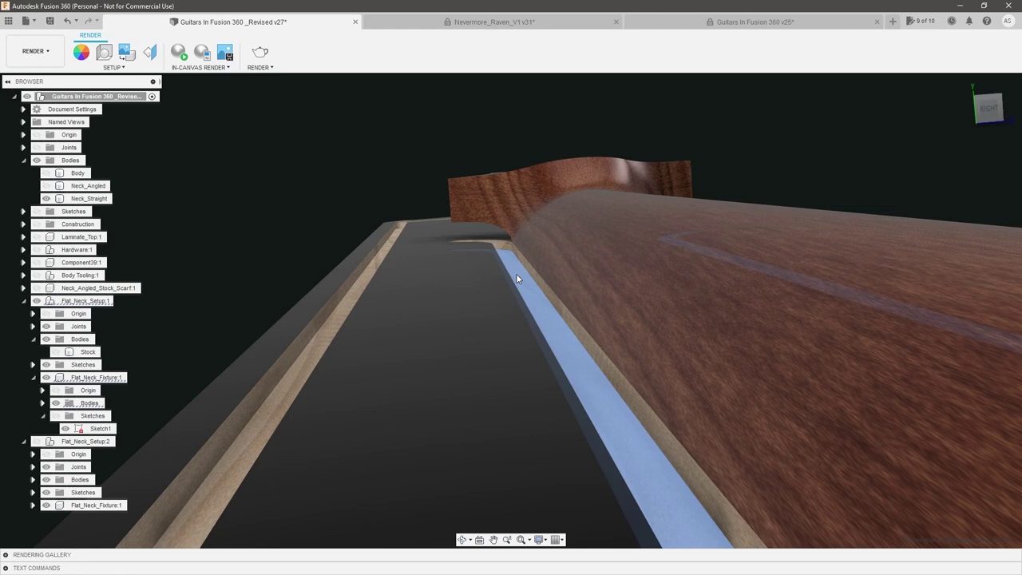
{"action": "left_click", "coordinate": [516, 273]}
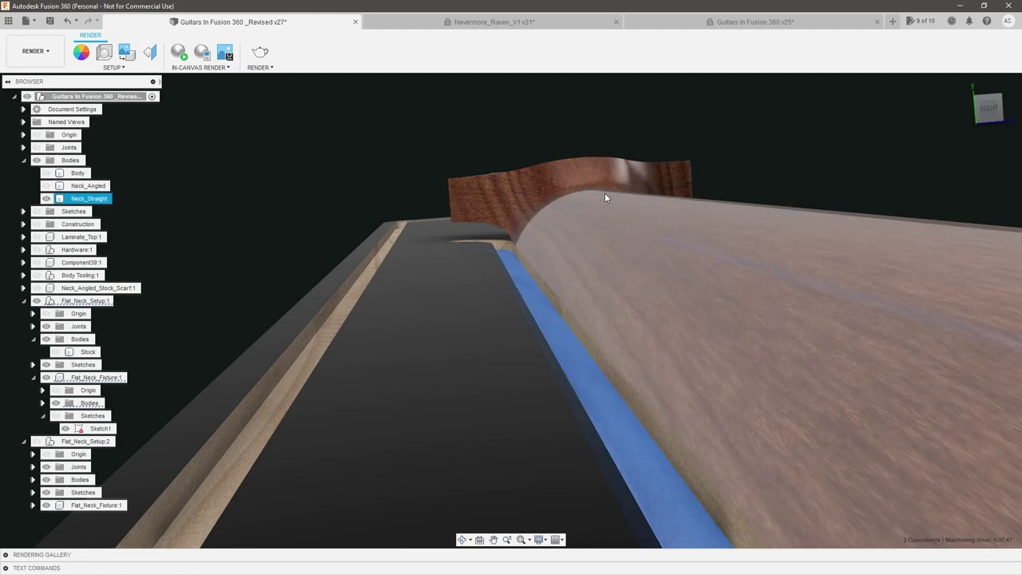
{"action": "left_click", "coordinate": [514, 275]}
{"action": "scroll", "coordinate": [559, 261], "scroll_direction": "down", "scroll_amount": 6}
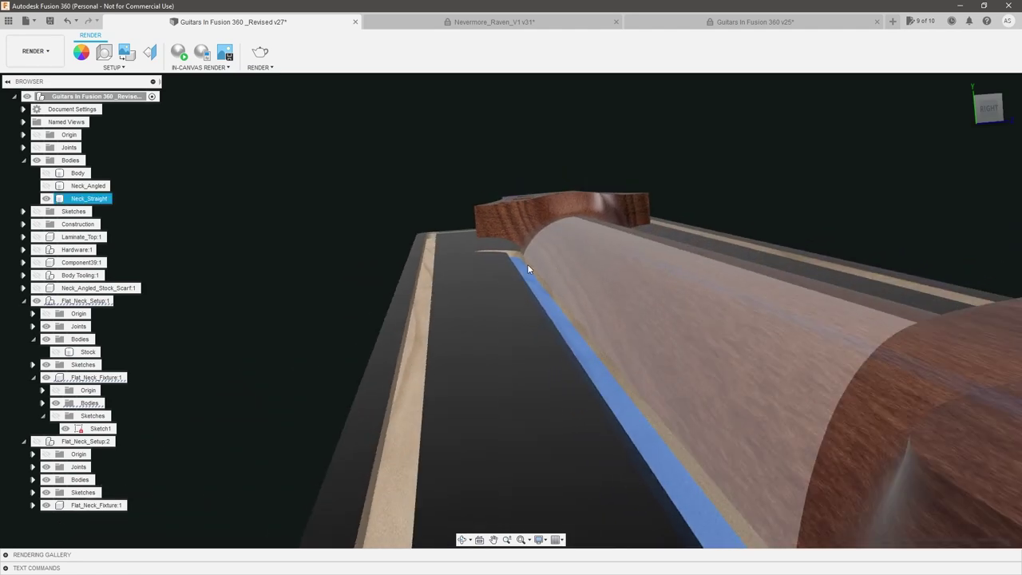
{"action": "middle_click_drag", "start_coordinate": [497, 261], "coordinate": [522, 300], "text": "shift"}
{"action": "scroll", "coordinate": [522, 301], "scroll_direction": "down", "scroll_amount": 5}
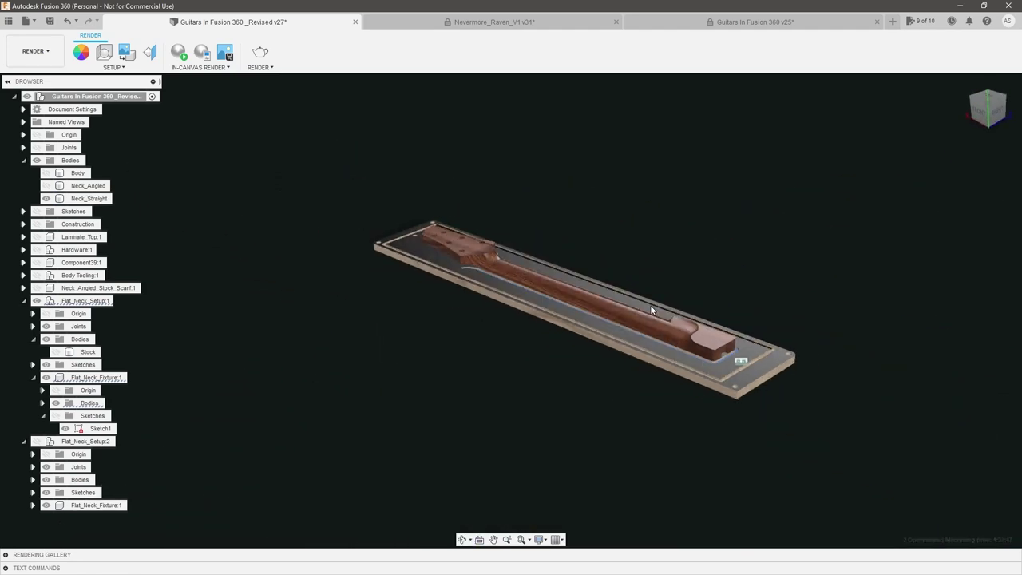
{"action": "middle_click_drag", "start_coordinate": [651, 310], "coordinate": [631, 316], "text": "shift"}
{"action": "left_click", "coordinate": [574, 224]}
{"action": "scroll", "coordinate": [444, 220], "scroll_direction": "up", "scroll_amount": 4}
- Switch to the Manufacture workspace and show the Flat_Neck_Setup:2 fixture without the Neck_Front_Setup (2) stock preview
{"action": "left_click", "coordinate": [26, 48]}
{"action": "left_click", "coordinate": [64, 171]}
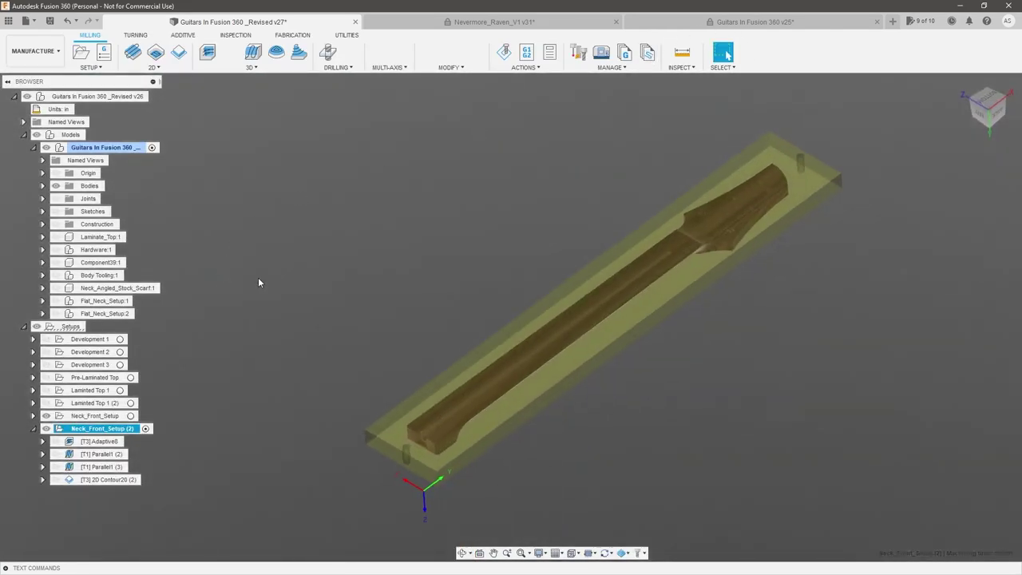
{"action": "left_click", "coordinate": [46, 428]}
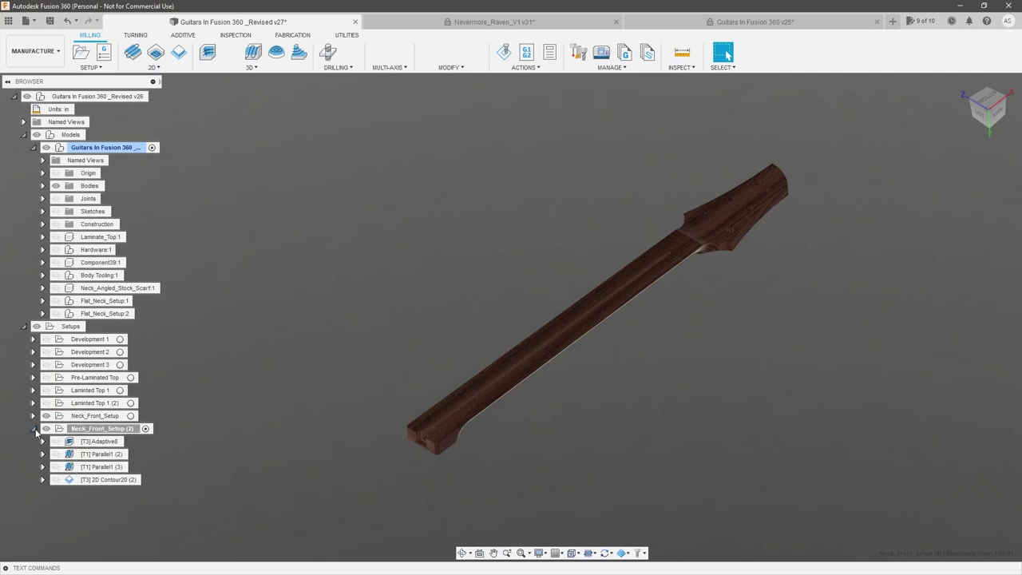
{"action": "left_click", "coordinate": [35, 429]}
{"action": "left_click", "coordinate": [55, 314]}
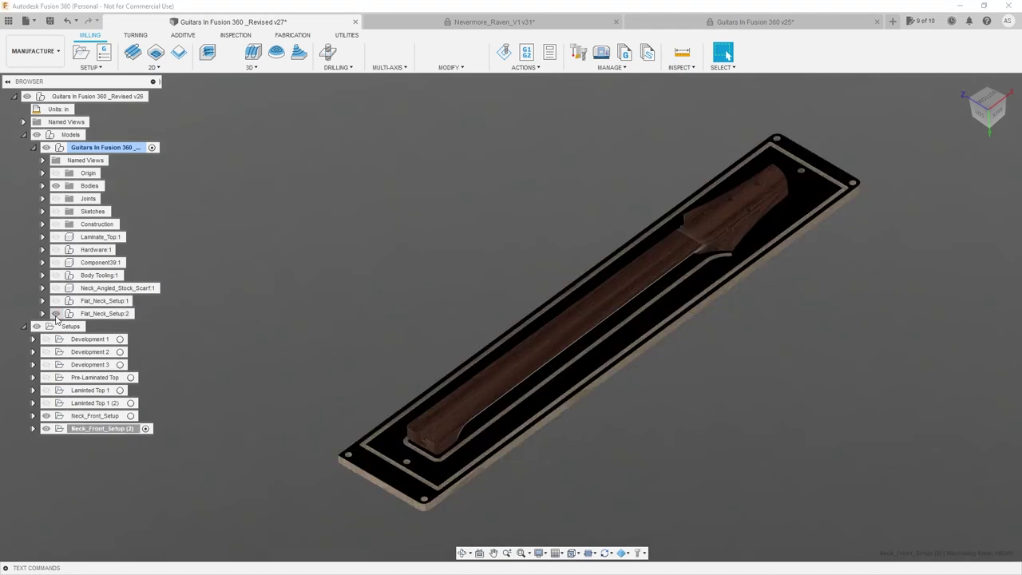
- Show Flat_Neck_Setup:1 together with Flat_Neck_Setup:2 and compare the alignment of both fixtures at the heel end
{"action": "scroll", "coordinate": [514, 432], "scroll_direction": "up", "scroll_amount": 4}
{"action": "middle_click_drag", "start_coordinate": [514, 432], "coordinate": [485, 423], "text": "shift"}
{"action": "scroll", "coordinate": [479, 424], "scroll_direction": "down", "scroll_amount": 3}
{"action": "left_click", "coordinate": [56, 301]}
{"action": "scroll", "coordinate": [345, 421], "scroll_direction": "up", "scroll_amount": 4}
{"action": "mouse_move", "coordinate": [345, 422]}
{"action": "middle_mouse_down", "text": "shift"}
{"action": "mouse_move", "coordinate": [356, 395]}
{"action": "mouse_move", "coordinate": [372, 403]}
{"action": "mouse_move", "coordinate": [338, 417]}
{"action": "middle_mouse_up", "text": "shift"}
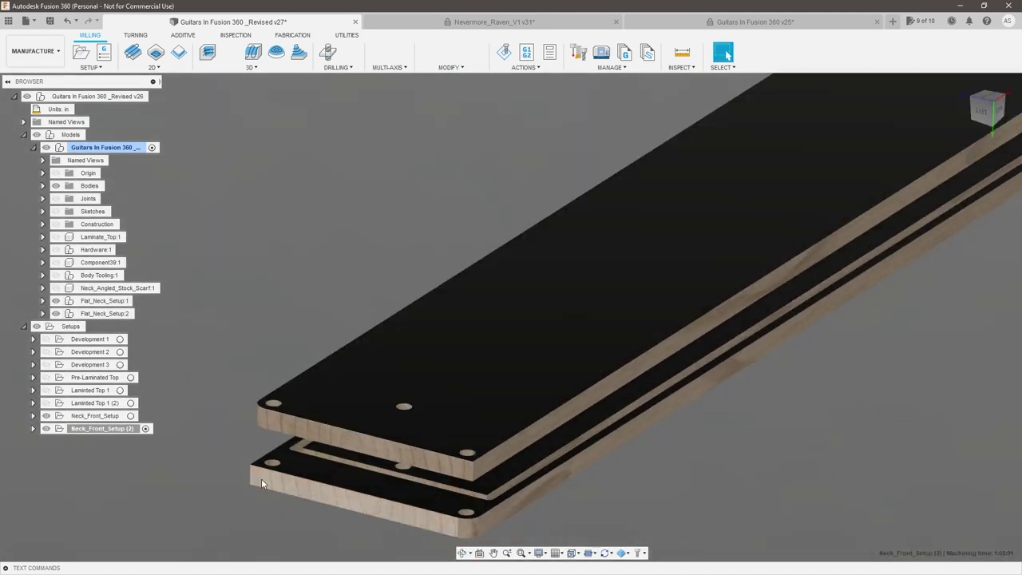
{"action": "middle_click_drag", "start_coordinate": [441, 445], "coordinate": [410, 402], "text": "shift"}
{"action": "scroll", "coordinate": [410, 402], "scroll_direction": "down", "scroll_amount": 4}
- Hide Flat_Neck_Setup:1 and highlight the neck's flat fretboard face as it sits in the Flat_Neck_Setup:2 fixture
{"action": "left_click", "coordinate": [55, 313]}
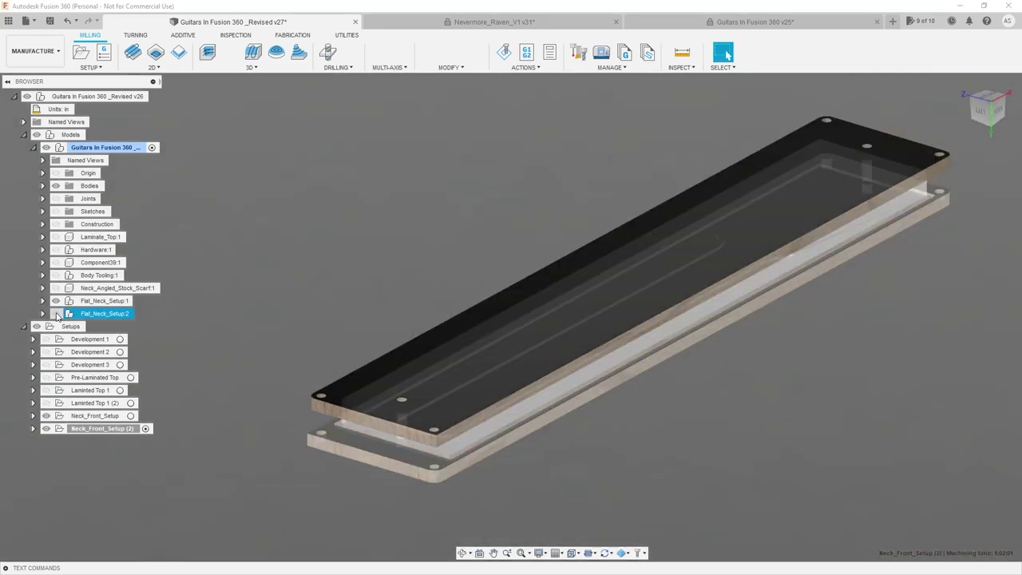
{"action": "left_click", "coordinate": [56, 314]}
{"action": "left_click", "coordinate": [55, 301]}
{"action": "mouse_move", "coordinate": [452, 289]}
{"action": "middle_mouse_down", "text": "shift"}
{"action": "mouse_move", "coordinate": [452, 306]}
{"action": "mouse_move", "coordinate": [438, 299]}
{"action": "middle_mouse_up", "text": "shift"}
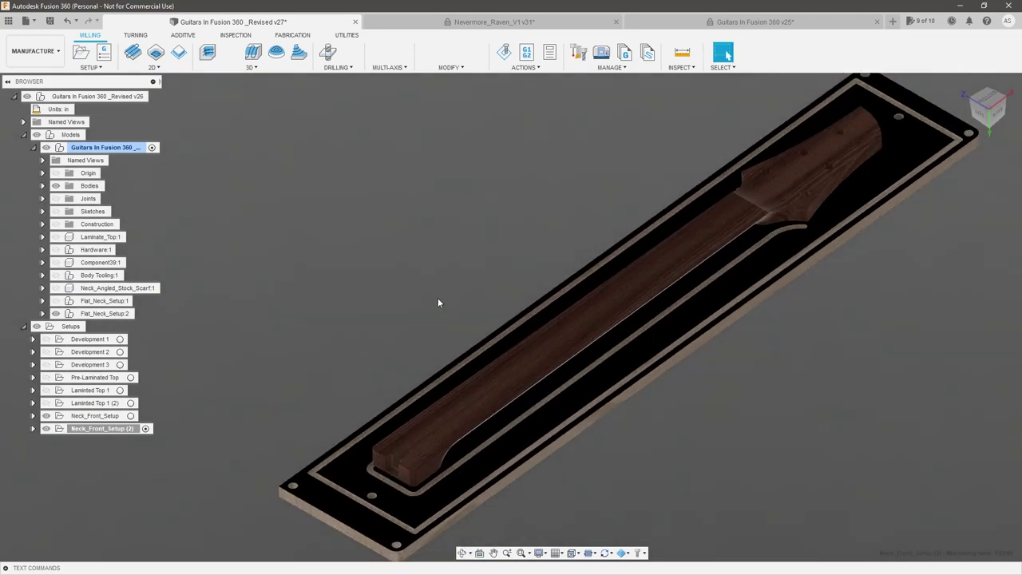
{"action": "scroll", "coordinate": [457, 319], "scroll_direction": "down", "scroll_amount": 3}
{"action": "scroll", "coordinate": [511, 341], "scroll_direction": "up", "scroll_amount": 2}
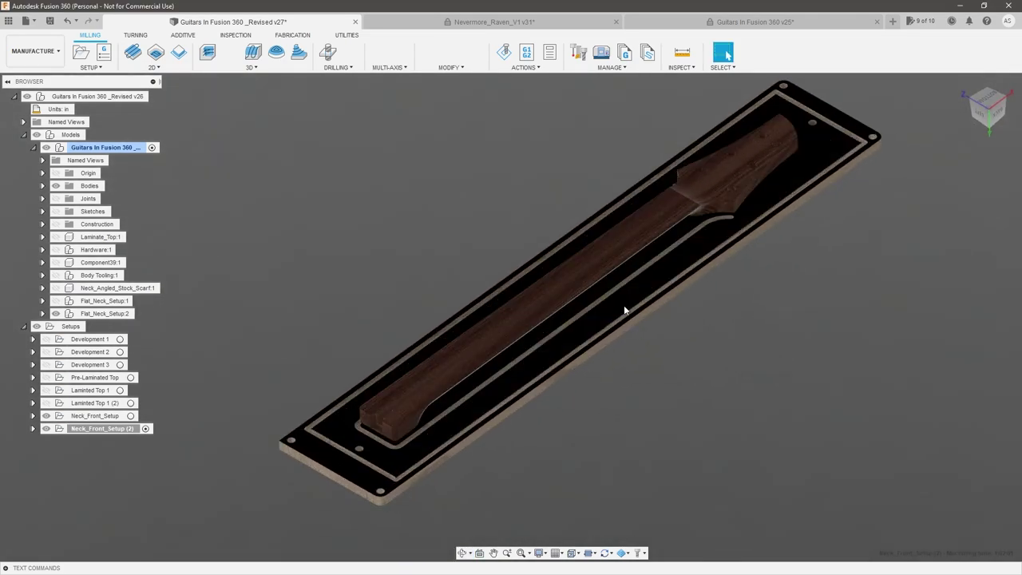
{"action": "left_click", "coordinate": [619, 261]}
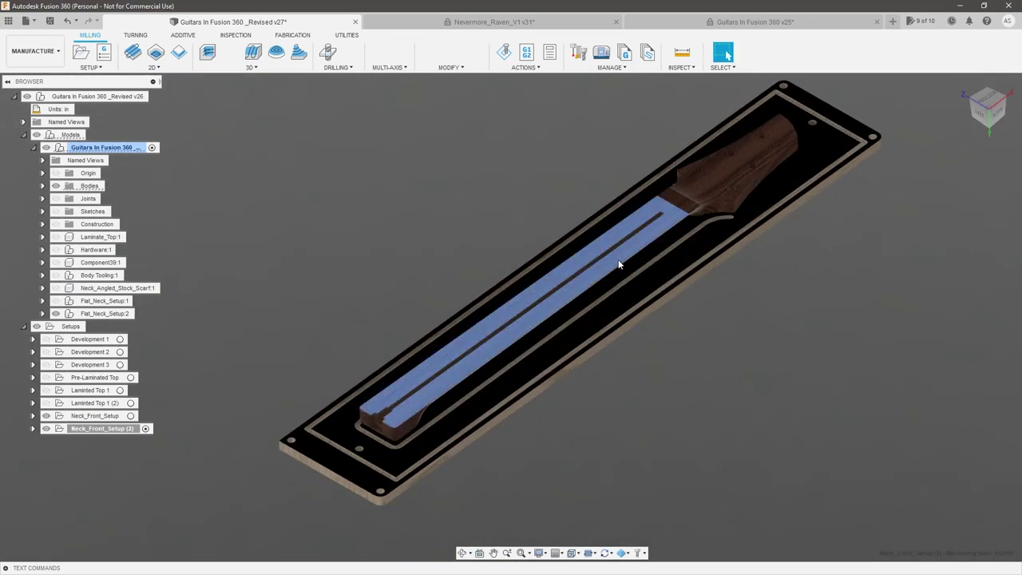
{"action": "left_click", "coordinate": [444, 220]}
- Create a new milling setup and set its WCS origin to a selected point at the fixture's outer corner by the heel end
{"action": "left_click", "coordinate": [96, 70]}
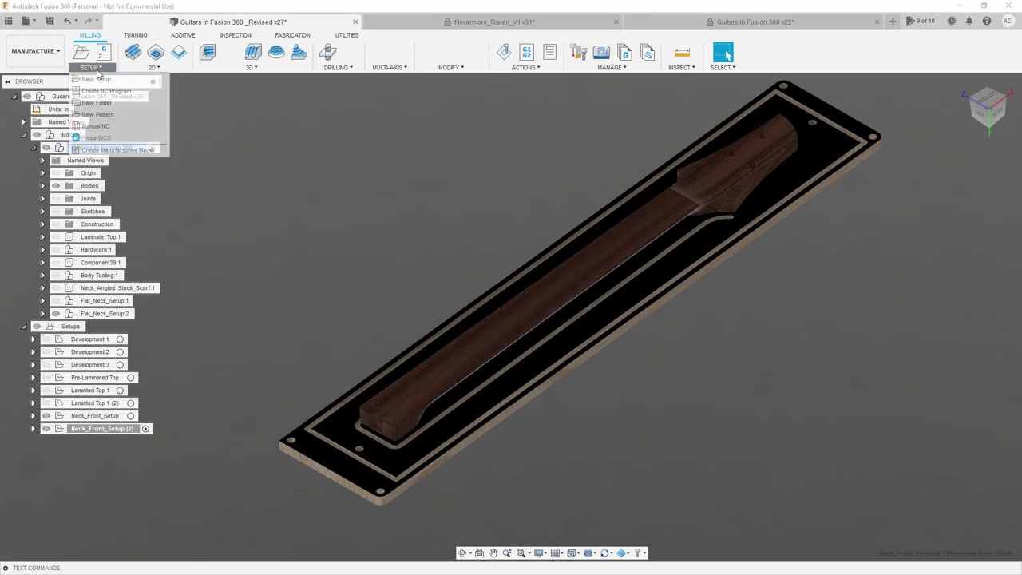
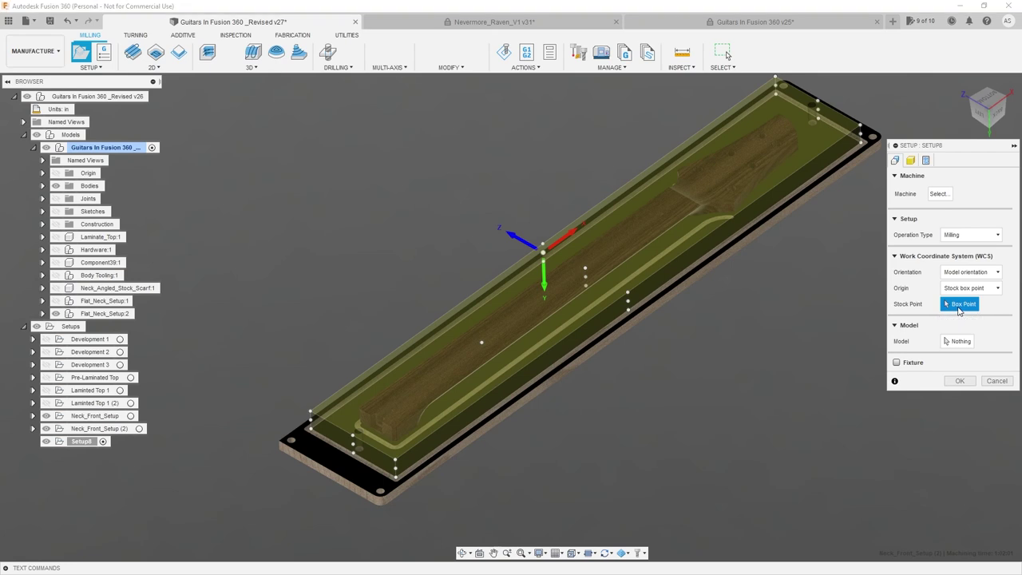
{"action": "scroll", "coordinate": [329, 487], "scroll_direction": "up", "scroll_amount": 2}
{"action": "left_click", "coordinate": [975, 275]}
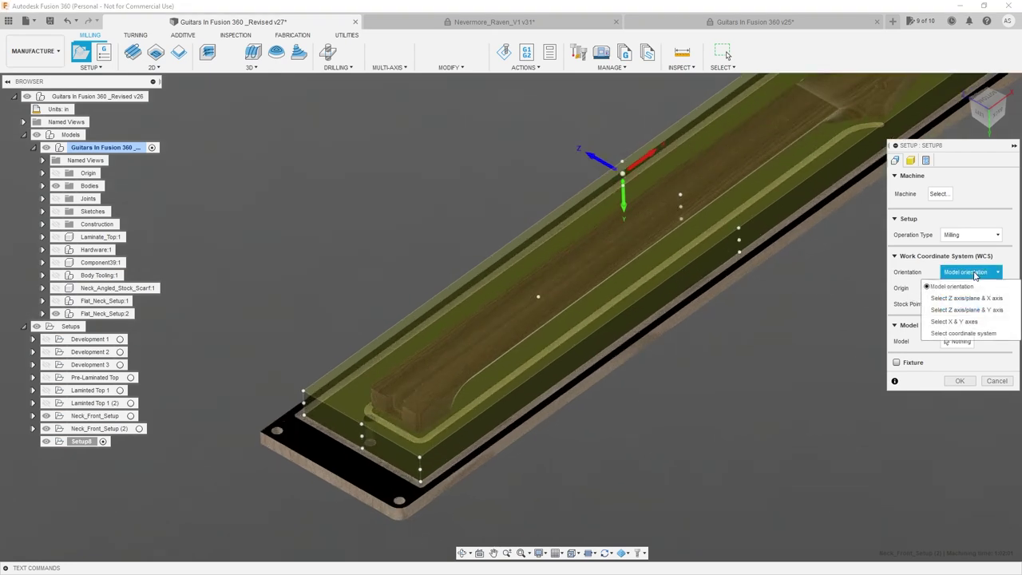
{"action": "left_click", "coordinate": [994, 287]}
{"action": "left_click", "coordinate": [995, 290]}
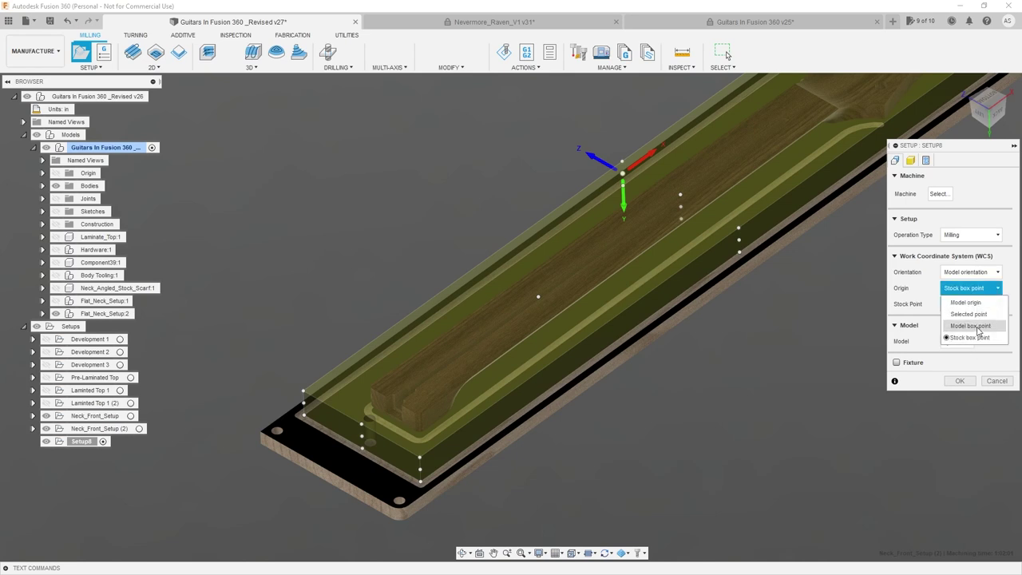
{"action": "left_click", "coordinate": [968, 314]}
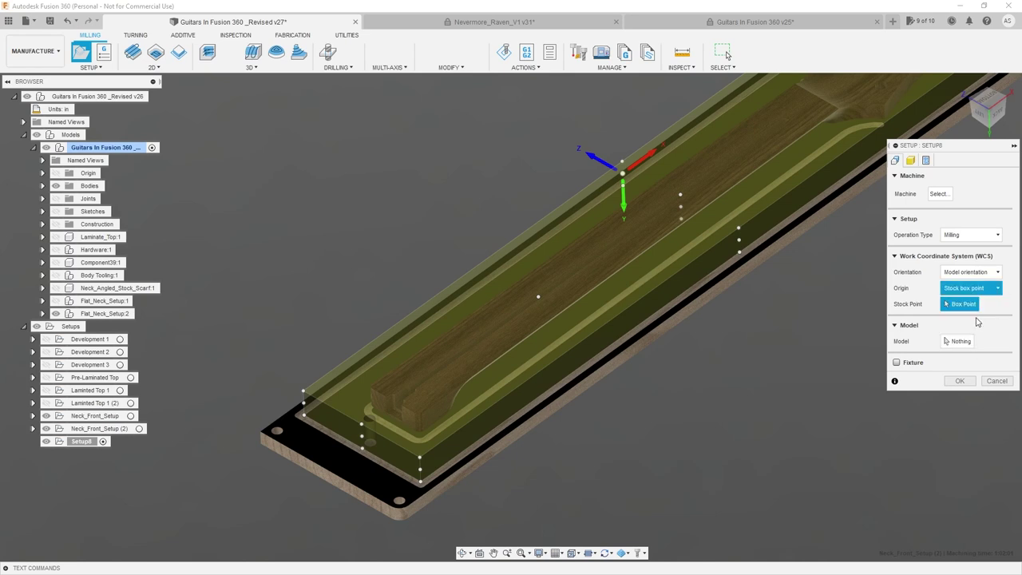
{"action": "left_click", "coordinate": [261, 432]}
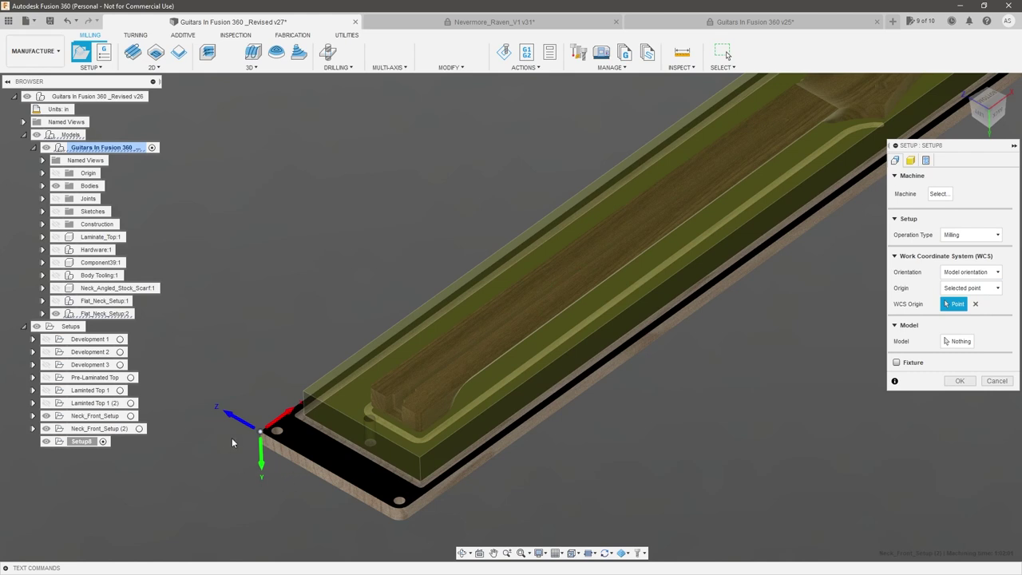
{"action": "scroll", "coordinate": [266, 448], "scroll_direction": "up", "scroll_amount": 3}
{"action": "scroll", "coordinate": [339, 438], "scroll_direction": "down", "scroll_amount": 4}
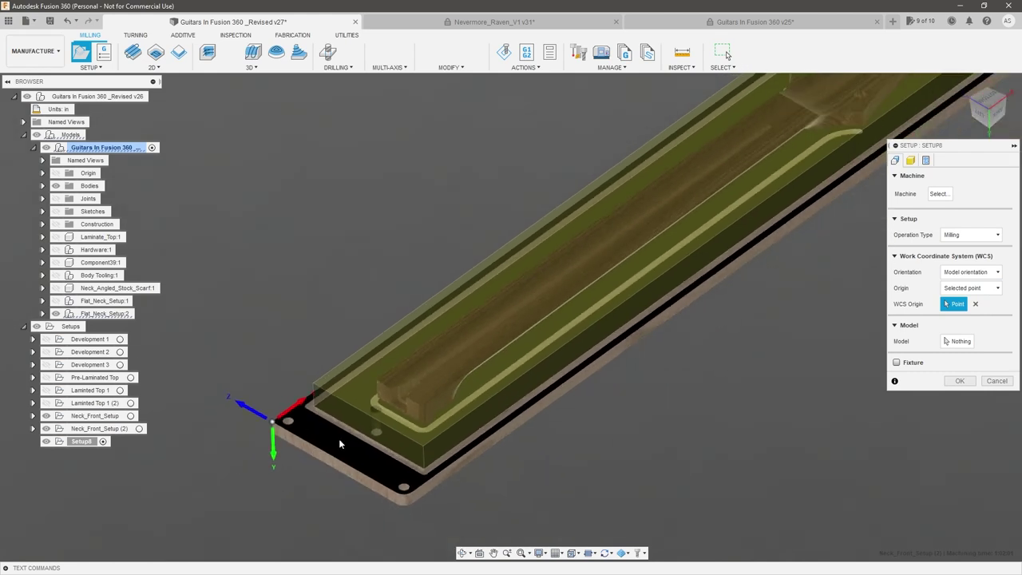
- Orient the WCS by X & Y axes, using the fixture's short heel-end edge for X and its long side edge for Y
{"action": "left_click", "coordinate": [988, 290]}
{"action": "left_click", "coordinate": [988, 274]}
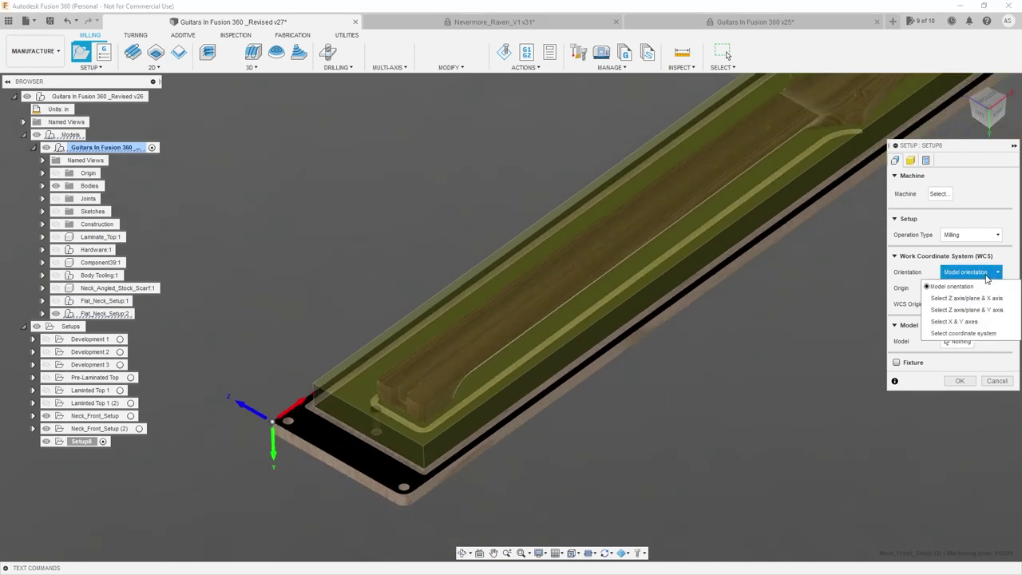
{"action": "left_click", "coordinate": [985, 323]}
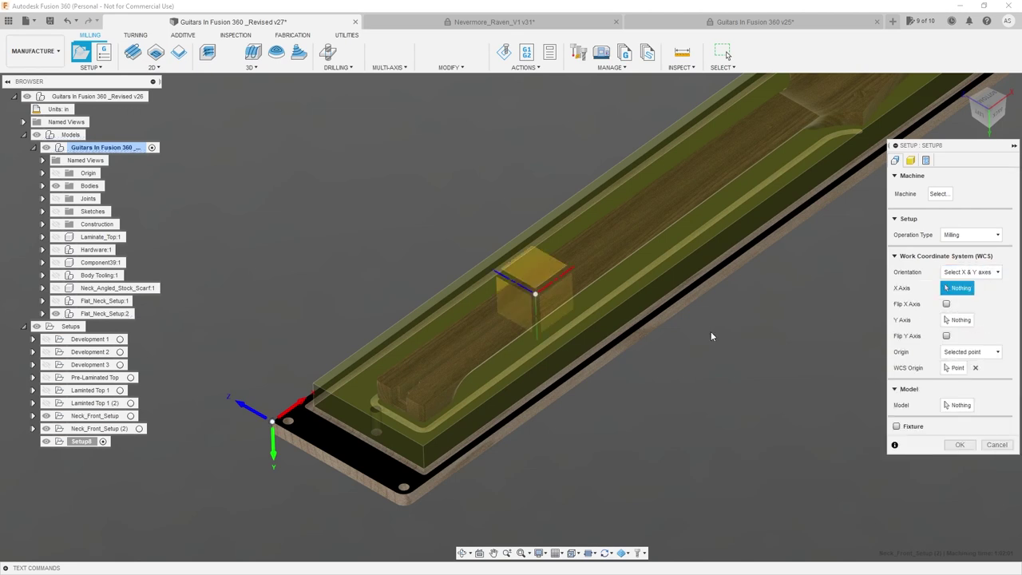
{"action": "scroll", "coordinate": [253, 452], "scroll_direction": "up", "scroll_amount": 3}
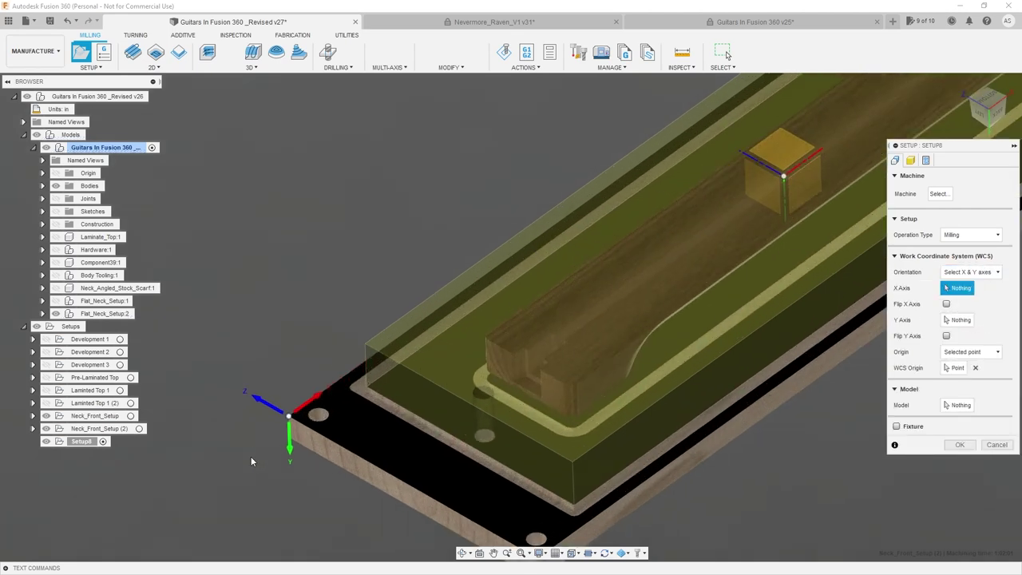
{"action": "left_click", "coordinate": [337, 449]}
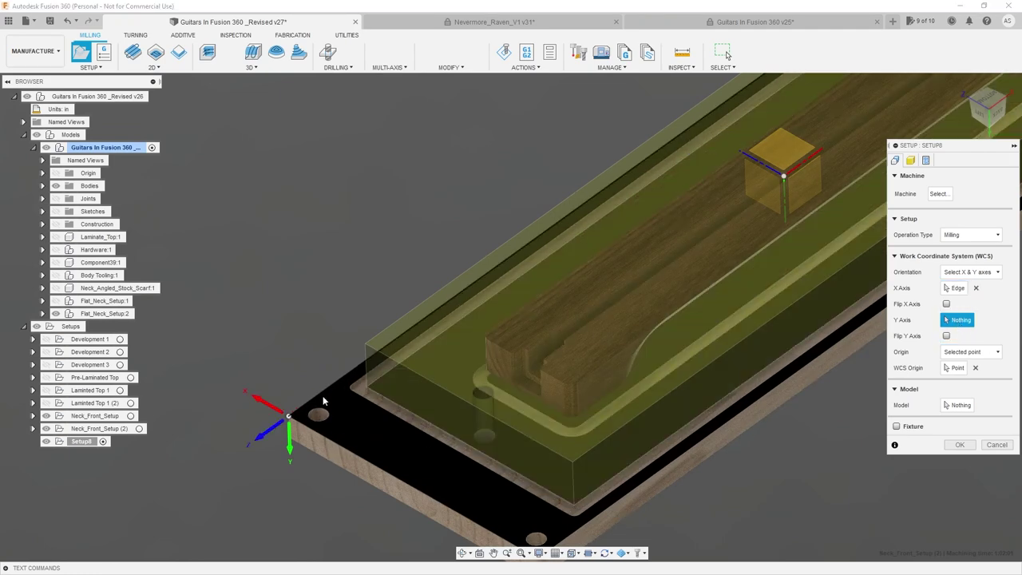
{"action": "left_click", "coordinate": [343, 377]}
{"action": "scroll", "coordinate": [419, 370], "scroll_direction": "down", "scroll_amount": 2}
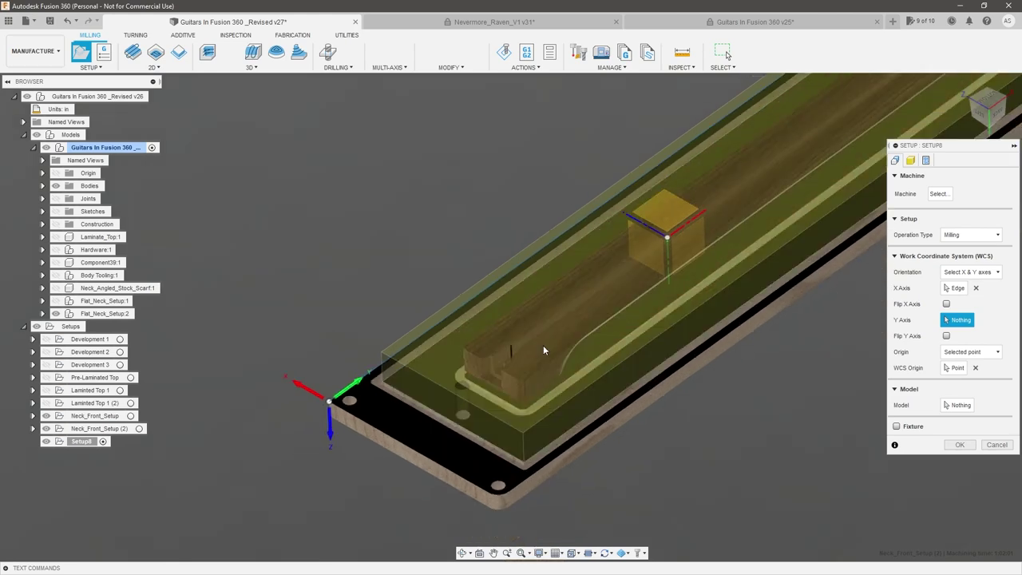
{"action": "scroll", "coordinate": [340, 402], "scroll_direction": "up", "scroll_amount": 2}
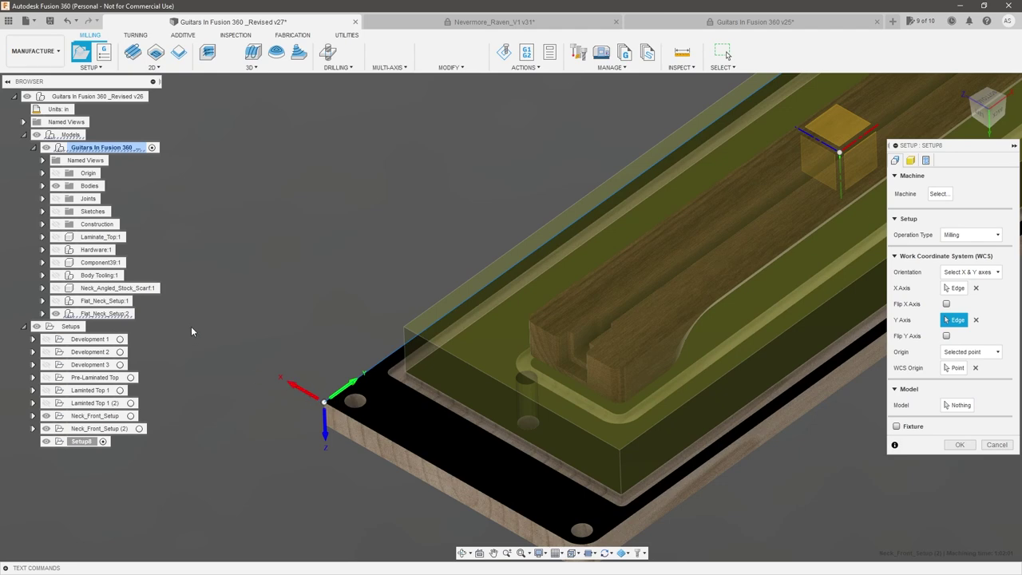
- Flip the WCS X axis and inspect the axis directions at the fixture corner from several angles
{"action": "scroll", "coordinate": [307, 349], "scroll_direction": "down", "scroll_amount": 3}
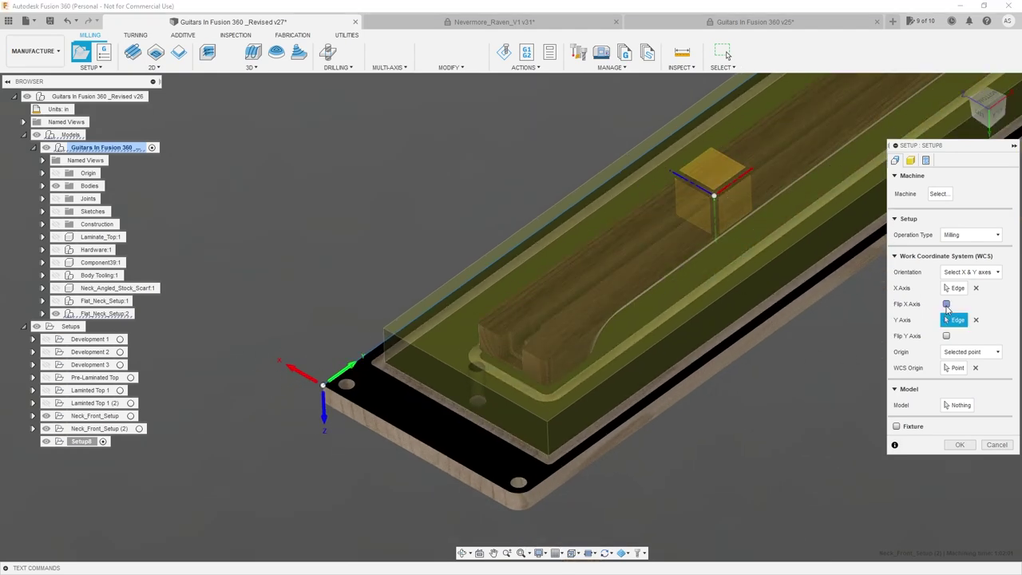
{"action": "left_click", "coordinate": [301, 375]}
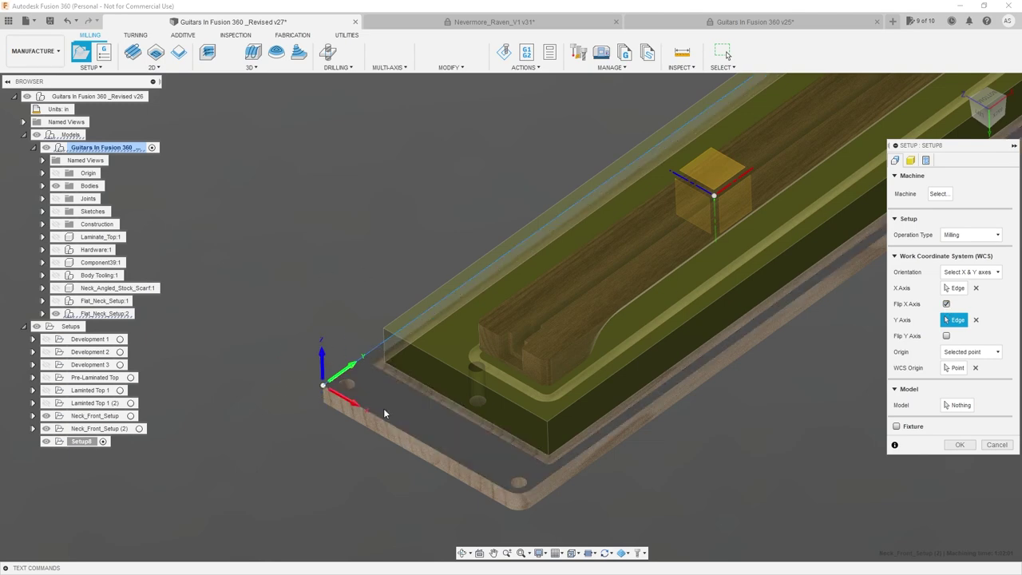
{"action": "scroll", "coordinate": [384, 409], "scroll_direction": "up", "scroll_amount": 3}
{"action": "middle_click_drag", "start_coordinate": [356, 392], "coordinate": [513, 470], "text": "shift"}
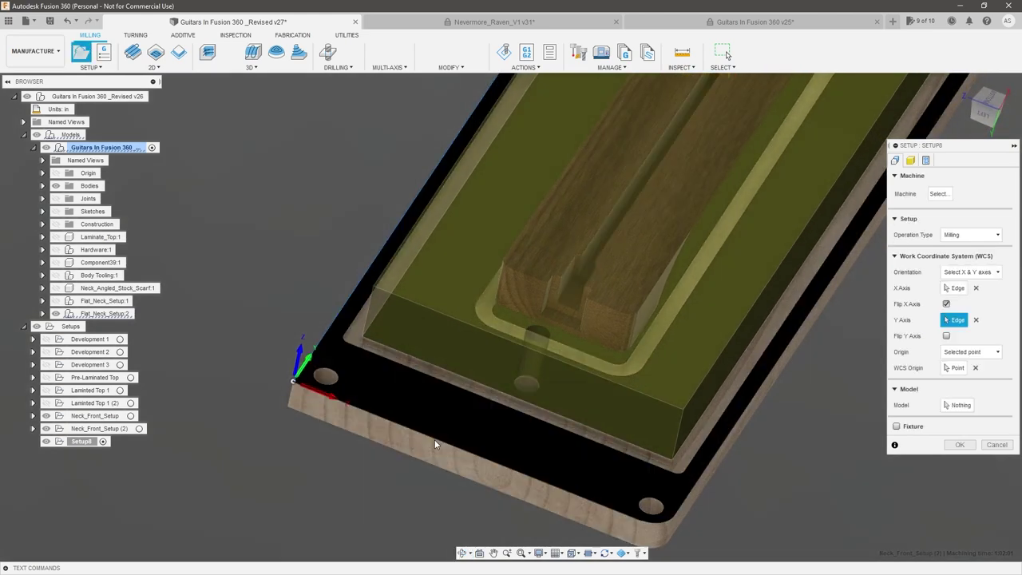
{"action": "scroll", "coordinate": [516, 477], "scroll_direction": "down", "scroll_amount": 3}
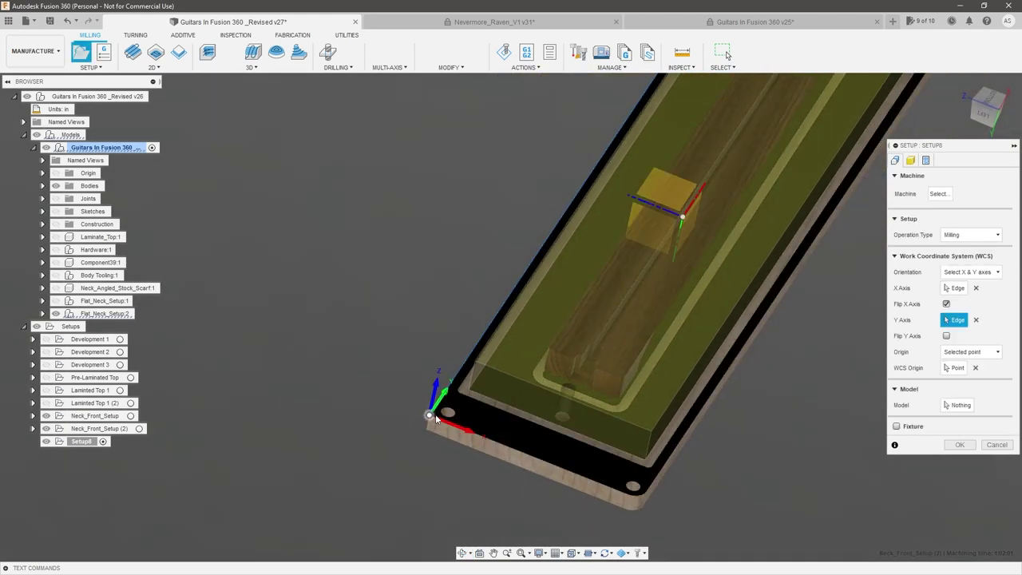
{"action": "middle_click_drag", "start_coordinate": [503, 279], "coordinate": [453, 278], "text": "shift"}
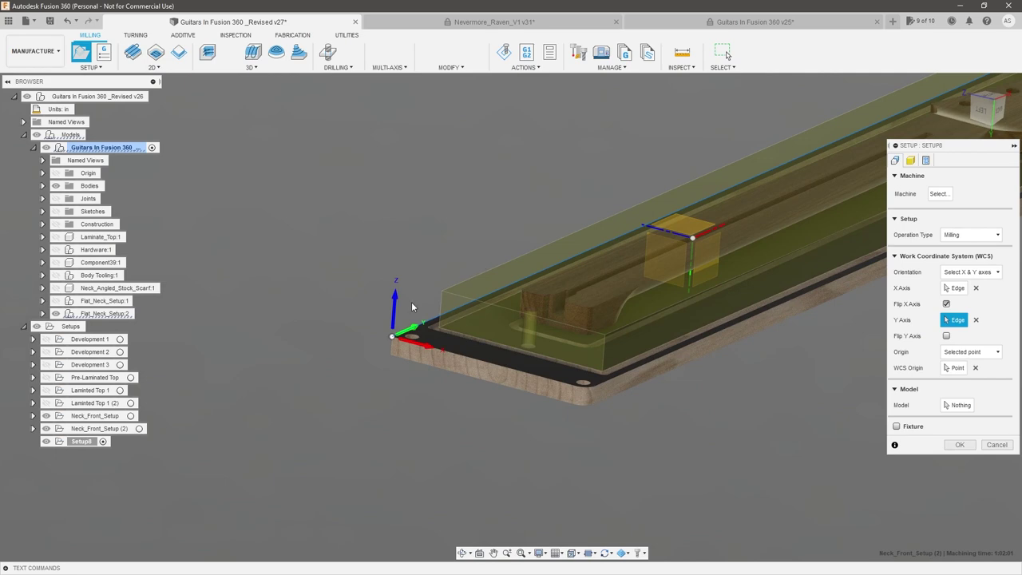
{"action": "scroll", "coordinate": [497, 365], "scroll_direction": "down", "scroll_amount": 3}
{"action": "scroll", "coordinate": [635, 279], "scroll_direction": "up", "scroll_amount": 2}
{"action": "middle_click_drag", "start_coordinate": [743, 339], "coordinate": [766, 384], "text": "shift"}
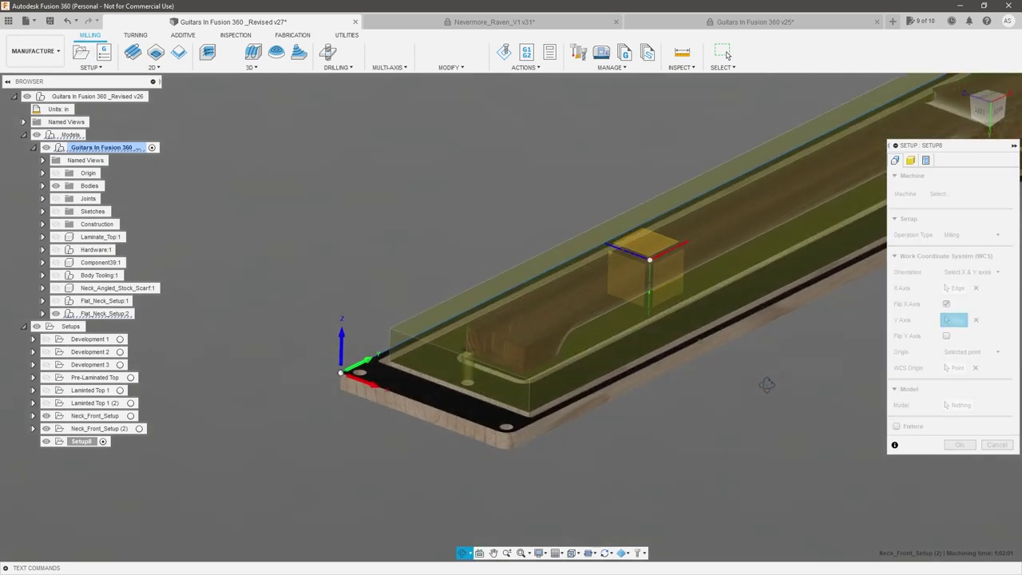
- Assign the neck body as the setup's model and enable Fixture with Flat_Neck_Fixture:1 as the fixture component
{"action": "left_click", "coordinate": [958, 404]}
{"action": "left_click", "coordinate": [577, 305]}
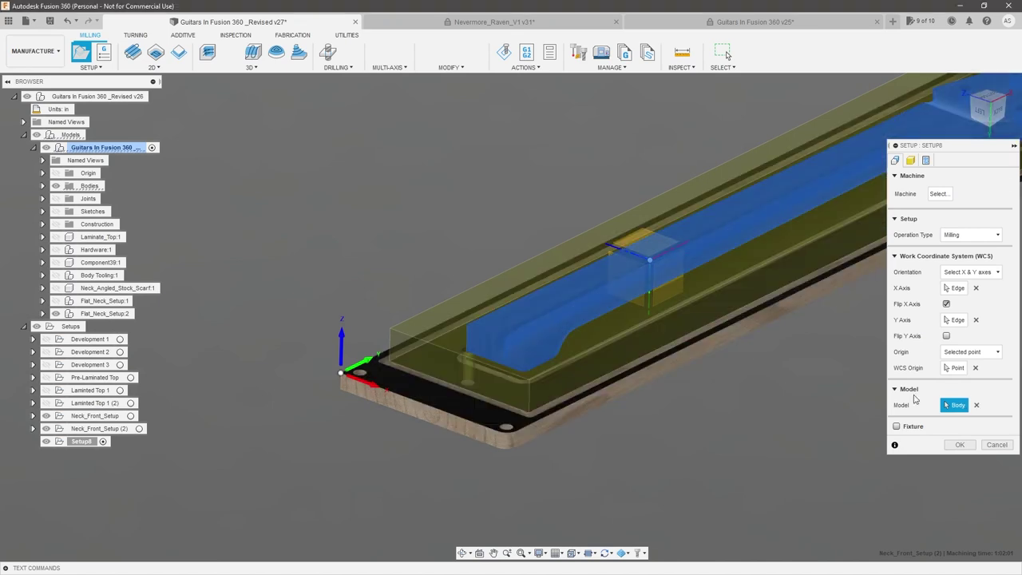
{"action": "left_click", "coordinate": [897, 427]}
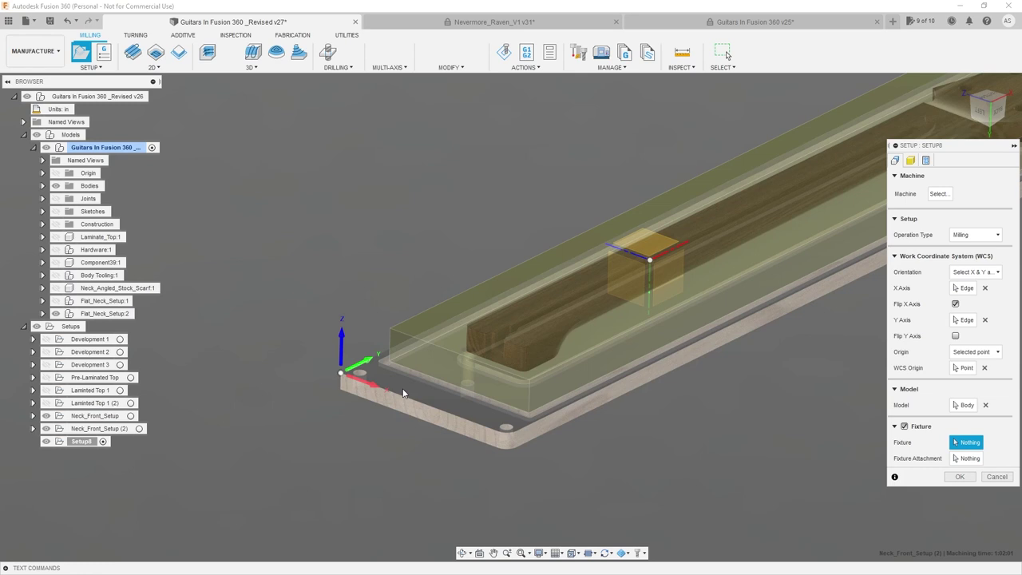
{"action": "left_click", "coordinate": [42, 313]}
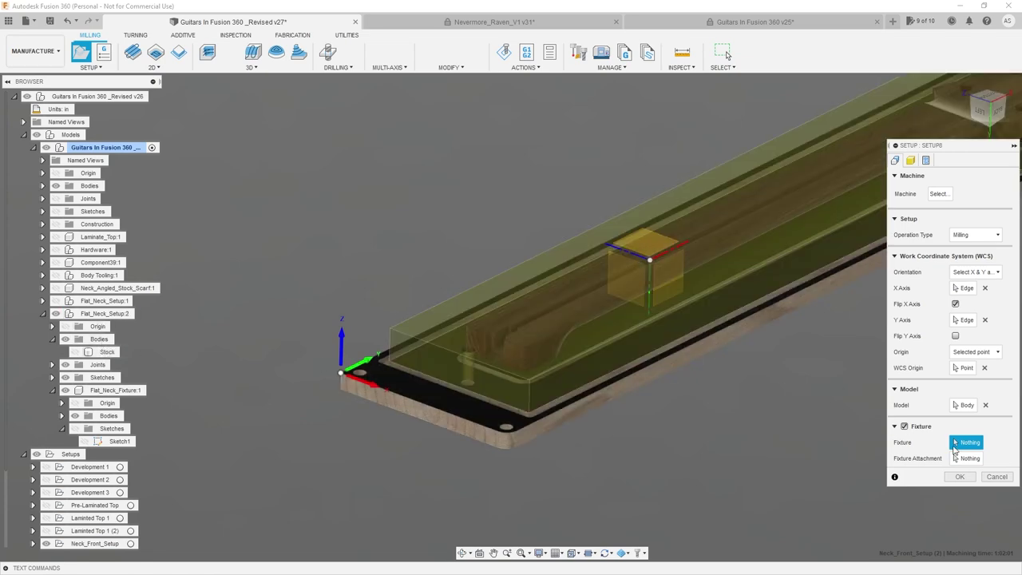
{"action": "left_click", "coordinate": [114, 391]}
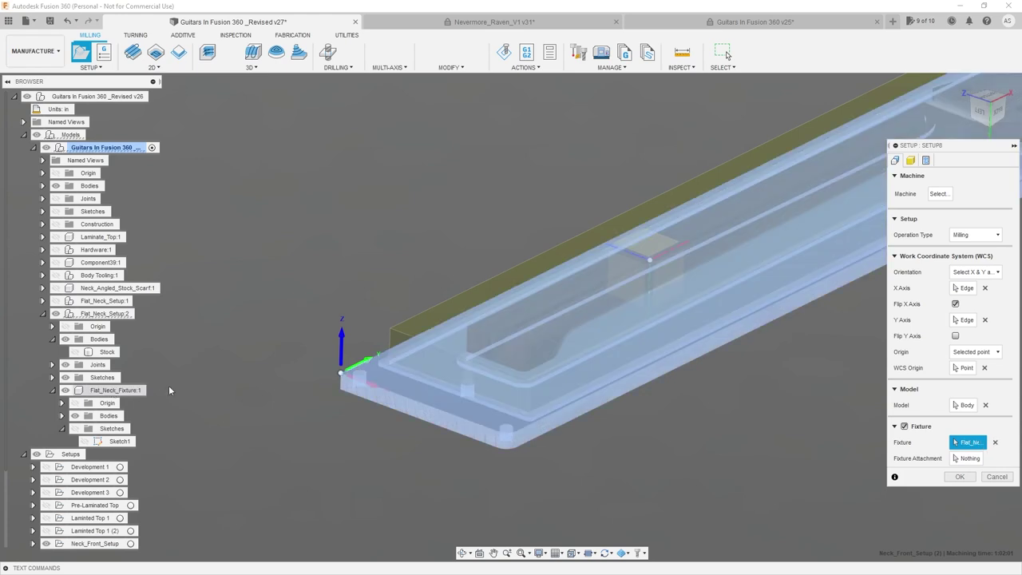
- Set the stock mode to From solid and use the Stock body of Flat_Neck_Setup:2 as the stock solid
{"action": "left_click", "coordinate": [911, 160]}
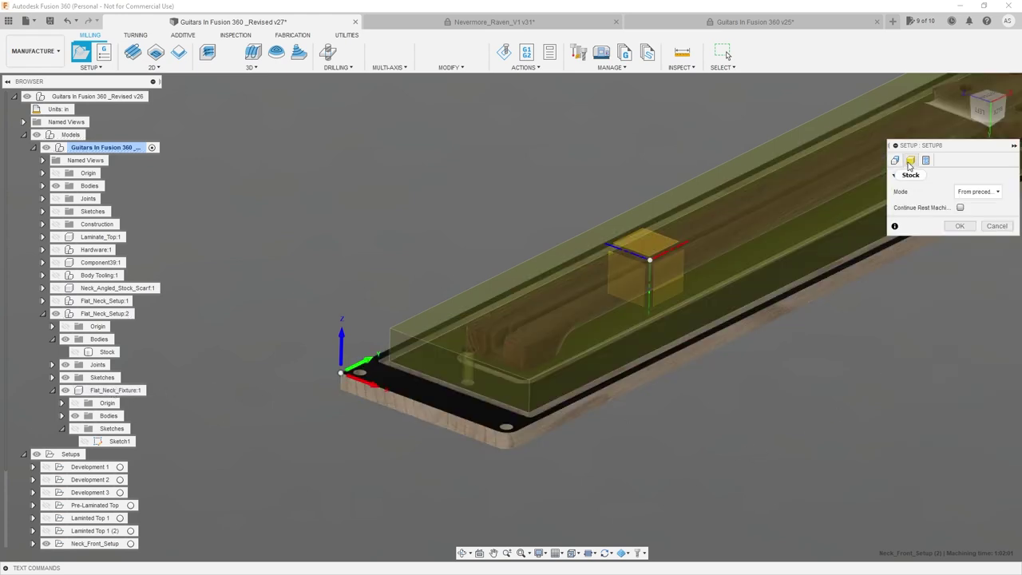
{"action": "left_click", "coordinate": [975, 193]}
{"action": "left_click", "coordinate": [986, 277]}
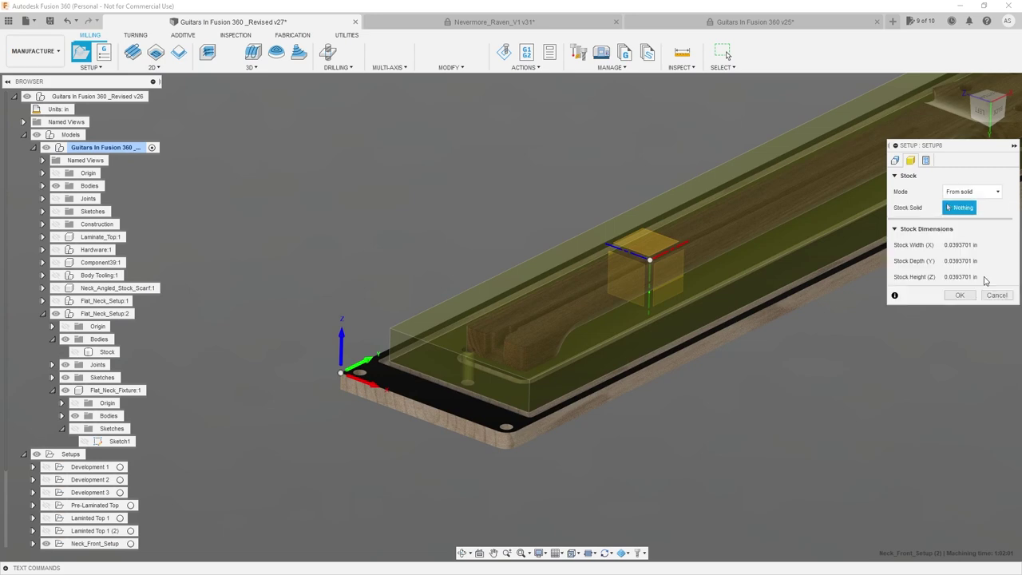
{"action": "left_click", "coordinate": [75, 352]}
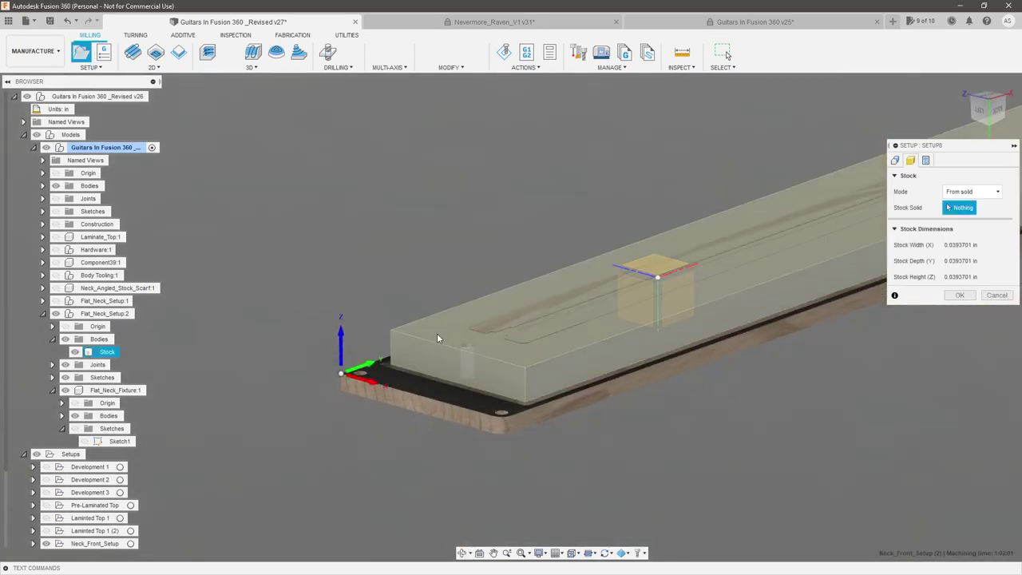
{"action": "left_click", "coordinate": [440, 360]}
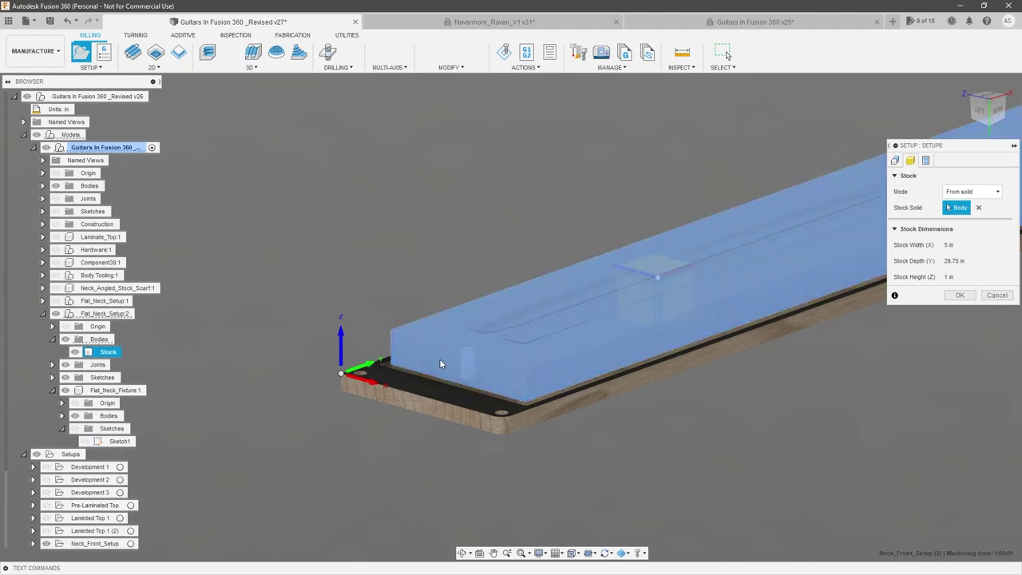
- Review the WCS origin and axes against the fixture corner and stock solid, and accept the setup
{"action": "left_click", "coordinate": [895, 159]}
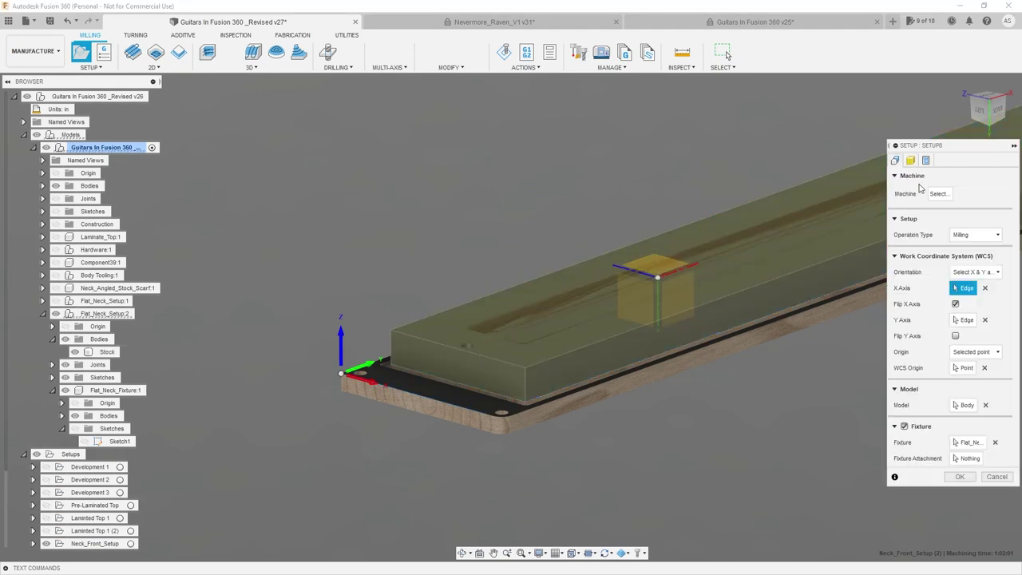
{"action": "middle_click_drag", "start_coordinate": [382, 395], "coordinate": [419, 409], "text": "shift"}
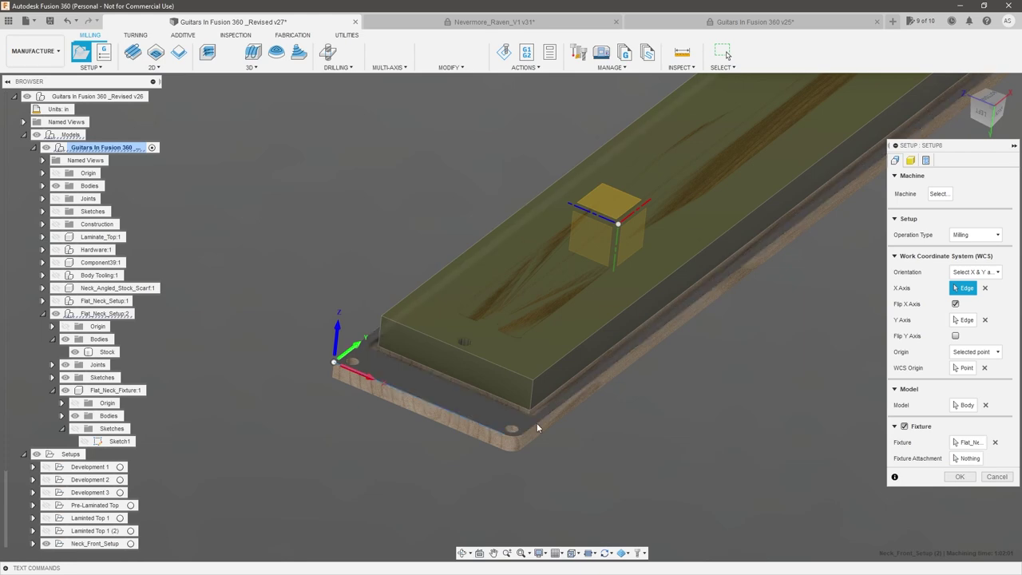
{"action": "middle_click_drag", "start_coordinate": [738, 427], "coordinate": [702, 387], "text": "shift"}
{"action": "scroll", "coordinate": [504, 406], "scroll_direction": "down", "scroll_amount": 3}
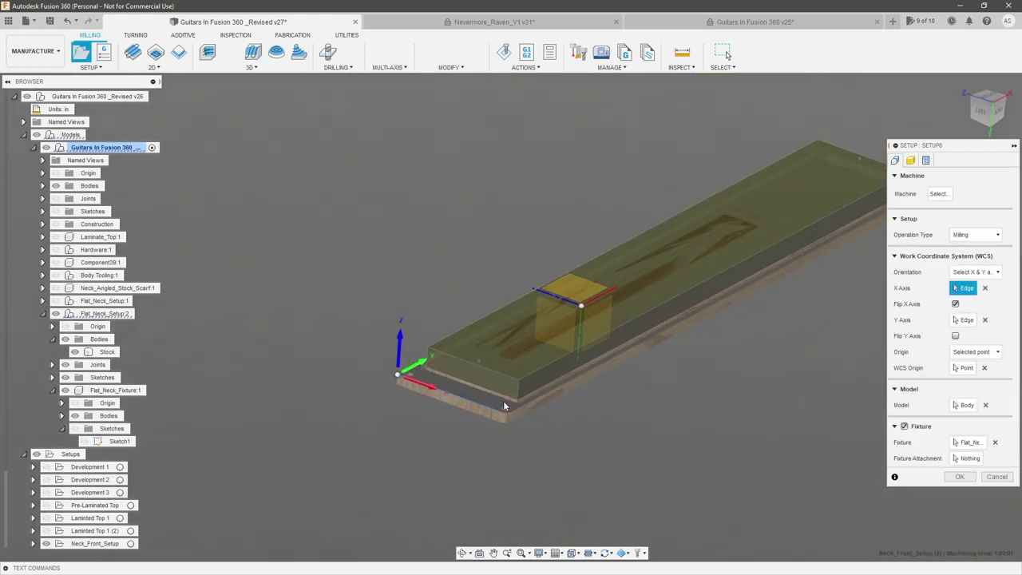
{"action": "scroll", "coordinate": [504, 405], "scroll_direction": "down", "scroll_amount": 1}
{"action": "scroll", "coordinate": [673, 363], "scroll_direction": "up", "scroll_amount": 2}
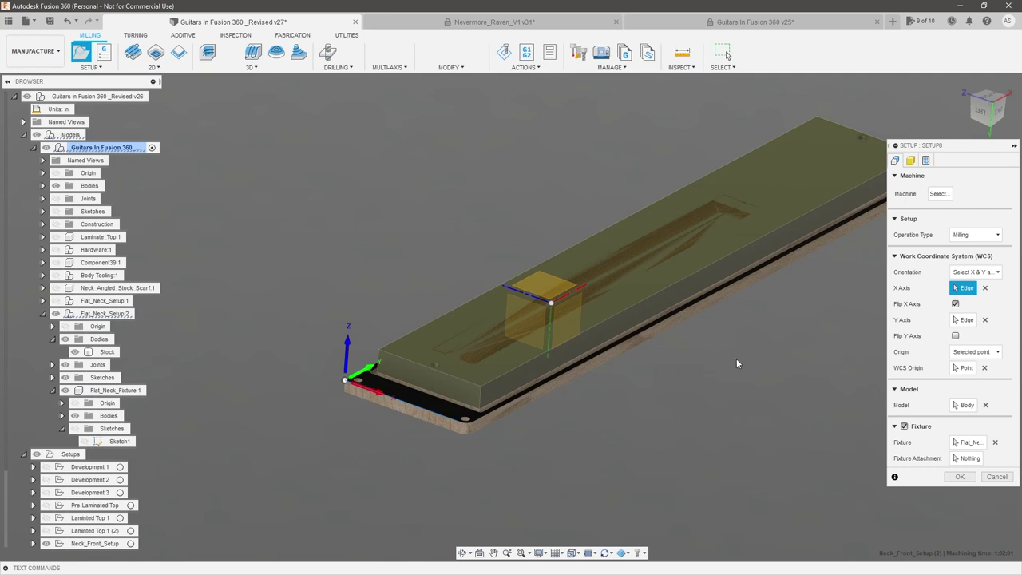
{"action": "left_click", "coordinate": [911, 159]}
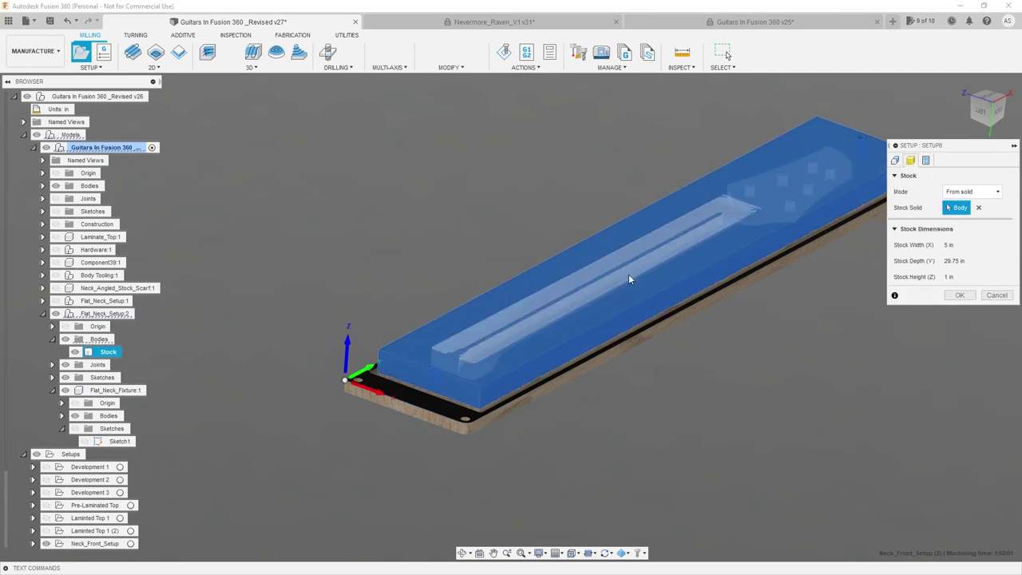
{"action": "left_click", "coordinate": [963, 294]}
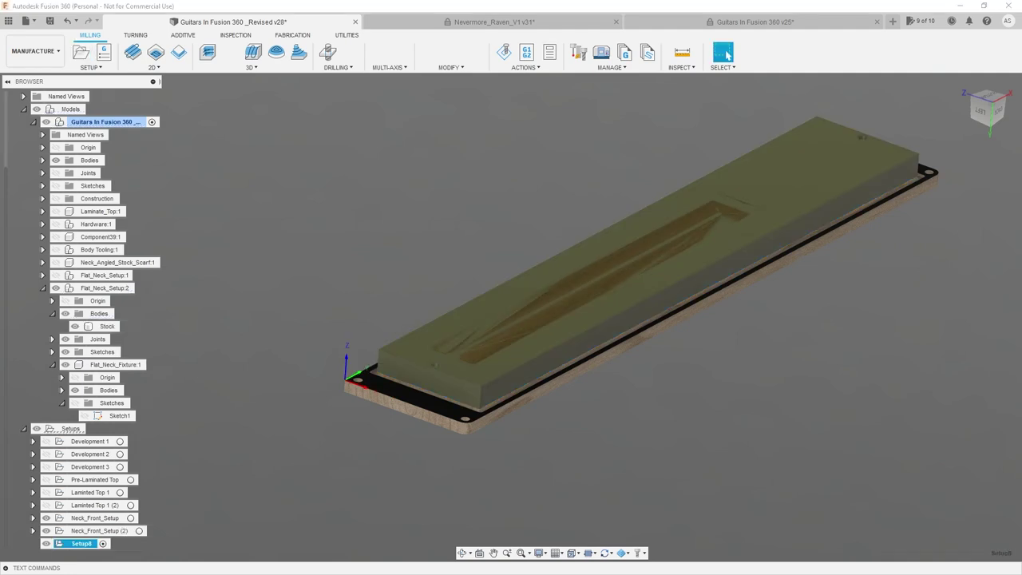
- Deselect the new setup, hide the bodies of Flat_Neck_Setup:2, and collapse that component in the browser
{"action": "left_click", "coordinate": [295, 285]}
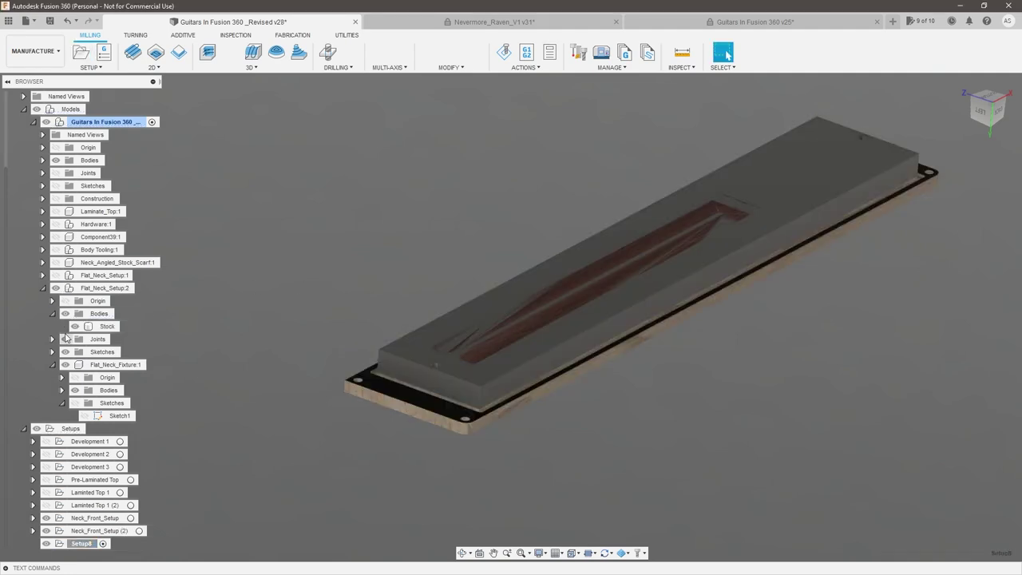
{"action": "left_click", "coordinate": [65, 313]}
{"action": "left_click", "coordinate": [43, 288]}
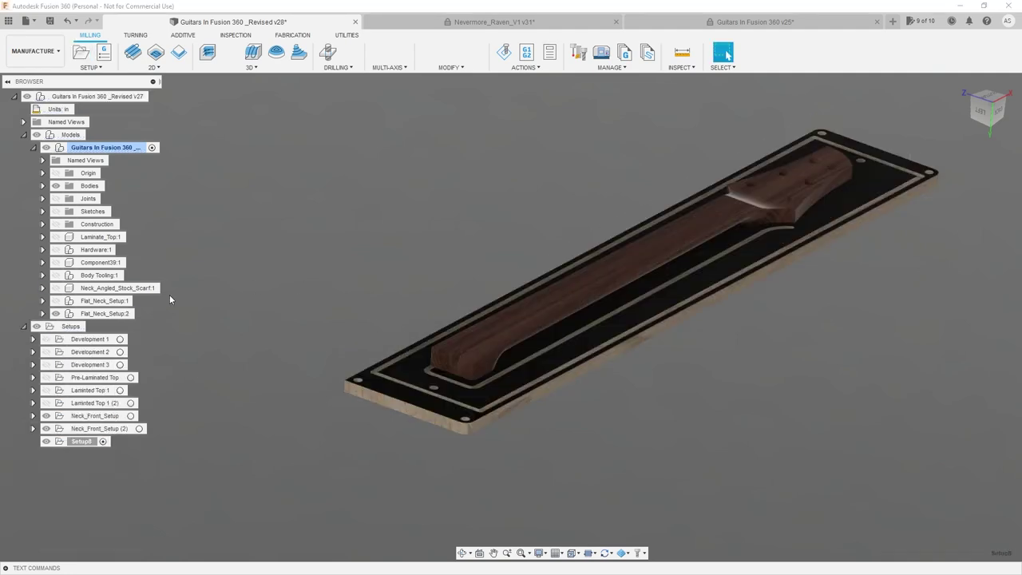
- Turn the view square to the fixture's upper face with the neck lying horizontally, and set the current view as Top
{"action": "left_click", "coordinate": [990, 98]}
{"action": "right_click", "coordinate": [989, 103]}
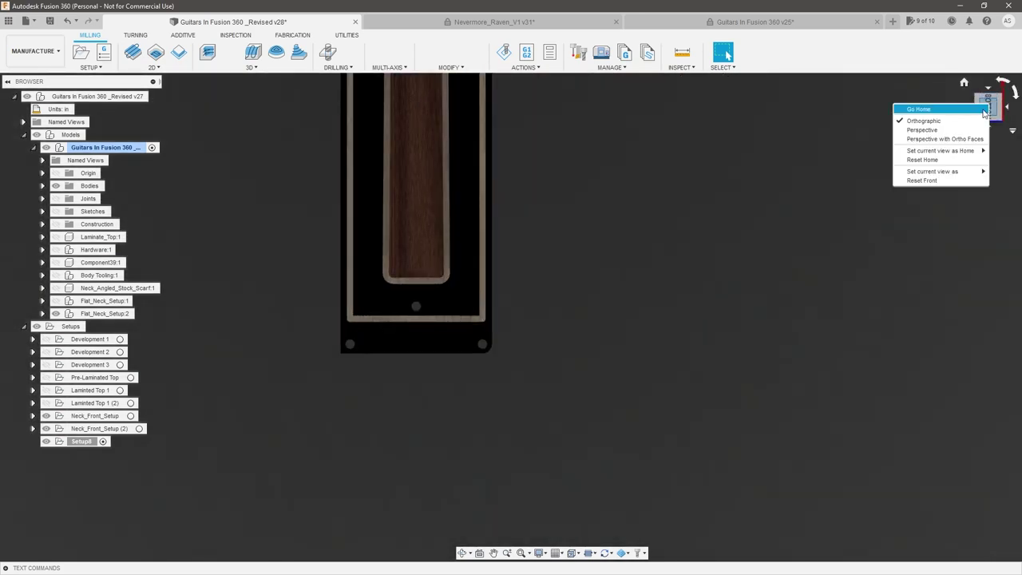
{"action": "left_click", "coordinate": [776, 310]}
{"action": "left_click", "coordinate": [1016, 93]}
{"action": "right_click", "coordinate": [985, 107]}
{"action": "mouse_move", "coordinate": [931, 179]}
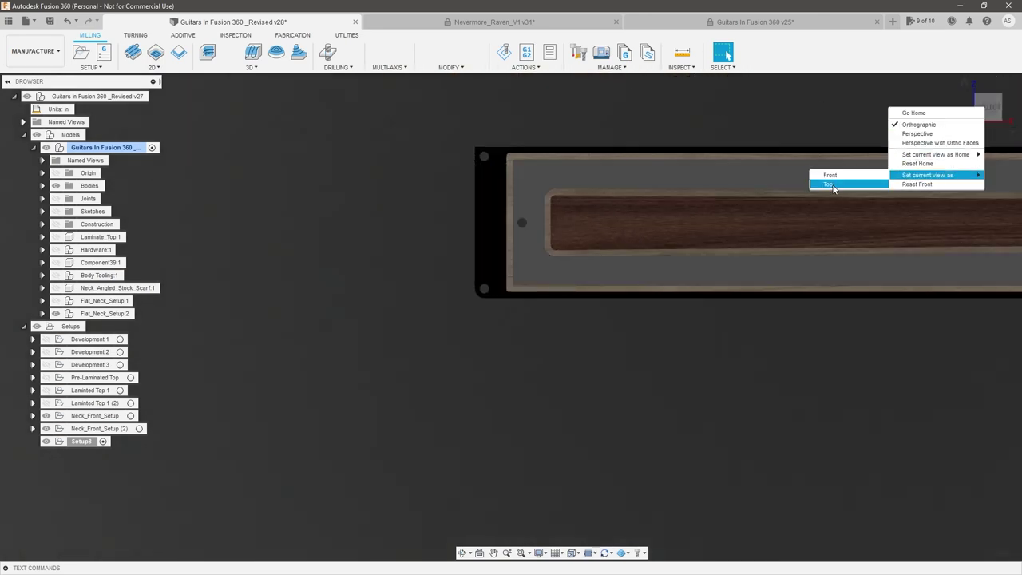
{"action": "left_click", "coordinate": [833, 185]}
- Examine the neck's heel end and truss rod channel in the fixture from above and at close range
{"action": "middle_click_drag", "start_coordinate": [617, 357], "coordinate": [664, 313], "text": "shift"}
{"action": "scroll", "coordinate": [599, 302], "scroll_direction": "down", "scroll_amount": 6}
{"action": "scroll", "coordinate": [666, 192], "scroll_direction": "up", "scroll_amount": 6}
{"action": "middle_click_drag", "start_coordinate": [666, 193], "coordinate": [522, 324], "text": "shift"}
{"action": "scroll", "coordinate": [523, 326], "scroll_direction": "up", "scroll_amount": 1}
{"action": "scroll", "coordinate": [522, 325], "scroll_direction": "up", "scroll_amount": 3}
{"action": "scroll", "coordinate": [345, 355], "scroll_direction": "up", "scroll_amount": 4}
{"action": "scroll", "coordinate": [441, 323], "scroll_direction": "up", "scroll_amount": 1}
{"action": "middle_click_drag", "start_coordinate": [441, 323], "coordinate": [440, 330], "text": "shift"}
{"action": "scroll", "coordinate": [439, 329], "scroll_direction": "up", "scroll_amount": 3}
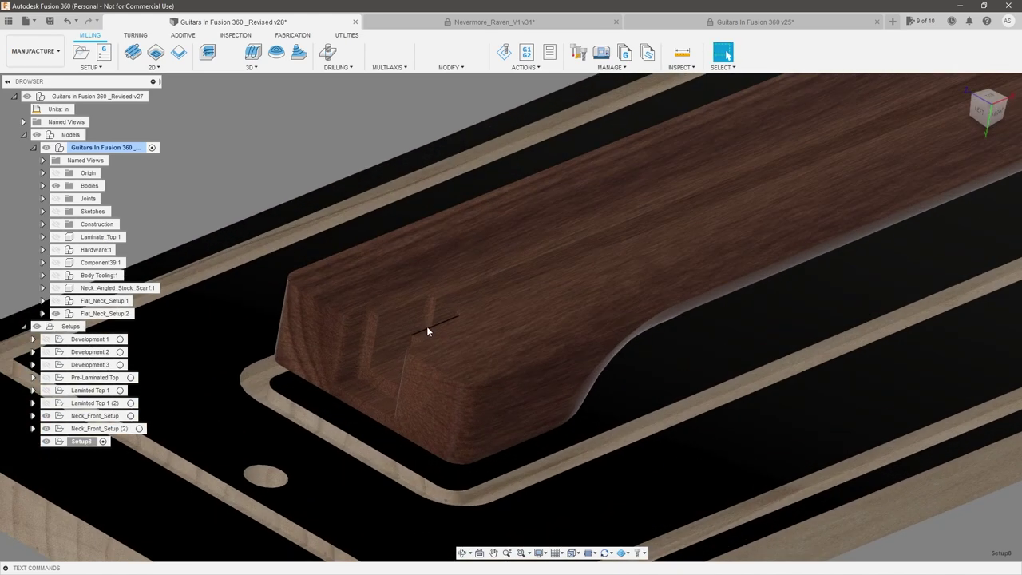
{"action": "scroll", "coordinate": [456, 320], "scroll_direction": "down", "scroll_amount": 7}
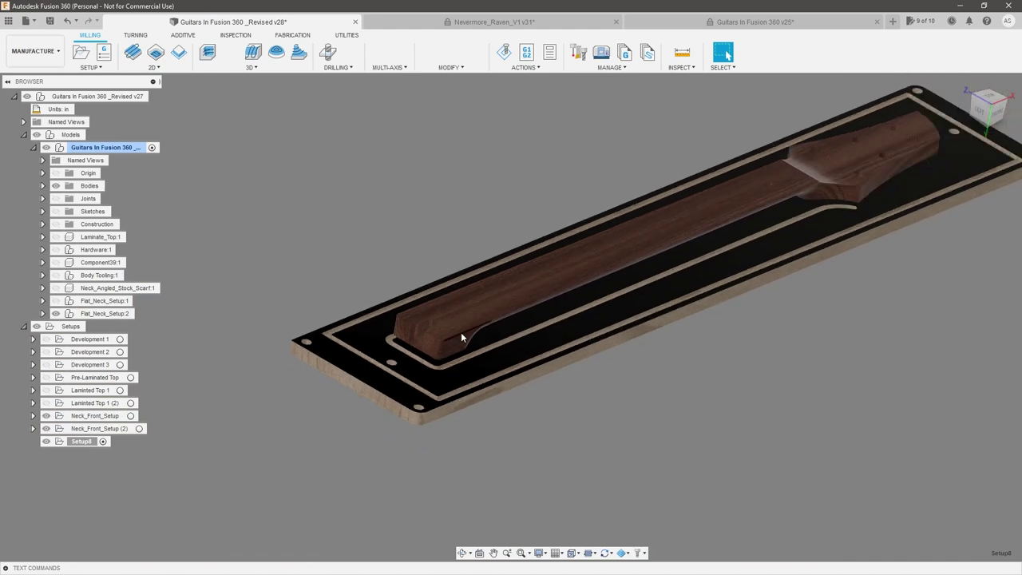
- Measure the width of the truss rod channel between its two side faces
{"action": "scroll", "coordinate": [463, 305], "scroll_direction": "up", "scroll_amount": 3}
{"action": "left_click", "coordinate": [682, 54]}
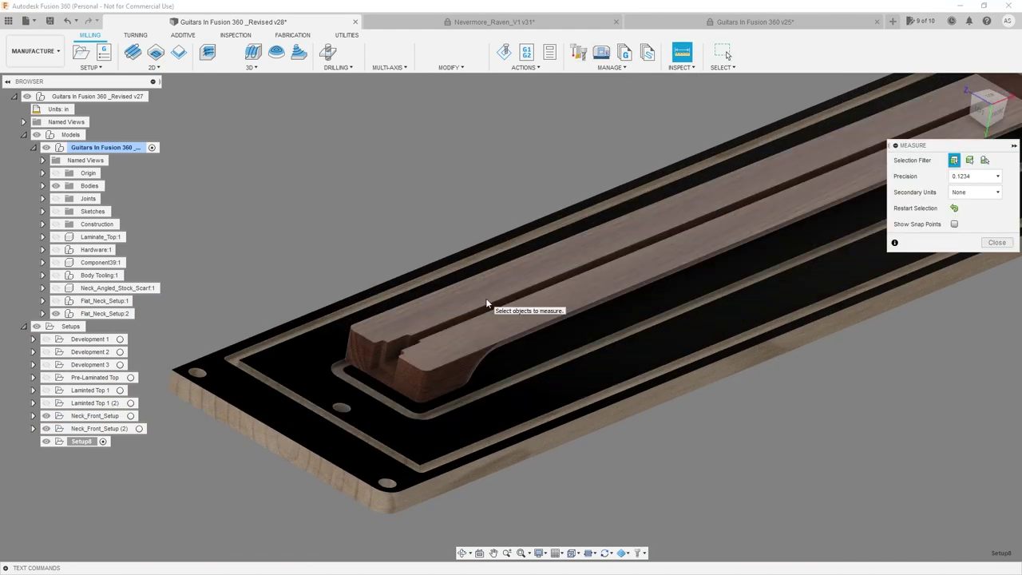
{"action": "scroll", "coordinate": [468, 301], "scroll_direction": "up", "scroll_amount": 4}
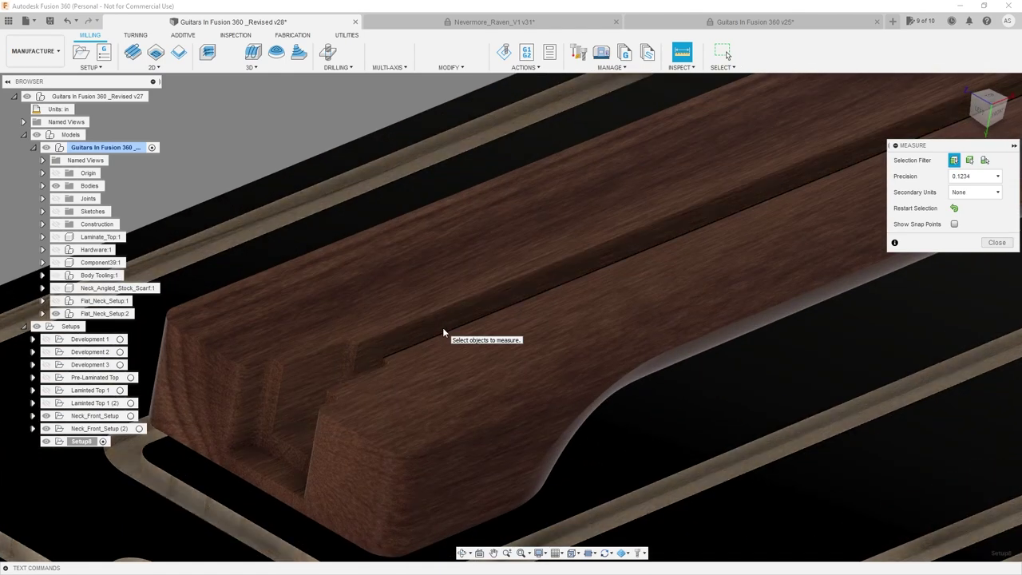
{"action": "left_click", "coordinate": [437, 321]}
{"action": "middle_click_drag", "start_coordinate": [490, 330], "coordinate": [545, 338], "text": "shift"}
{"action": "left_click", "coordinate": [456, 347]}
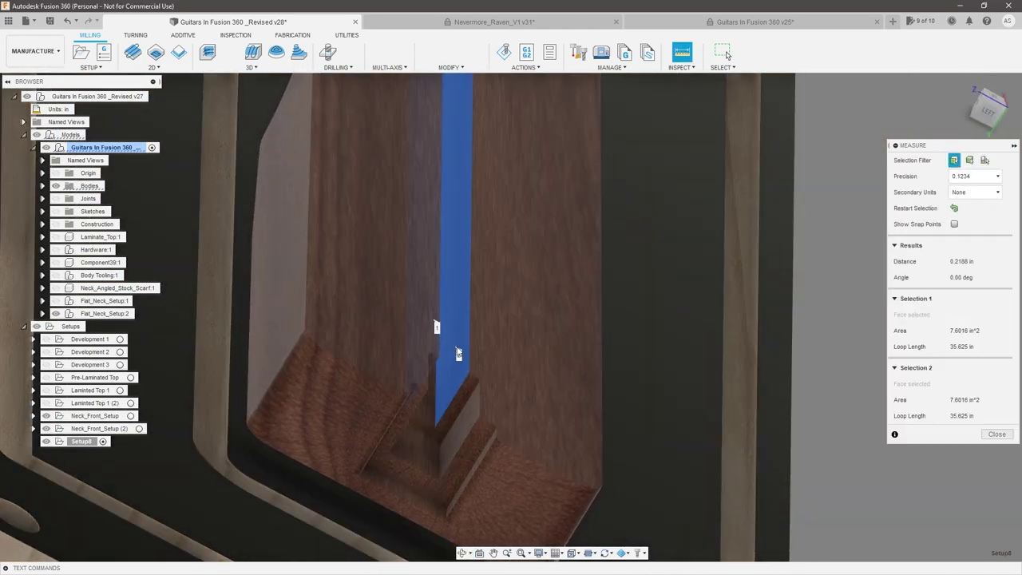
{"action": "scroll", "coordinate": [625, 356], "scroll_direction": "down", "scroll_amount": 2}
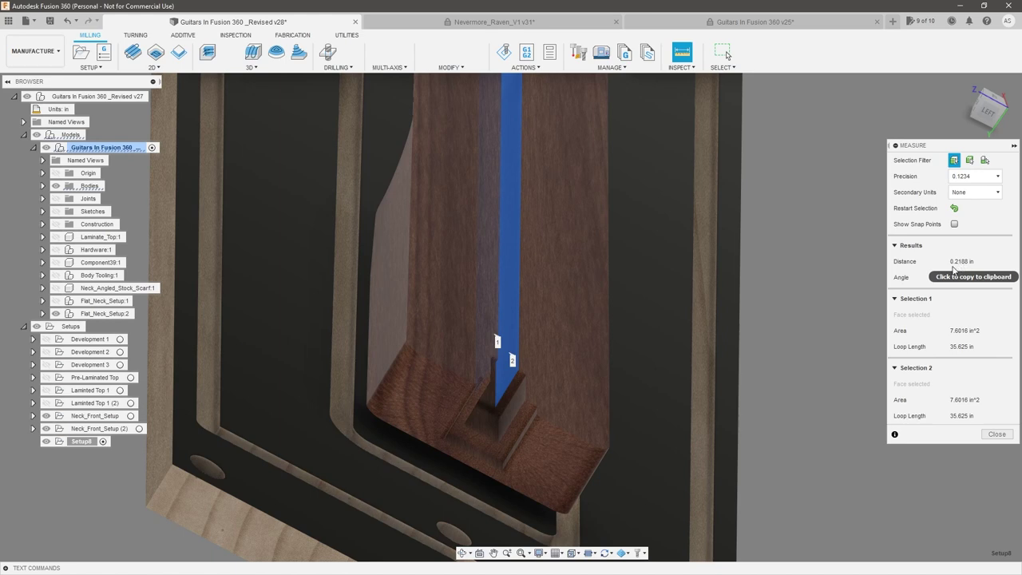
- Examine the truss rod channel along the whole neck from several angles, and close the measurement
{"action": "middle_click_drag", "start_coordinate": [782, 279], "coordinate": [799, 302], "text": "shift"}
{"action": "scroll", "coordinate": [669, 372], "scroll_direction": "down", "scroll_amount": 4}
{"action": "scroll", "coordinate": [531, 317], "scroll_direction": "up", "scroll_amount": 5}
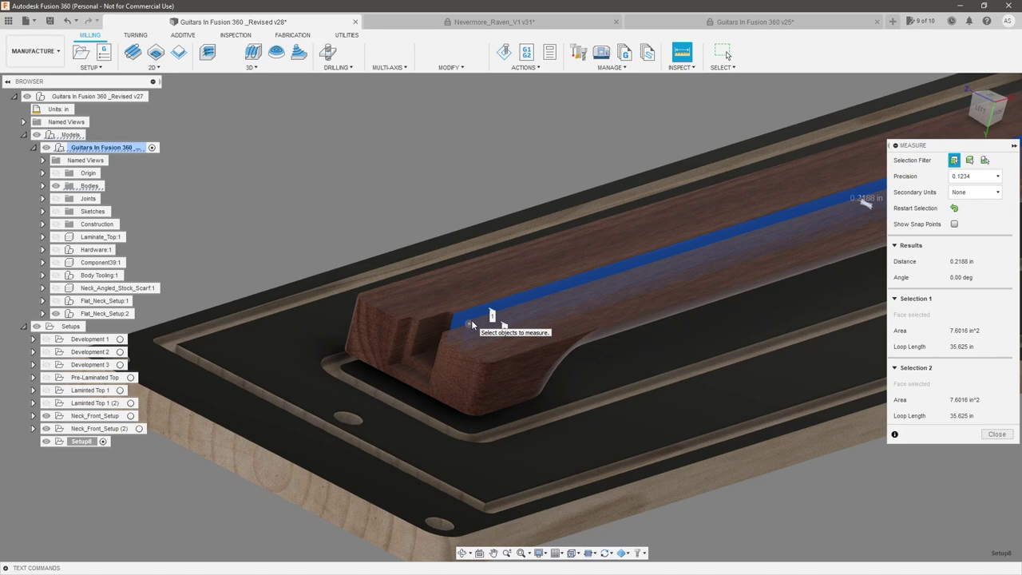
{"action": "scroll", "coordinate": [360, 350], "scroll_direction": "down", "scroll_amount": 5}
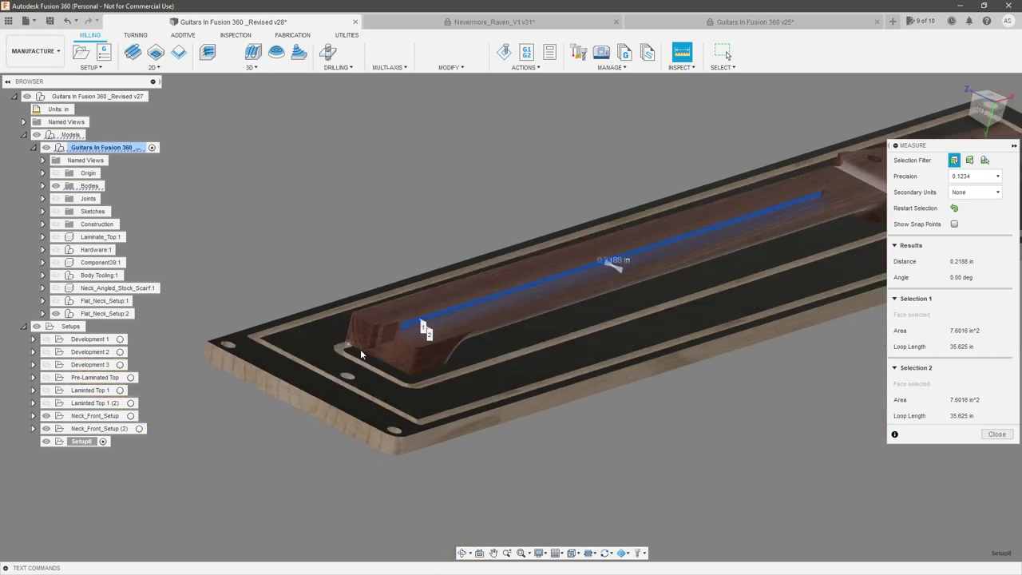
{"action": "middle_click_drag", "start_coordinate": [695, 291], "coordinate": [694, 308], "text": "shift"}
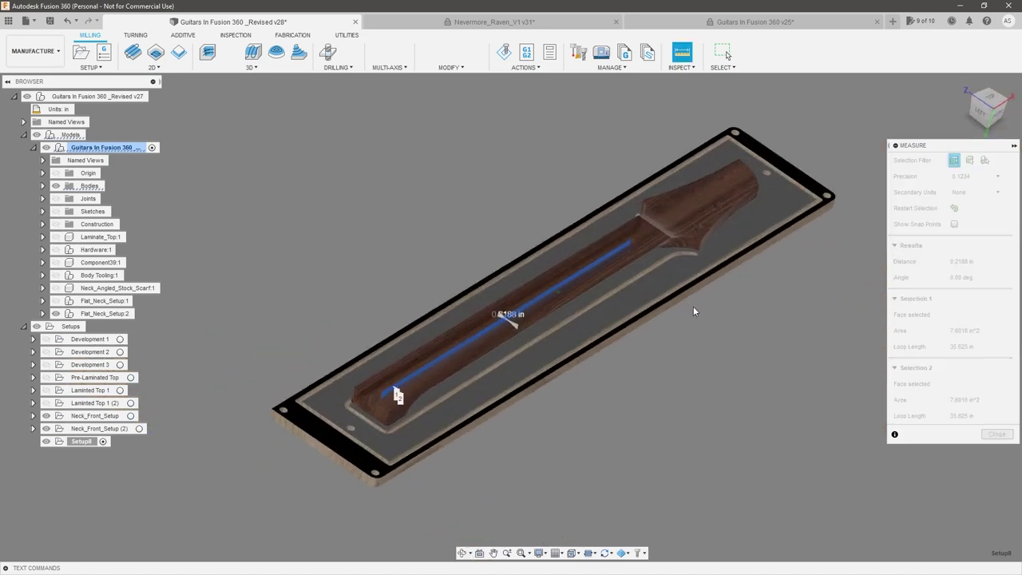
{"action": "middle_click_drag", "start_coordinate": [628, 329], "coordinate": [607, 408], "text": "shift"}
{"action": "scroll", "coordinate": [608, 409], "scroll_direction": "down", "scroll_amount": 3}
{"action": "scroll", "coordinate": [484, 365], "scroll_direction": "up", "scroll_amount": 5}
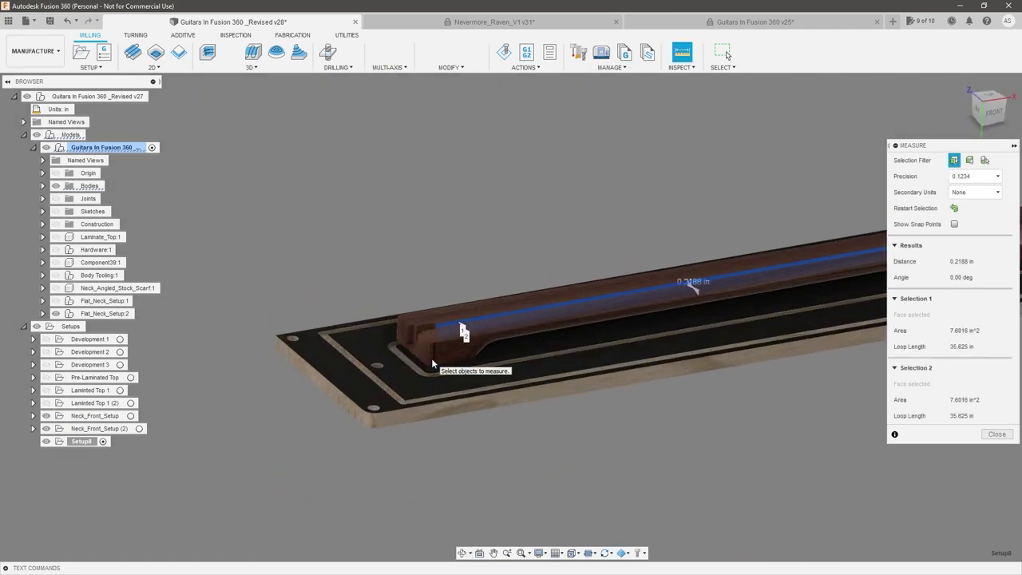
{"action": "left_click", "coordinate": [991, 435]}
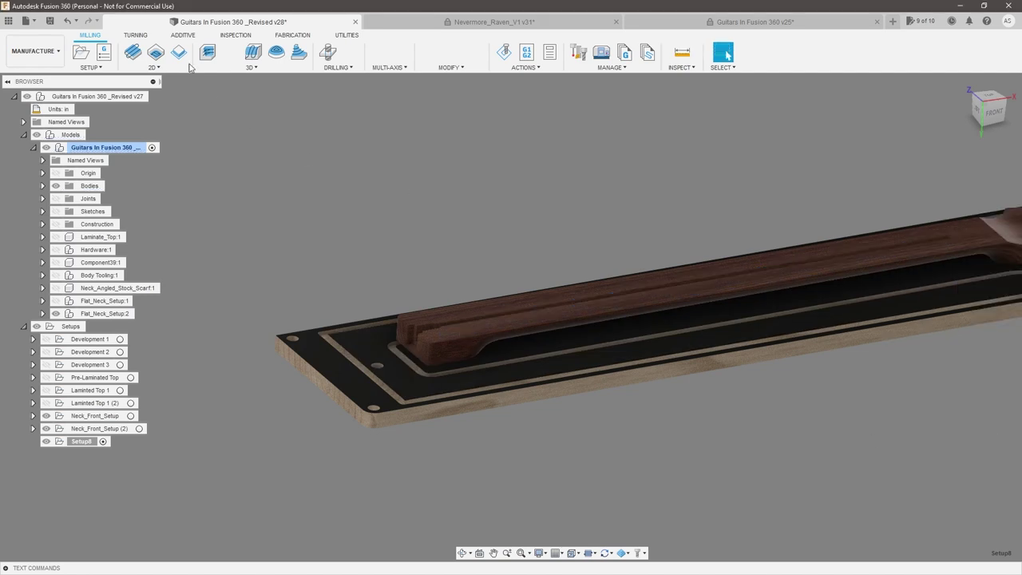
- Start a 2D Pocket operation and select the truss rod channel's floor as the pocket geometry
{"action": "left_click", "coordinate": [142, 71]}
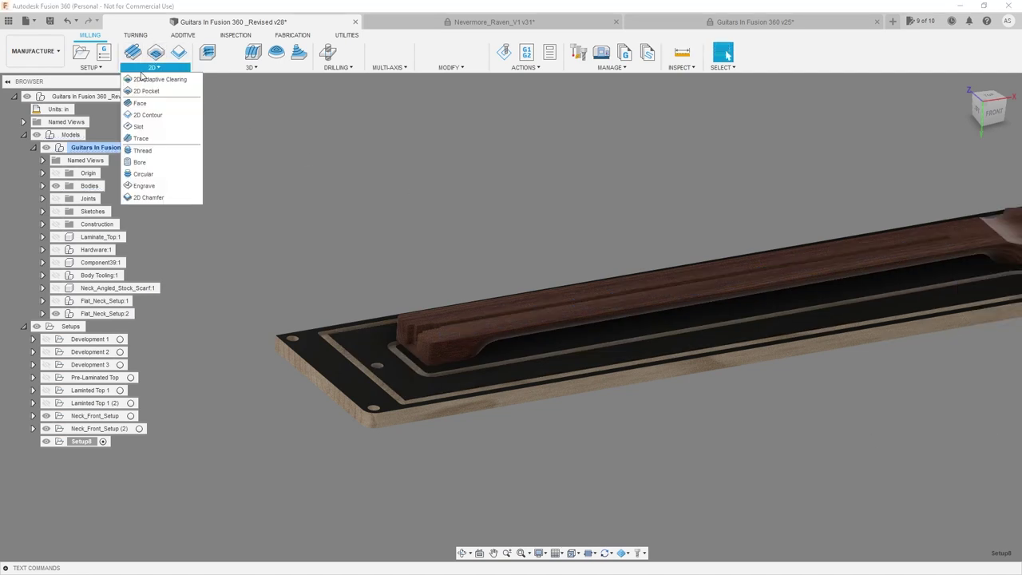
{"action": "left_click", "coordinate": [149, 94]}
{"action": "scroll", "coordinate": [438, 322], "scroll_direction": "up", "scroll_amount": 5}
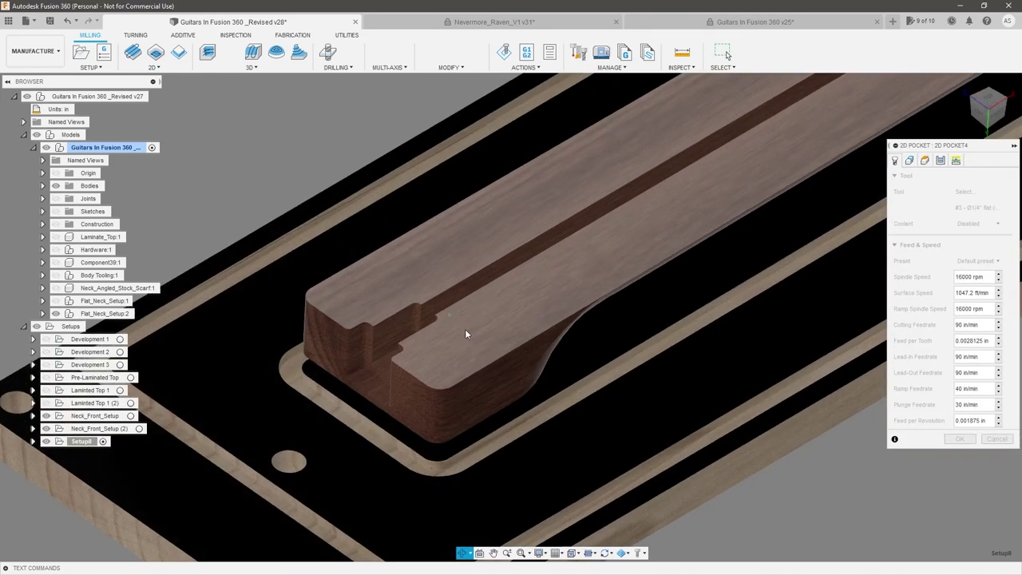
{"action": "scroll", "coordinate": [424, 342], "scroll_direction": "up", "scroll_amount": 3}
{"action": "middle_click_drag", "start_coordinate": [466, 334], "coordinate": [447, 302], "text": "shift"}
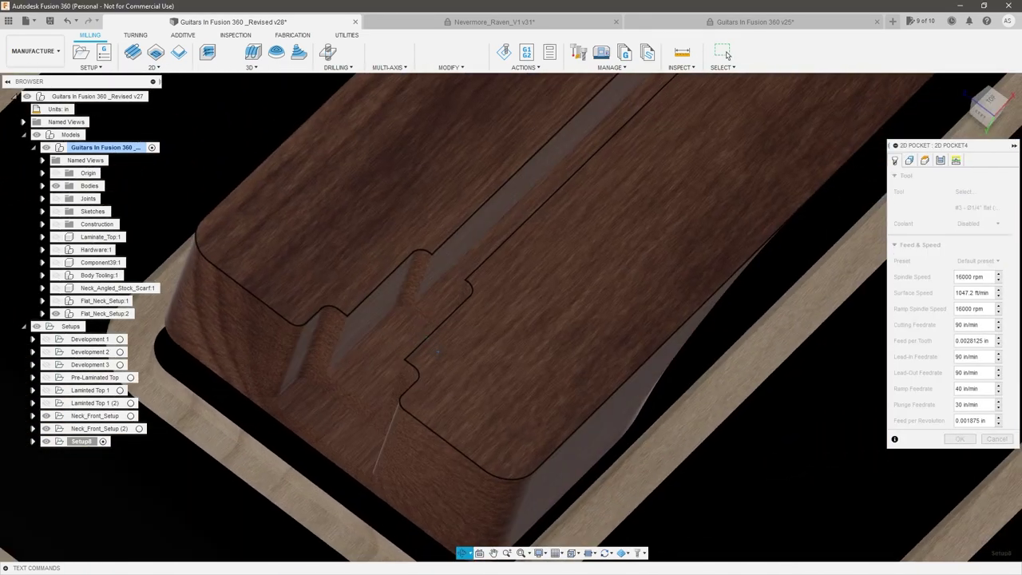
{"action": "left_click", "coordinate": [447, 306]}
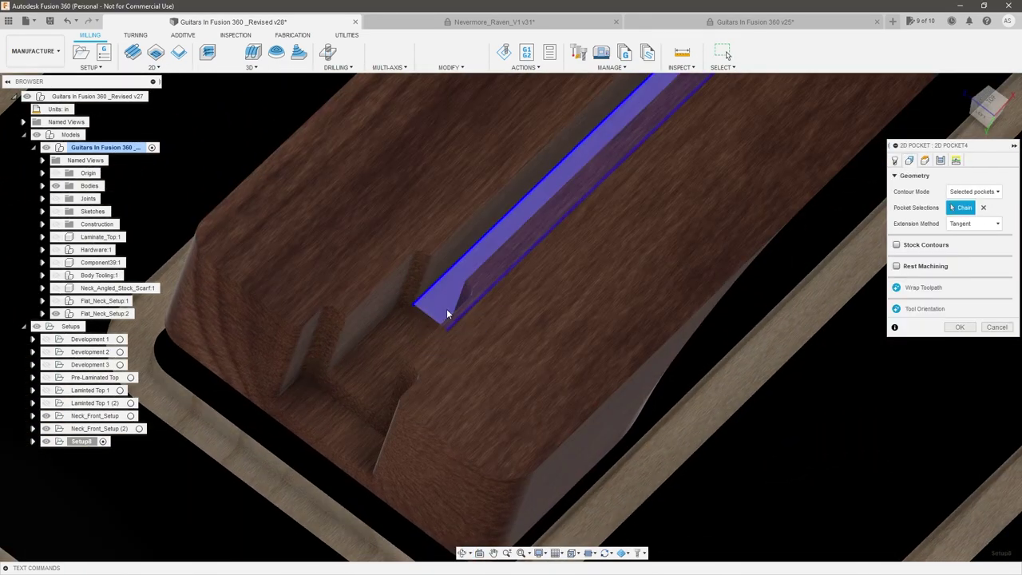
- Choose tool 4, the Ø1/8" Guitars 1/8" Flat end mill, for the pocket operation
{"action": "scroll", "coordinate": [445, 312], "scroll_direction": "down", "scroll_amount": 3}
{"action": "left_click", "coordinate": [895, 161]}
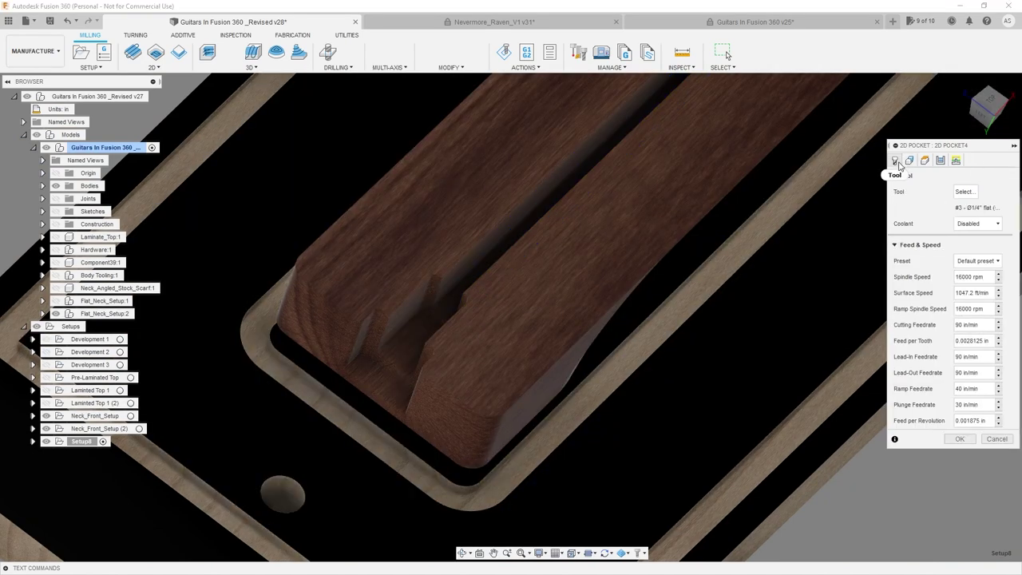
{"action": "left_click", "coordinate": [963, 192]}
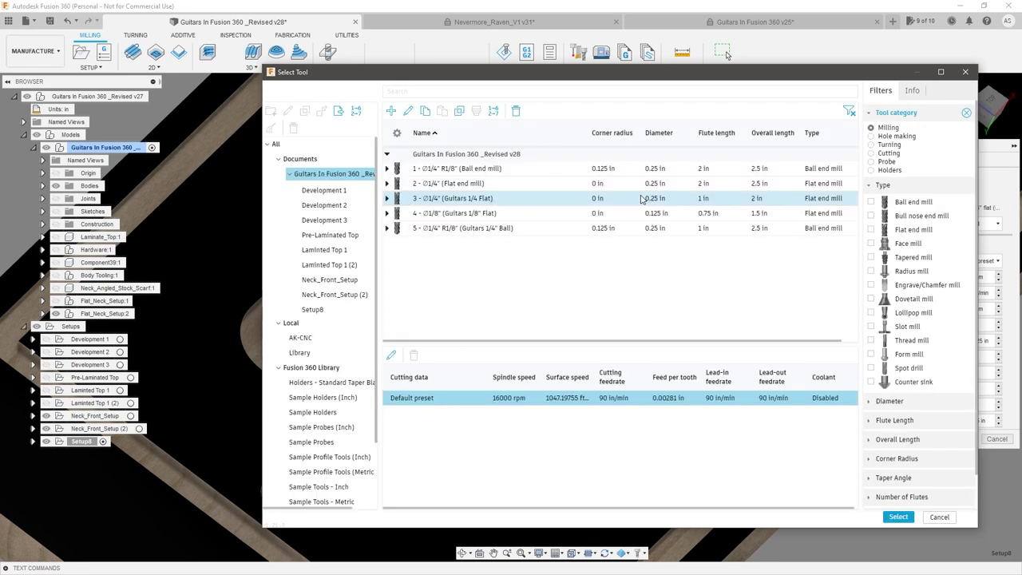
{"action": "left_click", "coordinate": [532, 216]}
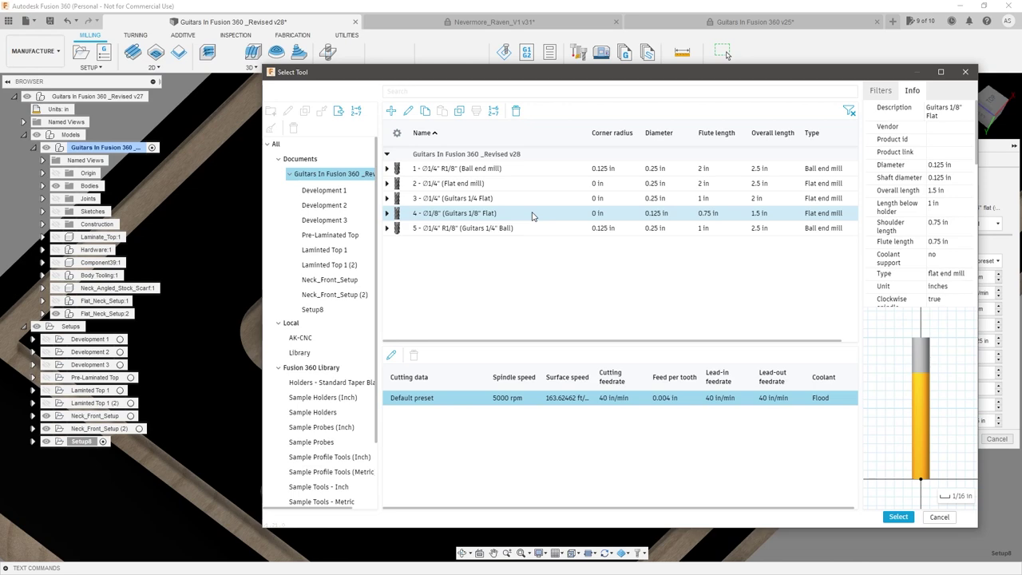
{"action": "left_click", "coordinate": [898, 517]}
- Set the pocket's spindle speed to 16000 rpm and its cutting feedrate to 50 in/min
{"action": "left_click", "coordinate": [985, 279]}
{"action": "type", "text": "160"}
{"action": "key", "text": "Tab"}
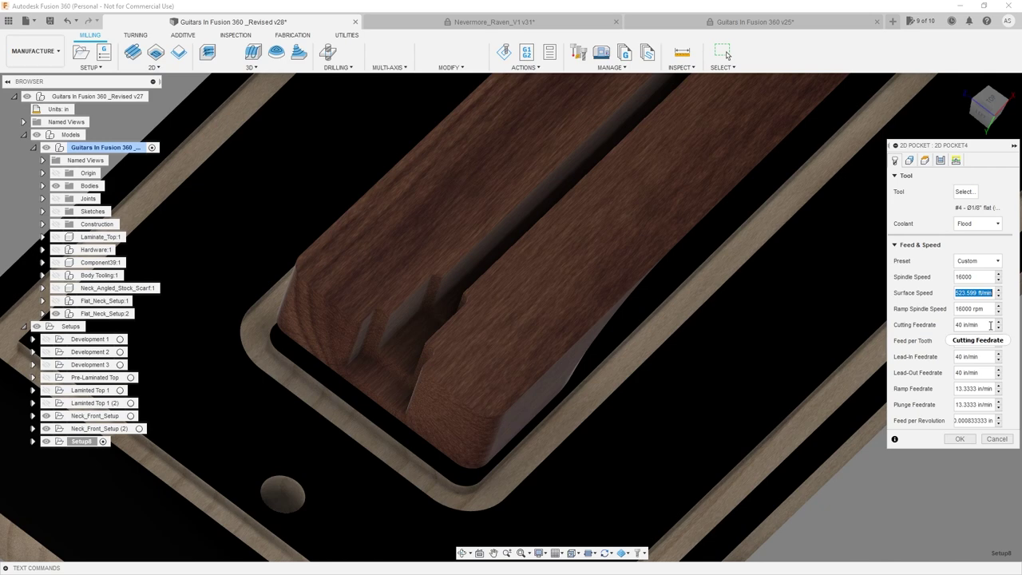
{"action": "left_click", "coordinate": [958, 326]}
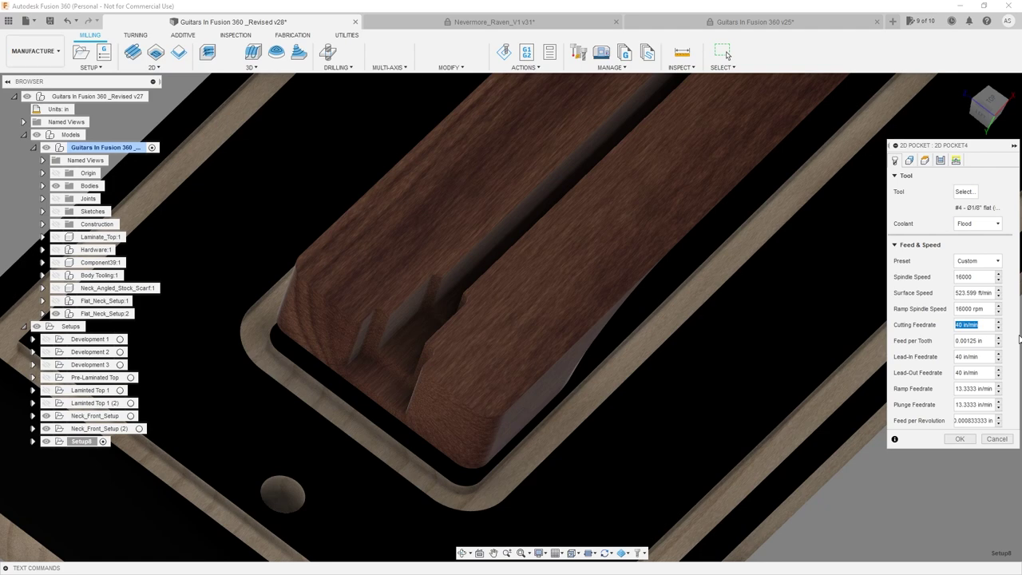
{"action": "type", "text": "50"}
{"action": "key", "text": "Tab"}
{"action": "scroll", "coordinate": [753, 382], "scroll_direction": "down", "scroll_amount": 4}
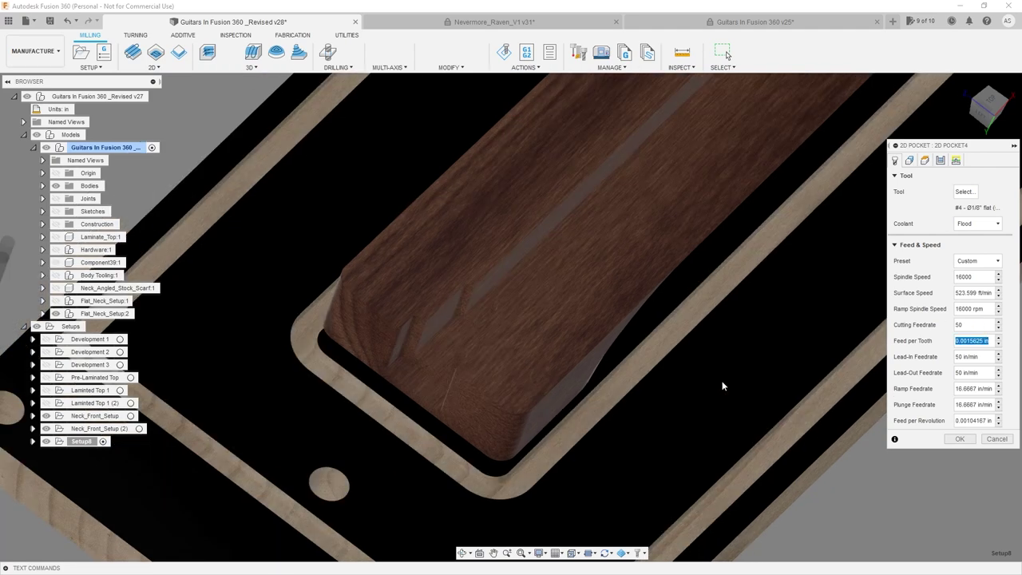
{"action": "scroll", "coordinate": [779, 332], "scroll_direction": "up", "scroll_amount": 3}
{"action": "middle_click_drag", "start_coordinate": [787, 363], "coordinate": [773, 345], "text": "shift"}
{"action": "scroll", "coordinate": [707, 340], "scroll_direction": "down", "scroll_amount": 2}
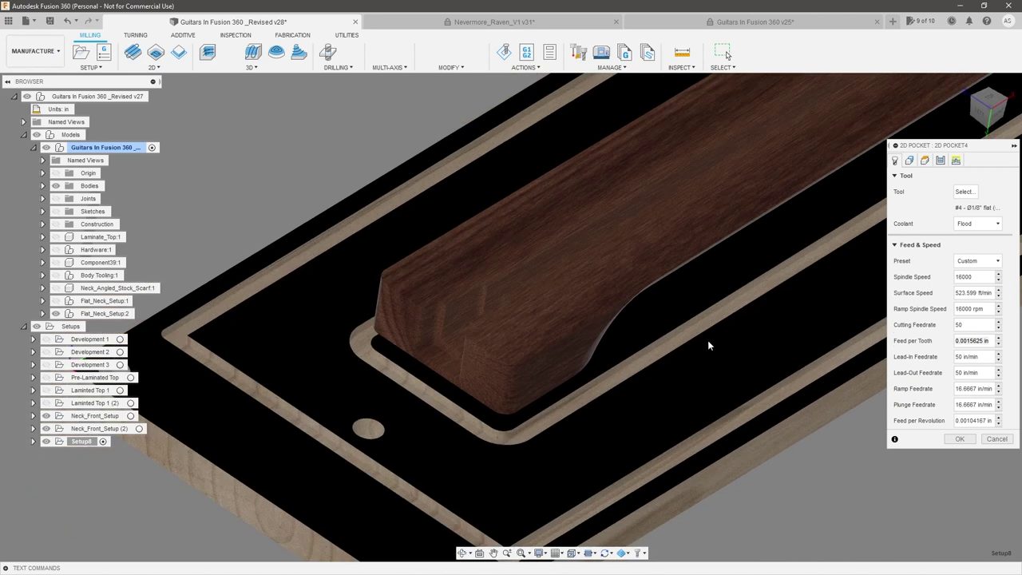
{"action": "scroll", "coordinate": [721, 341], "scroll_direction": "up", "scroll_amount": 3}
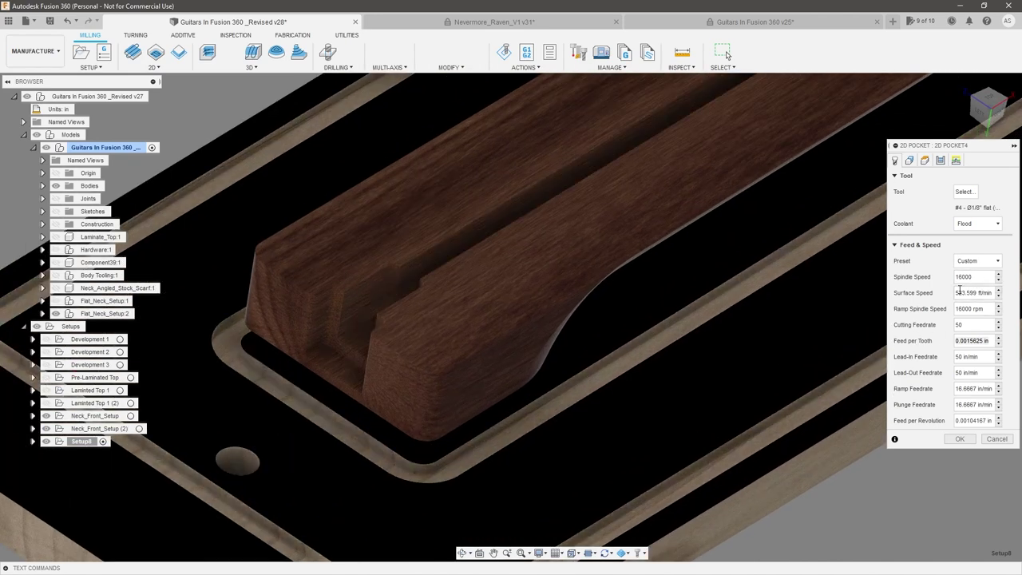
{"action": "scroll", "coordinate": [590, 376], "scroll_direction": "down", "scroll_amount": 3}
{"action": "scroll", "coordinate": [552, 348], "scroll_direction": "up", "scroll_amount": 2}
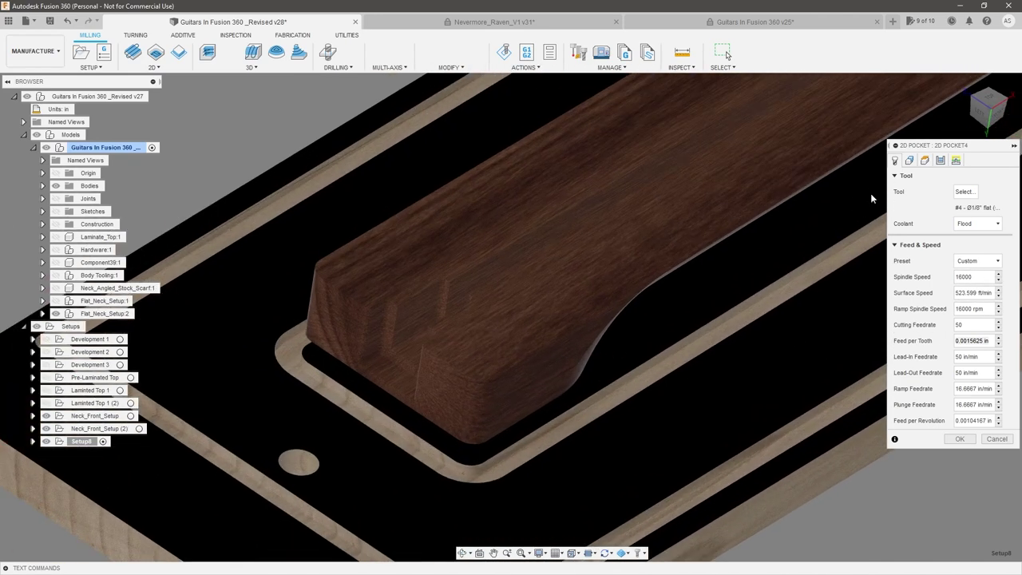
- Set the pocket's bottom height from Selection, using the truss rod channel's floor face as the reference
{"action": "left_click", "coordinate": [924, 163]}
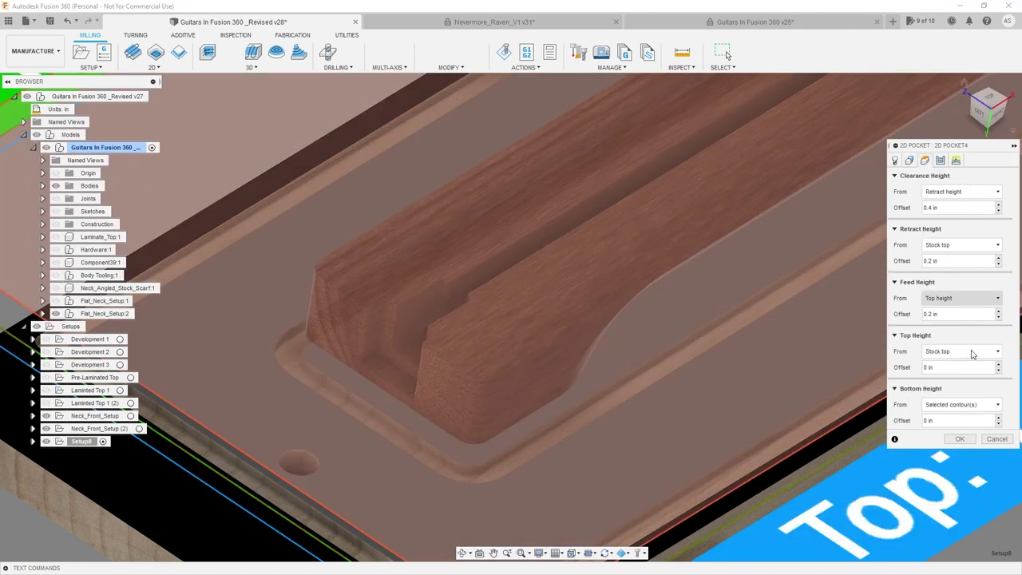
{"action": "middle_click_drag", "start_coordinate": [717, 349], "coordinate": [751, 352], "text": "shift"}
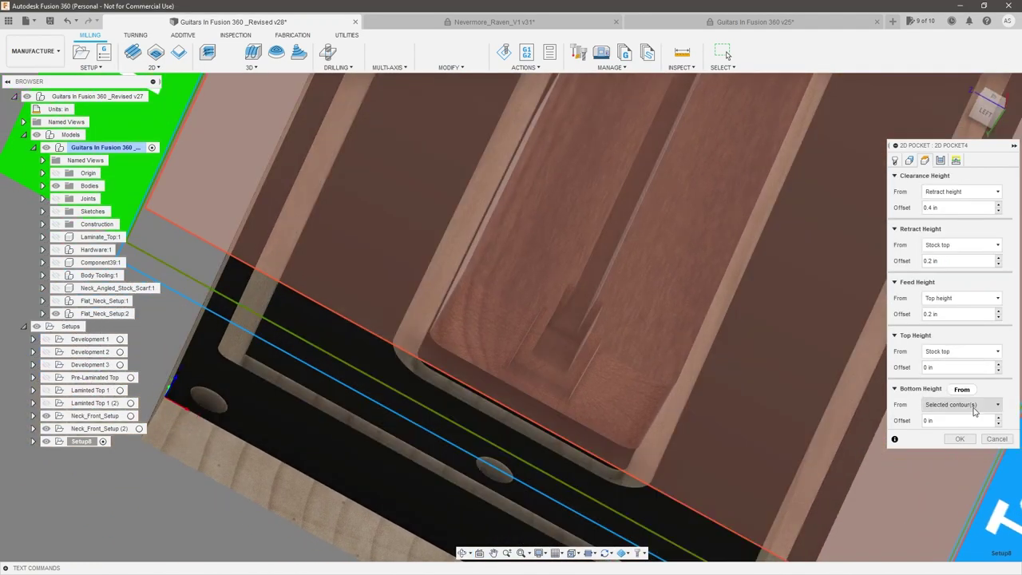
{"action": "left_click", "coordinate": [975, 406]}
{"action": "left_click", "coordinate": [943, 524]}
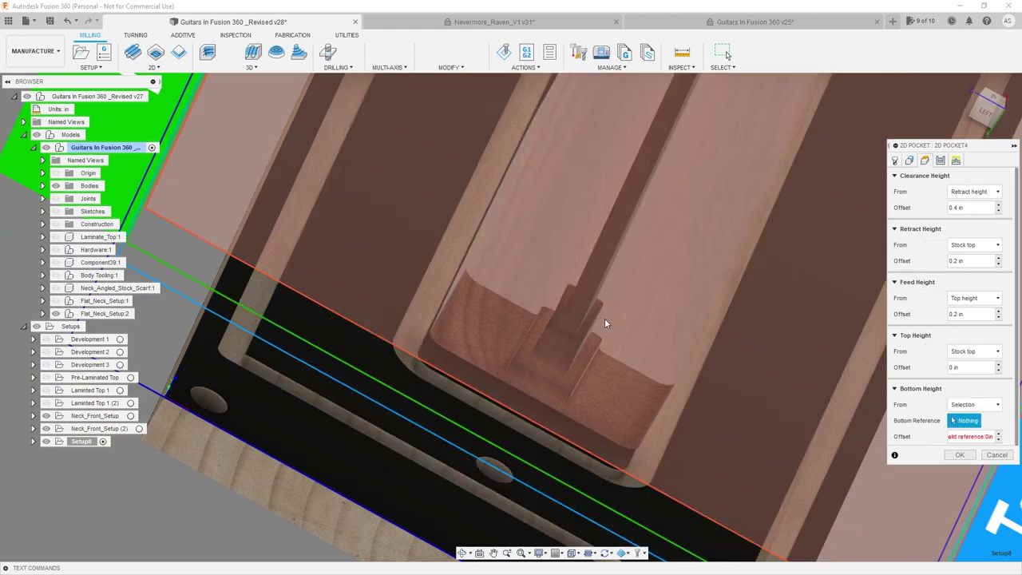
{"action": "left_click", "coordinate": [580, 314]}
- Review the pocket's clearance, retract, feed, top and bottom height planes against the neck in angled and front views
{"action": "middle_click_drag", "start_coordinate": [583, 318], "coordinate": [556, 327], "text": "shift"}
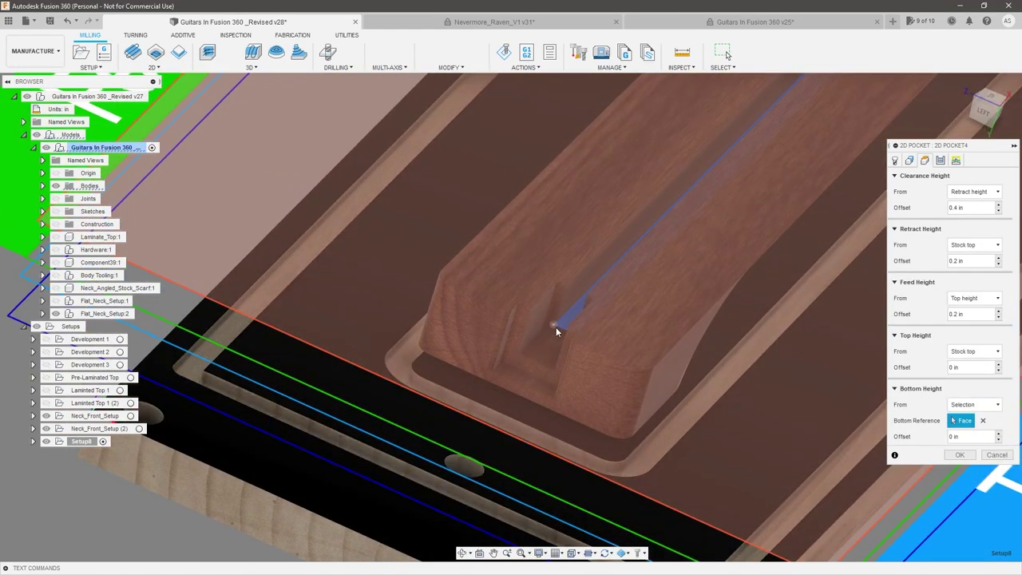
{"action": "scroll", "coordinate": [845, 289], "scroll_direction": "down", "scroll_amount": 3}
{"action": "middle_click_drag", "start_coordinate": [719, 375], "coordinate": [575, 351], "text": "shift"}
{"action": "left_click", "coordinate": [993, 124]}
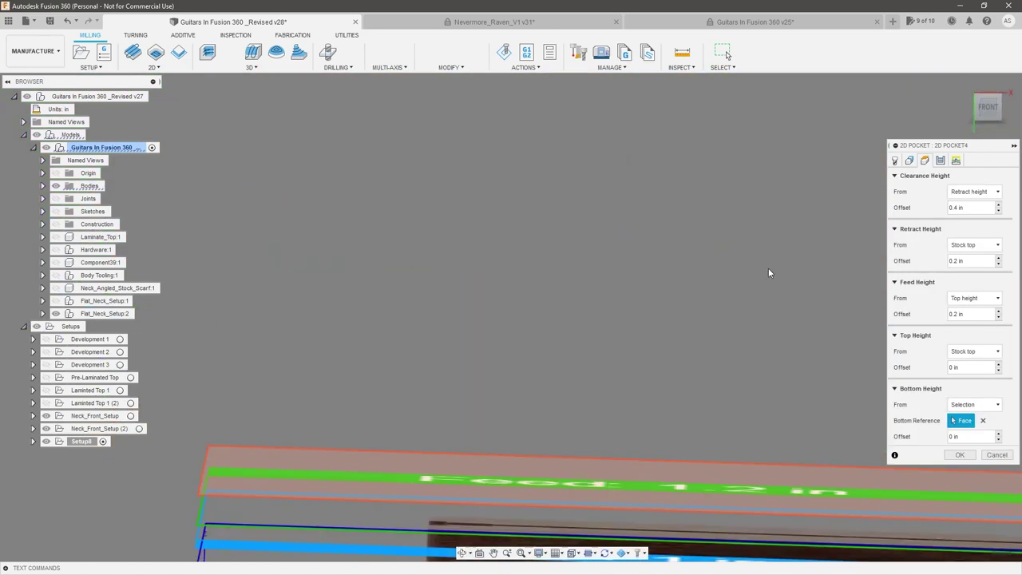
{"action": "scroll", "coordinate": [659, 397], "scroll_direction": "up", "scroll_amount": 8}
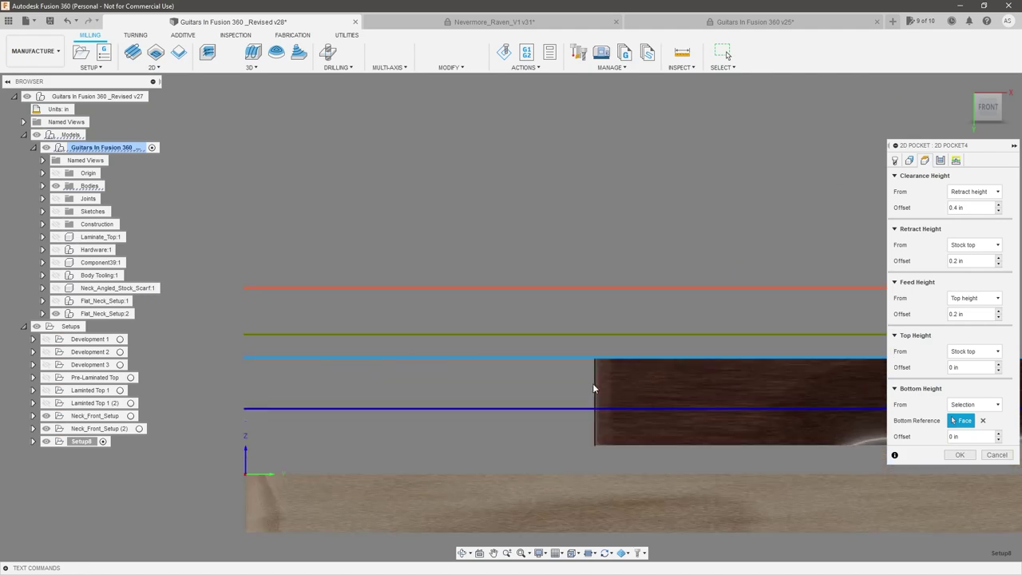
{"action": "middle_click_drag", "start_coordinate": [597, 357], "coordinate": [784, 355], "text": "shift"}
{"action": "scroll", "coordinate": [783, 355], "scroll_direction": "down", "scroll_amount": 3}
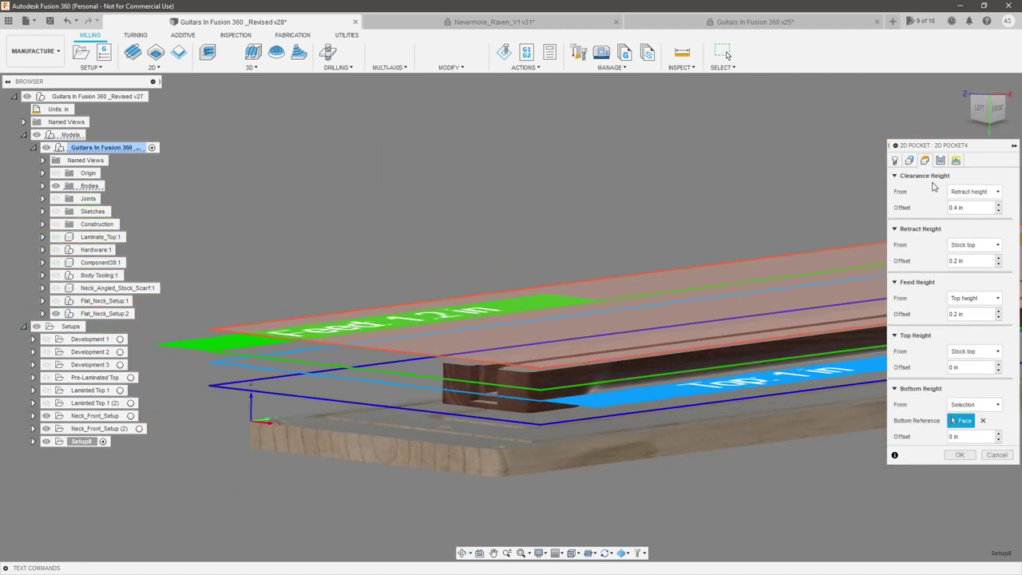
{"action": "middle_click_drag", "start_coordinate": [858, 257], "coordinate": [793, 232], "text": "shift"}
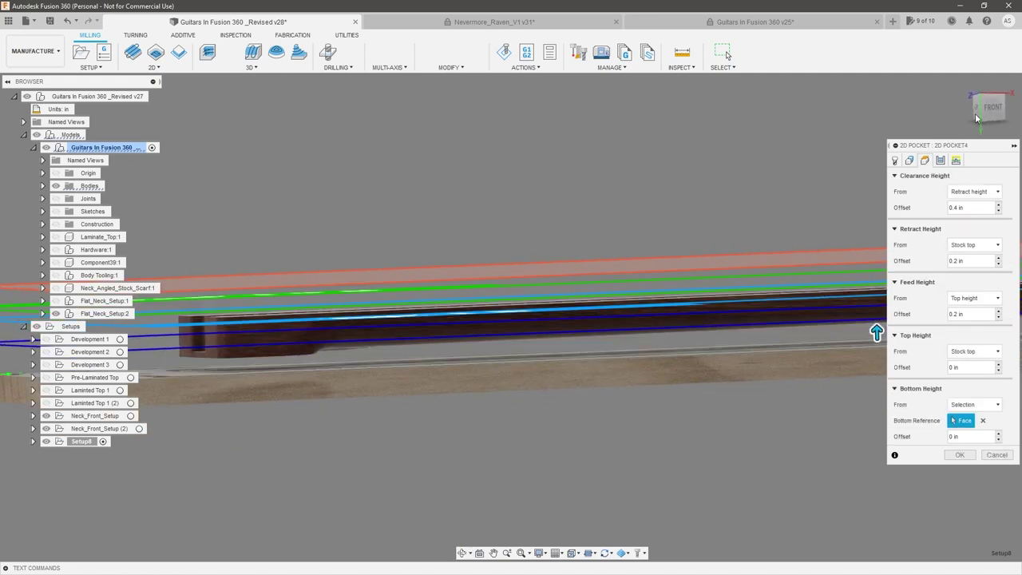
{"action": "left_click", "coordinate": [991, 107]}
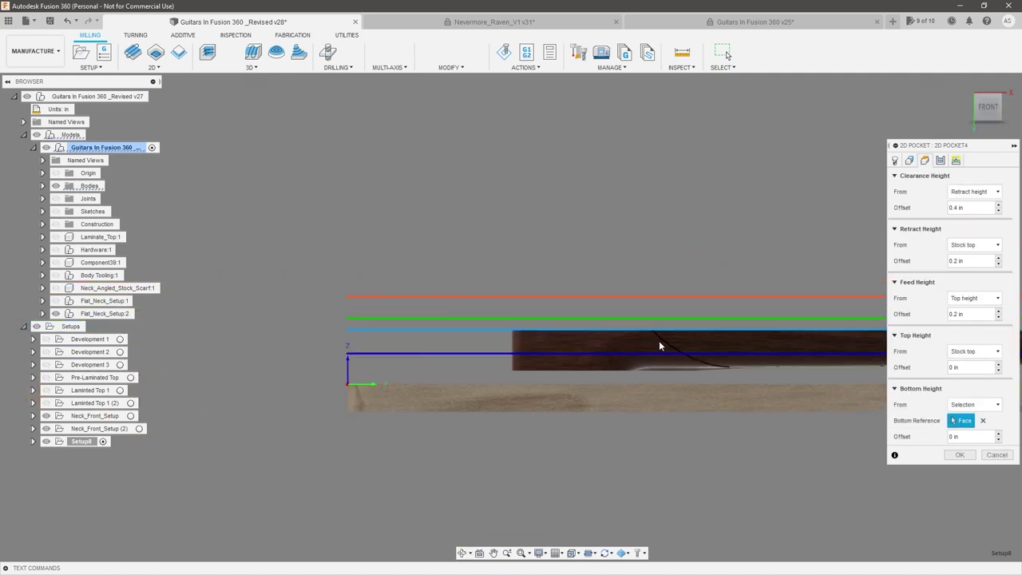
- Enable cutting both ways for the pocket's passes and set the maximum stepover to 0.06 in
{"action": "middle_click_drag", "start_coordinate": [605, 321], "coordinate": [664, 345], "text": "shift"}
{"action": "scroll", "coordinate": [664, 345], "scroll_direction": "down", "scroll_amount": 3}
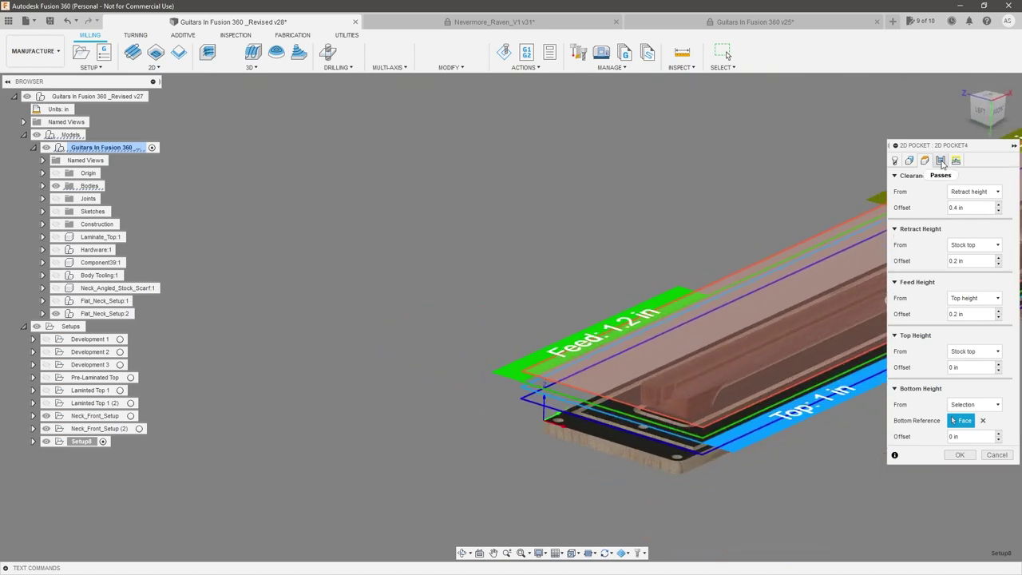
{"action": "left_click", "coordinate": [940, 159]}
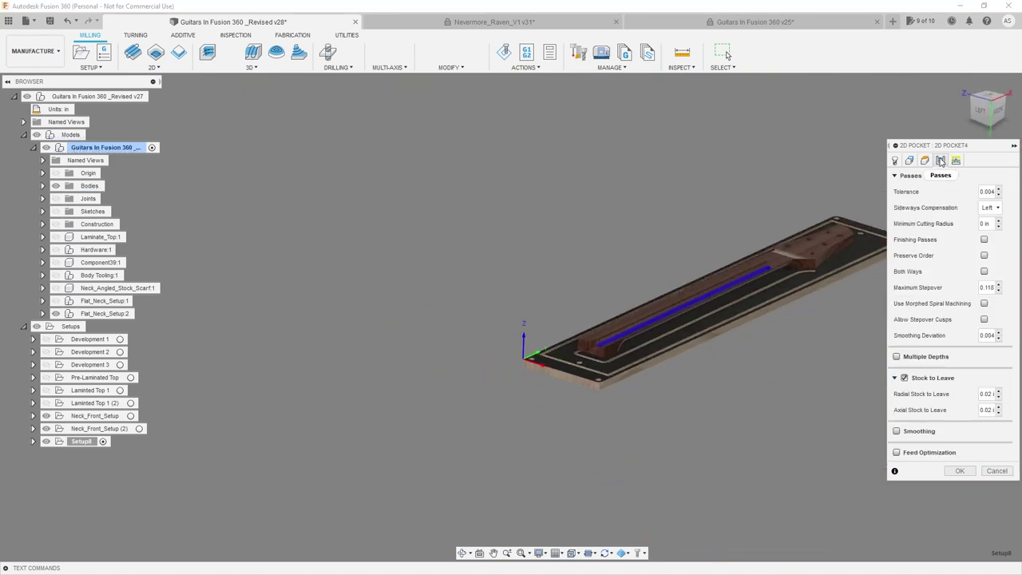
{"action": "scroll", "coordinate": [631, 343], "scroll_direction": "up", "scroll_amount": 5}
{"action": "scroll", "coordinate": [623, 355], "scroll_direction": "up", "scroll_amount": 2}
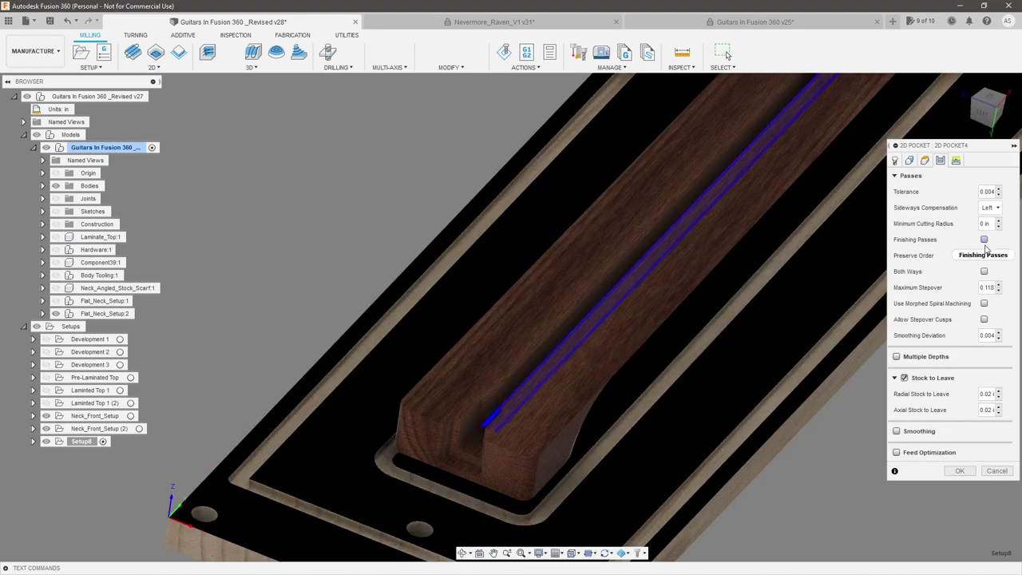
{"action": "left_click", "coordinate": [983, 272]}
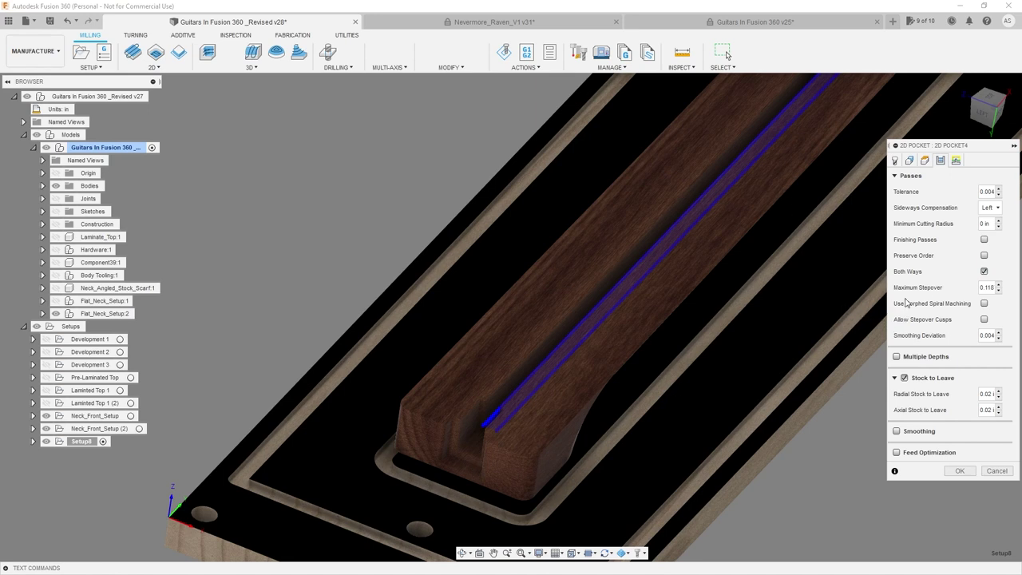
{"action": "double_click", "coordinate": [990, 290]}
{"action": "type", "text": "0.1"}
- Set the pocket's axial stock to leave to 0 and enable multiple depths with a maximum roughing stepdown of .0625 in
{"action": "double_click", "coordinate": [982, 409]}
{"action": "type", "text": "0"}
{"action": "left_click", "coordinate": [897, 359]}
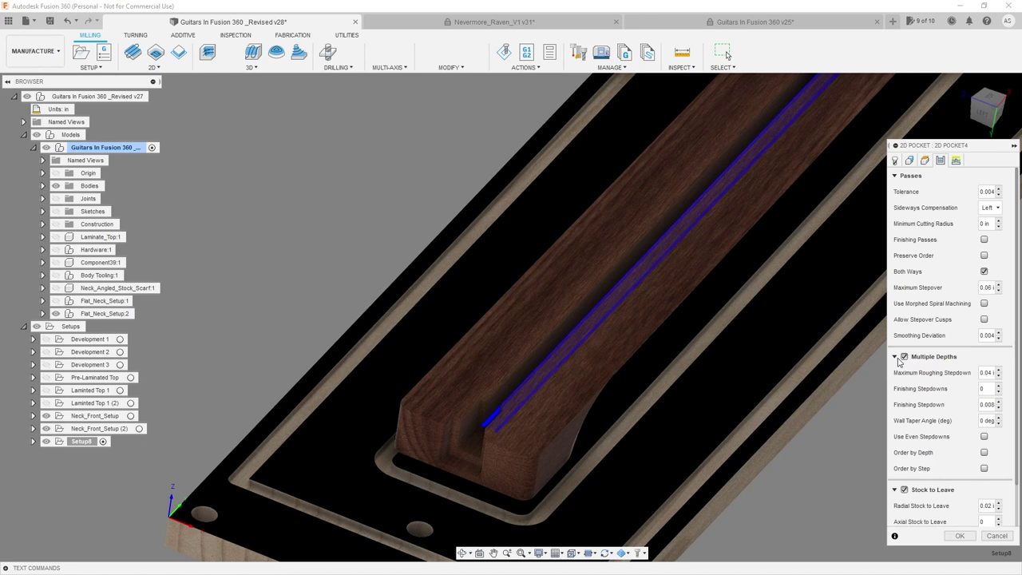
{"action": "triple_click", "coordinate": [989, 373]}
{"action": "type", "text": "0625 in"}
{"action": "key", "text": "Tab"}
{"action": "scroll", "coordinate": [991, 373], "scroll_direction": "down", "scroll_amount": 1}
{"action": "left_click_drag", "start_coordinate": [992, 326], "coordinate": [971, 322]}
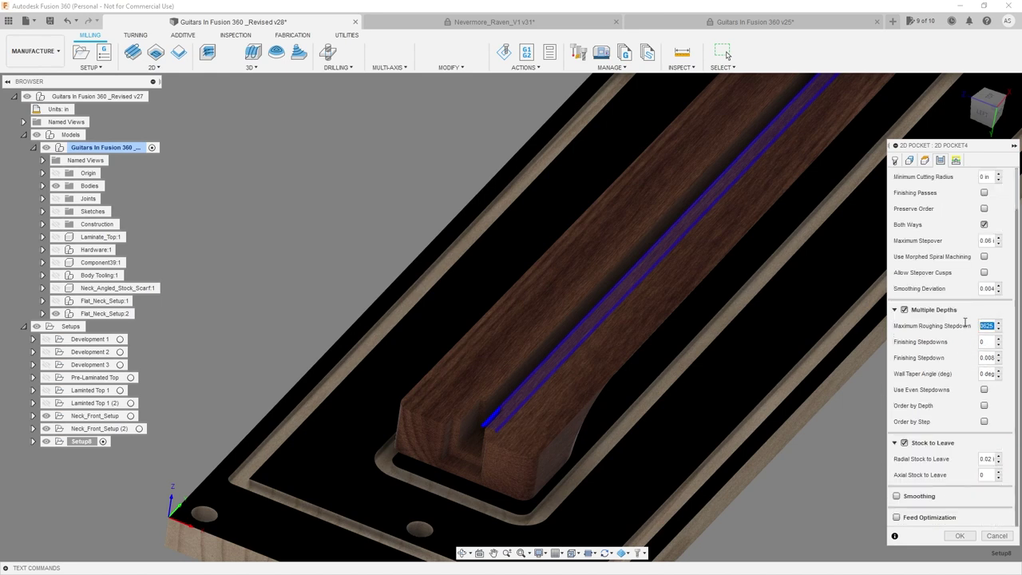
{"action": "left_click", "coordinate": [985, 327]}
{"action": "scroll", "coordinate": [946, 391], "scroll_direction": "up", "scroll_amount": 2}
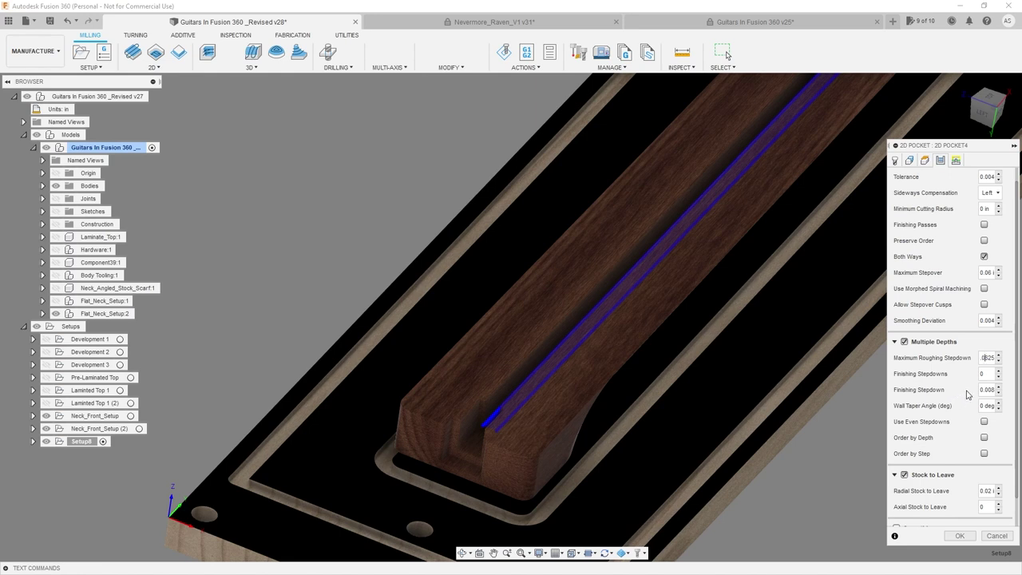
{"action": "scroll", "coordinate": [963, 391], "scroll_direction": "up", "scroll_amount": 1}
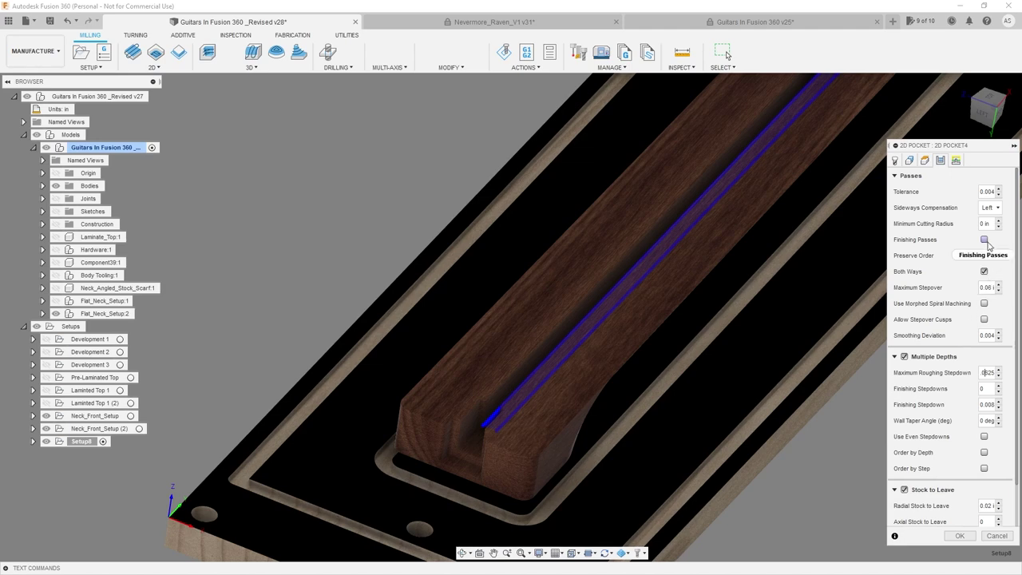
- Choose a point on the step edge near the truss rod channel's heel end as the pocket's entry position, and generate the toolpath
{"action": "left_click", "coordinate": [955, 161]}
{"action": "scroll", "coordinate": [507, 413], "scroll_direction": "up", "scroll_amount": 10}
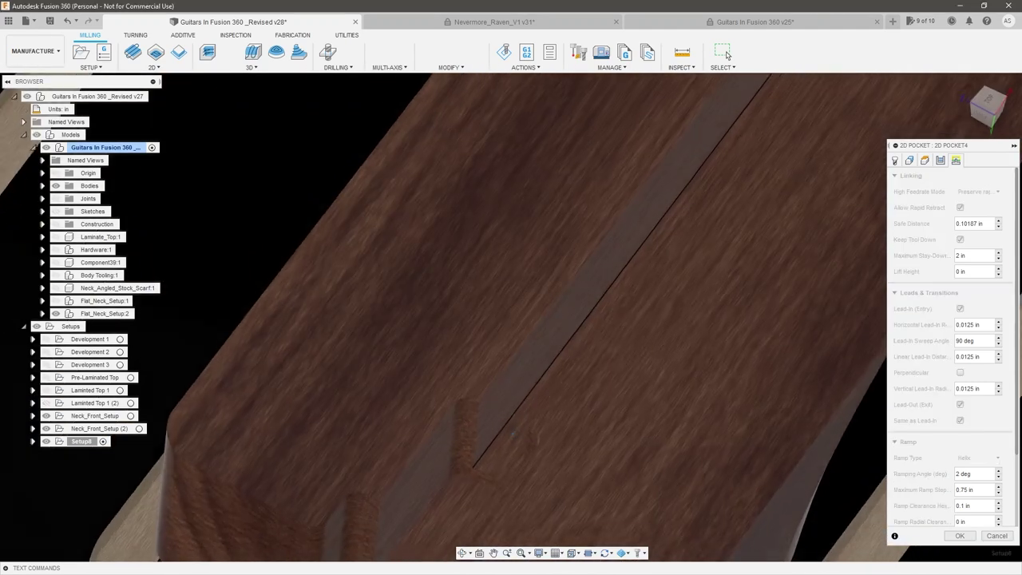
{"action": "scroll", "coordinate": [935, 425], "scroll_direction": "down", "scroll_amount": 4}
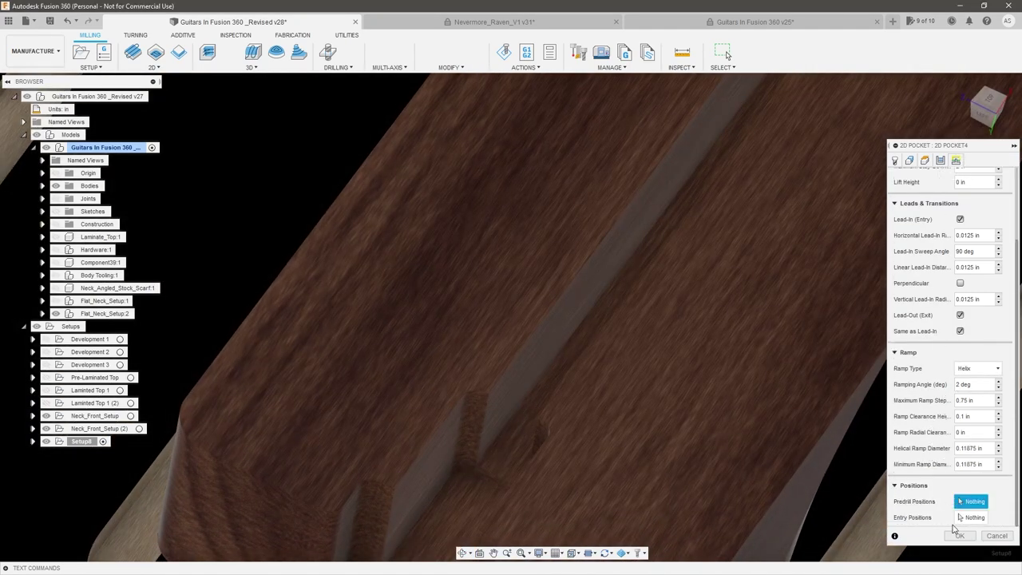
{"action": "left_click", "coordinate": [971, 523]}
{"action": "scroll", "coordinate": [506, 479], "scroll_direction": "up", "scroll_amount": 2}
{"action": "mouse_move", "coordinate": [507, 480]}
{"action": "middle_mouse_down", "text": "shift"}
{"action": "mouse_move", "coordinate": [512, 486]}
{"action": "mouse_move", "coordinate": [505, 479]}
{"action": "middle_mouse_up", "text": "shift"}
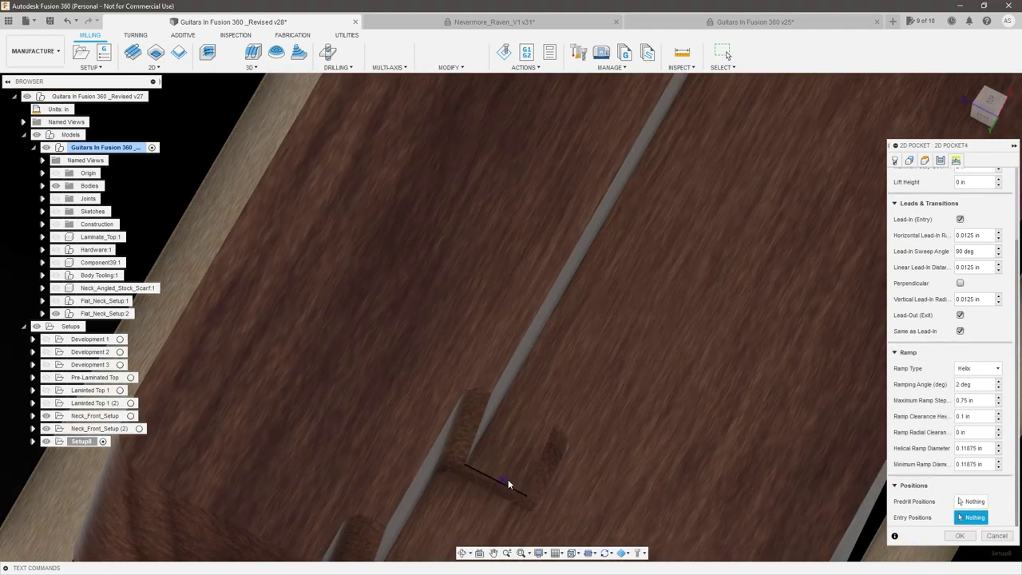
{"action": "scroll", "coordinate": [509, 479], "scroll_direction": "down", "scroll_amount": 5}
{"action": "scroll", "coordinate": [534, 448], "scroll_direction": "down", "scroll_amount": 5}
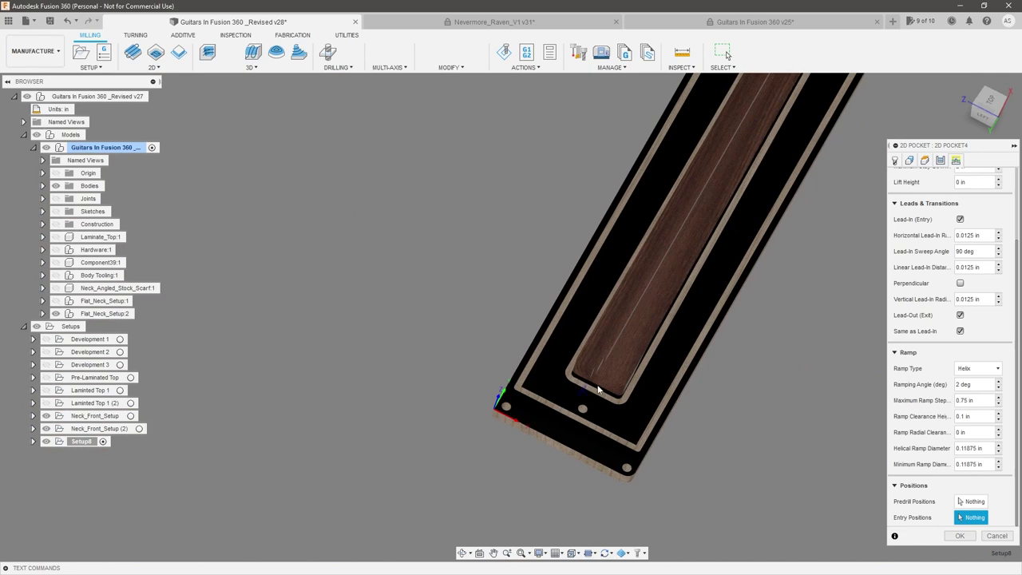
{"action": "scroll", "coordinate": [599, 359], "scroll_direction": "up", "scroll_amount": 6}
{"action": "scroll", "coordinate": [598, 351], "scroll_direction": "up", "scroll_amount": 6}
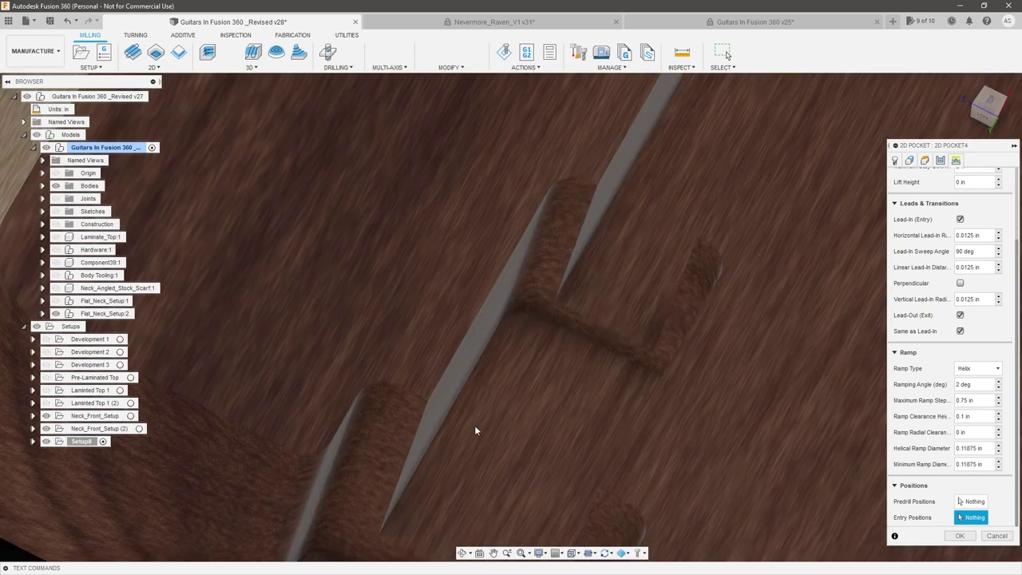
{"action": "middle_click_drag", "start_coordinate": [593, 343], "coordinate": [591, 341], "text": "shift"}
{"action": "scroll", "coordinate": [591, 341], "scroll_direction": "down", "scroll_amount": 2}
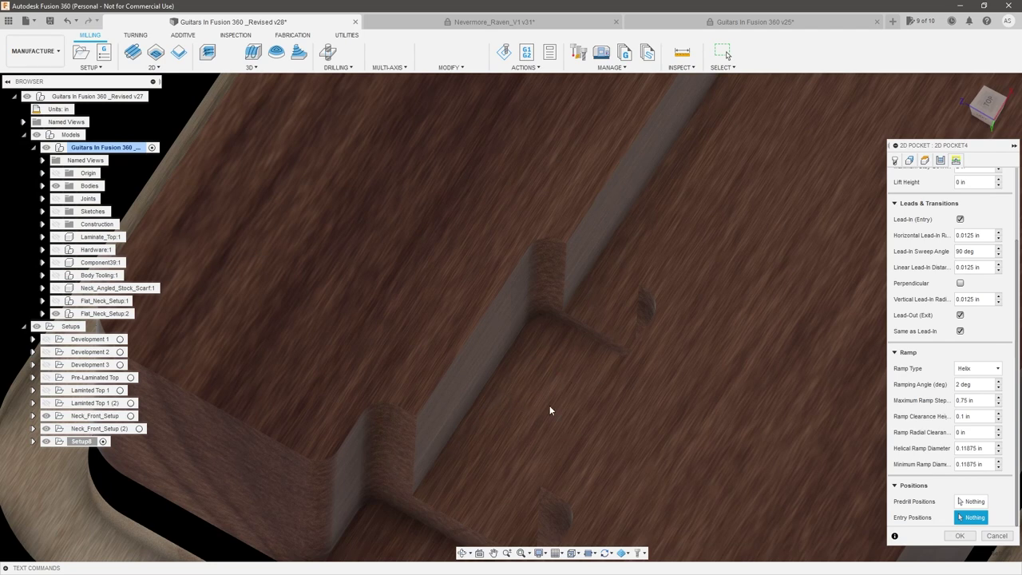
{"action": "middle_click_drag", "start_coordinate": [569, 388], "coordinate": [597, 344], "text": "shift"}
{"action": "left_click", "coordinate": [600, 333]}
{"action": "scroll", "coordinate": [803, 383], "scroll_direction": "down", "scroll_amount": 3}
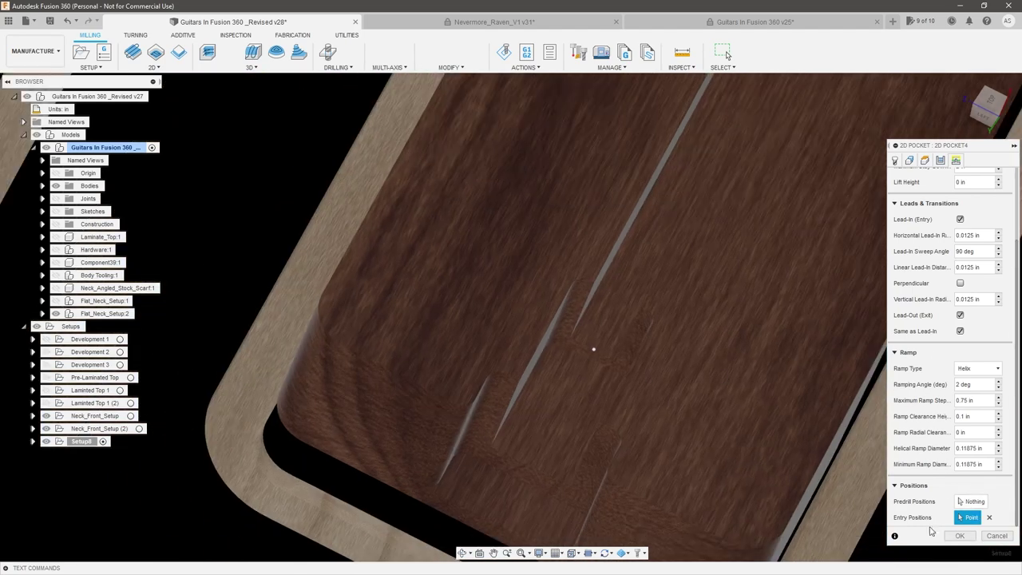
{"action": "left_click", "coordinate": [968, 538]}
{"action": "left_click", "coordinate": [960, 536]}
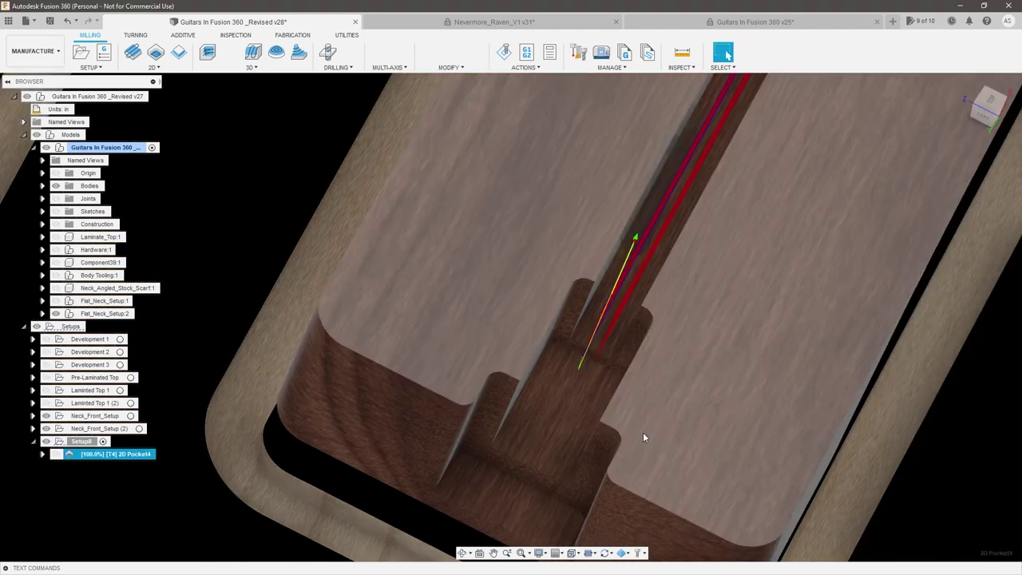
- Inspect the generated pocket toolpath's entry and passes along the truss rod channel in the stock
{"action": "scroll", "coordinate": [660, 379], "scroll_direction": "down", "scroll_amount": 7}
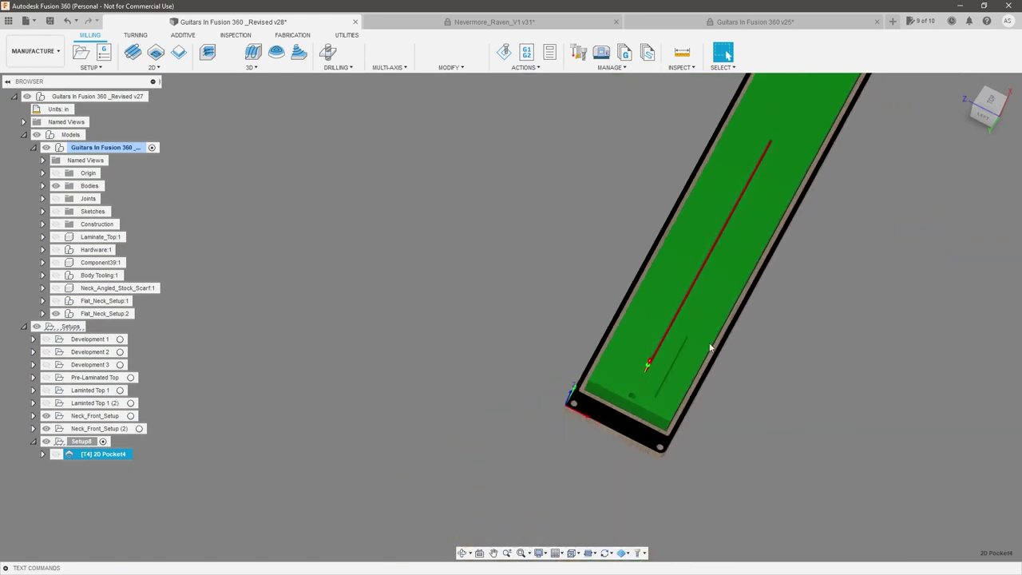
{"action": "scroll", "coordinate": [644, 382], "scroll_direction": "up", "scroll_amount": 6}
{"action": "middle_click_drag", "start_coordinate": [643, 371], "coordinate": [618, 376], "text": "shift"}
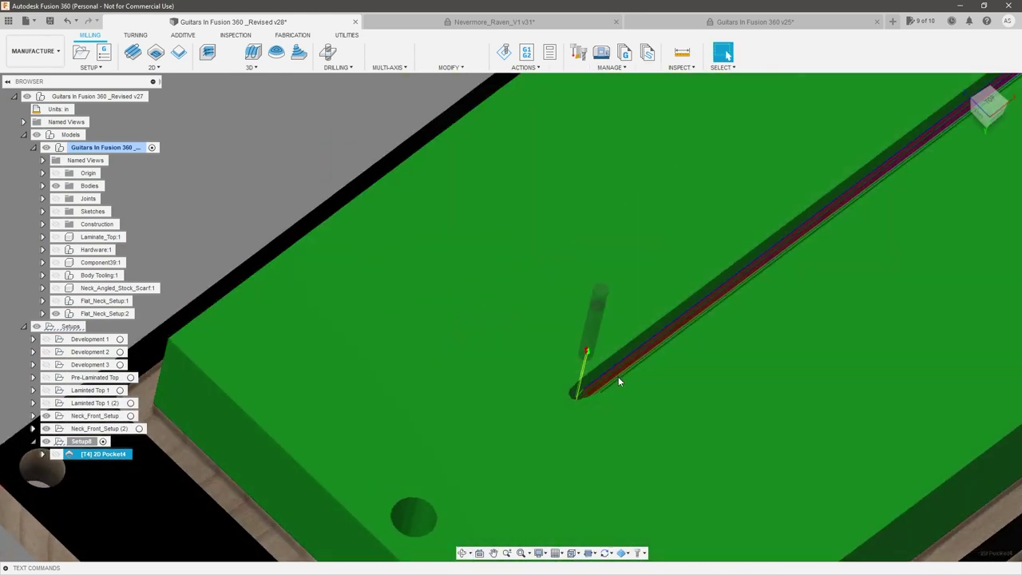
{"action": "scroll", "coordinate": [618, 376], "scroll_direction": "down", "scroll_amount": 3}
{"action": "scroll", "coordinate": [482, 353], "scroll_direction": "down", "scroll_amount": 3}
{"action": "scroll", "coordinate": [460, 279], "scroll_direction": "down", "scroll_amount": 1}
{"action": "left_click", "coordinate": [223, 253]}
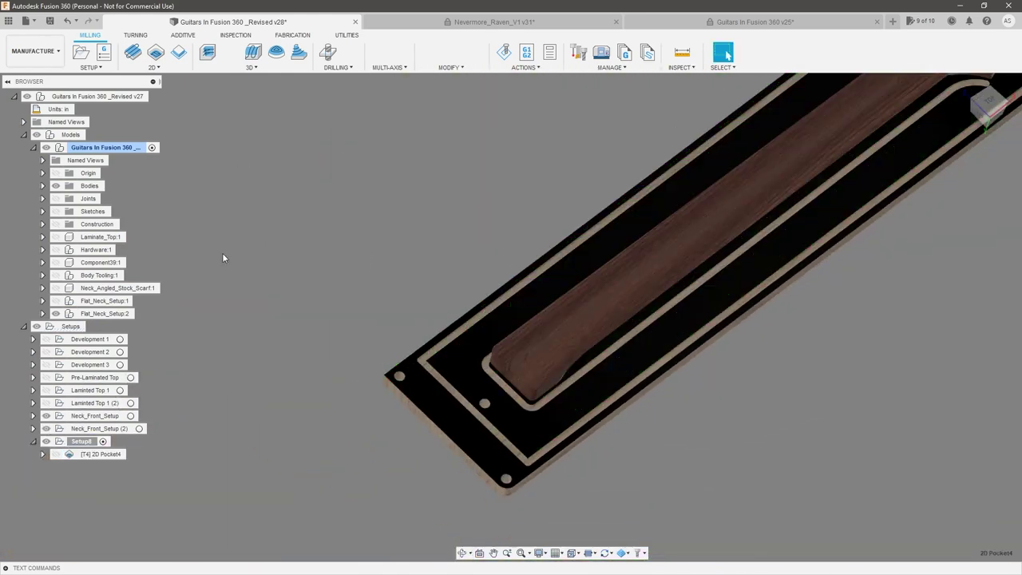
- Simulate the 2D pocket operation on the stock and play it back at a reduced speed
{"action": "left_click", "coordinate": [110, 457]}
{"action": "right_click", "coordinate": [111, 460]}
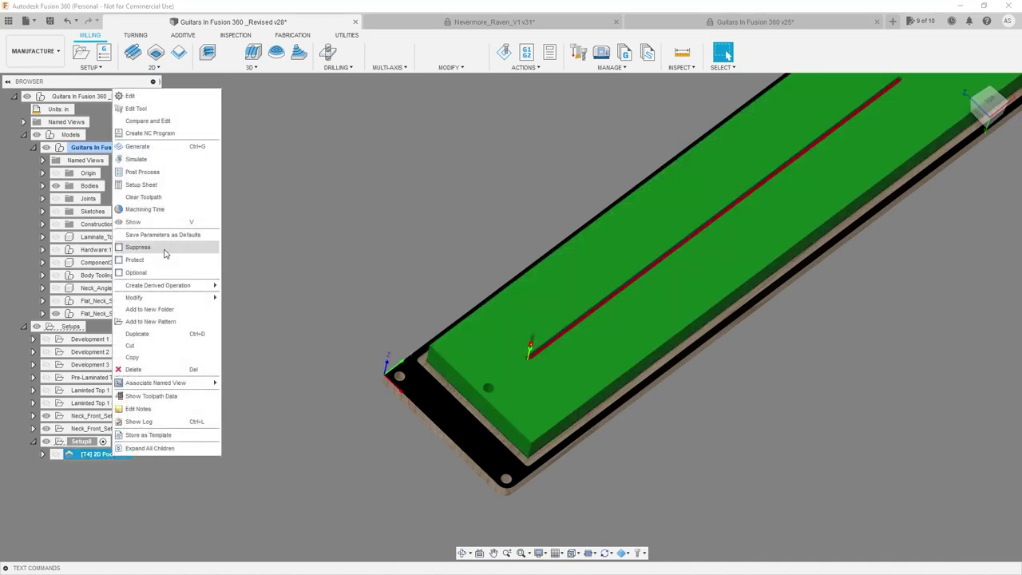
{"action": "left_click", "coordinate": [148, 159]}
{"action": "scroll", "coordinate": [556, 339], "scroll_direction": "up", "scroll_amount": 3}
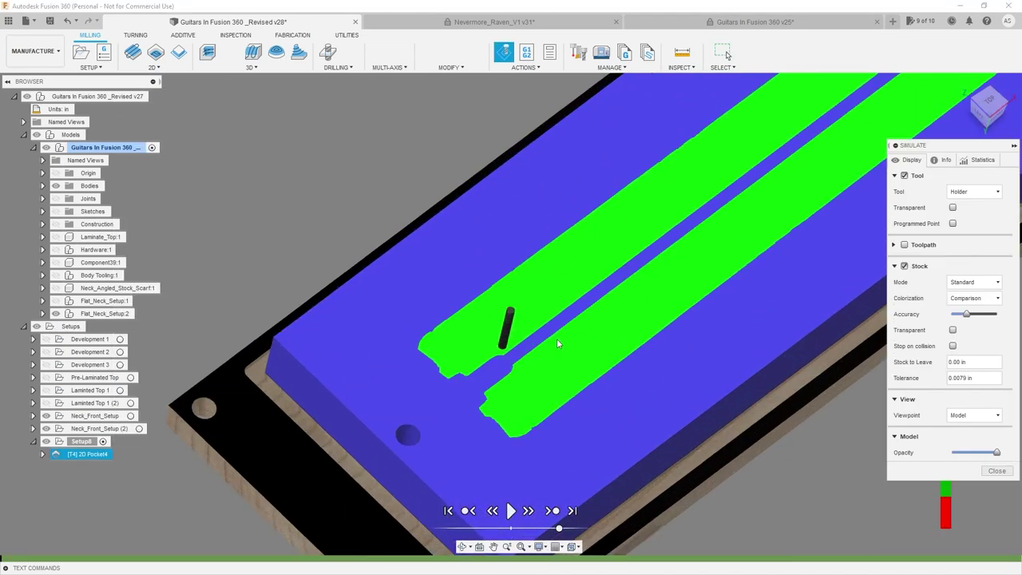
{"action": "scroll", "coordinate": [720, 333], "scroll_direction": "down", "scroll_amount": 2}
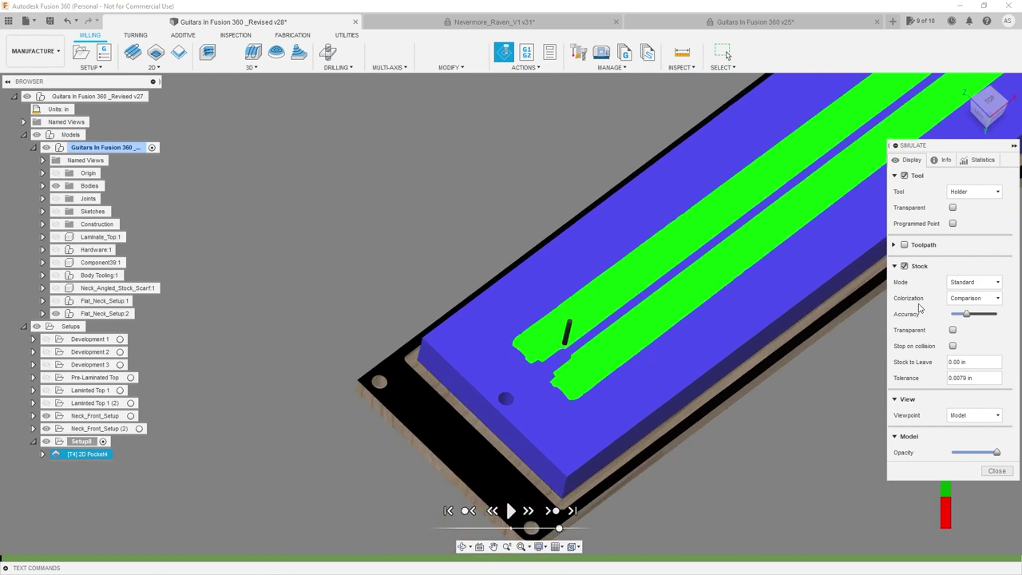
{"action": "left_click", "coordinate": [992, 299]}
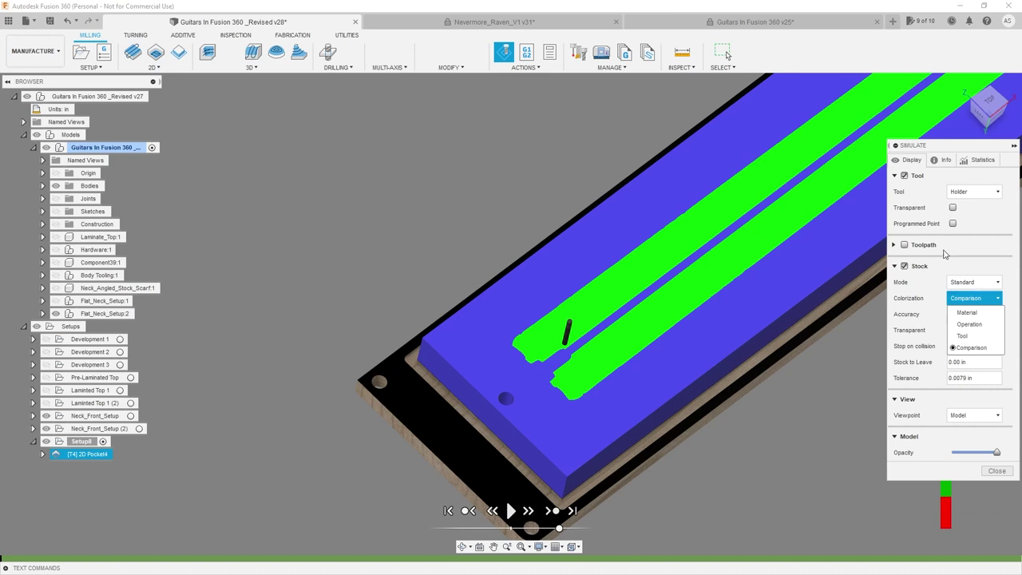
{"action": "left_click", "coordinate": [732, 4]}
{"action": "left_click", "coordinate": [511, 511]}
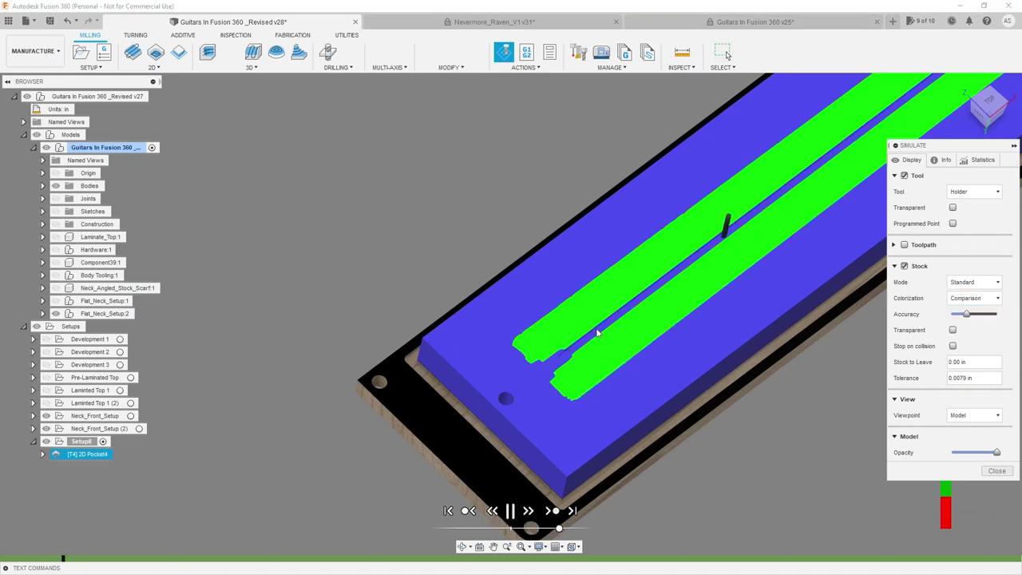
{"action": "scroll", "coordinate": [594, 335], "scroll_direction": "up", "scroll_amount": 2}
{"action": "left_click_drag", "start_coordinate": [559, 528], "coordinate": [548, 528]}
- Make the simulated stock transparent and hide the model's bodies to expose the cut at the channel's heel end
{"action": "scroll", "coordinate": [565, 366], "scroll_direction": "up", "scroll_amount": 5}
{"action": "middle_click_drag", "start_coordinate": [576, 347], "coordinate": [586, 349], "text": "shift"}
{"action": "left_click", "coordinate": [952, 330]}
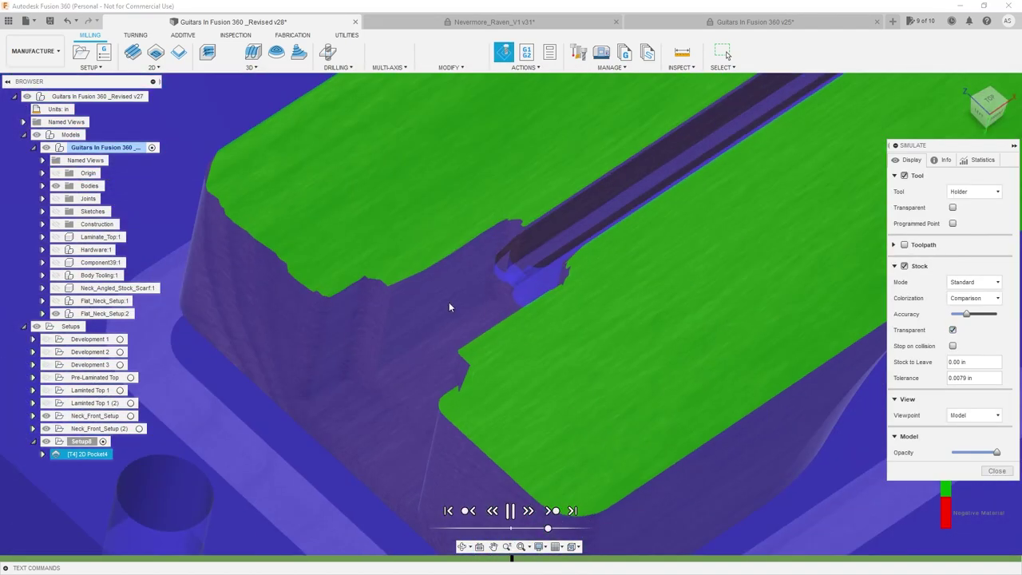
{"action": "left_click", "coordinate": [56, 186]}
{"action": "middle_click_drag", "start_coordinate": [501, 232], "coordinate": [523, 224], "text": "shift"}
{"action": "scroll", "coordinate": [619, 377], "scroll_direction": "down", "scroll_amount": 5}
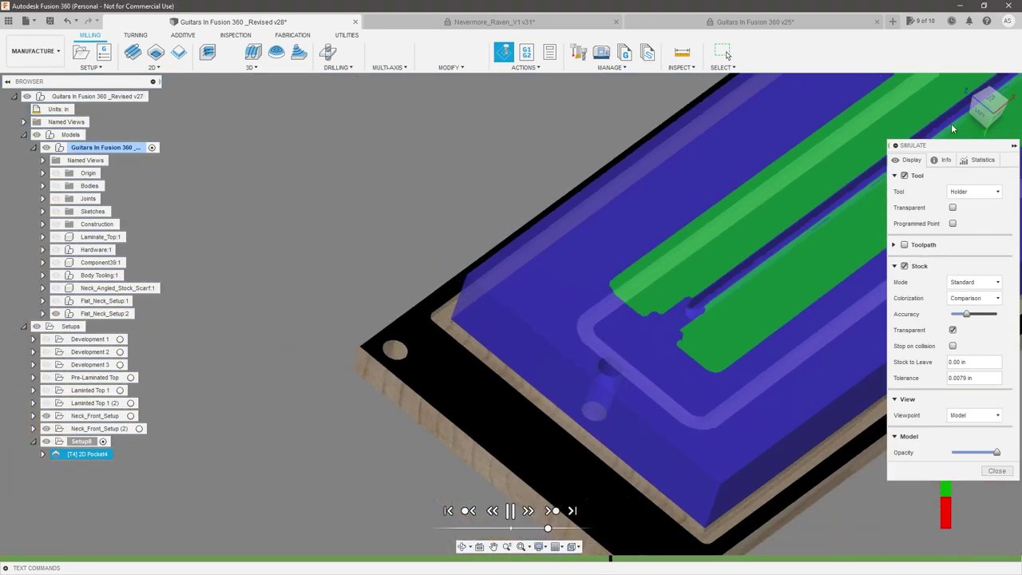
- Examine the cutter's depth inside the transparent stock from the left view and from an angle during playback
{"action": "left_click", "coordinate": [982, 117]}
{"action": "scroll", "coordinate": [683, 235], "scroll_direction": "down", "scroll_amount": 8}
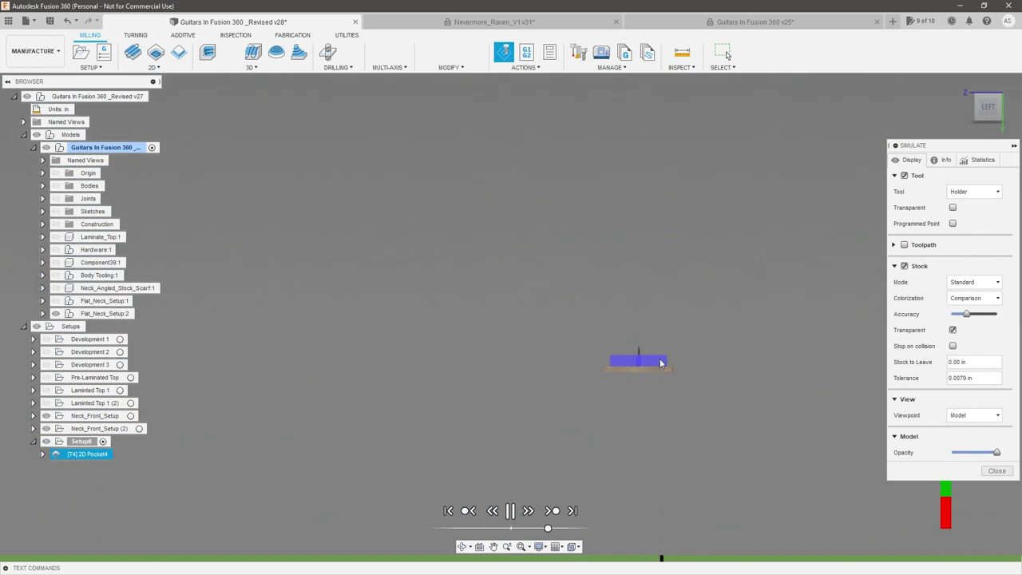
{"action": "scroll", "coordinate": [645, 351], "scroll_direction": "up", "scroll_amount": 9}
{"action": "scroll", "coordinate": [635, 347], "scroll_direction": "up", "scroll_amount": 3}
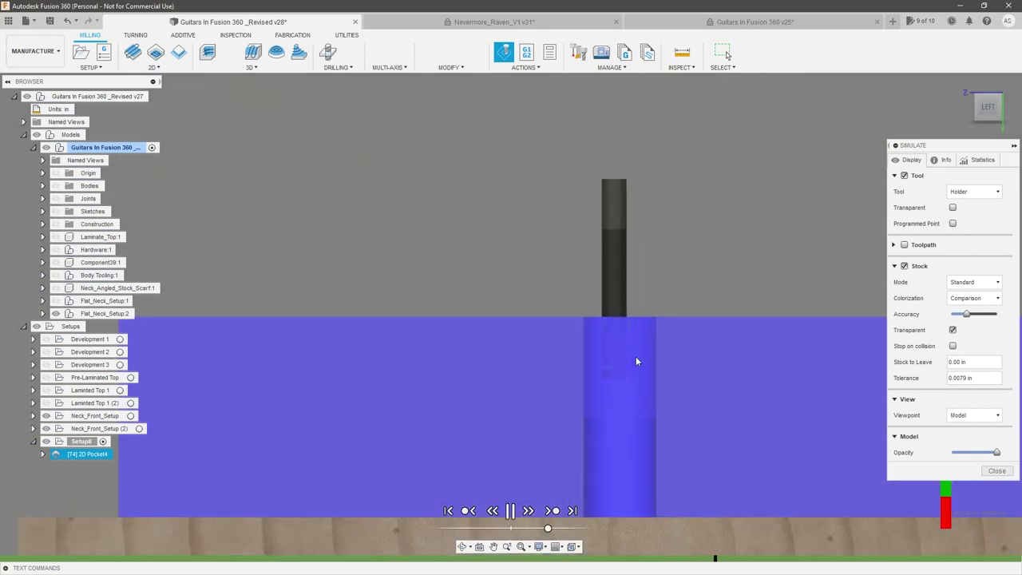
{"action": "scroll", "coordinate": [626, 392], "scroll_direction": "up", "scroll_amount": 1}
{"action": "middle_click_drag", "start_coordinate": [626, 392], "coordinate": [624, 397], "text": "shift"}
{"action": "scroll", "coordinate": [628, 392], "scroll_direction": "down", "scroll_amount": 2}
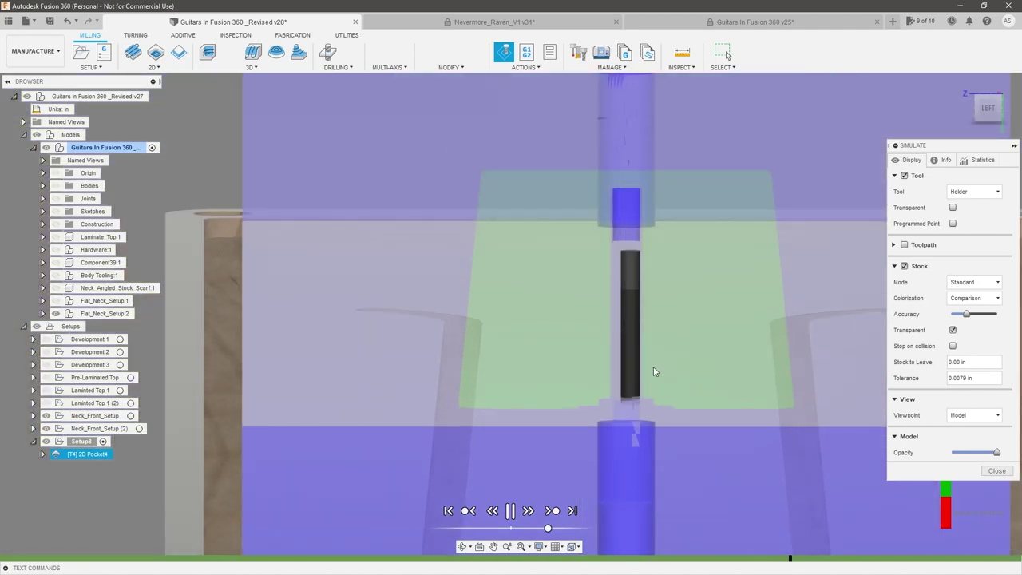
{"action": "scroll", "coordinate": [612, 261], "scroll_direction": "down", "scroll_amount": 3}
{"action": "mouse_move", "coordinate": [650, 290]}
{"action": "middle_mouse_down", "text": "shift"}
{"action": "mouse_move", "coordinate": [631, 285]}
{"action": "mouse_move", "coordinate": [623, 309]}
{"action": "mouse_move", "coordinate": [631, 299]}
{"action": "middle_mouse_up", "text": "shift"}
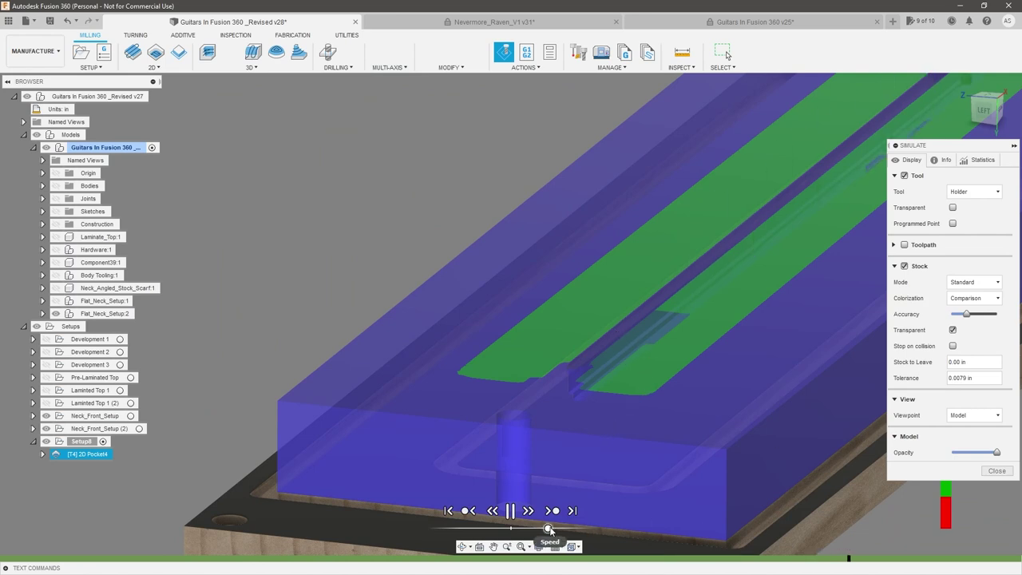
- Raise the simulation playback speed slightly and turn off the stock's transparency
{"action": "left_click_drag", "start_coordinate": [548, 529], "coordinate": [552, 529]}
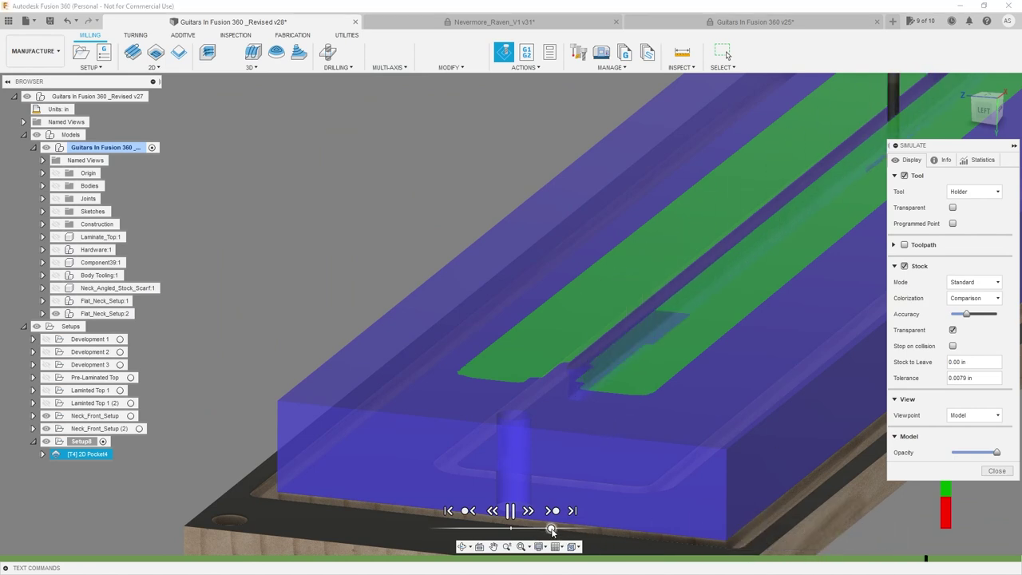
{"action": "middle_click_drag", "start_coordinate": [546, 392], "coordinate": [664, 399], "text": "shift"}
{"action": "left_click", "coordinate": [953, 331]}
{"action": "scroll", "coordinate": [621, 427], "scroll_direction": "down", "scroll_amount": 2}
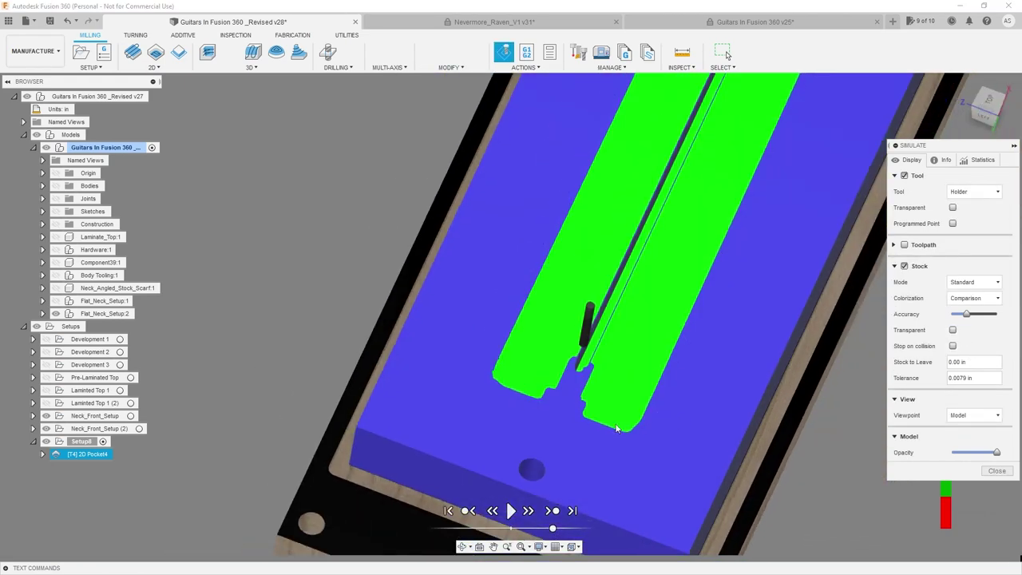
- Examine the cut truss rod channel and its heel end up close in the comparison-colored stock
{"action": "scroll", "coordinate": [597, 337], "scroll_direction": "up", "scroll_amount": 5}
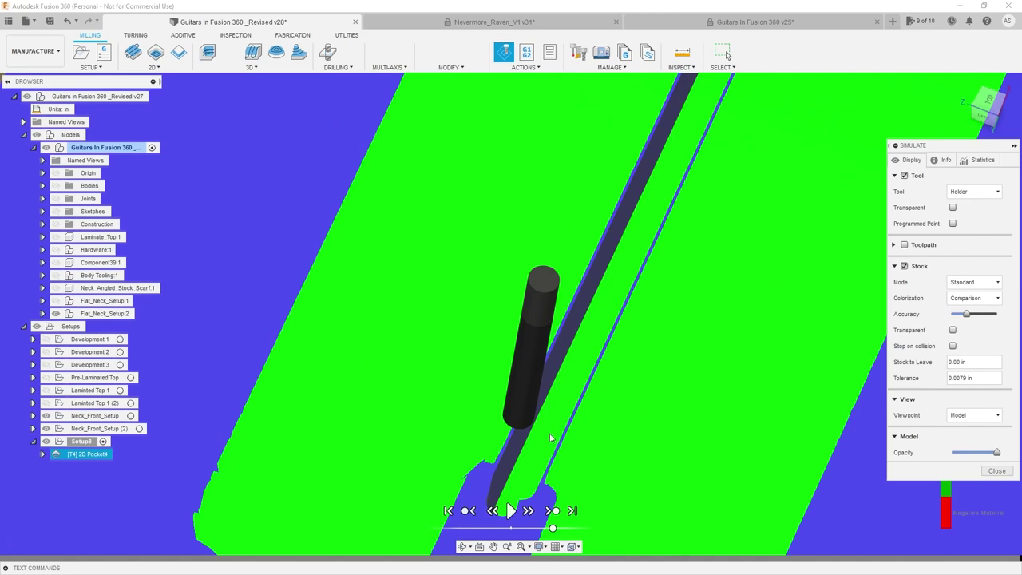
{"action": "scroll", "coordinate": [565, 401], "scroll_direction": "down", "scroll_amount": 3}
{"action": "mouse_move", "coordinate": [565, 400]}
{"action": "middle_mouse_down", "text": "shift"}
{"action": "mouse_move", "coordinate": [564, 414]}
{"action": "mouse_move", "coordinate": [575, 406]}
{"action": "mouse_move", "coordinate": [559, 403]}
{"action": "mouse_move", "coordinate": [562, 410]}
{"action": "middle_mouse_up", "text": "shift"}
{"action": "scroll", "coordinate": [542, 463], "scroll_direction": "up", "scroll_amount": 3}
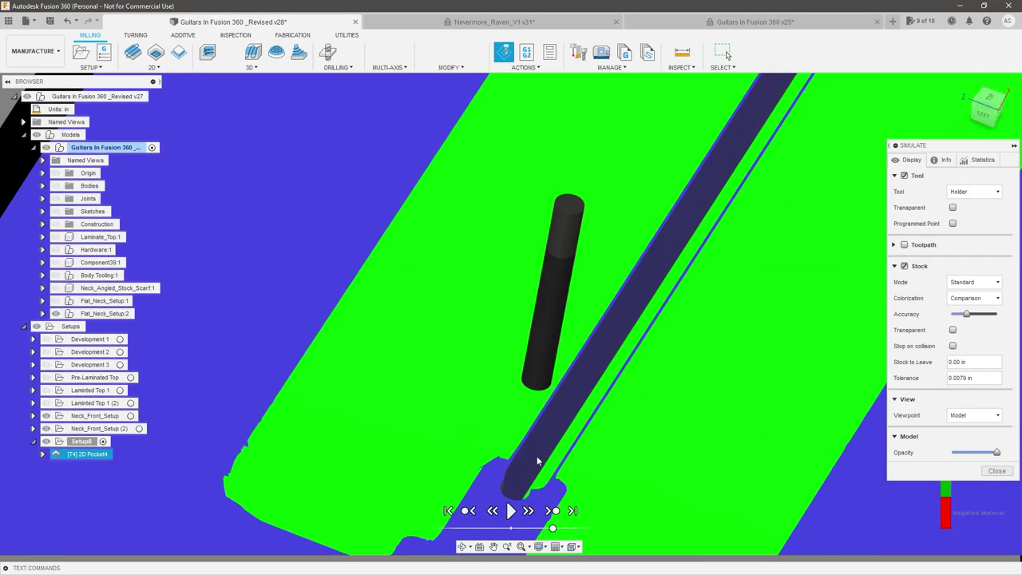
{"action": "scroll", "coordinate": [579, 425], "scroll_direction": "down", "scroll_amount": 3}
{"action": "scroll", "coordinate": [777, 426], "scroll_direction": "down", "scroll_amount": 1}
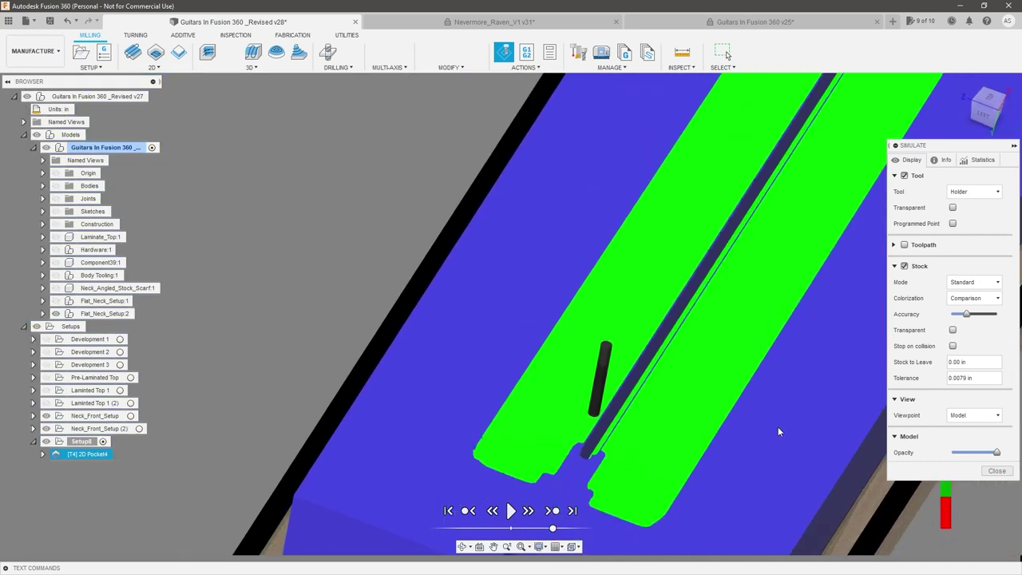
- Close the toolpath simulation and return to an angled view of the whole channel
{"action": "left_click", "coordinate": [997, 471]}
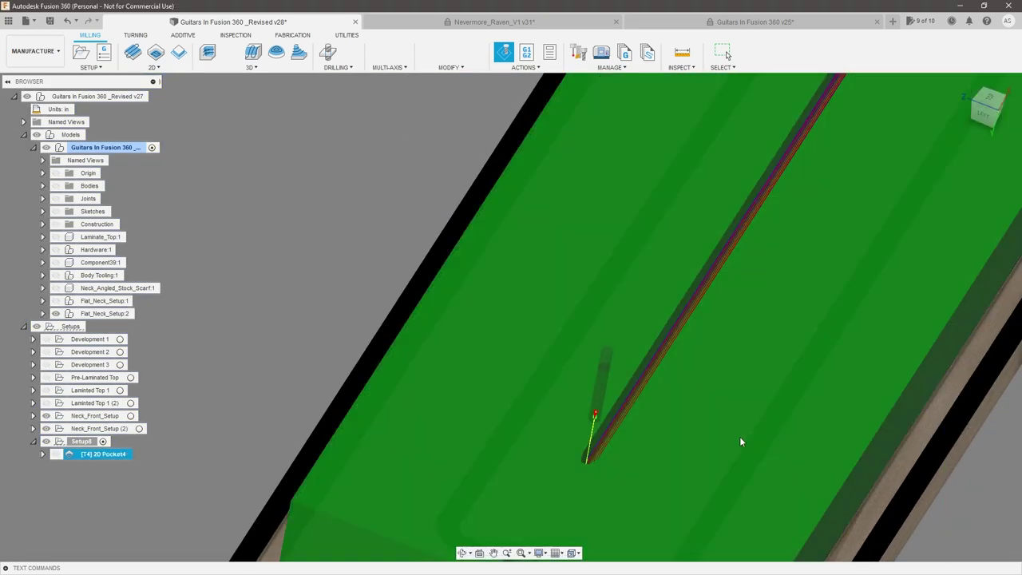
{"action": "middle_click_drag", "start_coordinate": [576, 417], "coordinate": [613, 401], "text": "shift"}
{"action": "scroll", "coordinate": [648, 377], "scroll_direction": "up", "scroll_amount": 2}
{"action": "right_click", "coordinate": [118, 456]}
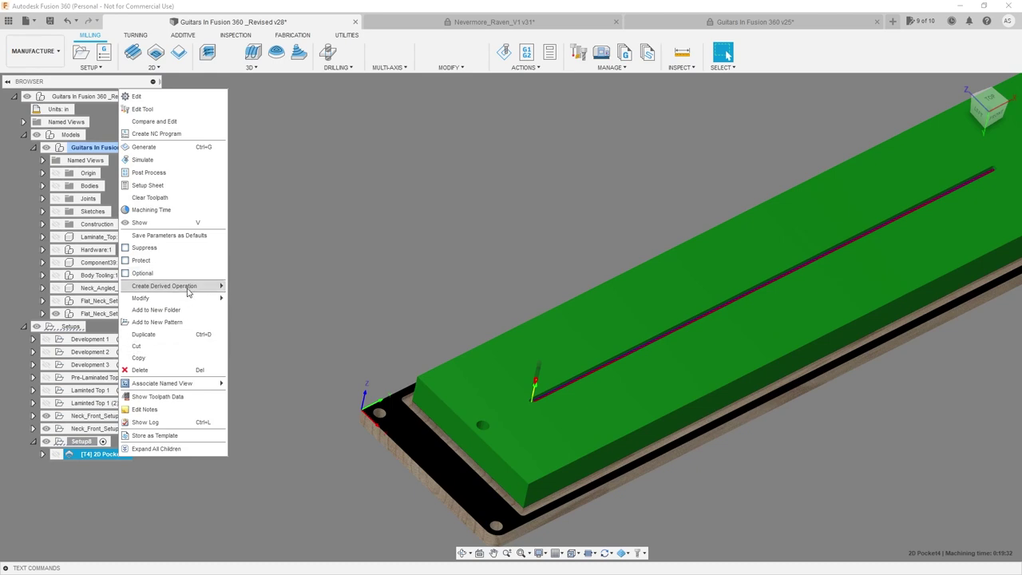
{"action": "mouse_move", "coordinate": [256, 298]}
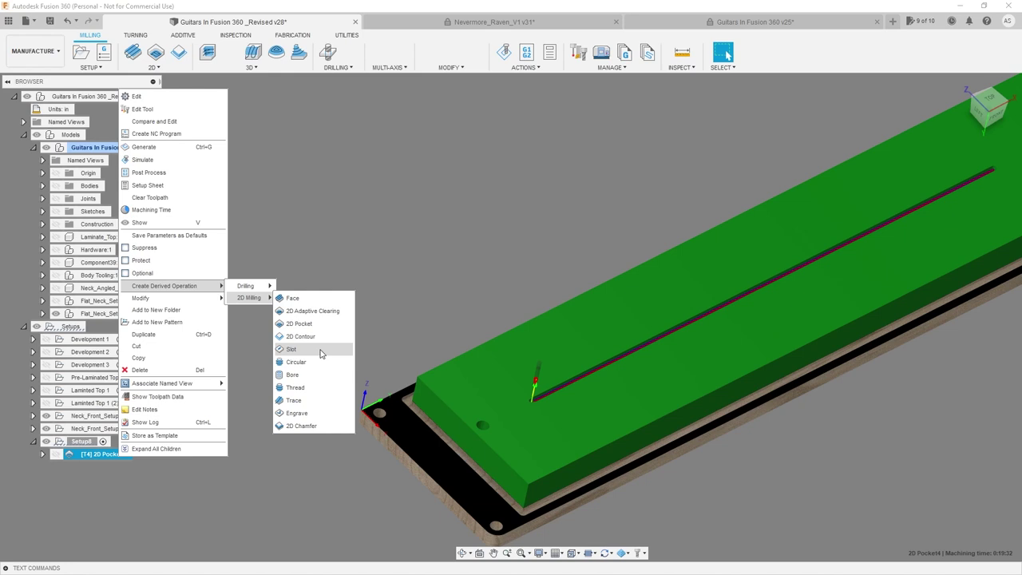
{"action": "left_click", "coordinate": [372, 246]}
- Duplicate the truss rod channel's 2D Pocket operation, open the copy for editing and show the model's bodies
{"action": "right_click", "coordinate": [96, 456]}
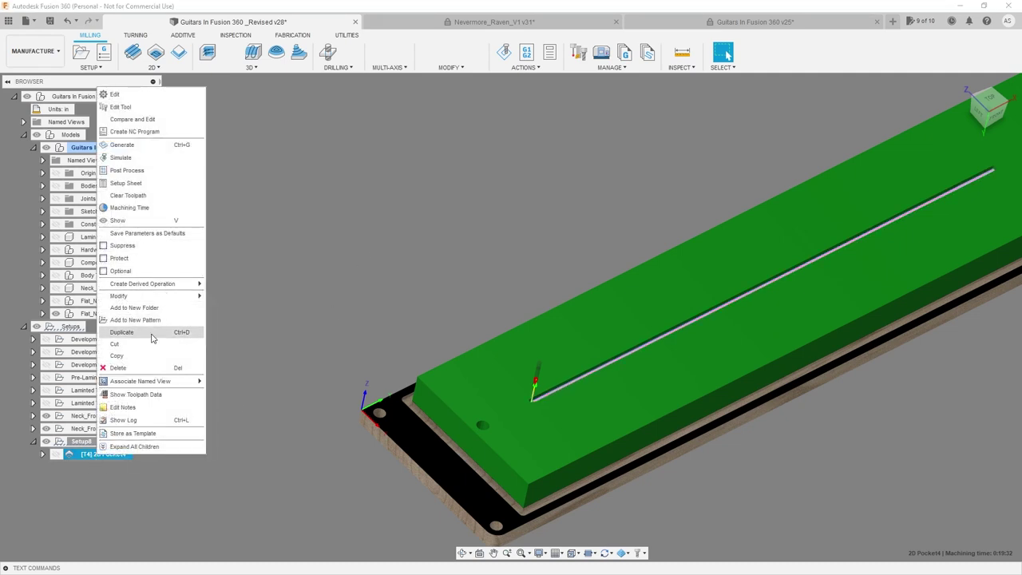
{"action": "left_click", "coordinate": [154, 334]}
{"action": "right_click", "coordinate": [124, 469]}
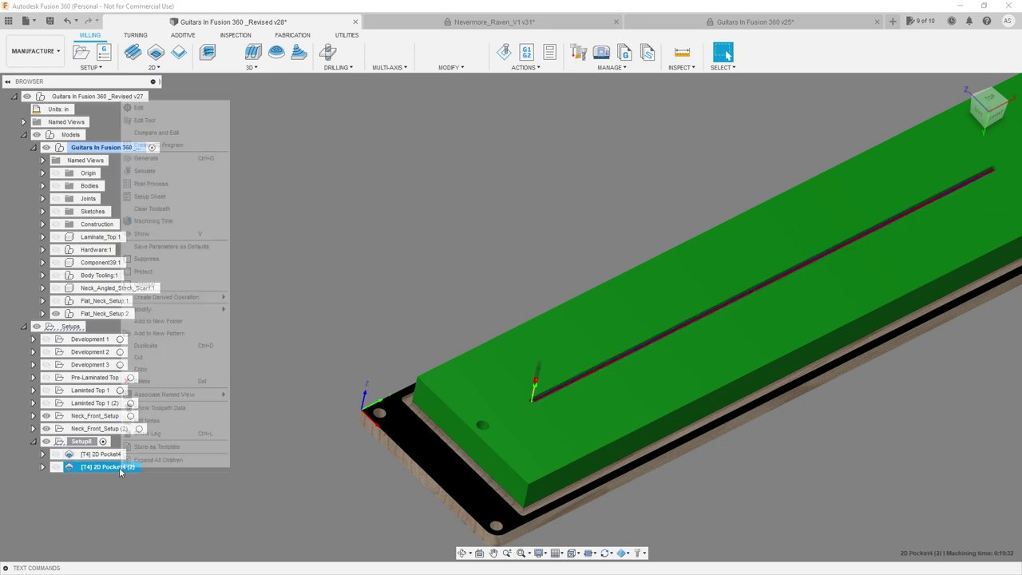
{"action": "left_click", "coordinate": [138, 108]}
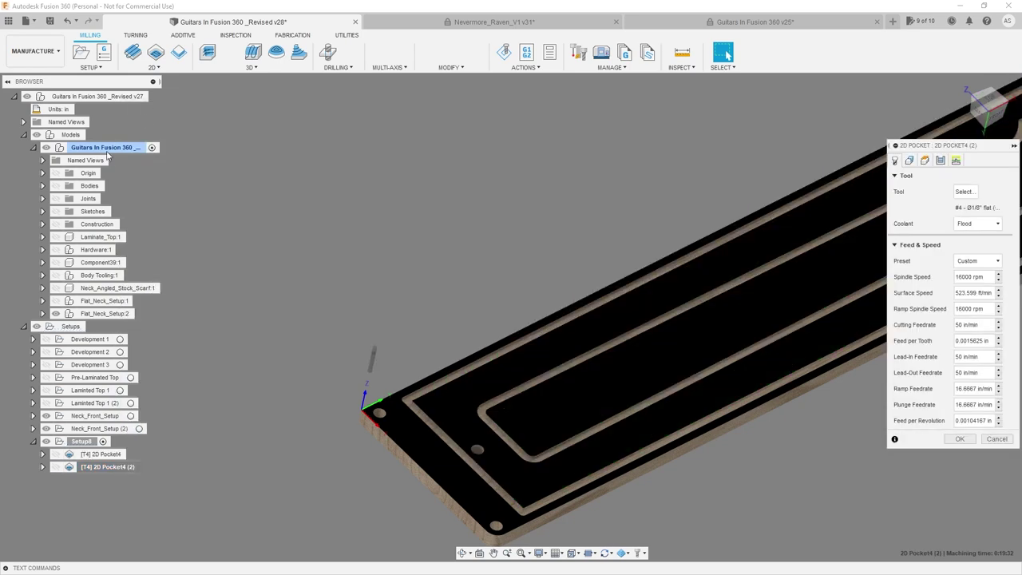
{"action": "left_click", "coordinate": [58, 187]}
- Select the floor of the rectangular pocket at the channel's heel end as the copy's pocket geometry and generate the toolpath
{"action": "scroll", "coordinate": [509, 422], "scroll_direction": "up", "scroll_amount": 5}
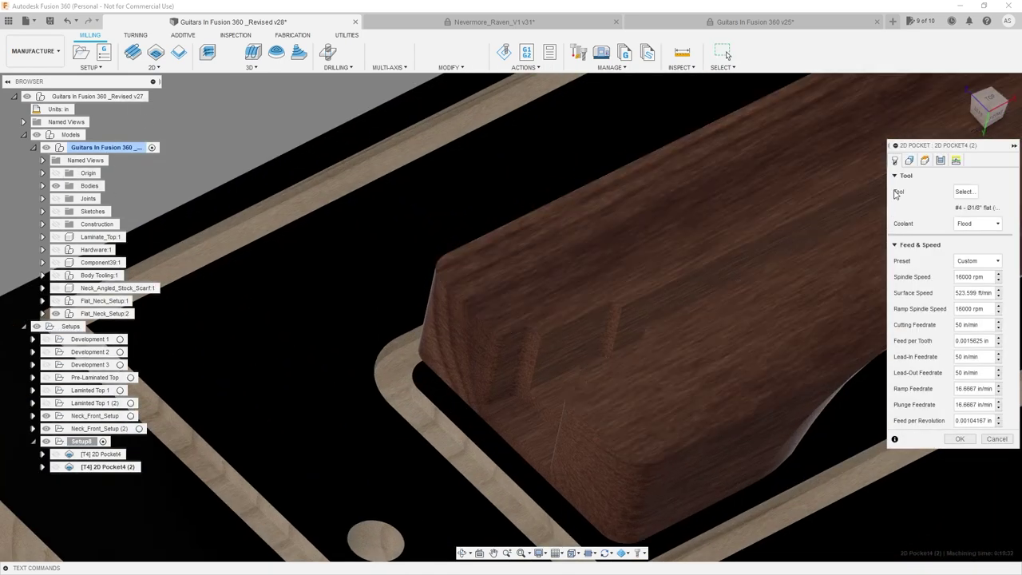
{"action": "left_click", "coordinate": [909, 160]}
{"action": "scroll", "coordinate": [576, 373], "scroll_direction": "up", "scroll_amount": 2}
{"action": "left_click", "coordinate": [548, 393]}
{"action": "scroll", "coordinate": [548, 393], "scroll_direction": "down", "scroll_amount": 3}
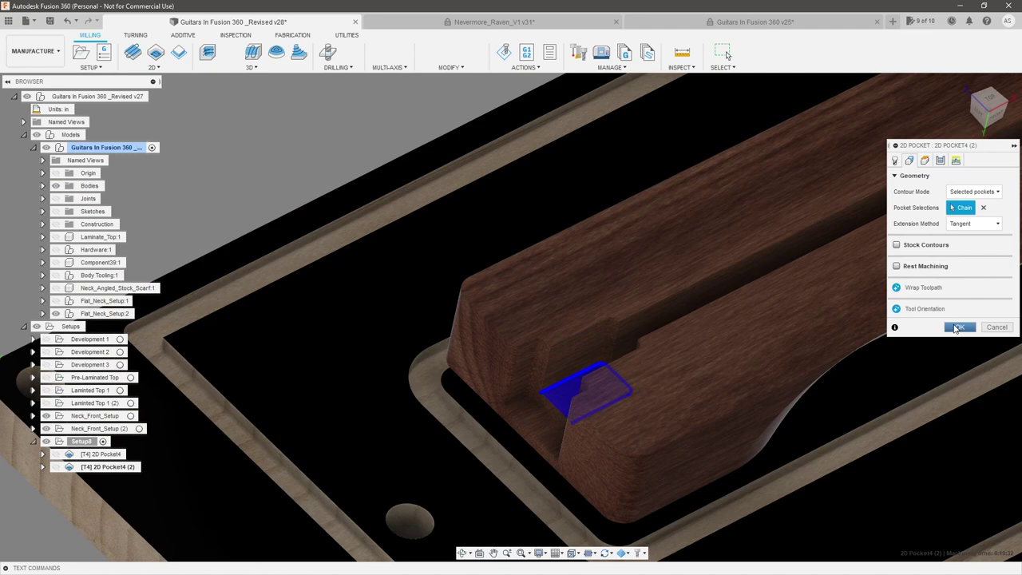
{"action": "left_click", "coordinate": [956, 328]}
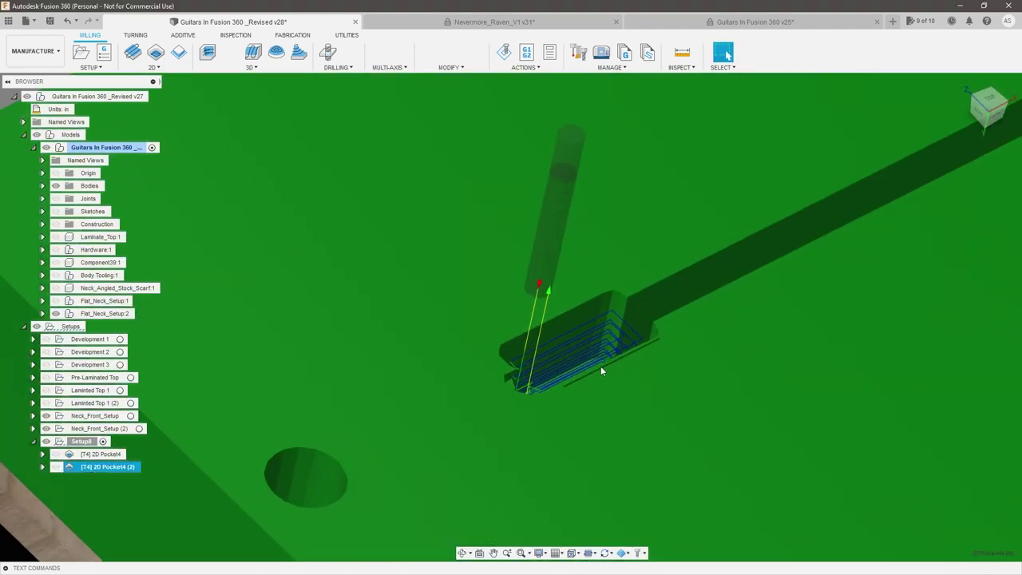
- Examine the rectangular heel pocket's toolpath passes from above and from an angle
{"action": "middle_click_drag", "start_coordinate": [601, 367], "coordinate": [563, 411], "text": "shift"}
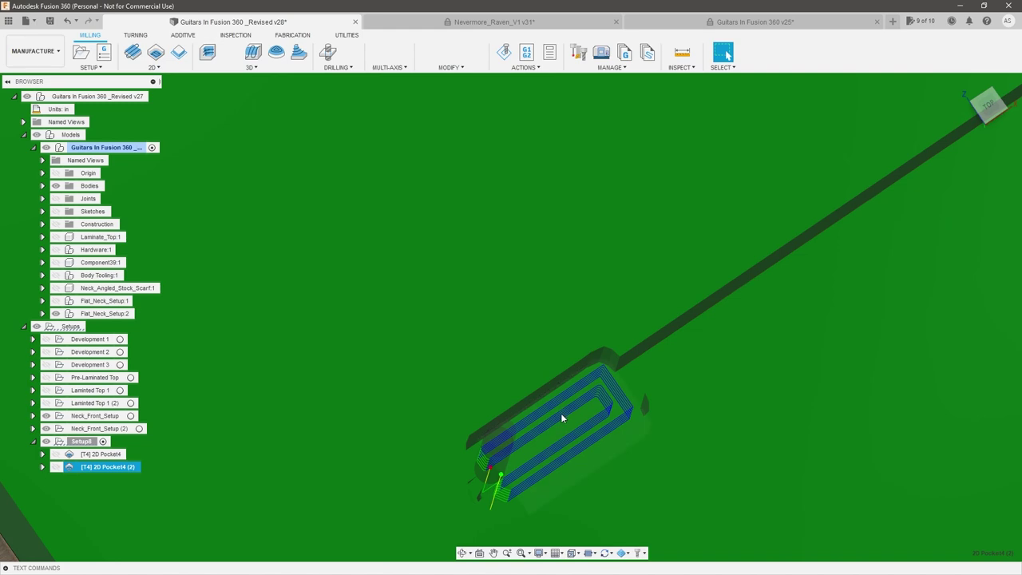
{"action": "scroll", "coordinate": [561, 448], "scroll_direction": "up", "scroll_amount": 3}
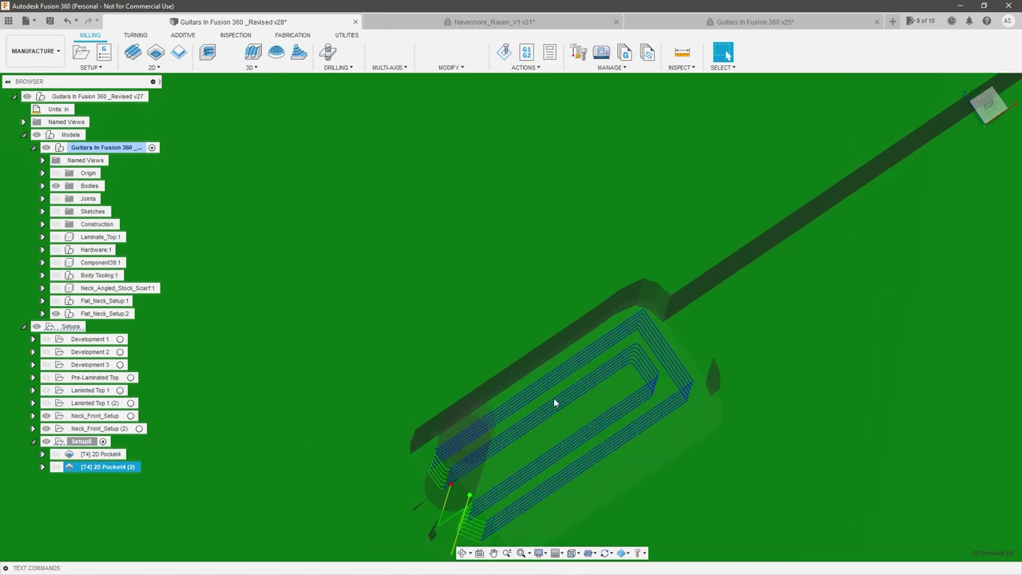
{"action": "scroll", "coordinate": [563, 420], "scroll_direction": "down", "scroll_amount": 4}
{"action": "scroll", "coordinate": [597, 275], "scroll_direction": "down", "scroll_amount": 4}
{"action": "middle_click_drag", "start_coordinate": [584, 364], "coordinate": [600, 320], "text": "shift"}
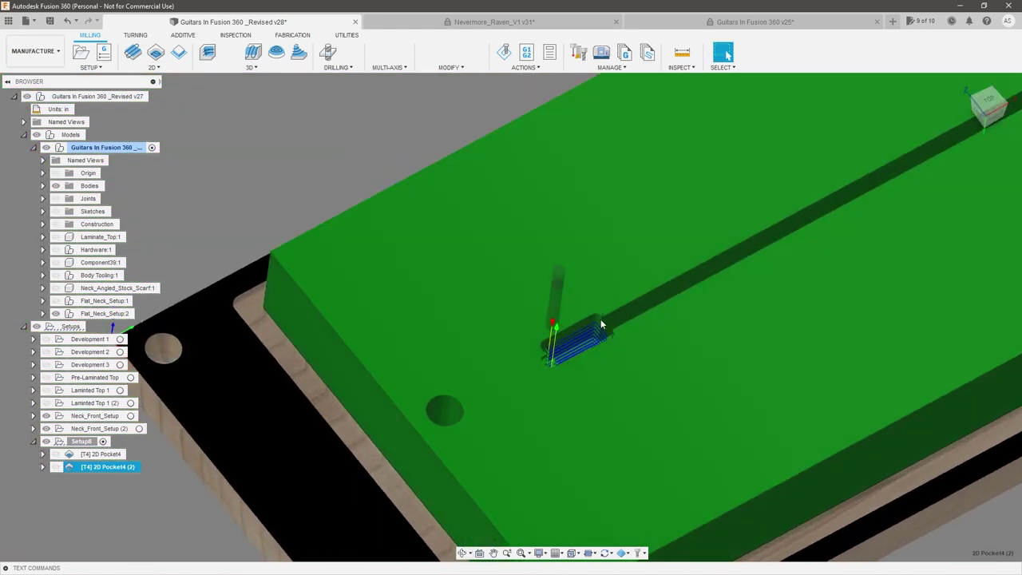
{"action": "scroll", "coordinate": [597, 319], "scroll_direction": "up", "scroll_amount": 3}
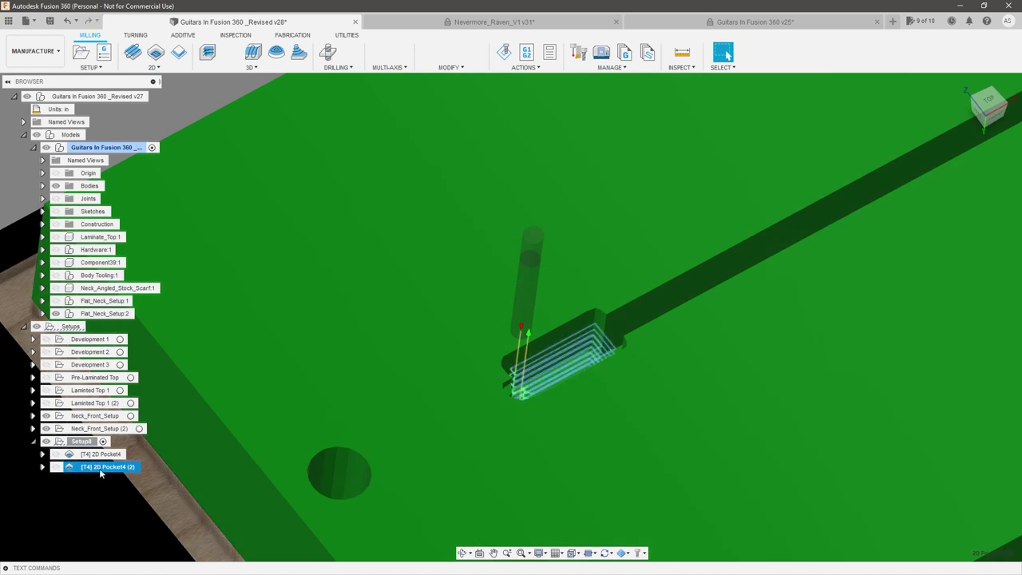
- Turn off Stock to Leave in the rectangular heel pocket's operation and regenerate its toolpath
{"action": "right_click", "coordinate": [100, 474]}
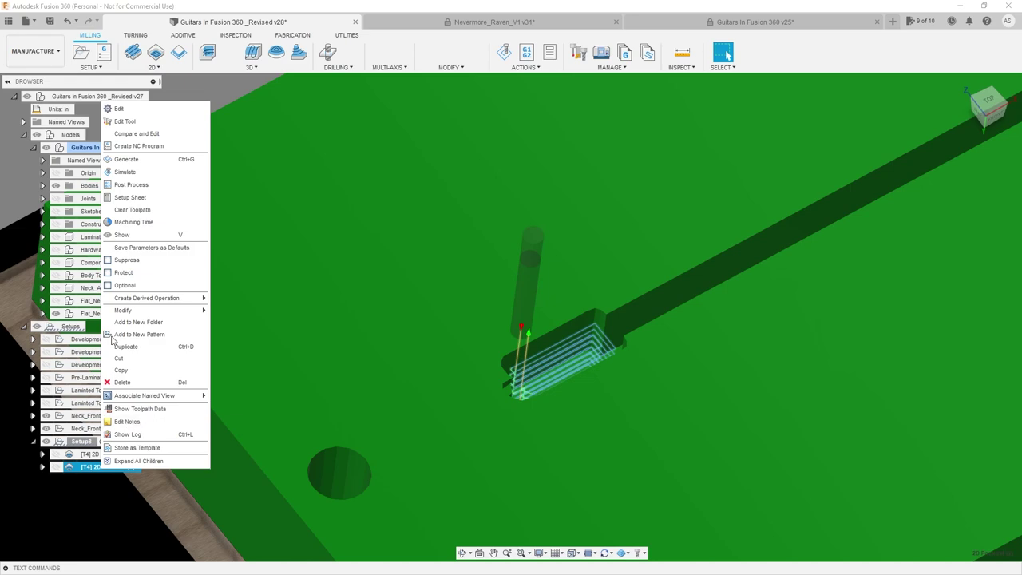
{"action": "left_click", "coordinate": [138, 110]}
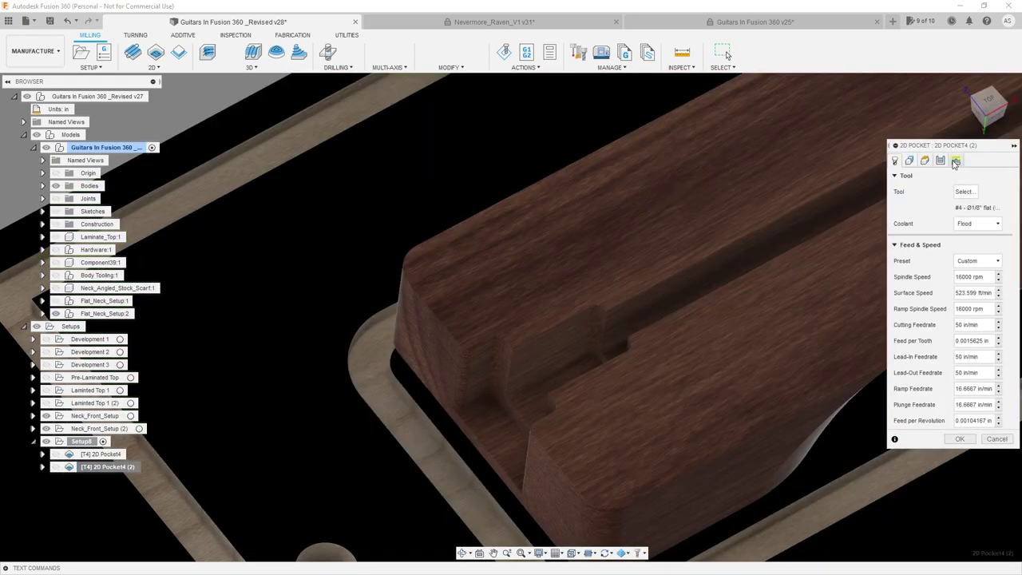
{"action": "left_click", "coordinate": [941, 160]}
{"action": "left_click", "coordinate": [904, 489]}
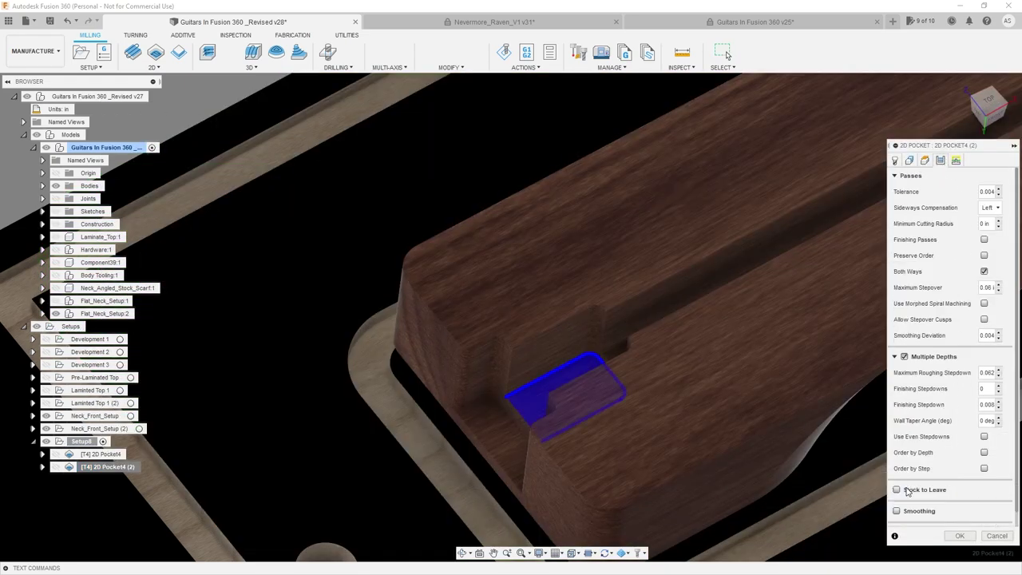
{"action": "scroll", "coordinate": [522, 377], "scroll_direction": "down", "scroll_amount": 2}
{"action": "scroll", "coordinate": [560, 383], "scroll_direction": "up", "scroll_amount": 2}
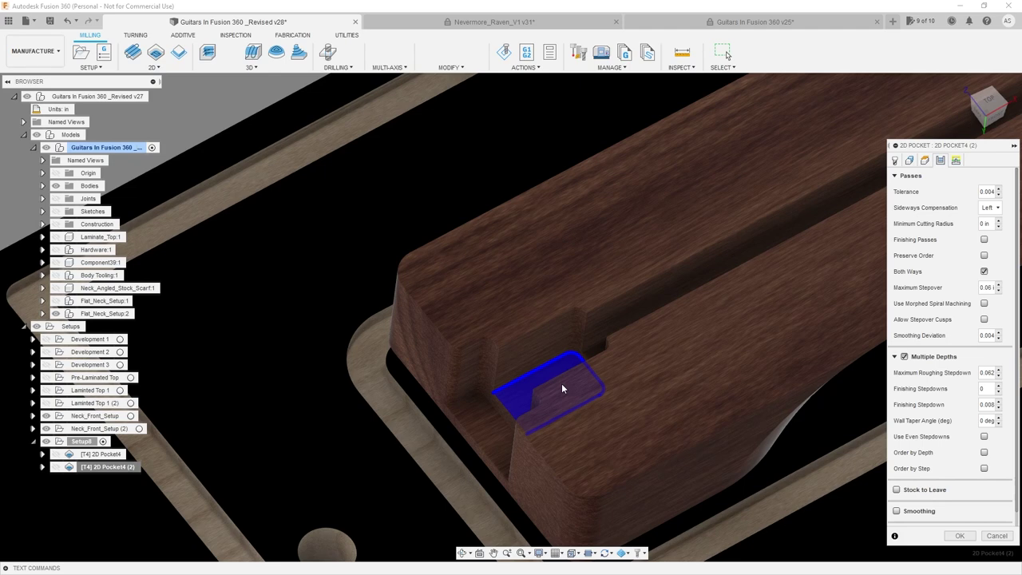
{"action": "scroll", "coordinate": [551, 340], "scroll_direction": "up", "scroll_amount": 3}
{"action": "middle_click_drag", "start_coordinate": [564, 349], "coordinate": [667, 363], "text": "shift"}
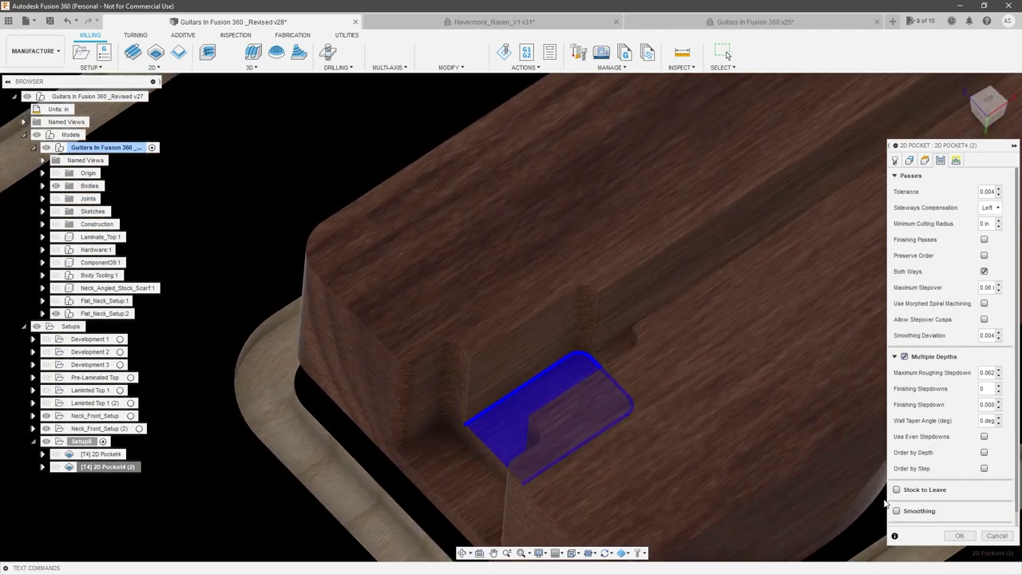
{"action": "left_click", "coordinate": [960, 536]}
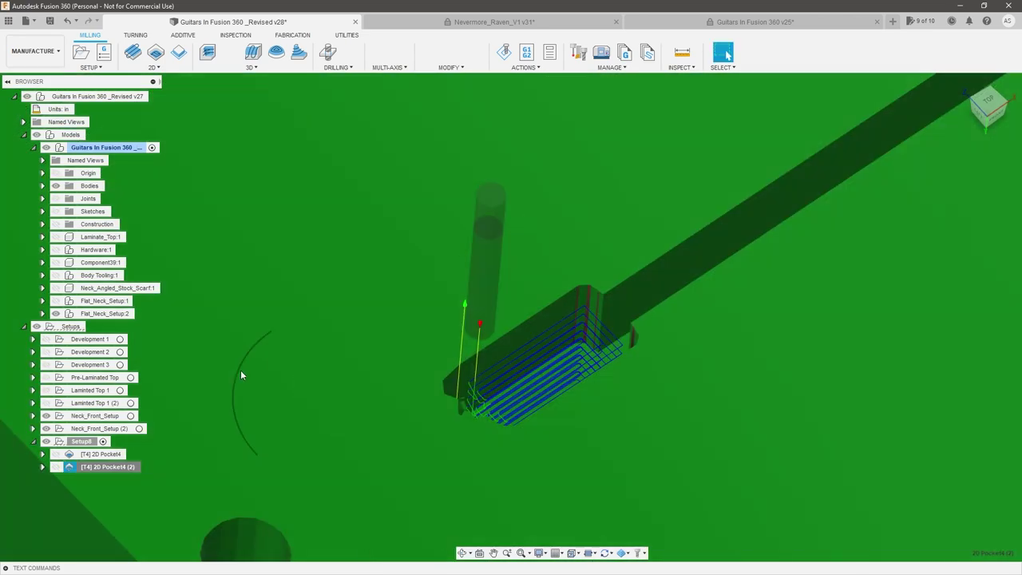
- Duplicate the rectangular heel pocket's operation and clear the pocket selection in the new copy
{"action": "right_click", "coordinate": [113, 468]}
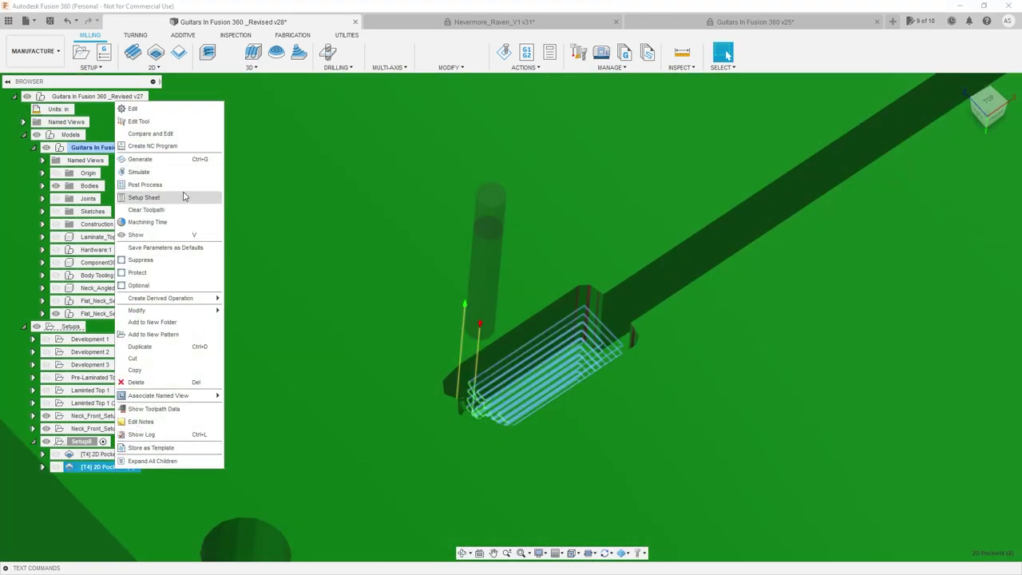
{"action": "left_click", "coordinate": [172, 345]}
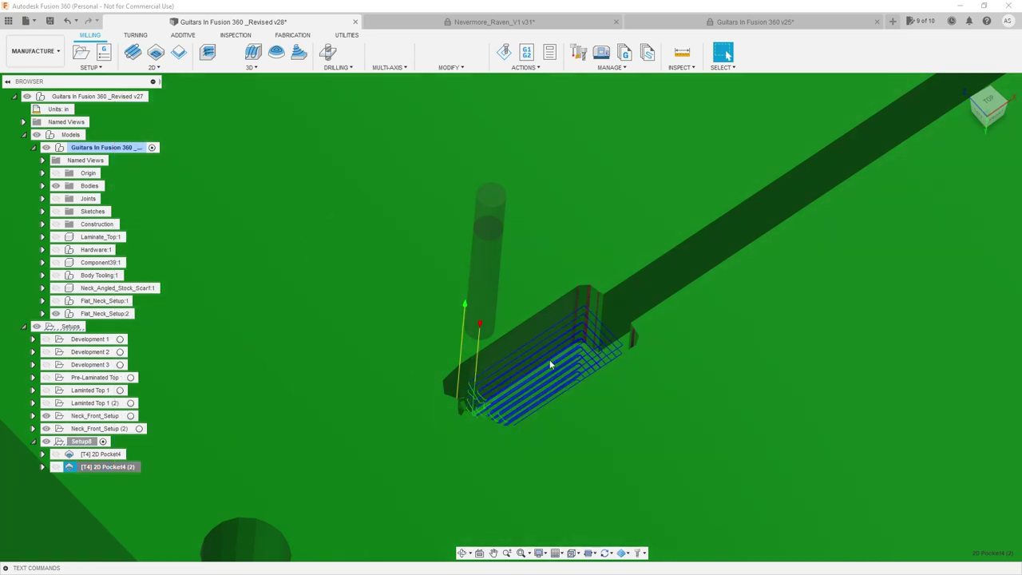
{"action": "scroll", "coordinate": [662, 325], "scroll_direction": "down", "scroll_amount": 3}
{"action": "right_click", "coordinate": [111, 481]}
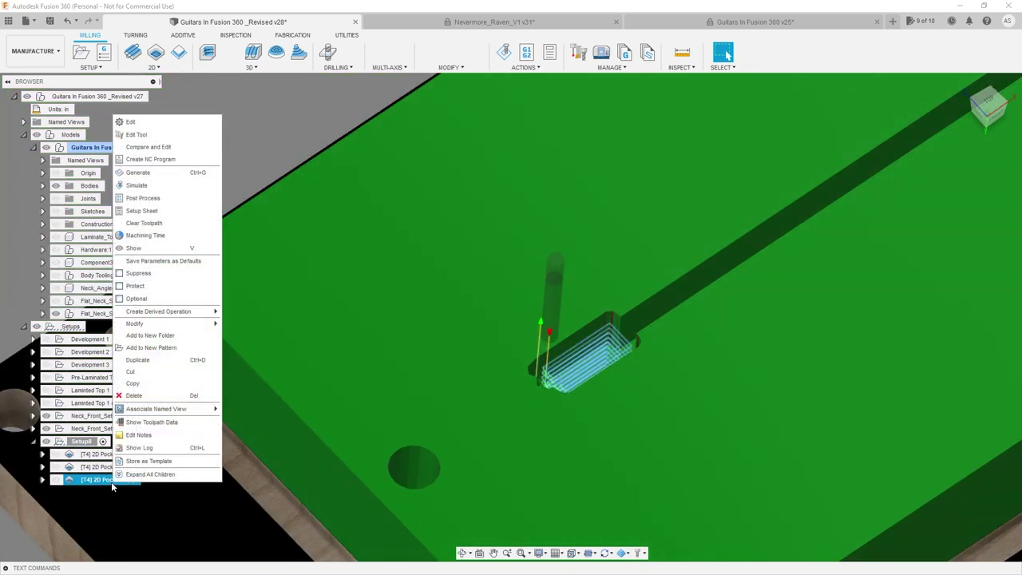
{"action": "left_click", "coordinate": [158, 120]}
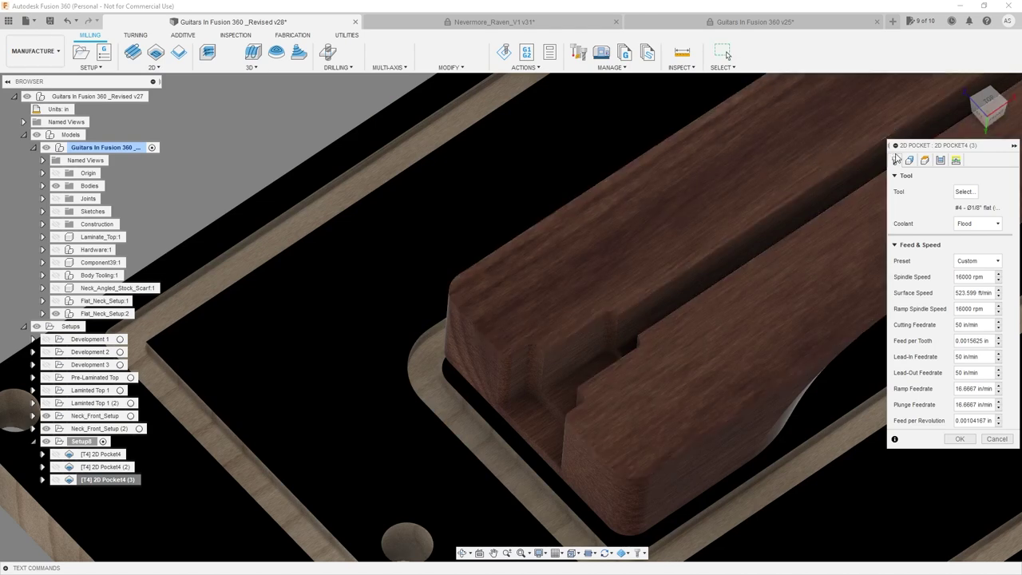
{"action": "left_click", "coordinate": [908, 160]}
{"action": "left_click", "coordinate": [985, 209]}
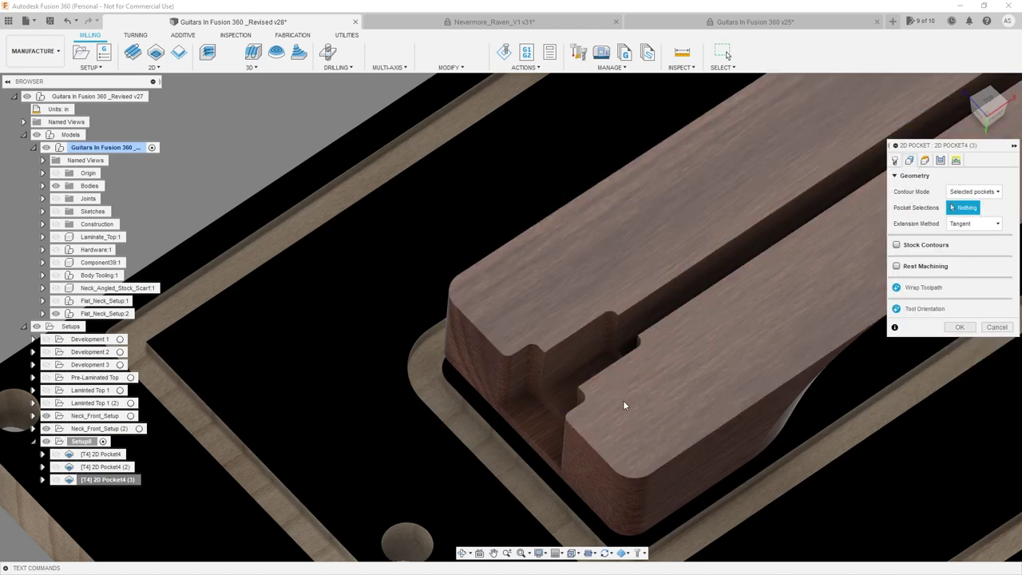
- Select the floor of the open-ended pocket at the edge of the neck heel and generate its toolpath
{"action": "scroll", "coordinate": [623, 400], "scroll_direction": "up", "scroll_amount": 3}
{"action": "left_click", "coordinate": [498, 421]}
{"action": "scroll", "coordinate": [479, 359], "scroll_direction": "up", "scroll_amount": 5}
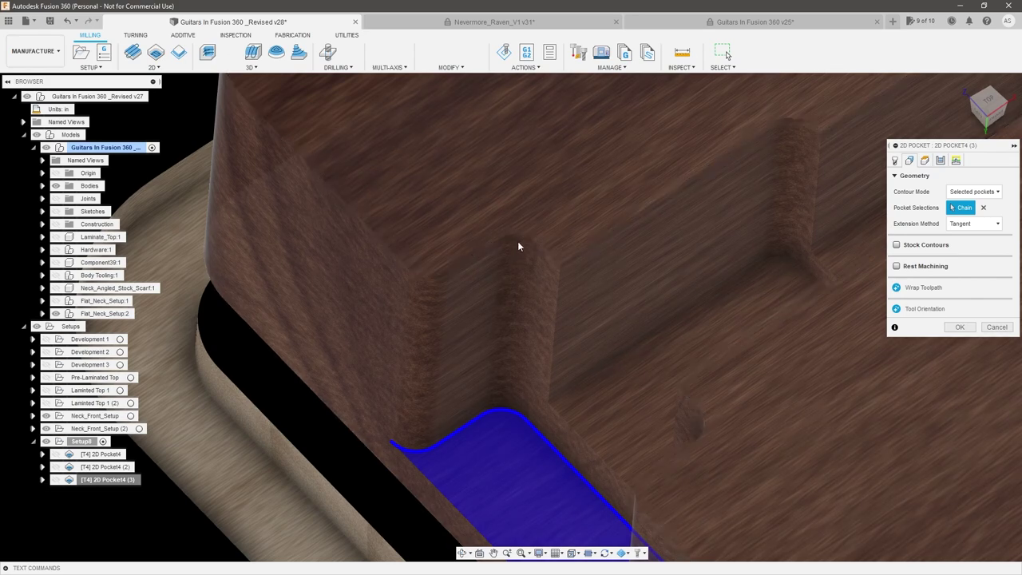
{"action": "scroll", "coordinate": [504, 286], "scroll_direction": "down", "scroll_amount": 2}
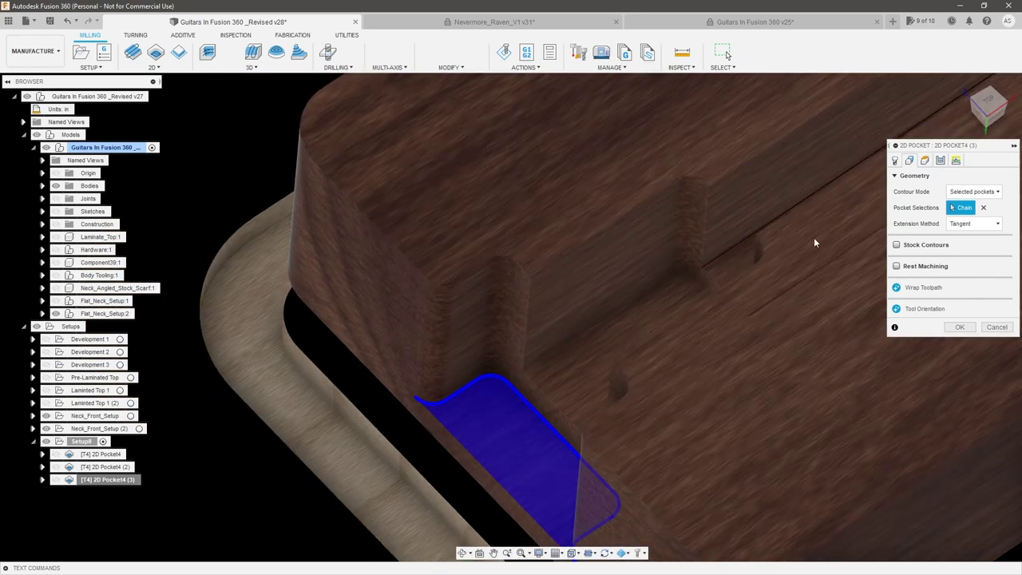
{"action": "left_click", "coordinate": [959, 326]}
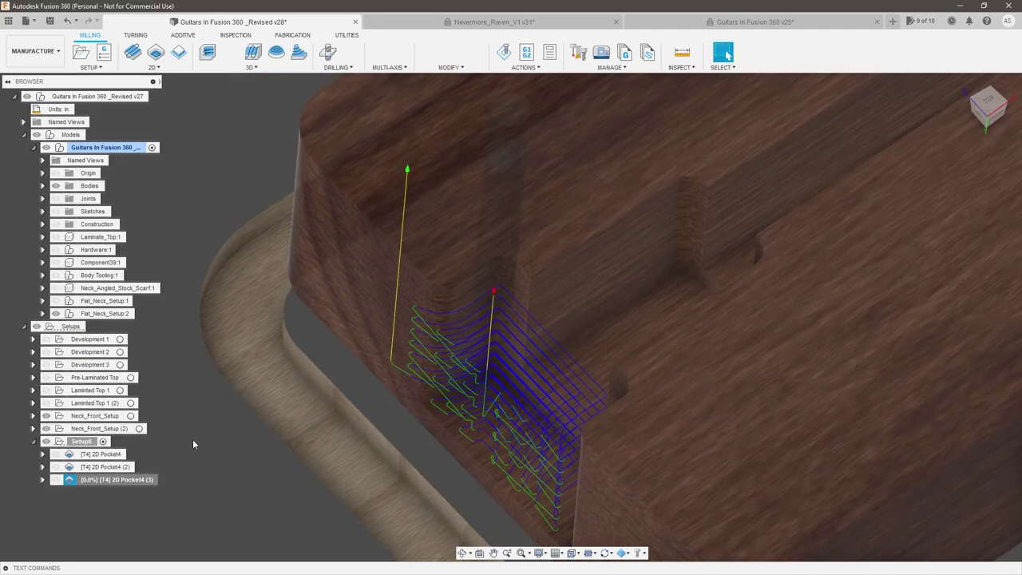
- Examine the toolpath of the open-ended heel pocket within the stock and its position relative to the truss rod channel
{"action": "scroll", "coordinate": [351, 385], "scroll_direction": "down", "scroll_amount": 5}
{"action": "middle_click_drag", "start_coordinate": [425, 356], "coordinate": [540, 348], "text": "shift"}
{"action": "scroll", "coordinate": [572, 301], "scroll_direction": "down", "scroll_amount": 2}
{"action": "left_click_drag", "start_coordinate": [573, 301], "coordinate": [551, 327], "text": "shift"}
{"action": "middle_click_drag", "start_coordinate": [551, 327], "coordinate": [486, 343], "text": "shift"}
{"action": "scroll", "coordinate": [509, 337], "scroll_direction": "down", "scroll_amount": 2}
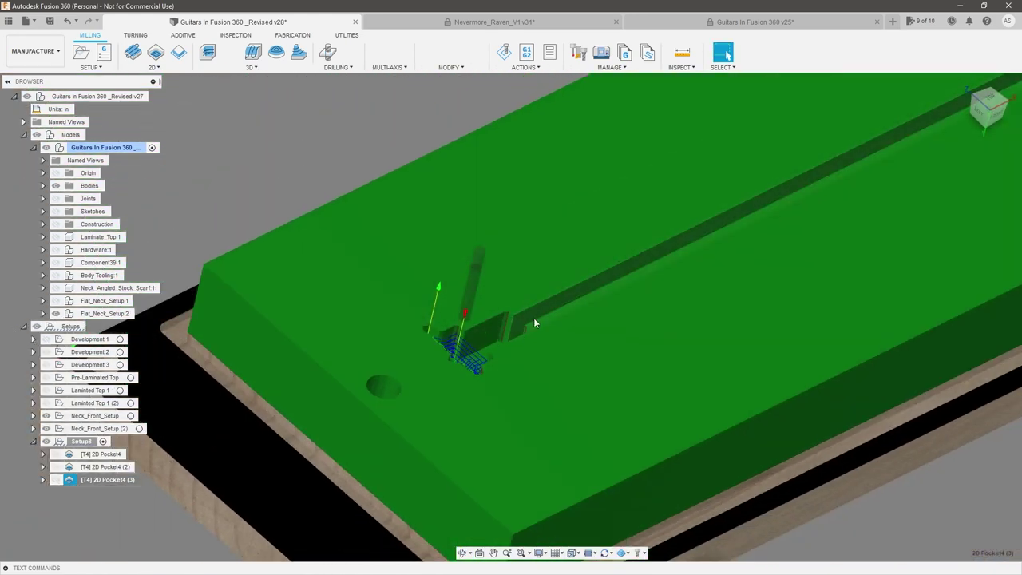
{"action": "scroll", "coordinate": [515, 338], "scroll_direction": "down", "scroll_amount": 5}
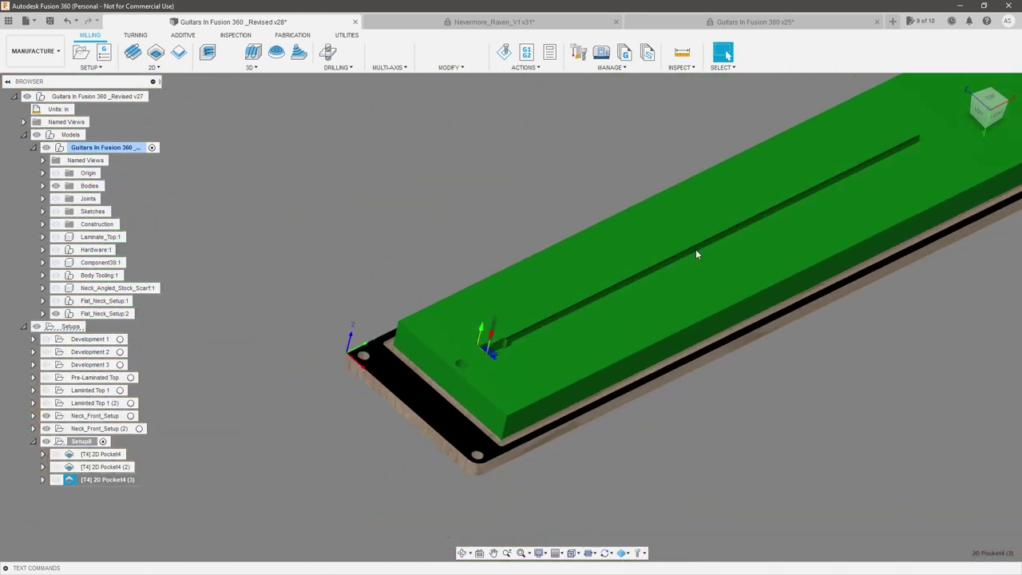
{"action": "scroll", "coordinate": [503, 369], "scroll_direction": "up", "scroll_amount": 6}
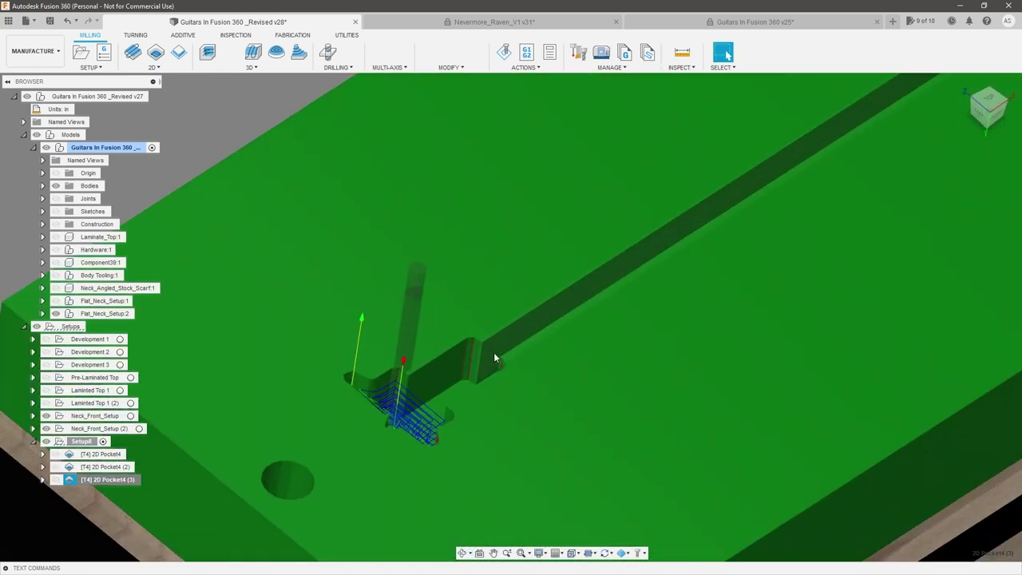
- Create a derived 2D Contour operation from the truss rod channel's pocket operation
{"action": "left_click", "coordinate": [105, 455]}
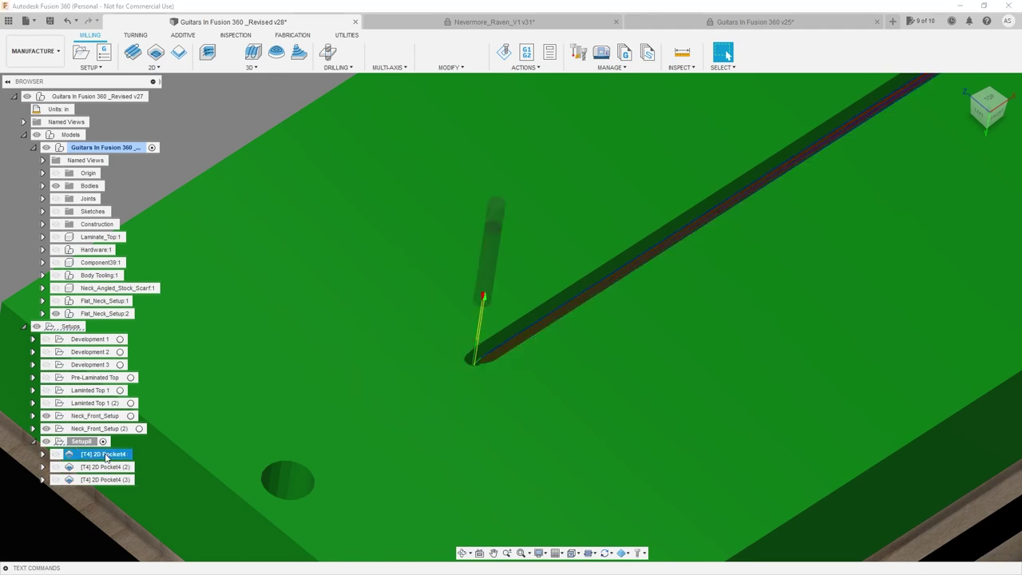
{"action": "right_click", "coordinate": [107, 457]}
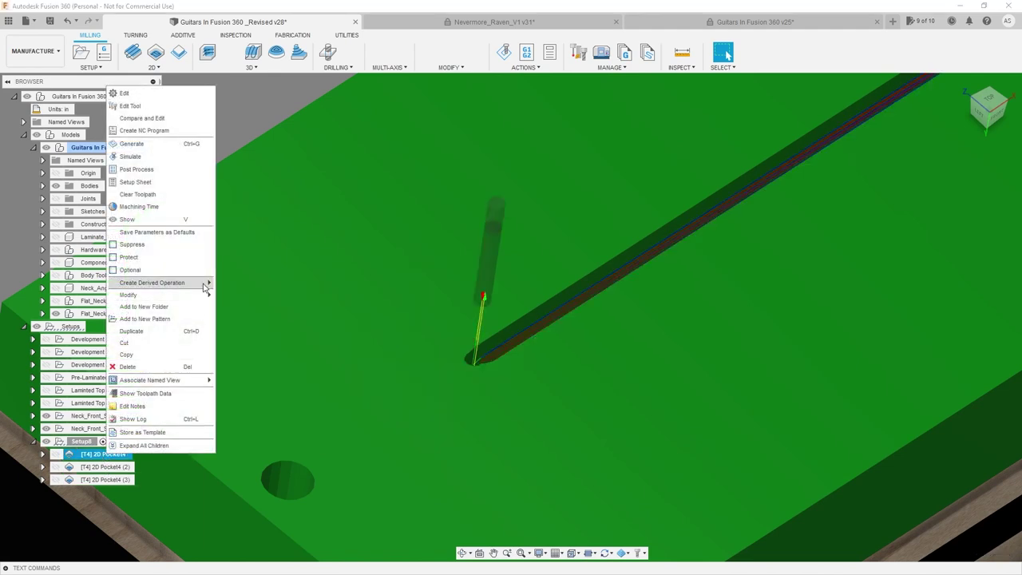
{"action": "mouse_move", "coordinate": [206, 288]}
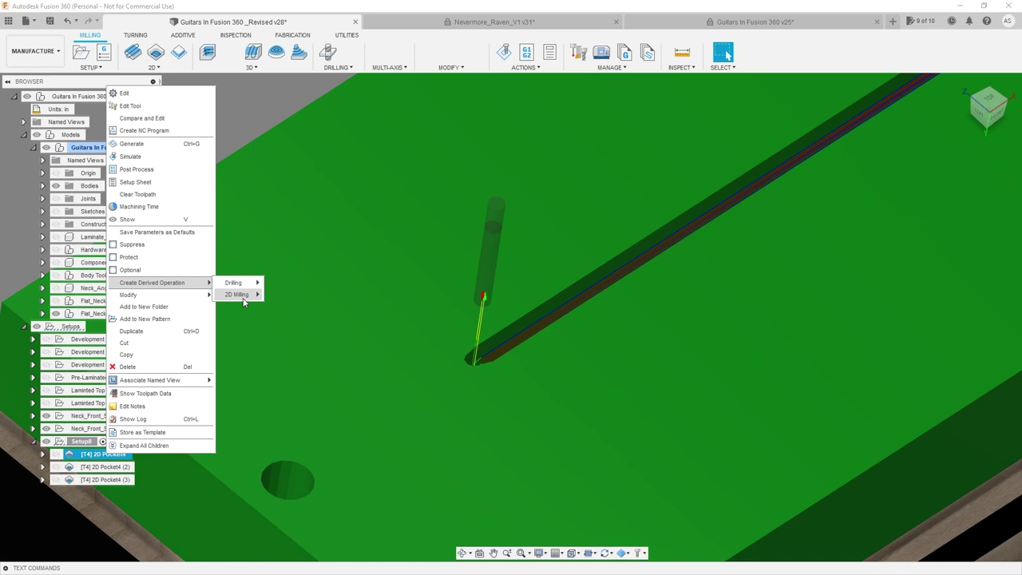
{"action": "mouse_move", "coordinate": [244, 300]}
{"action": "left_click", "coordinate": [301, 334]}
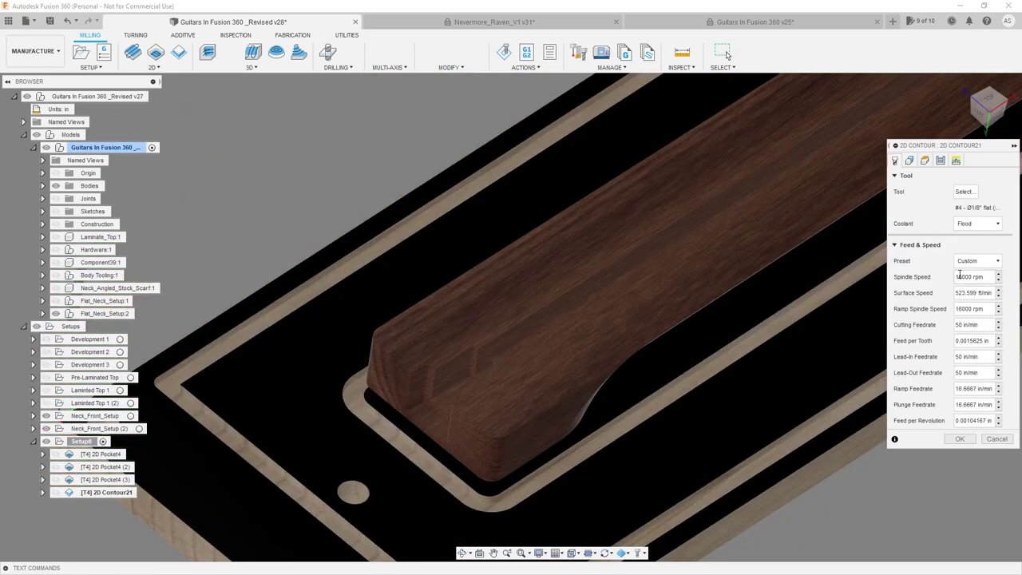
- Turn off Multiple Depths in the truss rod channel's contour operation and generate its toolpath
{"action": "left_click", "coordinate": [926, 161]}
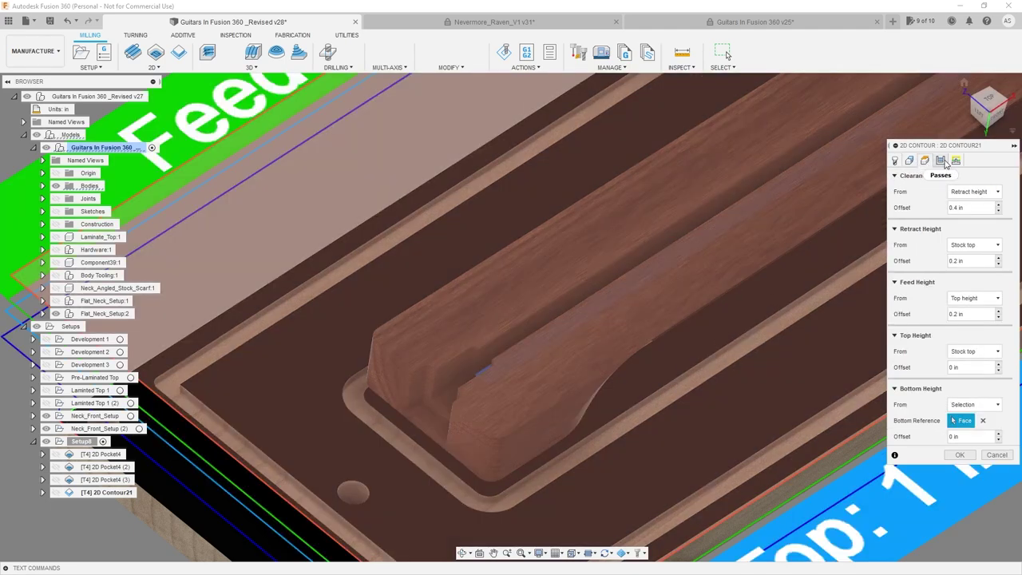
{"action": "left_click", "coordinate": [943, 162]}
{"action": "scroll", "coordinate": [926, 441], "scroll_direction": "down", "scroll_amount": 3}
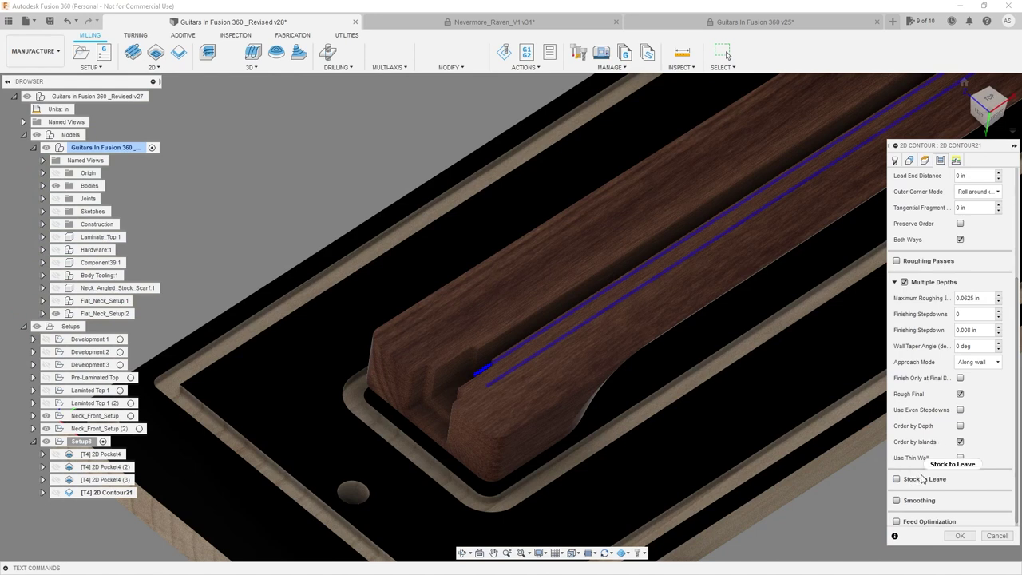
{"action": "scroll", "coordinate": [920, 477], "scroll_direction": "up", "scroll_amount": 2}
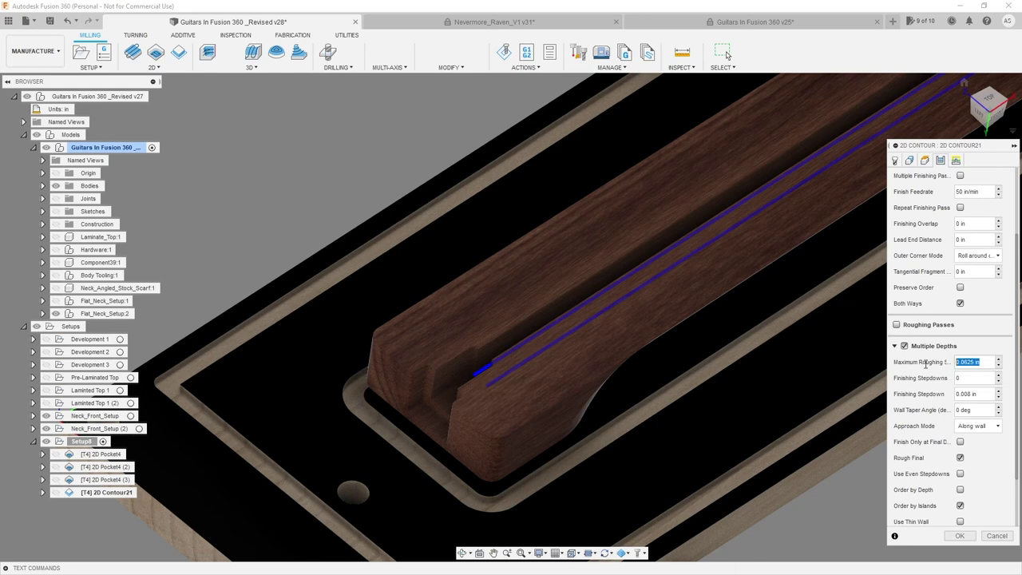
{"action": "left_click", "coordinate": [904, 346]}
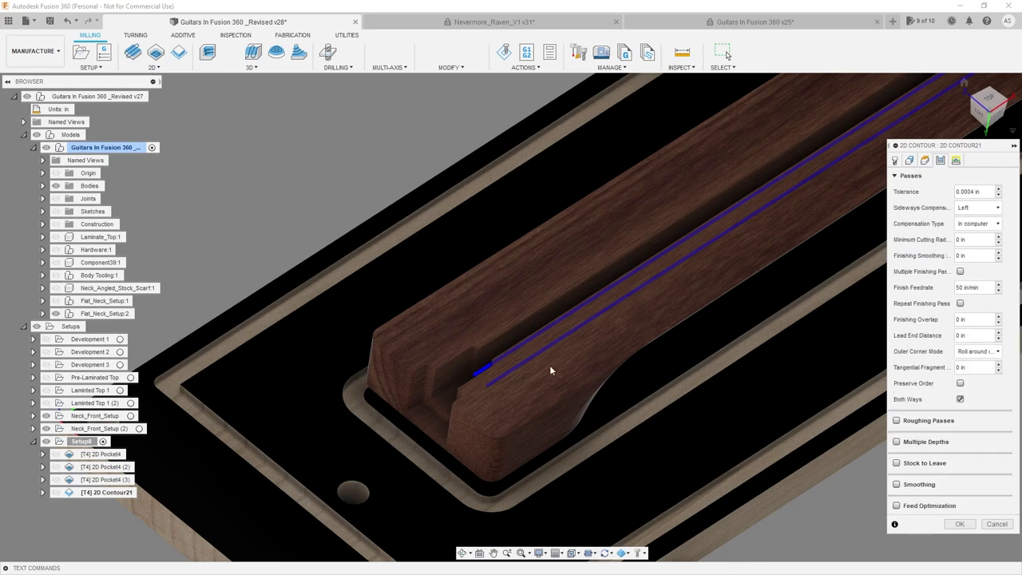
{"action": "scroll", "coordinate": [515, 372], "scroll_direction": "down", "scroll_amount": 3}
{"action": "scroll", "coordinate": [505, 343], "scroll_direction": "up", "scroll_amount": 5}
{"action": "middle_click_drag", "start_coordinate": [504, 343], "coordinate": [527, 335], "text": "shift"}
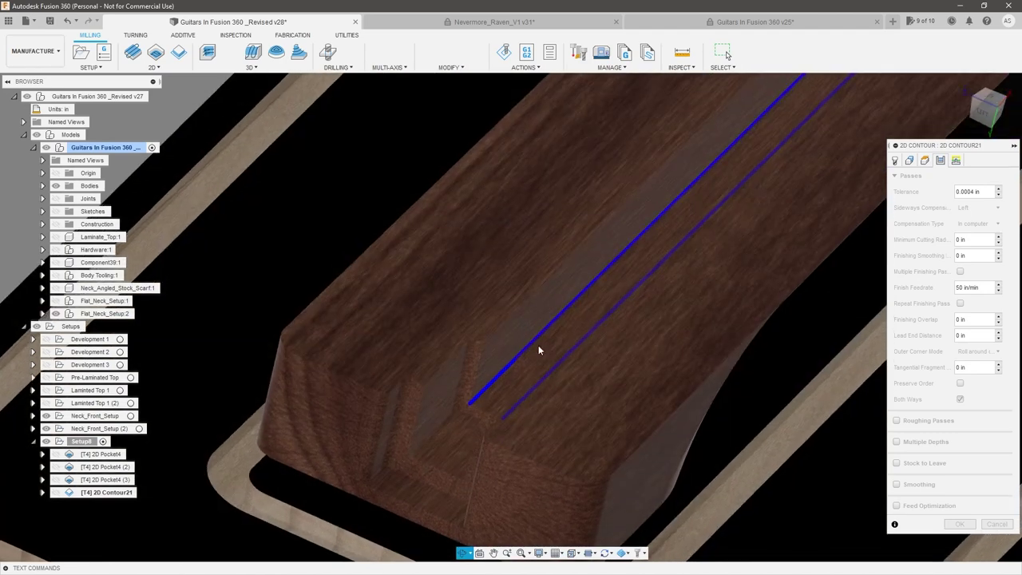
{"action": "left_click", "coordinate": [973, 527]}
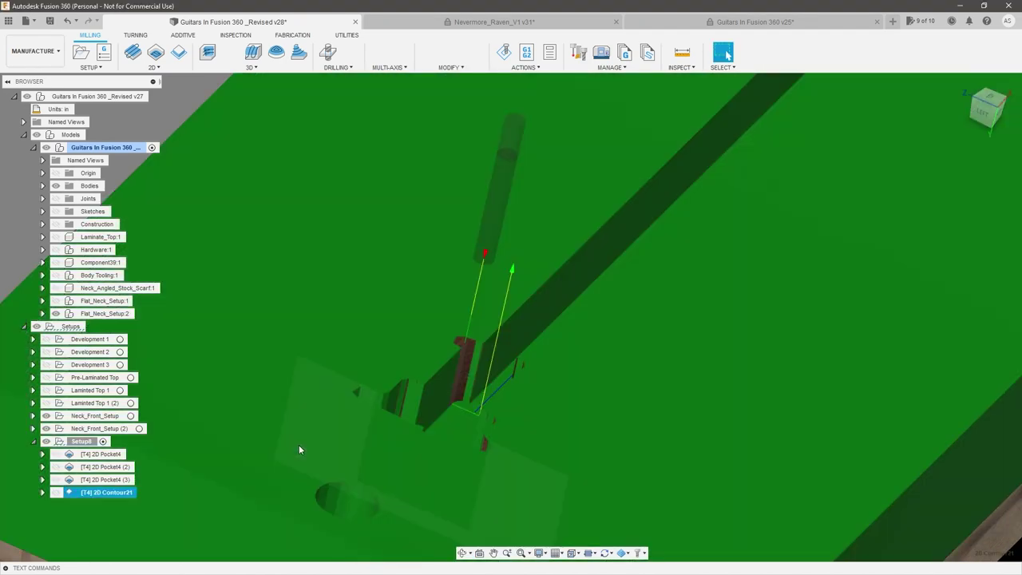
- Review the heights and passes settings of the truss rod channel's 2D Pocket operation
{"action": "right_click", "coordinate": [112, 458]}
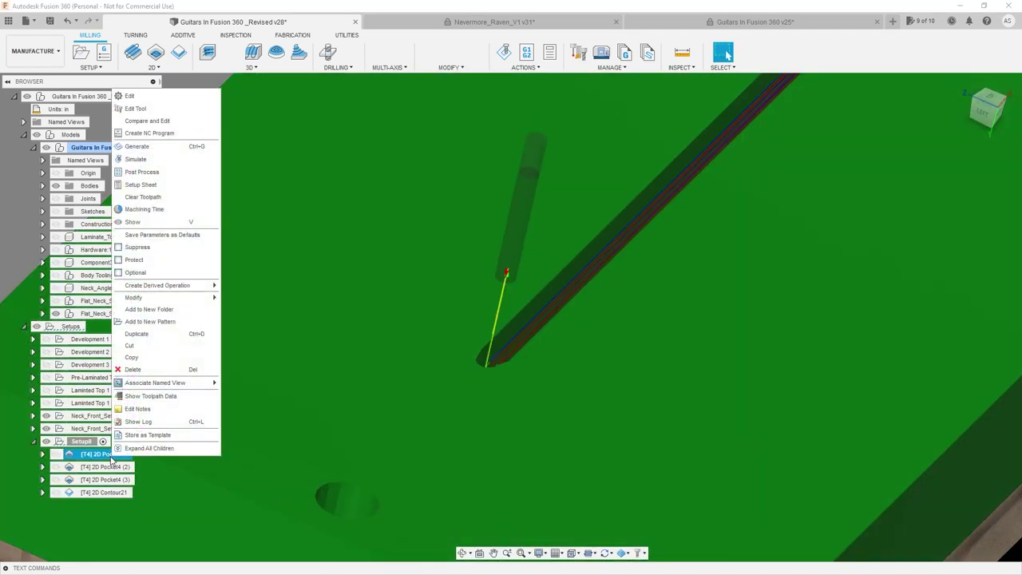
{"action": "left_click", "coordinate": [130, 96]}
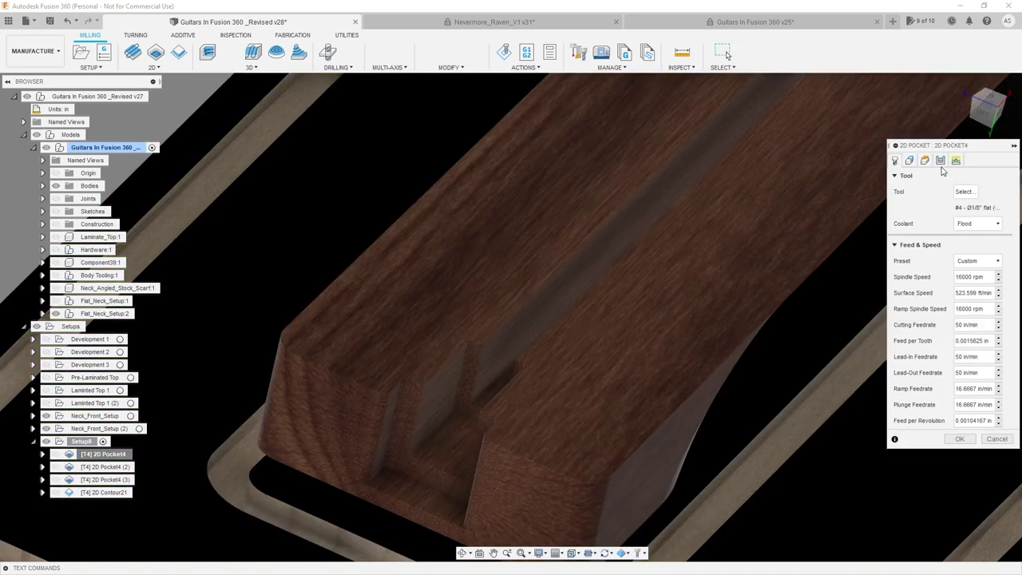
{"action": "left_click", "coordinate": [940, 161]}
{"action": "left_click", "coordinate": [927, 162]}
{"action": "left_click", "coordinate": [941, 161]}
{"action": "left_click", "coordinate": [961, 536]}
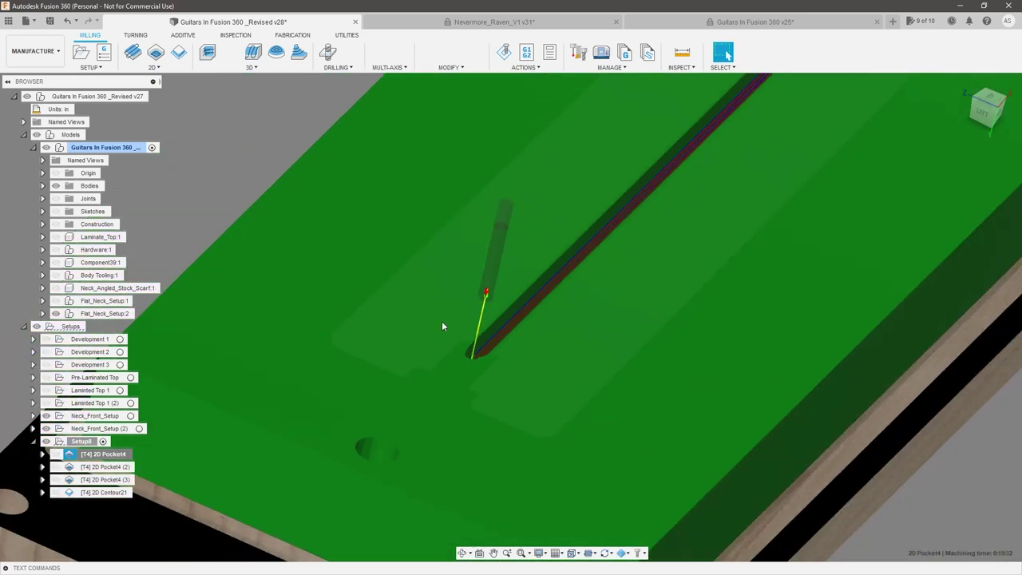
- Simulate all toolpaths of the active neck setup and start the playback with the stock shown
{"action": "right_click", "coordinate": [89, 444]}
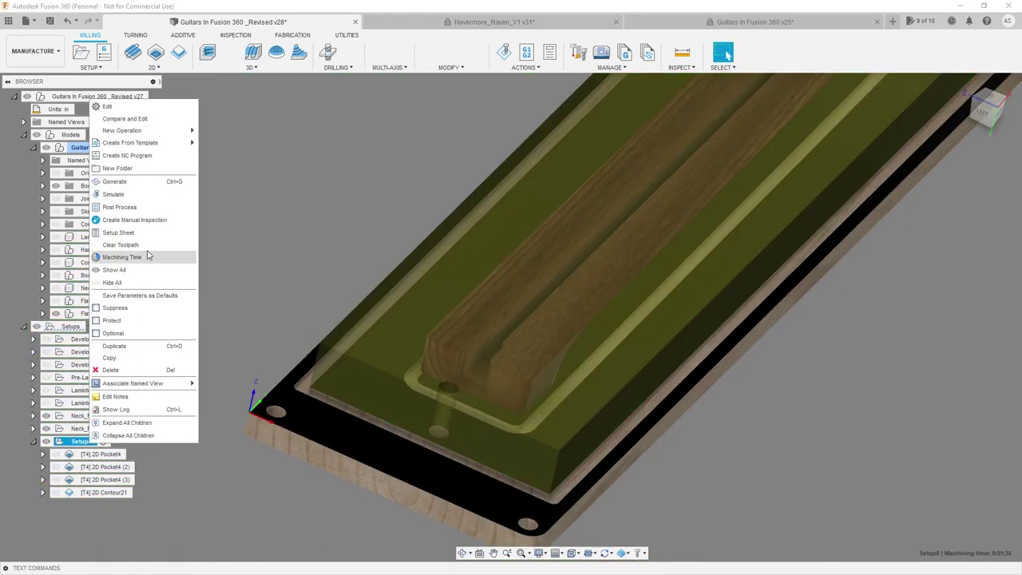
{"action": "left_click", "coordinate": [155, 197]}
{"action": "scroll", "coordinate": [494, 449], "scroll_direction": "down", "scroll_amount": 3}
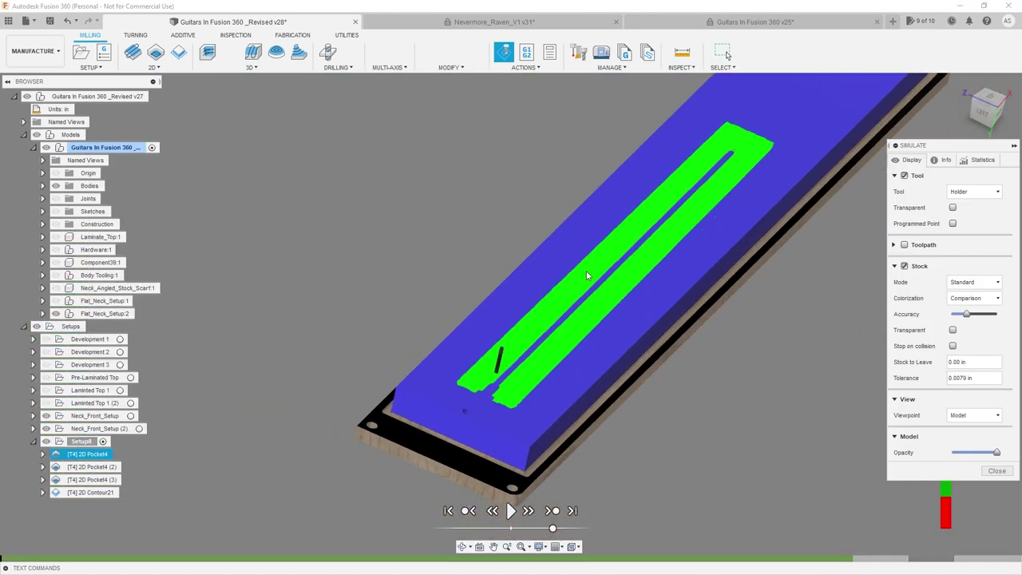
{"action": "scroll", "coordinate": [666, 183], "scroll_direction": "up", "scroll_amount": 3}
{"action": "middle_click_drag", "start_coordinate": [666, 183], "coordinate": [564, 331], "text": "shift"}
{"action": "scroll", "coordinate": [562, 336], "scroll_direction": "down", "scroll_amount": 3}
{"action": "scroll", "coordinate": [594, 323], "scroll_direction": "up", "scroll_amount": 2}
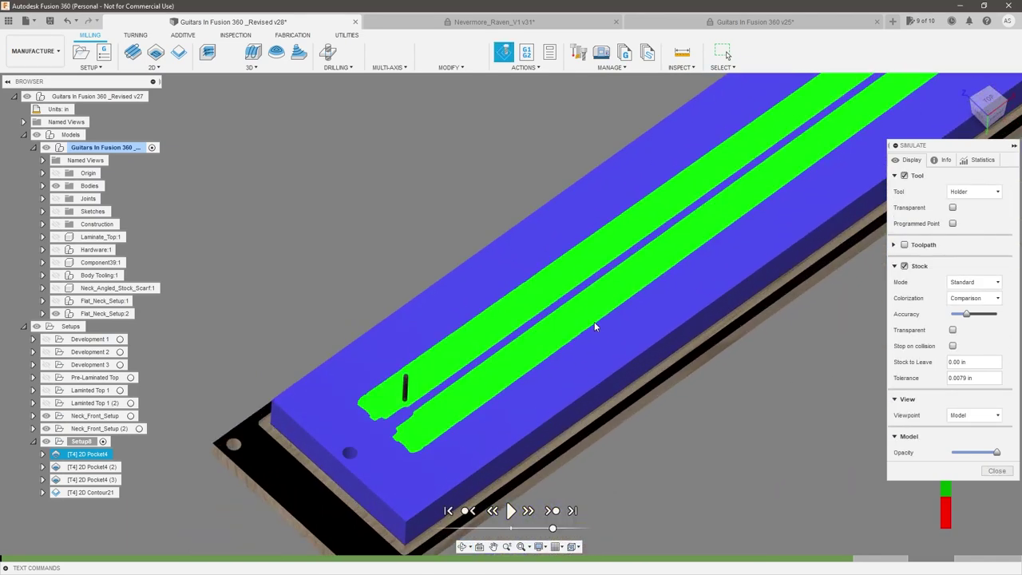
{"action": "left_click", "coordinate": [551, 530]}
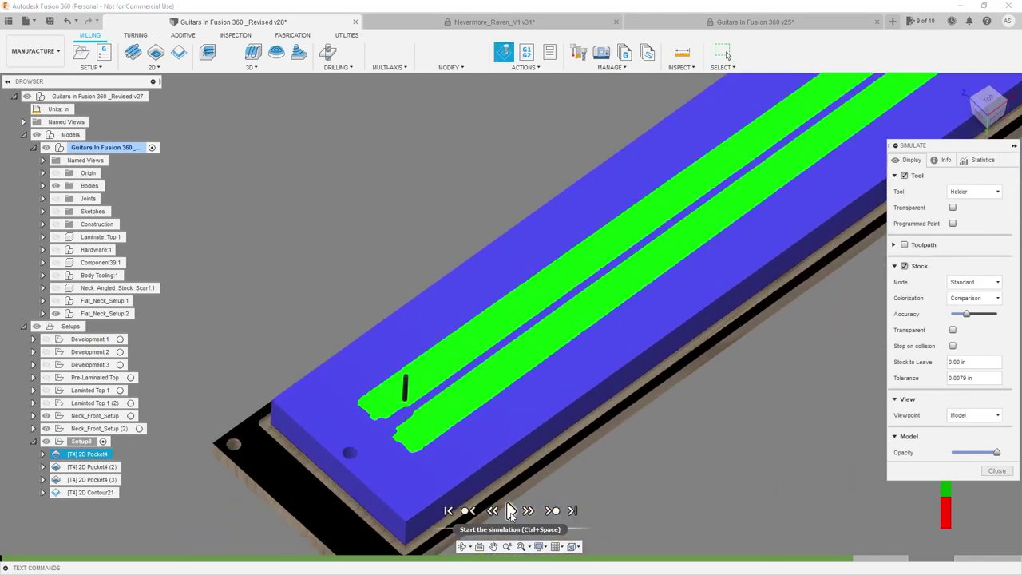
{"action": "left_click", "coordinate": [509, 511]}
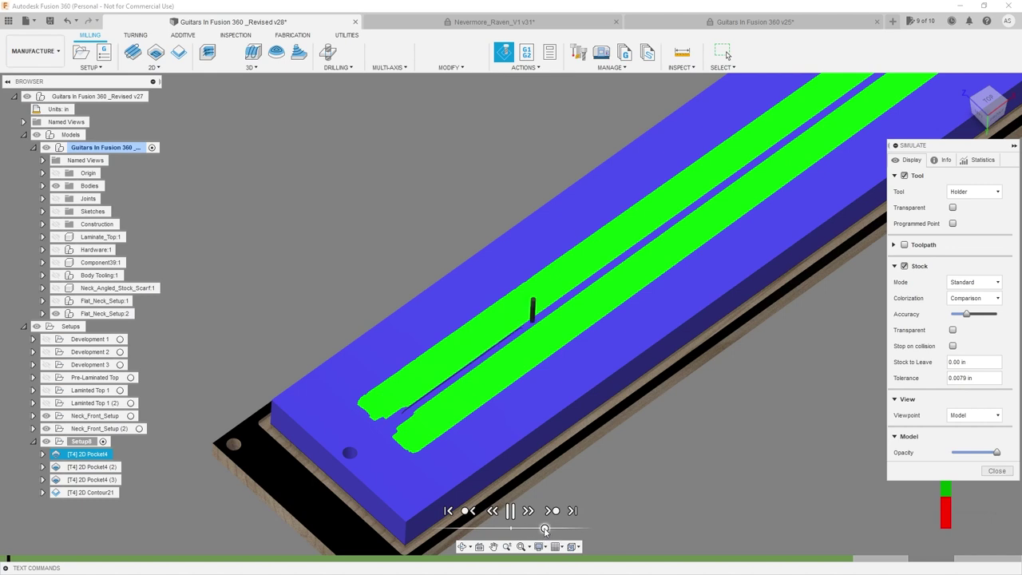
- Examine the simulated pocket cut along the truss rod channel up to the heel end
{"action": "scroll", "coordinate": [551, 454], "scroll_direction": "down", "scroll_amount": 1}
{"action": "scroll", "coordinate": [674, 232], "scroll_direction": "up", "scroll_amount": 1}
{"action": "middle_click_drag", "start_coordinate": [673, 231], "coordinate": [840, 123], "text": "shift"}
{"action": "scroll", "coordinate": [840, 122], "scroll_direction": "down", "scroll_amount": 1}
{"action": "scroll", "coordinate": [843, 121], "scroll_direction": "up", "scroll_amount": 1}
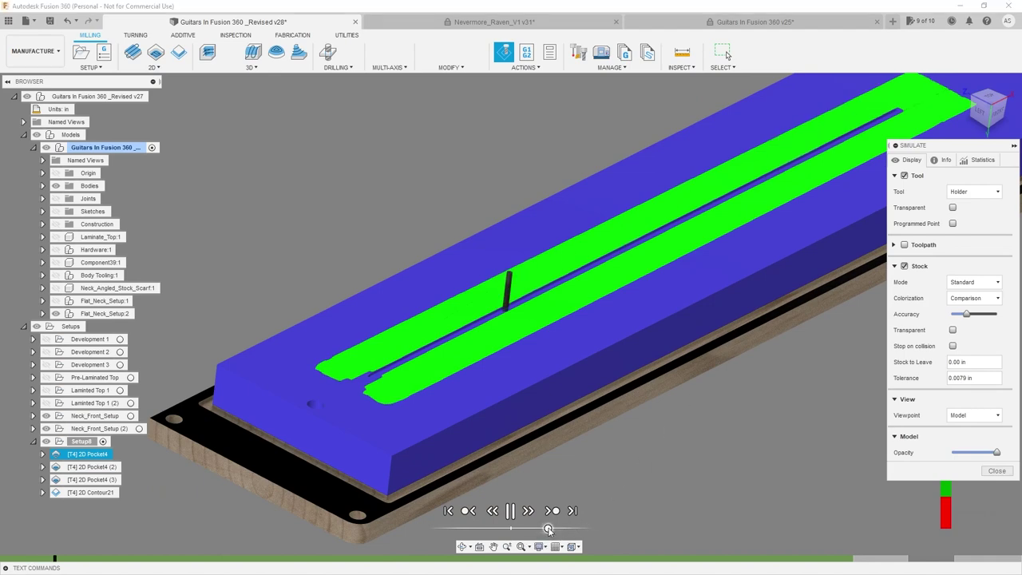
{"action": "scroll", "coordinate": [403, 414], "scroll_direction": "up", "scroll_amount": 5}
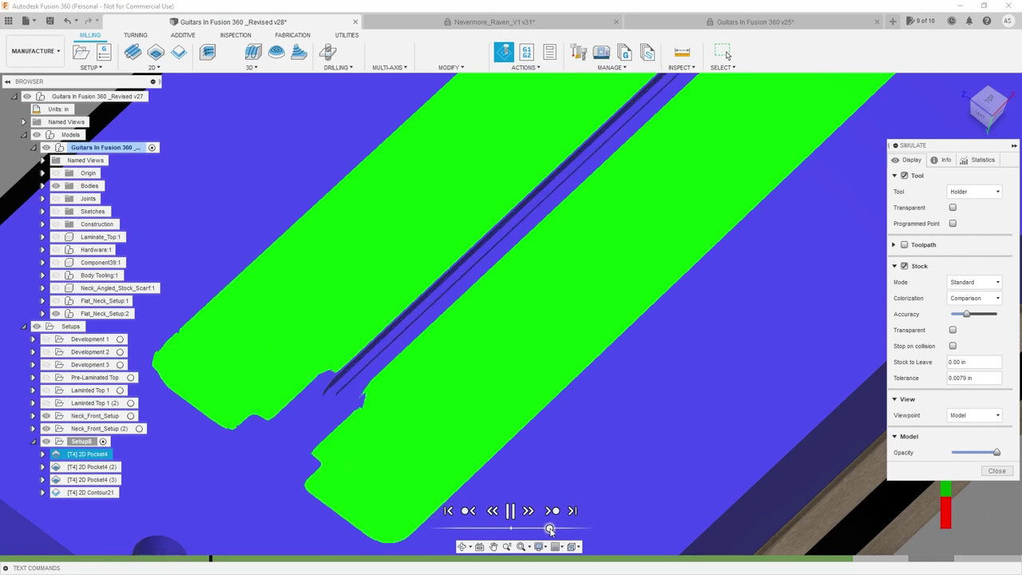
- Slow the simulation to inspect the cuts in both heel pockets and the channel contour, and exit the simulation
{"action": "left_click_drag", "start_coordinate": [551, 530], "coordinate": [545, 528]}
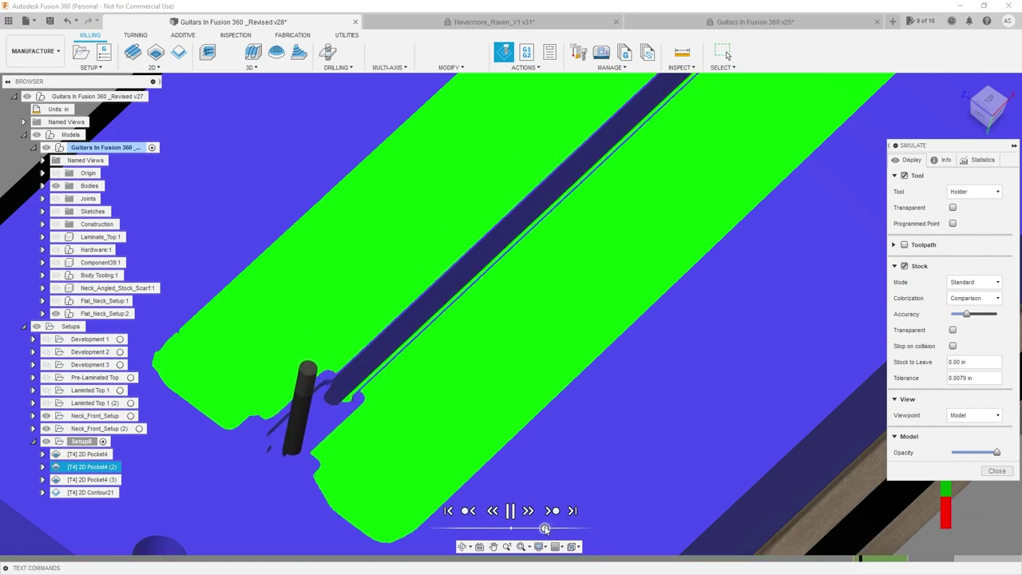
{"action": "scroll", "coordinate": [513, 363], "scroll_direction": "down", "scroll_amount": 2}
{"action": "scroll", "coordinate": [315, 431], "scroll_direction": "up", "scroll_amount": 3}
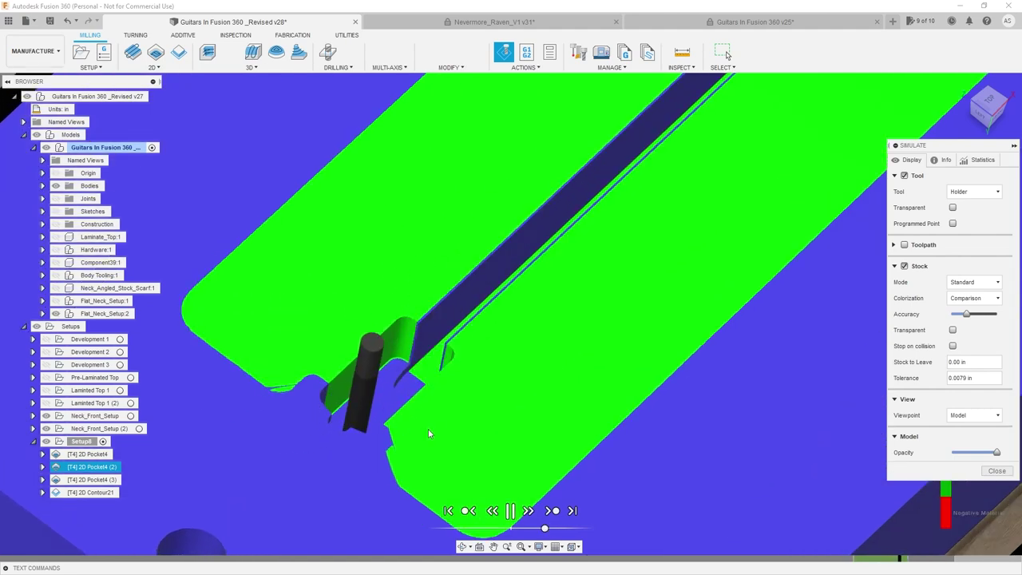
{"action": "middle_click_drag", "start_coordinate": [434, 426], "coordinate": [394, 361], "text": "shift"}
{"action": "scroll", "coordinate": [373, 372], "scroll_direction": "up", "scroll_amount": 1}
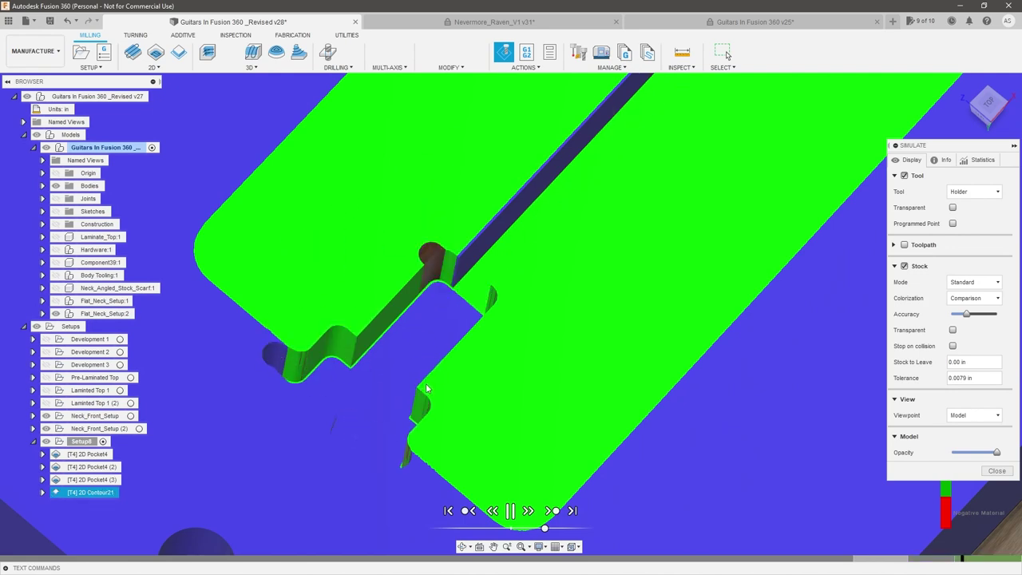
{"action": "scroll", "coordinate": [347, 375], "scroll_direction": "up", "scroll_amount": 4}
{"action": "middle_click_drag", "start_coordinate": [346, 375], "coordinate": [362, 353], "text": "shift"}
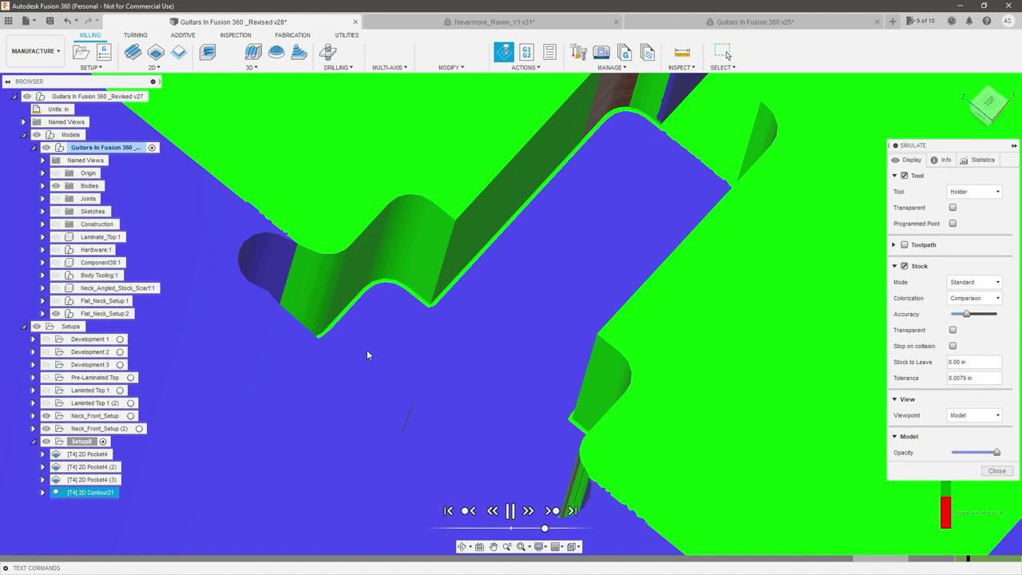
{"action": "scroll", "coordinate": [408, 344], "scroll_direction": "down", "scroll_amount": 3}
{"action": "middle_click_drag", "start_coordinate": [444, 343], "coordinate": [447, 330], "text": "shift"}
{"action": "scroll", "coordinate": [546, 323], "scroll_direction": "down", "scroll_amount": 4}
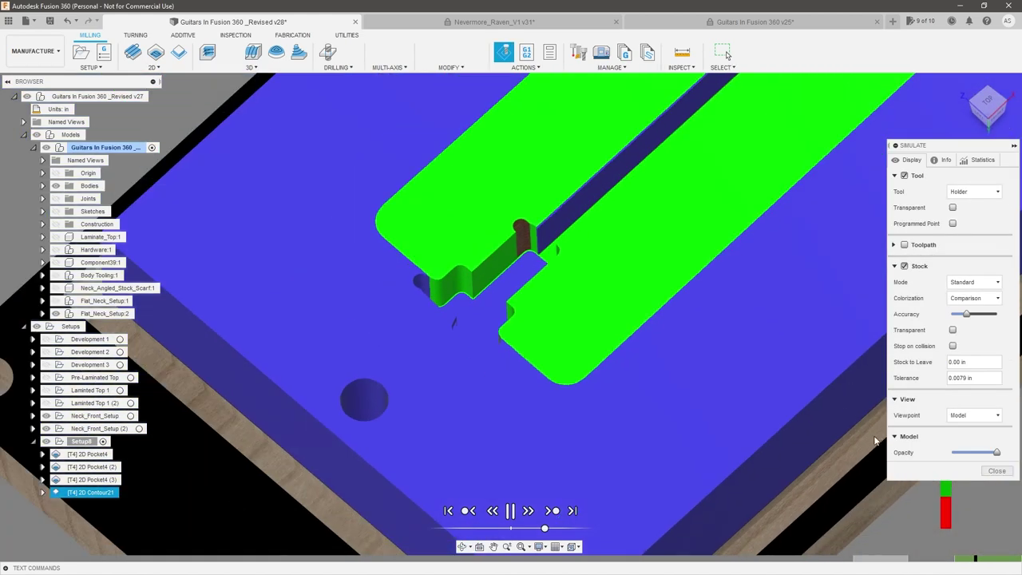
{"action": "left_click", "coordinate": [1000, 474]}
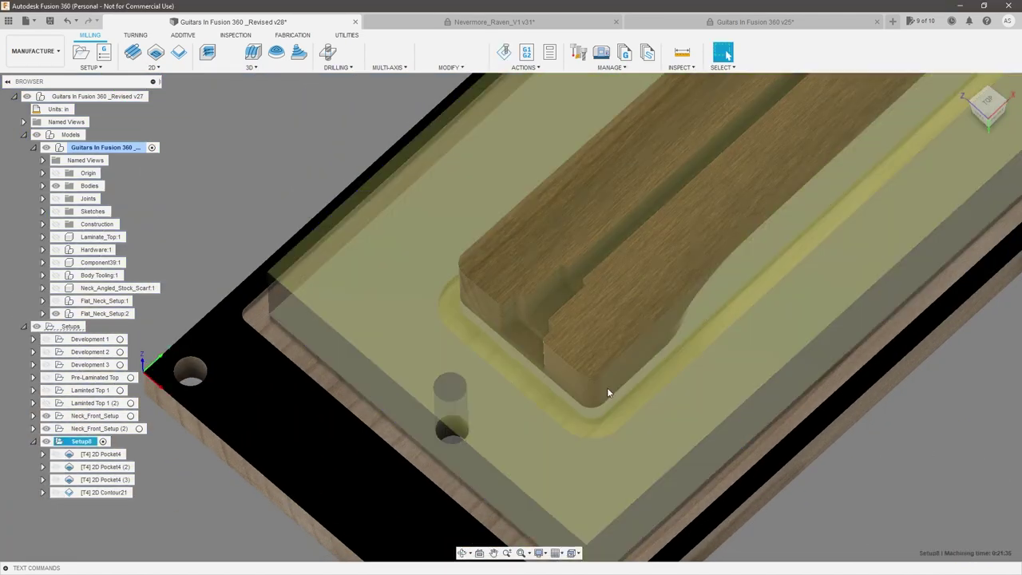
- Review the passes and Stock to Leave settings of the rectangular heel pocket's operation
{"action": "left_click", "coordinate": [113, 477]}
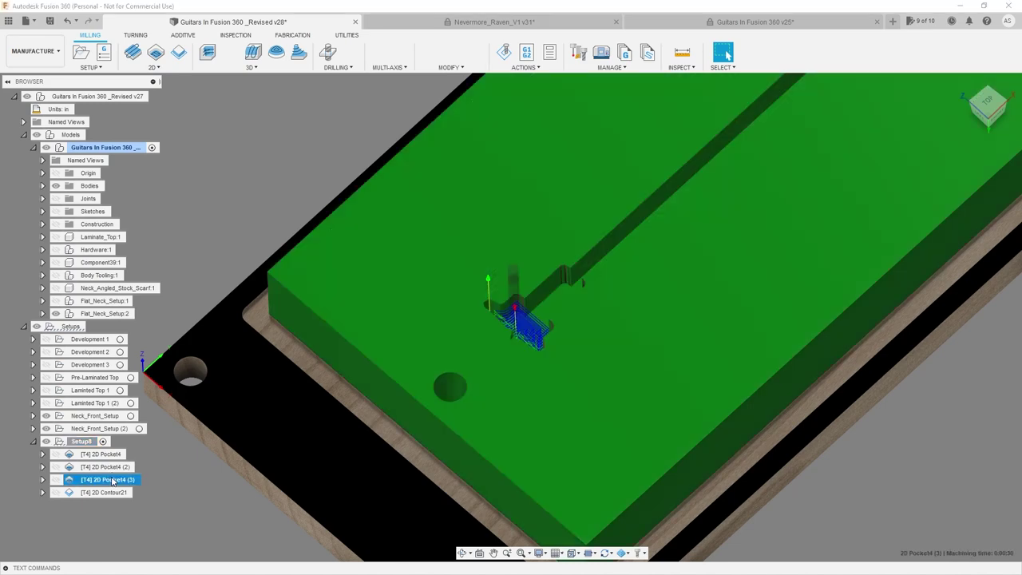
{"action": "left_click", "coordinate": [114, 468]}
{"action": "right_click", "coordinate": [115, 469]}
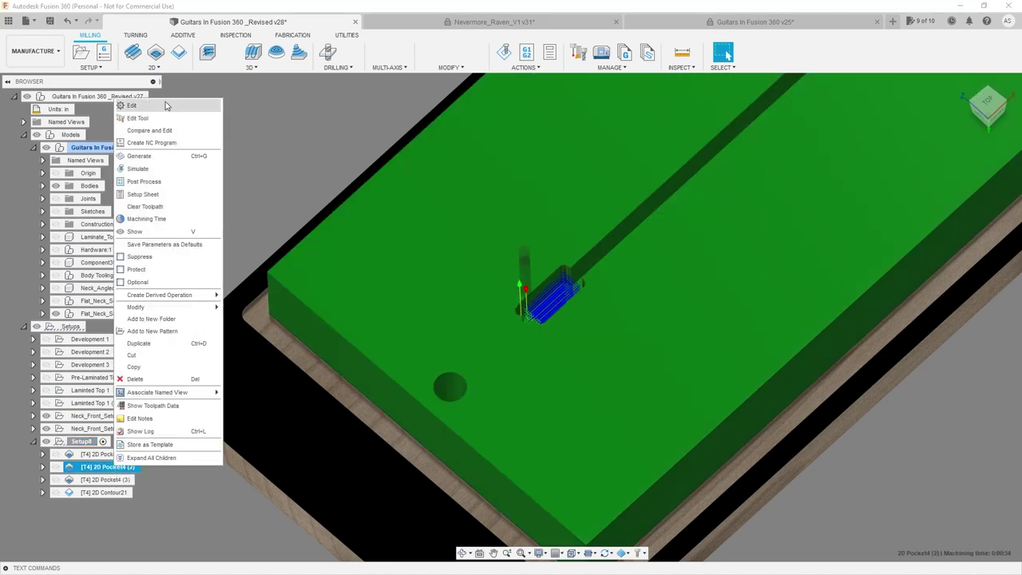
{"action": "left_click", "coordinate": [131, 106]}
{"action": "left_click", "coordinate": [940, 160]}
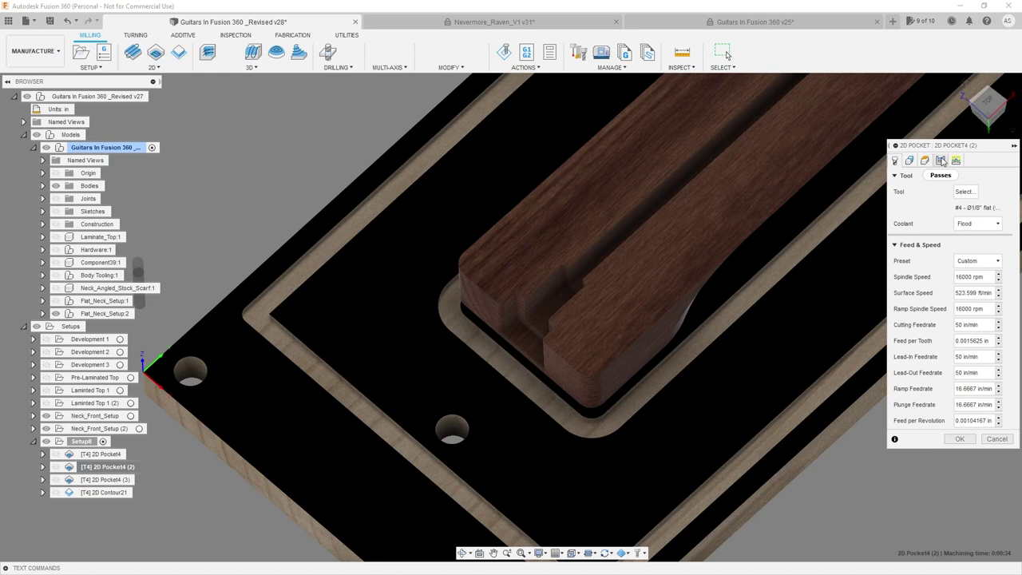
{"action": "scroll", "coordinate": [926, 455], "scroll_direction": "down", "scroll_amount": 1}
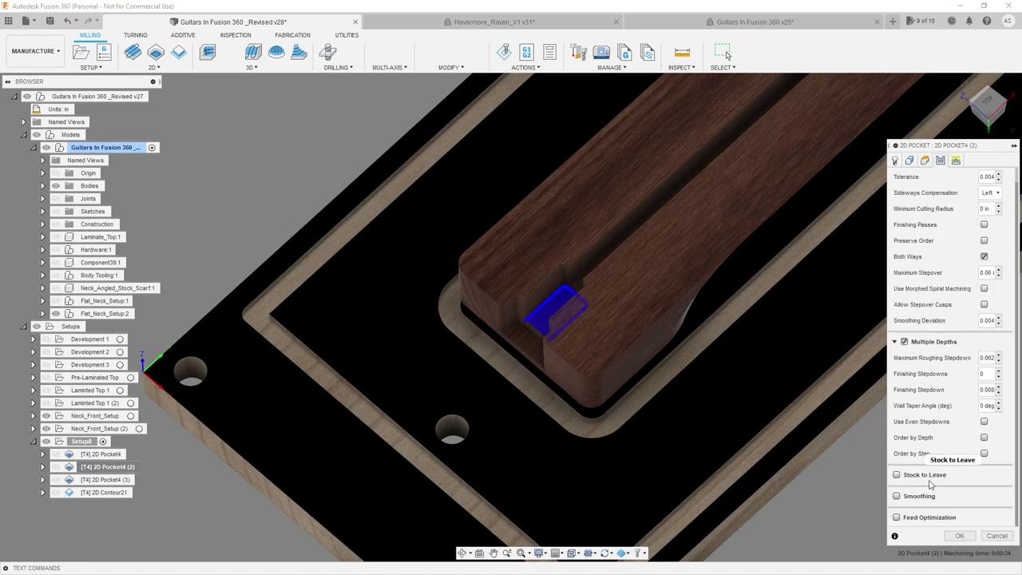
{"action": "scroll", "coordinate": [910, 481], "scroll_direction": "up", "scroll_amount": 1}
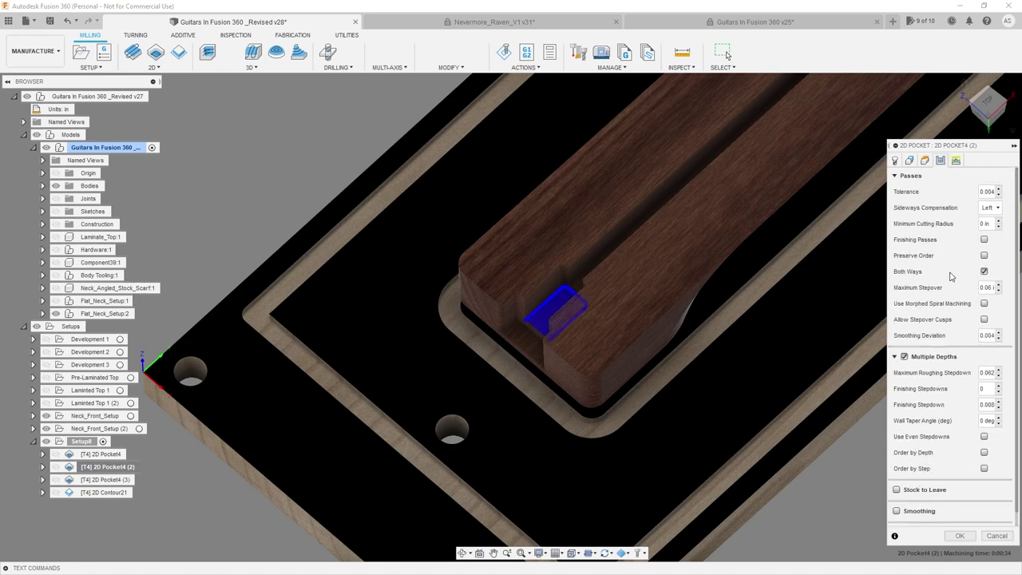
{"action": "left_click", "coordinate": [960, 537]}
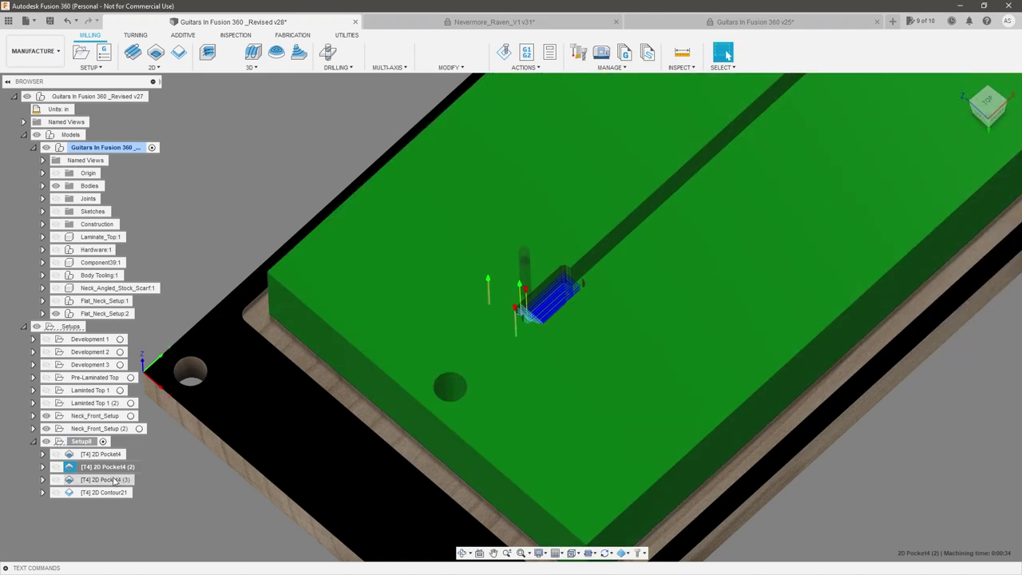
- Replace the Bottom Height reference of 2D Pocket4 (3) with the floor face of the pocket at the neck's heel end
{"action": "right_click", "coordinate": [114, 480]}
{"action": "left_click", "coordinate": [154, 118]}
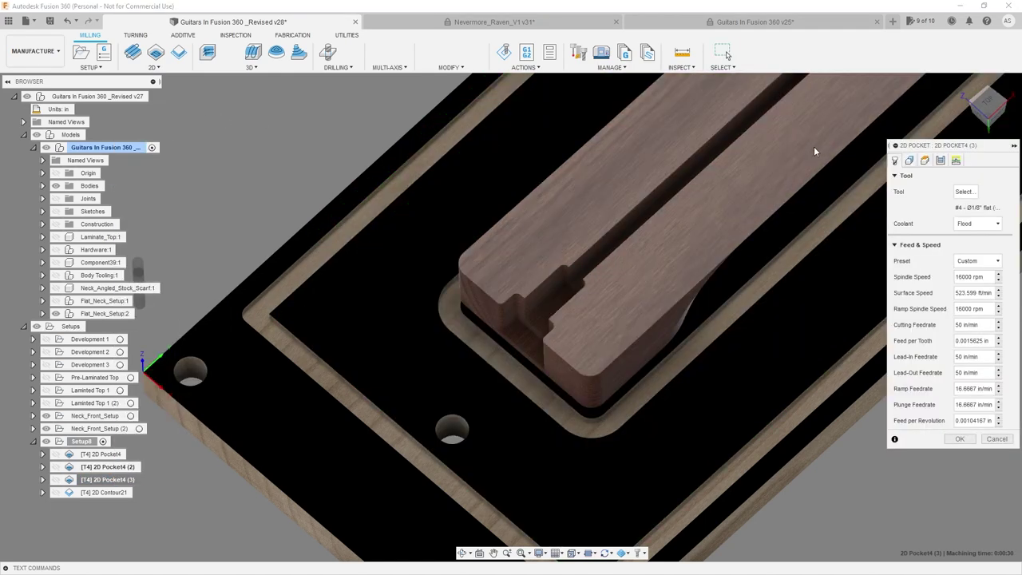
{"action": "left_click", "coordinate": [924, 159]}
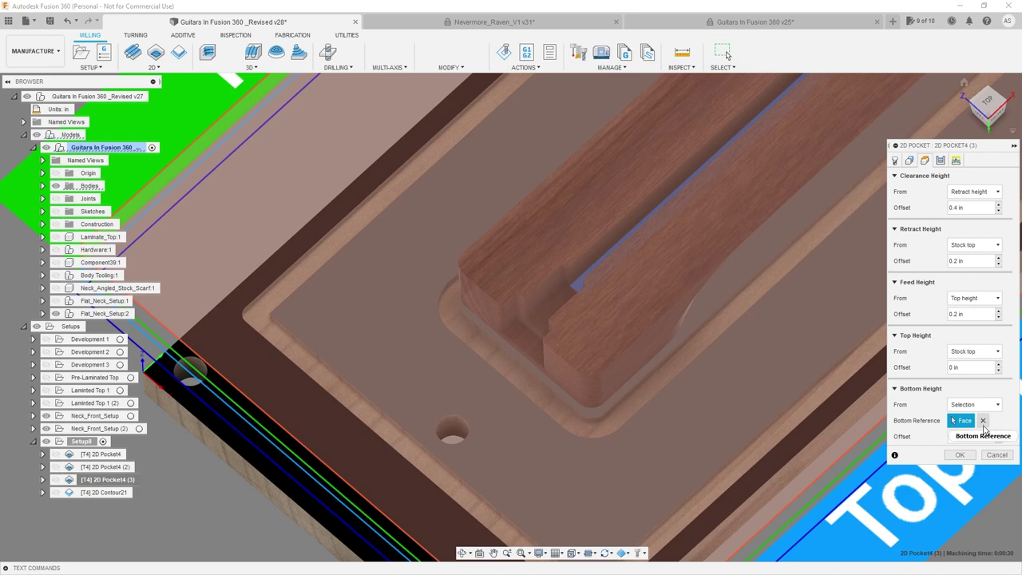
{"action": "left_click", "coordinate": [983, 422]}
{"action": "scroll", "coordinate": [538, 357], "scroll_direction": "up", "scroll_amount": 1}
{"action": "left_click", "coordinate": [527, 335]}
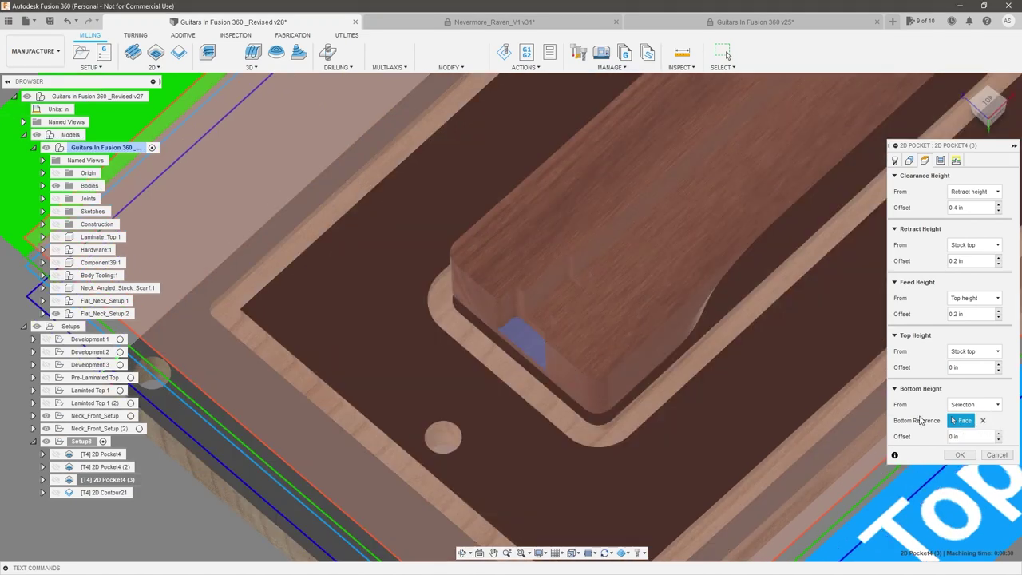
{"action": "left_click", "coordinate": [958, 455]}
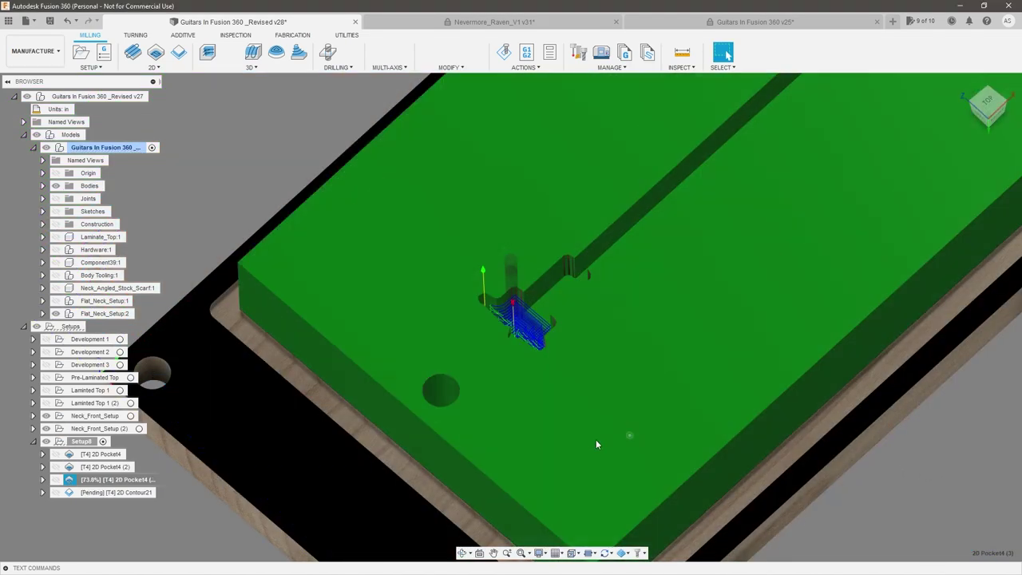
- Replace the Bottom Height reference of 2D Pocket4 (2) with the floor face of the rectangular heel pocket
{"action": "right_click", "coordinate": [112, 466]}
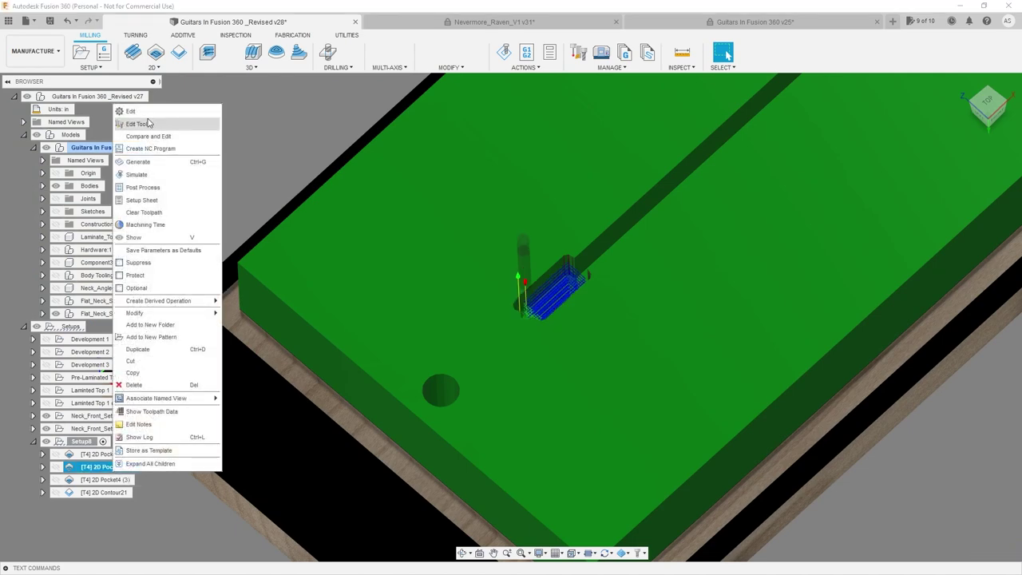
{"action": "left_click", "coordinate": [154, 115]}
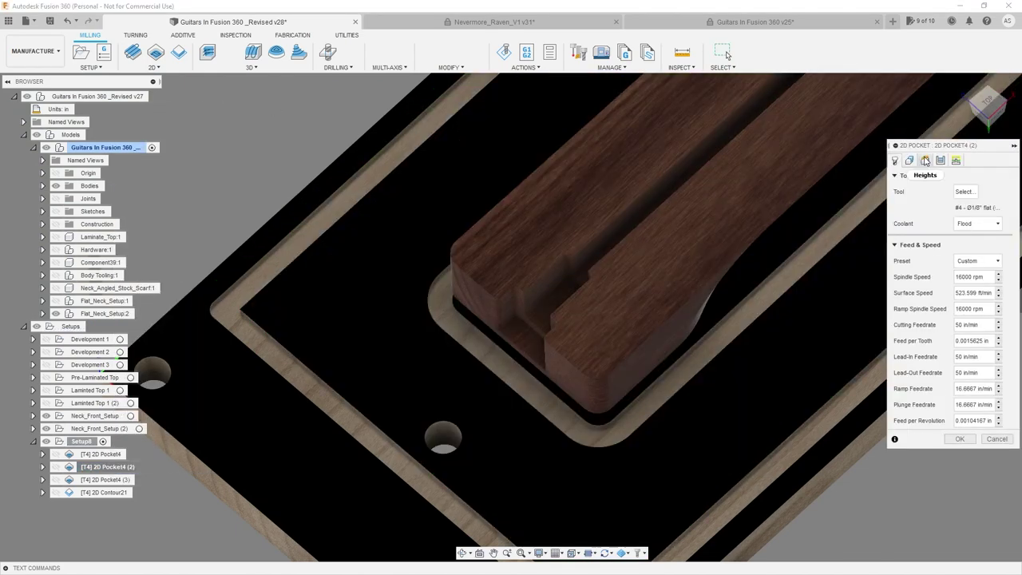
{"action": "left_click", "coordinate": [925, 161]}
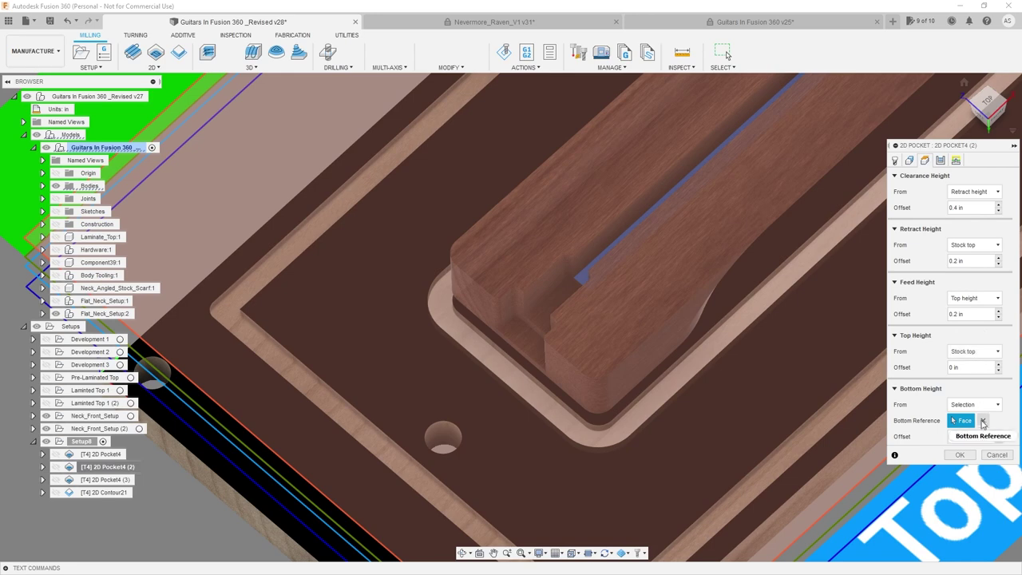
{"action": "left_click", "coordinate": [983, 423]}
{"action": "scroll", "coordinate": [623, 259], "scroll_direction": "up", "scroll_amount": 3}
{"action": "middle_click_drag", "start_coordinate": [623, 259], "coordinate": [698, 282], "text": "shift"}
{"action": "left_click", "coordinate": [643, 262]}
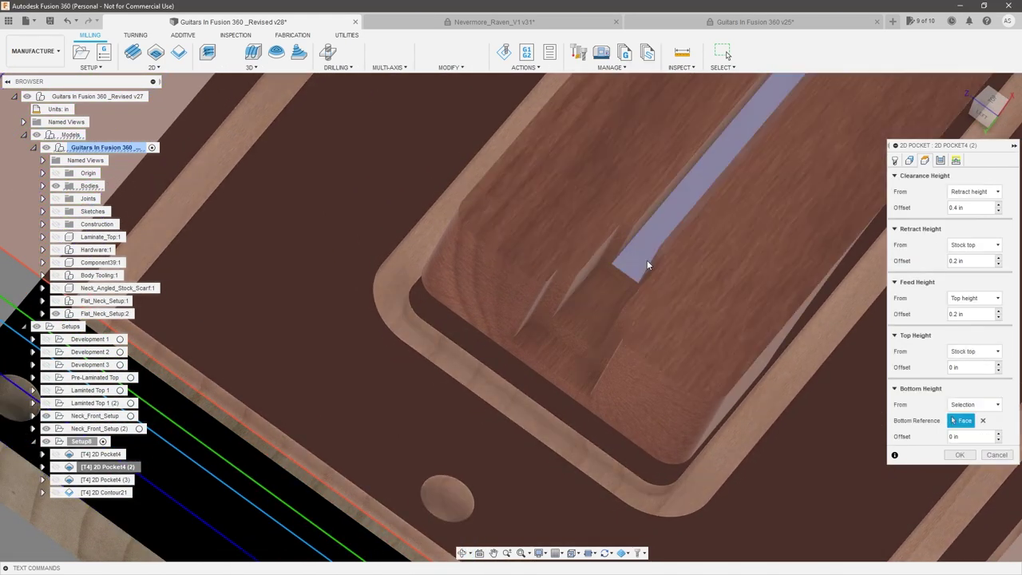
{"action": "left_click", "coordinate": [983, 421]}
{"action": "left_click", "coordinate": [597, 306]}
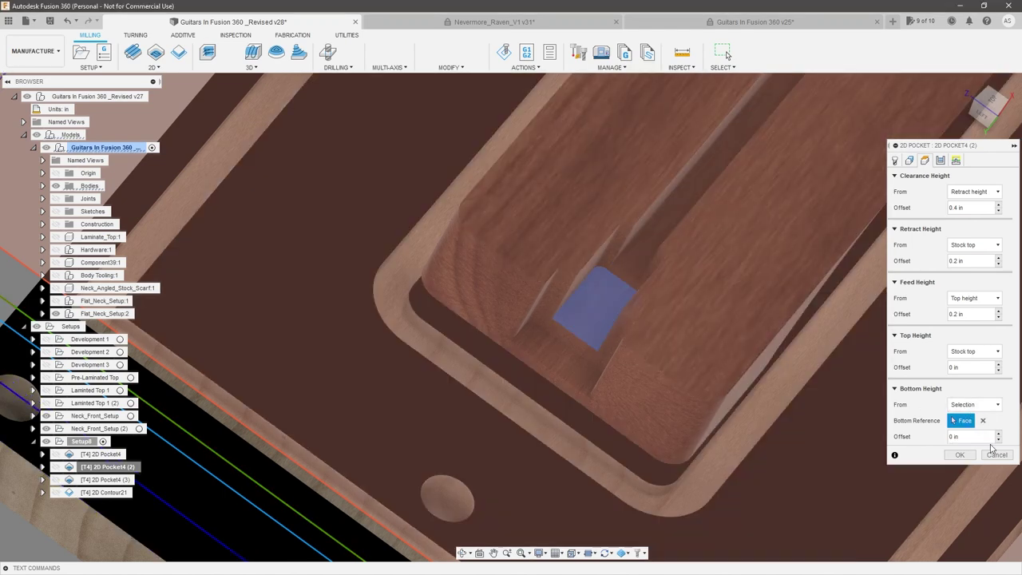
{"action": "left_click", "coordinate": [962, 455]}
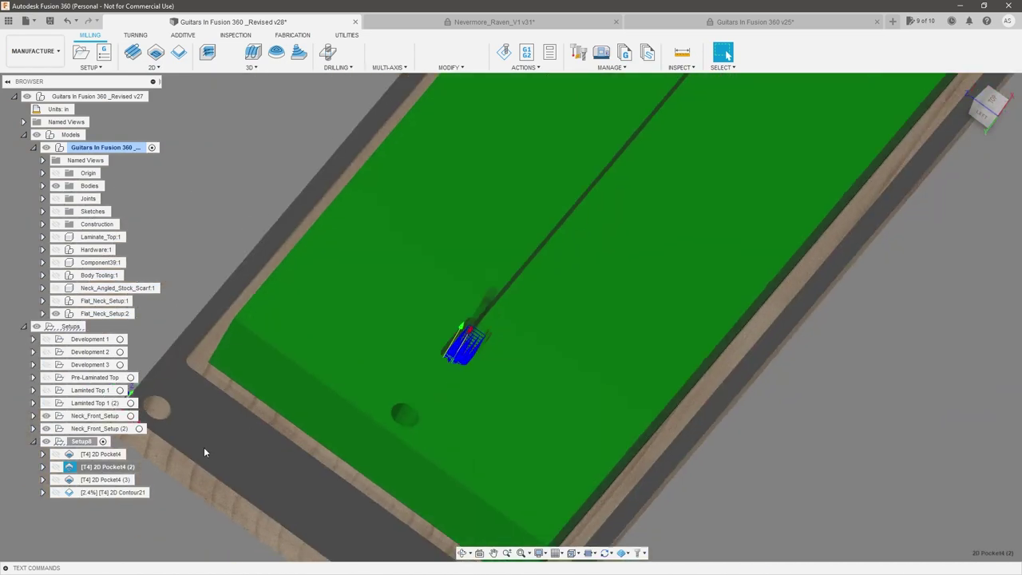
- Compare the regenerated toolpaths of the channel pocket and both heel pockets
{"action": "left_click", "coordinate": [107, 459]}
{"action": "scroll", "coordinate": [488, 308], "scroll_direction": "up", "scroll_amount": 3}
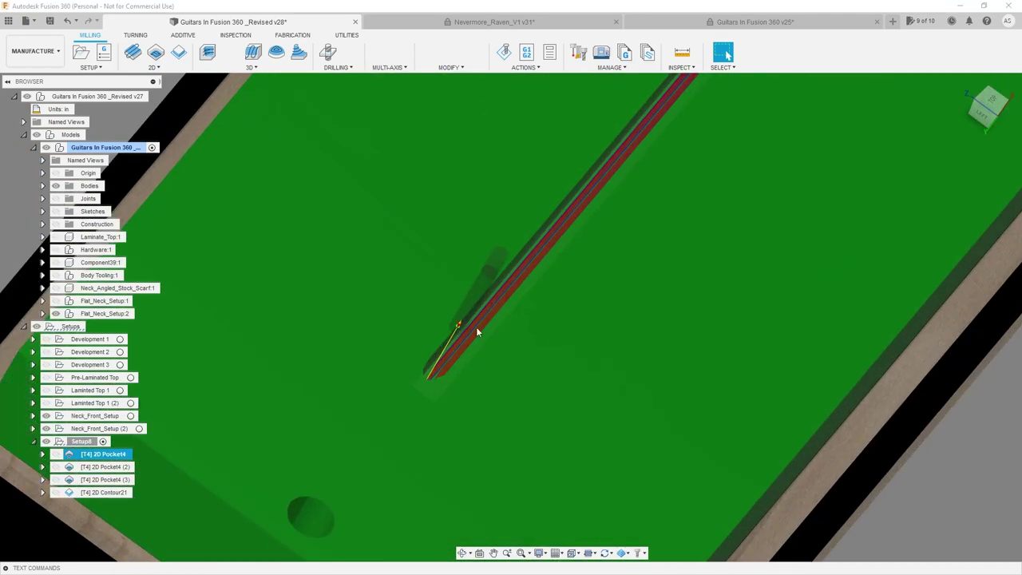
{"action": "left_click", "coordinate": [112, 467]}
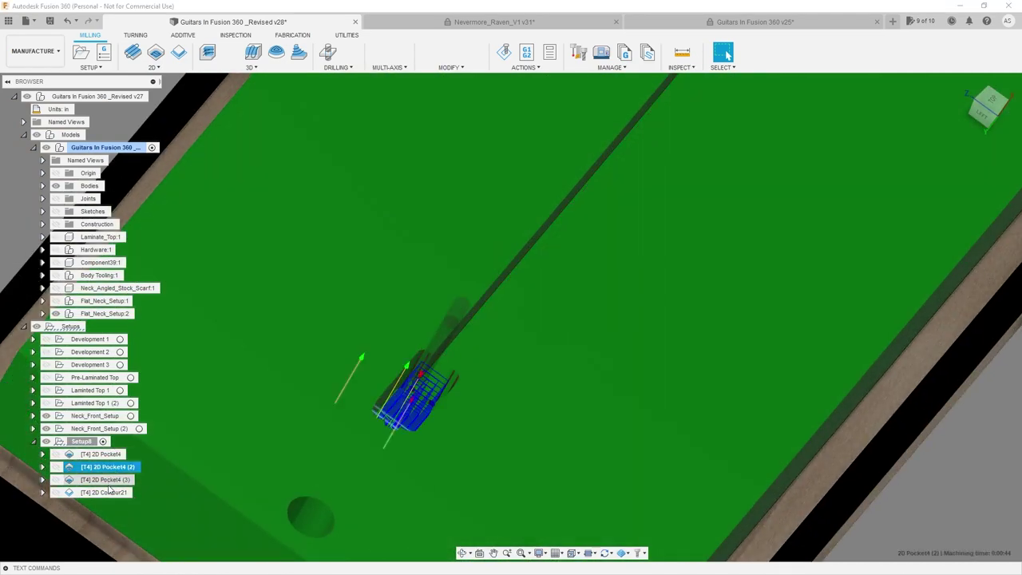
{"action": "left_click", "coordinate": [110, 480]}
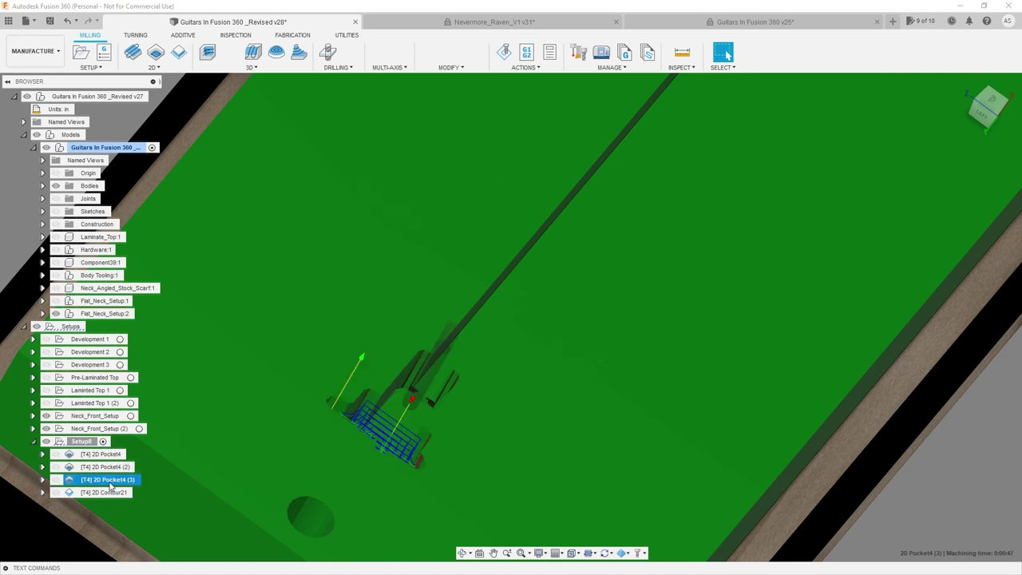
- Simulate all toolpaths of the active neck setup and inspect the cuts in the truss rod channel and both heel pockets
{"action": "right_click", "coordinate": [88, 444]}
{"action": "left_click", "coordinate": [163, 197]}
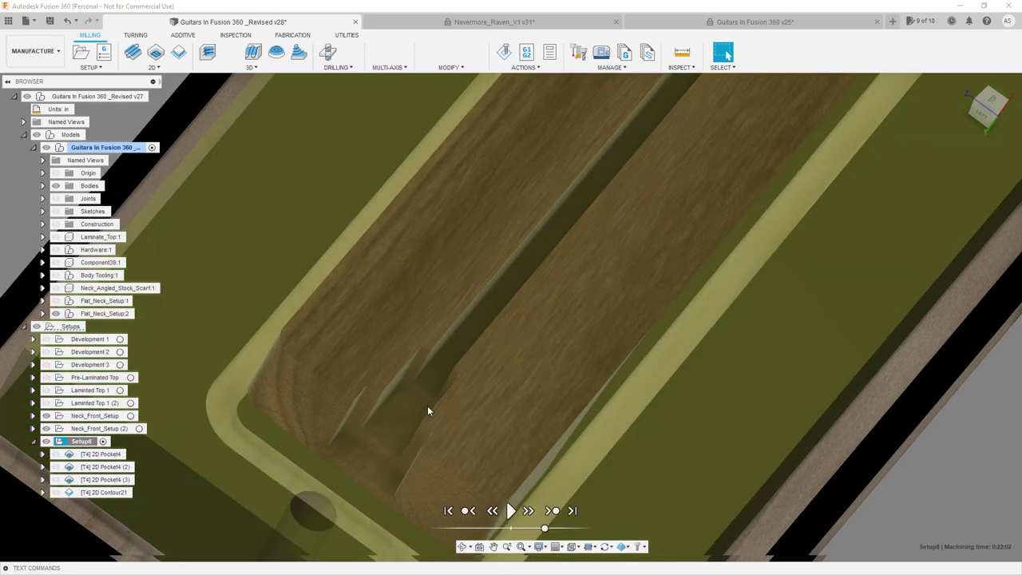
{"action": "scroll", "coordinate": [452, 493], "scroll_direction": "down", "scroll_amount": 5}
{"action": "left_click", "coordinate": [509, 509]}
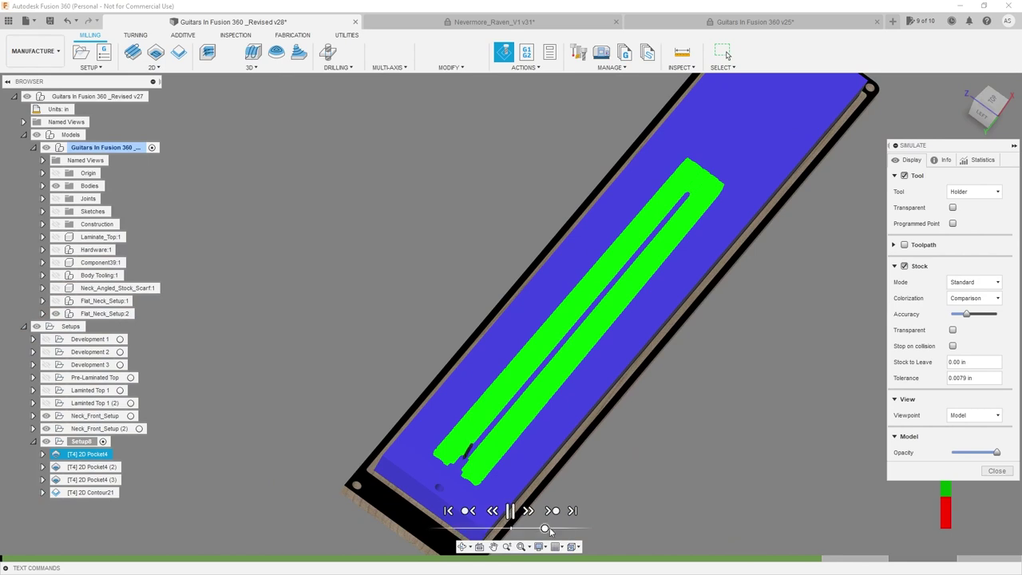
{"action": "scroll", "coordinate": [475, 443], "scroll_direction": "up", "scroll_amount": 5}
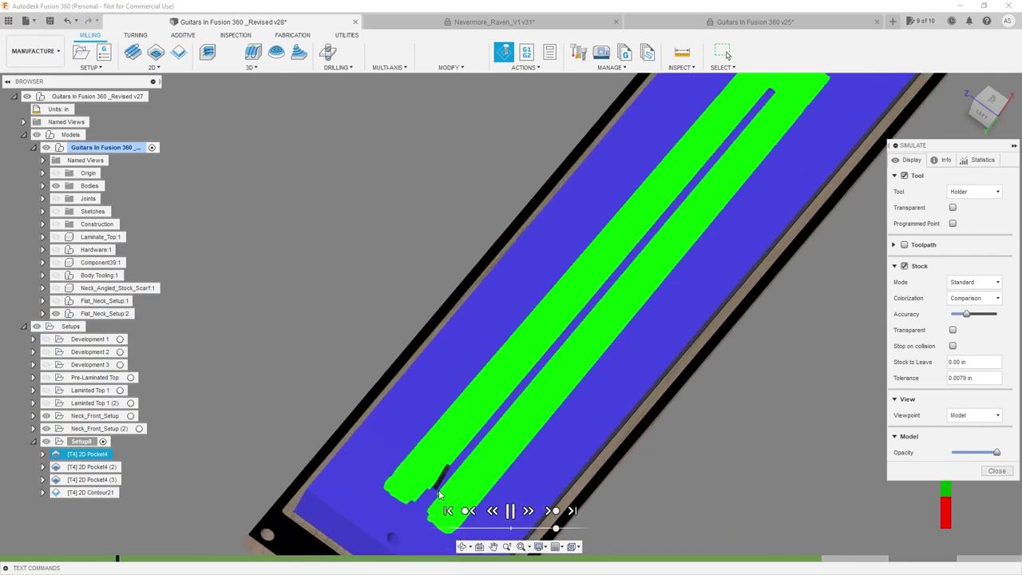
{"action": "scroll", "coordinate": [475, 444], "scroll_direction": "up", "scroll_amount": 2}
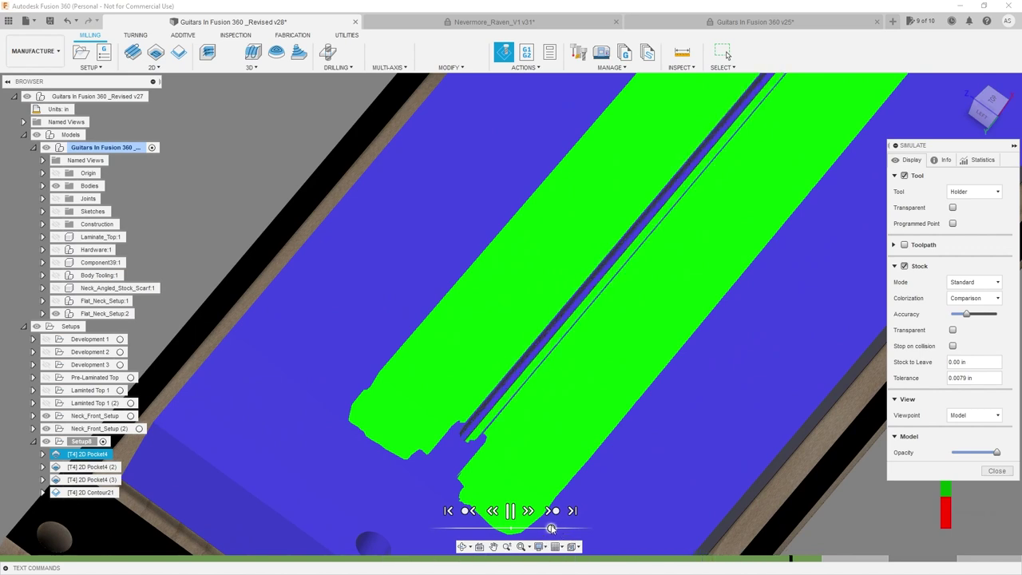
{"action": "middle_click_drag", "start_coordinate": [441, 441], "coordinate": [432, 470], "text": "shift"}
{"action": "scroll", "coordinate": [449, 468], "scroll_direction": "up", "scroll_amount": 3}
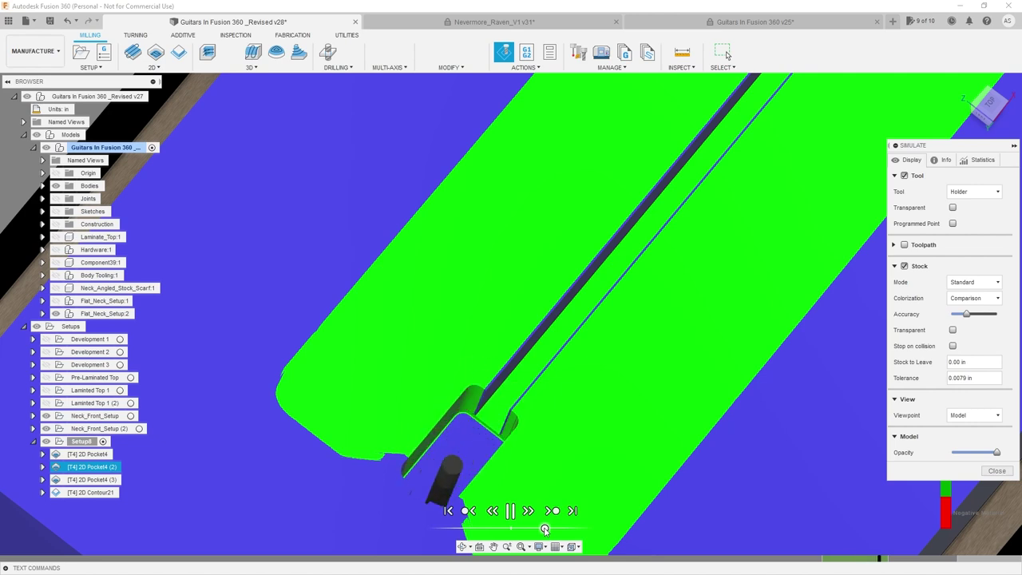
{"action": "mouse_move", "coordinate": [545, 530]}
{"action": "left_mouse_down"}
{"action": "mouse_move", "coordinate": [530, 530]}
{"action": "mouse_move", "coordinate": [545, 531]}
{"action": "left_mouse_up"}
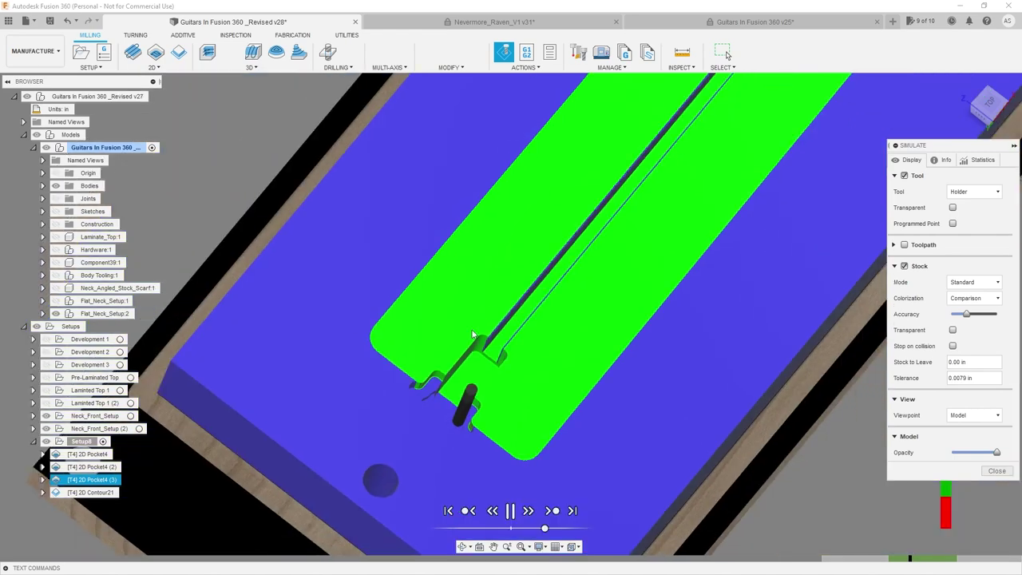
{"action": "scroll", "coordinate": [472, 334], "scroll_direction": "up", "scroll_amount": 3}
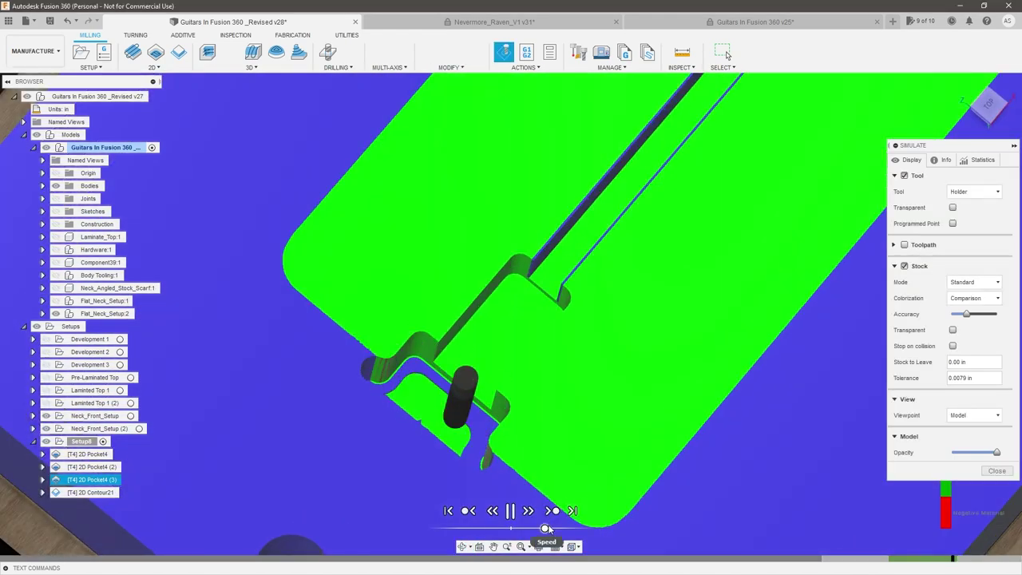
- Pause the simulation at the channel contour and rewind to inspect where the tool enters beside the heel pocket
{"action": "left_click", "coordinate": [512, 513]}
{"action": "scroll", "coordinate": [608, 372], "scroll_direction": "down", "scroll_amount": 5}
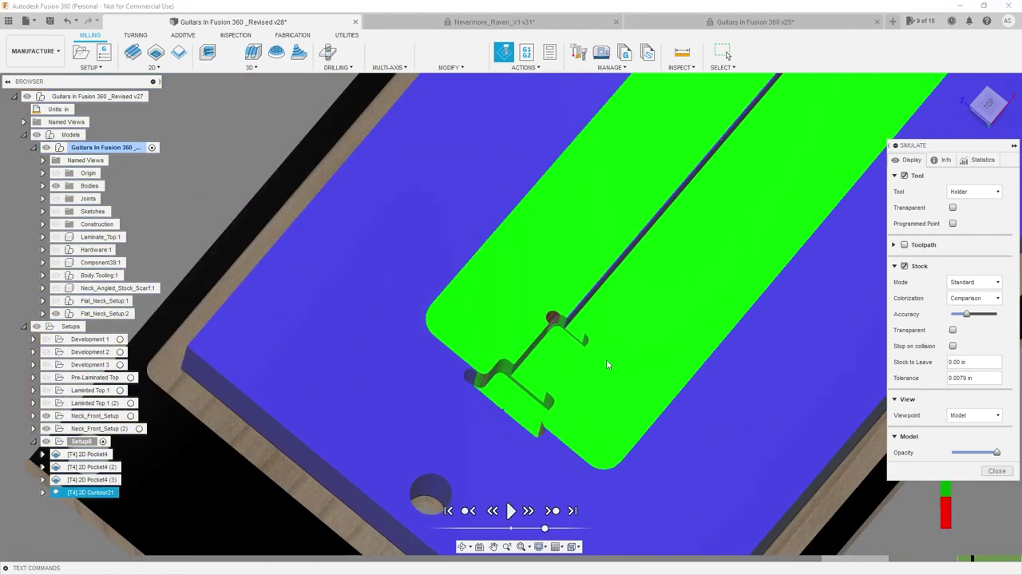
{"action": "scroll", "coordinate": [605, 383], "scroll_direction": "up", "scroll_amount": 3}
{"action": "middle_click_drag", "start_coordinate": [633, 356], "coordinate": [648, 337], "text": "shift"}
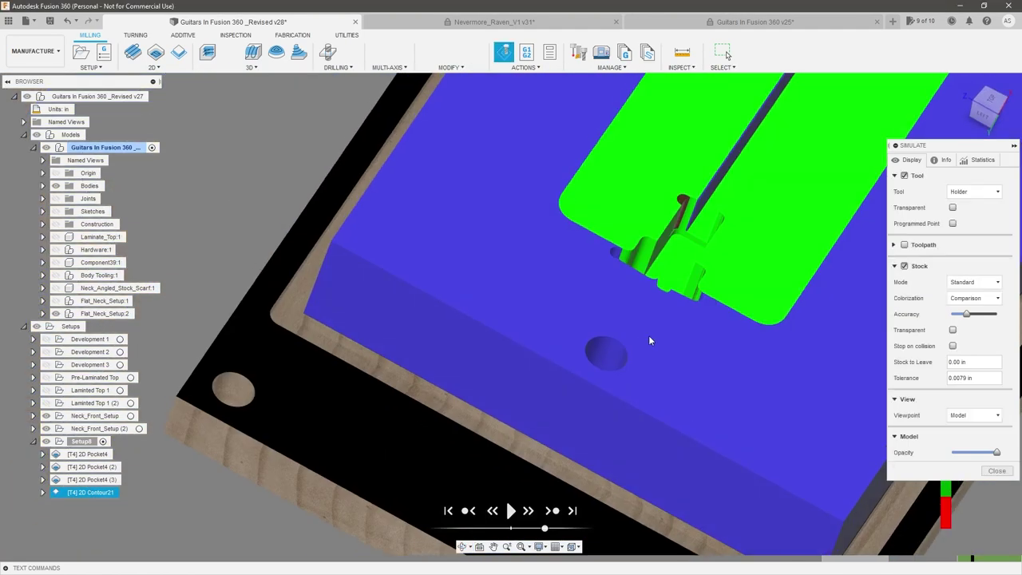
{"action": "left_click", "coordinate": [960, 559]}
{"action": "scroll", "coordinate": [711, 479], "scroll_direction": "down", "scroll_amount": 4}
{"action": "scroll", "coordinate": [794, 317], "scroll_direction": "up", "scroll_amount": 9}
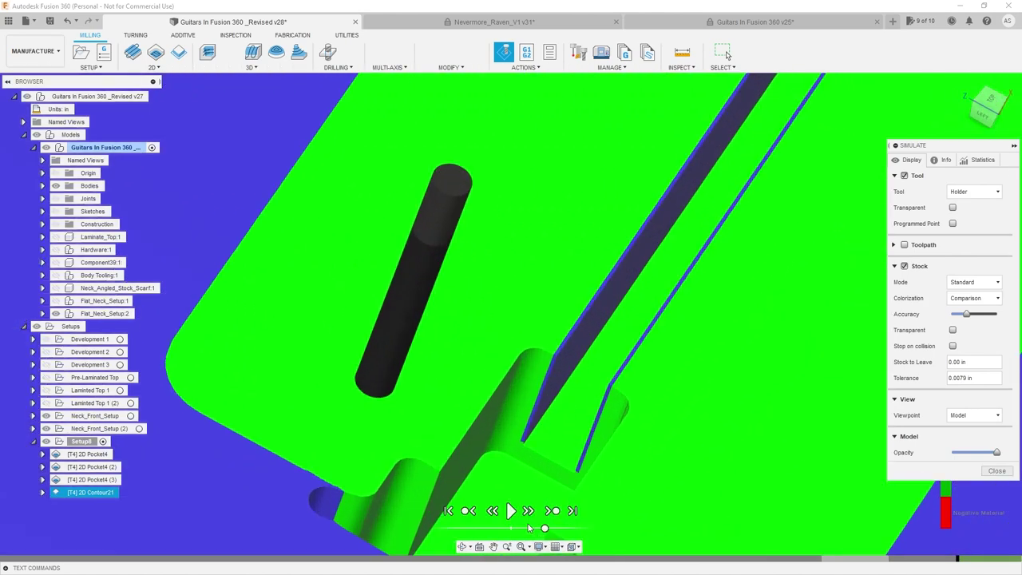
- Resume the simulation at a slower speed, follow the contour cut along the truss rod channel, and exit the simulation
{"action": "left_click", "coordinate": [511, 511]}
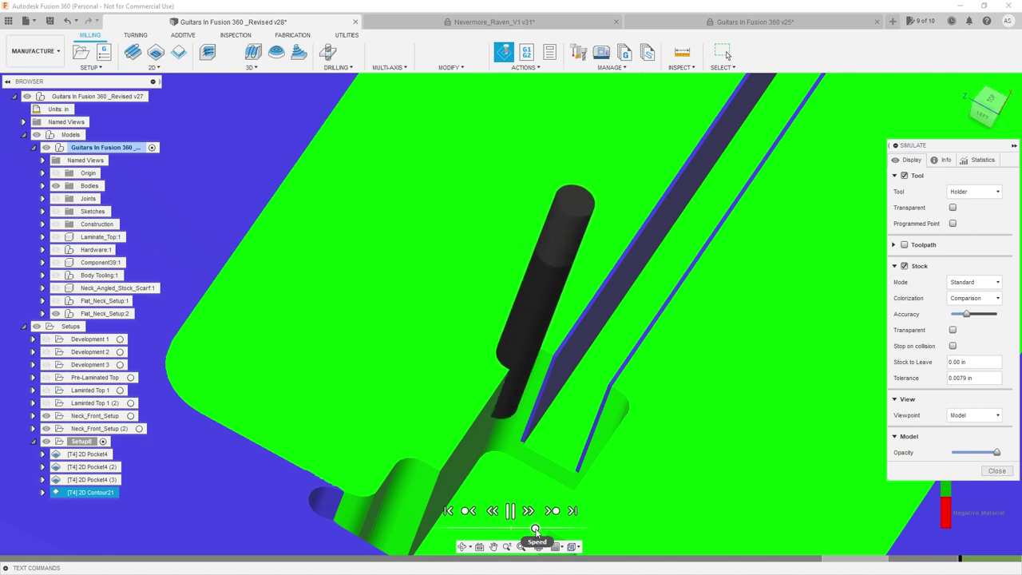
{"action": "middle_click_drag", "start_coordinate": [504, 358], "coordinate": [478, 371], "text": "shift"}
{"action": "scroll", "coordinate": [584, 376], "scroll_direction": "down", "scroll_amount": 3}
{"action": "middle_click_drag", "start_coordinate": [585, 373], "coordinate": [754, 221], "text": "shift"}
{"action": "scroll", "coordinate": [668, 294], "scroll_direction": "up", "scroll_amount": 3}
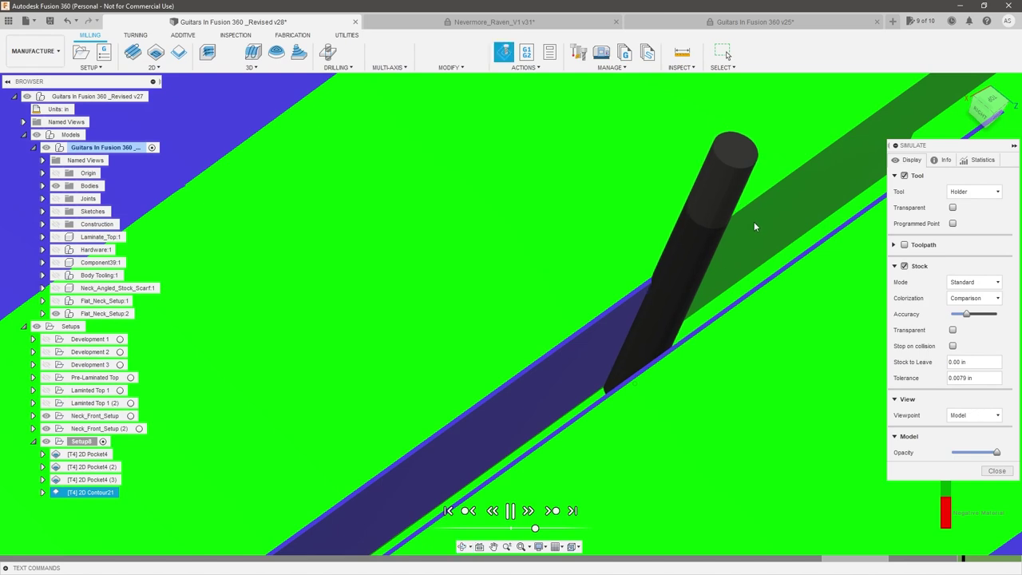
{"action": "scroll", "coordinate": [610, 329], "scroll_direction": "down", "scroll_amount": 3}
{"action": "scroll", "coordinate": [591, 324], "scroll_direction": "down", "scroll_amount": 8}
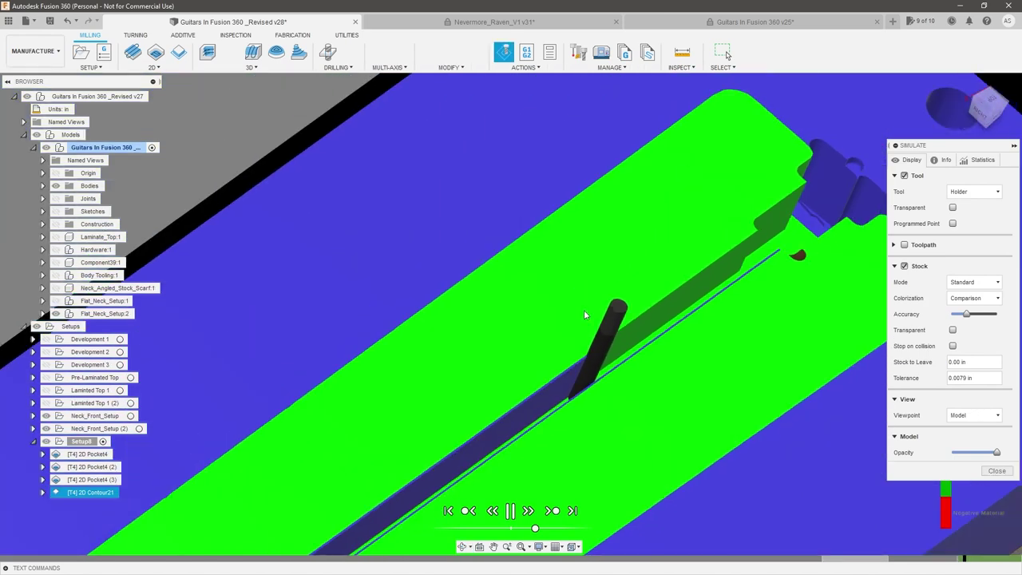
{"action": "scroll", "coordinate": [678, 314], "scroll_direction": "down", "scroll_amount": 2}
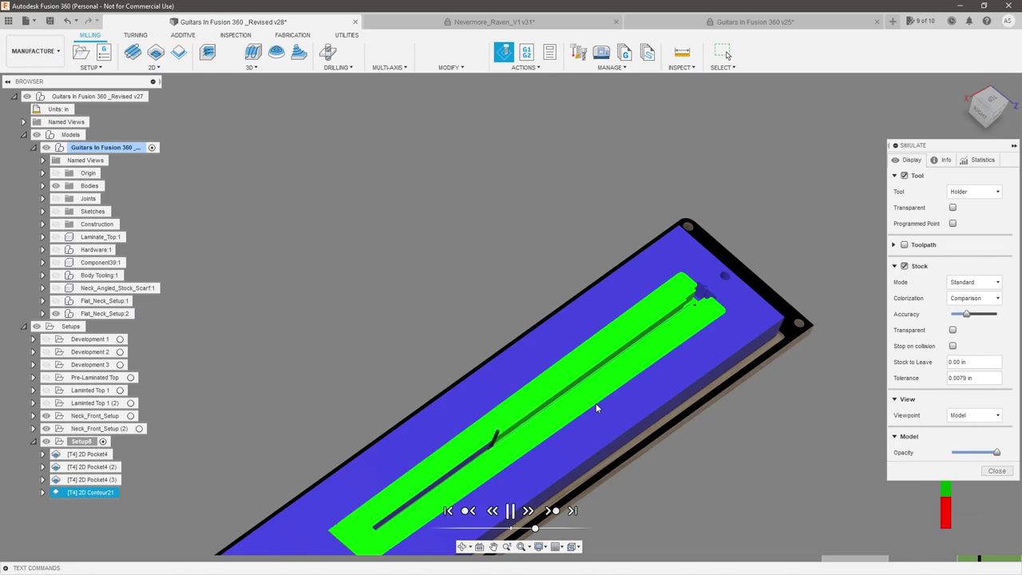
{"action": "left_click", "coordinate": [997, 471]}
- Examine the entry and exit moves of the 2D Contour21 toolpath at the heel end of the channel
{"action": "left_click", "coordinate": [113, 494]}
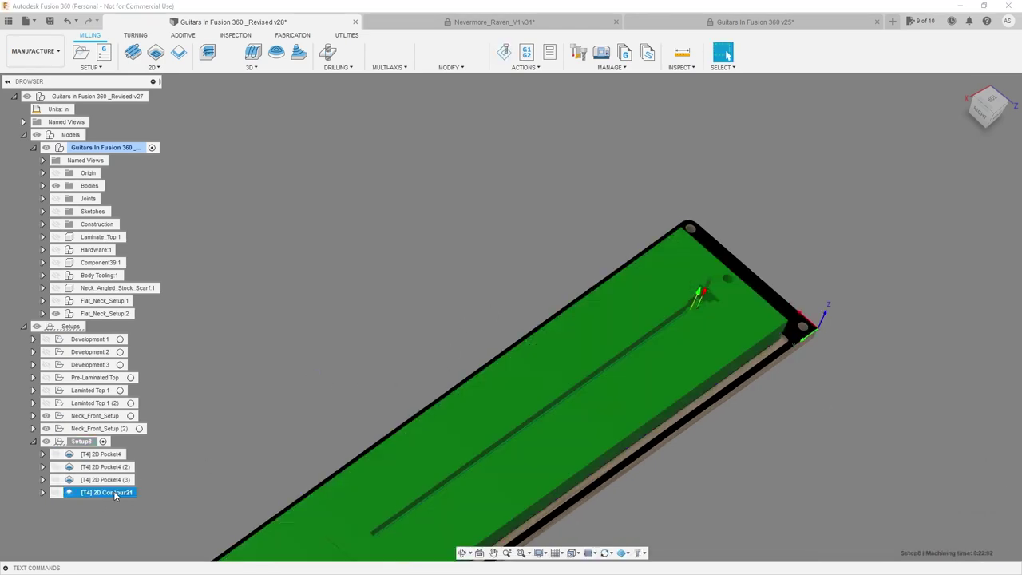
{"action": "scroll", "coordinate": [764, 286], "scroll_direction": "up", "scroll_amount": 5}
{"action": "middle_click_drag", "start_coordinate": [764, 286], "coordinate": [450, 289], "text": "shift"}
{"action": "scroll", "coordinate": [628, 242], "scroll_direction": "down", "scroll_amount": 2}
{"action": "scroll", "coordinate": [652, 238], "scroll_direction": "up", "scroll_amount": 5}
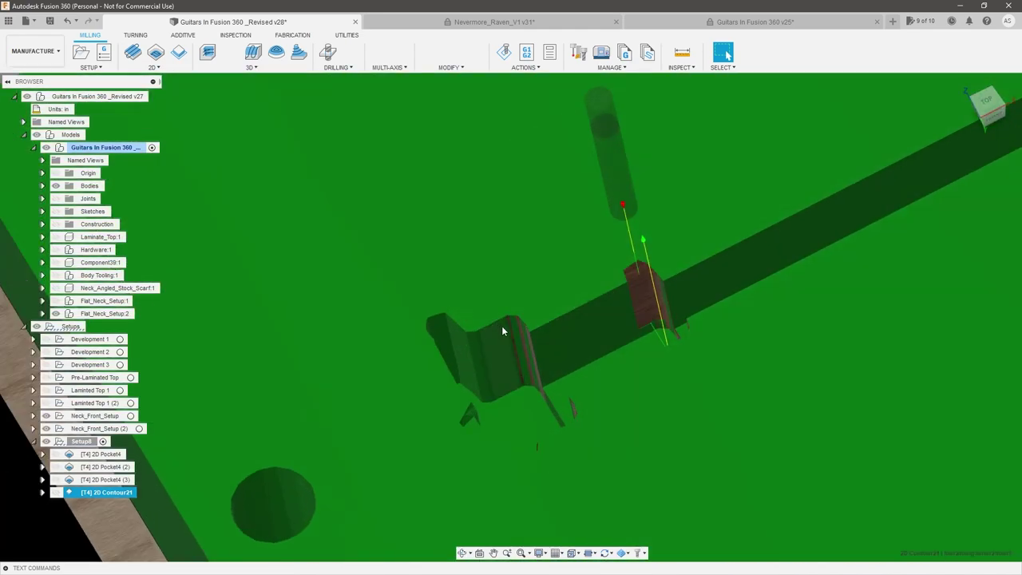
- Turn off Lead-In (Entry) and Lead-Out (Exit) for 2D Contour21 and check its regenerated entry moves
{"action": "right_click", "coordinate": [111, 493]}
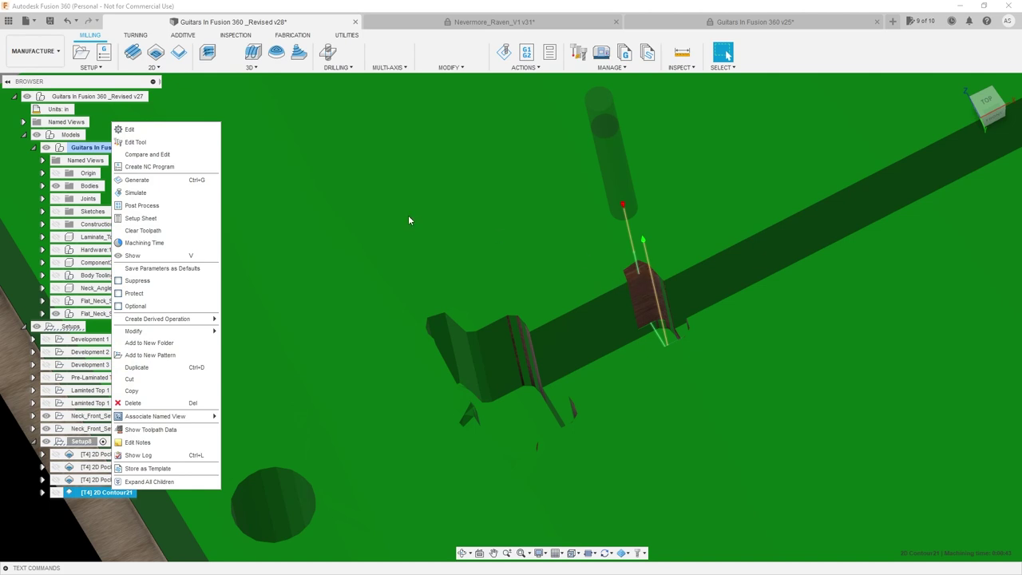
{"action": "left_click", "coordinate": [163, 131]}
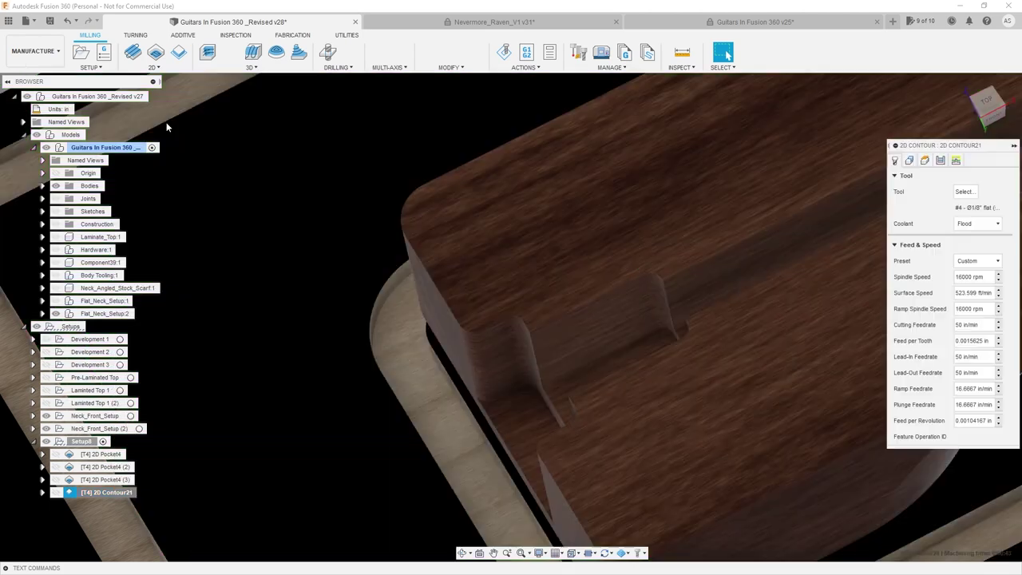
{"action": "left_click", "coordinate": [956, 161]}
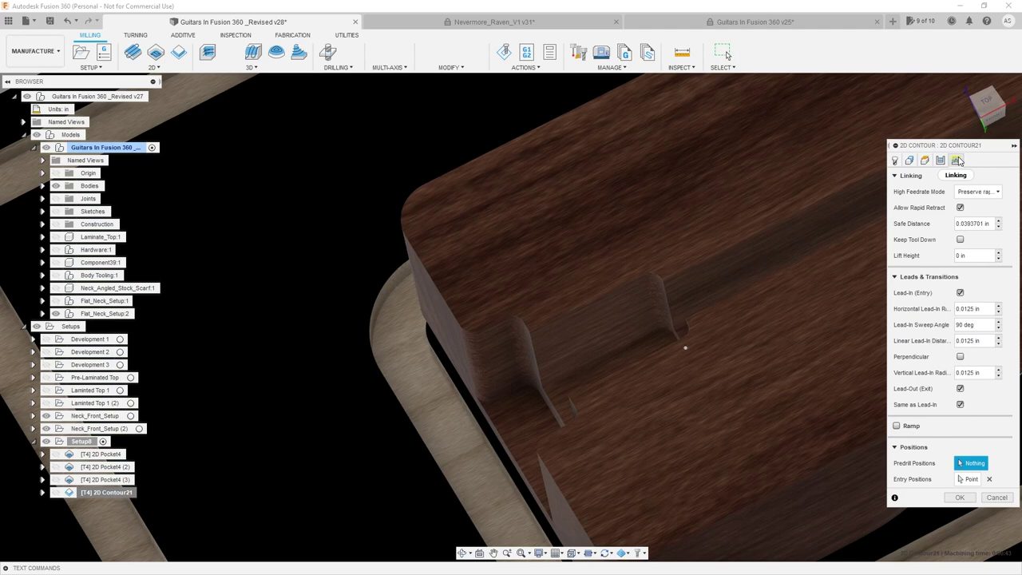
{"action": "left_click", "coordinate": [960, 292]}
{"action": "left_click", "coordinate": [960, 309]}
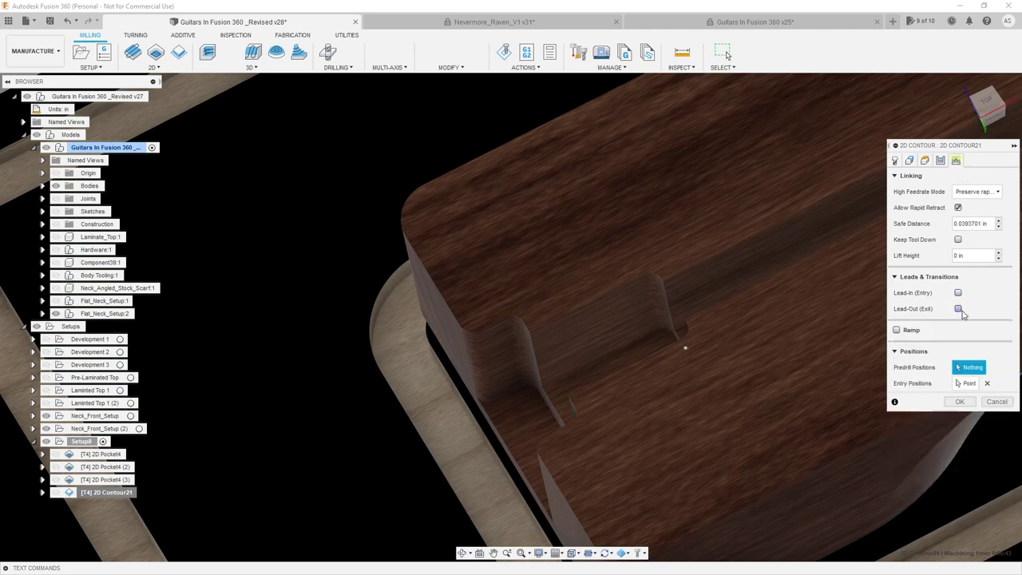
{"action": "left_click", "coordinate": [961, 402]}
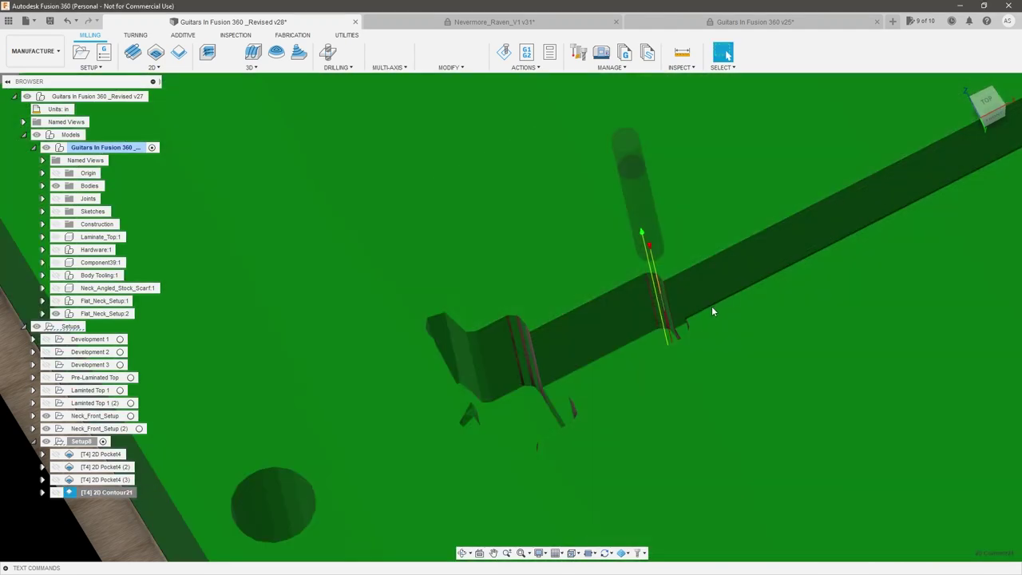
{"action": "middle_click_drag", "start_coordinate": [664, 313], "coordinate": [683, 303], "text": "shift"}
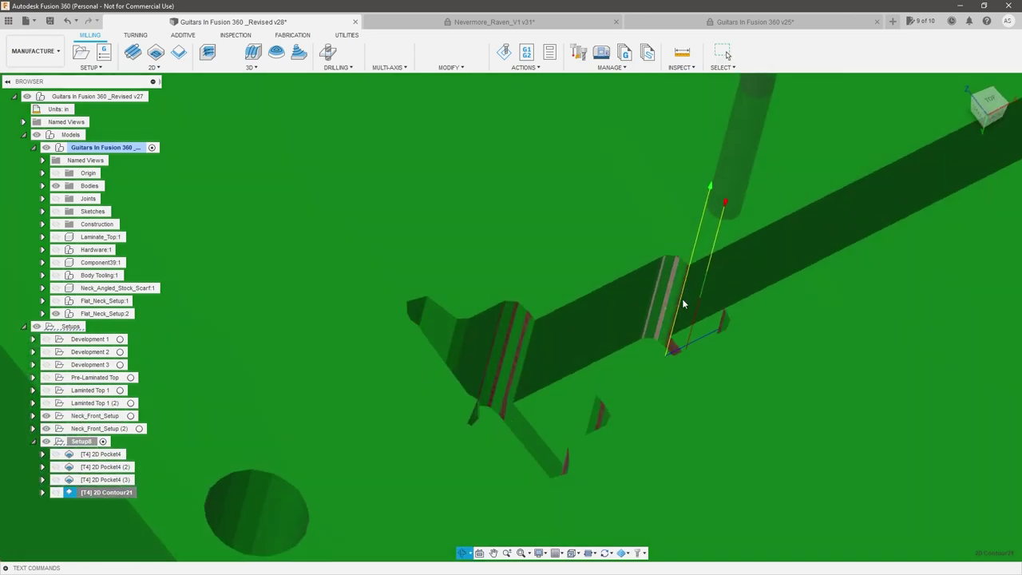
- Simulate all Setup8 operations at a faster playback speed through to the truss rod channel contour
{"action": "left_click", "coordinate": [97, 446]}
{"action": "right_click", "coordinate": [96, 446]}
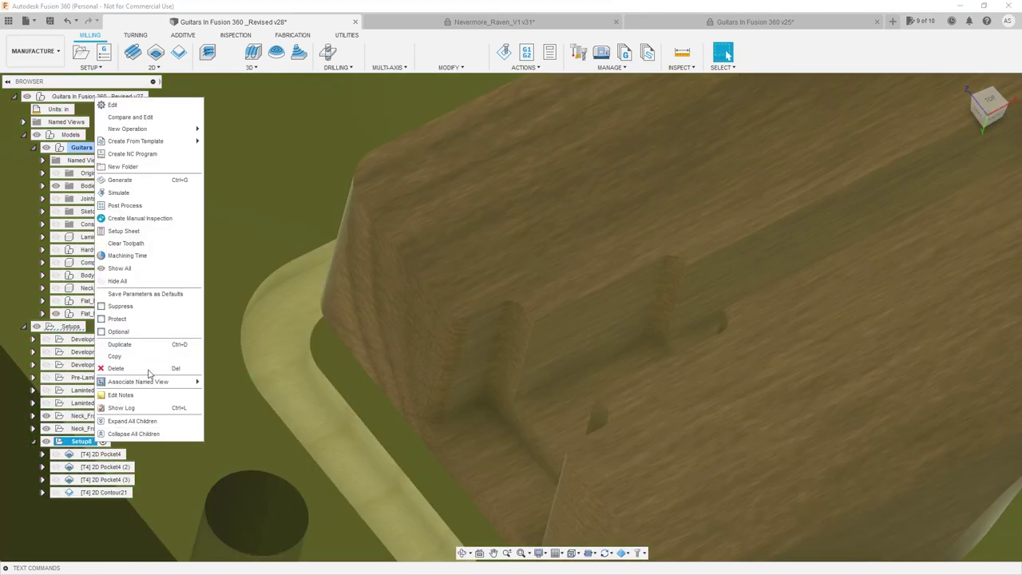
{"action": "left_click", "coordinate": [147, 195]}
{"action": "scroll", "coordinate": [518, 407], "scroll_direction": "down", "scroll_amount": 4}
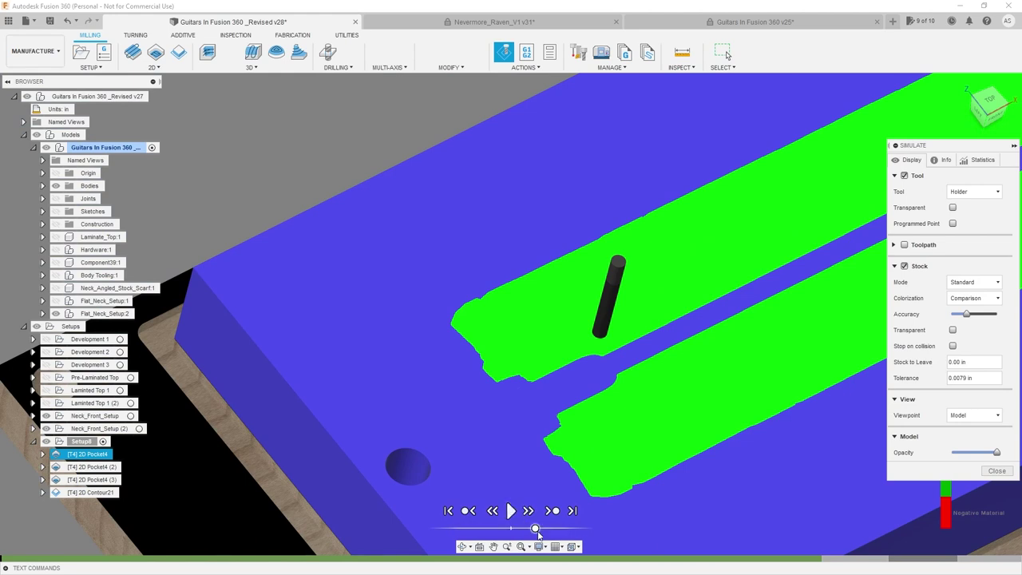
{"action": "left_click_drag", "start_coordinate": [538, 530], "coordinate": [550, 530]}
{"action": "left_click", "coordinate": [511, 511]}
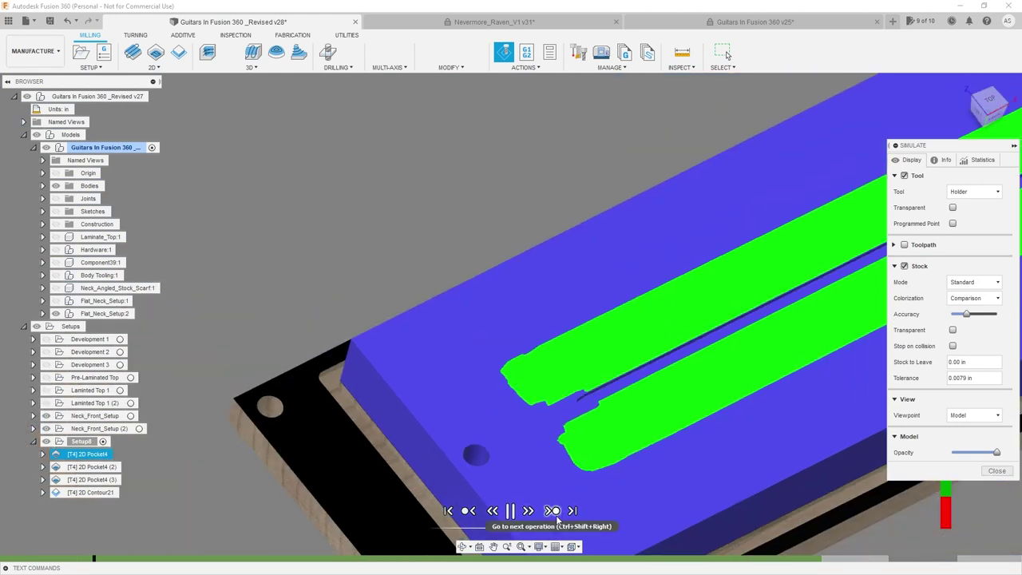
{"action": "scroll", "coordinate": [548, 391], "scroll_direction": "down", "scroll_amount": 3}
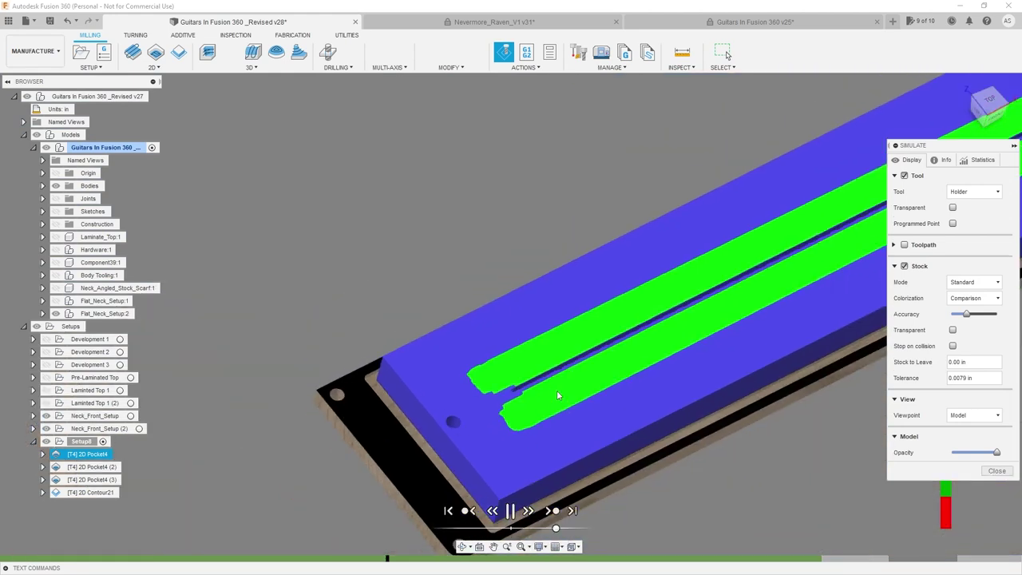
{"action": "scroll", "coordinate": [506, 398], "scroll_direction": "up", "scroll_amount": 3}
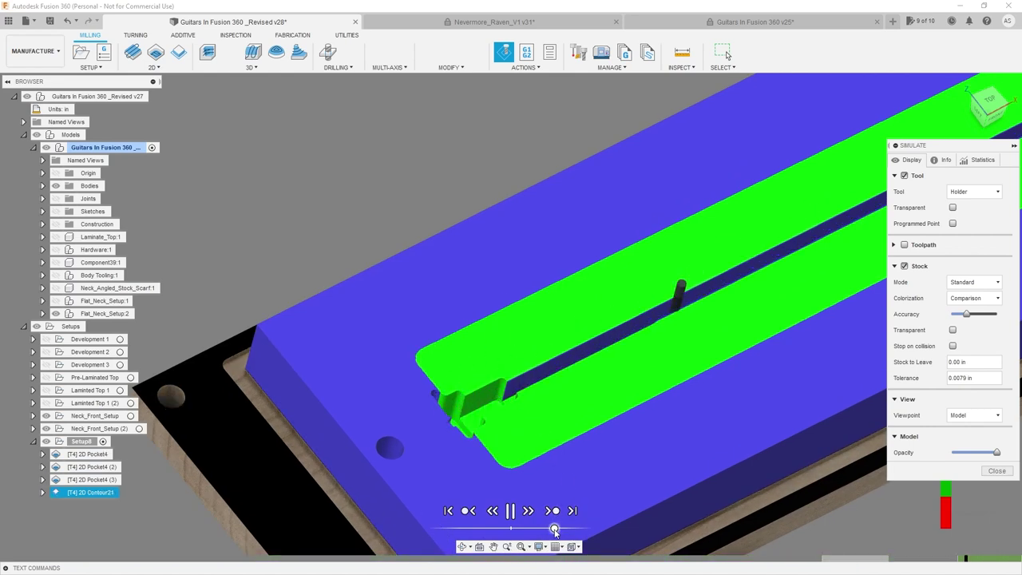
- Inspect the simulated heel pocket and truss rod channel cuts, and exit the simulation
{"action": "scroll", "coordinate": [488, 384], "scroll_direction": "up", "scroll_amount": 4}
{"action": "middle_click_drag", "start_coordinate": [487, 384], "coordinate": [509, 388], "text": "shift"}
{"action": "scroll", "coordinate": [511, 389], "scroll_direction": "down", "scroll_amount": 3}
{"action": "scroll", "coordinate": [501, 335], "scroll_direction": "down", "scroll_amount": 7}
{"action": "scroll", "coordinate": [642, 237], "scroll_direction": "up", "scroll_amount": 1}
{"action": "left_click", "coordinate": [1000, 472]}
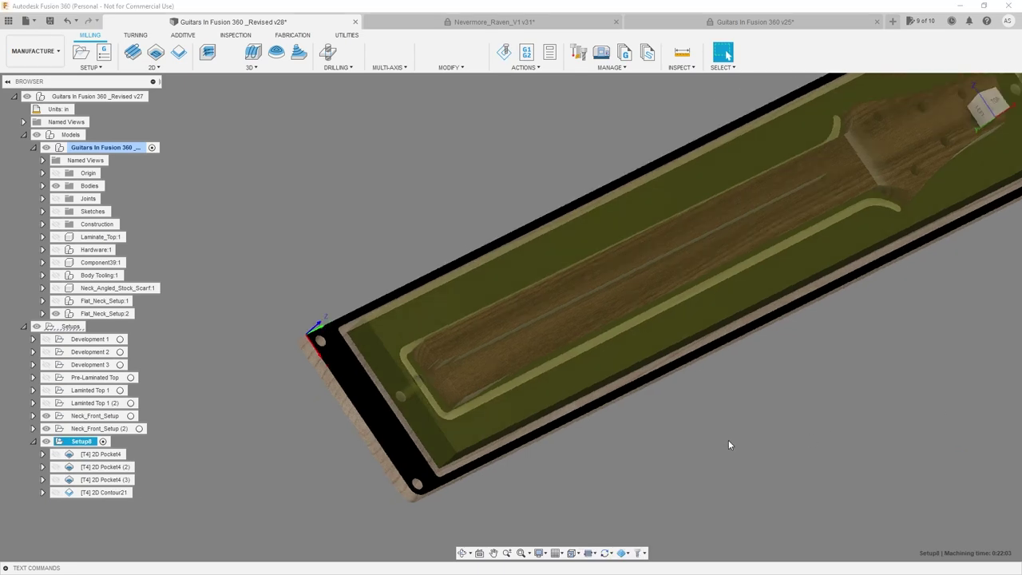
- Examine the headstock's outline and angled face from above and at an angle, along with the surrounding fixture
{"action": "left_click", "coordinate": [728, 440]}
{"action": "scroll", "coordinate": [607, 423], "scroll_direction": "down", "scroll_amount": 3}
{"action": "scroll", "coordinate": [779, 294], "scroll_direction": "up", "scroll_amount": 2}
{"action": "scroll", "coordinate": [730, 299], "scroll_direction": "up", "scroll_amount": 3}
{"action": "middle_click_drag", "start_coordinate": [721, 320], "coordinate": [675, 350], "text": "shift"}
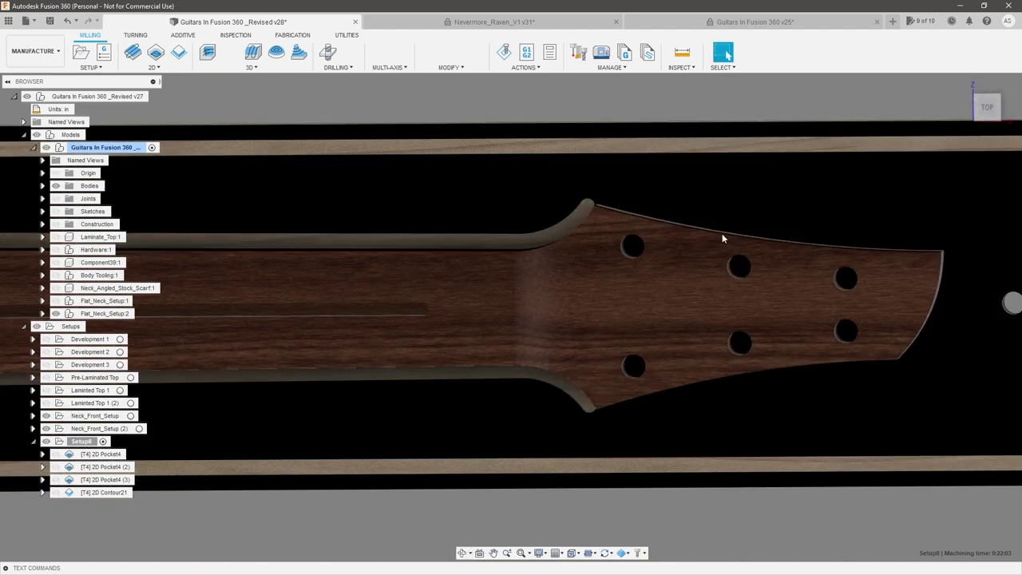
{"action": "scroll", "coordinate": [825, 283], "scroll_direction": "down", "scroll_amount": 1}
{"action": "mouse_move", "coordinate": [755, 267]}
{"action": "middle_mouse_down", "text": "shift"}
{"action": "mouse_move", "coordinate": [756, 239]}
{"action": "mouse_move", "coordinate": [757, 248]}
{"action": "middle_mouse_up", "text": "shift"}
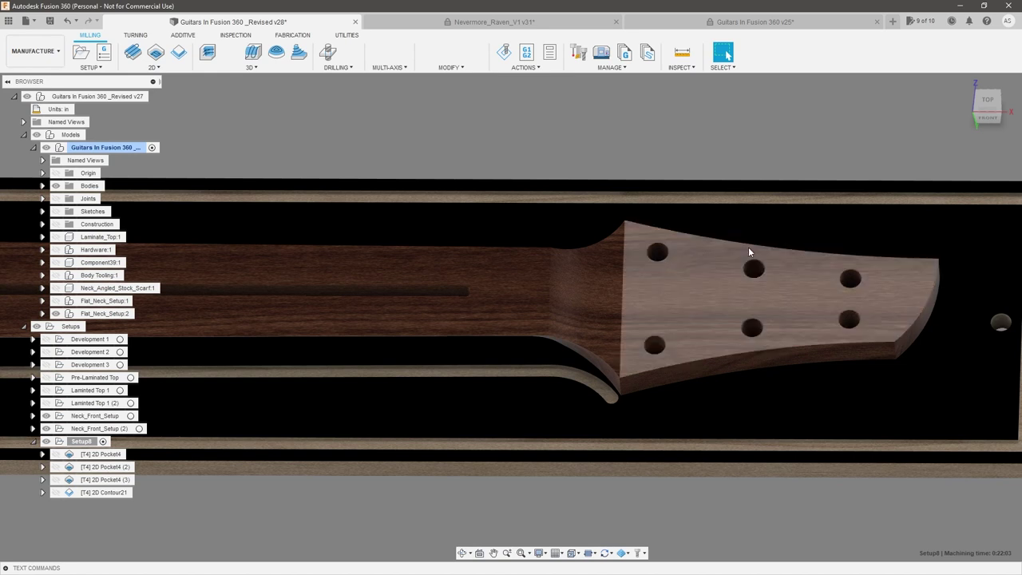
{"action": "scroll", "coordinate": [773, 261], "scroll_direction": "down", "scroll_amount": 5}
{"action": "scroll", "coordinate": [522, 265], "scroll_direction": "up", "scroll_amount": 2}
{"action": "middle_click_drag", "start_coordinate": [523, 264], "coordinate": [559, 298], "text": "shift"}
- Start a new 2D Contour operation in Setup8 using tool 2, the 1/4" flat end mill
{"action": "left_click", "coordinate": [156, 68]}
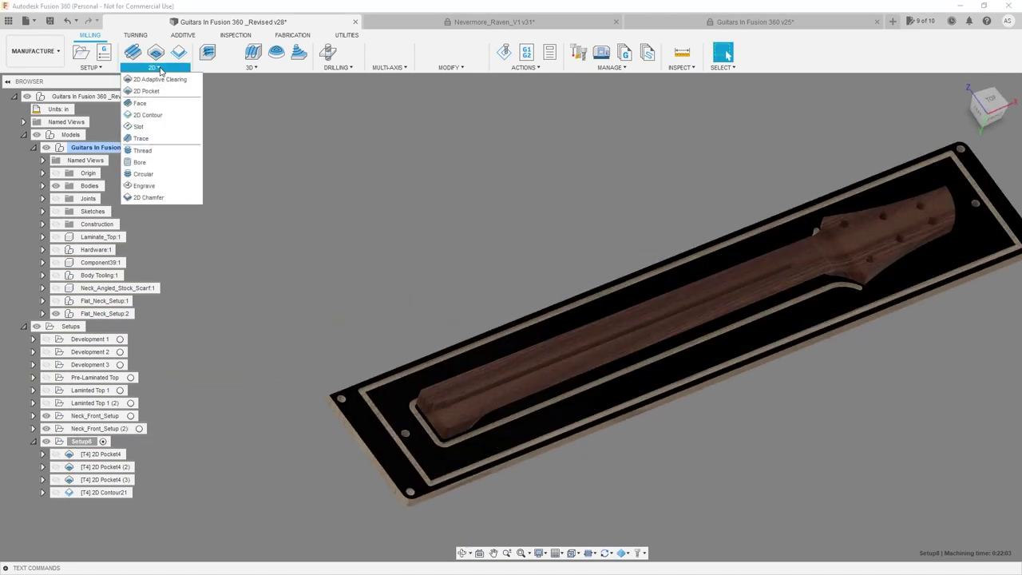
{"action": "left_click", "coordinate": [148, 114]}
{"action": "scroll", "coordinate": [574, 311], "scroll_direction": "down", "scroll_amount": 2}
{"action": "scroll", "coordinate": [726, 265], "scroll_direction": "up", "scroll_amount": 2}
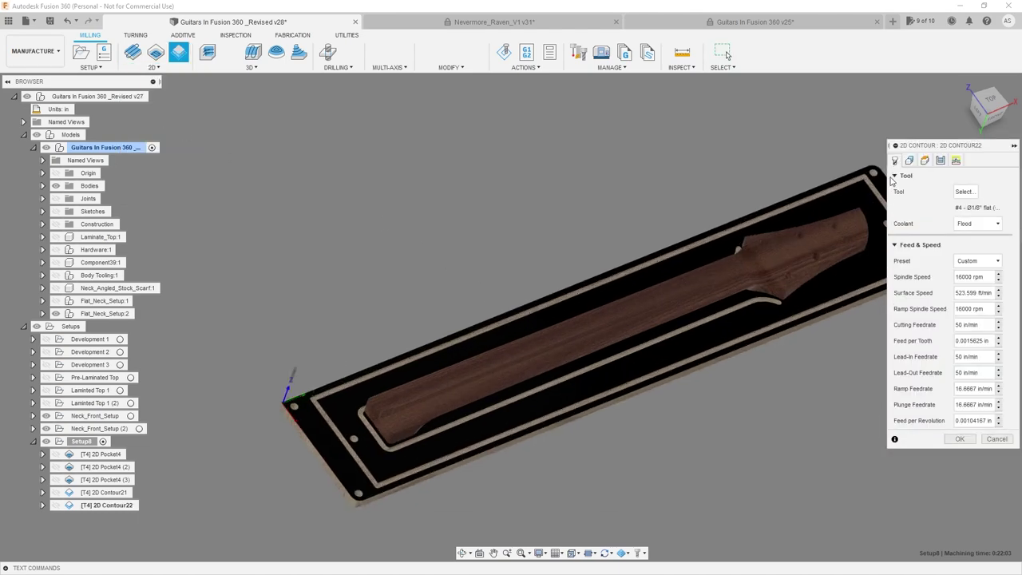
{"action": "left_click", "coordinate": [964, 191]}
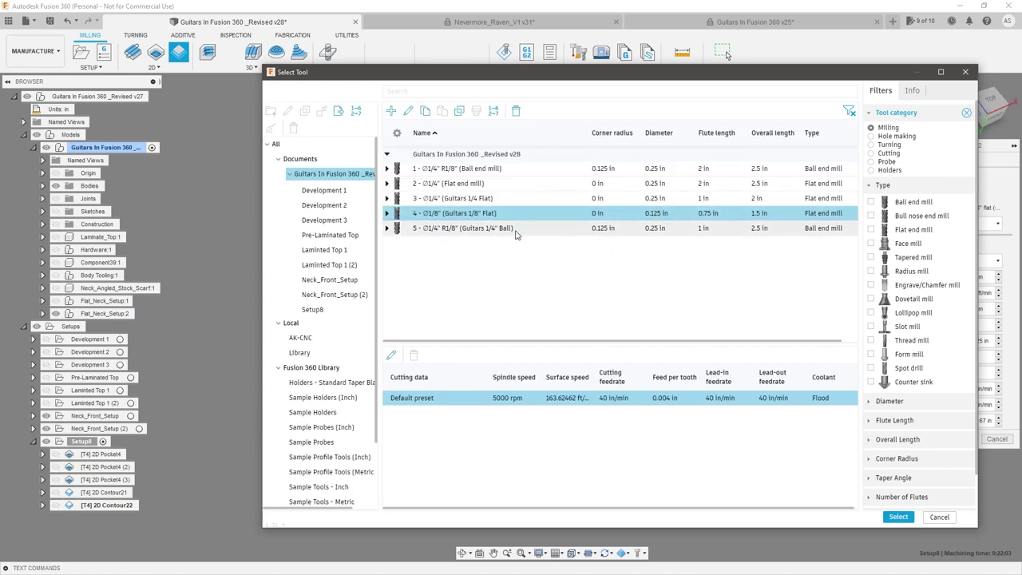
{"action": "left_click", "coordinate": [510, 199]}
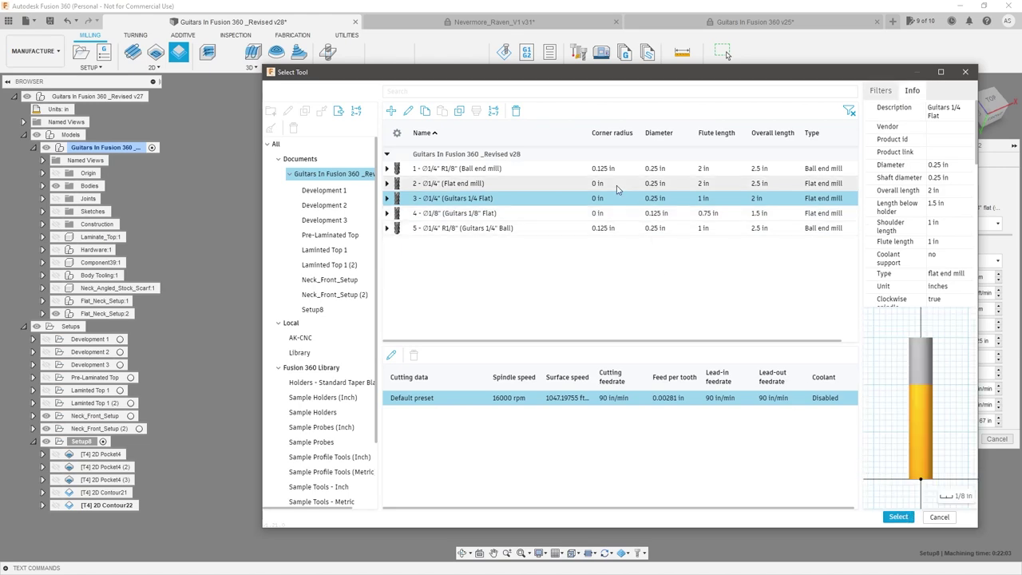
{"action": "left_click", "coordinate": [519, 184]}
{"action": "left_click", "coordinate": [898, 517]}
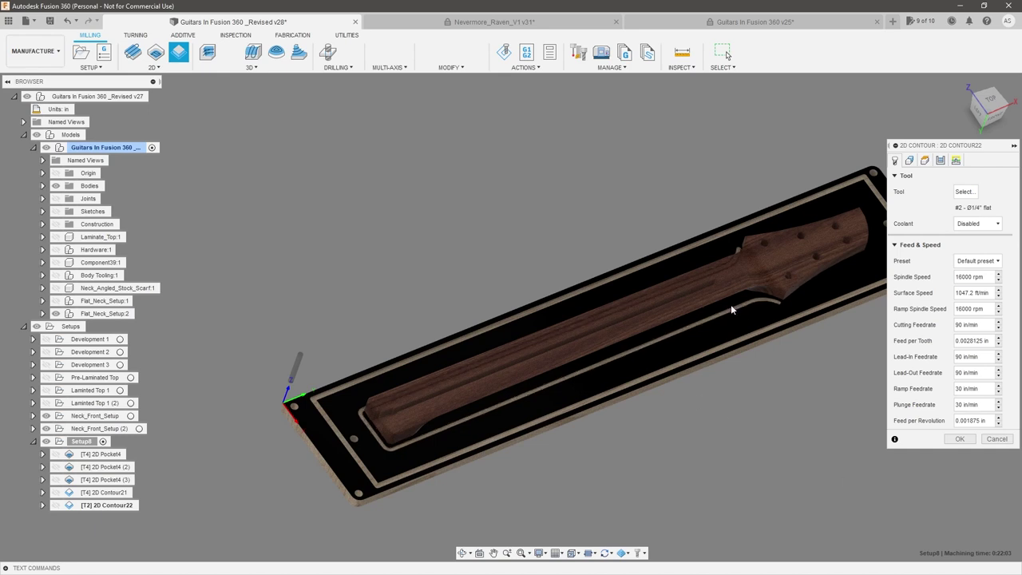
- Show Sketch1 of Flat_Neck_Fixture:1 under Flat_Neck_Setup:1 and hide the fixture's bodies
{"action": "scroll", "coordinate": [687, 323], "scroll_direction": "up", "scroll_amount": 1}
{"action": "scroll", "coordinate": [543, 374], "scroll_direction": "down", "scroll_amount": 1}
{"action": "scroll", "coordinate": [399, 414], "scroll_direction": "up", "scroll_amount": 3}
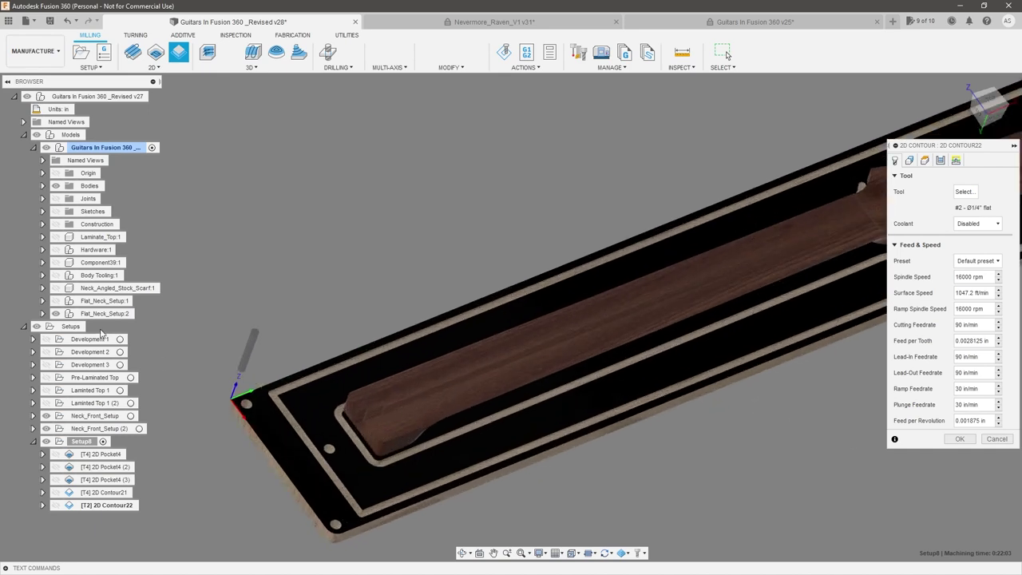
{"action": "left_click", "coordinate": [43, 301]}
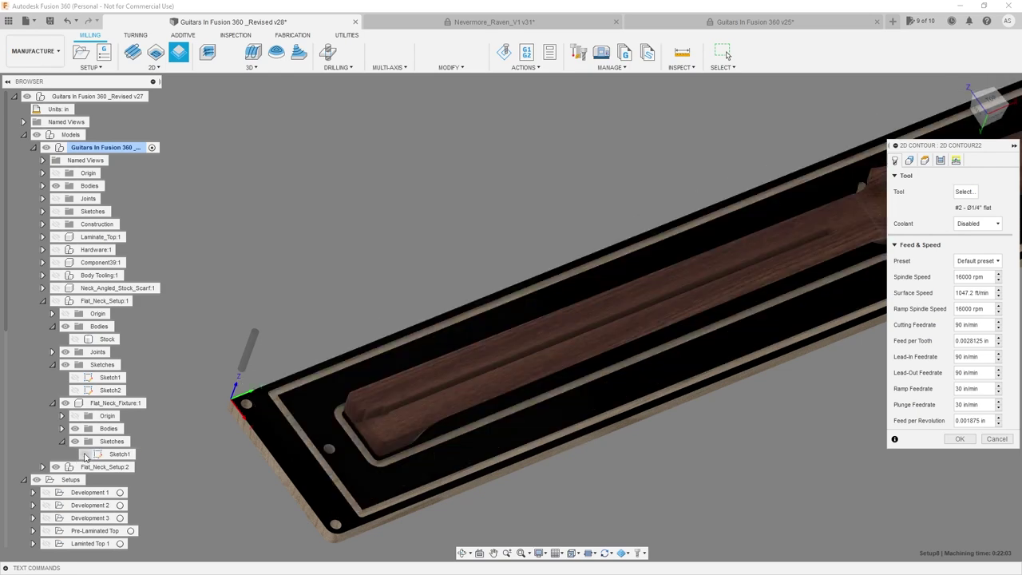
{"action": "left_click", "coordinate": [86, 455]}
{"action": "left_click", "coordinate": [75, 429]}
{"action": "scroll", "coordinate": [332, 377], "scroll_direction": "up", "scroll_amount": 2}
{"action": "mouse_move", "coordinate": [331, 379]}
{"action": "middle_mouse_down", "text": "shift"}
{"action": "mouse_move", "coordinate": [327, 357]}
{"action": "mouse_move", "coordinate": [365, 408]}
{"action": "middle_mouse_up", "text": "shift"}
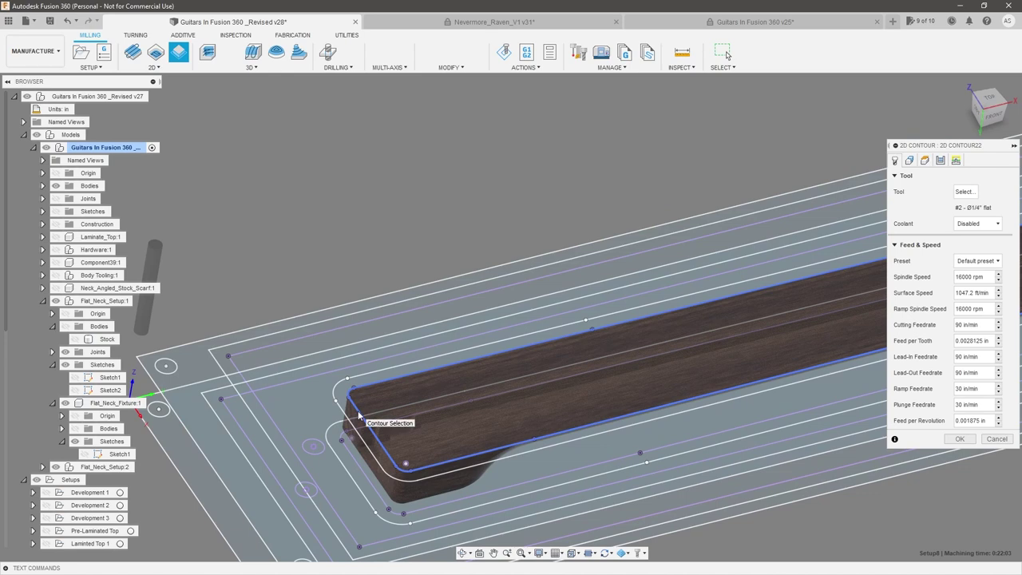
{"action": "left_click", "coordinate": [356, 415]}
{"action": "scroll", "coordinate": [269, 408], "scroll_direction": "down", "scroll_amount": 5}
{"action": "scroll", "coordinate": [667, 310], "scroll_direction": "up", "scroll_amount": 1}
{"action": "scroll", "coordinate": [668, 311], "scroll_direction": "up", "scroll_amount": 3}
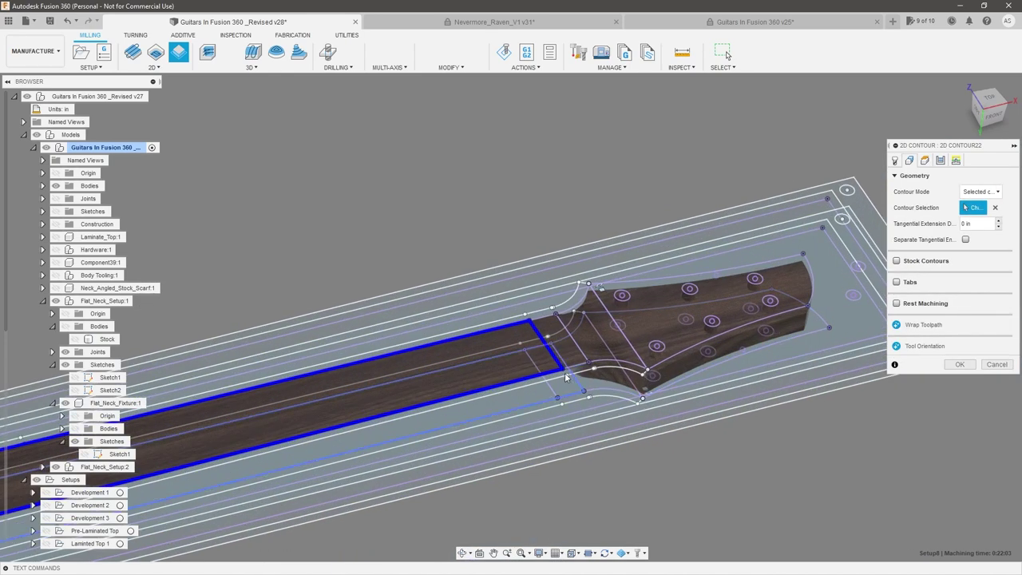
{"action": "left_click", "coordinate": [995, 207]}
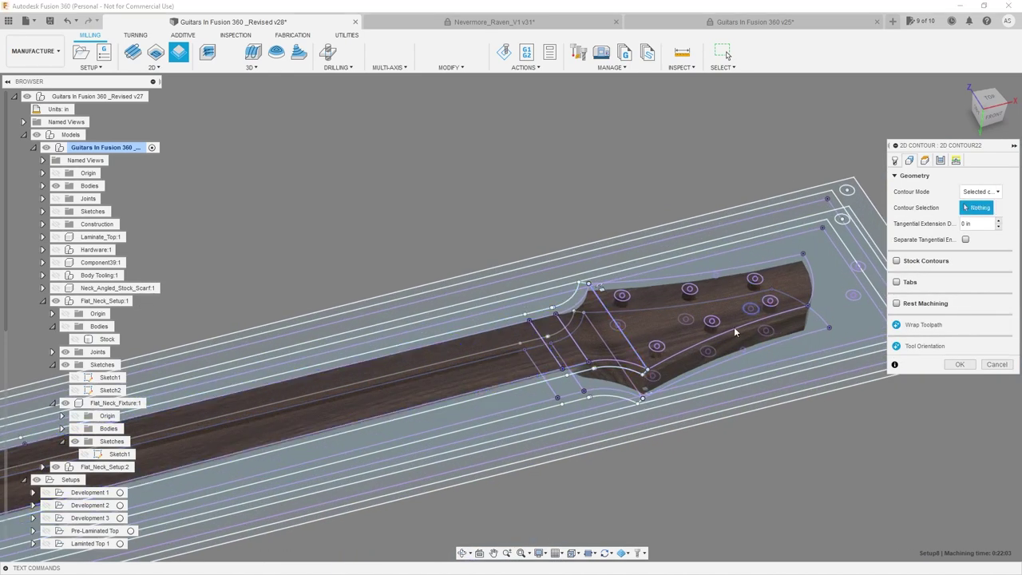
- Select the complete neck and headstock outline as the machining contour and check it around the headstock
{"action": "left_click", "coordinate": [698, 346]}
{"action": "scroll", "coordinate": [822, 344], "scroll_direction": "down", "scroll_amount": 4}
{"action": "middle_click_drag", "start_coordinate": [713, 351], "coordinate": [728, 430], "text": "shift"}
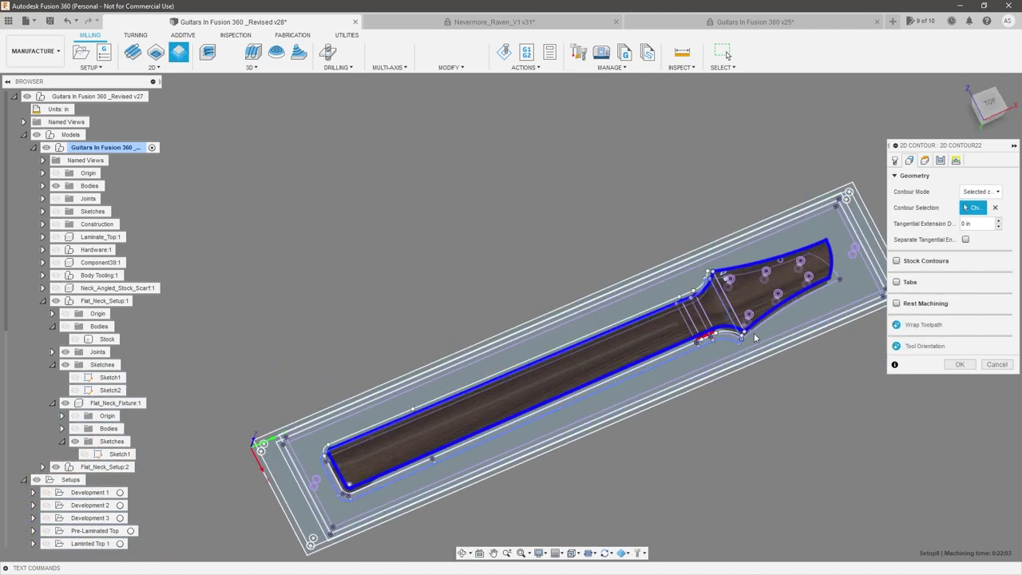
{"action": "scroll", "coordinate": [728, 369], "scroll_direction": "up", "scroll_amount": 2}
{"action": "middle_click_drag", "start_coordinate": [725, 372], "coordinate": [608, 116], "text": "shift"}
{"action": "middle_click_drag", "start_coordinate": [713, 307], "coordinate": [723, 341], "text": "shift"}
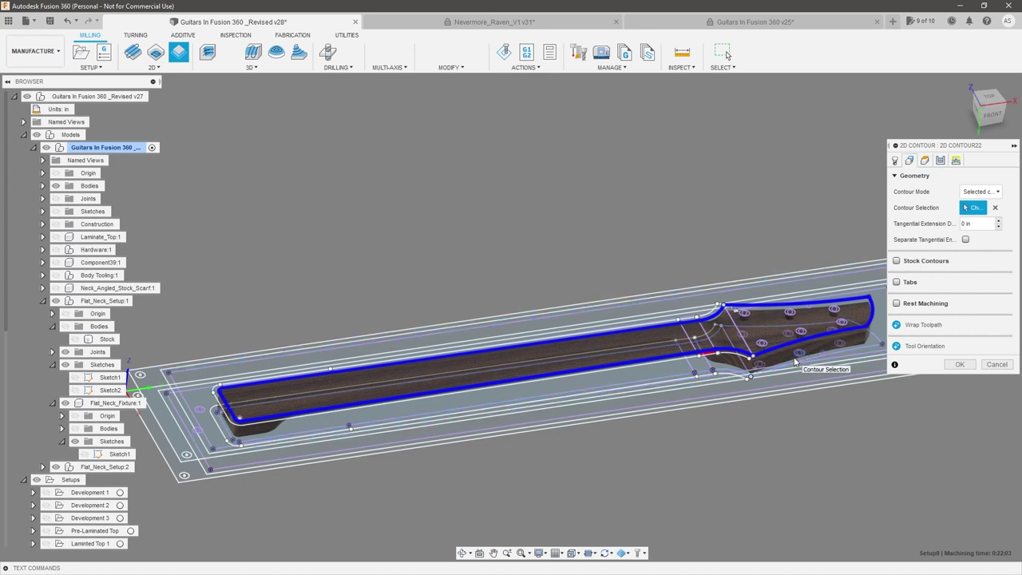
{"action": "scroll", "coordinate": [749, 323], "scroll_direction": "down", "scroll_amount": 1}
{"action": "mouse_move", "coordinate": [625, 284]}
{"action": "middle_mouse_down", "text": "shift"}
{"action": "mouse_move", "coordinate": [642, 294]}
{"action": "mouse_move", "coordinate": [627, 302]}
{"action": "middle_mouse_up", "text": "shift"}
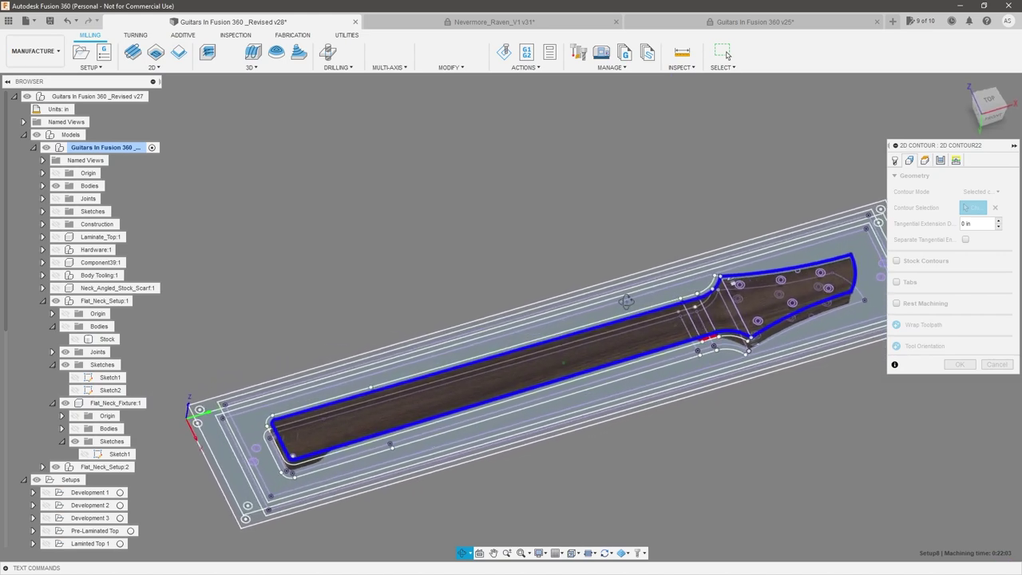
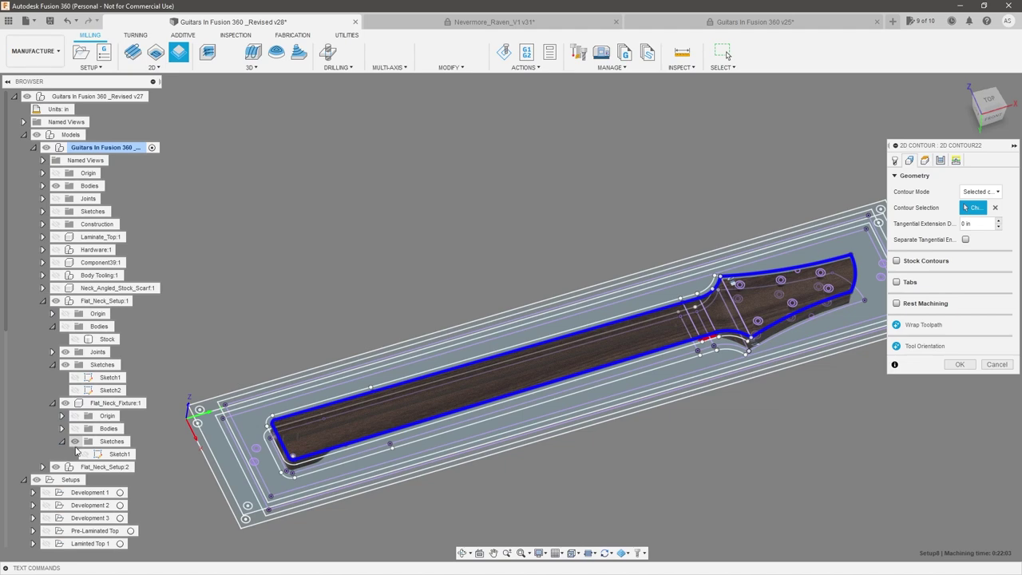
- Hide the fixture's sketches and check the selected contour against the neck body
{"action": "left_click", "coordinate": [76, 443]}
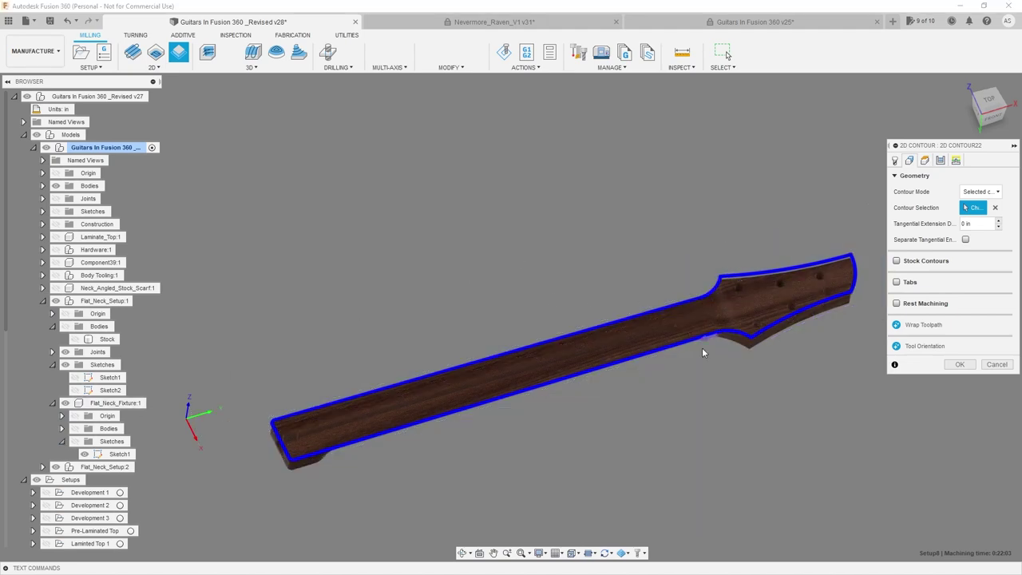
{"action": "scroll", "coordinate": [649, 376], "scroll_direction": "up", "scroll_amount": 2}
{"action": "middle_click_drag", "start_coordinate": [572, 420], "coordinate": [671, 343], "text": "shift"}
{"action": "scroll", "coordinate": [672, 344], "scroll_direction": "down", "scroll_amount": 3}
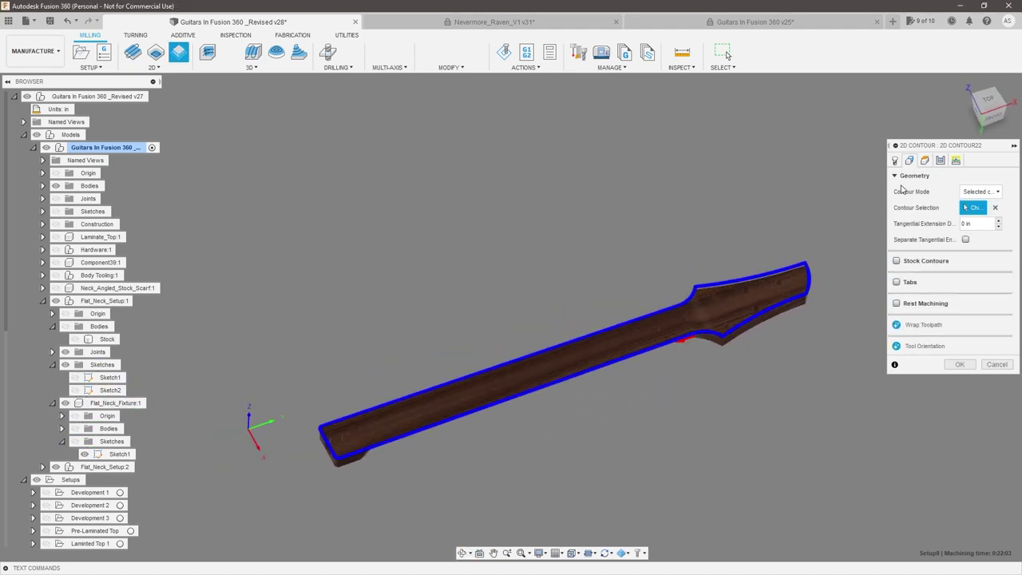
- Set the contour's bottom height from a selection, using the headstock's front face as the reference
{"action": "left_click", "coordinate": [926, 160]}
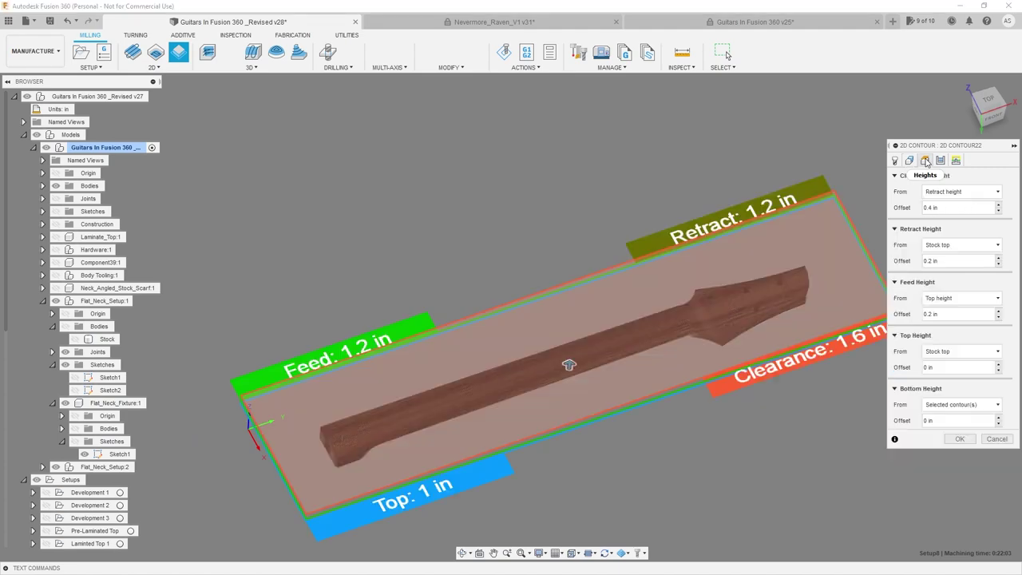
{"action": "left_click", "coordinate": [962, 405]}
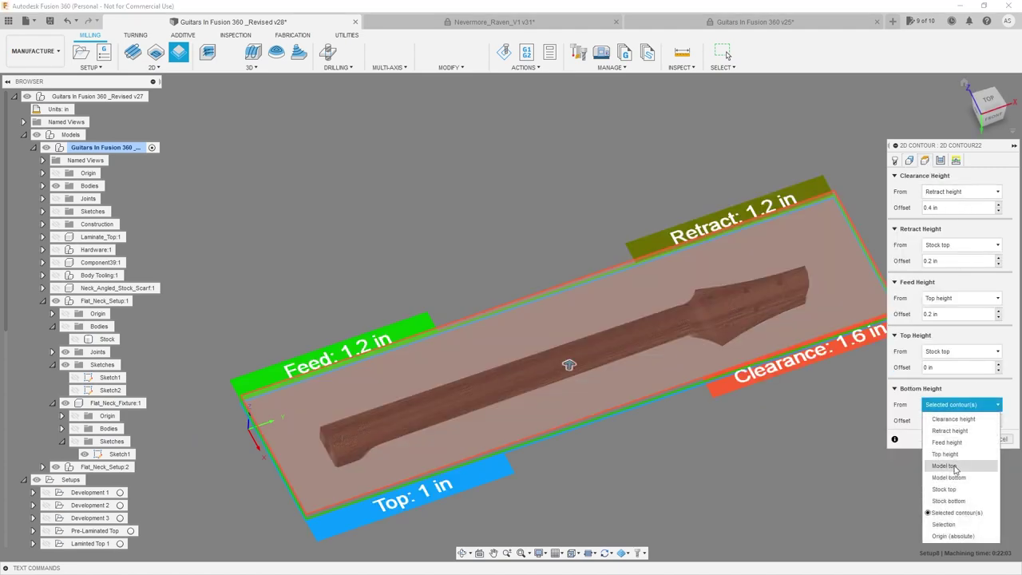
{"action": "left_click", "coordinate": [944, 524]}
{"action": "scroll", "coordinate": [747, 326], "scroll_direction": "up", "scroll_amount": 3}
{"action": "scroll", "coordinate": [801, 362], "scroll_direction": "up", "scroll_amount": 2}
{"action": "left_click", "coordinate": [779, 329]}
{"action": "middle_click_drag", "start_coordinate": [778, 329], "coordinate": [765, 104], "text": "shift"}
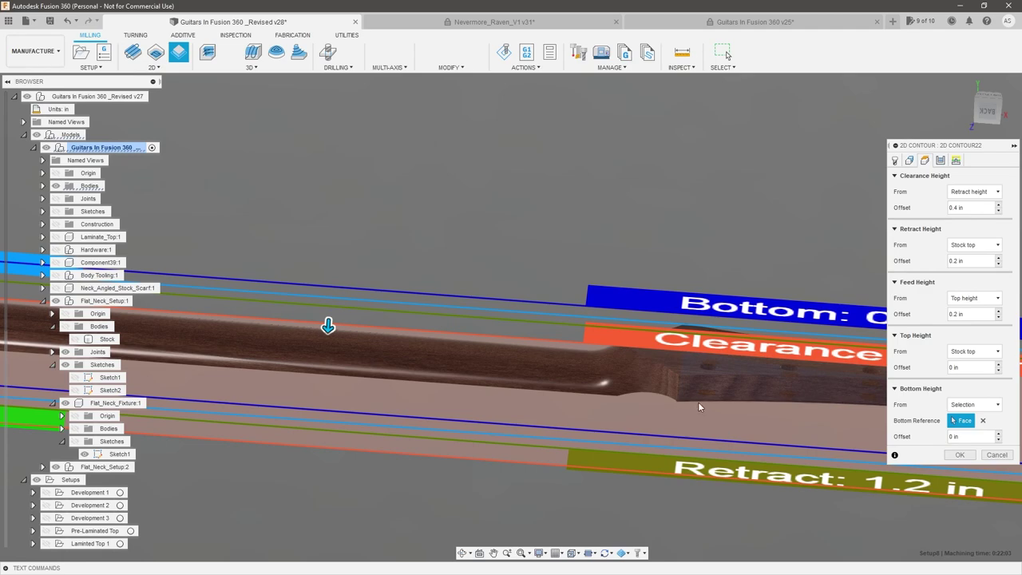
{"action": "scroll", "coordinate": [698, 402], "scroll_direction": "up", "scroll_amount": 2}
{"action": "middle_click_drag", "start_coordinate": [697, 391], "coordinate": [681, 364], "text": "shift"}
{"action": "scroll", "coordinate": [690, 400], "scroll_direction": "down", "scroll_amount": 3}
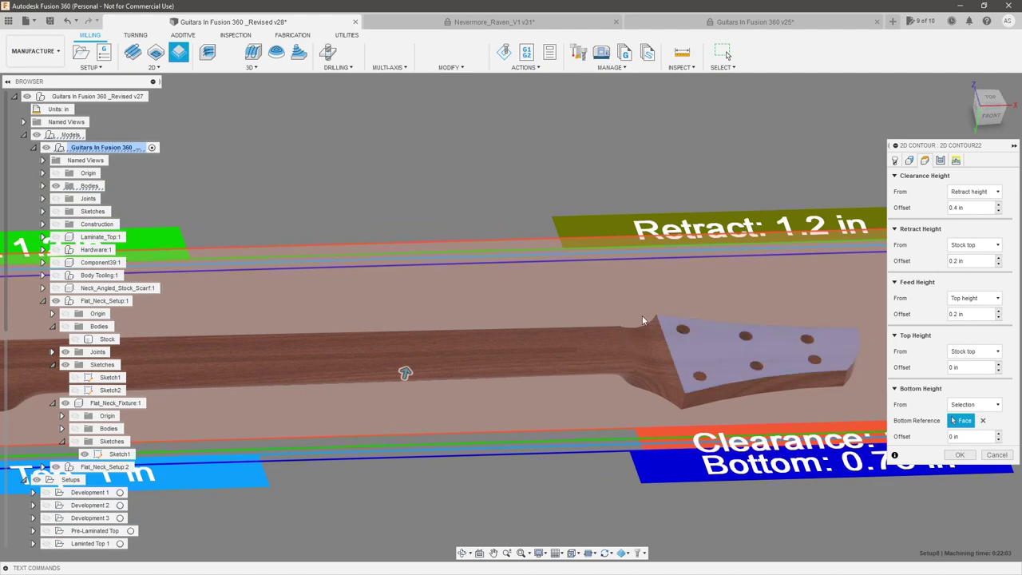
{"action": "scroll", "coordinate": [720, 363], "scroll_direction": "down", "scroll_amount": 5}
{"action": "scroll", "coordinate": [743, 365], "scroll_direction": "up", "scroll_amount": 1}
{"action": "scroll", "coordinate": [744, 368], "scroll_direction": "up", "scroll_amount": 2}
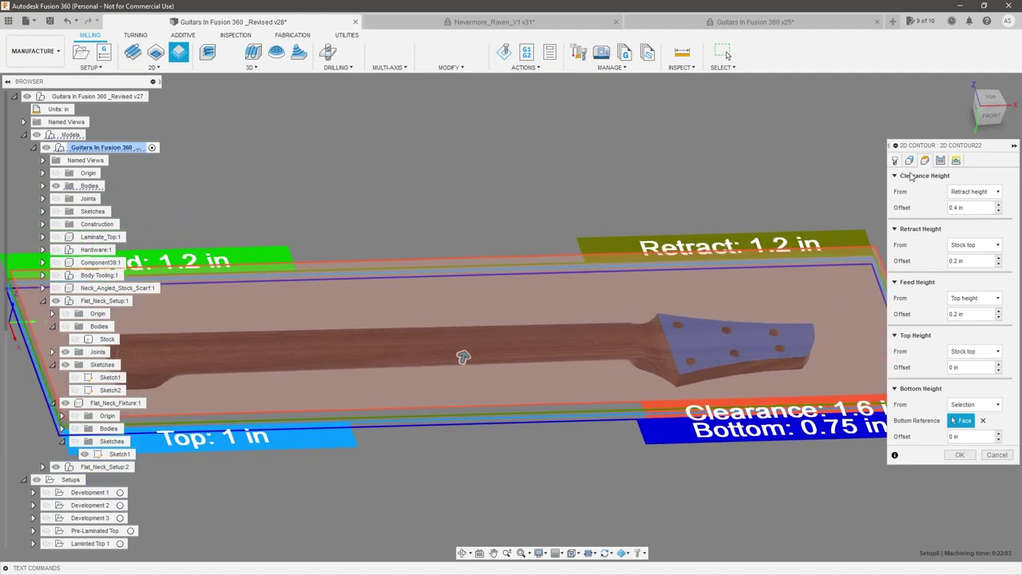
- Enable Multiple Depths for the contour with a maximum roughing stepdown of 0.0625 in
{"action": "left_click", "coordinate": [940, 161]}
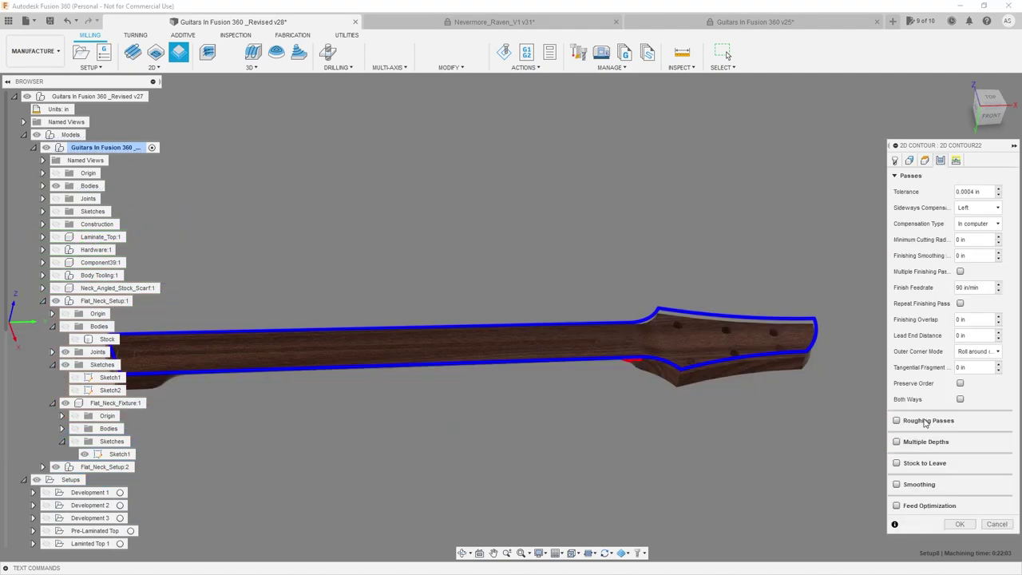
{"action": "left_click", "coordinate": [896, 443]}
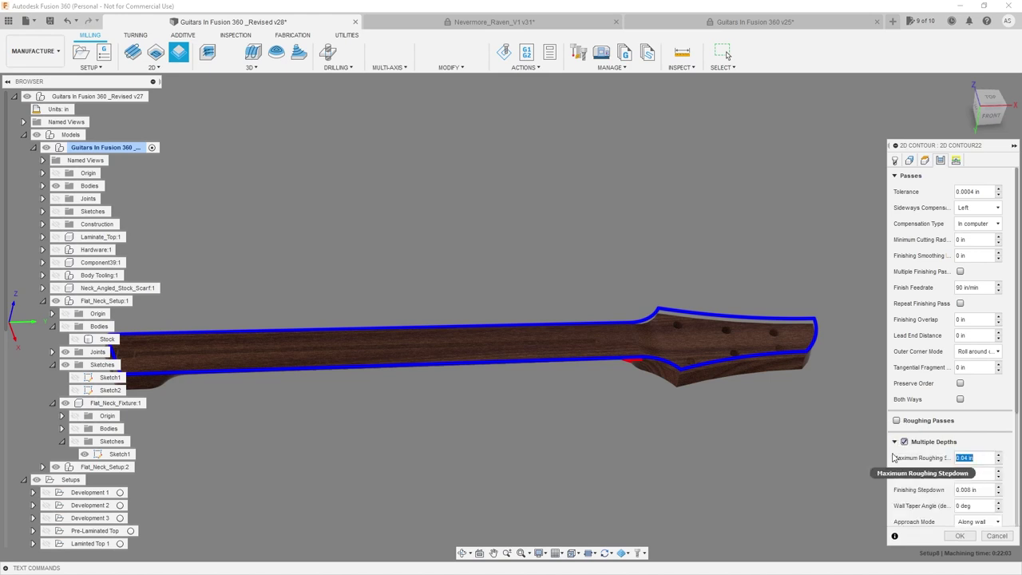
{"action": "key", "text": "Tab"}
{"action": "scroll", "coordinate": [893, 457], "scroll_direction": "down", "scroll_amount": 3}
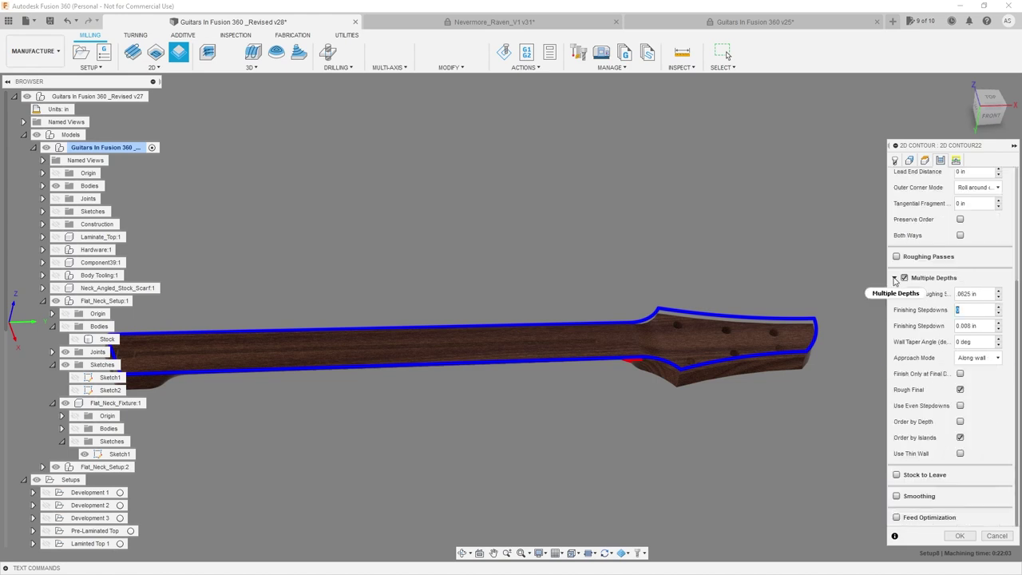
{"action": "left_click", "coordinate": [895, 278]}
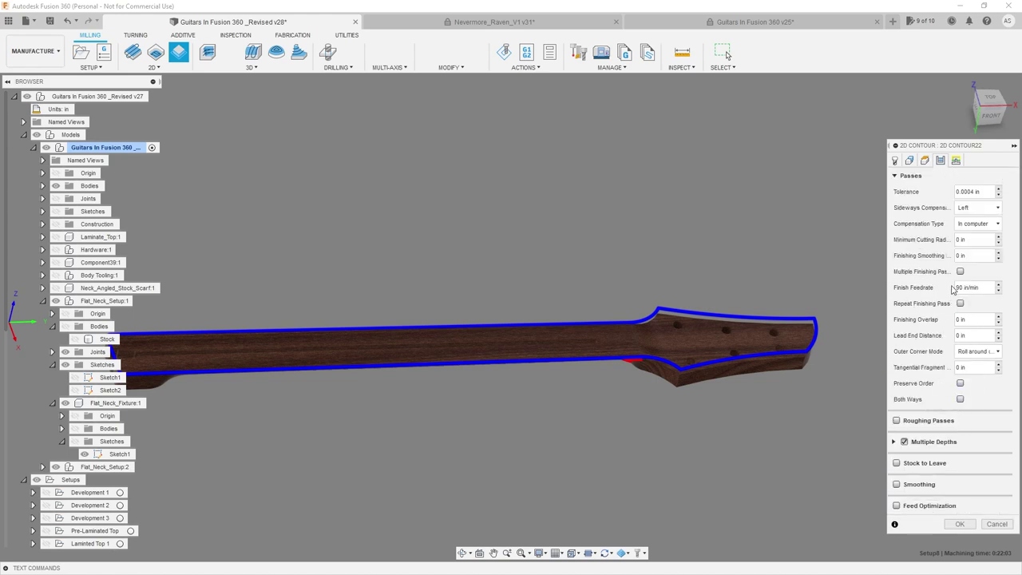
- Enable multiple finishing passes for the contour, keeping 2 passes and setting the stepover to 0.125 in
{"action": "left_click", "coordinate": [960, 272]}
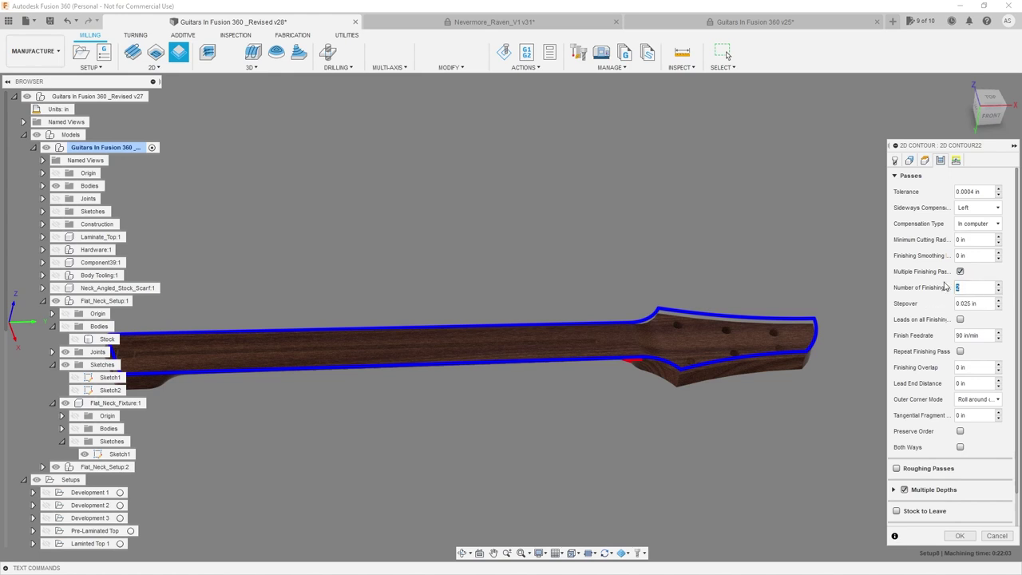
{"action": "key", "text": "Tab"}
{"action": "type", "text": ".125"}
{"action": "key", "text": "Tab"}
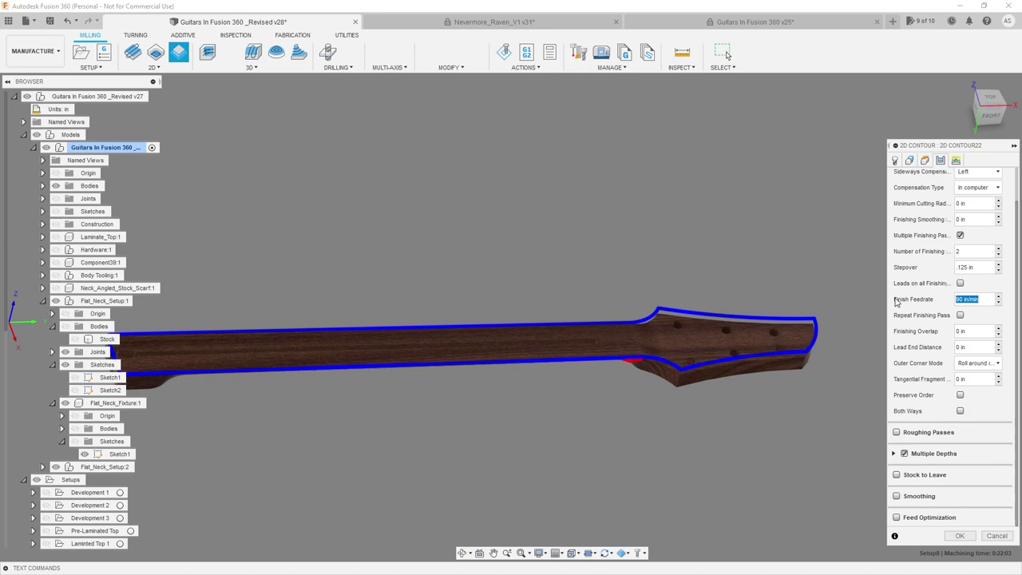
- Generate the 2D contour toolpath and check its finishing and depth passes around the neck-to-headstock curves
{"action": "left_click", "coordinate": [959, 536]}
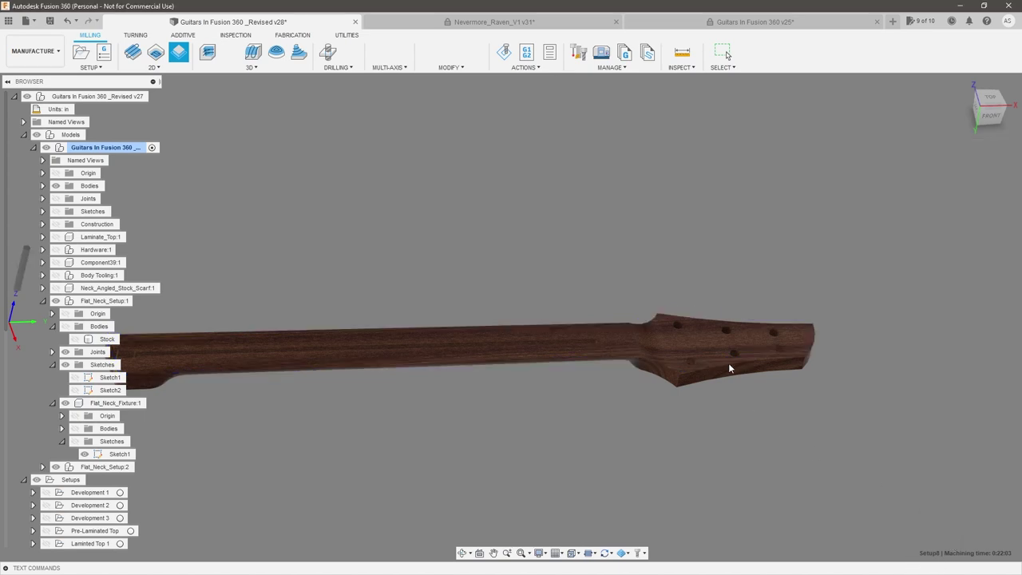
{"action": "scroll", "coordinate": [698, 352], "scroll_direction": "up", "scroll_amount": 6}
{"action": "middle_click_drag", "start_coordinate": [691, 352], "coordinate": [643, 407], "text": "shift"}
{"action": "scroll", "coordinate": [636, 437], "scroll_direction": "up", "scroll_amount": 3}
{"action": "scroll", "coordinate": [636, 438], "scroll_direction": "up", "scroll_amount": 1}
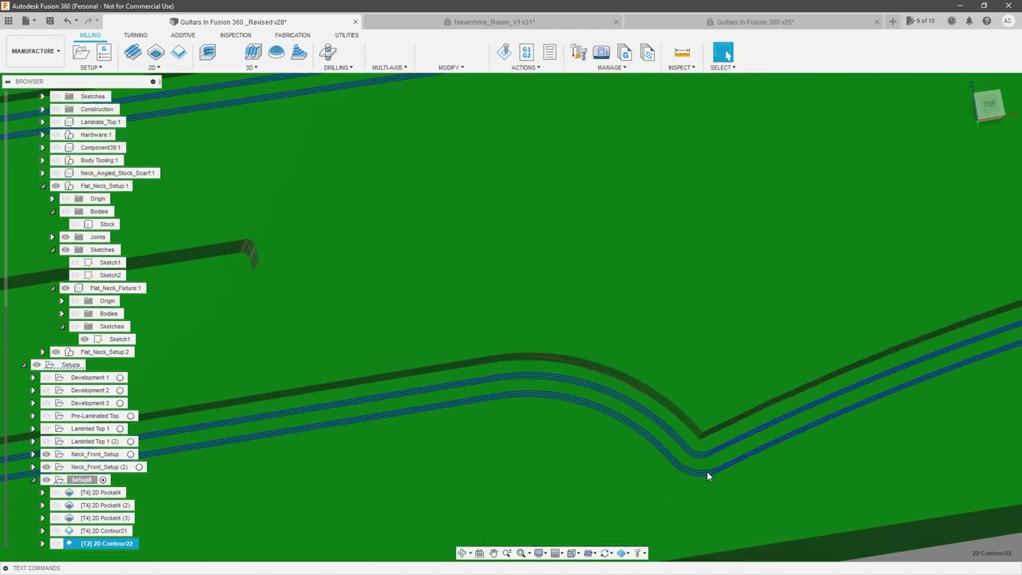
{"action": "scroll", "coordinate": [703, 427], "scroll_direction": "down", "scroll_amount": 5}
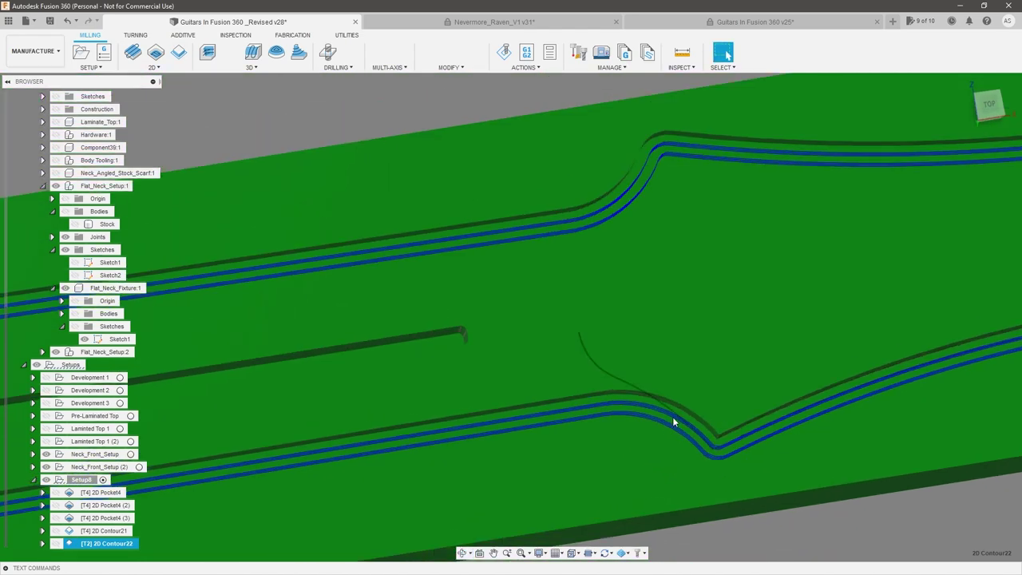
{"action": "scroll", "coordinate": [671, 252], "scroll_direction": "up", "scroll_amount": 4}
{"action": "middle_click_drag", "start_coordinate": [673, 253], "coordinate": [637, 249], "text": "shift"}
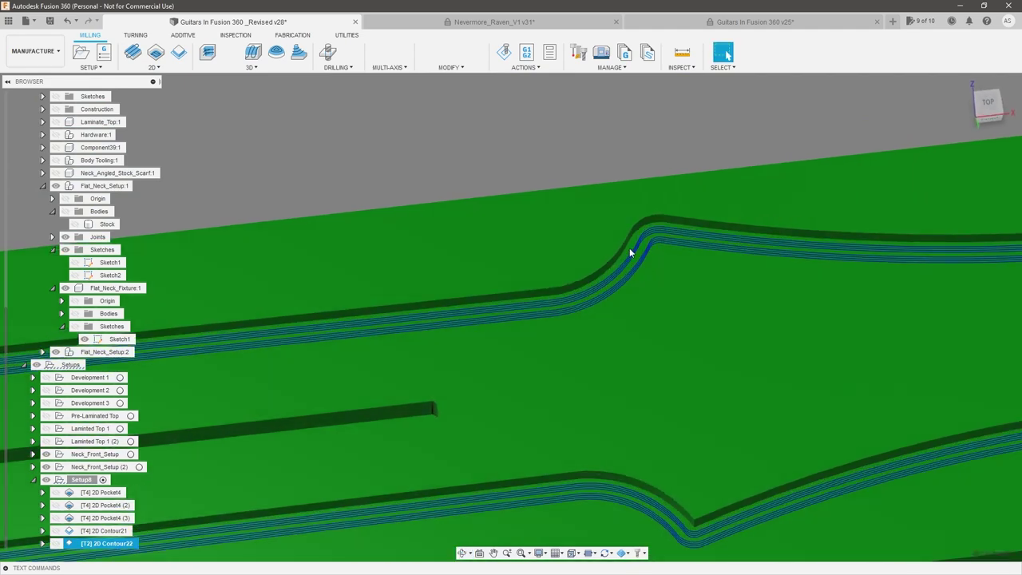
- Examine the contour toolpath around the whole neck outline and at the headstock tip, then clear the selection
{"action": "scroll", "coordinate": [631, 265], "scroll_direction": "down", "scroll_amount": 4}
{"action": "middle_click_drag", "start_coordinate": [637, 262], "coordinate": [752, 343], "text": "shift"}
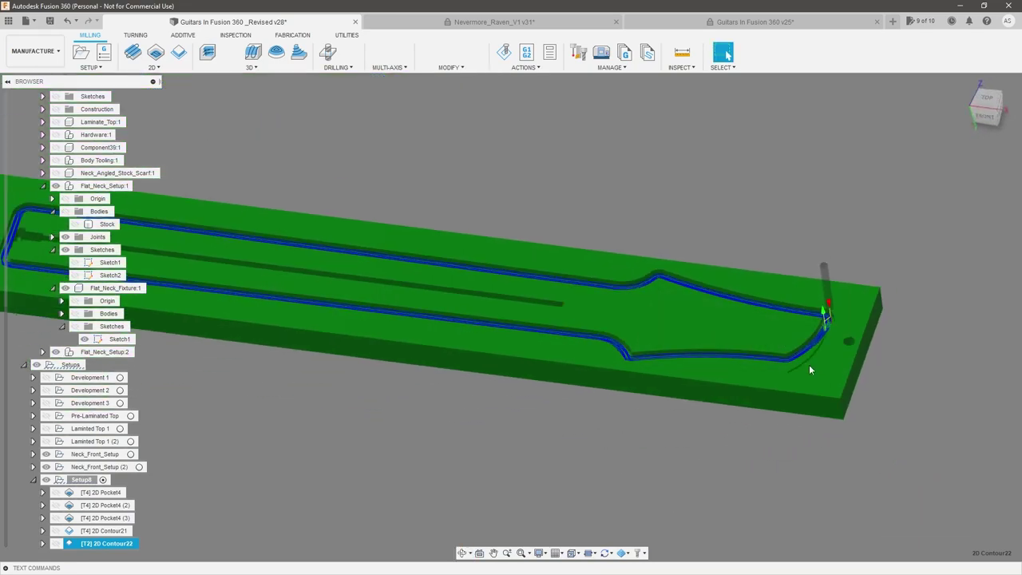
{"action": "scroll", "coordinate": [793, 366], "scroll_direction": "down", "scroll_amount": 3}
{"action": "scroll", "coordinate": [755, 289], "scroll_direction": "up", "scroll_amount": 5}
{"action": "middle_click_drag", "start_coordinate": [754, 281], "coordinate": [723, 294], "text": "shift"}
{"action": "scroll", "coordinate": [724, 295], "scroll_direction": "down", "scroll_amount": 3}
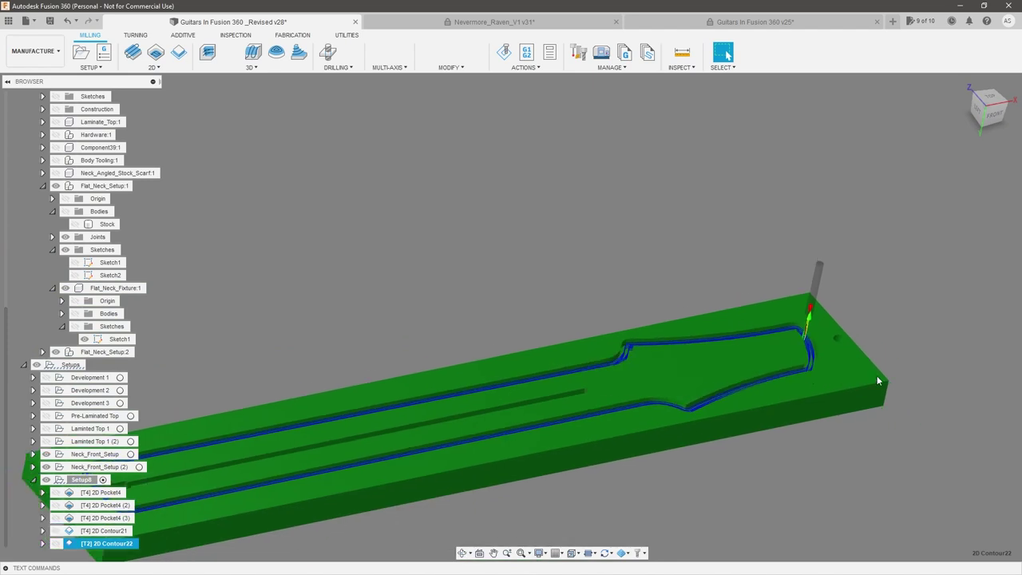
{"action": "middle_click_drag", "start_coordinate": [877, 381], "coordinate": [873, 394], "text": "shift"}
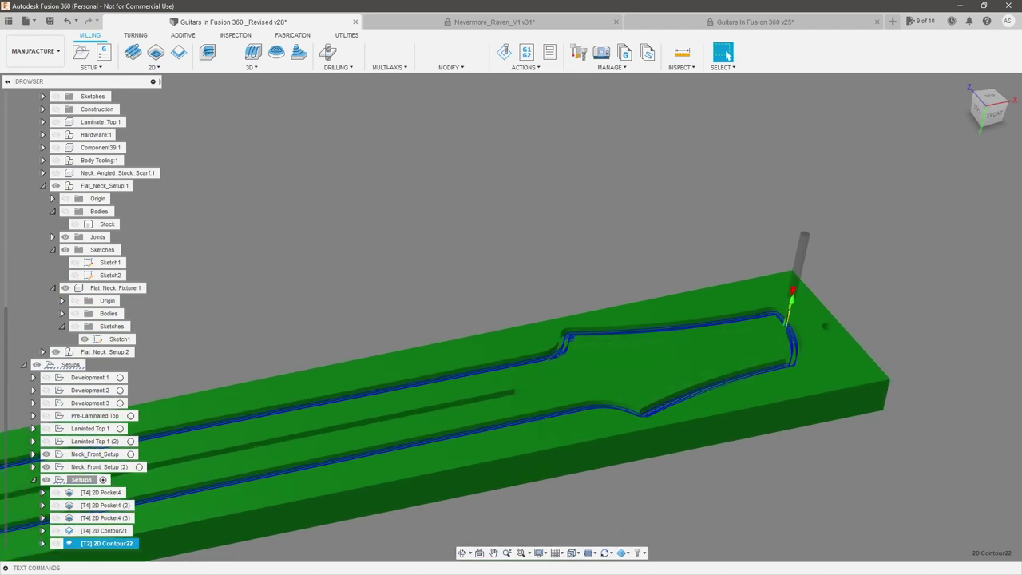
{"action": "key", "text": "Escape"}
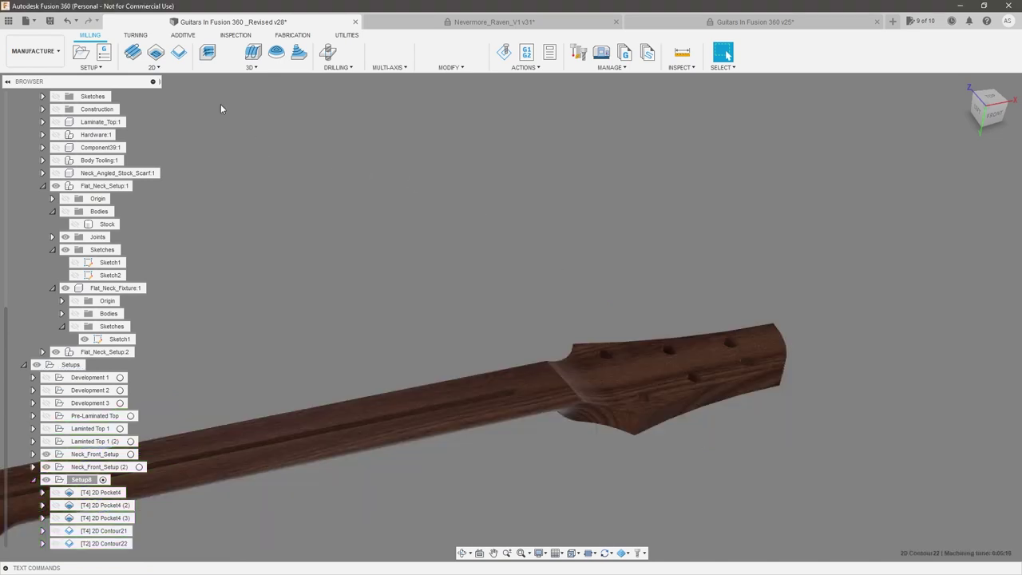
- Inspect the curved transition face between the neck and the headstock's front face
{"action": "scroll", "coordinate": [645, 403], "scroll_direction": "up", "scroll_amount": 5}
{"action": "middle_click_drag", "start_coordinate": [644, 402], "coordinate": [537, 339], "text": "shift"}
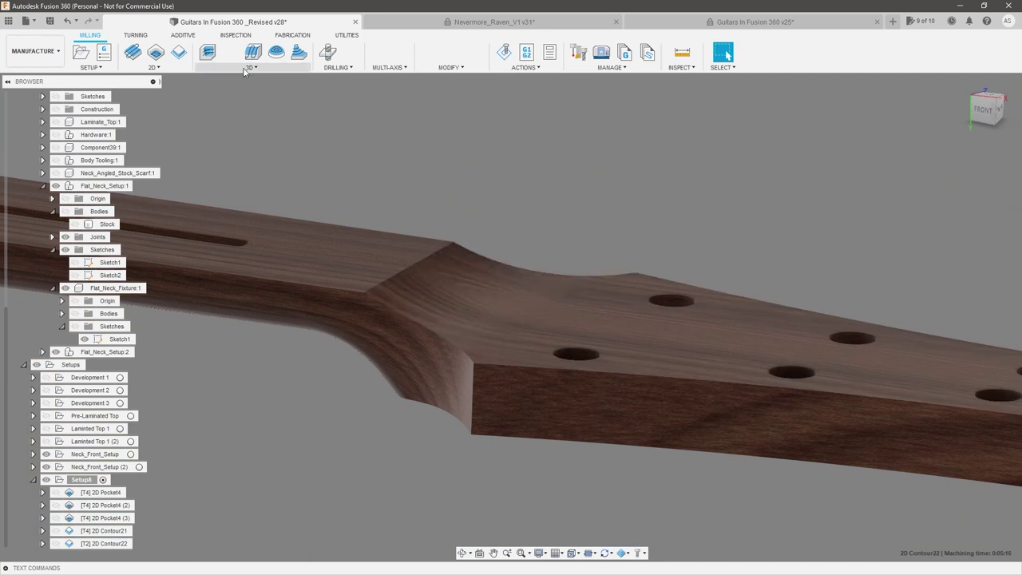
{"action": "left_click", "coordinate": [472, 292]}
{"action": "mouse_move", "coordinate": [538, 239]}
{"action": "middle_mouse_down", "text": "shift"}
{"action": "mouse_move", "coordinate": [553, 236]}
{"action": "mouse_move", "coordinate": [545, 239]}
{"action": "middle_mouse_up", "text": "shift"}
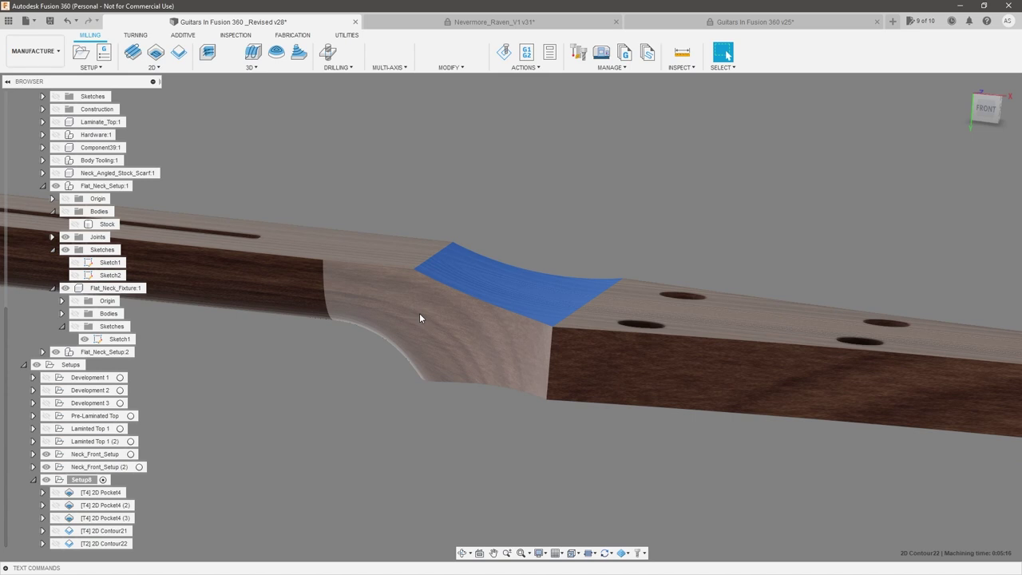
{"action": "scroll", "coordinate": [561, 268], "scroll_direction": "down", "scroll_amount": 2}
{"action": "middle_click_drag", "start_coordinate": [568, 232], "coordinate": [565, 236], "text": "shift"}
{"action": "scroll", "coordinate": [523, 290], "scroll_direction": "up", "scroll_amount": 2}
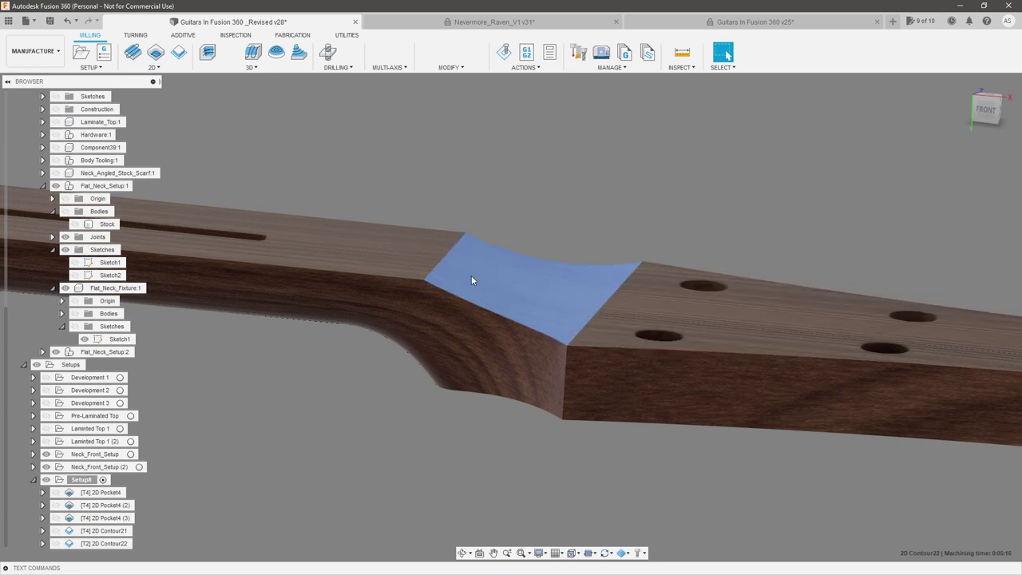
{"action": "left_click", "coordinate": [337, 140]}
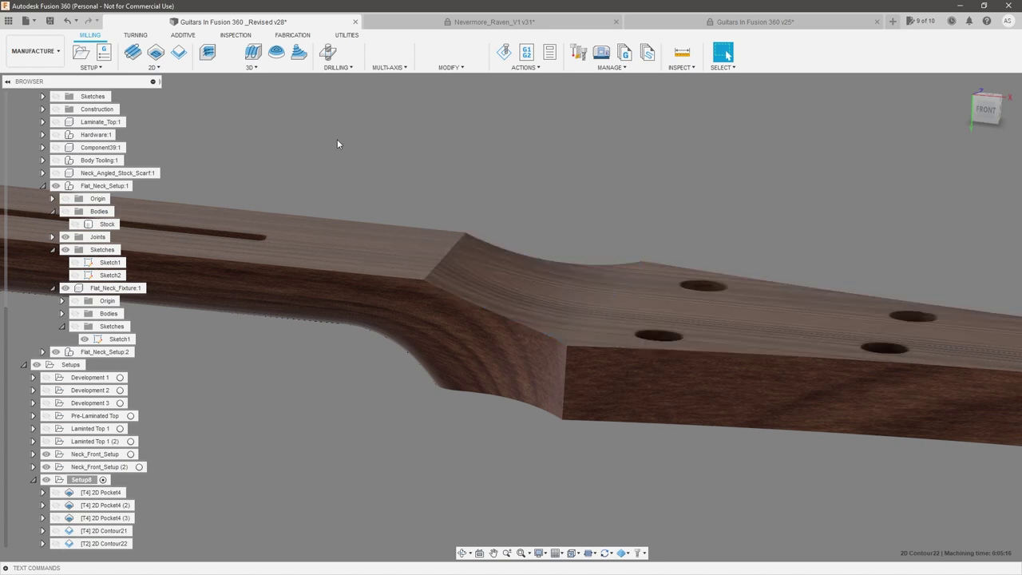
- Create a 3D Adaptive Clearing operation with the #2 1/4" flat tool and default geometry, generate it and check its toolpath
{"action": "left_click", "coordinate": [251, 67]}
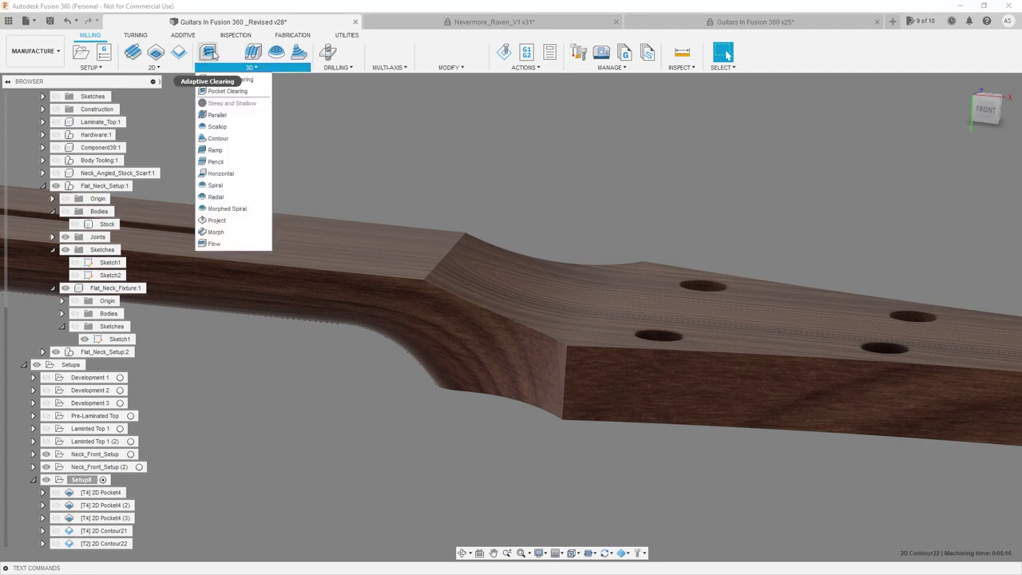
{"action": "left_click", "coordinate": [222, 78]}
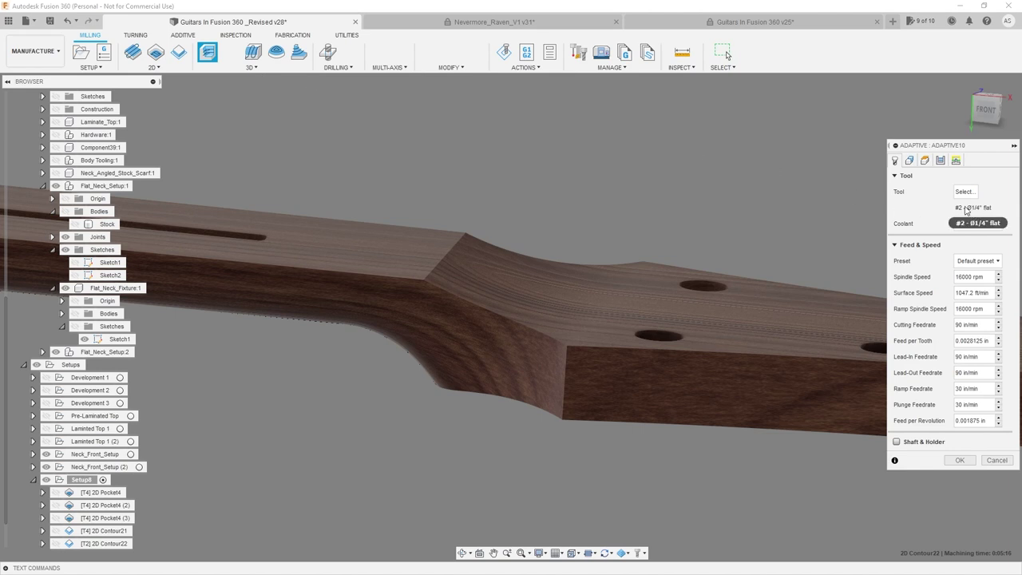
{"action": "left_click", "coordinate": [908, 163]}
{"action": "scroll", "coordinate": [744, 293], "scroll_direction": "down", "scroll_amount": 10}
{"action": "middle_click_drag", "start_coordinate": [658, 246], "coordinate": [651, 290], "text": "shift"}
{"action": "scroll", "coordinate": [651, 290], "scroll_direction": "down", "scroll_amount": 1}
{"action": "scroll", "coordinate": [748, 222], "scroll_direction": "up", "scroll_amount": 2}
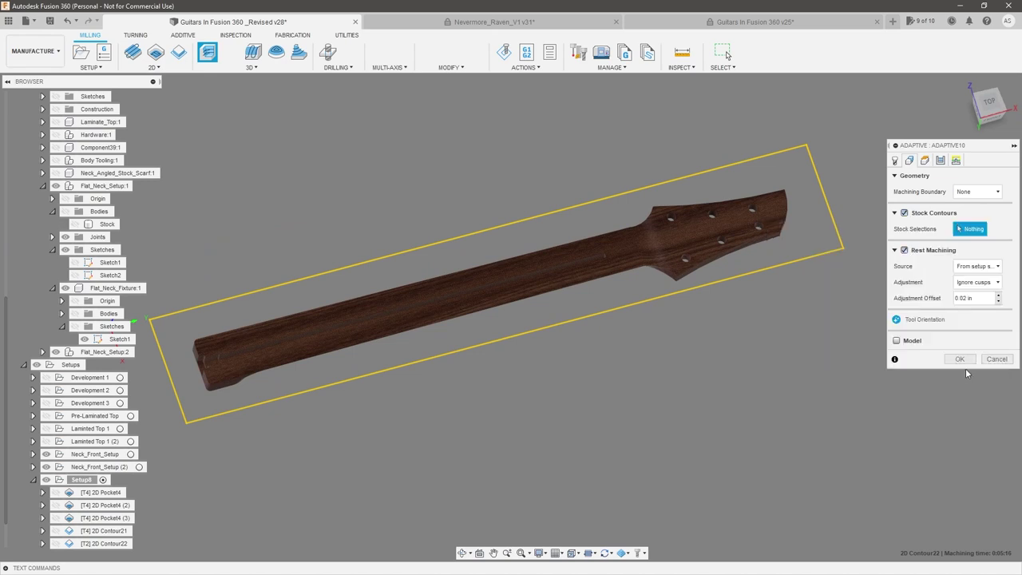
{"action": "left_click", "coordinate": [961, 359]}
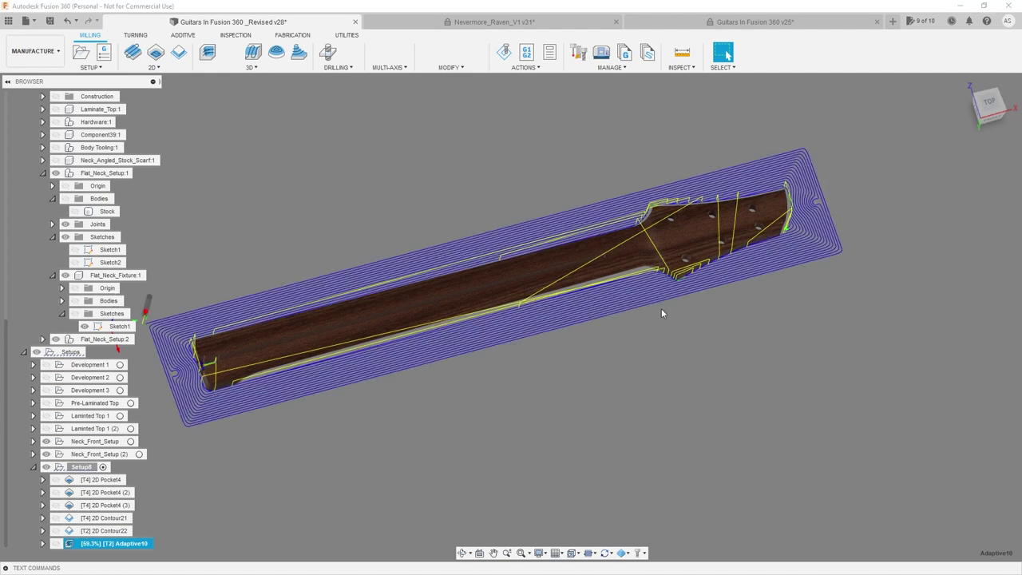
{"action": "middle_click_drag", "start_coordinate": [686, 346], "coordinate": [651, 285], "text": "shift"}
{"action": "scroll", "coordinate": [226, 332], "scroll_direction": "up", "scroll_amount": 3}
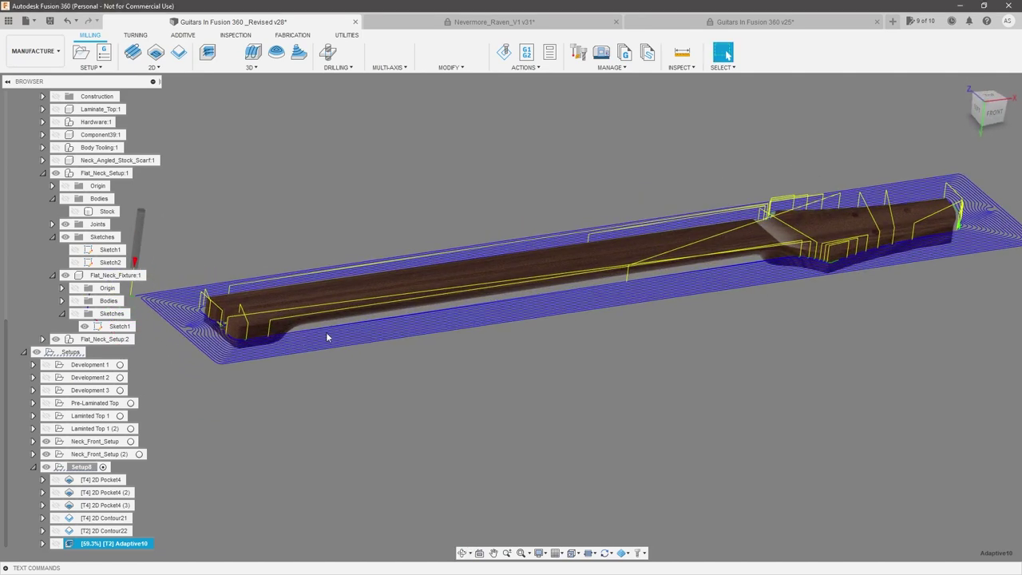
{"action": "scroll", "coordinate": [609, 310], "scroll_direction": "down", "scroll_amount": 3}
{"action": "scroll", "coordinate": [789, 261], "scroll_direction": "up", "scroll_amount": 3}
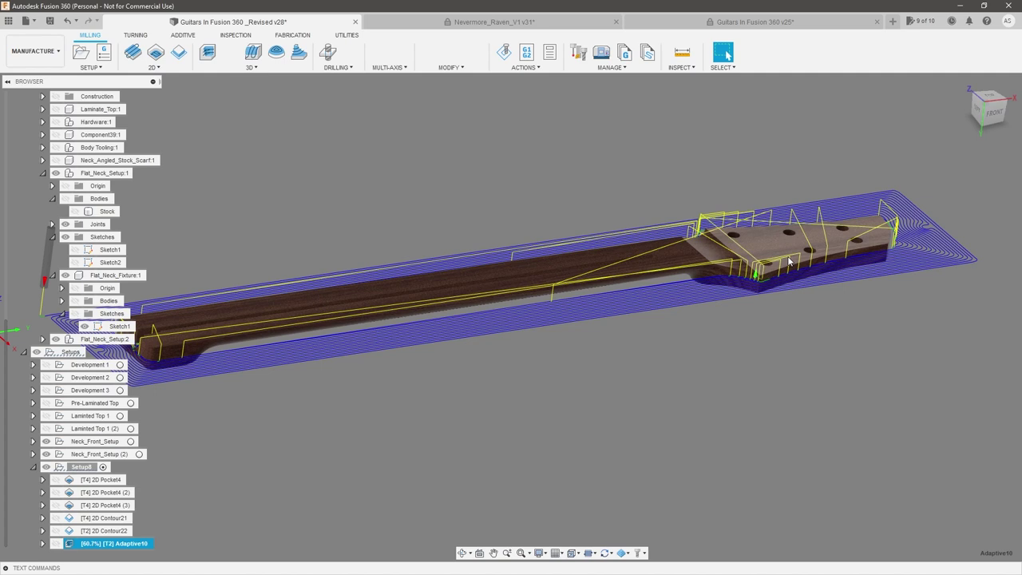
- Reopen the adaptive clearing operation for editing at its geometry settings, with the headstock in view
{"action": "double_click", "coordinate": [126, 546]}
{"action": "right_click", "coordinate": [126, 548]}
{"action": "left_click", "coordinate": [185, 182]}
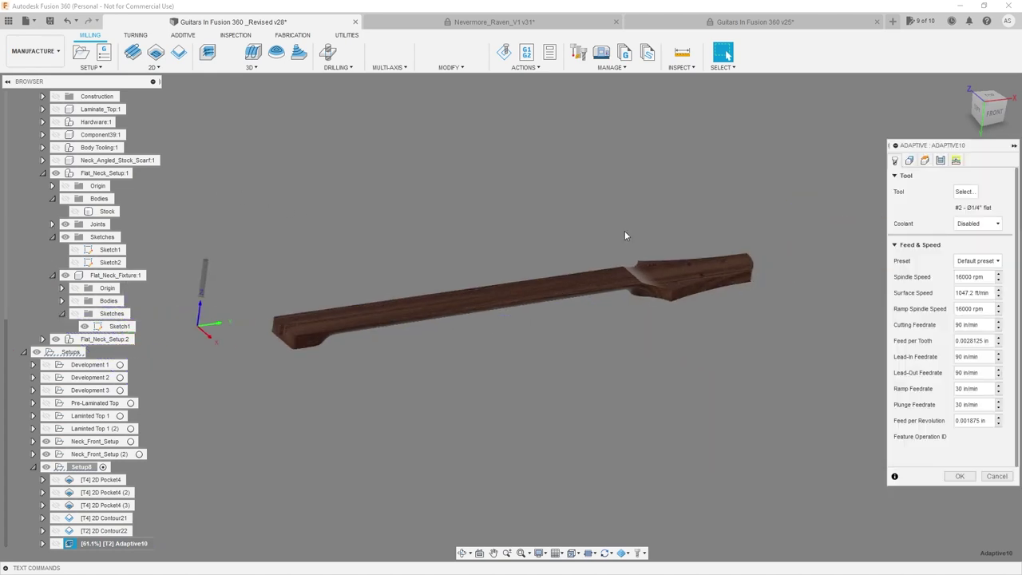
{"action": "scroll", "coordinate": [593, 256], "scroll_direction": "down", "scroll_amount": 1}
{"action": "scroll", "coordinate": [830, 189], "scroll_direction": "up", "scroll_amount": 5}
{"action": "left_click", "coordinate": [909, 160]}
{"action": "scroll", "coordinate": [599, 378], "scroll_direction": "up", "scroll_amount": 5}
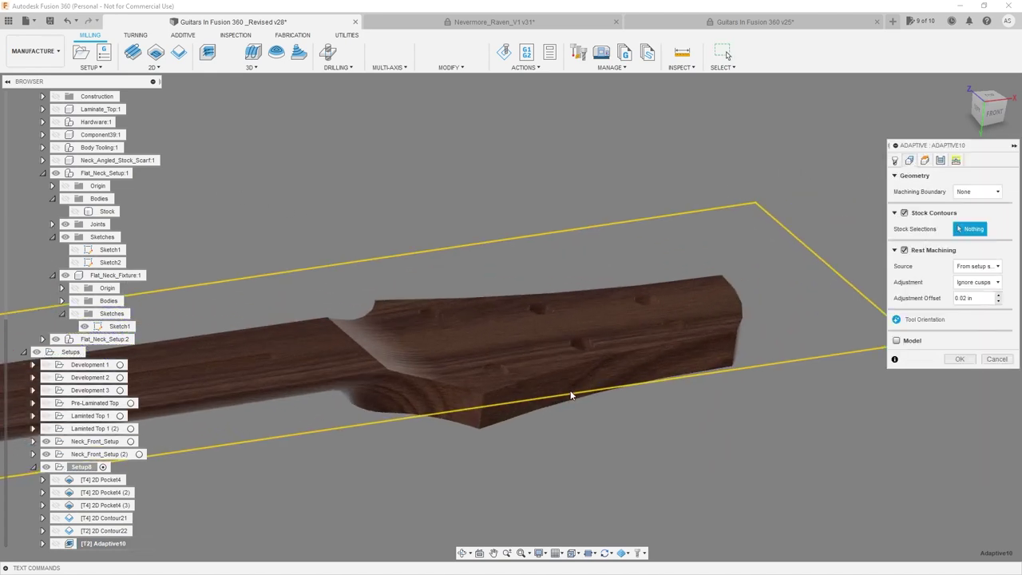
- Try the headstock outline chain as the adaptive operation's stock contour and clear the selection
{"action": "left_click", "coordinate": [452, 388]}
{"action": "mouse_move", "coordinate": [474, 424]}
{"action": "middle_mouse_down", "text": "shift"}
{"action": "mouse_move", "coordinate": [448, 454]}
{"action": "mouse_move", "coordinate": [451, 469]}
{"action": "mouse_move", "coordinate": [461, 428]}
{"action": "middle_mouse_up", "text": "shift"}
{"action": "left_click", "coordinate": [990, 230]}
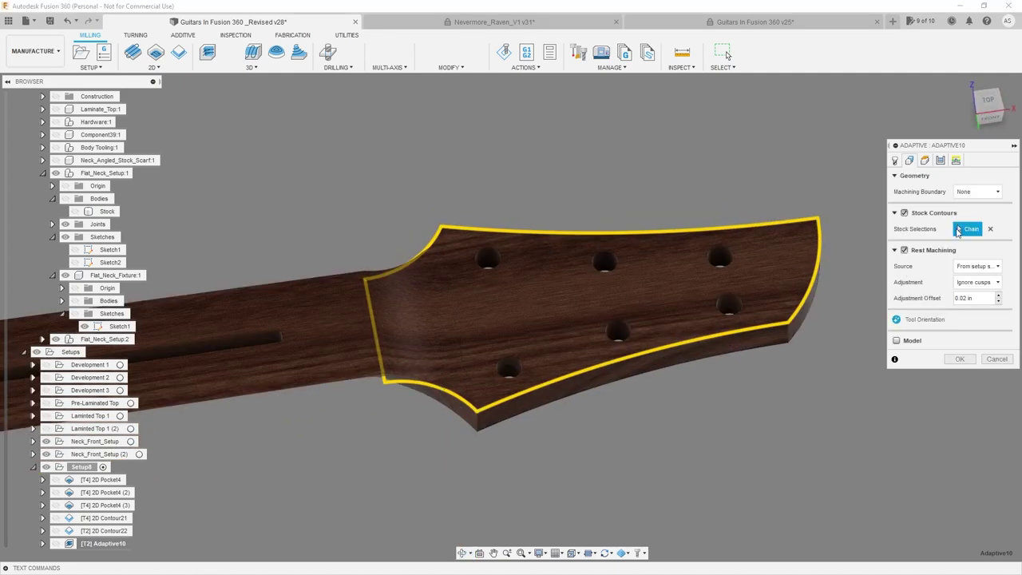
{"action": "left_click", "coordinate": [989, 229]}
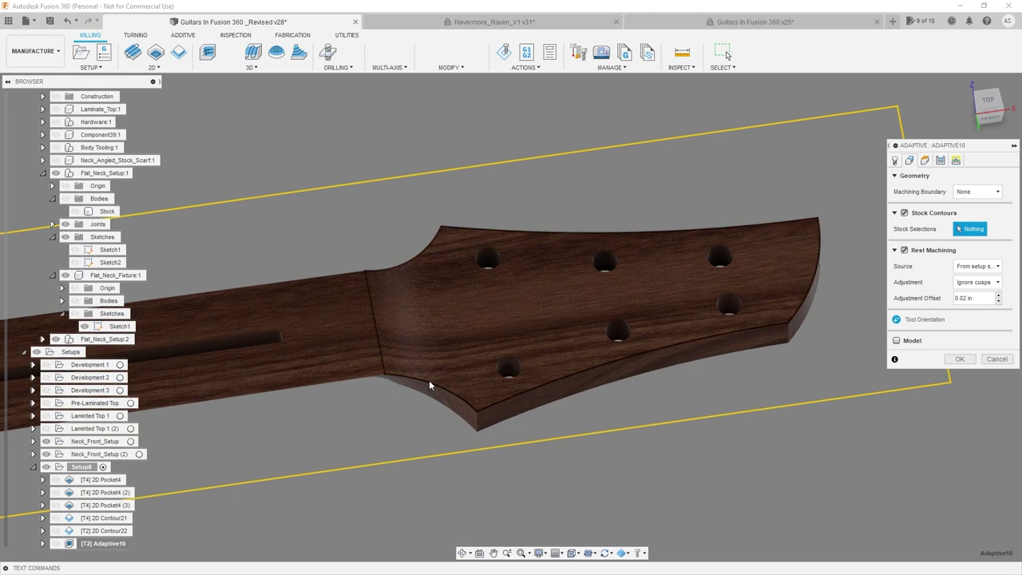
- Select the headstock outline chain, including the nut-end edge, as the stock contour and check it from above
{"action": "middle_click_drag", "start_coordinate": [426, 390], "coordinate": [431, 344], "text": "shift"}
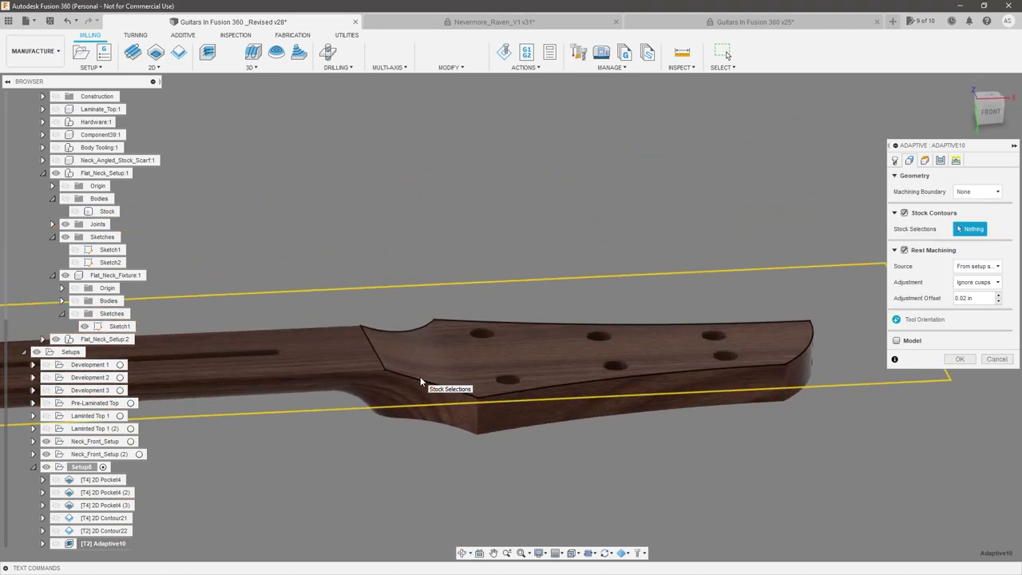
{"action": "left_click", "coordinate": [420, 378]}
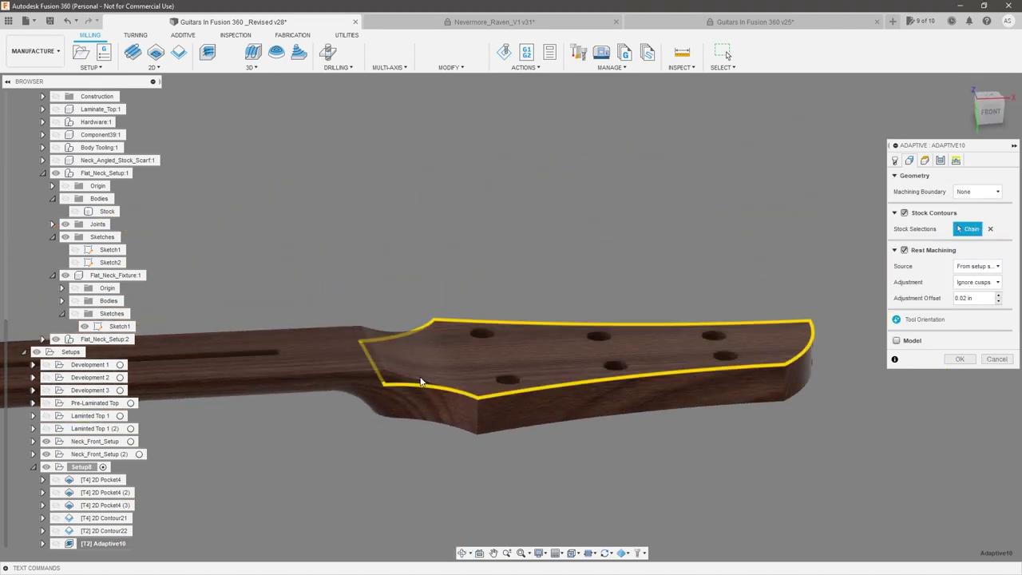
{"action": "scroll", "coordinate": [491, 387], "scroll_direction": "up", "scroll_amount": 3}
{"action": "middle_click_drag", "start_coordinate": [491, 390], "coordinate": [477, 470], "text": "shift"}
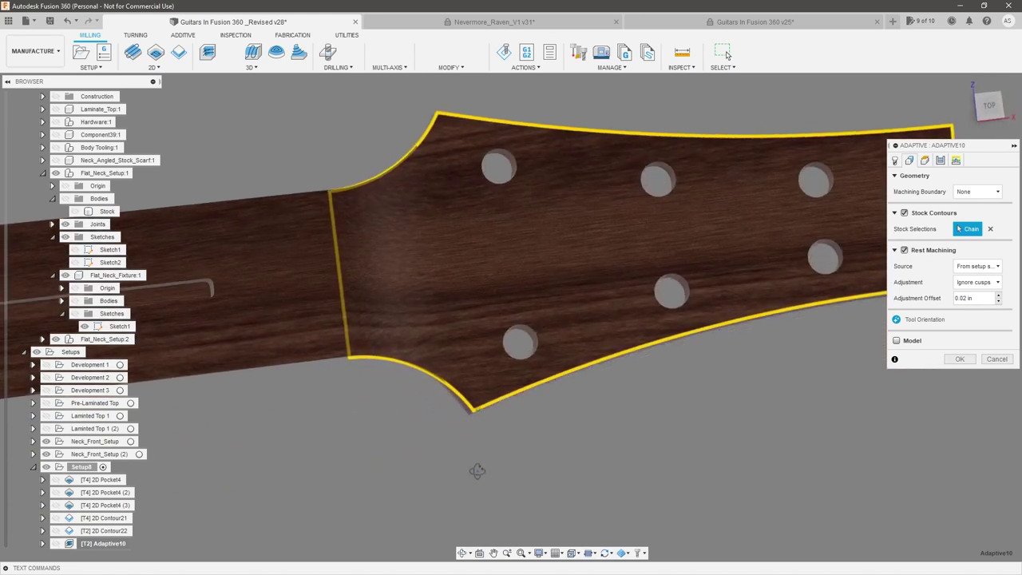
{"action": "scroll", "coordinate": [477, 470], "scroll_direction": "down", "scroll_amount": 3}
{"action": "scroll", "coordinate": [527, 377], "scroll_direction": "up", "scroll_amount": 3}
{"action": "middle_click_drag", "start_coordinate": [601, 387], "coordinate": [604, 364], "text": "shift"}
{"action": "scroll", "coordinate": [601, 390], "scroll_direction": "down", "scroll_amount": 2}
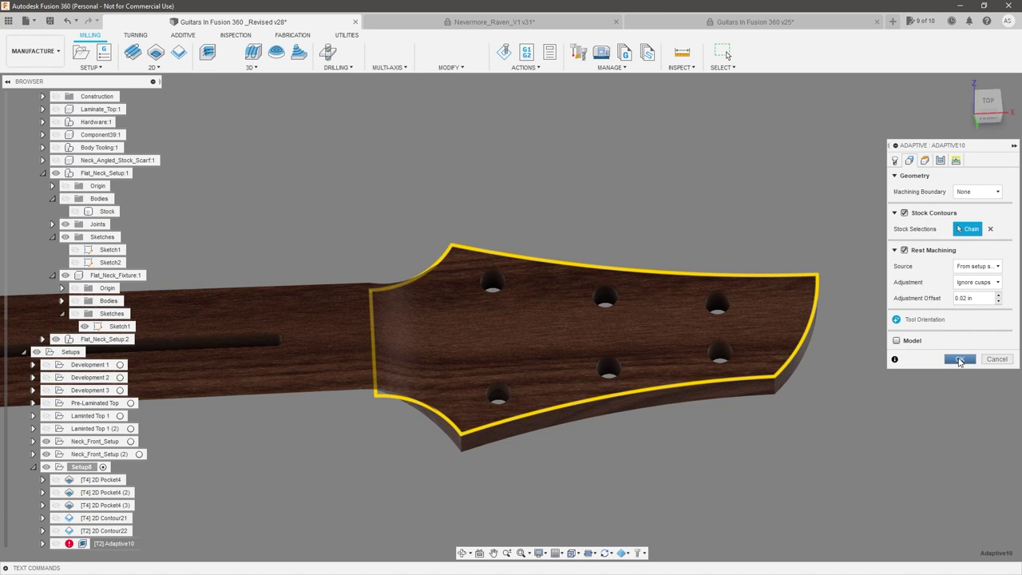
- Enable Model, select the curved transition face and the headstock's front face as model surfaces, and regenerate the adaptive toolpath
{"action": "left_click", "coordinate": [896, 342]}
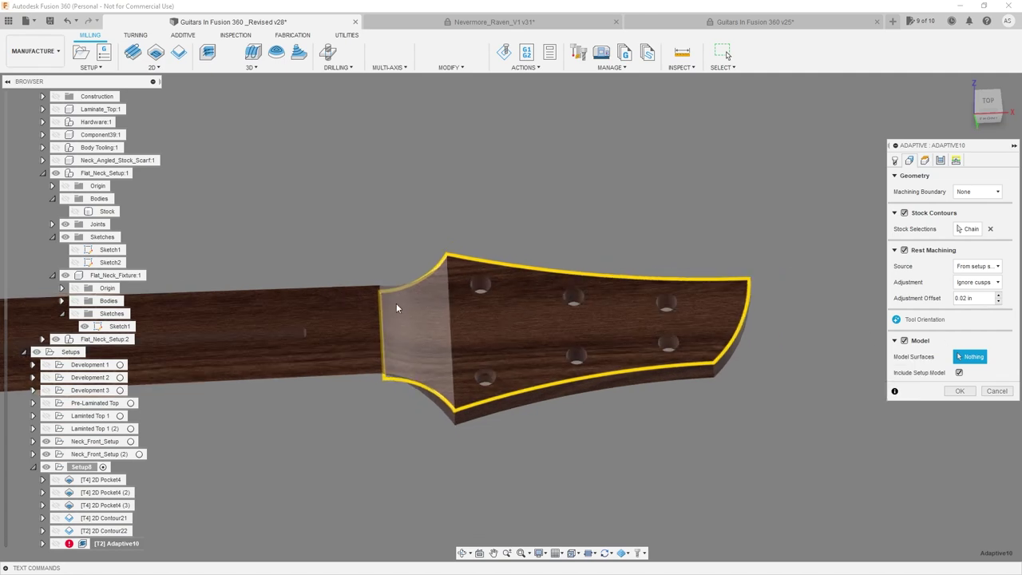
{"action": "middle_click_drag", "start_coordinate": [480, 347], "coordinate": [470, 324], "text": "shift"}
{"action": "left_click", "coordinate": [442, 328]}
{"action": "left_click", "coordinate": [493, 326]}
{"action": "mouse_move", "coordinate": [609, 201]}
{"action": "middle_mouse_down", "text": "shift"}
{"action": "mouse_move", "coordinate": [623, 180]}
{"action": "mouse_move", "coordinate": [610, 200]}
{"action": "middle_mouse_up", "text": "shift"}
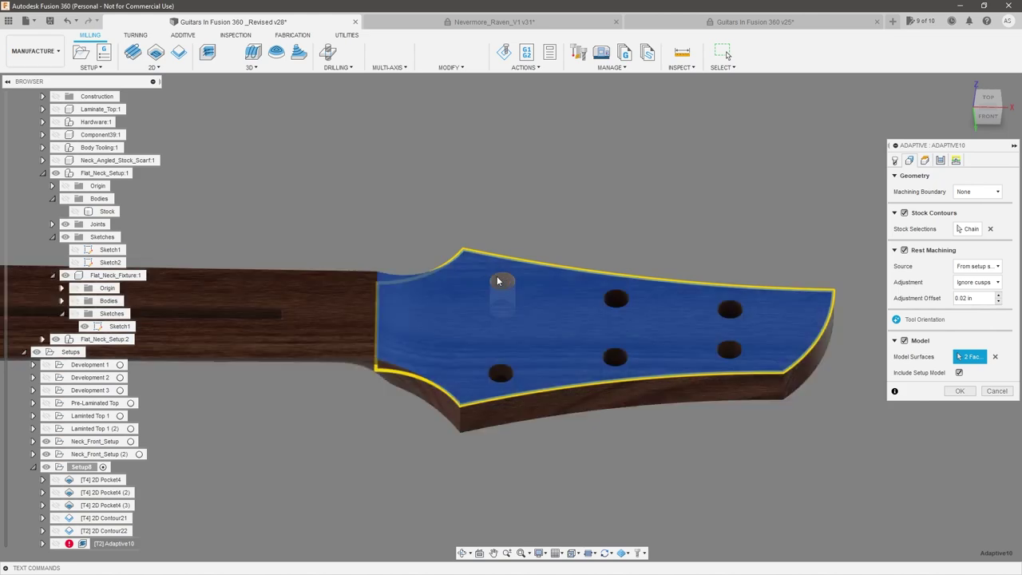
{"action": "middle_click_drag", "start_coordinate": [557, 239], "coordinate": [588, 256], "text": "shift"}
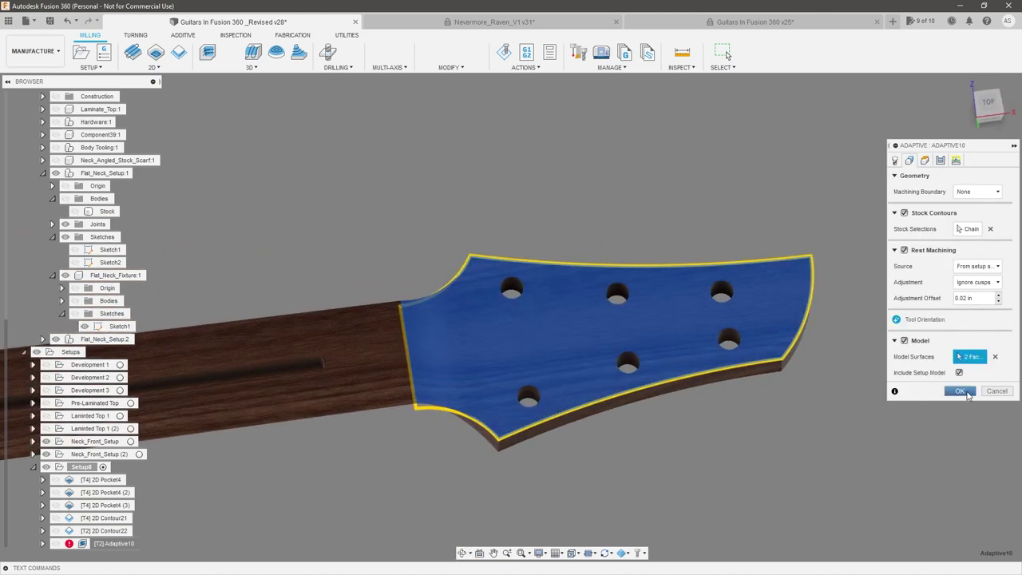
{"action": "left_click", "coordinate": [959, 390]}
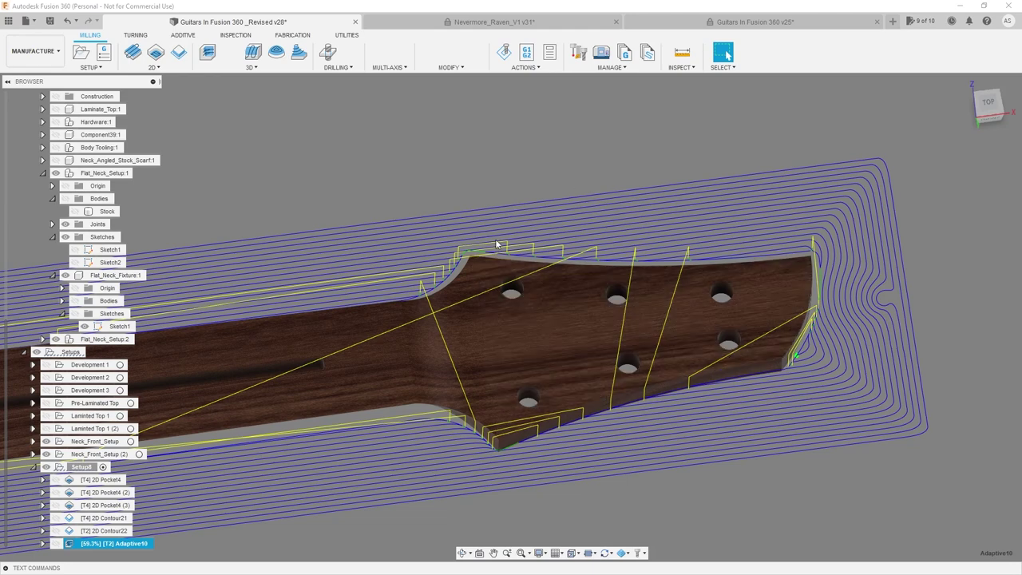
- Reopen the adaptive clearing operation and set its machining boundary to Selection, using the headstock outline chain
{"action": "right_click", "coordinate": [121, 545]}
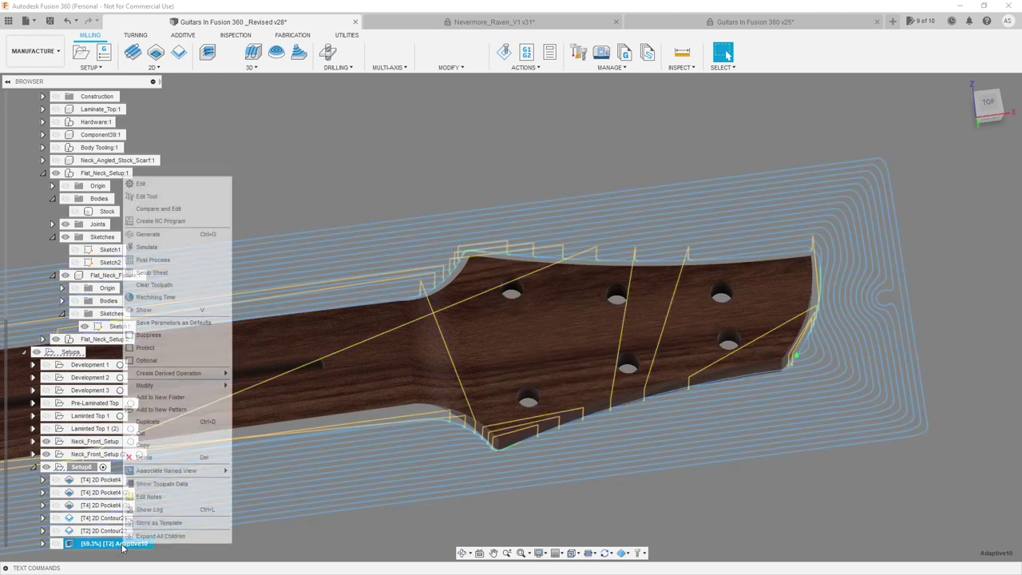
{"action": "left_click", "coordinate": [195, 184]}
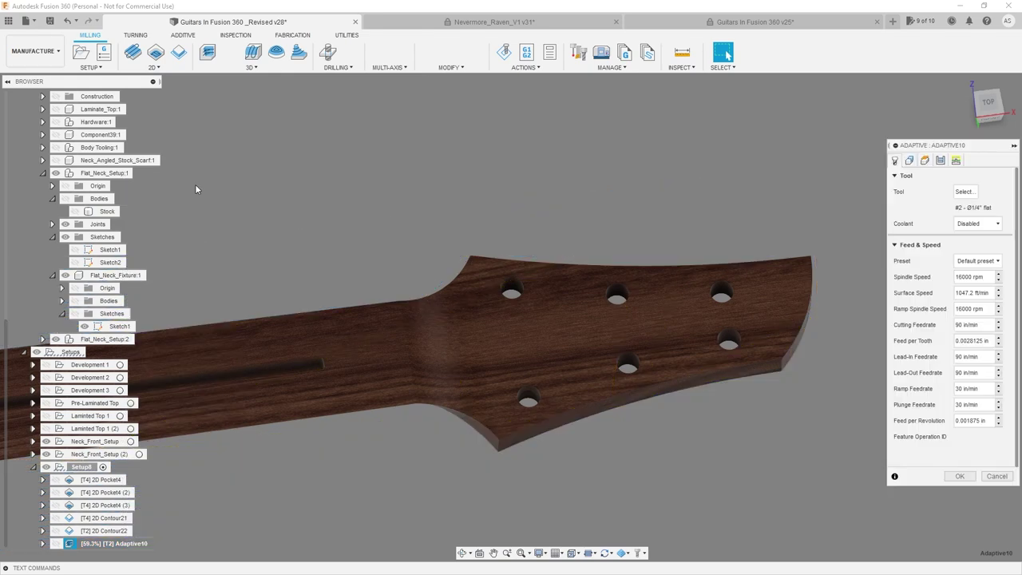
{"action": "left_click", "coordinate": [909, 160]}
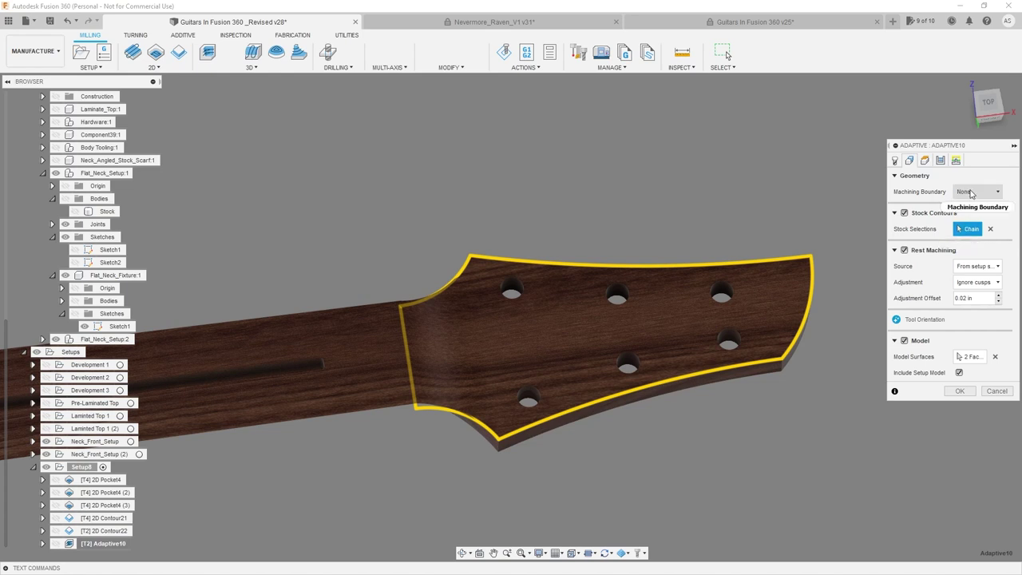
{"action": "left_click", "coordinate": [972, 192]}
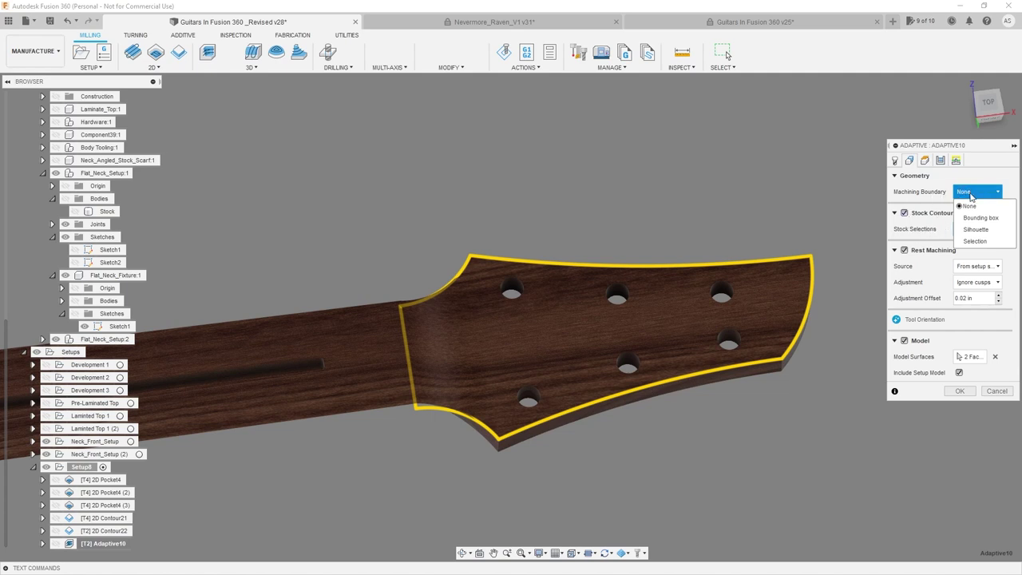
{"action": "left_click", "coordinate": [975, 240]}
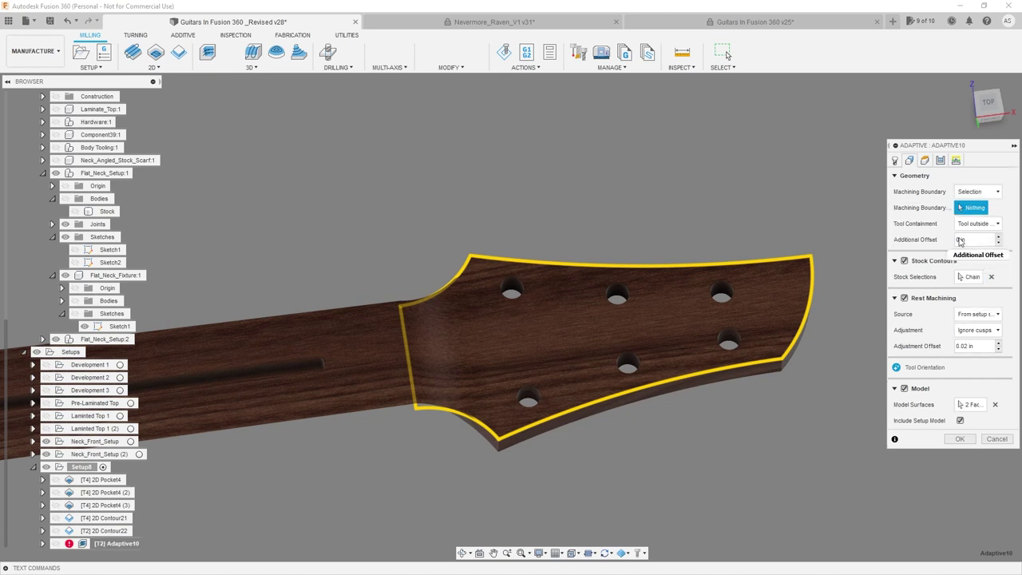
{"action": "left_click", "coordinate": [461, 415]}
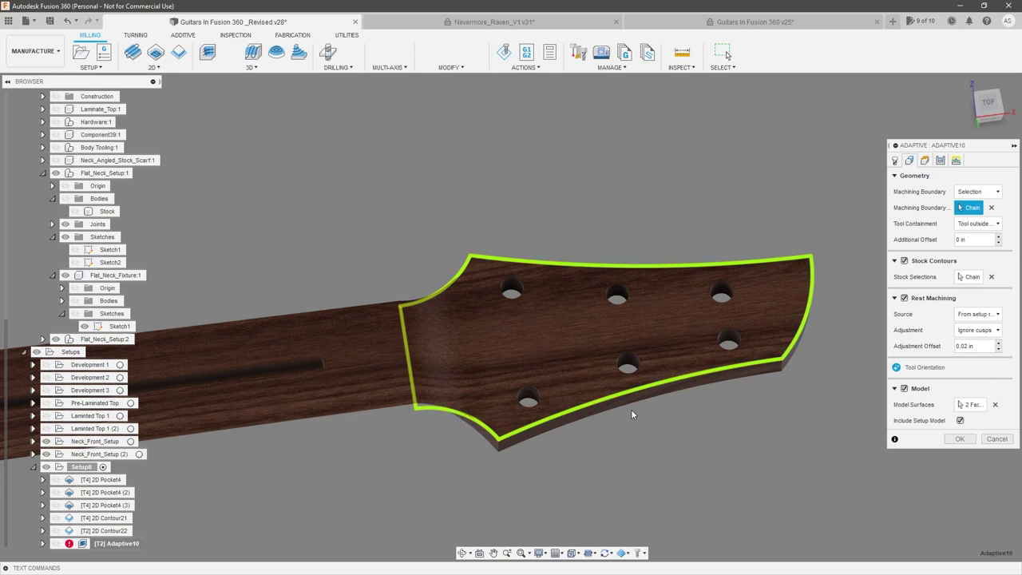
- Set the adaptive operation's tool containment to Tool center on boundary and regenerate the toolpath
{"action": "left_click", "coordinate": [978, 225]}
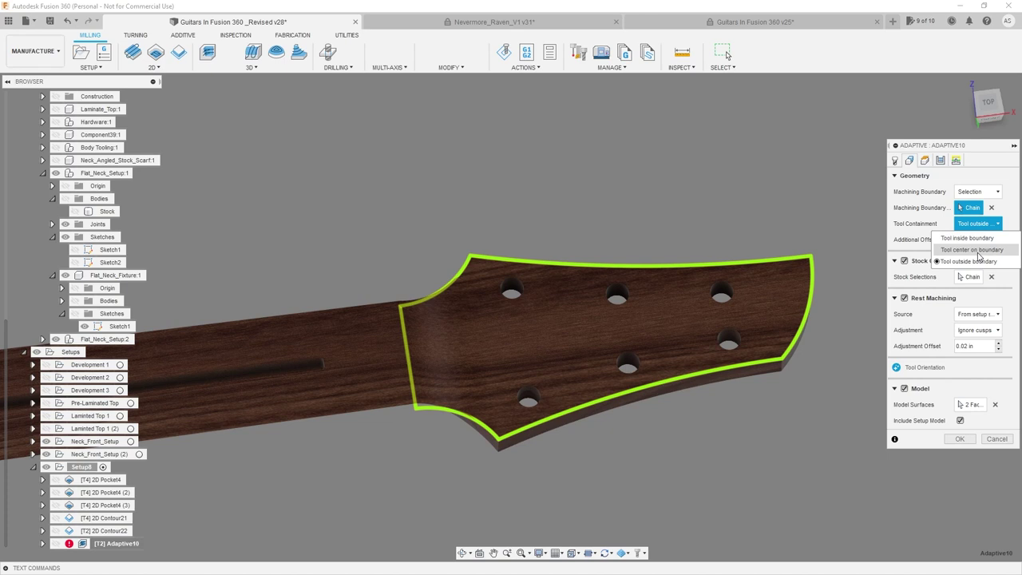
{"action": "left_click", "coordinate": [978, 250]}
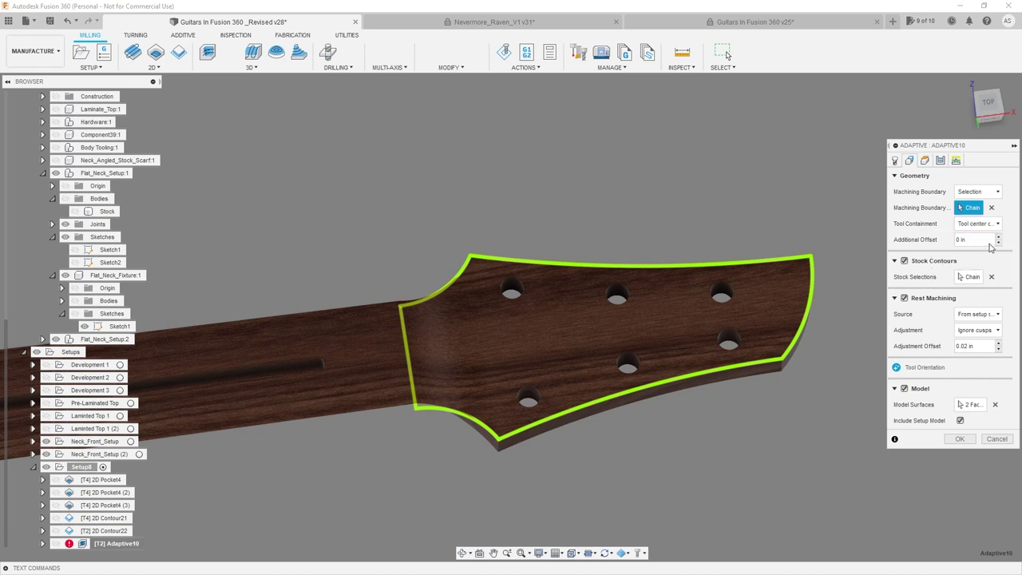
{"action": "left_click", "coordinate": [966, 438]}
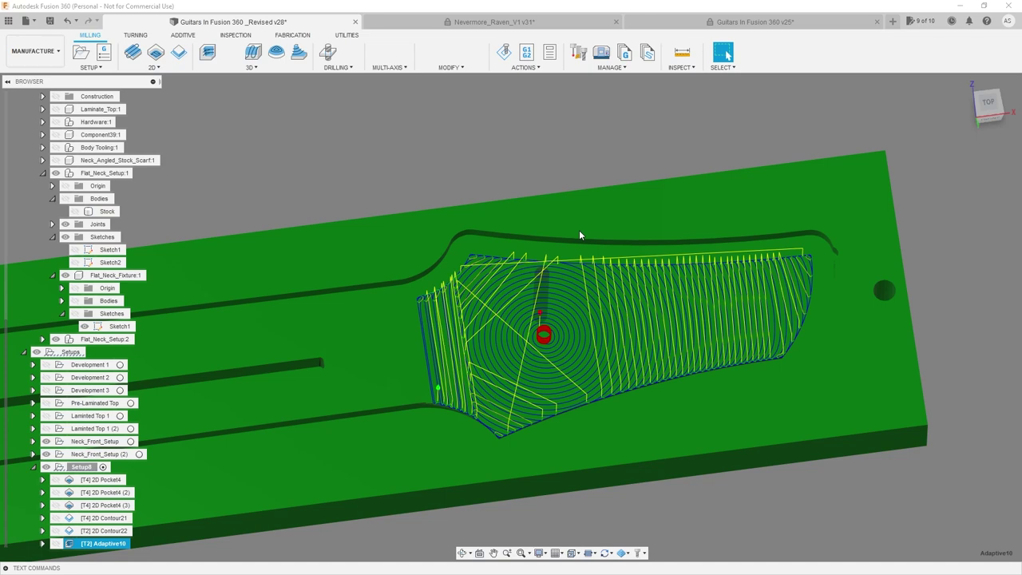
- Examine the regenerated adaptive toolpath over the headstock and its transition from several angles, up close and from the front
{"action": "scroll", "coordinate": [490, 364], "scroll_direction": "up", "scroll_amount": 5}
{"action": "middle_click_drag", "start_coordinate": [528, 357], "coordinate": [463, 346], "text": "shift"}
{"action": "scroll", "coordinate": [481, 335], "scroll_direction": "down", "scroll_amount": 2}
{"action": "scroll", "coordinate": [551, 340], "scroll_direction": "up", "scroll_amount": 2}
{"action": "scroll", "coordinate": [511, 358], "scroll_direction": "down", "scroll_amount": 2}
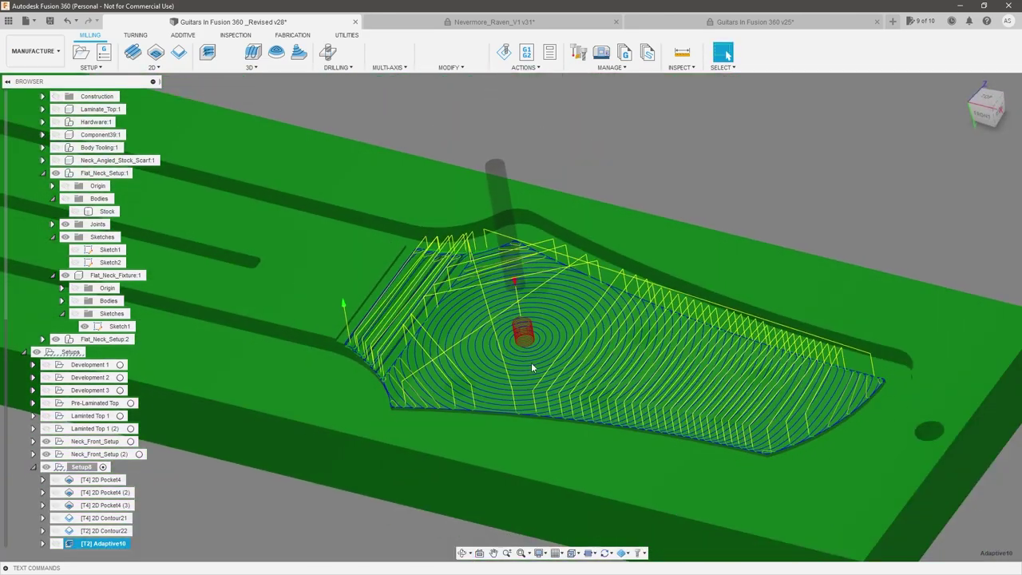
{"action": "scroll", "coordinate": [454, 361], "scroll_direction": "up", "scroll_amount": 4}
{"action": "scroll", "coordinate": [387, 357], "scroll_direction": "up", "scroll_amount": 2}
{"action": "middle_click_drag", "start_coordinate": [389, 356], "coordinate": [423, 322], "text": "shift"}
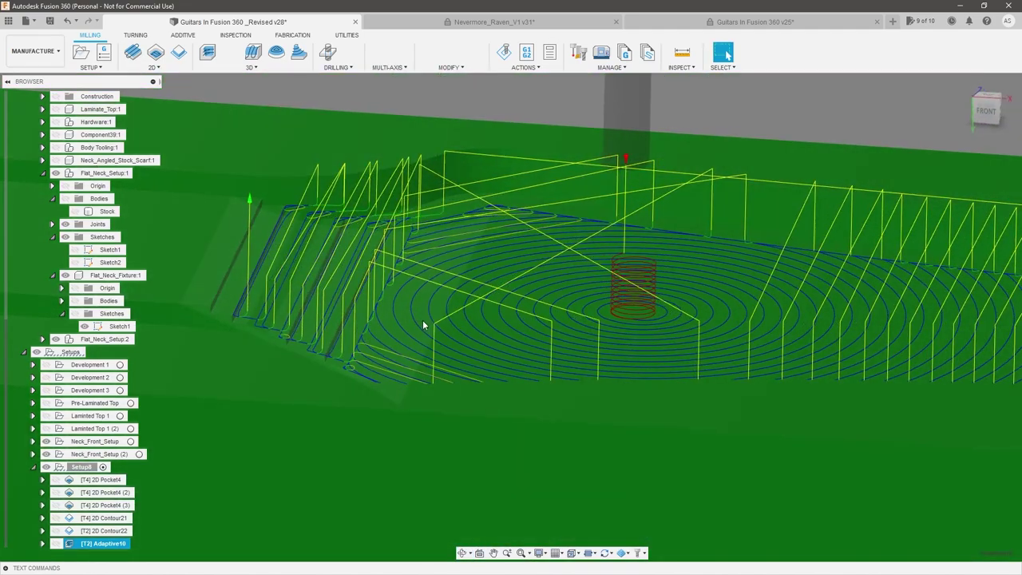
{"action": "scroll", "coordinate": [438, 307], "scroll_direction": "down", "scroll_amount": 3}
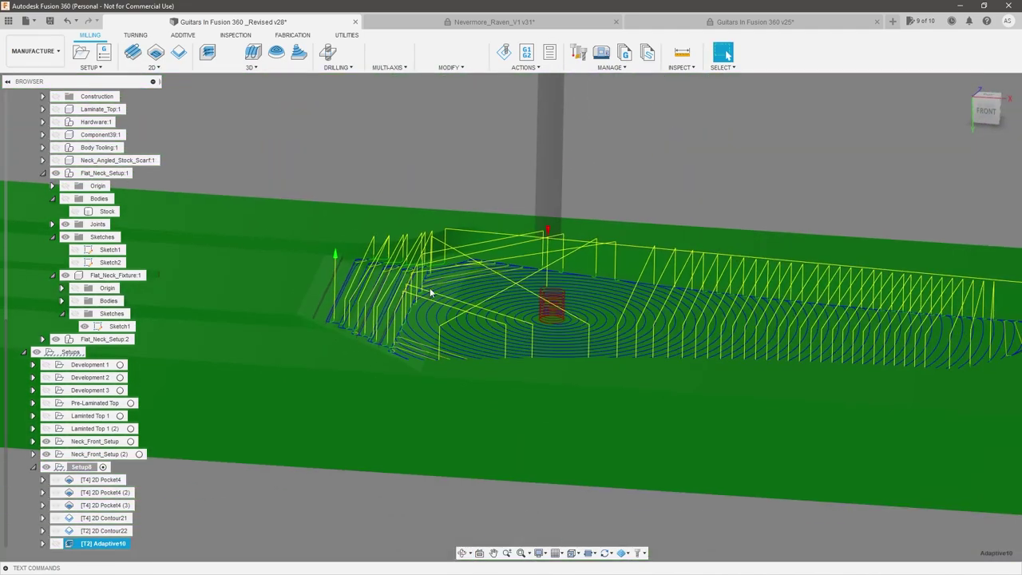
{"action": "middle_click_drag", "start_coordinate": [585, 307], "coordinate": [575, 318], "text": "shift"}
{"action": "scroll", "coordinate": [575, 313], "scroll_direction": "down", "scroll_amount": 3}
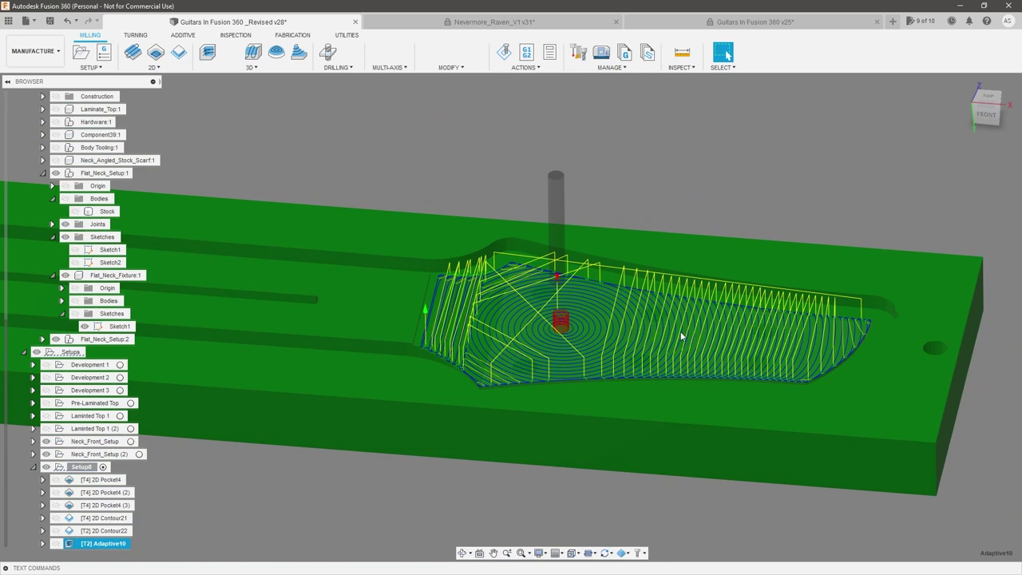
- Edit the Adaptive10 operation on the headstock and set its maximum roughing stepdown to 0.0625 in
{"action": "middle_click_drag", "start_coordinate": [679, 332], "coordinate": [684, 344], "text": "shift"}
{"action": "left_click", "coordinate": [724, 53]}
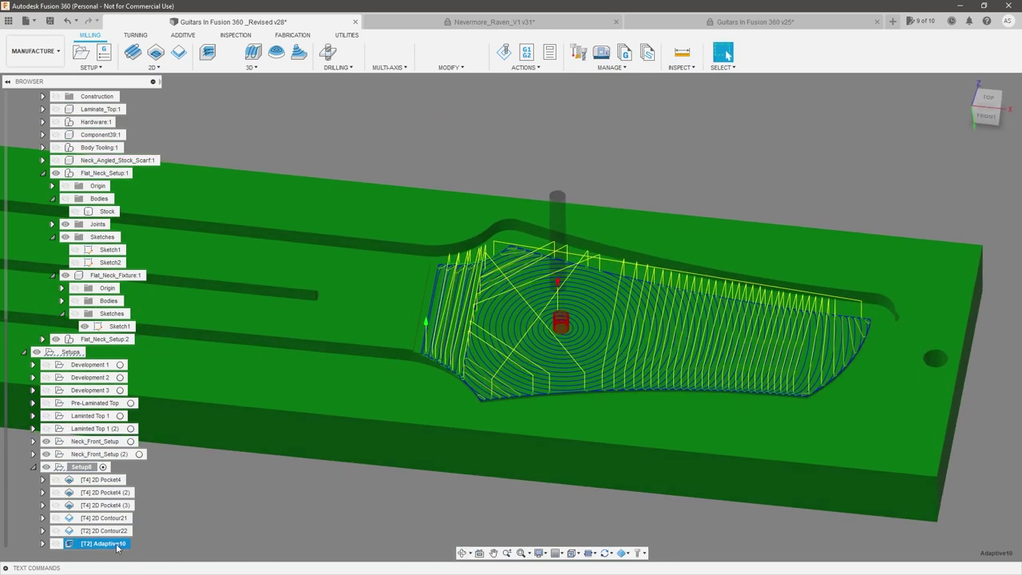
{"action": "right_click", "coordinate": [114, 546]}
{"action": "left_click", "coordinate": [160, 183]}
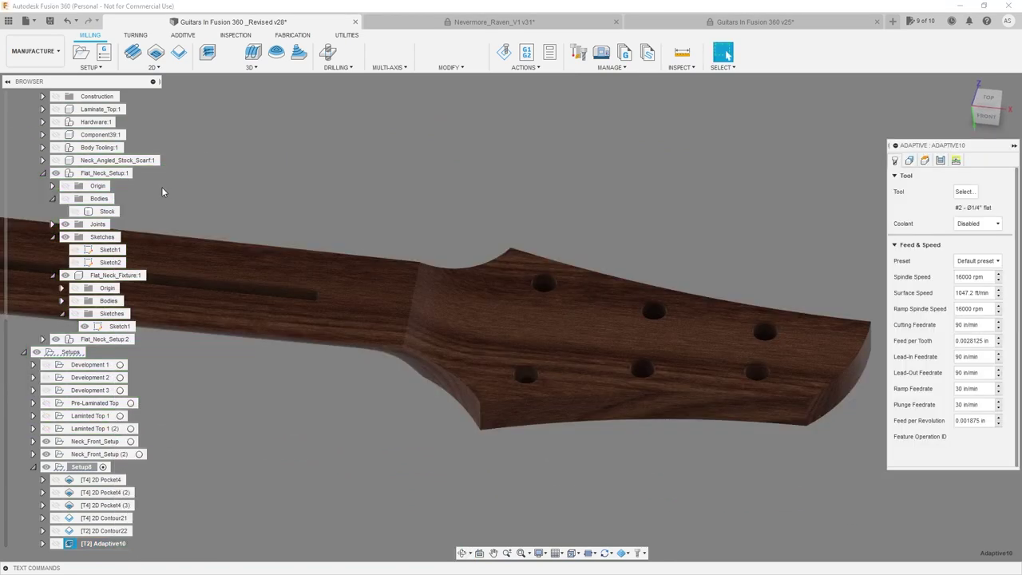
{"action": "left_click", "coordinate": [947, 162]}
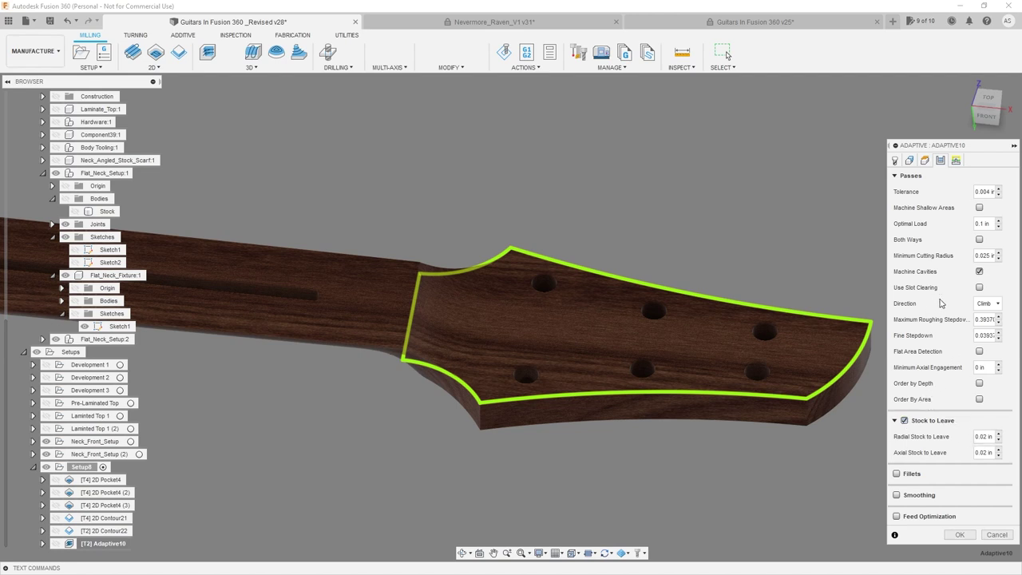
{"action": "double_click", "coordinate": [987, 319]}
{"action": "type", "text": "0.0625"}
{"action": "key", "text": "Return"}
- Set the fine stepdown of Adaptive10 to 0.0625 in and accept the changes to regenerate the toolpath
{"action": "type", "text": ".06"}
{"action": "key", "text": "Tab"}
{"action": "middle_click_drag", "start_coordinate": [454, 337], "coordinate": [459, 296], "text": "shift"}
{"action": "scroll", "coordinate": [404, 299], "scroll_direction": "up", "scroll_amount": 3}
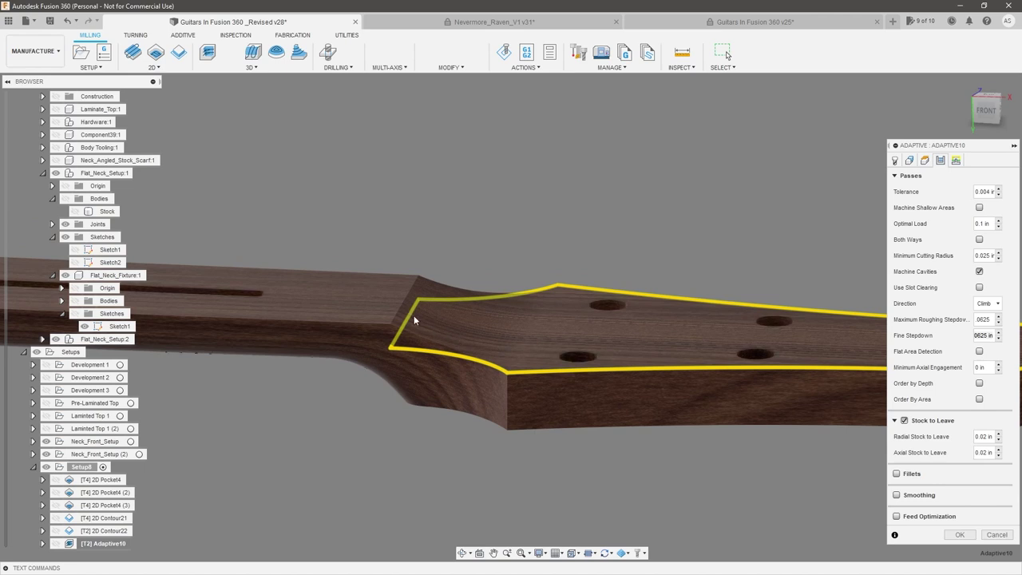
{"action": "middle_click_drag", "start_coordinate": [472, 344], "coordinate": [549, 337], "text": "shift"}
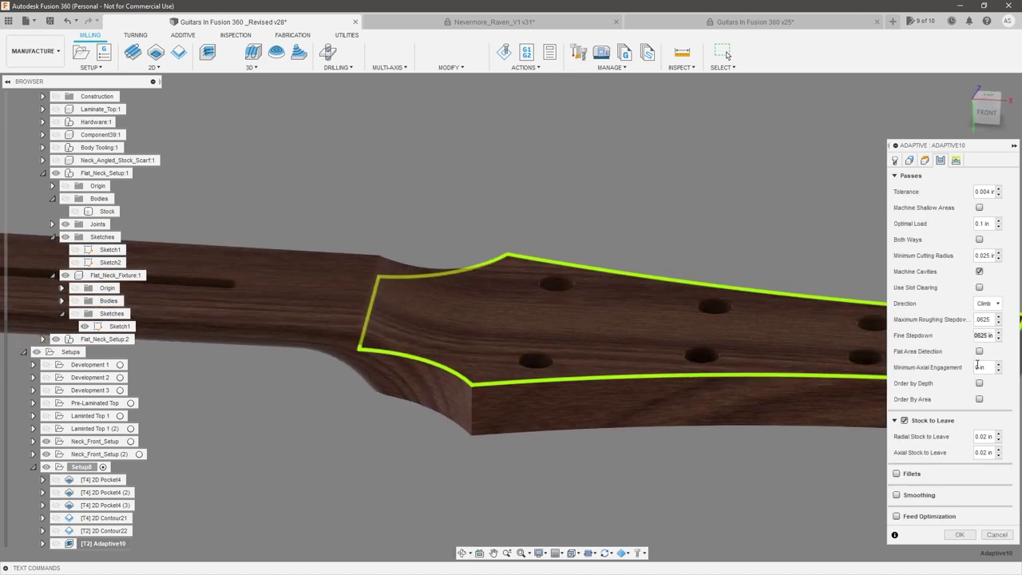
{"action": "left_click_drag", "start_coordinate": [994, 336], "coordinate": [936, 324]}
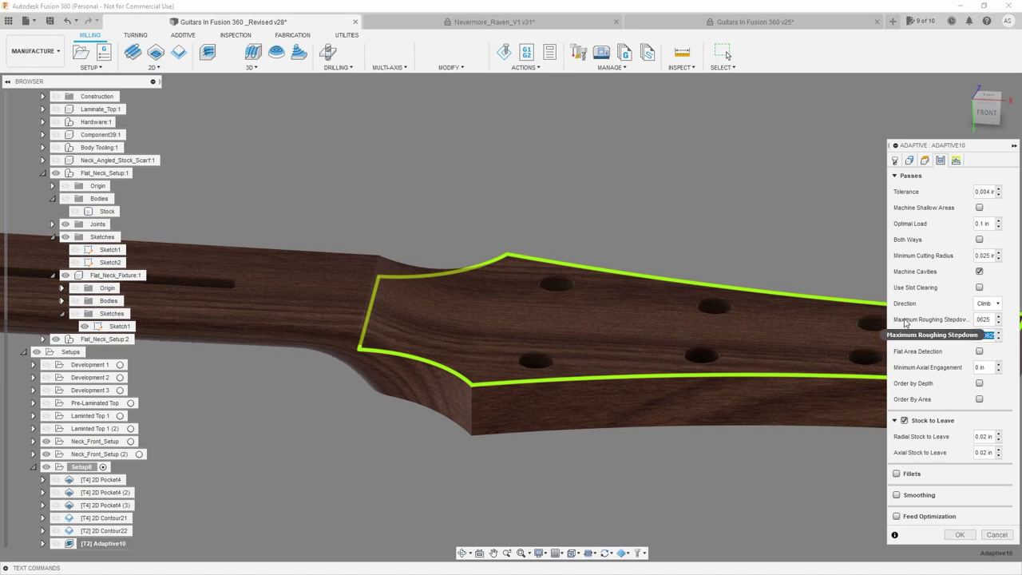
{"action": "type", "text": ".0625"}
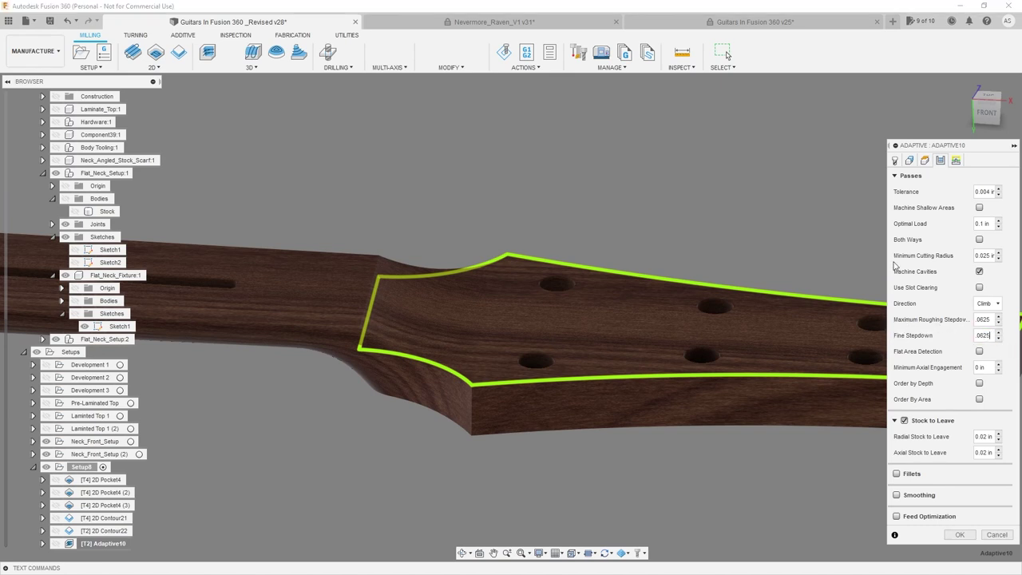
{"action": "scroll", "coordinate": [749, 262], "scroll_direction": "down", "scroll_amount": 2}
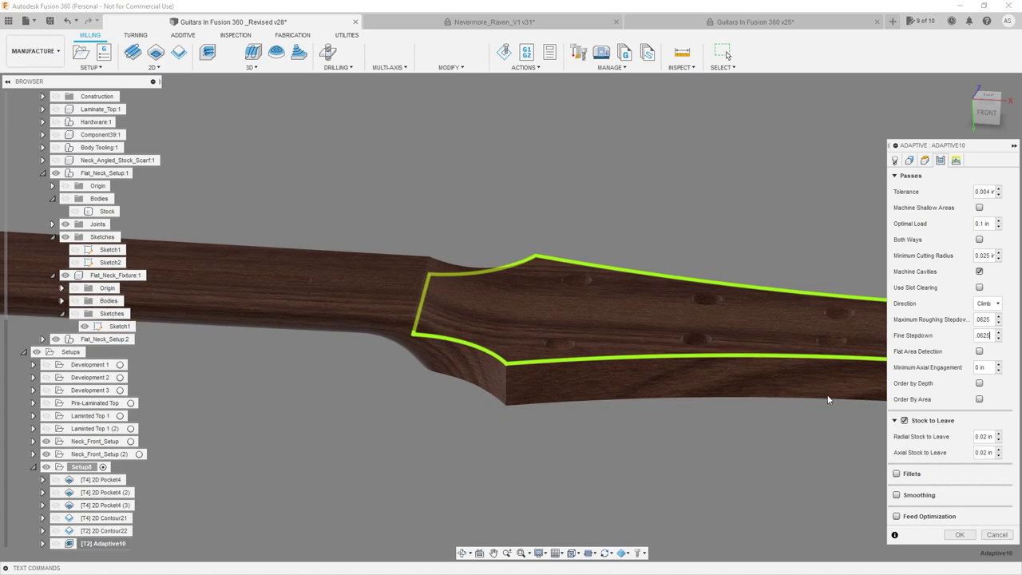
{"action": "left_click", "coordinate": [972, 536]}
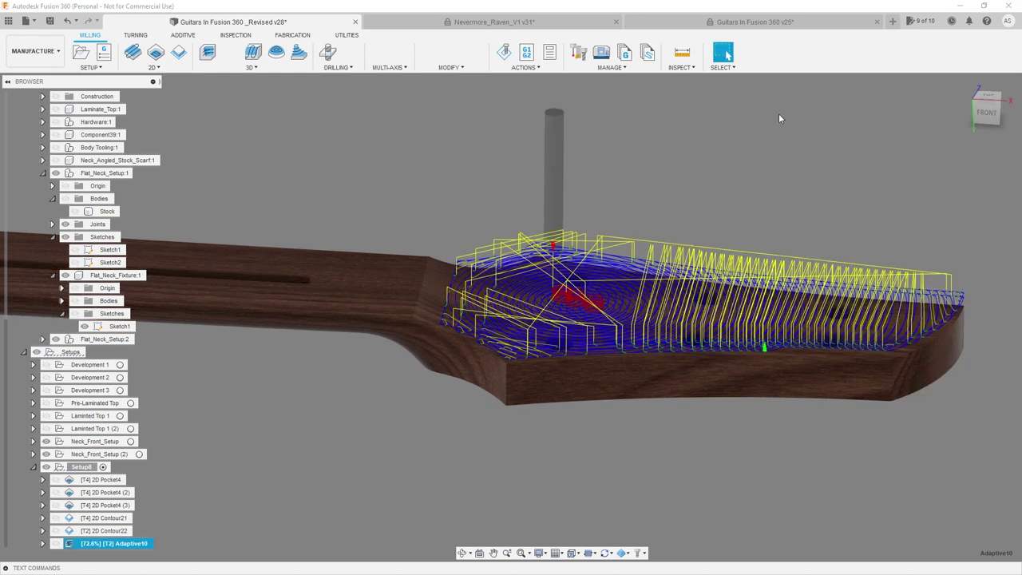
- Examine the regenerated adaptive toolpath on the headstock up close and across the whole neck blank
{"action": "middle_click_drag", "start_coordinate": [733, 199], "coordinate": [729, 225], "text": "shift"}
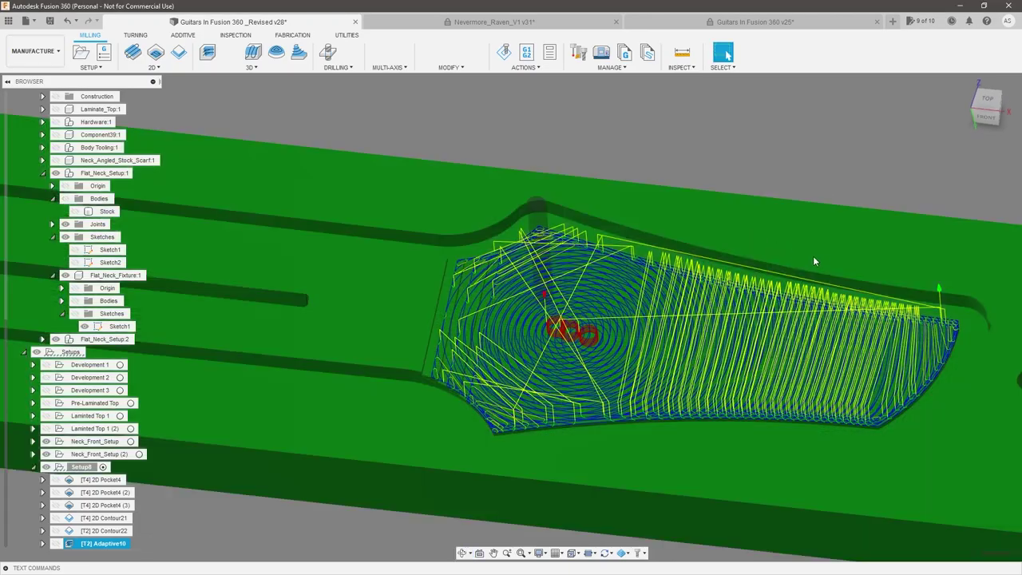
{"action": "scroll", "coordinate": [573, 381], "scroll_direction": "up", "scroll_amount": 3}
{"action": "middle_click_drag", "start_coordinate": [573, 381], "coordinate": [581, 340], "text": "shift"}
{"action": "scroll", "coordinate": [634, 291], "scroll_direction": "down", "scroll_amount": 8}
{"action": "middle_click_drag", "start_coordinate": [610, 254], "coordinate": [680, 412], "text": "shift"}
{"action": "scroll", "coordinate": [681, 412], "scroll_direction": "down", "scroll_amount": 3}
{"action": "scroll", "coordinate": [615, 358], "scroll_direction": "up", "scroll_amount": 2}
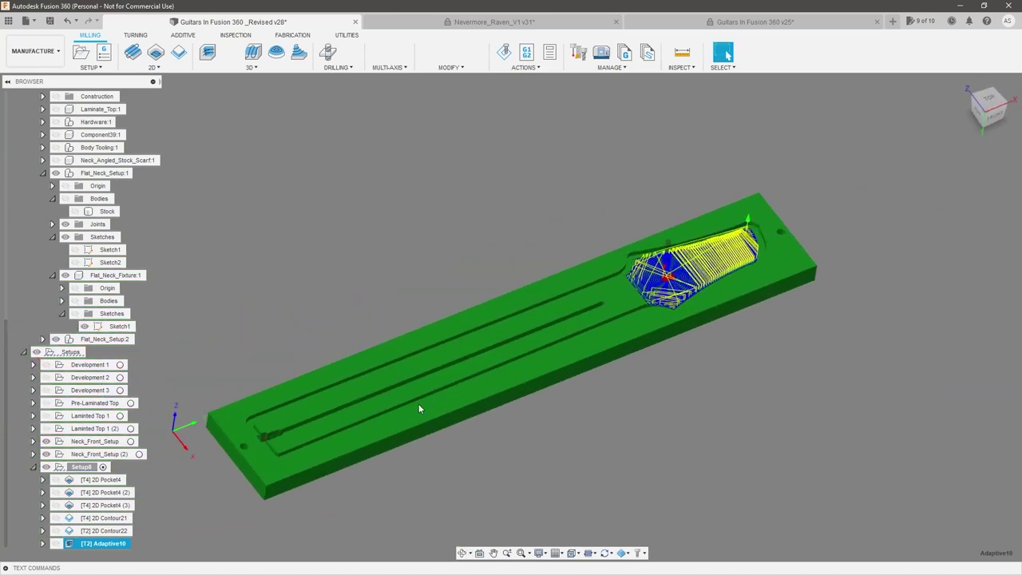
- Simulate the 2D Contour22 and Adaptive10 operations together and play the contour cut around the neck
{"action": "left_click", "coordinate": [106, 530]}
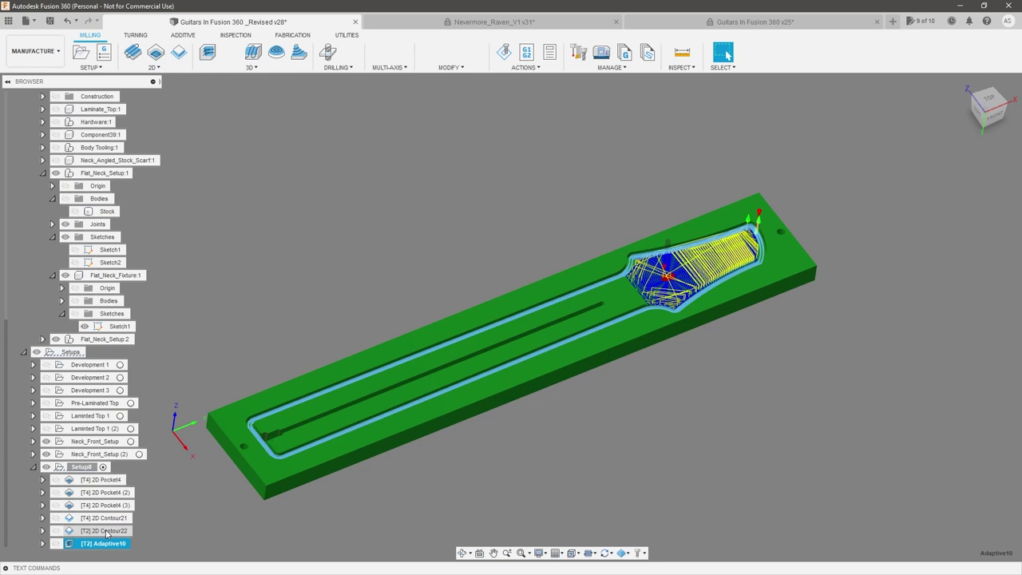
{"action": "left_click", "coordinate": [110, 546], "text": "ctrl"}
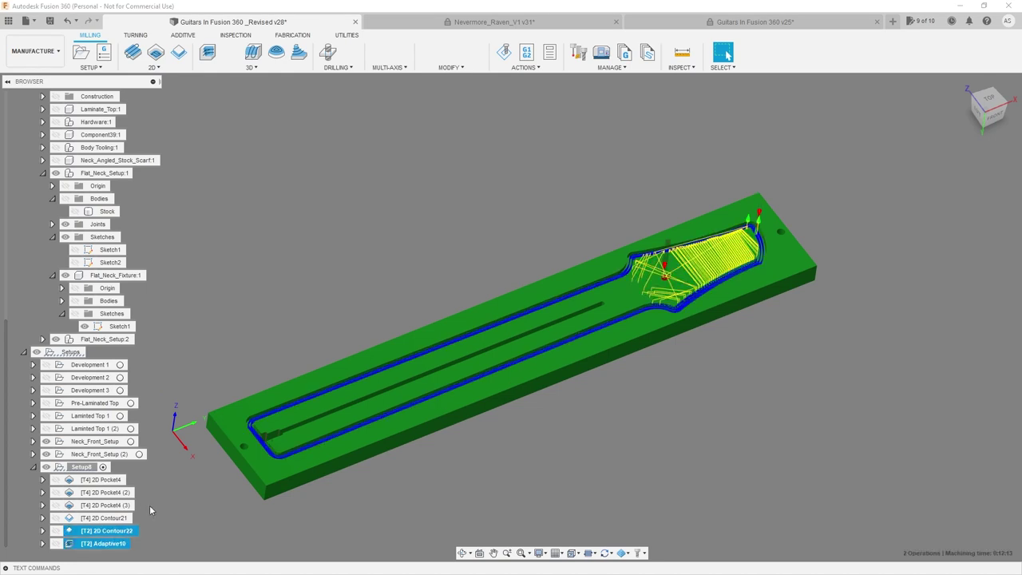
{"action": "right_click", "coordinate": [104, 540]}
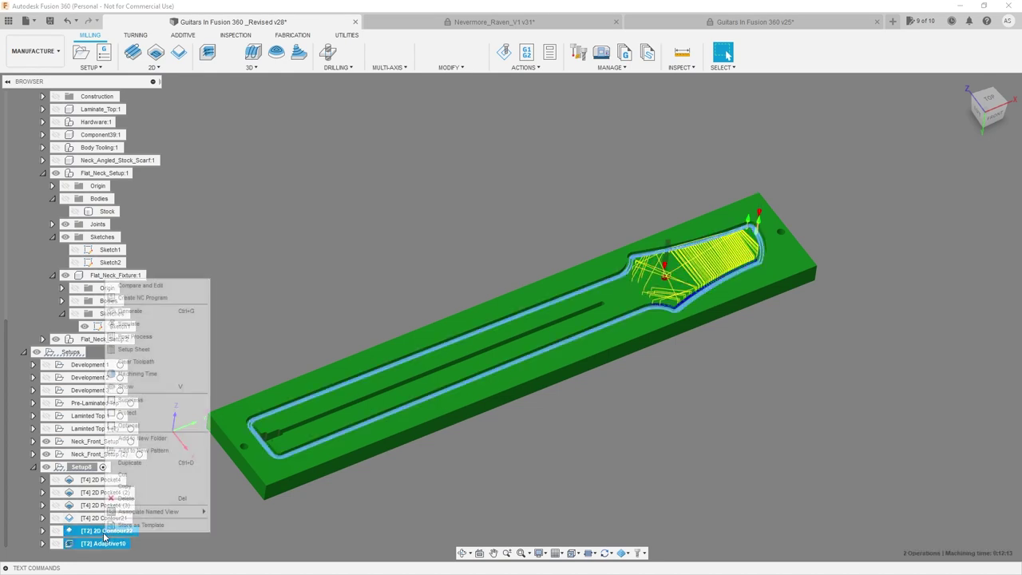
{"action": "left_click", "coordinate": [137, 329]}
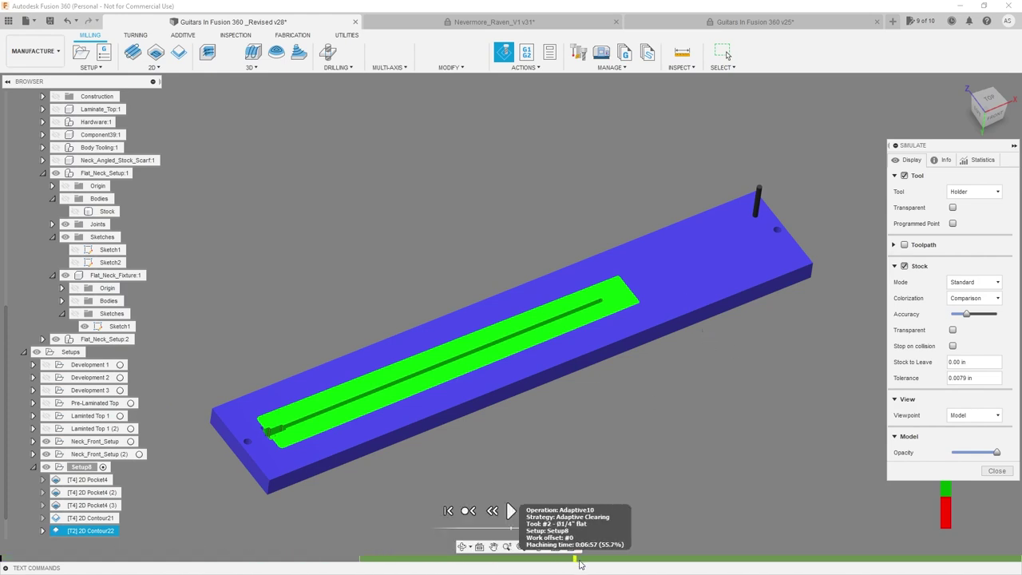
{"action": "scroll", "coordinate": [822, 182], "scroll_direction": "up", "scroll_amount": 3}
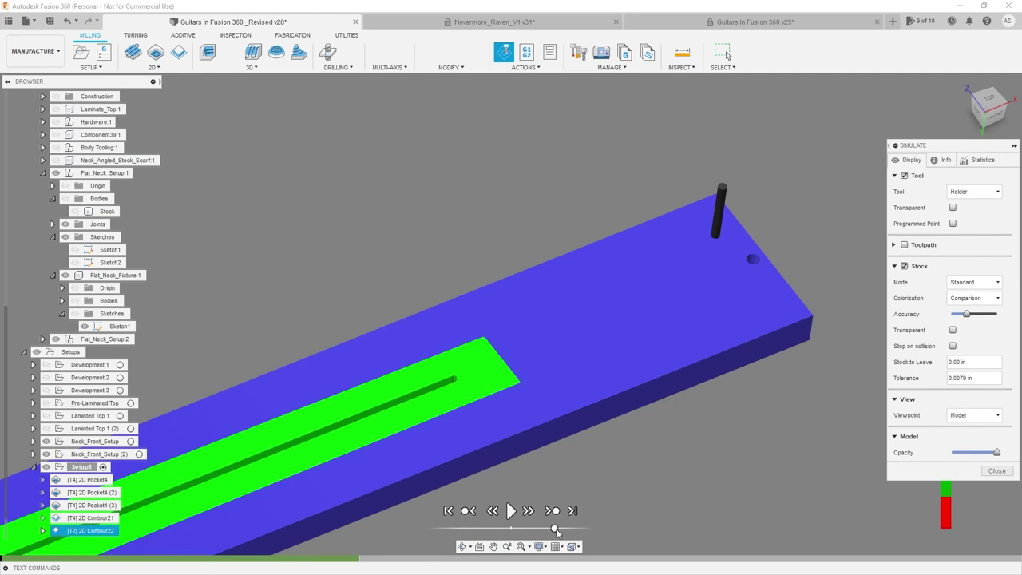
{"action": "left_click", "coordinate": [511, 510]}
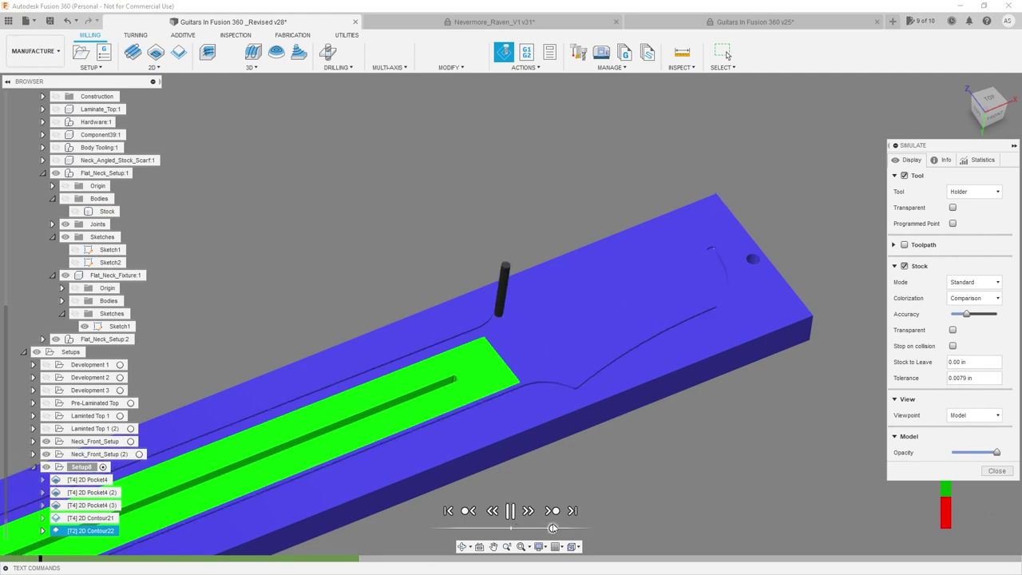
{"action": "scroll", "coordinate": [629, 339], "scroll_direction": "down", "scroll_amount": 5}
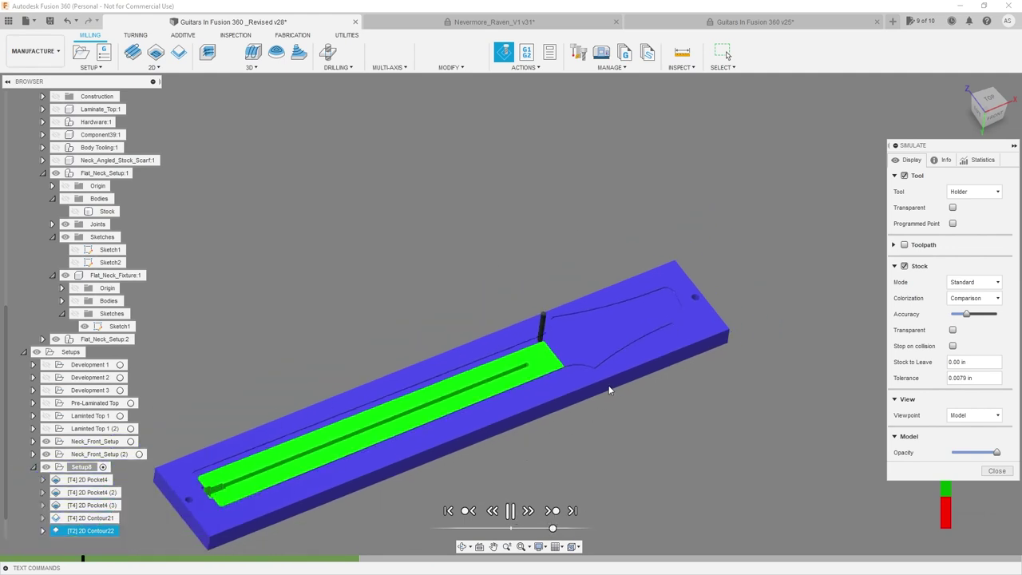
{"action": "scroll", "coordinate": [646, 334], "scroll_direction": "up", "scroll_amount": 2}
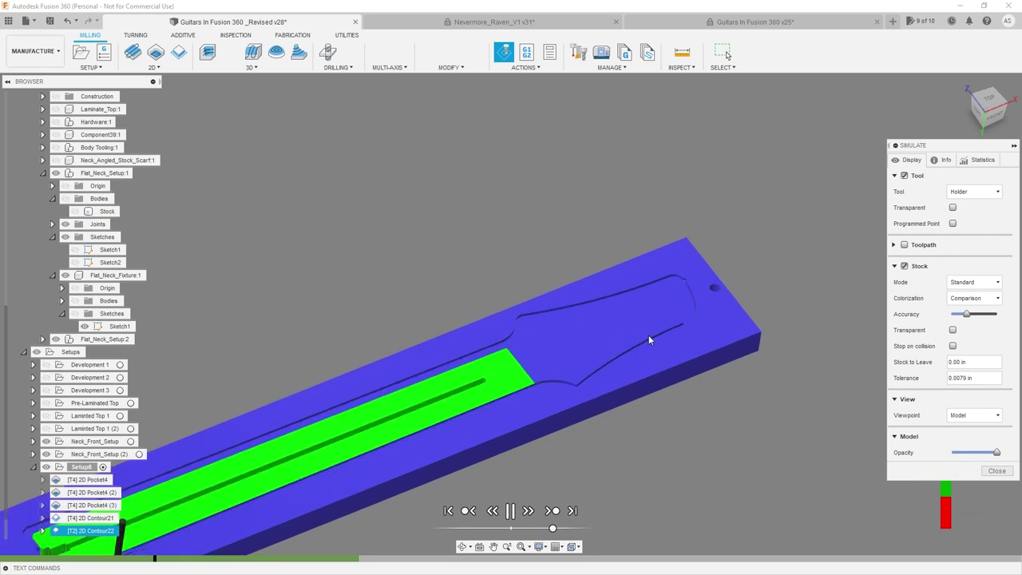
- Adjust the simulation's playback speed and watch the adaptive clearing of the headstock area at close range
{"action": "scroll", "coordinate": [650, 364], "scroll_direction": "up", "scroll_amount": 2}
{"action": "left_click_drag", "start_coordinate": [554, 528], "coordinate": [549, 529]}
{"action": "scroll", "coordinate": [615, 307], "scroll_direction": "up", "scroll_amount": 4}
{"action": "middle_click_drag", "start_coordinate": [533, 373], "coordinate": [560, 384], "text": "shift"}
{"action": "scroll", "coordinate": [546, 389], "scroll_direction": "down", "scroll_amount": 1}
{"action": "scroll", "coordinate": [595, 403], "scroll_direction": "up", "scroll_amount": 1}
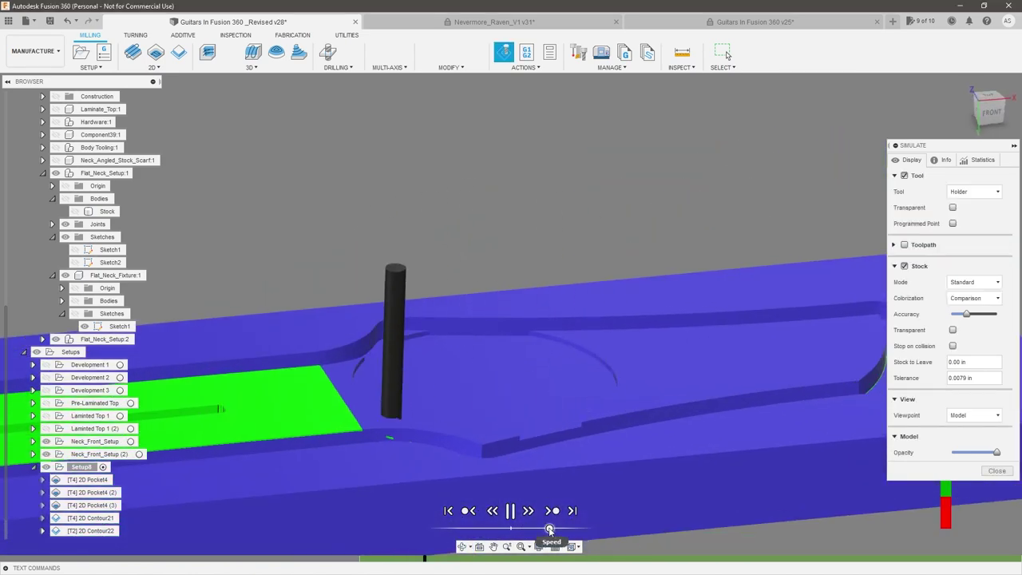
{"action": "scroll", "coordinate": [552, 390], "scroll_direction": "down", "scroll_amount": 3}
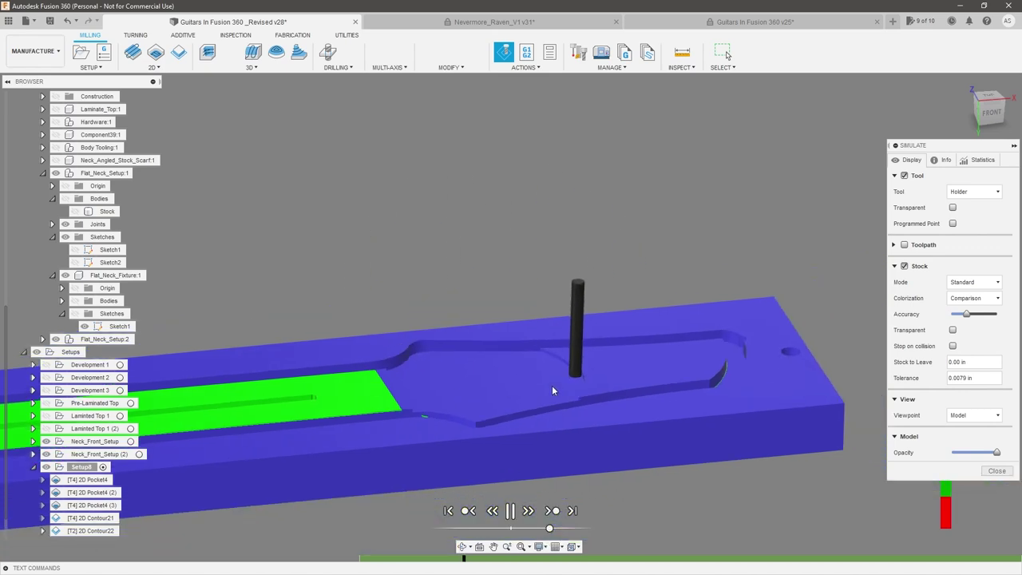
{"action": "scroll", "coordinate": [552, 389], "scroll_direction": "up", "scroll_amount": 2}
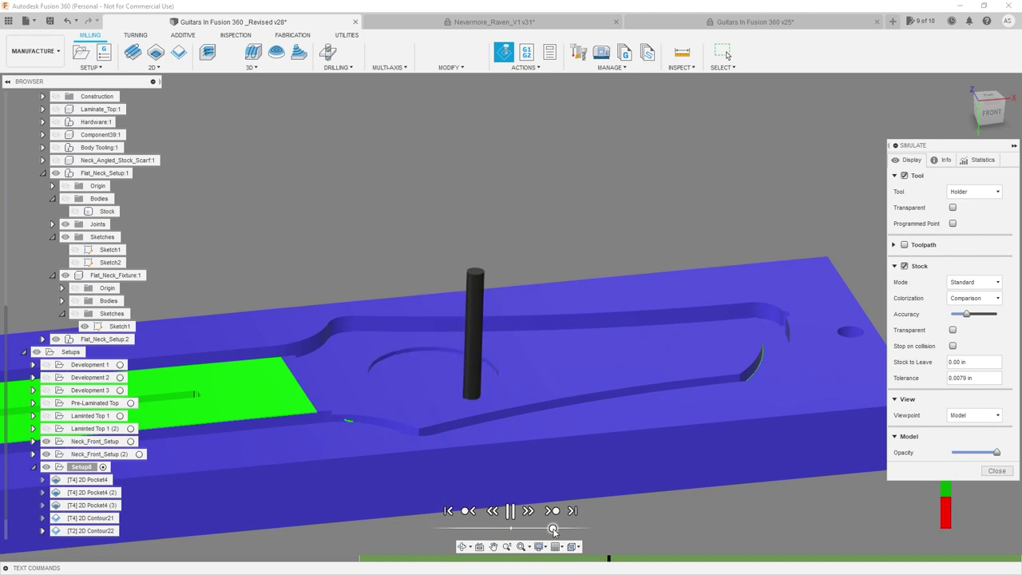
{"action": "middle_click_drag", "start_coordinate": [570, 462], "coordinate": [529, 471], "text": "shift"}
{"action": "left_click", "coordinate": [555, 530]}
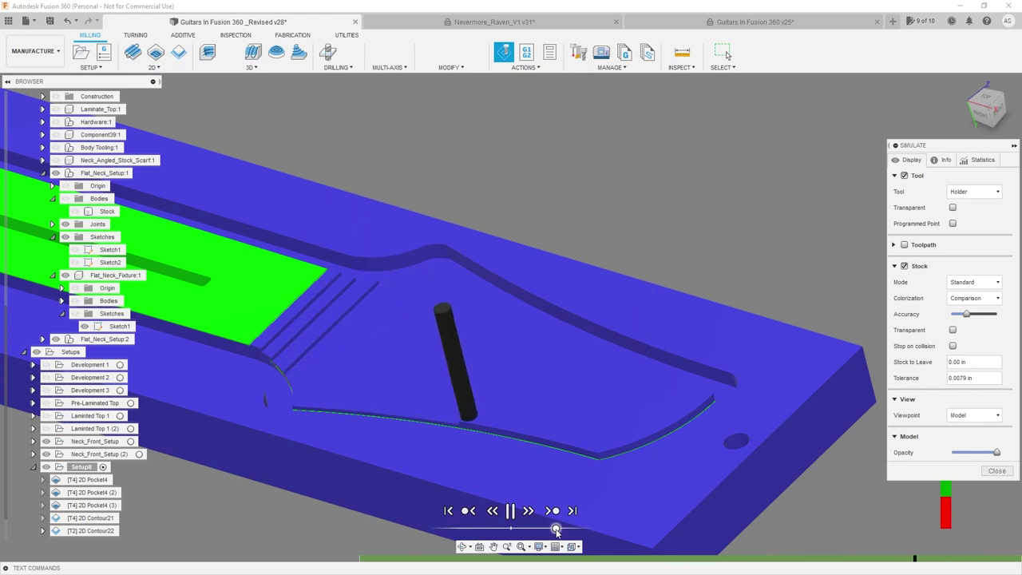
- Inspect the simulated stock where the neck meets the headstock and close the simulation
{"action": "scroll", "coordinate": [302, 367], "scroll_direction": "up", "scroll_amount": 1}
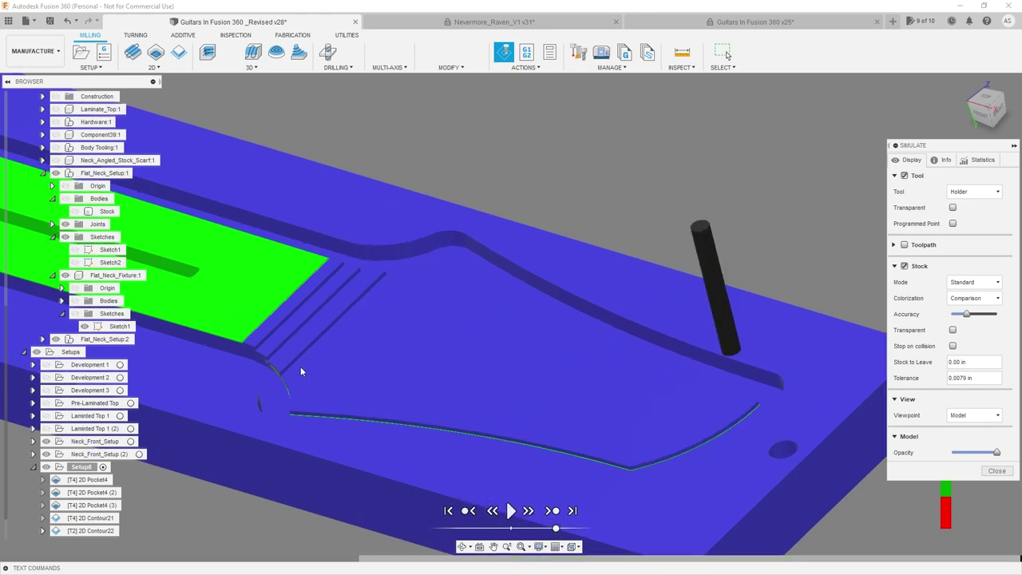
{"action": "scroll", "coordinate": [300, 371], "scroll_direction": "up", "scroll_amount": 2}
{"action": "scroll", "coordinate": [297, 429], "scroll_direction": "up", "scroll_amount": 3}
{"action": "middle_click_drag", "start_coordinate": [297, 428], "coordinate": [320, 407], "text": "shift"}
{"action": "scroll", "coordinate": [343, 401], "scroll_direction": "down", "scroll_amount": 3}
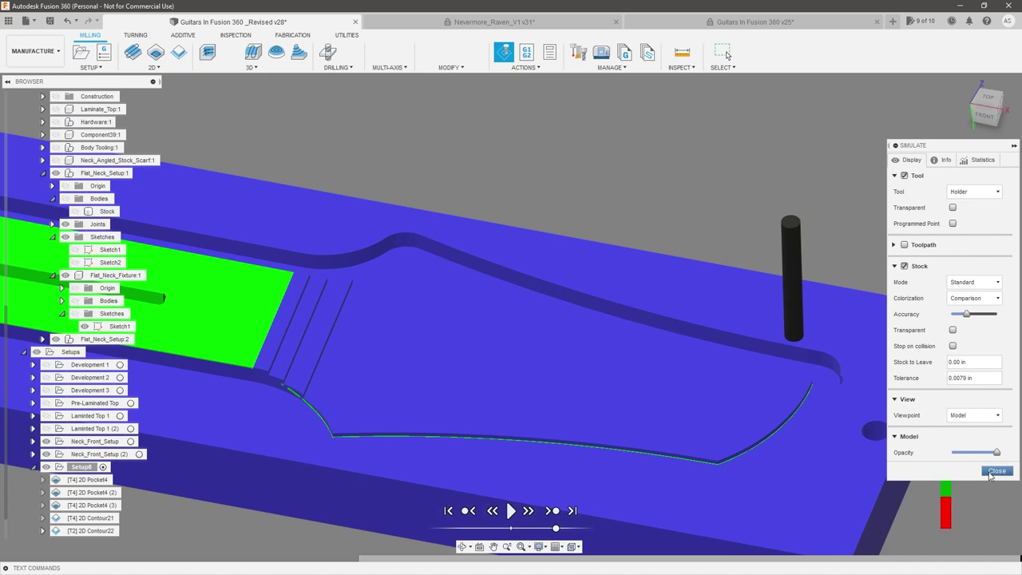
{"action": "left_click", "coordinate": [990, 472]}
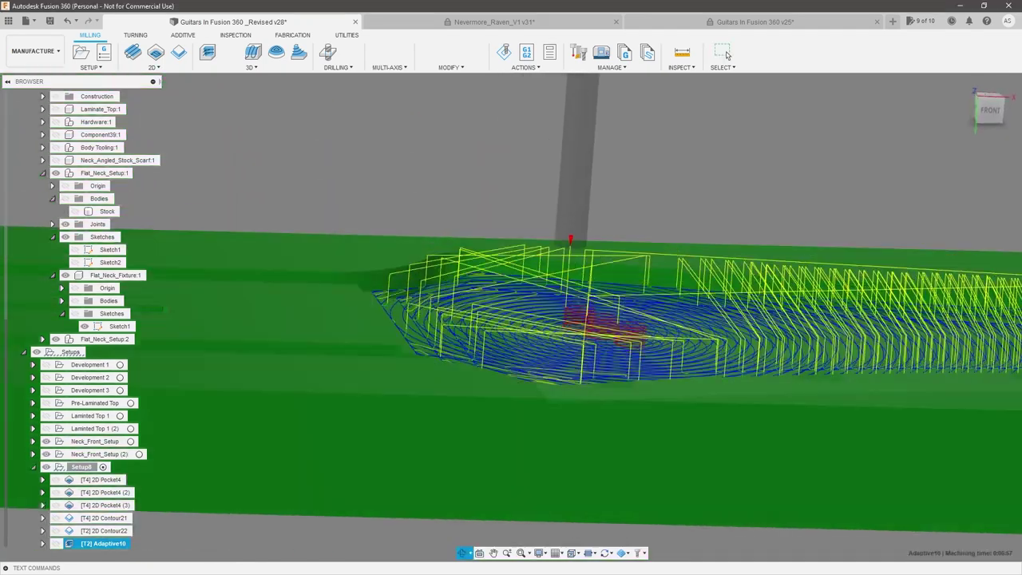
- Examine the Adaptive10 toolpath levels and linking moves over the headstock from several angles
{"action": "middle_click_drag", "start_coordinate": [492, 335], "coordinate": [498, 369], "text": "shift"}
{"action": "scroll", "coordinate": [497, 369], "scroll_direction": "down", "scroll_amount": 3}
{"action": "scroll", "coordinate": [688, 371], "scroll_direction": "up", "scroll_amount": 4}
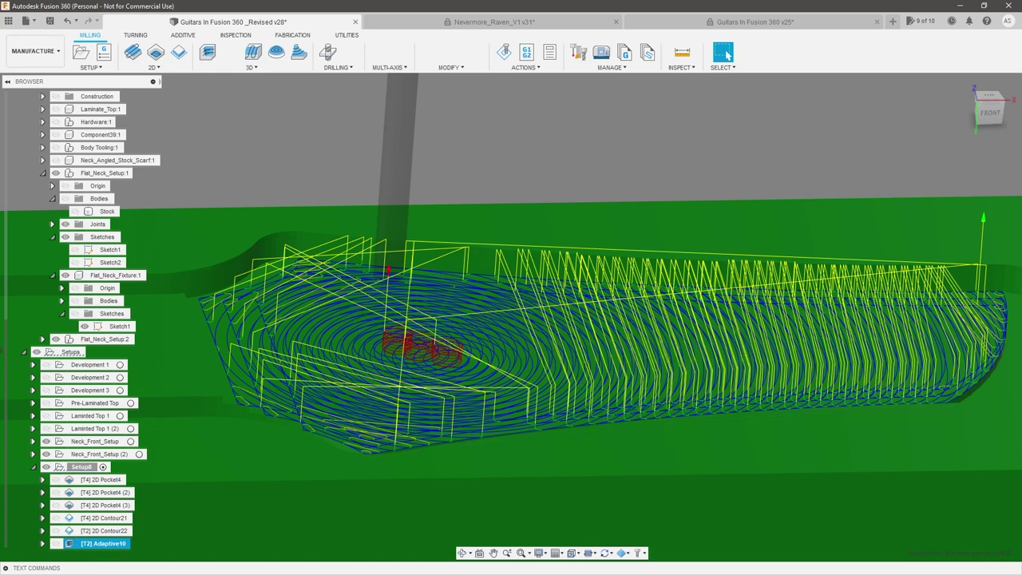
{"action": "scroll", "coordinate": [348, 112], "scroll_direction": "down", "scroll_amount": 3}
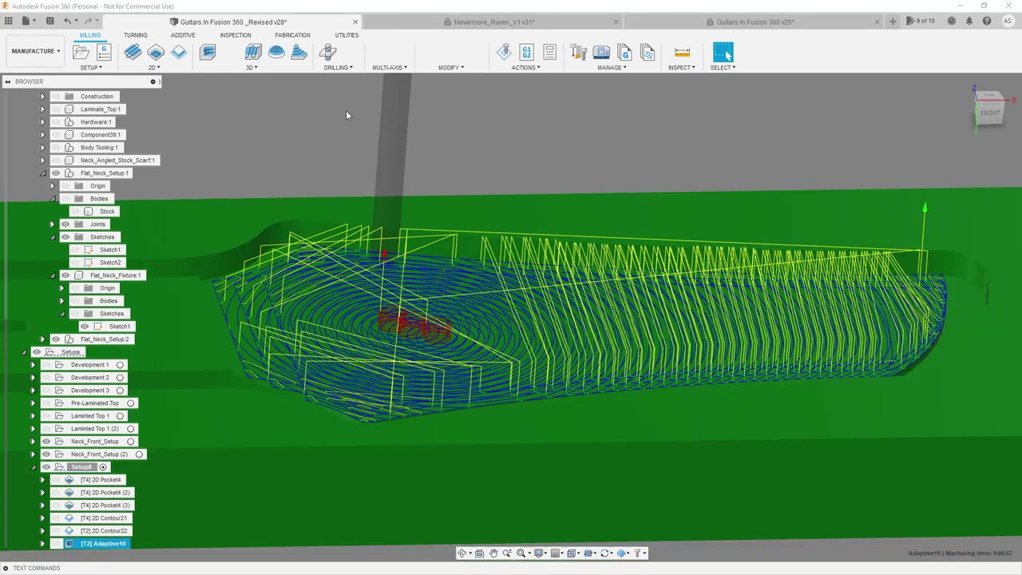
{"action": "middle_click_drag", "start_coordinate": [339, 158], "coordinate": [325, 173], "text": "shift"}
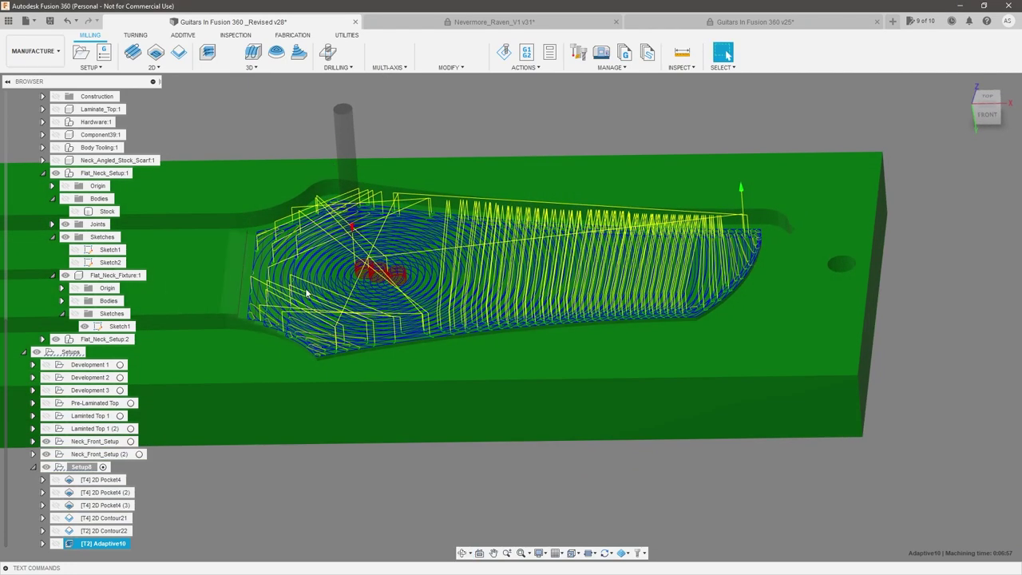
{"action": "scroll", "coordinate": [317, 230], "scroll_direction": "down", "scroll_amount": 3}
{"action": "scroll", "coordinate": [317, 230], "scroll_direction": "up", "scroll_amount": 4}
{"action": "middle_click_drag", "start_coordinate": [440, 247], "coordinate": [521, 244], "text": "shift"}
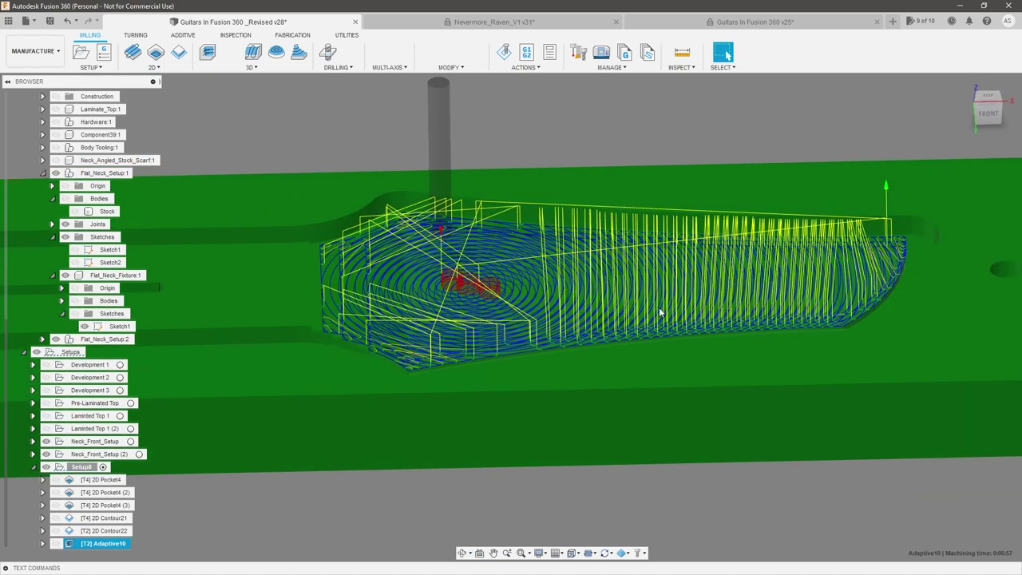
{"action": "middle_click_drag", "start_coordinate": [618, 272], "coordinate": [611, 123], "text": "shift"}
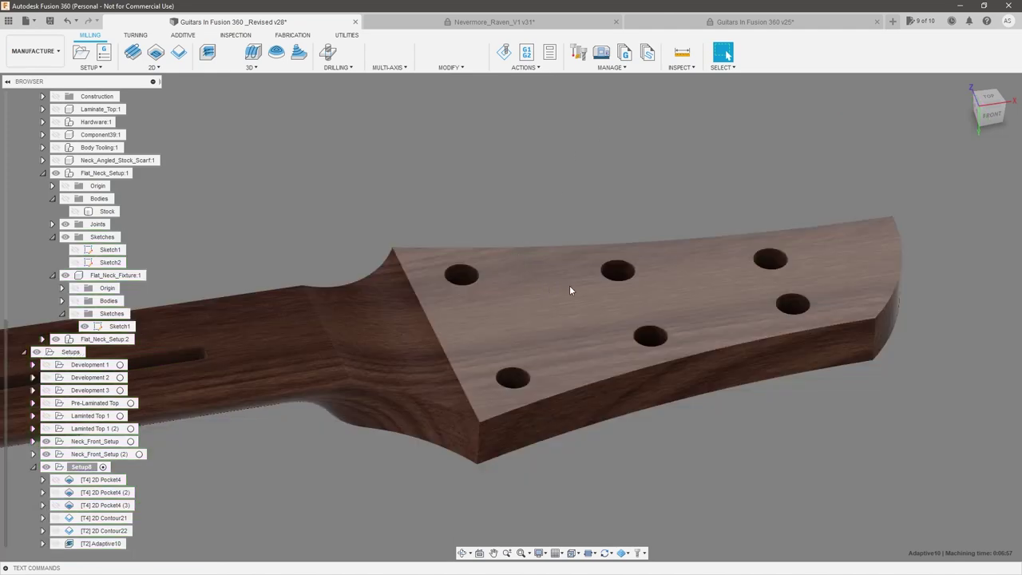
- Examine the headstock face and the curved transition surface between the neck and headstock
{"action": "left_click", "coordinate": [570, 288]}
{"action": "scroll", "coordinate": [447, 336], "scroll_direction": "up", "scroll_amount": 4}
{"action": "middle_click_drag", "start_coordinate": [447, 337], "coordinate": [419, 296], "text": "shift"}
{"action": "left_click", "coordinate": [413, 324]}
{"action": "scroll", "coordinate": [397, 319], "scroll_direction": "down", "scroll_amount": 1}
{"action": "middle_click_drag", "start_coordinate": [489, 318], "coordinate": [620, 317], "text": "shift"}
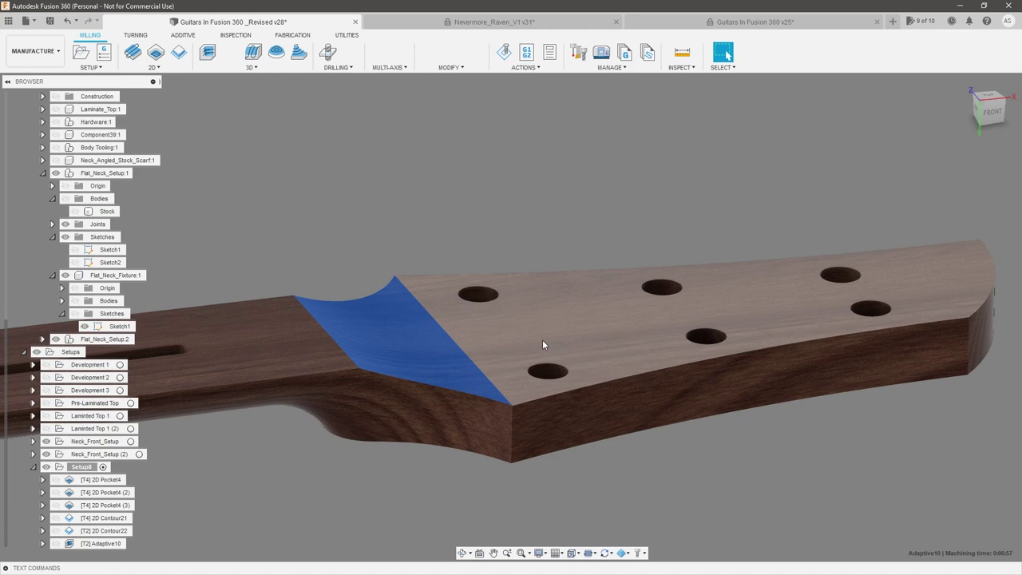
{"action": "scroll", "coordinate": [506, 349], "scroll_direction": "up", "scroll_amount": 2}
{"action": "middle_click_drag", "start_coordinate": [361, 366], "coordinate": [423, 339], "text": "shift"}
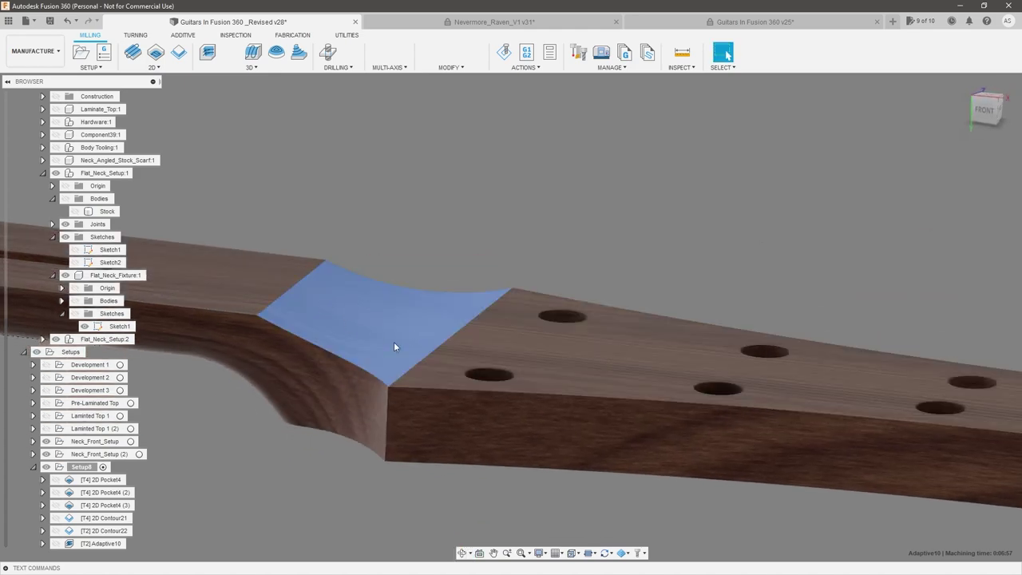
{"action": "scroll", "coordinate": [461, 284], "scroll_direction": "down", "scroll_amount": 3}
{"action": "scroll", "coordinate": [462, 281], "scroll_direction": "up", "scroll_amount": 2}
{"action": "middle_click_drag", "start_coordinate": [465, 268], "coordinate": [482, 264], "text": "shift"}
{"action": "left_click", "coordinate": [485, 264]}
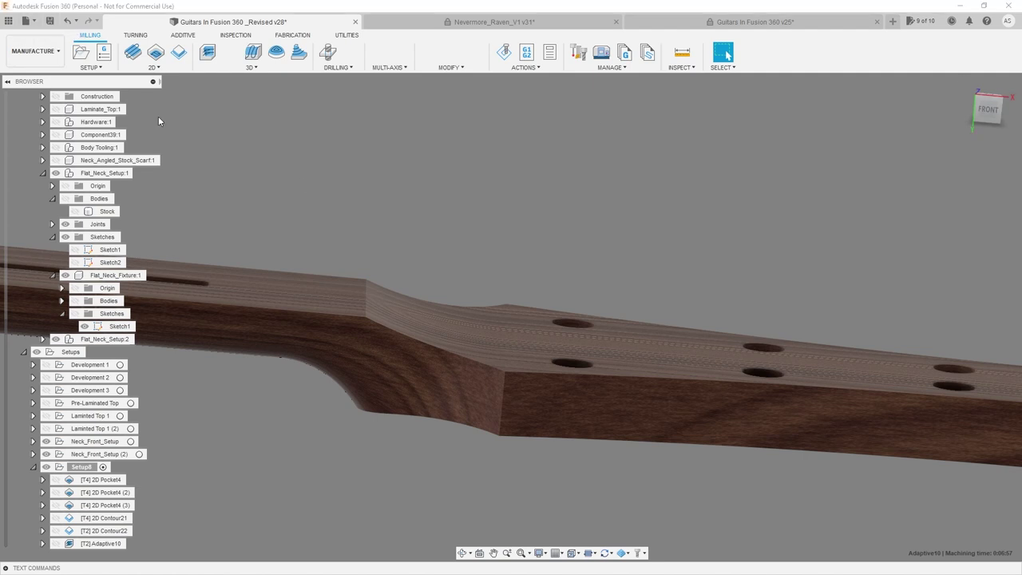
- Create a new empty design document
{"action": "left_click", "coordinate": [29, 20]}
{"action": "left_click", "coordinate": [44, 32]}
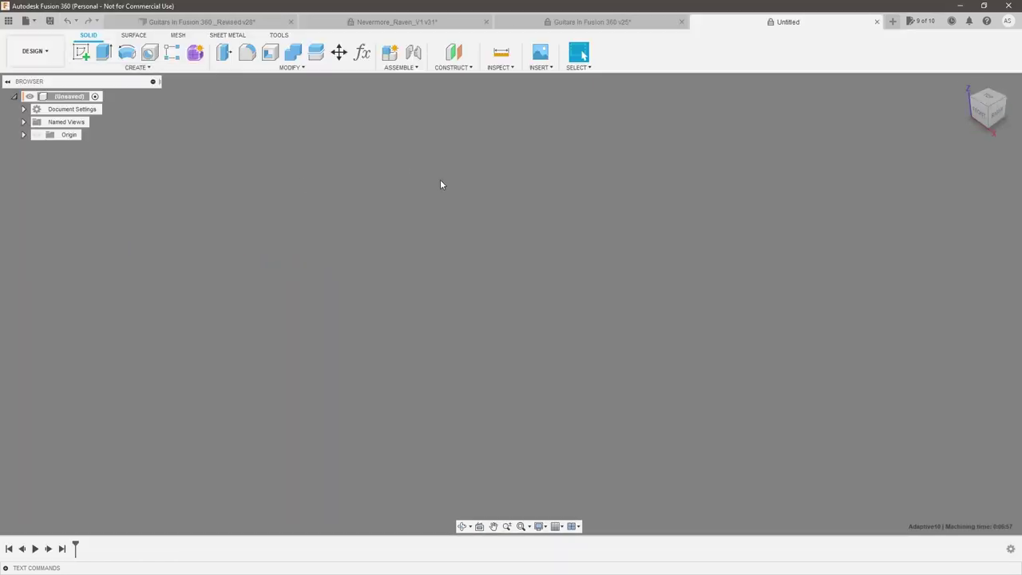
- Sketch a circle centred on the origin on the horizontal plane and set its diameter to 0.25 in
{"action": "left_click", "coordinate": [80, 53]}
{"action": "left_click", "coordinate": [559, 313]}
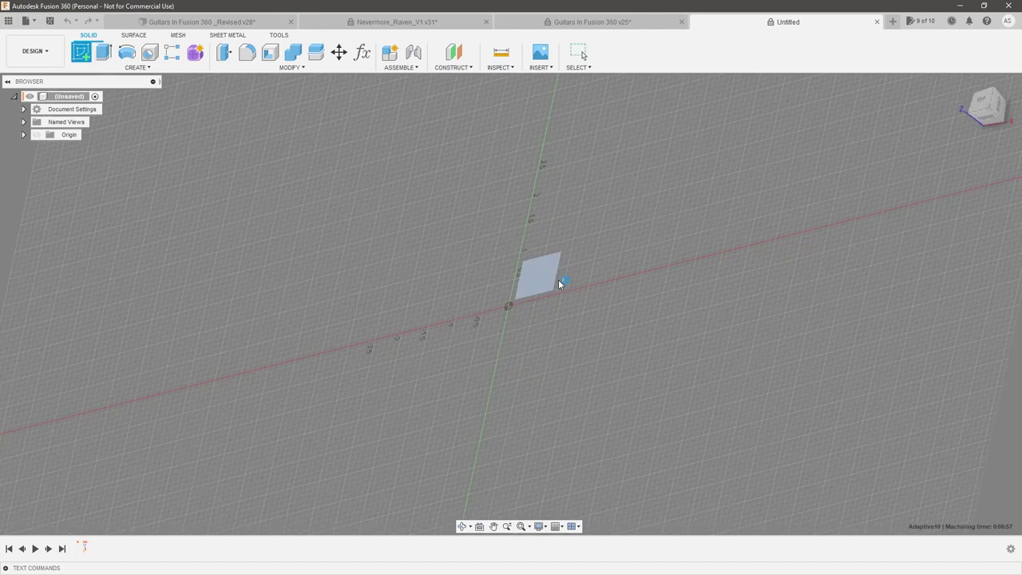
{"action": "key", "text": "c"}
{"action": "left_click", "coordinate": [472, 332]}
{"action": "key", "text": "d"}
{"action": "left_click", "coordinate": [515, 316]}
{"action": "left_click", "coordinate": [545, 285]}
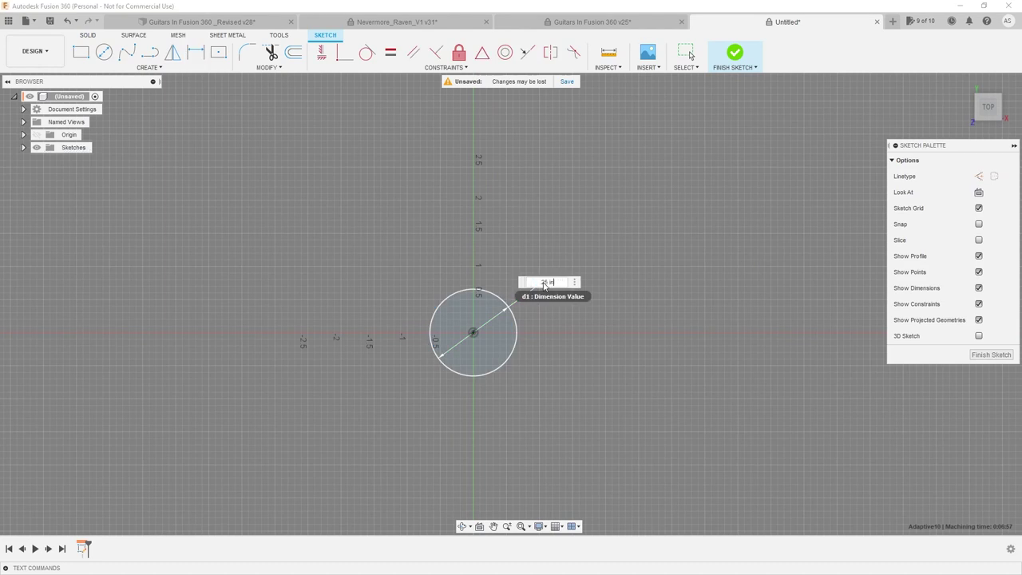
{"action": "type", "text": ".25 in"}
{"action": "key", "text": "Return"}
- Extrude the circle upward into a solid cylinder
{"action": "scroll", "coordinate": [434, 348], "scroll_direction": "up", "scroll_amount": 5}
{"action": "middle_click_drag", "start_coordinate": [520, 296], "coordinate": [509, 259], "text": "shift"}
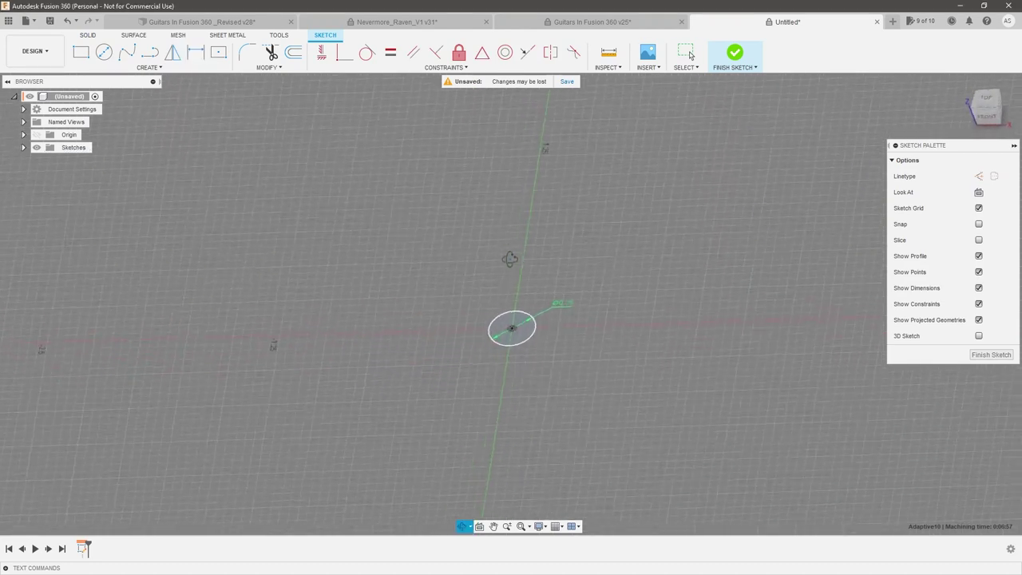
{"action": "left_click", "coordinate": [520, 321]}
{"action": "key", "text": "e"}
{"action": "left_click_drag", "start_coordinate": [511, 321], "coordinate": [511, 168]}
{"action": "left_click", "coordinate": [959, 296]}
- Examine the cylinder's flat end, bottom edge and side from several angles
{"action": "scroll", "coordinate": [491, 277], "scroll_direction": "up", "scroll_amount": 3}
{"action": "middle_click_drag", "start_coordinate": [550, 317], "coordinate": [482, 268], "text": "shift"}
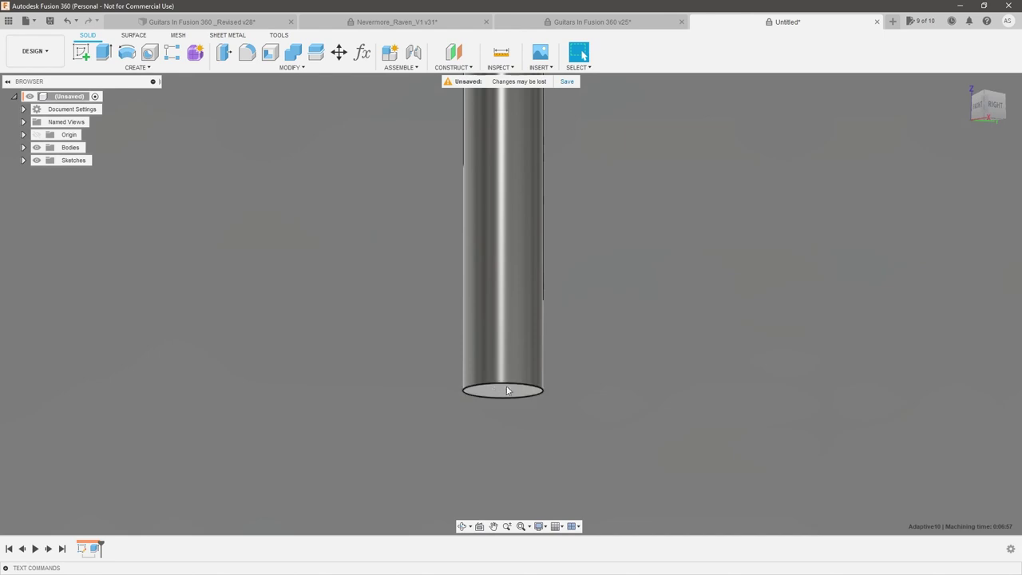
{"action": "middle_click_drag", "start_coordinate": [523, 394], "coordinate": [568, 445], "text": "shift"}
{"action": "scroll", "coordinate": [519, 339], "scroll_direction": "up", "scroll_amount": 3}
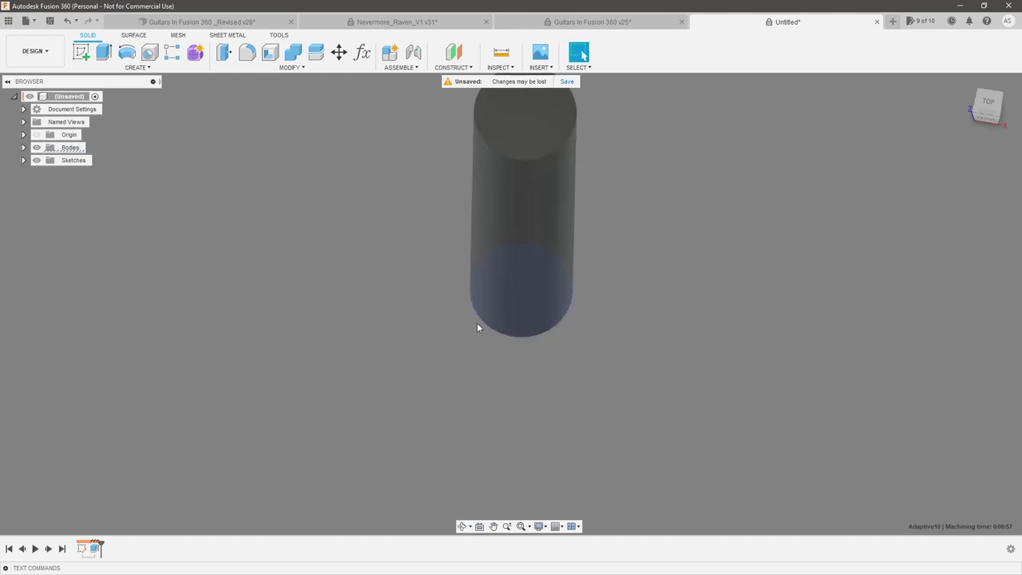
{"action": "middle_click_drag", "start_coordinate": [546, 348], "coordinate": [520, 362], "text": "shift"}
{"action": "scroll", "coordinate": [489, 350], "scroll_direction": "down", "scroll_amount": 3}
{"action": "scroll", "coordinate": [575, 354], "scroll_direction": "up", "scroll_amount": 2}
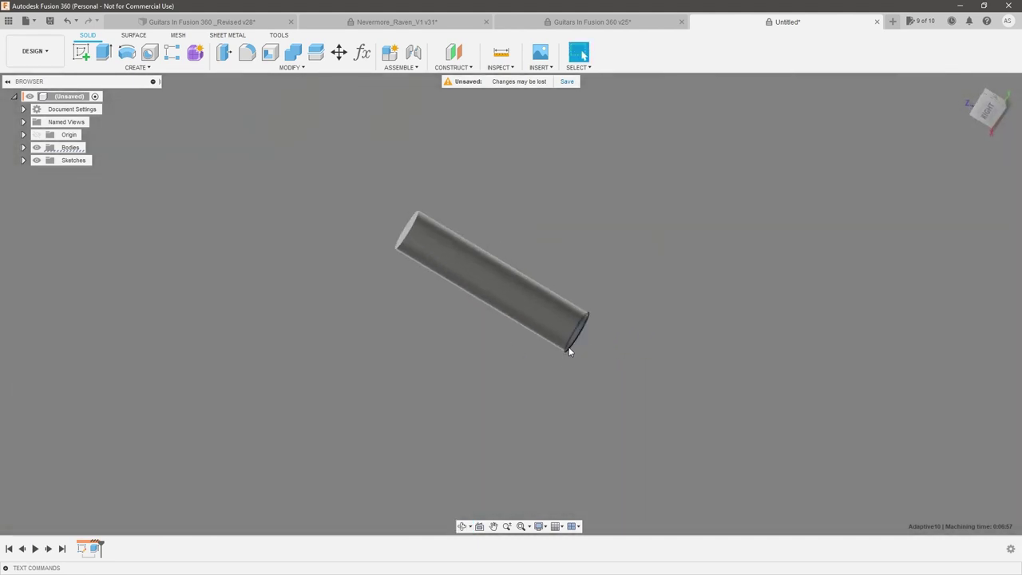
{"action": "scroll", "coordinate": [575, 352], "scroll_direction": "up", "scroll_amount": 3}
{"action": "middle_click_drag", "start_coordinate": [559, 372], "coordinate": [612, 345], "text": "shift"}
{"action": "scroll", "coordinate": [570, 358], "scroll_direction": "up", "scroll_amount": 2}
{"action": "scroll", "coordinate": [570, 357], "scroll_direction": "down", "scroll_amount": 2}
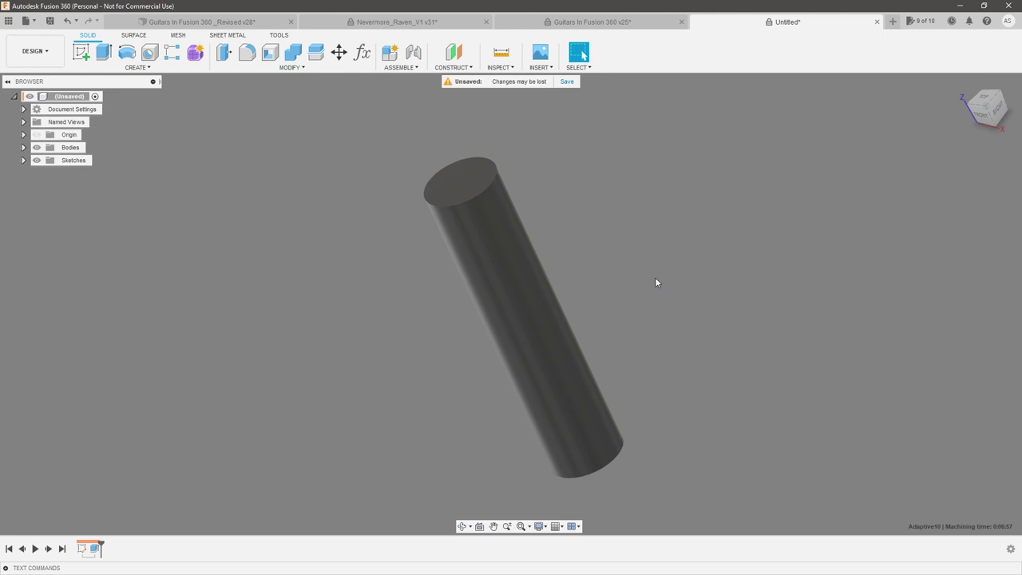
{"action": "scroll", "coordinate": [489, 263], "scroll_direction": "down", "scroll_amount": 1}
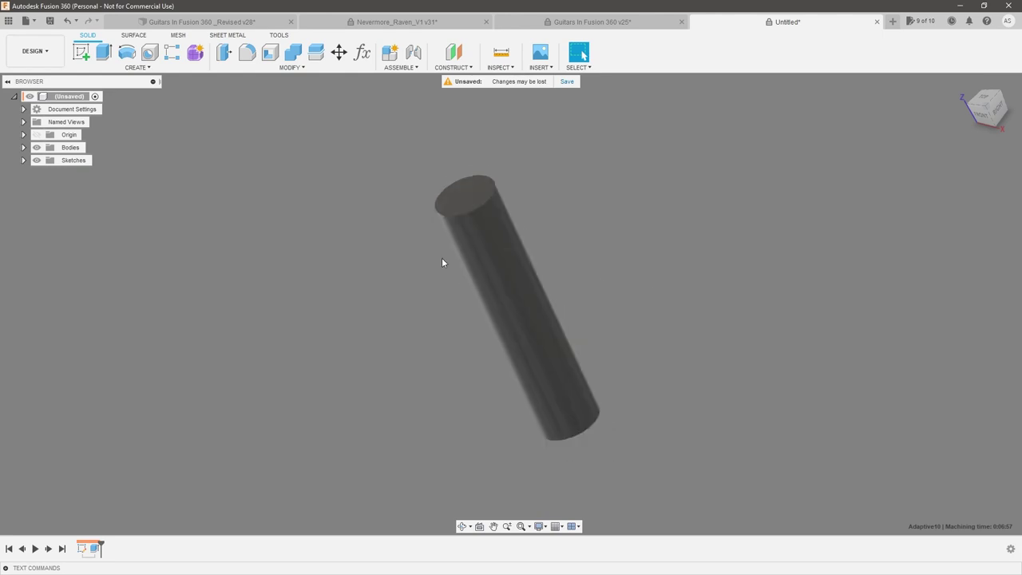
- Switch back to the Guitars in Fusion 360 _Revised document and examine the curved transition surface between neck and headstock
{"action": "left_click", "coordinate": [225, 27]}
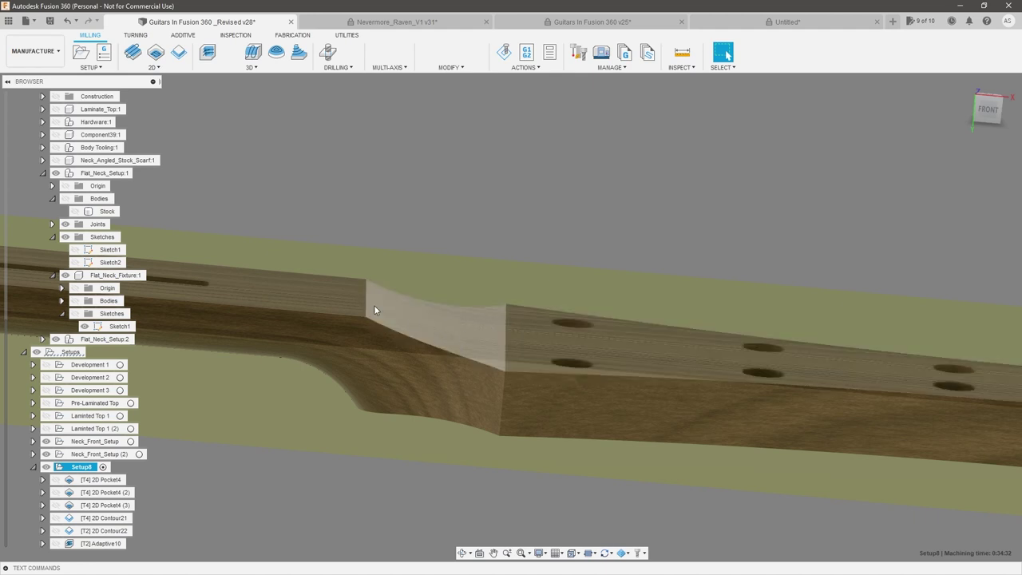
{"action": "left_click", "coordinate": [426, 319]}
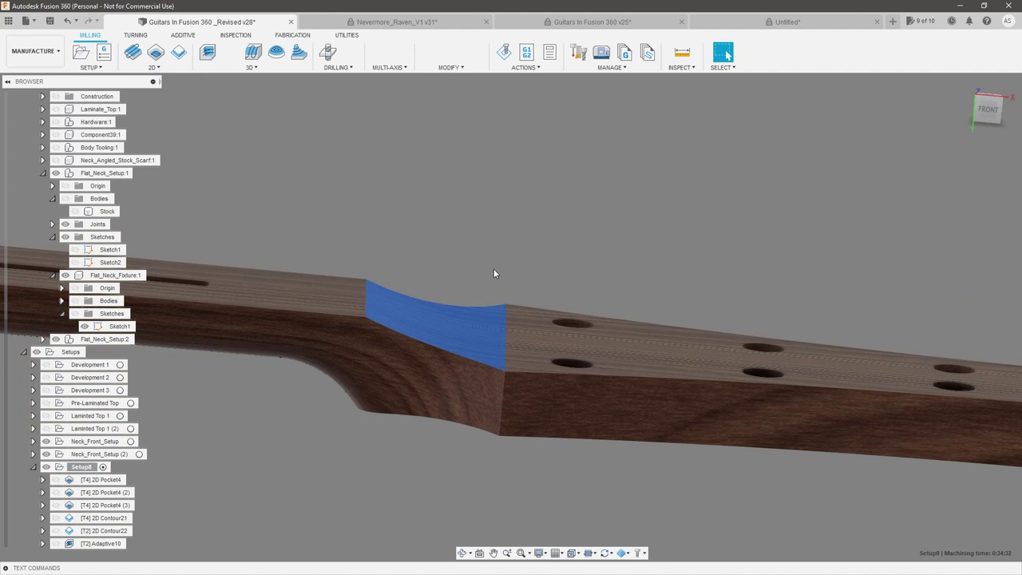
{"action": "scroll", "coordinate": [492, 267], "scroll_direction": "down", "scroll_amount": 2}
{"action": "left_click", "coordinate": [564, 238]}
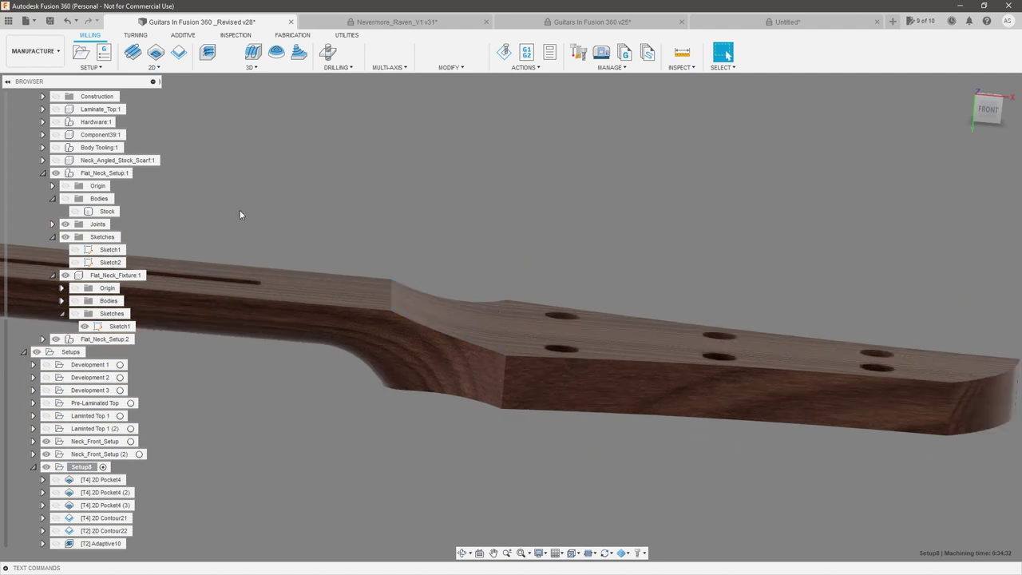
- Start a 3D Parallel toolpath and select the headstock outline, including the neck transition, as its machining boundary
{"action": "left_click", "coordinate": [250, 67]}
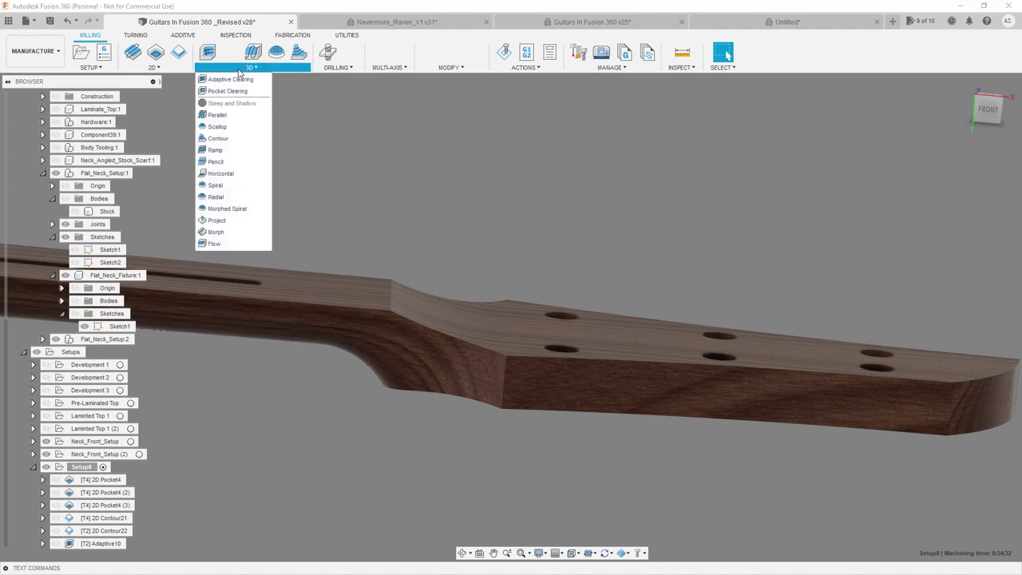
{"action": "left_click", "coordinate": [153, 67]}
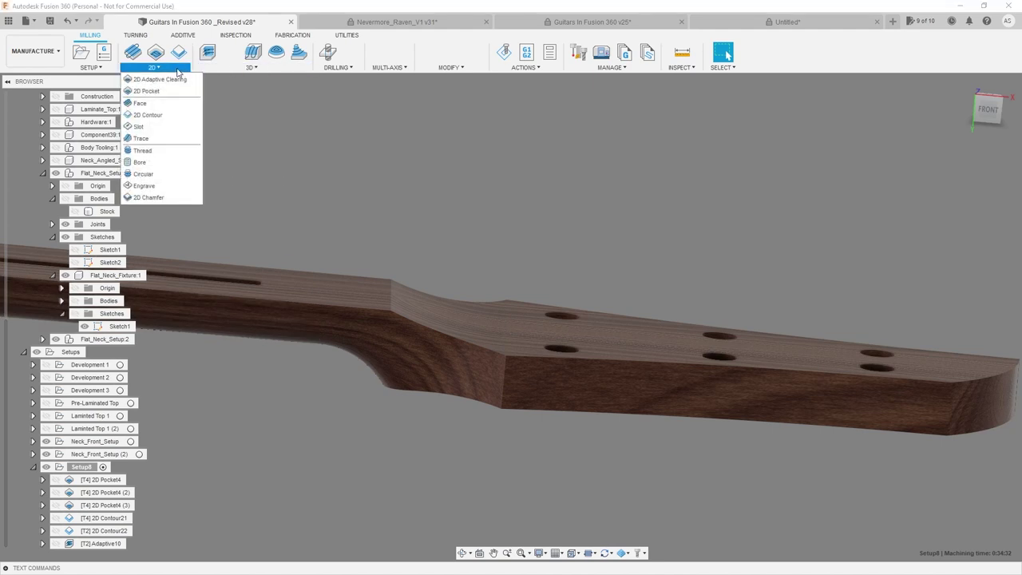
{"action": "left_click", "coordinate": [235, 68]}
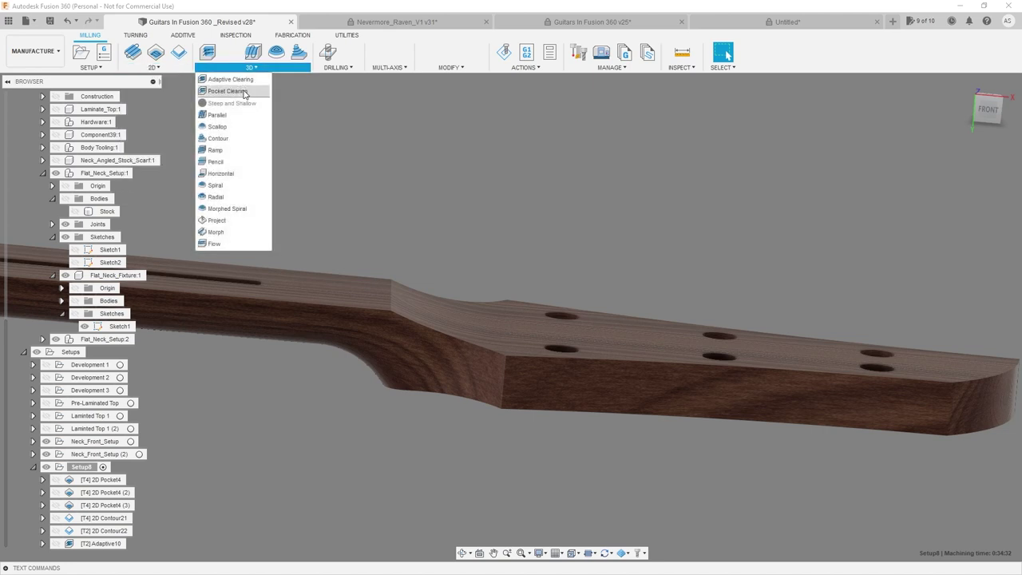
{"action": "left_click", "coordinate": [240, 117]}
{"action": "middle_click_drag", "start_coordinate": [435, 176], "coordinate": [509, 281], "text": "shift"}
{"action": "scroll", "coordinate": [508, 281], "scroll_direction": "down", "scroll_amount": 2}
{"action": "left_click", "coordinate": [909, 161]}
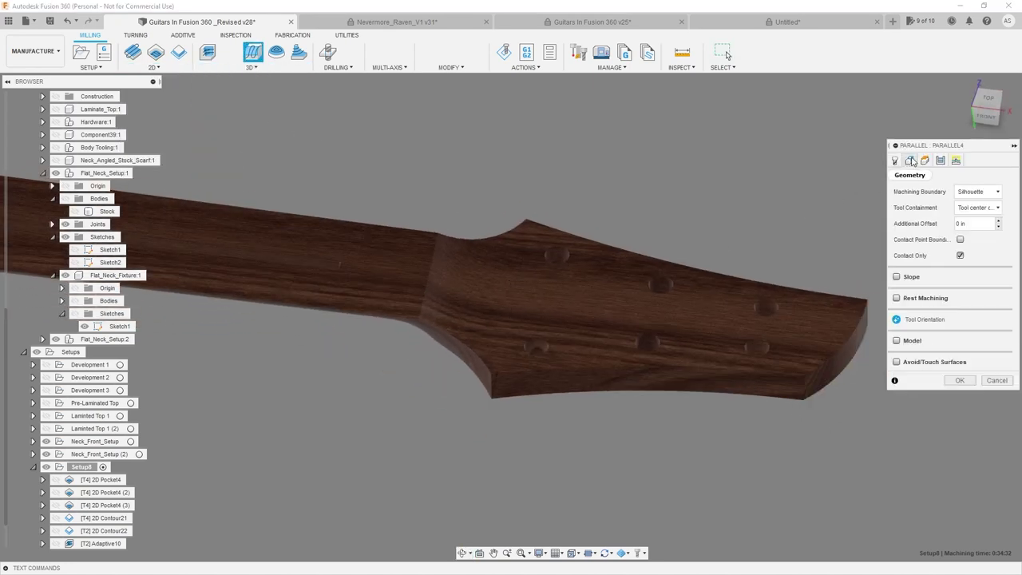
{"action": "middle_click_drag", "start_coordinate": [760, 202], "coordinate": [813, 185], "text": "shift"}
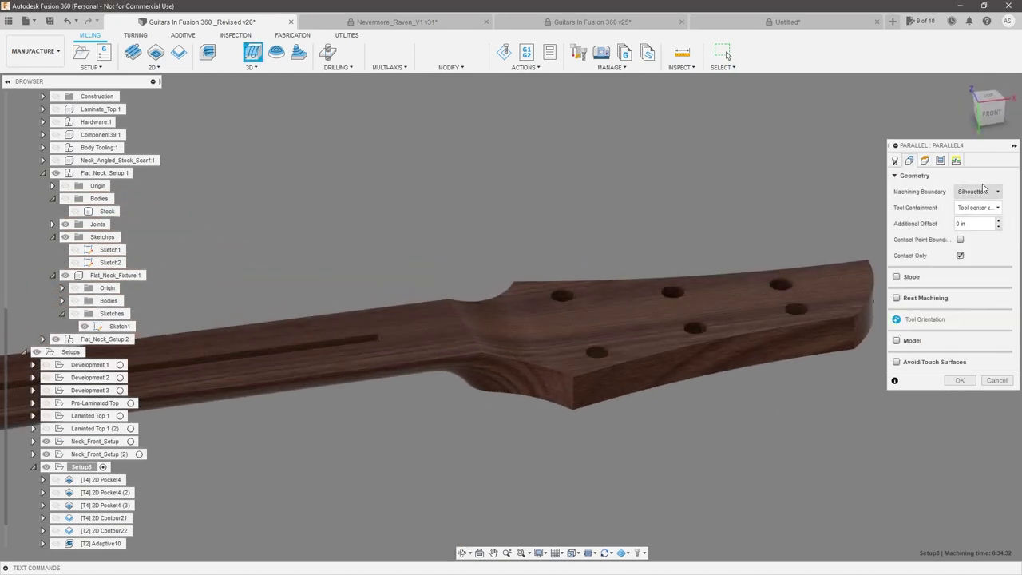
{"action": "left_click", "coordinate": [979, 193]}
{"action": "left_click", "coordinate": [976, 229]}
{"action": "scroll", "coordinate": [553, 358], "scroll_direction": "up", "scroll_amount": 2}
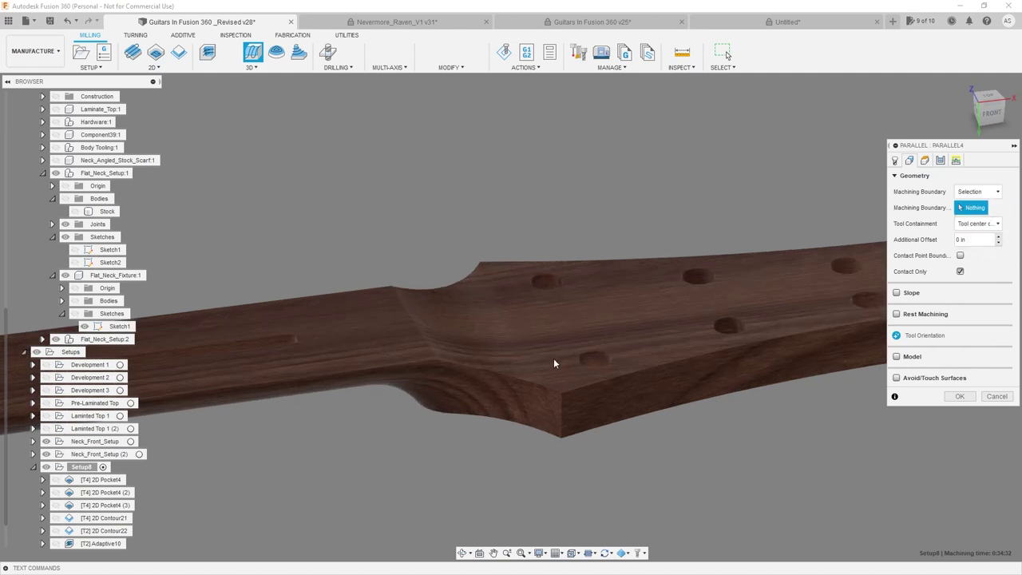
{"action": "left_click", "coordinate": [519, 380]}
{"action": "scroll", "coordinate": [377, 309], "scroll_direction": "down", "scroll_amount": 2}
{"action": "scroll", "coordinate": [504, 306], "scroll_direction": "up", "scroll_amount": 1}
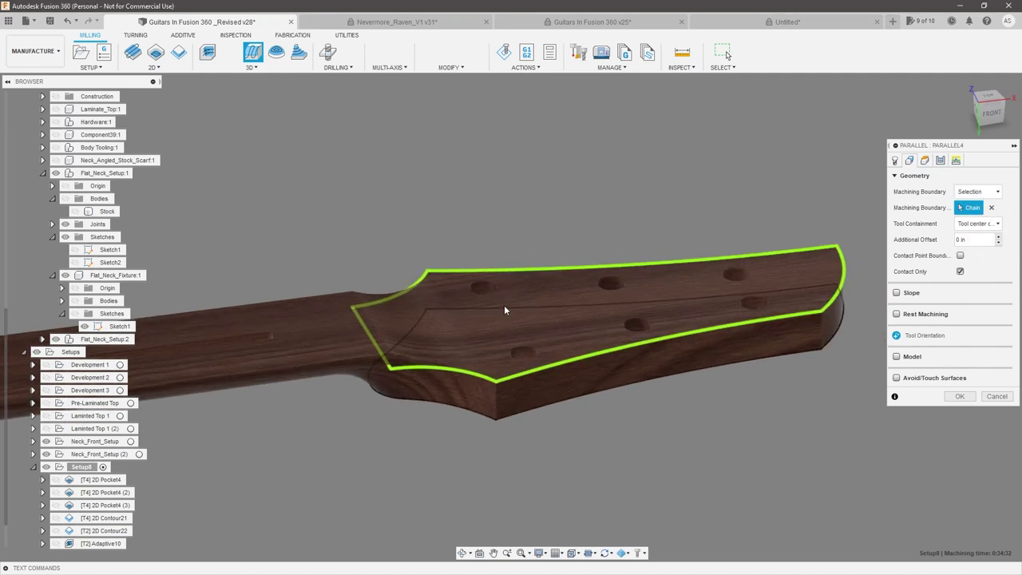
- Enable Model for the Parallel toolpath and select the curved transition surface and the headstock face as model surfaces
{"action": "left_click", "coordinate": [897, 357]}
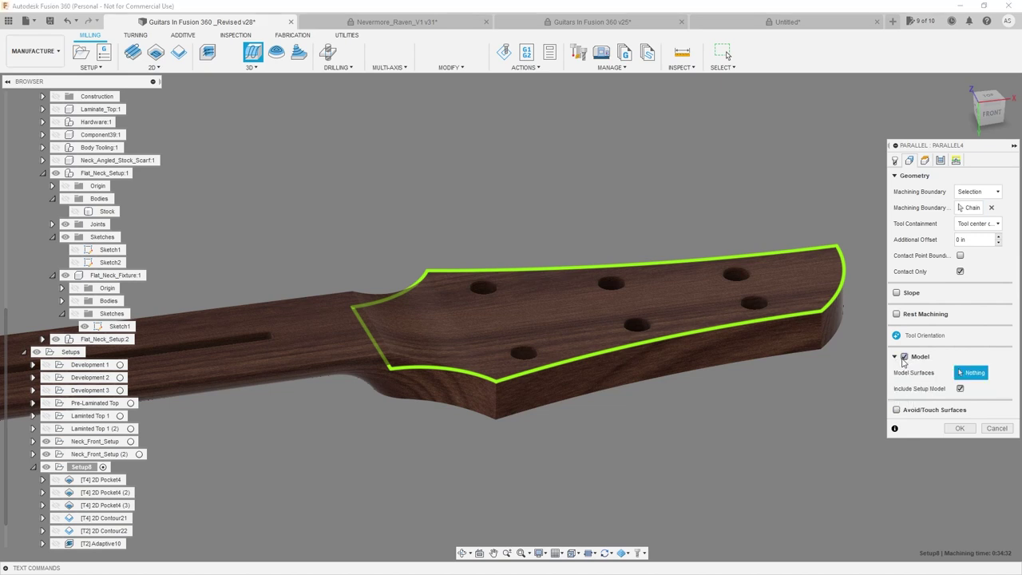
{"action": "left_click", "coordinate": [443, 333]}
{"action": "left_click", "coordinate": [502, 323]}
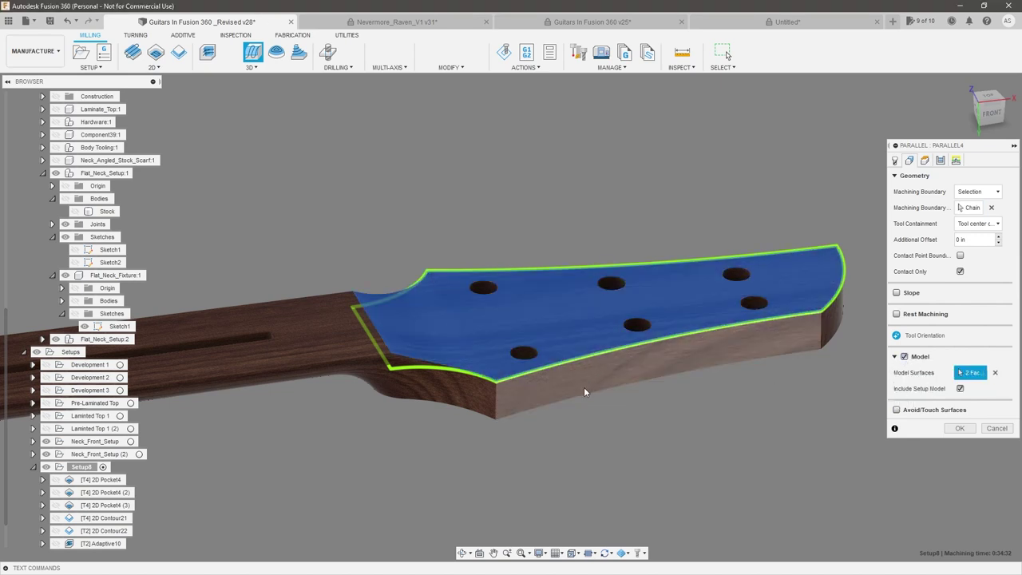
- Set the Parallel toolpath's tool containment to Tool outside boundary
{"action": "left_click", "coordinate": [978, 224]}
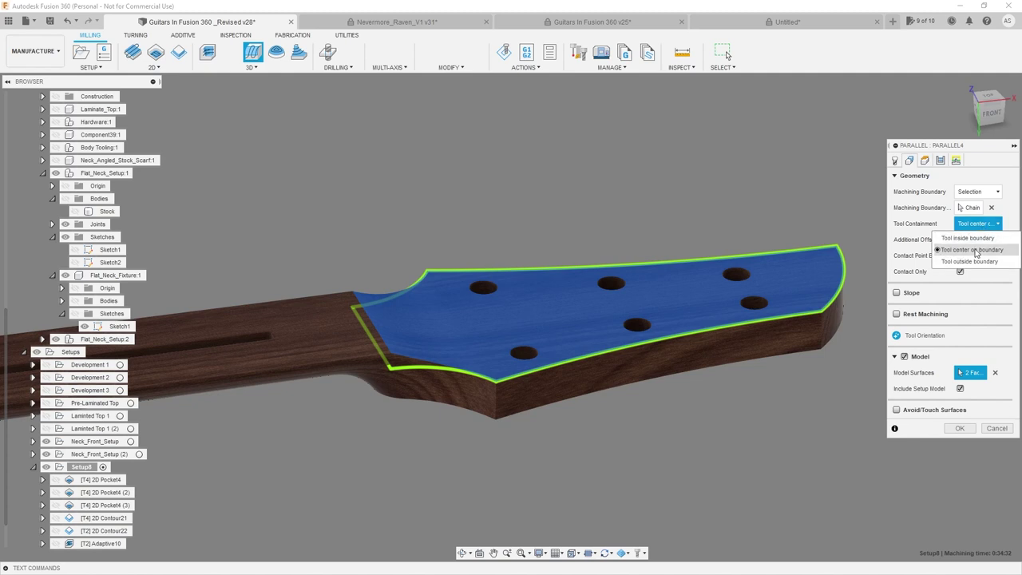
{"action": "left_click", "coordinate": [986, 225]}
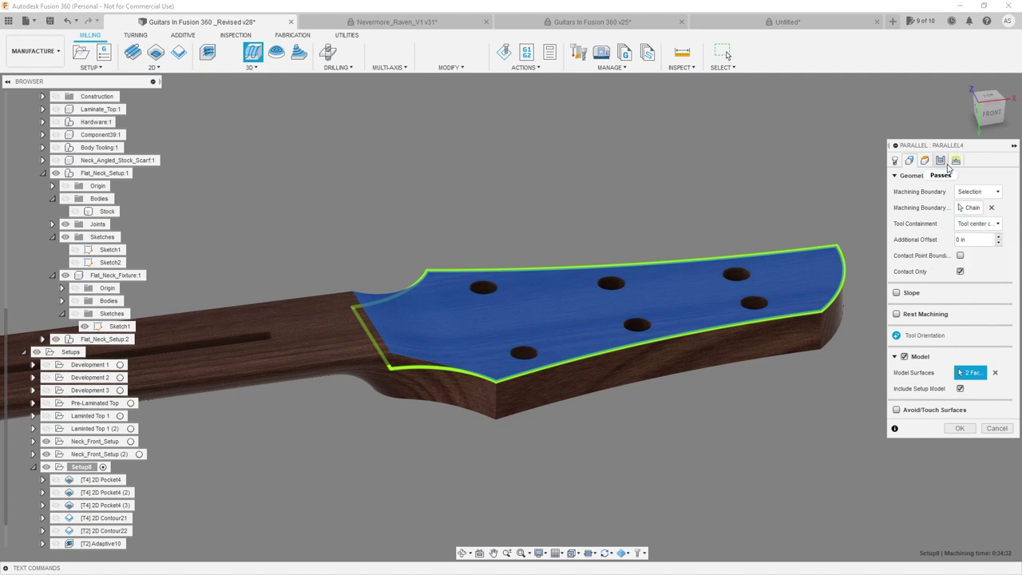
{"action": "left_click", "coordinate": [942, 161]}
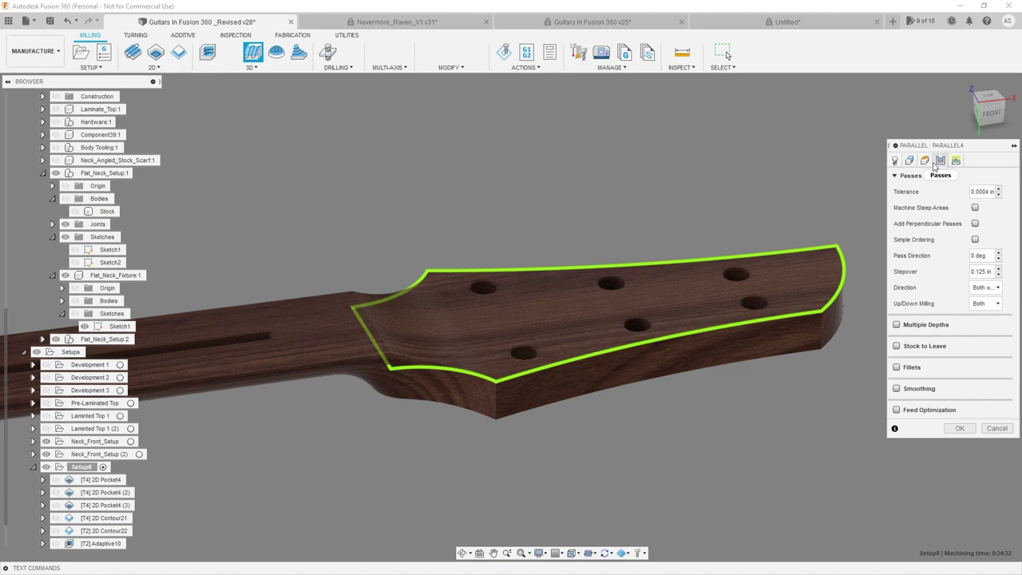
{"action": "left_click", "coordinate": [896, 161]}
{"action": "left_click", "coordinate": [910, 160]}
{"action": "left_click", "coordinate": [977, 223]}
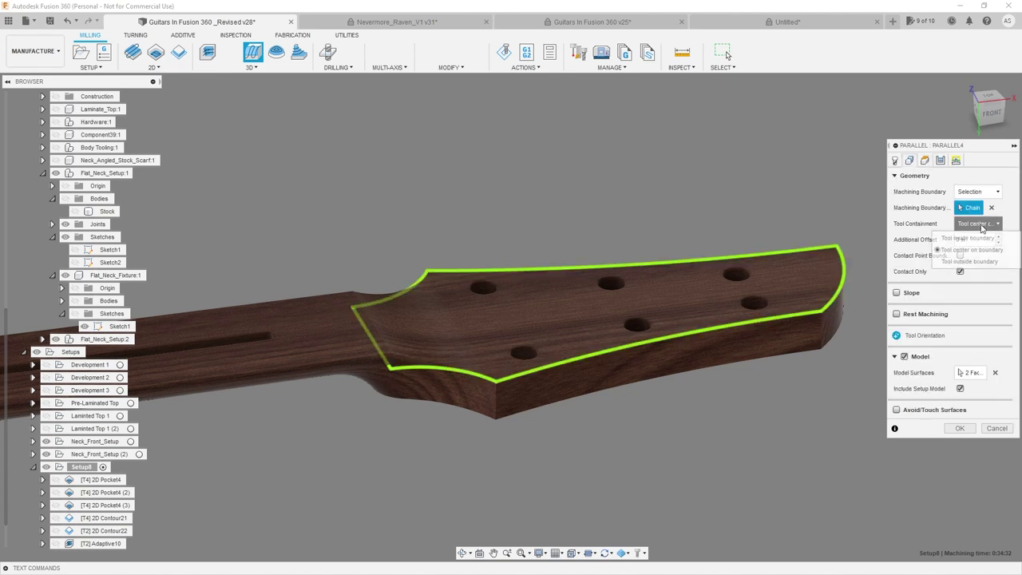
{"action": "left_click", "coordinate": [982, 262]}
{"action": "middle_click_drag", "start_coordinate": [724, 260], "coordinate": [648, 246], "text": "shift"}
{"action": "scroll", "coordinate": [643, 247], "scroll_direction": "down", "scroll_amount": 2}
{"action": "scroll", "coordinate": [593, 323], "scroll_direction": "up", "scroll_amount": 2}
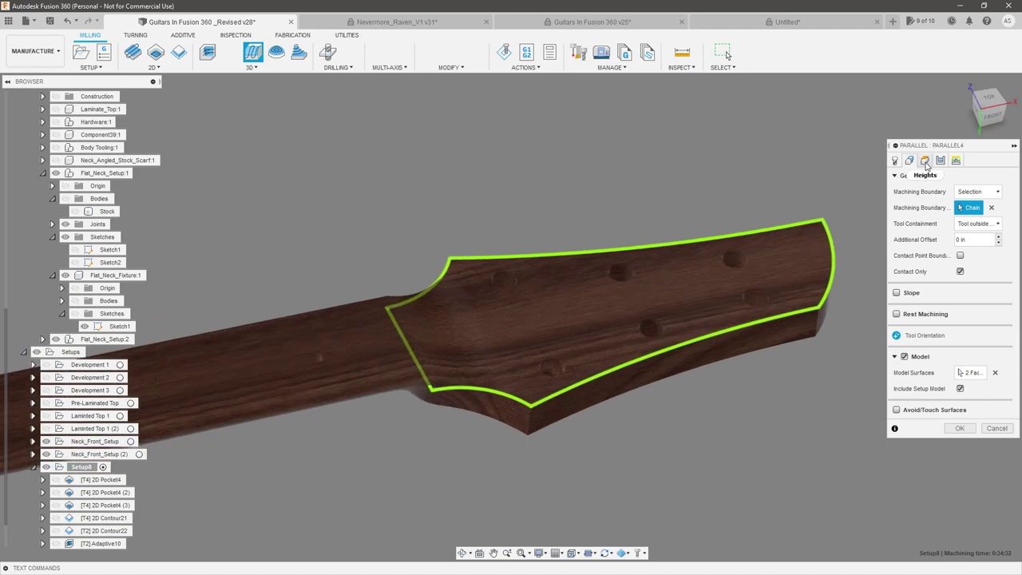
- Set the Bottom Height from a selection of the headstock face and generate the Parallel toolpath
{"action": "left_click", "coordinate": [925, 160]}
{"action": "left_click", "coordinate": [970, 353]}
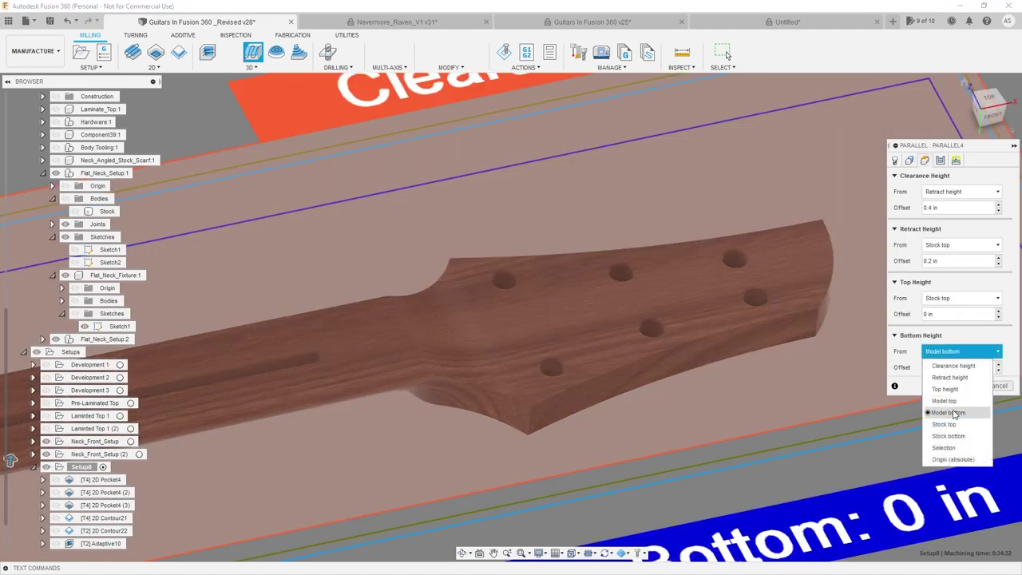
{"action": "left_click", "coordinate": [944, 447]}
{"action": "left_click", "coordinate": [612, 316]}
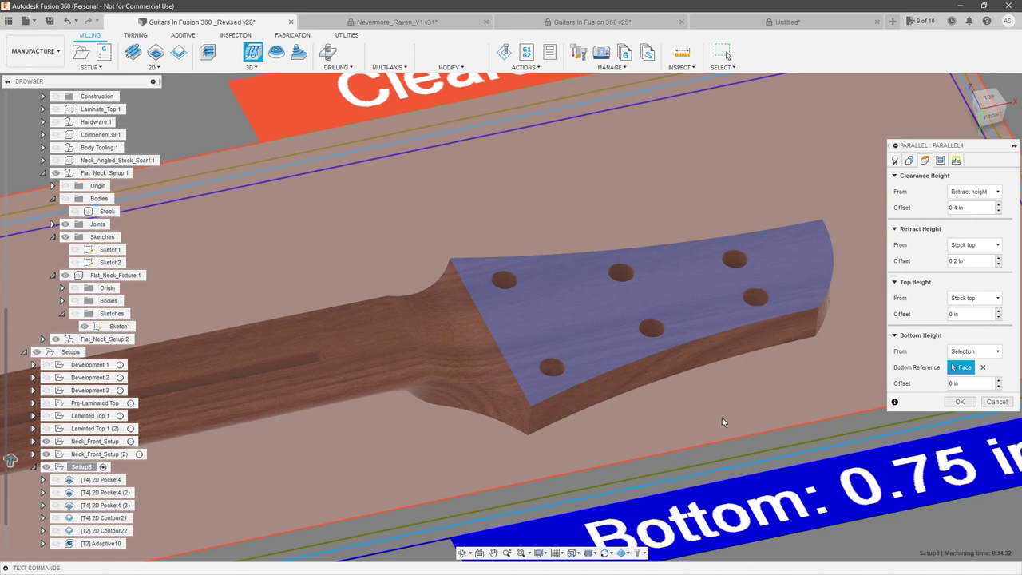
{"action": "left_click", "coordinate": [940, 162]}
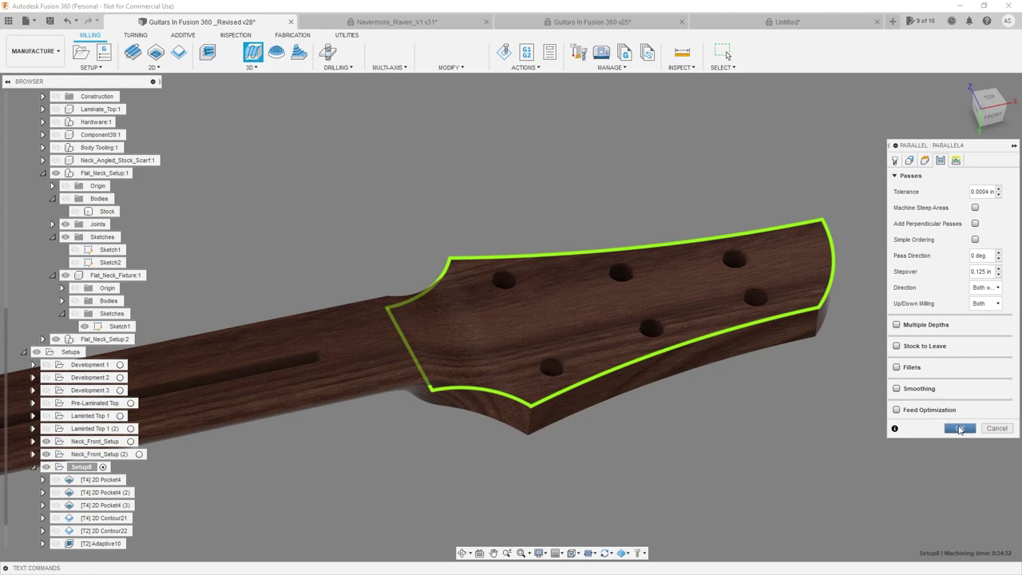
{"action": "left_click", "coordinate": [960, 429]}
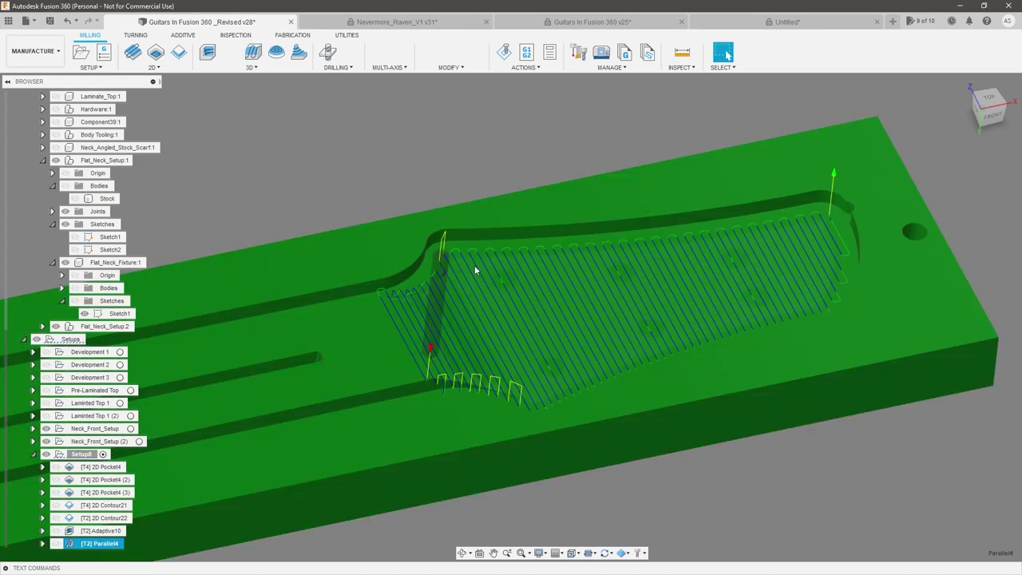
- Examine the Parallel toolpath's passes and linking moves over the headstock and neck transition from the front and above
{"action": "scroll", "coordinate": [456, 348], "scroll_direction": "up", "scroll_amount": 5}
{"action": "middle_click_drag", "start_coordinate": [457, 348], "coordinate": [377, 243], "text": "shift"}
{"action": "scroll", "coordinate": [392, 278], "scroll_direction": "down", "scroll_amount": 2}
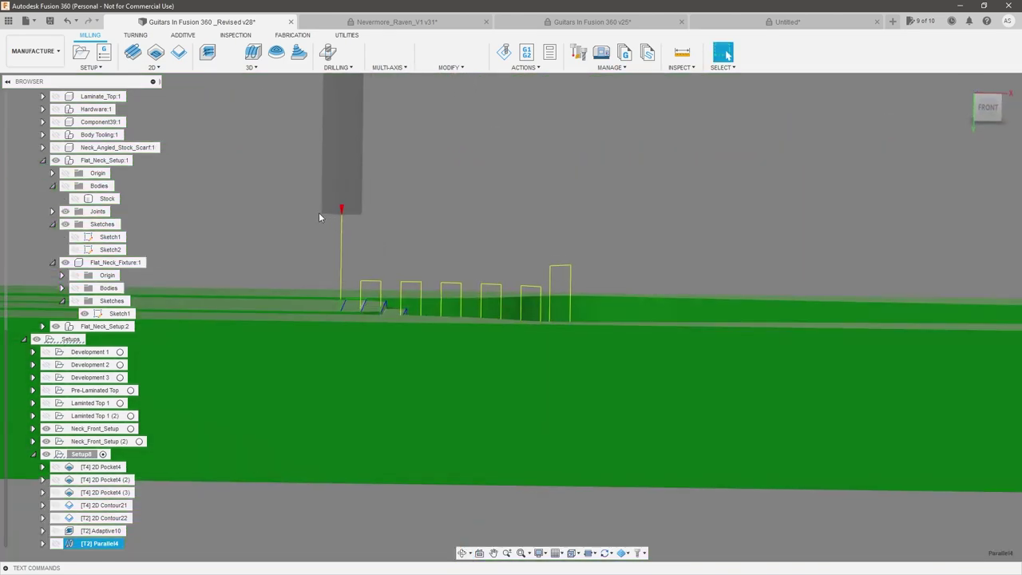
{"action": "scroll", "coordinate": [410, 287], "scroll_direction": "down", "scroll_amount": 1}
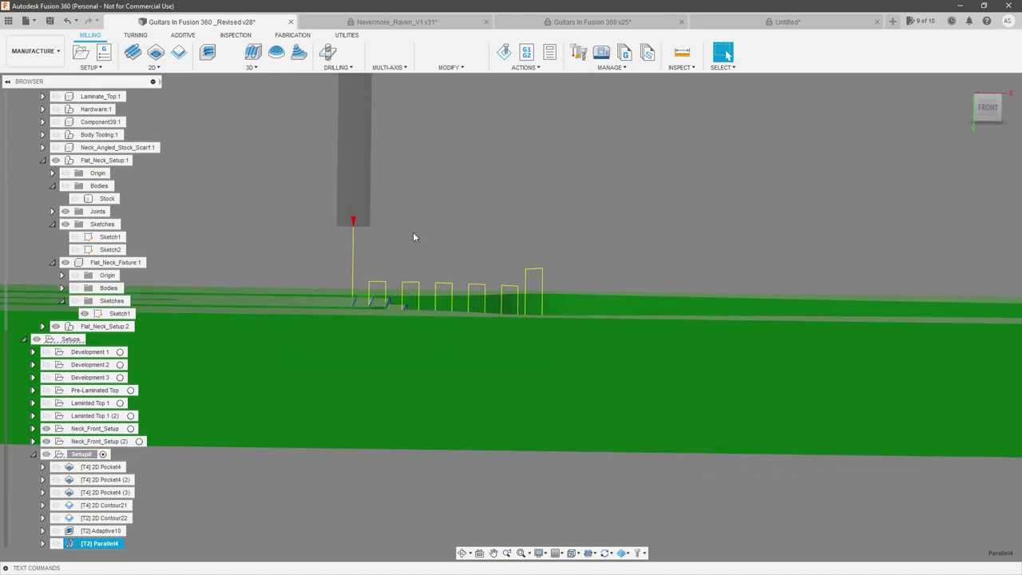
{"action": "middle_click_drag", "start_coordinate": [442, 288], "coordinate": [444, 318], "text": "shift"}
{"action": "scroll", "coordinate": [445, 318], "scroll_direction": "down", "scroll_amount": 4}
{"action": "scroll", "coordinate": [649, 246], "scroll_direction": "down", "scroll_amount": 1}
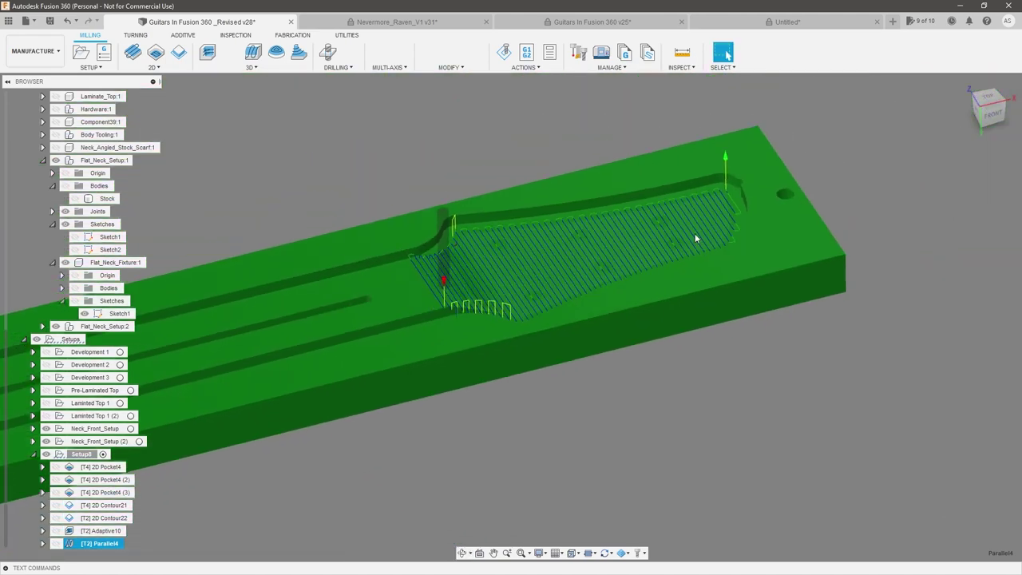
{"action": "scroll", "coordinate": [643, 247], "scroll_direction": "down", "scroll_amount": 2}
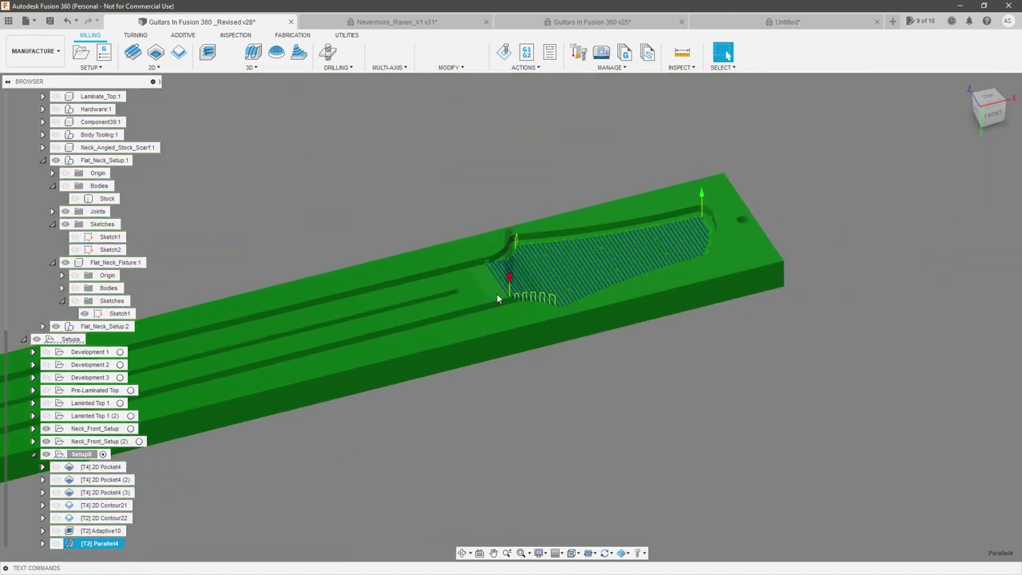
{"action": "scroll", "coordinate": [703, 242], "scroll_direction": "up", "scroll_amount": 2}
- Set the Parallel toolpath's pass direction to 90 deg and regenerate the toolpath
{"action": "right_click", "coordinate": [95, 543]}
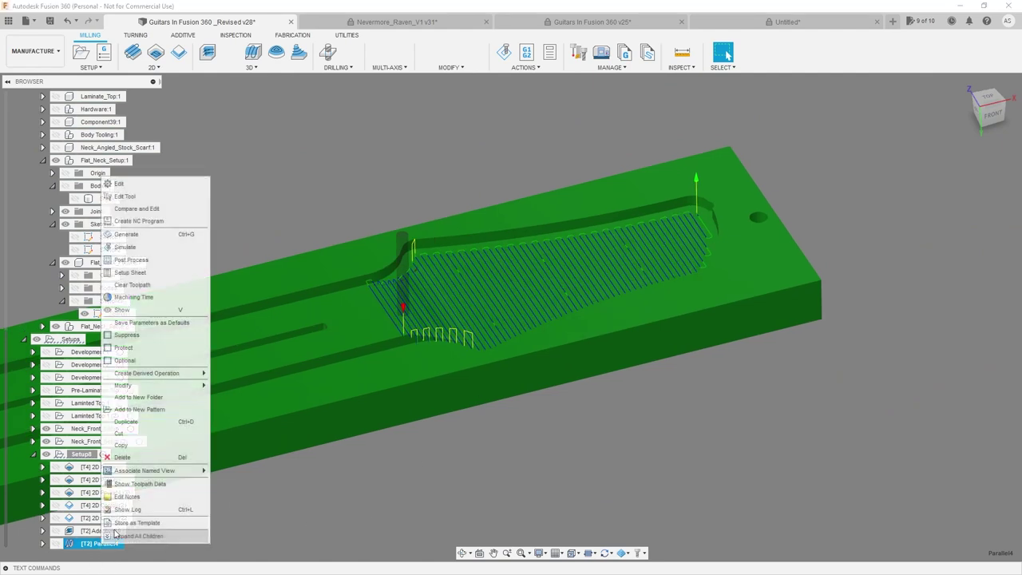
{"action": "left_click", "coordinate": [168, 186]}
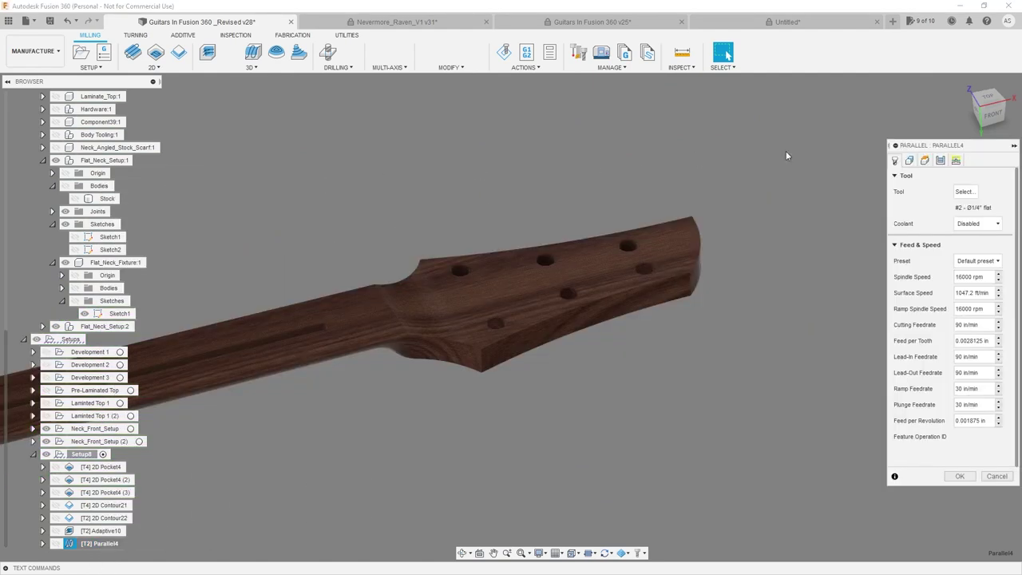
{"action": "left_click", "coordinate": [940, 160]}
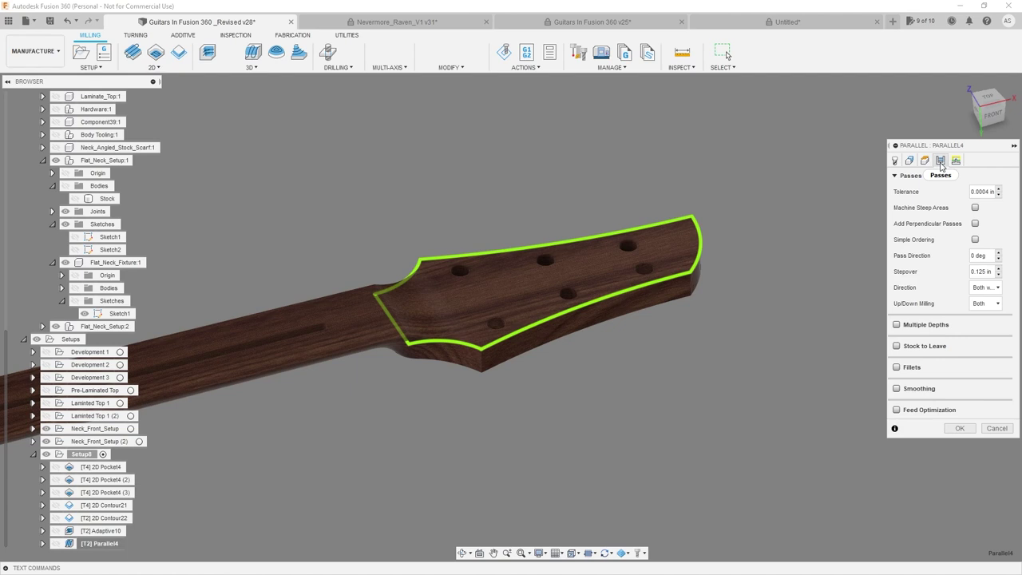
{"action": "left_click", "coordinate": [994, 257]}
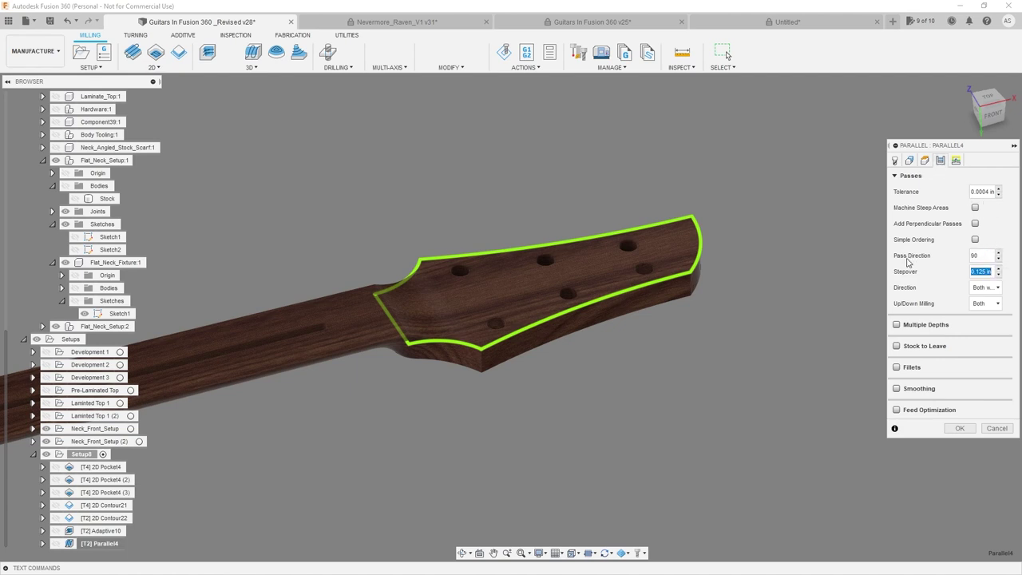
{"action": "left_click", "coordinate": [973, 428]}
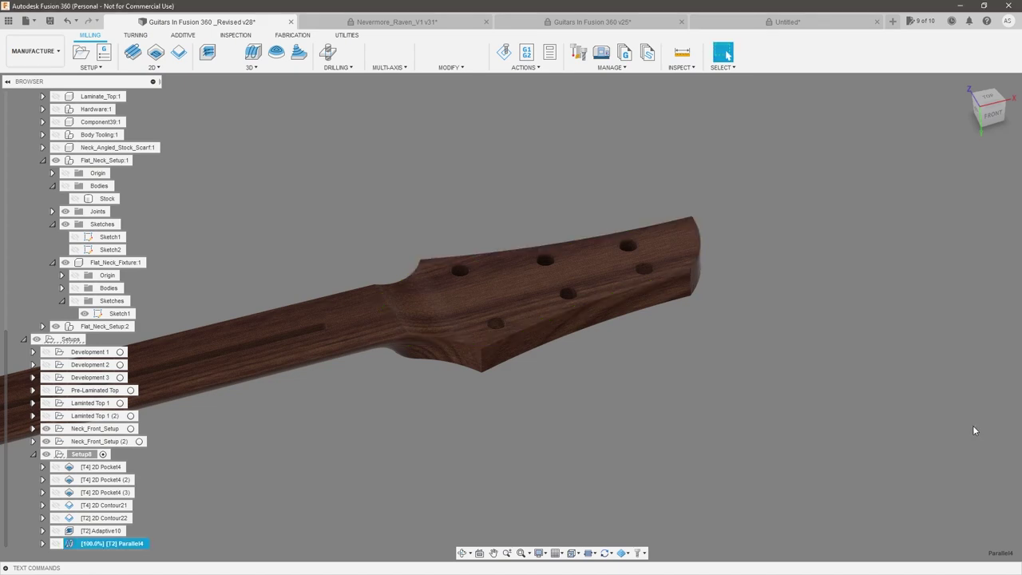
- View the lengthwise passes up close, then start one simulation covering both the Adaptive roughing and the Parallel finishing toolpaths
{"action": "scroll", "coordinate": [488, 293], "scroll_direction": "up", "scroll_amount": 5}
{"action": "middle_click_drag", "start_coordinate": [487, 291], "coordinate": [496, 228], "text": "shift"}
{"action": "middle_click_drag", "start_coordinate": [514, 270], "coordinate": [539, 317], "text": "shift"}
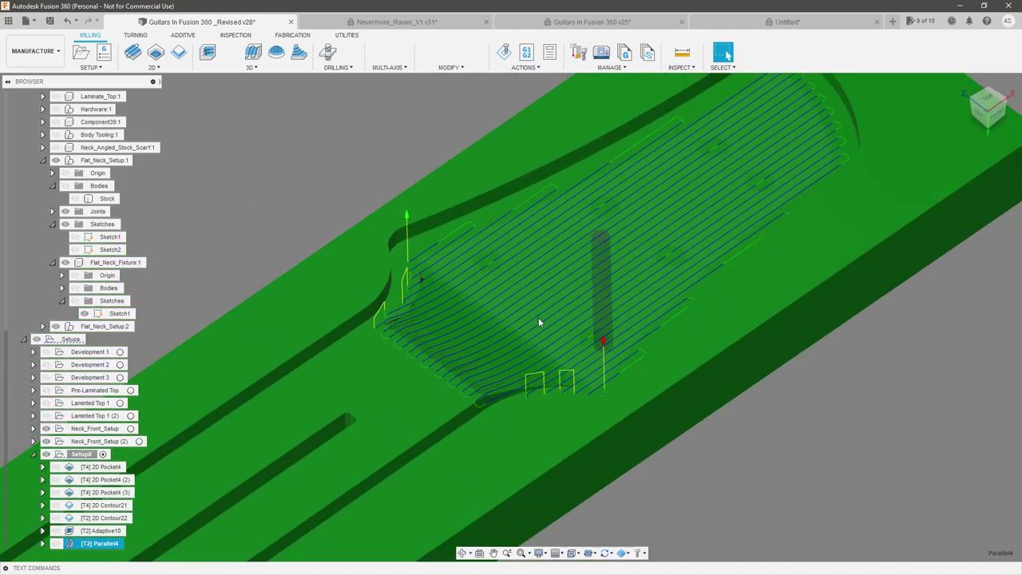
{"action": "scroll", "coordinate": [654, 290], "scroll_direction": "down", "scroll_amount": 5}
{"action": "scroll", "coordinate": [655, 290], "scroll_direction": "up", "scroll_amount": 3}
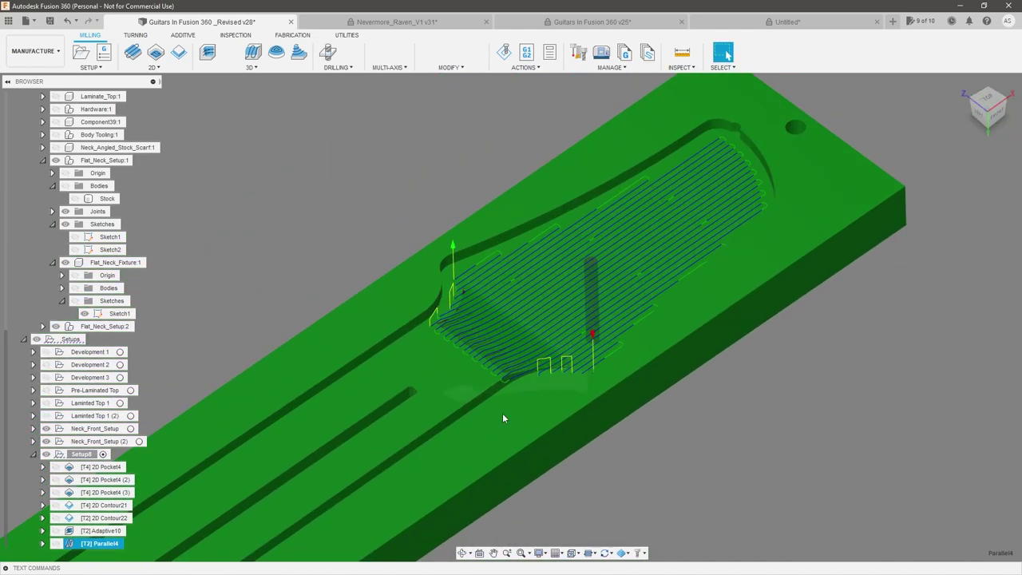
{"action": "left_click", "coordinate": [107, 533], "text": "ctrl"}
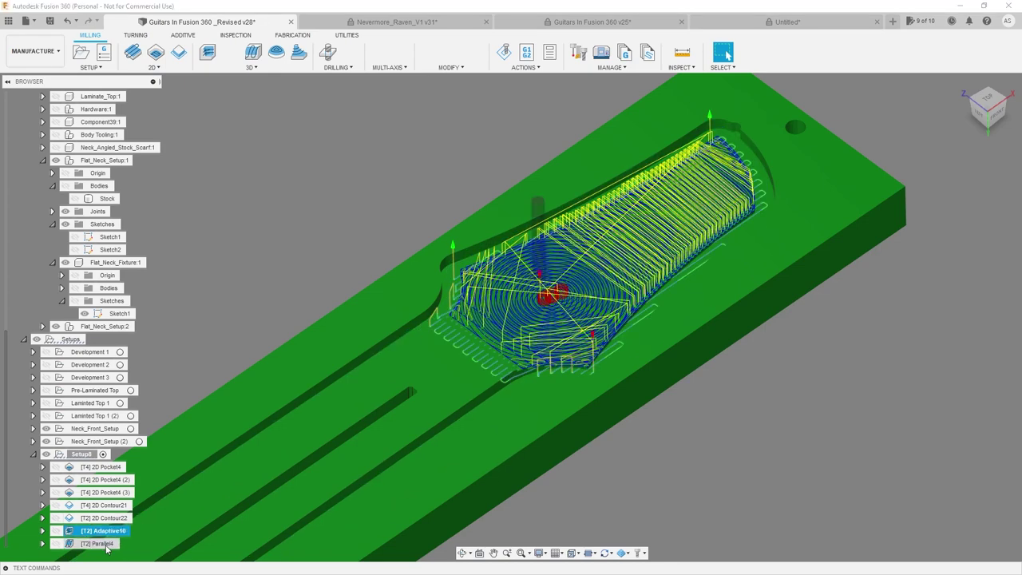
{"action": "right_click", "coordinate": [107, 534]}
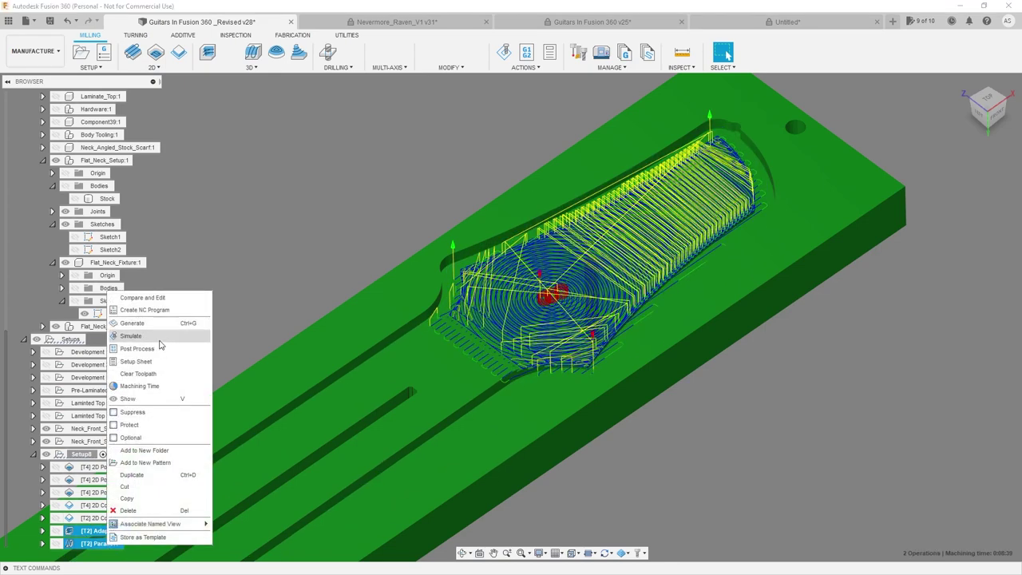
{"action": "left_click", "coordinate": [132, 335]}
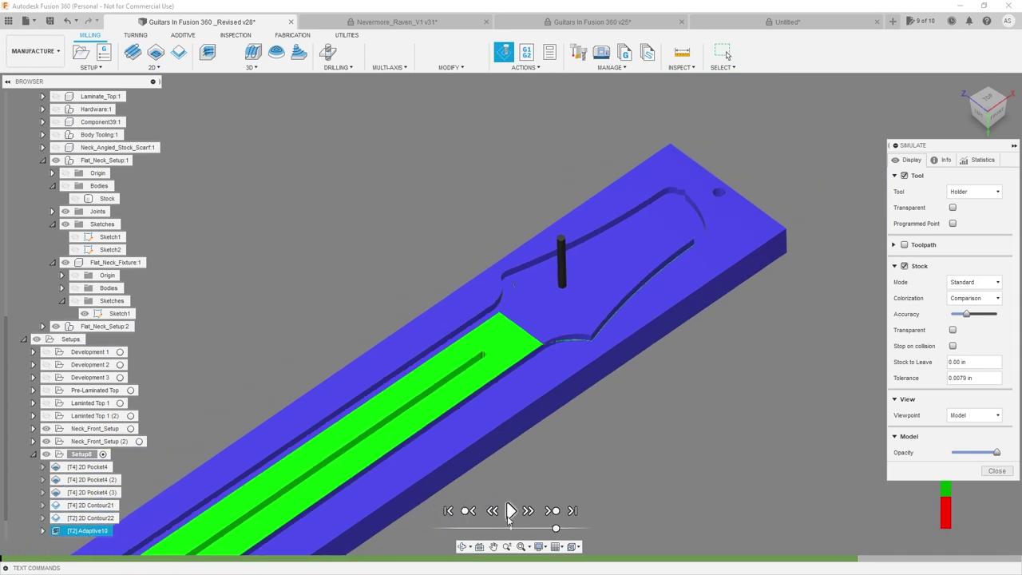
- Play the simulation through the adaptive roughing and pause it early in the Parallel finishing passes
{"action": "left_click", "coordinate": [511, 510]}
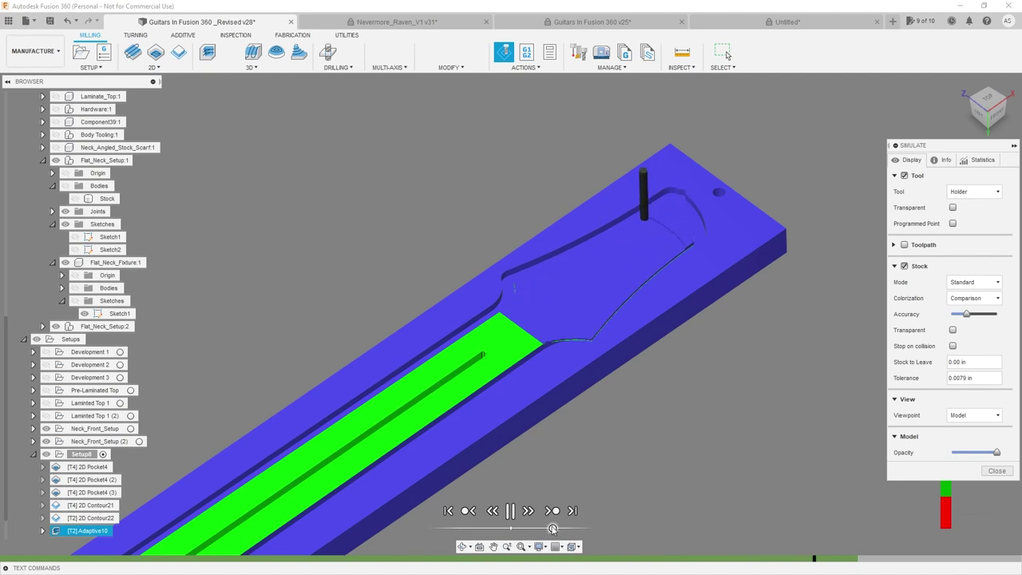
{"action": "left_click", "coordinate": [516, 514]}
{"action": "left_click", "coordinate": [515, 514]}
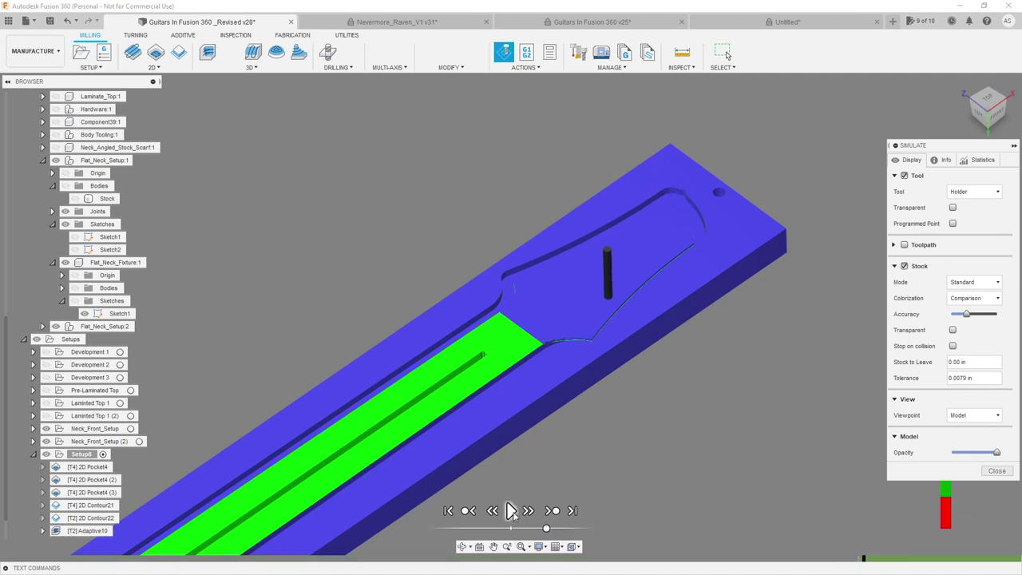
{"action": "left_click", "coordinate": [513, 516]}
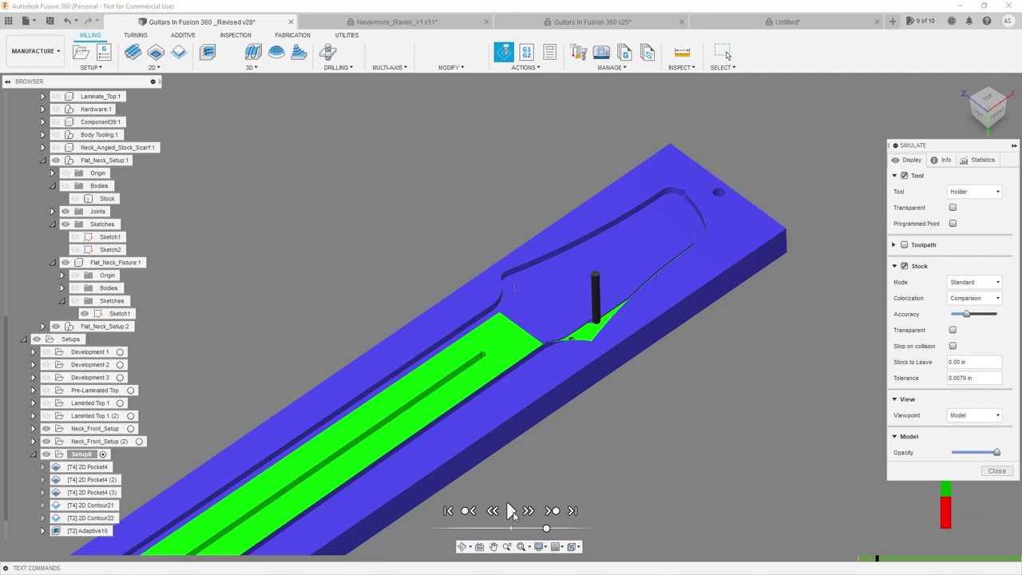
- Continue the simulation with a close view of the neck transition and pause with the headstock partly finished
{"action": "scroll", "coordinate": [647, 295], "scroll_direction": "up", "scroll_amount": 6}
{"action": "middle_click_drag", "start_coordinate": [591, 328], "coordinate": [636, 324], "text": "shift"}
{"action": "scroll", "coordinate": [636, 322], "scroll_direction": "down", "scroll_amount": 5}
{"action": "scroll", "coordinate": [527, 382], "scroll_direction": "up", "scroll_amount": 8}
{"action": "middle_click_drag", "start_coordinate": [527, 383], "coordinate": [557, 436], "text": "shift"}
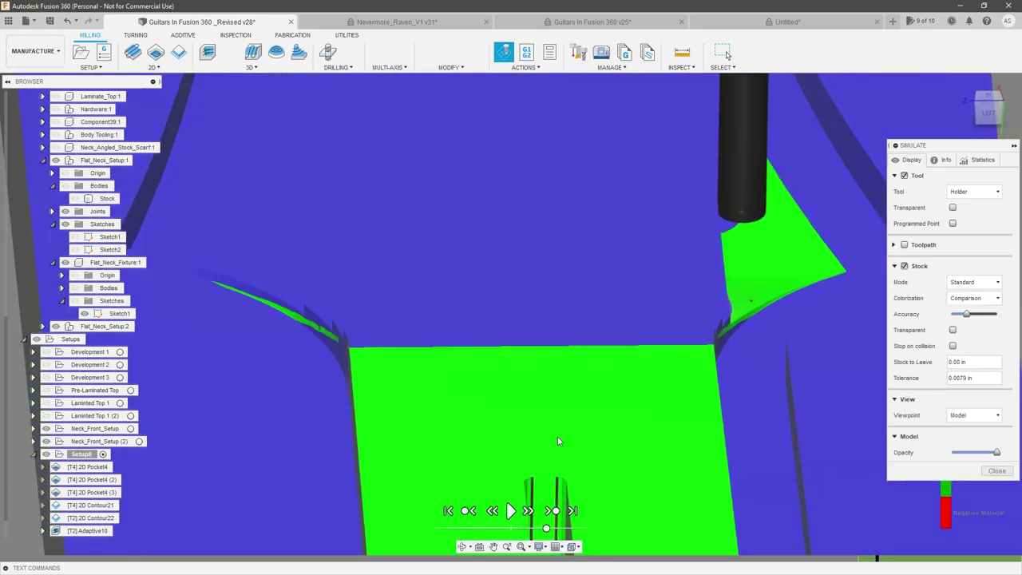
{"action": "left_click", "coordinate": [511, 511]}
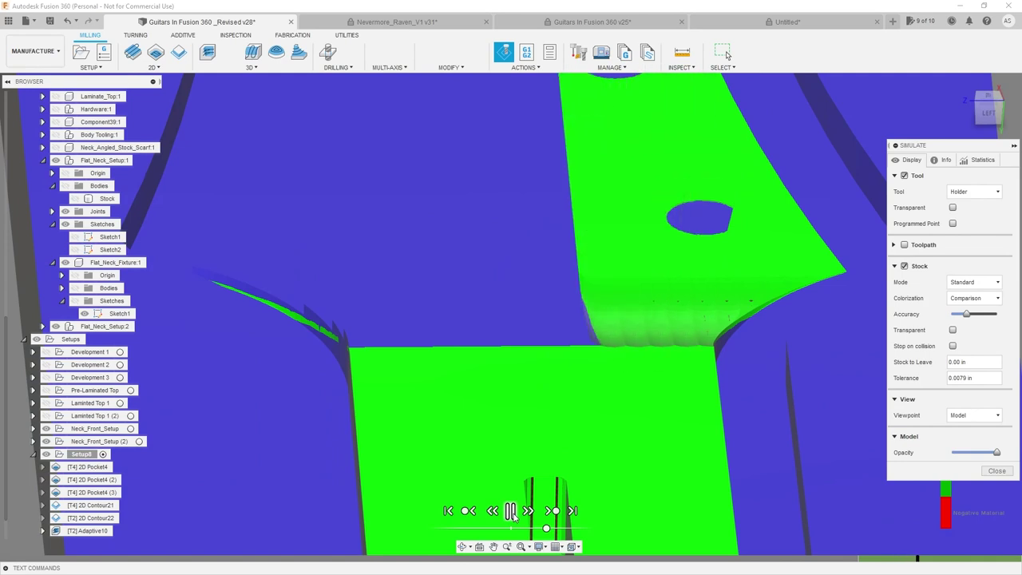
{"action": "left_click", "coordinate": [511, 512]}
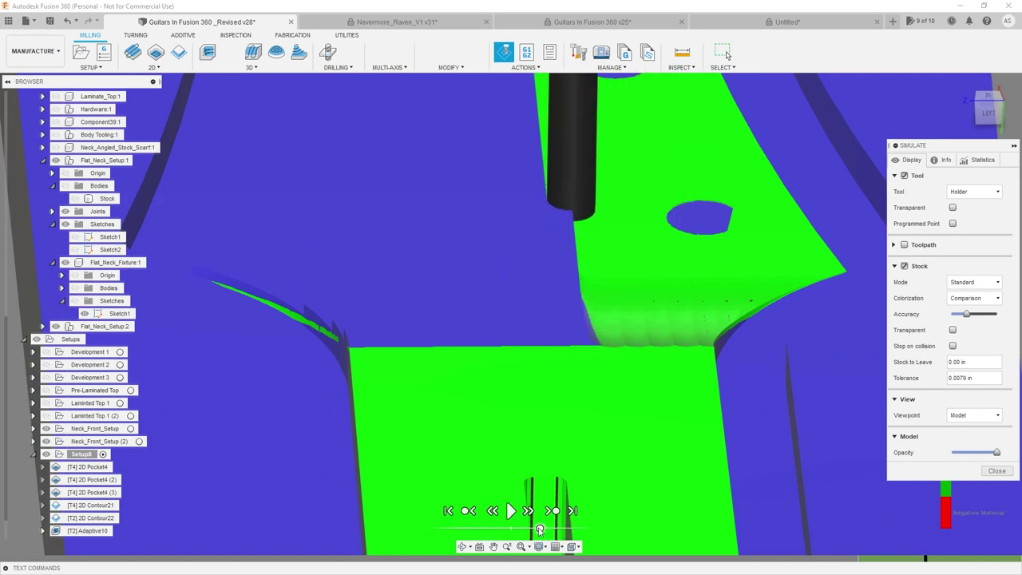
- Slow the simulation and run it until the cutter reaches the foot of the curved transition
{"action": "scroll", "coordinate": [684, 259], "scroll_direction": "up", "scroll_amount": 3}
{"action": "mouse_move", "coordinate": [572, 300]}
{"action": "middle_mouse_down", "text": "shift"}
{"action": "mouse_move", "coordinate": [567, 288]}
{"action": "mouse_move", "coordinate": [566, 299]}
{"action": "middle_mouse_up", "text": "shift"}
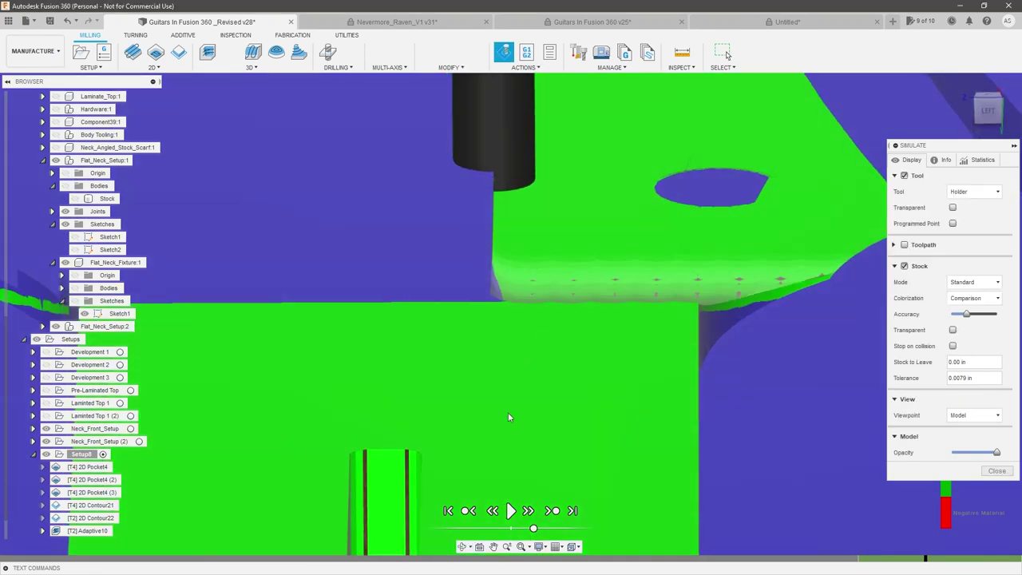
{"action": "left_click", "coordinate": [511, 512]}
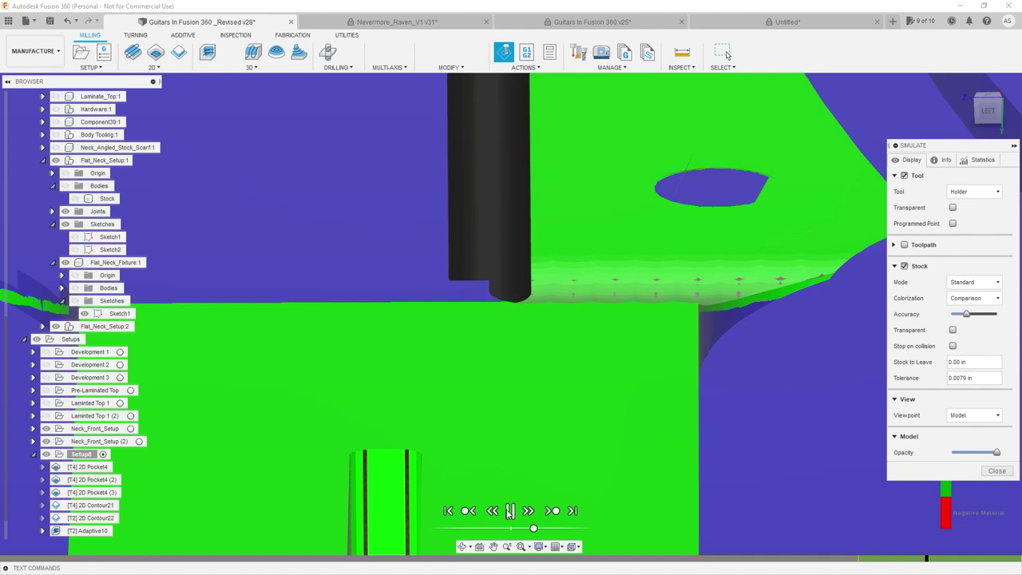
{"action": "left_click", "coordinate": [510, 513]}
- Examine the flat end mill's contact with the curved transition and the ridges between passes from several angles
{"action": "middle_click_drag", "start_coordinate": [517, 390], "coordinate": [516, 404], "text": "shift"}
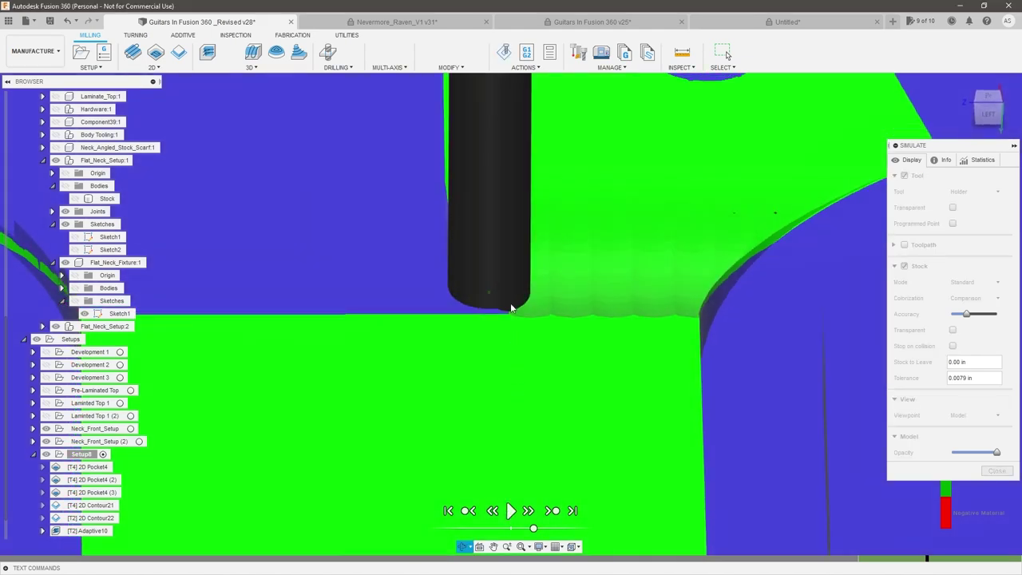
{"action": "scroll", "coordinate": [511, 307], "scroll_direction": "up", "scroll_amount": 3}
{"action": "middle_click_drag", "start_coordinate": [511, 307], "coordinate": [527, 351], "text": "shift"}
{"action": "scroll", "coordinate": [523, 349], "scroll_direction": "up", "scroll_amount": 3}
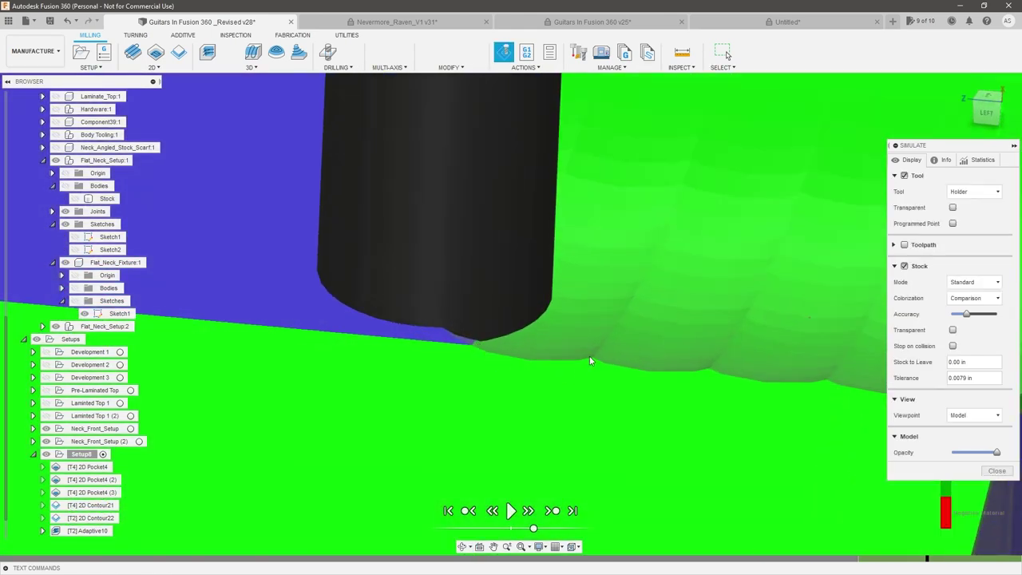
{"action": "scroll", "coordinate": [579, 361], "scroll_direction": "down", "scroll_amount": 5}
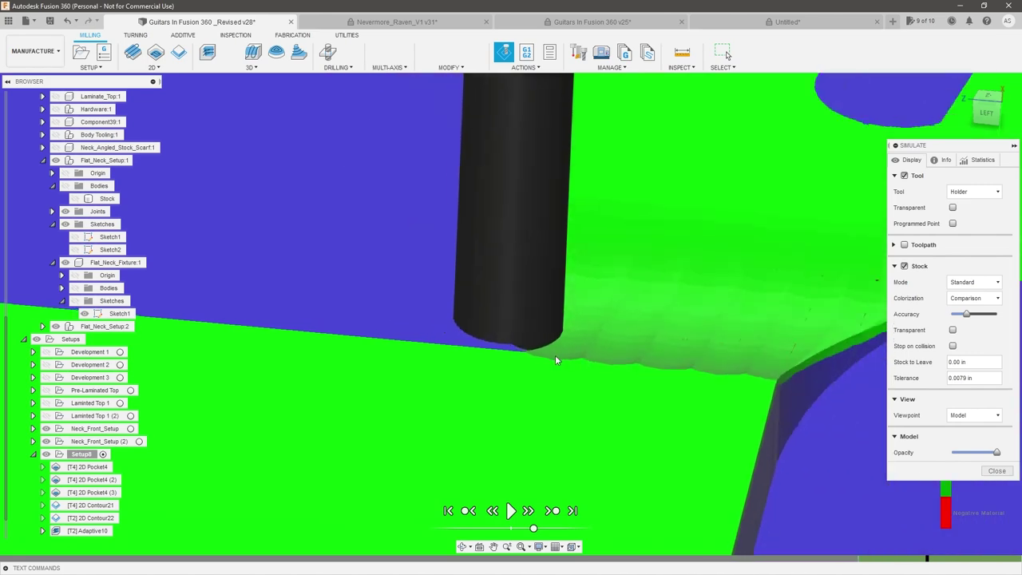
{"action": "scroll", "coordinate": [588, 363], "scroll_direction": "up", "scroll_amount": 3}
{"action": "mouse_move", "coordinate": [607, 371]}
{"action": "middle_mouse_down", "text": "shift"}
{"action": "mouse_move", "coordinate": [611, 354]}
{"action": "mouse_move", "coordinate": [591, 362]}
{"action": "middle_mouse_up", "text": "shift"}
{"action": "scroll", "coordinate": [539, 364], "scroll_direction": "down", "scroll_amount": 5}
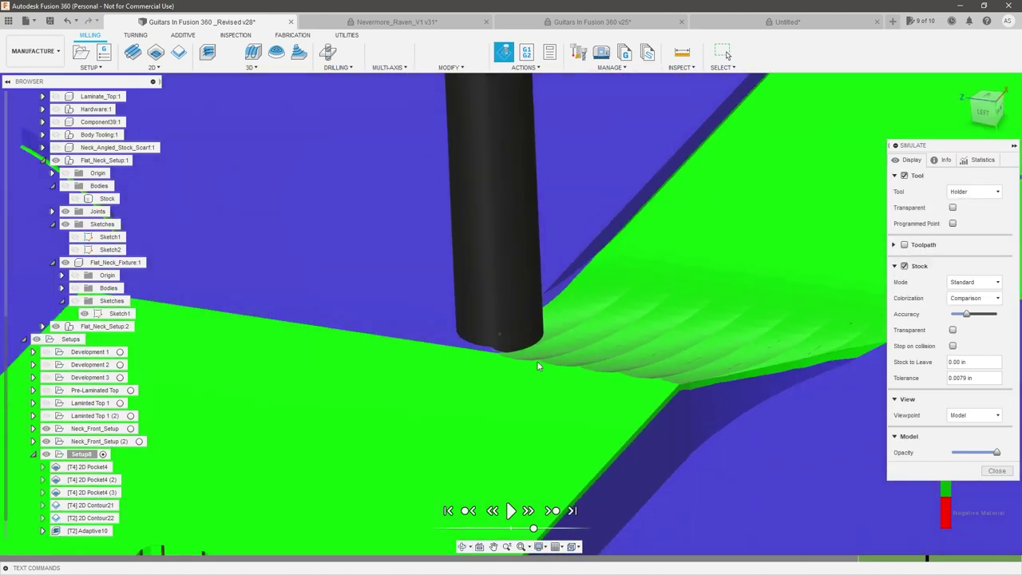
{"action": "middle_click_drag", "start_coordinate": [527, 365], "coordinate": [576, 347], "text": "shift"}
{"action": "scroll", "coordinate": [587, 344], "scroll_direction": "down", "scroll_amount": 2}
{"action": "scroll", "coordinate": [602, 334], "scroll_direction": "up", "scroll_amount": 2}
{"action": "scroll", "coordinate": [604, 335], "scroll_direction": "up", "scroll_amount": 2}
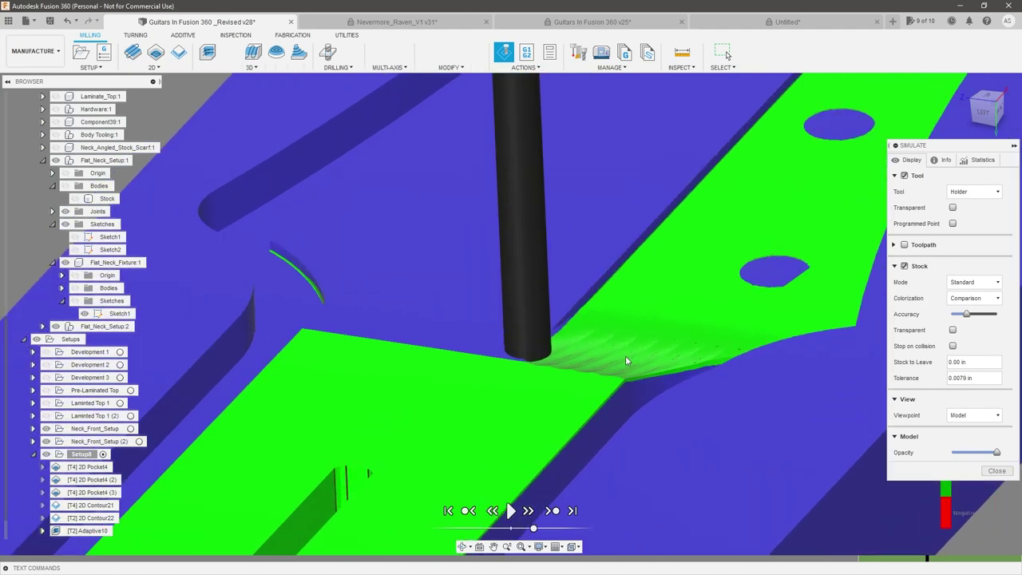
{"action": "scroll", "coordinate": [560, 360], "scroll_direction": "up", "scroll_amount": 5}
{"action": "middle_click_drag", "start_coordinate": [545, 368], "coordinate": [481, 360], "text": "shift"}
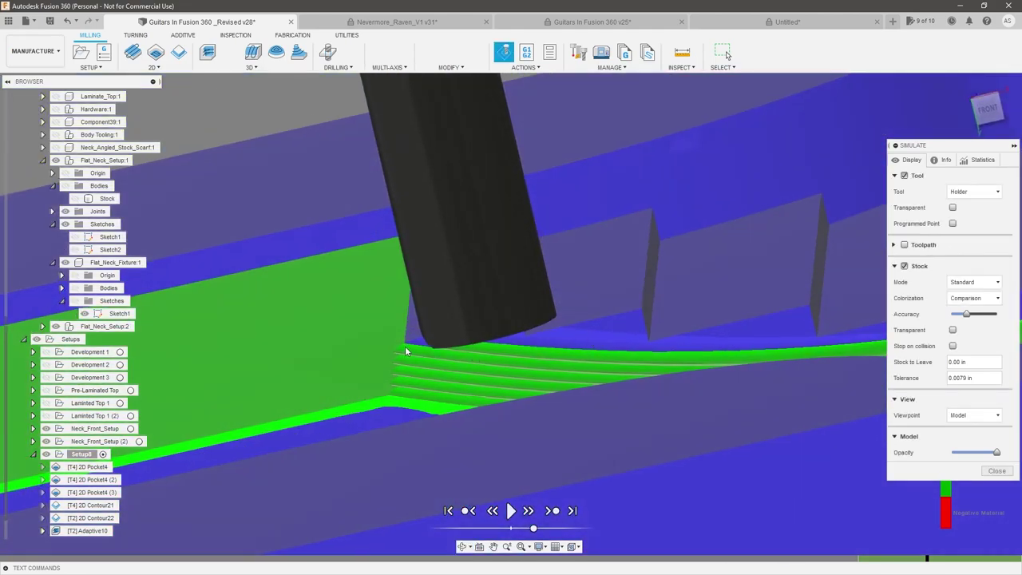
{"action": "middle_click_drag", "start_coordinate": [434, 352], "coordinate": [490, 313], "text": "shift"}
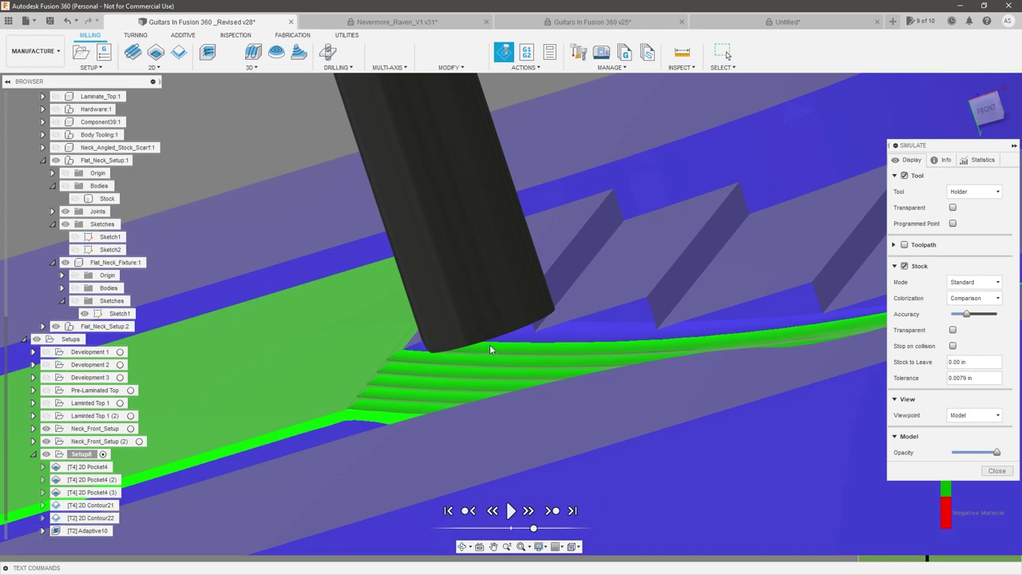
{"action": "middle_click_drag", "start_coordinate": [515, 388], "coordinate": [614, 374], "text": "shift"}
{"action": "scroll", "coordinate": [587, 343], "scroll_direction": "down", "scroll_amount": 15}
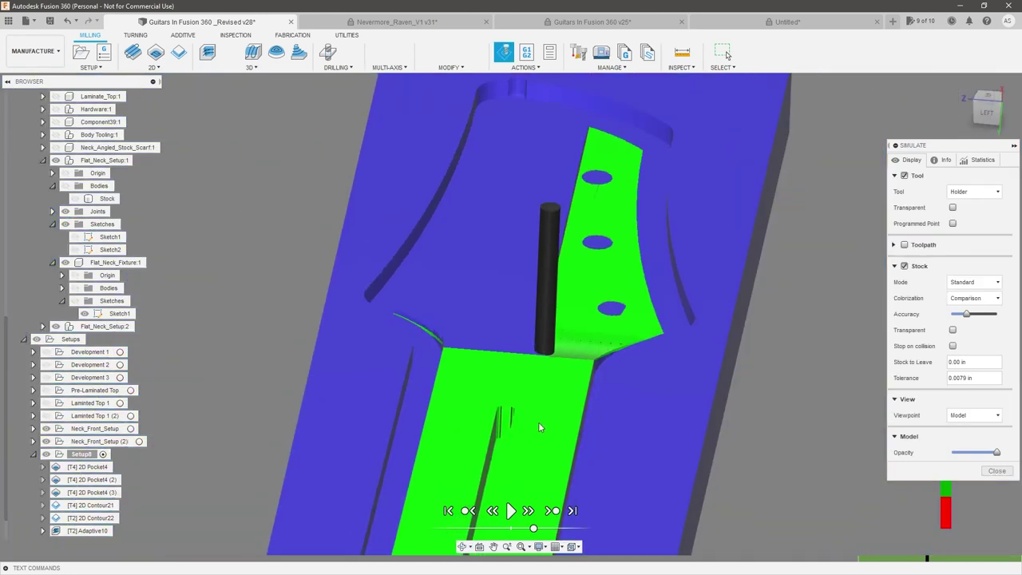
- Speed up the simulation and run the remaining Parallel passes across the whole headstock face
{"action": "scroll", "coordinate": [587, 372], "scroll_direction": "up", "scroll_amount": 3}
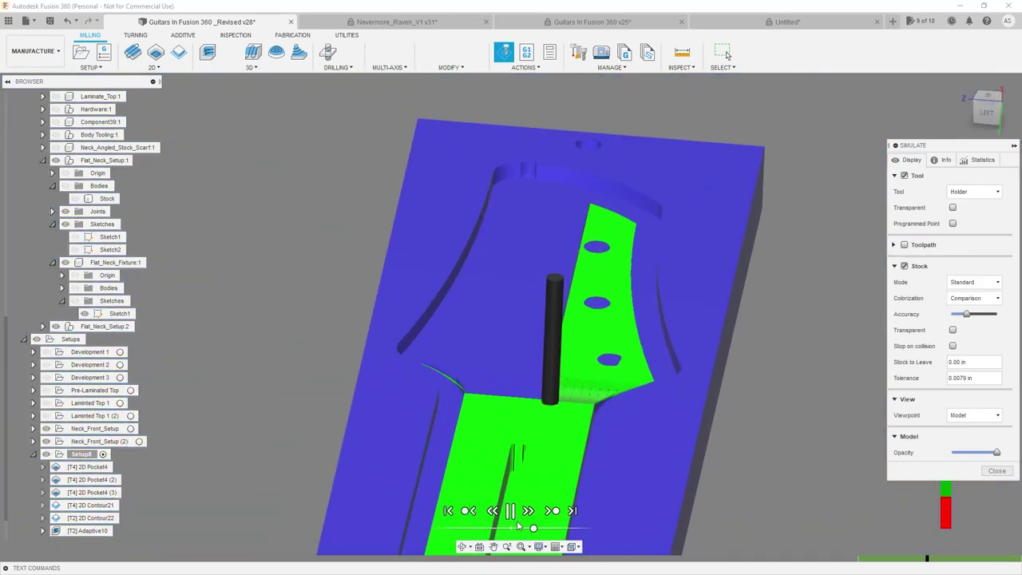
{"action": "mouse_move", "coordinate": [534, 532]}
{"action": "left_mouse_down"}
{"action": "mouse_move", "coordinate": [558, 532]}
{"action": "mouse_move", "coordinate": [536, 531]}
{"action": "left_mouse_up"}
{"action": "scroll", "coordinate": [580, 251], "scroll_direction": "up", "scroll_amount": 3}
{"action": "middle_click_drag", "start_coordinate": [579, 250], "coordinate": [562, 422], "text": "shift"}
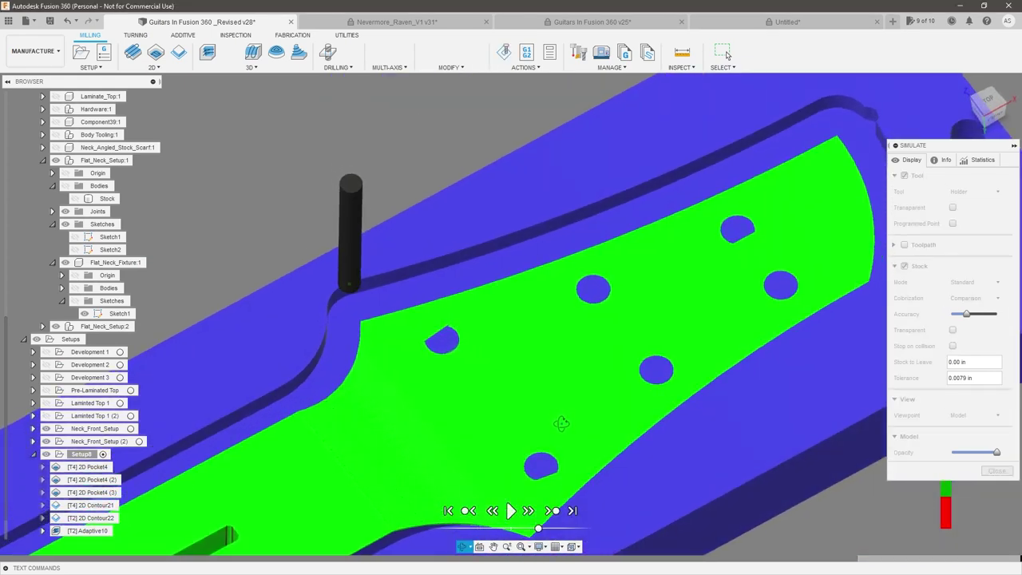
- Inspect the surface finish of the machined neck transition up close and close the simulation
{"action": "scroll", "coordinate": [328, 413], "scroll_direction": "down", "scroll_amount": 1}
{"action": "scroll", "coordinate": [332, 420], "scroll_direction": "up", "scroll_amount": 5}
{"action": "middle_click_drag", "start_coordinate": [343, 437], "coordinate": [391, 313], "text": "shift"}
{"action": "scroll", "coordinate": [392, 309], "scroll_direction": "down", "scroll_amount": 3}
{"action": "scroll", "coordinate": [569, 360], "scroll_direction": "up", "scroll_amount": 2}
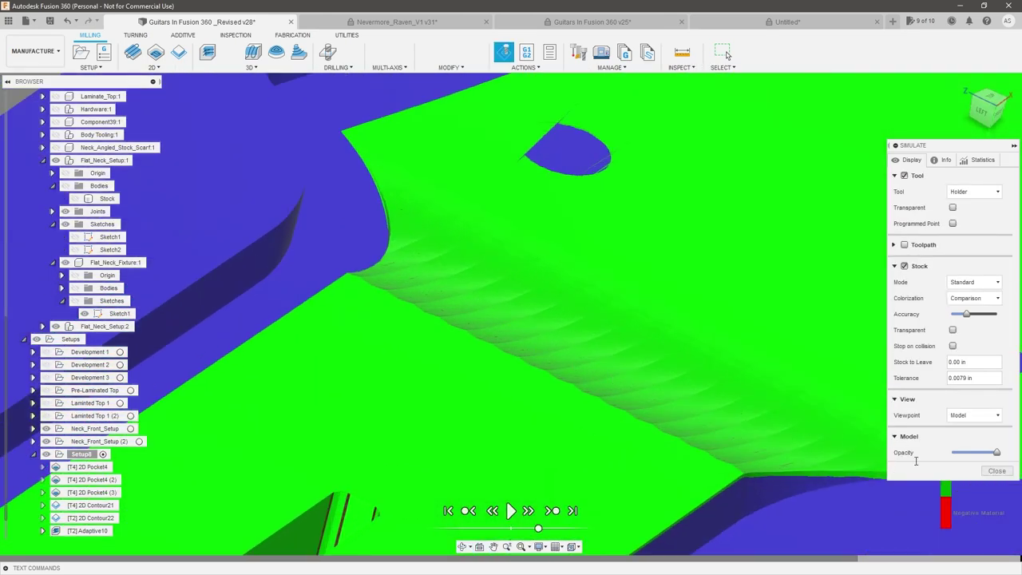
{"action": "left_click", "coordinate": [997, 471]}
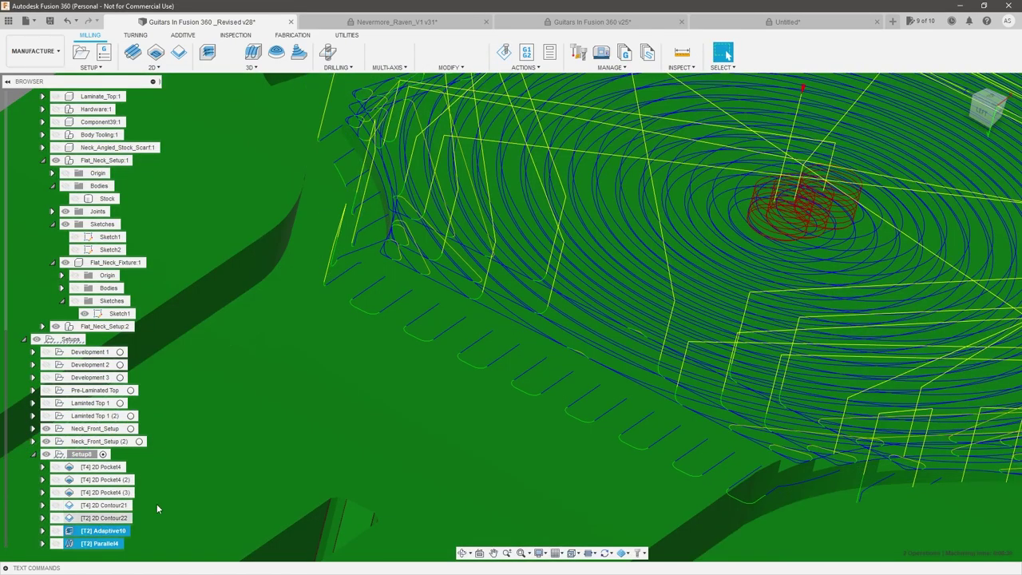
- Reduce the Parallel toolpath's stepover to 0.03 in and regenerate the toolpath
{"action": "scroll", "coordinate": [519, 298], "scroll_direction": "down", "scroll_amount": 6}
{"action": "left_click", "coordinate": [205, 455]}
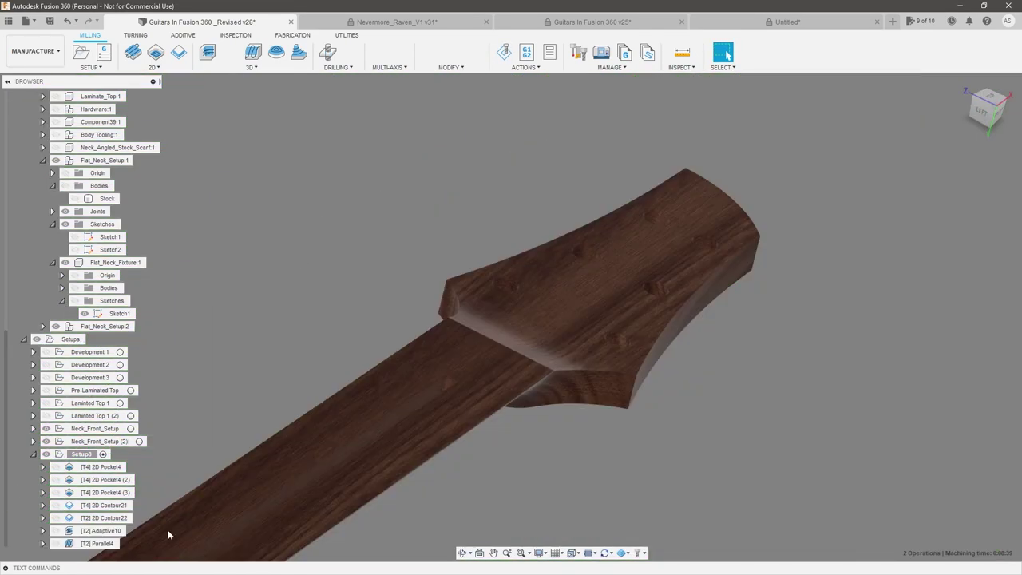
{"action": "right_click", "coordinate": [111, 543]}
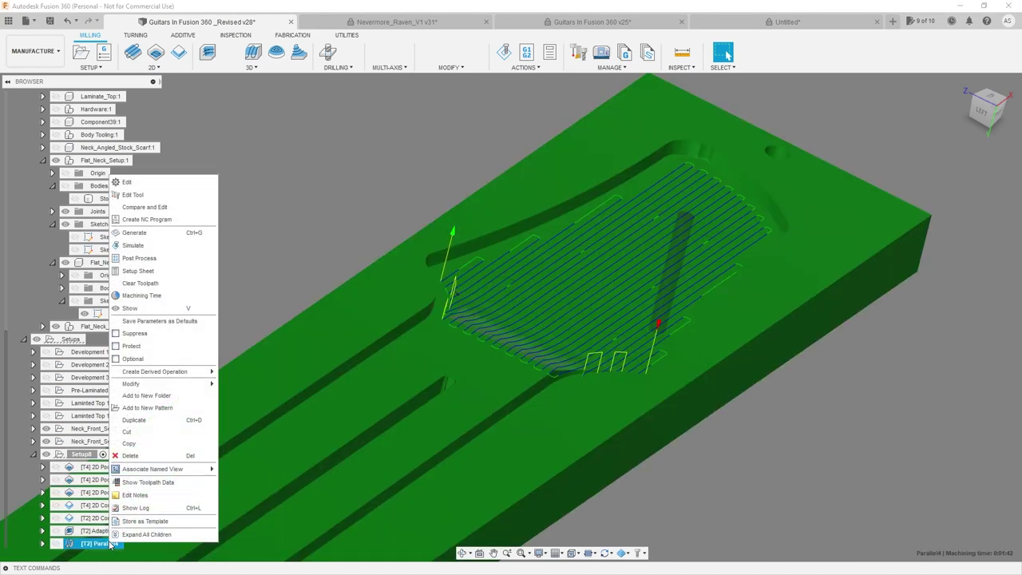
{"action": "left_click", "coordinate": [175, 182]}
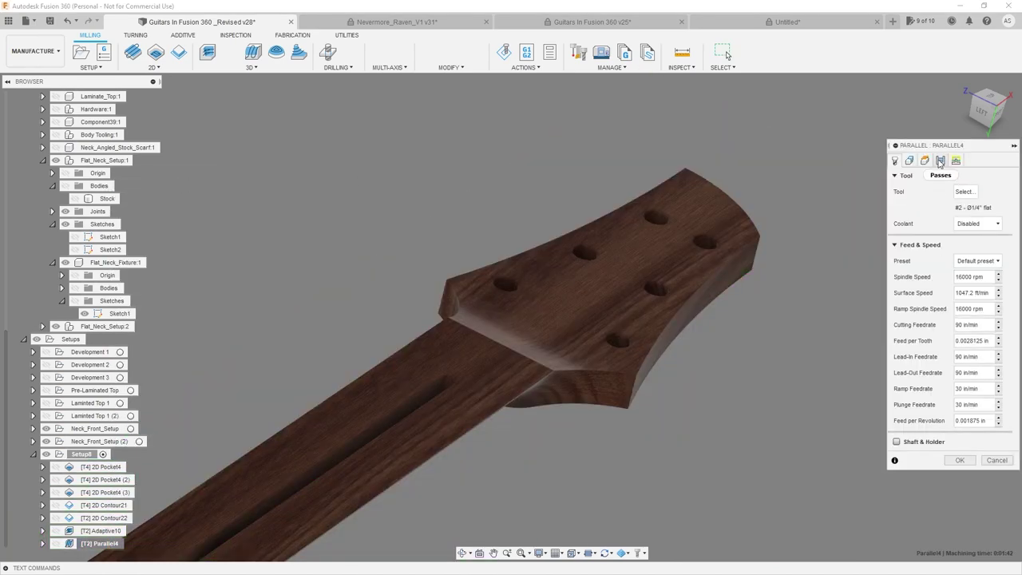
{"action": "left_click", "coordinate": [940, 160]}
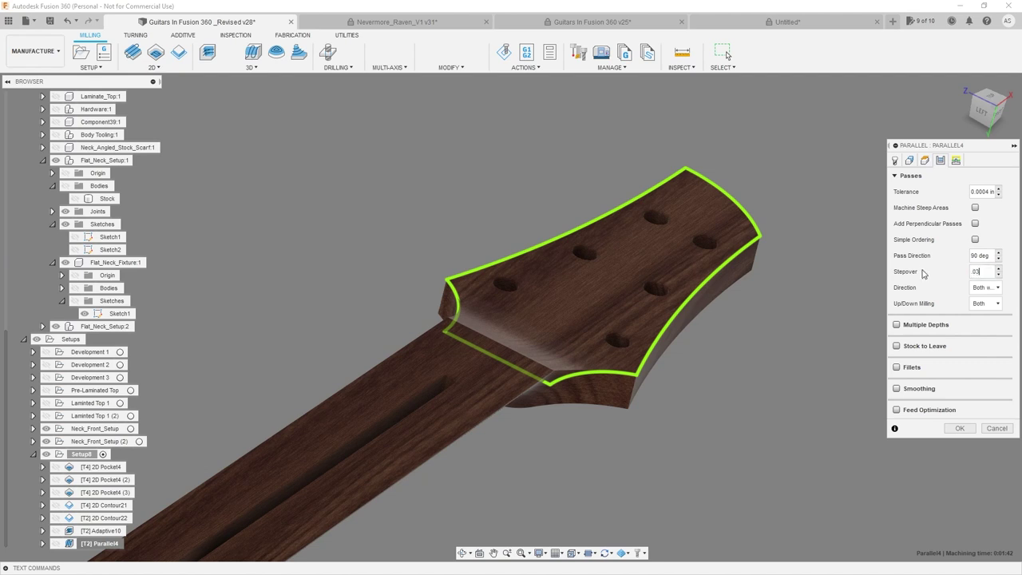
{"action": "type", "text": "in"}
{"action": "key", "text": "Tab"}
{"action": "left_click", "coordinate": [990, 429]}
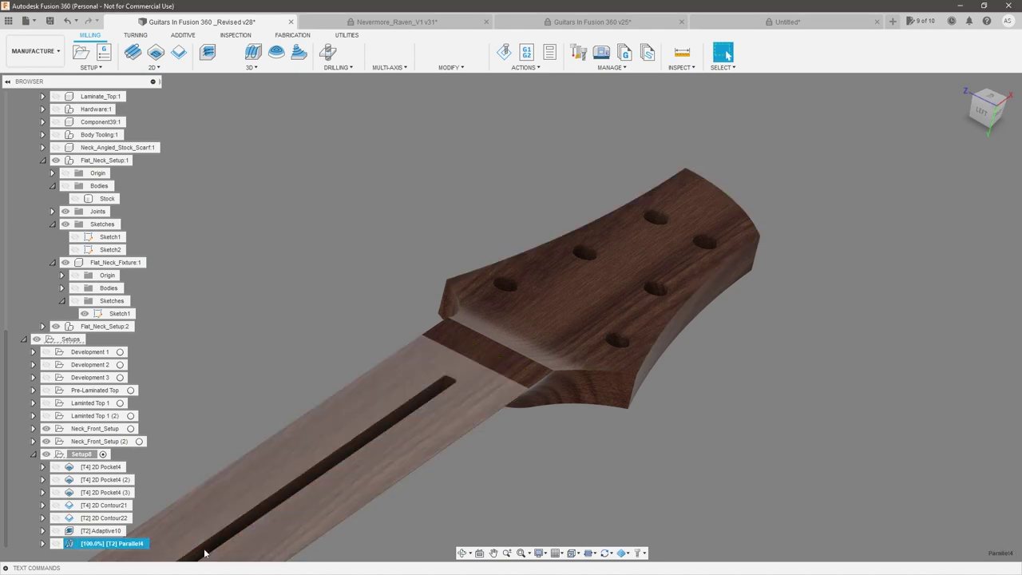
- Simulate the Adaptive10 and Parallel4 toolpaths together, adjusting the playback speed to run through roughing into the finishing passes
{"action": "left_click", "coordinate": [112, 531]}
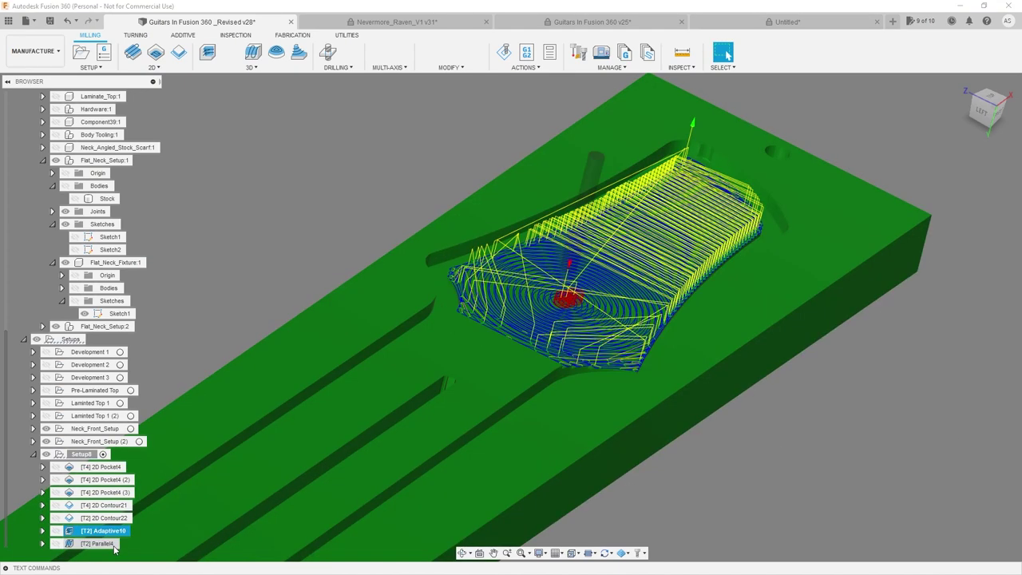
{"action": "left_click", "coordinate": [114, 545], "text": "shift"}
{"action": "right_click", "coordinate": [114, 546]}
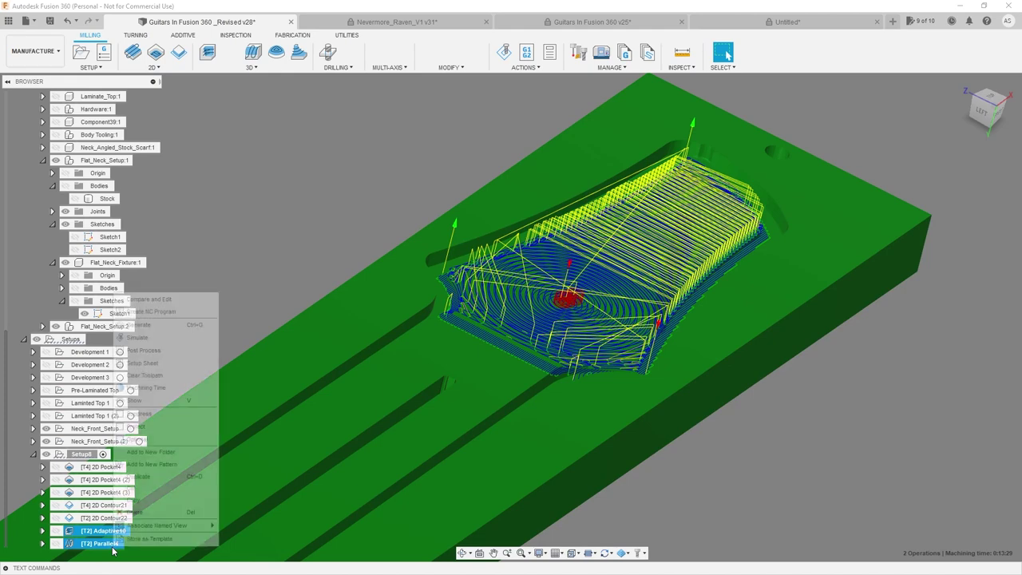
{"action": "left_click", "coordinate": [162, 340]}
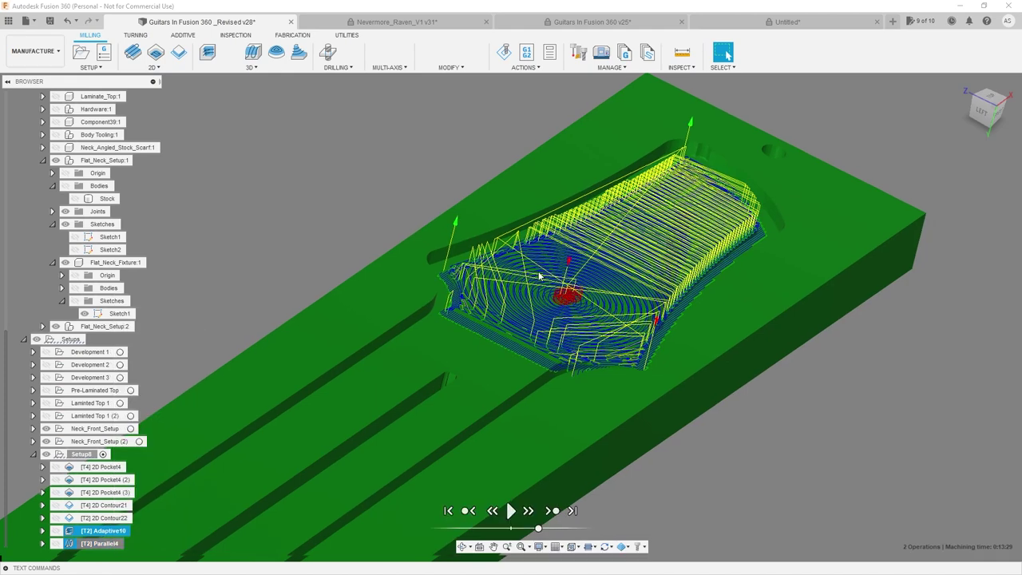
{"action": "left_click_drag", "start_coordinate": [539, 528], "coordinate": [560, 529]}
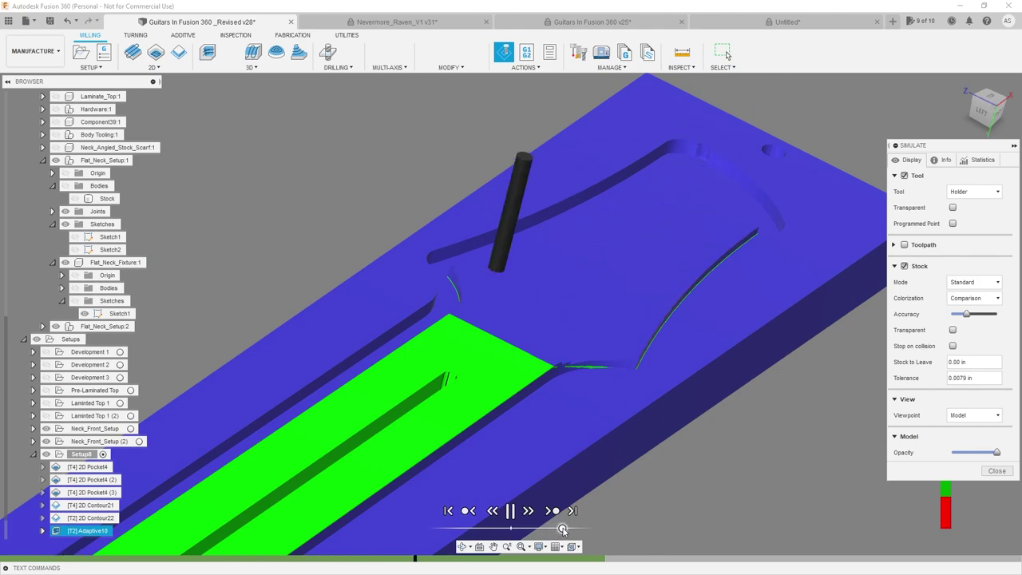
{"action": "left_click_drag", "start_coordinate": [558, 529], "coordinate": [553, 530]}
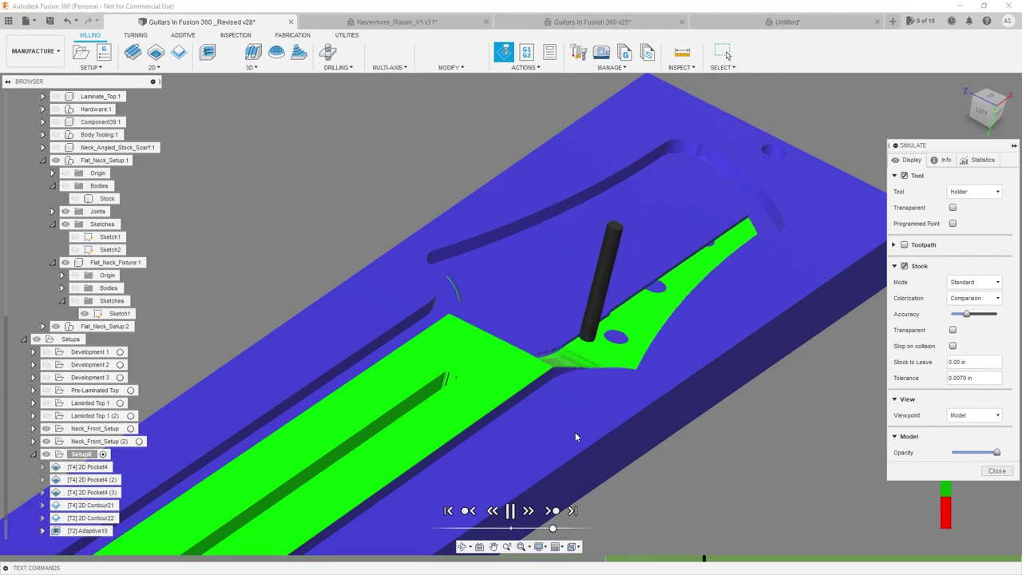
- Examine the Parallel finish on the curved neck-to-headstock transition up close, with the simulation paused
{"action": "scroll", "coordinate": [505, 332], "scroll_direction": "up", "scroll_amount": 8}
{"action": "middle_click_drag", "start_coordinate": [515, 412], "coordinate": [583, 389], "text": "shift"}
{"action": "scroll", "coordinate": [671, 382], "scroll_direction": "up", "scroll_amount": 4}
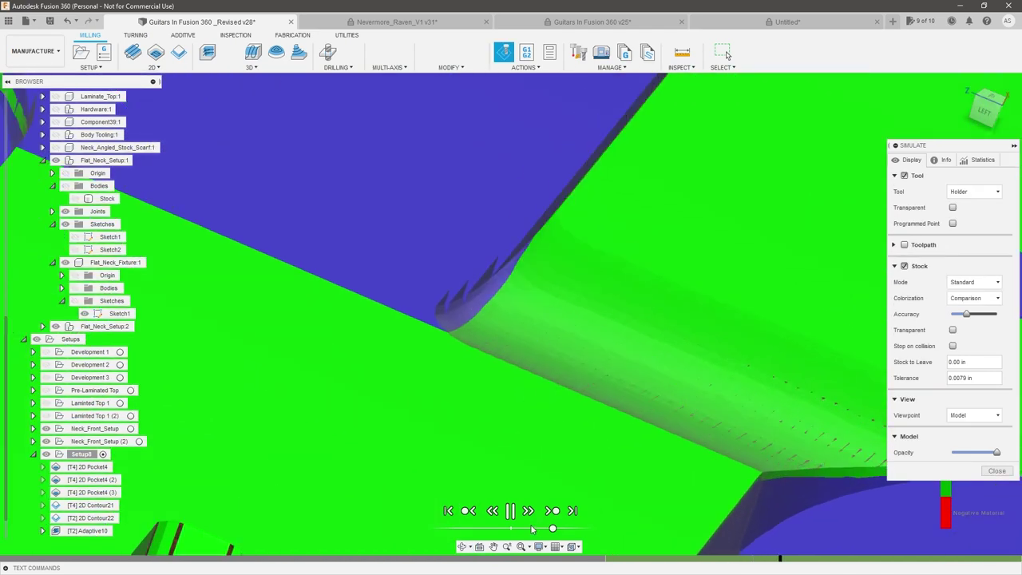
{"action": "middle_click_drag", "start_coordinate": [397, 309], "coordinate": [400, 309], "text": "shift"}
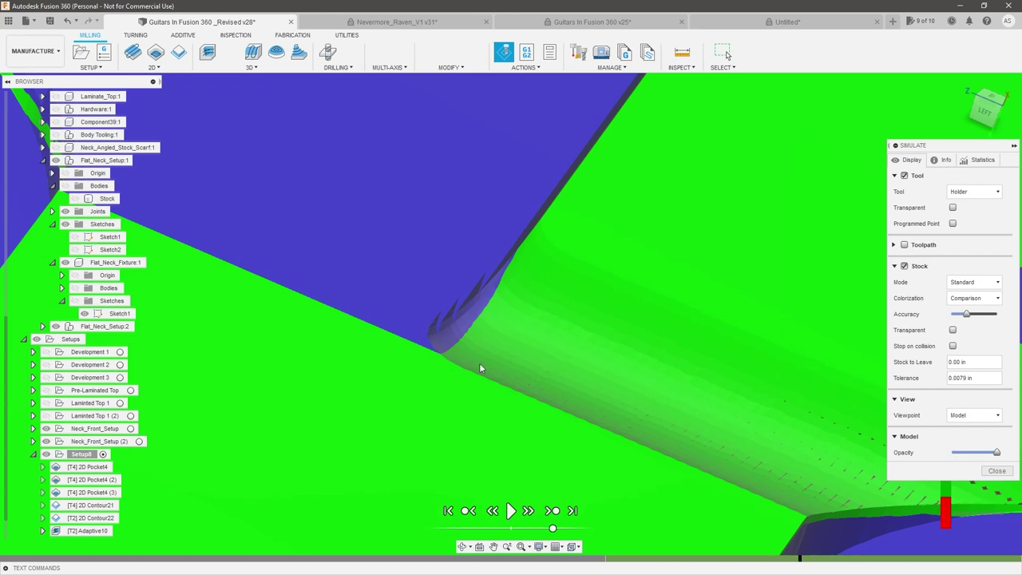
{"action": "scroll", "coordinate": [450, 322], "scroll_direction": "down", "scroll_amount": 3}
{"action": "scroll", "coordinate": [473, 342], "scroll_direction": "up", "scroll_amount": 2}
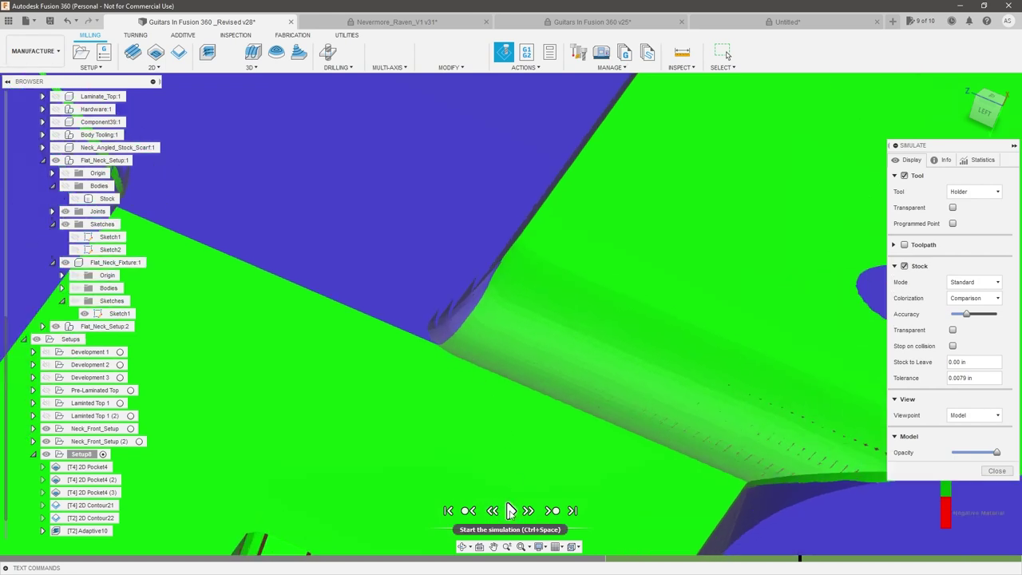
- Resume the simulation and follow the remaining Parallel passes across the headstock face
{"action": "left_click", "coordinate": [510, 511]}
{"action": "scroll", "coordinate": [592, 384], "scroll_direction": "down", "scroll_amount": 2}
{"action": "scroll", "coordinate": [568, 384], "scroll_direction": "down", "scroll_amount": 4}
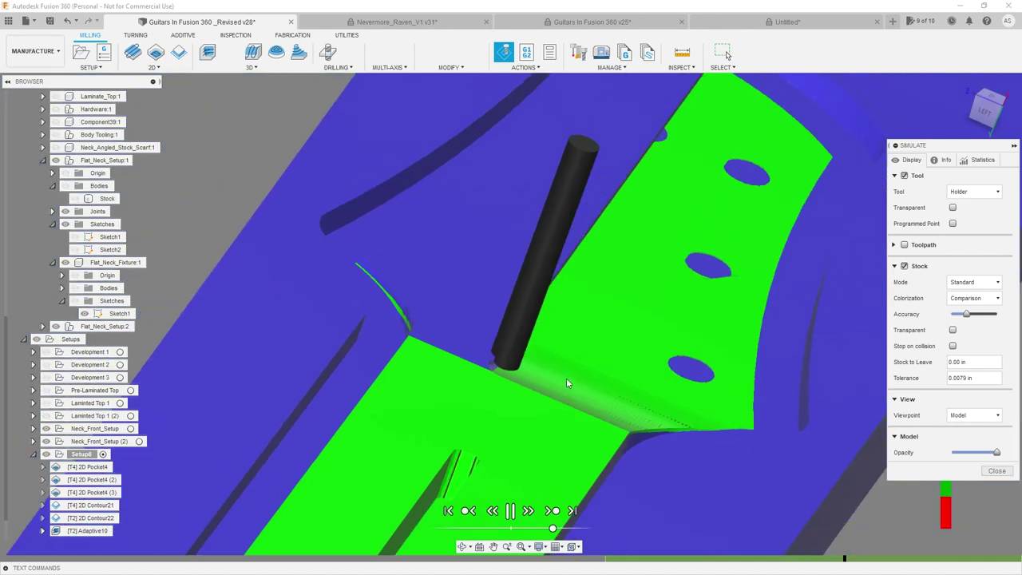
{"action": "scroll", "coordinate": [568, 383], "scroll_direction": "down", "scroll_amount": 3}
{"action": "scroll", "coordinate": [607, 297], "scroll_direction": "up", "scroll_amount": 2}
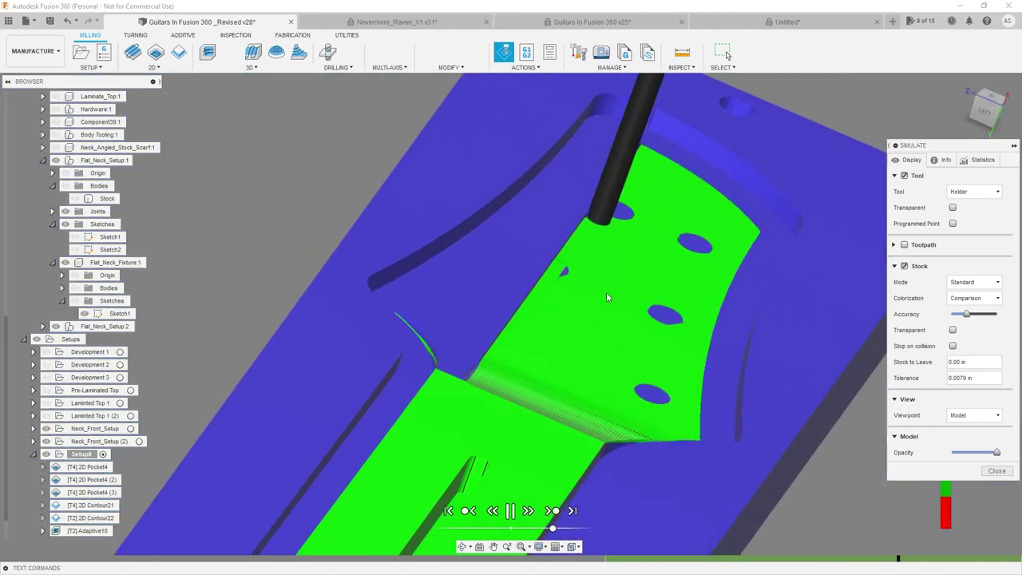
{"action": "scroll", "coordinate": [624, 289], "scroll_direction": "down", "scroll_amount": 3}
{"action": "middle_click_drag", "start_coordinate": [623, 288], "coordinate": [566, 274], "text": "shift"}
{"action": "scroll", "coordinate": [461, 249], "scroll_direction": "down", "scroll_amount": 3}
{"action": "scroll", "coordinate": [448, 254], "scroll_direction": "up", "scroll_amount": 3}
{"action": "middle_click_drag", "start_coordinate": [445, 255], "coordinate": [438, 288], "text": "shift"}
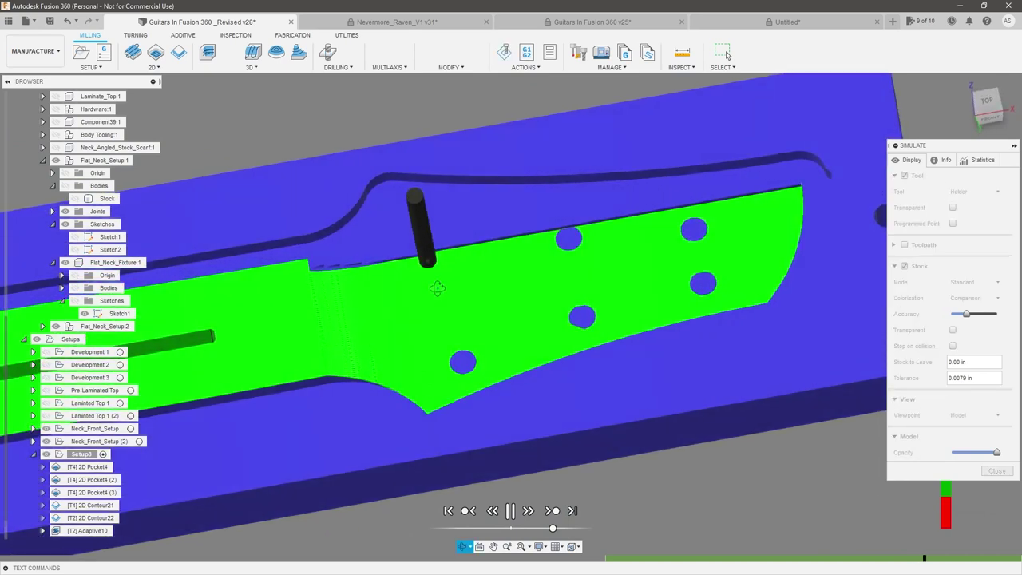
{"action": "scroll", "coordinate": [432, 263], "scroll_direction": "up", "scroll_amount": 1}
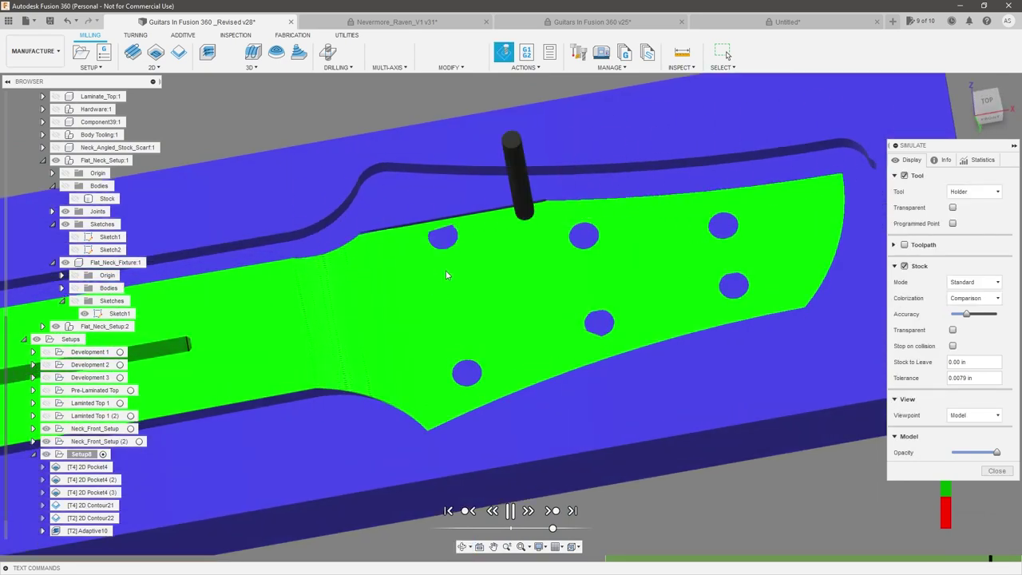
- Inspect the fully machined headstock transition for leftover ridges from a low side angle
{"action": "scroll", "coordinate": [654, 244], "scroll_direction": "down", "scroll_amount": 3}
{"action": "scroll", "coordinate": [678, 233], "scroll_direction": "up", "scroll_amount": 4}
{"action": "middle_click_drag", "start_coordinate": [678, 233], "coordinate": [635, 197], "text": "shift"}
{"action": "scroll", "coordinate": [635, 197], "scroll_direction": "down", "scroll_amount": 2}
{"action": "scroll", "coordinate": [319, 266], "scroll_direction": "up", "scroll_amount": 4}
{"action": "mouse_move", "coordinate": [323, 273]}
{"action": "middle_mouse_down", "text": "shift"}
{"action": "mouse_move", "coordinate": [295, 274]}
{"action": "mouse_move", "coordinate": [279, 297]}
{"action": "mouse_move", "coordinate": [301, 277]}
{"action": "mouse_move", "coordinate": [320, 285]}
{"action": "middle_mouse_up", "text": "shift"}
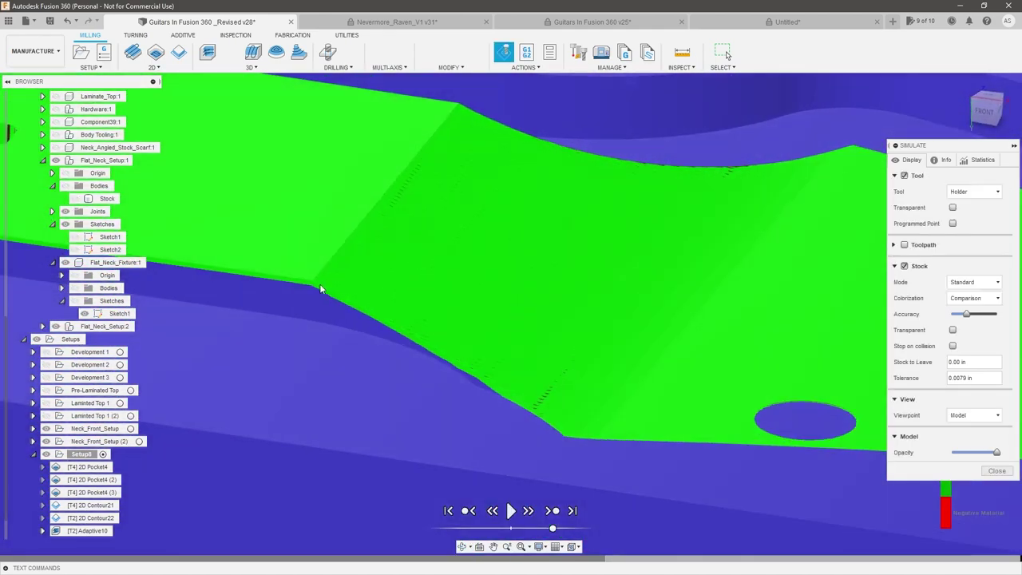
{"action": "scroll", "coordinate": [471, 240], "scroll_direction": "down", "scroll_amount": 2}
{"action": "scroll", "coordinate": [540, 293], "scroll_direction": "down", "scroll_amount": 3}
{"action": "middle_click_drag", "start_coordinate": [541, 292], "coordinate": [635, 306], "text": "shift"}
- Review the simulated neck and headstock as a whole, close the simulation and clear the toolpath selection
{"action": "scroll", "coordinate": [615, 293], "scroll_direction": "down", "scroll_amount": 5}
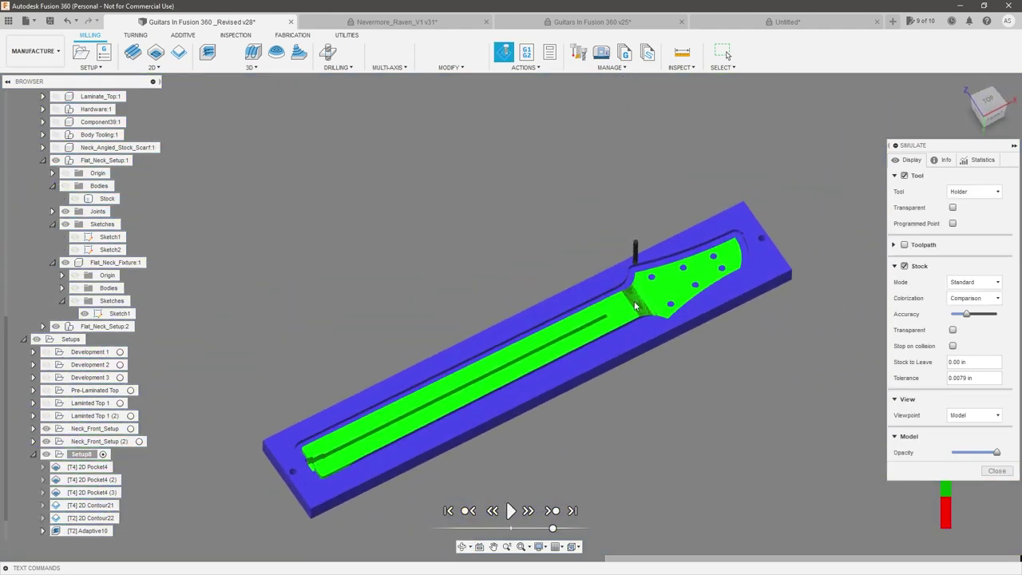
{"action": "scroll", "coordinate": [702, 288], "scroll_direction": "up", "scroll_amount": 4}
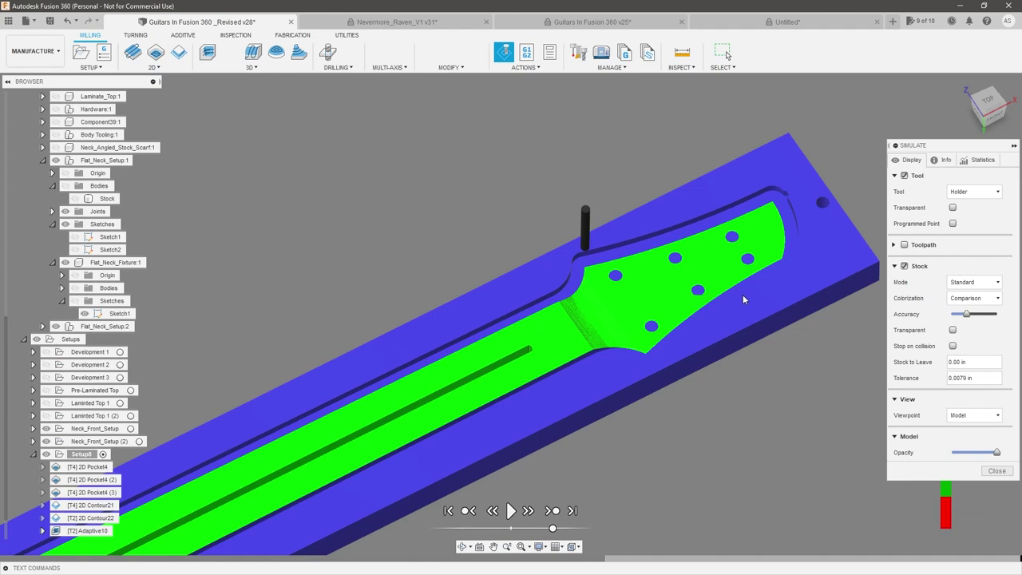
{"action": "scroll", "coordinate": [743, 299], "scroll_direction": "up", "scroll_amount": 5}
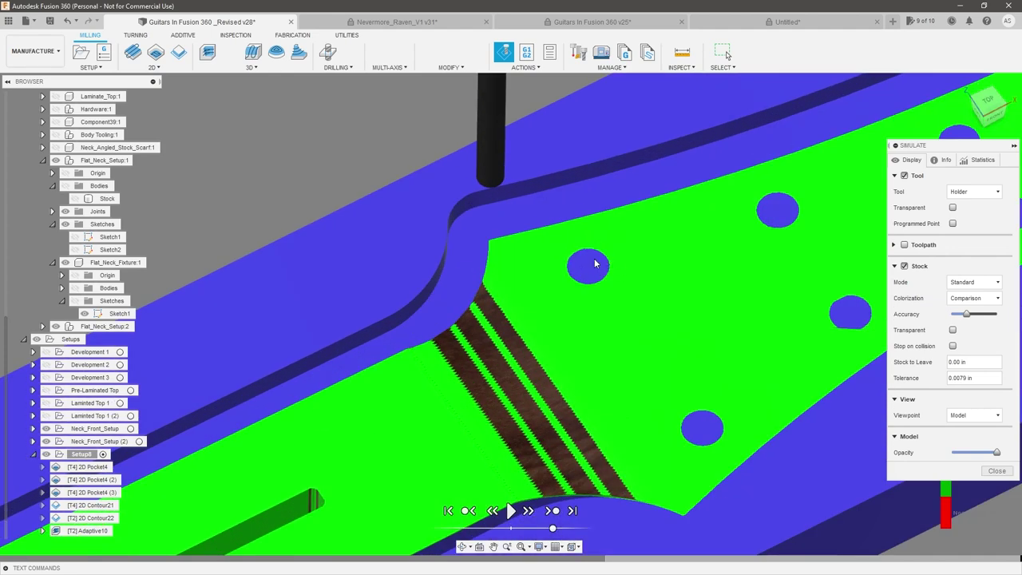
{"action": "scroll", "coordinate": [586, 272], "scroll_direction": "down", "scroll_amount": 5}
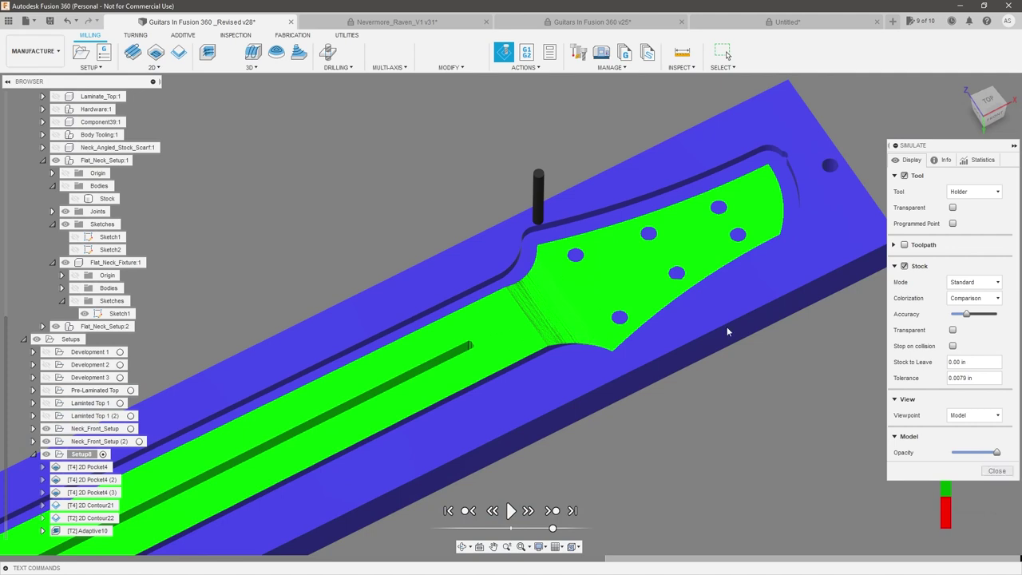
{"action": "scroll", "coordinate": [605, 259], "scroll_direction": "up", "scroll_amount": 3}
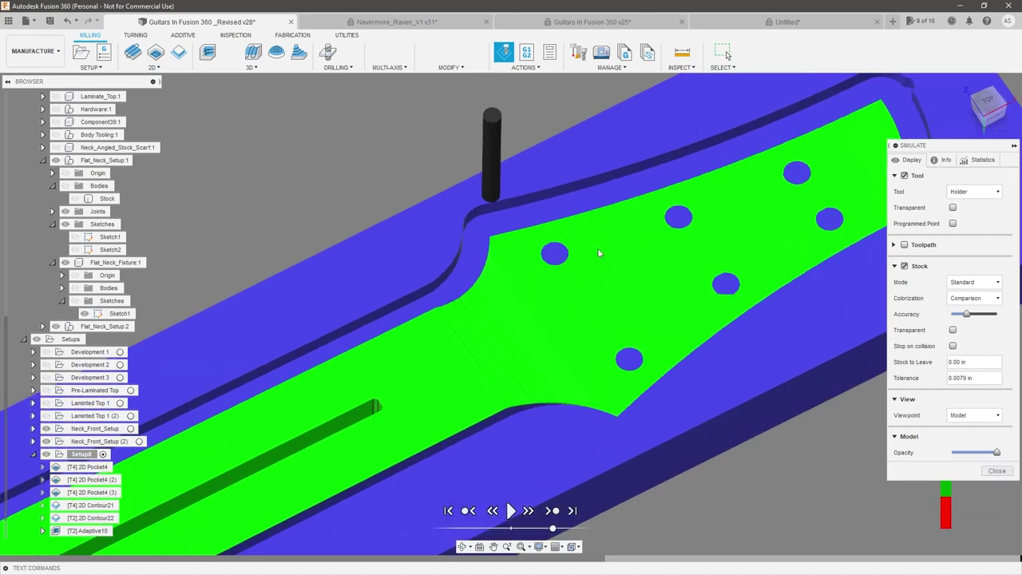
{"action": "left_click", "coordinate": [1005, 472]}
{"action": "scroll", "coordinate": [556, 258], "scroll_direction": "down", "scroll_amount": 4}
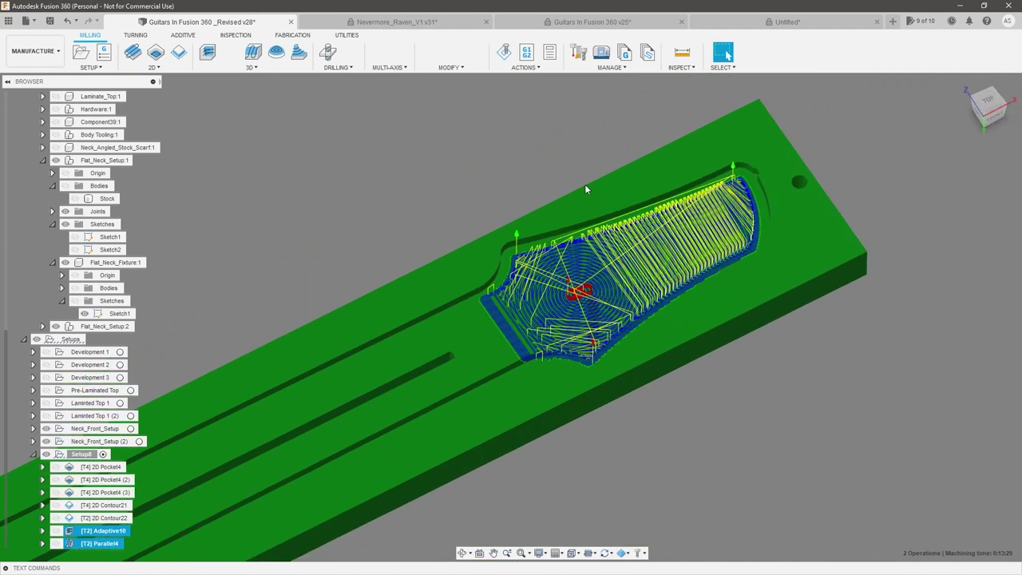
{"action": "left_click", "coordinate": [300, 168]}
- Start a Bore operation with the 1/4 in flat end mill and select the six tuner holes in the headstock
{"action": "left_click", "coordinate": [155, 67]}
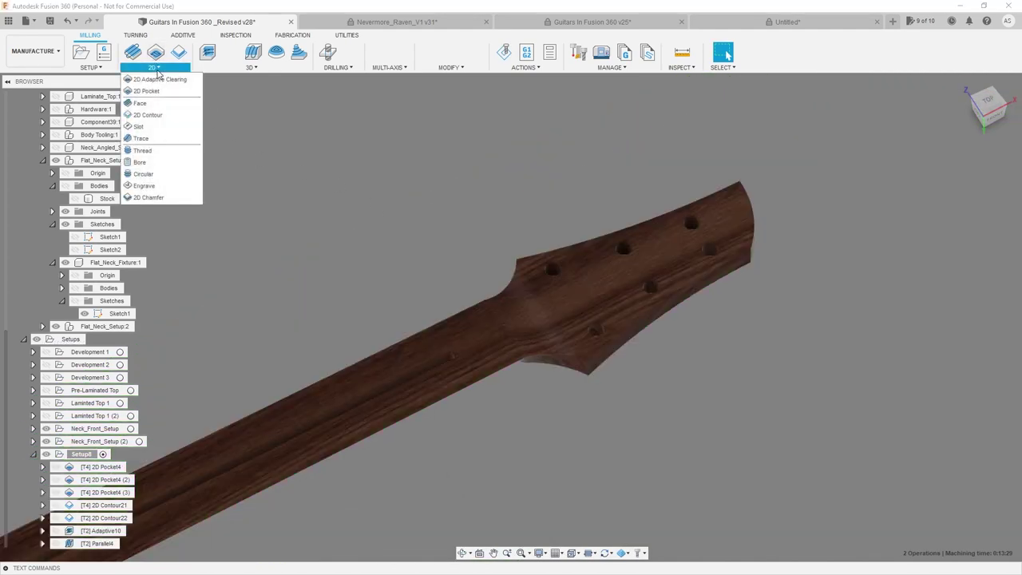
{"action": "left_click", "coordinate": [140, 162]}
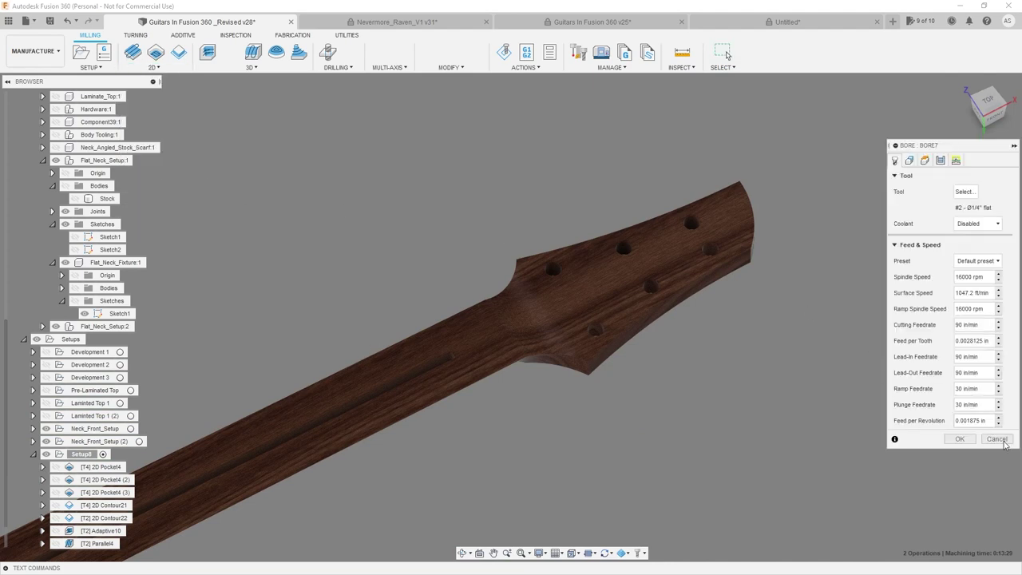
{"action": "left_click", "coordinate": [910, 161]}
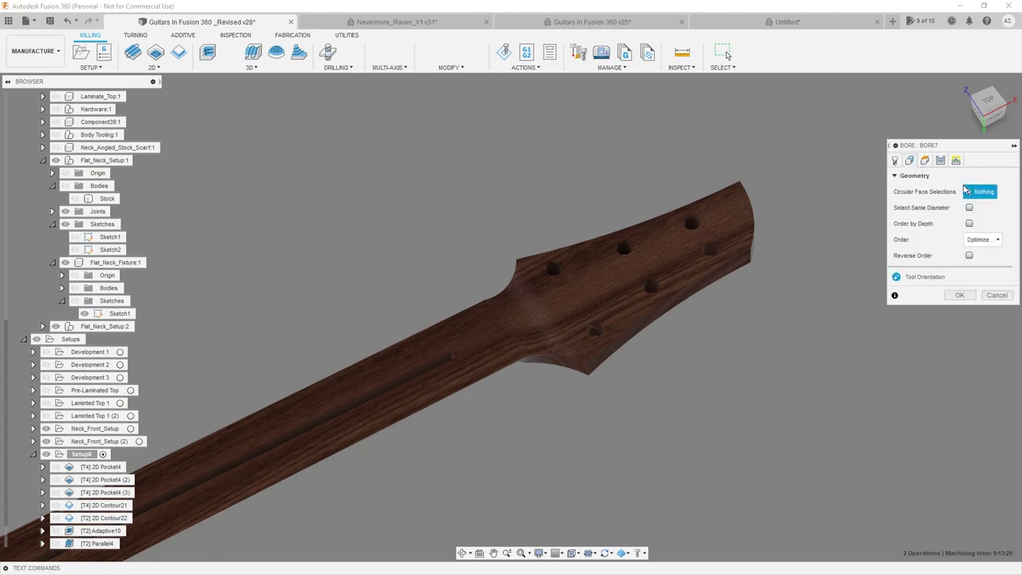
{"action": "scroll", "coordinate": [560, 265], "scroll_direction": "up", "scroll_amount": 6}
{"action": "left_click", "coordinate": [521, 248]}
{"action": "left_click", "coordinate": [721, 178]}
{"action": "scroll", "coordinate": [600, 235], "scroll_direction": "down", "scroll_amount": 3}
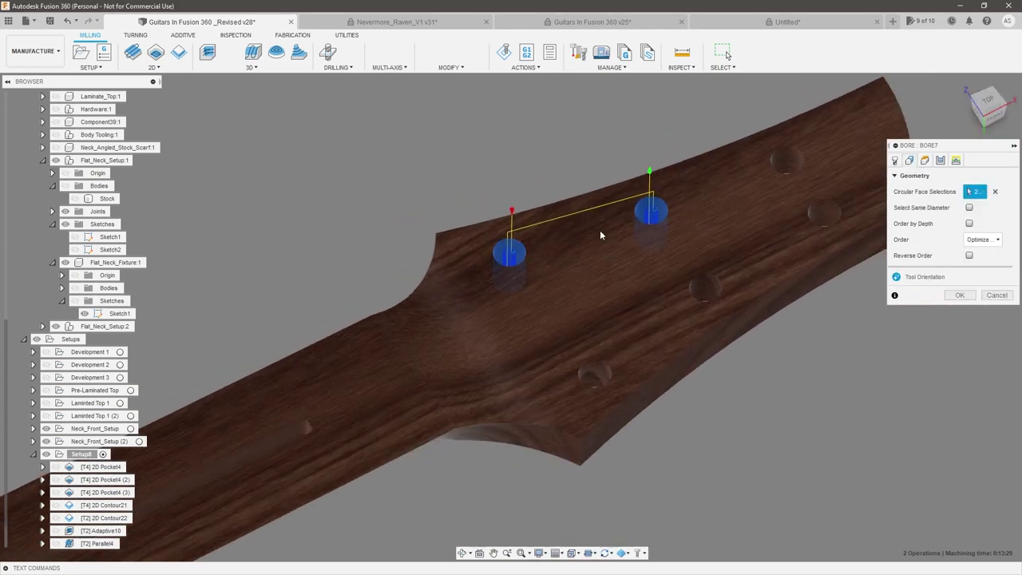
{"action": "scroll", "coordinate": [786, 159], "scroll_direction": "up", "scroll_amount": 2}
{"action": "left_click", "coordinate": [767, 163]}
{"action": "left_click", "coordinate": [828, 241]}
{"action": "left_click", "coordinate": [682, 322]}
{"action": "scroll", "coordinate": [512, 272], "scroll_direction": "down", "scroll_amount": 3}
{"action": "scroll", "coordinate": [726, 265], "scroll_direction": "up", "scroll_amount": 1}
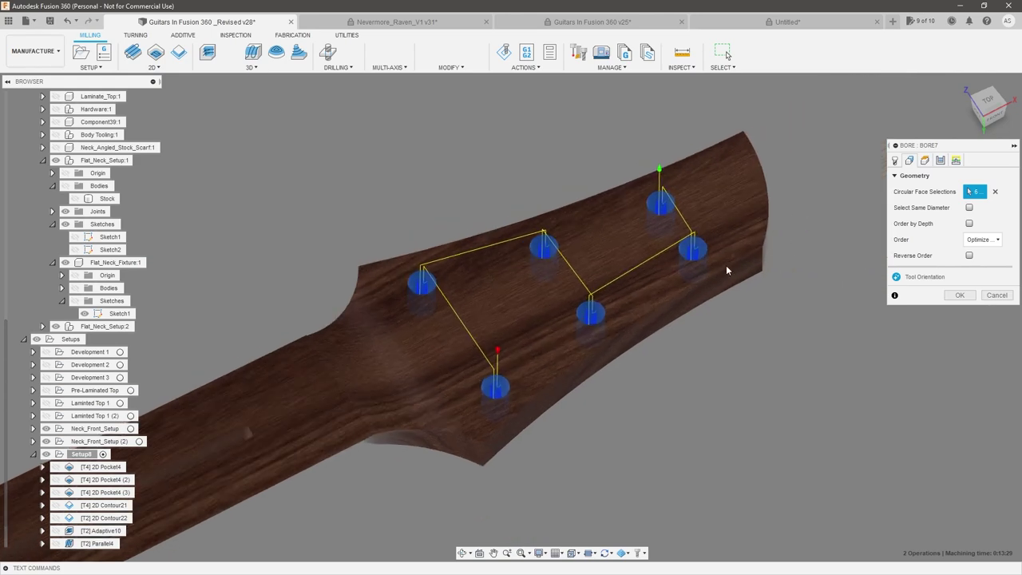
- Reference the Bore operation's bottom height from the stock bottom
{"action": "left_click", "coordinate": [926, 161]}
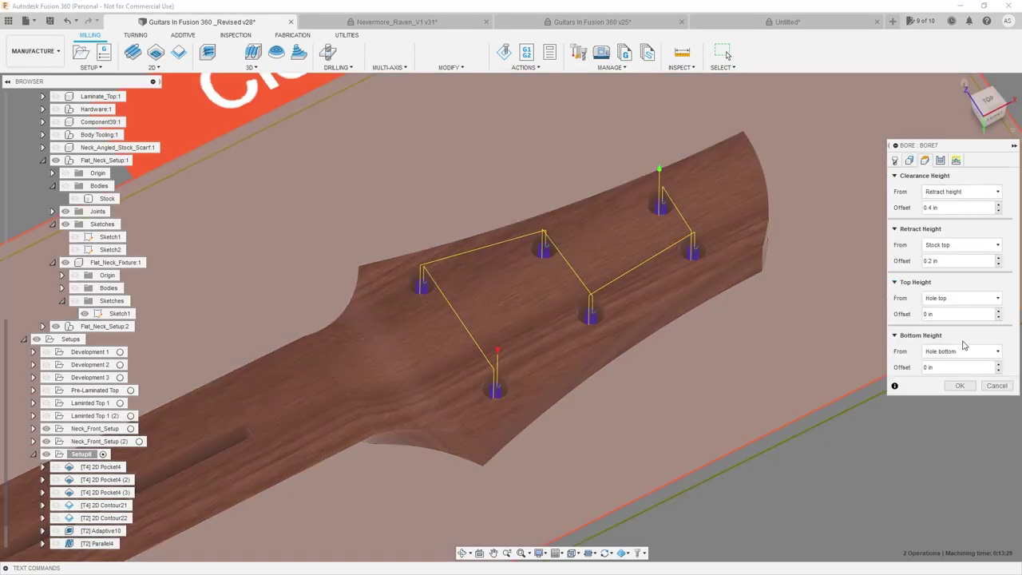
{"action": "left_click", "coordinate": [962, 352]}
{"action": "middle_click_drag", "start_coordinate": [739, 372], "coordinate": [650, 271], "text": "shift"}
{"action": "left_click", "coordinate": [964, 351]}
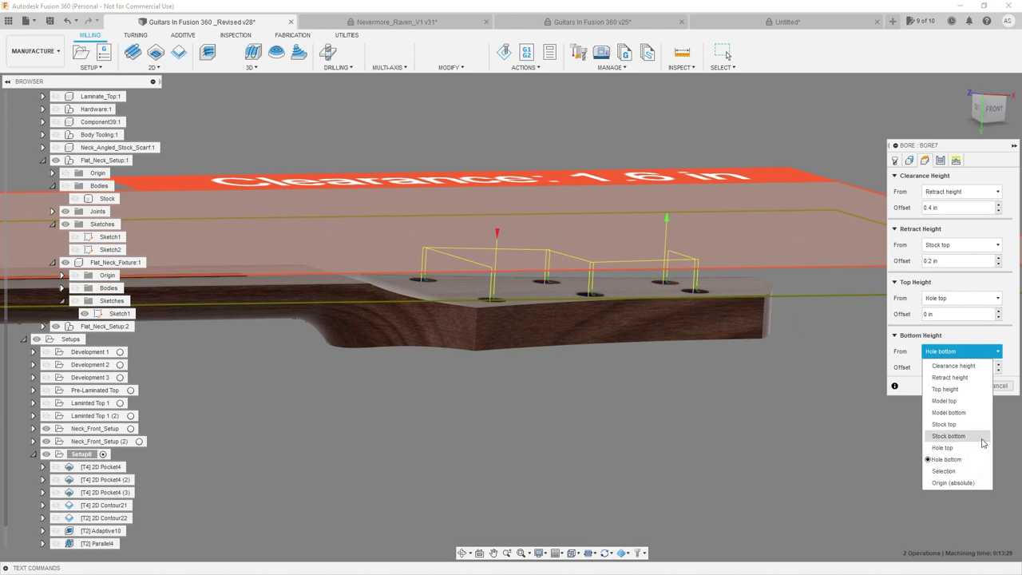
{"action": "left_click", "coordinate": [982, 436]}
{"action": "scroll", "coordinate": [532, 352], "scroll_direction": "up", "scroll_amount": 3}
{"action": "middle_click_drag", "start_coordinate": [532, 352], "coordinate": [548, 373], "text": "shift"}
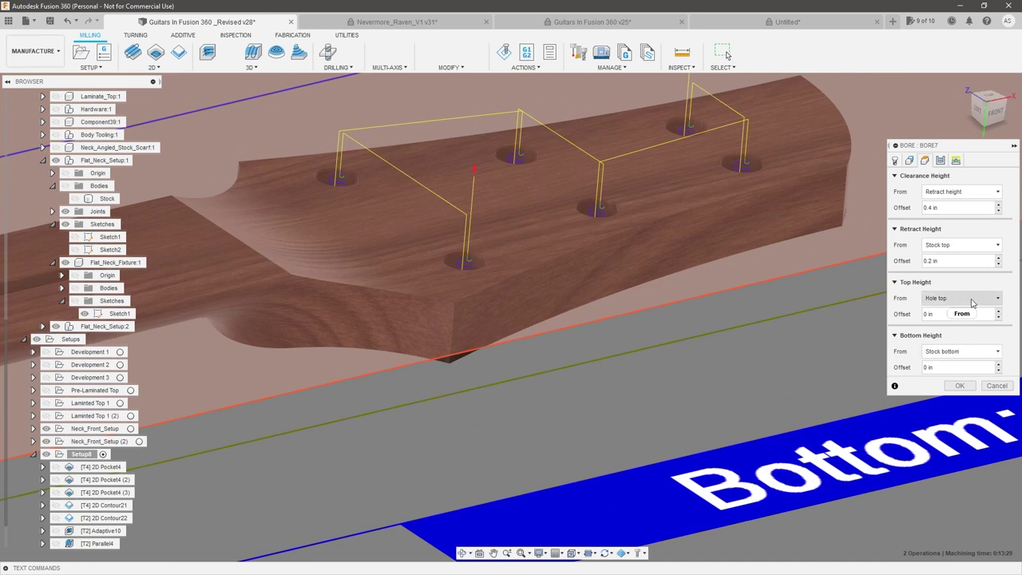
- Set the Bore operation's bottom height offset to 0.03125 in
{"action": "left_click", "coordinate": [959, 367]}
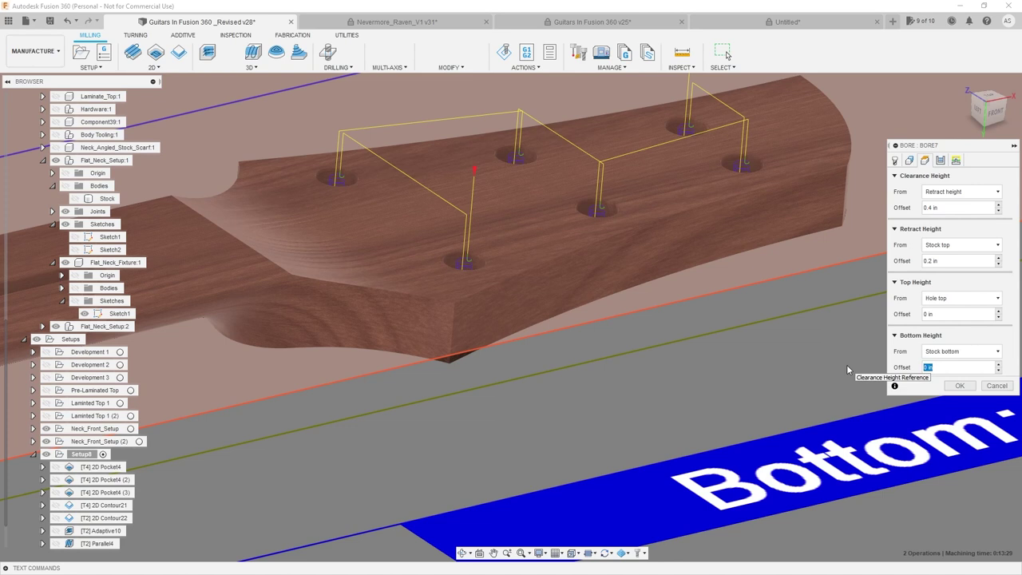
{"action": "type", "text": ".3125"}
{"action": "key", "text": "BackSpace"}
{"action": "key", "text": "BackSpace"}
{"action": "key", "text": "BackSpace"}
{"action": "key", "text": "BackSpace"}
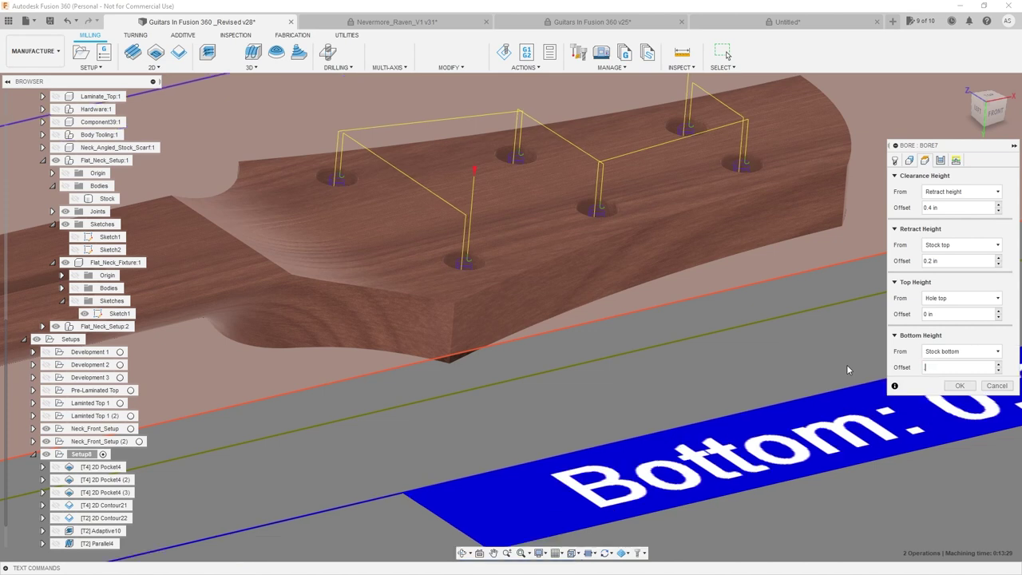
{"action": "type", "text": "03125"}
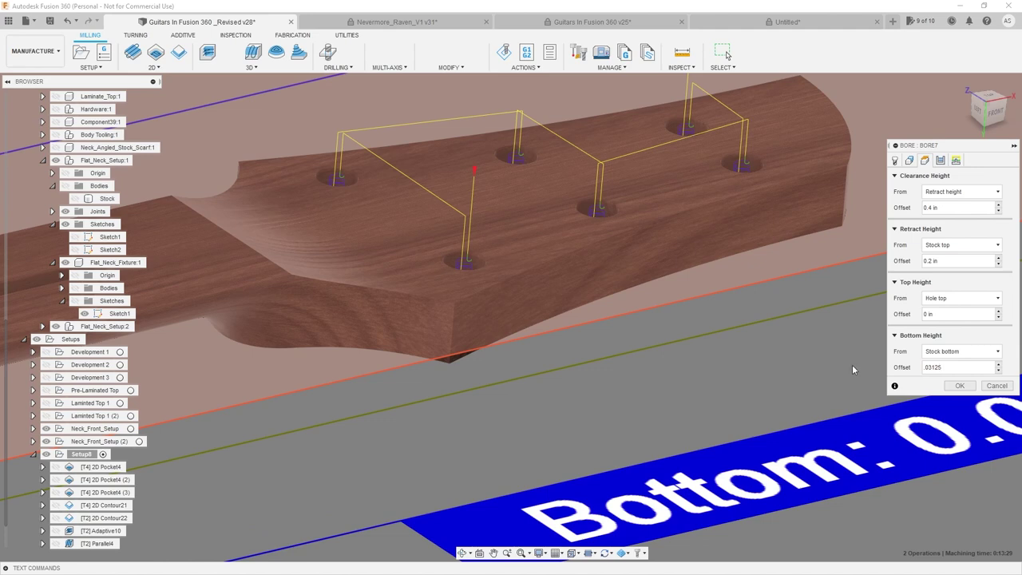
- Check the bore's bottom plane against the underside of the headstock in the front view and accept the Bore operation
{"action": "scroll", "coordinate": [631, 369], "scroll_direction": "up", "scroll_amount": 3}
{"action": "middle_click_drag", "start_coordinate": [630, 368], "coordinate": [559, 317], "text": "shift"}
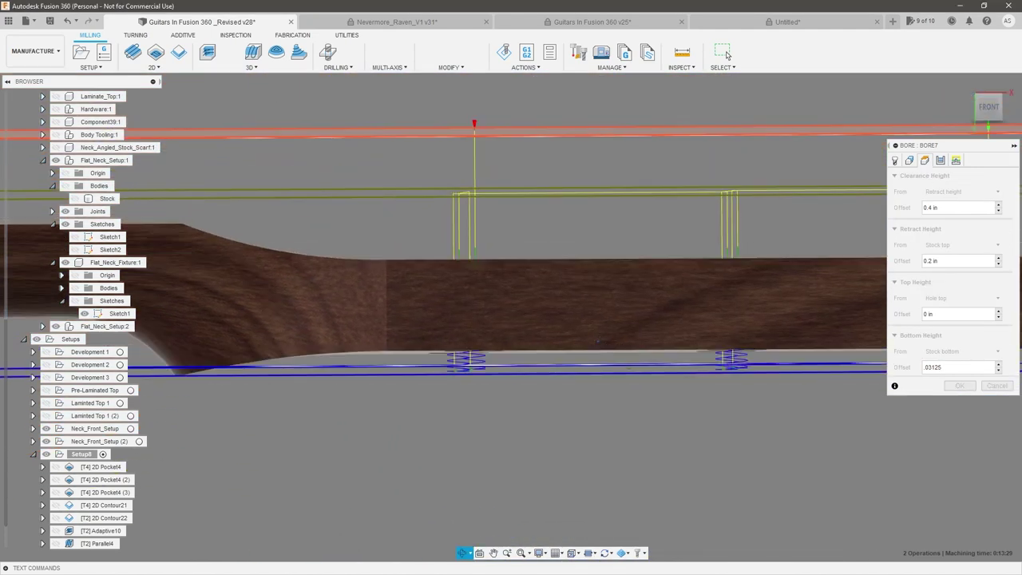
{"action": "left_click", "coordinate": [987, 111]}
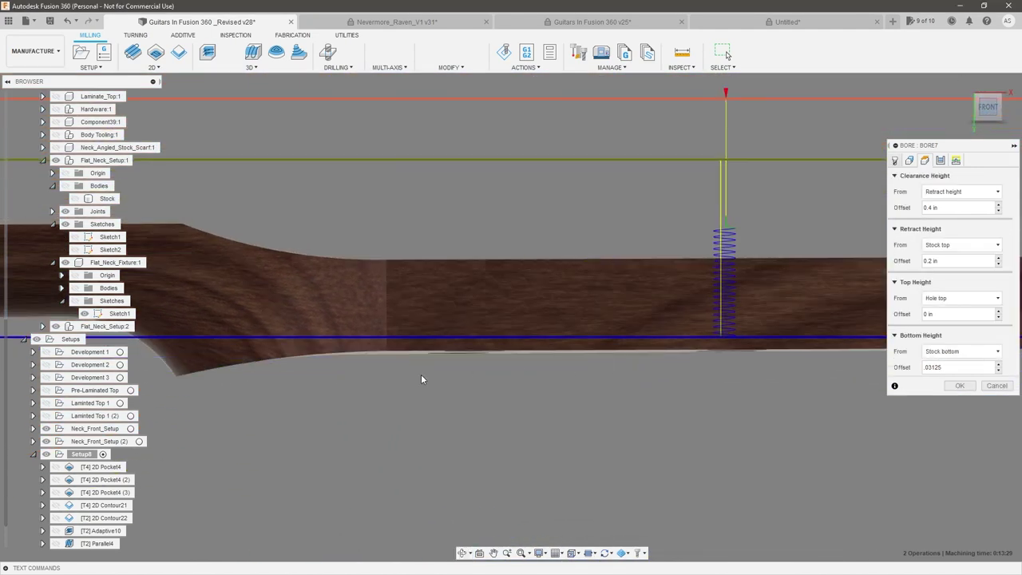
{"action": "scroll", "coordinate": [408, 378], "scroll_direction": "down", "scroll_amount": 4}
{"action": "scroll", "coordinate": [511, 360], "scroll_direction": "up", "scroll_amount": 8}
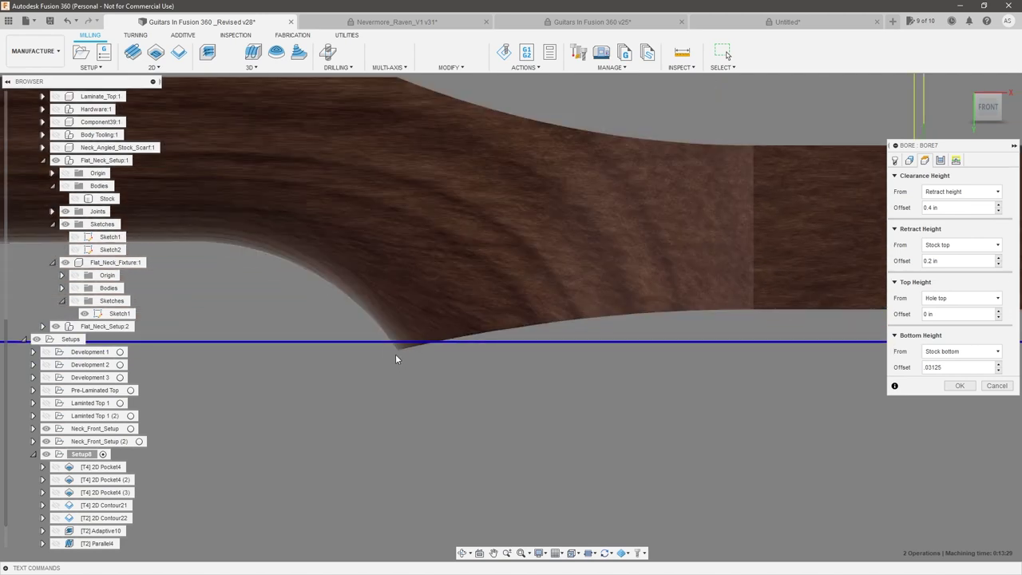
{"action": "scroll", "coordinate": [395, 354], "scroll_direction": "down", "scroll_amount": 3}
{"action": "scroll", "coordinate": [692, 354], "scroll_direction": "up", "scroll_amount": 1}
{"action": "middle_click_drag", "start_coordinate": [714, 351], "coordinate": [439, 364], "text": "shift"}
{"action": "scroll", "coordinate": [729, 364], "scroll_direction": "down", "scroll_amount": 5}
{"action": "scroll", "coordinate": [595, 343], "scroll_direction": "down", "scroll_amount": 3}
{"action": "middle_click_drag", "start_coordinate": [670, 368], "coordinate": [677, 402], "text": "shift"}
{"action": "left_click", "coordinate": [961, 384]}
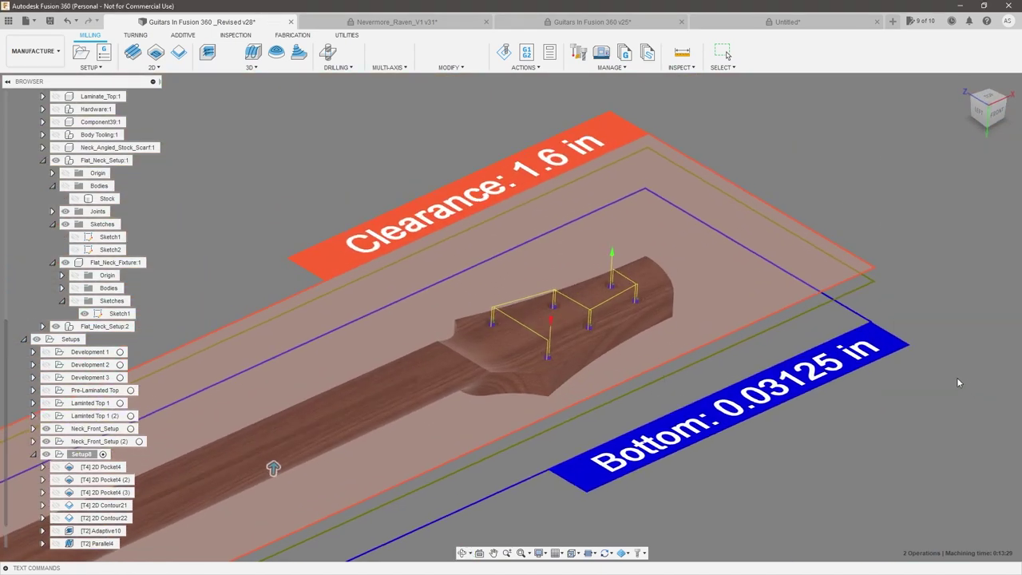
- Start a stock simulation of all toolpaths in Setup8
{"action": "scroll", "coordinate": [828, 333], "scroll_direction": "down", "scroll_amount": 5}
{"action": "scroll", "coordinate": [720, 377], "scroll_direction": "up", "scroll_amount": 3}
{"action": "middle_click_drag", "start_coordinate": [720, 379], "coordinate": [717, 385], "text": "shift"}
{"action": "left_click", "coordinate": [694, 425]}
{"action": "right_click", "coordinate": [85, 444]}
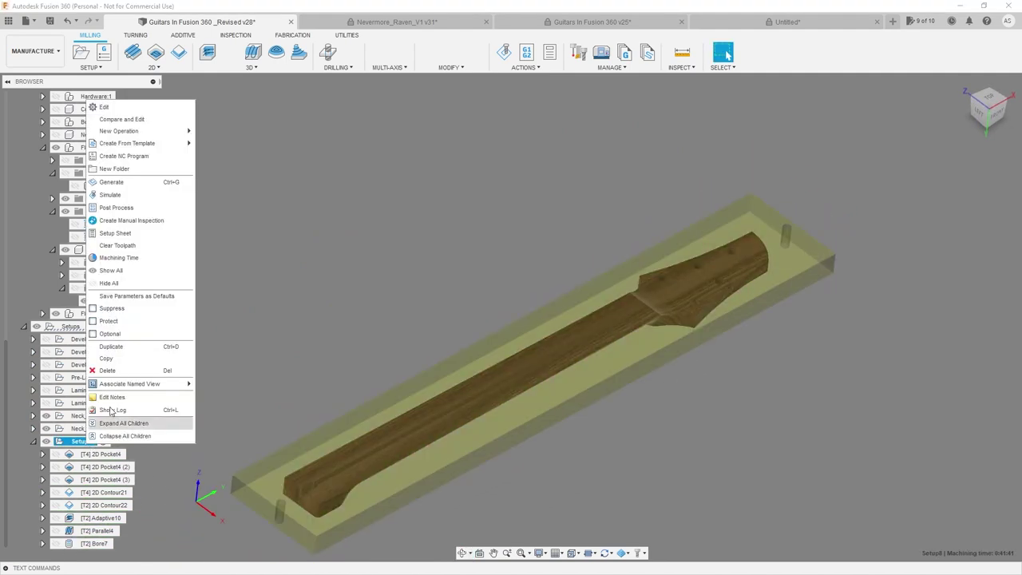
{"action": "left_click", "coordinate": [157, 195]}
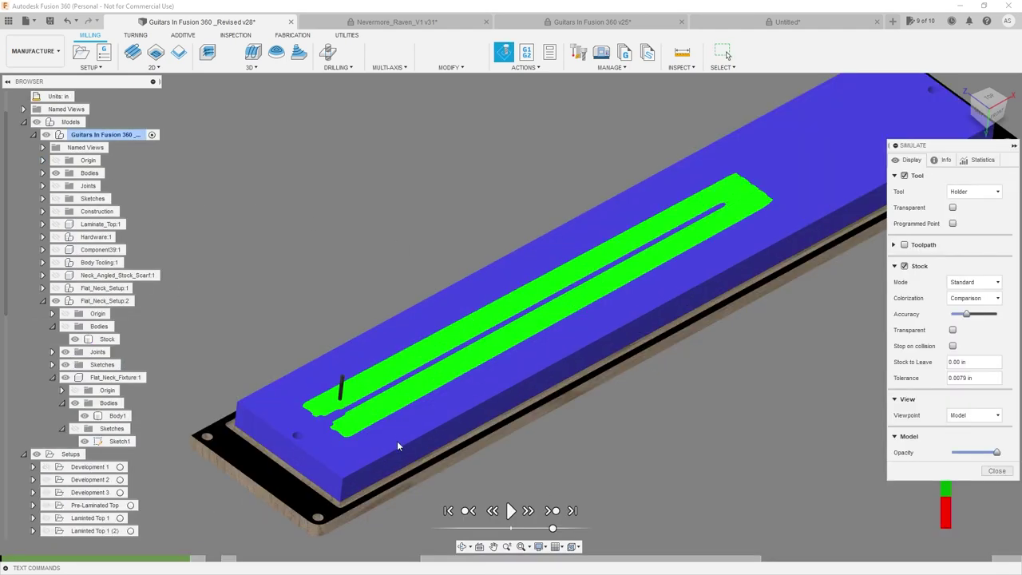
- Run the simulation and watch the pocketing toolpaths along the neck and truss rod channel
{"action": "middle_click_drag", "start_coordinate": [396, 441], "coordinate": [376, 437], "text": "shift"}
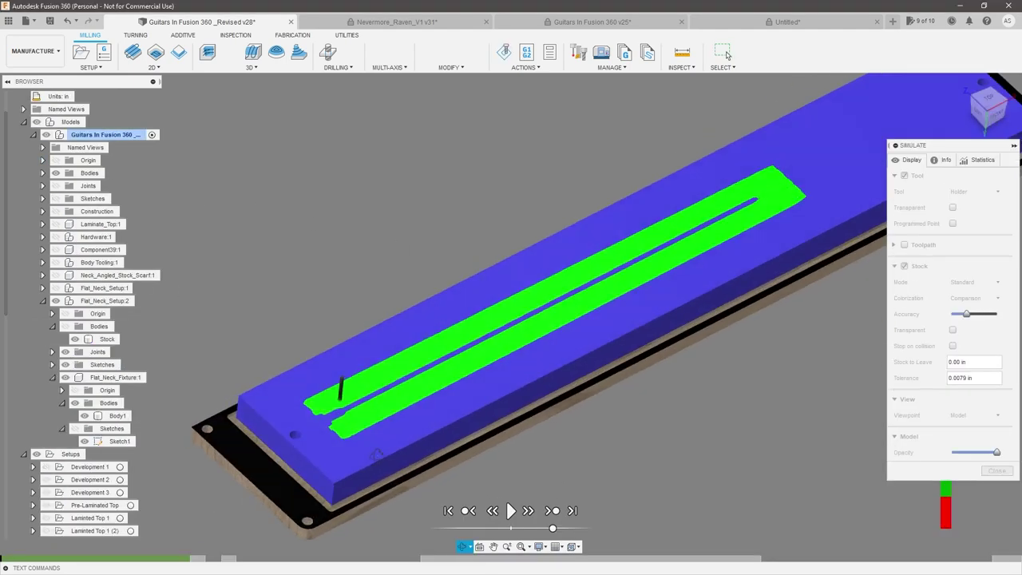
{"action": "scroll", "coordinate": [376, 437], "scroll_direction": "down", "scroll_amount": 3}
{"action": "scroll", "coordinate": [397, 473], "scroll_direction": "up", "scroll_amount": 2}
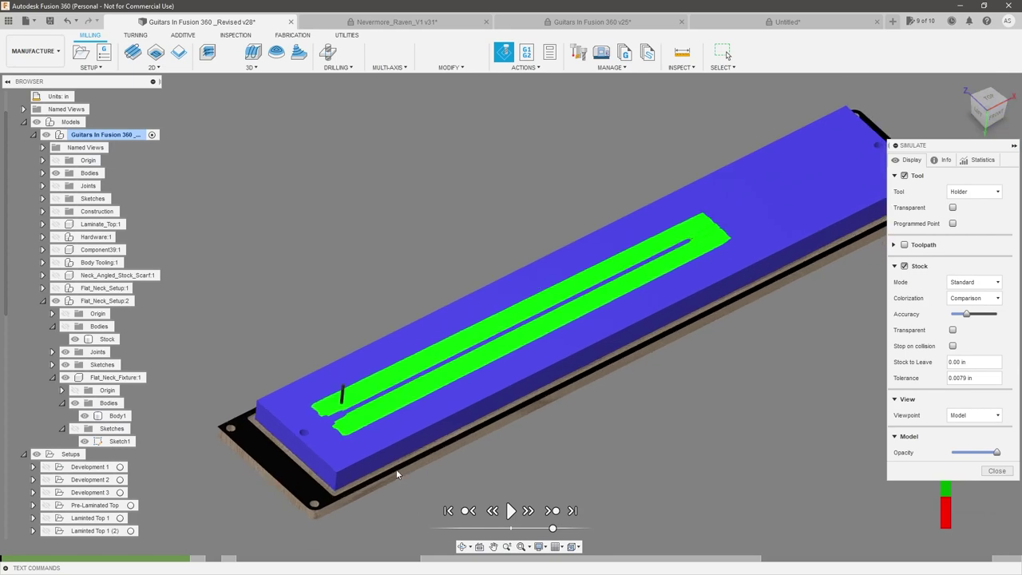
{"action": "left_click", "coordinate": [515, 512]}
{"action": "scroll", "coordinate": [615, 309], "scroll_direction": "down", "scroll_amount": 2}
{"action": "scroll", "coordinate": [731, 290], "scroll_direction": "up", "scroll_amount": 2}
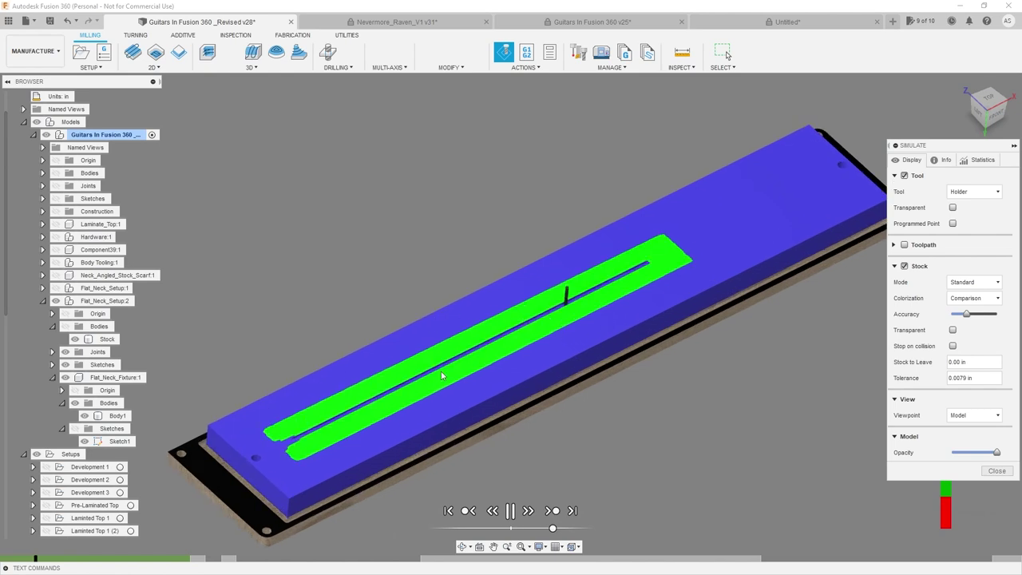
{"action": "middle_click_drag", "start_coordinate": [517, 464], "coordinate": [505, 469], "text": "shift"}
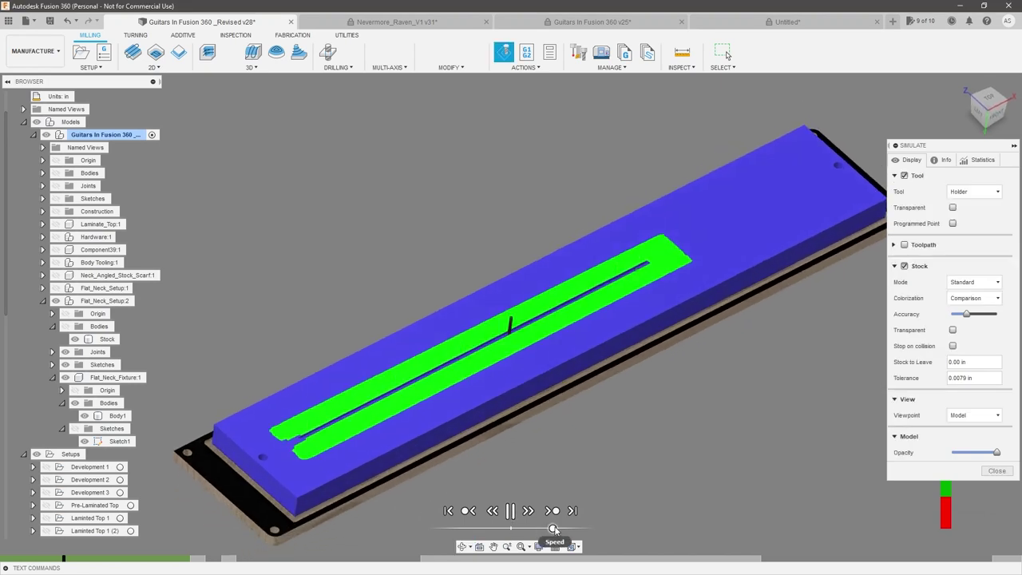
- Adjust the simulation speed and watch the contour toolpaths cut around the neck and headstock outline
{"action": "left_click_drag", "start_coordinate": [554, 529], "coordinate": [557, 529]}
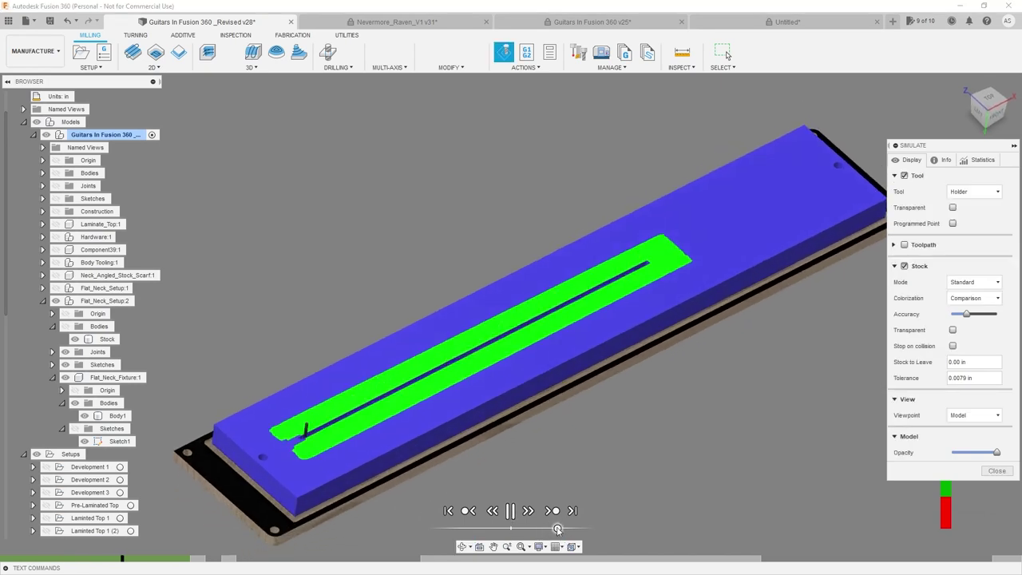
{"action": "scroll", "coordinate": [286, 445], "scroll_direction": "up", "scroll_amount": 5}
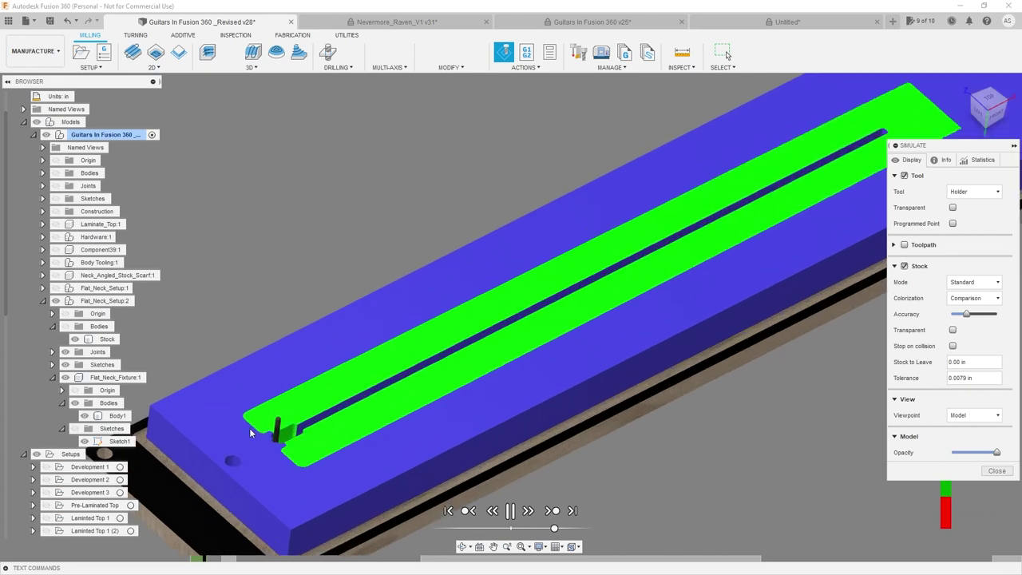
{"action": "scroll", "coordinate": [294, 448], "scroll_direction": "down", "scroll_amount": 8}
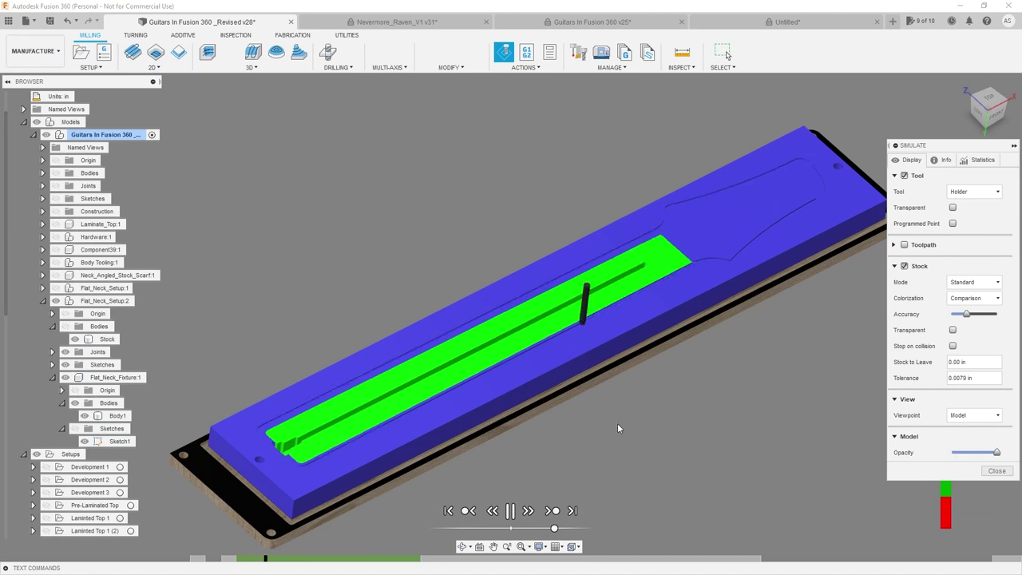
{"action": "scroll", "coordinate": [621, 423], "scroll_direction": "down", "scroll_amount": 1}
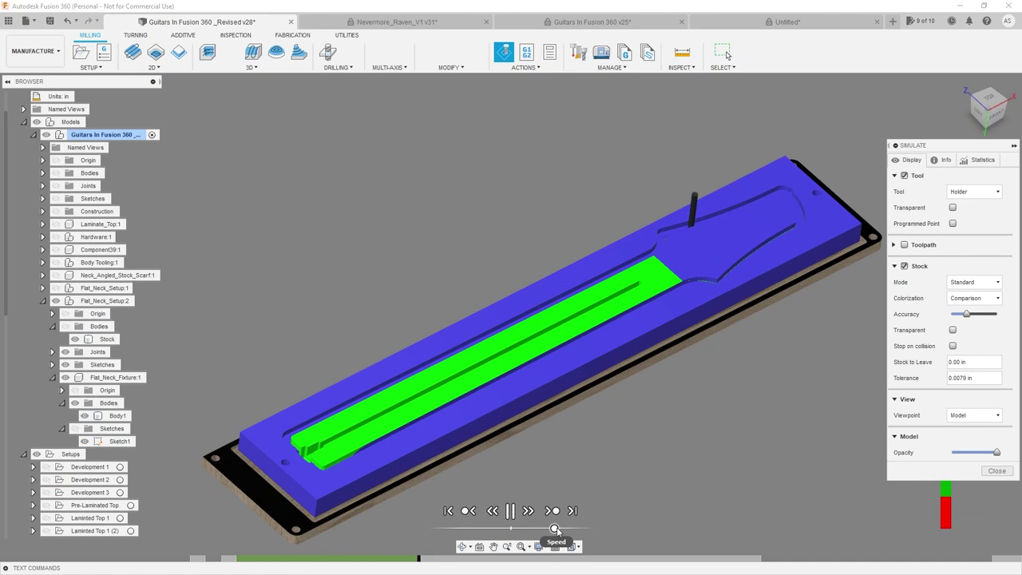
- Examine the Adaptive roughing of the headstock up close and pause the simulation at the start of the Parallel pass
{"action": "scroll", "coordinate": [717, 275], "scroll_direction": "up", "scroll_amount": 3}
{"action": "scroll", "coordinate": [604, 298], "scroll_direction": "up", "scroll_amount": 3}
{"action": "middle_click_drag", "start_coordinate": [605, 298], "coordinate": [578, 319], "text": "shift"}
{"action": "scroll", "coordinate": [580, 321], "scroll_direction": "down", "scroll_amount": 2}
{"action": "scroll", "coordinate": [634, 378], "scroll_direction": "up", "scroll_amount": 2}
{"action": "mouse_move", "coordinate": [634, 378]}
{"action": "middle_mouse_down", "text": "shift"}
{"action": "mouse_move", "coordinate": [650, 393]}
{"action": "mouse_move", "coordinate": [646, 385]}
{"action": "middle_mouse_up", "text": "shift"}
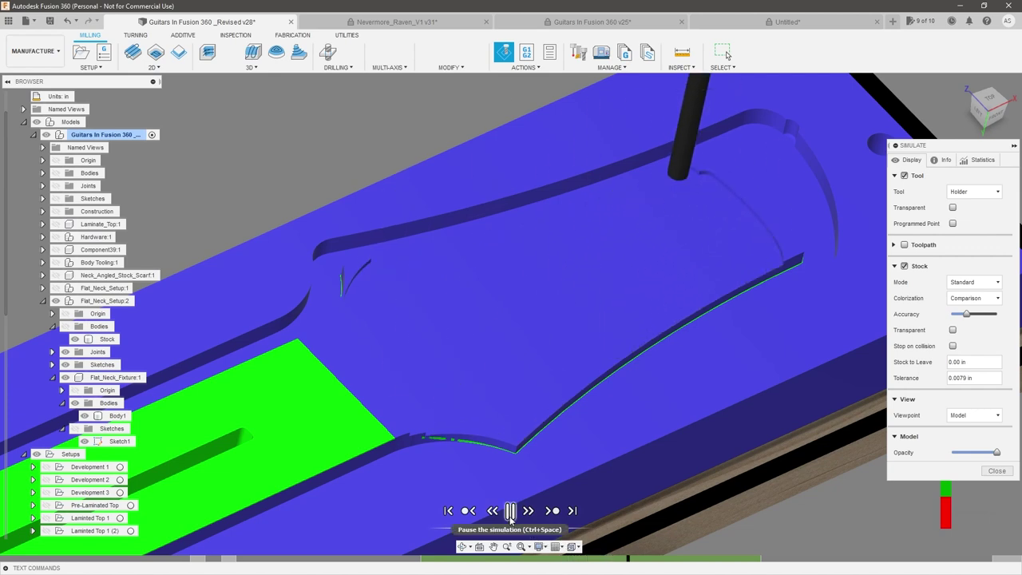
{"action": "left_click", "coordinate": [555, 529]}
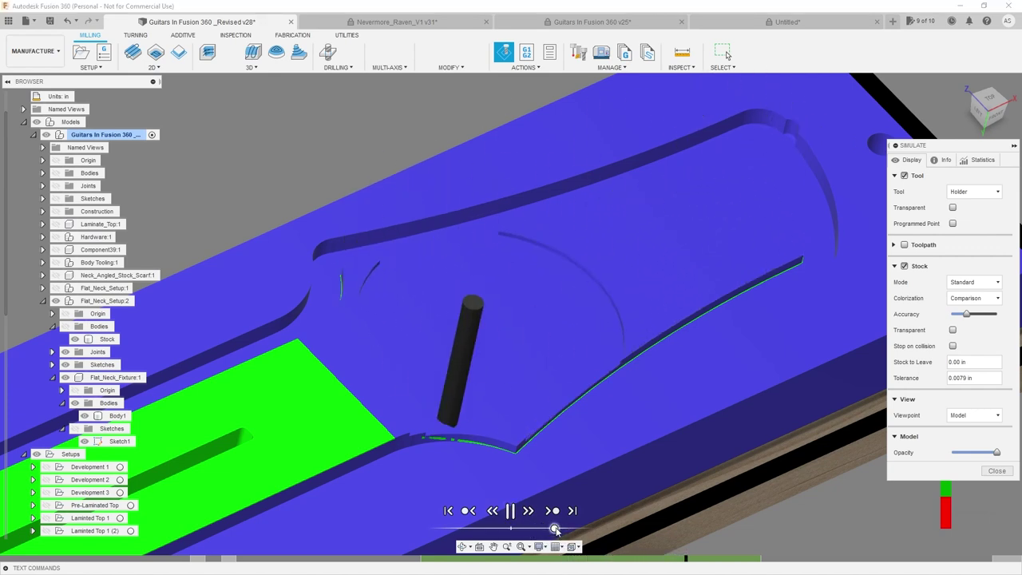
{"action": "left_click", "coordinate": [510, 511]}
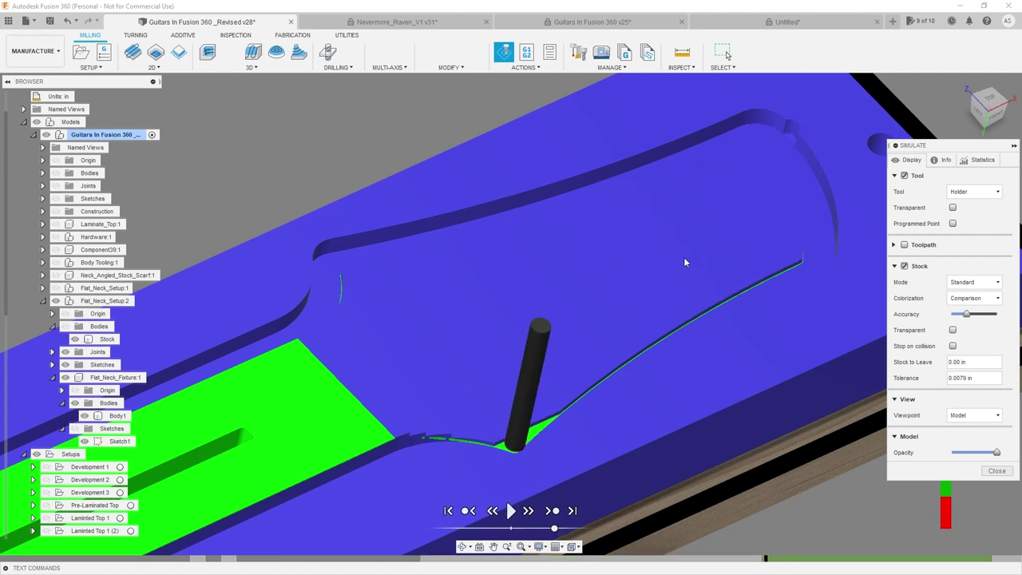
- Resume the simulation and check the Parallel finishing pass across the headstock face and neck transition
{"action": "mouse_move", "coordinate": [630, 293]}
{"action": "middle_mouse_down", "text": "shift"}
{"action": "mouse_move", "coordinate": [626, 245]}
{"action": "mouse_move", "coordinate": [625, 311]}
{"action": "middle_mouse_up", "text": "shift"}
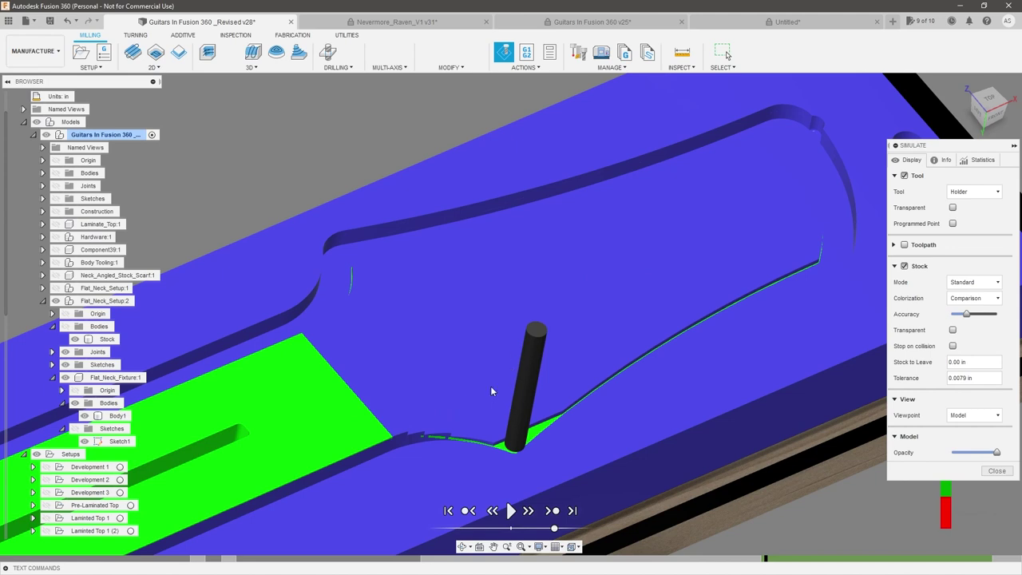
{"action": "left_click", "coordinate": [511, 510]}
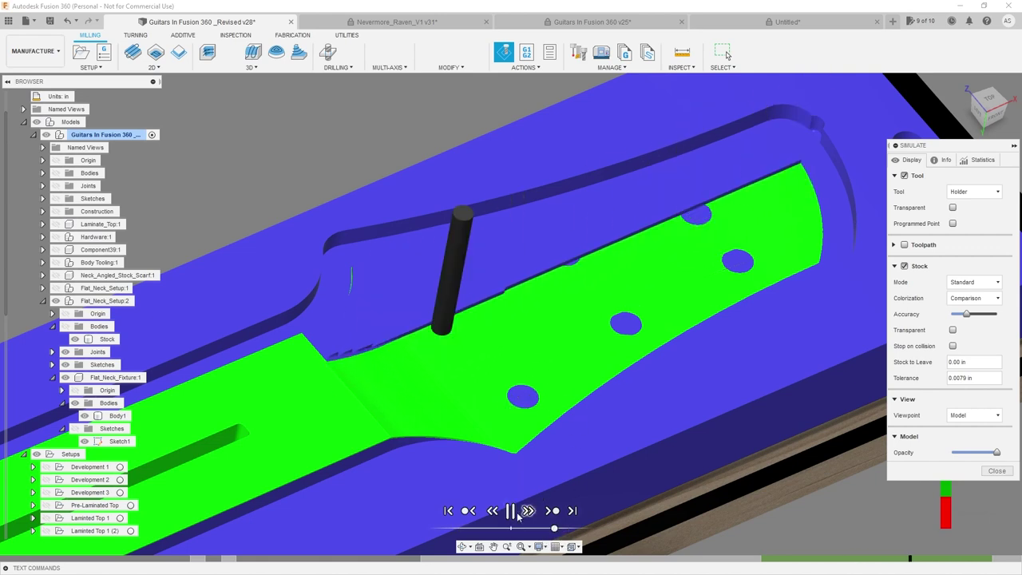
{"action": "left_click", "coordinate": [511, 511]}
{"action": "left_click", "coordinate": [511, 511]}
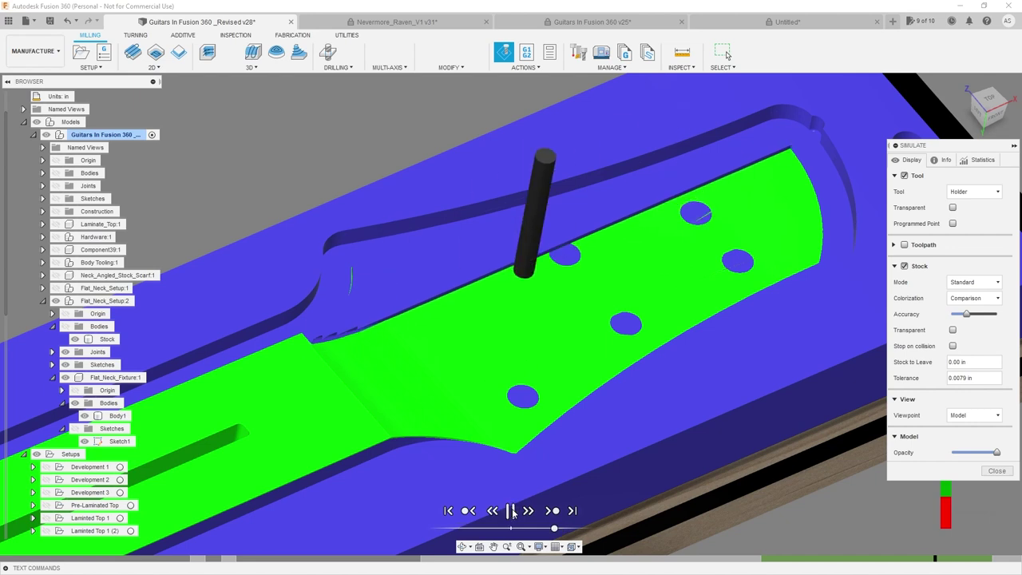
- Slow the simulation down and watch the Bore operation cut the six tuner holes
{"action": "left_click_drag", "start_coordinate": [555, 530], "coordinate": [546, 532]}
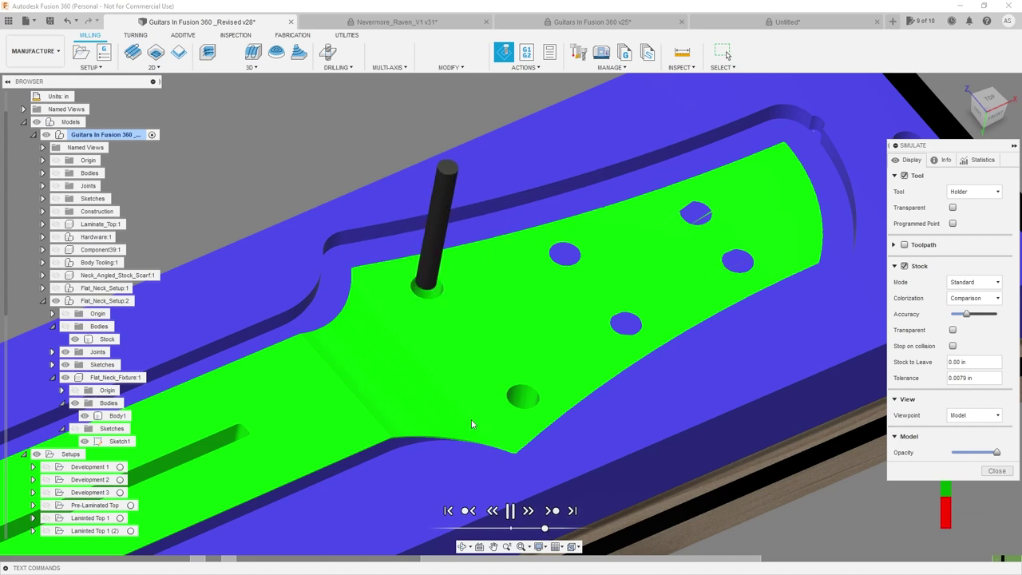
{"action": "scroll", "coordinate": [471, 420], "scroll_direction": "down", "scroll_amount": 1}
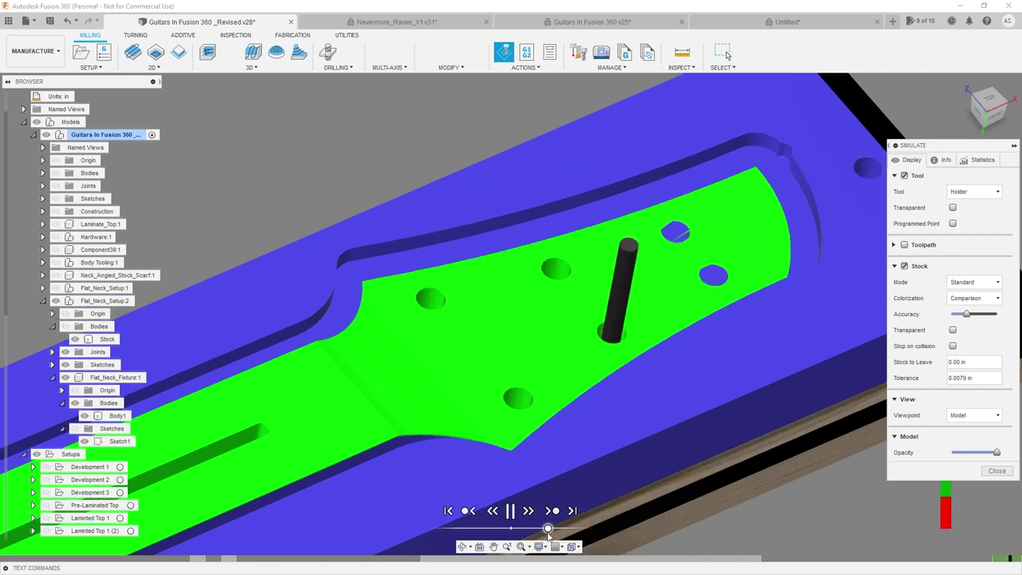
{"action": "scroll", "coordinate": [615, 384], "scroll_direction": "down", "scroll_amount": 3}
{"action": "scroll", "coordinate": [669, 301], "scroll_direction": "up", "scroll_amount": 2}
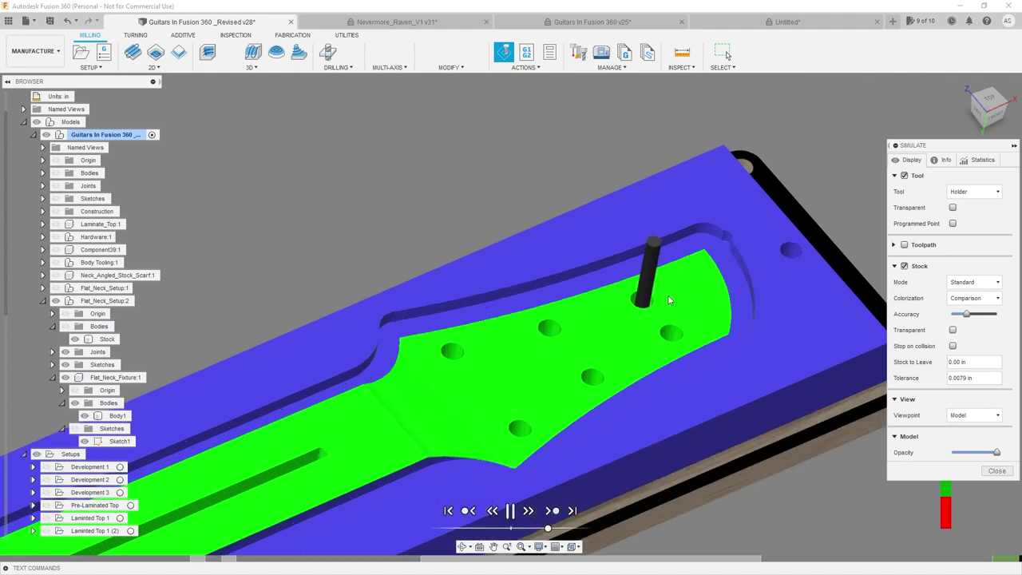
- Inspect the fully machined neck front in the simulation from several angles and close the simulation
{"action": "scroll", "coordinate": [696, 282], "scroll_direction": "down", "scroll_amount": 6}
{"action": "scroll", "coordinate": [465, 412], "scroll_direction": "up", "scroll_amount": 3}
{"action": "middle_click_drag", "start_coordinate": [538, 391], "coordinate": [567, 390], "text": "shift"}
{"action": "scroll", "coordinate": [593, 376], "scroll_direction": "down", "scroll_amount": 3}
{"action": "scroll", "coordinate": [595, 376], "scroll_direction": "up", "scroll_amount": 2}
{"action": "middle_click_drag", "start_coordinate": [607, 363], "coordinate": [521, 334], "text": "shift"}
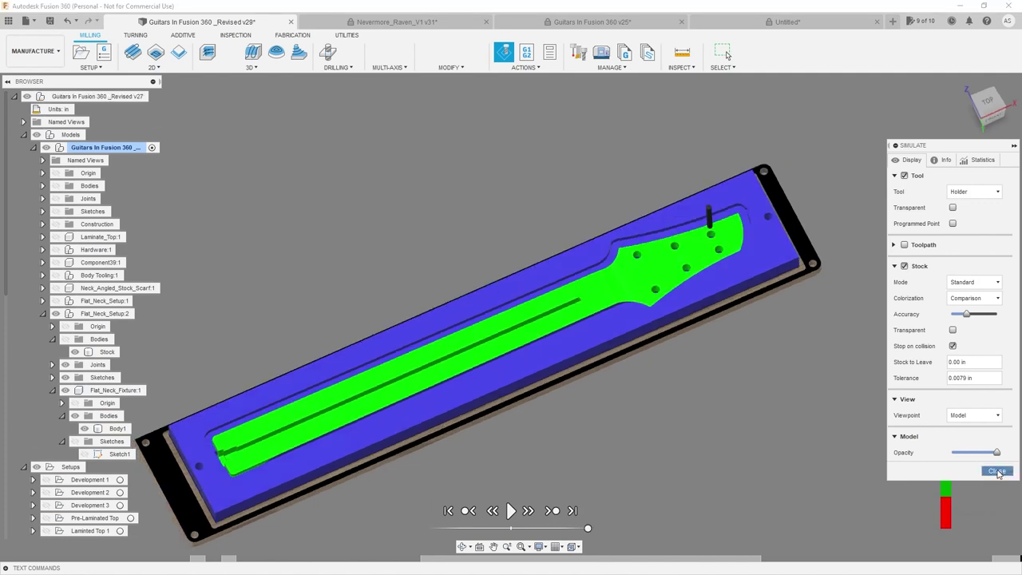
{"action": "left_click", "coordinate": [997, 471]}
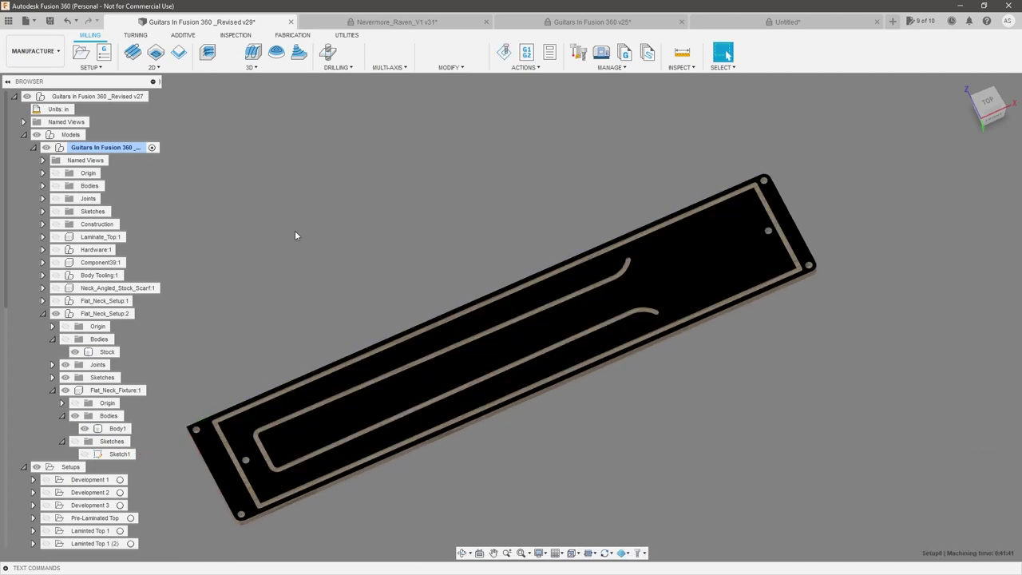
- Hide Flat_Neck_Setup:2 and show Flat_Neck_Setup:1 together with the model's main Bodies folder
{"action": "left_click", "coordinate": [56, 313]}
{"action": "left_click", "coordinate": [56, 301]}
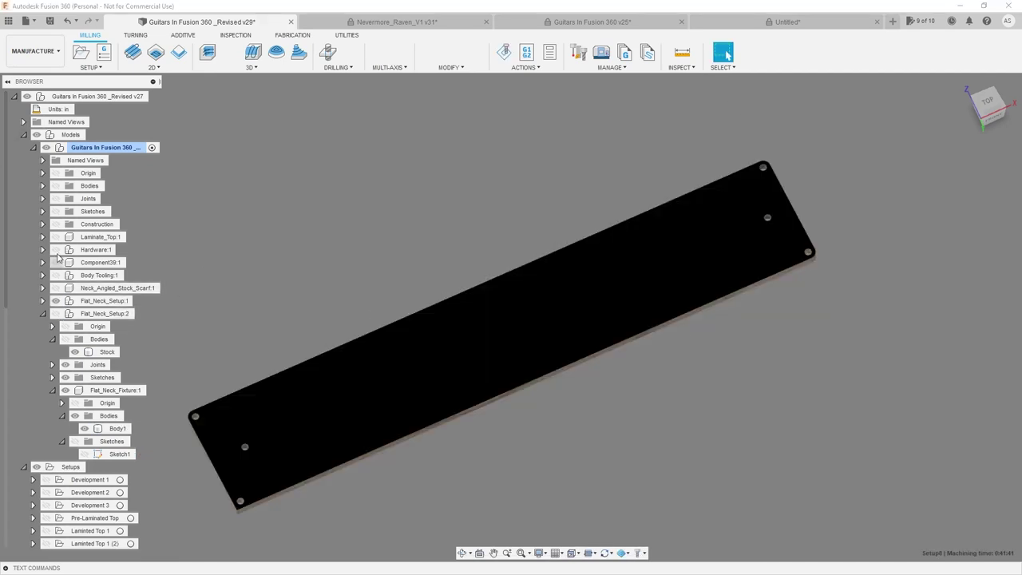
{"action": "left_click", "coordinate": [56, 187]}
{"action": "middle_click_drag", "start_coordinate": [328, 269], "coordinate": [411, 184], "text": "shift"}
- Switch the display to Flat_Neck_Setup:2 with its stock body hidden and view the neck on that fixture
{"action": "left_click", "coordinate": [56, 314]}
{"action": "left_click", "coordinate": [56, 302]}
{"action": "middle_click_drag", "start_coordinate": [257, 297], "coordinate": [413, 256], "text": "shift"}
{"action": "left_click", "coordinate": [66, 339]}
{"action": "middle_click_drag", "start_coordinate": [339, 276], "coordinate": [328, 257], "text": "shift"}
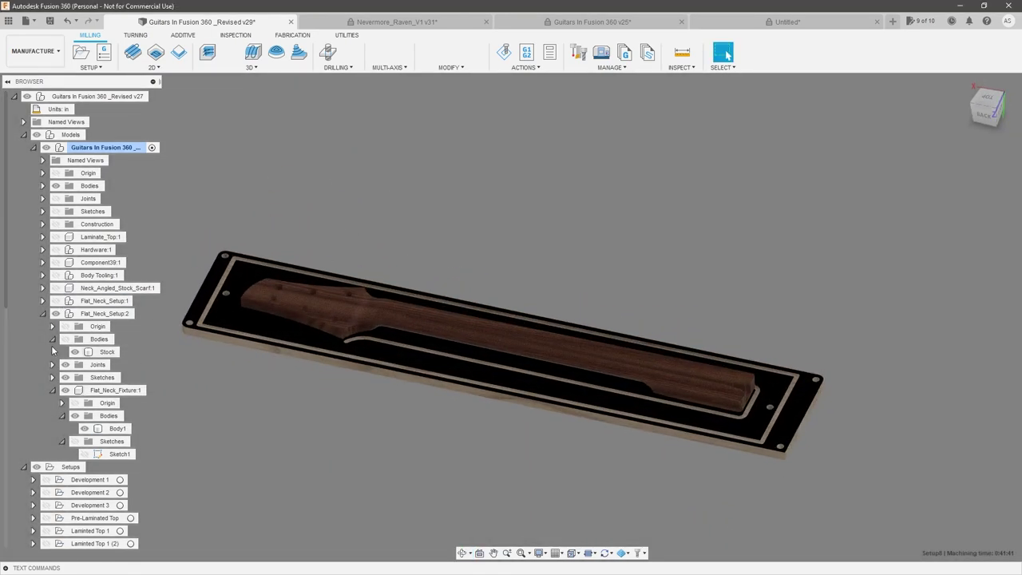
- Show Flat_Neck_Setup:1 in place of Flat_Neck_Setup:2 and orient the view to the back of the neck in its fixture
{"action": "left_click", "coordinate": [55, 301]}
{"action": "left_click", "coordinate": [55, 313]}
{"action": "middle_click_drag", "start_coordinate": [386, 233], "coordinate": [283, 349], "text": "shift"}
{"action": "scroll", "coordinate": [423, 316], "scroll_direction": "down", "scroll_amount": 2}
{"action": "scroll", "coordinate": [410, 432], "scroll_direction": "up", "scroll_amount": 2}
{"action": "middle_click_drag", "start_coordinate": [410, 433], "coordinate": [492, 419], "text": "shift"}
{"action": "scroll", "coordinate": [535, 396], "scroll_direction": "down", "scroll_amount": 2}
{"action": "scroll", "coordinate": [583, 305], "scroll_direction": "up", "scroll_amount": 3}
{"action": "middle_click_drag", "start_coordinate": [553, 256], "coordinate": [540, 289], "text": "shift"}
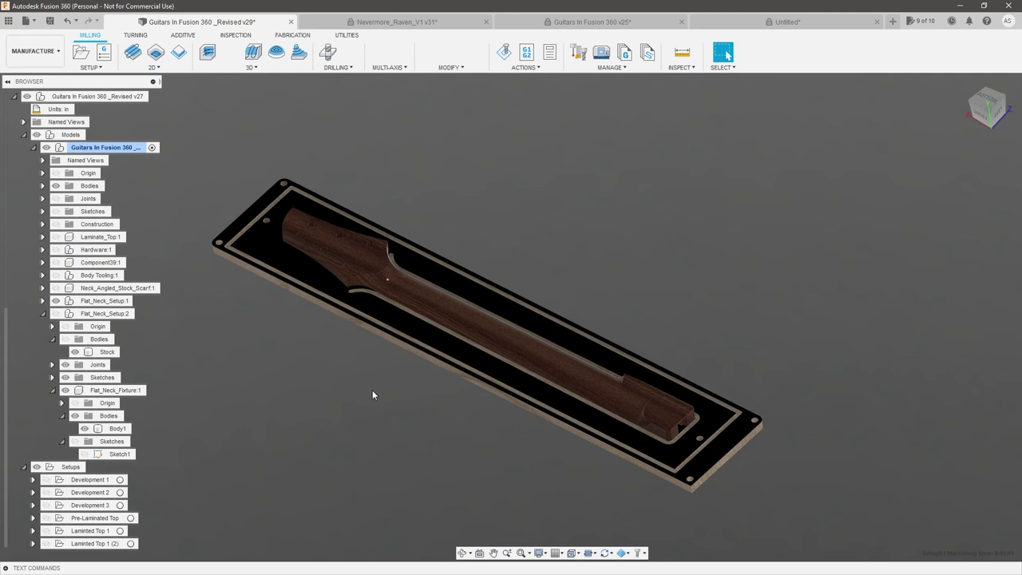
- Create a new milling setup with its WCS origin at a selected point on the fixture plate's corner near the neck heel
{"action": "scroll", "coordinate": [150, 500], "scroll_direction": "down", "scroll_amount": 3}
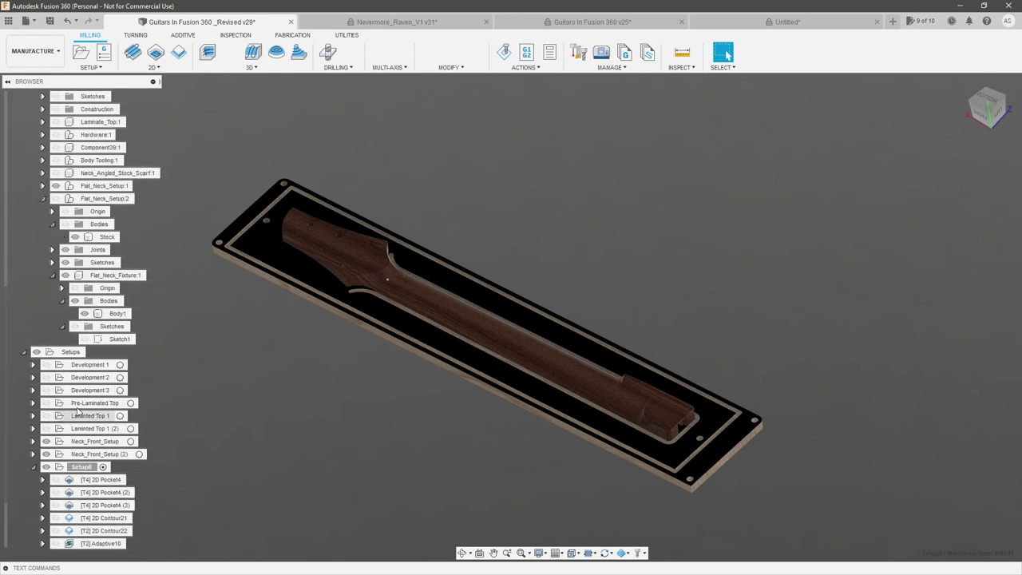
{"action": "left_click", "coordinate": [105, 70]}
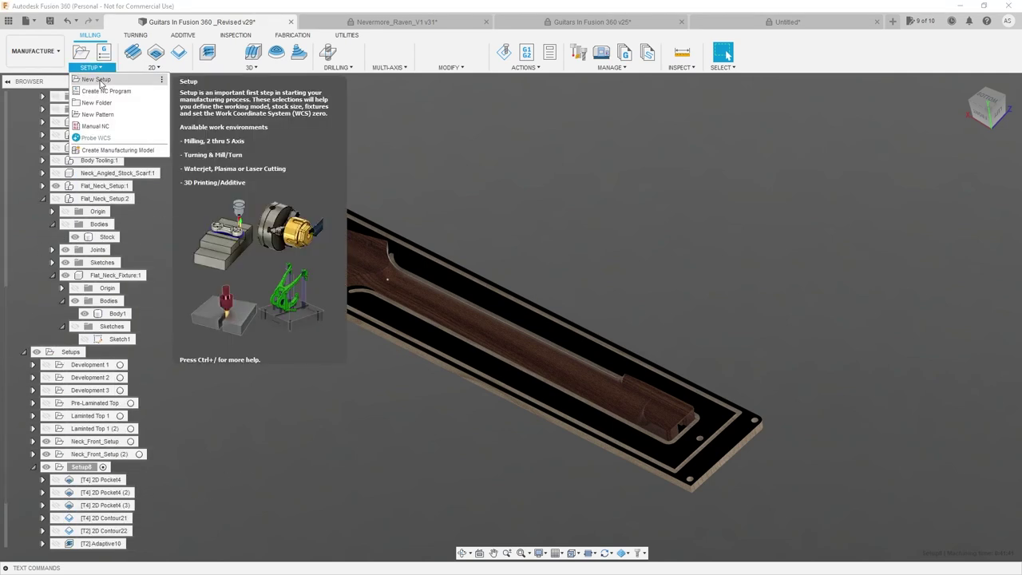
{"action": "left_click", "coordinate": [101, 84]}
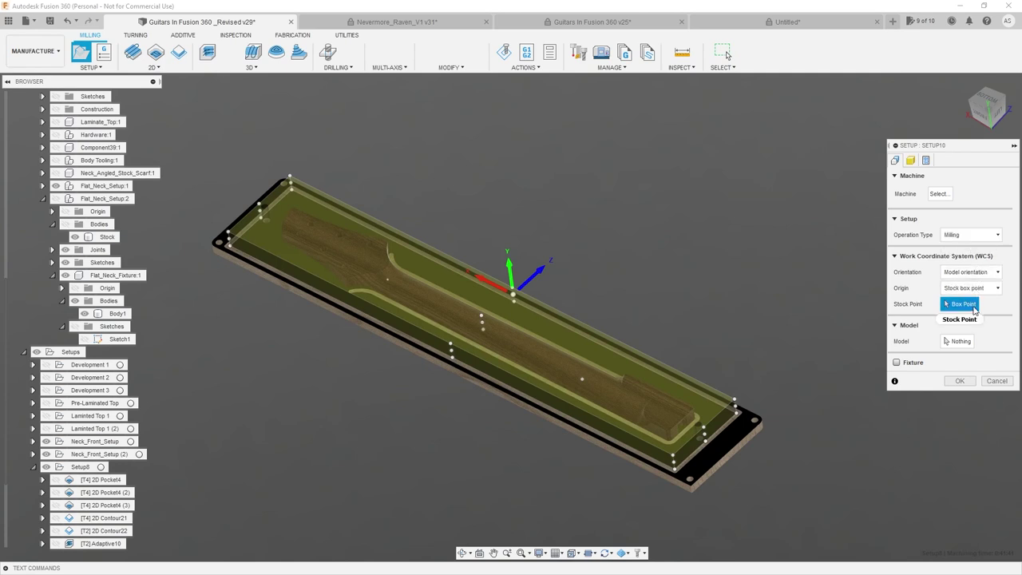
{"action": "left_click", "coordinate": [975, 288]}
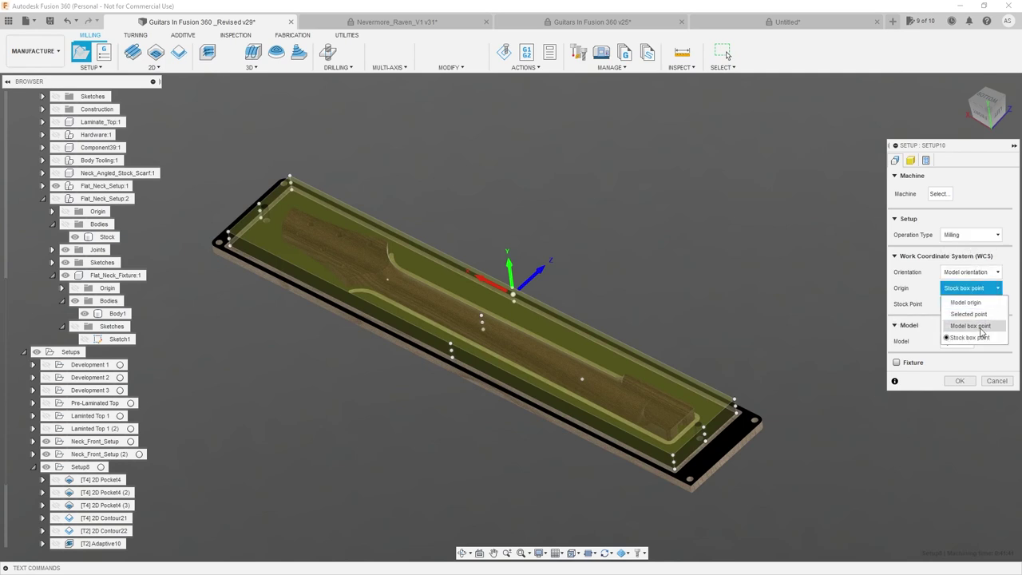
{"action": "left_click", "coordinate": [969, 314]}
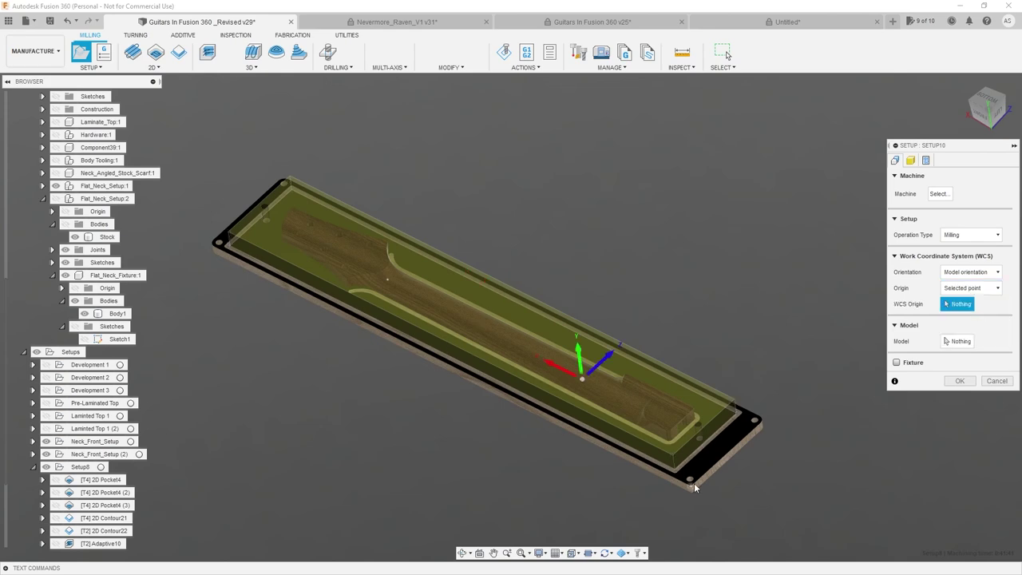
{"action": "left_click", "coordinate": [694, 484]}
{"action": "scroll", "coordinate": [701, 485], "scroll_direction": "up", "scroll_amount": 3}
{"action": "middle_click_drag", "start_coordinate": [740, 464], "coordinate": [683, 461], "text": "shift"}
- Orient the WCS by X and Y axes using the fixture plate's short and long edges, with the X axis flipped
{"action": "left_click", "coordinate": [970, 273]}
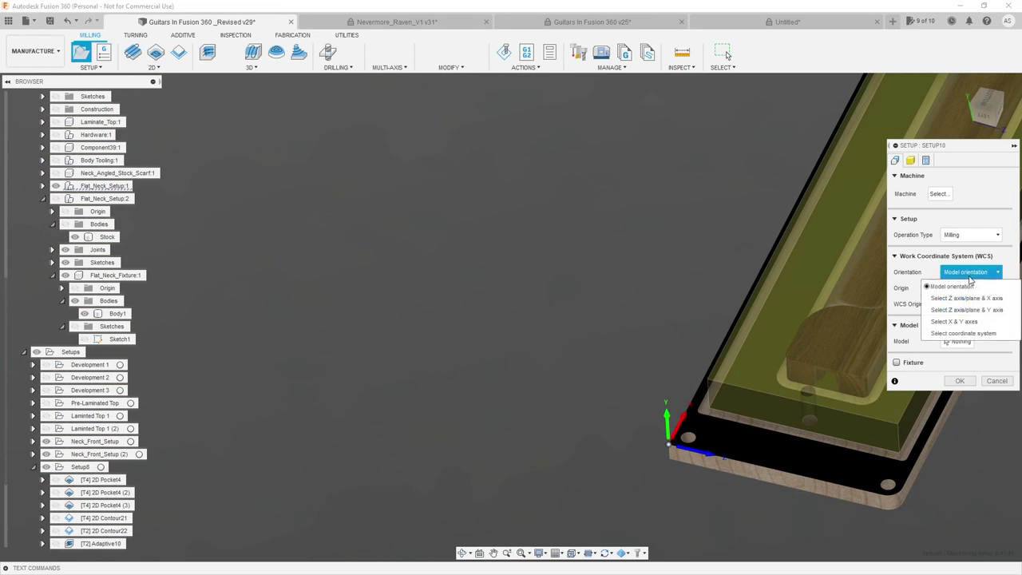
{"action": "left_click", "coordinate": [954, 321]}
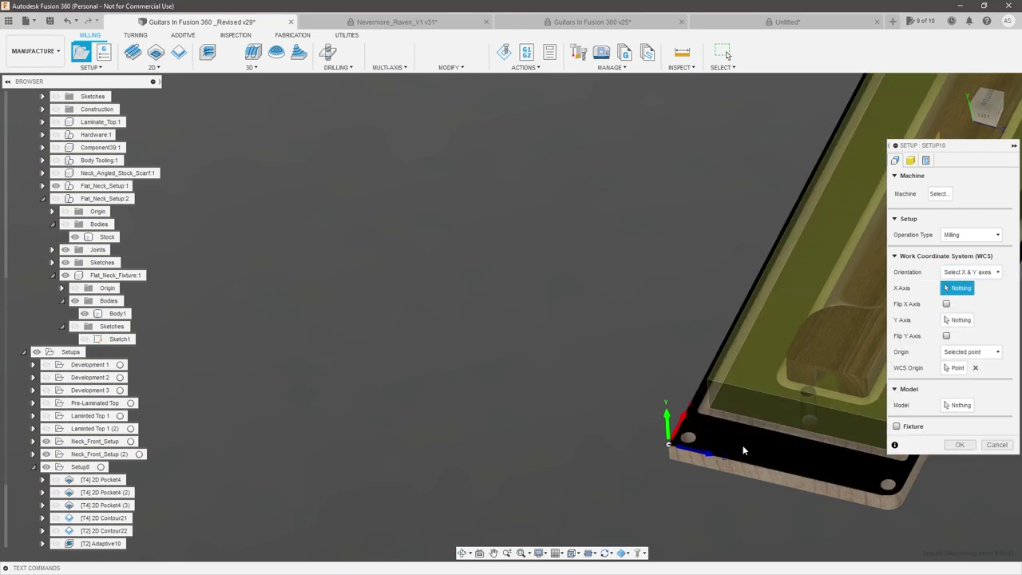
{"action": "left_click", "coordinate": [690, 408]}
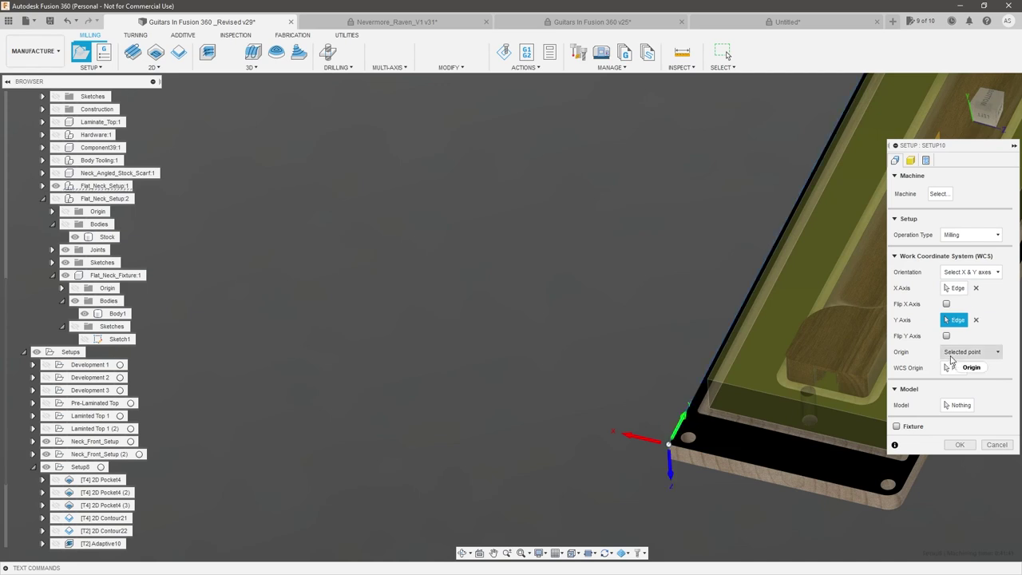
{"action": "left_click", "coordinate": [946, 304]}
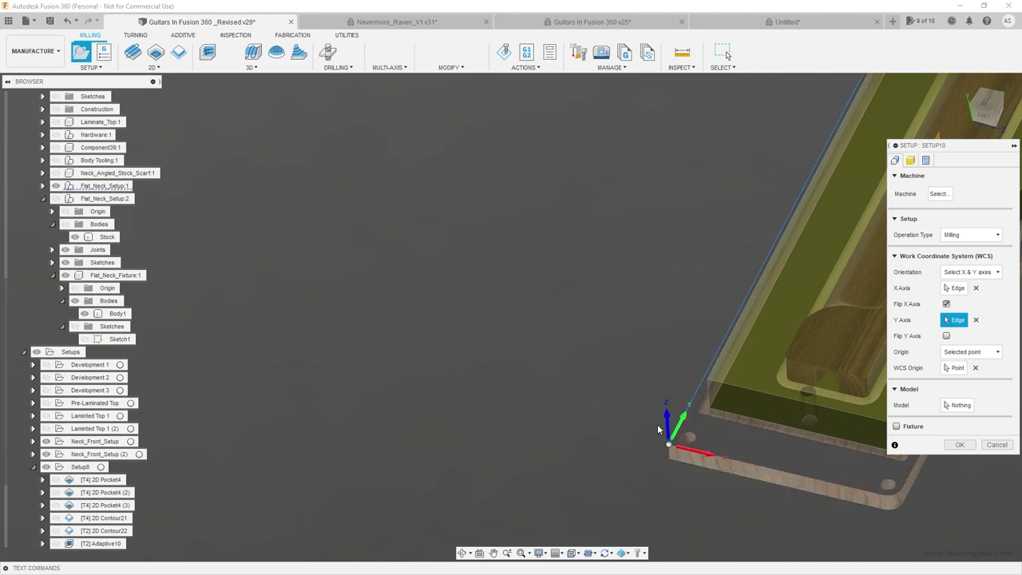
{"action": "scroll", "coordinate": [657, 423], "scroll_direction": "down", "scroll_amount": 2}
{"action": "scroll", "coordinate": [781, 390], "scroll_direction": "up", "scroll_amount": 2}
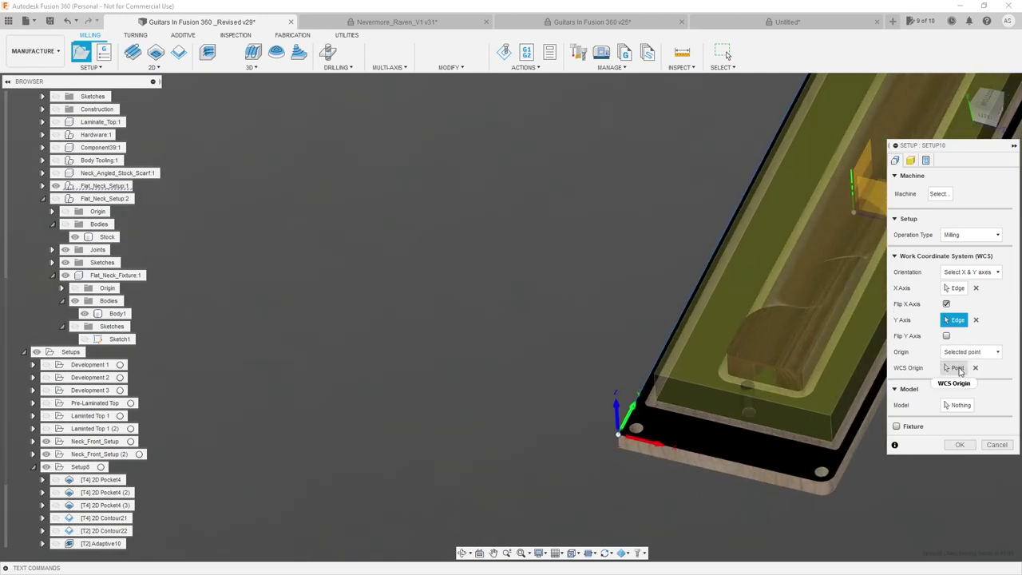
- Assign the neck body as the setup's model and Flat_Neck_Fixture:1 under Flat_Neck_Setup:1 as its fixture
{"action": "left_click", "coordinate": [956, 405]}
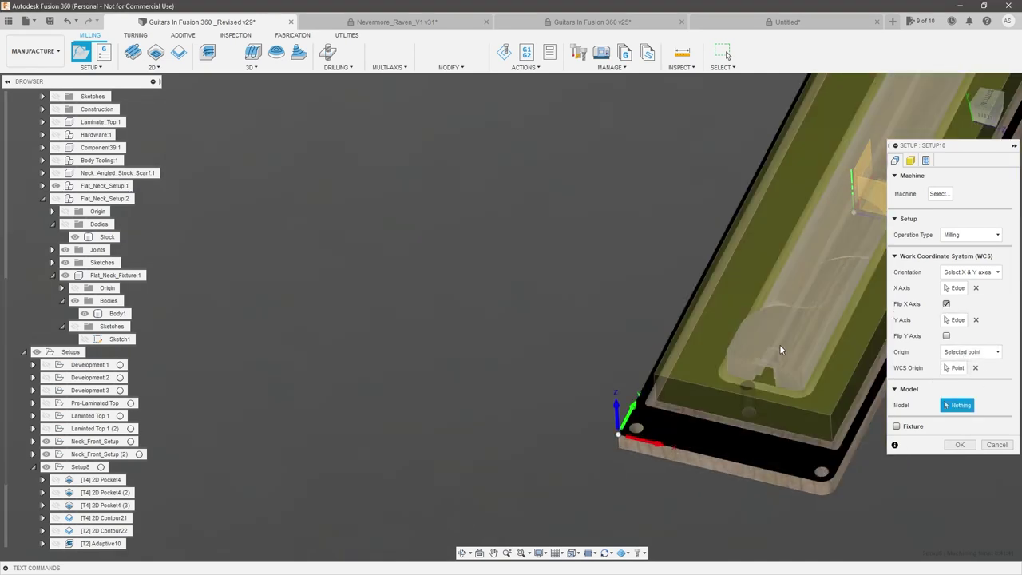
{"action": "left_click", "coordinate": [779, 345]}
{"action": "left_click", "coordinate": [896, 426]}
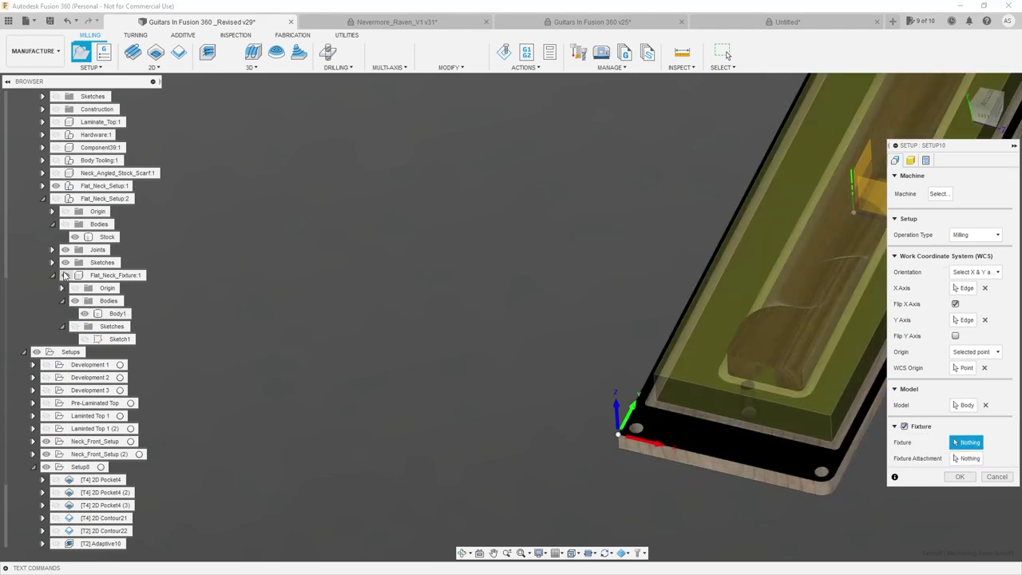
{"action": "left_click", "coordinate": [42, 185]}
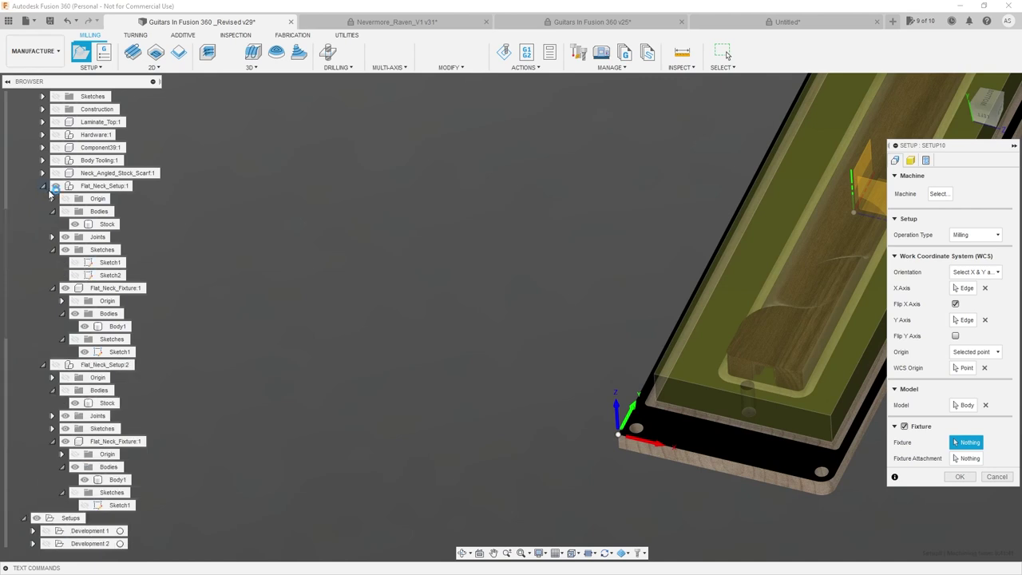
{"action": "left_click", "coordinate": [117, 288]}
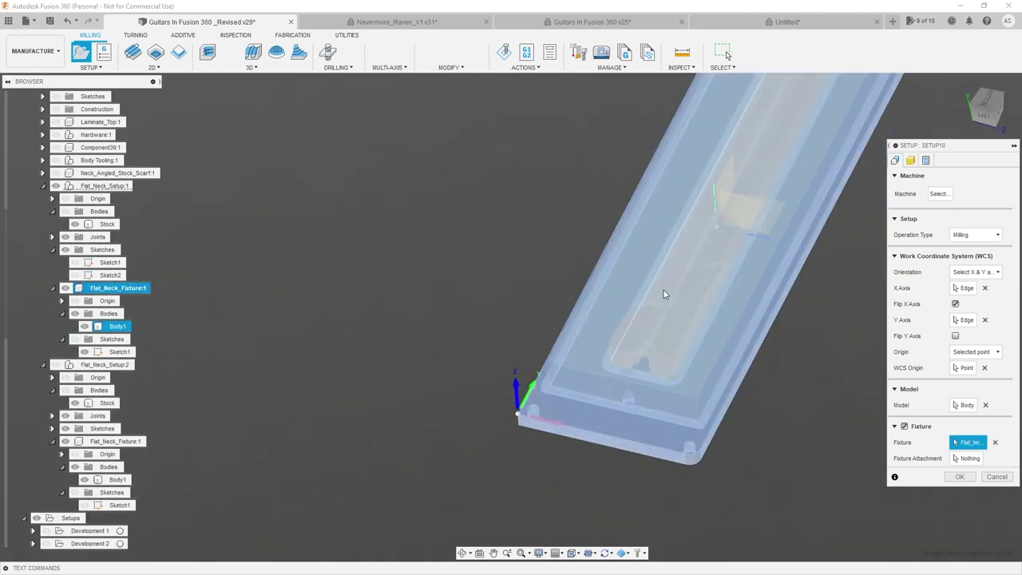
- Define the setup's stock from solid using the Stock body of Flat_Neck_Setup:1 and accept the setup
{"action": "left_click", "coordinate": [910, 160]}
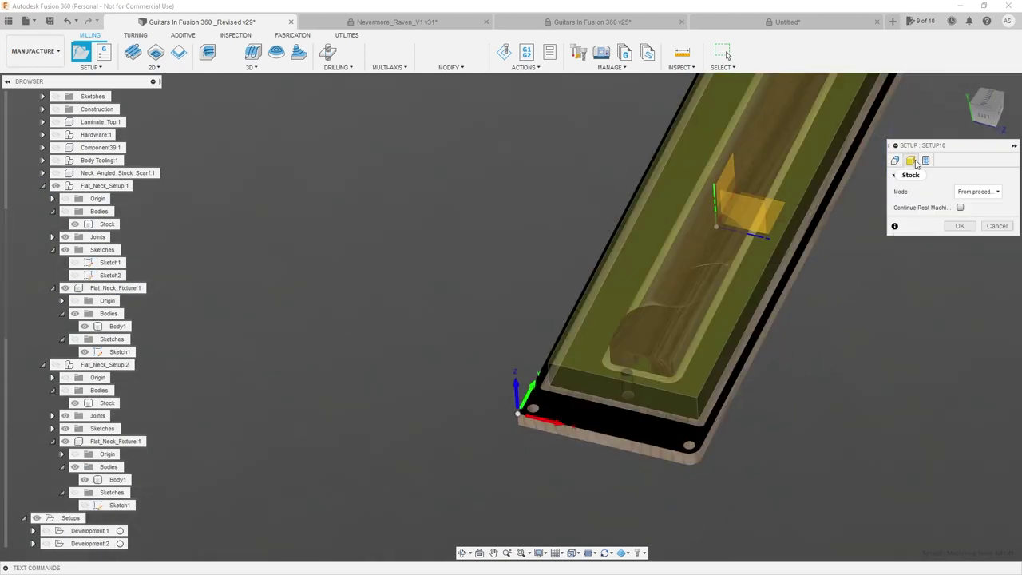
{"action": "left_click", "coordinate": [971, 191]}
{"action": "left_click", "coordinate": [963, 276]}
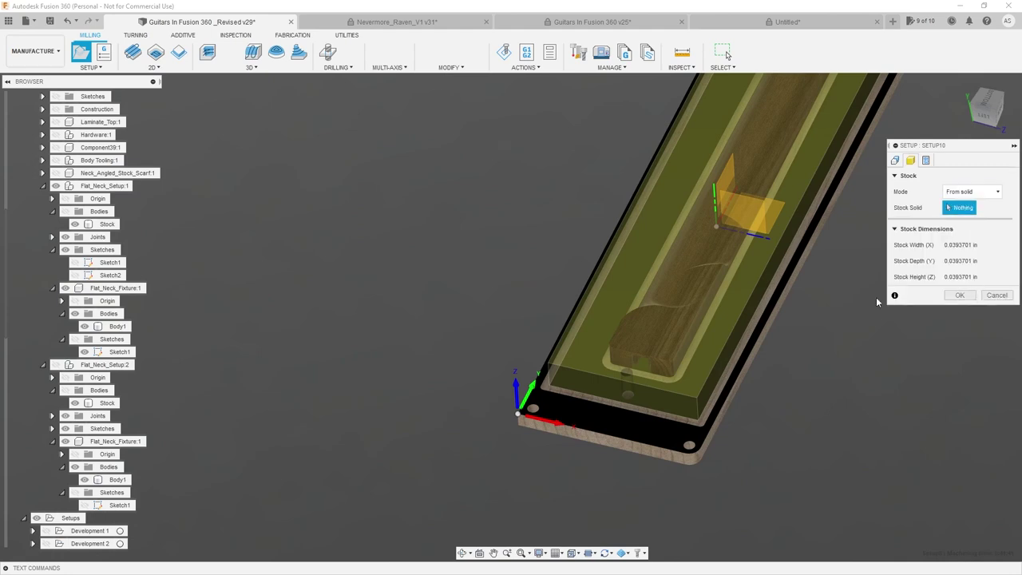
{"action": "left_click", "coordinate": [108, 224]}
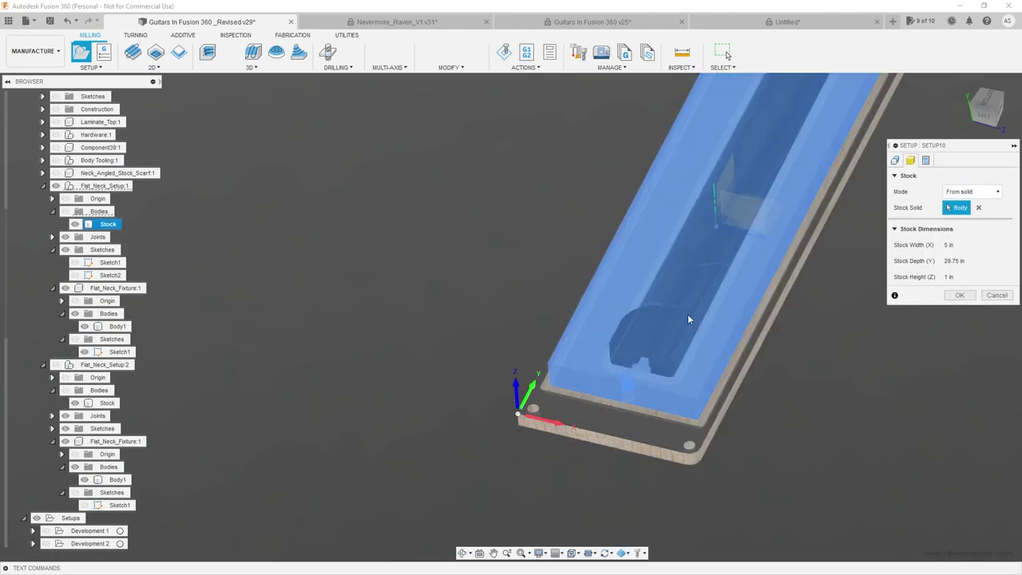
{"action": "left_click", "coordinate": [960, 295]}
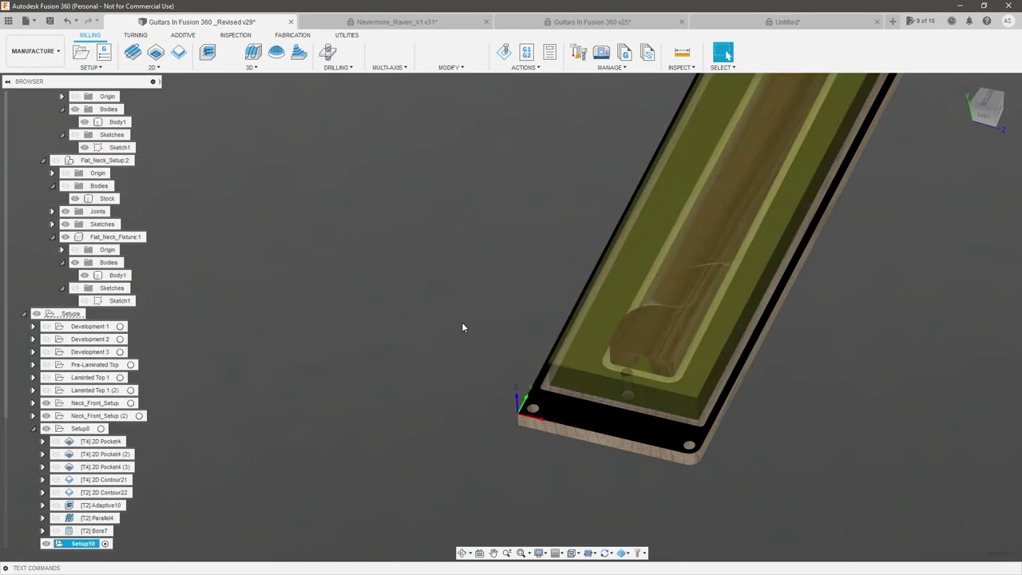
- Examine the whole neck inside its stock and fixture from several angles
{"action": "middle_click_drag", "start_coordinate": [471, 300], "coordinate": [573, 315], "text": "shift"}
{"action": "scroll", "coordinate": [637, 167], "scroll_direction": "down", "scroll_amount": 3}
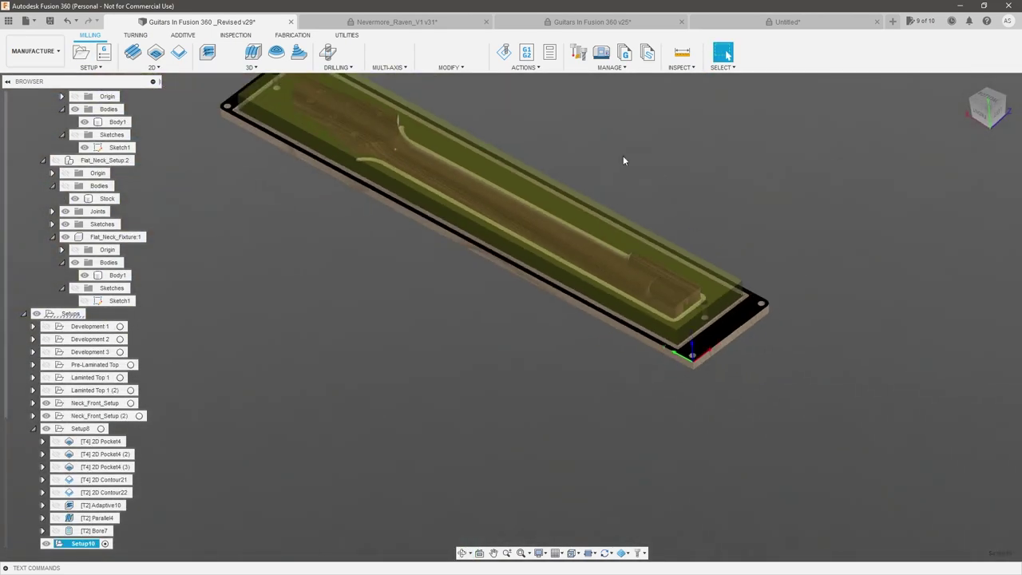
{"action": "scroll", "coordinate": [684, 353], "scroll_direction": "down", "scroll_amount": 4}
{"action": "scroll", "coordinate": [619, 250], "scroll_direction": "up", "scroll_amount": 3}
{"action": "middle_click_drag", "start_coordinate": [617, 251], "coordinate": [654, 289], "text": "shift"}
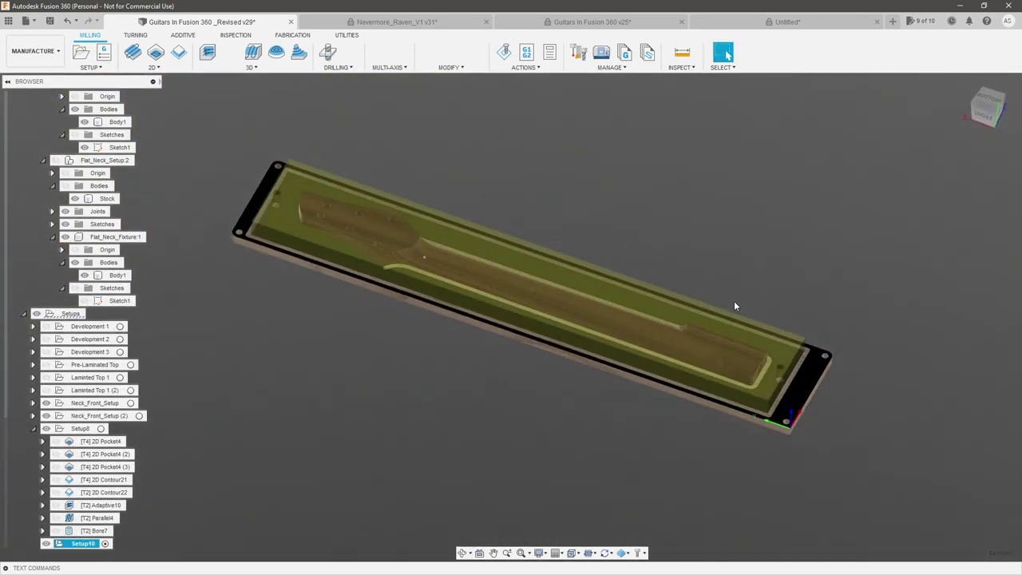
{"action": "scroll", "coordinate": [728, 300], "scroll_direction": "up", "scroll_amount": 2}
{"action": "middle_click_drag", "start_coordinate": [727, 288], "coordinate": [725, 297], "text": "shift"}
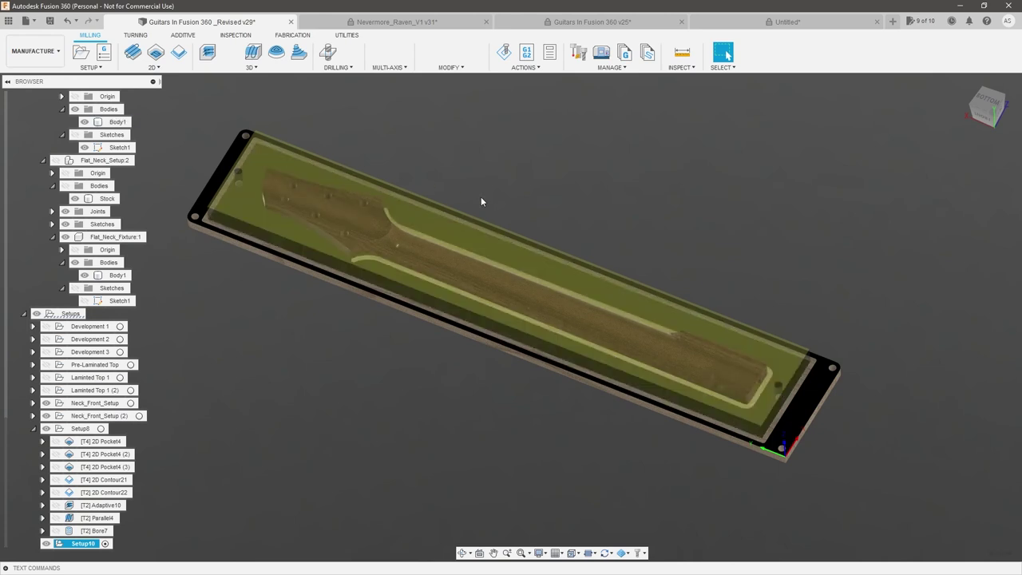
{"action": "scroll", "coordinate": [627, 268], "scroll_direction": "down", "scroll_amount": 1}
{"action": "scroll", "coordinate": [380, 152], "scroll_direction": "up", "scroll_amount": 1}
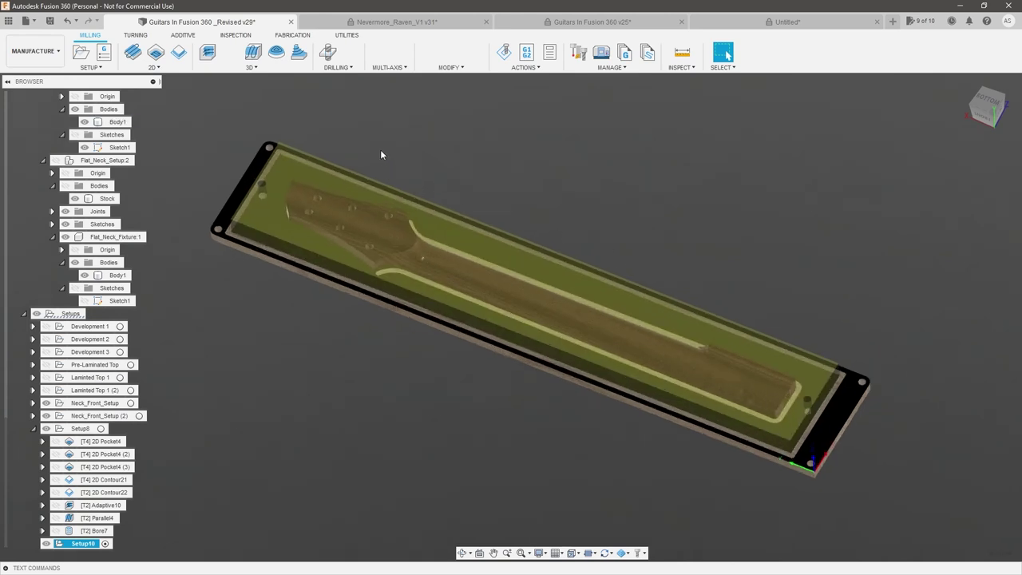
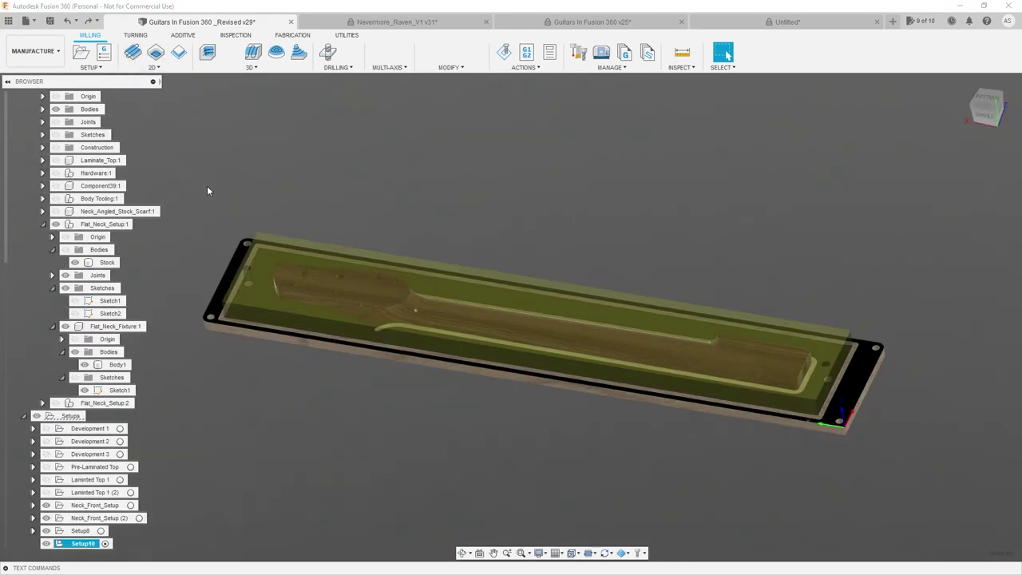
- Start a 2D Contour operation in the new setup along the headstock's two long side edges and its end edge
{"action": "scroll", "coordinate": [345, 325], "scroll_direction": "up", "scroll_amount": 4}
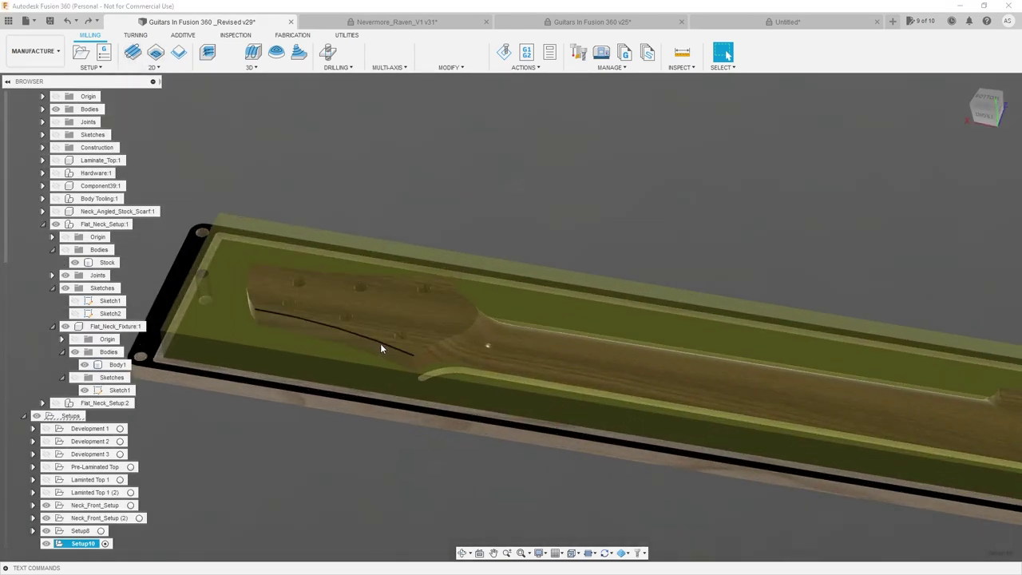
{"action": "scroll", "coordinate": [547, 345], "scroll_direction": "down", "scroll_amount": 3}
{"action": "scroll", "coordinate": [356, 333], "scroll_direction": "up", "scroll_amount": 4}
{"action": "scroll", "coordinate": [399, 330], "scroll_direction": "up", "scroll_amount": 2}
{"action": "scroll", "coordinate": [403, 335], "scroll_direction": "down", "scroll_amount": 2}
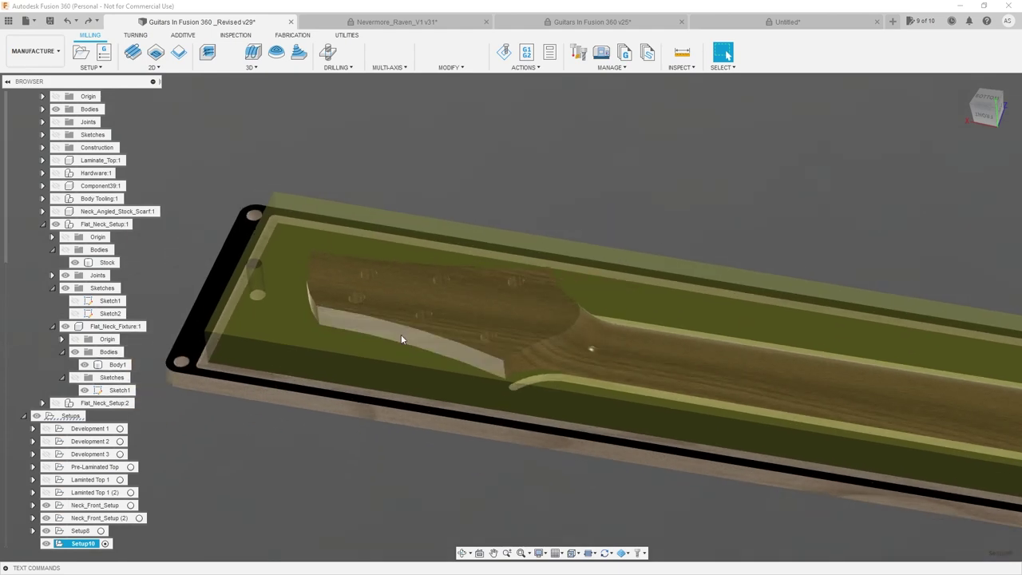
{"action": "scroll", "coordinate": [402, 335], "scroll_direction": "up", "scroll_amount": 3}
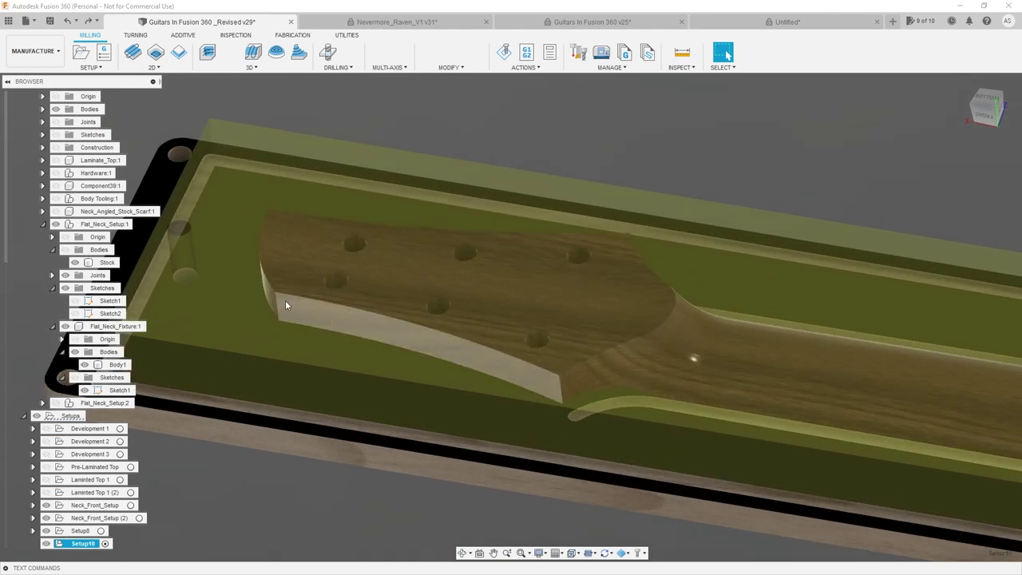
{"action": "left_click", "coordinate": [288, 87]}
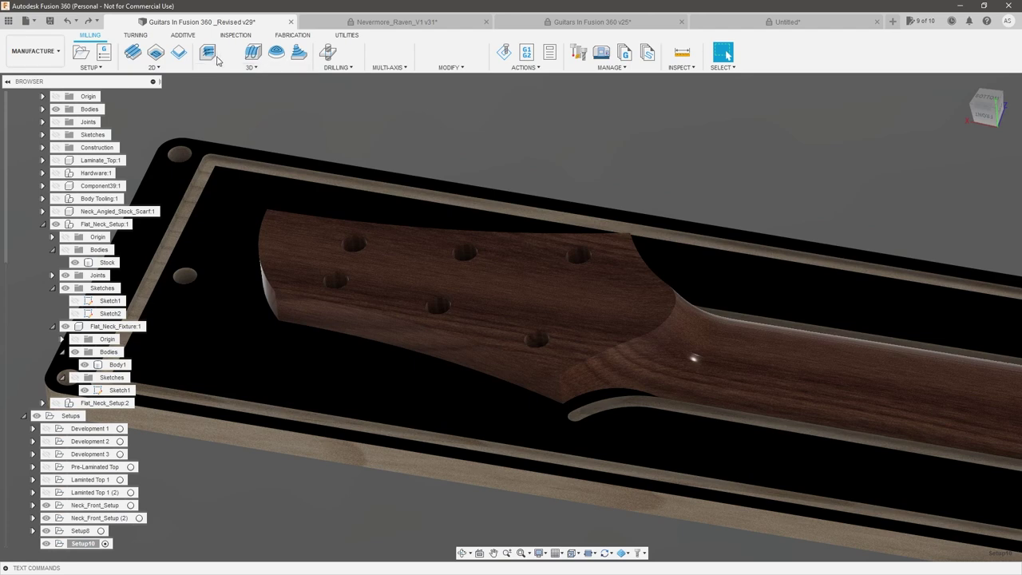
{"action": "left_click", "coordinate": [157, 69]}
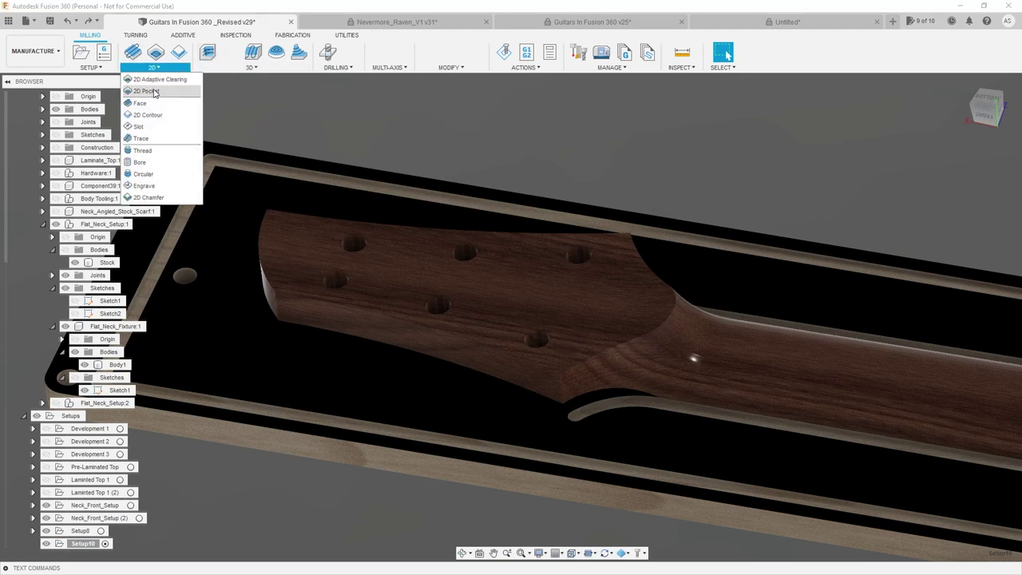
{"action": "left_click", "coordinate": [148, 115]}
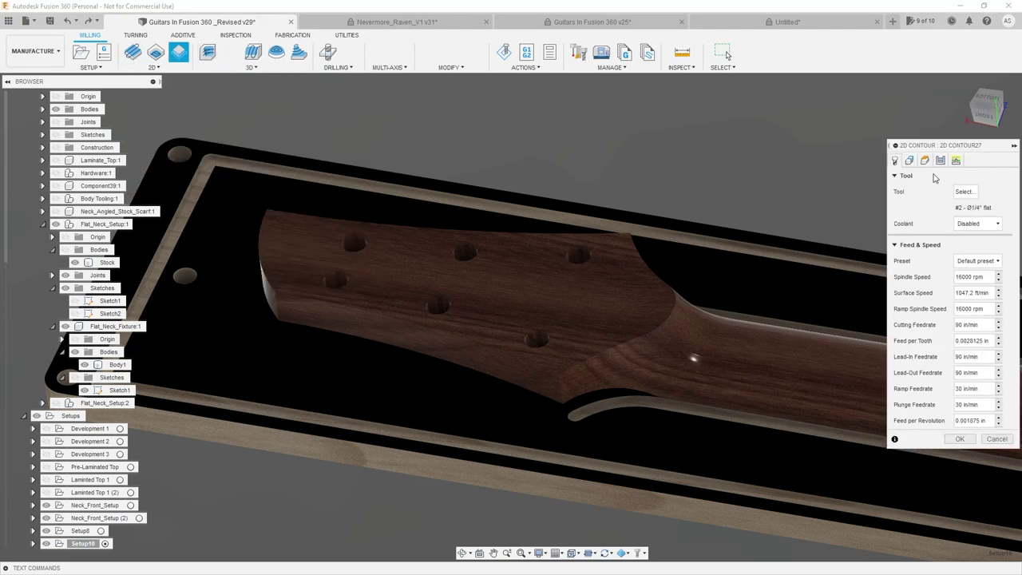
{"action": "left_click", "coordinate": [909, 160]}
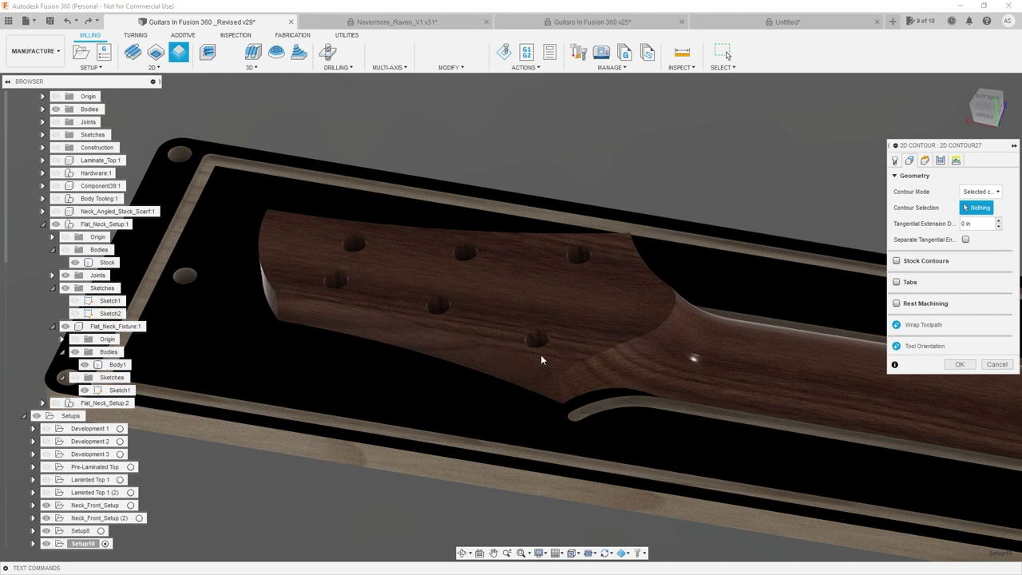
{"action": "left_click", "coordinate": [484, 351]}
{"action": "left_click", "coordinate": [343, 223]}
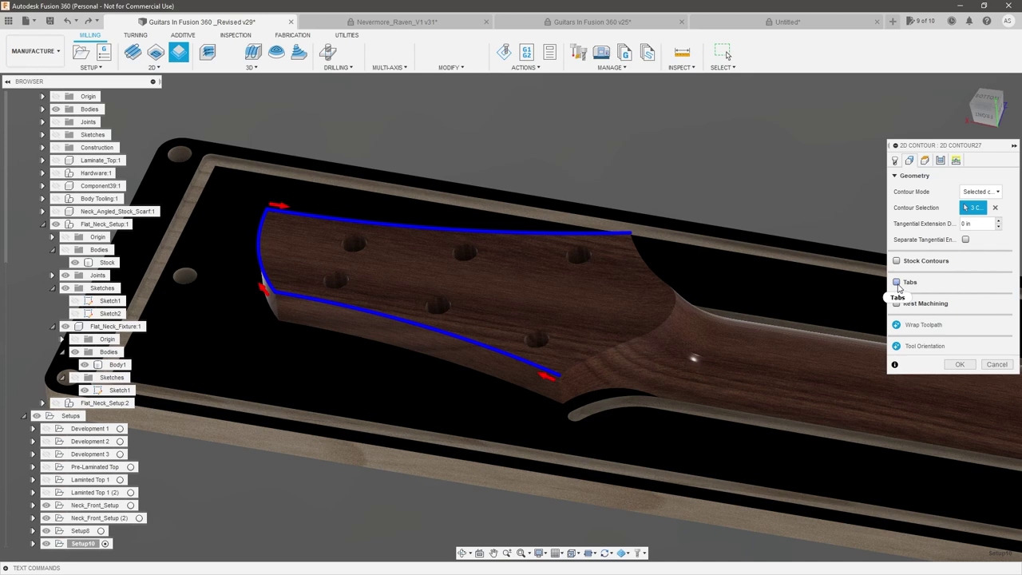
- Enable rectangular holding tabs spaced by distance on the headstock contour
{"action": "left_click", "coordinate": [897, 282]}
{"action": "scroll", "coordinate": [375, 289], "scroll_direction": "up", "scroll_amount": 3}
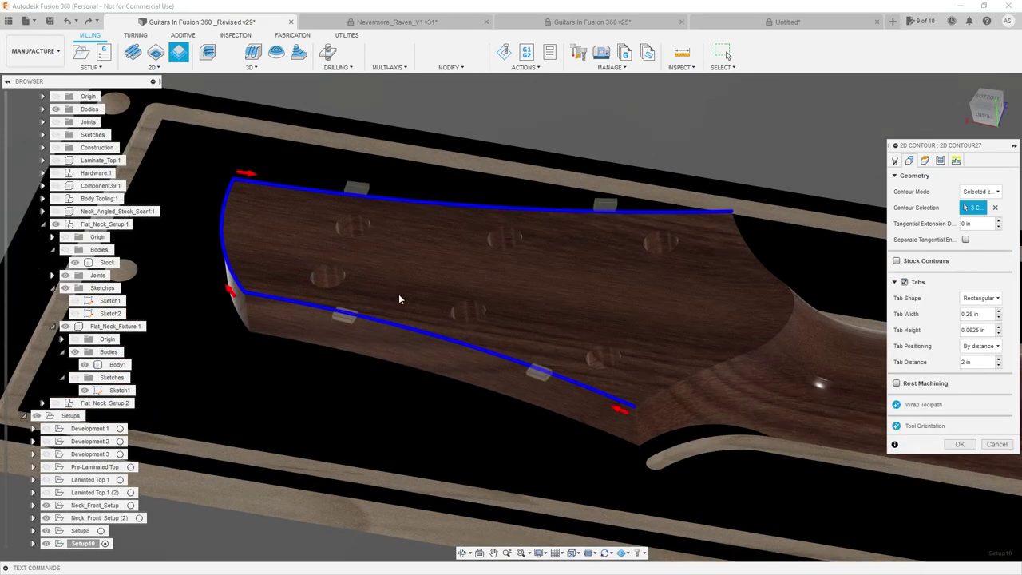
{"action": "middle_click_drag", "start_coordinate": [398, 293], "coordinate": [430, 300], "text": "shift"}
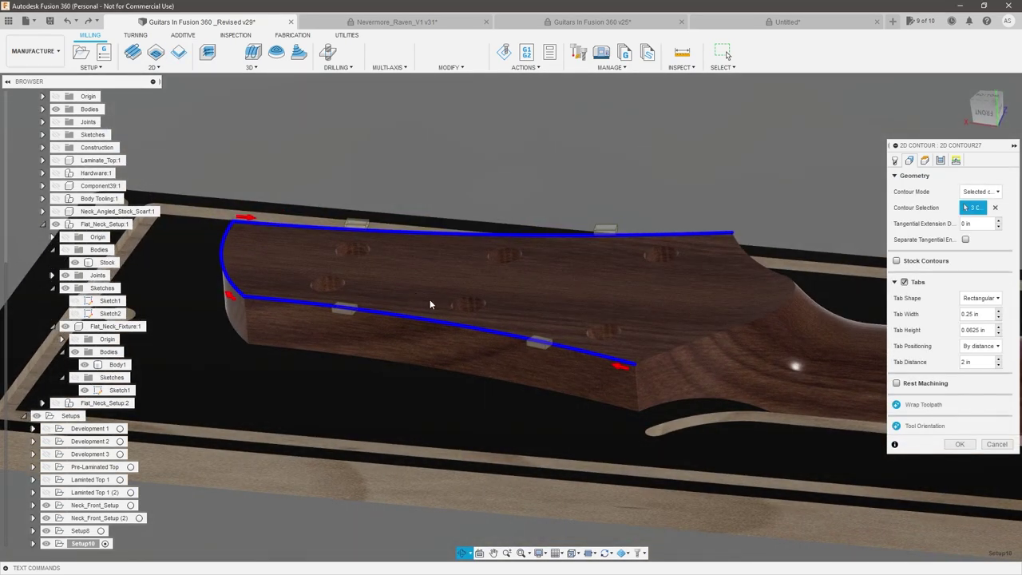
- Set the contour's bottom height from the headstock's back face with a -0.25 in offset, and check the level from the side
{"action": "left_click", "coordinate": [925, 160]}
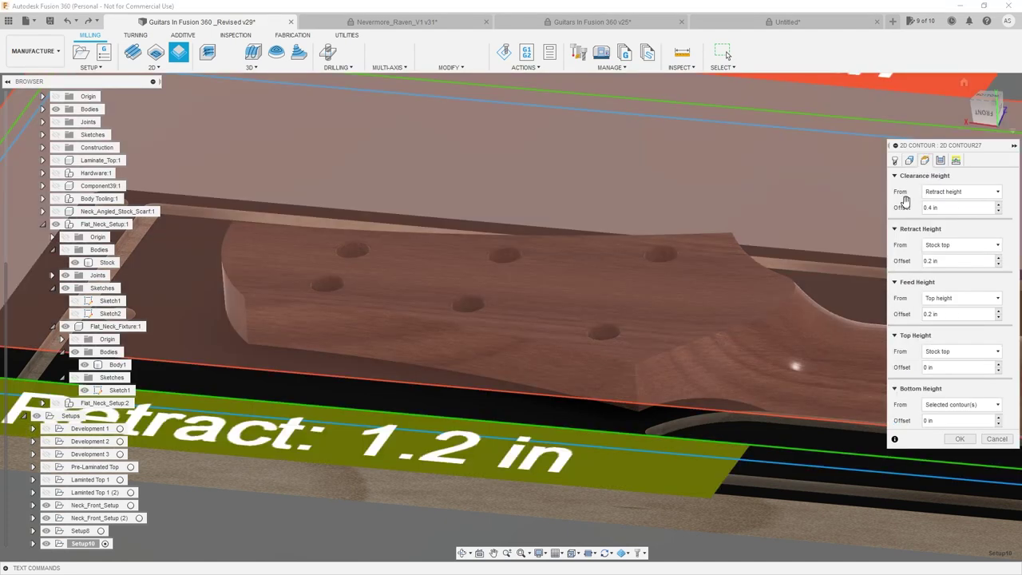
{"action": "scroll", "coordinate": [839, 284], "scroll_direction": "down", "scroll_amount": 2}
{"action": "left_click", "coordinate": [945, 406]}
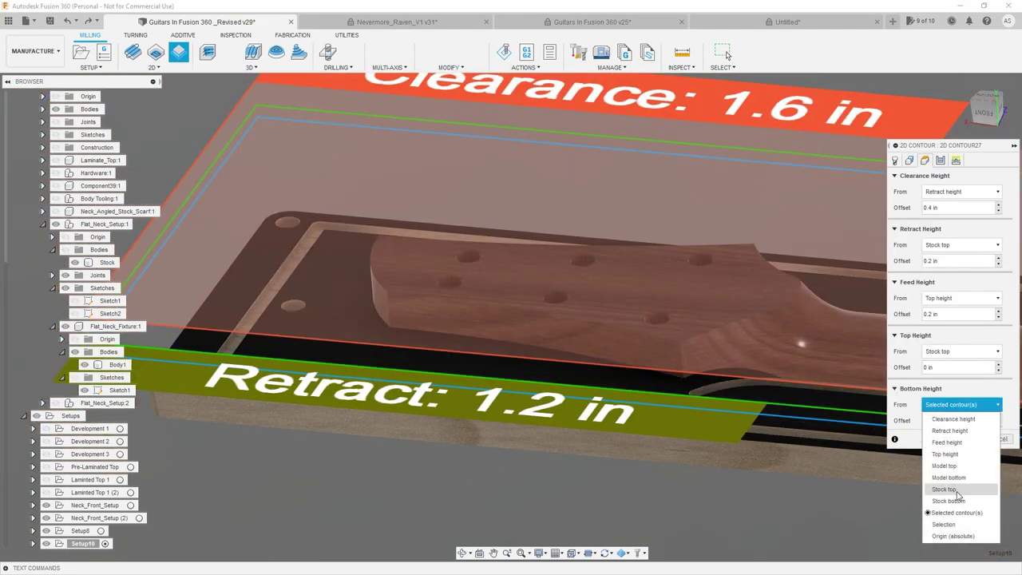
{"action": "left_click", "coordinate": [944, 523]}
{"action": "left_click", "coordinate": [608, 304]}
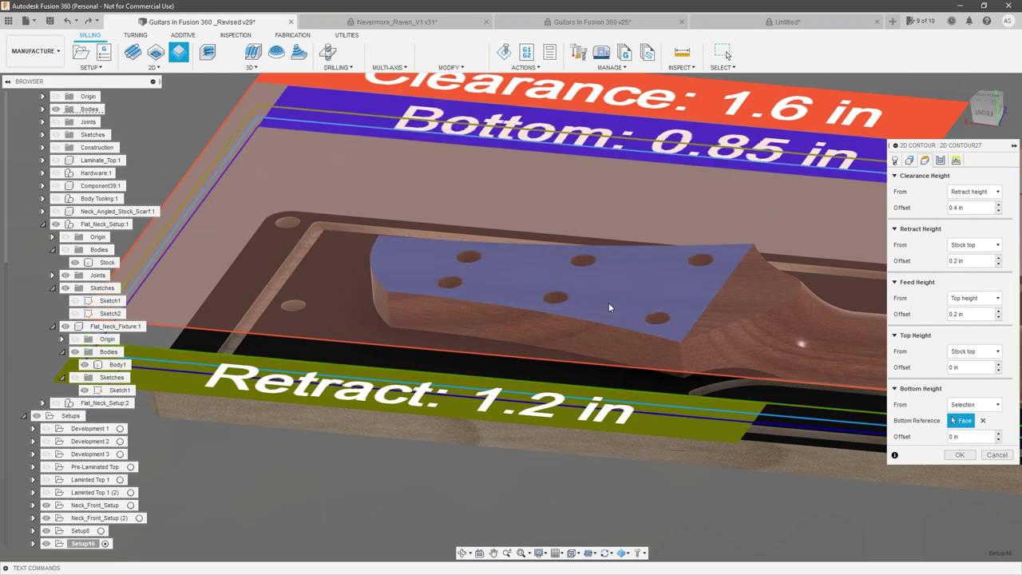
{"action": "left_click_drag", "start_coordinate": [974, 438], "coordinate": [907, 436]}
{"action": "type", "text": "-.25"}
{"action": "key", "text": "Tab"}
{"action": "scroll", "coordinate": [658, 367], "scroll_direction": "up", "scroll_amount": 3}
{"action": "middle_click_drag", "start_coordinate": [658, 367], "coordinate": [684, 334], "text": "shift"}
{"action": "left_click", "coordinate": [988, 107]}
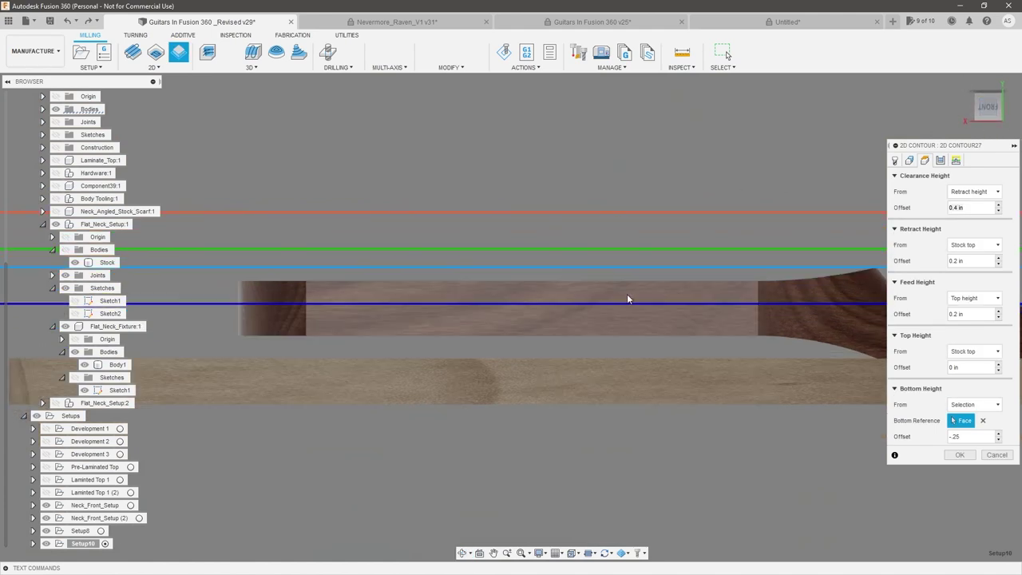
{"action": "middle_click_drag", "start_coordinate": [604, 315], "coordinate": [683, 367], "text": "shift"}
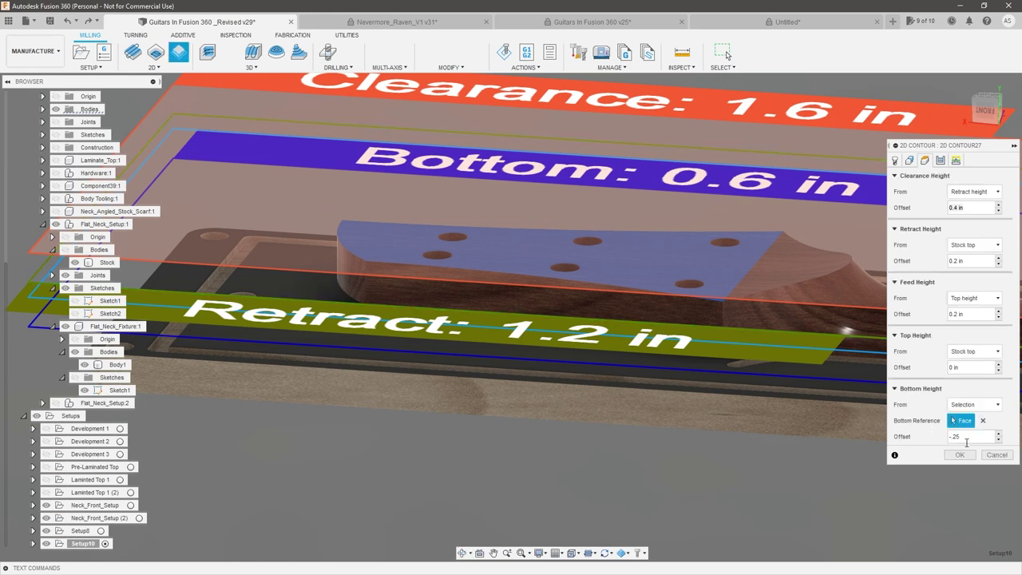
- Set the headstock contour's tab width to 0.75 in and check the tabs along the headstock's side
{"action": "left_click", "coordinate": [911, 160]}
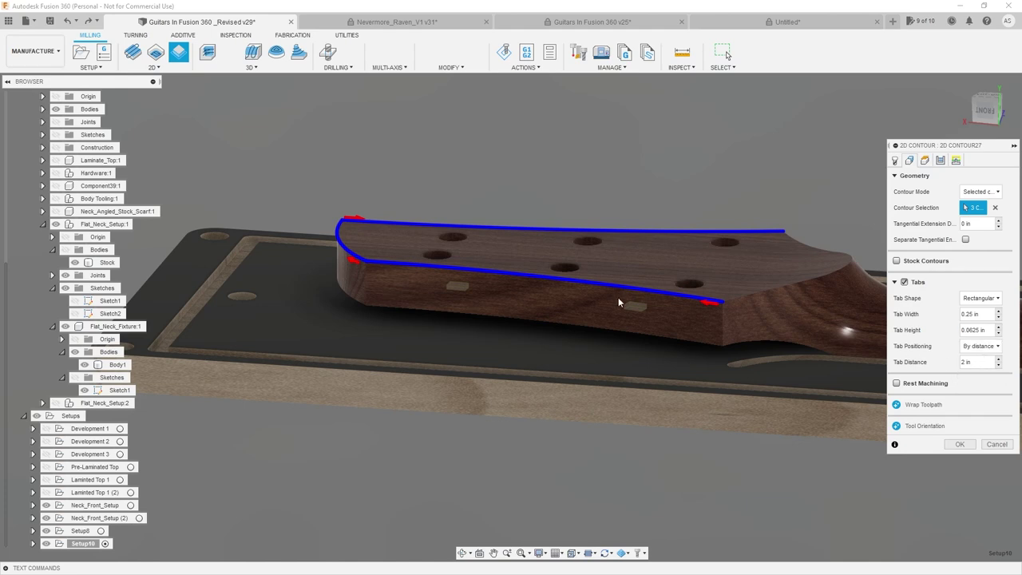
{"action": "scroll", "coordinate": [618, 302], "scroll_direction": "up", "scroll_amount": 4}
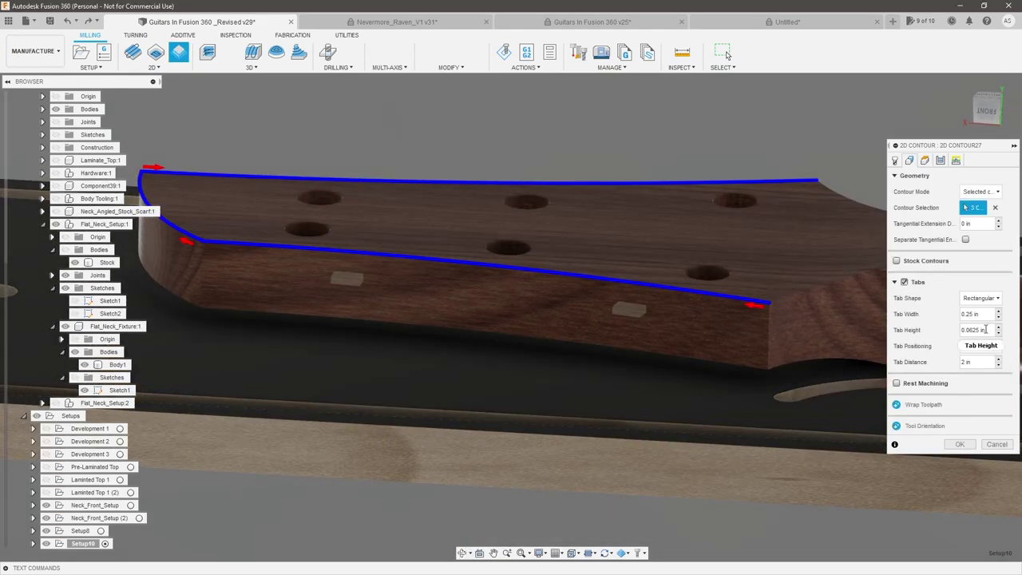
{"action": "left_click", "coordinate": [987, 314]}
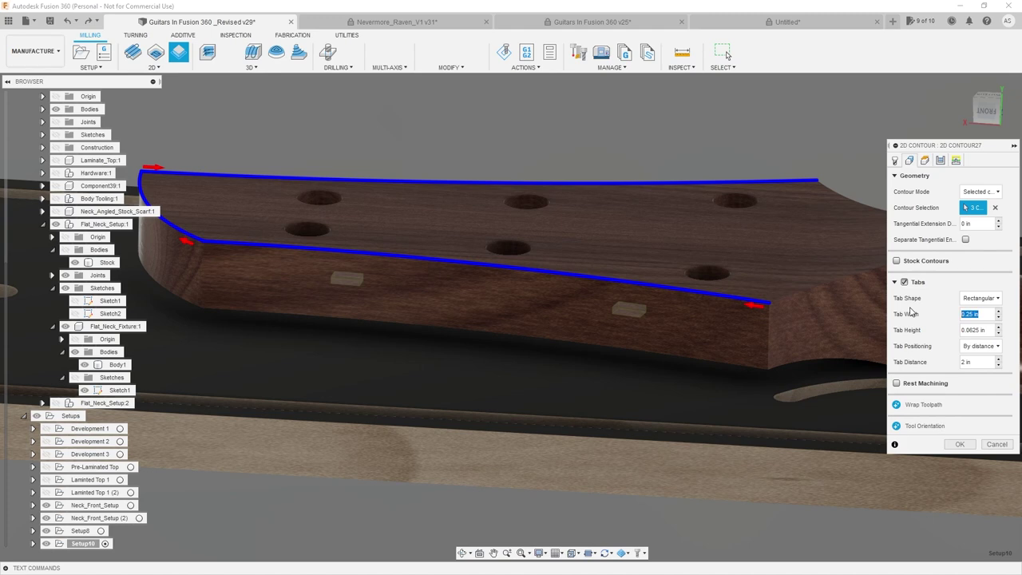
{"action": "key", "text": "Tab"}
{"action": "scroll", "coordinate": [578, 359], "scroll_direction": "down", "scroll_amount": 3}
{"action": "middle_click_drag", "start_coordinate": [580, 360], "coordinate": [608, 368], "text": "shift"}
{"action": "scroll", "coordinate": [606, 364], "scroll_direction": "down", "scroll_amount": 2}
{"action": "middle_click_drag", "start_coordinate": [604, 276], "coordinate": [584, 227], "text": "shift"}
{"action": "scroll", "coordinate": [555, 312], "scroll_direction": "up", "scroll_amount": 4}
{"action": "middle_click_drag", "start_coordinate": [583, 299], "coordinate": [584, 265], "text": "shift"}
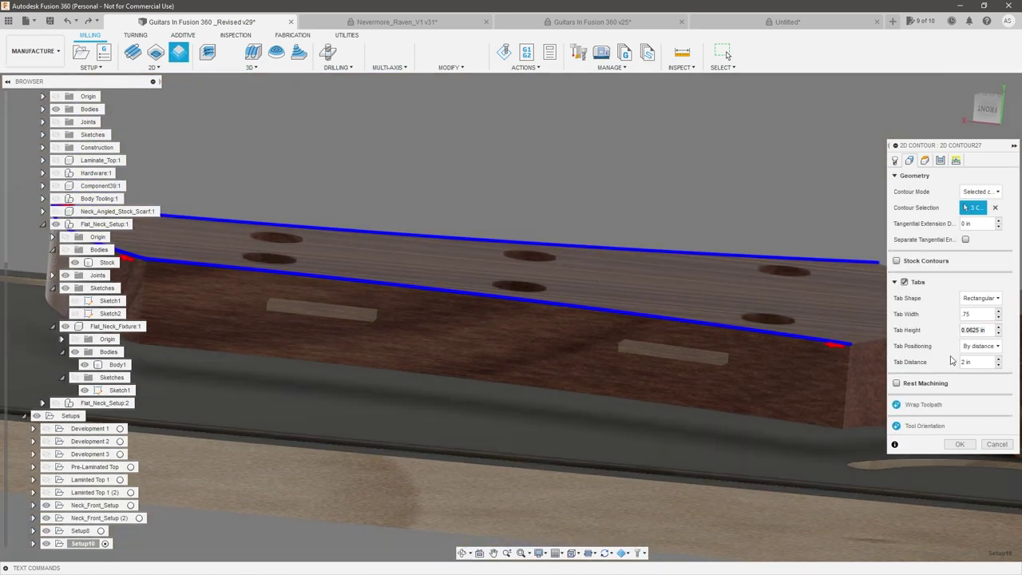
- Accept the headstock's 2D contour operation, keeping the tab height, and view the back of the headstock
{"action": "left_click_drag", "start_coordinate": [989, 331], "coordinate": [962, 329]}
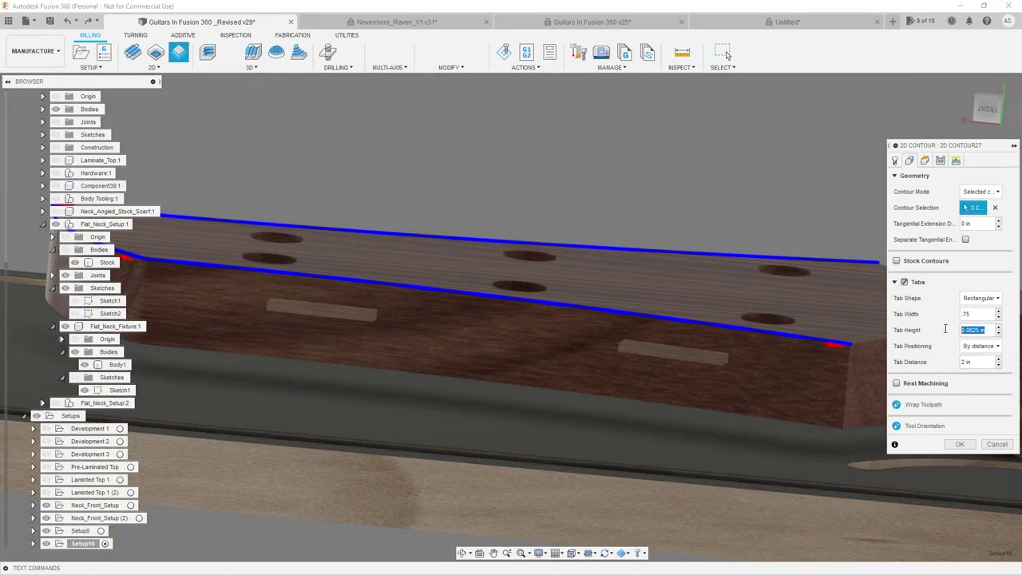
{"action": "scroll", "coordinate": [674, 339], "scroll_direction": "down", "scroll_amount": 4}
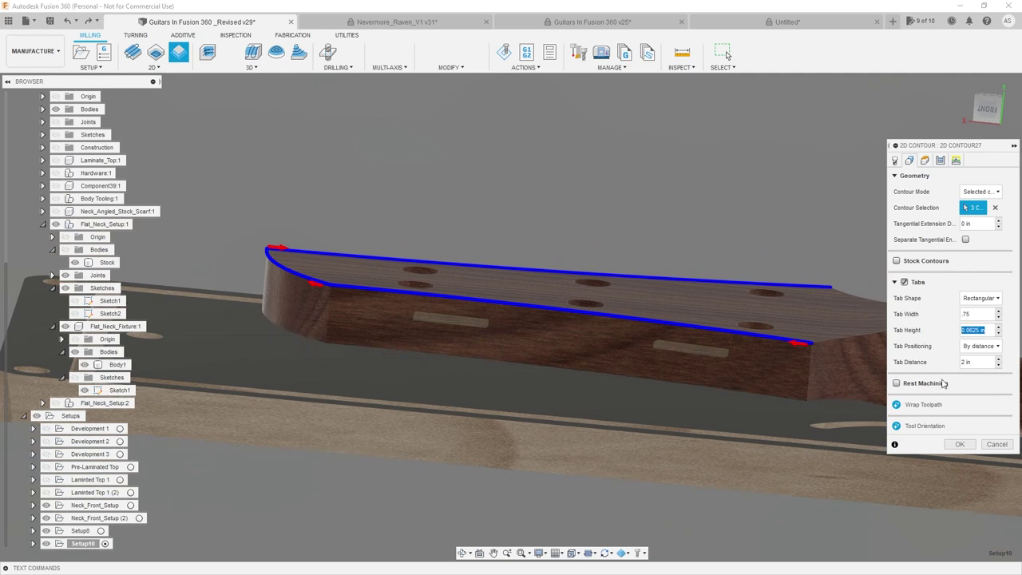
{"action": "left_click", "coordinate": [964, 444]}
{"action": "scroll", "coordinate": [610, 353], "scroll_direction": "down", "scroll_amount": 3}
{"action": "middle_click_drag", "start_coordinate": [615, 363], "coordinate": [546, 366], "text": "shift"}
{"action": "scroll", "coordinate": [546, 367], "scroll_direction": "down", "scroll_amount": 3}
{"action": "left_click", "coordinate": [357, 337]}
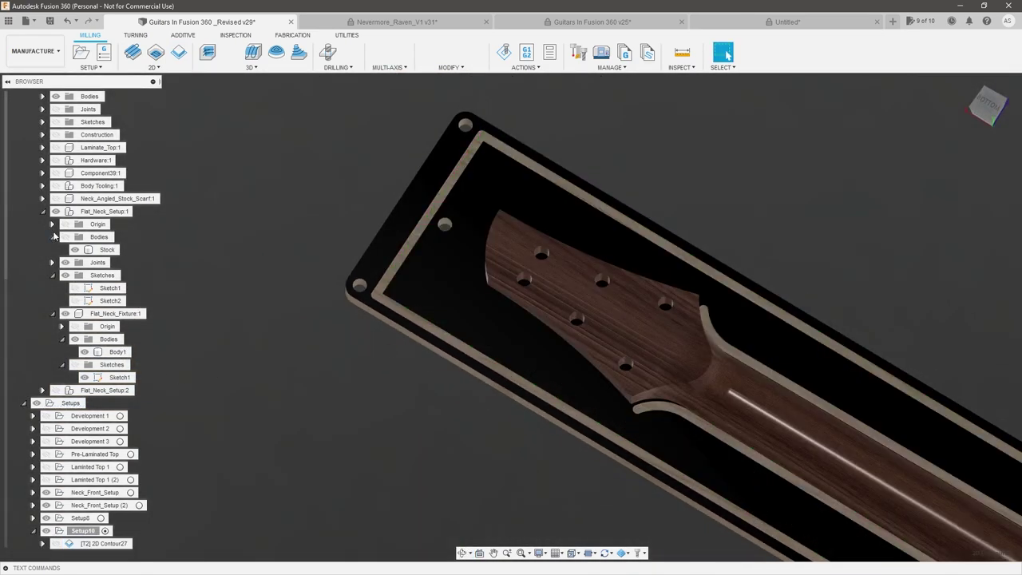
- Hide the Flat_Neck_Setup:1 component and expand Setup8 to list its operations
{"action": "left_click", "coordinate": [55, 212]}
{"action": "middle_click_drag", "start_coordinate": [292, 262], "coordinate": [414, 140], "text": "shift"}
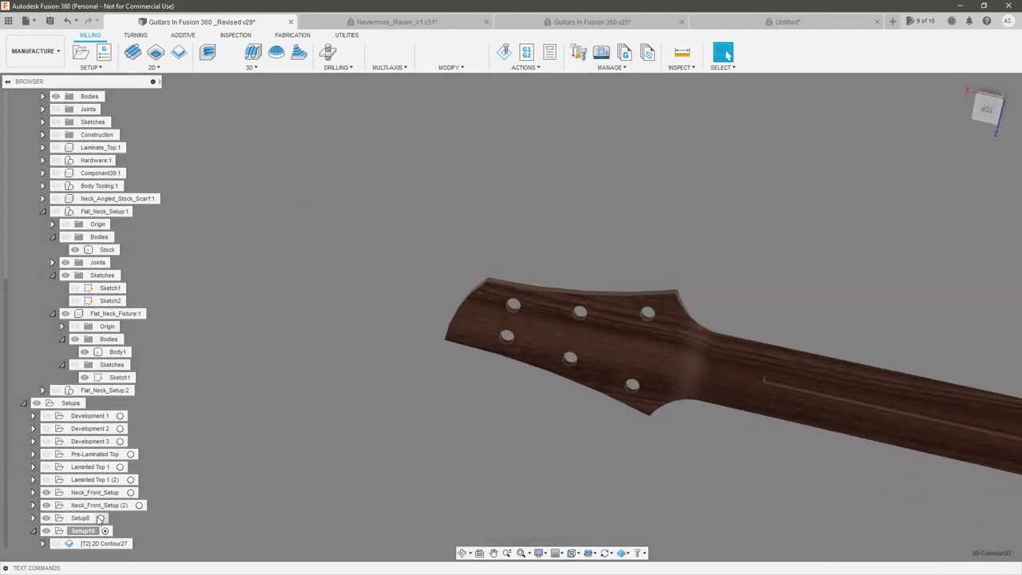
{"action": "left_click", "coordinate": [34, 519]}
{"action": "scroll", "coordinate": [113, 479], "scroll_direction": "down", "scroll_amount": 3}
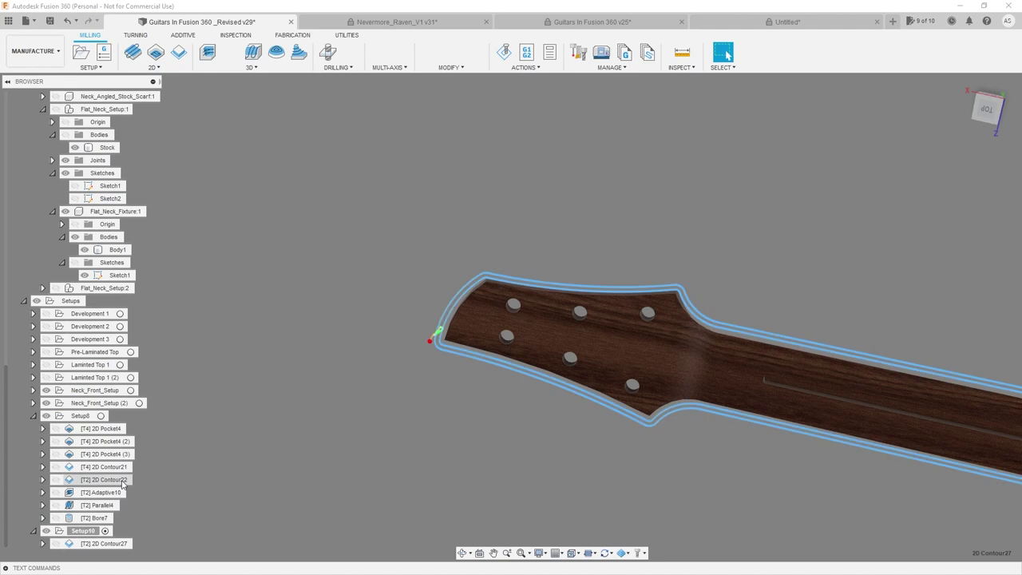
- Start a combined simulation of Setup8 and Setup10
{"action": "left_click", "coordinate": [80, 416]}
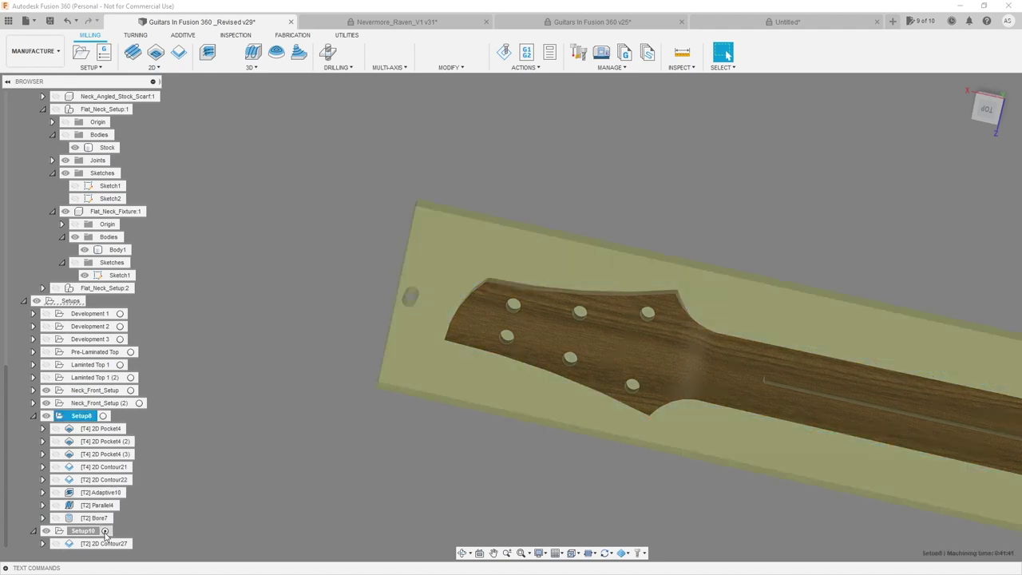
{"action": "left_click", "coordinate": [94, 531], "text": "ctrl"}
{"action": "left_click", "coordinate": [148, 465]}
{"action": "left_click", "coordinate": [81, 417]}
{"action": "left_click", "coordinate": [84, 532], "text": "ctrl"}
{"action": "right_click", "coordinate": [85, 532]}
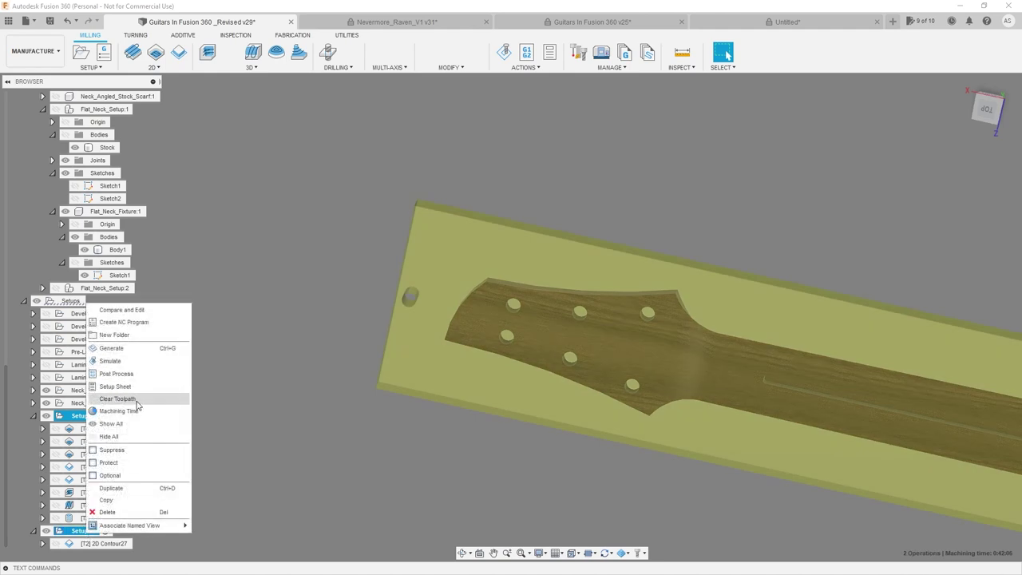
{"action": "left_click", "coordinate": [144, 361]}
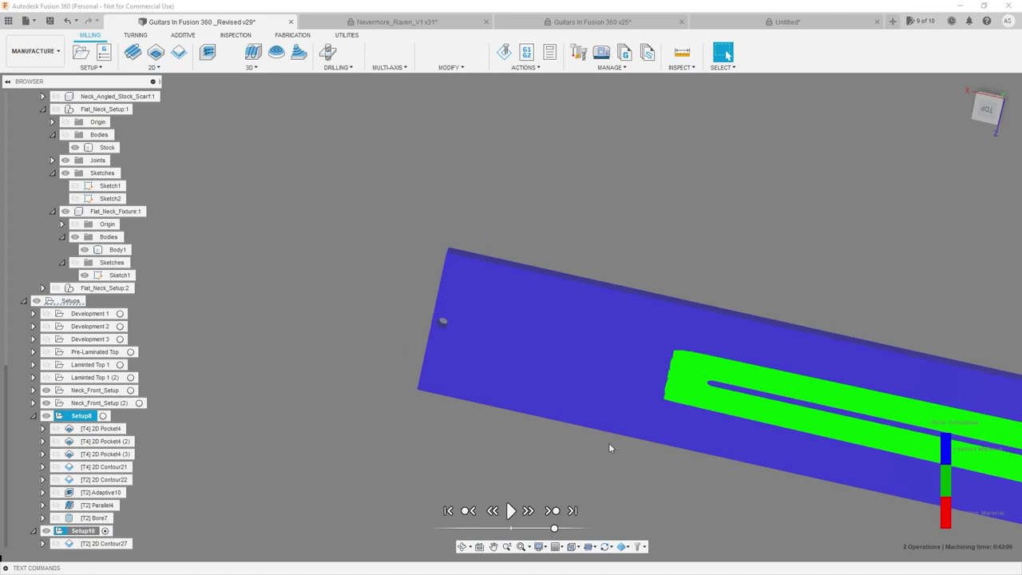
- Advance the simulation through Setup8's operations to Bore7 and view the stock from its other side
{"action": "left_click", "coordinate": [415, 559]}
{"action": "mouse_move", "coordinate": [415, 563]}
{"action": "left_mouse_down"}
{"action": "mouse_move", "coordinate": [590, 570]}
{"action": "mouse_move", "coordinate": [990, 557]}
{"action": "left_mouse_up"}
{"action": "middle_click_drag", "start_coordinate": [722, 358], "coordinate": [698, 439], "text": "shift"}
{"action": "scroll", "coordinate": [642, 400], "scroll_direction": "down", "scroll_amount": 3}
{"action": "scroll", "coordinate": [651, 399], "scroll_direction": "up", "scroll_amount": 3}
{"action": "middle_click_drag", "start_coordinate": [669, 400], "coordinate": [674, 440], "text": "shift"}
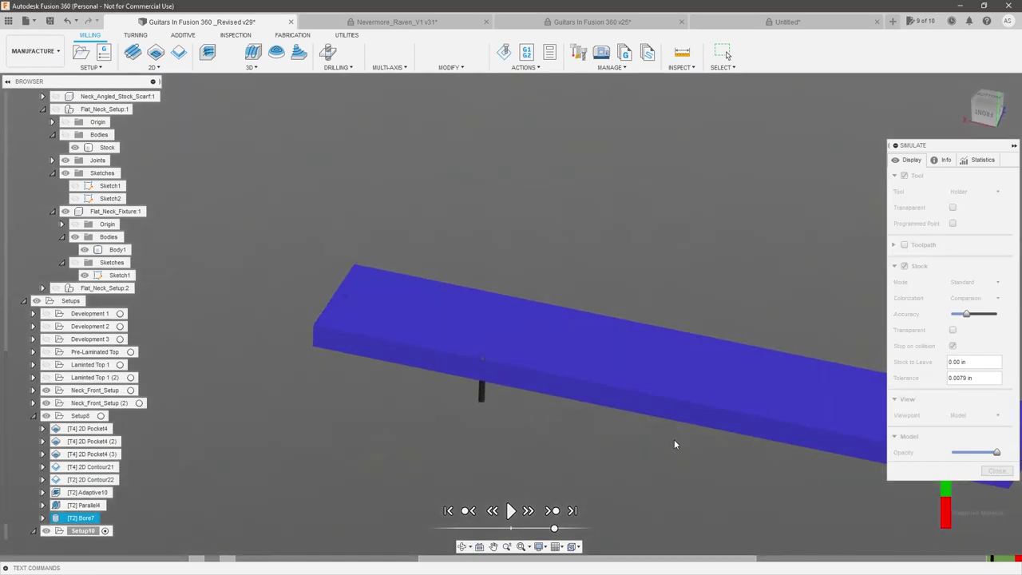
- Advance the simulation to Setup10's 2D Contour27 and examine the tool's position against the stock
{"action": "left_click", "coordinate": [1001, 560]}
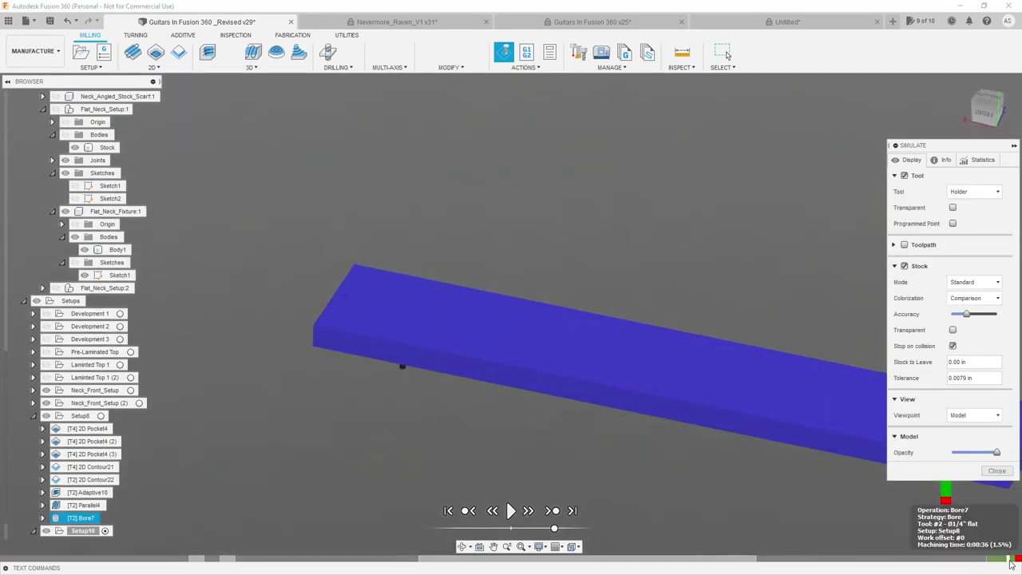
{"action": "left_click", "coordinate": [1016, 562]}
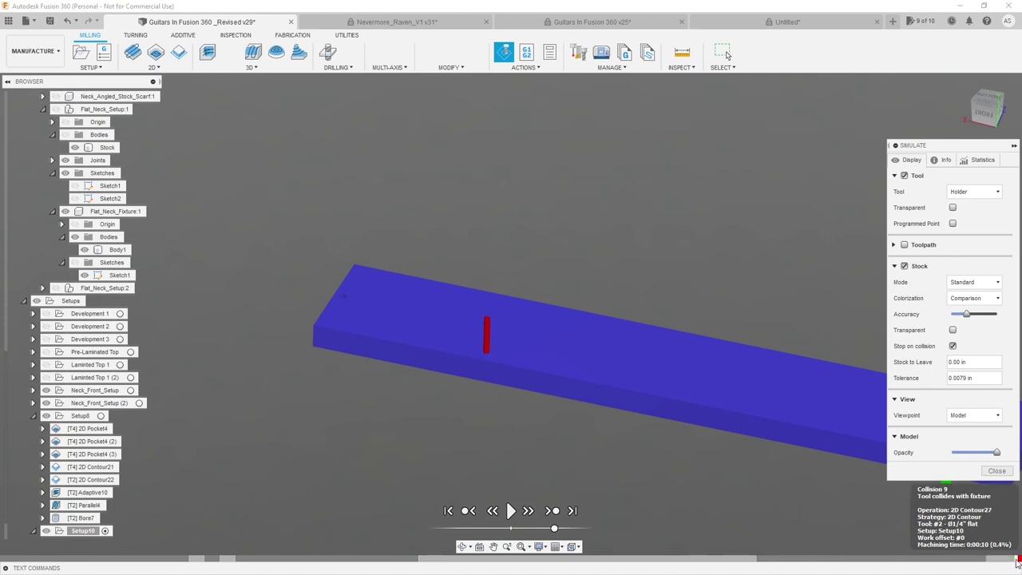
{"action": "scroll", "coordinate": [508, 341], "scroll_direction": "up", "scroll_amount": 5}
{"action": "middle_click_drag", "start_coordinate": [528, 363], "coordinate": [602, 381]}
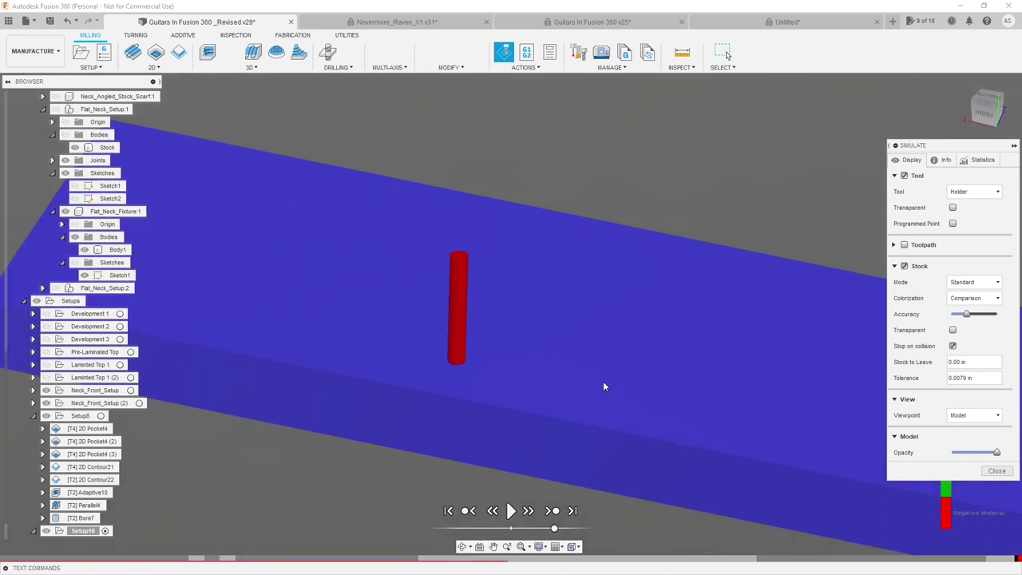
{"action": "left_click", "coordinate": [1018, 561]}
{"action": "mouse_move", "coordinate": [1020, 562]}
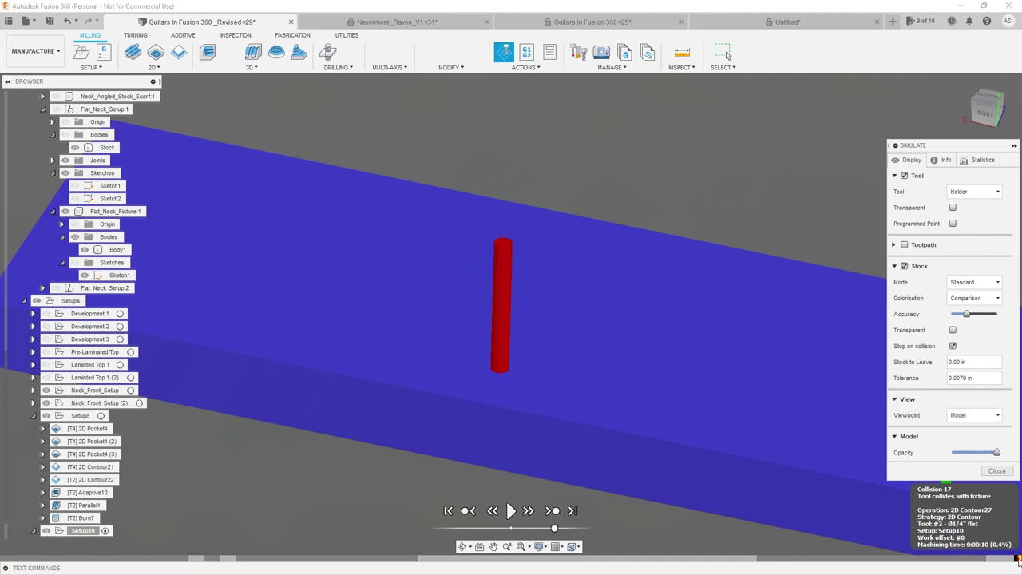
{"action": "scroll", "coordinate": [551, 350], "scroll_direction": "down", "scroll_amount": 3}
{"action": "scroll", "coordinate": [353, 345], "scroll_direction": "down", "scroll_amount": 3}
{"action": "scroll", "coordinate": [443, 354], "scroll_direction": "up", "scroll_amount": 4}
{"action": "middle_click_drag", "start_coordinate": [447, 355], "coordinate": [519, 318], "text": "shift"}
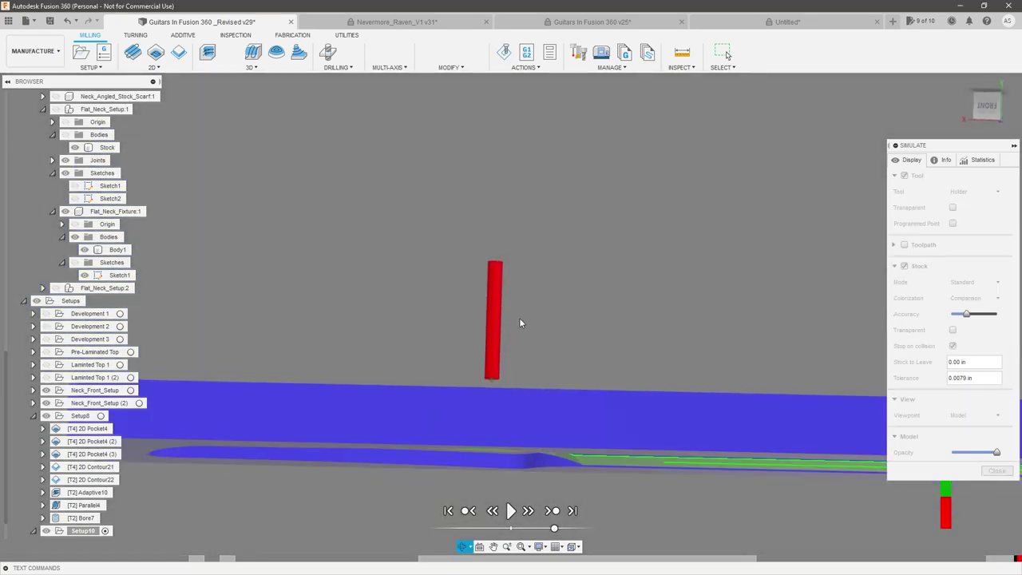
{"action": "middle_click_drag", "start_coordinate": [479, 365], "coordinate": [553, 457], "text": "shift"}
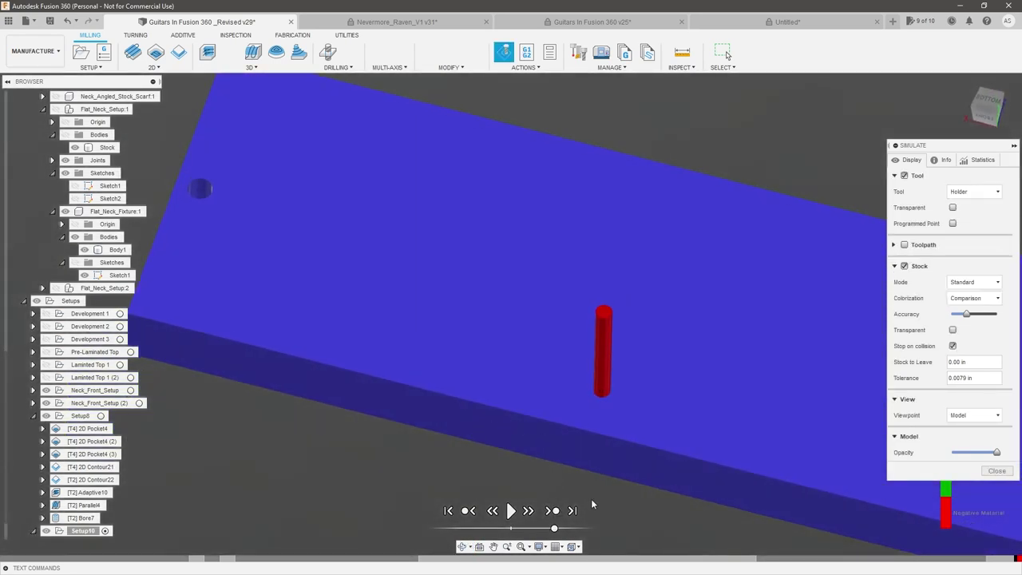
- Turn off stopping on collision, resume the simulation, and inspect the cuts around the headstock
{"action": "left_click_drag", "start_coordinate": [555, 528], "coordinate": [539, 530]}
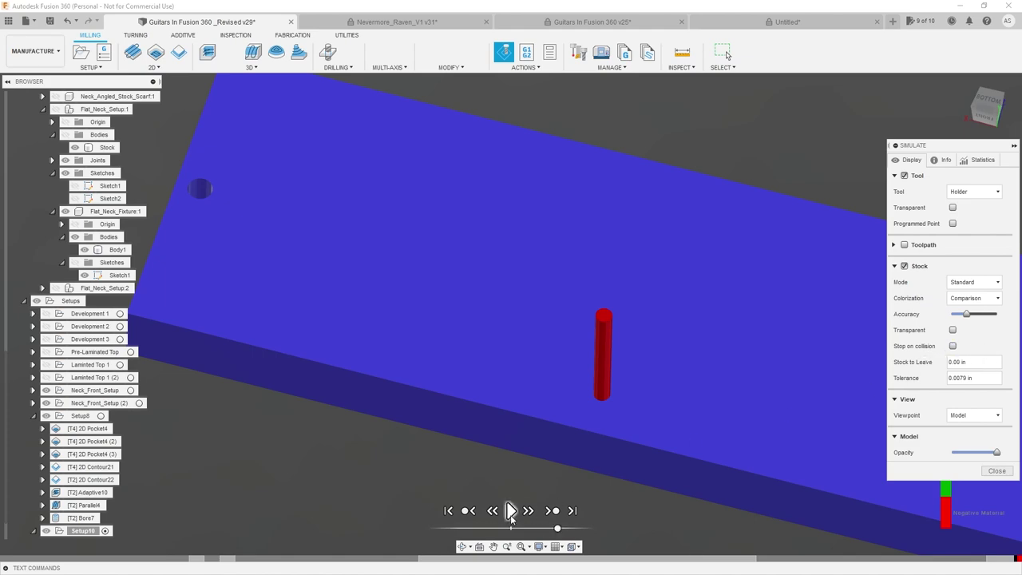
{"action": "left_click", "coordinate": [511, 516]}
{"action": "scroll", "coordinate": [458, 289], "scroll_direction": "up", "scroll_amount": 4}
{"action": "middle_click_drag", "start_coordinate": [458, 289], "coordinate": [428, 321], "text": "shift"}
{"action": "scroll", "coordinate": [458, 371], "scroll_direction": "down", "scroll_amount": 3}
{"action": "middle_click_drag", "start_coordinate": [460, 374], "coordinate": [496, 398], "text": "shift"}
{"action": "scroll", "coordinate": [496, 402], "scroll_direction": "down", "scroll_amount": 3}
{"action": "scroll", "coordinate": [694, 155], "scroll_direction": "up", "scroll_amount": 5}
{"action": "middle_click_drag", "start_coordinate": [667, 166], "coordinate": [607, 117], "text": "shift"}
{"action": "scroll", "coordinate": [489, 368], "scroll_direction": "up", "scroll_amount": 3}
{"action": "middle_click_drag", "start_coordinate": [489, 369], "coordinate": [499, 337], "text": "shift"}
{"action": "scroll", "coordinate": [572, 339], "scroll_direction": "down", "scroll_amount": 4}
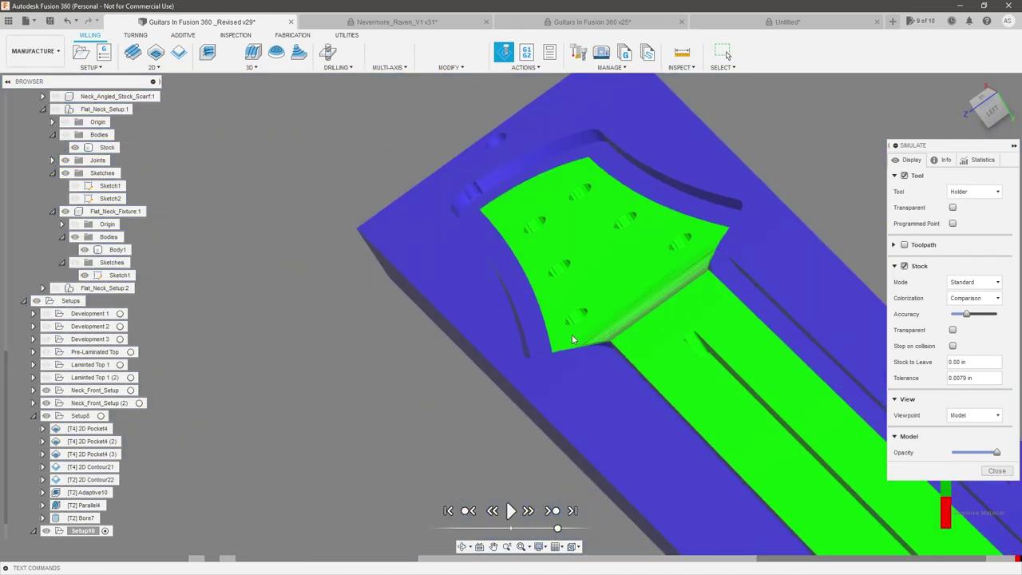
- Examine the simulated channel along the headstock's edge up close, and exit the simulation
{"action": "scroll", "coordinate": [479, 219], "scroll_direction": "up", "scroll_amount": 5}
{"action": "middle_click_drag", "start_coordinate": [454, 217], "coordinate": [477, 197], "text": "shift"}
{"action": "scroll", "coordinate": [428, 272], "scroll_direction": "down", "scroll_amount": 2}
{"action": "middle_click_drag", "start_coordinate": [429, 277], "coordinate": [476, 242], "text": "shift"}
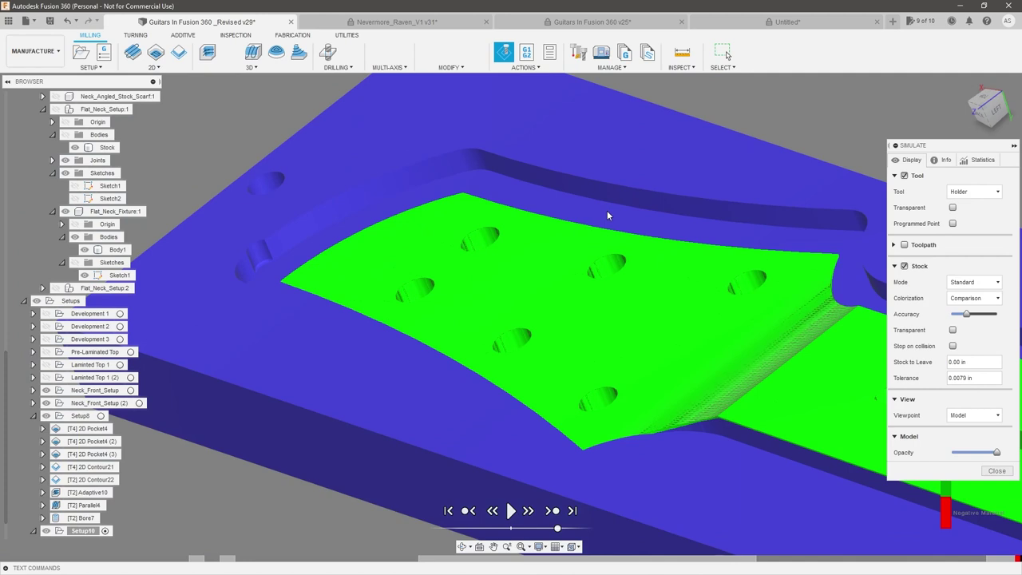
{"action": "key", "text": "Escape"}
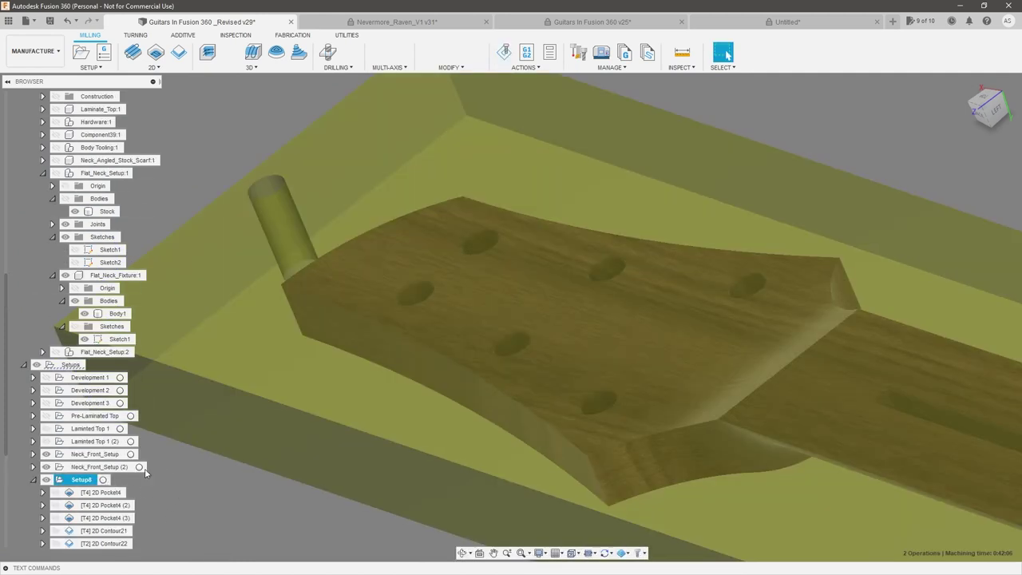
- Edit 2D Contour22 in Setup8 and set its bottom height offset to -0.25 in from the selected face
{"action": "scroll", "coordinate": [114, 513], "scroll_direction": "down", "scroll_amount": 1}
{"action": "right_click", "coordinate": [119, 507]}
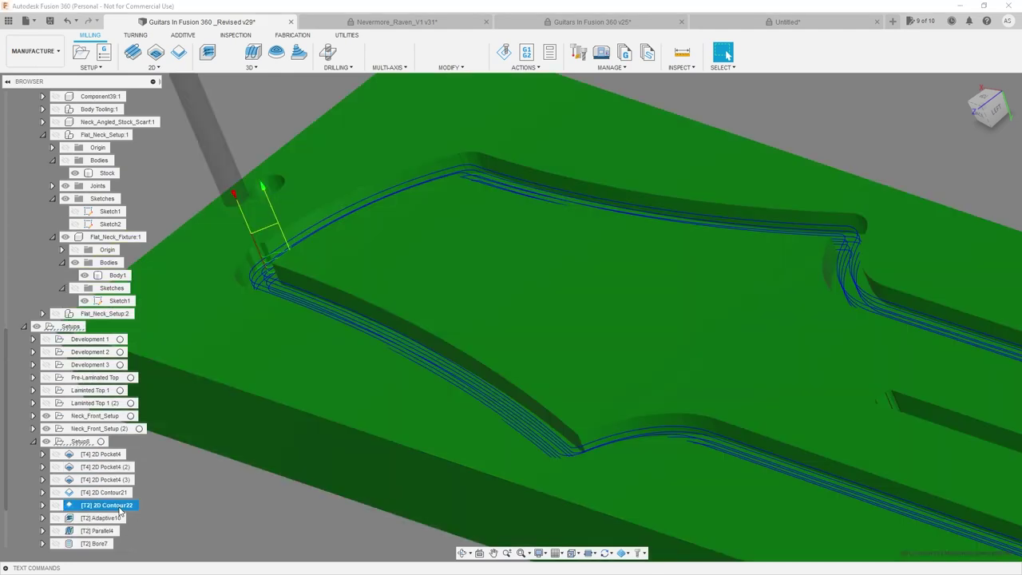
{"action": "left_click", "coordinate": [140, 147]}
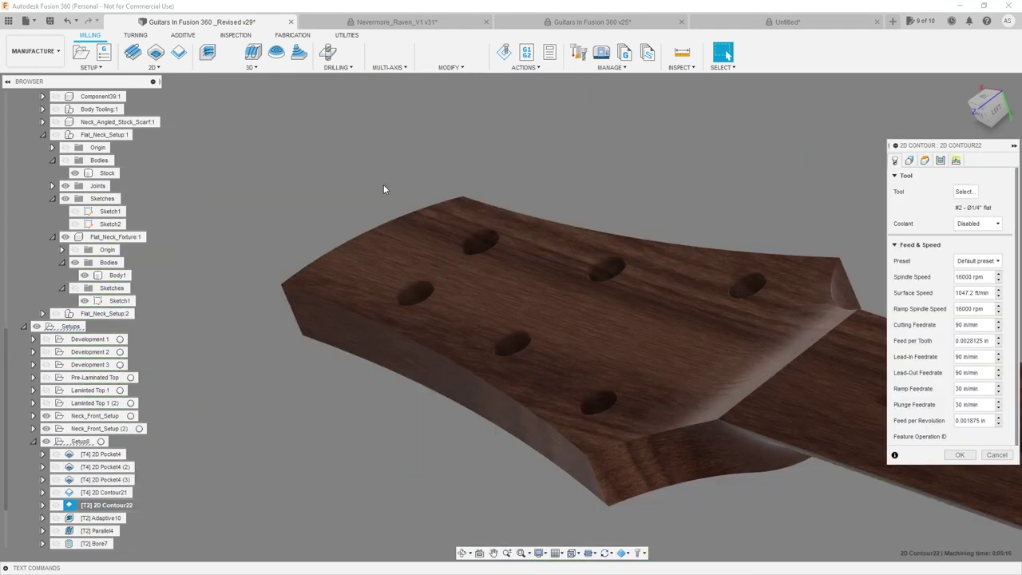
{"action": "left_click", "coordinate": [939, 161]}
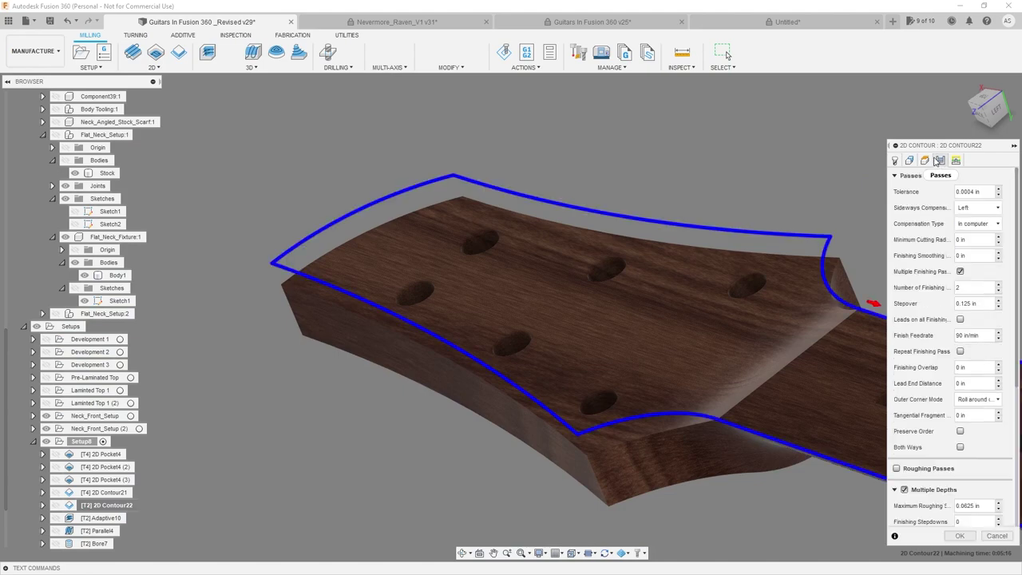
{"action": "left_click", "coordinate": [926, 160]}
{"action": "scroll", "coordinate": [688, 327], "scroll_direction": "down", "scroll_amount": 3}
{"action": "mouse_move", "coordinate": [669, 351]}
{"action": "middle_mouse_down", "text": "shift"}
{"action": "mouse_move", "coordinate": [698, 287]}
{"action": "mouse_move", "coordinate": [675, 349]}
{"action": "middle_mouse_up", "text": "shift"}
{"action": "left_click", "coordinate": [954, 438]}
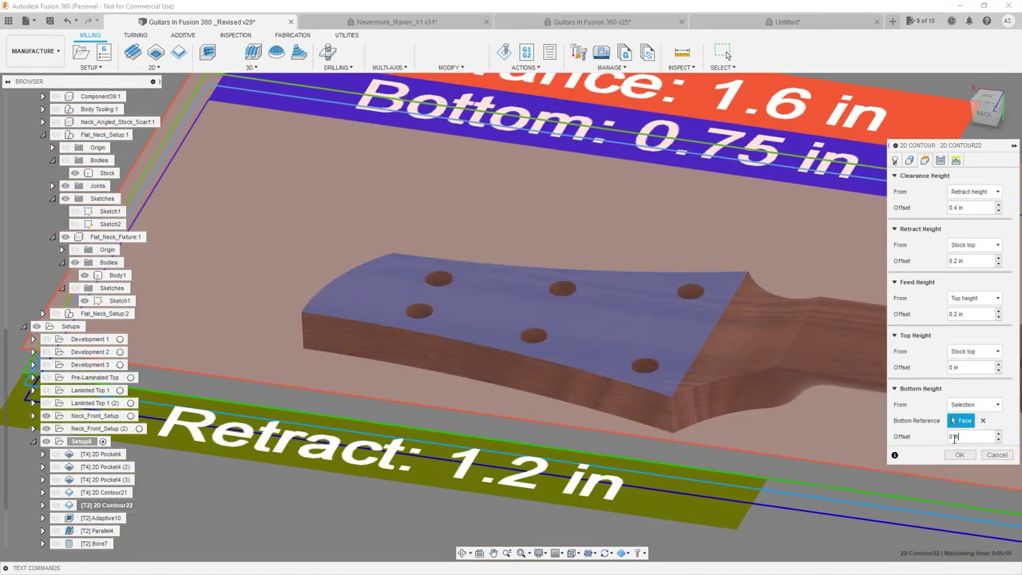
{"action": "type", "text": "-.25"}
{"action": "key", "text": "Tab"}
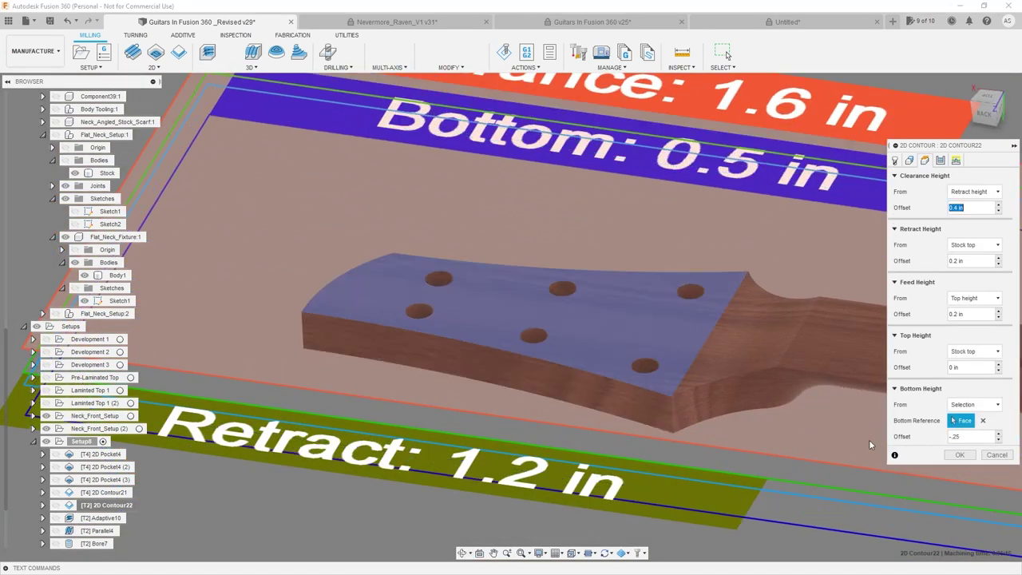
- Check 2D Contour22's bottom level against the headstock from the back, and accept the operation
{"action": "scroll", "coordinate": [683, 311], "scroll_direction": "up", "scroll_amount": 1}
{"action": "left_click", "coordinate": [985, 116]}
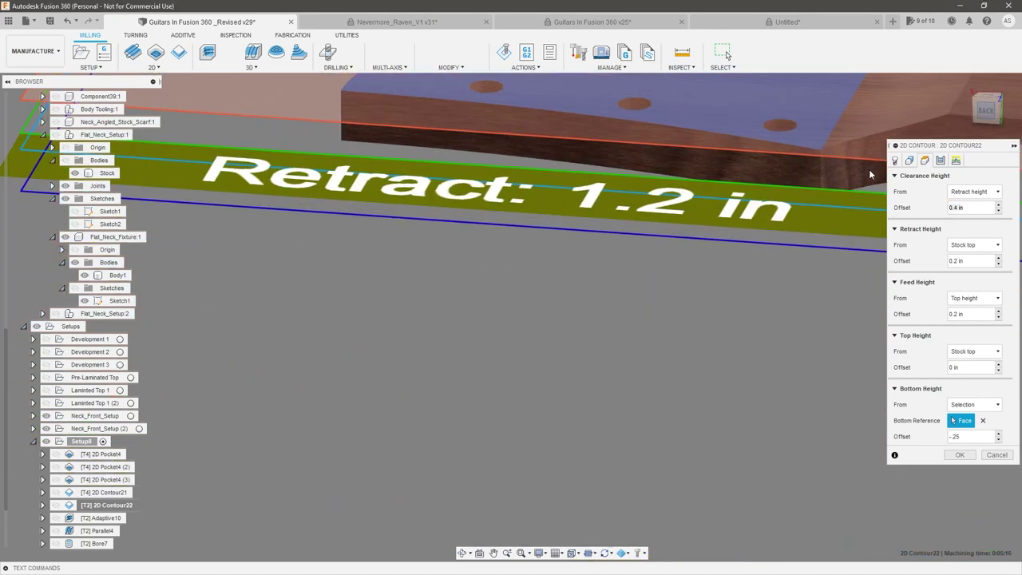
{"action": "middle_click_drag", "start_coordinate": [571, 376], "coordinate": [527, 281], "text": "shift"}
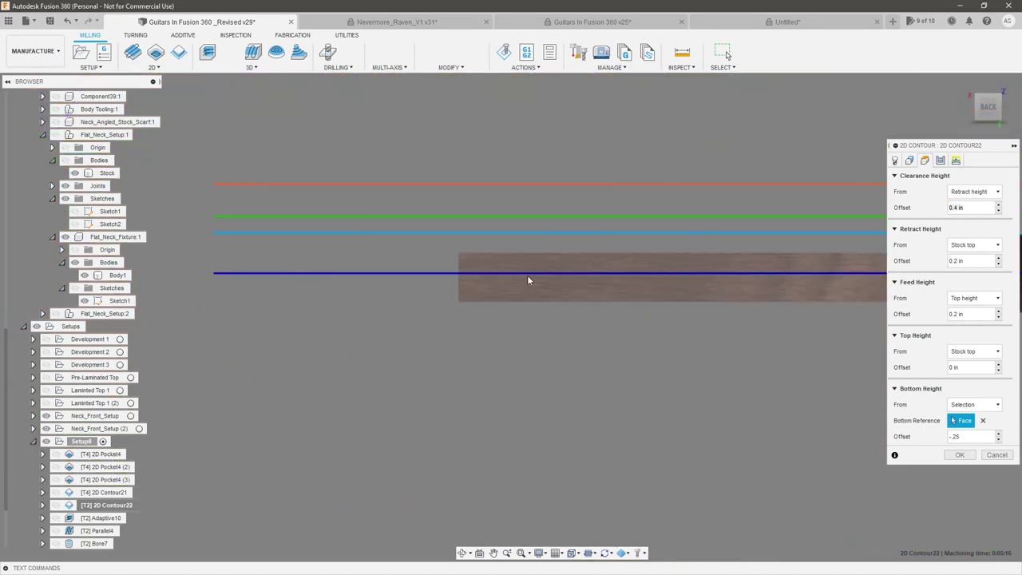
{"action": "scroll", "coordinate": [514, 291], "scroll_direction": "up", "scroll_amount": 3}
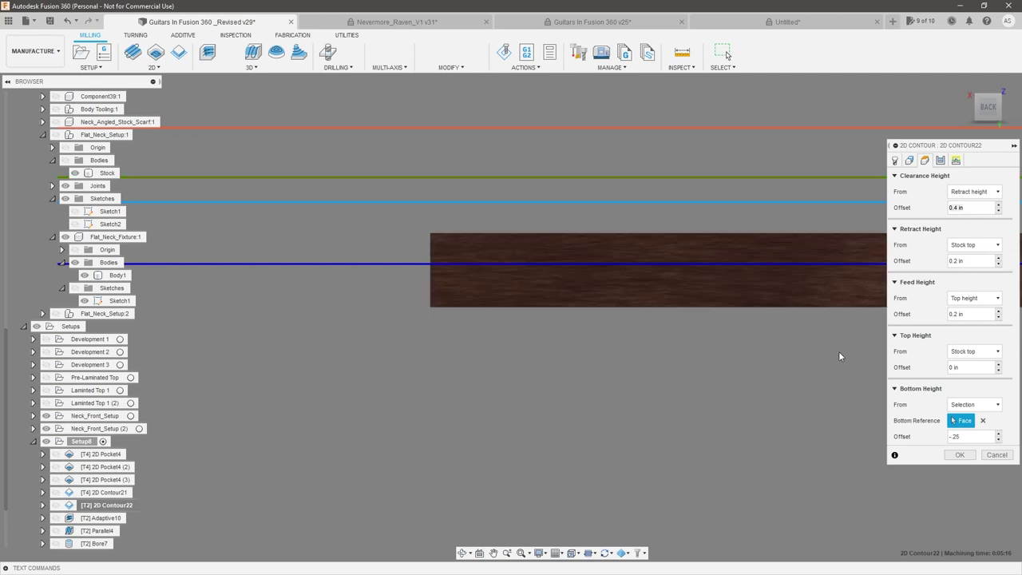
{"action": "left_click", "coordinate": [959, 454]}
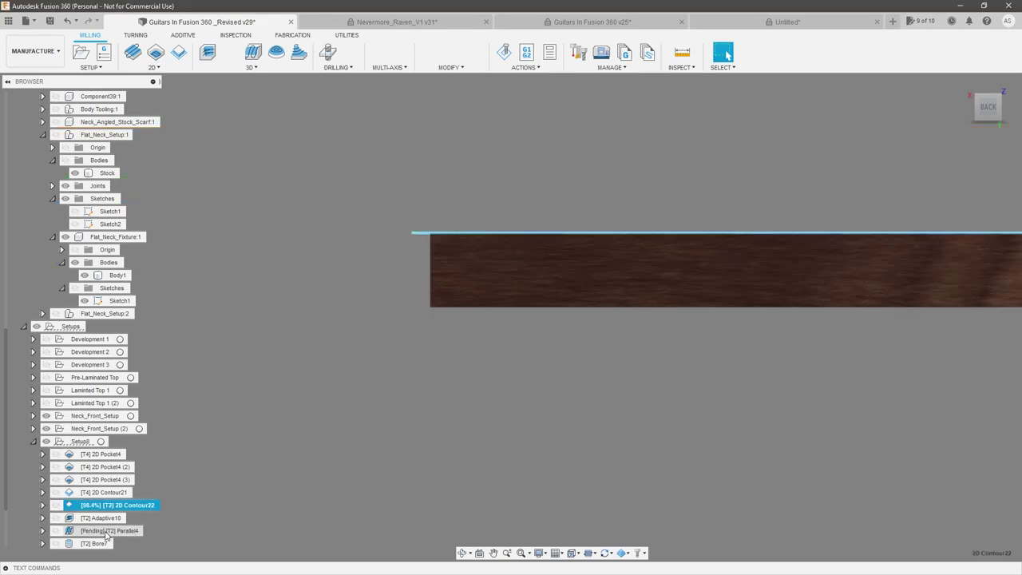
- Examine the toolpaths of 2D Contour22 and Adaptive10 around the headstock
{"action": "scroll", "coordinate": [97, 533], "scroll_direction": "down", "scroll_amount": 1}
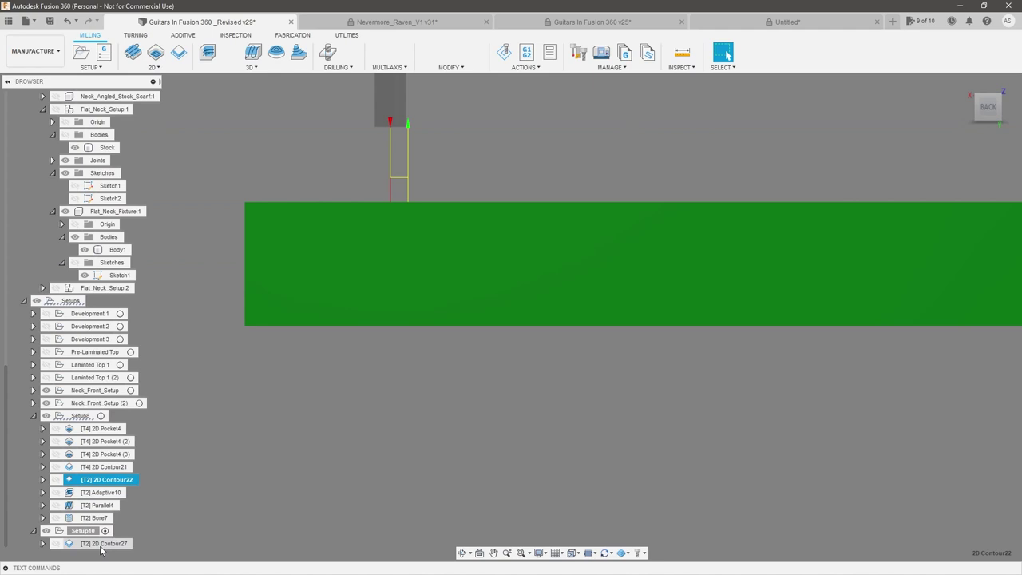
{"action": "right_click", "coordinate": [101, 546]}
{"action": "left_click", "coordinate": [432, 426]}
{"action": "scroll", "coordinate": [432, 425], "scroll_direction": "down", "scroll_amount": 3}
{"action": "middle_click_drag", "start_coordinate": [432, 425], "coordinate": [246, 484], "text": "shift"}
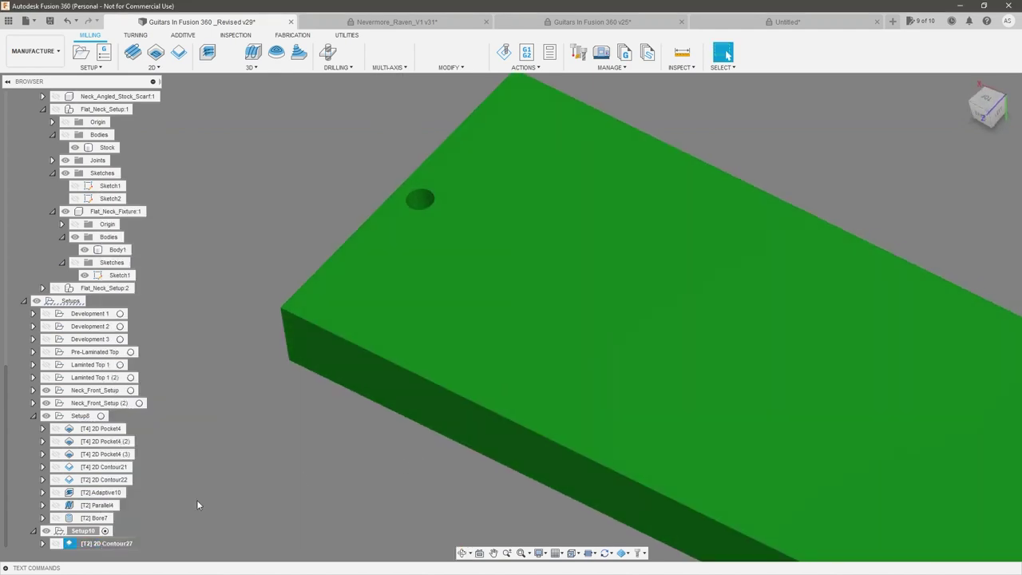
{"action": "left_click", "coordinate": [105, 479]}
{"action": "scroll", "coordinate": [439, 288], "scroll_direction": "up", "scroll_amount": 5}
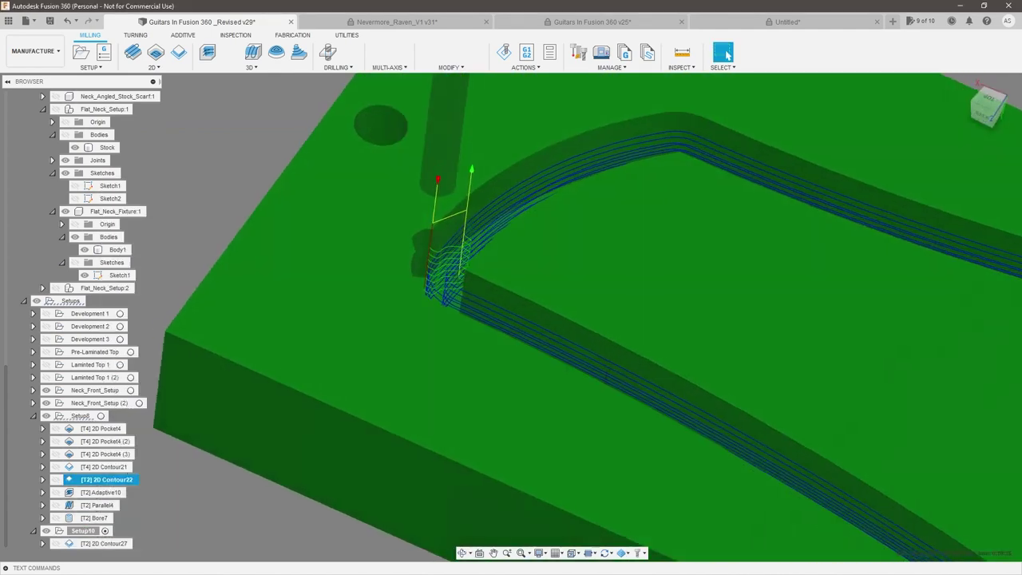
{"action": "left_click", "coordinate": [93, 493]}
{"action": "scroll", "coordinate": [483, 273], "scroll_direction": "down", "scroll_amount": 4}
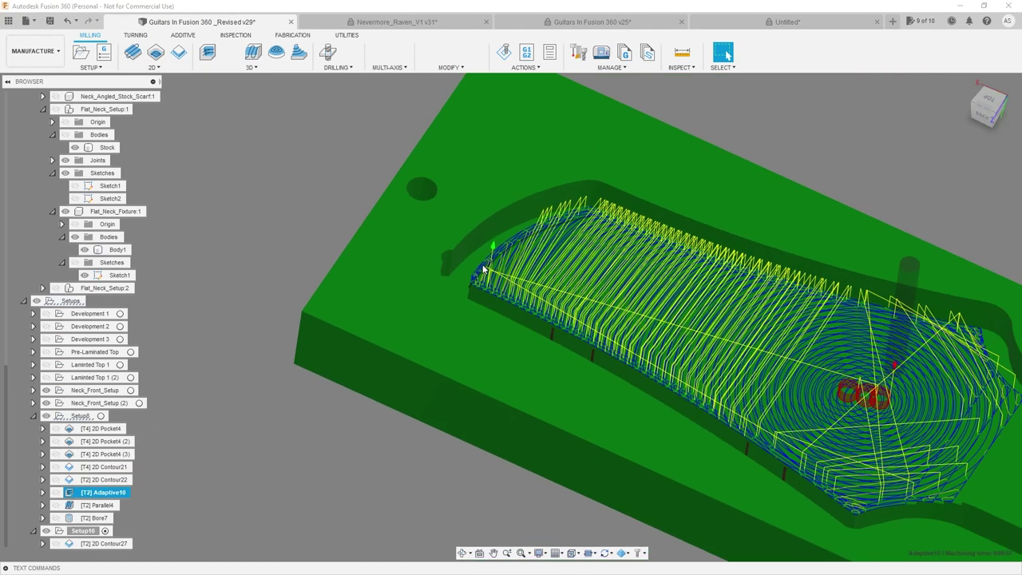
{"action": "left_click", "coordinate": [217, 363]}
- Edit 2D Contour27 and replace its bottom height reference with the headstock's front face
{"action": "right_click", "coordinate": [107, 544]}
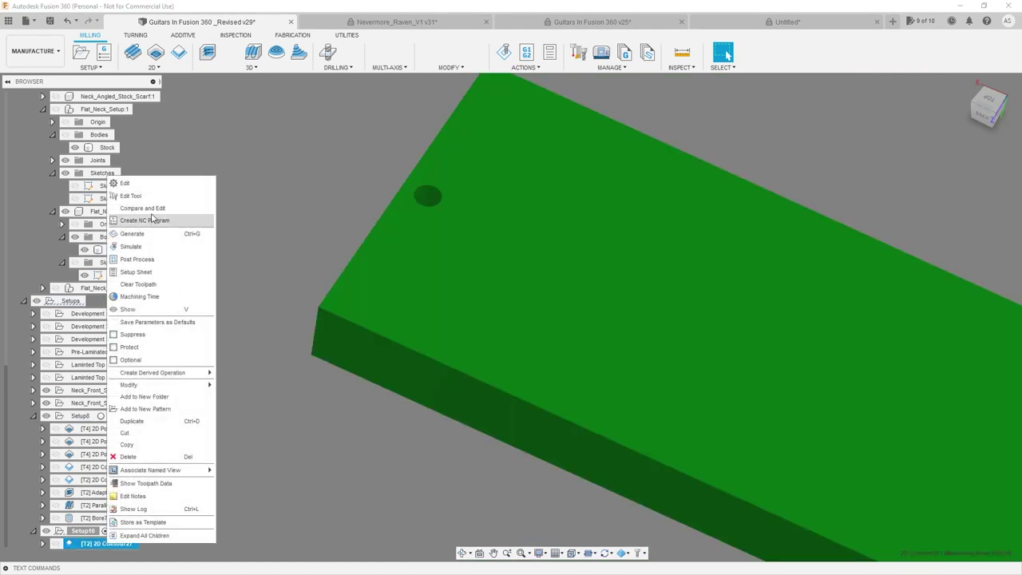
{"action": "left_click", "coordinate": [153, 185]}
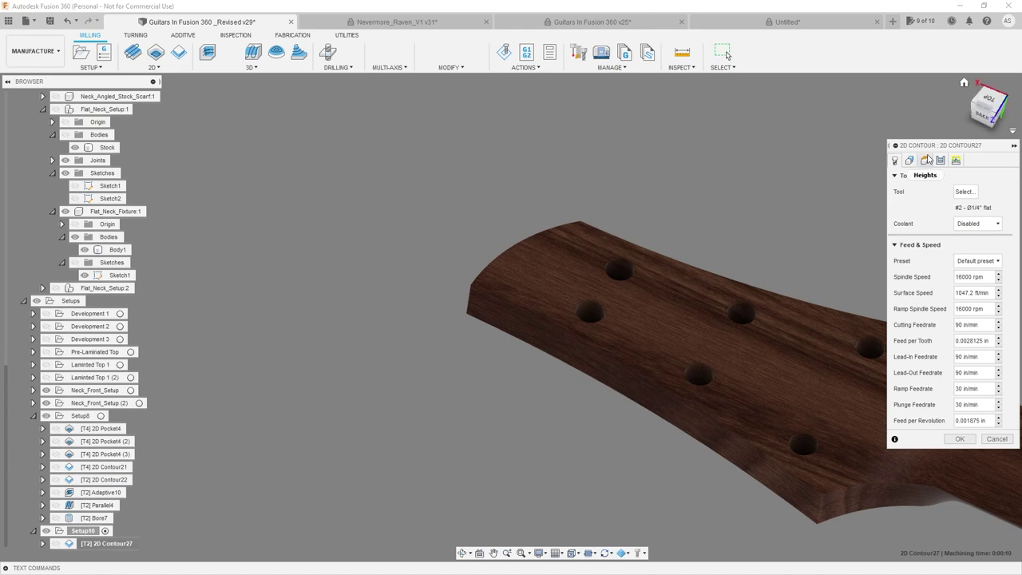
{"action": "left_click", "coordinate": [924, 161]}
{"action": "scroll", "coordinate": [850, 328], "scroll_direction": "up", "scroll_amount": 2}
{"action": "scroll", "coordinate": [741, 329], "scroll_direction": "down", "scroll_amount": 2}
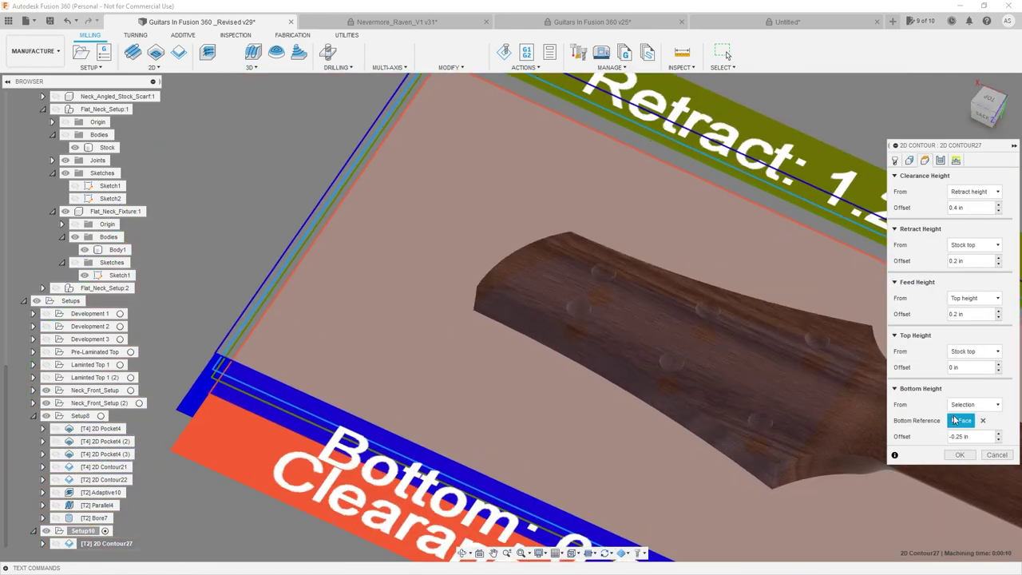
{"action": "left_click", "coordinate": [982, 422]}
{"action": "left_click", "coordinate": [755, 351]}
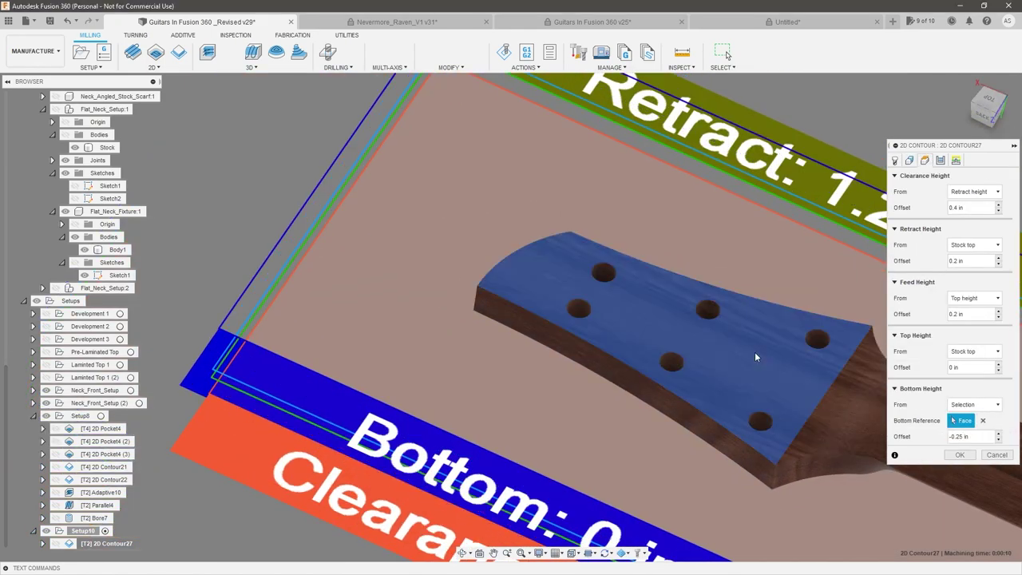
- Examine 2D Contour27's height levels against the headstock from the back view
{"action": "scroll", "coordinate": [509, 297], "scroll_direction": "down", "scroll_amount": 2}
{"action": "scroll", "coordinate": [511, 295], "scroll_direction": "down", "scroll_amount": 3}
{"action": "scroll", "coordinate": [669, 334], "scroll_direction": "up", "scroll_amount": 5}
{"action": "middle_click_drag", "start_coordinate": [669, 334], "coordinate": [796, 327], "text": "shift"}
{"action": "middle_click_drag", "start_coordinate": [575, 282], "coordinate": [584, 236], "text": "shift"}
{"action": "scroll", "coordinate": [731, 208], "scroll_direction": "down", "scroll_amount": 2}
{"action": "left_click", "coordinate": [974, 117]}
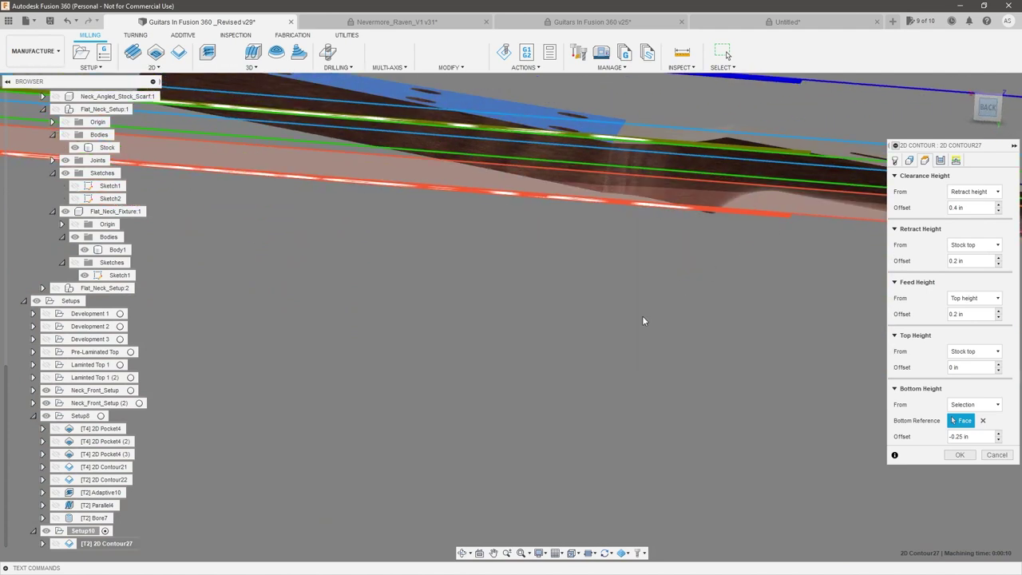
{"action": "scroll", "coordinate": [618, 222], "scroll_direction": "up", "scroll_amount": 2}
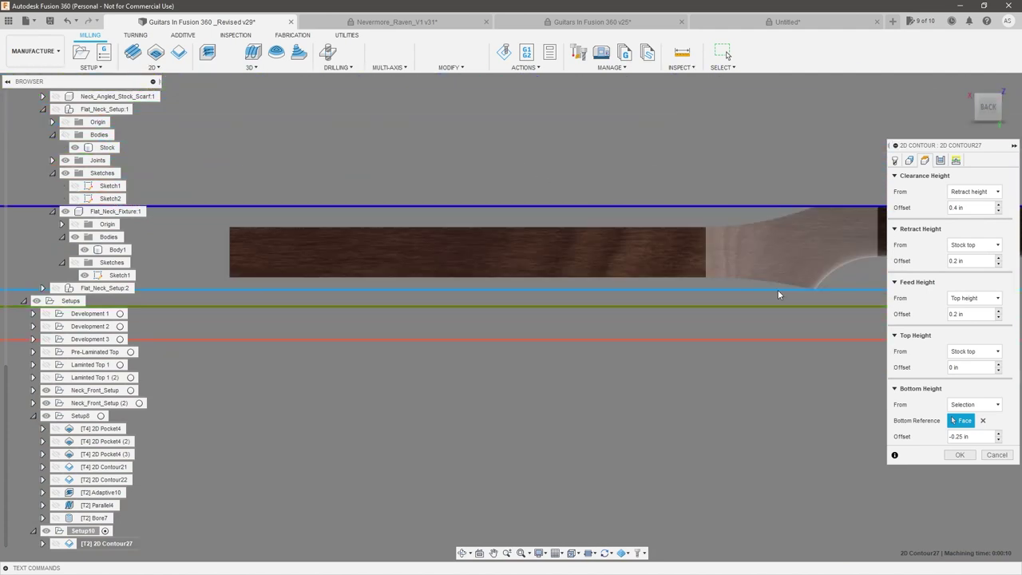
- Set 2D Contour27's bottom height offset to 0.25 in and check the resulting height levels against the headstock
{"action": "left_click_drag", "start_coordinate": [976, 439], "coordinate": [863, 424]}
{"action": "type", "text": ".25"}
{"action": "key", "text": "Tab"}
{"action": "scroll", "coordinate": [191, 250], "scroll_direction": "up", "scroll_amount": 5}
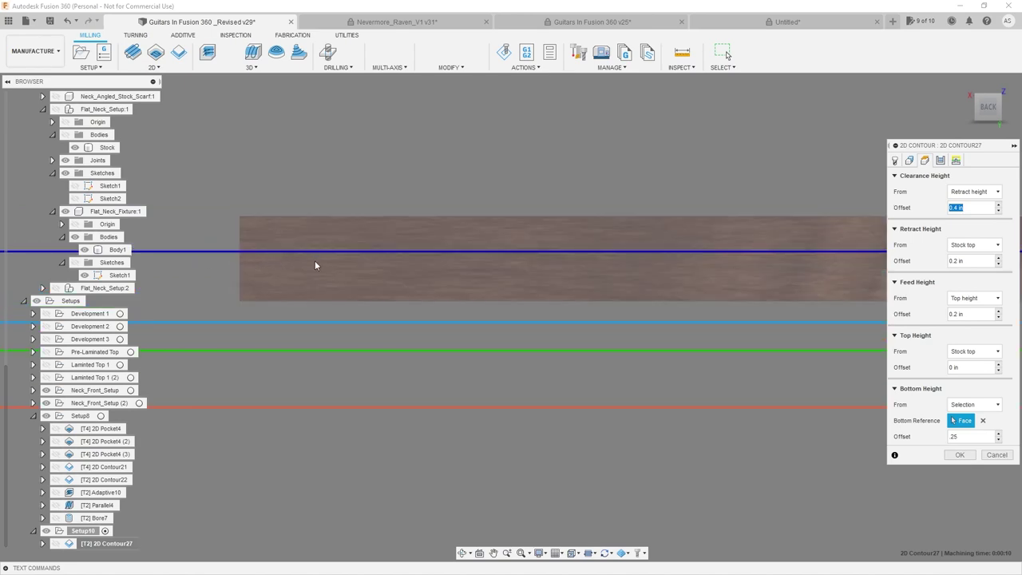
{"action": "scroll", "coordinate": [356, 276], "scroll_direction": "down", "scroll_amount": 5}
{"action": "scroll", "coordinate": [592, 315], "scroll_direction": "down", "scroll_amount": 5}
{"action": "middle_click_drag", "start_coordinate": [636, 333], "coordinate": [604, 224], "text": "shift"}
{"action": "scroll", "coordinate": [631, 276], "scroll_direction": "down", "scroll_amount": 4}
{"action": "scroll", "coordinate": [722, 276], "scroll_direction": "up", "scroll_amount": 8}
{"action": "middle_click_drag", "start_coordinate": [690, 266], "coordinate": [716, 292], "text": "shift"}
- Set the tab height of 2D Contour27 to 0.125 in and check the tabs around the headstock
{"action": "left_click", "coordinate": [909, 160]}
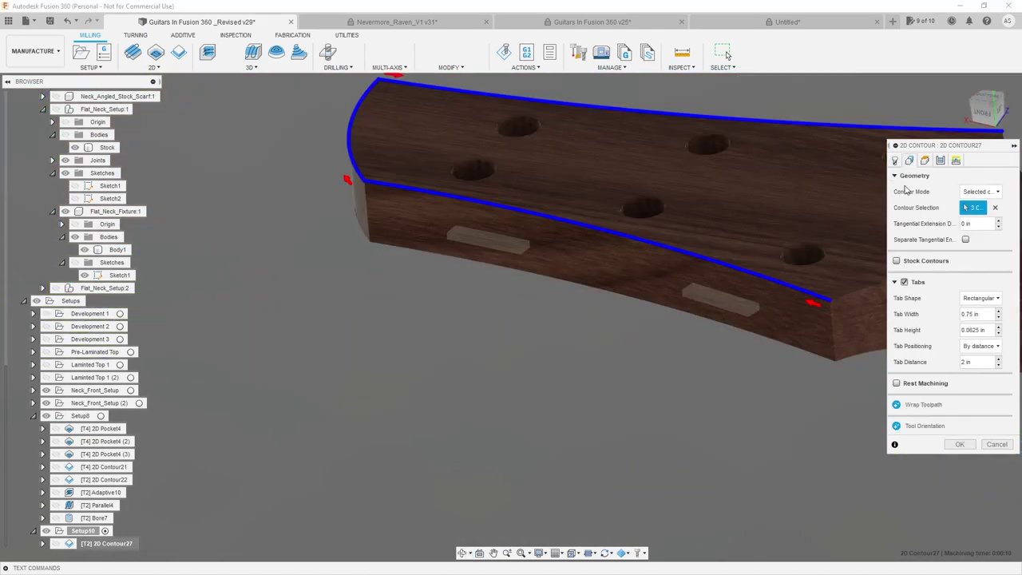
{"action": "middle_click_drag", "start_coordinate": [583, 237], "coordinate": [624, 207], "text": "shift"}
{"action": "scroll", "coordinate": [446, 243], "scroll_direction": "up", "scroll_amount": 3}
{"action": "middle_click_drag", "start_coordinate": [455, 245], "coordinate": [490, 244], "text": "shift"}
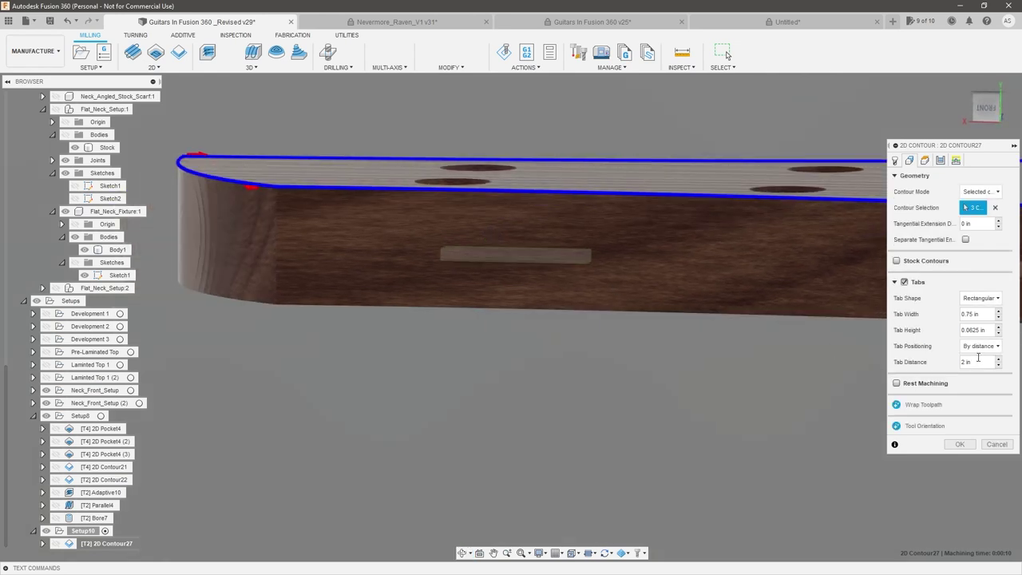
{"action": "left_click_drag", "start_coordinate": [988, 329], "coordinate": [898, 326]}
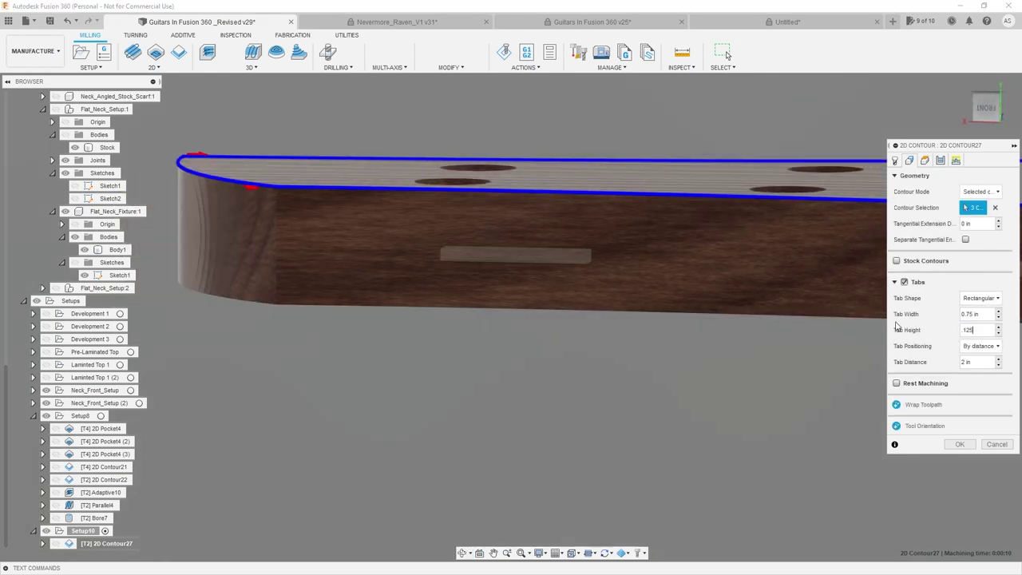
{"action": "key", "text": "Tab"}
{"action": "mouse_move", "coordinate": [770, 294]}
{"action": "middle_mouse_down", "text": "shift"}
{"action": "mouse_move", "coordinate": [787, 261]}
{"action": "mouse_move", "coordinate": [782, 286]}
{"action": "middle_mouse_up", "text": "shift"}
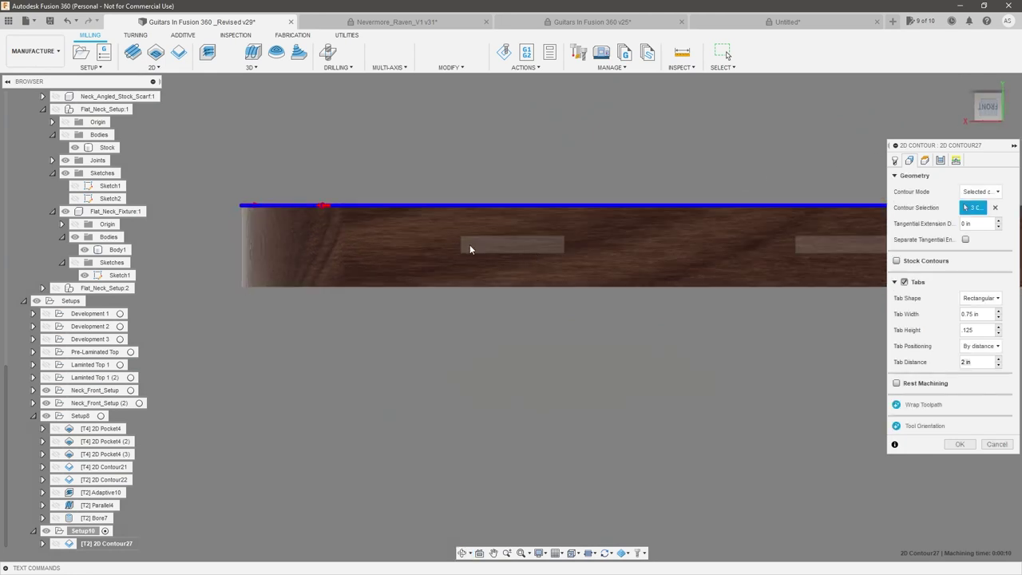
{"action": "scroll", "coordinate": [350, 257], "scroll_direction": "down", "scroll_amount": 4}
{"action": "middle_click_drag", "start_coordinate": [595, 286], "coordinate": [568, 311], "text": "shift"}
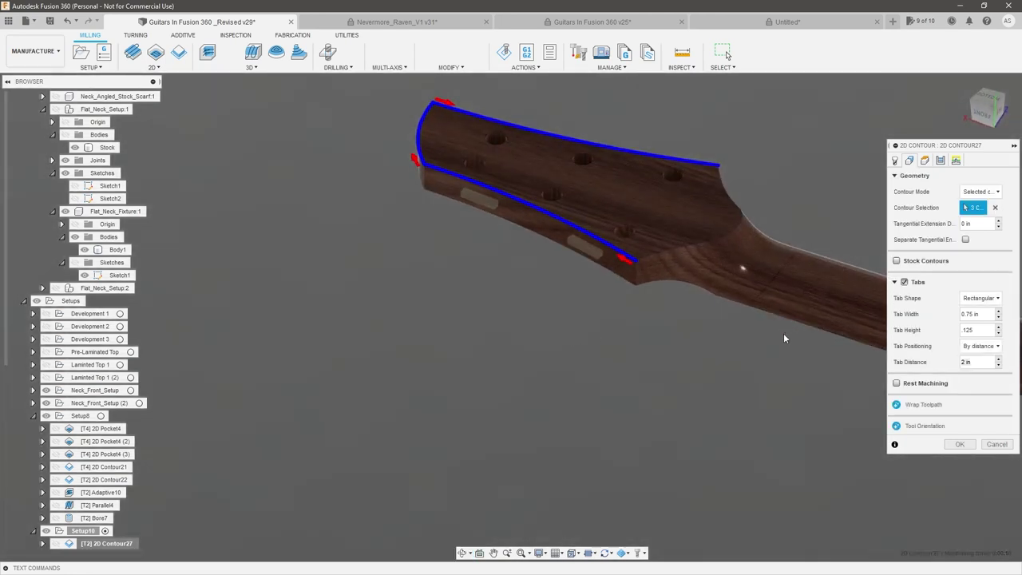
{"action": "middle_click_drag", "start_coordinate": [607, 352], "coordinate": [625, 449]}
{"action": "middle_click_drag", "start_coordinate": [584, 232], "coordinate": [611, 309], "text": "shift"}
{"action": "scroll", "coordinate": [612, 309], "scroll_direction": "down", "scroll_amount": 2}
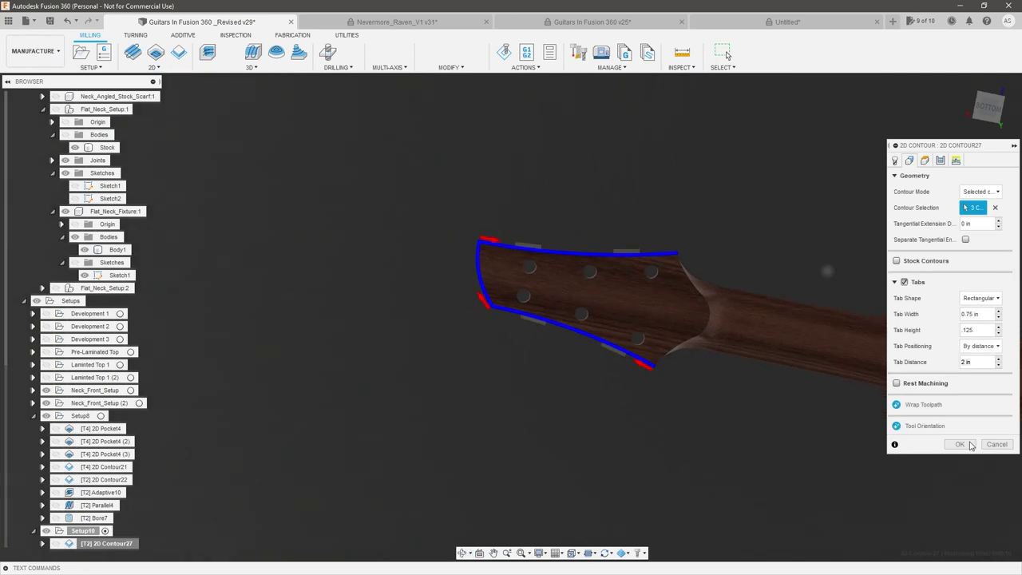
- Enable multiple depths for 2D Contour27 with a maximum roughing stepdown of 0.0625 in
{"action": "left_click", "coordinate": [942, 161]}
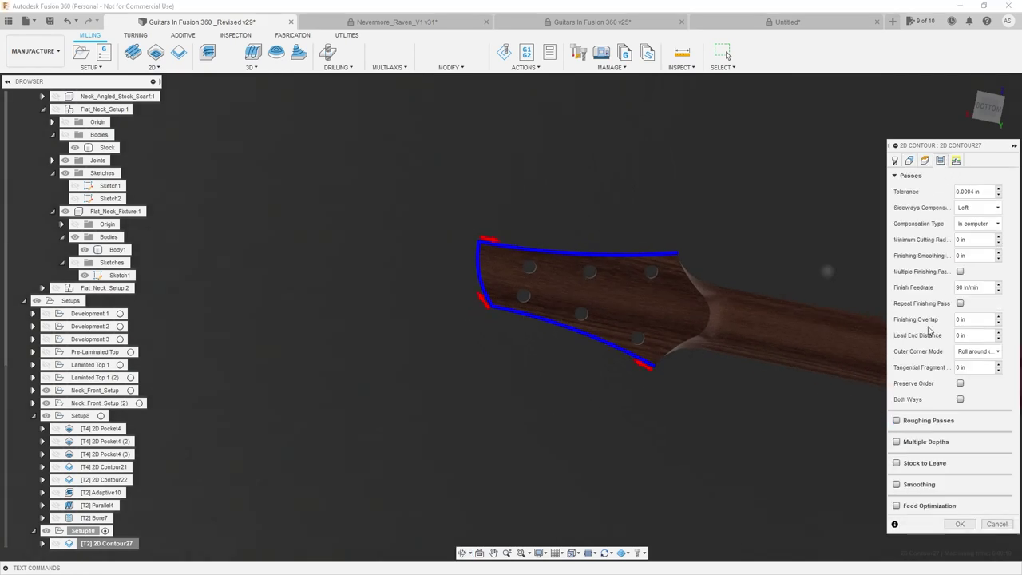
{"action": "left_click", "coordinate": [897, 443]}
{"action": "left_click", "coordinate": [984, 457]}
{"action": "type", "text": ".0625"}
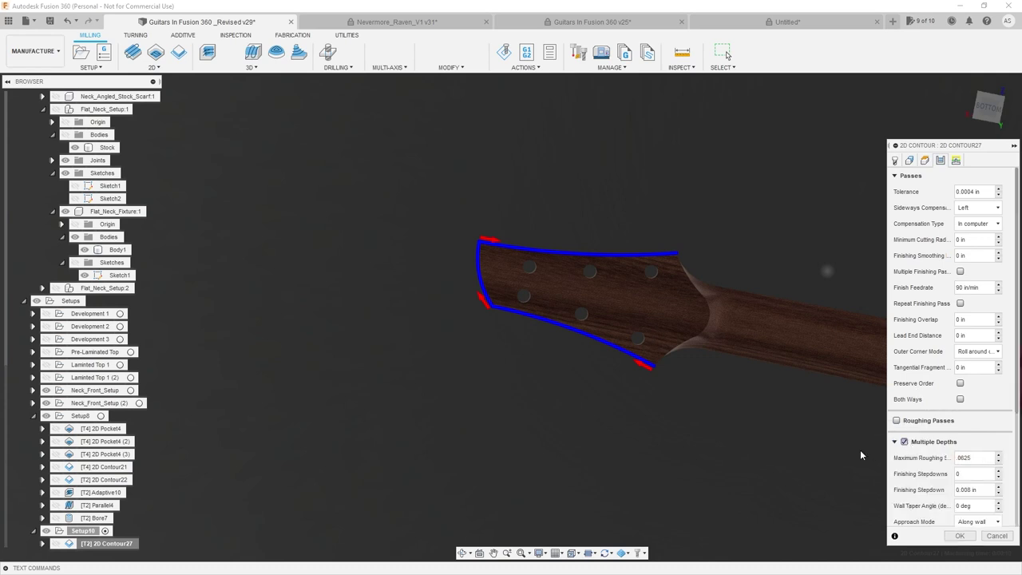
{"action": "key", "text": "Tab"}
{"action": "left_click", "coordinate": [893, 278]}
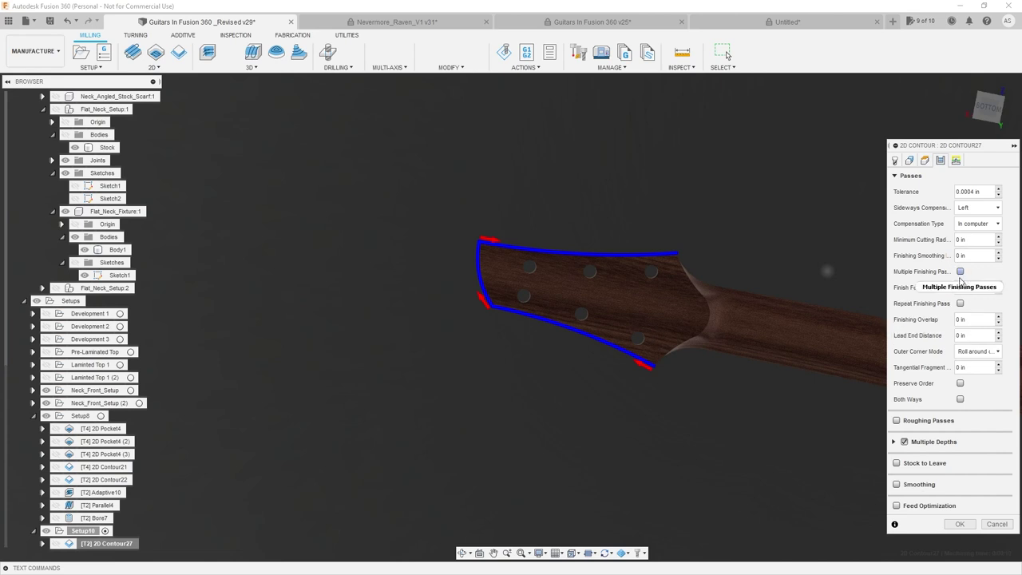
- Enable multiple finishing passes with a 0.125 in stepover, accept the operation and check its toolpath around the headstock
{"action": "left_click", "coordinate": [960, 271]}
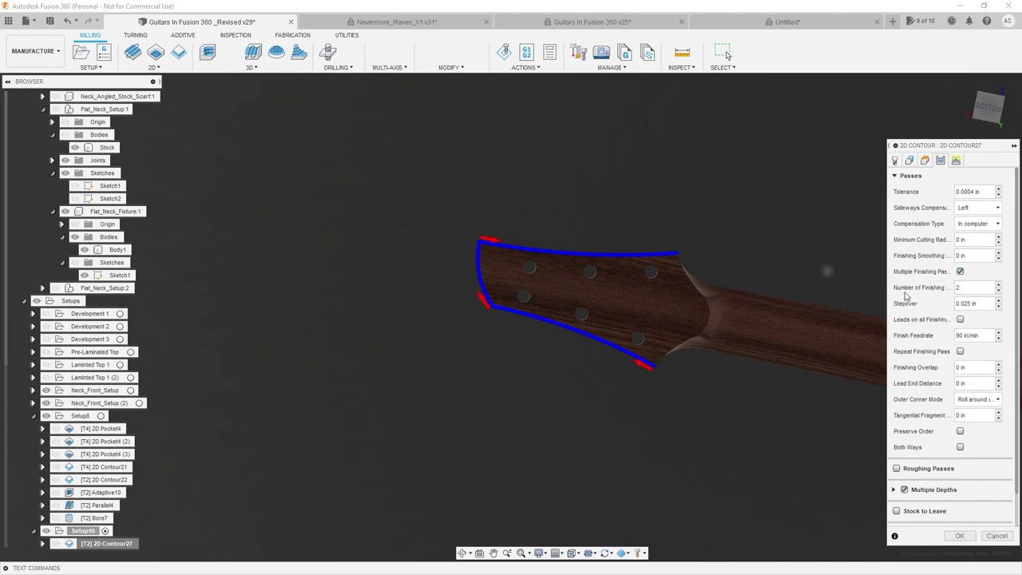
{"action": "type", "text": ".125"}
{"action": "key", "text": "Tab"}
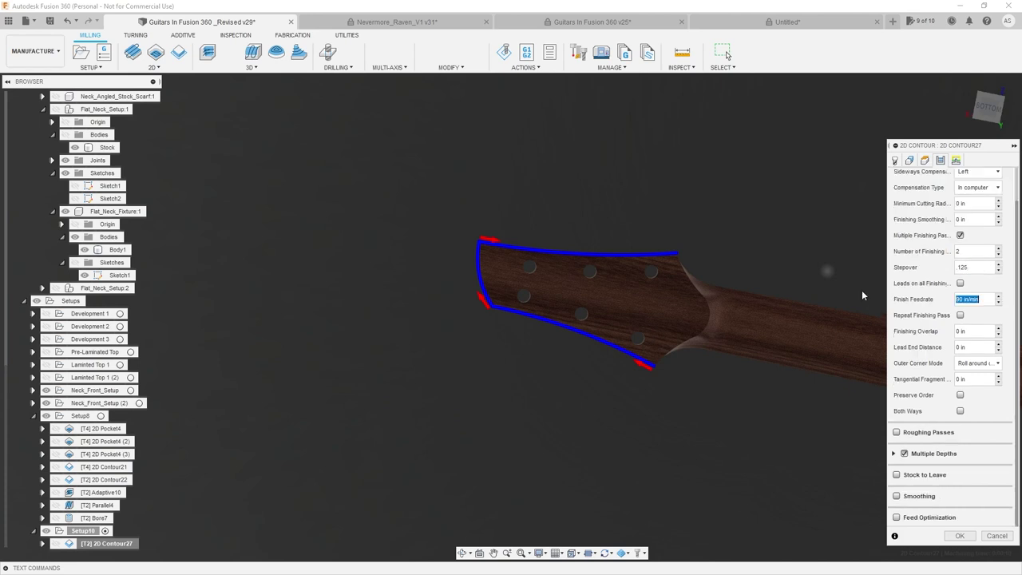
{"action": "left_click", "coordinate": [959, 536]}
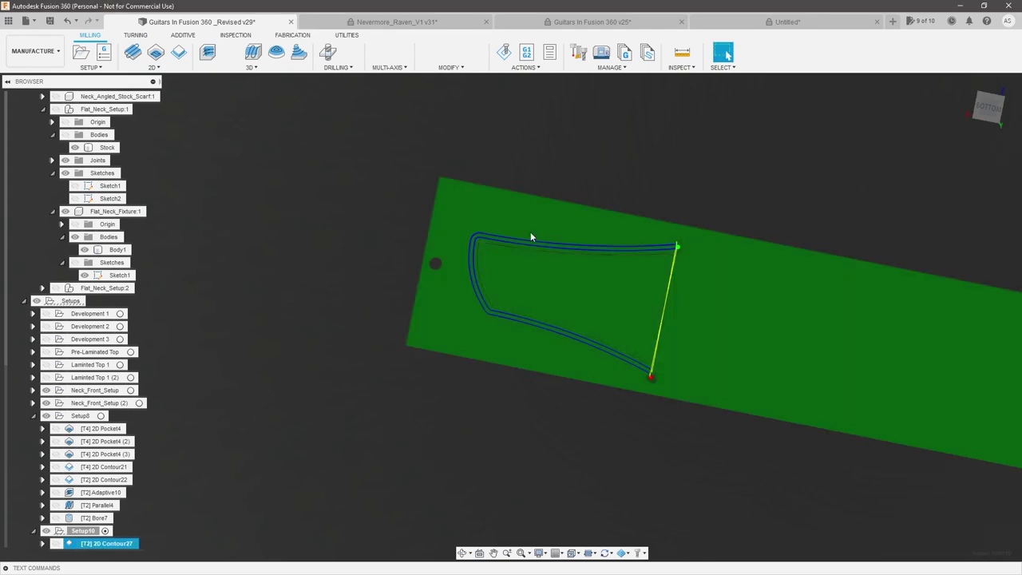
{"action": "scroll", "coordinate": [527, 313], "scroll_direction": "up", "scroll_amount": 2}
{"action": "middle_click_drag", "start_coordinate": [527, 313], "coordinate": [485, 310], "text": "shift"}
{"action": "scroll", "coordinate": [256, 455], "scroll_direction": "down", "scroll_amount": 2}
{"action": "left_click", "coordinate": [187, 499]}
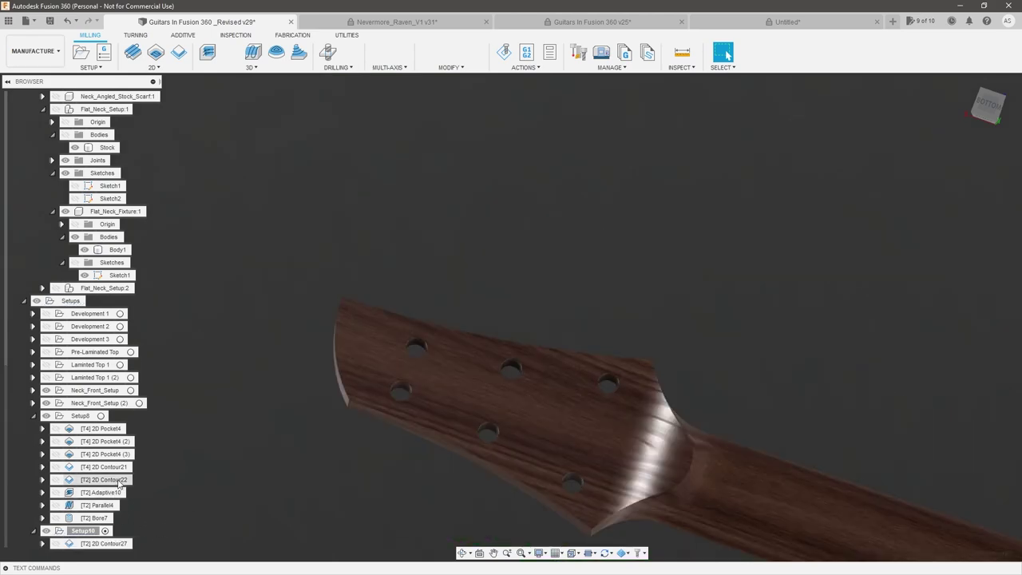
- Run a combined simulation of Setup8 and Setup10
{"action": "left_click", "coordinate": [116, 483]}
{"action": "left_click", "coordinate": [81, 416]}
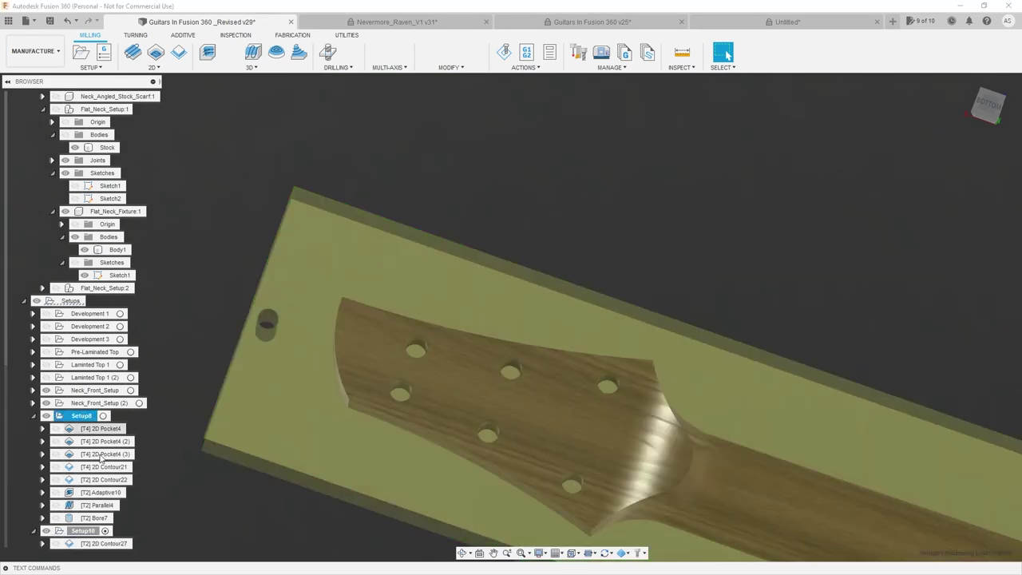
{"action": "left_click", "coordinate": [81, 531]}
{"action": "right_click", "coordinate": [83, 531]}
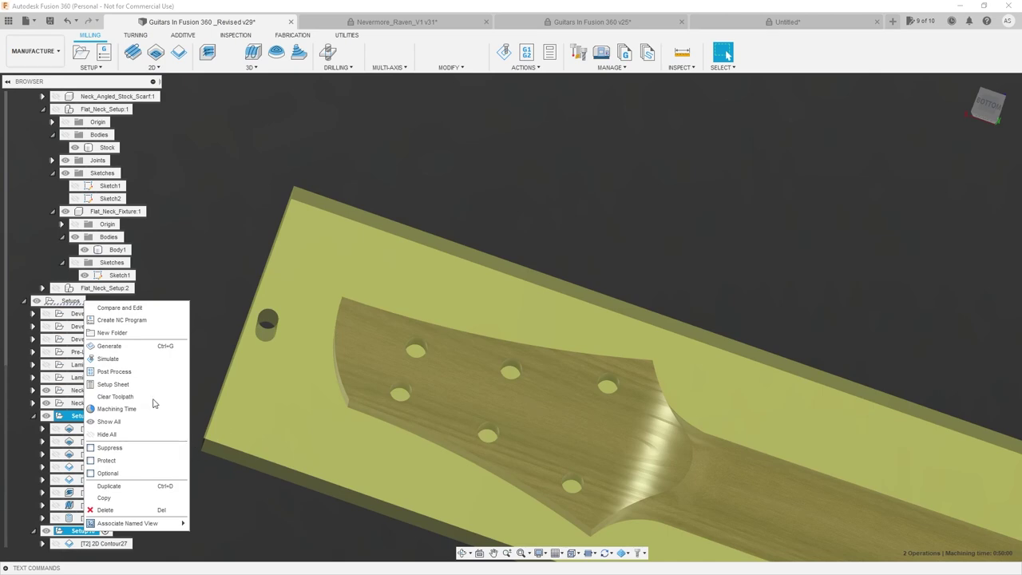
{"action": "left_click", "coordinate": [109, 359]}
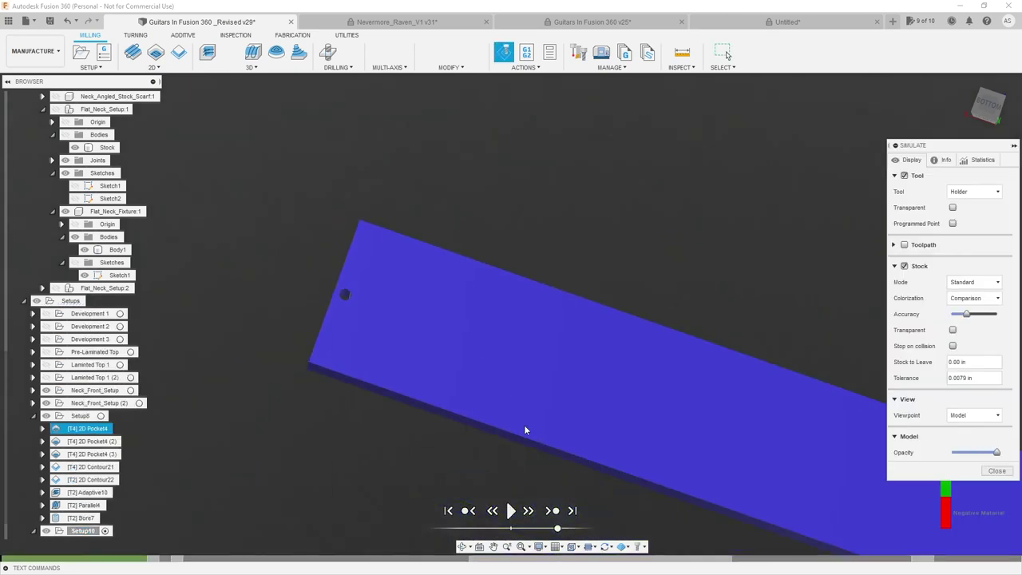
{"action": "left_click", "coordinate": [509, 511]}
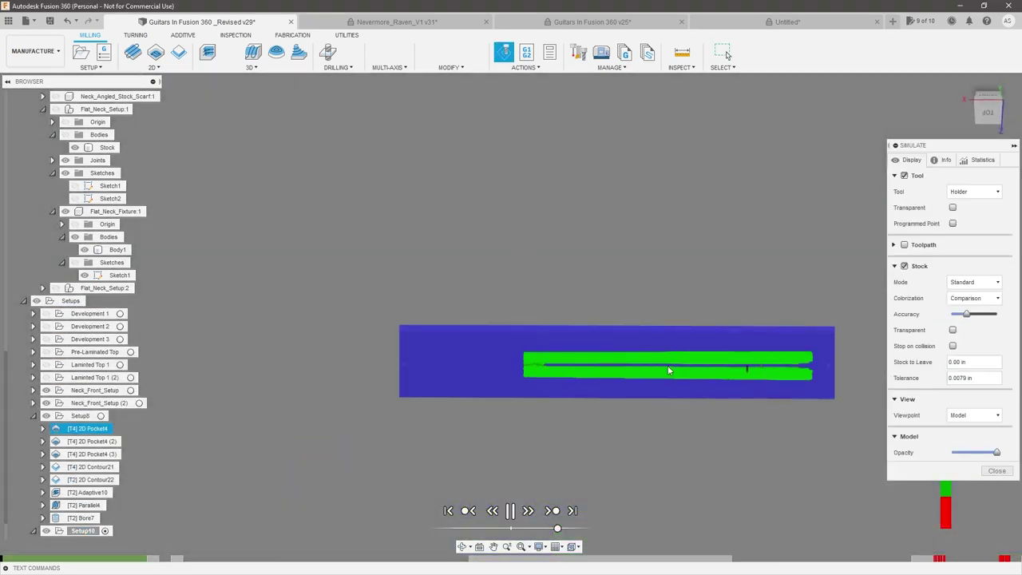
- Adjust the playback speed and examine the front-side headstock contour cut in the stock
{"action": "middle_click_drag", "start_coordinate": [691, 331], "coordinate": [661, 393], "text": "shift"}
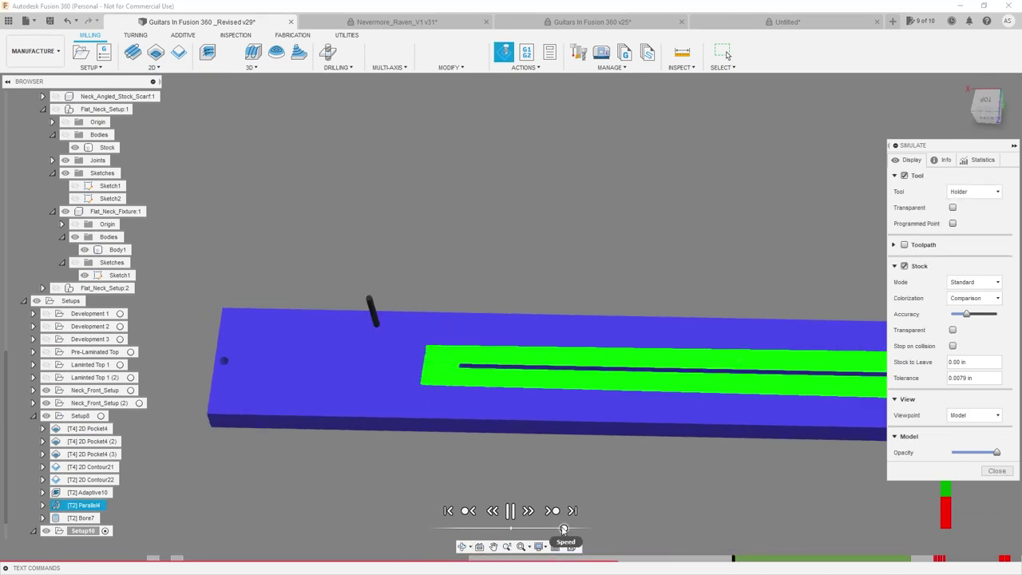
{"action": "left_click_drag", "start_coordinate": [563, 529], "coordinate": [551, 528]}
{"action": "scroll", "coordinate": [307, 329], "scroll_direction": "up", "scroll_amount": 3}
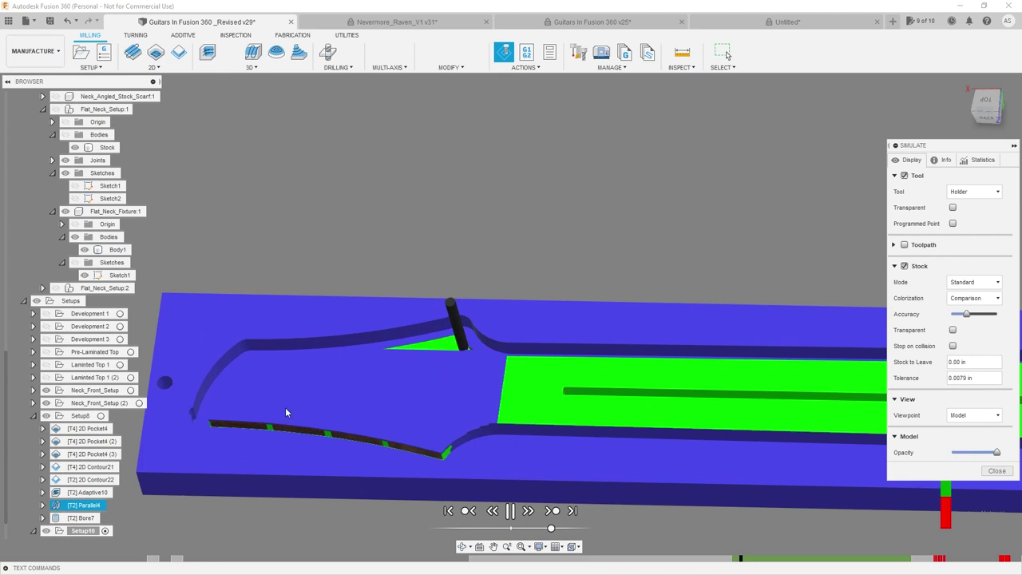
{"action": "middle_click_drag", "start_coordinate": [292, 409], "coordinate": [216, 434], "text": "shift"}
{"action": "scroll", "coordinate": [216, 433], "scroll_direction": "up", "scroll_amount": 3}
{"action": "scroll", "coordinate": [450, 477], "scroll_direction": "down", "scroll_amount": 3}
{"action": "left_click_drag", "start_coordinate": [551, 528], "coordinate": [555, 529]}
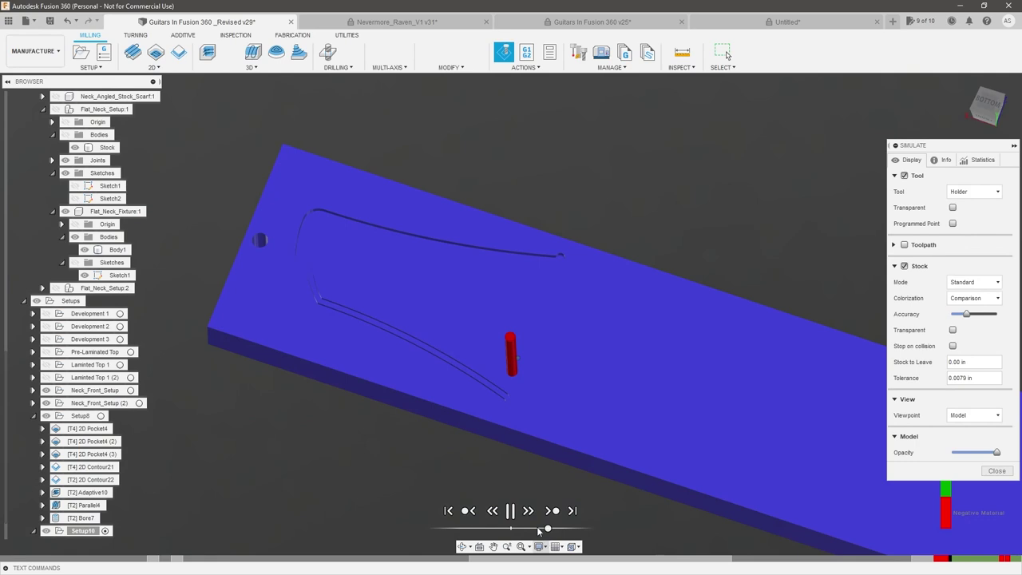
- Examine how the back headstock contour and its tabs meet the front cut, and close the simulation
{"action": "scroll", "coordinate": [331, 296], "scroll_direction": "up", "scroll_amount": 4}
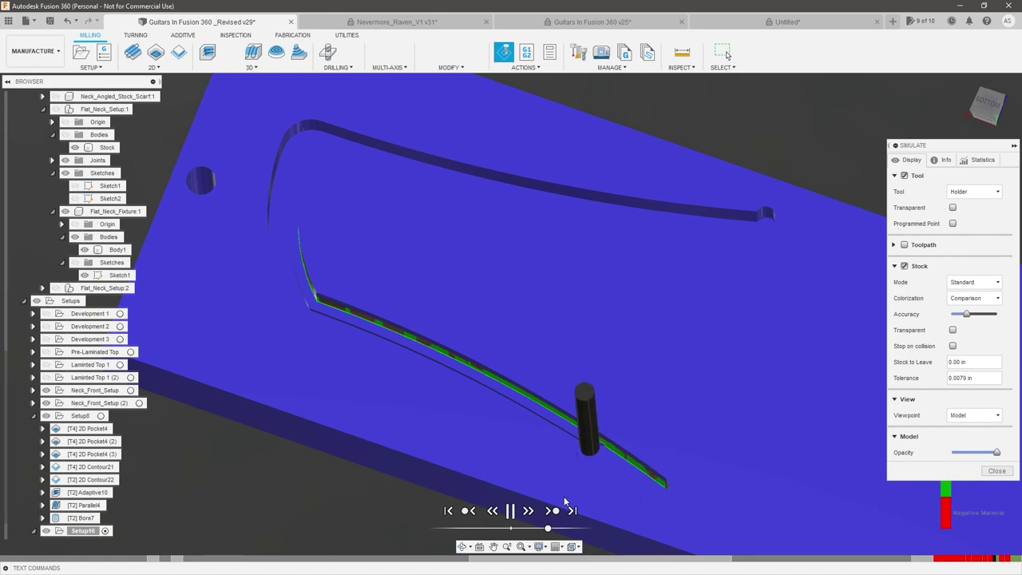
{"action": "middle_click_drag", "start_coordinate": [547, 509], "coordinate": [540, 522], "text": "shift"}
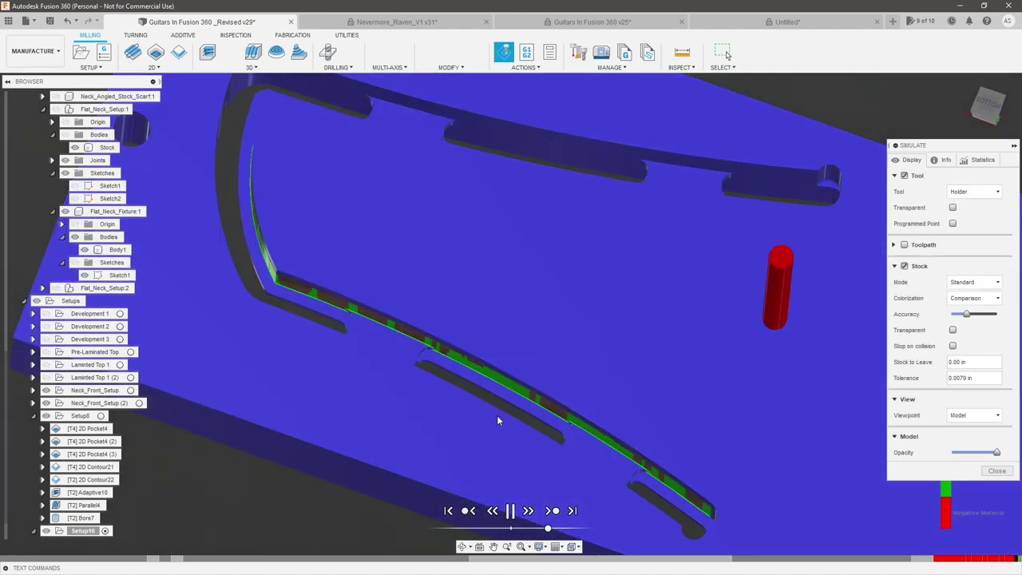
{"action": "scroll", "coordinate": [461, 385], "scroll_direction": "down", "scroll_amount": 3}
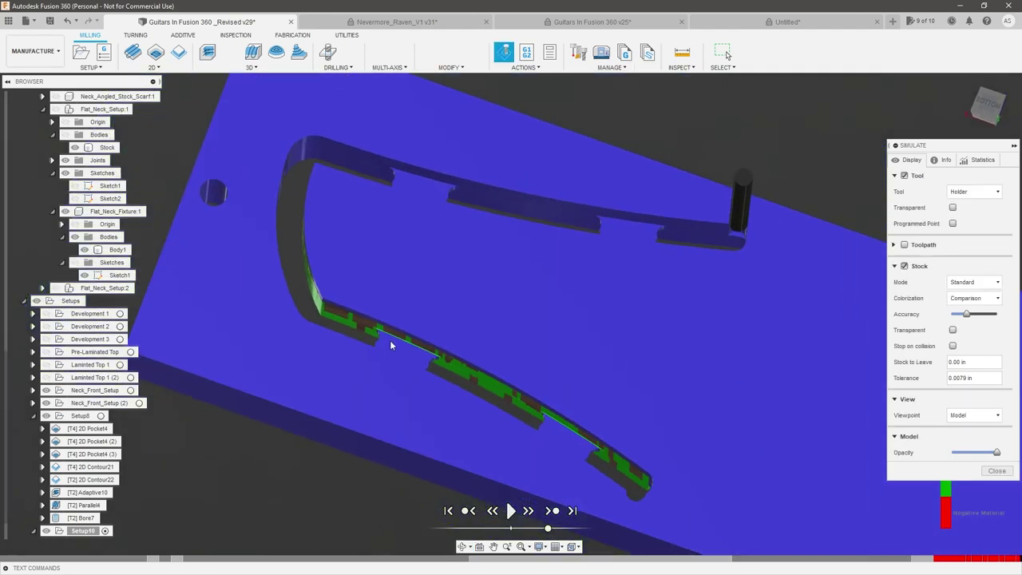
{"action": "scroll", "coordinate": [390, 340], "scroll_direction": "up", "scroll_amount": 4}
{"action": "middle_click_drag", "start_coordinate": [389, 341], "coordinate": [557, 185], "text": "shift"}
{"action": "scroll", "coordinate": [556, 185], "scroll_direction": "down", "scroll_amount": 3}
{"action": "scroll", "coordinate": [670, 281], "scroll_direction": "down", "scroll_amount": 3}
{"action": "scroll", "coordinate": [698, 178], "scroll_direction": "up", "scroll_amount": 3}
{"action": "scroll", "coordinate": [697, 178], "scroll_direction": "up", "scroll_amount": 2}
{"action": "middle_click_drag", "start_coordinate": [694, 181], "coordinate": [552, 303], "text": "shift"}
{"action": "scroll", "coordinate": [550, 204], "scroll_direction": "down", "scroll_amount": 4}
{"action": "scroll", "coordinate": [475, 375], "scroll_direction": "up", "scroll_amount": 4}
{"action": "middle_click_drag", "start_coordinate": [475, 374], "coordinate": [461, 411], "text": "shift"}
{"action": "scroll", "coordinate": [461, 410], "scroll_direction": "down", "scroll_amount": 3}
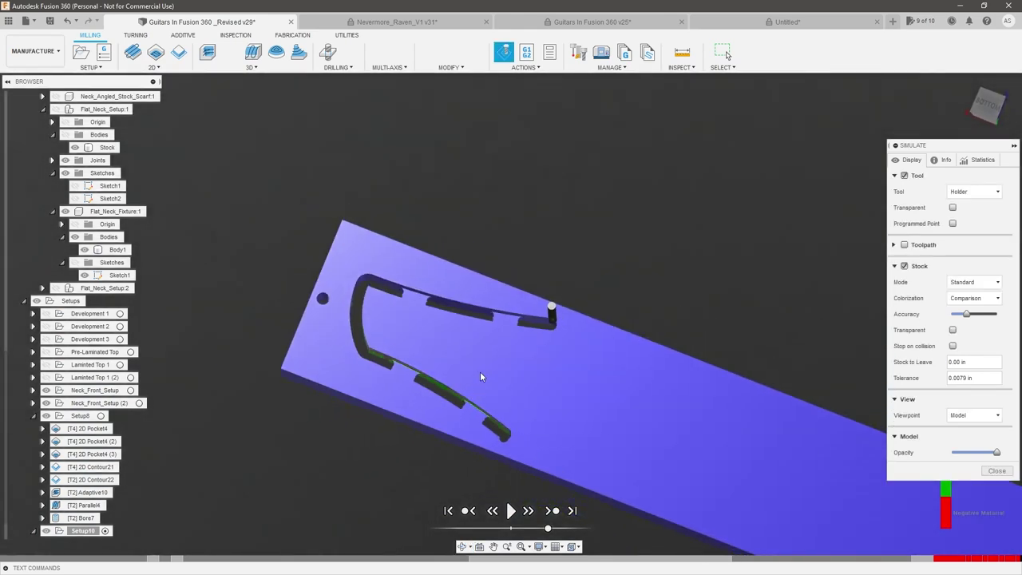
{"action": "scroll", "coordinate": [405, 329], "scroll_direction": "up", "scroll_amount": 3}
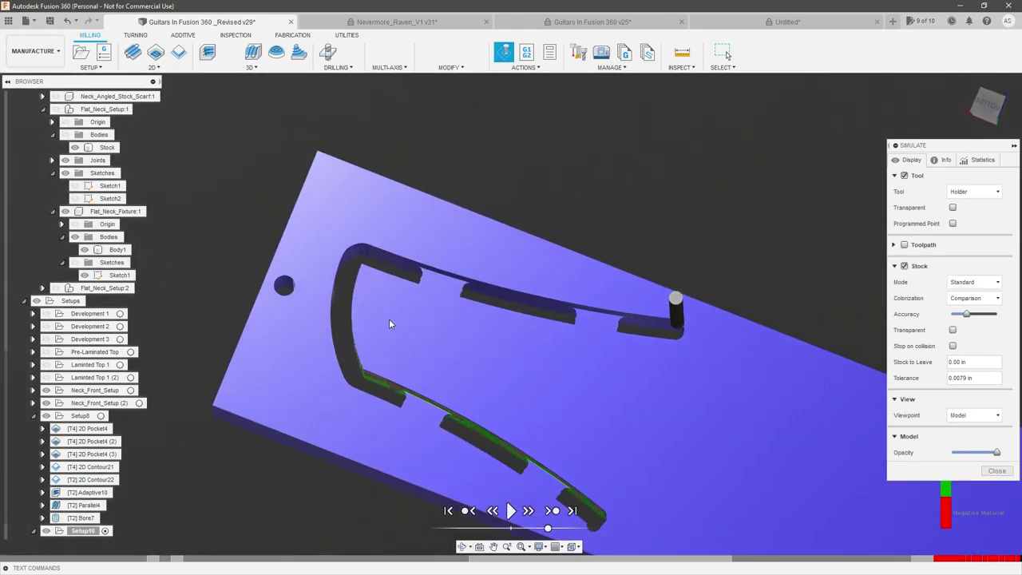
{"action": "scroll", "coordinate": [604, 336], "scroll_direction": "down", "scroll_amount": 5}
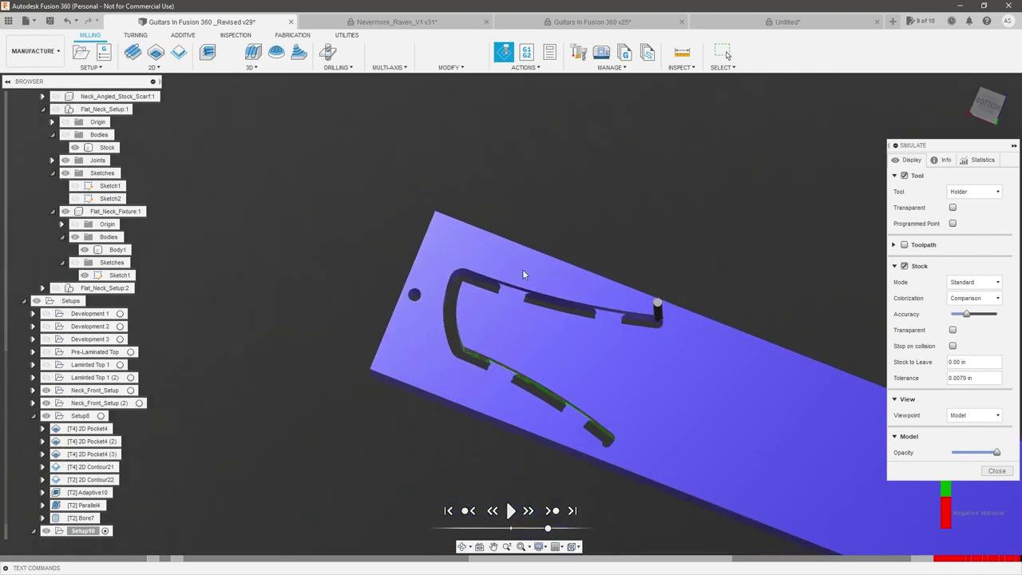
{"action": "scroll", "coordinate": [703, 321], "scroll_direction": "up", "scroll_amount": 3}
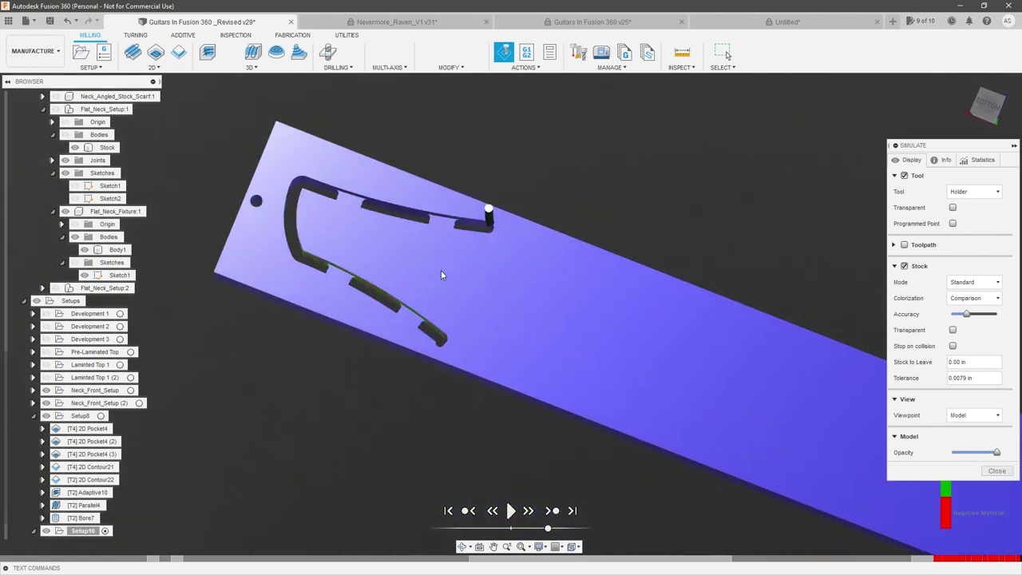
{"action": "scroll", "coordinate": [712, 386], "scroll_direction": "down", "scroll_amount": 3}
{"action": "scroll", "coordinate": [378, 226], "scroll_direction": "up", "scroll_amount": 3}
{"action": "left_click", "coordinate": [996, 471]}
- Start a 3D Adaptive Clearing operation in Setup10 and select the outline of the headstock's back face as stock contour
{"action": "left_click", "coordinate": [109, 543]}
{"action": "left_click", "coordinate": [85, 533]}
{"action": "left_click", "coordinate": [344, 295]}
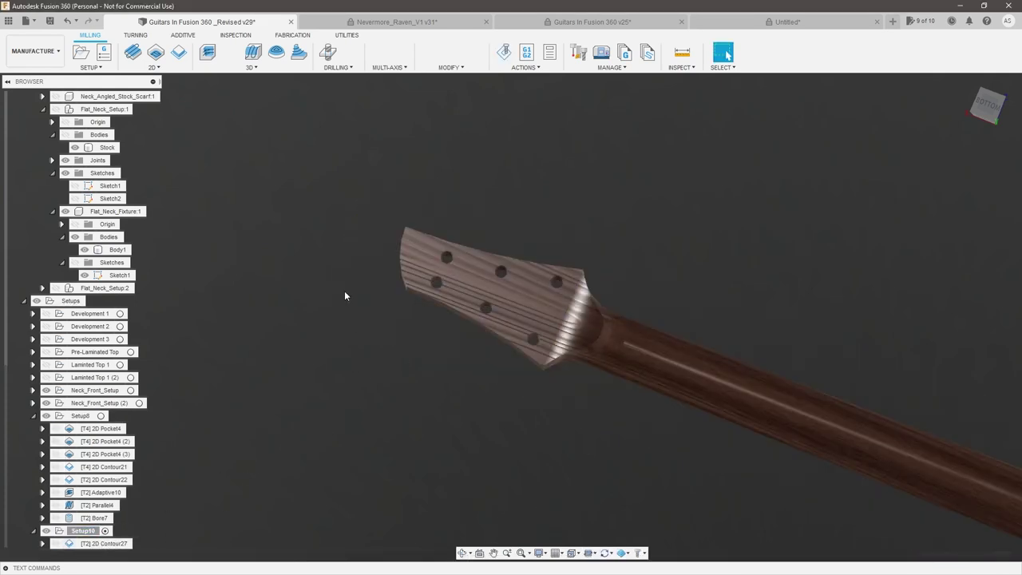
{"action": "left_click", "coordinate": [155, 67]}
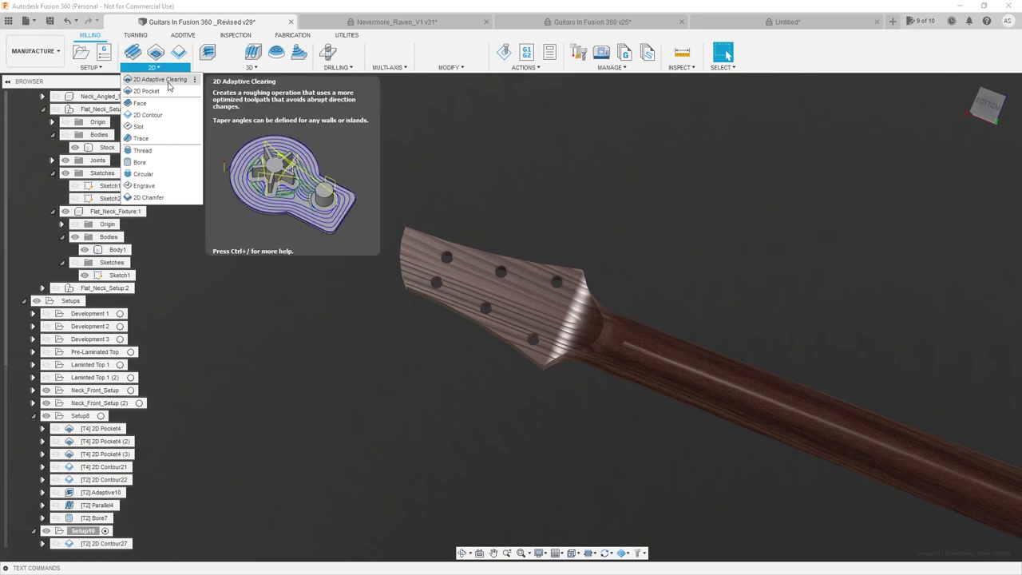
{"action": "mouse_move", "coordinate": [250, 71]}
{"action": "left_click", "coordinate": [238, 82]}
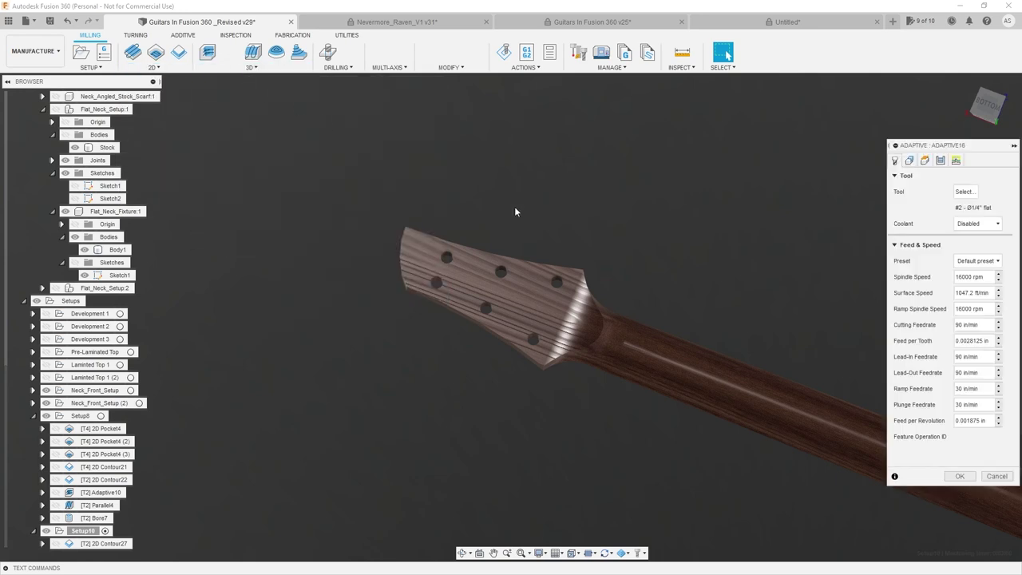
{"action": "left_click", "coordinate": [911, 160]}
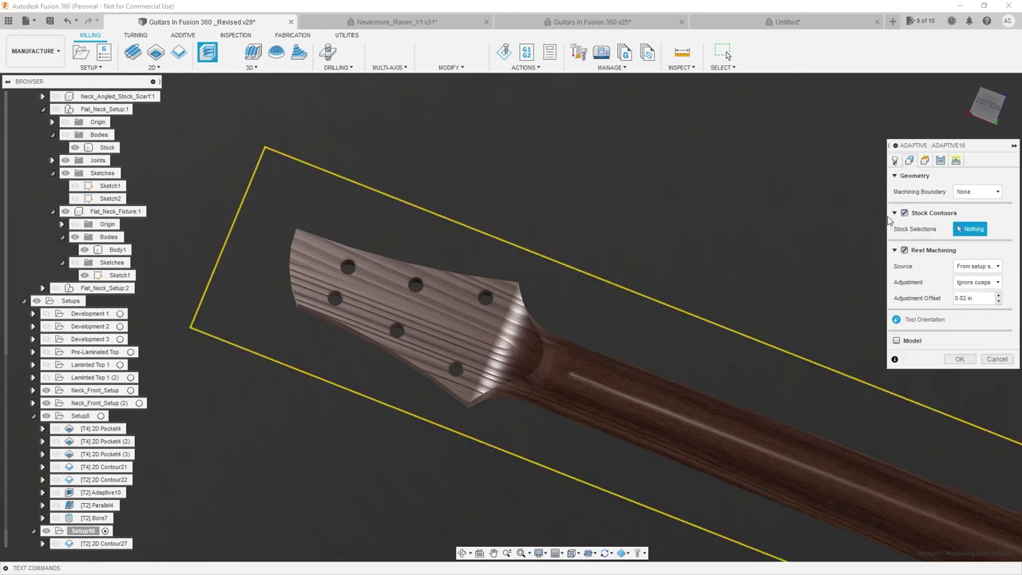
{"action": "left_click", "coordinate": [497, 388]}
{"action": "scroll", "coordinate": [289, 321], "scroll_direction": "up", "scroll_amount": 2}
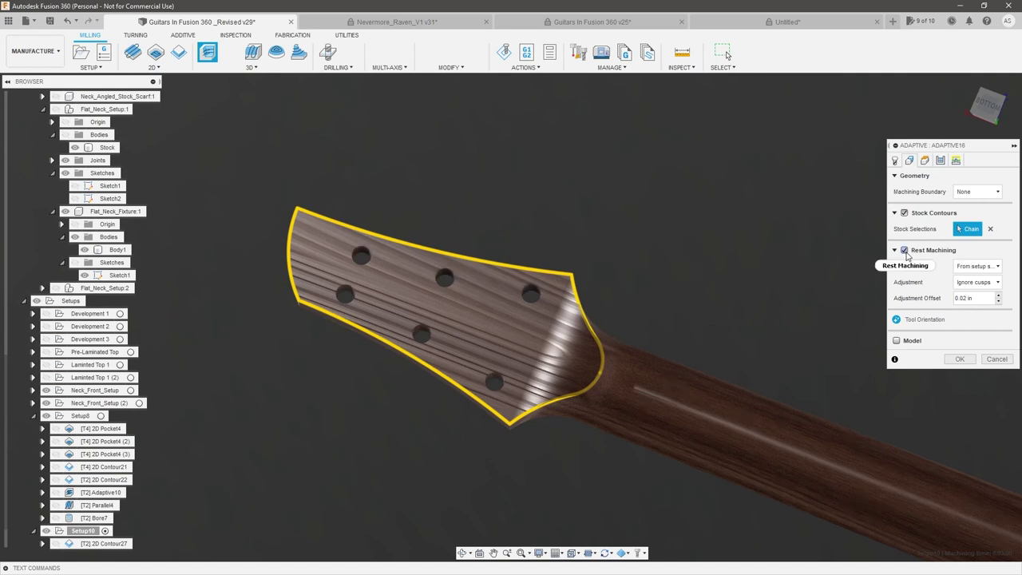
- Turn off rest machining and set the machining boundary to a selection of the headstock's back-face outline
{"action": "left_click", "coordinate": [904, 249]}
{"action": "left_click", "coordinate": [972, 192]}
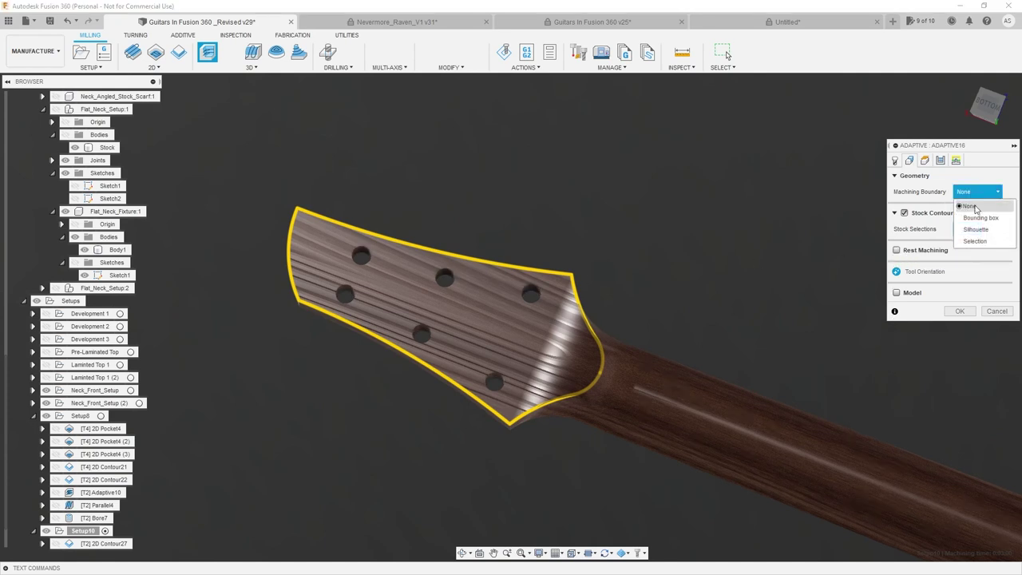
{"action": "left_click", "coordinate": [984, 243]}
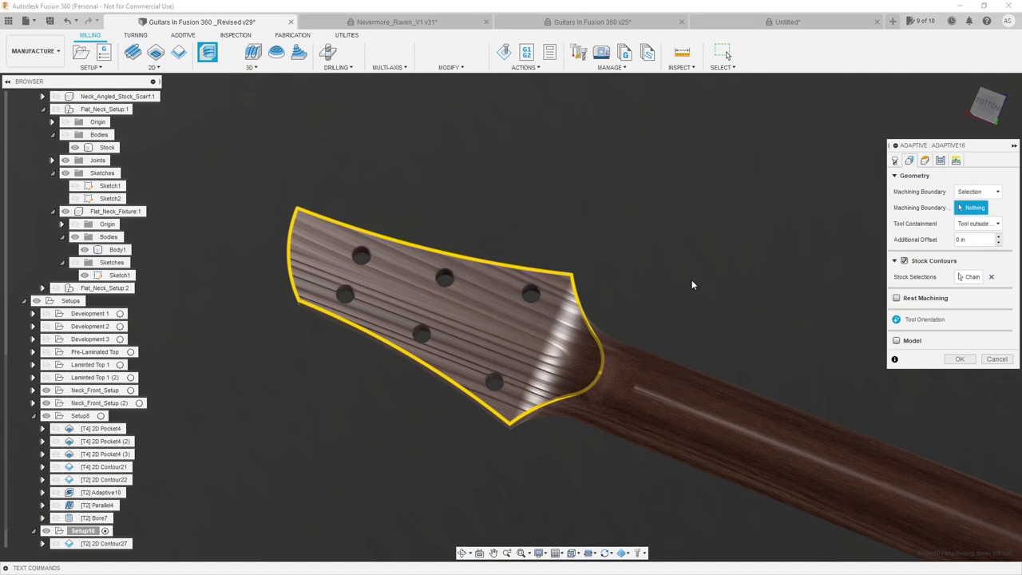
{"action": "left_click", "coordinate": [547, 403]}
{"action": "middle_click_drag", "start_coordinate": [431, 376], "coordinate": [426, 309], "text": "shift"}
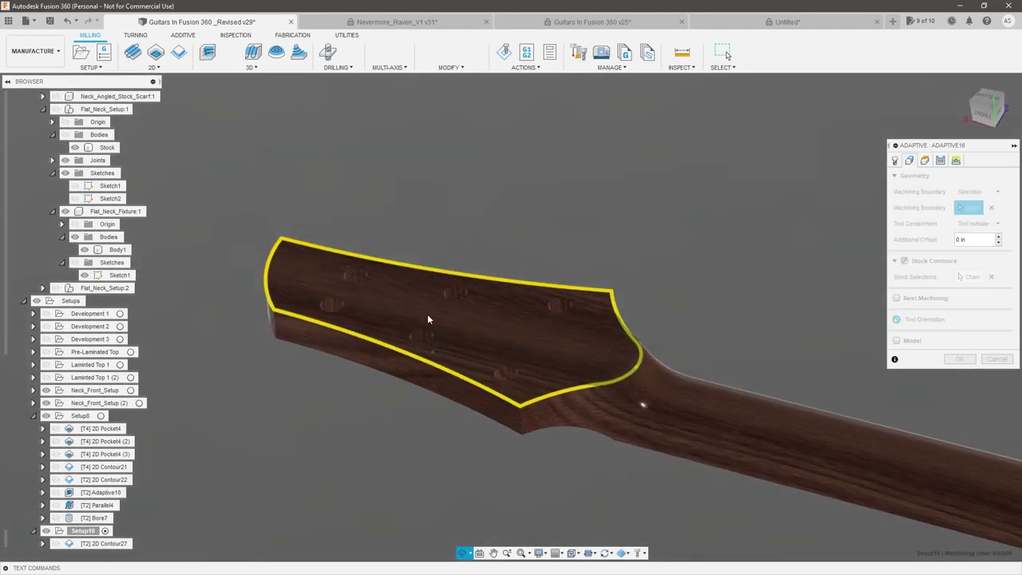
- Set the adaptive operation's bottom height from a selection, using the flat back face of the headstock as reference
{"action": "left_click", "coordinate": [923, 161]}
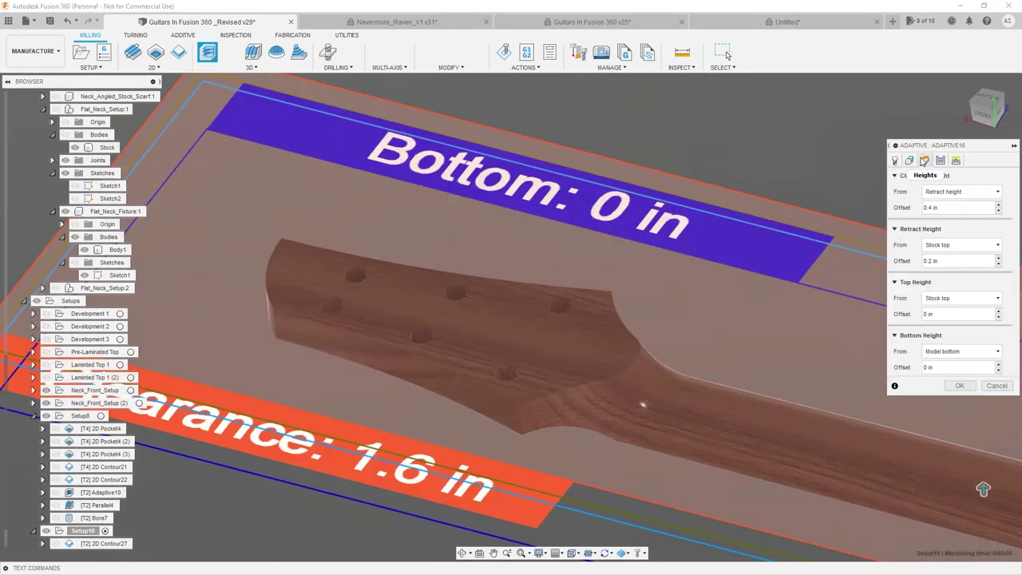
{"action": "left_click", "coordinate": [957, 352]}
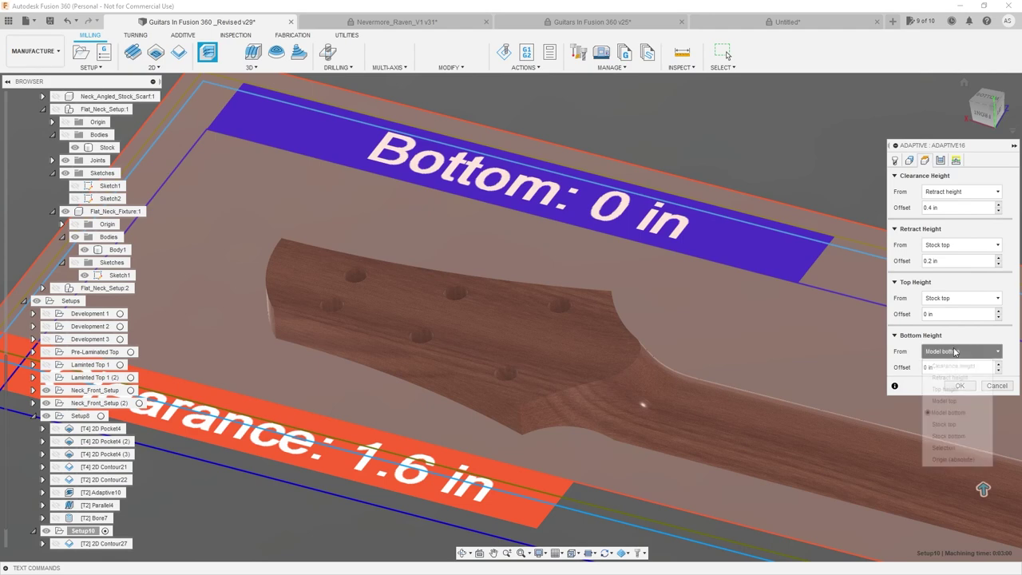
{"action": "left_click", "coordinate": [944, 447]}
{"action": "left_click", "coordinate": [528, 342]}
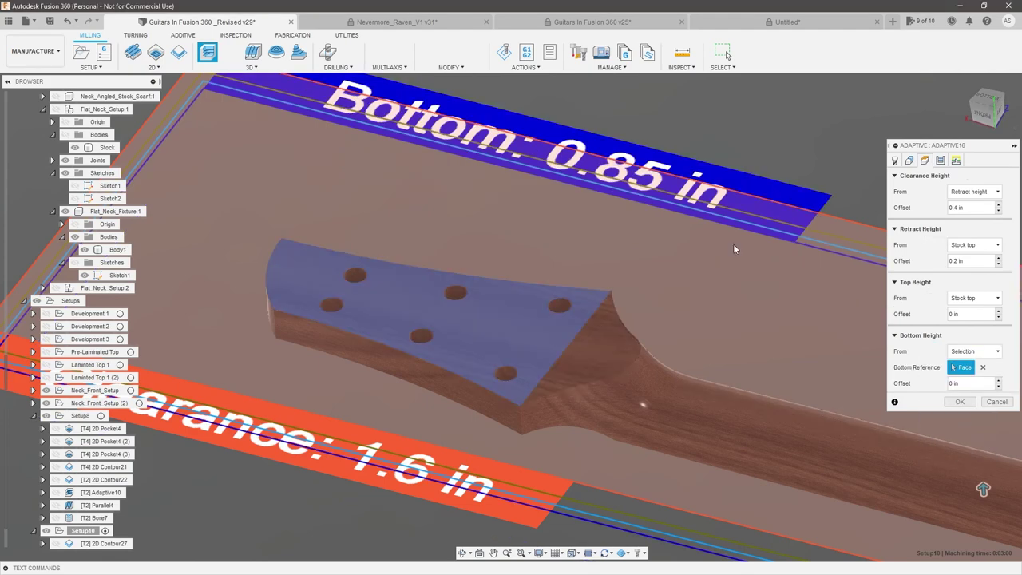
{"action": "left_click", "coordinate": [940, 160]}
{"action": "left_click", "coordinate": [924, 161]}
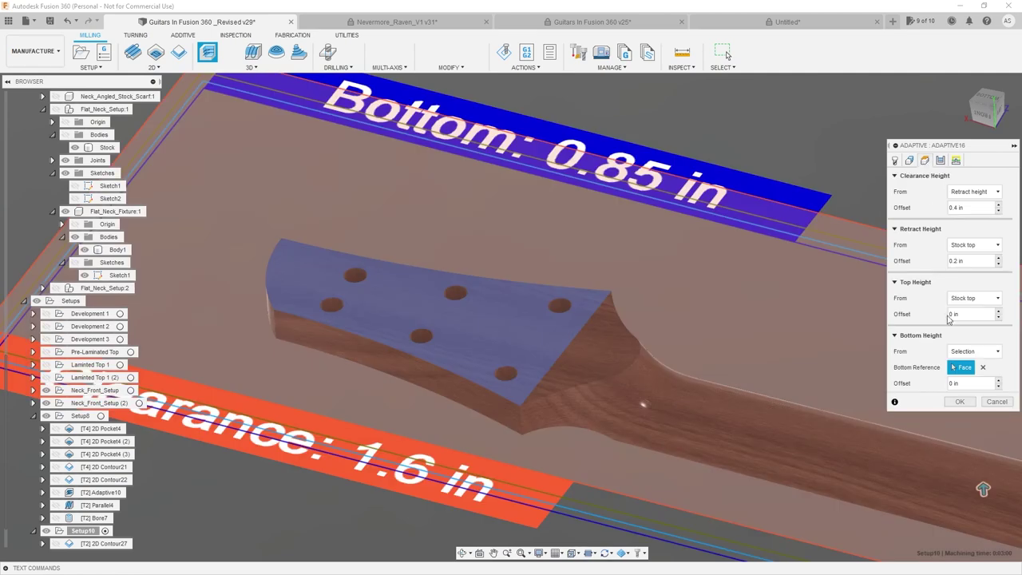
- Enable Both Ways cutting and set the maximum roughing stepdown to .125 and the fine stepdown to .0625
{"action": "left_click", "coordinate": [943, 161]}
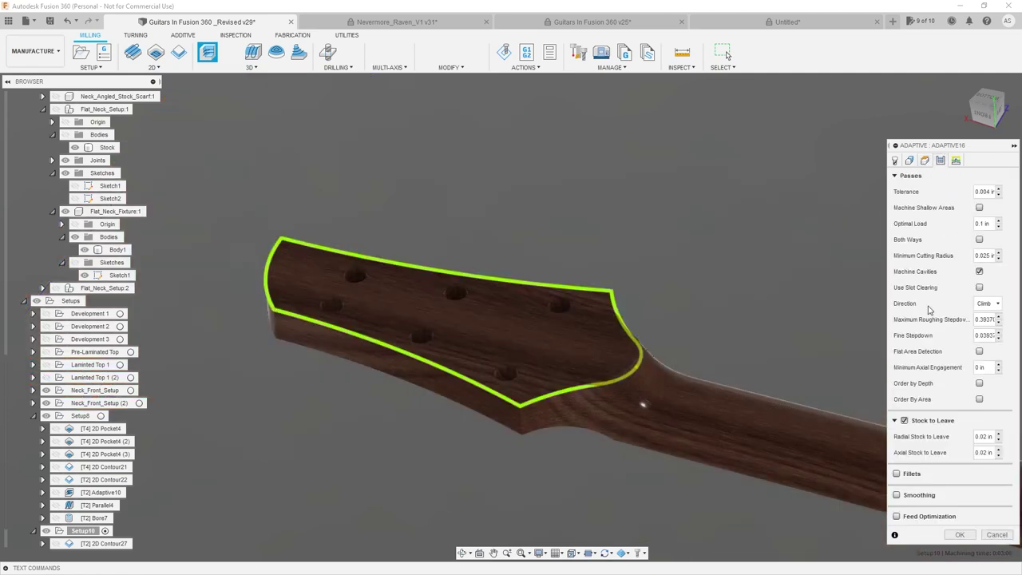
{"action": "left_click", "coordinate": [980, 240]}
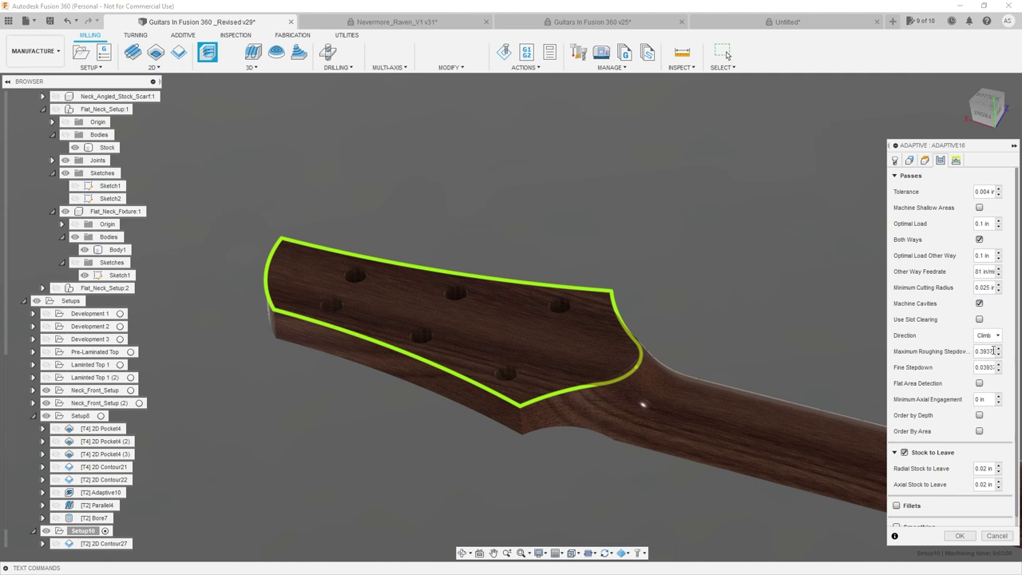
{"action": "left_click", "coordinate": [986, 349]}
{"action": "key", "text": "Tab"}
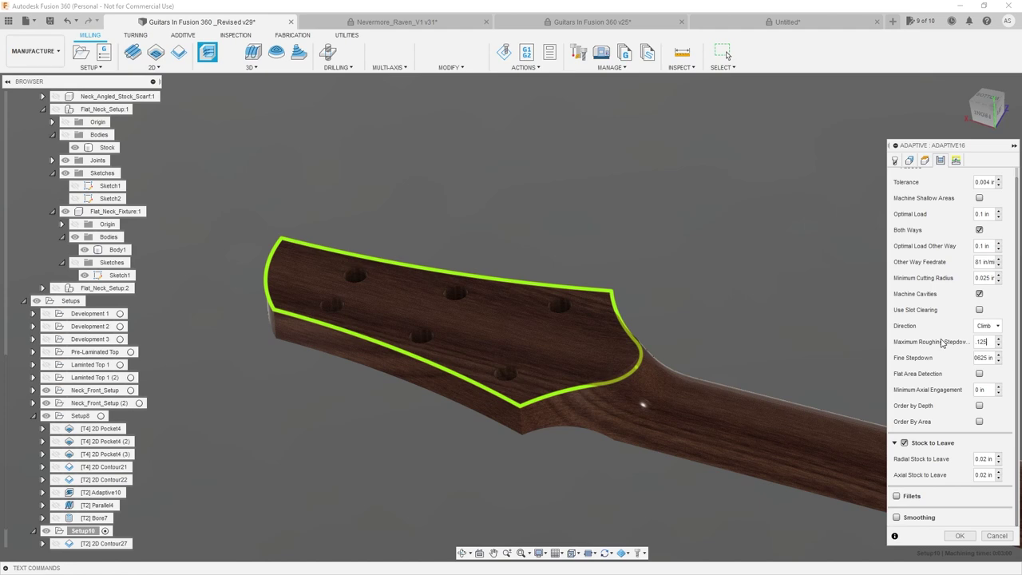
{"action": "key", "text": "Tab"}
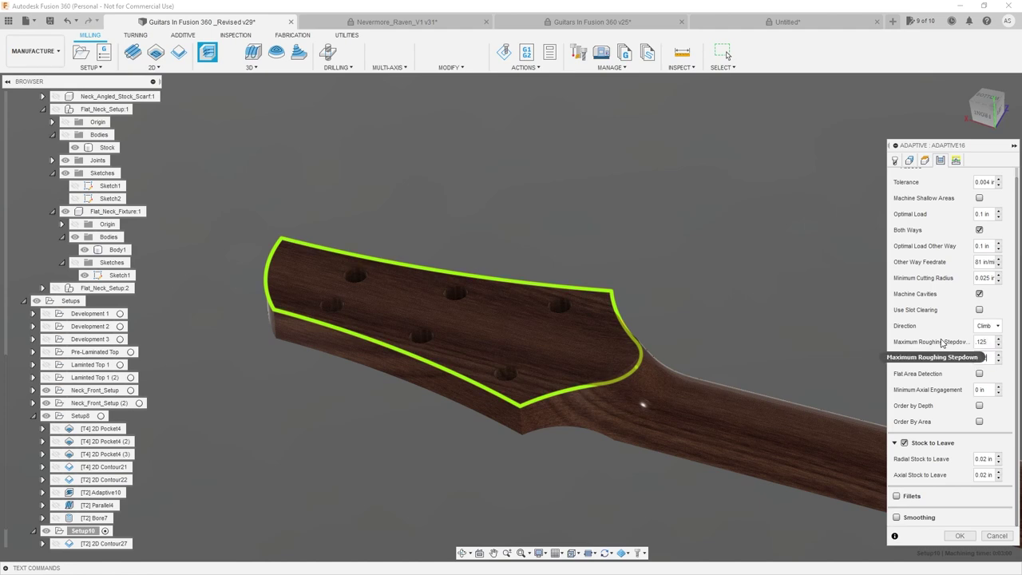
{"action": "key", "text": "Tab"}
- Examine from the side how the selected outline follows the headstock's back face and rises into the neck transition
{"action": "scroll", "coordinate": [530, 360], "scroll_direction": "up", "scroll_amount": 3}
{"action": "middle_click_drag", "start_coordinate": [530, 360], "coordinate": [574, 330], "text": "shift"}
{"action": "scroll", "coordinate": [591, 346], "scroll_direction": "up", "scroll_amount": 2}
{"action": "middle_click_drag", "start_coordinate": [608, 364], "coordinate": [591, 351], "text": "shift"}
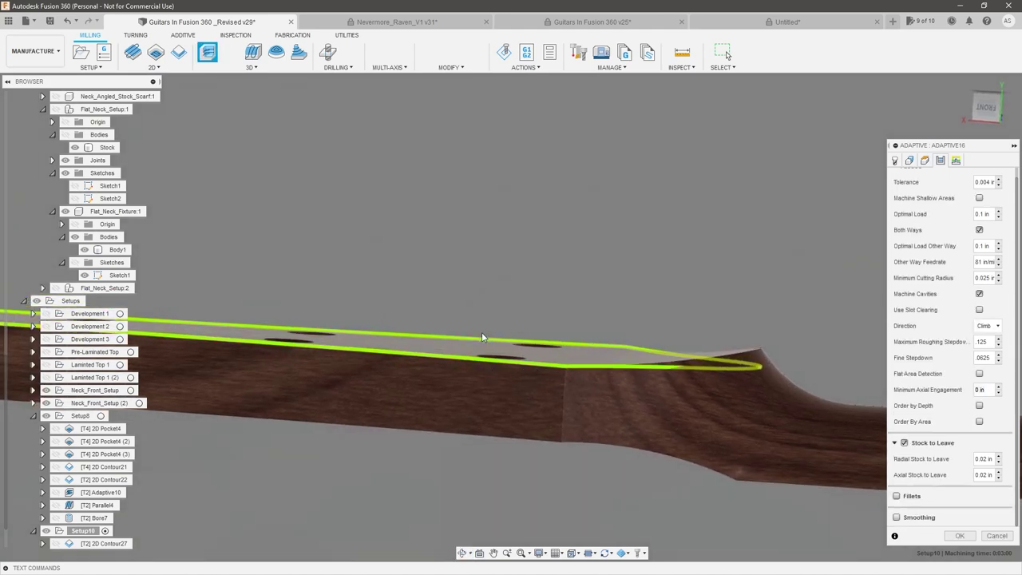
{"action": "scroll", "coordinate": [499, 338], "scroll_direction": "down", "scroll_amount": 2}
{"action": "scroll", "coordinate": [533, 349], "scroll_direction": "up", "scroll_amount": 2}
{"action": "middle_click_drag", "start_coordinate": [545, 353], "coordinate": [612, 355], "text": "shift"}
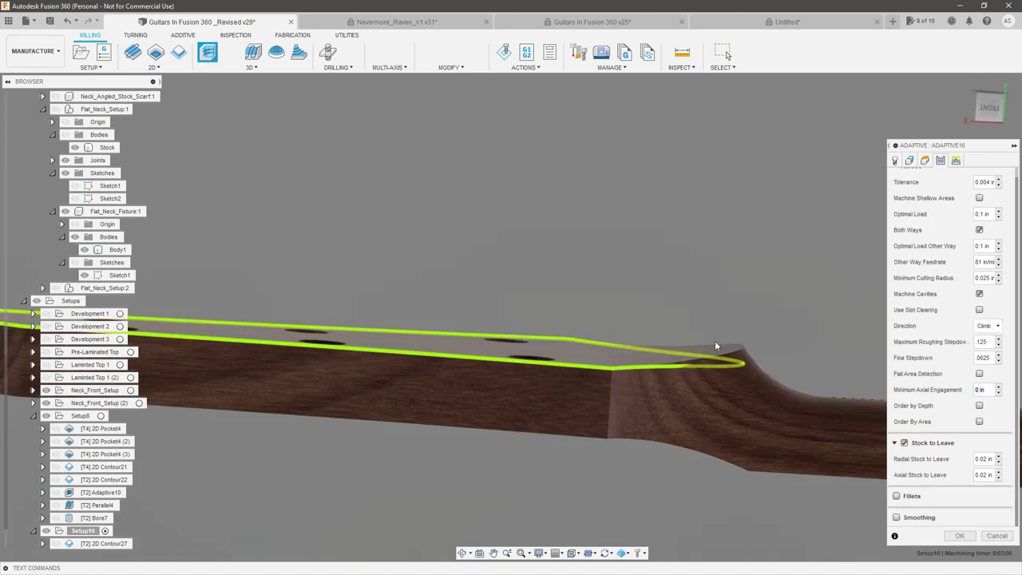
{"action": "scroll", "coordinate": [636, 362], "scroll_direction": "down", "scroll_amount": 3}
{"action": "middle_click_drag", "start_coordinate": [602, 296], "coordinate": [581, 323], "text": "shift"}
{"action": "scroll", "coordinate": [599, 322], "scroll_direction": "down", "scroll_amount": 3}
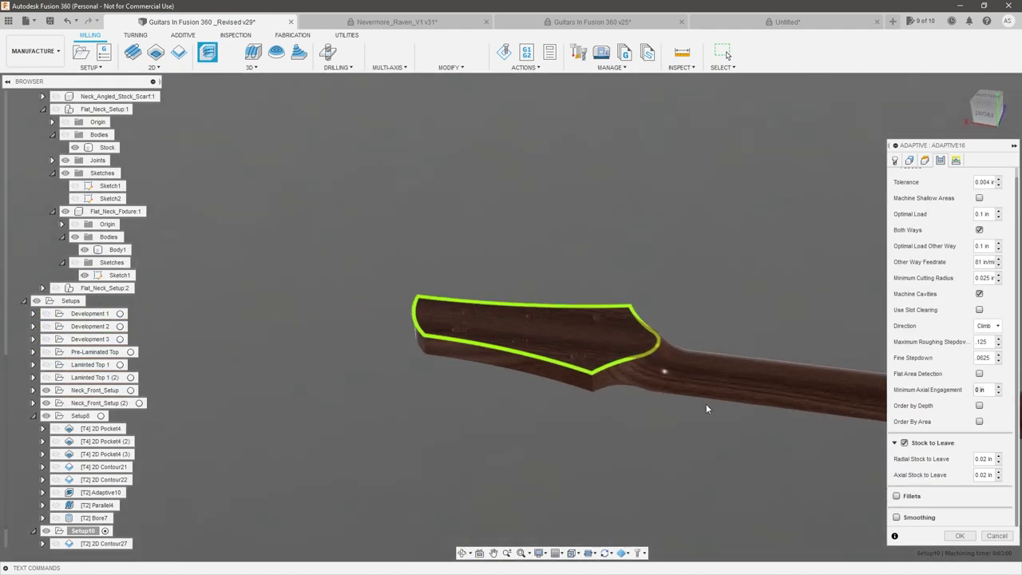
{"action": "scroll", "coordinate": [709, 404], "scroll_direction": "up", "scroll_amount": 2}
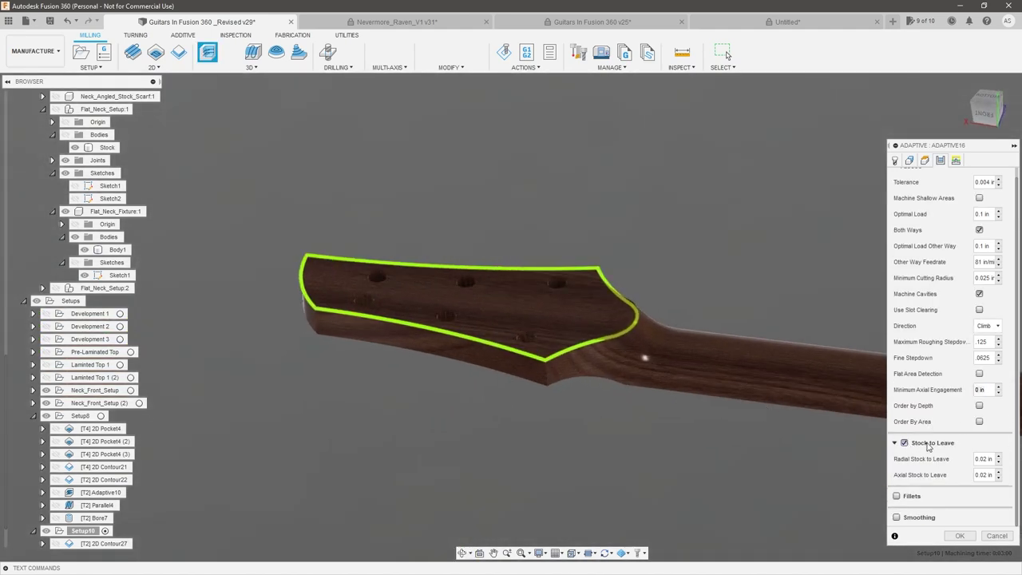
{"action": "scroll", "coordinate": [941, 428], "scroll_direction": "up", "scroll_amount": 1}
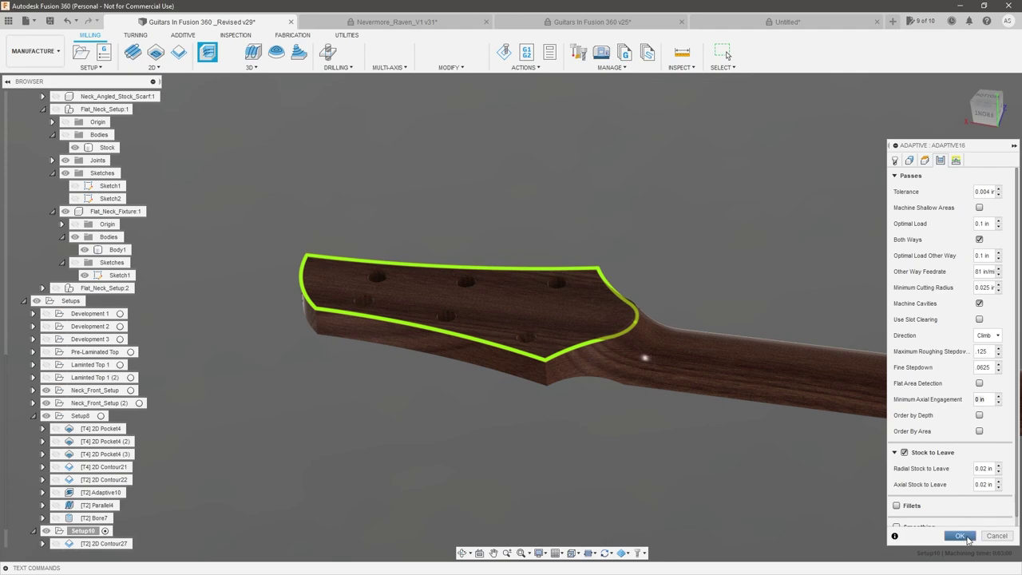
- Set the entry position to a point on the edge of the middle lower tuner hole and generate the adaptive toolpath
{"action": "left_click", "coordinate": [955, 161]}
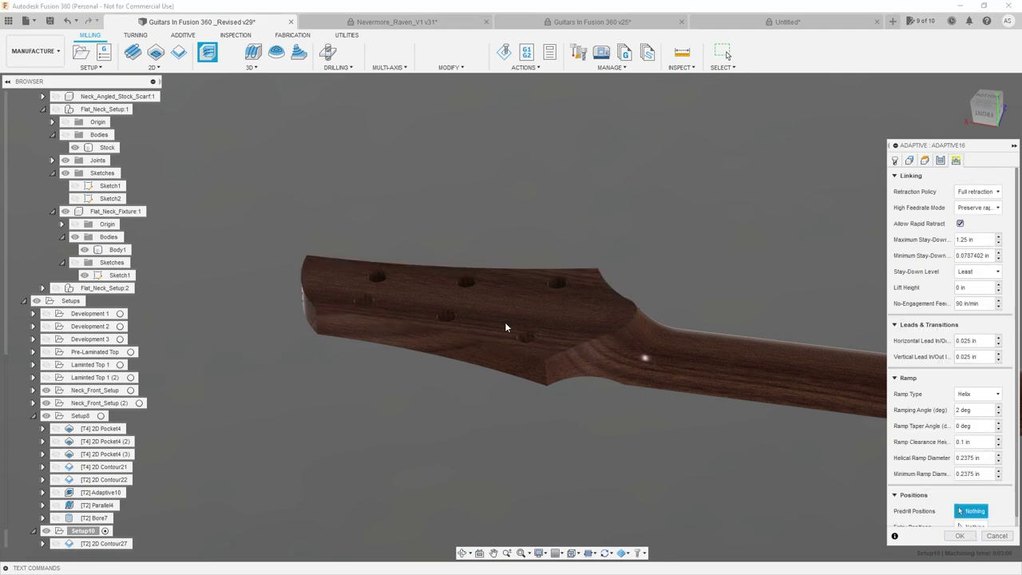
{"action": "scroll", "coordinate": [519, 311], "scroll_direction": "up", "scroll_amount": 3}
{"action": "middle_click_drag", "start_coordinate": [579, 291], "coordinate": [583, 343], "text": "shift"}
{"action": "scroll", "coordinate": [759, 387], "scroll_direction": "down", "scroll_amount": 2}
{"action": "scroll", "coordinate": [948, 487], "scroll_direction": "down", "scroll_amount": 1}
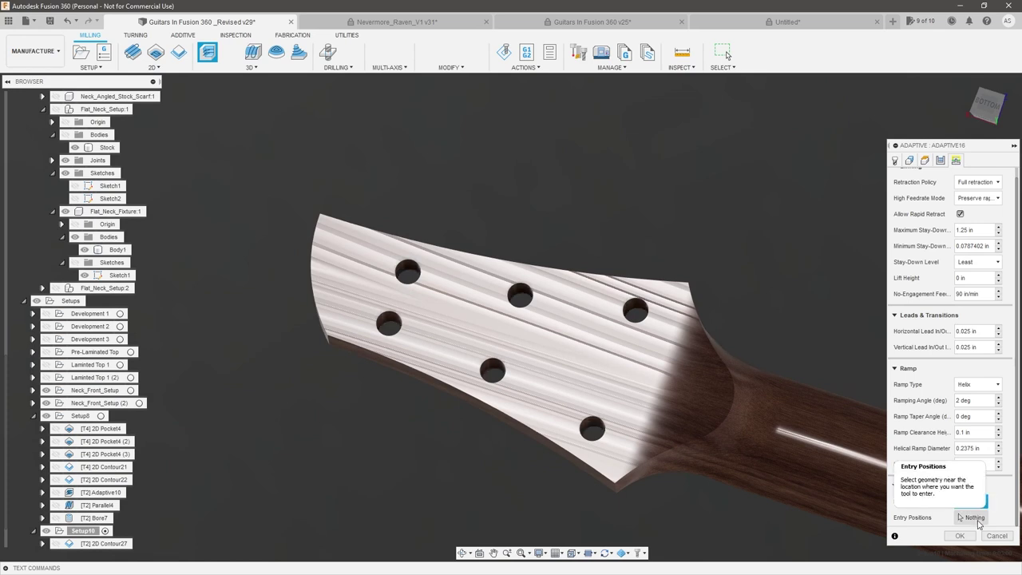
{"action": "middle_click_drag", "start_coordinate": [639, 387], "coordinate": [603, 407], "text": "shift"}
{"action": "scroll", "coordinate": [600, 432], "scroll_direction": "up", "scroll_amount": 3}
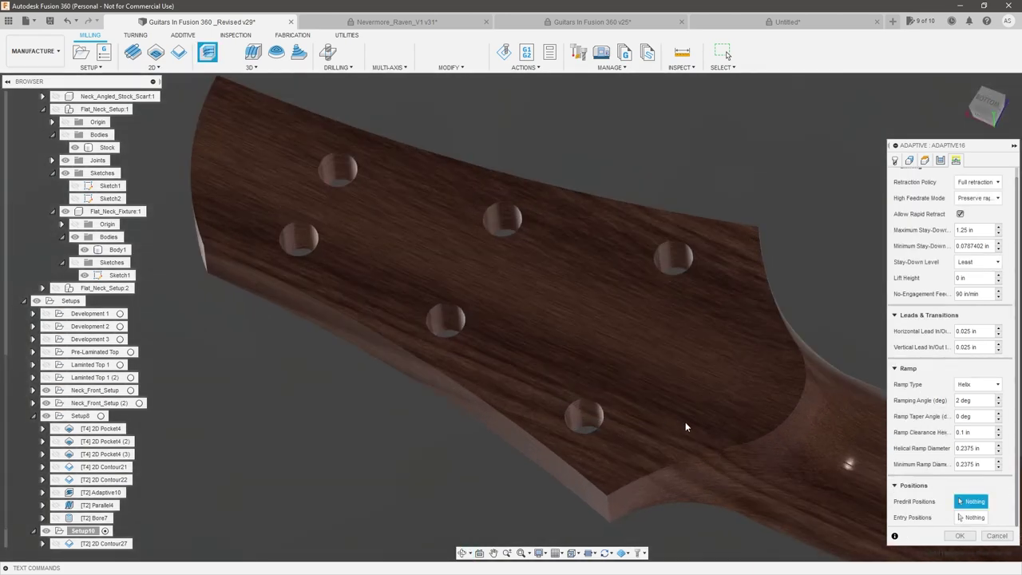
{"action": "left_click", "coordinate": [977, 517]}
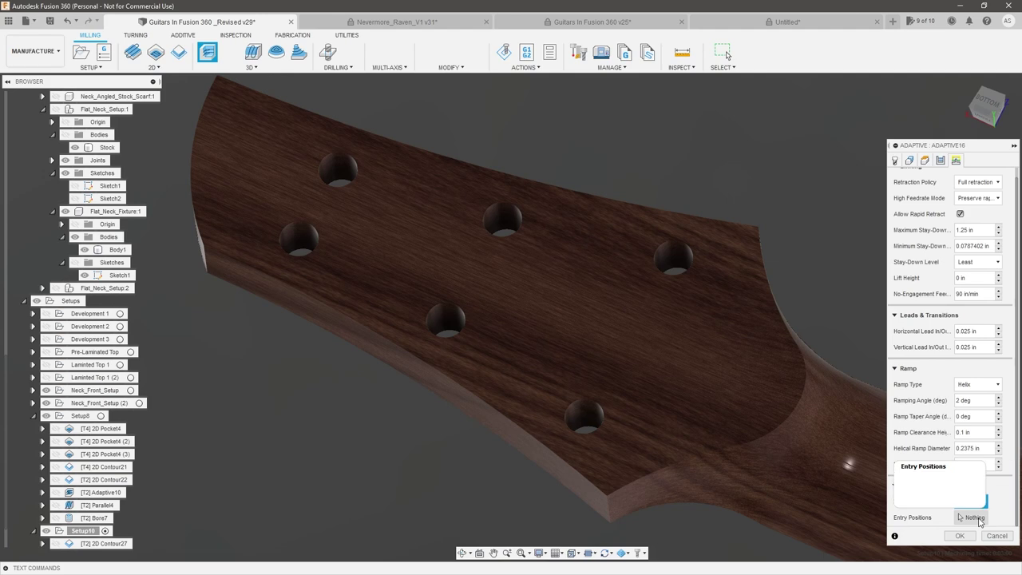
{"action": "left_click", "coordinate": [457, 303]}
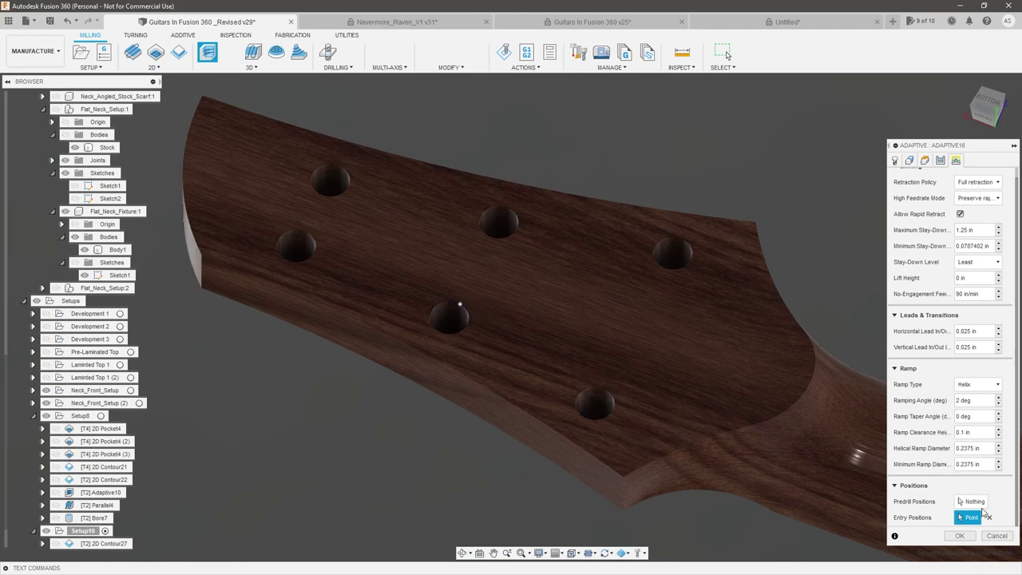
{"action": "left_click", "coordinate": [962, 536]}
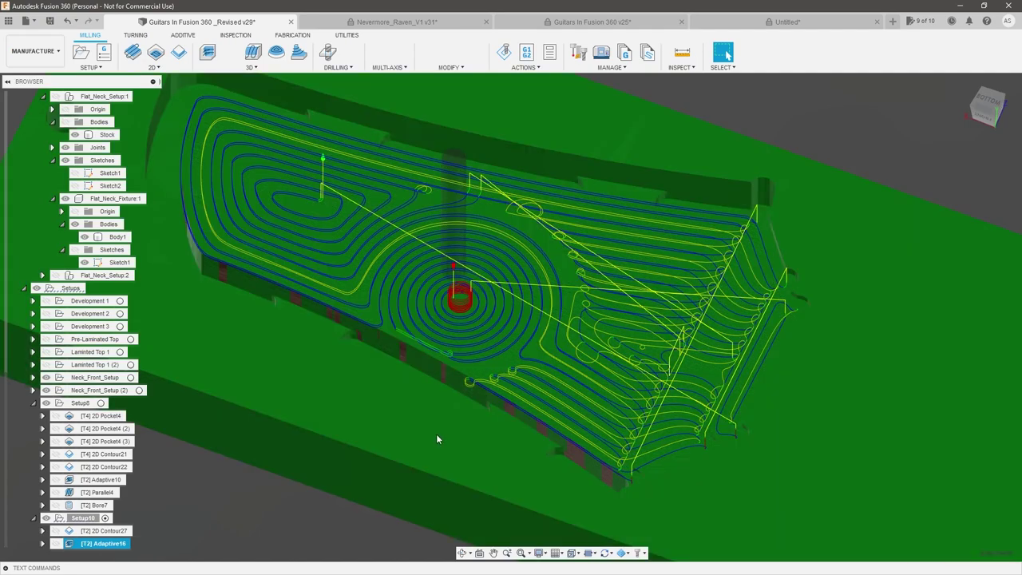
{"action": "middle_click_drag", "start_coordinate": [431, 273], "coordinate": [453, 285], "text": "shift"}
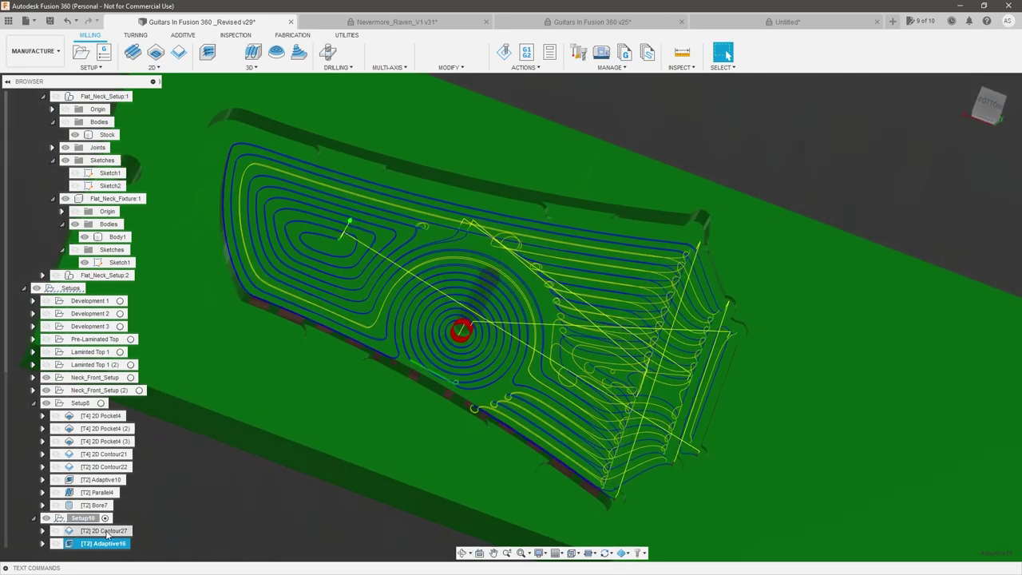
- Simulate Setup10 and adjust the playback speed while the back contour and adaptive clearing are cut
{"action": "right_click", "coordinate": [89, 518]}
{"action": "left_click", "coordinate": [112, 270]}
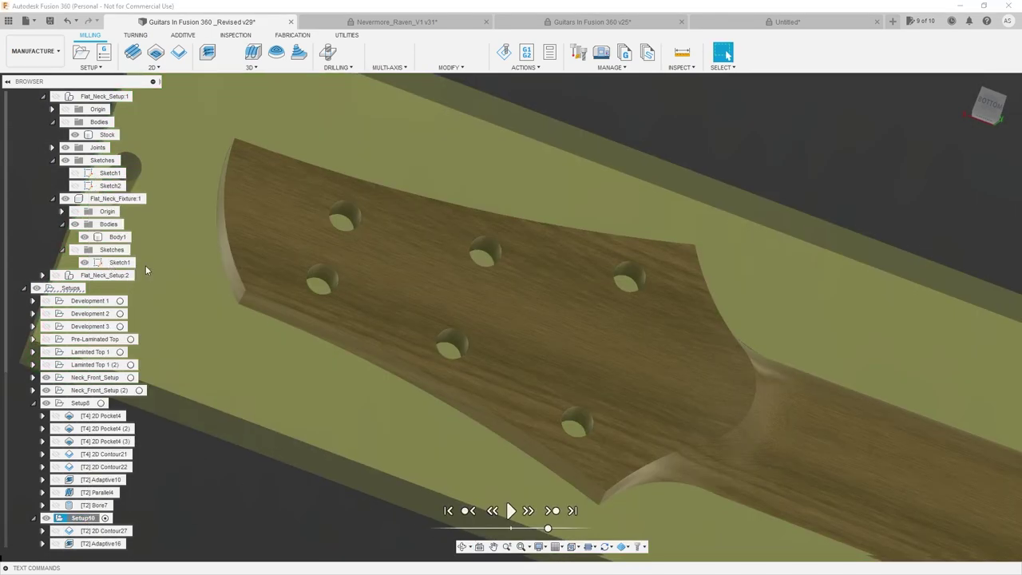
{"action": "scroll", "coordinate": [447, 442], "scroll_direction": "down", "scroll_amount": 5}
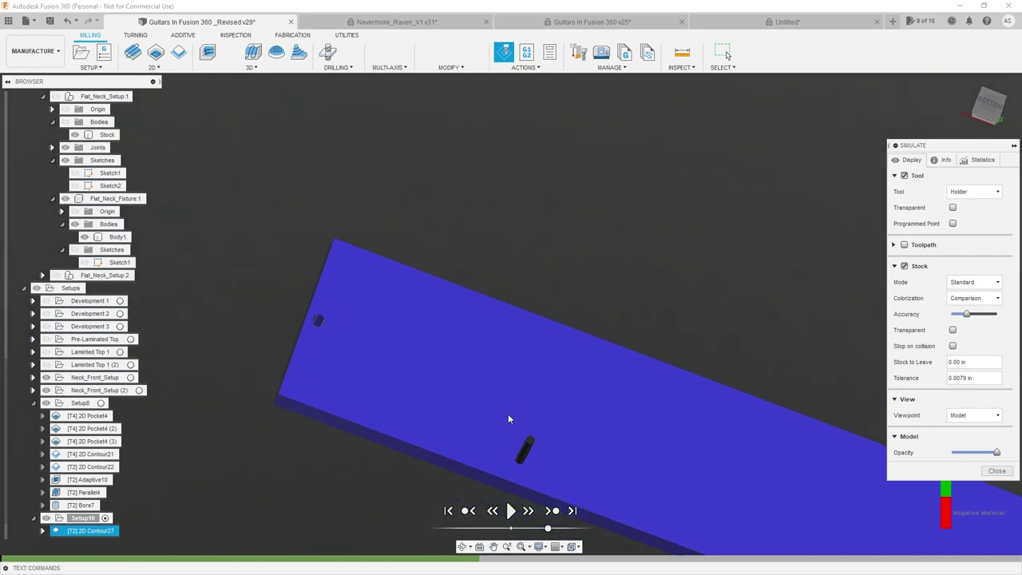
{"action": "left_click_drag", "start_coordinate": [547, 527], "coordinate": [529, 526]}
{"action": "left_click", "coordinate": [511, 512]}
{"action": "scroll", "coordinate": [545, 445], "scroll_direction": "up", "scroll_amount": 3}
{"action": "middle_click_drag", "start_coordinate": [544, 446], "coordinate": [530, 449], "text": "shift"}
{"action": "left_click_drag", "start_coordinate": [543, 528], "coordinate": [539, 528]}
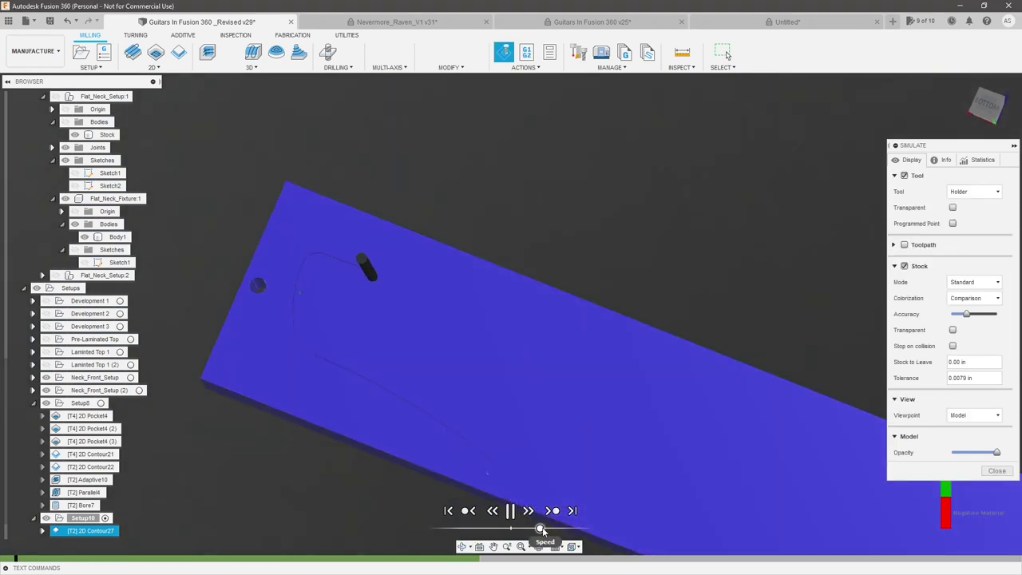
{"action": "middle_click_drag", "start_coordinate": [385, 385], "coordinate": [401, 349], "text": "shift"}
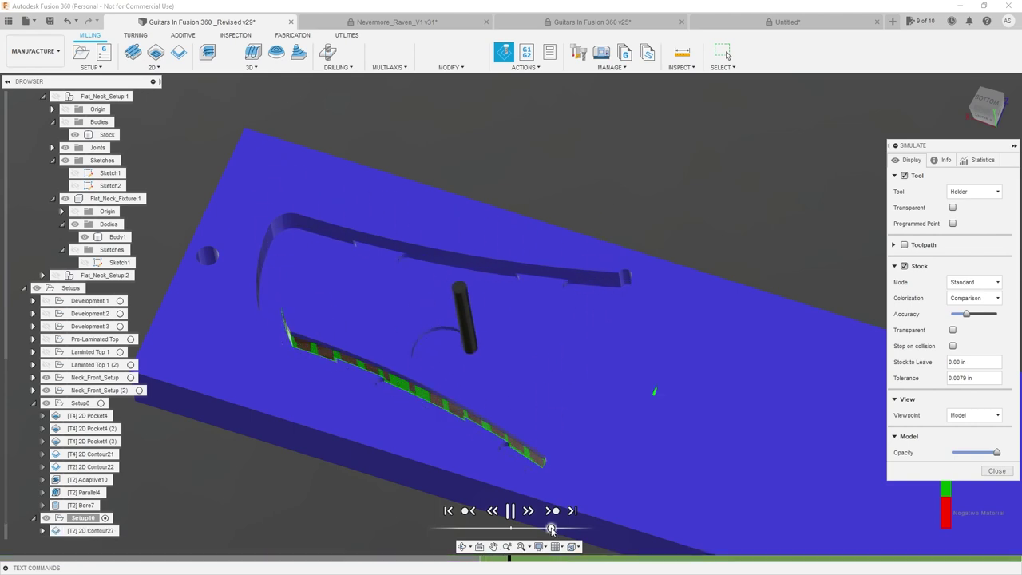
- Examine the headstock back pocket left by the adaptive clearing from several angles, and close the simulation
{"action": "scroll", "coordinate": [543, 447], "scroll_direction": "up", "scroll_amount": 3}
{"action": "middle_click_drag", "start_coordinate": [543, 447], "coordinate": [572, 364], "text": "shift"}
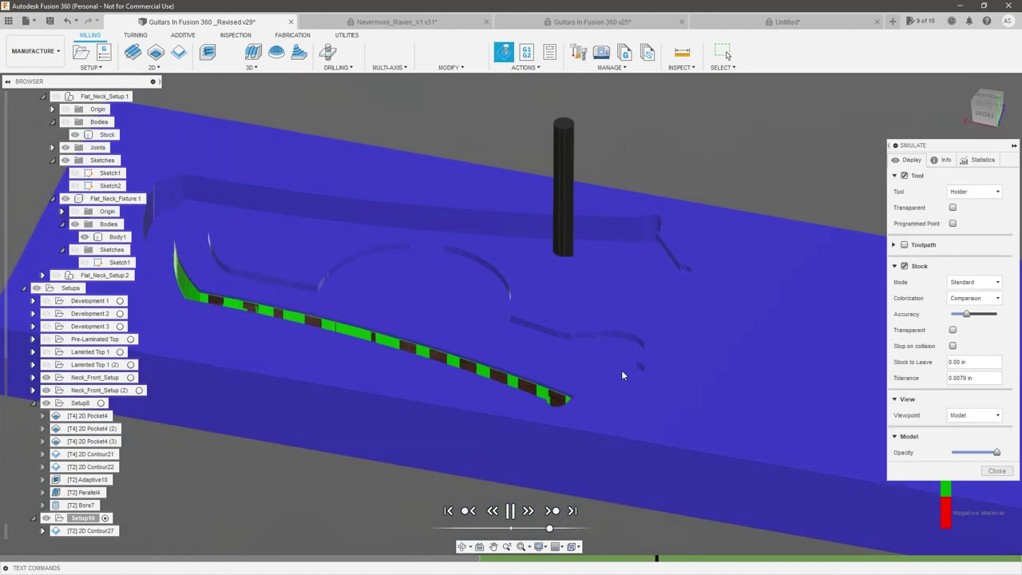
{"action": "middle_click_drag", "start_coordinate": [637, 485], "coordinate": [667, 413], "text": "shift"}
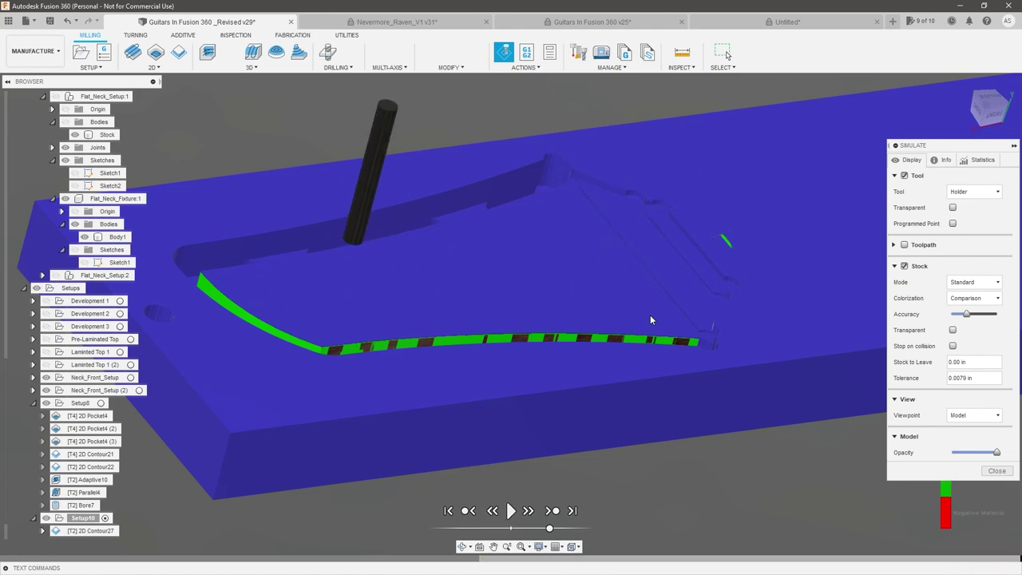
{"action": "mouse_move", "coordinate": [589, 307]}
{"action": "middle_mouse_down", "text": "shift"}
{"action": "mouse_move", "coordinate": [577, 291]}
{"action": "mouse_move", "coordinate": [570, 305]}
{"action": "middle_mouse_up", "text": "shift"}
{"action": "scroll", "coordinate": [618, 361], "scroll_direction": "down", "scroll_amount": 3}
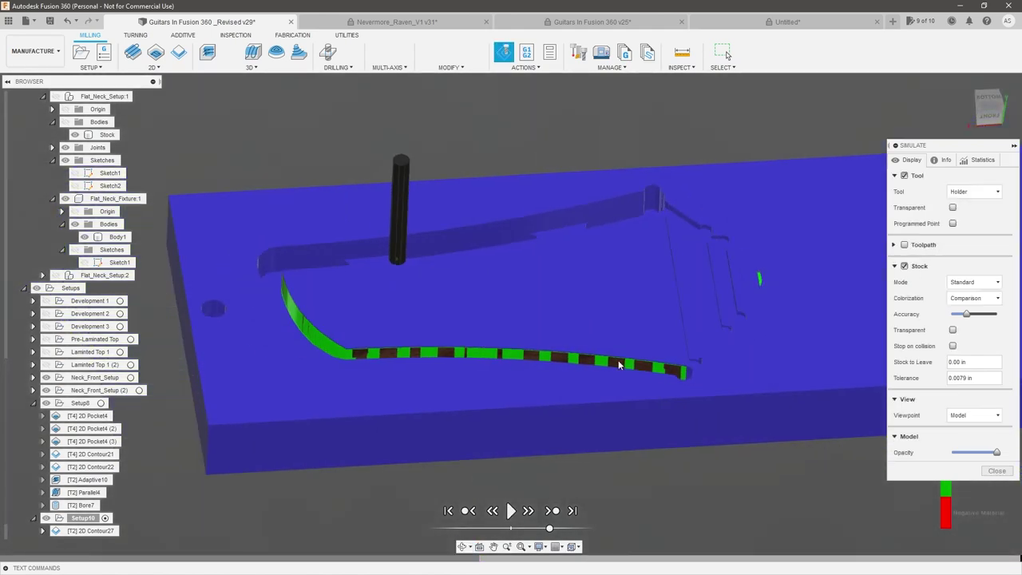
{"action": "middle_click_drag", "start_coordinate": [672, 316], "coordinate": [618, 339], "text": "shift"}
{"action": "scroll", "coordinate": [617, 339], "scroll_direction": "down", "scroll_amount": 1}
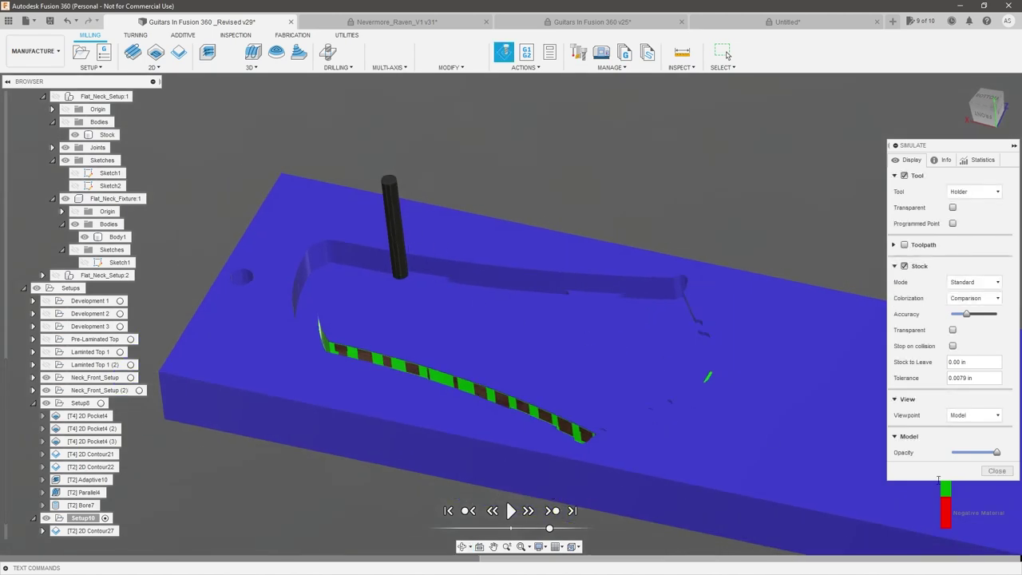
{"action": "left_click", "coordinate": [1008, 472]}
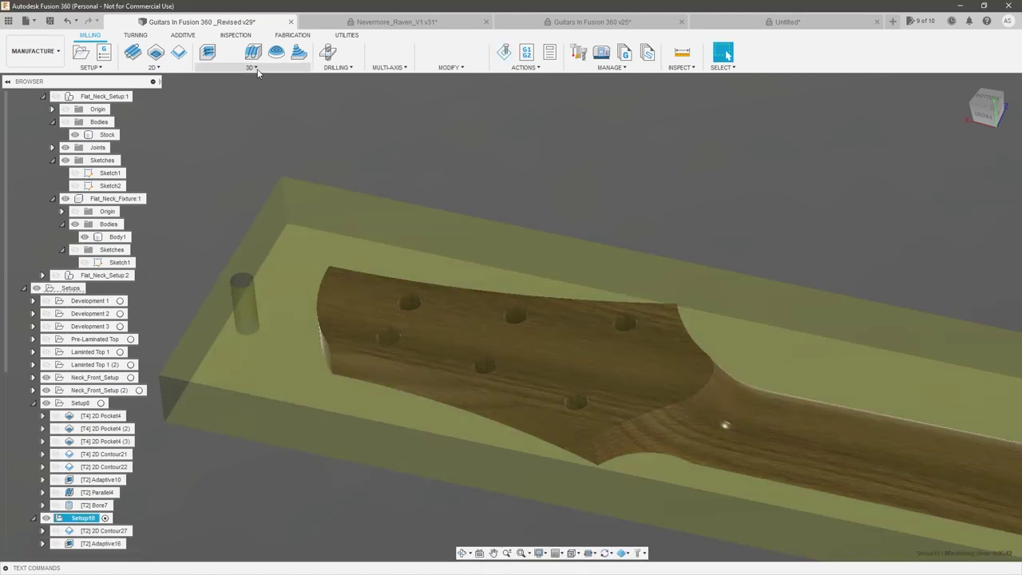
- Start a 3D Parallel operation in Setup10 and assign the two faces of the headstock's back as its model surfaces
{"action": "left_click", "coordinate": [255, 68]}
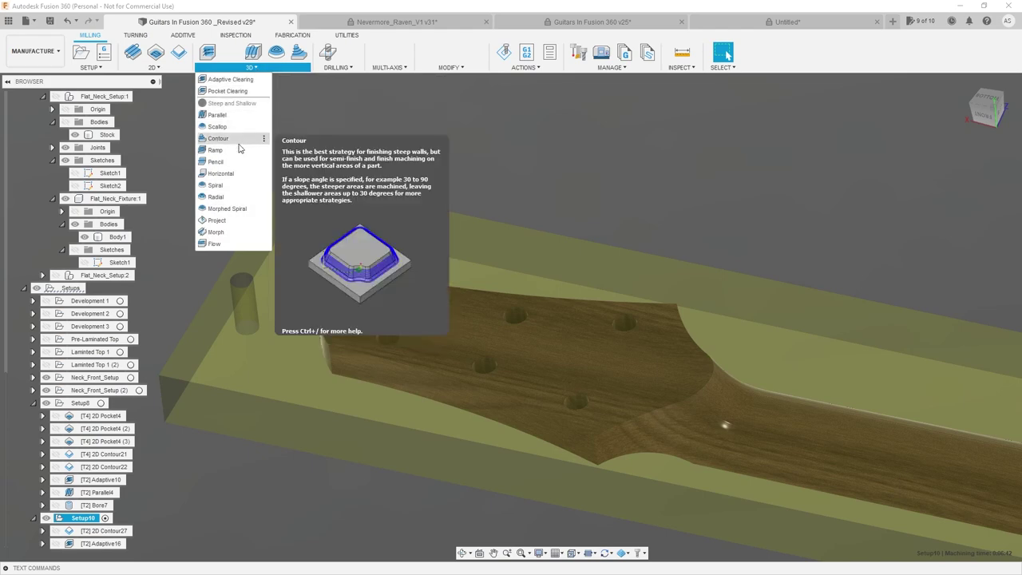
{"action": "left_click", "coordinate": [229, 115]}
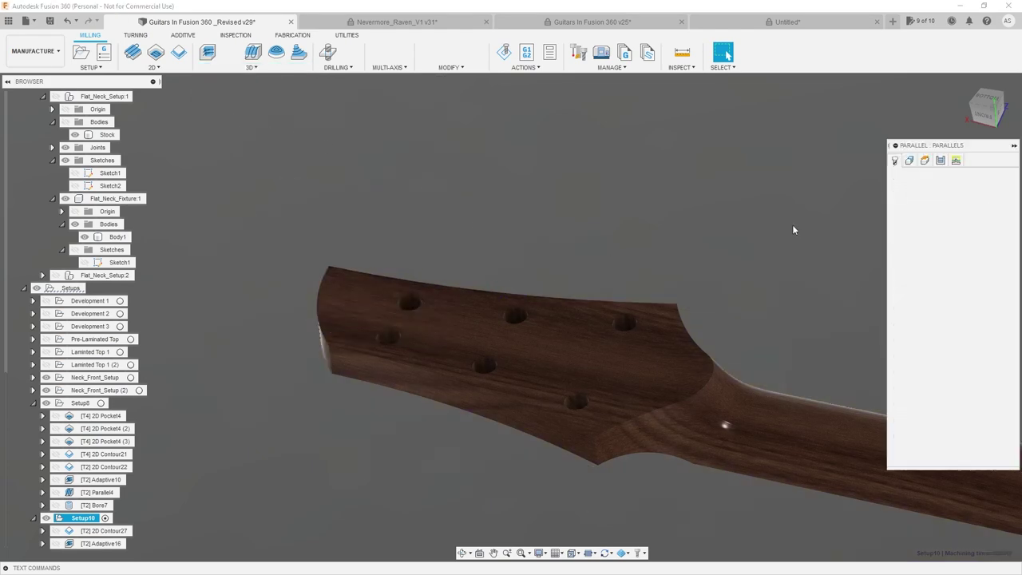
{"action": "left_click", "coordinate": [909, 162]}
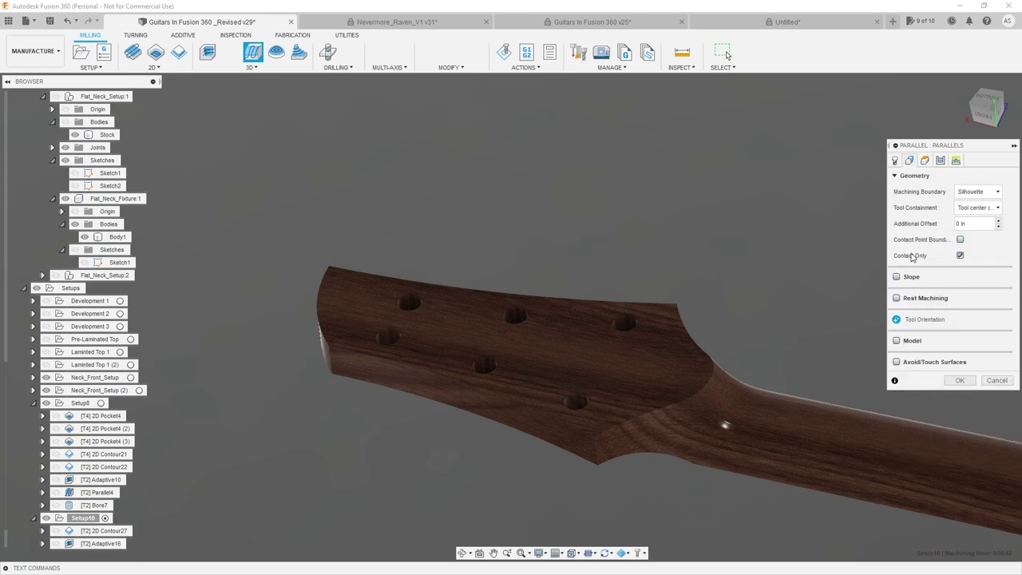
{"action": "left_click", "coordinate": [896, 341]}
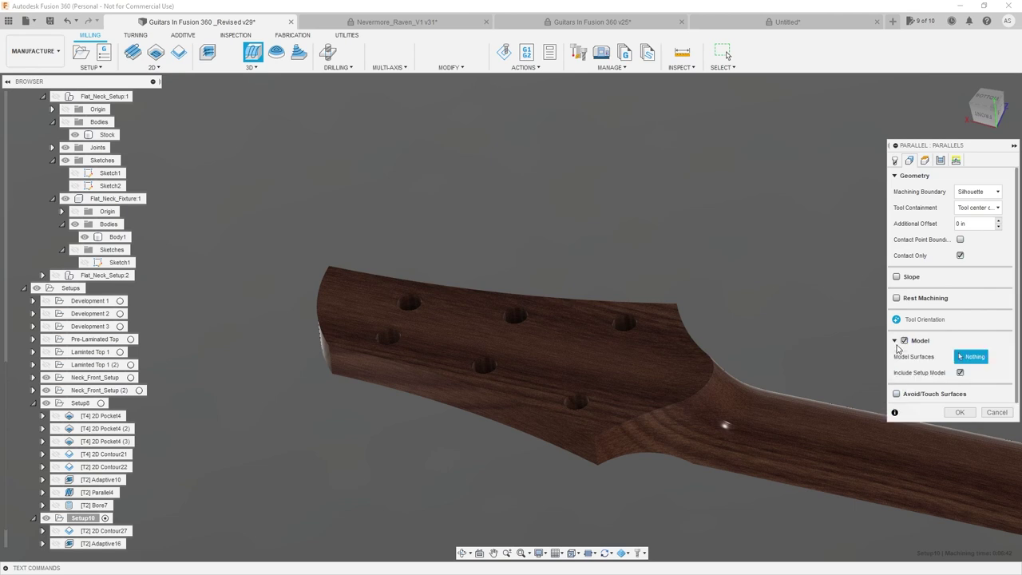
{"action": "left_click", "coordinate": [613, 367]}
{"action": "left_click", "coordinate": [678, 365]}
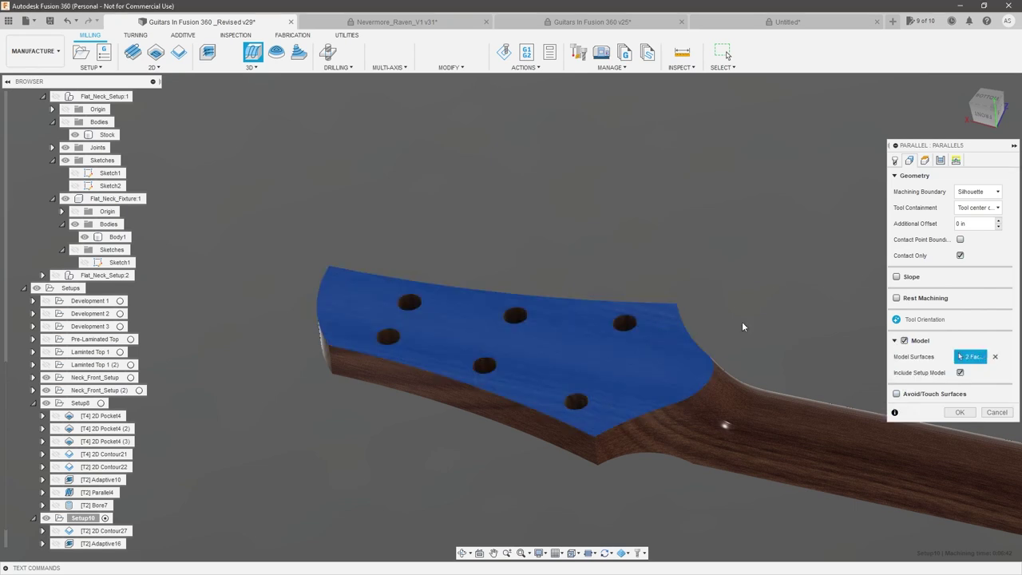
- Set the machining boundary to Selection and choose the outline around the headstock's back, including its curve at the neck transition
{"action": "left_click", "coordinate": [975, 191]}
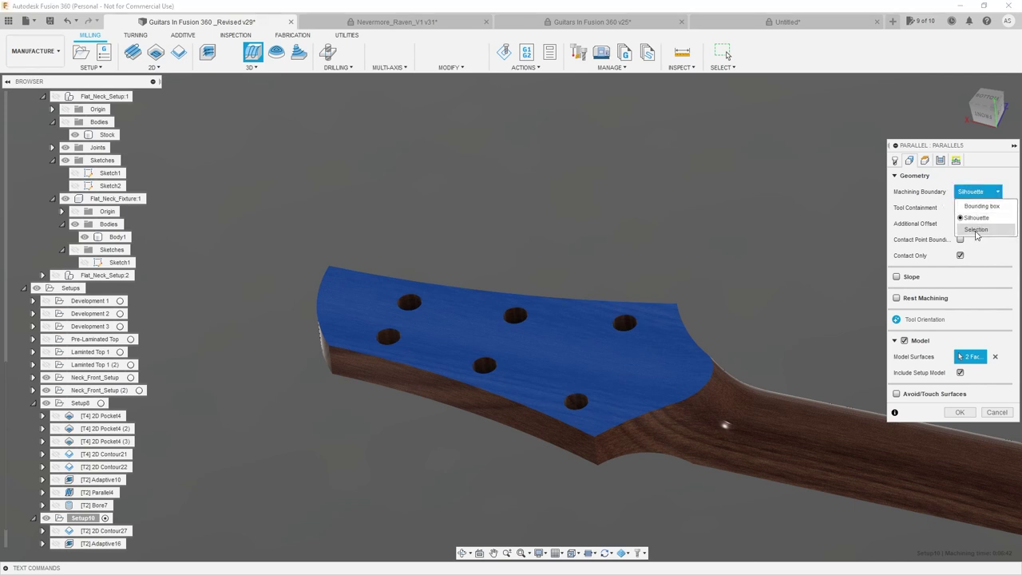
{"action": "left_click", "coordinate": [971, 229]}
{"action": "left_click", "coordinate": [648, 413]}
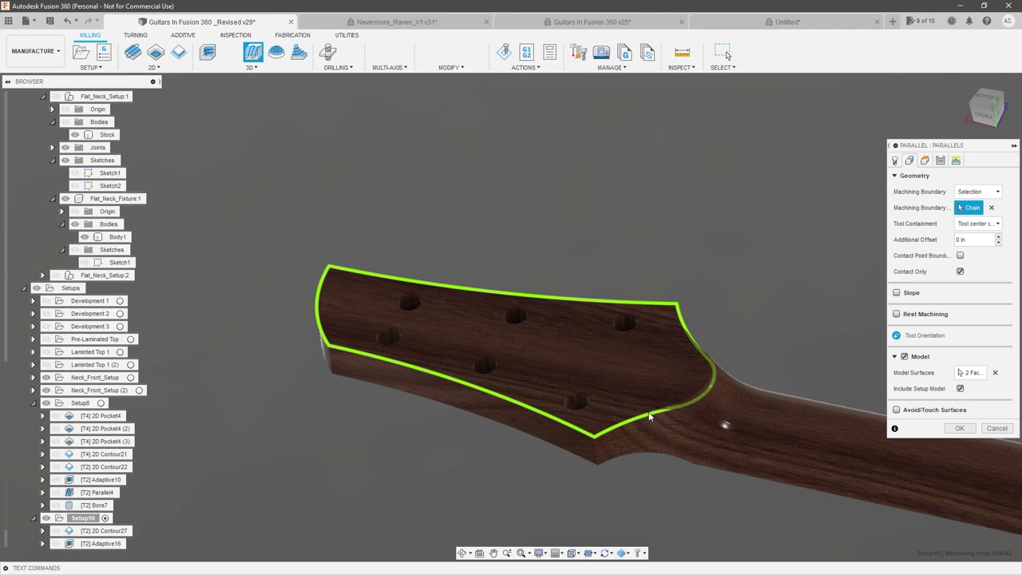
{"action": "scroll", "coordinate": [661, 347], "scroll_direction": "up", "scroll_amount": 2}
{"action": "mouse_move", "coordinate": [734, 308]}
{"action": "middle_mouse_down", "text": "shift"}
{"action": "mouse_move", "coordinate": [731, 298]}
{"action": "mouse_move", "coordinate": [735, 317]}
{"action": "middle_mouse_up", "text": "shift"}
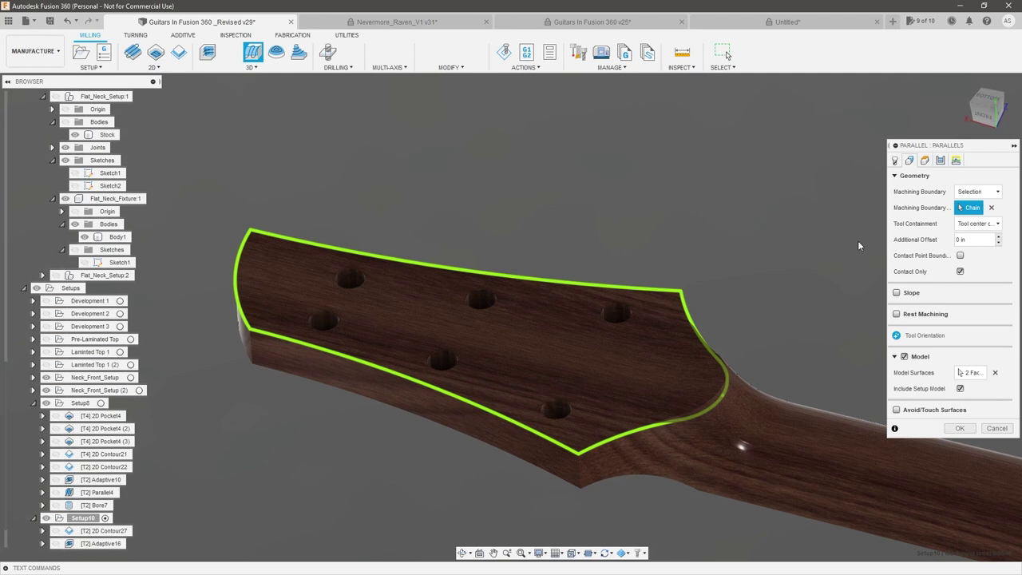
{"action": "left_click", "coordinate": [974, 223]}
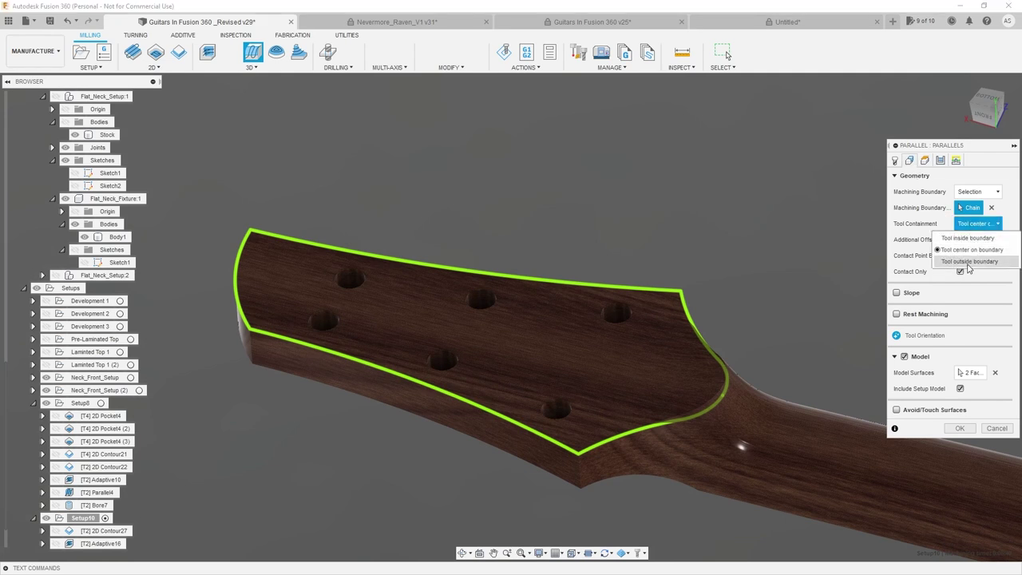
{"action": "left_click", "coordinate": [922, 204]}
- Reference the bottom height to the flat headstock back face, set the stepover to 0.03125 in and generate the parallel toolpath
{"action": "left_click", "coordinate": [924, 161]}
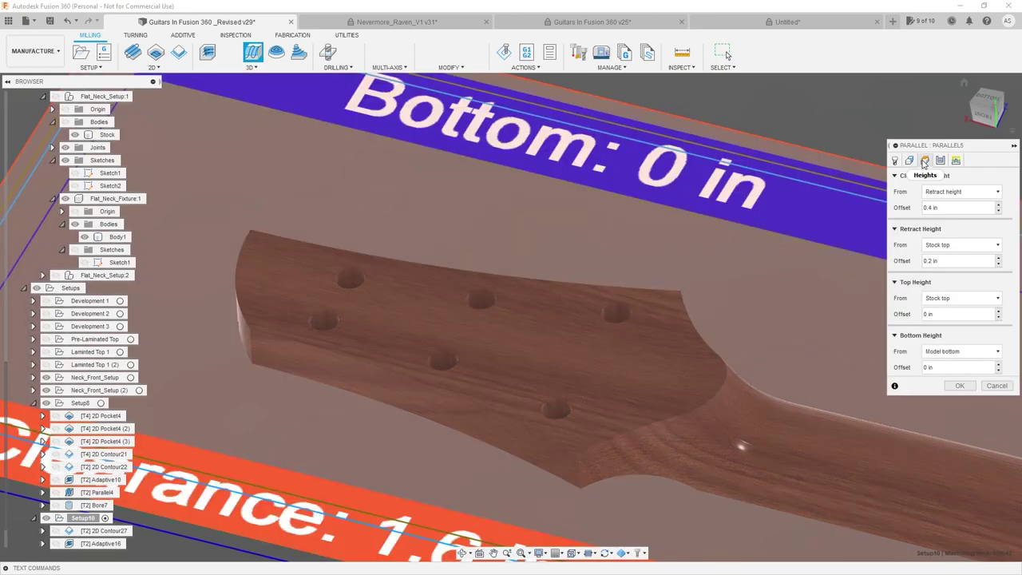
{"action": "left_click", "coordinate": [952, 351]}
{"action": "left_click", "coordinate": [947, 450]}
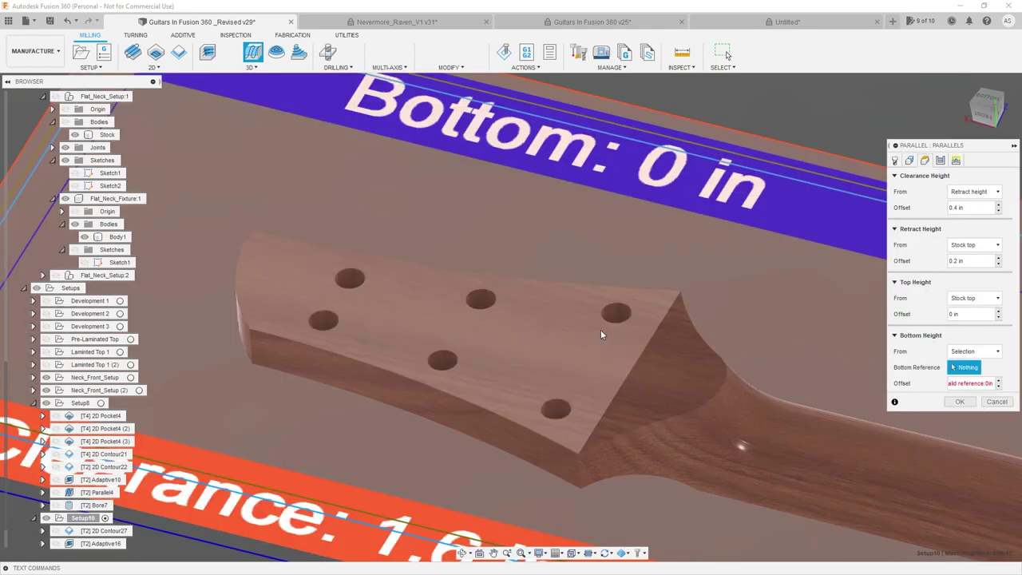
{"action": "left_click", "coordinate": [600, 330]}
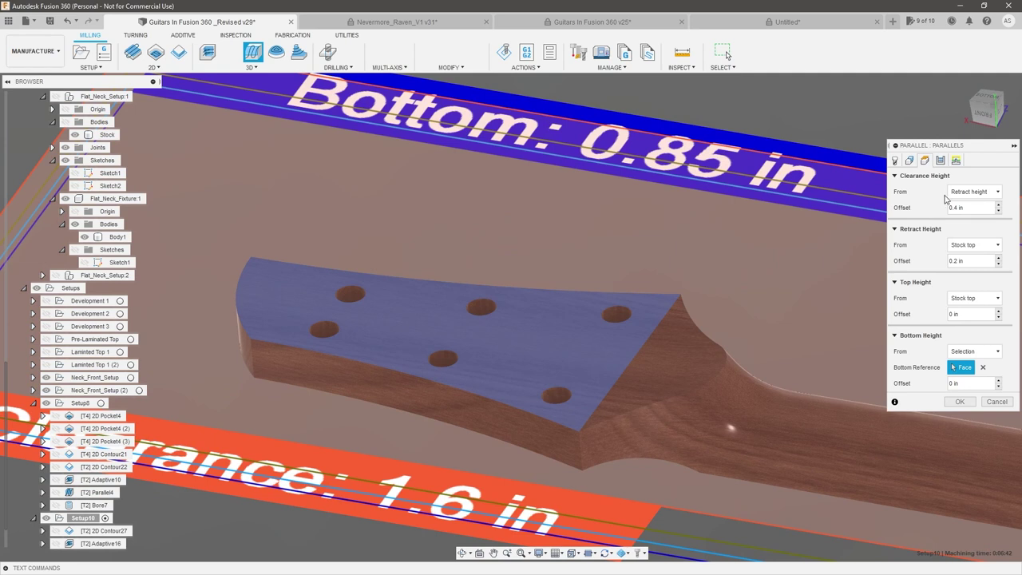
{"action": "left_click", "coordinate": [941, 160]}
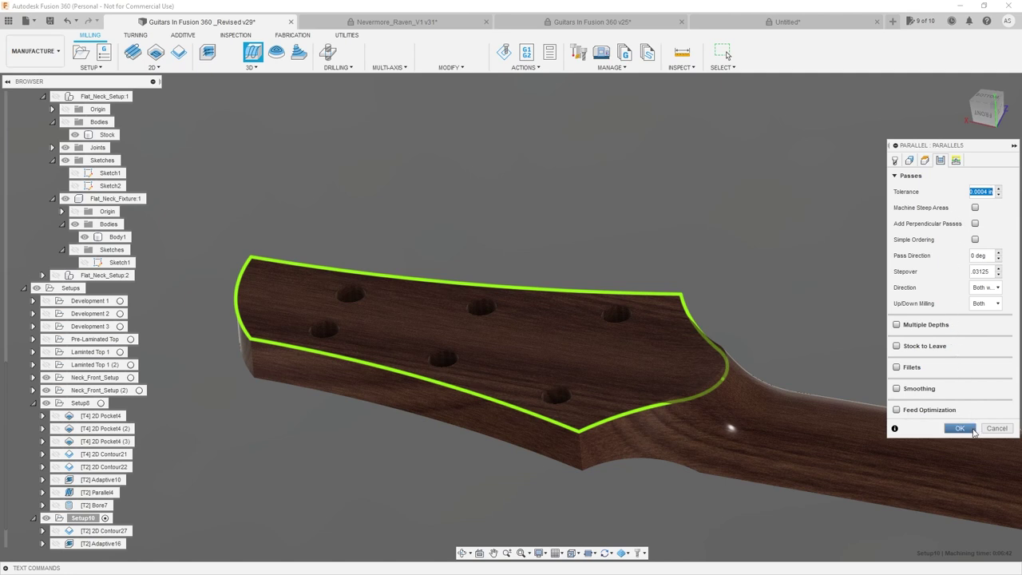
{"action": "left_click", "coordinate": [972, 429]}
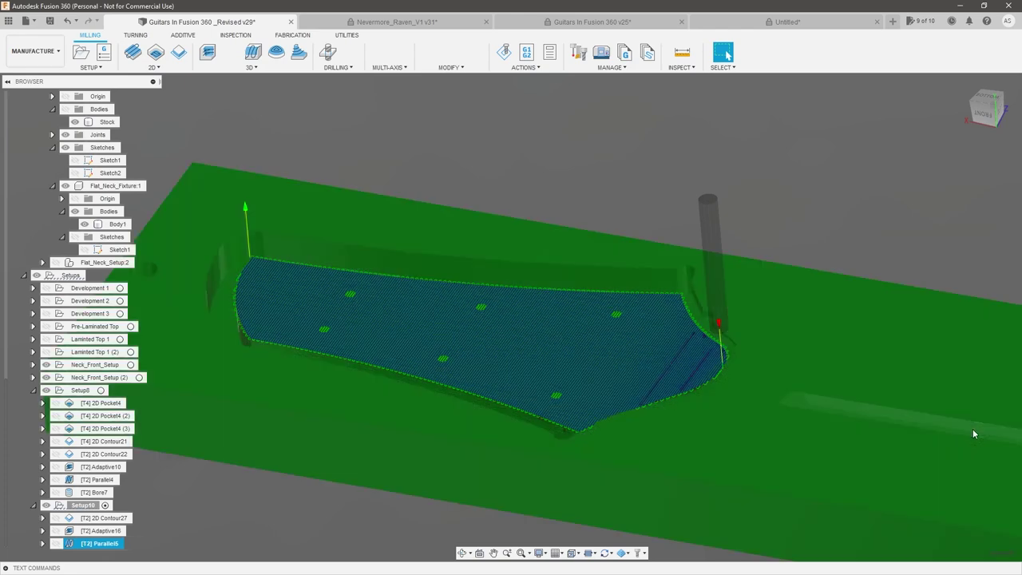
- Change the pass direction of the parallel operation so the passes run along the headstock's length, and regenerate the toolpath
{"action": "scroll", "coordinate": [568, 340], "scroll_direction": "up", "scroll_amount": 2}
{"action": "middle_click_drag", "start_coordinate": [568, 339], "coordinate": [591, 391], "text": "shift"}
{"action": "middle_click_drag", "start_coordinate": [618, 291], "coordinate": [671, 276], "text": "shift"}
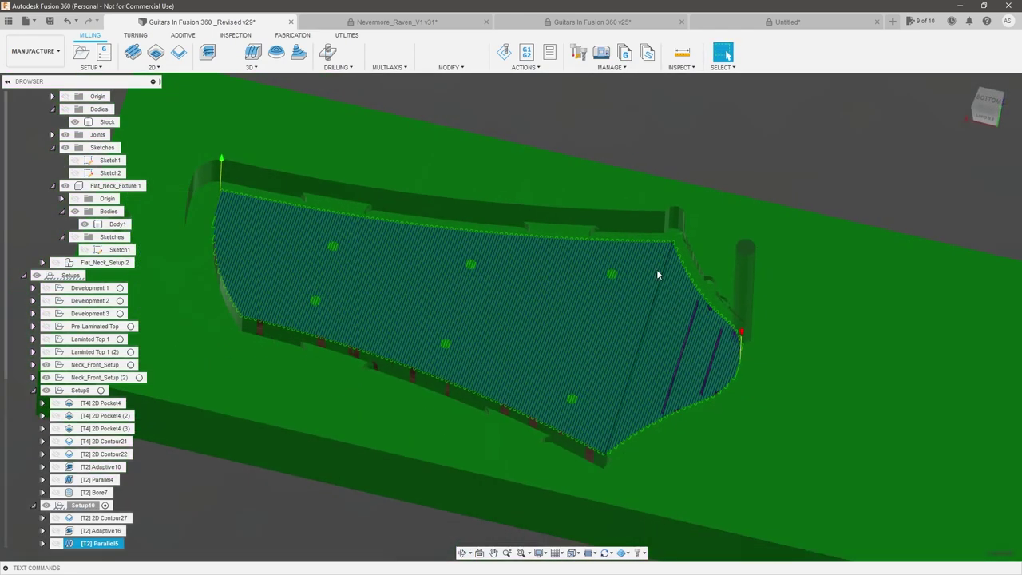
{"action": "right_click", "coordinate": [104, 543]}
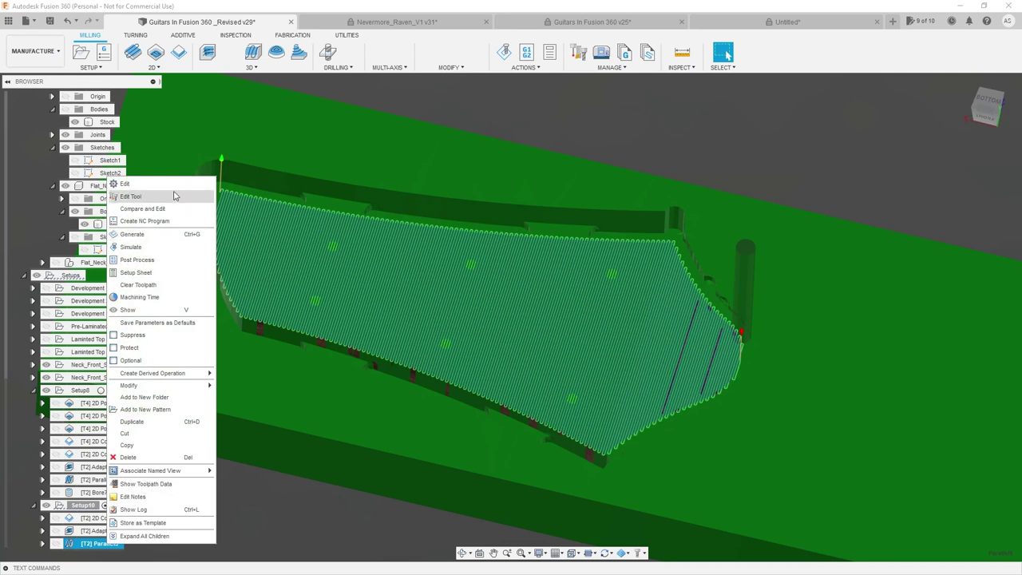
{"action": "left_click", "coordinate": [175, 184]}
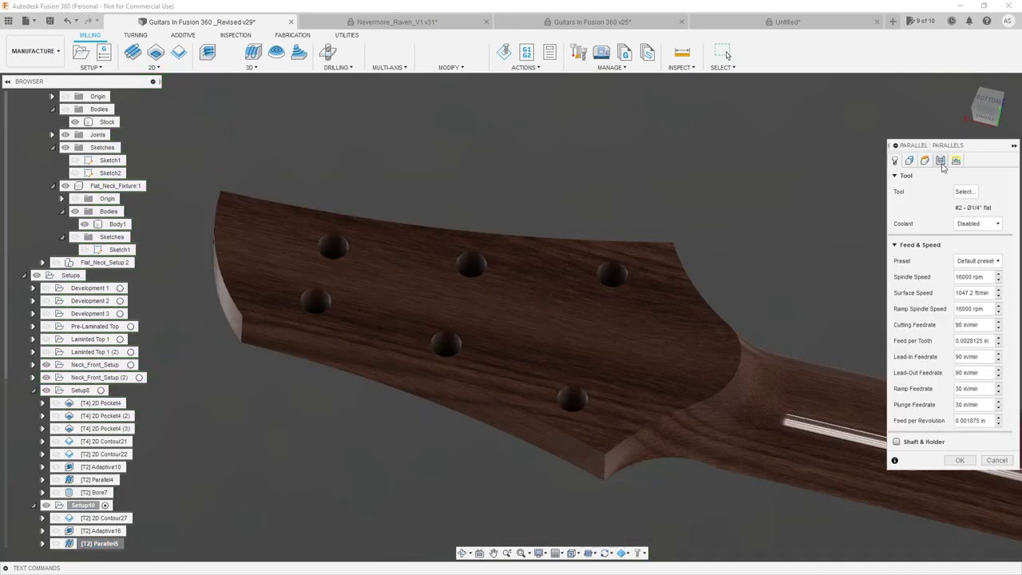
{"action": "left_click", "coordinate": [941, 160]}
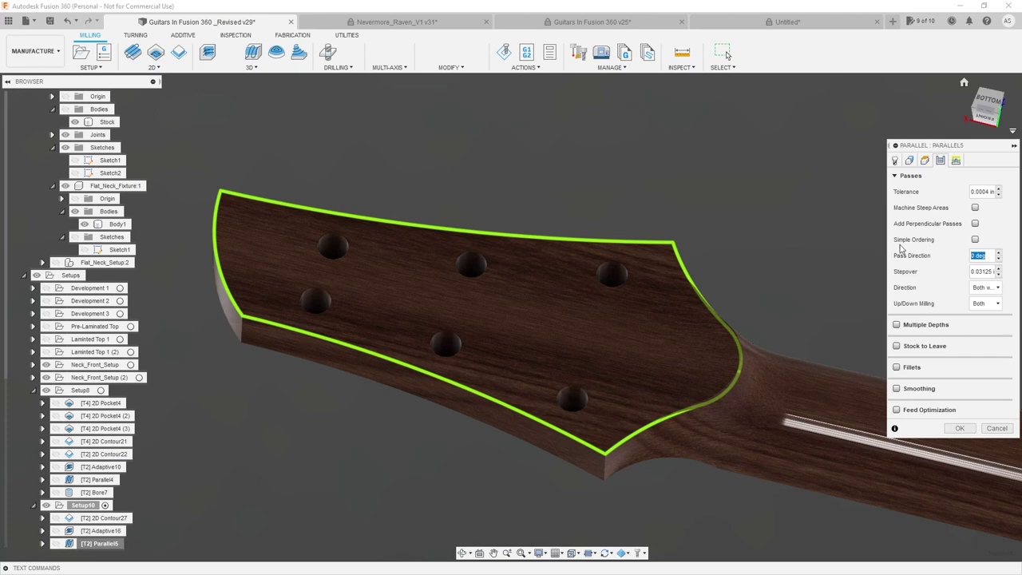
{"action": "left_click", "coordinate": [961, 429]}
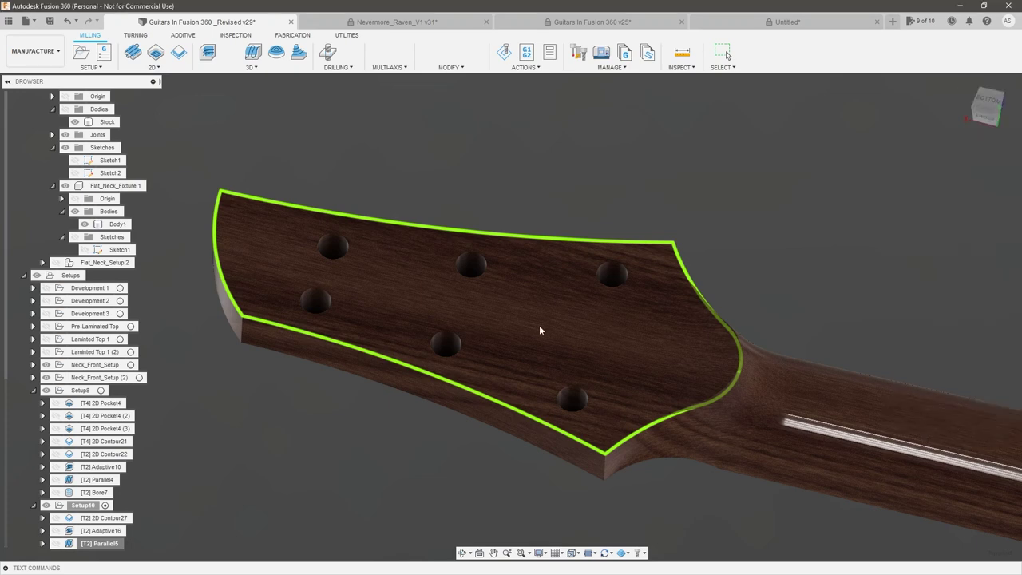
- Examine the regenerated parallel passes on the headstock's back up close and in relation to the whole stock
{"action": "scroll", "coordinate": [517, 318], "scroll_direction": "up", "scroll_amount": 2}
{"action": "middle_click_drag", "start_coordinate": [517, 318], "coordinate": [451, 249], "text": "shift"}
{"action": "scroll", "coordinate": [451, 249], "scroll_direction": "down", "scroll_amount": 3}
{"action": "scroll", "coordinate": [604, 276], "scroll_direction": "up", "scroll_amount": 2}
{"action": "middle_click_drag", "start_coordinate": [605, 278], "coordinate": [669, 324], "text": "shift"}
{"action": "middle_click_drag", "start_coordinate": [682, 287], "coordinate": [641, 296], "text": "shift"}
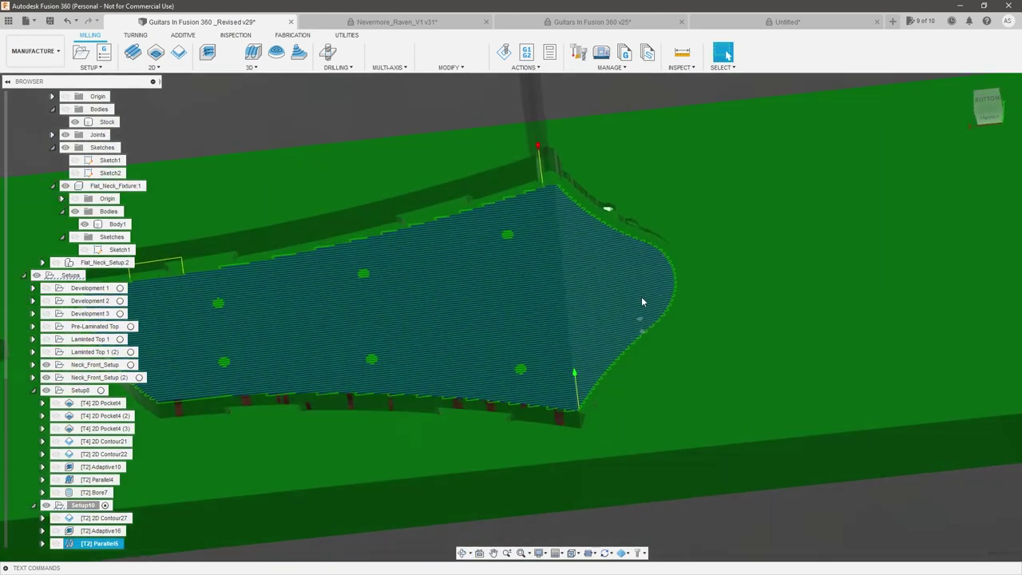
{"action": "scroll", "coordinate": [503, 282], "scroll_direction": "down", "scroll_amount": 5}
{"action": "scroll", "coordinate": [523, 232], "scroll_direction": "up", "scroll_amount": 2}
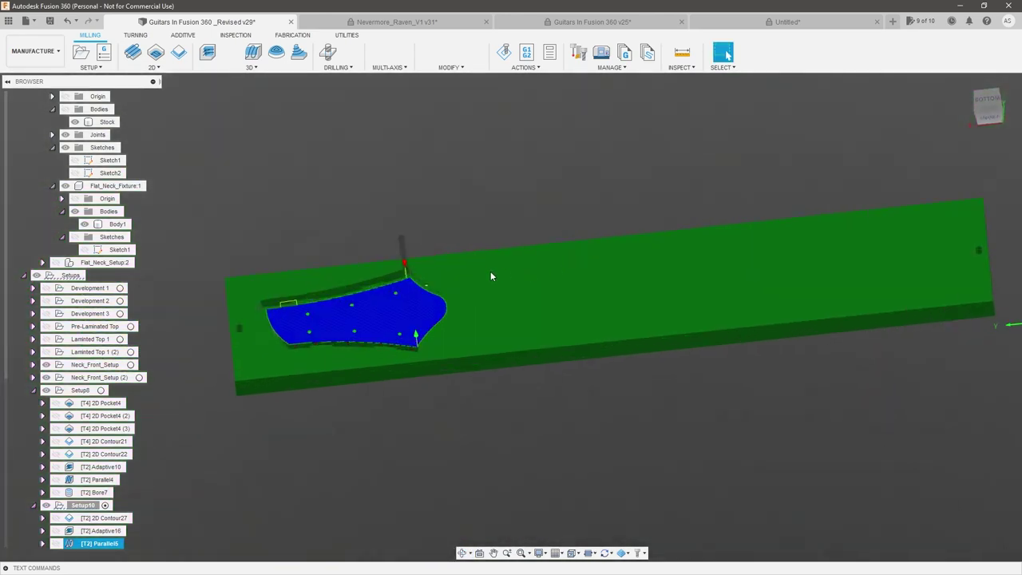
{"action": "scroll", "coordinate": [463, 297], "scroll_direction": "up", "scroll_amount": 3}
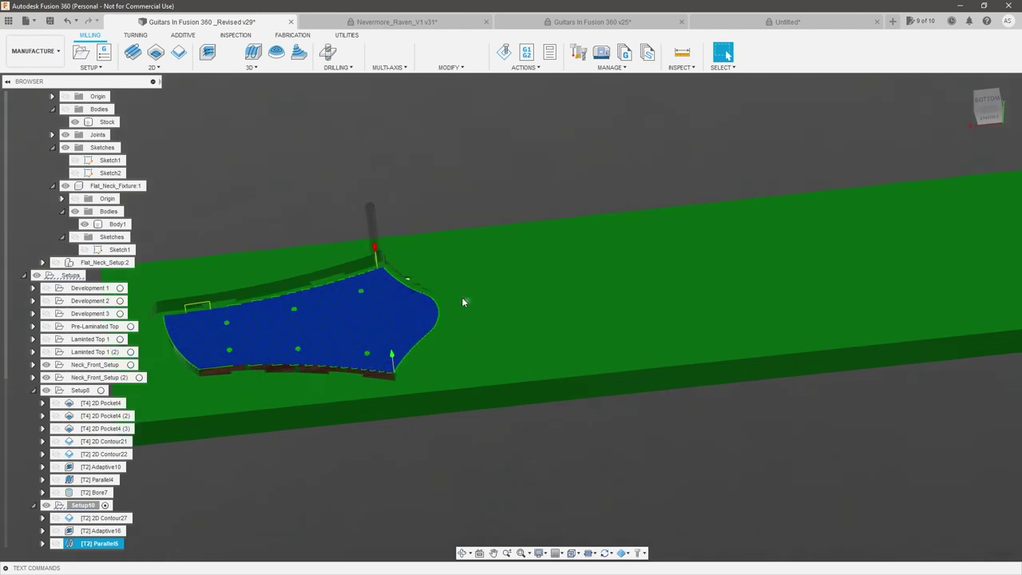
{"action": "mouse_move", "coordinate": [452, 267]}
{"action": "middle_mouse_down", "text": "shift"}
{"action": "mouse_move", "coordinate": [453, 238]}
{"action": "mouse_move", "coordinate": [455, 255]}
{"action": "middle_mouse_up", "text": "shift"}
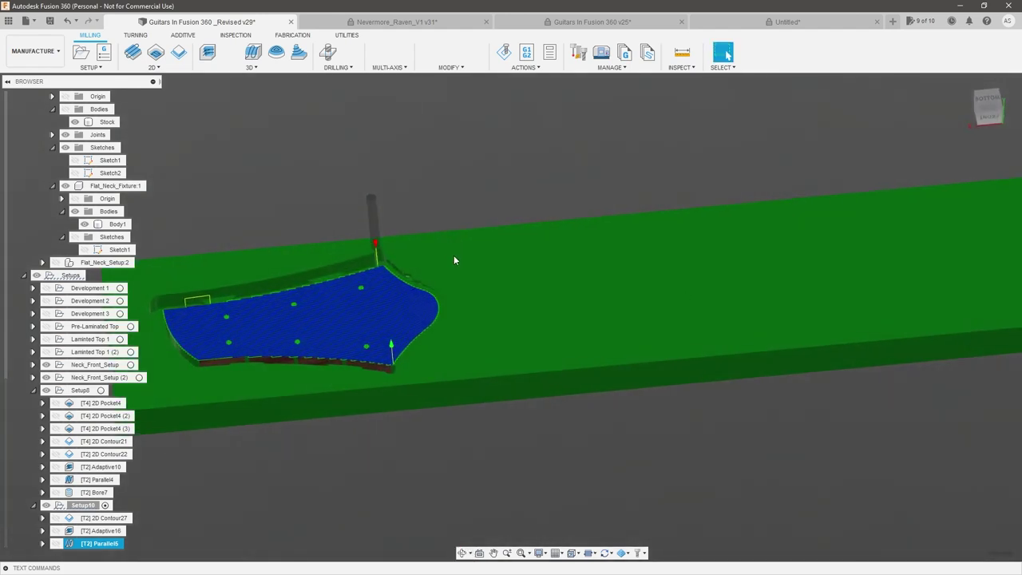
{"action": "scroll", "coordinate": [451, 305], "scroll_direction": "down", "scroll_amount": 3}
{"action": "scroll", "coordinate": [590, 273], "scroll_direction": "up", "scroll_amount": 2}
{"action": "scroll", "coordinate": [508, 286], "scroll_direction": "down", "scroll_amount": 2}
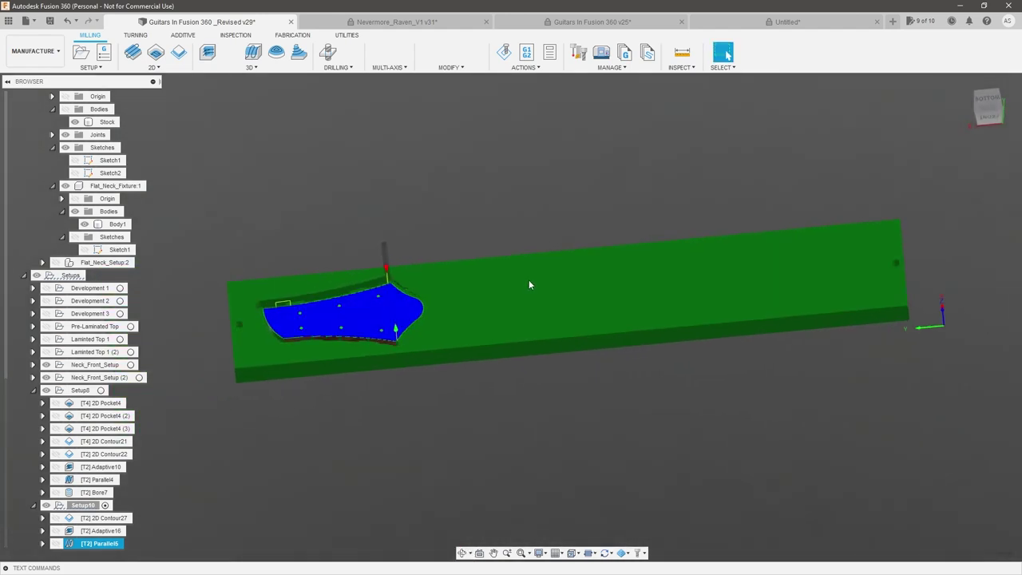
{"action": "scroll", "coordinate": [655, 277], "scroll_direction": "up", "scroll_amount": 2}
{"action": "middle_click_drag", "start_coordinate": [578, 313], "coordinate": [681, 356], "text": "shift"}
{"action": "scroll", "coordinate": [682, 357], "scroll_direction": "down", "scroll_amount": 3}
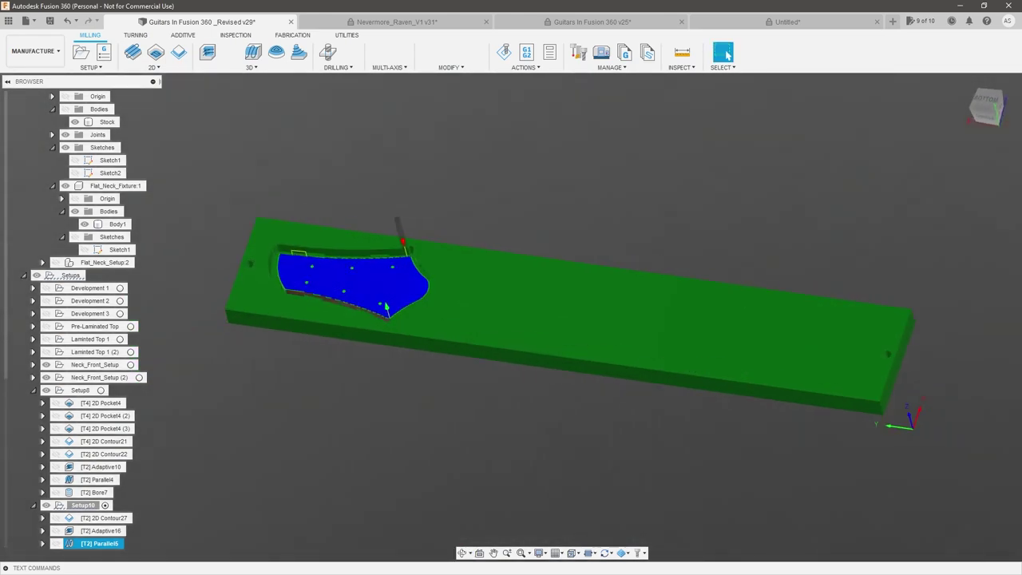
- Deselect the parallel operation and show the Flat_Neck_Setup:1 component around the neck
{"action": "left_click", "coordinate": [452, 157]}
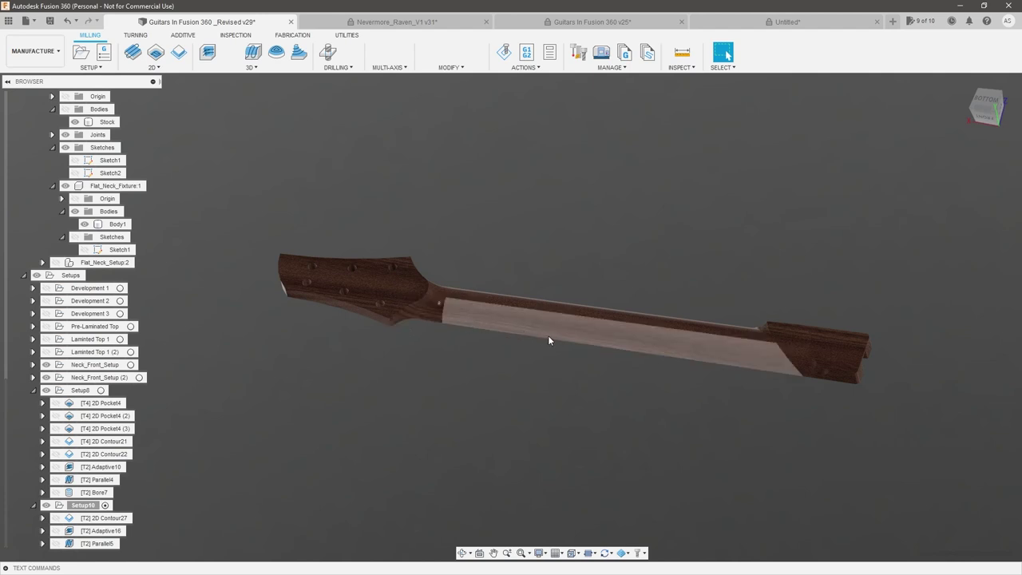
{"action": "middle_click_drag", "start_coordinate": [584, 349], "coordinate": [588, 346], "text": "shift"}
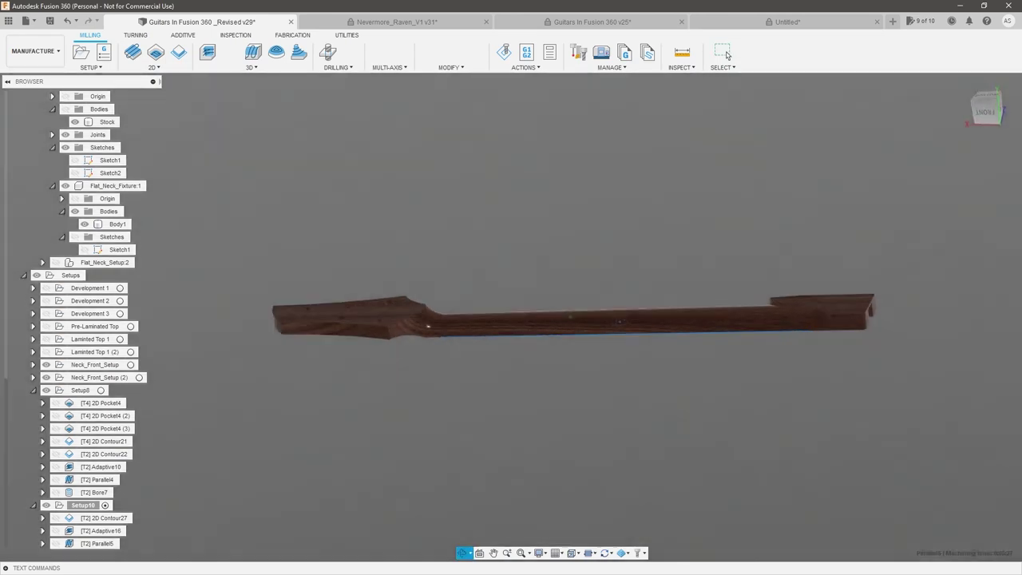
{"action": "middle_click_drag", "start_coordinate": [620, 322], "coordinate": [621, 349], "text": "shift"}
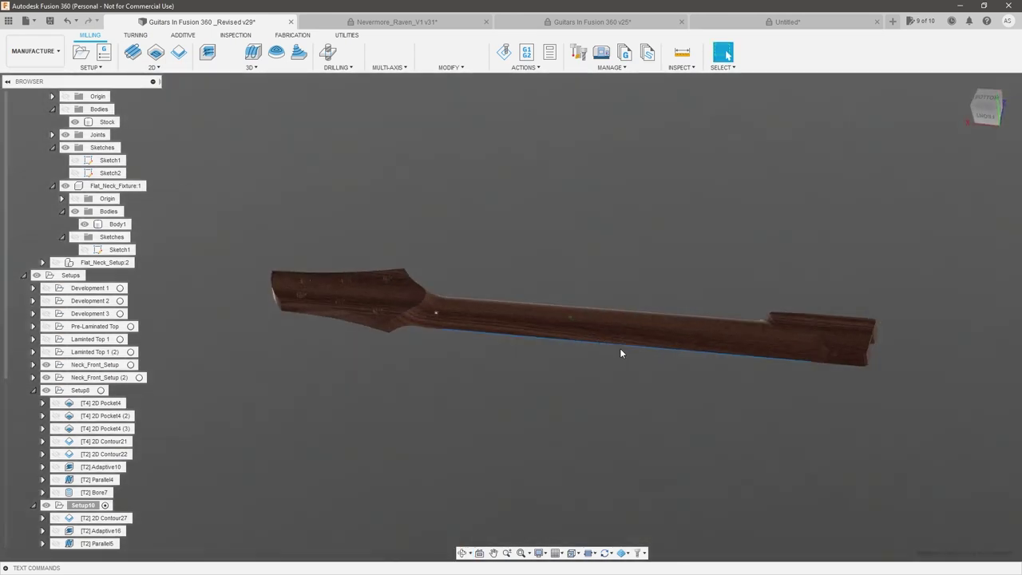
{"action": "scroll", "coordinate": [54, 146], "scroll_direction": "up", "scroll_amount": 2}
{"action": "left_click", "coordinate": [56, 124]}
{"action": "scroll", "coordinate": [442, 286], "scroll_direction": "up", "scroll_amount": 6}
{"action": "middle_click_drag", "start_coordinate": [444, 285], "coordinate": [487, 222], "text": "shift"}
{"action": "scroll", "coordinate": [488, 222], "scroll_direction": "down", "scroll_amount": 3}
{"action": "key", "text": "Escape"}
- Start another 2D Contour operation in Setup10 with the #2 1/4" flat tool, keeping the selected contours mode for its geometry
{"action": "left_click", "coordinate": [144, 70]}
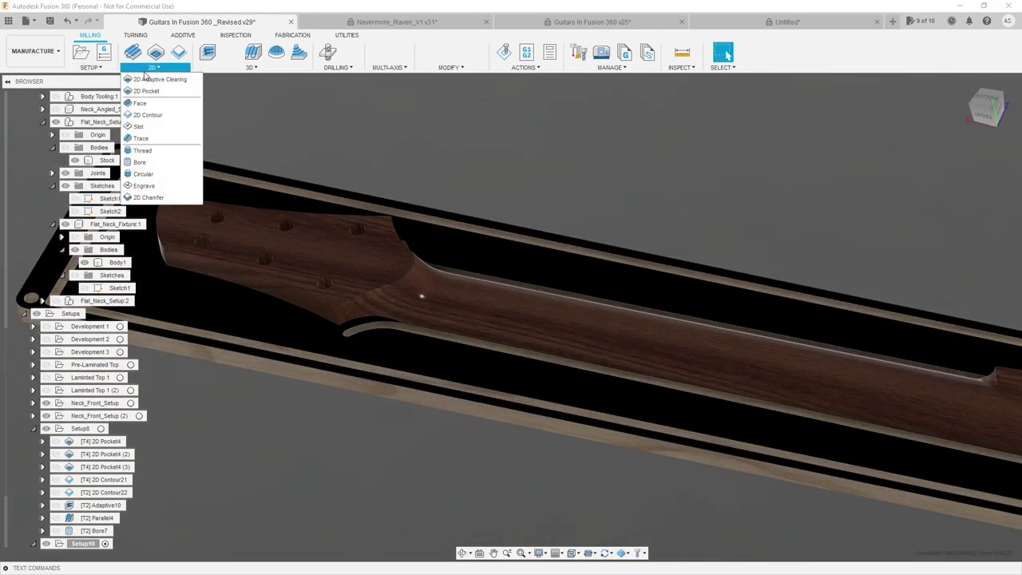
{"action": "left_click", "coordinate": [152, 114]}
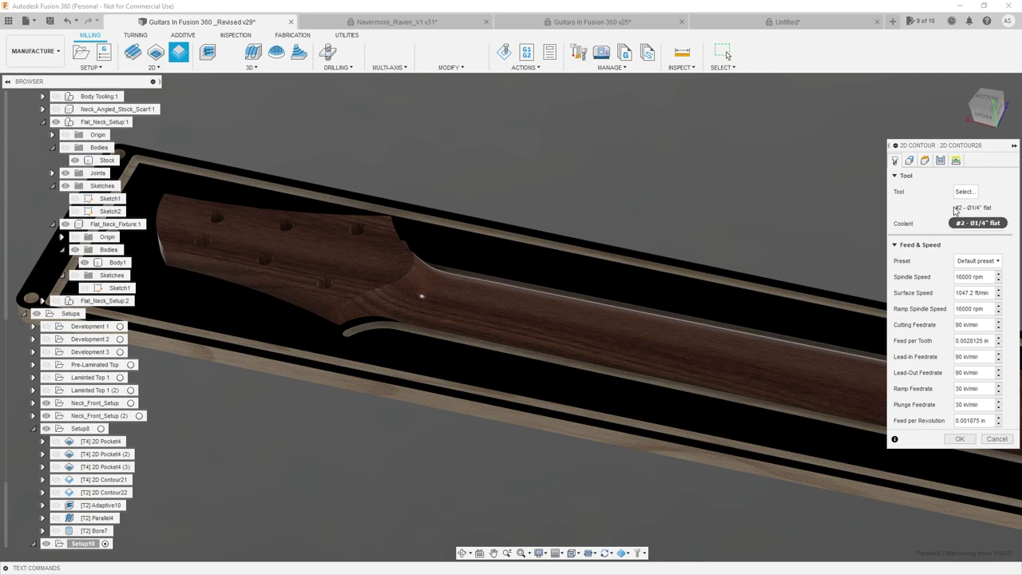
{"action": "left_click", "coordinate": [910, 160]}
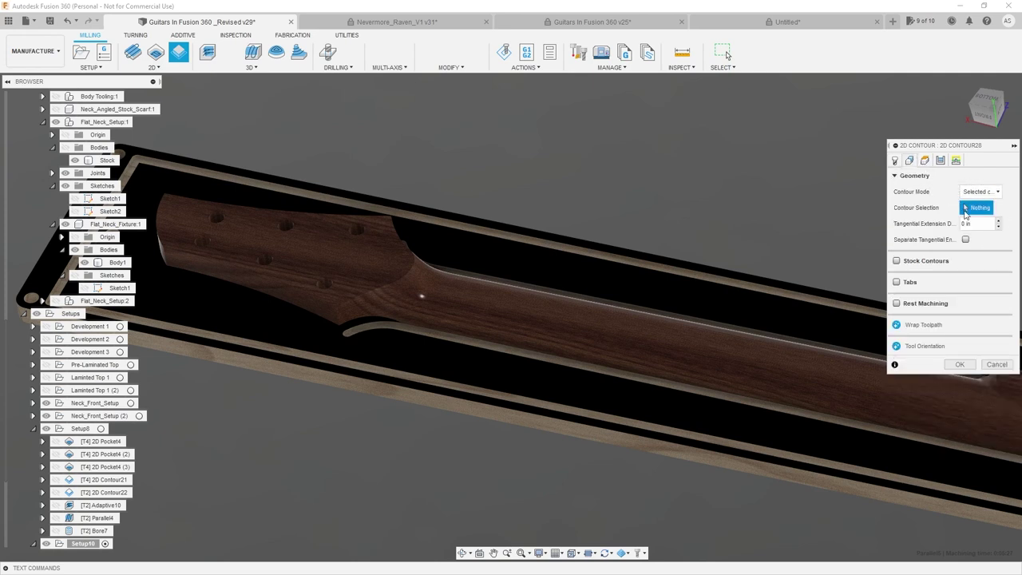
{"action": "left_click", "coordinate": [980, 191]}
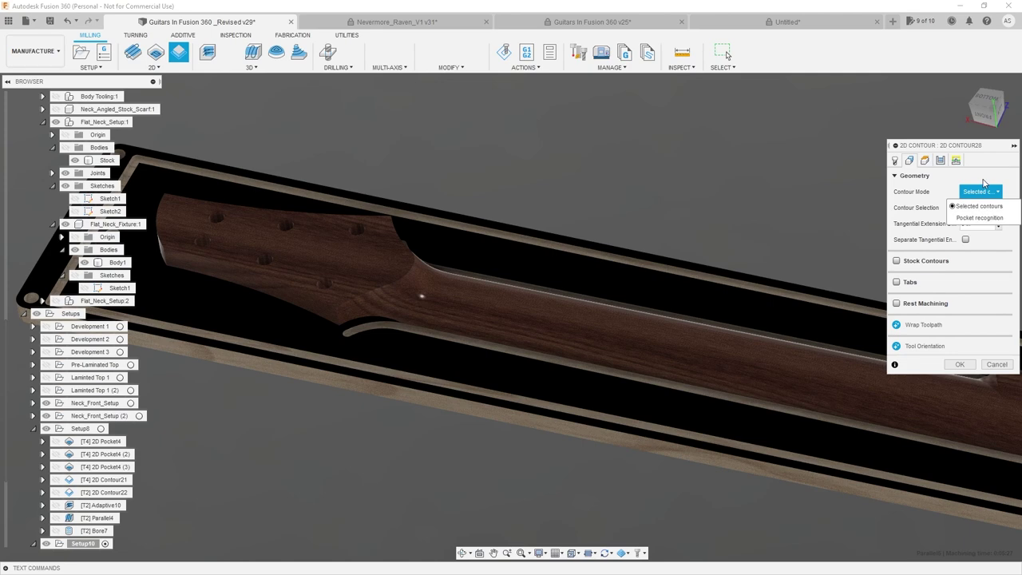
{"action": "left_click", "coordinate": [985, 185]}
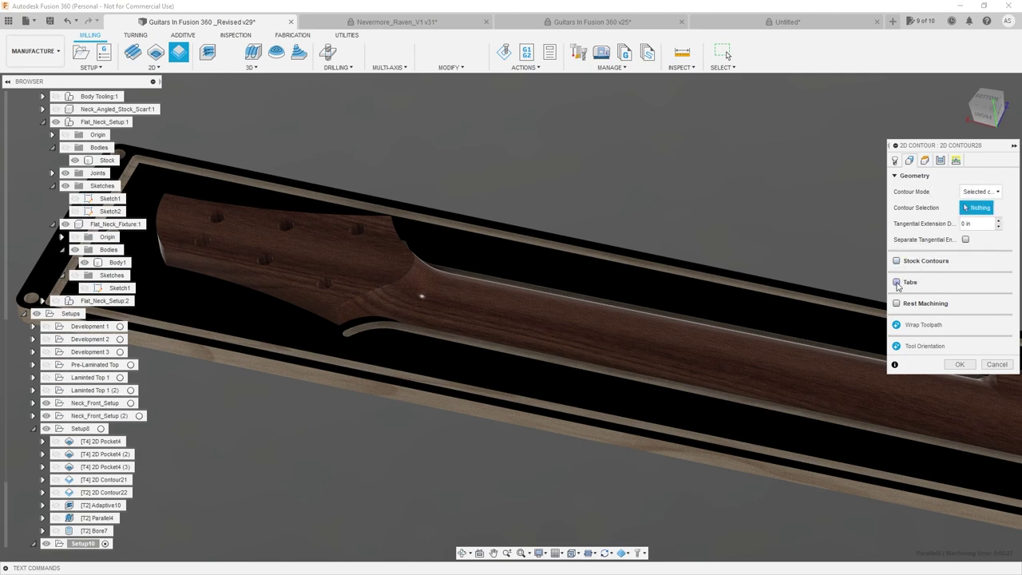
{"action": "mouse_move", "coordinate": [902, 288]}
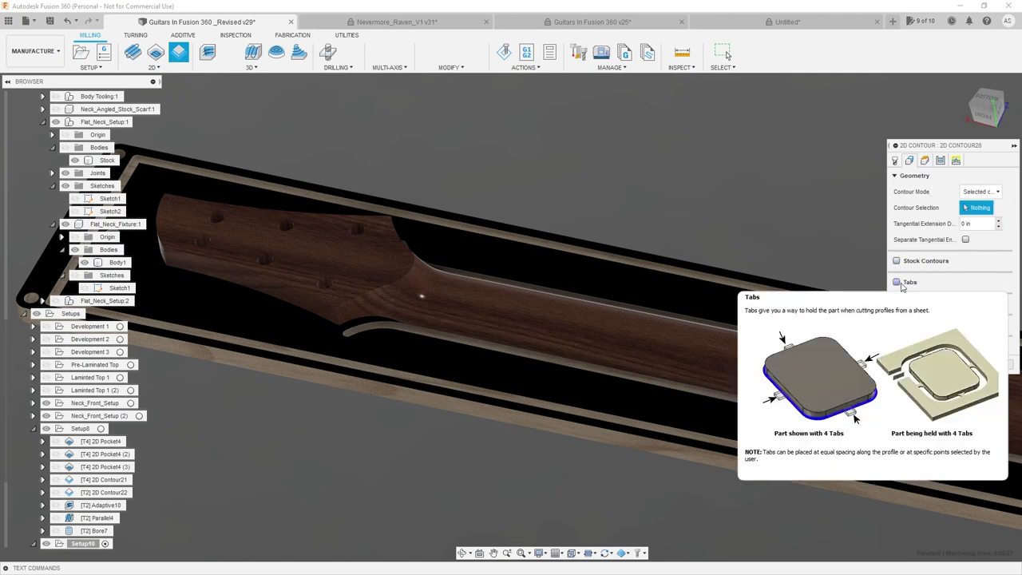
- Show the Flat_Neck_Fixture component's sketches so the neck outline can be picked as contour geometry
{"action": "scroll", "coordinate": [534, 216], "scroll_direction": "down", "scroll_amount": 6}
{"action": "scroll", "coordinate": [709, 291], "scroll_direction": "up", "scroll_amount": 4}
{"action": "scroll", "coordinate": [710, 291], "scroll_direction": "down", "scroll_amount": 4}
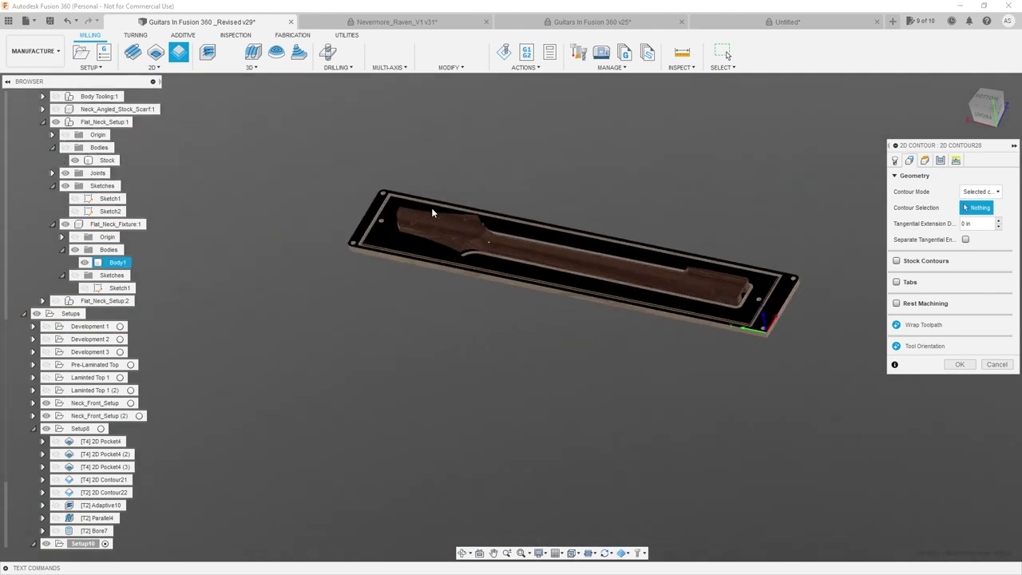
{"action": "scroll", "coordinate": [476, 225], "scroll_direction": "up", "scroll_amount": 5}
{"action": "scroll", "coordinate": [566, 255], "scroll_direction": "up", "scroll_amount": 1}
{"action": "scroll", "coordinate": [565, 253], "scroll_direction": "down", "scroll_amount": 3}
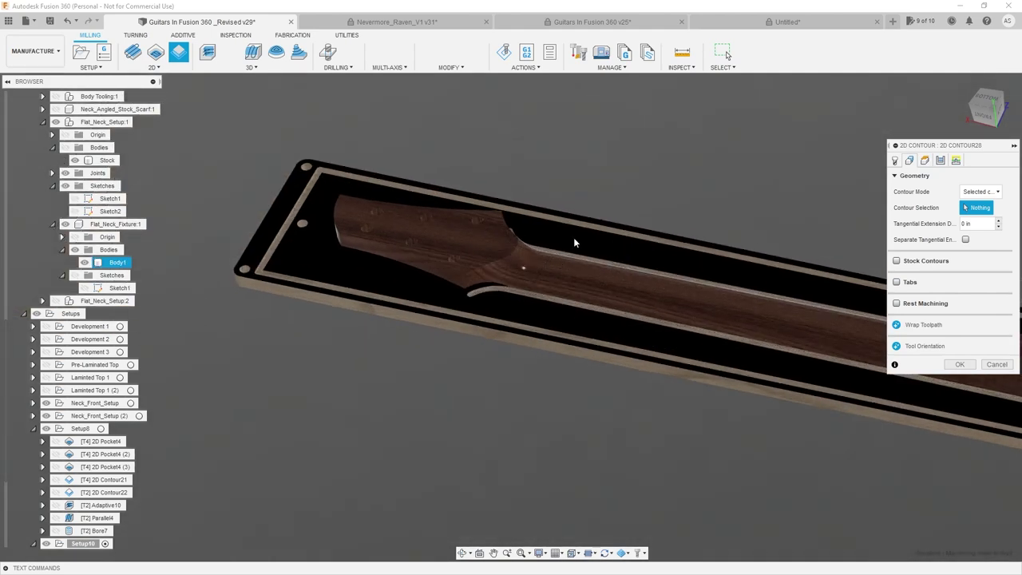
{"action": "scroll", "coordinate": [591, 240], "scroll_direction": "up", "scroll_amount": 3}
{"action": "scroll", "coordinate": [471, 292], "scroll_direction": "up", "scroll_amount": 2}
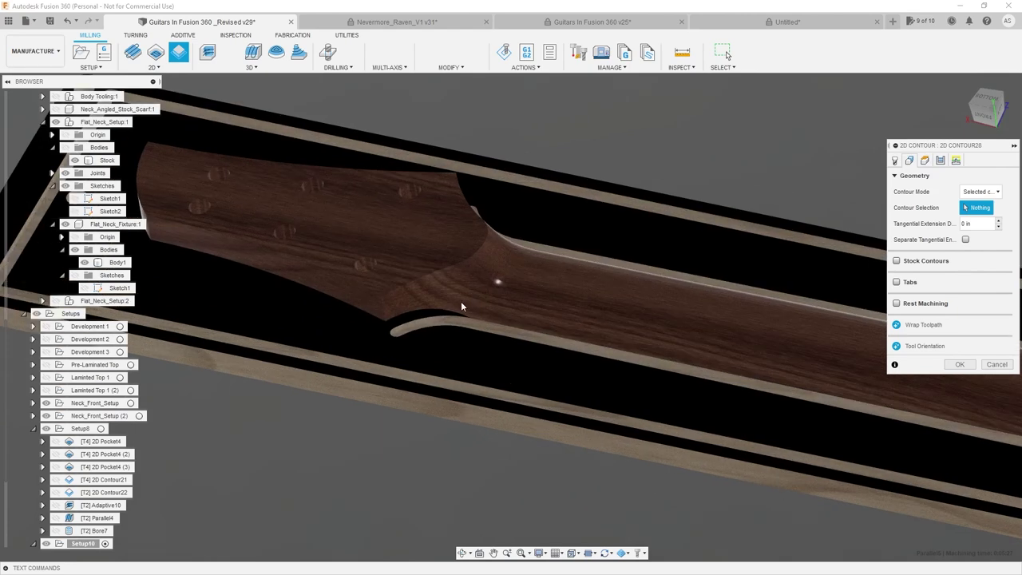
{"action": "scroll", "coordinate": [443, 332], "scroll_direction": "up", "scroll_amount": 2}
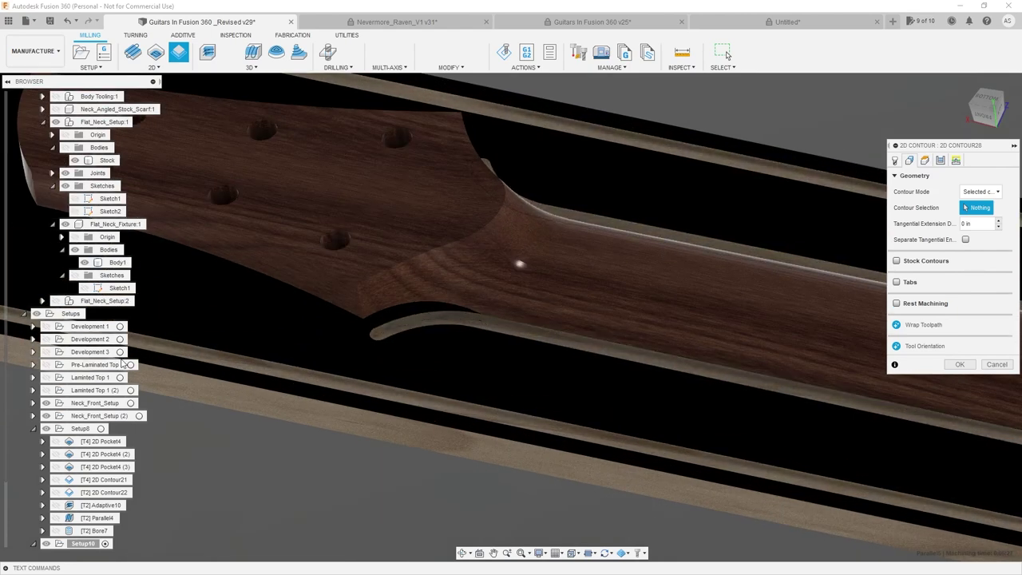
{"action": "left_click", "coordinate": [74, 275]}
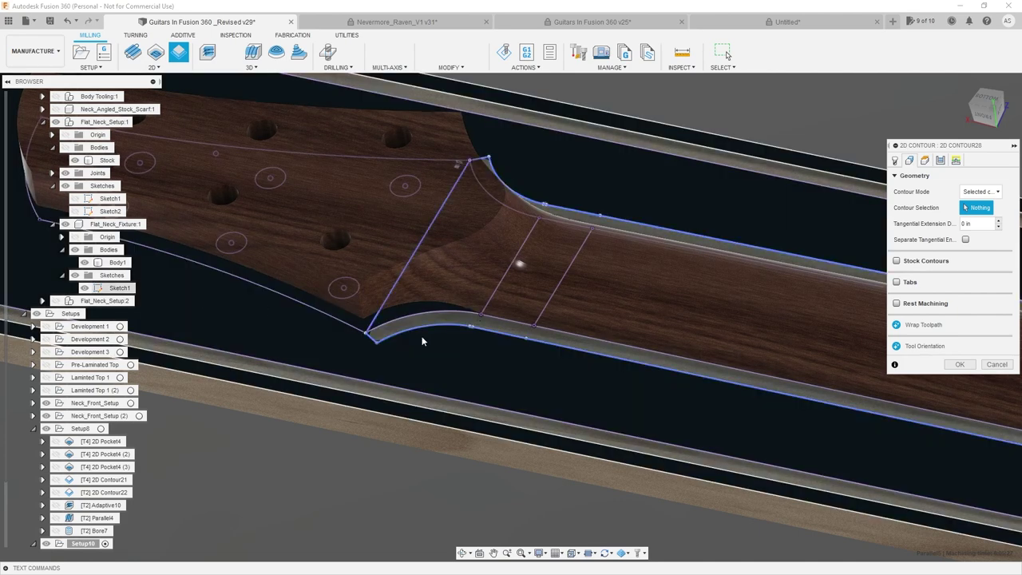
- Select the sketch outline segments along one side of the neck, from the headstock transition curve down the long edge towards the heel
{"action": "left_click", "coordinate": [433, 313]}
{"action": "left_click", "coordinate": [515, 322]}
{"action": "scroll", "coordinate": [310, 261], "scroll_direction": "down", "scroll_amount": 2}
{"action": "scroll", "coordinate": [310, 261], "scroll_direction": "down", "scroll_amount": 5}
{"action": "scroll", "coordinate": [820, 363], "scroll_direction": "up", "scroll_amount": 5}
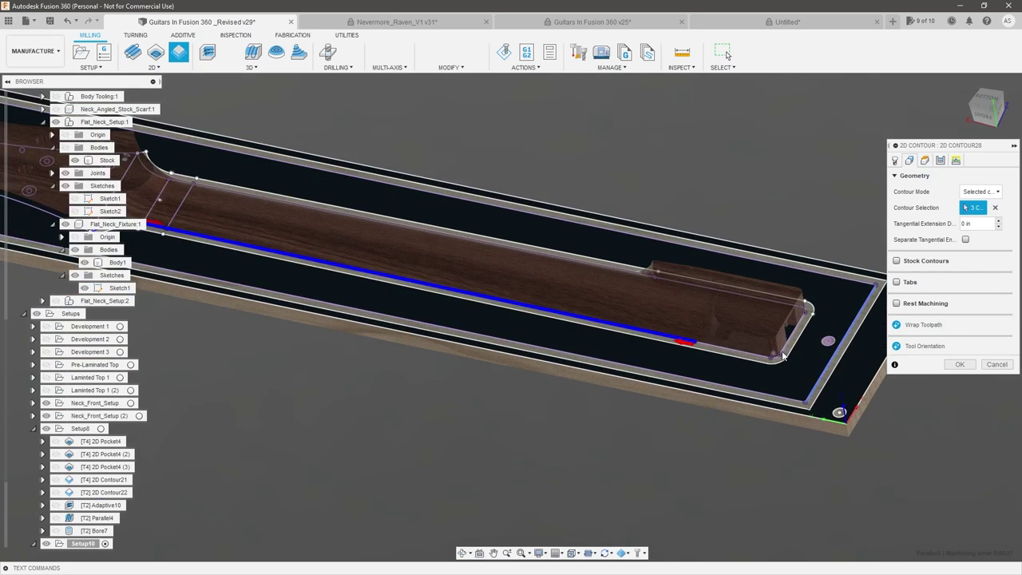
{"action": "left_click", "coordinate": [689, 342]}
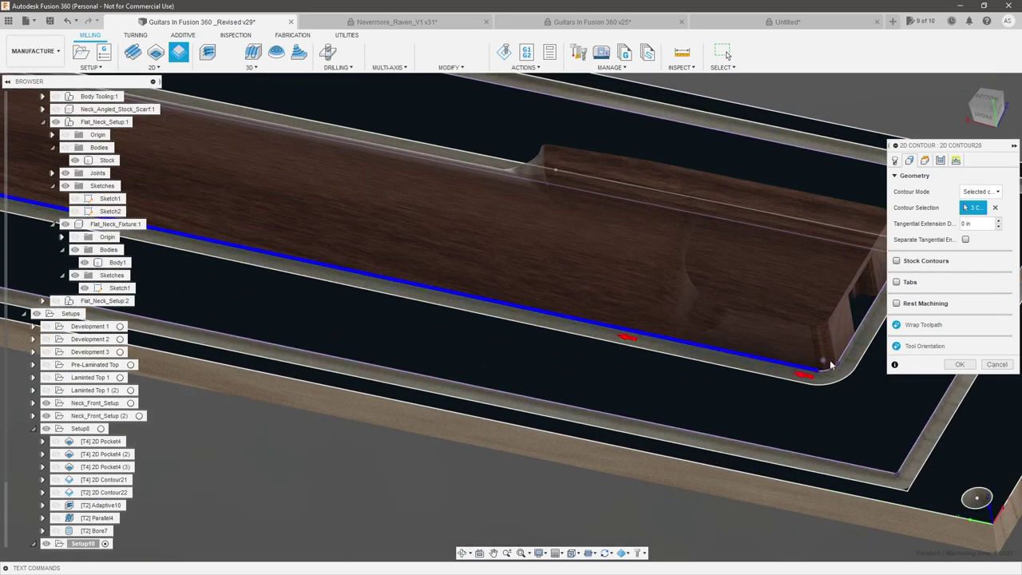
- Add the outline segments around the neck's heel end, including both rounded corners, to the contour selection
{"action": "left_click", "coordinate": [831, 368]}
{"action": "left_click", "coordinate": [846, 354]}
{"action": "scroll", "coordinate": [713, 349], "scroll_direction": "down", "scroll_amount": 3}
{"action": "mouse_move", "coordinate": [711, 349]}
{"action": "middle_mouse_down", "text": "shift"}
{"action": "mouse_move", "coordinate": [759, 326]}
{"action": "mouse_move", "coordinate": [682, 341]}
{"action": "mouse_move", "coordinate": [711, 367]}
{"action": "middle_mouse_up", "text": "shift"}
{"action": "scroll", "coordinate": [711, 367], "scroll_direction": "up", "scroll_amount": 5}
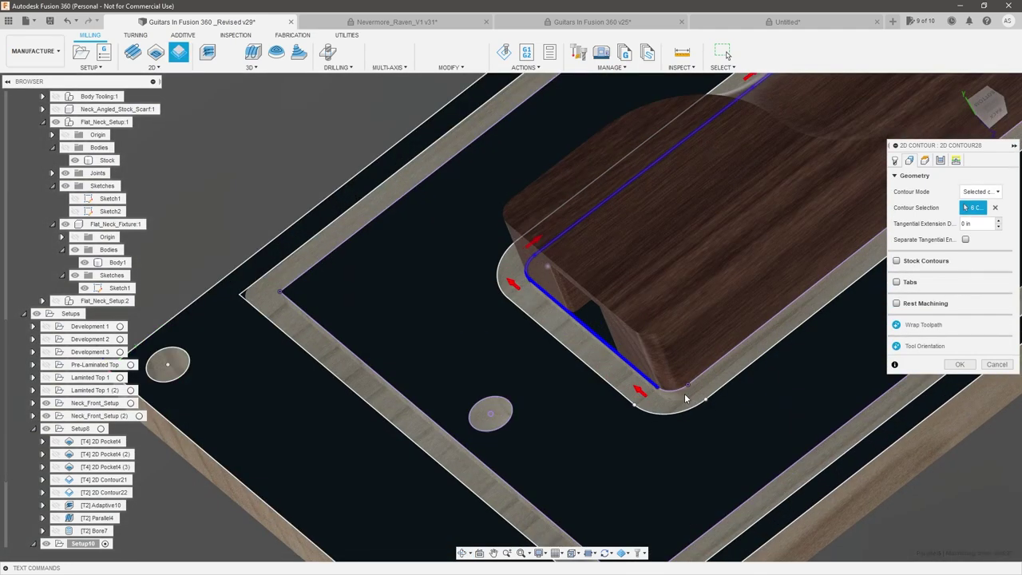
{"action": "left_click", "coordinate": [678, 390]}
{"action": "left_click", "coordinate": [696, 379]}
- Add the opposite long edge and its headstock transition curve to the contour selection, completing the outline up to the headstock
{"action": "scroll", "coordinate": [540, 381], "scroll_direction": "down", "scroll_amount": 7}
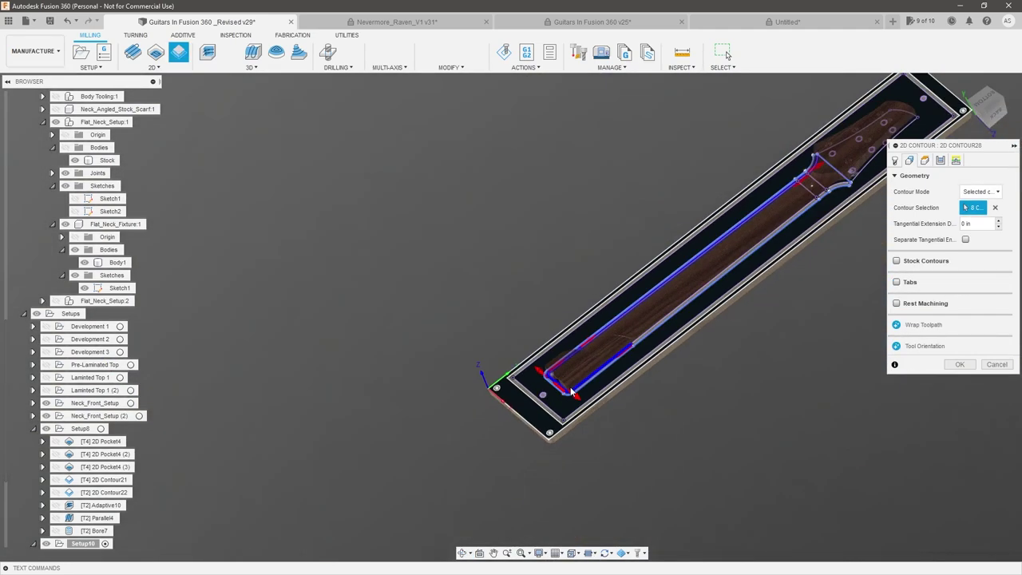
{"action": "scroll", "coordinate": [699, 312], "scroll_direction": "up", "scroll_amount": 2}
{"action": "scroll", "coordinate": [651, 317], "scroll_direction": "up", "scroll_amount": 3}
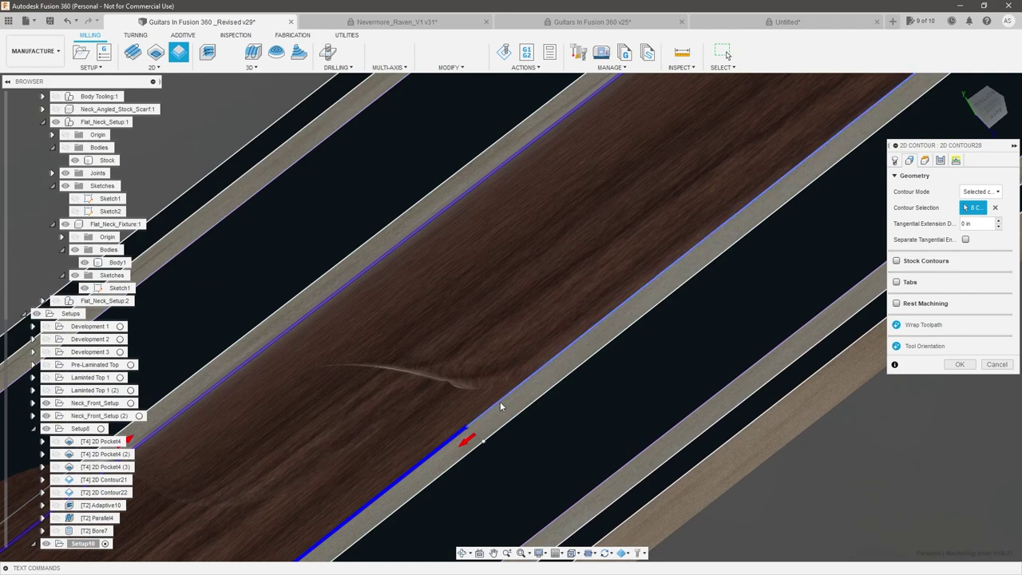
{"action": "left_click", "coordinate": [500, 401]}
{"action": "scroll", "coordinate": [506, 425], "scroll_direction": "down", "scroll_amount": 8}
{"action": "scroll", "coordinate": [691, 309], "scroll_direction": "up", "scroll_amount": 10}
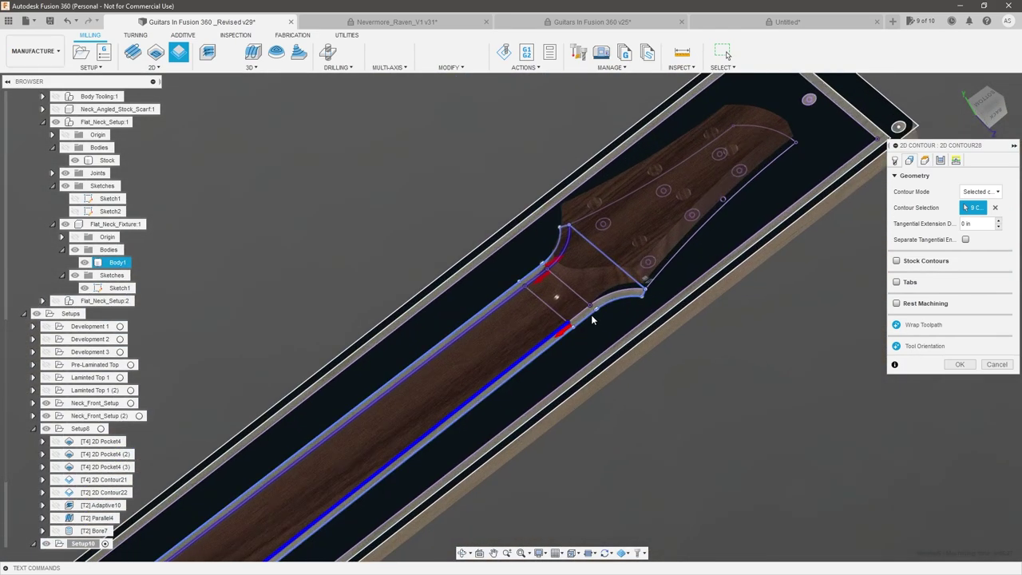
{"action": "left_click", "coordinate": [560, 304]}
{"action": "left_click", "coordinate": [635, 249]}
{"action": "scroll", "coordinate": [617, 292], "scroll_direction": "down", "scroll_amount": 8}
{"action": "middle_click_drag", "start_coordinate": [617, 291], "coordinate": [679, 348], "text": "shift"}
{"action": "scroll", "coordinate": [497, 280], "scroll_direction": "up", "scroll_amount": 5}
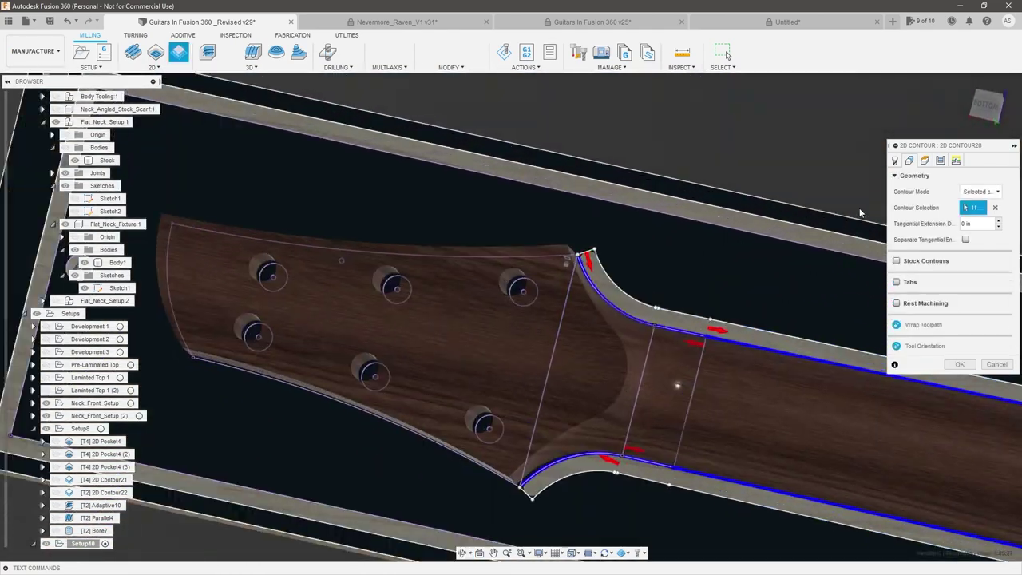
- Set the tangential extension distance to 0.25 in and generate the 2D contour toolpath
{"action": "left_click", "coordinate": [974, 225]}
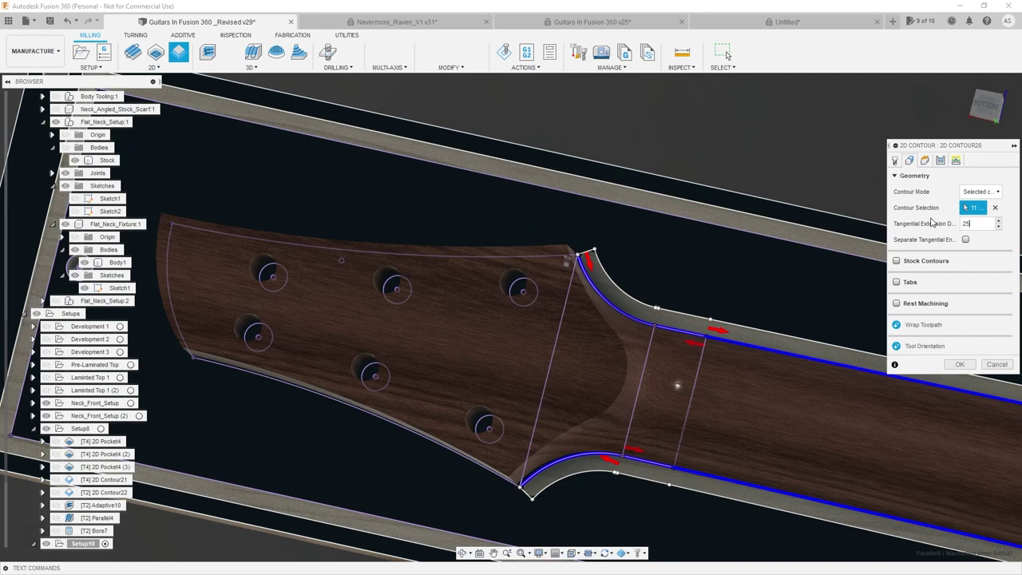
{"action": "middle_click_drag", "start_coordinate": [645, 242], "coordinate": [636, 289], "text": "shift"}
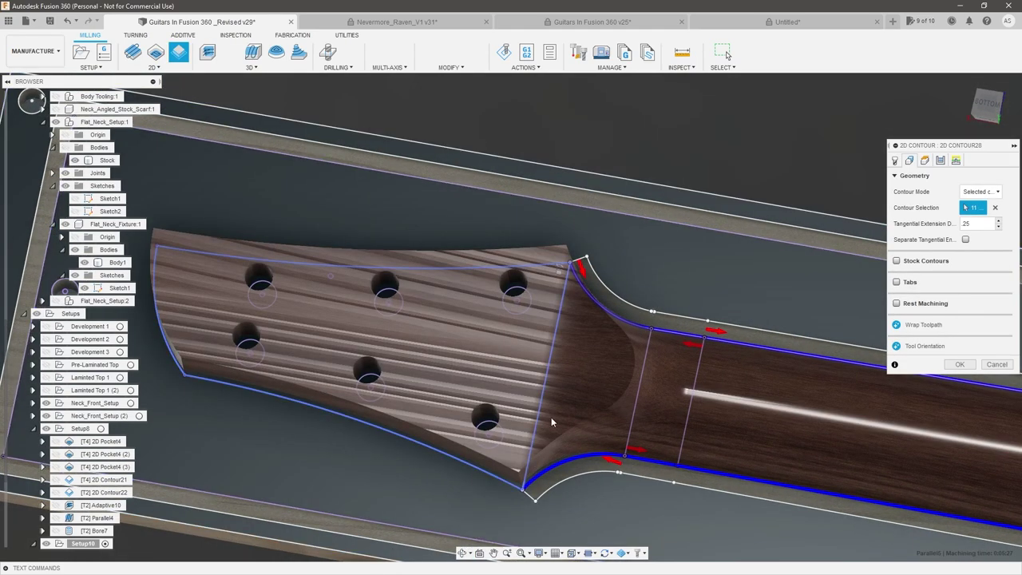
{"action": "middle_click_drag", "start_coordinate": [540, 441], "coordinate": [549, 475], "text": "shift"}
{"action": "scroll", "coordinate": [550, 475], "scroll_direction": "down", "scroll_amount": 1}
{"action": "scroll", "coordinate": [549, 475], "scroll_direction": "up", "scroll_amount": 1}
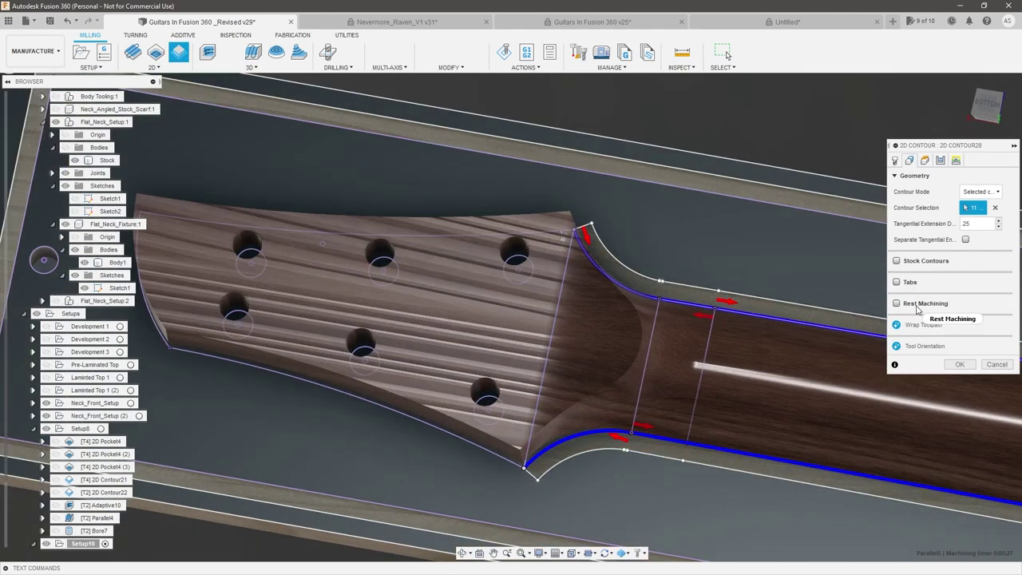
{"action": "left_click", "coordinate": [960, 364]}
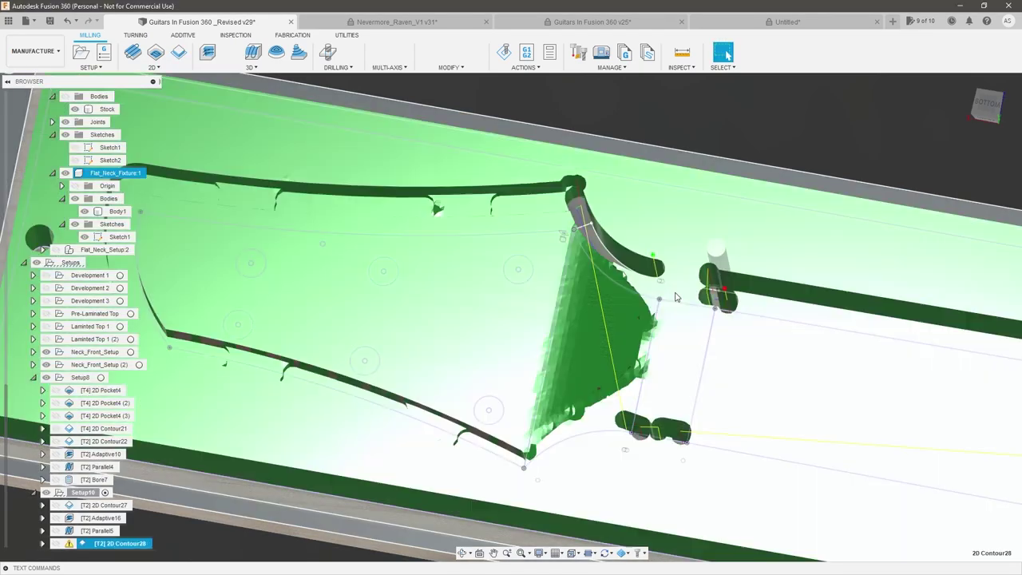
- Enable multiple depths for the 2D contour with a maximum roughing stepdown of 0.0625 in and regenerate the toolpath
{"action": "scroll", "coordinate": [445, 326], "scroll_direction": "down", "scroll_amount": 2}
{"action": "scroll", "coordinate": [583, 343], "scroll_direction": "up", "scroll_amount": 2}
{"action": "mouse_move", "coordinate": [582, 343]}
{"action": "middle_mouse_down", "text": "shift"}
{"action": "mouse_move", "coordinate": [549, 327]}
{"action": "mouse_move", "coordinate": [557, 309]}
{"action": "middle_mouse_up", "text": "shift"}
{"action": "scroll", "coordinate": [550, 327], "scroll_direction": "down", "scroll_amount": 2}
{"action": "scroll", "coordinate": [530, 290], "scroll_direction": "down", "scroll_amount": 2}
{"action": "scroll", "coordinate": [574, 347], "scroll_direction": "up", "scroll_amount": 2}
{"action": "scroll", "coordinate": [575, 348], "scroll_direction": "up", "scroll_amount": 2}
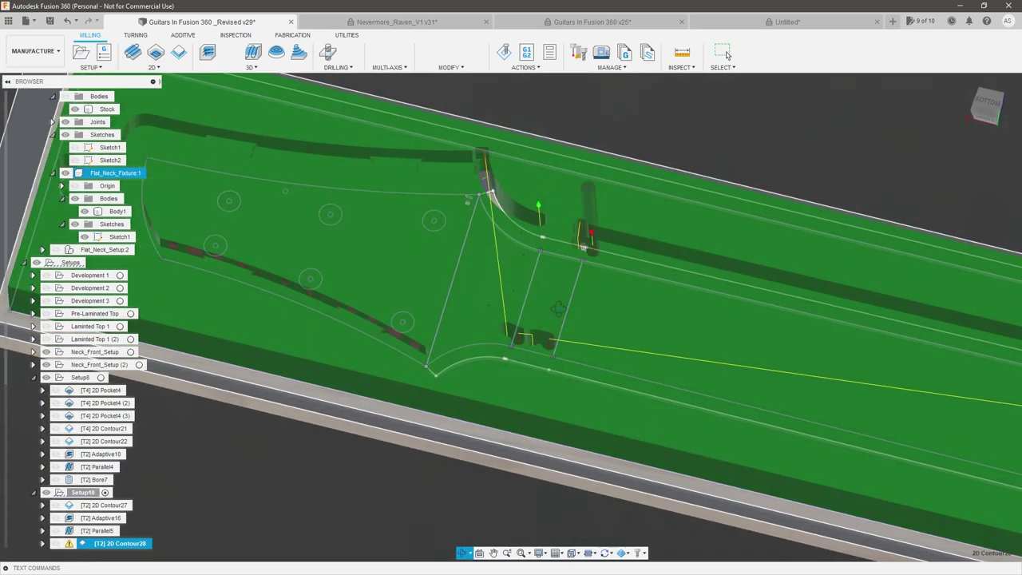
{"action": "right_click", "coordinate": [129, 544]}
{"action": "left_click", "coordinate": [158, 183]}
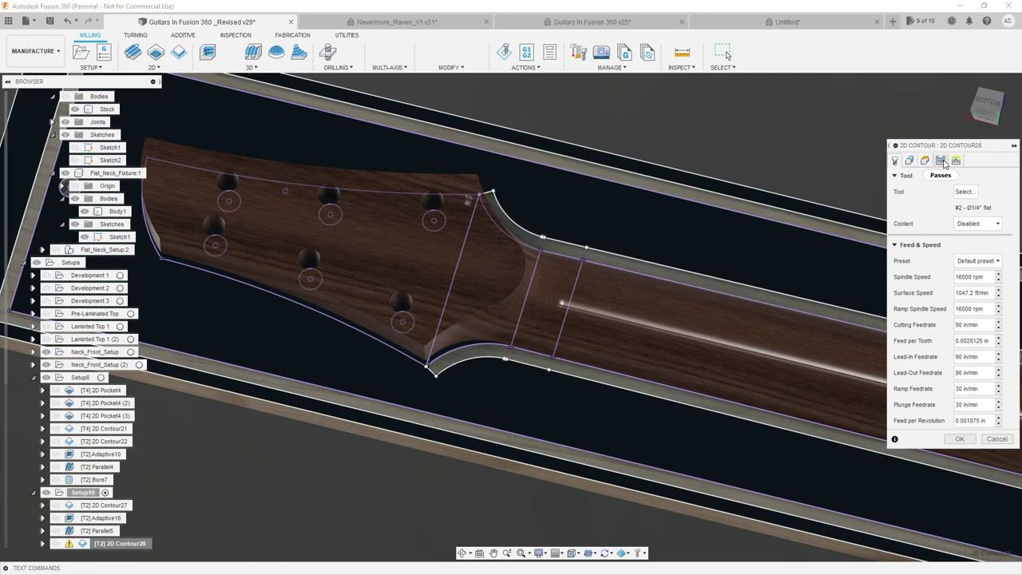
{"action": "left_click", "coordinate": [943, 161]}
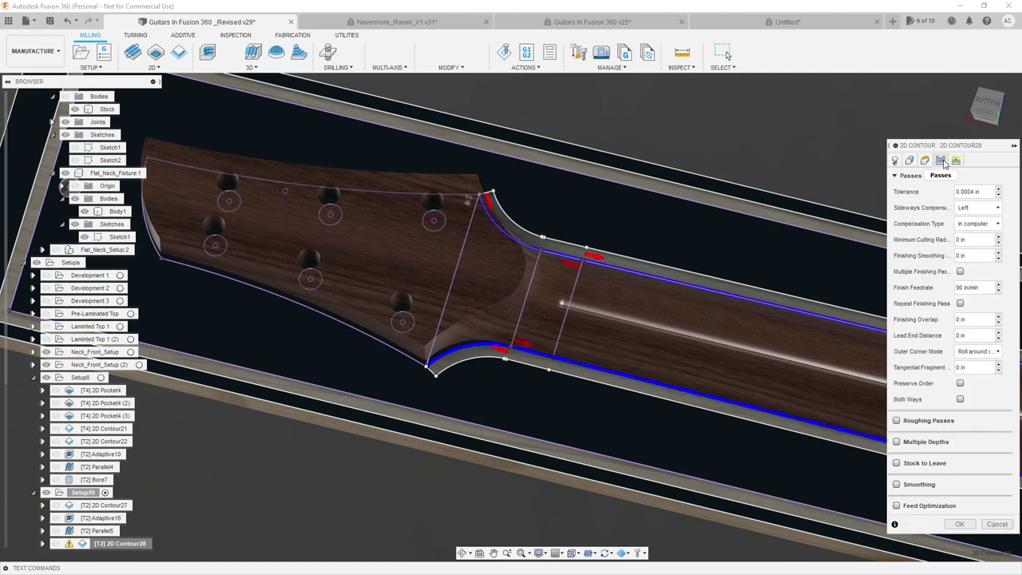
{"action": "left_click", "coordinate": [898, 441]}
{"action": "type", "text": ".0625"}
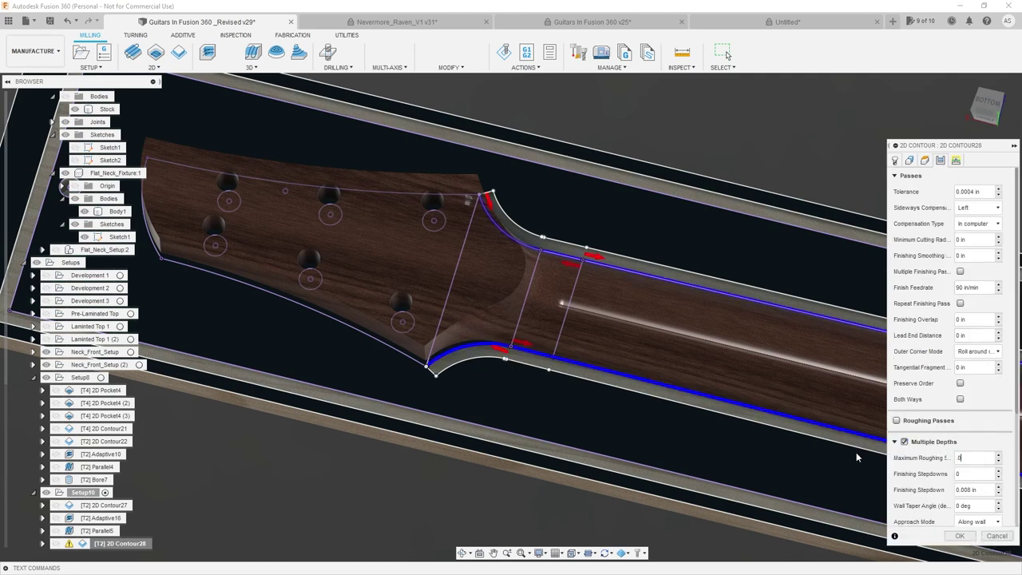
{"action": "key", "text": "Tab"}
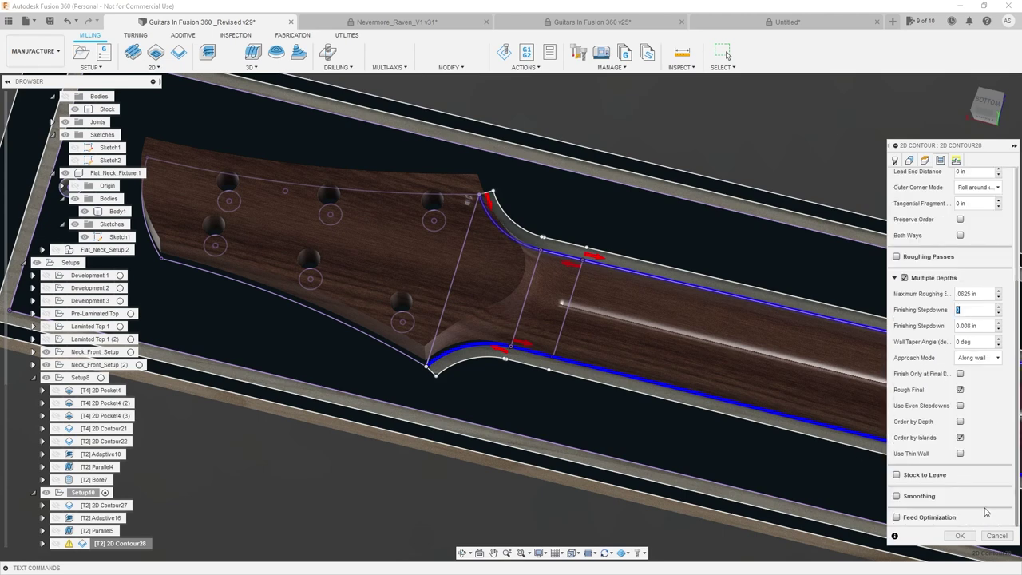
{"action": "left_click", "coordinate": [960, 535]}
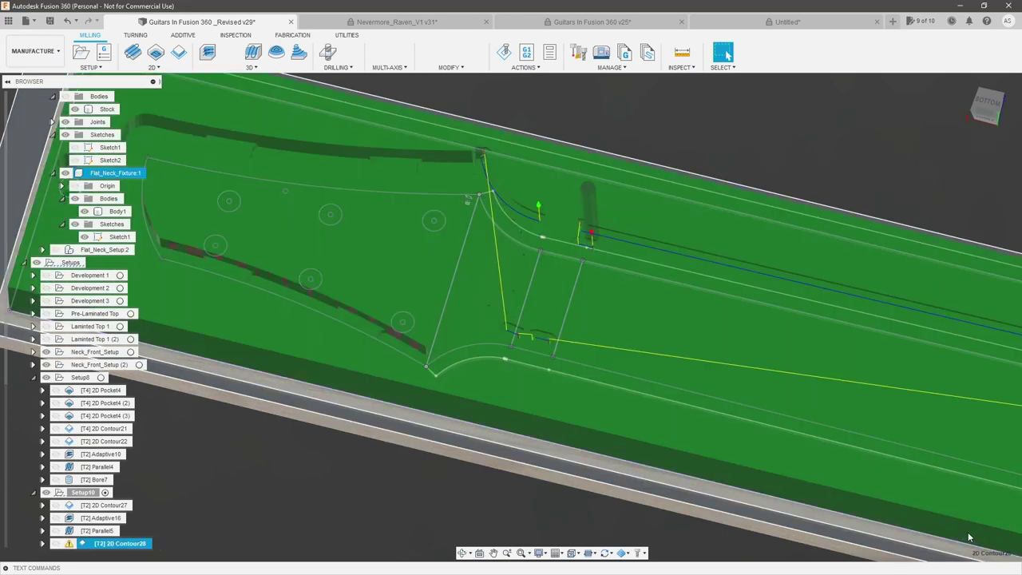
- Inspect the contour passes near the headstock transition and read the generation warnings of 2D Contour28
{"action": "scroll", "coordinate": [543, 251], "scroll_direction": "up", "scroll_amount": 3}
{"action": "middle_click_drag", "start_coordinate": [527, 255], "coordinate": [425, 277], "text": "shift"}
{"action": "left_click", "coordinate": [69, 544]}
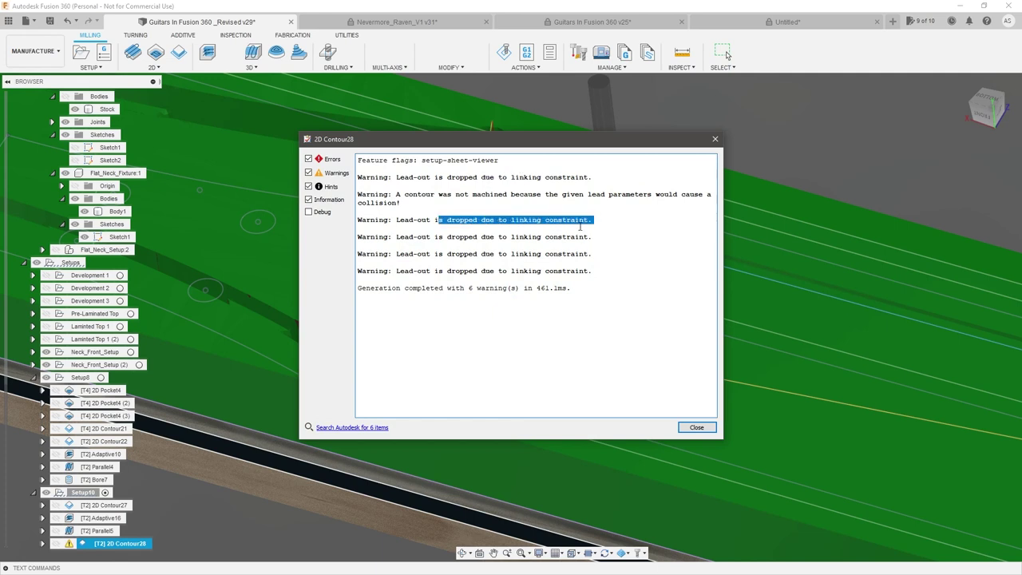
{"action": "left_click", "coordinate": [697, 428]}
- Turn off lead-in and lead-out in the linking settings of 2D Contour28 and regenerate the toolpath
{"action": "right_click", "coordinate": [112, 544]}
{"action": "left_click", "coordinate": [127, 186]}
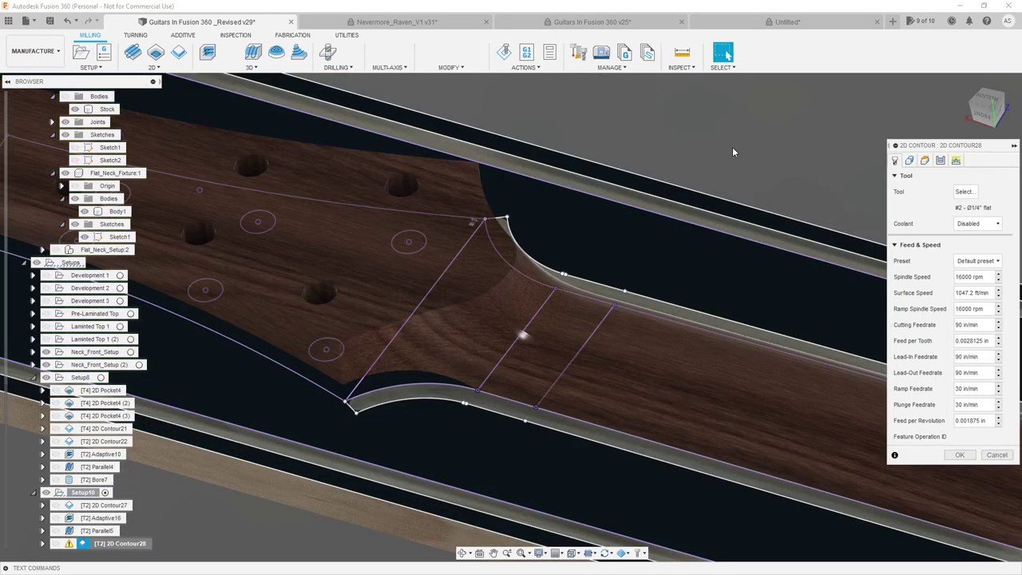
{"action": "left_click", "coordinate": [957, 161]}
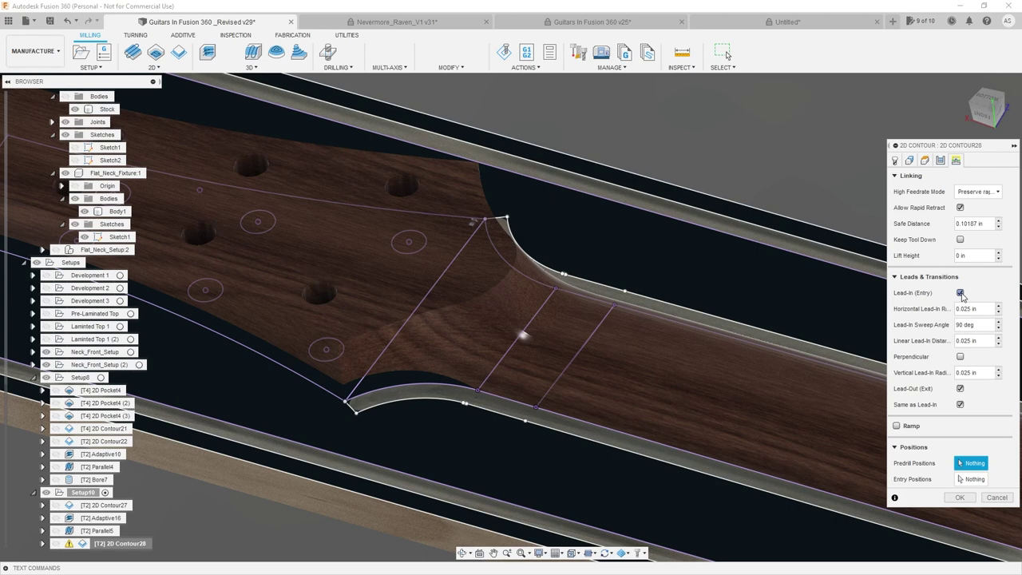
{"action": "left_click", "coordinate": [961, 293]}
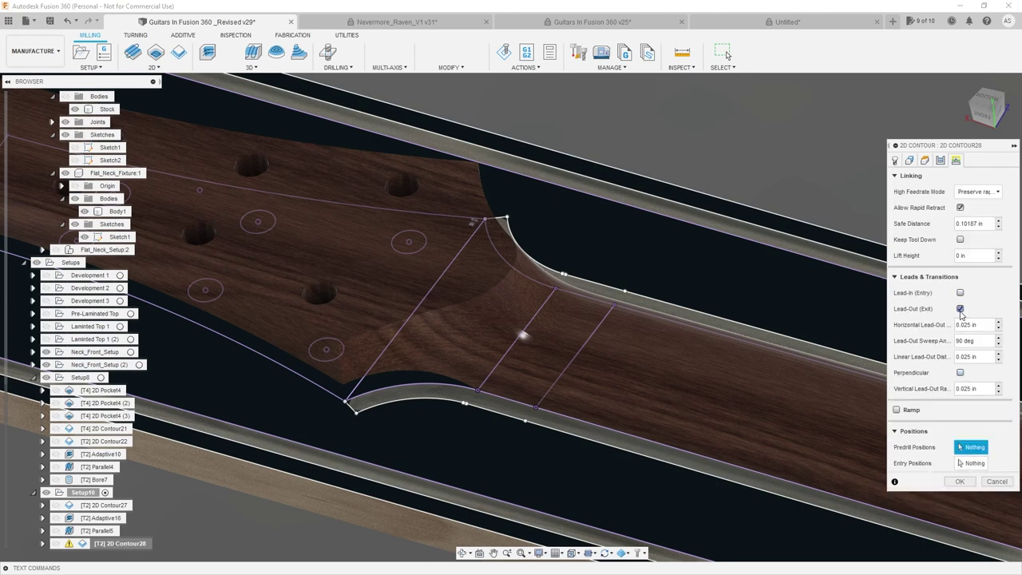
{"action": "left_click", "coordinate": [960, 310]}
{"action": "left_click", "coordinate": [960, 401]}
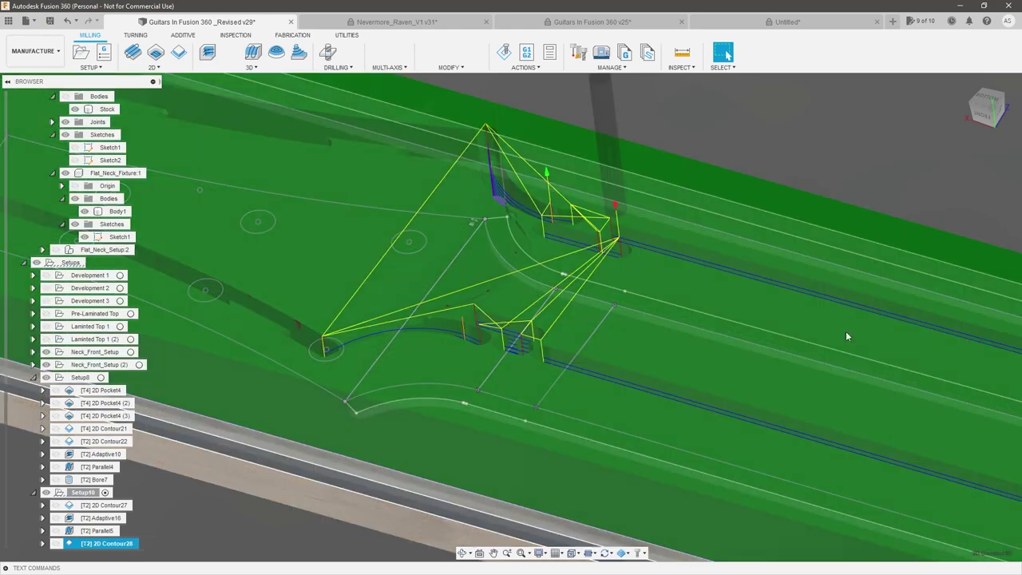
- Examine the regenerated contour toolpath around the headstock transition and the start of the neck's long sides
{"action": "scroll", "coordinate": [522, 359], "scroll_direction": "up", "scroll_amount": 3}
{"action": "mouse_move", "coordinate": [522, 358]}
{"action": "middle_mouse_down", "text": "shift"}
{"action": "mouse_move", "coordinate": [531, 390]}
{"action": "mouse_move", "coordinate": [539, 362]}
{"action": "middle_mouse_up", "text": "shift"}
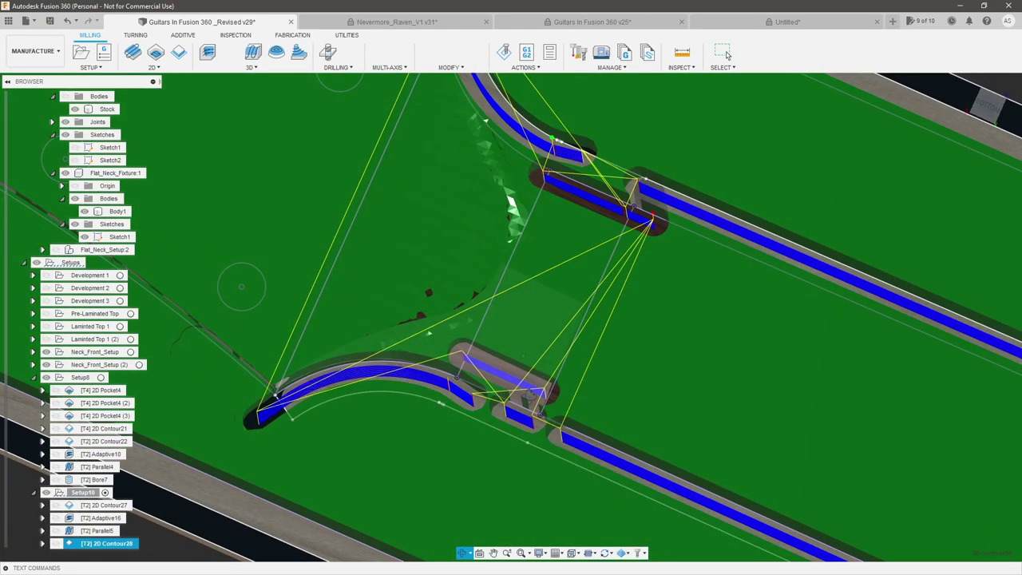
{"action": "scroll", "coordinate": [540, 360], "scroll_direction": "down", "scroll_amount": 1}
{"action": "scroll", "coordinate": [615, 209], "scroll_direction": "up", "scroll_amount": 1}
{"action": "middle_click_drag", "start_coordinate": [626, 194], "coordinate": [484, 264], "text": "shift"}
{"action": "scroll", "coordinate": [415, 337], "scroll_direction": "down", "scroll_amount": 2}
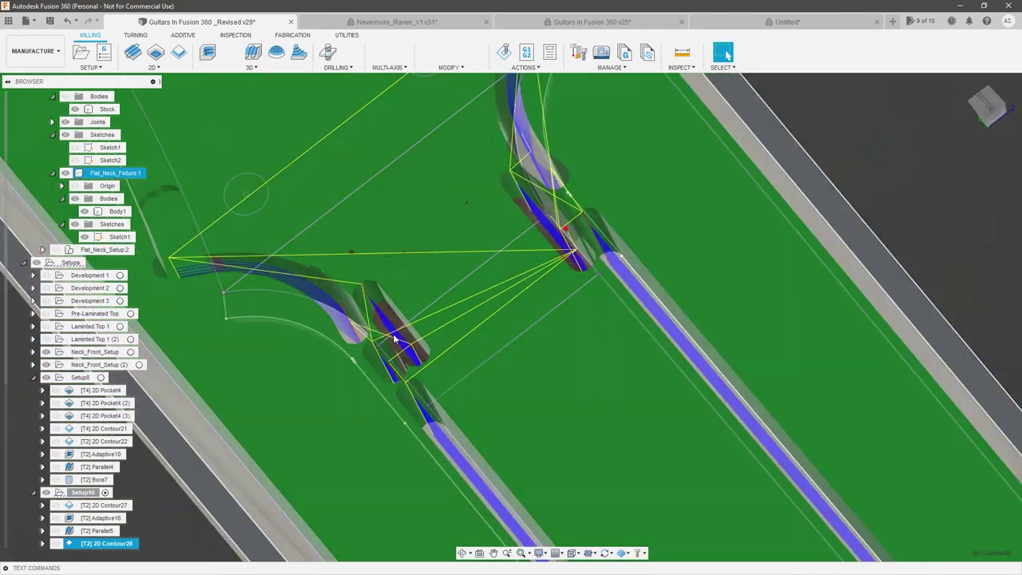
- Reopen the geometry settings of 2D Contour28 and flip the inward-facing contour segments at the headstock transition to the outside
{"action": "scroll", "coordinate": [364, 343], "scroll_direction": "up", "scroll_amount": 2}
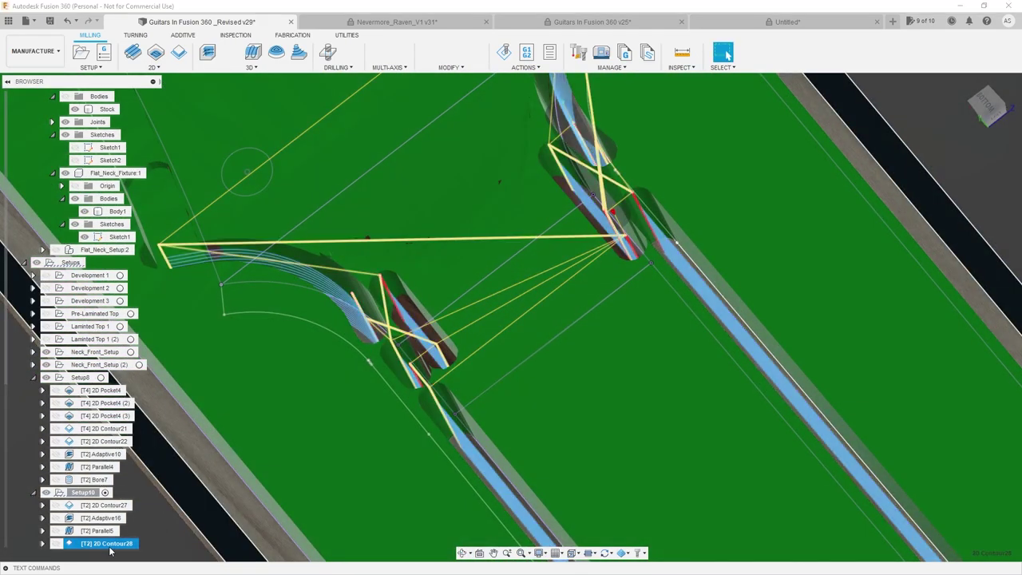
{"action": "right_click", "coordinate": [110, 547]}
{"action": "left_click", "coordinate": [152, 188]}
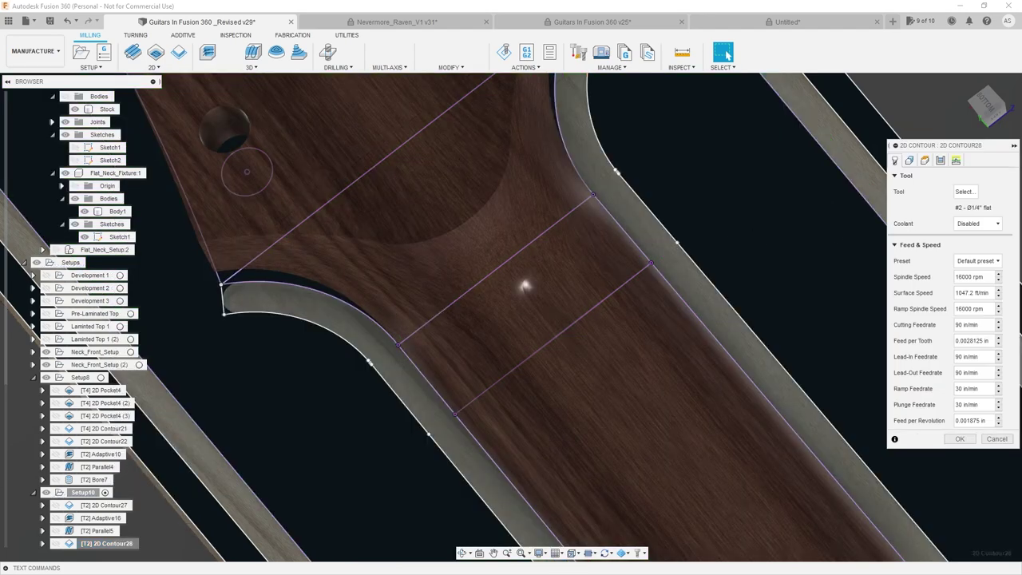
{"action": "left_click", "coordinate": [909, 161]}
{"action": "scroll", "coordinate": [427, 342], "scroll_direction": "up", "scroll_amount": 3}
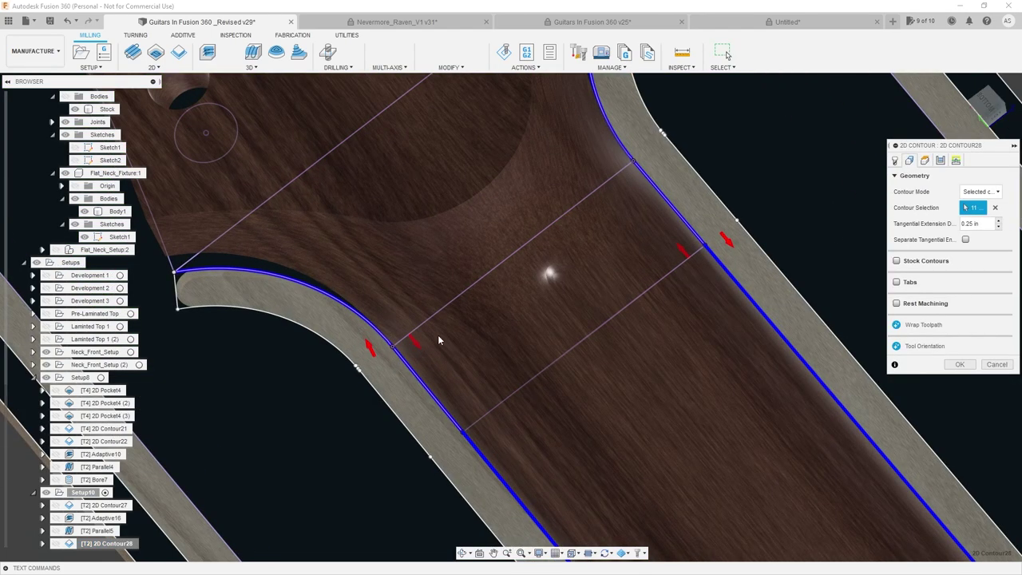
{"action": "scroll", "coordinate": [419, 342], "scroll_direction": "down", "scroll_amount": 1}
{"action": "middle_click_drag", "start_coordinate": [447, 337], "coordinate": [424, 366], "text": "shift"}
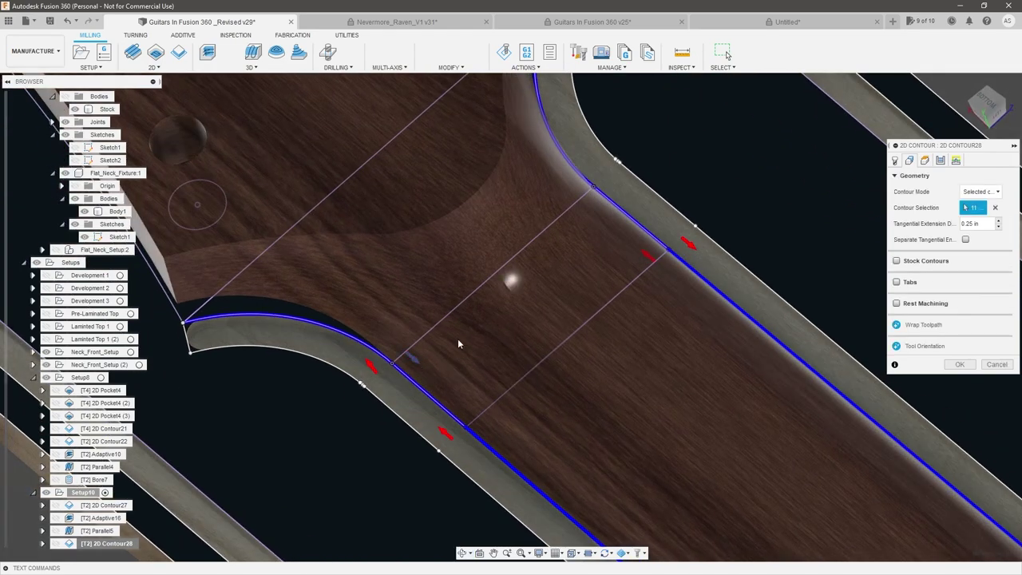
{"action": "scroll", "coordinate": [470, 294], "scroll_direction": "down", "scroll_amount": 8}
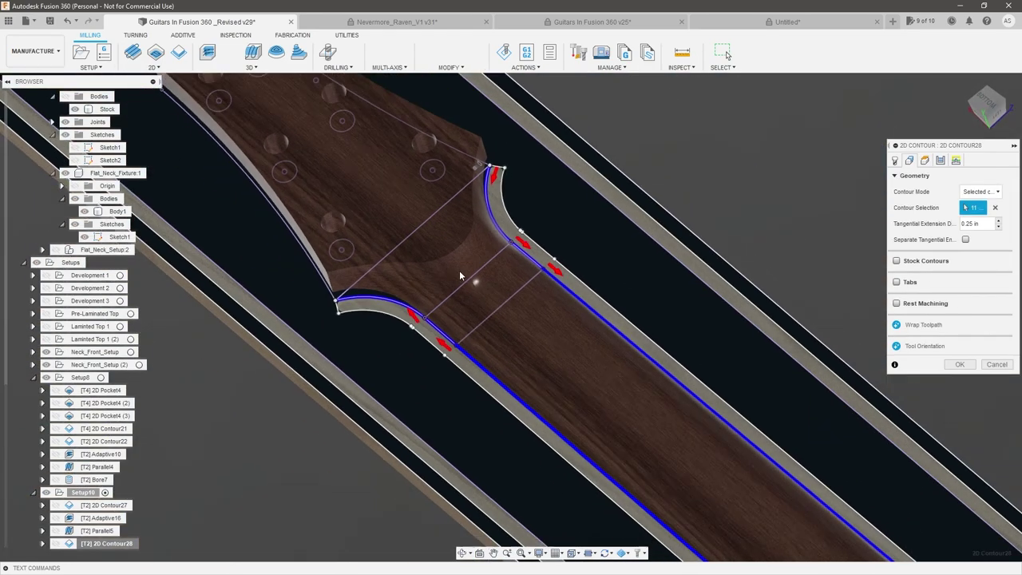
- Flip the inward-facing contour segments at the neck's heel end to the outside and regenerate 2D Contour28
{"action": "scroll", "coordinate": [751, 447], "scroll_direction": "up", "scroll_amount": 3}
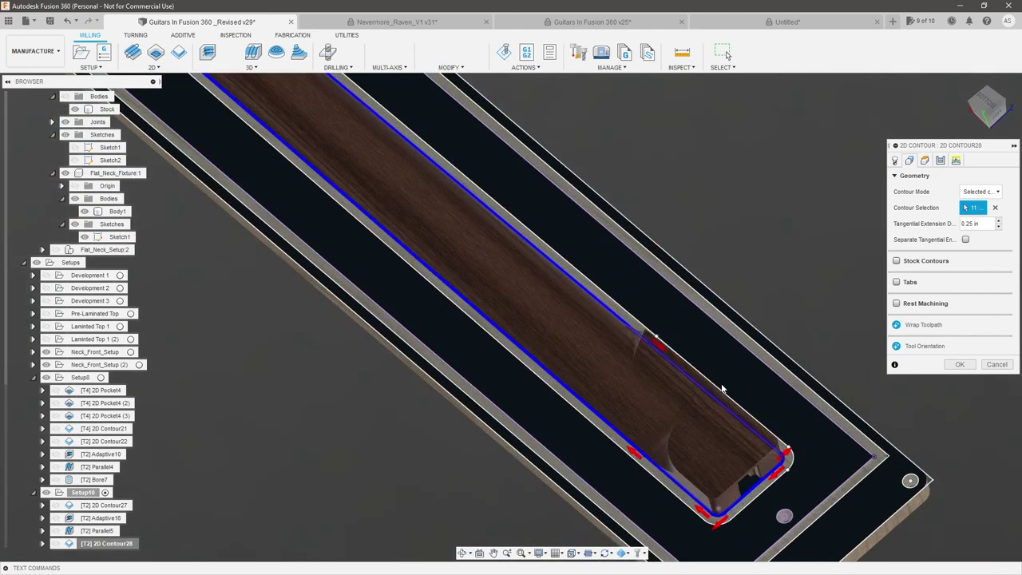
{"action": "scroll", "coordinate": [725, 390], "scroll_direction": "up", "scroll_amount": 3}
{"action": "scroll", "coordinate": [610, 309], "scroll_direction": "down", "scroll_amount": 2}
{"action": "scroll", "coordinate": [668, 415], "scroll_direction": "up", "scroll_amount": 2}
{"action": "middle_click_drag", "start_coordinate": [667, 415], "coordinate": [703, 435], "text": "shift"}
{"action": "scroll", "coordinate": [768, 442], "scroll_direction": "up", "scroll_amount": 1}
{"action": "left_click", "coordinate": [796, 432]}
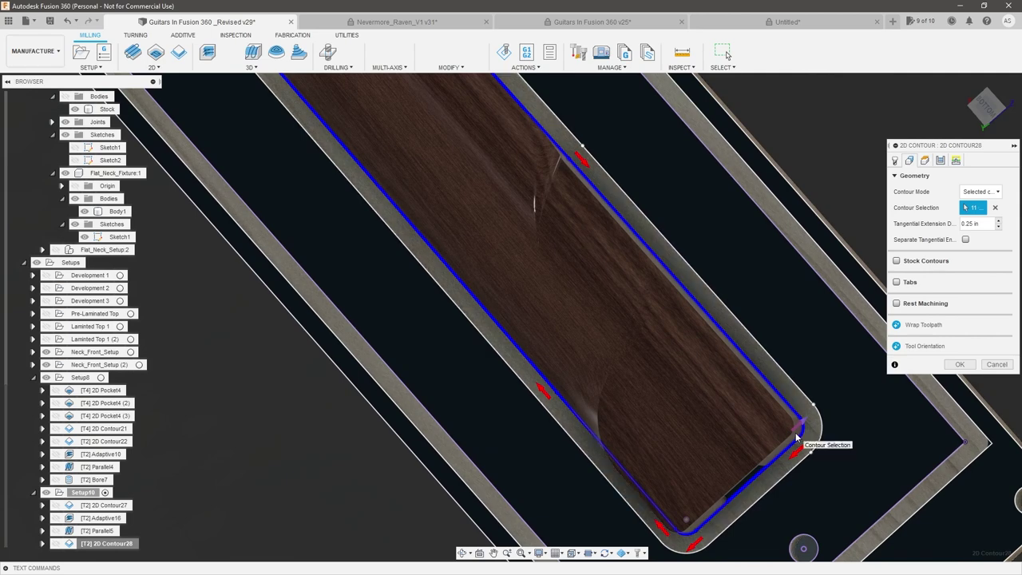
{"action": "scroll", "coordinate": [838, 427], "scroll_direction": "down", "scroll_amount": 1}
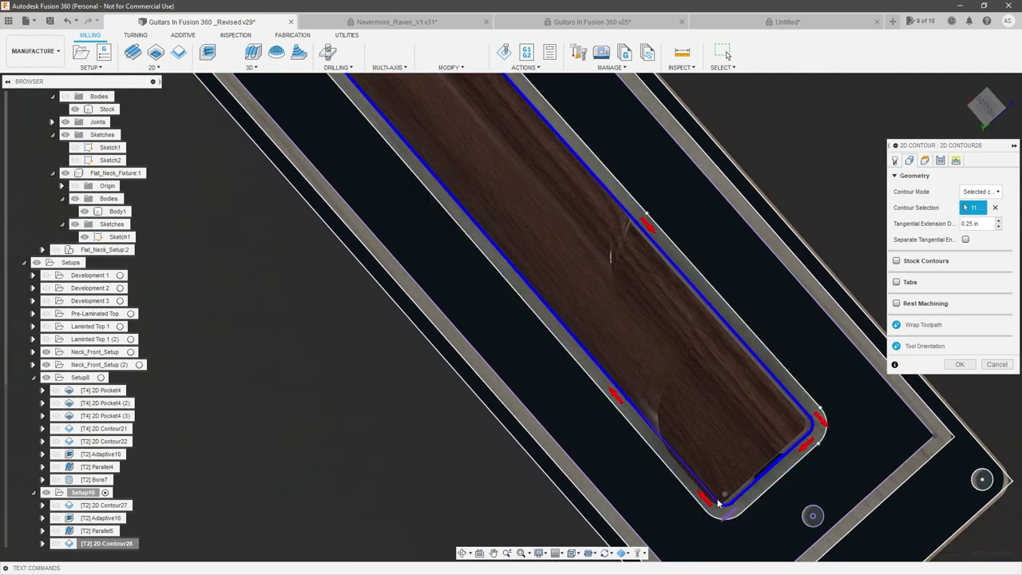
{"action": "left_click", "coordinate": [960, 364]}
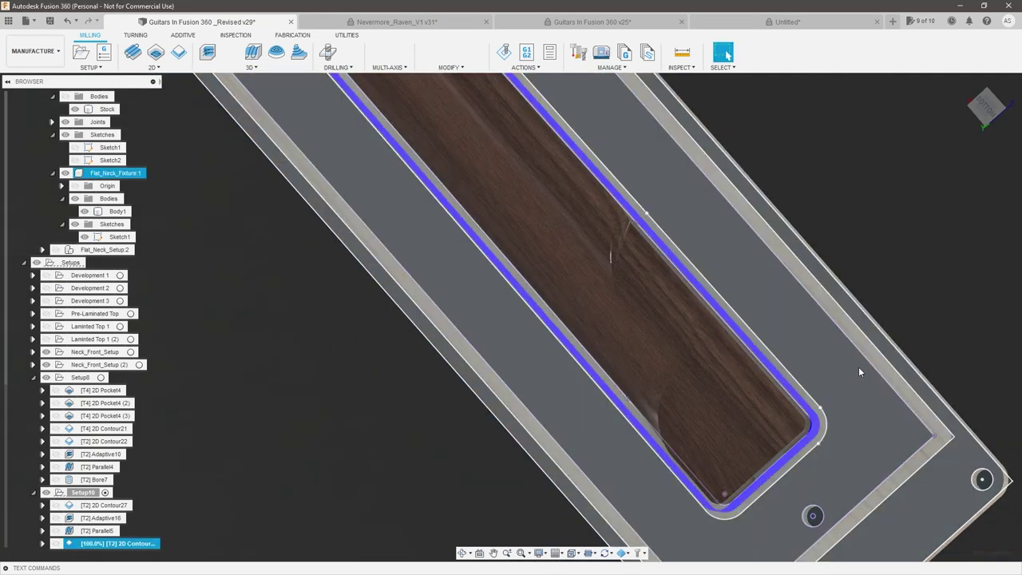
- Examine the regenerated 2D Contour28 toolpath around the whole neck and closely at the headstock transition
{"action": "scroll", "coordinate": [753, 408], "scroll_direction": "down", "scroll_amount": 4}
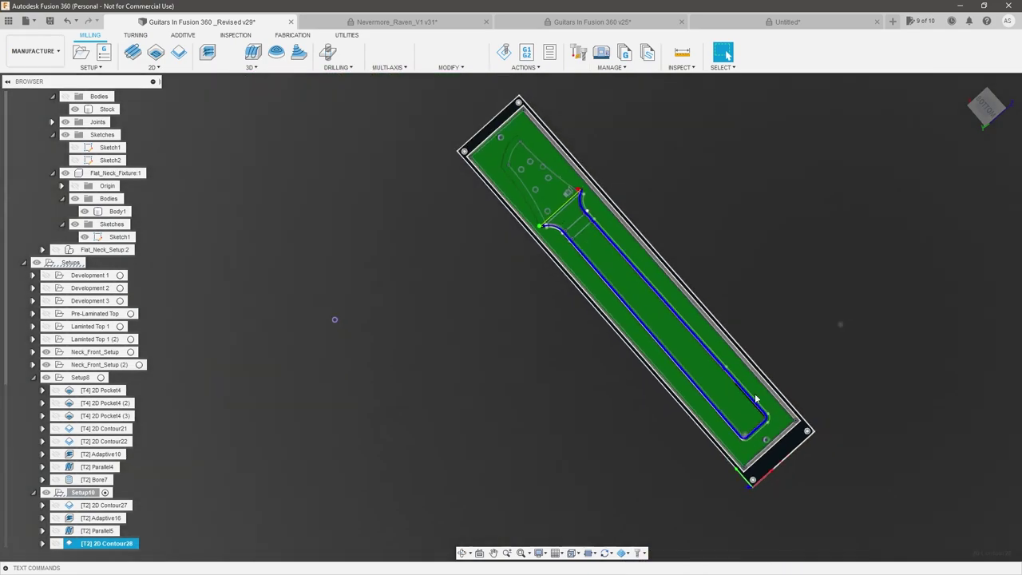
{"action": "scroll", "coordinate": [578, 180], "scroll_direction": "up", "scroll_amount": 3}
{"action": "scroll", "coordinate": [579, 182], "scroll_direction": "up", "scroll_amount": 5}
{"action": "middle_click_drag", "start_coordinate": [399, 471], "coordinate": [483, 369], "text": "shift"}
{"action": "scroll", "coordinate": [483, 369], "scroll_direction": "up", "scroll_amount": 1}
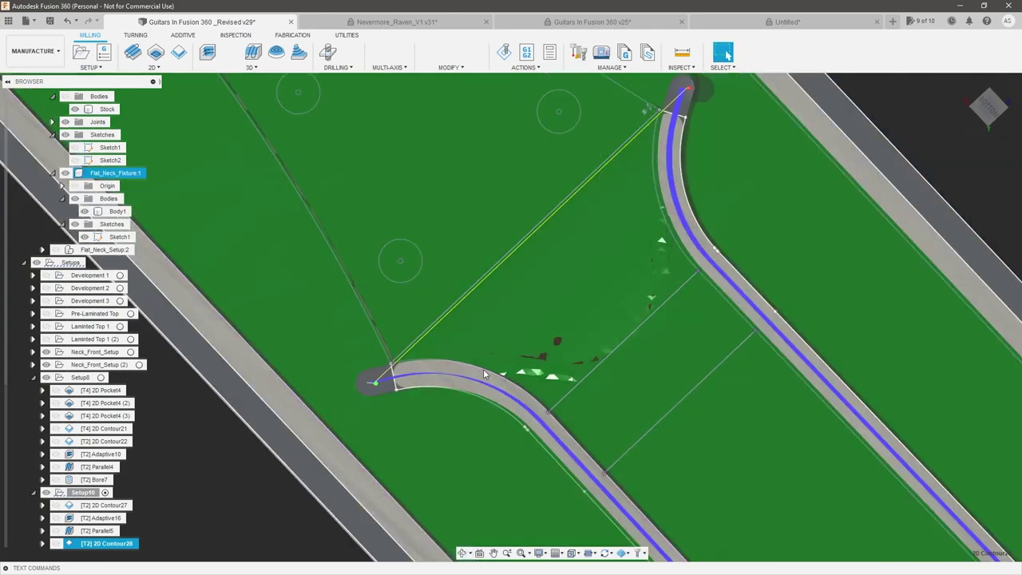
{"action": "scroll", "coordinate": [483, 369], "scroll_direction": "down", "scroll_amount": 3}
{"action": "scroll", "coordinate": [540, 351], "scroll_direction": "up", "scroll_amount": 2}
{"action": "middle_click_drag", "start_coordinate": [537, 351], "coordinate": [500, 373], "text": "shift"}
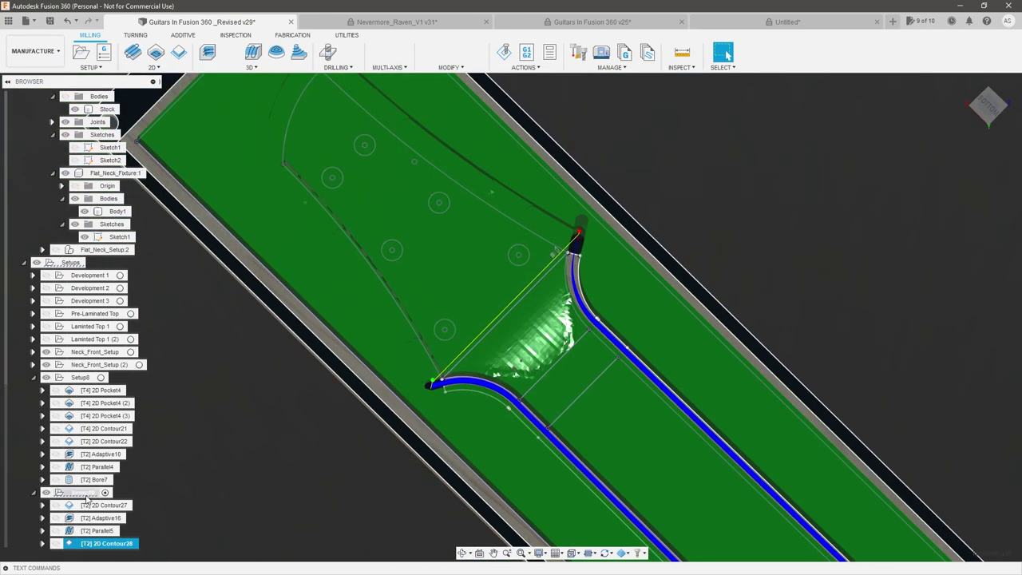
- Bring up the available actions for the whole of Setup10
{"action": "right_click", "coordinate": [87, 494]}
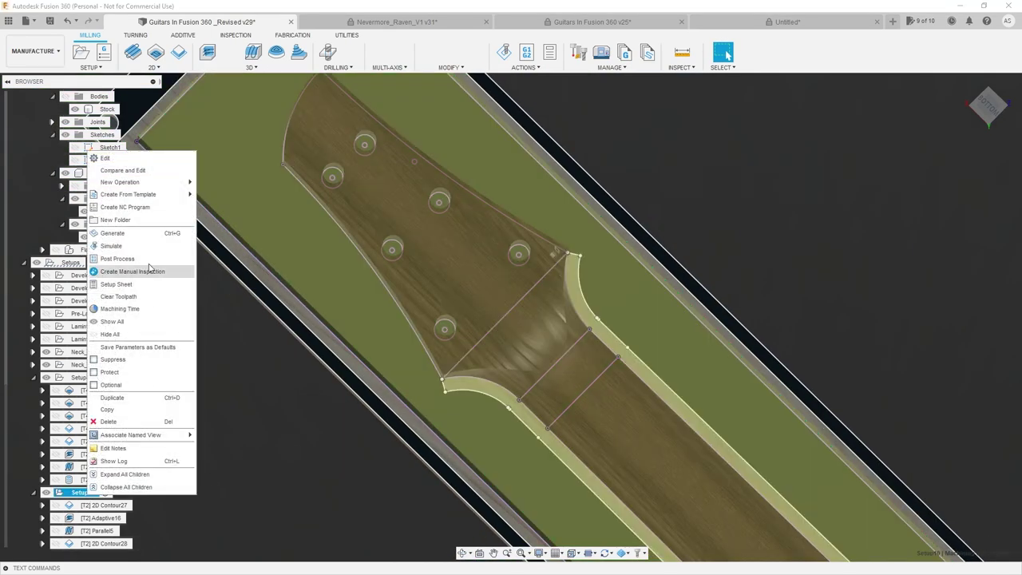
- Open the toolpath simulation for Setup10 and hide the Flat_Neck_Fixture sketches
{"action": "left_click", "coordinate": [147, 248]}
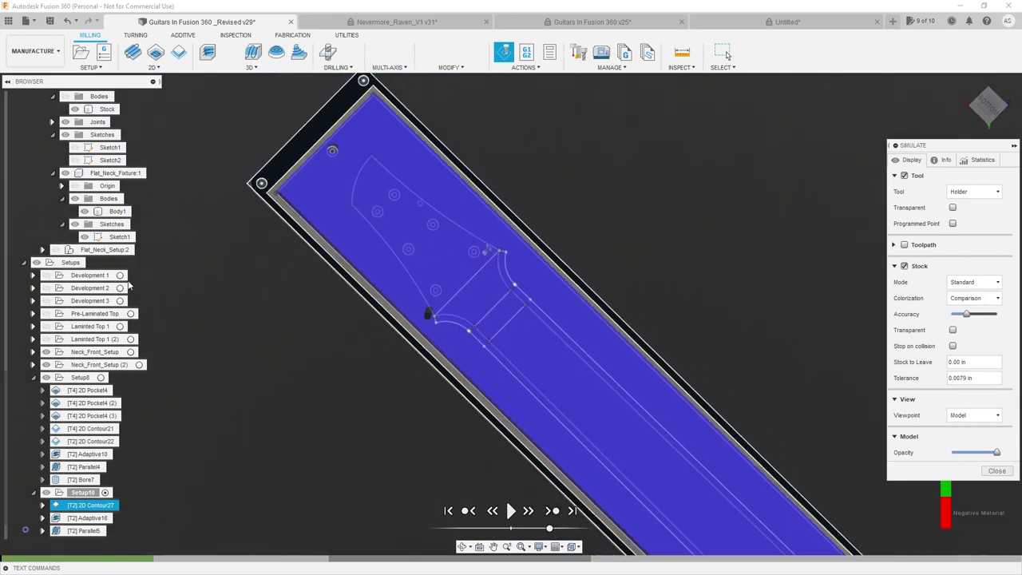
{"action": "left_click", "coordinate": [76, 224]}
{"action": "scroll", "coordinate": [429, 349], "scroll_direction": "down", "scroll_amount": 3}
{"action": "scroll", "coordinate": [528, 421], "scroll_direction": "up", "scroll_amount": 3}
{"action": "mouse_move", "coordinate": [528, 420]}
{"action": "middle_mouse_down", "text": "shift"}
{"action": "mouse_move", "coordinate": [533, 368]}
{"action": "mouse_move", "coordinate": [535, 376]}
{"action": "middle_mouse_up", "text": "shift"}
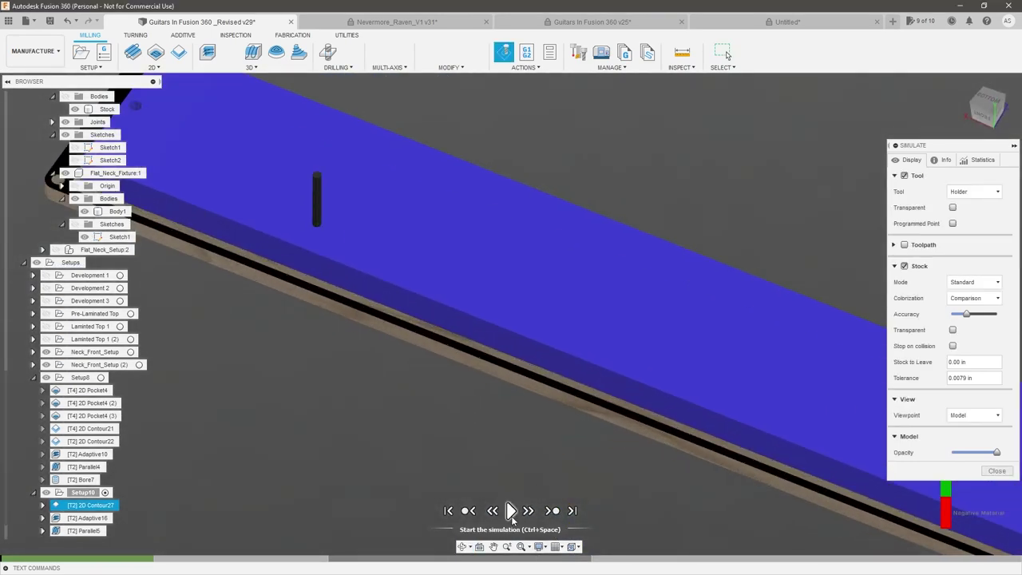
- Play the Setup10 simulation and examine the cuts where the headstock meets the neck, slowing playback for the contour pass
{"action": "left_click", "coordinate": [511, 511]}
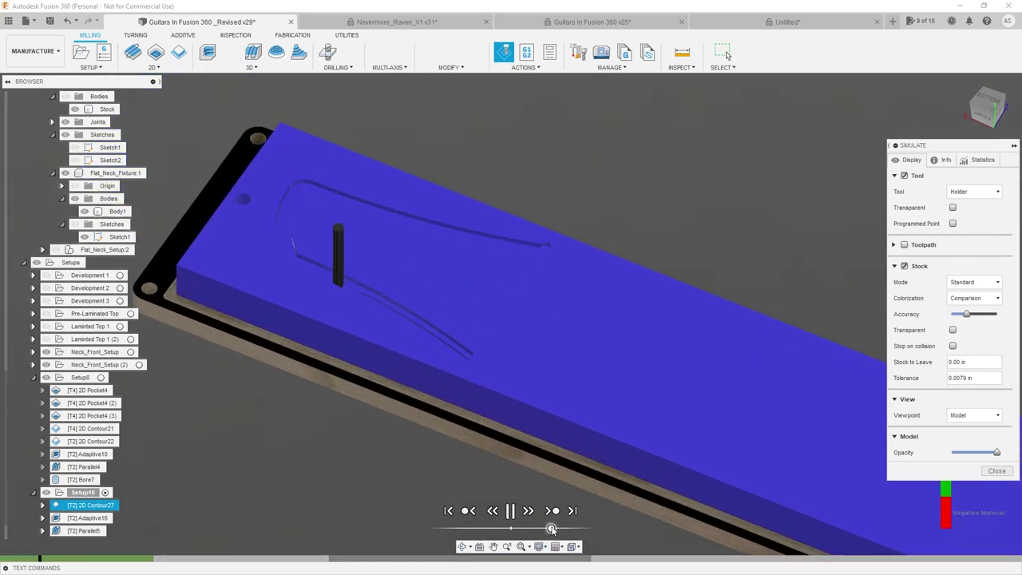
{"action": "left_click_drag", "start_coordinate": [552, 530], "coordinate": [553, 531]}
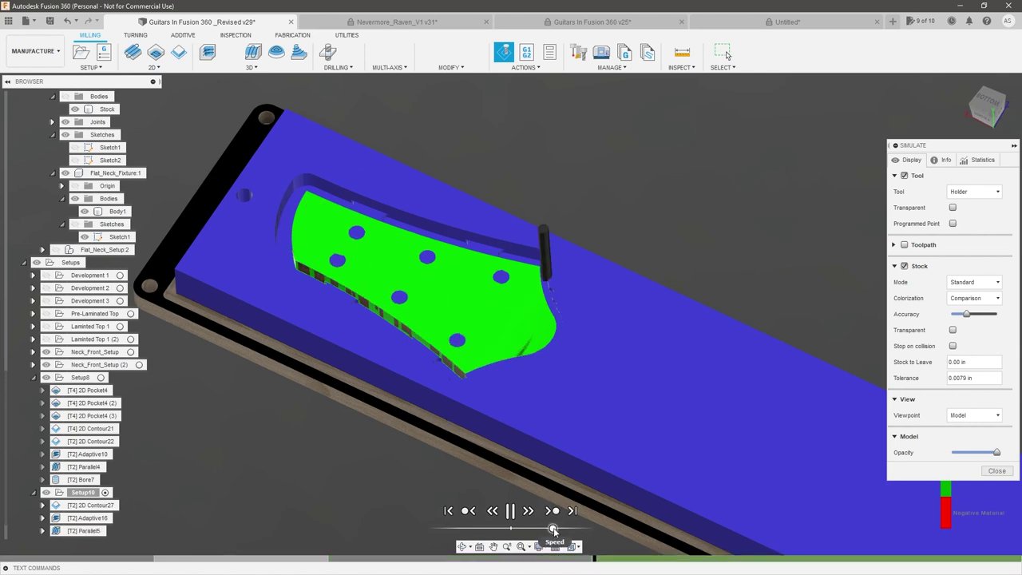
{"action": "scroll", "coordinate": [541, 357], "scroll_direction": "down", "scroll_amount": 4}
{"action": "scroll", "coordinate": [547, 379], "scroll_direction": "up", "scroll_amount": 2}
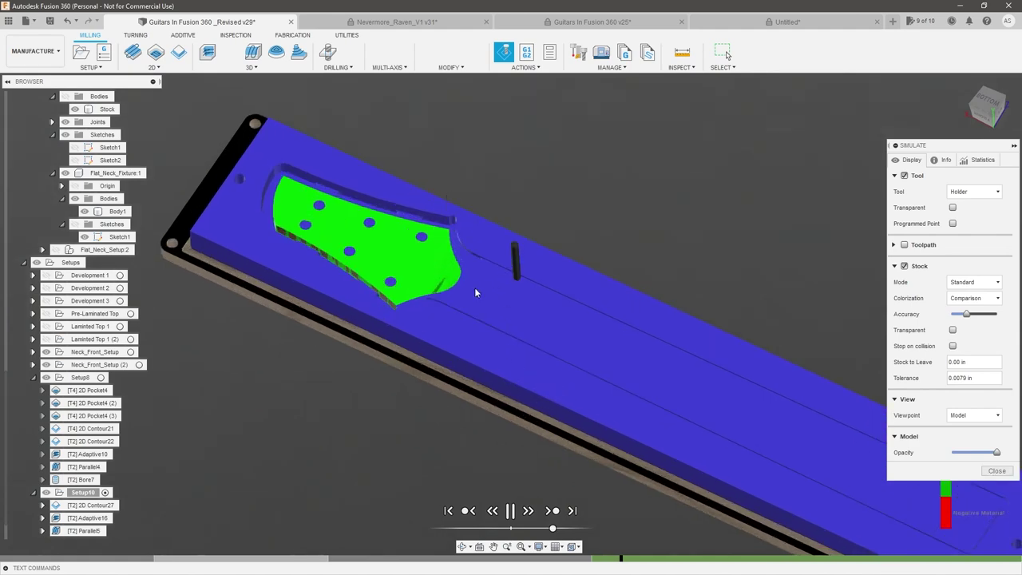
{"action": "scroll", "coordinate": [475, 291], "scroll_direction": "up", "scroll_amount": 5}
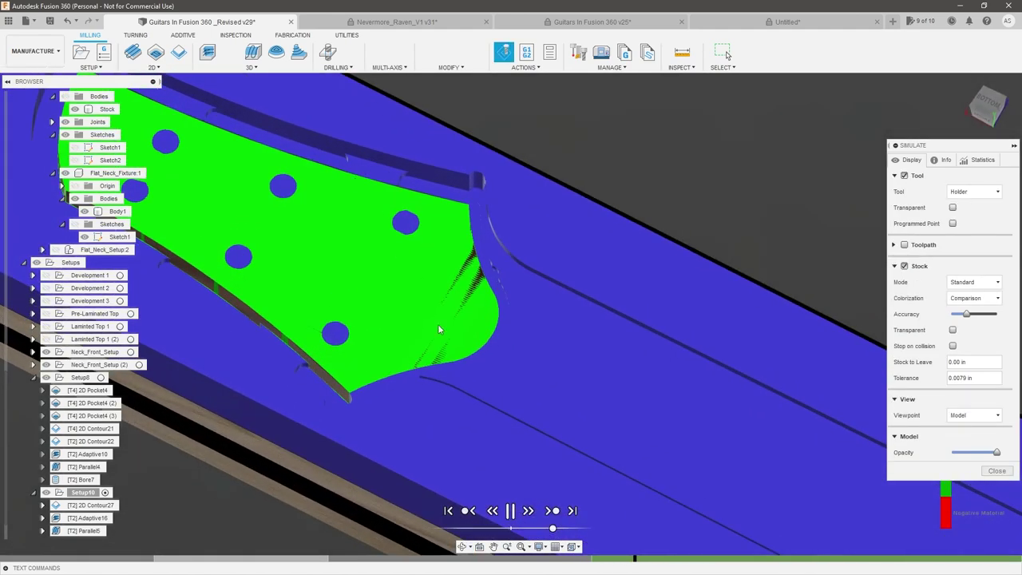
{"action": "scroll", "coordinate": [469, 166], "scroll_direction": "up", "scroll_amount": 3}
{"action": "middle_click_drag", "start_coordinate": [469, 166], "coordinate": [493, 182], "text": "shift"}
{"action": "scroll", "coordinate": [527, 248], "scroll_direction": "down", "scroll_amount": 3}
{"action": "scroll", "coordinate": [385, 404], "scroll_direction": "up", "scroll_amount": 2}
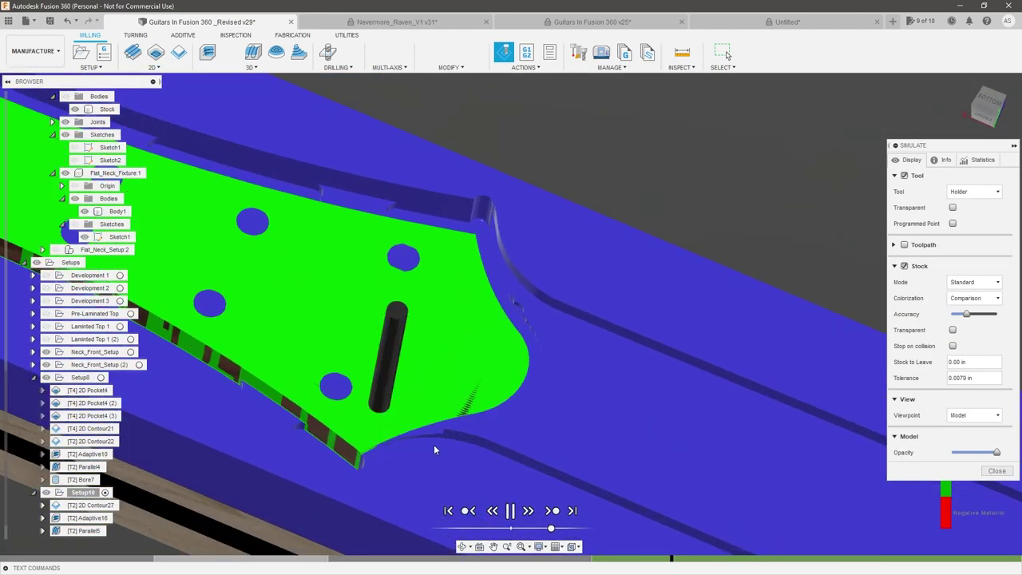
{"action": "left_click_drag", "start_coordinate": [551, 528], "coordinate": [541, 528]}
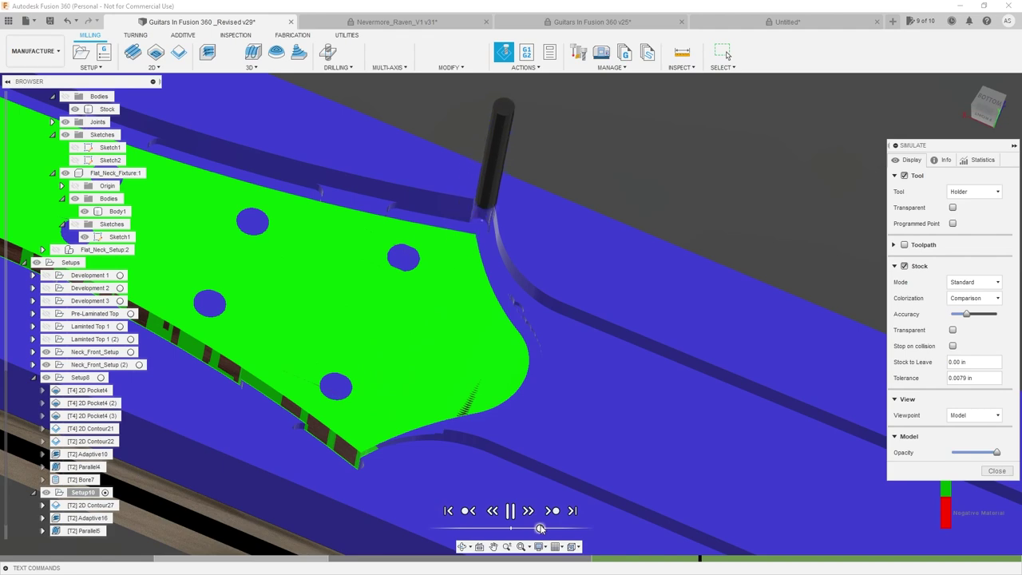
- Follow the contour pass along both sides of the neck at a faster playback speed and close the simulation
{"action": "scroll", "coordinate": [429, 253], "scroll_direction": "down", "scroll_amount": 3}
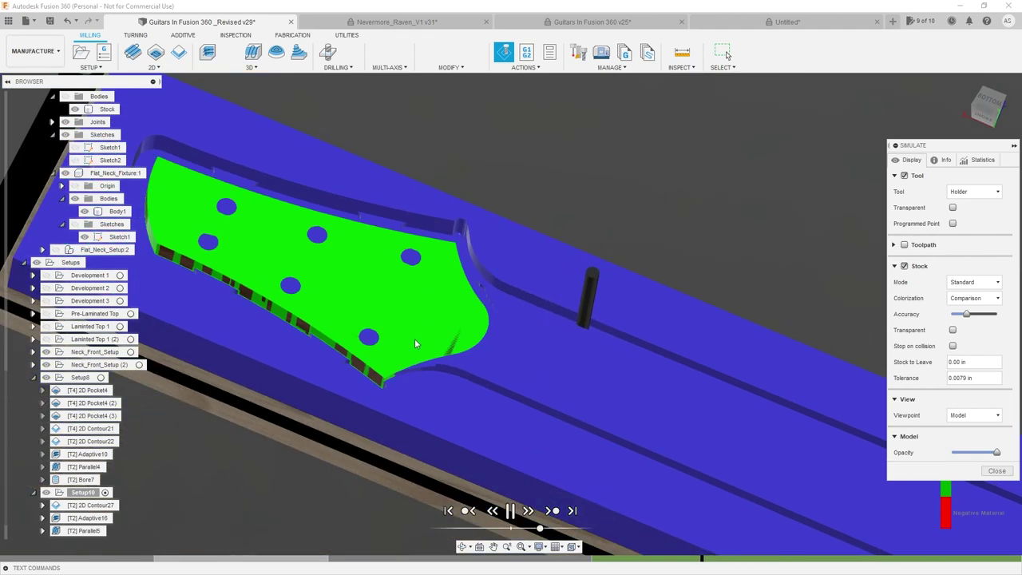
{"action": "scroll", "coordinate": [423, 348], "scroll_direction": "down", "scroll_amount": 3}
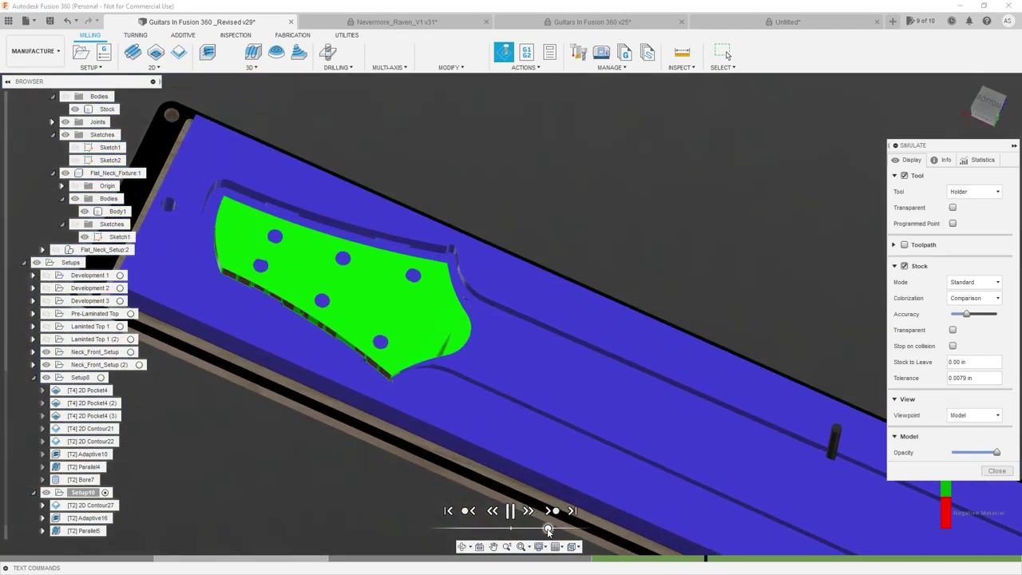
{"action": "middle_click_drag", "start_coordinate": [527, 415], "coordinate": [471, 367], "text": "shift"}
{"action": "scroll", "coordinate": [471, 367], "scroll_direction": "down", "scroll_amount": 3}
{"action": "scroll", "coordinate": [479, 409], "scroll_direction": "down", "scroll_amount": 1}
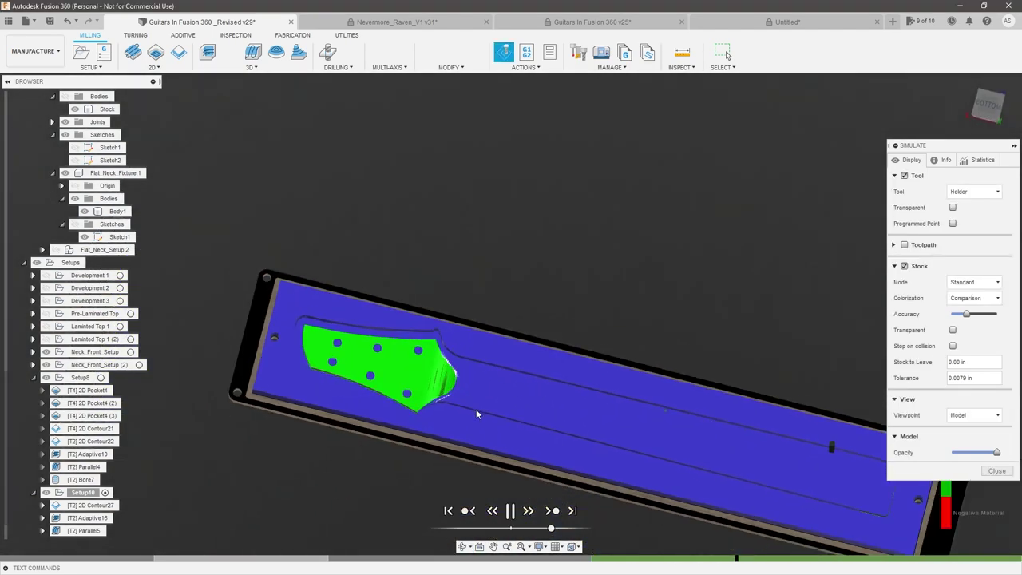
{"action": "scroll", "coordinate": [476, 407], "scroll_direction": "up", "scroll_amount": 3}
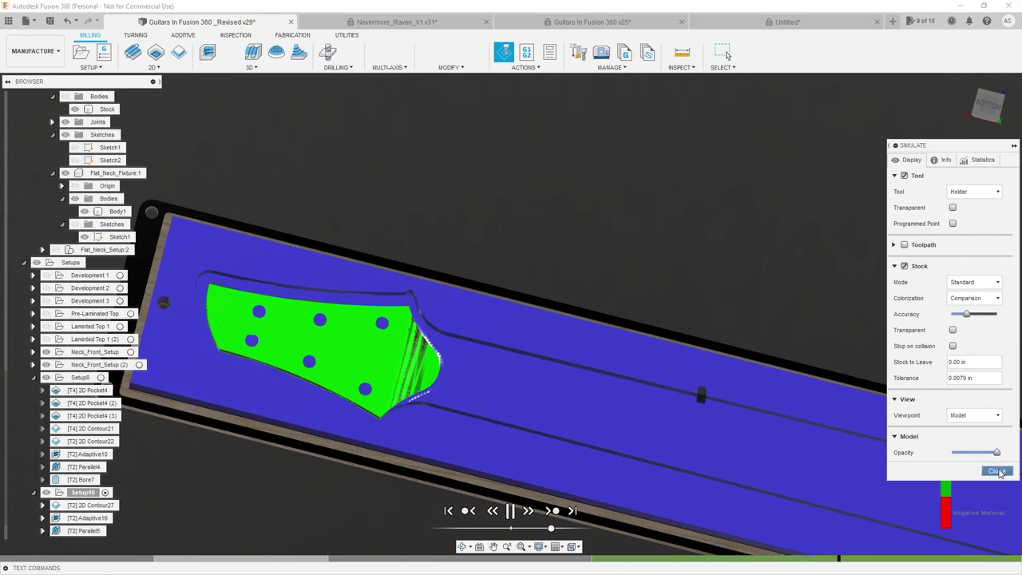
{"action": "left_click", "coordinate": [998, 471]}
- Edit 2D Contour28 to use multiple finishing passes, with 2 passes and a 0.1 in stepover
{"action": "right_click", "coordinate": [106, 546]}
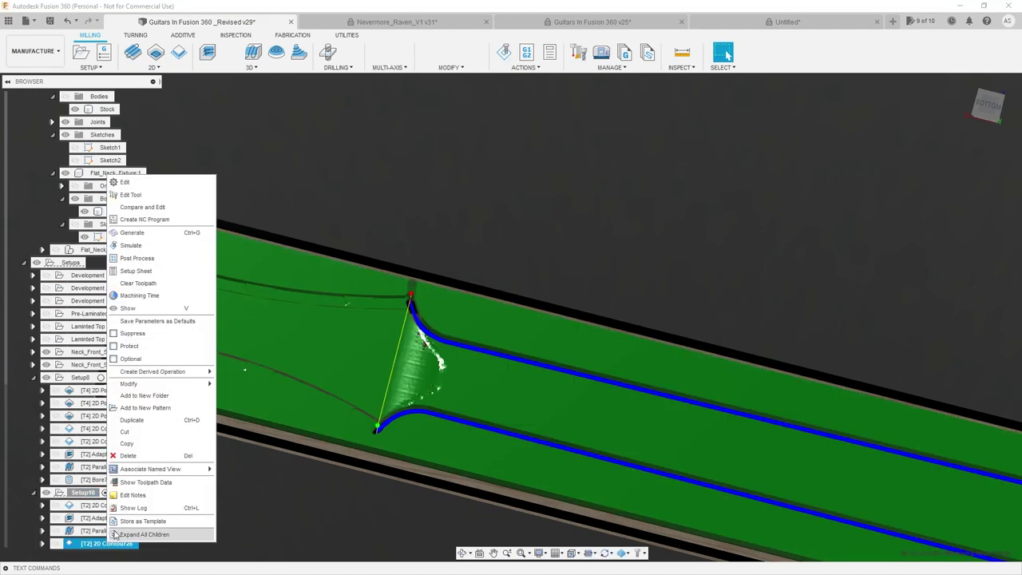
{"action": "left_click", "coordinate": [125, 183]}
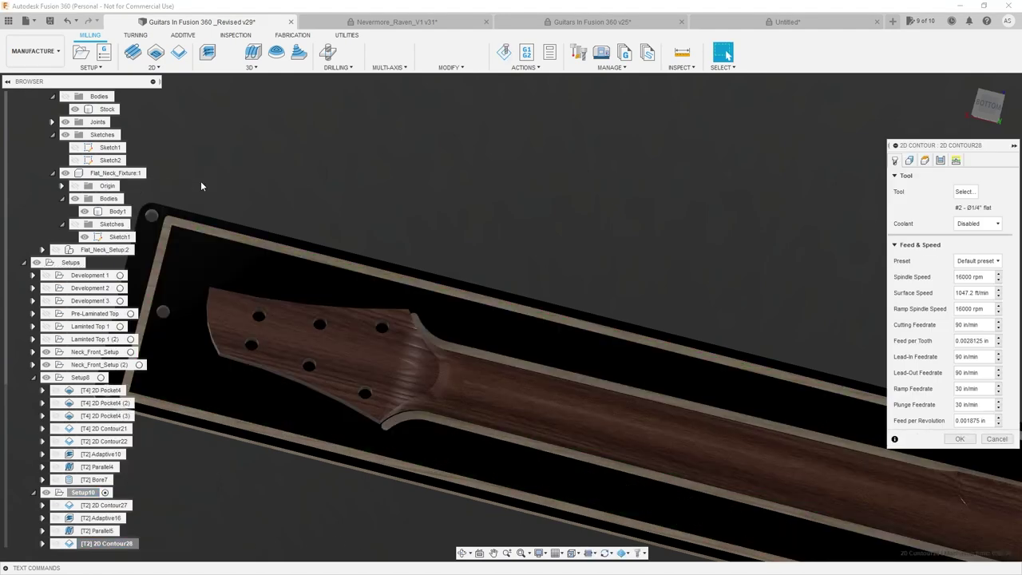
{"action": "left_click", "coordinate": [940, 160]}
{"action": "left_click", "coordinate": [960, 271]}
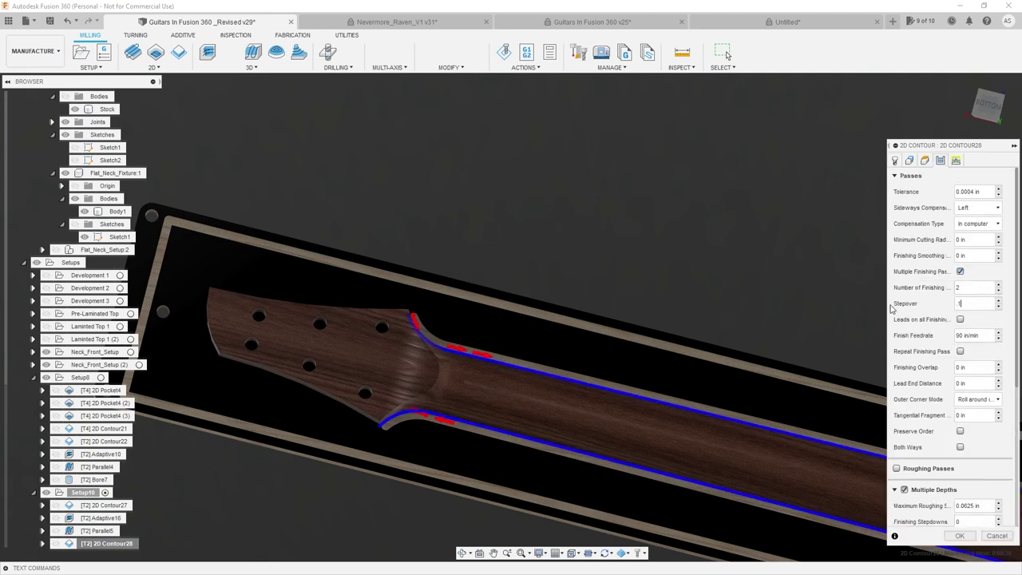
{"action": "key", "text": "Tab"}
{"action": "scroll", "coordinate": [976, 482], "scroll_direction": "down", "scroll_amount": 2}
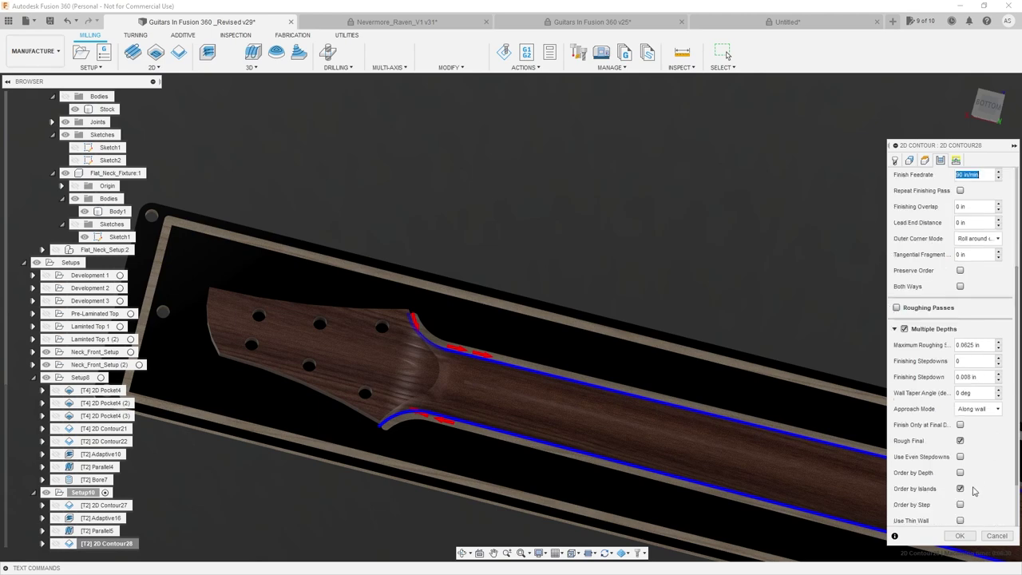
{"action": "left_click", "coordinate": [960, 536]}
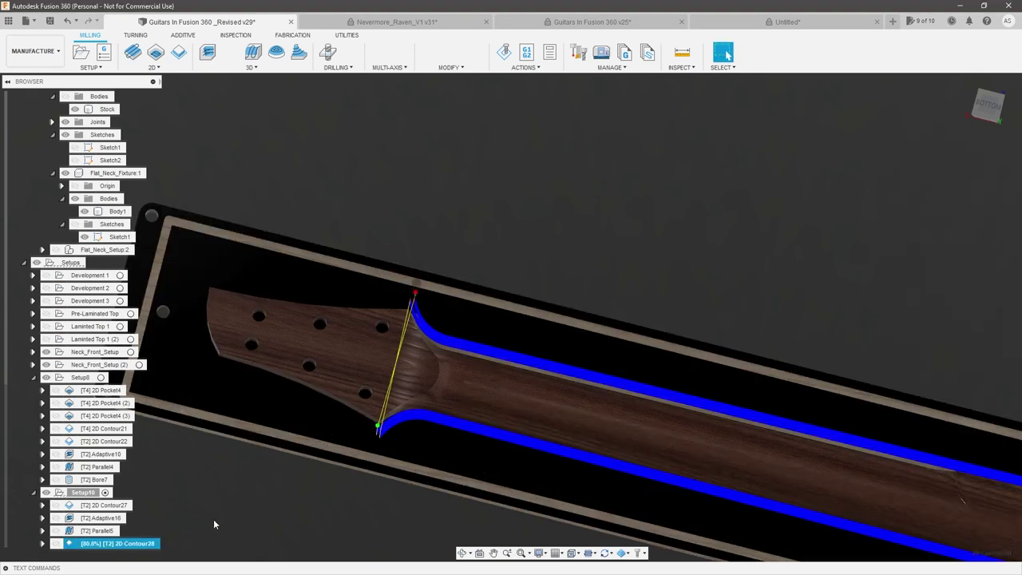
- Simulate Setup10 again and play it through the revised contour cut around the neck
{"action": "right_click", "coordinate": [94, 494]}
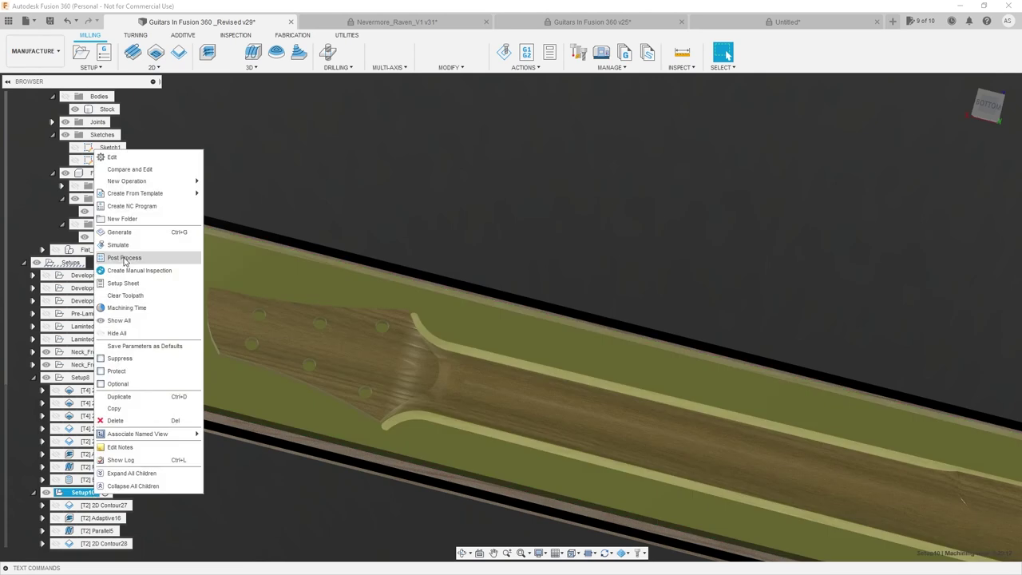
{"action": "left_click", "coordinate": [117, 244]}
{"action": "left_click", "coordinate": [510, 512]}
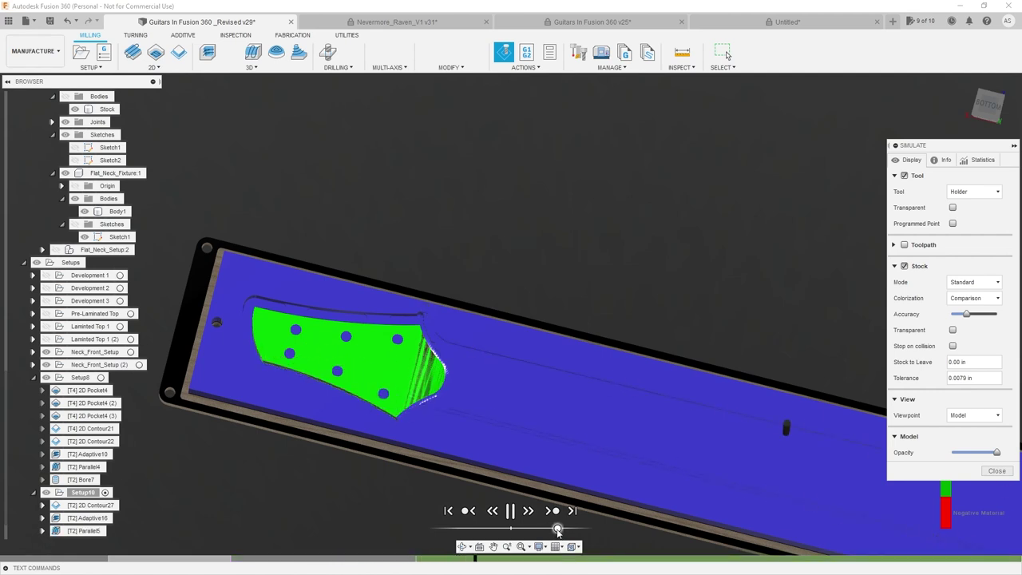
{"action": "scroll", "coordinate": [415, 340], "scroll_direction": "up", "scroll_amount": 3}
{"action": "middle_click_drag", "start_coordinate": [417, 352], "coordinate": [435, 307], "text": "shift"}
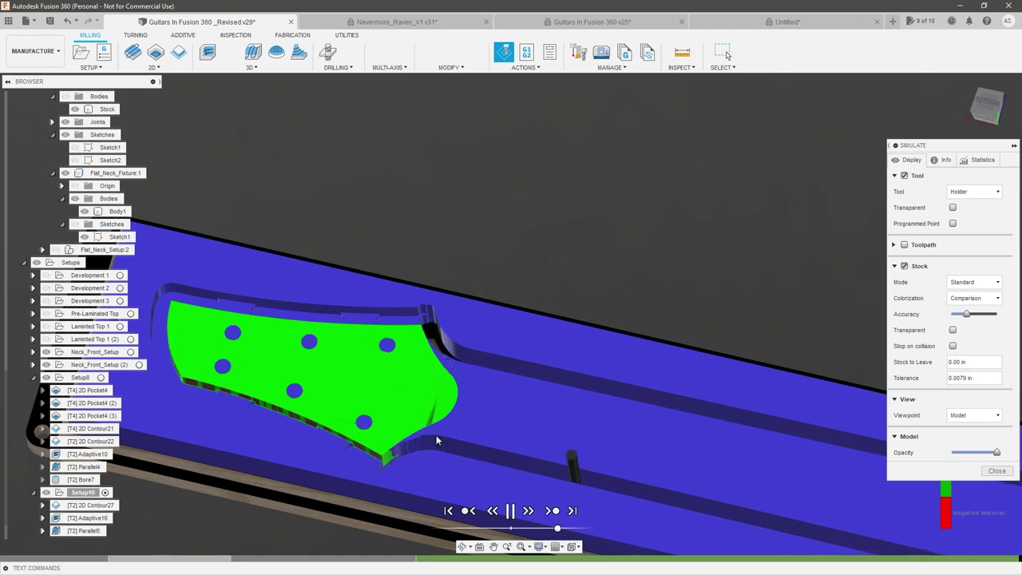
- Pause the simulation and examine the headstock corner beside the tool where the neck contour meets the headstock outline
{"action": "scroll", "coordinate": [358, 429], "scroll_direction": "up", "scroll_amount": 5}
{"action": "middle_click_drag", "start_coordinate": [363, 431], "coordinate": [449, 466], "text": "shift"}
{"action": "scroll", "coordinate": [436, 462], "scroll_direction": "up", "scroll_amount": 5}
{"action": "scroll", "coordinate": [448, 466], "scroll_direction": "down", "scroll_amount": 4}
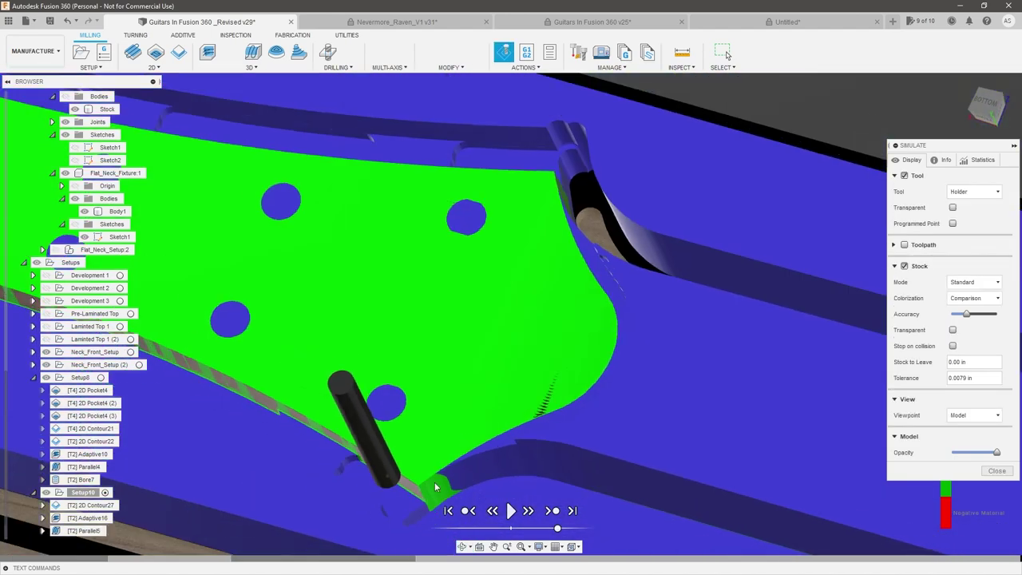
{"action": "scroll", "coordinate": [431, 501], "scroll_direction": "up", "scroll_amount": 4}
{"action": "middle_click_drag", "start_coordinate": [430, 502], "coordinate": [388, 506], "text": "shift"}
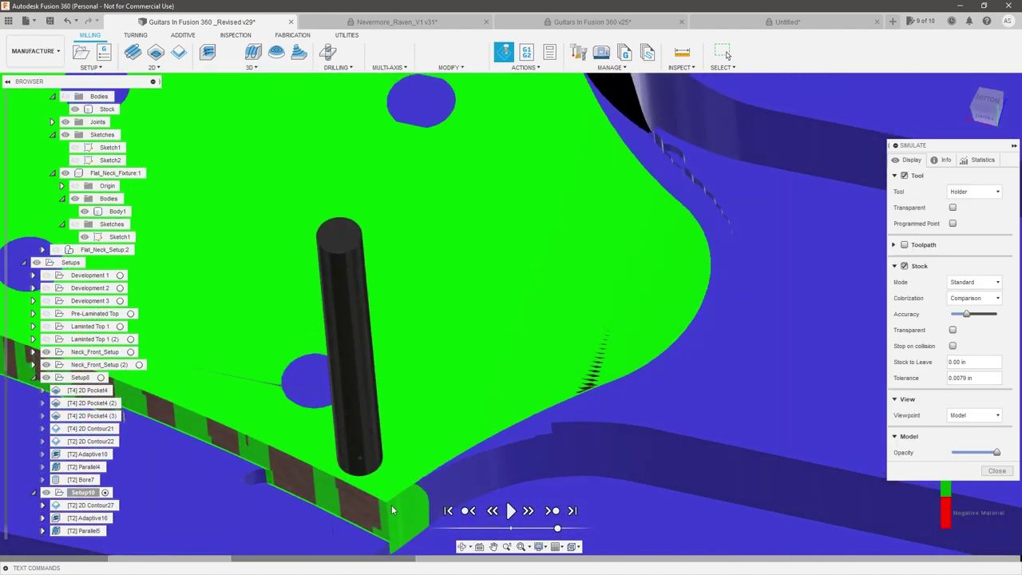
{"action": "scroll", "coordinate": [401, 500], "scroll_direction": "down", "scroll_amount": 5}
{"action": "scroll", "coordinate": [430, 492], "scroll_direction": "up", "scroll_amount": 3}
{"action": "scroll", "coordinate": [433, 478], "scroll_direction": "up", "scroll_amount": 3}
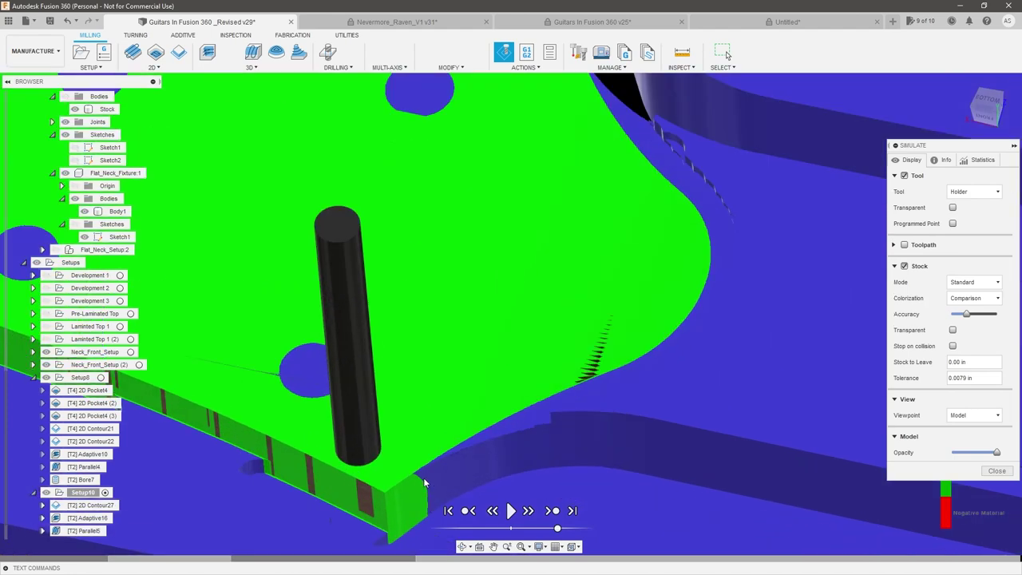
{"action": "scroll", "coordinate": [418, 484], "scroll_direction": "down", "scroll_amount": 3}
{"action": "scroll", "coordinate": [408, 493], "scroll_direction": "up", "scroll_amount": 3}
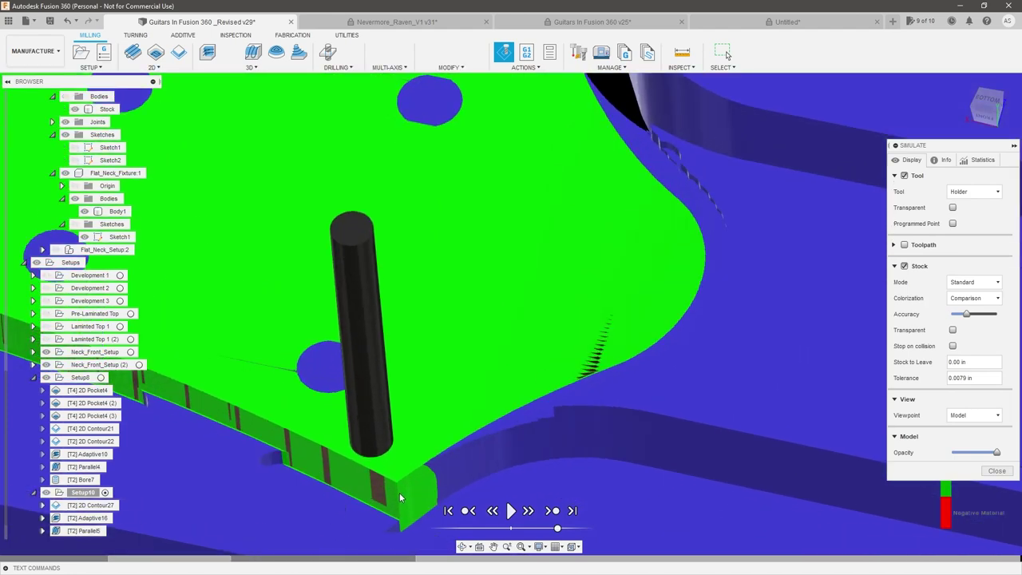
{"action": "scroll", "coordinate": [488, 391], "scroll_direction": "down", "scroll_amount": 4}
{"action": "mouse_move", "coordinate": [495, 387]}
{"action": "middle_mouse_down", "text": "shift"}
{"action": "mouse_move", "coordinate": [479, 409]}
{"action": "mouse_move", "coordinate": [503, 394]}
{"action": "middle_mouse_up", "text": "shift"}
{"action": "scroll", "coordinate": [508, 390], "scroll_direction": "down", "scroll_amount": 3}
{"action": "scroll", "coordinate": [523, 343], "scroll_direction": "up", "scroll_amount": 1}
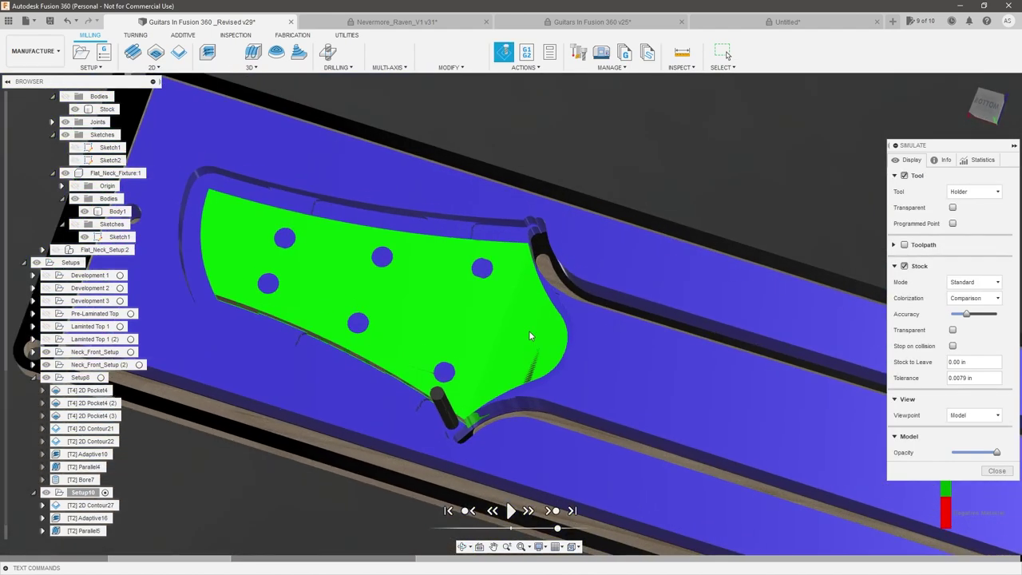
- Inspect the simulated headstock transition and the channels cut along both sides of the neck
{"action": "scroll", "coordinate": [546, 367], "scroll_direction": "up", "scroll_amount": 2}
{"action": "middle_click_drag", "start_coordinate": [546, 367], "coordinate": [570, 325], "text": "shift"}
{"action": "scroll", "coordinate": [511, 348], "scroll_direction": "down", "scroll_amount": 2}
{"action": "middle_click_drag", "start_coordinate": [560, 388], "coordinate": [366, 385], "text": "shift"}
{"action": "scroll", "coordinate": [365, 385], "scroll_direction": "down", "scroll_amount": 2}
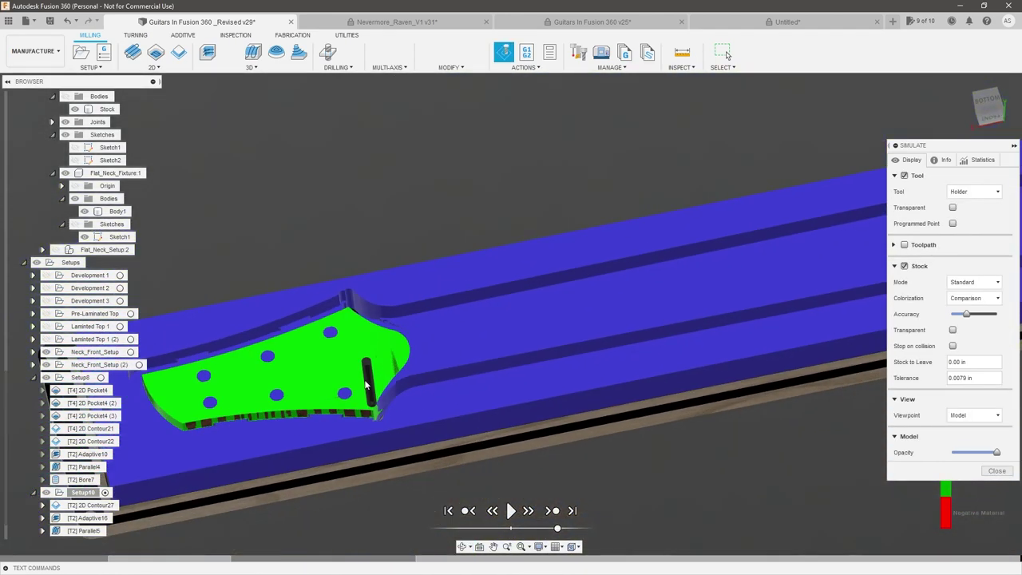
{"action": "scroll", "coordinate": [383, 378], "scroll_direction": "down", "scroll_amount": 4}
{"action": "scroll", "coordinate": [511, 353], "scroll_direction": "up", "scroll_amount": 3}
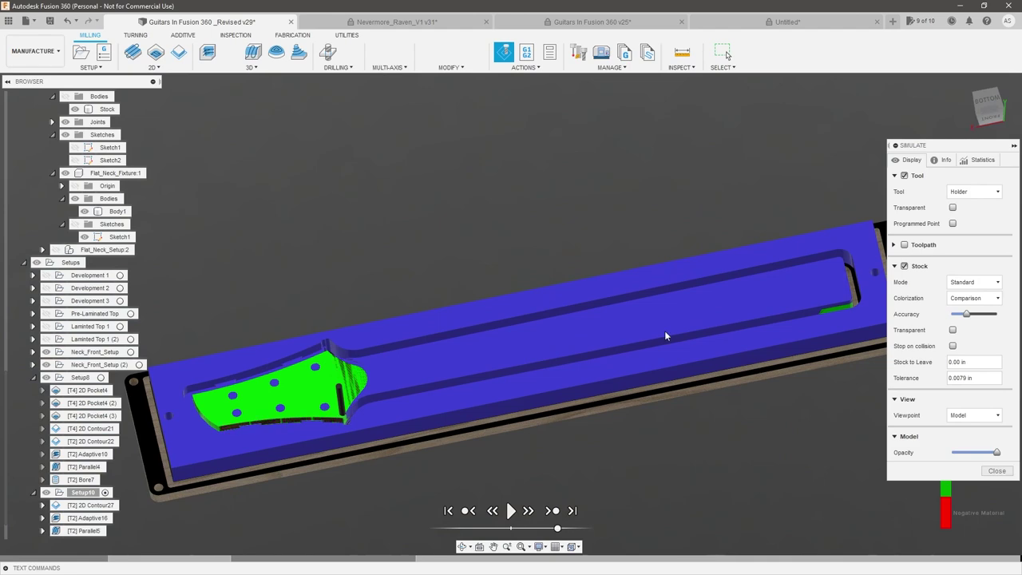
{"action": "scroll", "coordinate": [648, 349], "scroll_direction": "up", "scroll_amount": 2}
{"action": "middle_click_drag", "start_coordinate": [581, 353], "coordinate": [540, 338], "text": "shift"}
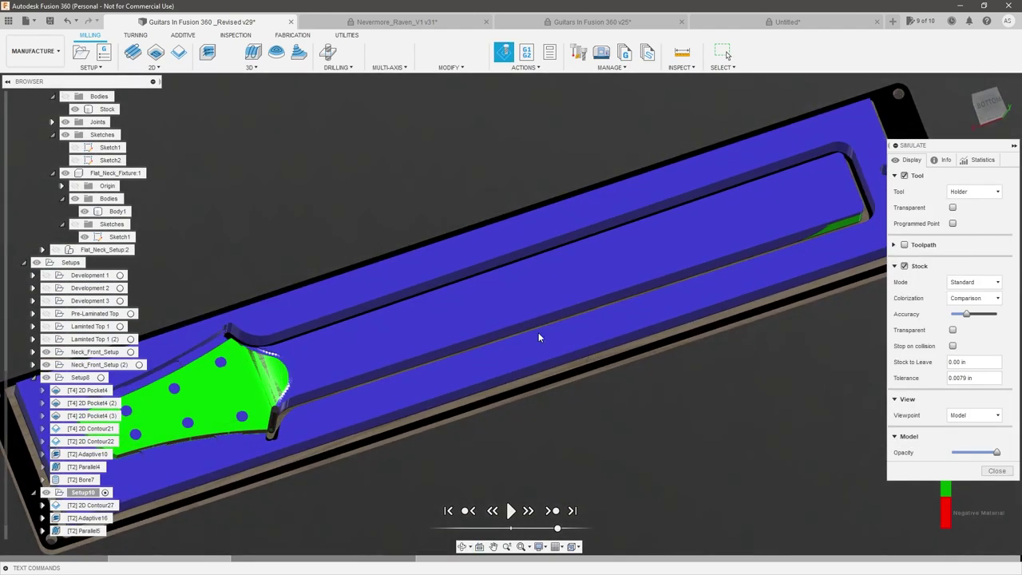
- Compare the heel end of the simulated neck with the headstock end from several angles
{"action": "scroll", "coordinate": [663, 278], "scroll_direction": "down", "scroll_amount": 2}
{"action": "scroll", "coordinate": [808, 196], "scroll_direction": "up", "scroll_amount": 3}
{"action": "middle_click_drag", "start_coordinate": [808, 197], "coordinate": [827, 239], "text": "shift"}
{"action": "scroll", "coordinate": [827, 239], "scroll_direction": "down", "scroll_amount": 2}
{"action": "scroll", "coordinate": [476, 329], "scroll_direction": "up", "scroll_amount": 1}
{"action": "middle_click_drag", "start_coordinate": [477, 329], "coordinate": [498, 291], "text": "shift"}
{"action": "scroll", "coordinate": [435, 370], "scroll_direction": "down", "scroll_amount": 2}
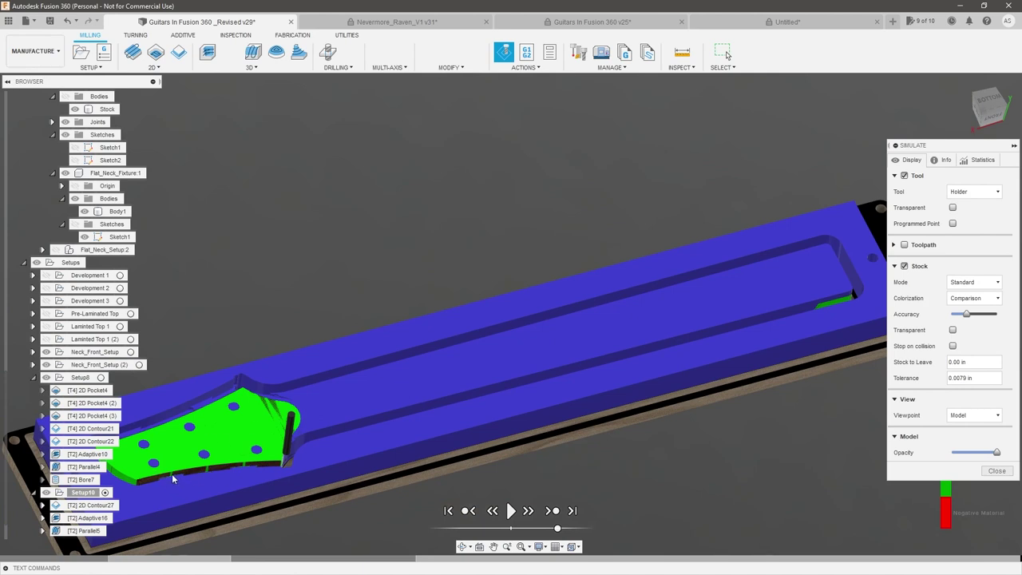
{"action": "scroll", "coordinate": [345, 414], "scroll_direction": "up", "scroll_amount": 2}
{"action": "middle_click_drag", "start_coordinate": [344, 415], "coordinate": [419, 430], "text": "shift"}
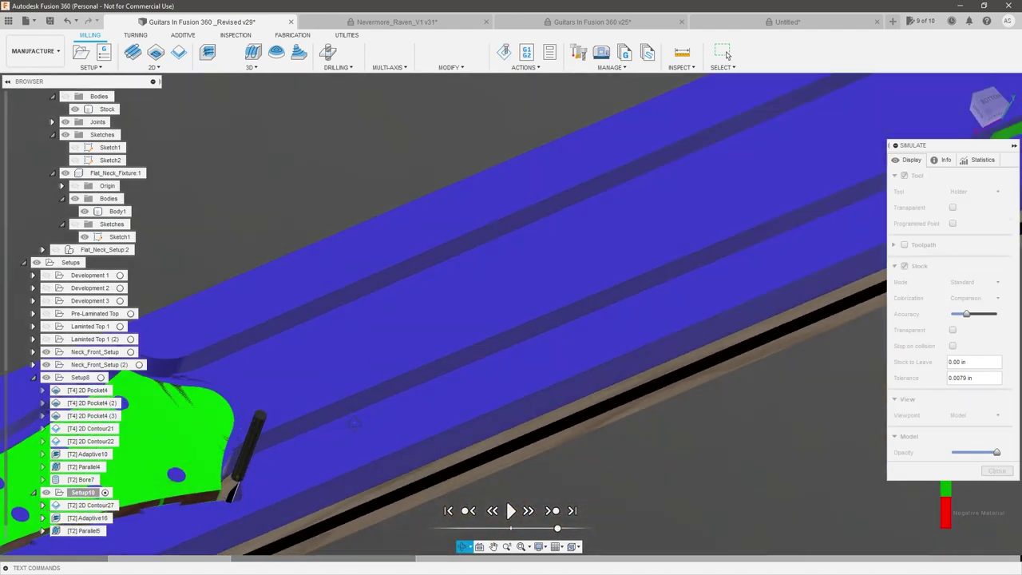
{"action": "scroll", "coordinate": [423, 431], "scroll_direction": "down", "scroll_amount": 2}
{"action": "middle_click_drag", "start_coordinate": [353, 409], "coordinate": [354, 384], "text": "shift"}
{"action": "scroll", "coordinate": [357, 403], "scroll_direction": "up", "scroll_amount": 1}
{"action": "scroll", "coordinate": [298, 447], "scroll_direction": "down", "scroll_amount": 1}
{"action": "scroll", "coordinate": [299, 448], "scroll_direction": "down", "scroll_amount": 2}
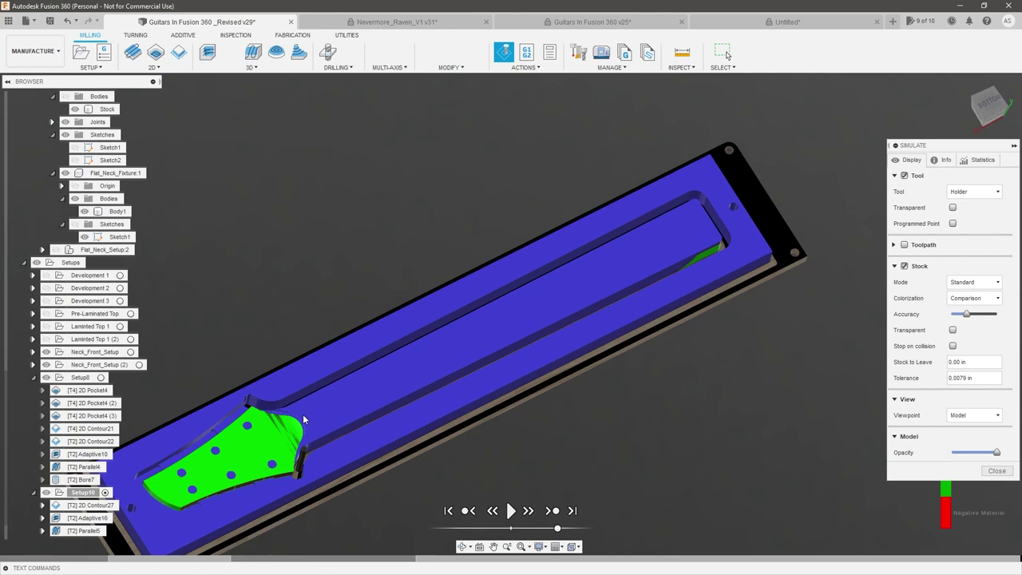
- Examine the green area and the through-cut at the corner of the neck's heel end
{"action": "scroll", "coordinate": [370, 380], "scroll_direction": "up", "scroll_amount": 1}
{"action": "scroll", "coordinate": [607, 266], "scroll_direction": "down", "scroll_amount": 1}
{"action": "scroll", "coordinate": [782, 209], "scroll_direction": "up", "scroll_amount": 4}
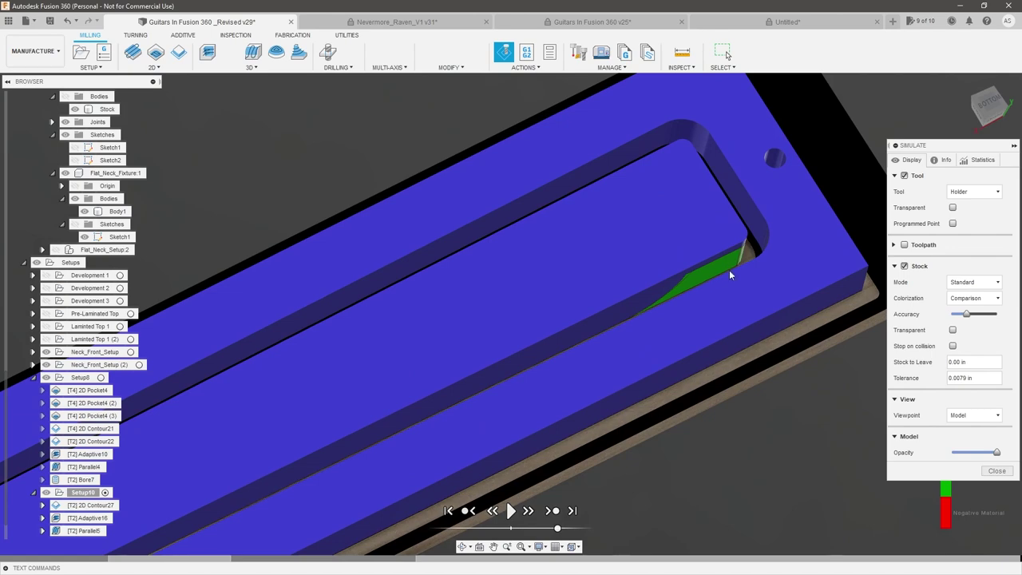
{"action": "scroll", "coordinate": [731, 268], "scroll_direction": "down", "scroll_amount": 2}
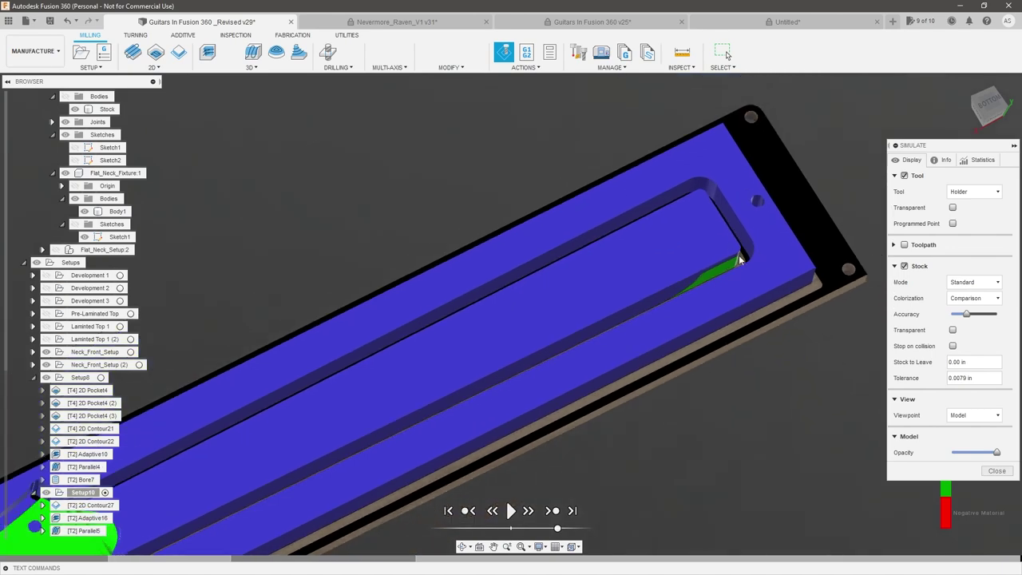
{"action": "scroll", "coordinate": [740, 260], "scroll_direction": "down", "scroll_amount": 2}
{"action": "scroll", "coordinate": [729, 268], "scroll_direction": "up", "scroll_amount": 1}
{"action": "mouse_move", "coordinate": [727, 268]}
{"action": "middle_mouse_down", "text": "shift"}
{"action": "mouse_move", "coordinate": [718, 275]}
{"action": "mouse_move", "coordinate": [723, 260]}
{"action": "middle_mouse_up", "text": "shift"}
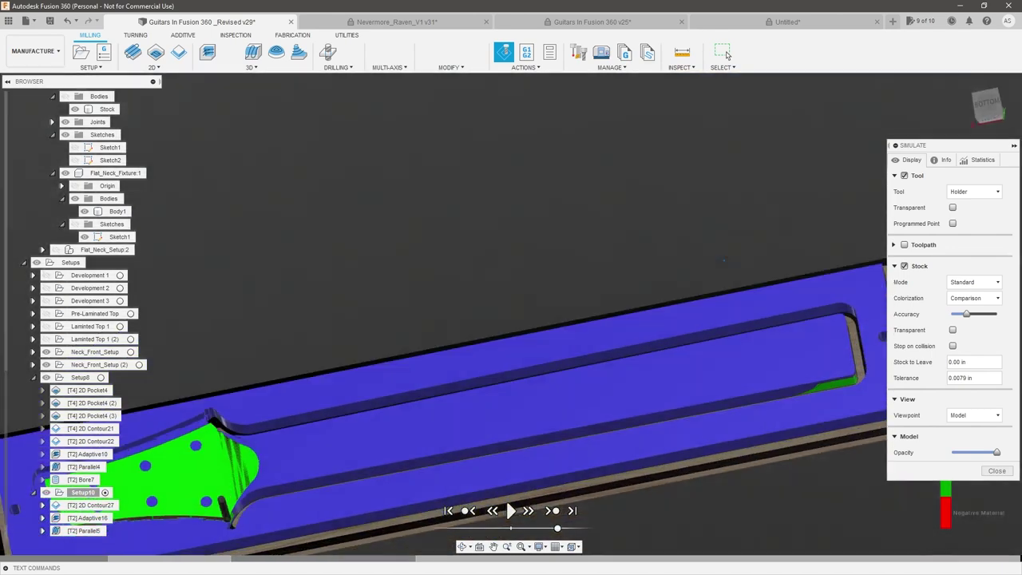
{"action": "scroll", "coordinate": [764, 314], "scroll_direction": "down", "scroll_amount": 3}
{"action": "scroll", "coordinate": [764, 313], "scroll_direction": "up", "scroll_amount": 5}
{"action": "middle_click_drag", "start_coordinate": [736, 326], "coordinate": [732, 317], "text": "shift"}
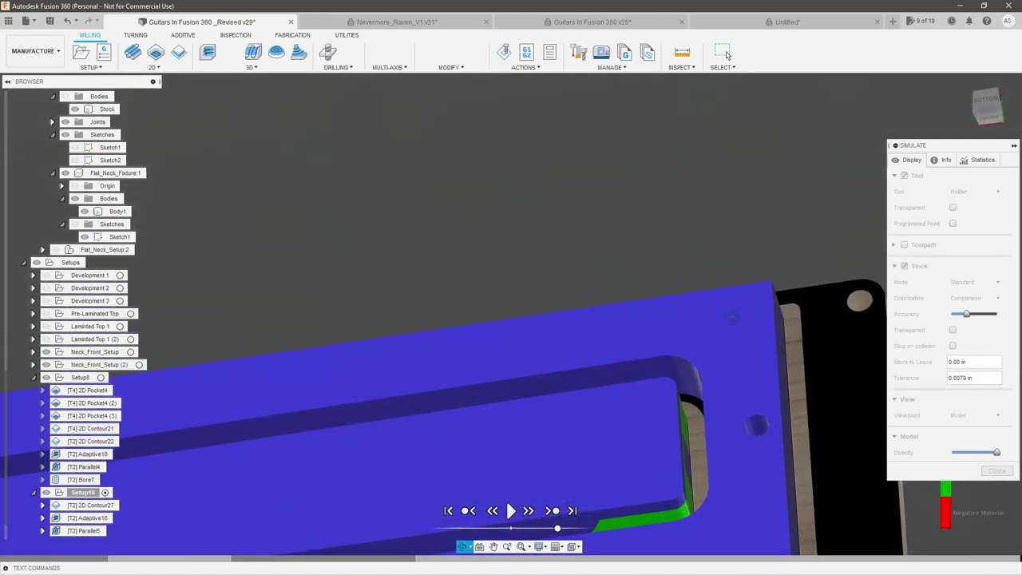
- Examine the whole simulated neck from the heel to the headstock and close the simulation
{"action": "scroll", "coordinate": [746, 386], "scroll_direction": "down", "scroll_amount": 3}
{"action": "scroll", "coordinate": [733, 414], "scroll_direction": "up", "scroll_amount": 3}
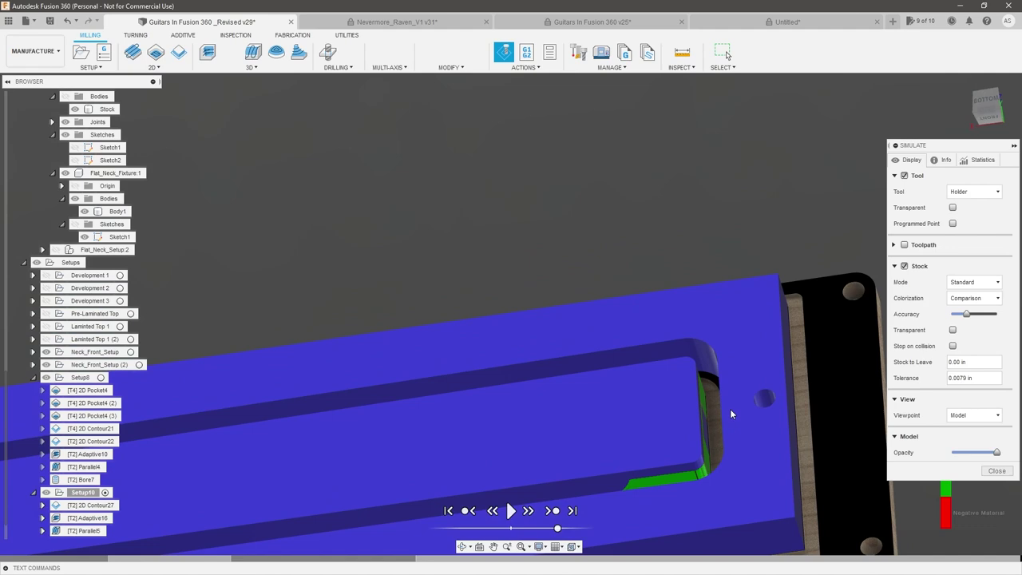
{"action": "scroll", "coordinate": [730, 409], "scroll_direction": "down", "scroll_amount": 5}
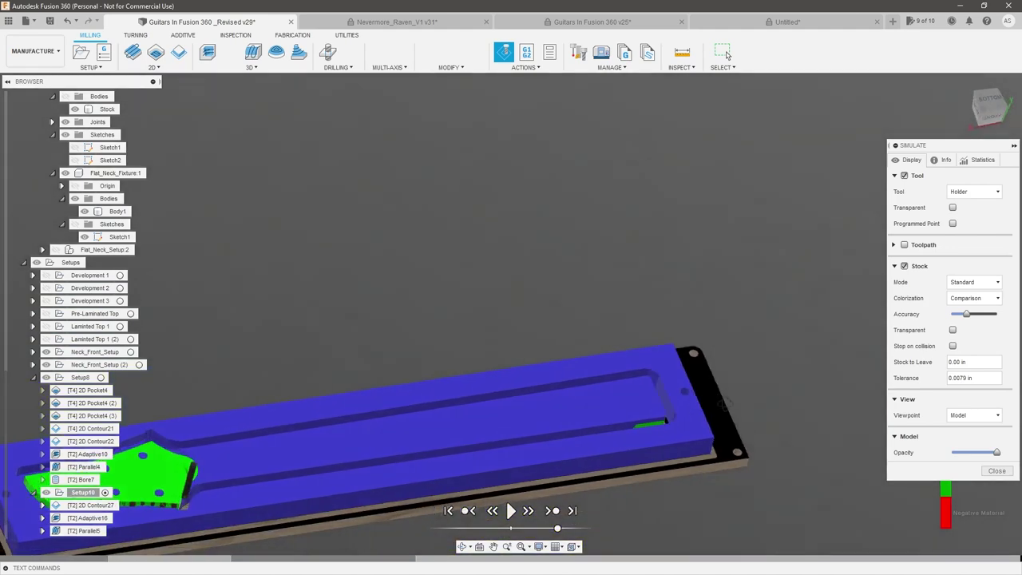
{"action": "middle_click_drag", "start_coordinate": [725, 404], "coordinate": [741, 434], "text": "shift"}
{"action": "scroll", "coordinate": [741, 435], "scroll_direction": "down", "scroll_amount": 3}
{"action": "scroll", "coordinate": [494, 425], "scroll_direction": "up", "scroll_amount": 3}
{"action": "middle_click_drag", "start_coordinate": [495, 425], "coordinate": [525, 445], "text": "shift"}
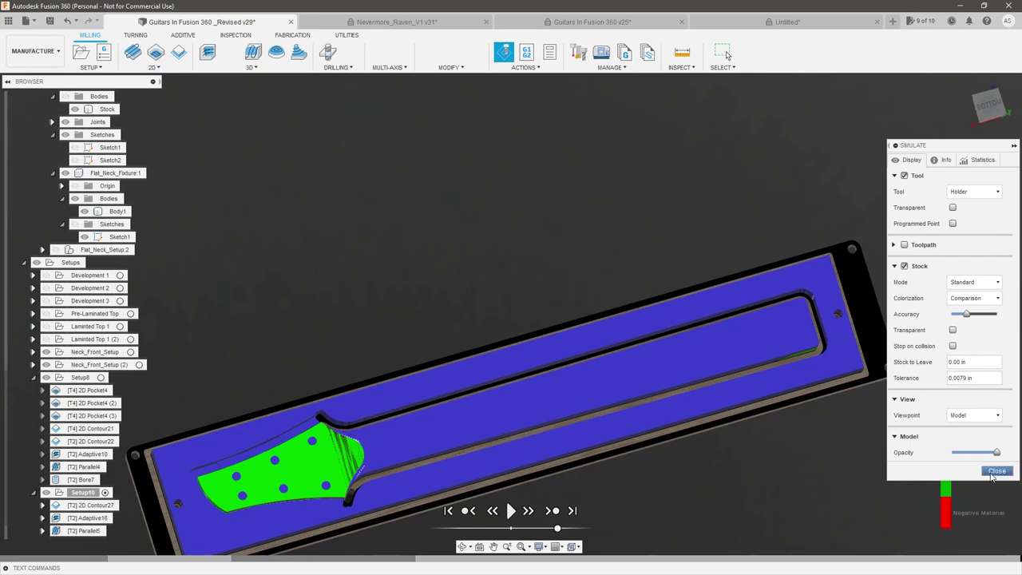
{"action": "left_click", "coordinate": [991, 474]}
- Deselect Setup10 and start a new 3D Adaptive Clearing operation for the back of the neck
{"action": "scroll", "coordinate": [568, 265], "scroll_direction": "down", "scroll_amount": 3}
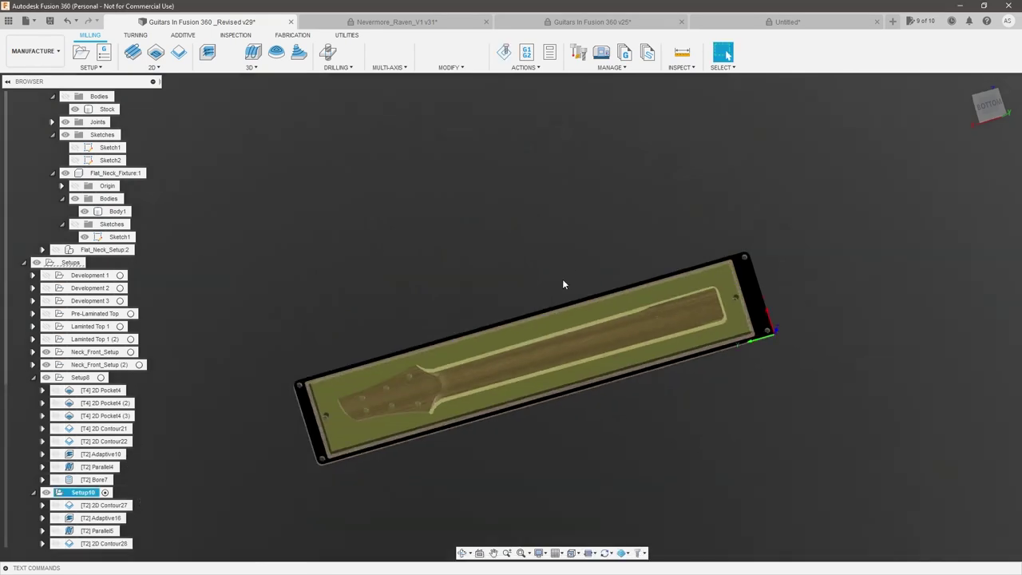
{"action": "scroll", "coordinate": [476, 417], "scroll_direction": "up", "scroll_amount": 3}
{"action": "middle_click_drag", "start_coordinate": [525, 410], "coordinate": [516, 375], "text": "shift"}
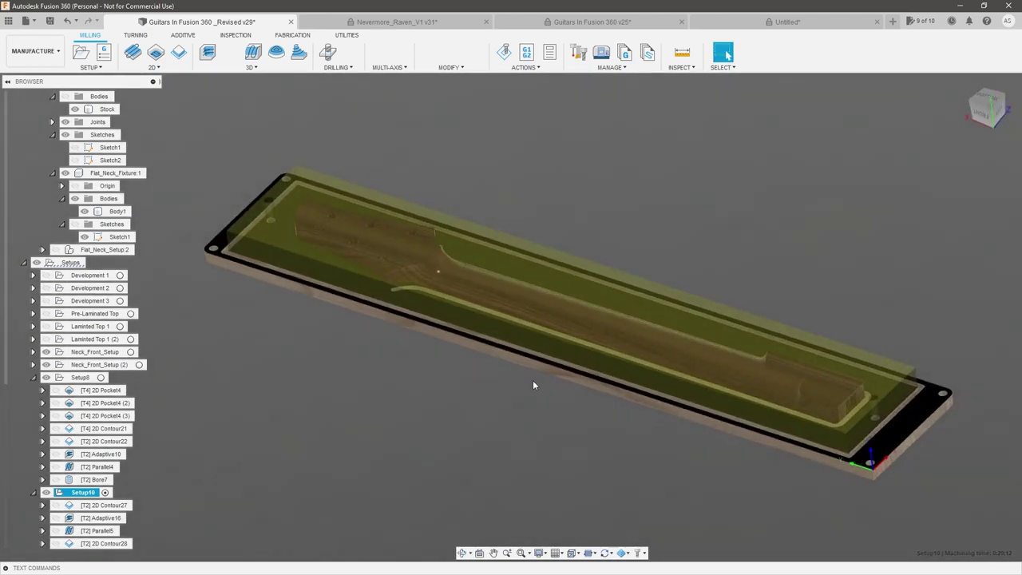
{"action": "scroll", "coordinate": [518, 375], "scroll_direction": "down", "scroll_amount": 2}
{"action": "scroll", "coordinate": [693, 352], "scroll_direction": "up", "scroll_amount": 2}
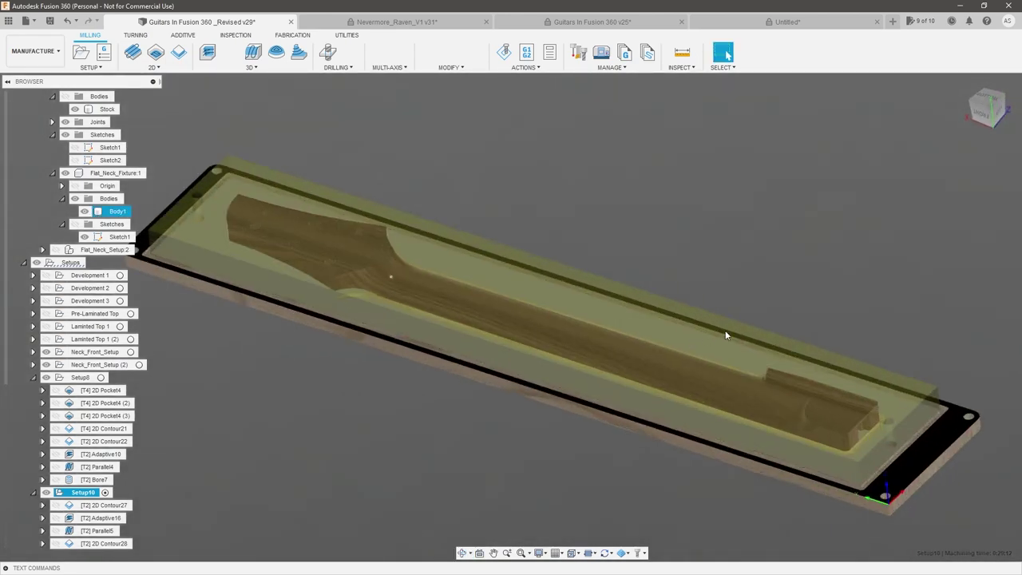
{"action": "left_click", "coordinate": [430, 130]}
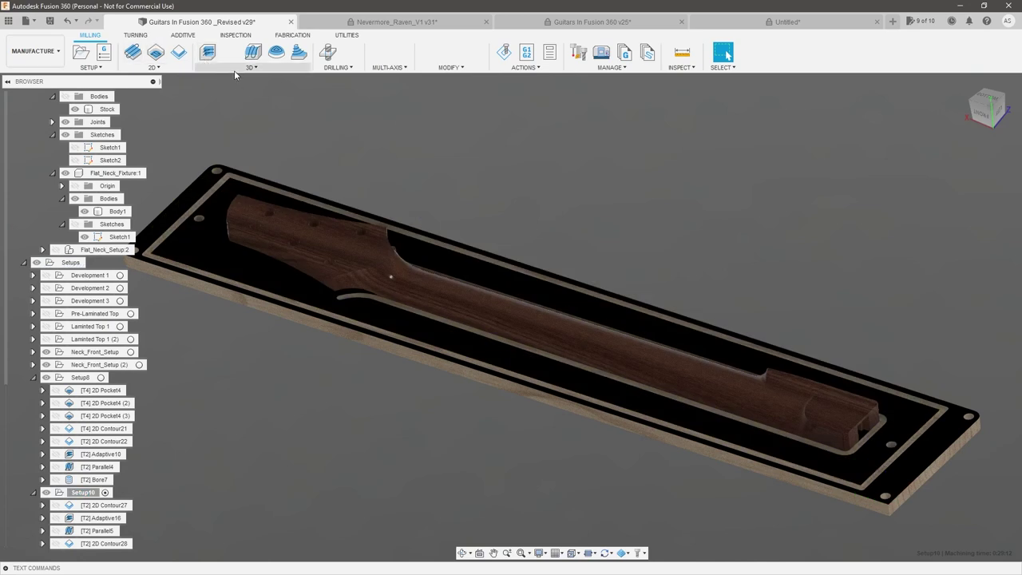
{"action": "left_click", "coordinate": [233, 71]}
{"action": "left_click", "coordinate": [229, 79]}
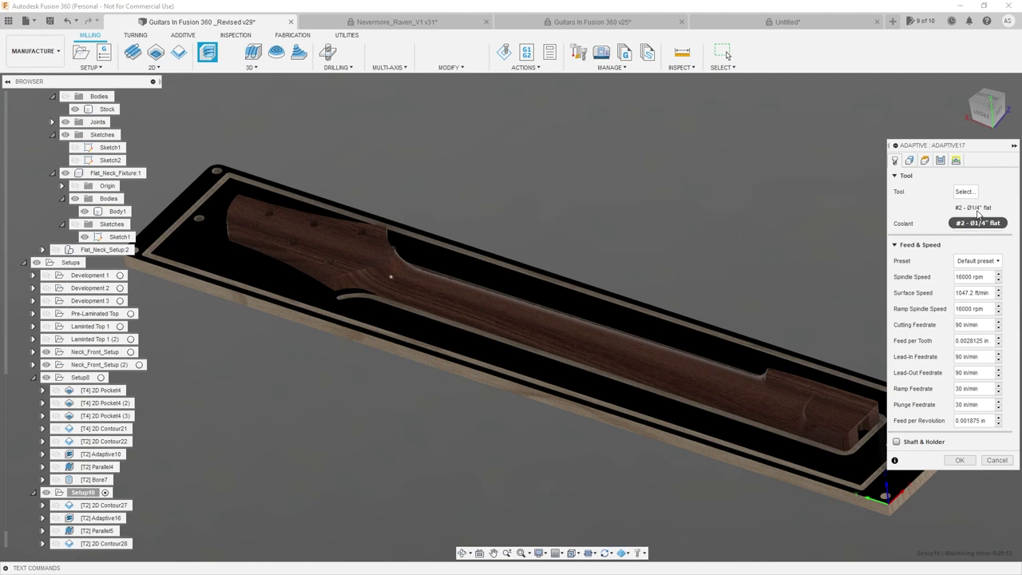
- Enable Stock Contours and use the neck outline from the flat neck fixture's sketch as the stock selection
{"action": "left_click", "coordinate": [909, 160]}
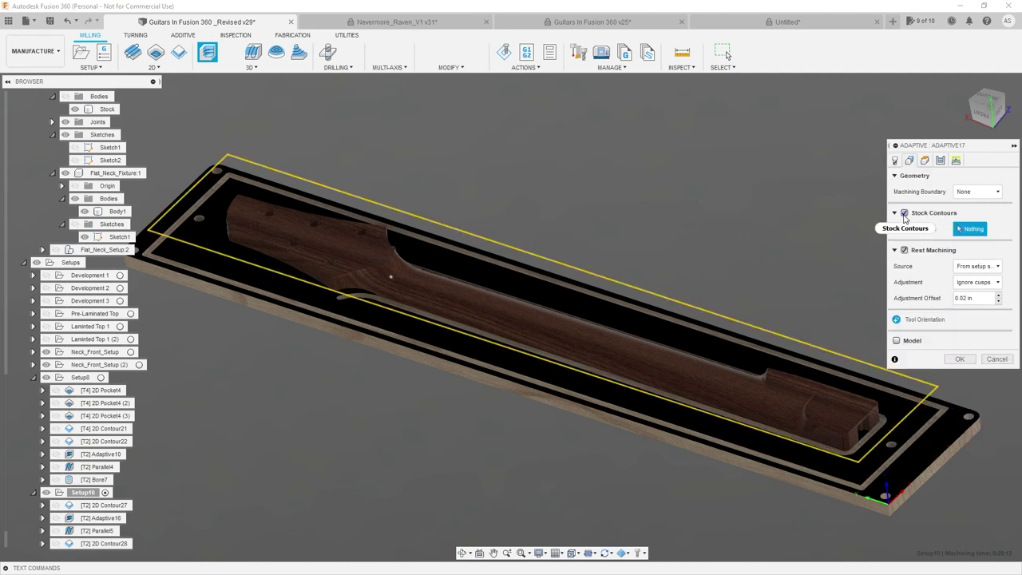
{"action": "middle_click_drag", "start_coordinate": [696, 227], "coordinate": [591, 272], "text": "shift"}
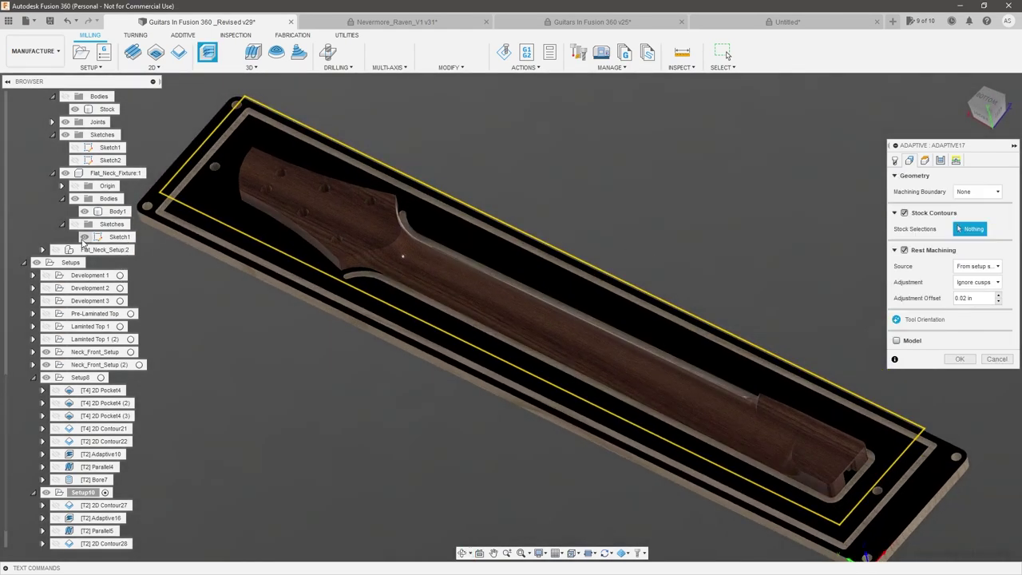
{"action": "left_click", "coordinate": [75, 225]}
{"action": "scroll", "coordinate": [375, 254], "scroll_direction": "up", "scroll_amount": 3}
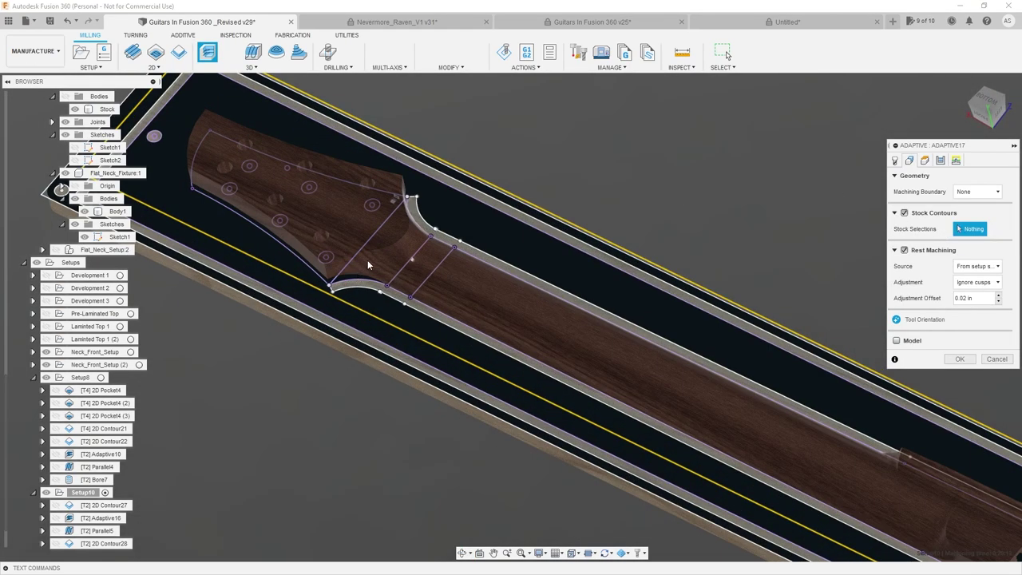
{"action": "left_click", "coordinate": [318, 281]}
{"action": "scroll", "coordinate": [354, 267], "scroll_direction": "down", "scroll_amount": 4}
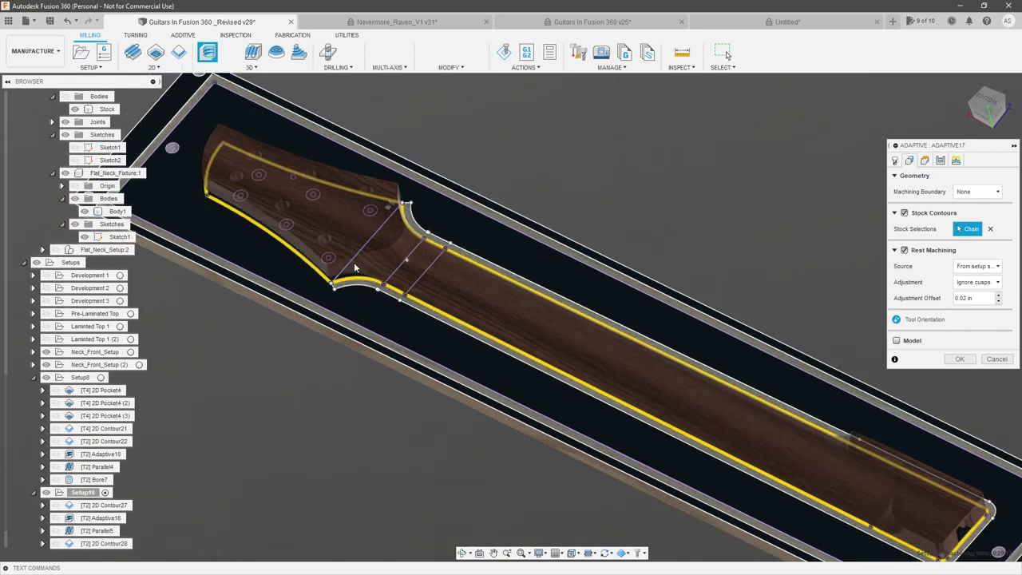
{"action": "scroll", "coordinate": [412, 291], "scroll_direction": "up", "scroll_amount": 2}
{"action": "middle_click_drag", "start_coordinate": [412, 280], "coordinate": [428, 296], "text": "shift"}
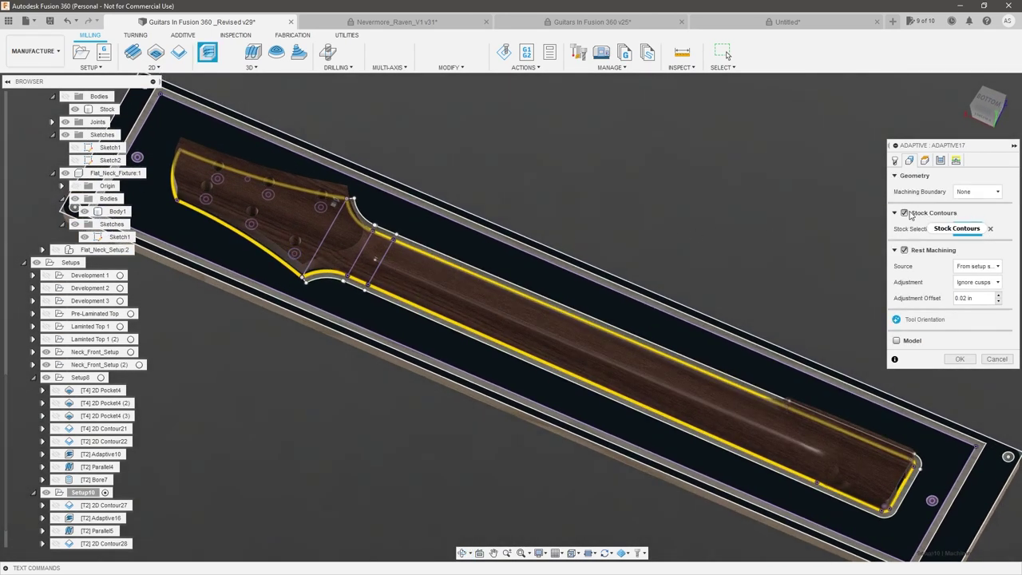
- Turn off Rest Machining, set the machining boundary to Selection using the neck outline chain, and hide the fixture sketches
{"action": "left_click", "coordinate": [905, 251]}
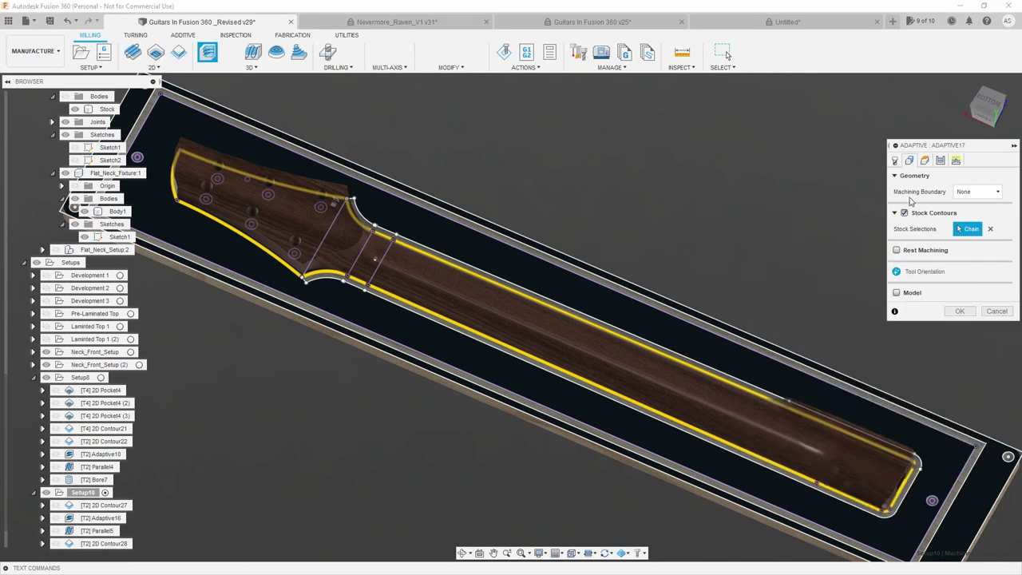
{"action": "left_click", "coordinate": [955, 192]}
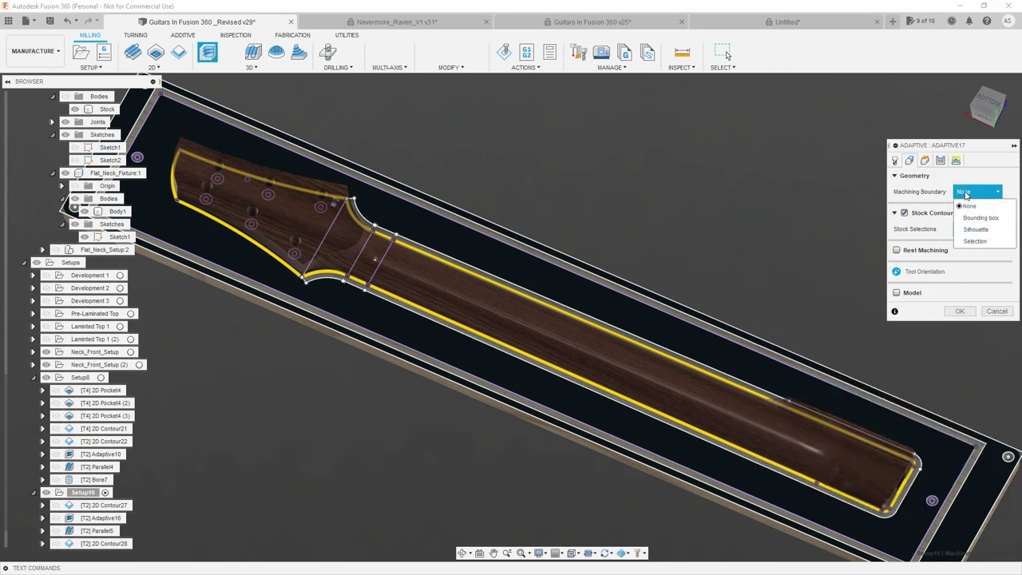
{"action": "left_click", "coordinate": [977, 241]}
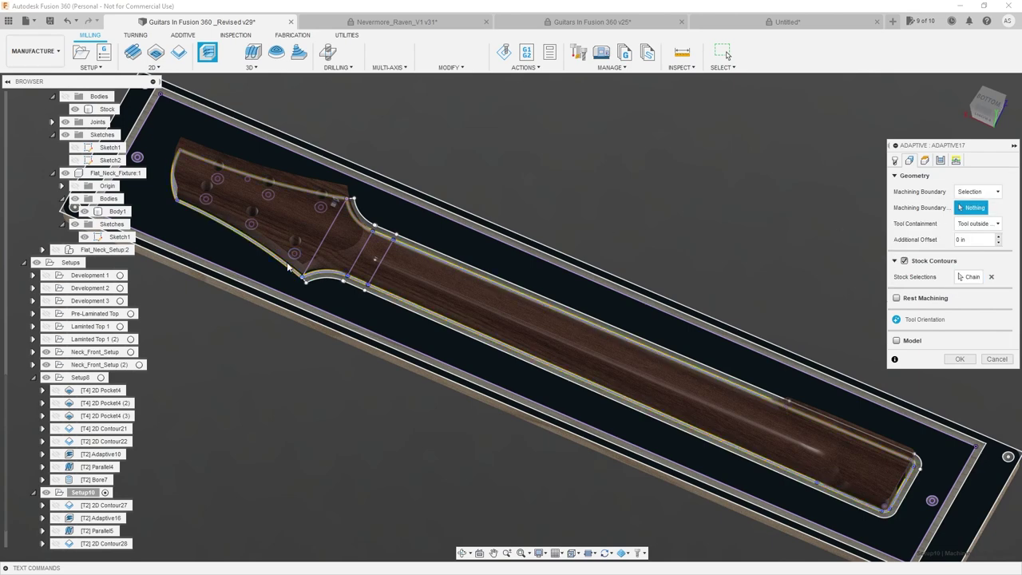
{"action": "left_click", "coordinate": [75, 224]}
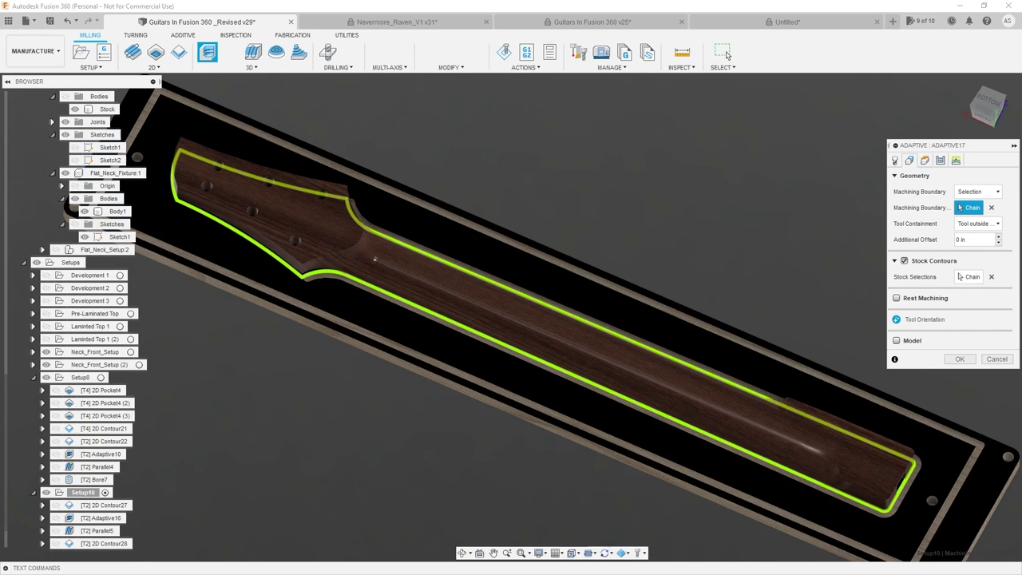
- Set the bottom height to Selection, referencing the fixture's flat face around the neck
{"action": "left_click", "coordinate": [924, 163]}
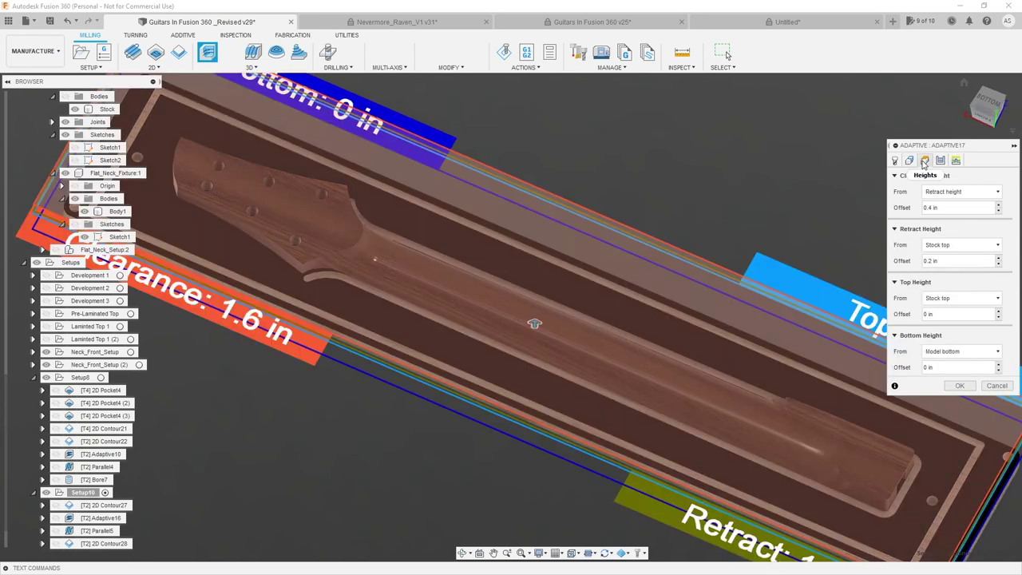
{"action": "left_click", "coordinate": [945, 353]}
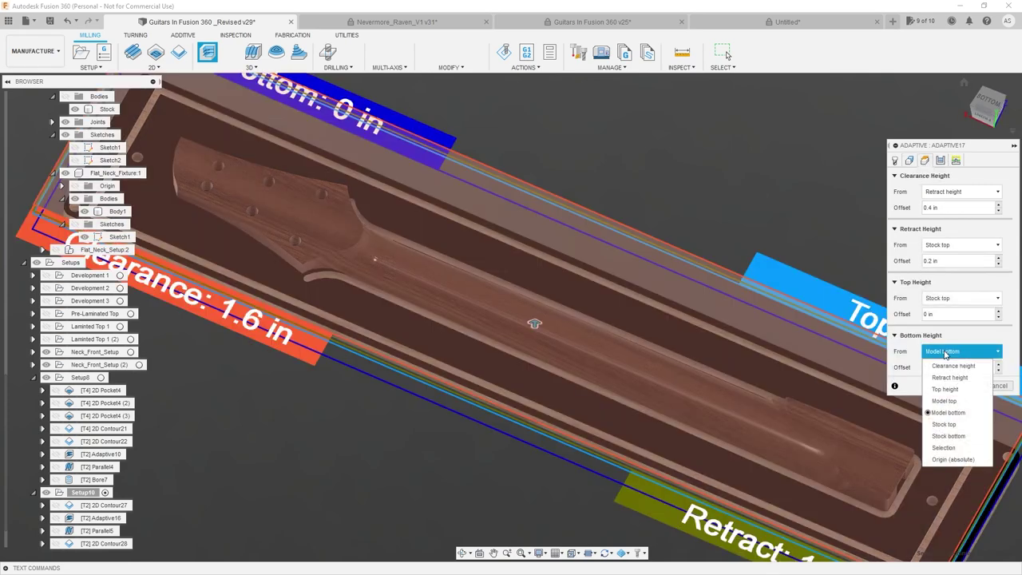
{"action": "left_click", "coordinate": [950, 447]}
{"action": "scroll", "coordinate": [854, 364], "scroll_direction": "down", "scroll_amount": 3}
{"action": "scroll", "coordinate": [559, 292], "scroll_direction": "up", "scroll_amount": 4}
{"action": "scroll", "coordinate": [541, 307], "scroll_direction": "up", "scroll_amount": 10}
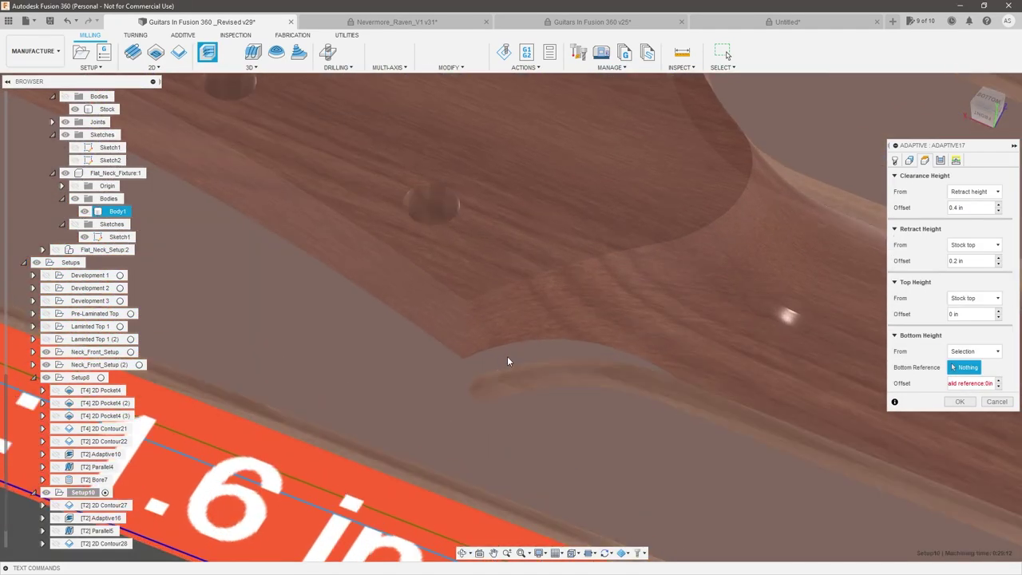
{"action": "left_click", "coordinate": [510, 351]}
{"action": "scroll", "coordinate": [535, 327], "scroll_direction": "down", "scroll_amount": 3}
{"action": "scroll", "coordinate": [540, 288], "scroll_direction": "down", "scroll_amount": 5}
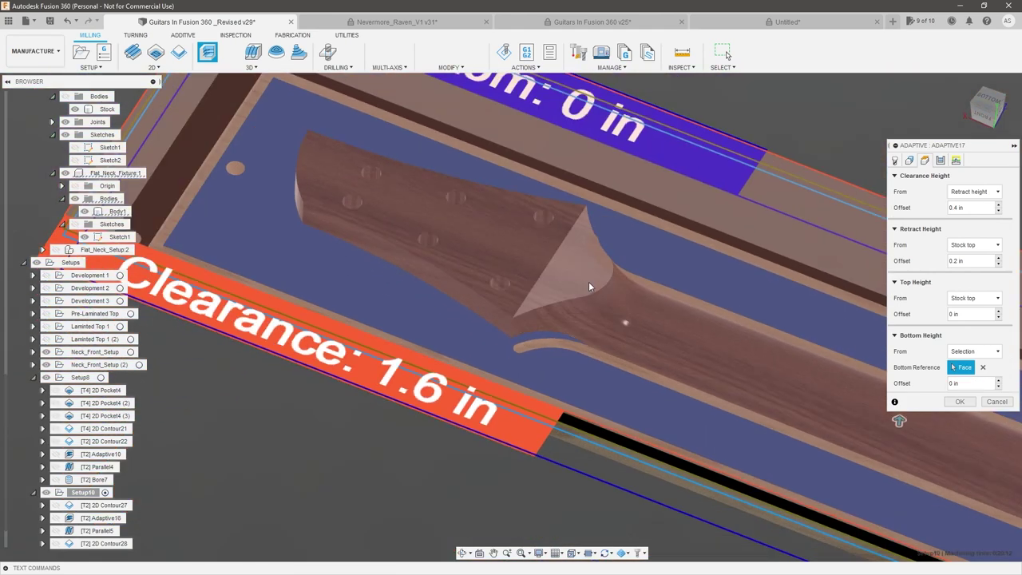
{"action": "scroll", "coordinate": [539, 288], "scroll_direction": "up", "scroll_amount": 2}
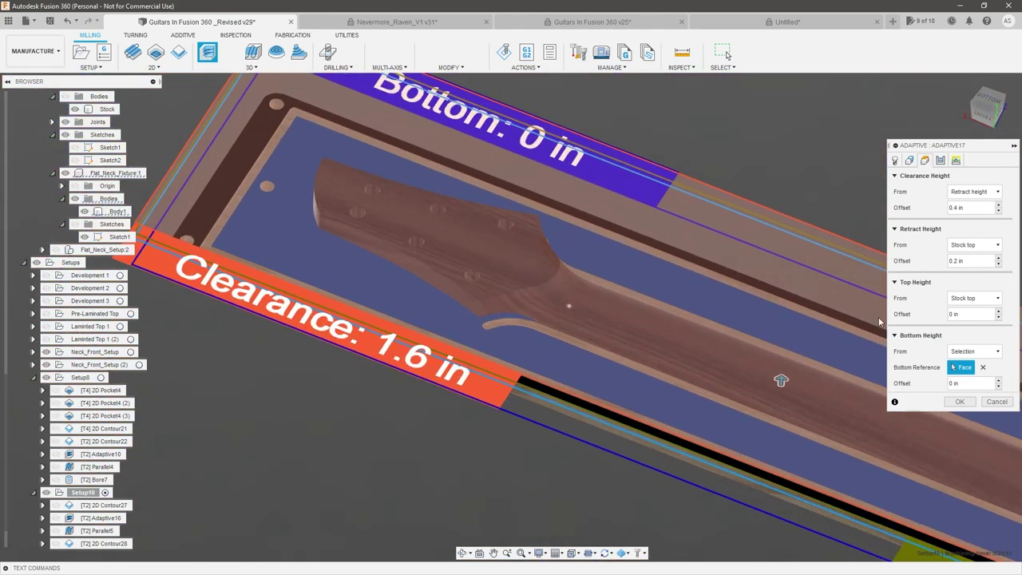
- Set the maximum roughing stepdown and fine stepdown to .0625 in and enable cutting both ways
{"action": "left_click", "coordinate": [941, 161]}
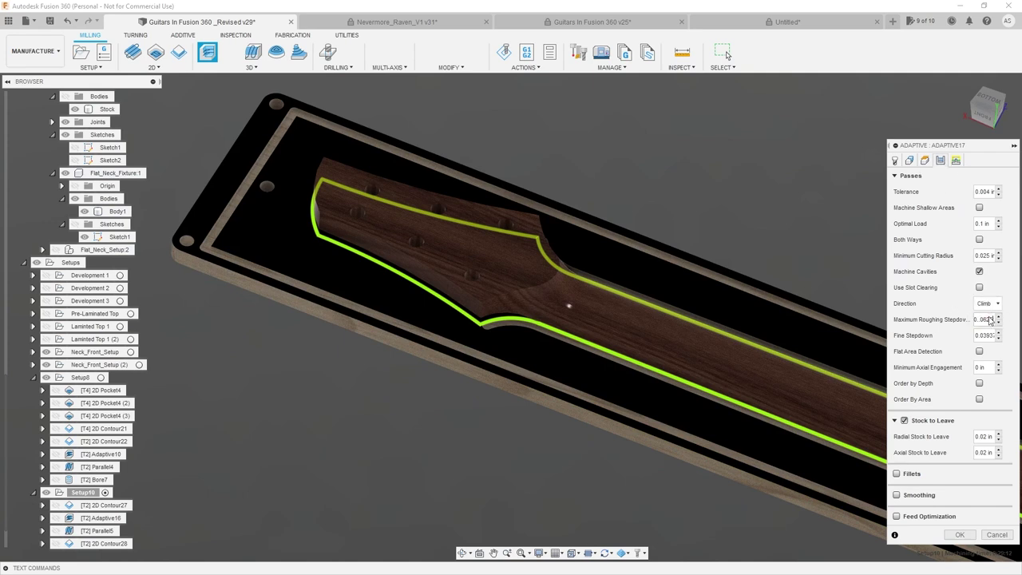
{"action": "key", "text": "BackSpace"}
{"action": "key", "text": "BackSpace"}
{"action": "key", "text": "BackSpace"}
{"action": "key", "text": "BackSpace"}
{"action": "key", "text": "BackSpace"}
{"action": "key", "text": "BackSpace"}
{"action": "key", "text": "BackSpace"}
{"action": "left_click", "coordinate": [980, 239]}
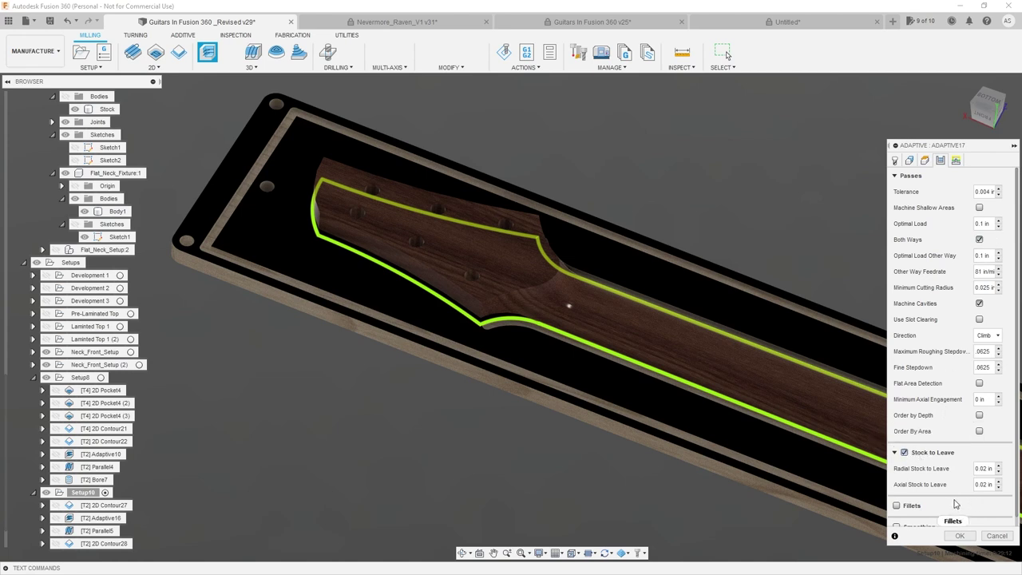
- Keep the default linking settings, generate the adaptive toolpath and inspect it over the headstock and neck
{"action": "left_click", "coordinate": [956, 161]}
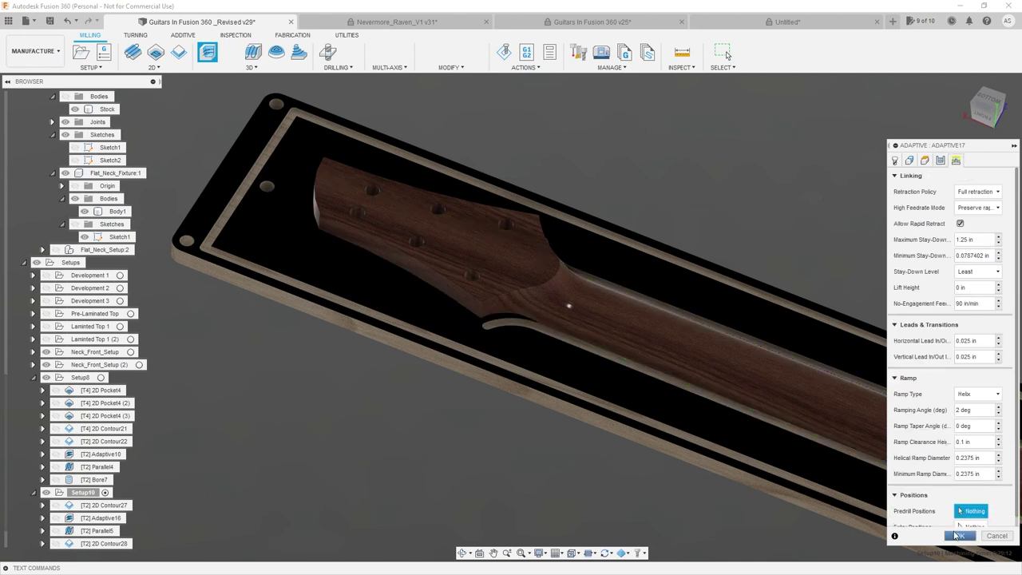
{"action": "scroll", "coordinate": [955, 511], "scroll_direction": "down", "scroll_amount": 1}
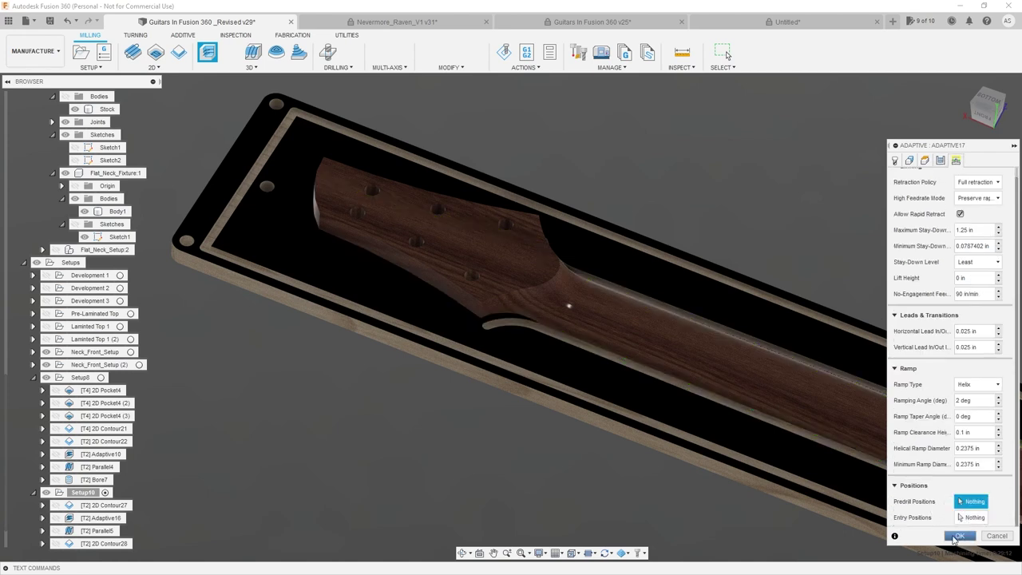
{"action": "left_click", "coordinate": [958, 536]}
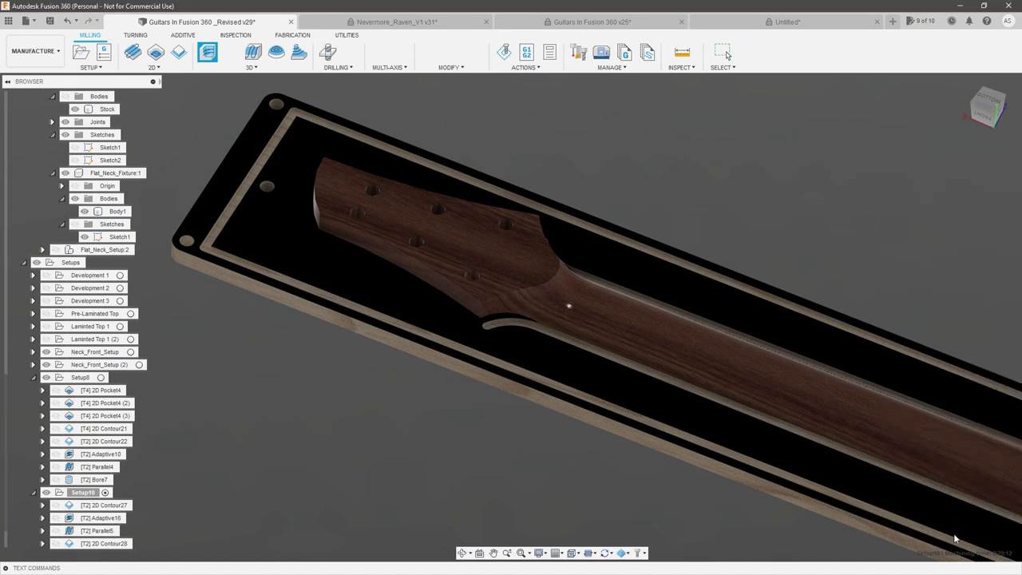
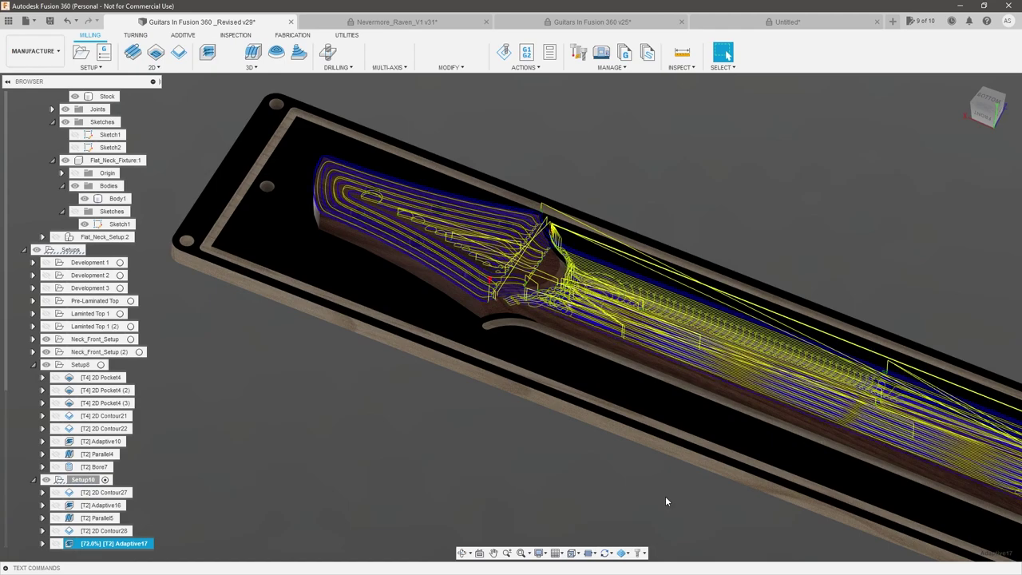
{"action": "scroll", "coordinate": [666, 499], "scroll_direction": "up", "scroll_amount": 3}
{"action": "middle_click_drag", "start_coordinate": [666, 499], "coordinate": [710, 449], "text": "shift"}
{"action": "scroll", "coordinate": [687, 452], "scroll_direction": "down", "scroll_amount": 2}
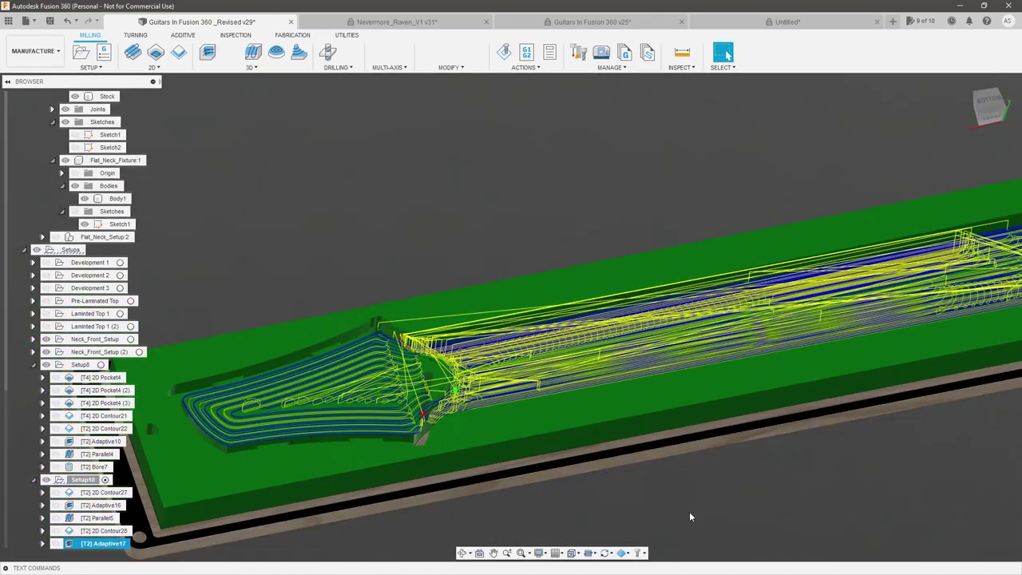
- Open a simulation of 2D Contour28 together with Adaptive17, with the headstock end in view
{"action": "left_click", "coordinate": [102, 532]}
{"action": "left_click", "coordinate": [102, 543], "text": "ctrl"}
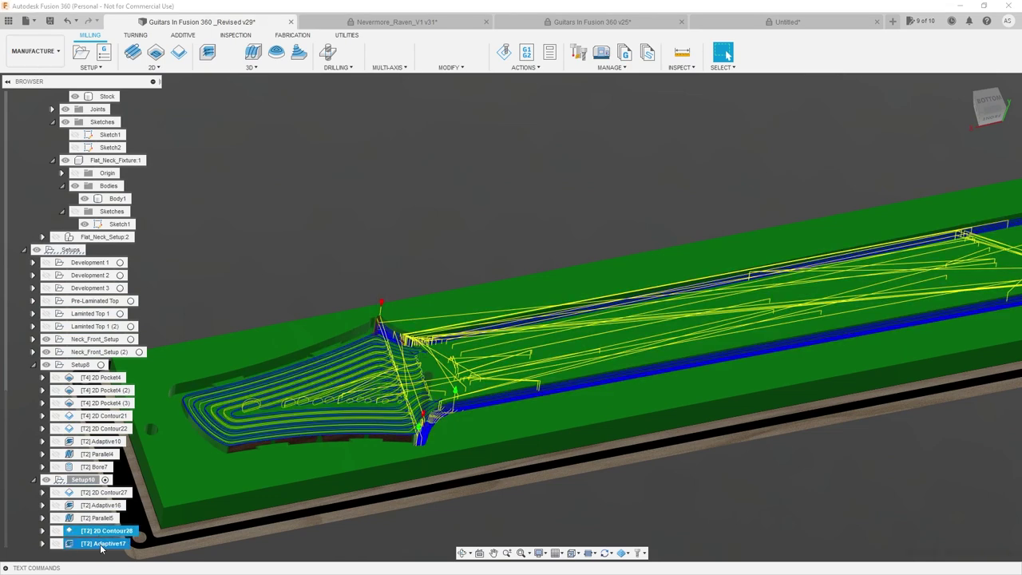
{"action": "right_click", "coordinate": [101, 546]}
{"action": "left_click", "coordinate": [149, 334]}
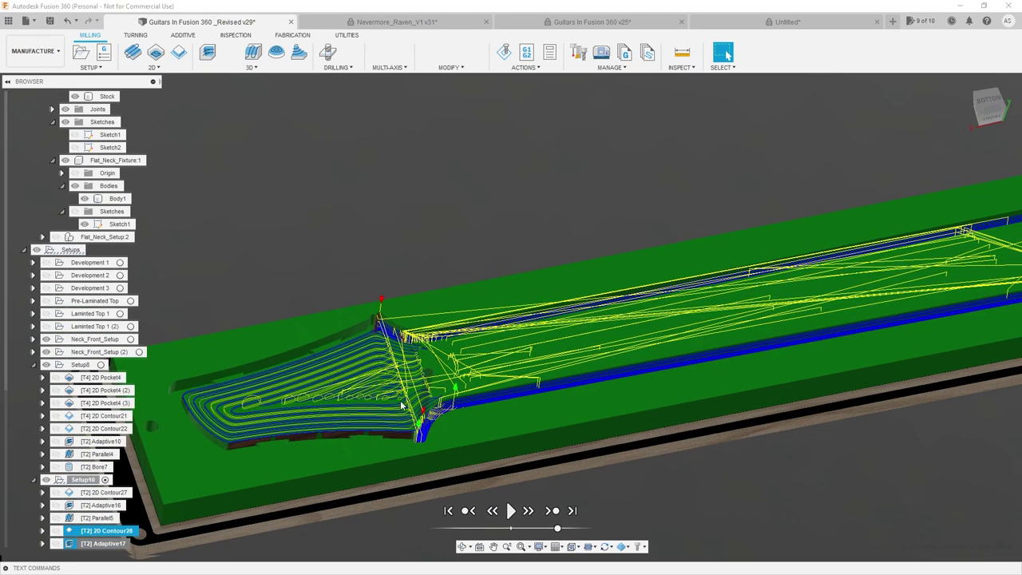
{"action": "middle_click_drag", "start_coordinate": [541, 422], "coordinate": [507, 378], "text": "shift"}
{"action": "scroll", "coordinate": [506, 379], "scroll_direction": "down", "scroll_amount": 2}
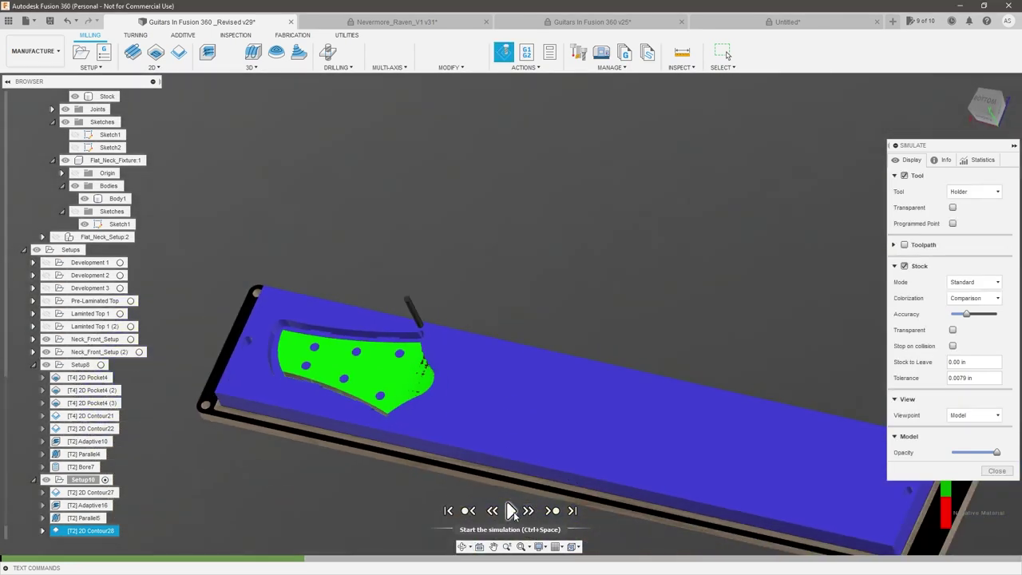
- Play the simulation from a view along the neck, adjusting the playback speed while the contour and adaptive passes cut
{"action": "left_click", "coordinate": [515, 512]}
{"action": "left_click_drag", "start_coordinate": [557, 528], "coordinate": [553, 529]}
{"action": "scroll", "coordinate": [619, 458], "scroll_direction": "up", "scroll_amount": 1}
{"action": "scroll", "coordinate": [621, 460], "scroll_direction": "up", "scroll_amount": 2}
{"action": "middle_click_drag", "start_coordinate": [620, 460], "coordinate": [648, 471], "text": "shift"}
{"action": "scroll", "coordinate": [649, 471], "scroll_direction": "down", "scroll_amount": 2}
{"action": "scroll", "coordinate": [648, 471], "scroll_direction": "up", "scroll_amount": 1}
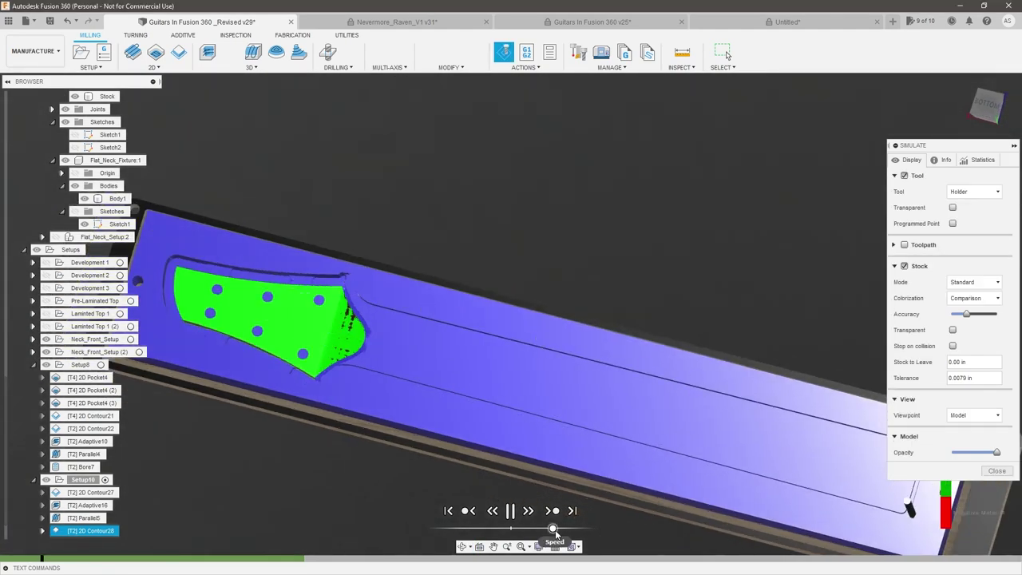
{"action": "left_click_drag", "start_coordinate": [552, 530], "coordinate": [559, 530]}
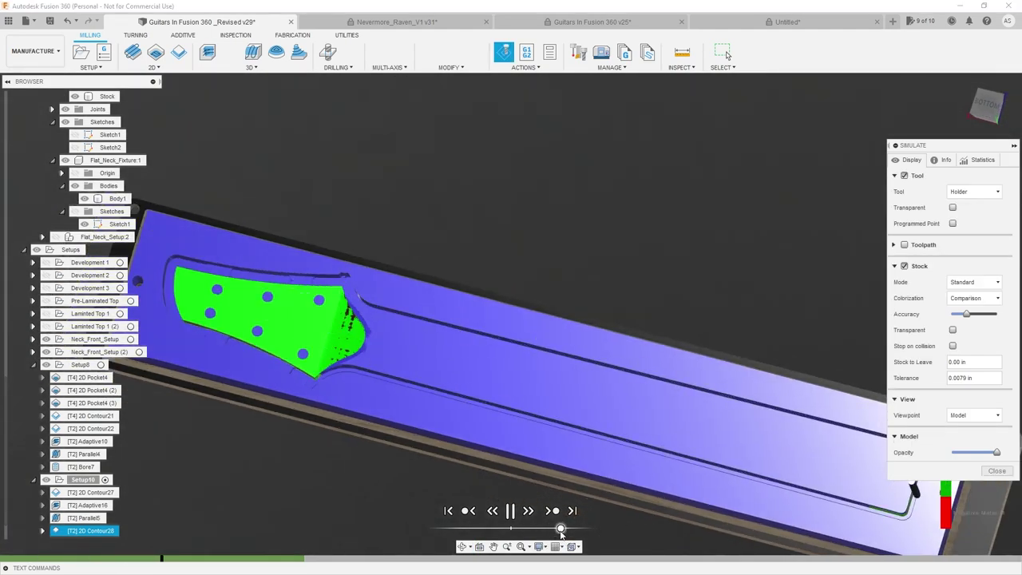
{"action": "left_click_drag", "start_coordinate": [561, 530], "coordinate": [556, 535]}
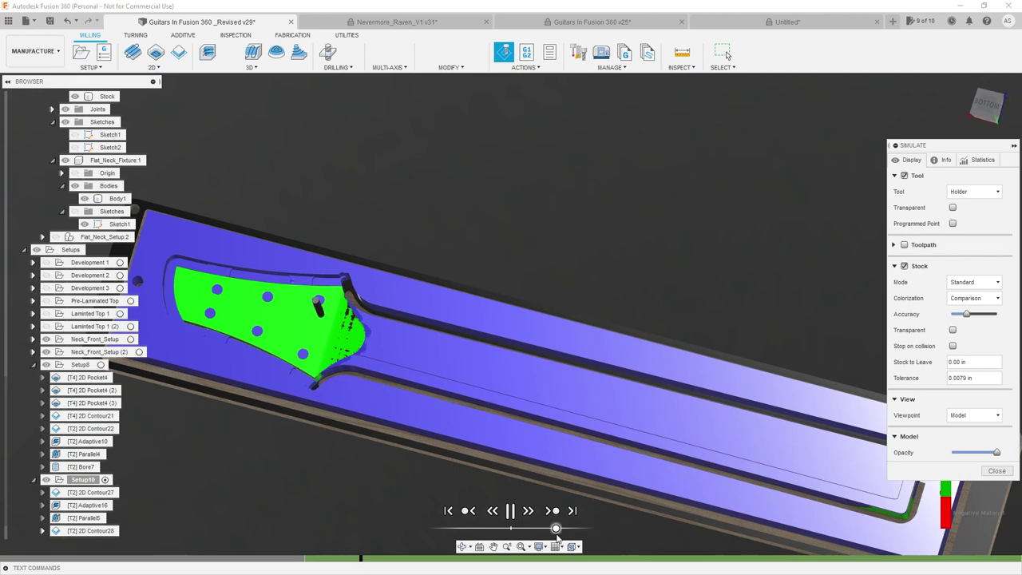
- Increase the simulation's playback speed while checking the cut around the headstock and along the neck
{"action": "scroll", "coordinate": [560, 428], "scroll_direction": "down", "scroll_amount": 2}
{"action": "scroll", "coordinate": [381, 354], "scroll_direction": "up", "scroll_amount": 5}
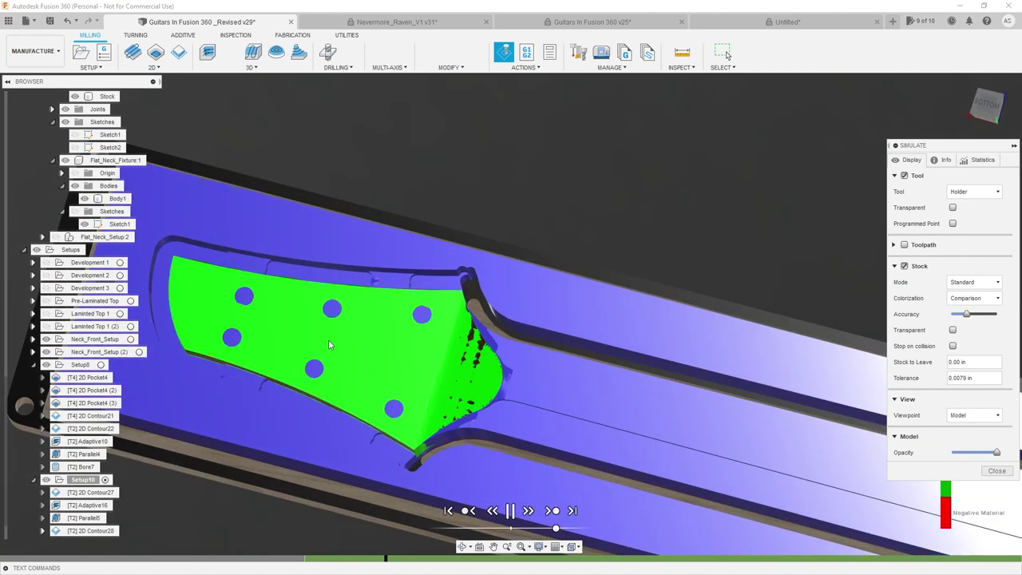
{"action": "scroll", "coordinate": [328, 342], "scroll_direction": "down", "scroll_amount": 6}
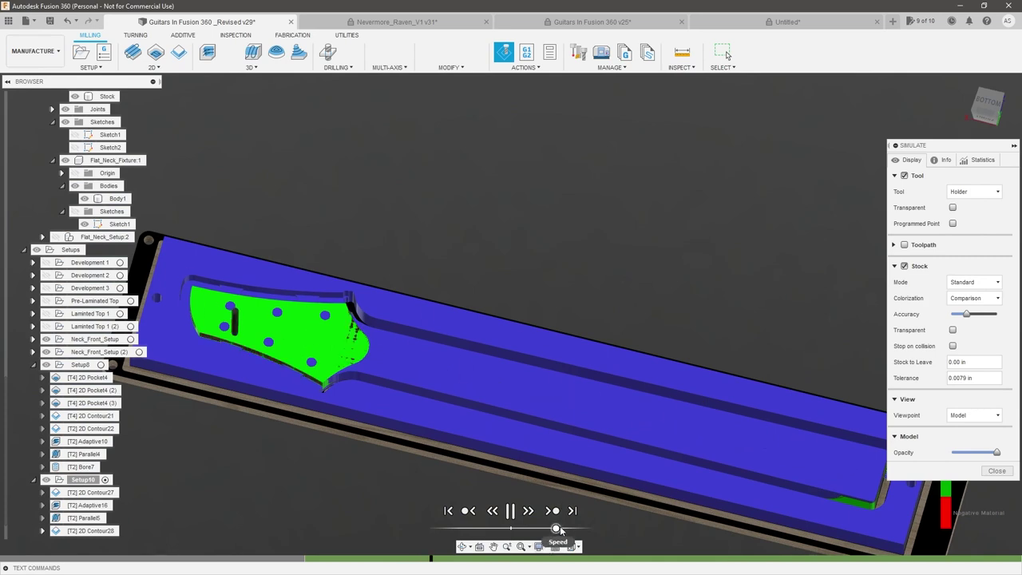
{"action": "left_click_drag", "start_coordinate": [556, 530], "coordinate": [564, 529]}
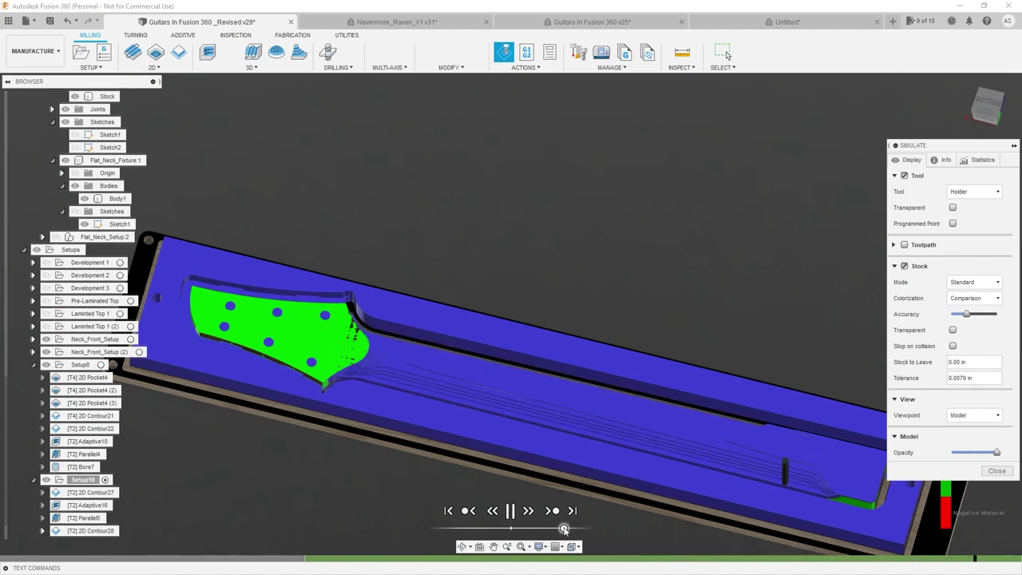
- Inspect the simulated stock at the headstock transition, along the neck and at the heel end, and close the simulation
{"action": "scroll", "coordinate": [383, 375], "scroll_direction": "up", "scroll_amount": 5}
{"action": "middle_click_drag", "start_coordinate": [370, 372], "coordinate": [295, 375], "text": "shift"}
{"action": "scroll", "coordinate": [389, 411], "scroll_direction": "up", "scroll_amount": 4}
{"action": "scroll", "coordinate": [362, 370], "scroll_direction": "down", "scroll_amount": 10}
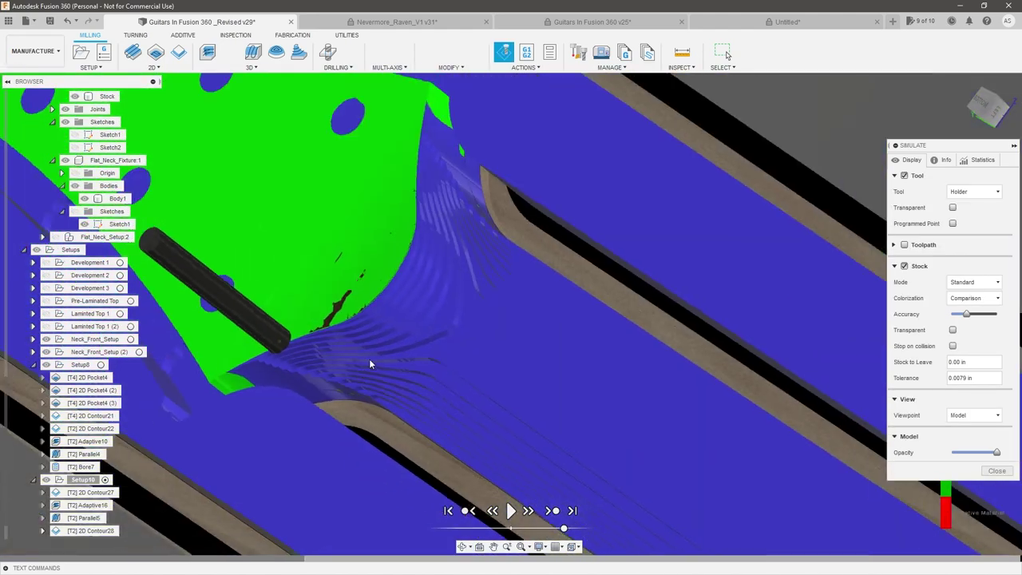
{"action": "middle_click_drag", "start_coordinate": [468, 363], "coordinate": [548, 387], "text": "shift"}
{"action": "scroll", "coordinate": [626, 291], "scroll_direction": "up", "scroll_amount": 8}
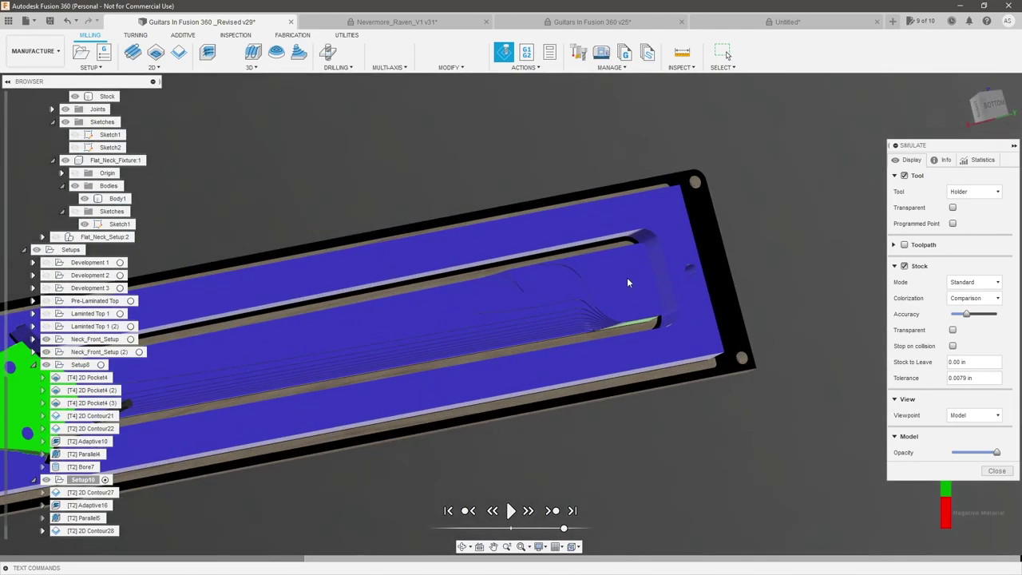
{"action": "middle_click_drag", "start_coordinate": [549, 253], "coordinate": [538, 359], "text": "shift"}
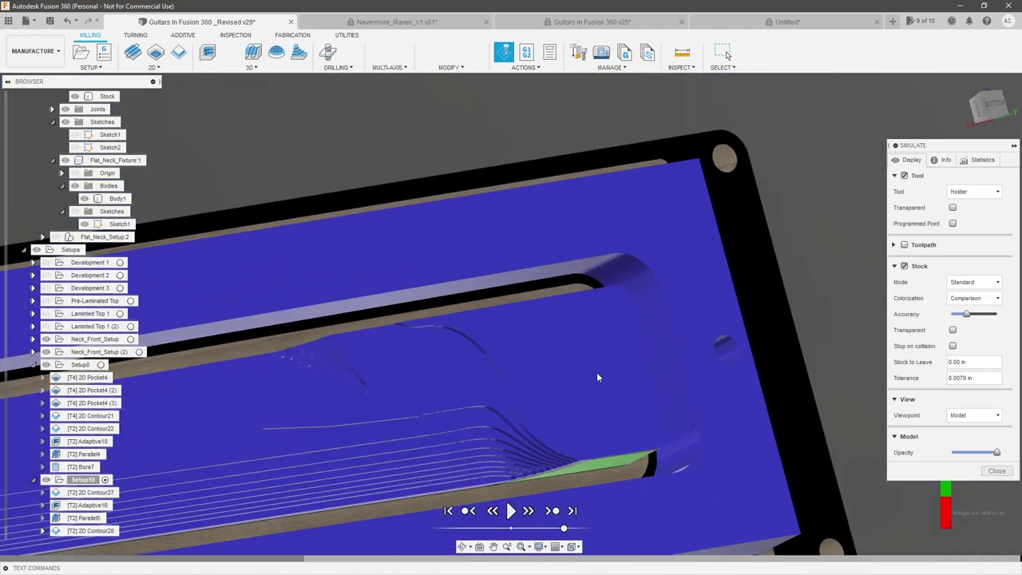
{"action": "scroll", "coordinate": [700, 359], "scroll_direction": "down", "scroll_amount": 9}
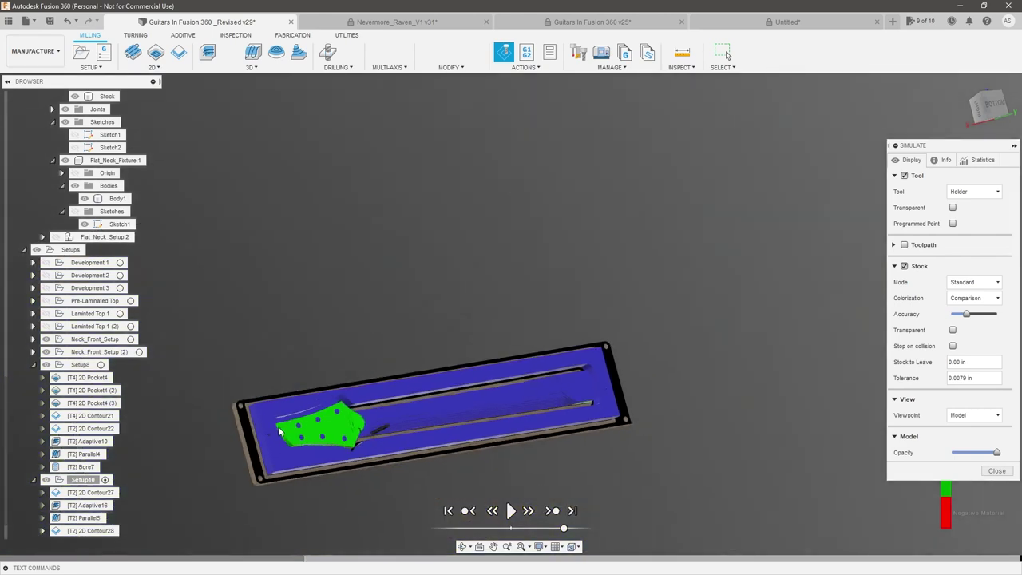
{"action": "scroll", "coordinate": [362, 435], "scroll_direction": "up", "scroll_amount": 7}
{"action": "middle_click_drag", "start_coordinate": [363, 435], "coordinate": [440, 384], "text": "shift"}
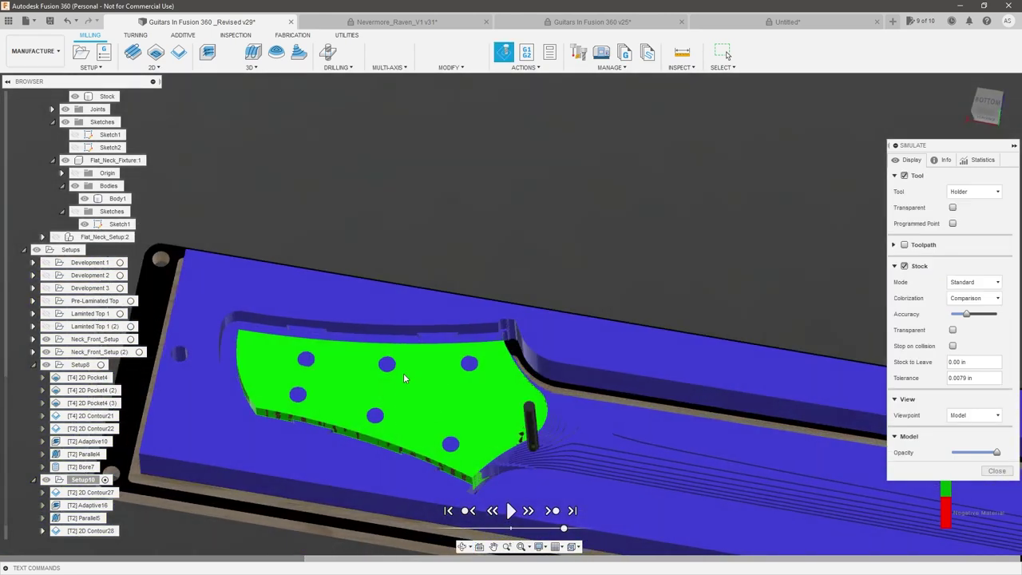
{"action": "left_click", "coordinate": [1004, 475]}
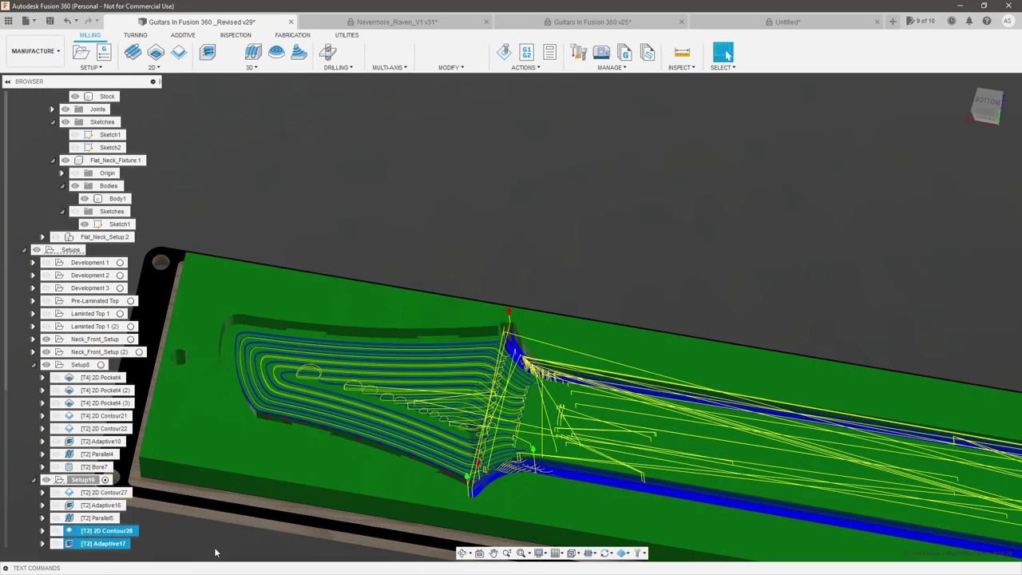
- Edit Adaptive17 to enable model surfaces and select the headstock-transition and neck back faces, four in all
{"action": "left_click", "coordinate": [108, 544]}
{"action": "right_click", "coordinate": [109, 548]}
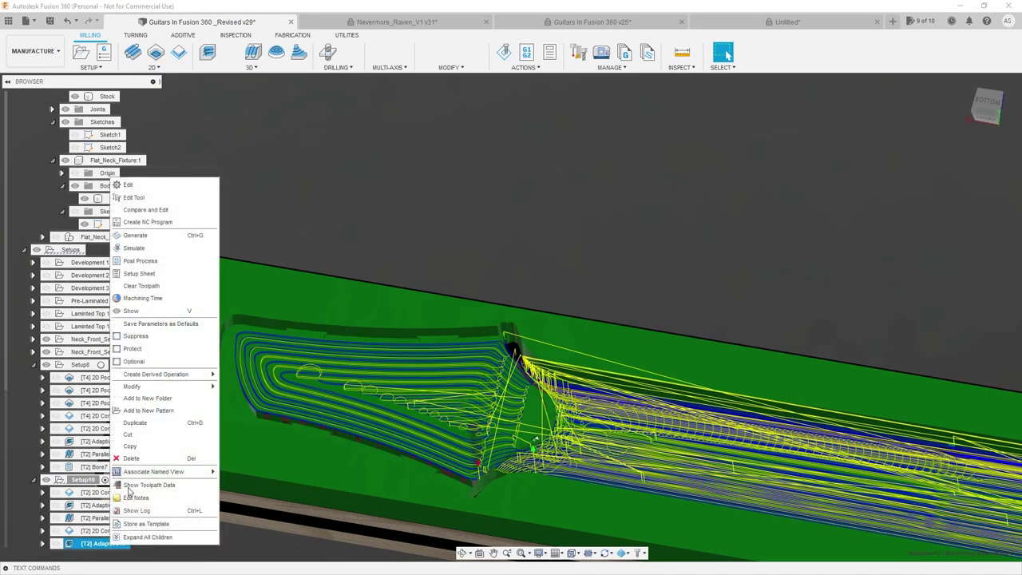
{"action": "left_click", "coordinate": [159, 184]}
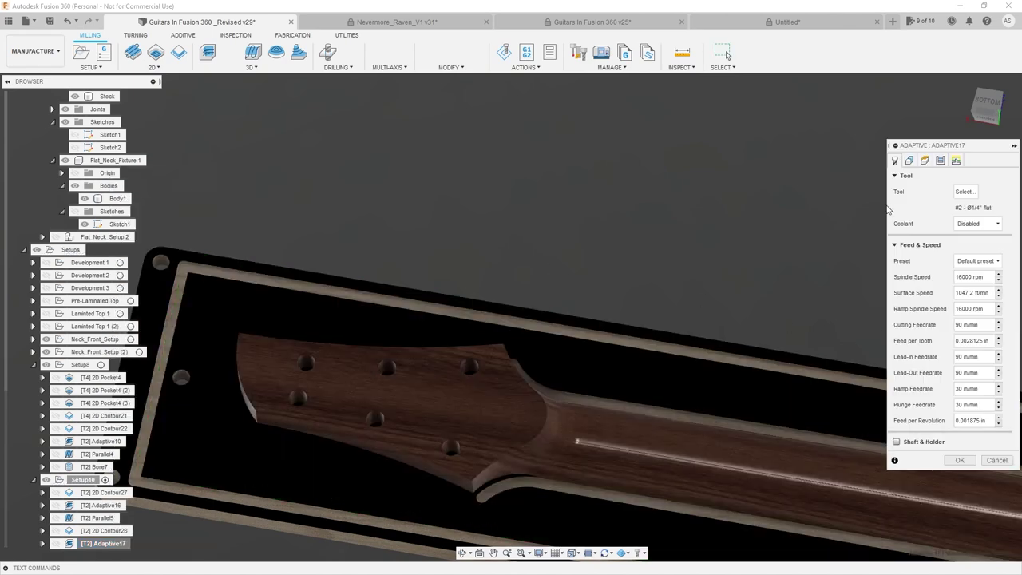
{"action": "left_click", "coordinate": [910, 161]}
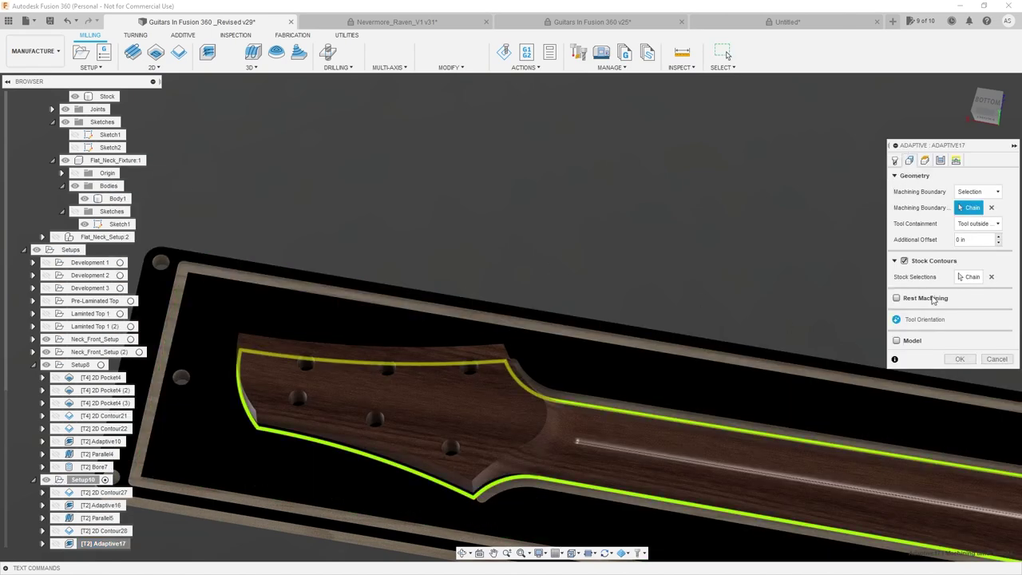
{"action": "left_click", "coordinate": [897, 341]}
{"action": "left_click", "coordinate": [530, 468]}
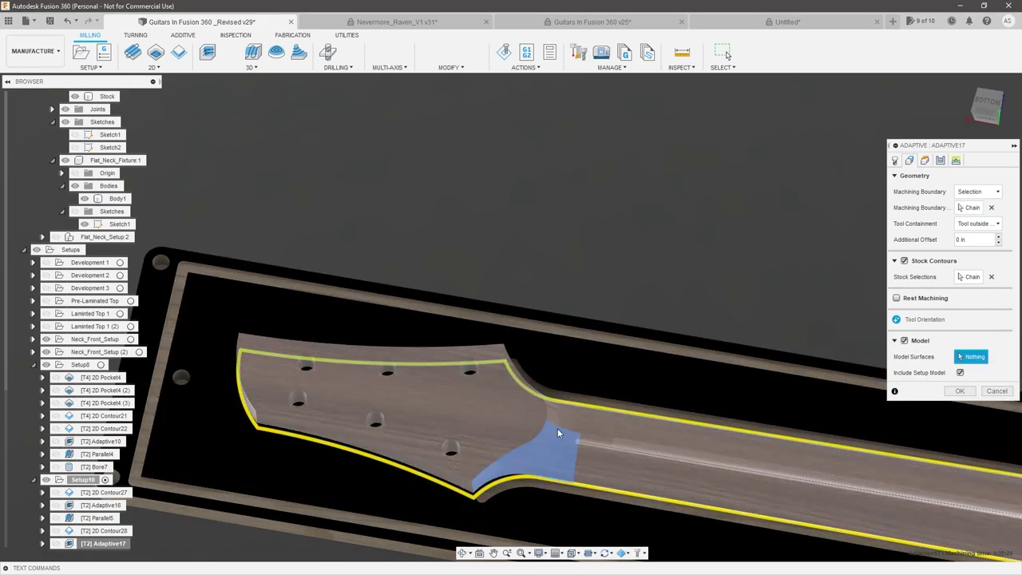
{"action": "left_click", "coordinate": [566, 420]}
{"action": "left_click", "coordinate": [619, 431]}
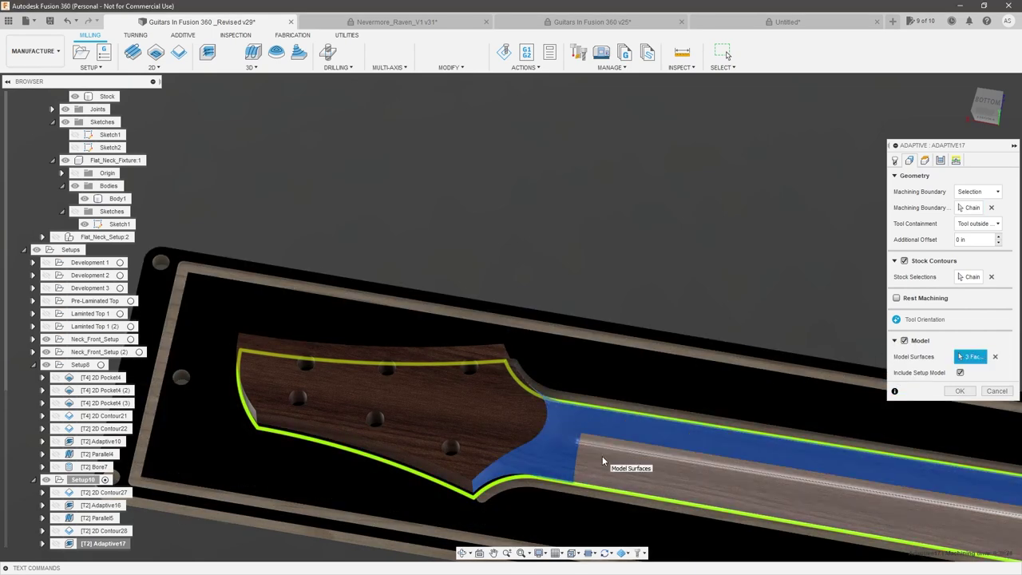
{"action": "left_click", "coordinate": [602, 457]}
- Add the heel transition faces and the flat heel face to Adaptive17's model surfaces, making eight faces
{"action": "scroll", "coordinate": [431, 373], "scroll_direction": "down", "scroll_amount": 5}
{"action": "scroll", "coordinate": [706, 419], "scroll_direction": "up", "scroll_amount": 4}
{"action": "scroll", "coordinate": [702, 430], "scroll_direction": "up", "scroll_amount": 4}
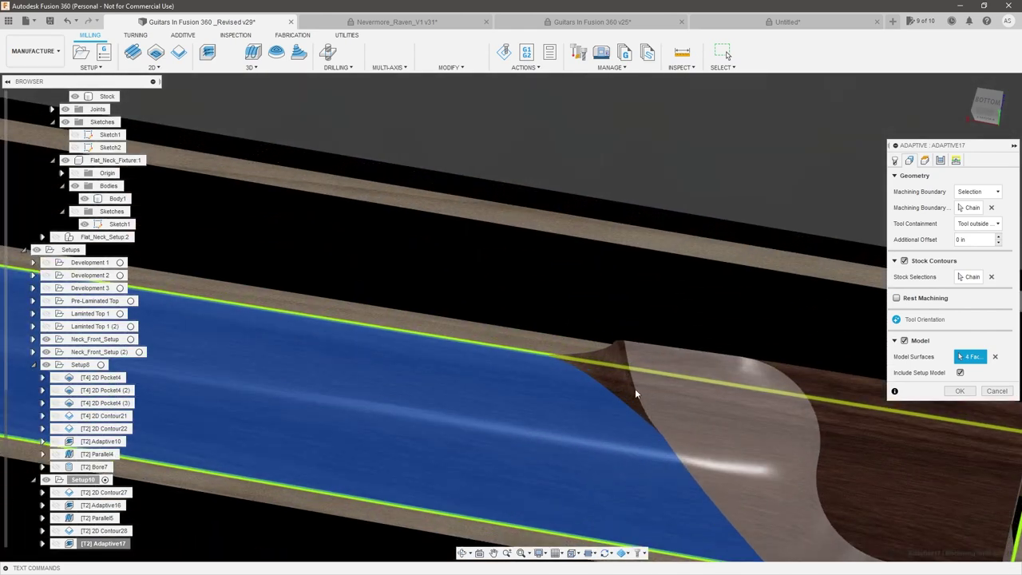
{"action": "left_click", "coordinate": [610, 376]}
{"action": "scroll", "coordinate": [613, 369], "scroll_direction": "up", "scroll_amount": 2}
{"action": "left_click", "coordinate": [625, 353]}
{"action": "scroll", "coordinate": [628, 337], "scroll_direction": "down", "scroll_amount": 3}
{"action": "left_click", "coordinate": [798, 444]}
{"action": "left_click", "coordinate": [821, 440]}
{"action": "scroll", "coordinate": [820, 445], "scroll_direction": "down", "scroll_amount": 2}
{"action": "mouse_move", "coordinate": [827, 435]}
{"action": "middle_mouse_down", "text": "shift"}
{"action": "mouse_move", "coordinate": [832, 427]}
{"action": "mouse_move", "coordinate": [814, 450]}
{"action": "mouse_move", "coordinate": [818, 412]}
{"action": "mouse_move", "coordinate": [837, 426]}
{"action": "middle_mouse_up", "text": "shift"}
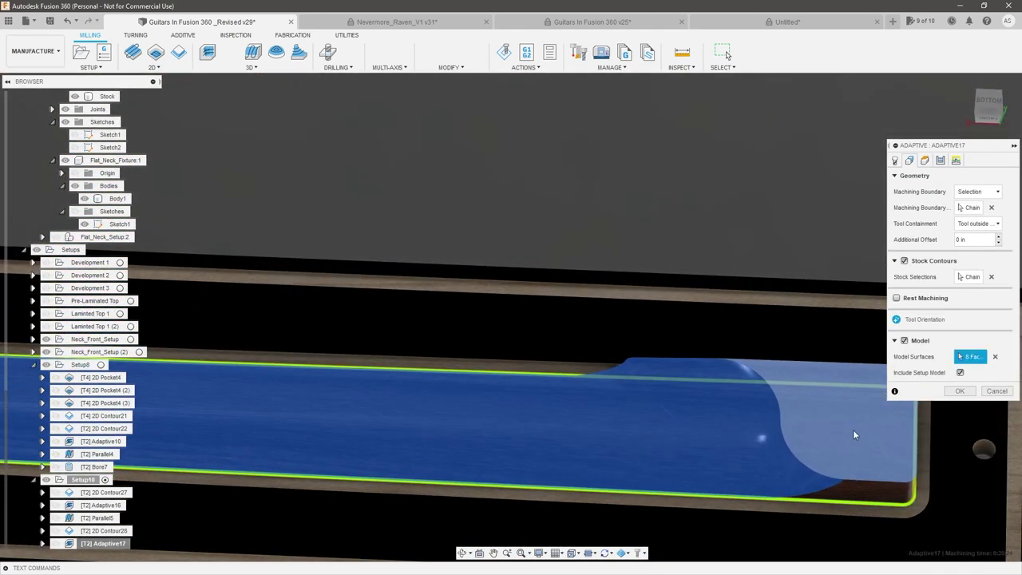
- Check the selected surfaces from the heel to the headstock and accept the settings to regenerate Adaptive17
{"action": "scroll", "coordinate": [884, 488], "scroll_direction": "up", "scroll_amount": 2}
{"action": "middle_click_drag", "start_coordinate": [885, 490], "coordinate": [843, 465], "text": "shift"}
{"action": "scroll", "coordinate": [981, 453], "scroll_direction": "down", "scroll_amount": 5}
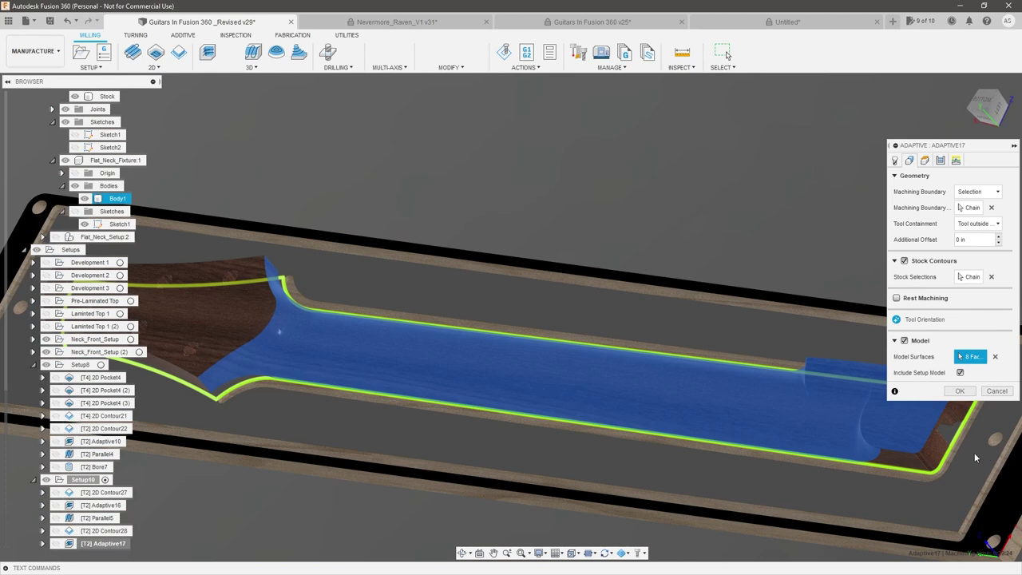
{"action": "scroll", "coordinate": [680, 387], "scroll_direction": "up", "scroll_amount": 2}
{"action": "middle_click_drag", "start_coordinate": [681, 386], "coordinate": [725, 389], "text": "shift"}
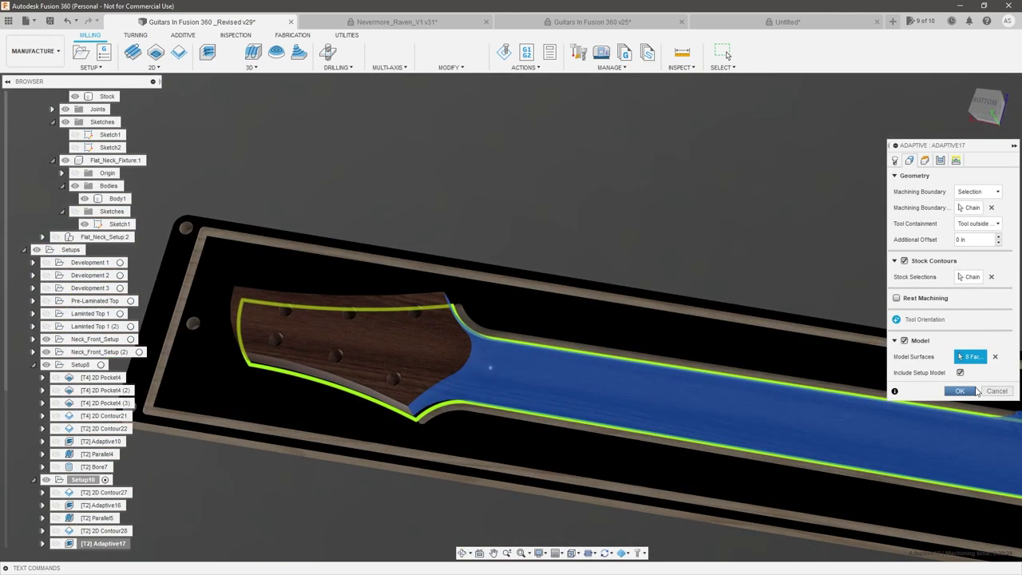
{"action": "left_click", "coordinate": [975, 391]}
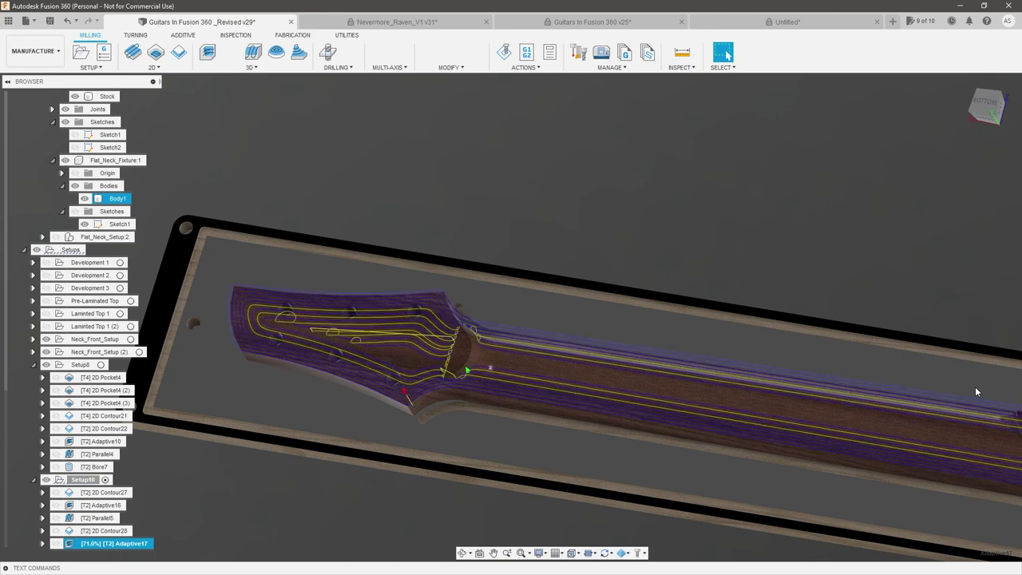
{"action": "right_click", "coordinate": [126, 546]}
{"action": "left_click", "coordinate": [181, 183]}
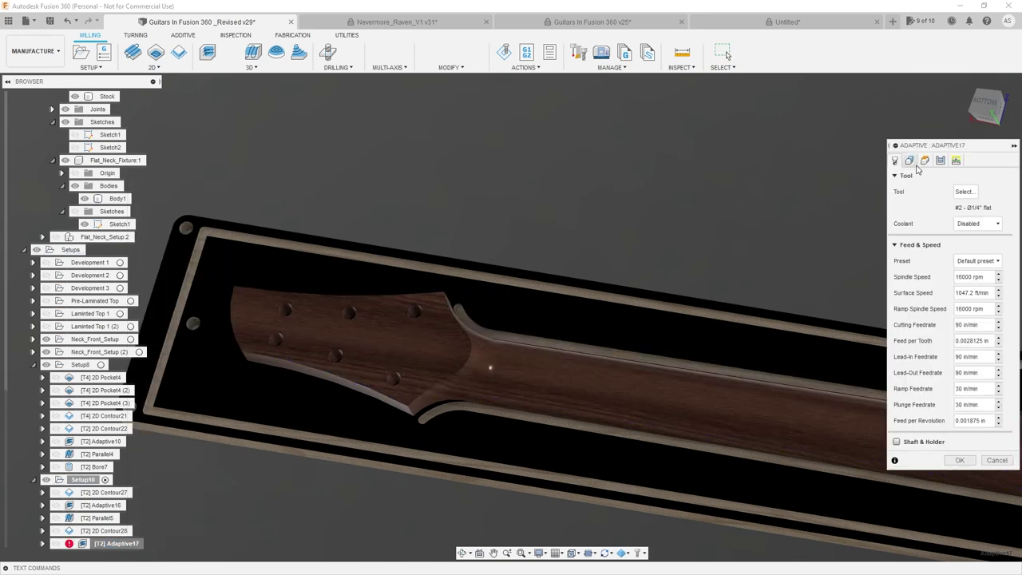
{"action": "left_click", "coordinate": [909, 160]}
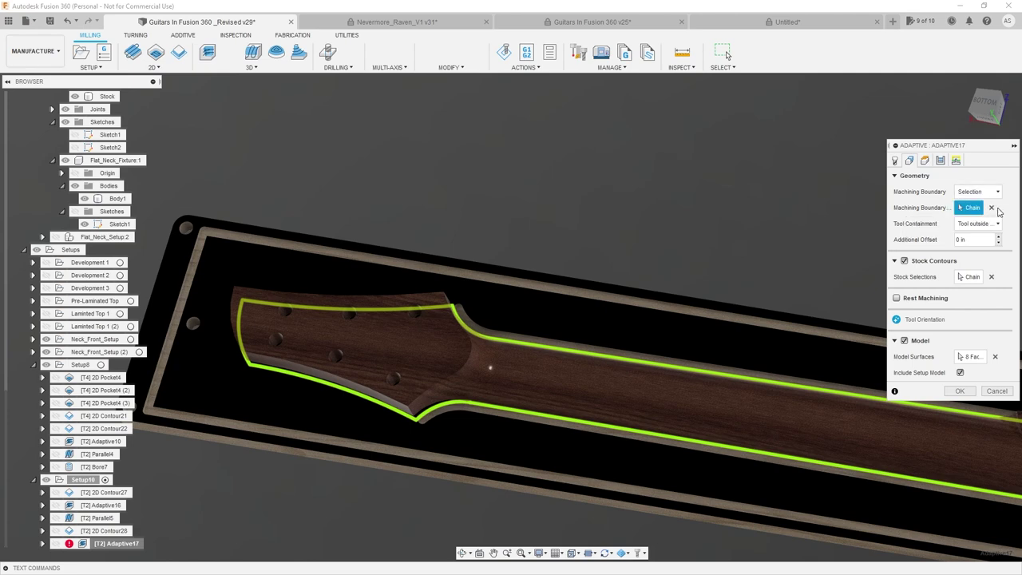
{"action": "left_click", "coordinate": [993, 207]}
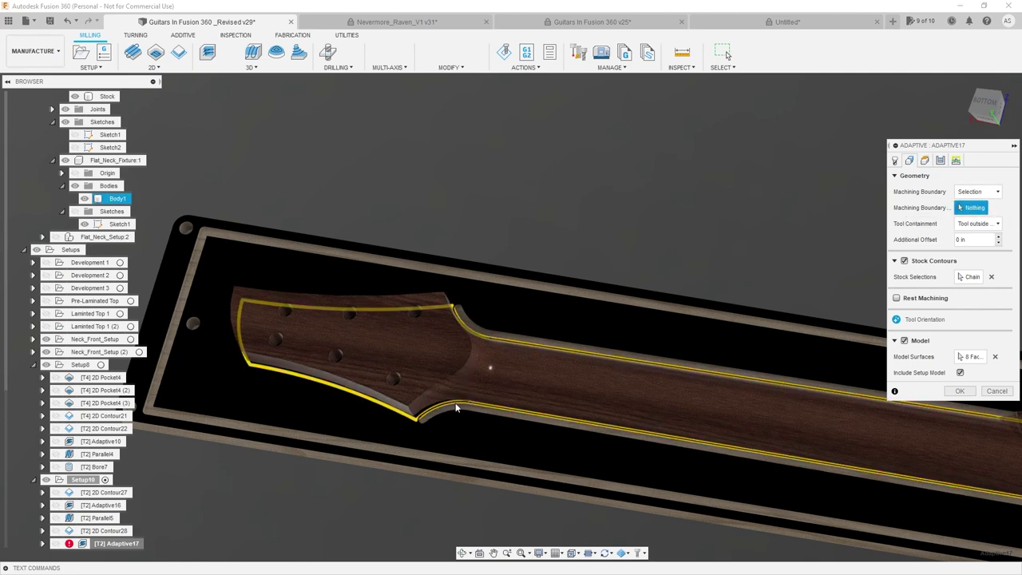
{"action": "scroll", "coordinate": [411, 416], "scroll_direction": "up", "scroll_amount": 3}
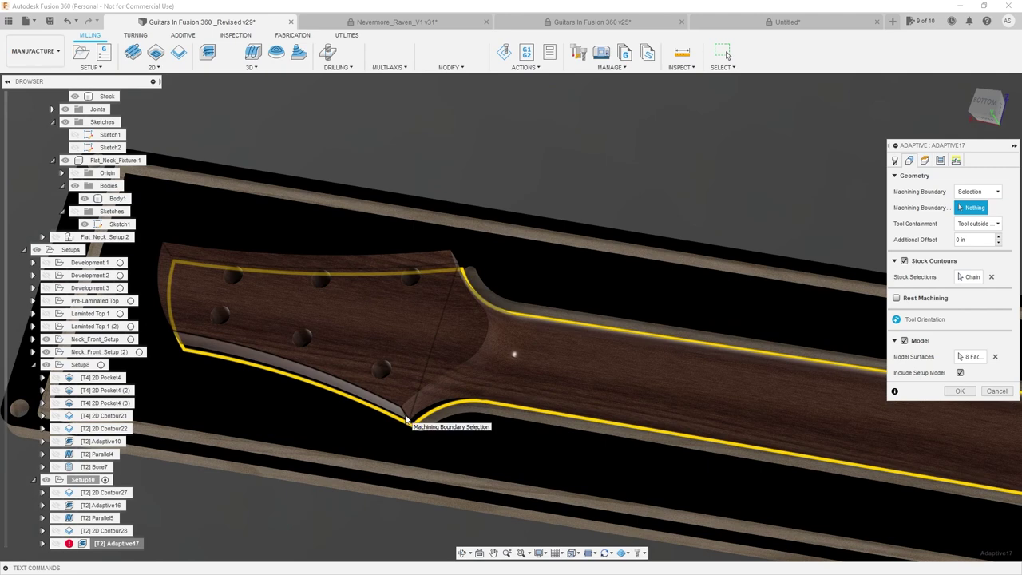
{"action": "left_click", "coordinate": [412, 419]}
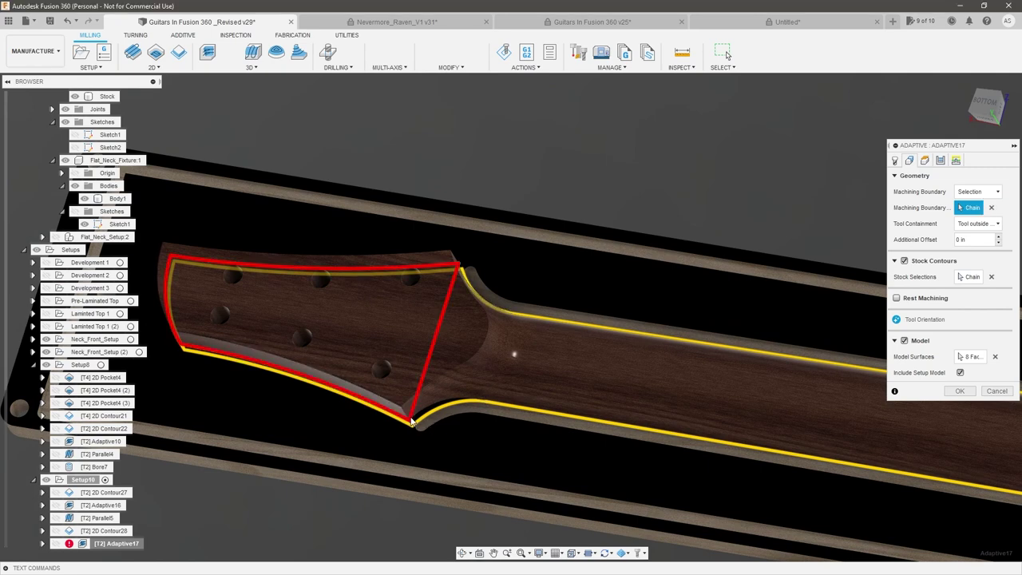
{"action": "middle_click_drag", "start_coordinate": [420, 408], "coordinate": [436, 388], "text": "shift"}
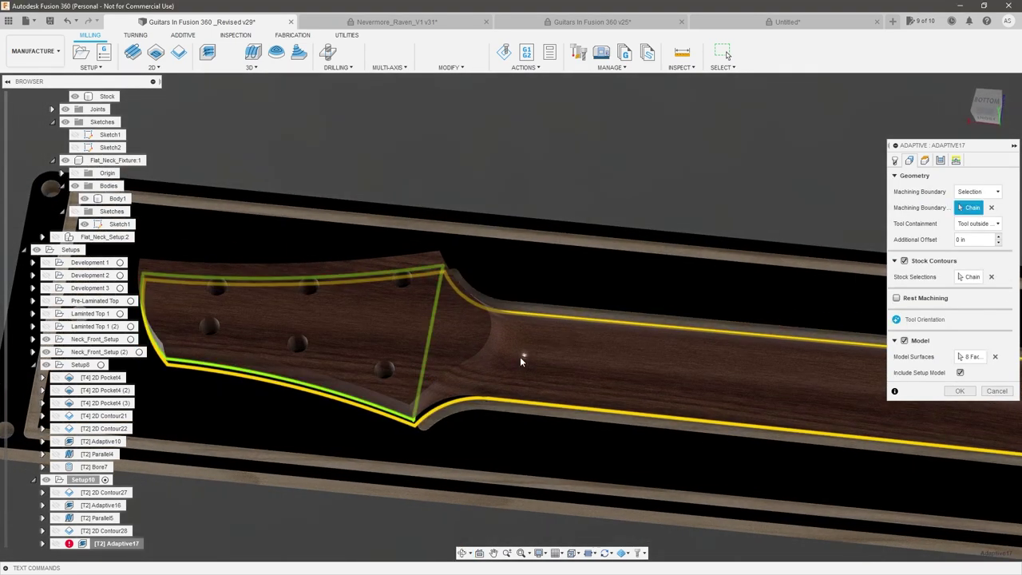
{"action": "scroll", "coordinate": [520, 361], "scroll_direction": "down", "scroll_amount": 2}
{"action": "middle_click_drag", "start_coordinate": [521, 361], "coordinate": [581, 366]}
{"action": "scroll", "coordinate": [499, 353], "scroll_direction": "up", "scroll_amount": 2}
{"action": "scroll", "coordinate": [500, 353], "scroll_direction": "down", "scroll_amount": 2}
{"action": "scroll", "coordinate": [522, 349], "scroll_direction": "up", "scroll_amount": 2}
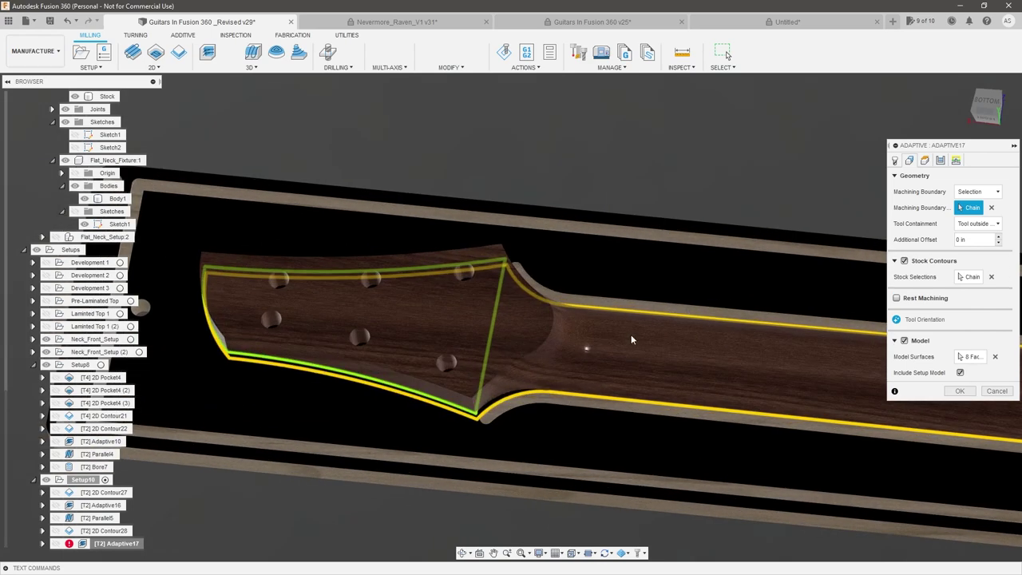
{"action": "left_click", "coordinate": [991, 209]}
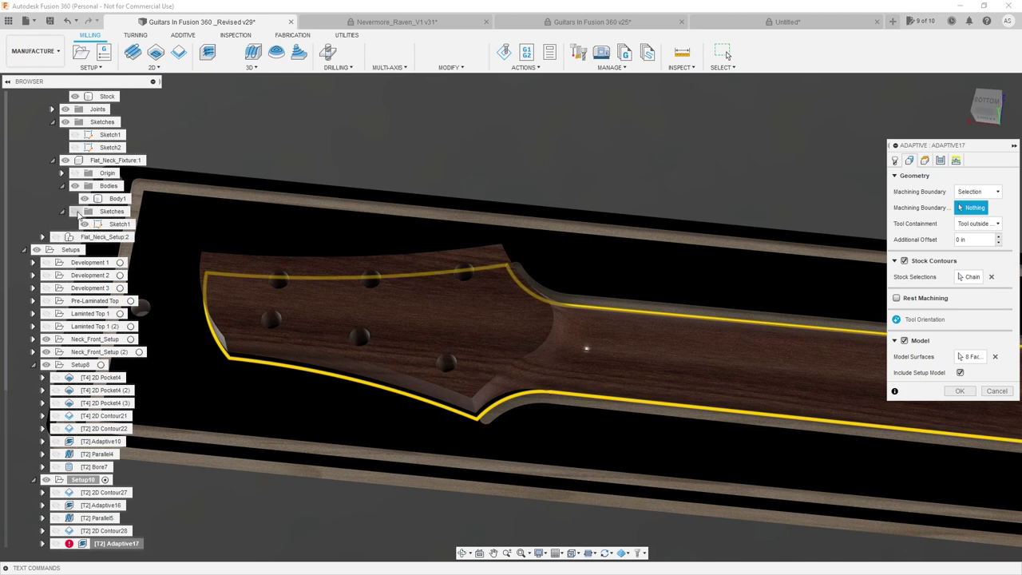
{"action": "left_click", "coordinate": [76, 213]}
{"action": "left_click", "coordinate": [998, 391]}
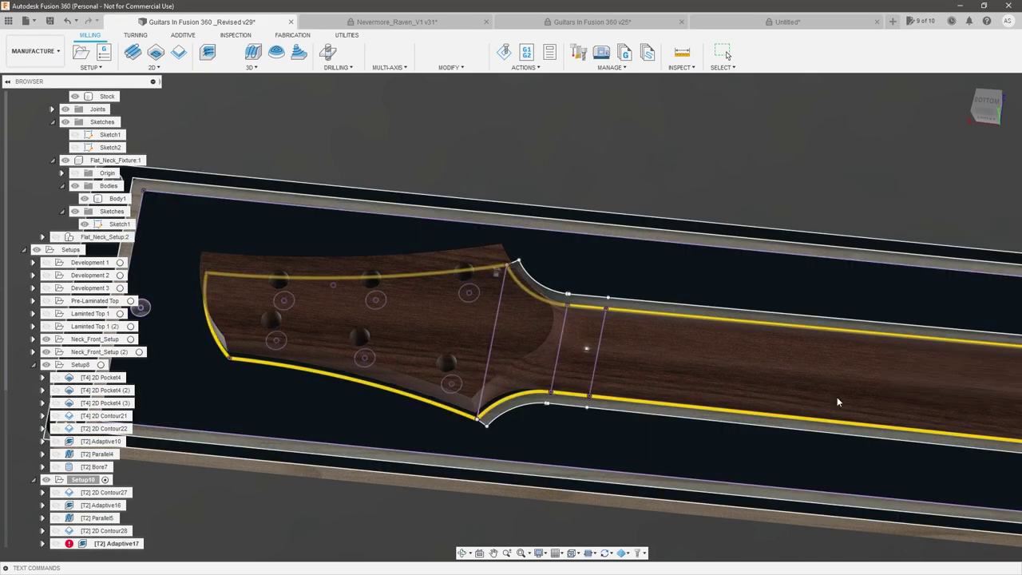
- Edit Adaptive17 to add the headstock's back face outline as a second stock contour, and regenerate its toolpath
{"action": "right_click", "coordinate": [121, 546]}
{"action": "left_click", "coordinate": [181, 188]}
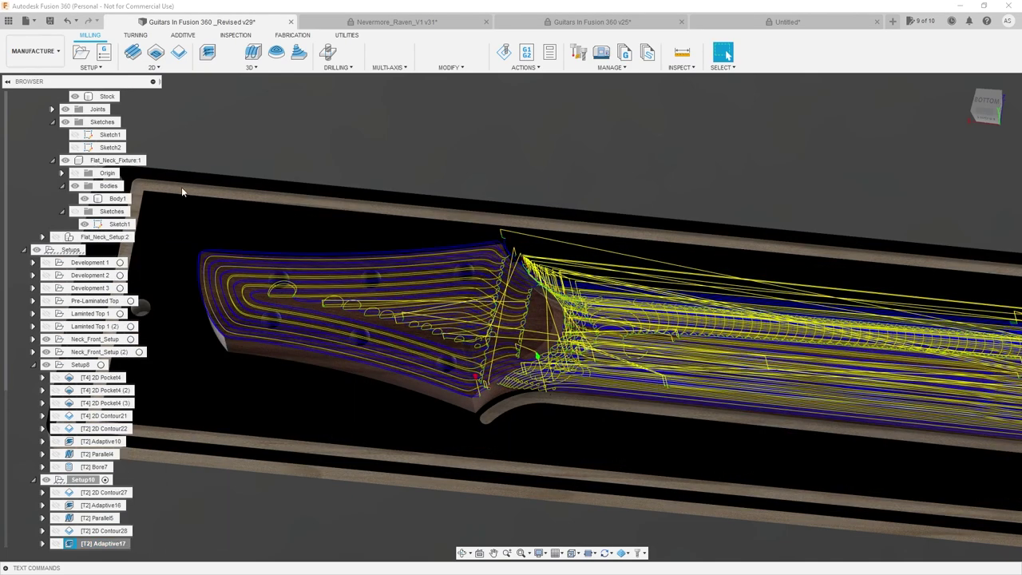
{"action": "left_click", "coordinate": [909, 160]}
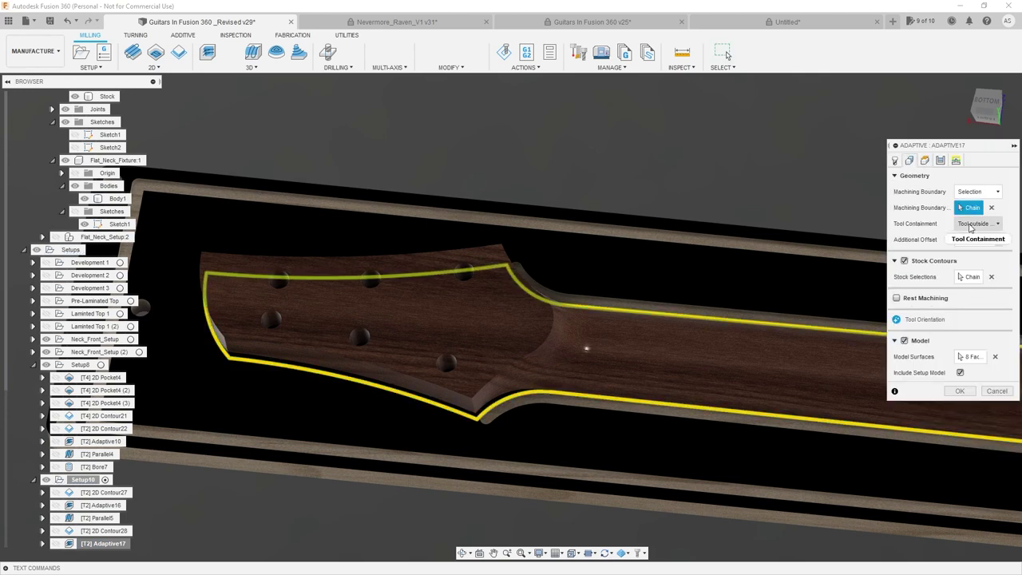
{"action": "left_click", "coordinate": [968, 276]}
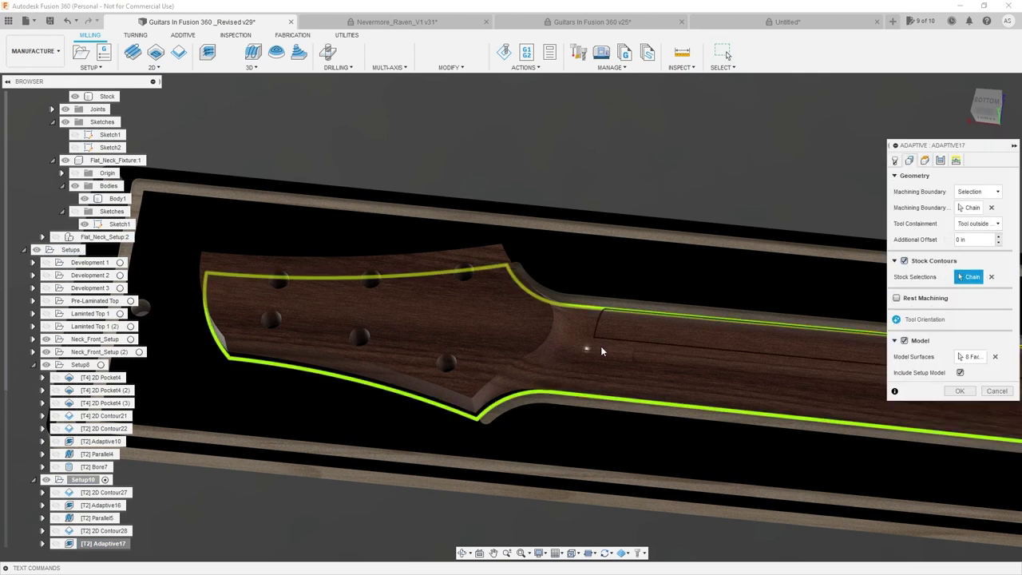
{"action": "left_click", "coordinate": [506, 367]}
{"action": "mouse_move", "coordinate": [526, 399]}
{"action": "middle_mouse_down", "text": "shift"}
{"action": "mouse_move", "coordinate": [515, 364]}
{"action": "mouse_move", "coordinate": [513, 423]}
{"action": "mouse_move", "coordinate": [529, 444]}
{"action": "mouse_move", "coordinate": [527, 412]}
{"action": "middle_mouse_up", "text": "shift"}
{"action": "scroll", "coordinate": [619, 397], "scroll_direction": "down", "scroll_amount": 4}
{"action": "scroll", "coordinate": [609, 394], "scroll_direction": "up", "scroll_amount": 1}
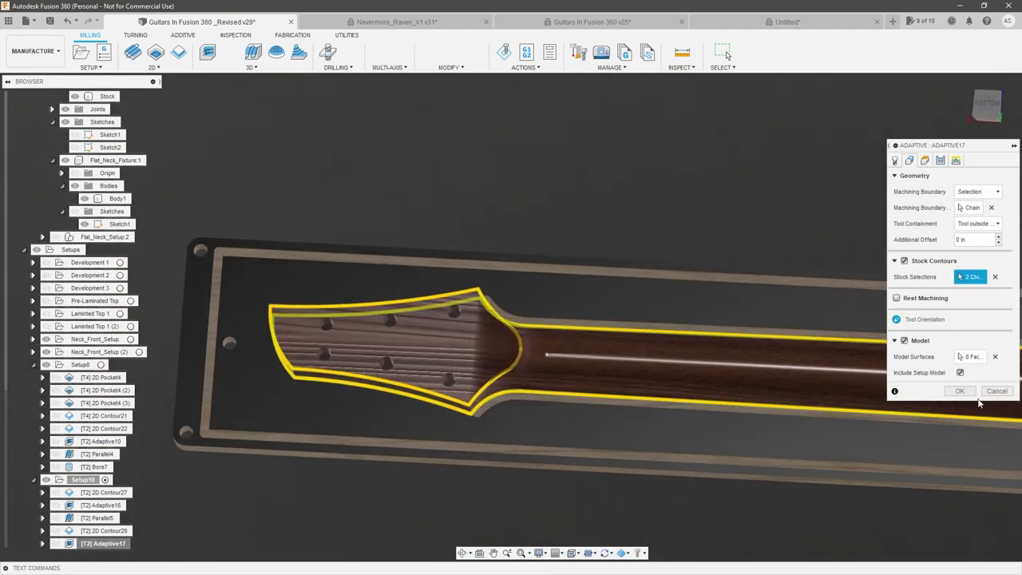
{"action": "left_click", "coordinate": [969, 392]}
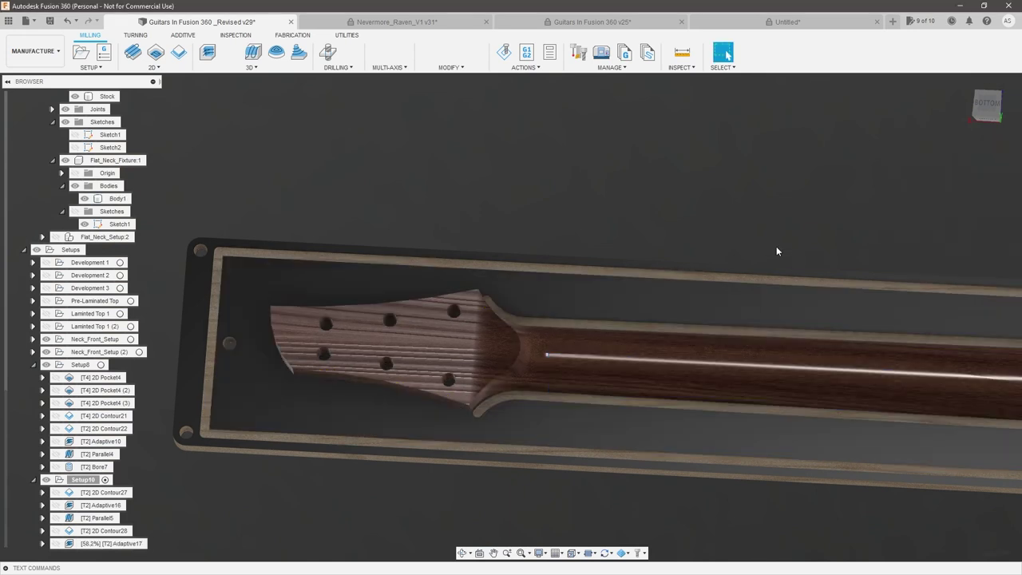
{"action": "scroll", "coordinate": [547, 439], "scroll_direction": "up", "scroll_amount": 3}
{"action": "mouse_move", "coordinate": [553, 470]}
{"action": "middle_mouse_down", "text": "shift"}
{"action": "mouse_move", "coordinate": [549, 433]}
{"action": "mouse_move", "coordinate": [552, 463]}
{"action": "middle_mouse_up", "text": "shift"}
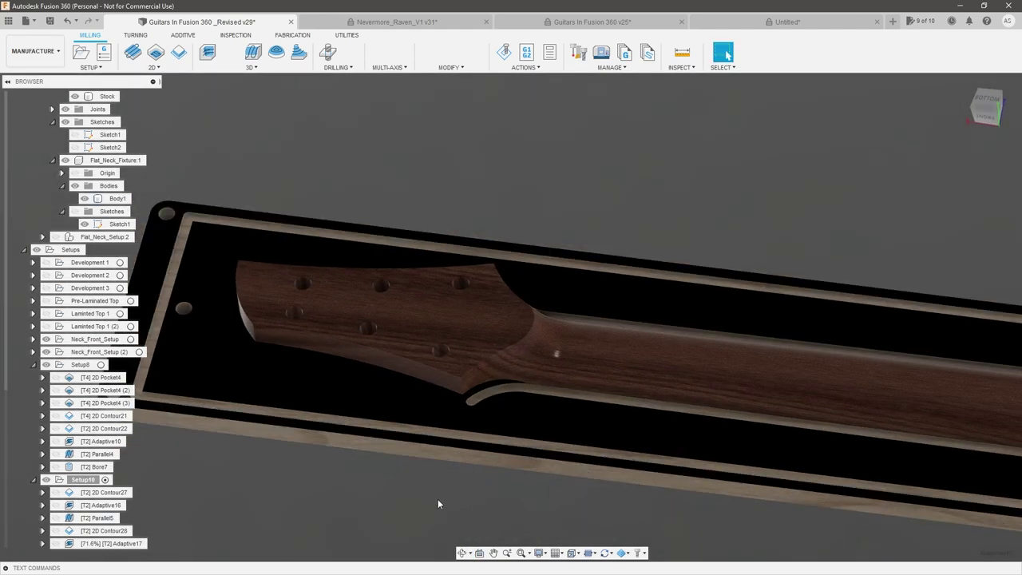
{"action": "mouse_move", "coordinate": [123, 548]}
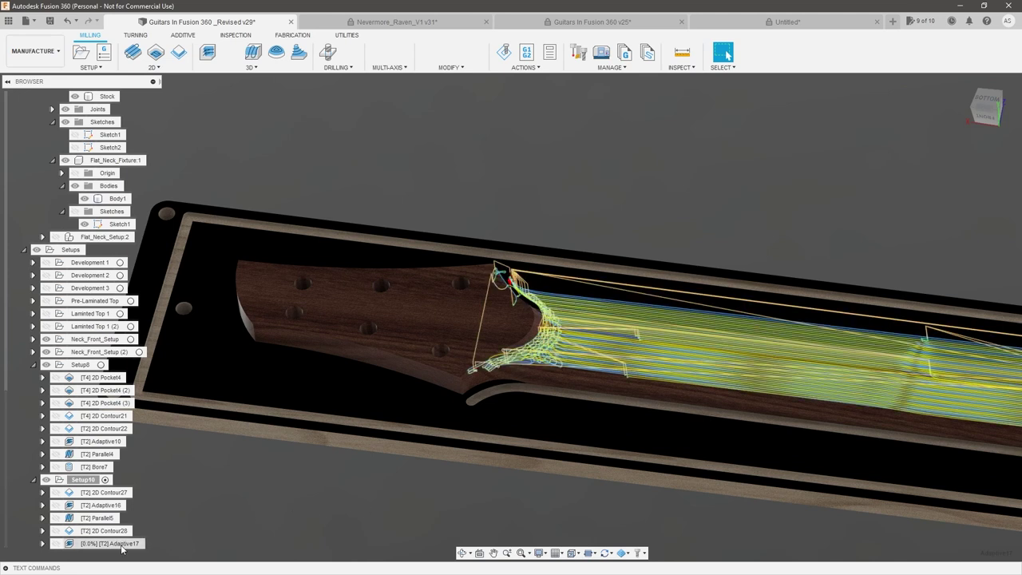
- Examine the regenerated Adaptive17 toolpath and its retract moves around the headstock transition and along the neck
{"action": "left_click", "coordinate": [122, 549]}
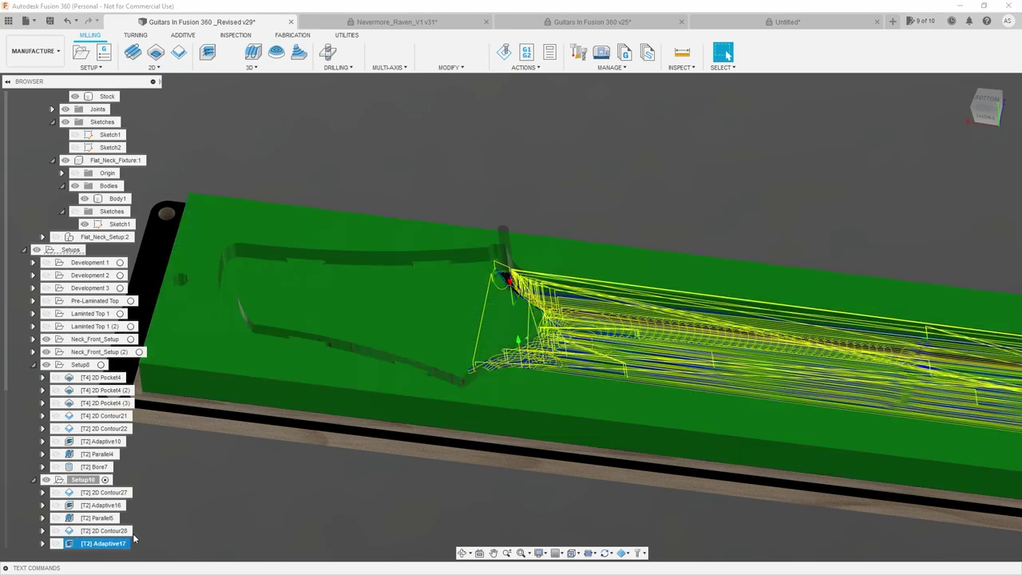
{"action": "scroll", "coordinate": [559, 359], "scroll_direction": "up", "scroll_amount": 3}
{"action": "middle_click_drag", "start_coordinate": [559, 359], "coordinate": [551, 303], "text": "shift"}
{"action": "middle_click_drag", "start_coordinate": [591, 264], "coordinate": [638, 288], "text": "shift"}
{"action": "scroll", "coordinate": [639, 287], "scroll_direction": "down", "scroll_amount": 4}
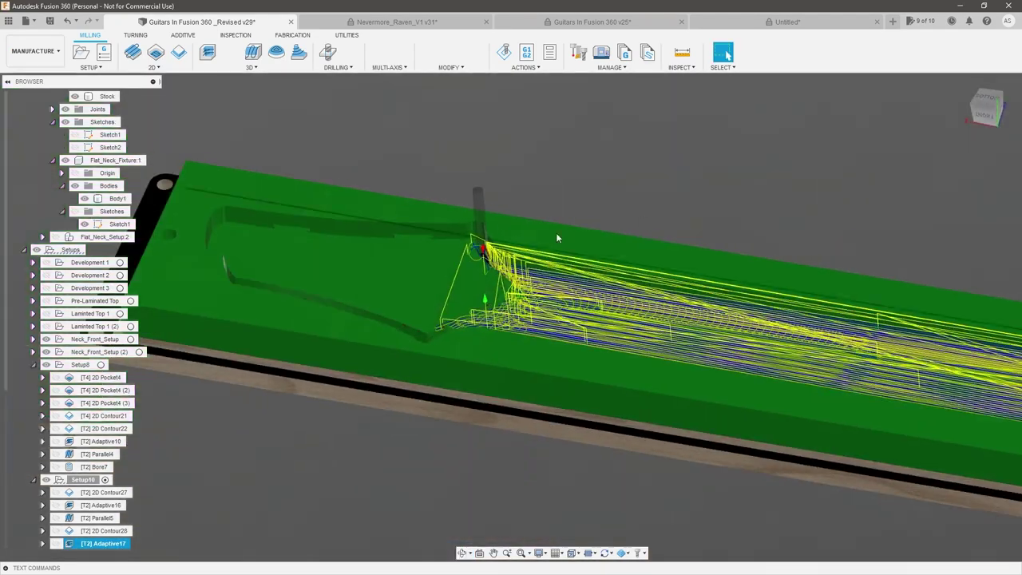
{"action": "scroll", "coordinate": [659, 300], "scroll_direction": "up", "scroll_amount": 3}
{"action": "scroll", "coordinate": [403, 288], "scroll_direction": "up", "scroll_amount": 3}
{"action": "middle_click_drag", "start_coordinate": [403, 288], "coordinate": [434, 276], "text": "shift"}
{"action": "scroll", "coordinate": [396, 475], "scroll_direction": "down", "scroll_amount": 3}
{"action": "scroll", "coordinate": [413, 345], "scroll_direction": "down", "scroll_amount": 2}
{"action": "middle_click_drag", "start_coordinate": [413, 345], "coordinate": [380, 407], "text": "shift"}
{"action": "scroll", "coordinate": [369, 352], "scroll_direction": "down", "scroll_amount": 4}
{"action": "scroll", "coordinate": [724, 362], "scroll_direction": "up", "scroll_amount": 3}
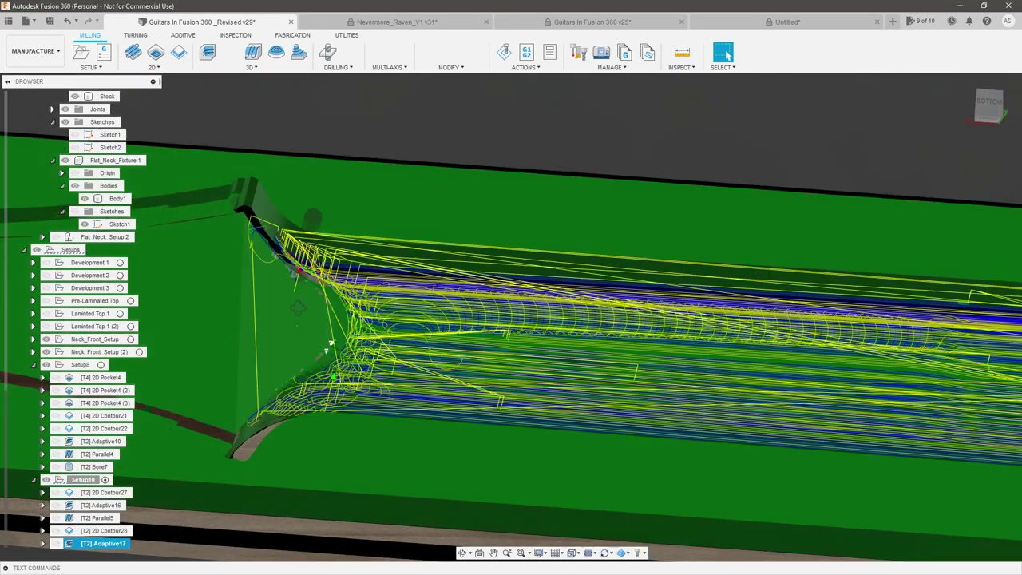
{"action": "mouse_move", "coordinate": [297, 308]}
{"action": "middle_mouse_down", "text": "shift"}
{"action": "mouse_move", "coordinate": [296, 259]}
{"action": "mouse_move", "coordinate": [275, 307]}
{"action": "mouse_move", "coordinate": [287, 315]}
{"action": "middle_mouse_up", "text": "shift"}
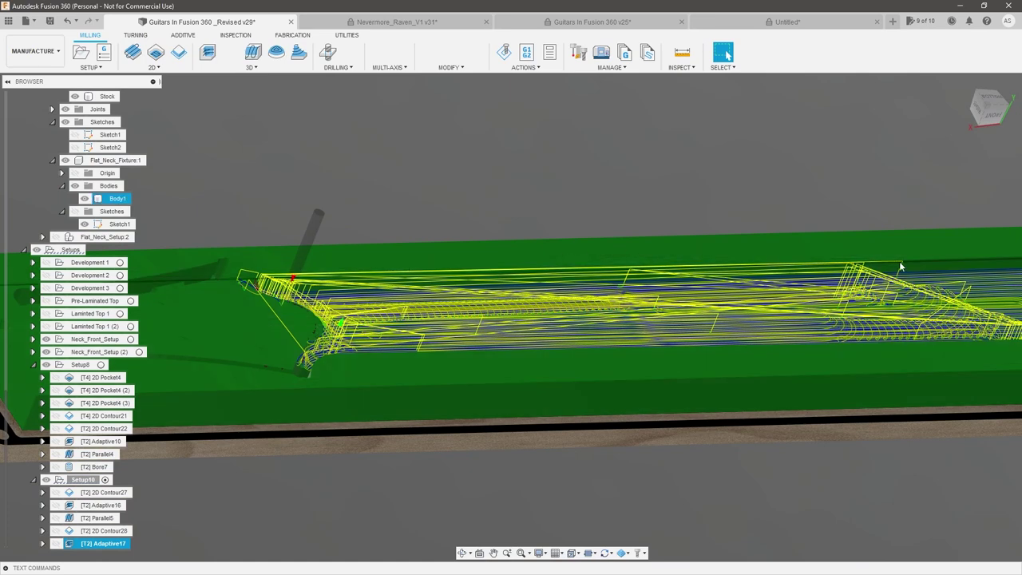
- Edit Adaptive17's linking settings to use the Minimum retraction policy, and review the high feedrate mode options
{"action": "right_click", "coordinate": [104, 544]}
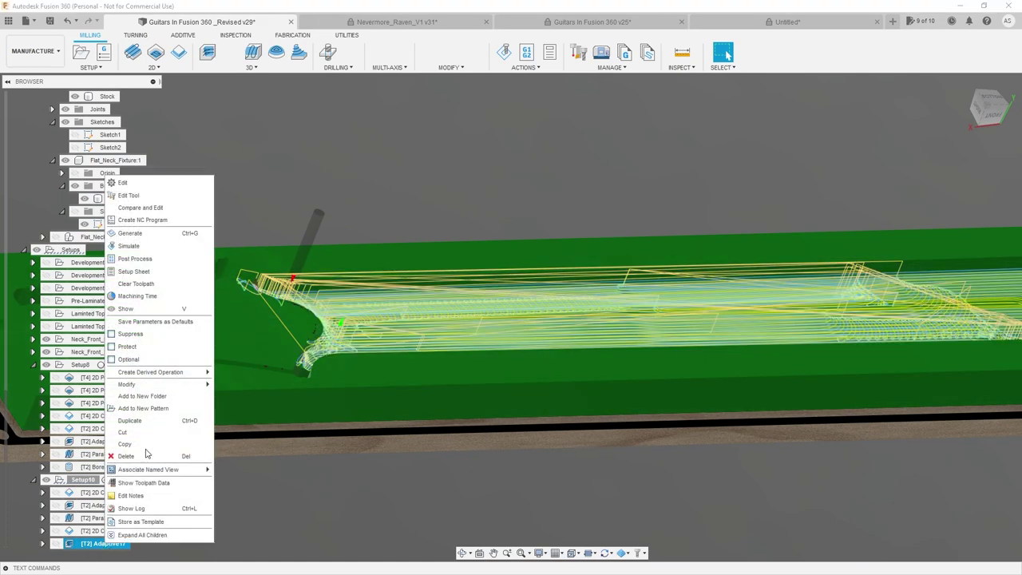
{"action": "left_click", "coordinate": [157, 184]}
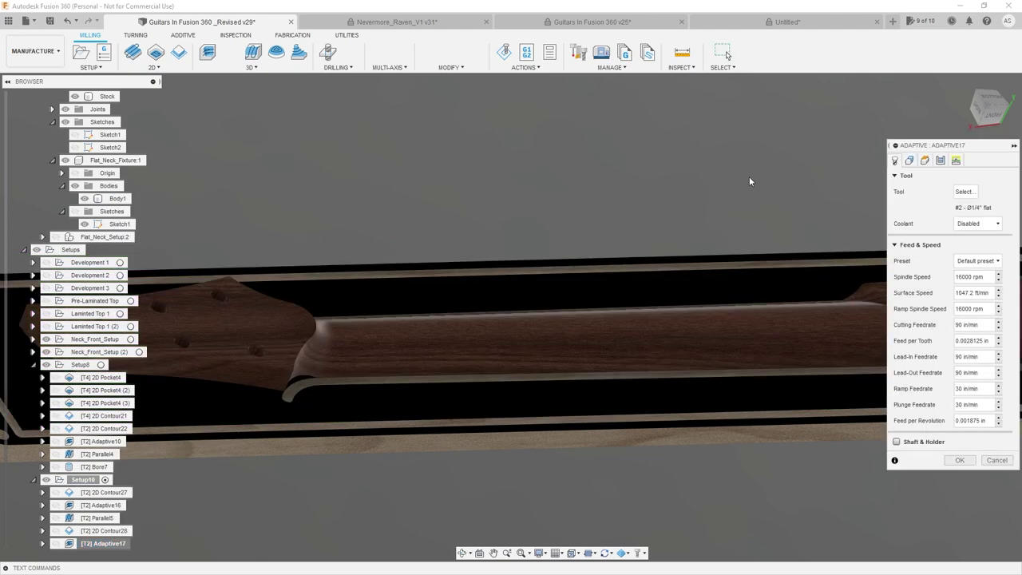
{"action": "left_click", "coordinate": [957, 161]}
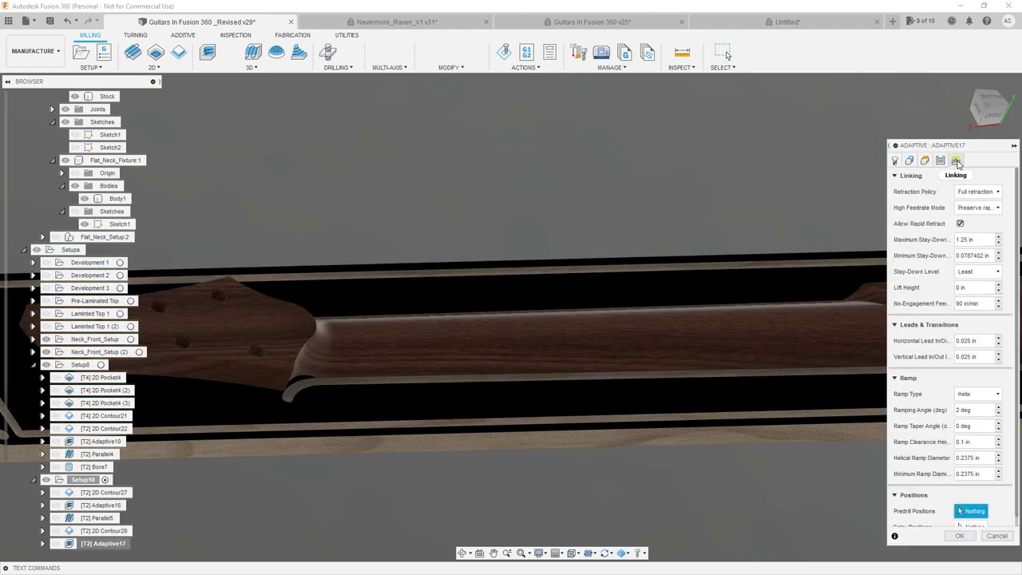
{"action": "middle_click_drag", "start_coordinate": [792, 231], "coordinate": [836, 234], "text": "shift"}
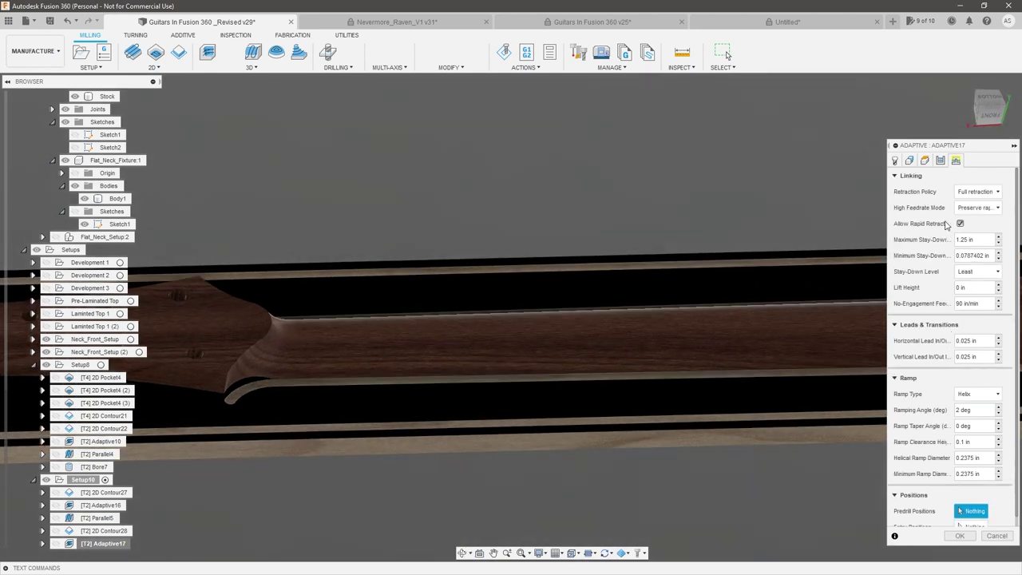
{"action": "left_click", "coordinate": [997, 192]}
{"action": "left_click", "coordinate": [999, 194]}
{"action": "left_click", "coordinate": [995, 194]}
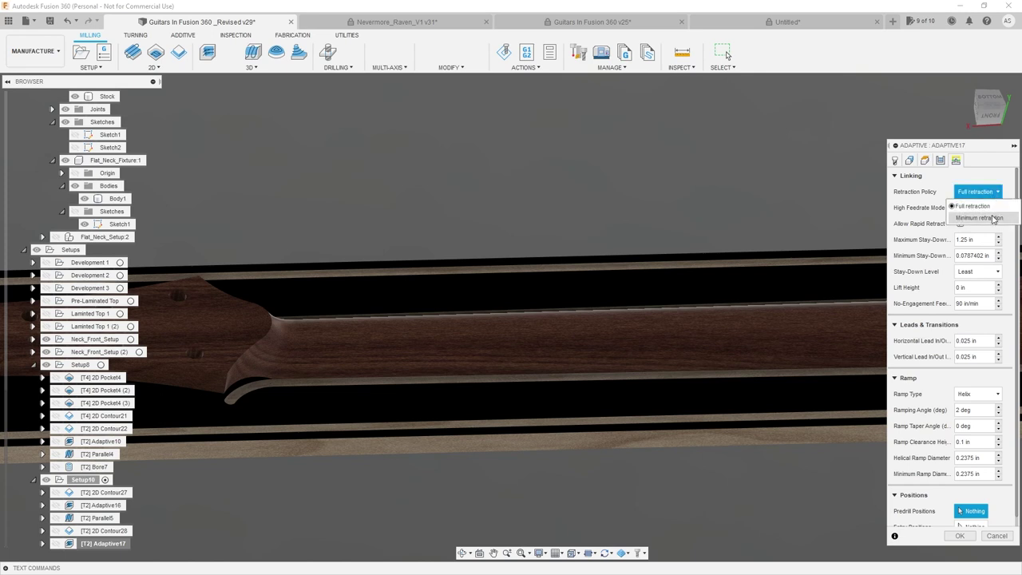
{"action": "left_click", "coordinate": [992, 218]}
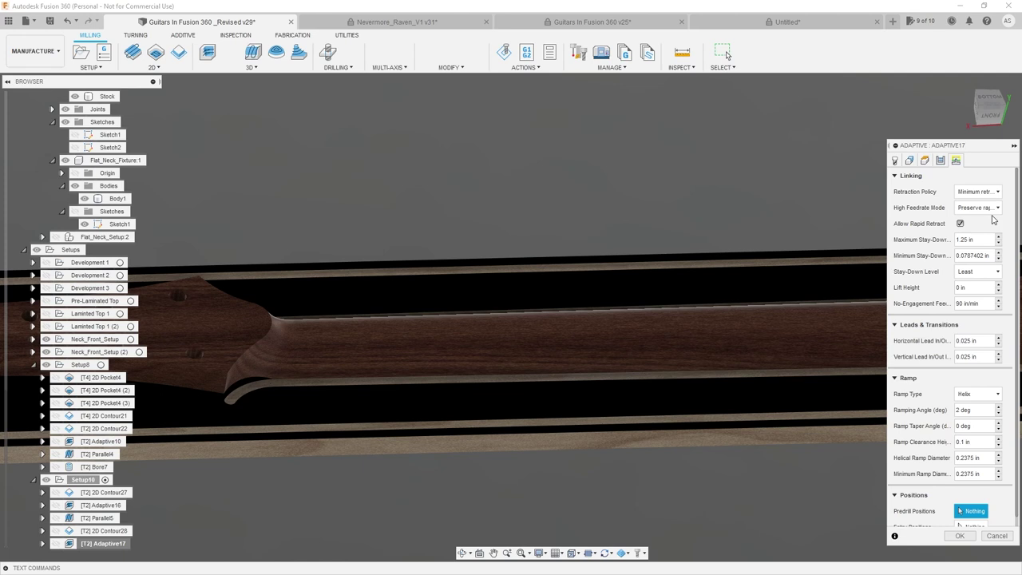
{"action": "left_click", "coordinate": [982, 209]}
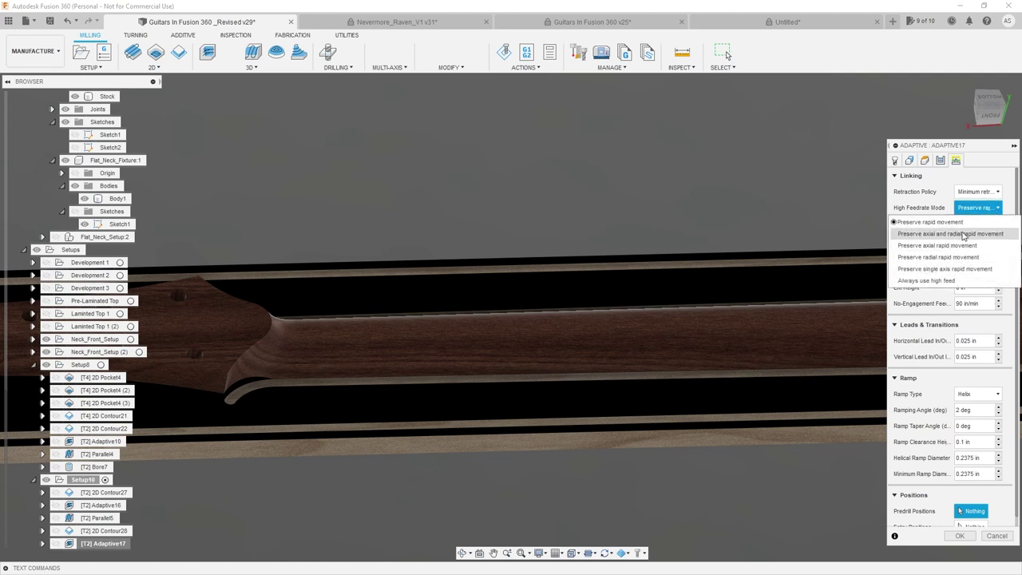
{"action": "left_click", "coordinate": [949, 208]}
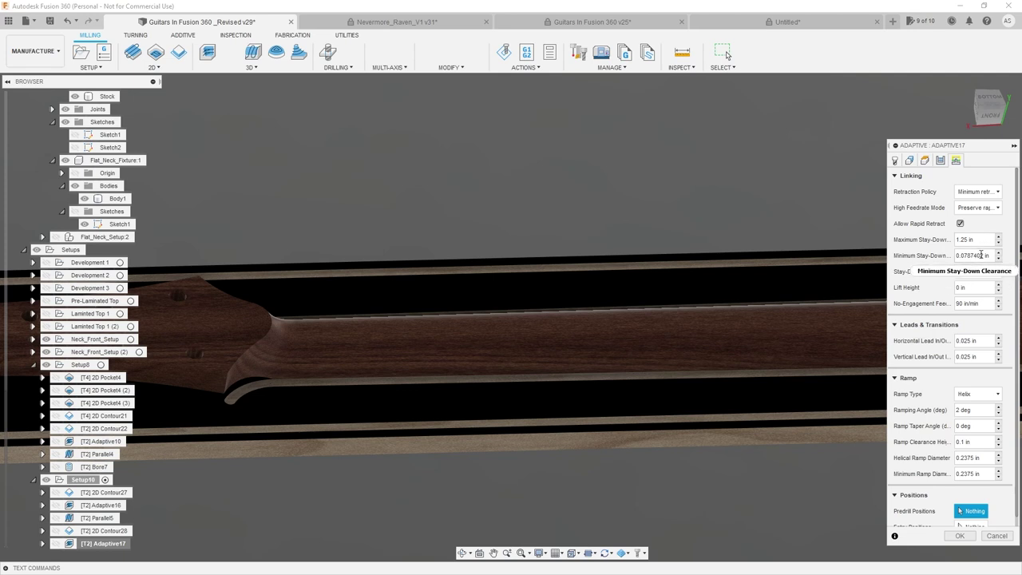
- Set Adaptive17's maximum stay-down distance to 12 in and accept the settings to regenerate its toolpath
{"action": "left_click_drag", "start_coordinate": [980, 242], "coordinate": [934, 238]}
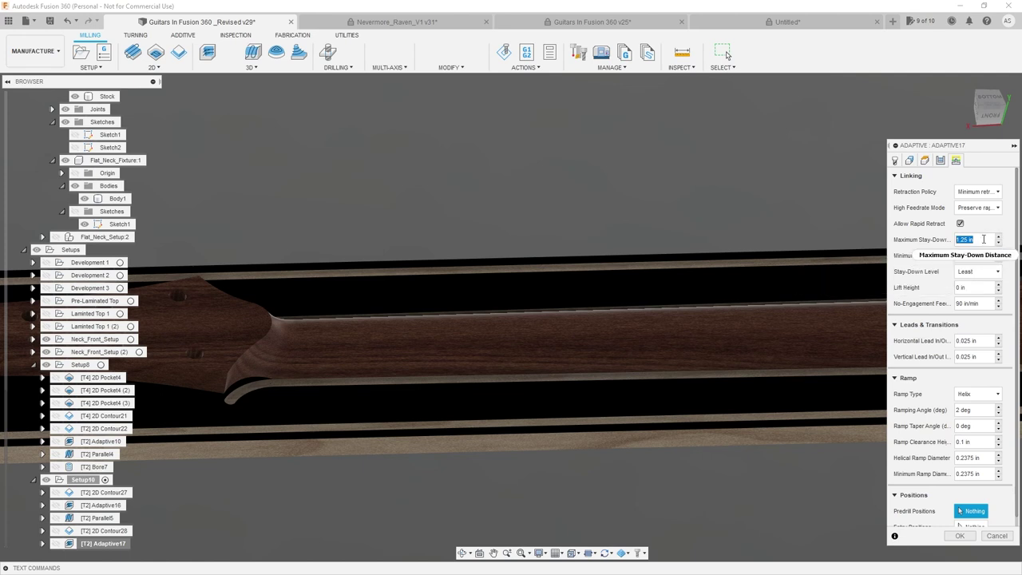
{"action": "scroll", "coordinate": [314, 349], "scroll_direction": "down", "scroll_amount": 5}
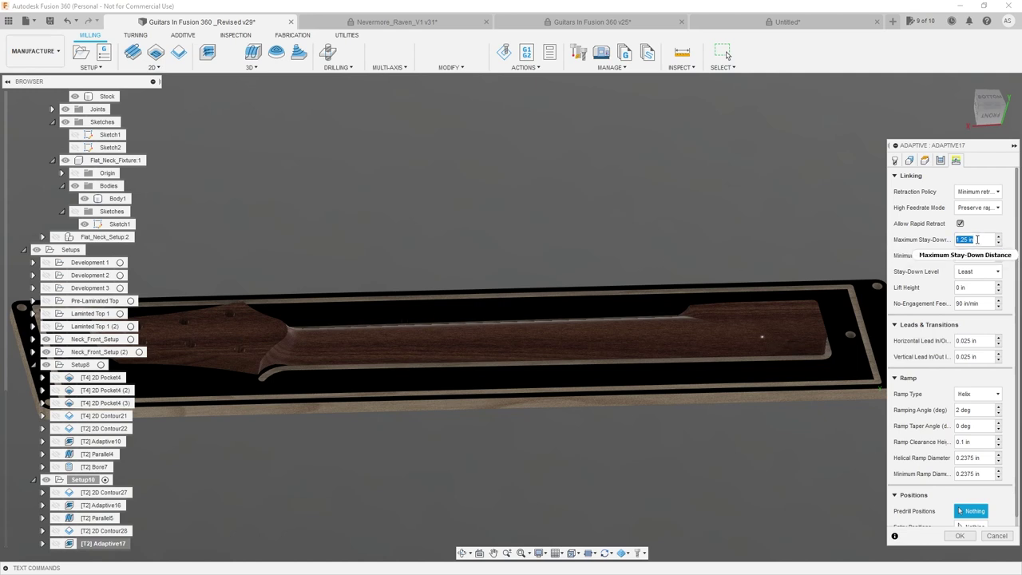
{"action": "scroll", "coordinate": [290, 360], "scroll_direction": "up", "scroll_amount": 3}
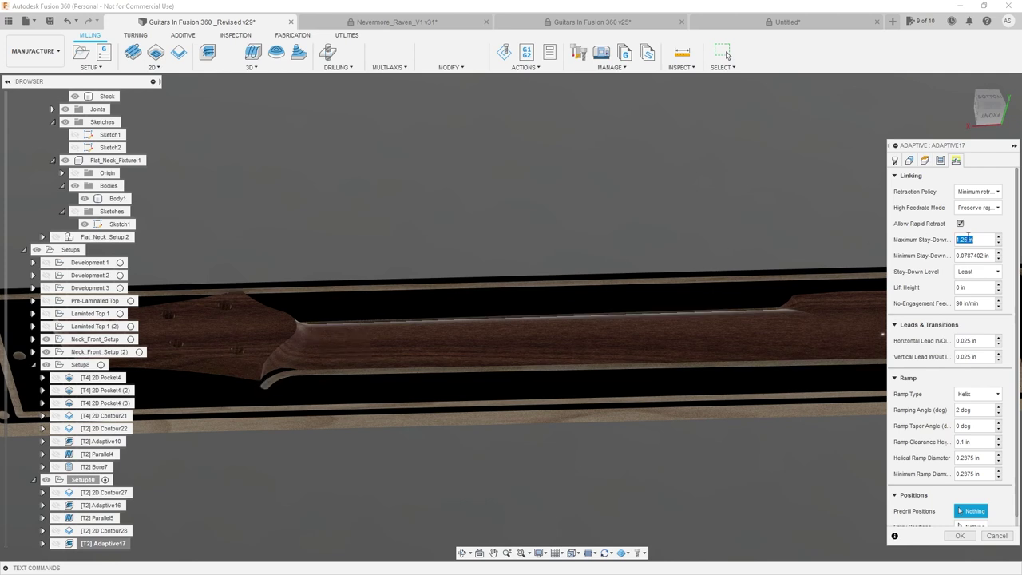
{"action": "scroll", "coordinate": [392, 335], "scroll_direction": "down", "scroll_amount": 3}
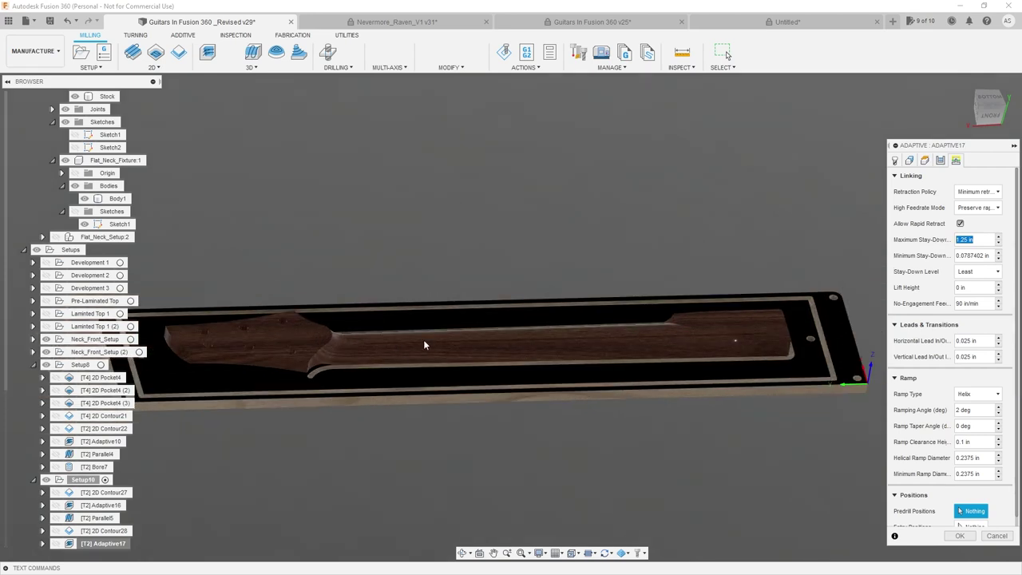
{"action": "type", "text": "2"}
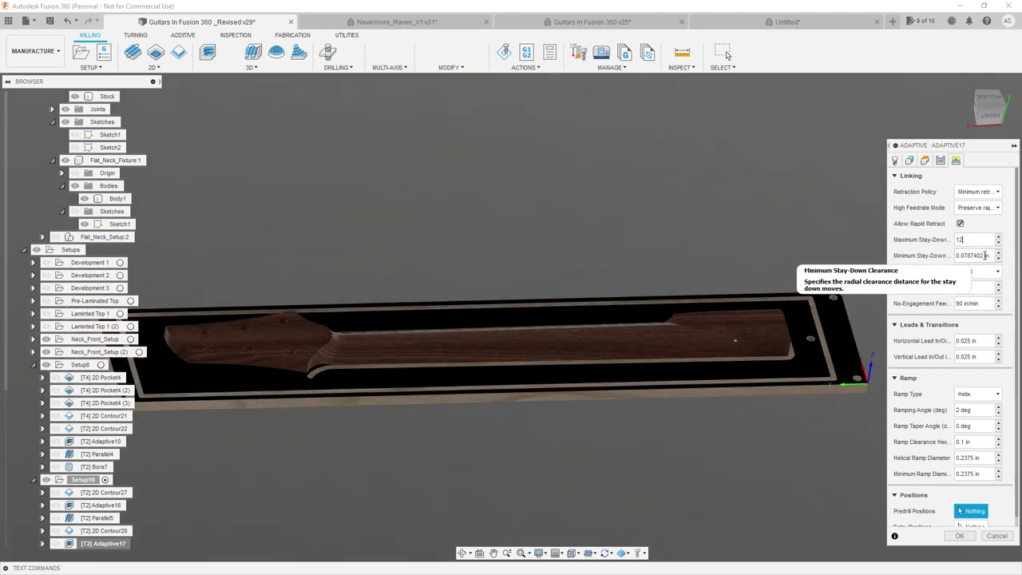
{"action": "left_click", "coordinate": [968, 536]}
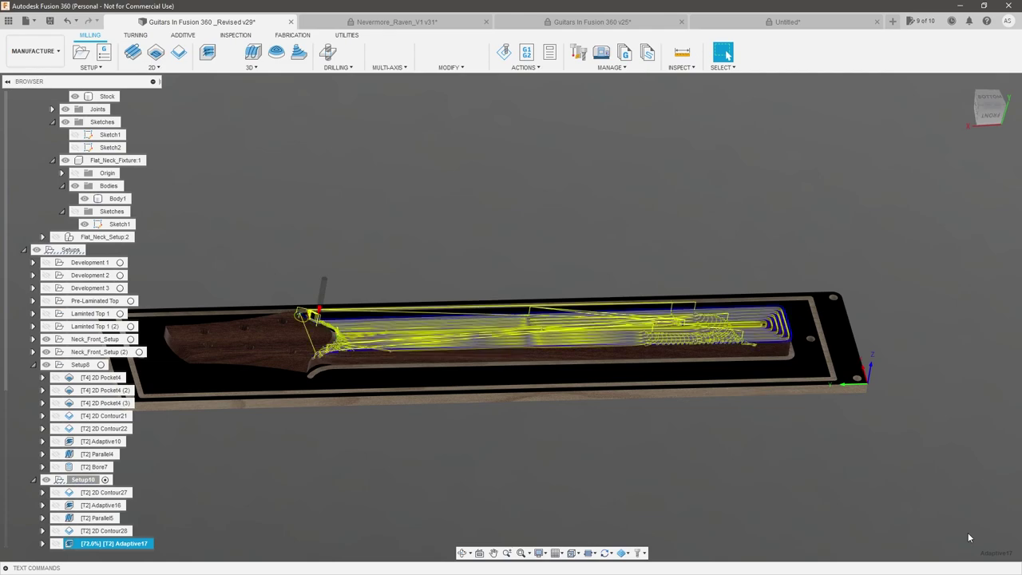
- Inspect Adaptive17's linking moves from the headstock transition to the heel while the toolpath regenerates
{"action": "scroll", "coordinate": [340, 331], "scroll_direction": "up", "scroll_amount": 5}
{"action": "middle_click_drag", "start_coordinate": [340, 331], "coordinate": [321, 307], "text": "shift"}
{"action": "scroll", "coordinate": [322, 307], "scroll_direction": "down", "scroll_amount": 3}
{"action": "middle_click_drag", "start_coordinate": [424, 323], "coordinate": [459, 364], "text": "shift"}
{"action": "scroll", "coordinate": [461, 362], "scroll_direction": "down", "scroll_amount": 3}
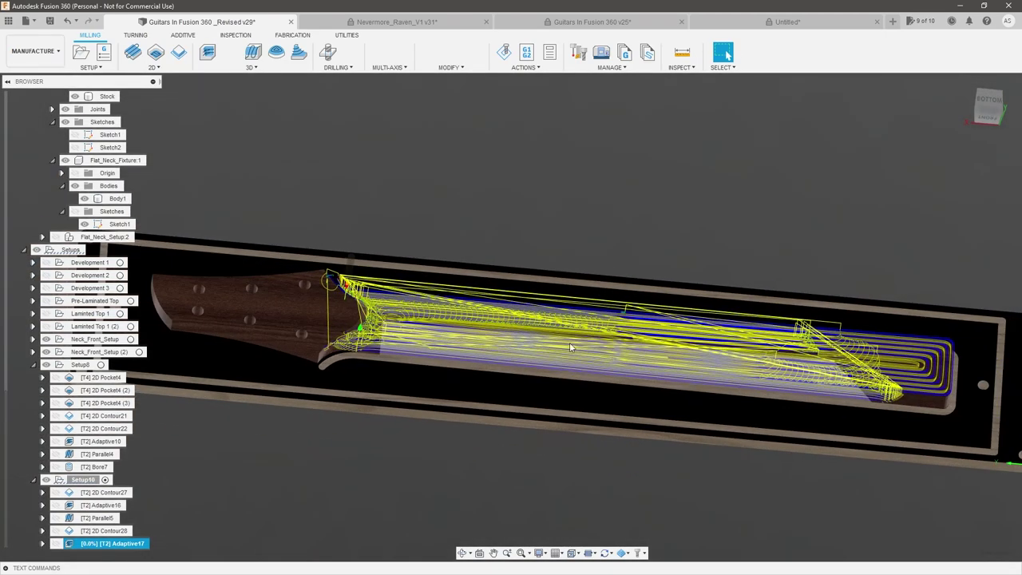
{"action": "scroll", "coordinate": [616, 353], "scroll_direction": "up", "scroll_amount": 1}
{"action": "left_click", "coordinate": [458, 493]}
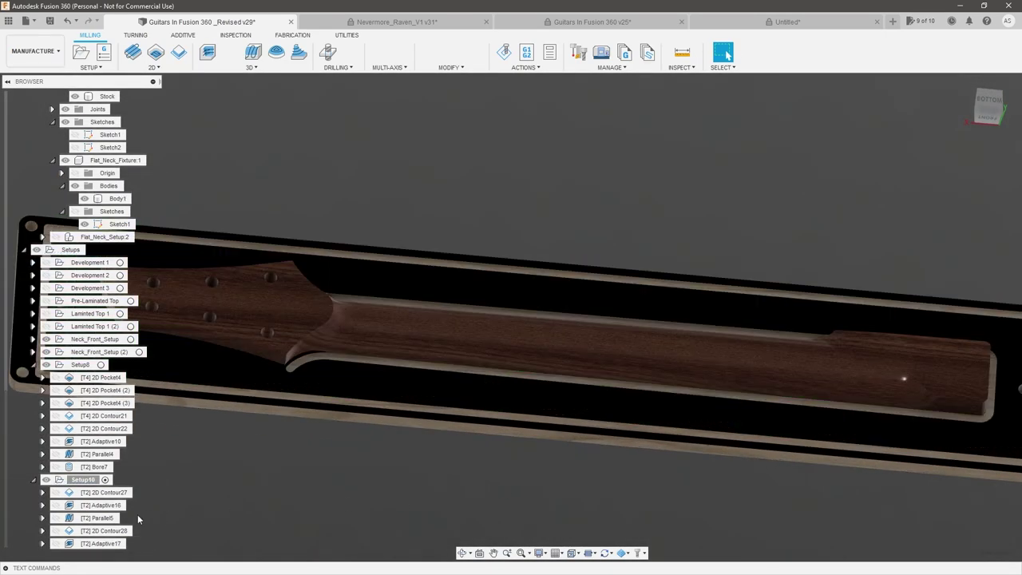
- Simulate Adaptive17's stock removal along the neck, slowing the playback slightly, and close the simulation
{"action": "left_click", "coordinate": [109, 547]}
{"action": "right_click", "coordinate": [108, 547]}
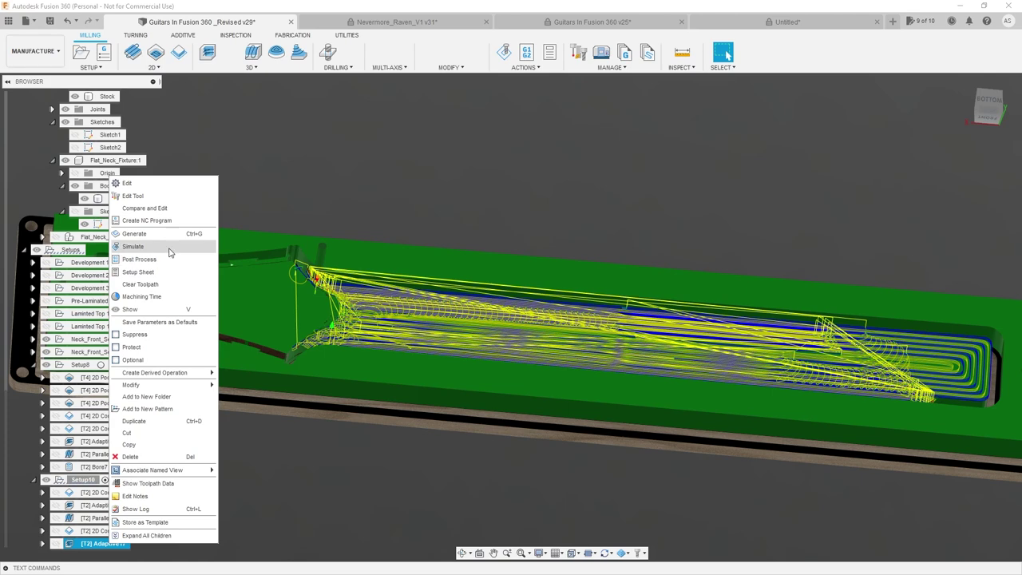
{"action": "left_click", "coordinate": [170, 248]}
{"action": "left_click", "coordinate": [509, 511]}
{"action": "scroll", "coordinate": [328, 392], "scroll_direction": "down", "scroll_amount": 2}
{"action": "scroll", "coordinate": [561, 420], "scroll_direction": "up", "scroll_amount": 1}
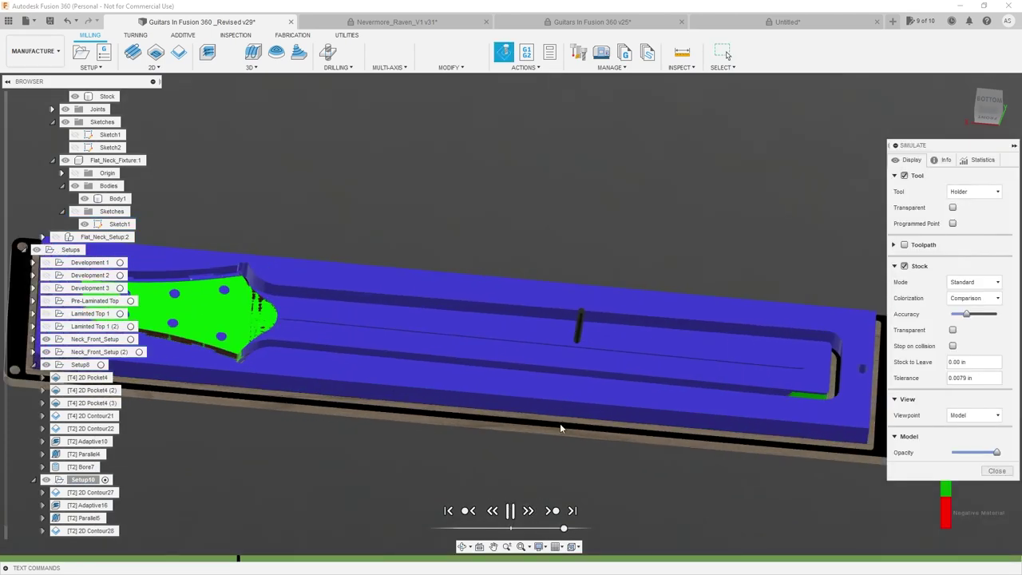
{"action": "mouse_move", "coordinate": [564, 530]}
{"action": "left_mouse_down"}
{"action": "mouse_move", "coordinate": [543, 531]}
{"action": "mouse_move", "coordinate": [561, 531]}
{"action": "left_mouse_up"}
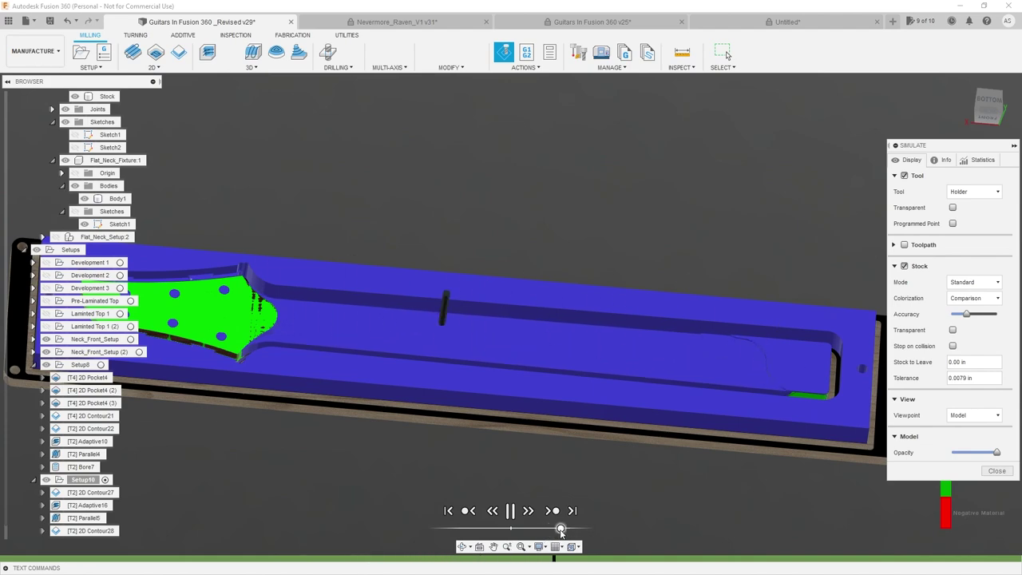
{"action": "scroll", "coordinate": [569, 444], "scroll_direction": "up", "scroll_amount": 3}
{"action": "mouse_move", "coordinate": [568, 443]}
{"action": "middle_mouse_down", "text": "shift"}
{"action": "mouse_move", "coordinate": [609, 386]}
{"action": "mouse_move", "coordinate": [570, 452]}
{"action": "middle_mouse_up", "text": "shift"}
{"action": "left_click", "coordinate": [996, 471]}
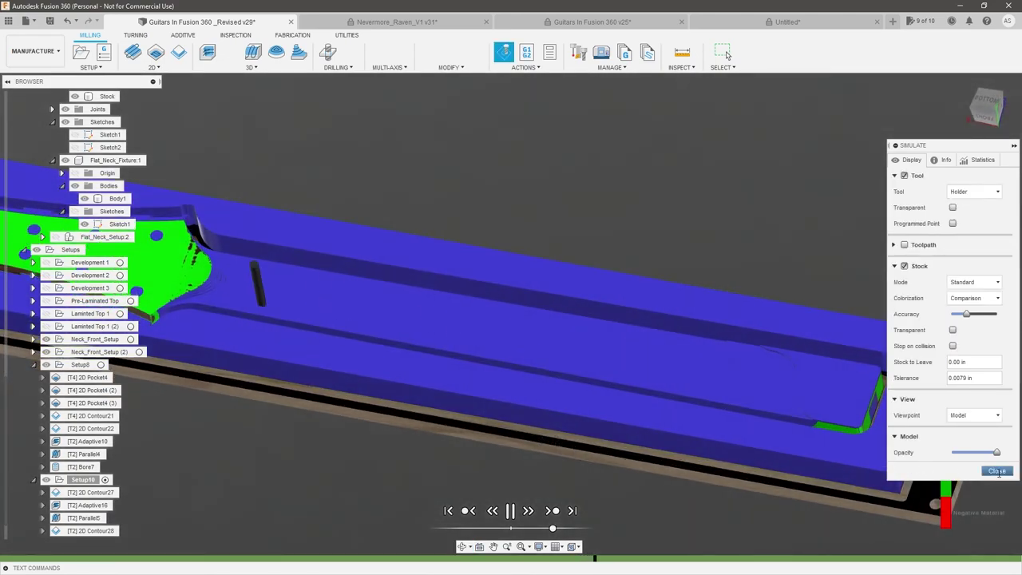
- Check the Adaptive17 toolpath for remaining retract and rapid moves between the headstock and heel ends
{"action": "left_click", "coordinate": [102, 546]}
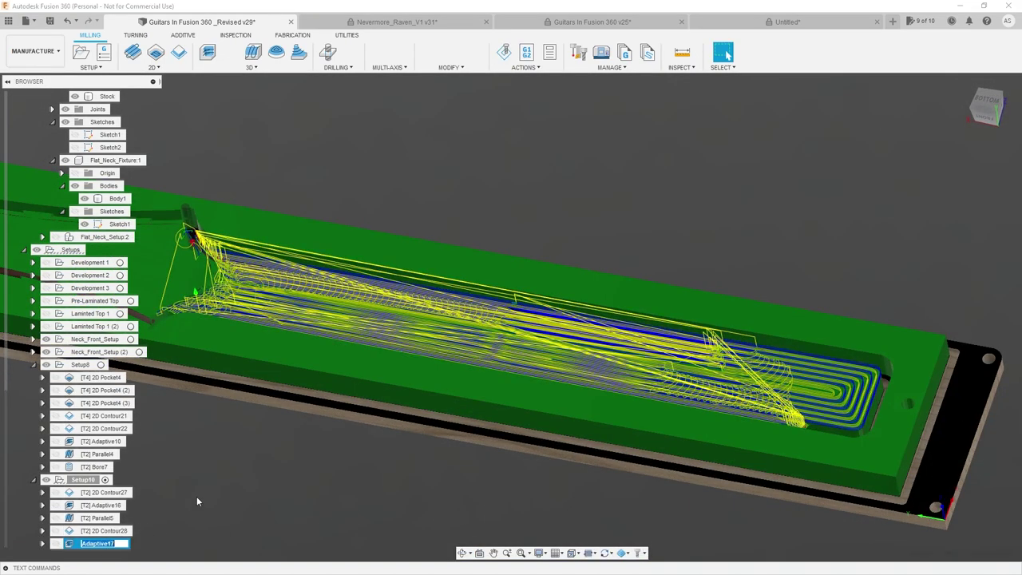
{"action": "scroll", "coordinate": [273, 252], "scroll_direction": "up", "scroll_amount": 3}
{"action": "middle_click_drag", "start_coordinate": [273, 252], "coordinate": [293, 239], "text": "shift"}
{"action": "scroll", "coordinate": [303, 277], "scroll_direction": "down", "scroll_amount": 2}
{"action": "scroll", "coordinate": [319, 290], "scroll_direction": "up", "scroll_amount": 2}
{"action": "middle_click_drag", "start_coordinate": [319, 289], "coordinate": [287, 329], "text": "shift"}
{"action": "scroll", "coordinate": [310, 324], "scroll_direction": "up", "scroll_amount": 2}
{"action": "scroll", "coordinate": [255, 334], "scroll_direction": "down", "scroll_amount": 2}
{"action": "scroll", "coordinate": [289, 324], "scroll_direction": "down", "scroll_amount": 5}
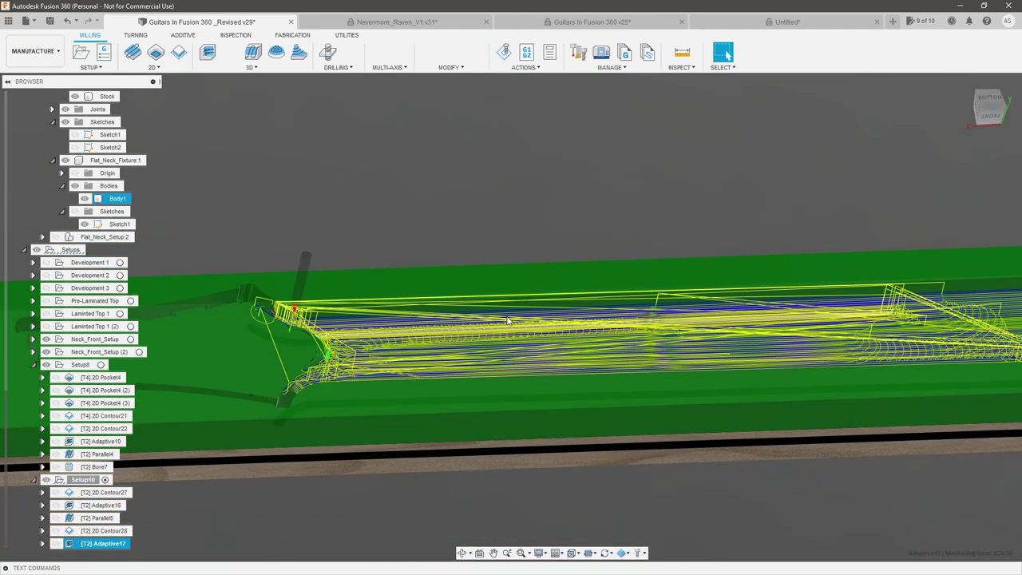
{"action": "scroll", "coordinate": [755, 327], "scroll_direction": "up", "scroll_amount": 3}
{"action": "middle_click_drag", "start_coordinate": [755, 329], "coordinate": [752, 349], "text": "shift"}
{"action": "scroll", "coordinate": [752, 349], "scroll_direction": "down", "scroll_amount": 2}
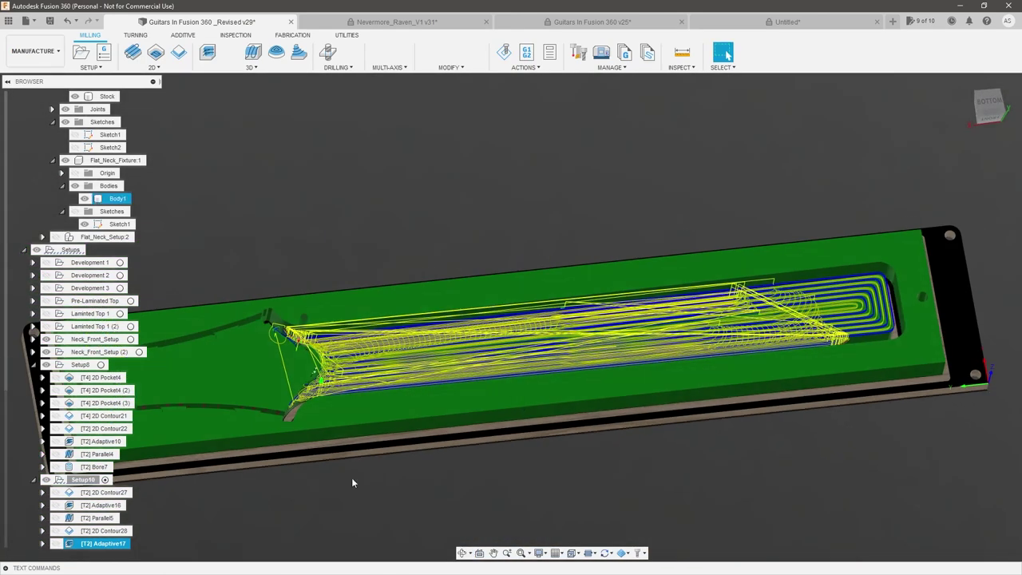
- Edit Adaptive17 to set the maximum stay-down distance to 16 in, and regenerate its toolpath
{"action": "right_click", "coordinate": [121, 546]}
{"action": "left_click", "coordinate": [143, 184]}
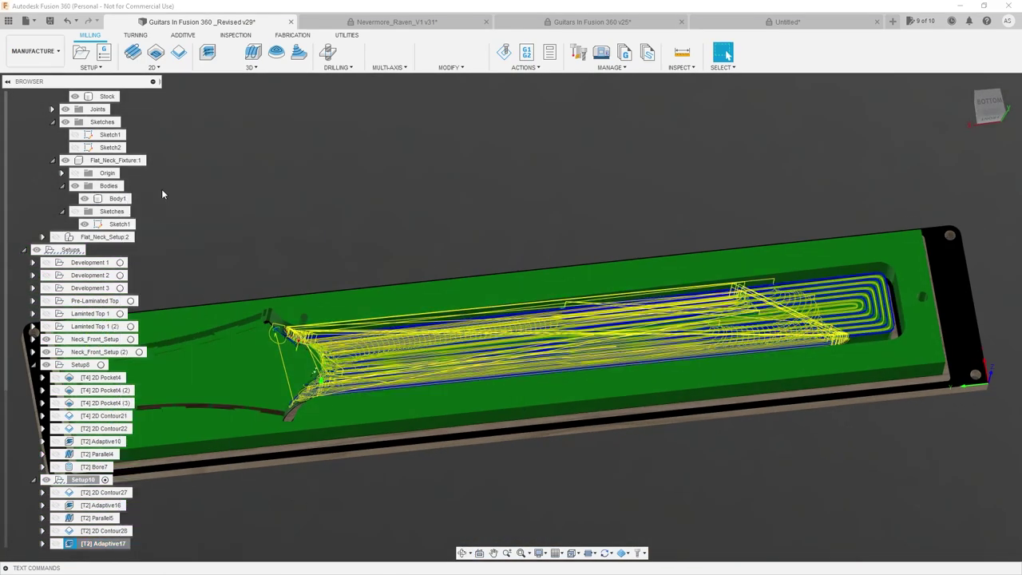
{"action": "left_click", "coordinate": [955, 161]}
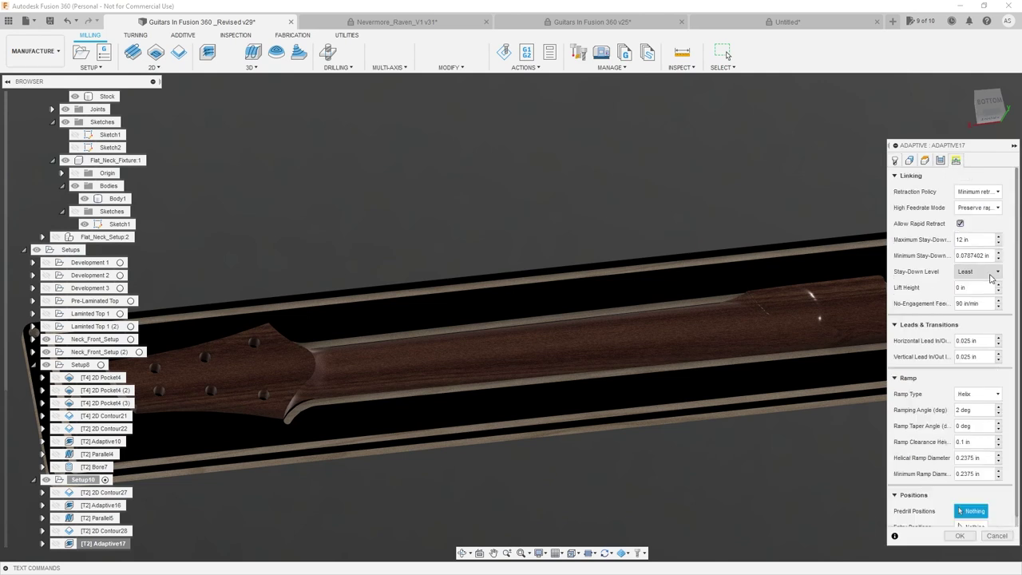
{"action": "left_click_drag", "start_coordinate": [988, 241], "coordinate": [922, 241]}
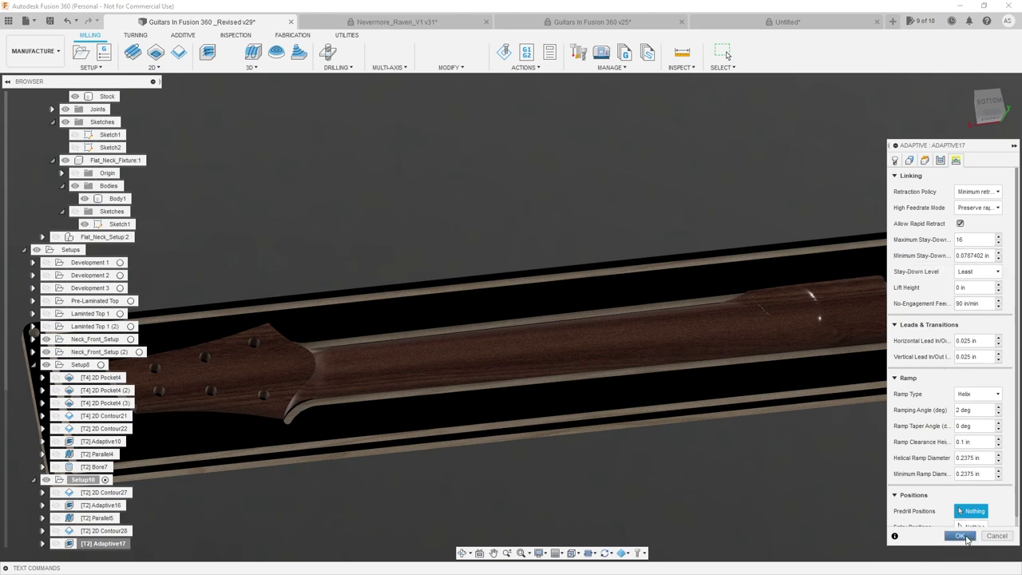
{"action": "left_click", "coordinate": [961, 536]}
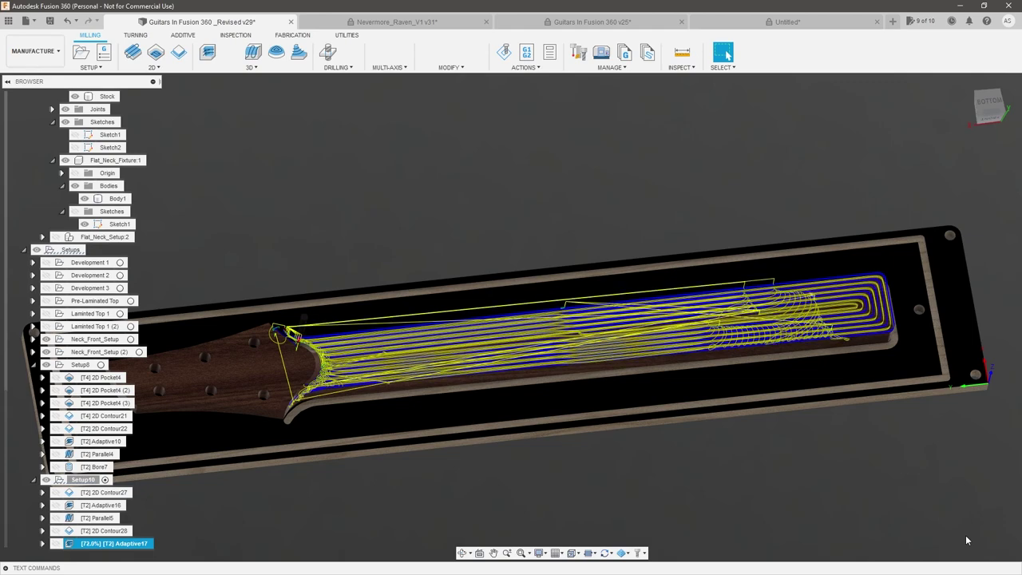
- Review the regenerated Adaptive17 toolpath and its passes settings, including the maximum roughing stepdown, and accept the settings
{"action": "scroll", "coordinate": [394, 375], "scroll_direction": "up", "scroll_amount": 3}
{"action": "middle_click_drag", "start_coordinate": [395, 375], "coordinate": [384, 337], "text": "shift"}
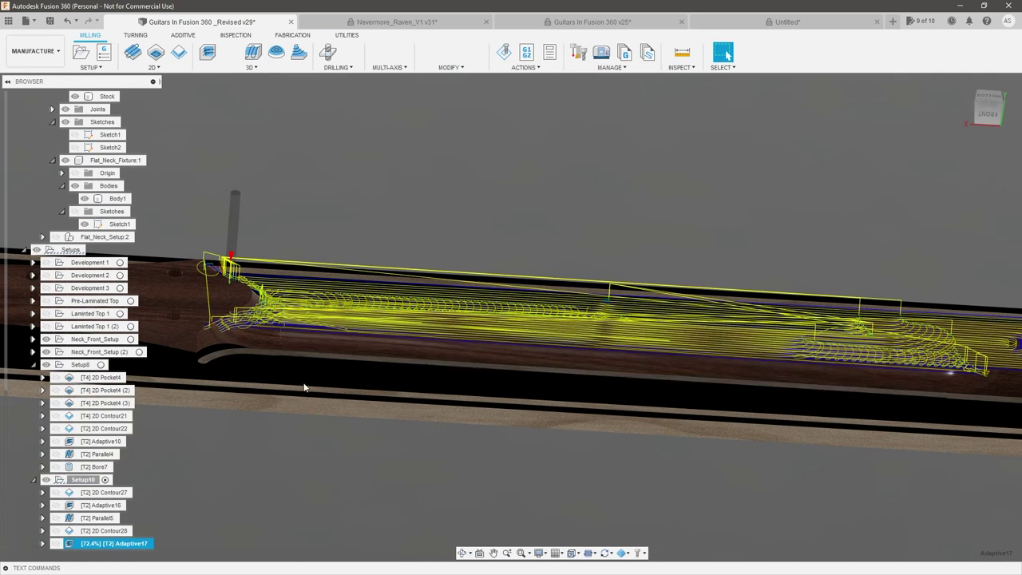
{"action": "right_click", "coordinate": [112, 546]}
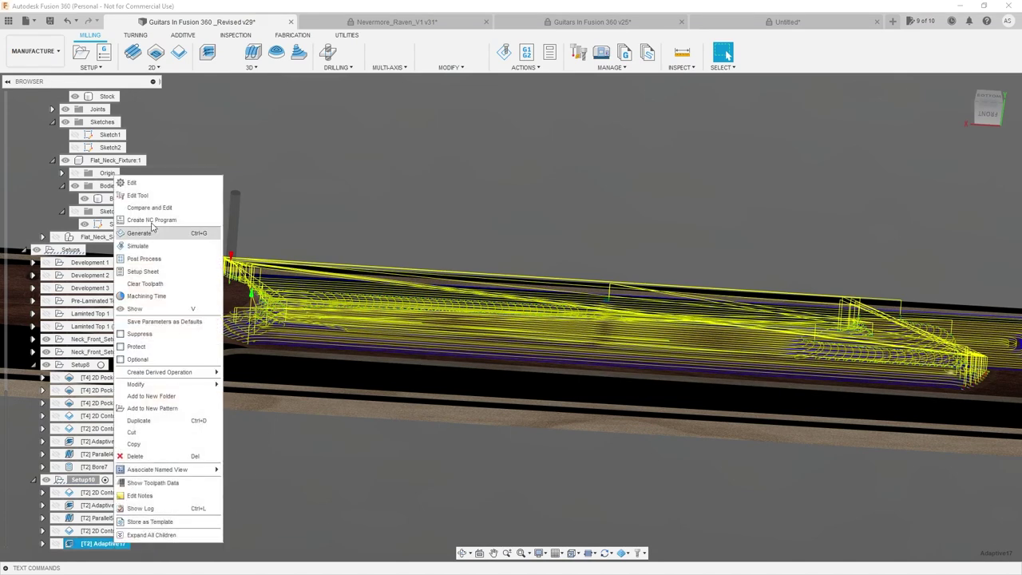
{"action": "left_click", "coordinate": [218, 182]}
{"action": "left_click", "coordinate": [939, 160]}
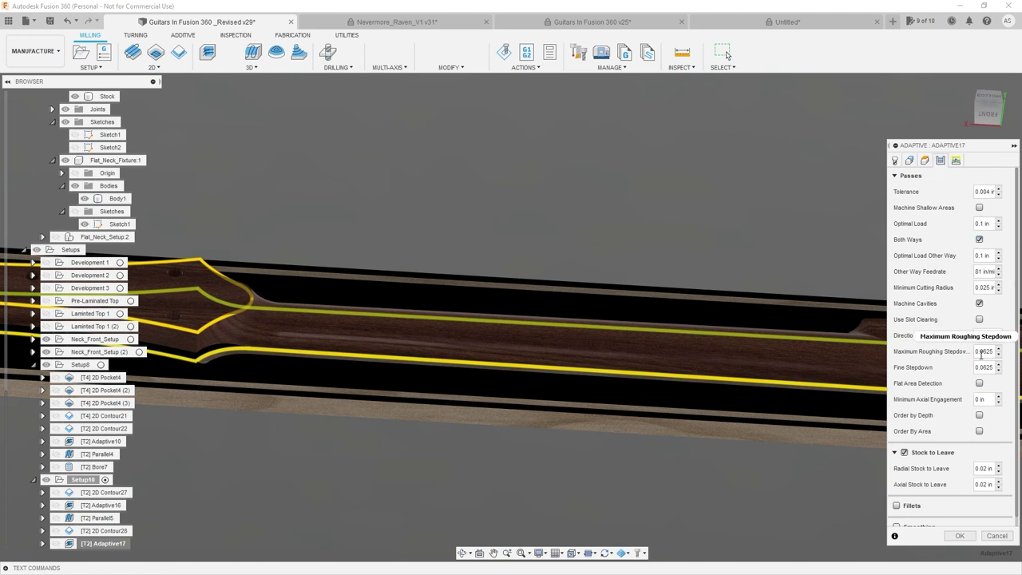
{"action": "left_click", "coordinate": [963, 537]}
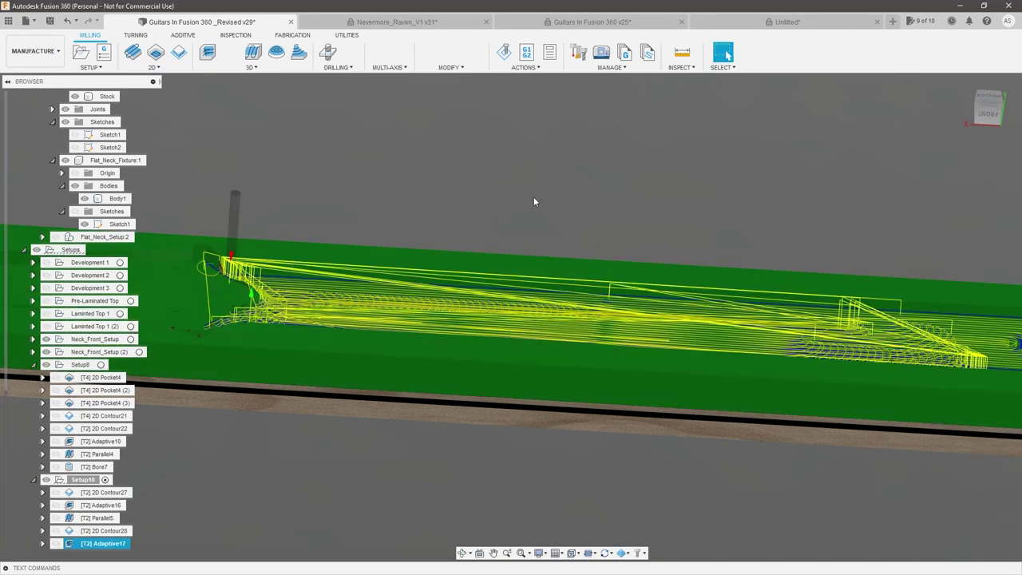
- Simulate the stock removal of all Setup10 operations, raising the playback speed slightly
{"action": "scroll", "coordinate": [521, 199], "scroll_direction": "down", "scroll_amount": 3}
{"action": "middle_click_drag", "start_coordinate": [593, 214], "coordinate": [579, 316], "text": "shift"}
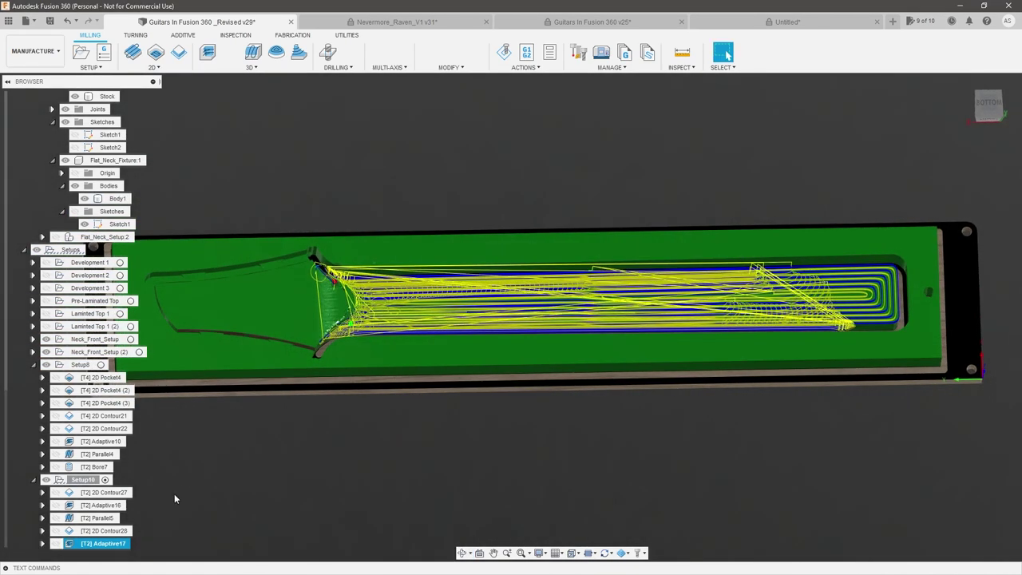
{"action": "right_click", "coordinate": [83, 479]}
{"action": "left_click", "coordinate": [140, 237]}
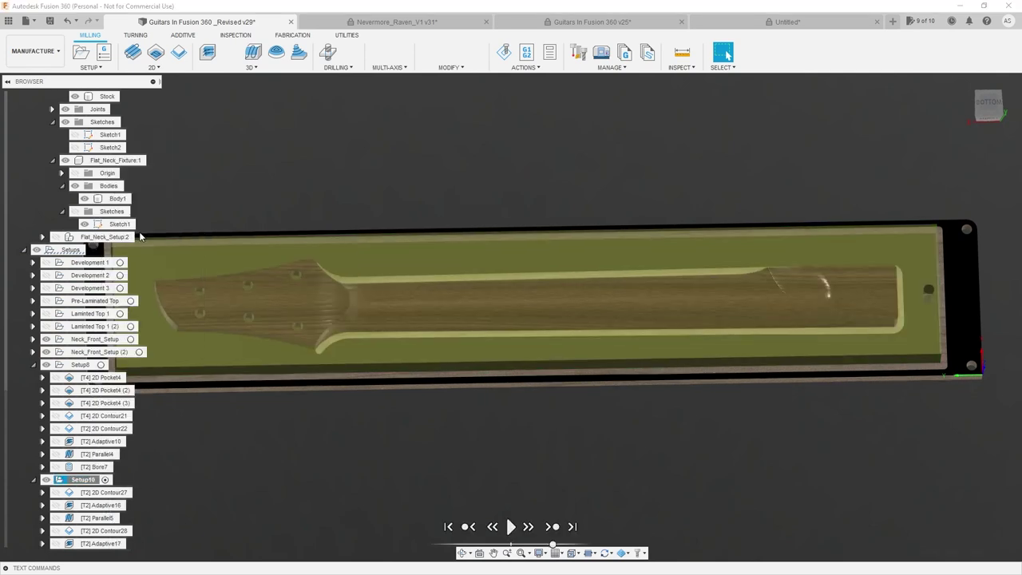
{"action": "left_click", "coordinate": [511, 511]}
{"action": "scroll", "coordinate": [543, 463], "scroll_direction": "down", "scroll_amount": 3}
{"action": "scroll", "coordinate": [591, 471], "scroll_direction": "up", "scroll_amount": 1}
{"action": "left_click_drag", "start_coordinate": [553, 529], "coordinate": [562, 529]}
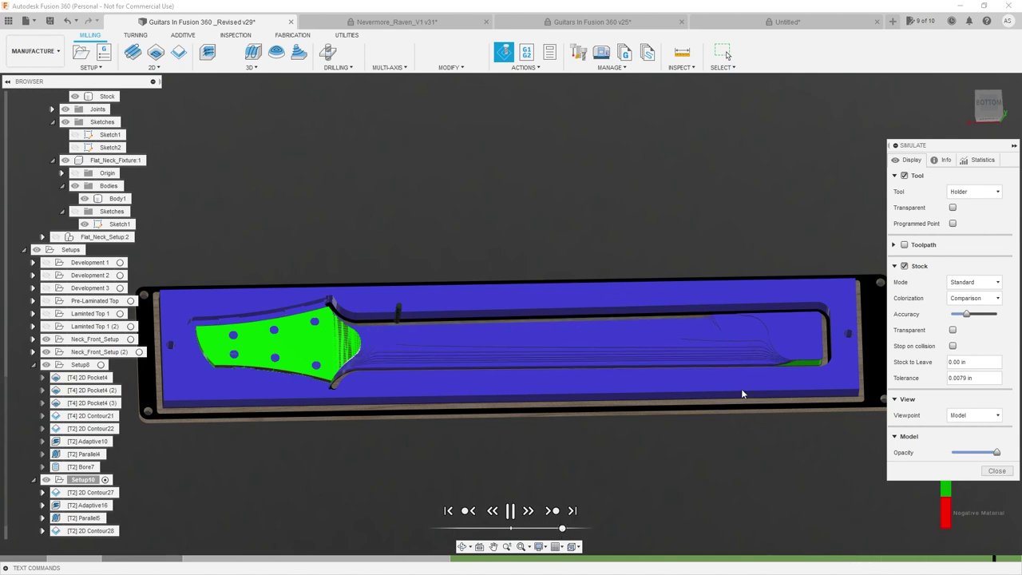
- Inspect the simulated stock around the heel end of the neck for material left above the model
{"action": "middle_click_drag", "start_coordinate": [613, 349], "coordinate": [439, 350], "text": "shift"}
{"action": "scroll", "coordinate": [493, 380], "scroll_direction": "down", "scroll_amount": 3}
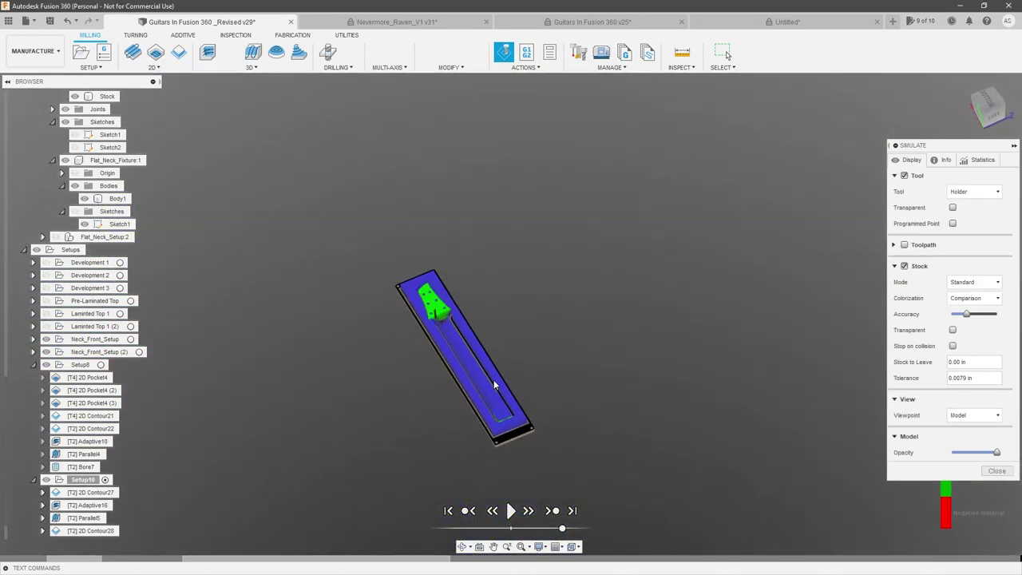
{"action": "scroll", "coordinate": [502, 421], "scroll_direction": "up", "scroll_amount": 8}
{"action": "scroll", "coordinate": [561, 438], "scroll_direction": "down", "scroll_amount": 2}
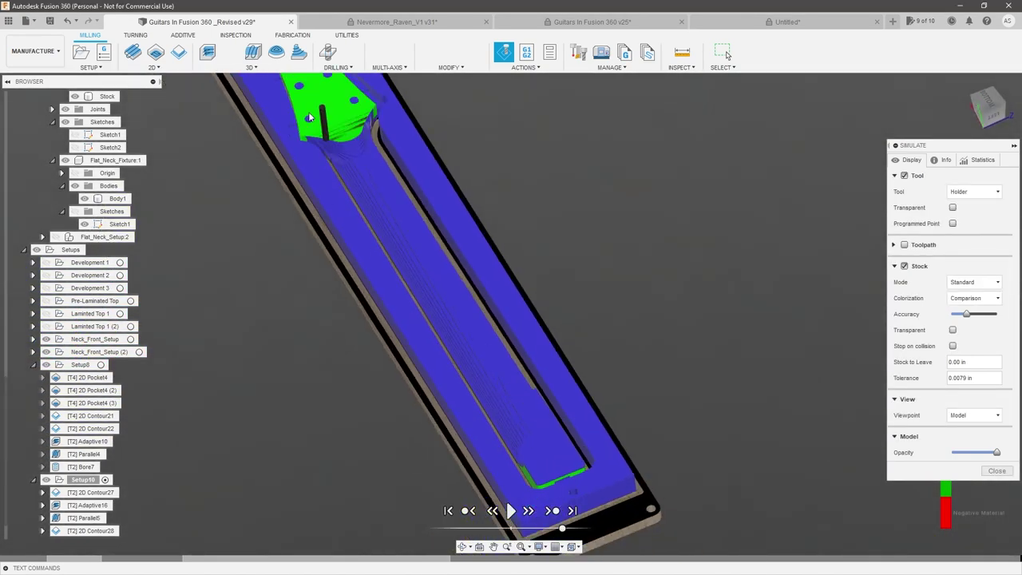
{"action": "scroll", "coordinate": [527, 453], "scroll_direction": "up", "scroll_amount": 2}
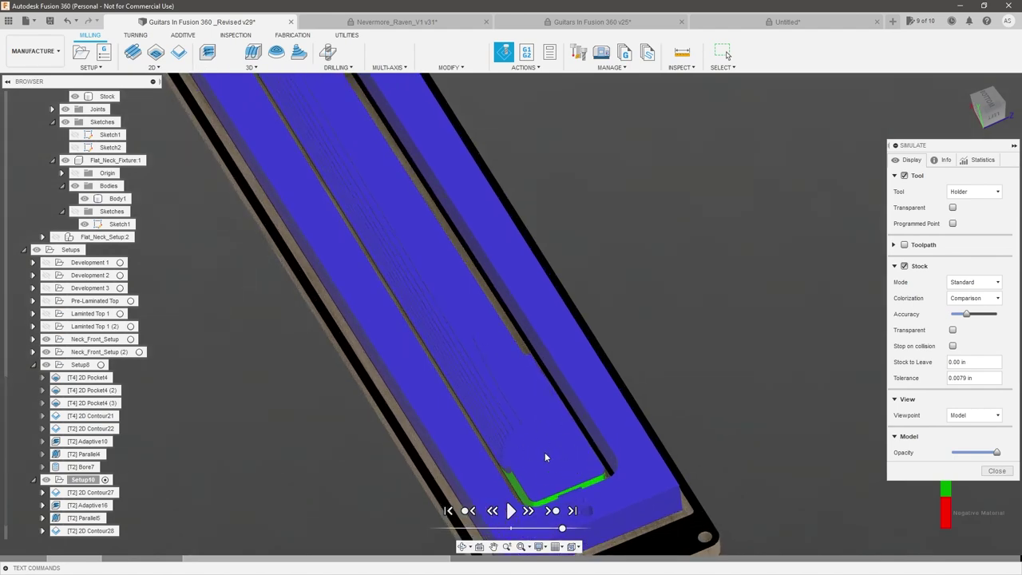
{"action": "scroll", "coordinate": [545, 452], "scroll_direction": "up", "scroll_amount": 3}
{"action": "middle_click_drag", "start_coordinate": [535, 452], "coordinate": [553, 354], "text": "shift"}
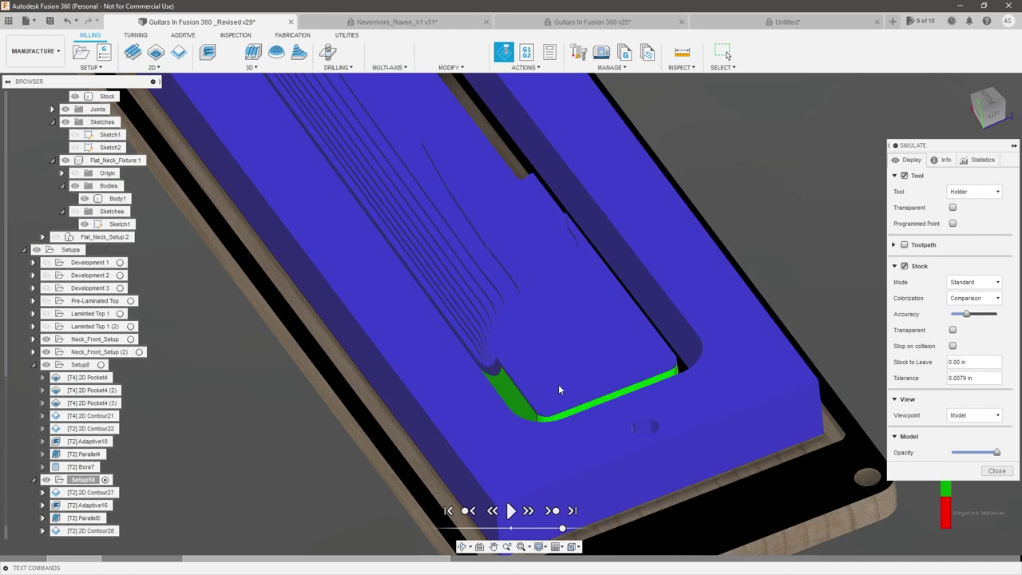
{"action": "scroll", "coordinate": [561, 375], "scroll_direction": "down", "scroll_amount": 3}
{"action": "scroll", "coordinate": [563, 362], "scroll_direction": "up", "scroll_amount": 2}
{"action": "scroll", "coordinate": [585, 372], "scroll_direction": "down", "scroll_amount": 6}
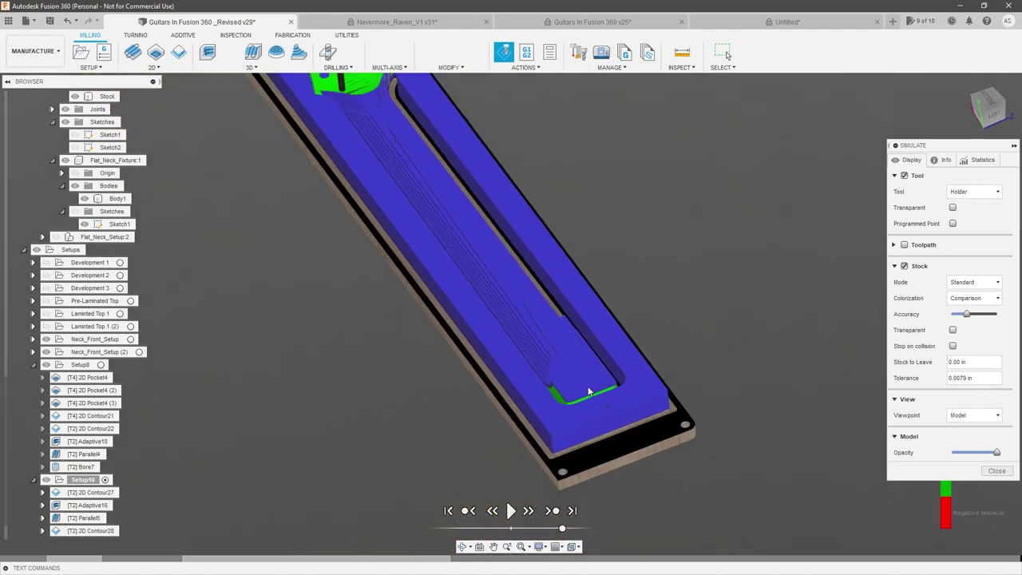
- Inspect the simulated stock at the headstock transition and along the neck, and close the simulation
{"action": "scroll", "coordinate": [472, 257], "scroll_direction": "up", "scroll_amount": 2}
{"action": "scroll", "coordinate": [472, 259], "scroll_direction": "up", "scroll_amount": 2}
{"action": "middle_click_drag", "start_coordinate": [472, 259], "coordinate": [501, 284], "text": "shift"}
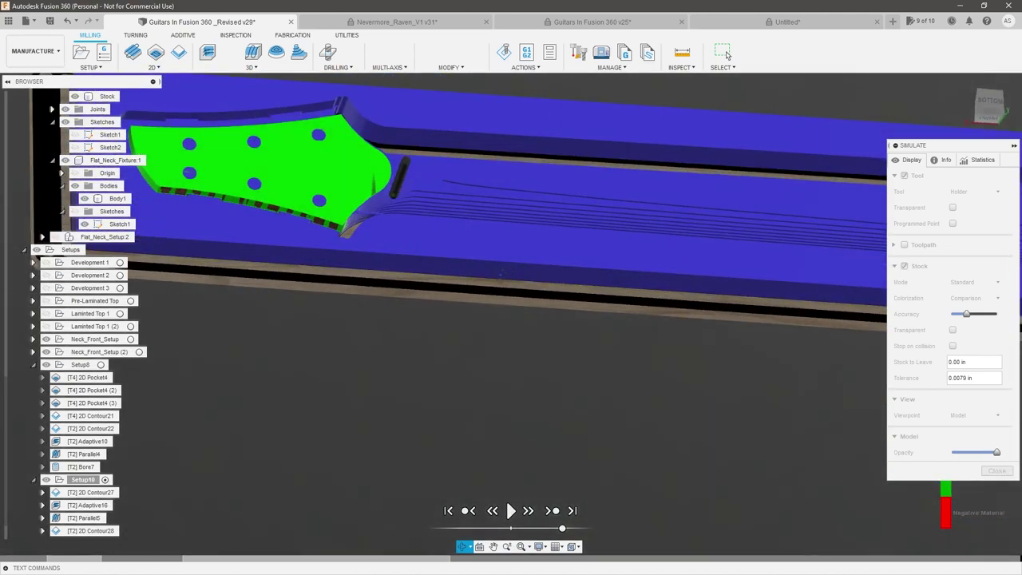
{"action": "scroll", "coordinate": [501, 284], "scroll_direction": "down", "scroll_amount": 4}
{"action": "scroll", "coordinate": [675, 286], "scroll_direction": "up", "scroll_amount": 3}
{"action": "middle_click_drag", "start_coordinate": [676, 288], "coordinate": [688, 257], "text": "shift"}
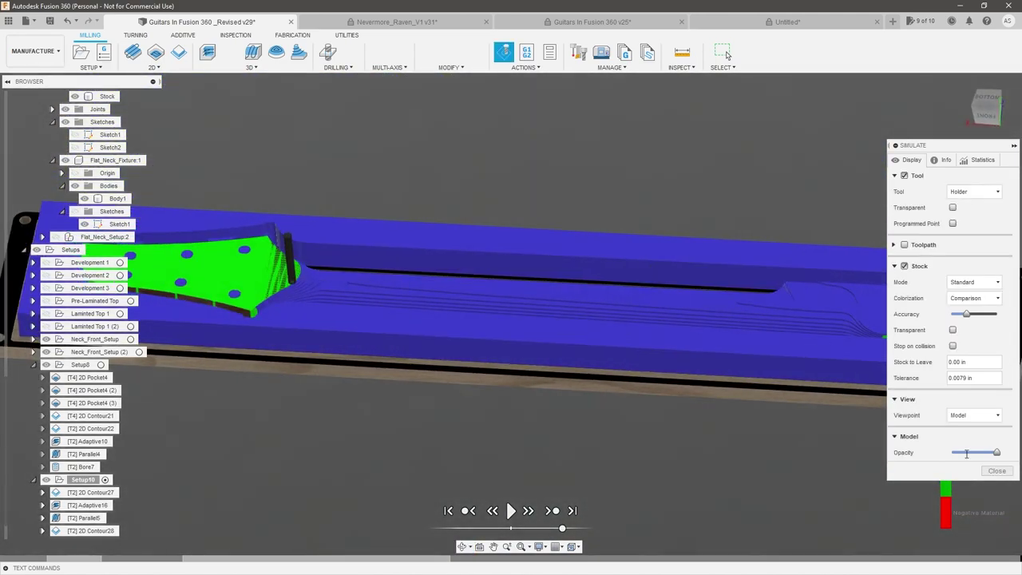
{"action": "left_click", "coordinate": [1002, 476]}
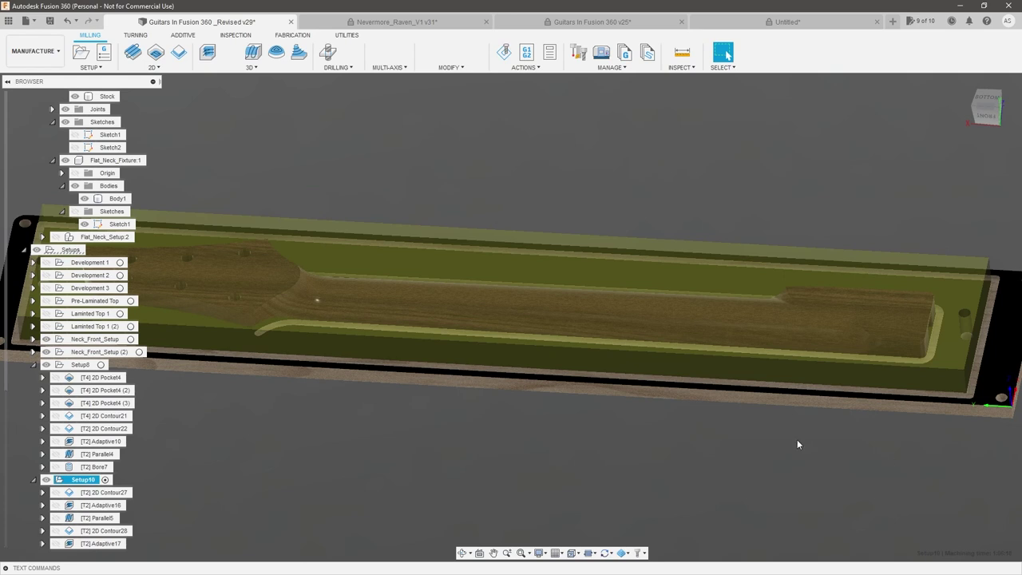
- Create a 2D Pocket operation on the flat heel face of the neck with the 1/4 in flat tool and tangent extension, and generate its toolpath
{"action": "scroll", "coordinate": [725, 446], "scroll_direction": "down", "scroll_amount": 3}
{"action": "left_click", "coordinate": [267, 508]}
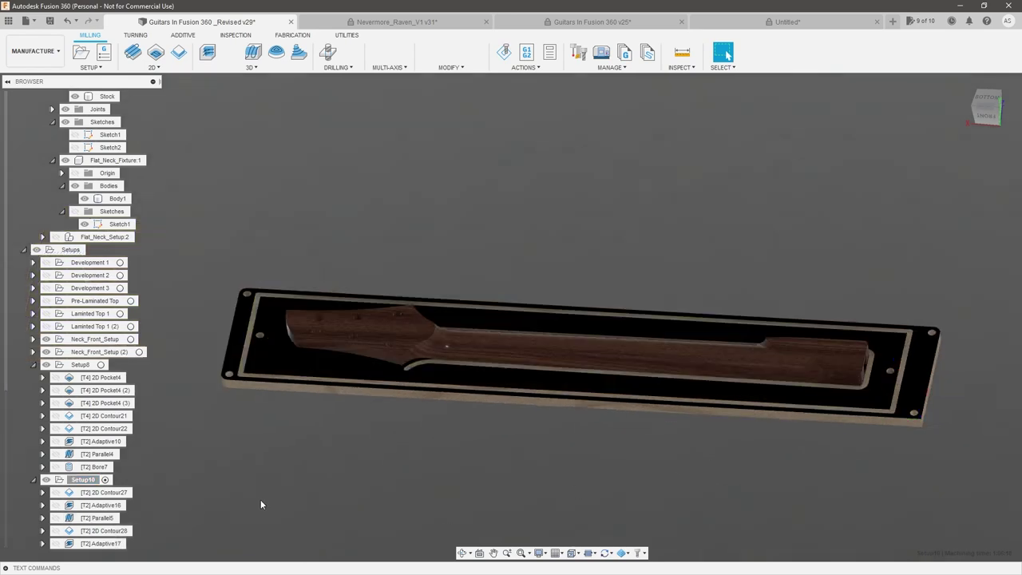
{"action": "mouse_move", "coordinate": [103, 550]}
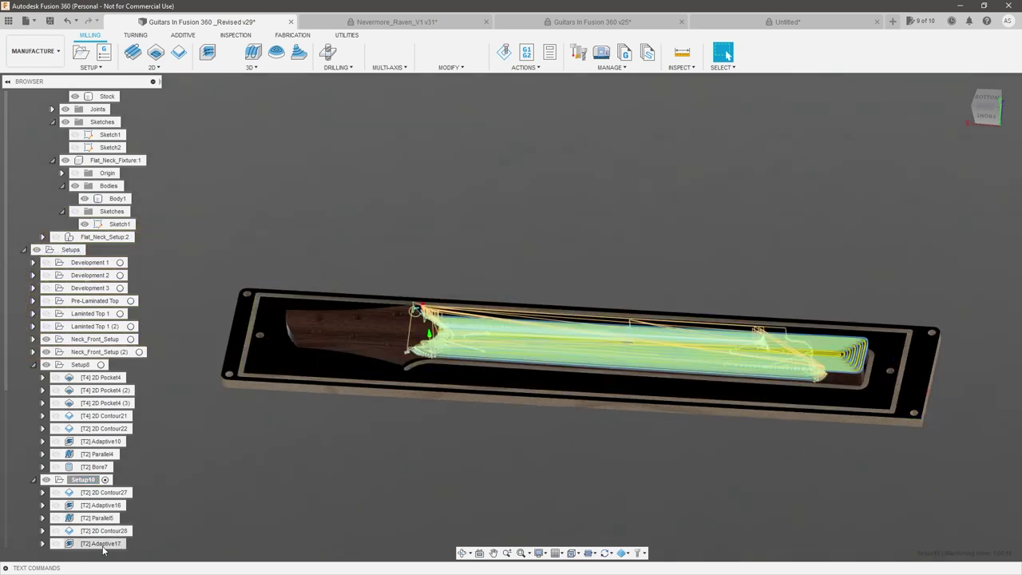
{"action": "left_click", "coordinate": [153, 67]}
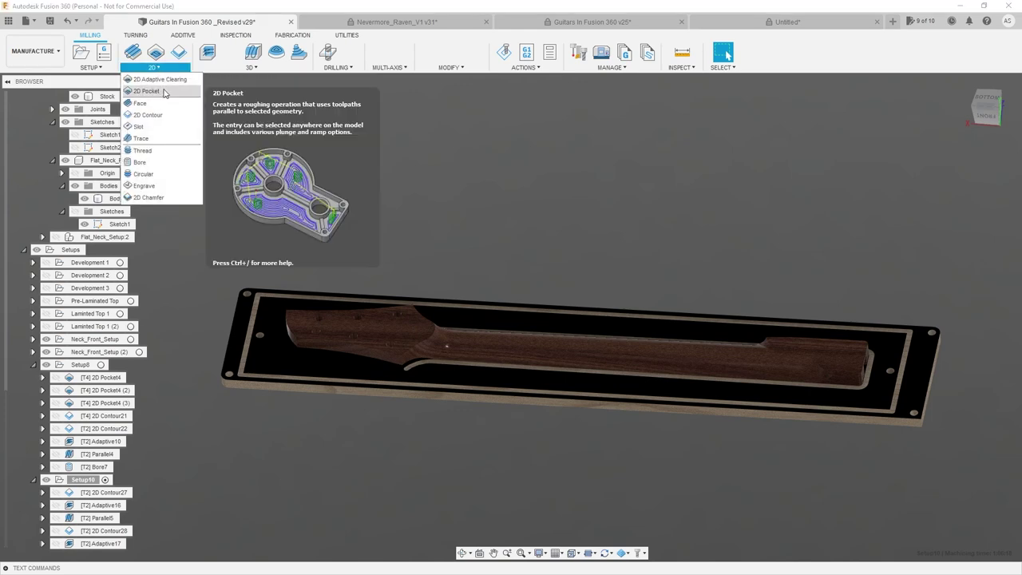
{"action": "left_click", "coordinate": [165, 94]}
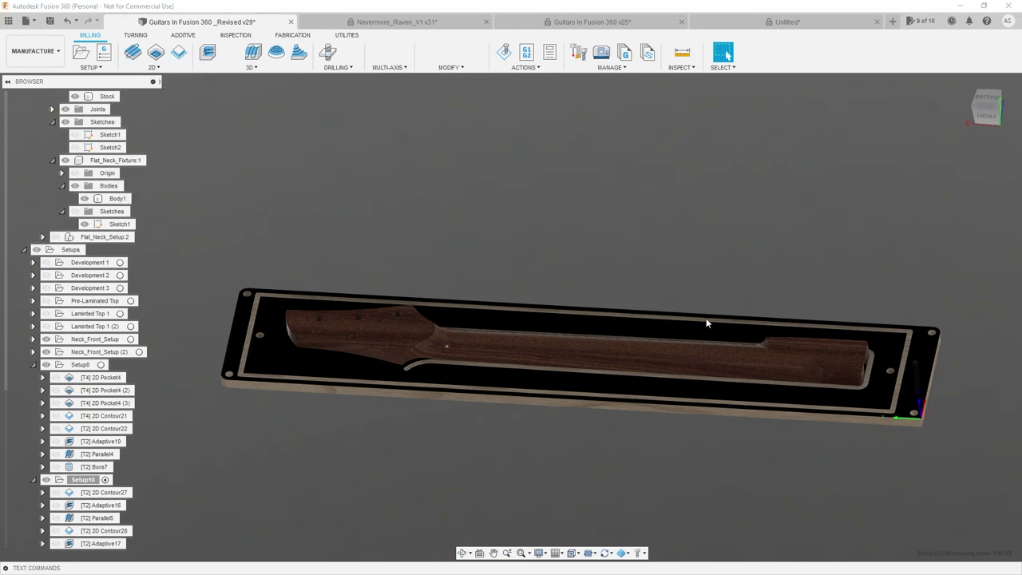
{"action": "scroll", "coordinate": [849, 331], "scroll_direction": "down", "scroll_amount": 4}
{"action": "scroll", "coordinate": [788, 356], "scroll_direction": "up", "scroll_amount": 9}
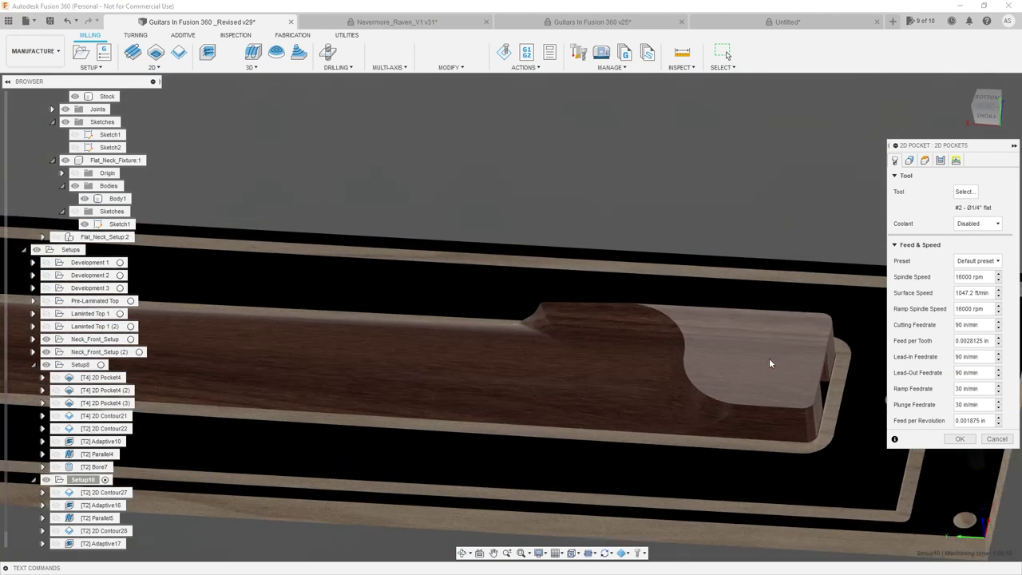
{"action": "scroll", "coordinate": [770, 363], "scroll_direction": "up", "scroll_amount": 2}
{"action": "middle_click_drag", "start_coordinate": [739, 365], "coordinate": [748, 369], "text": "shift"}
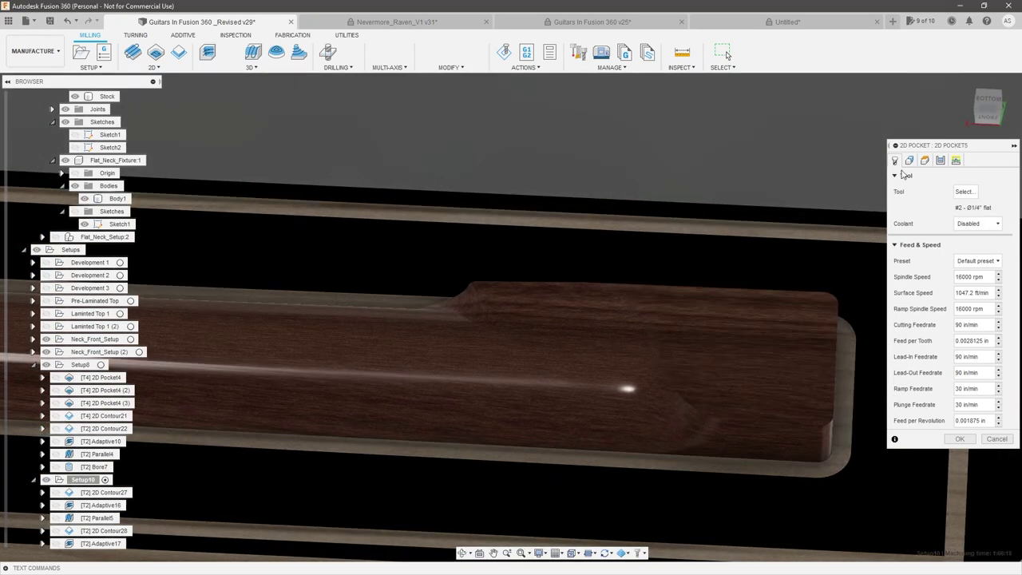
{"action": "left_click", "coordinate": [925, 161]}
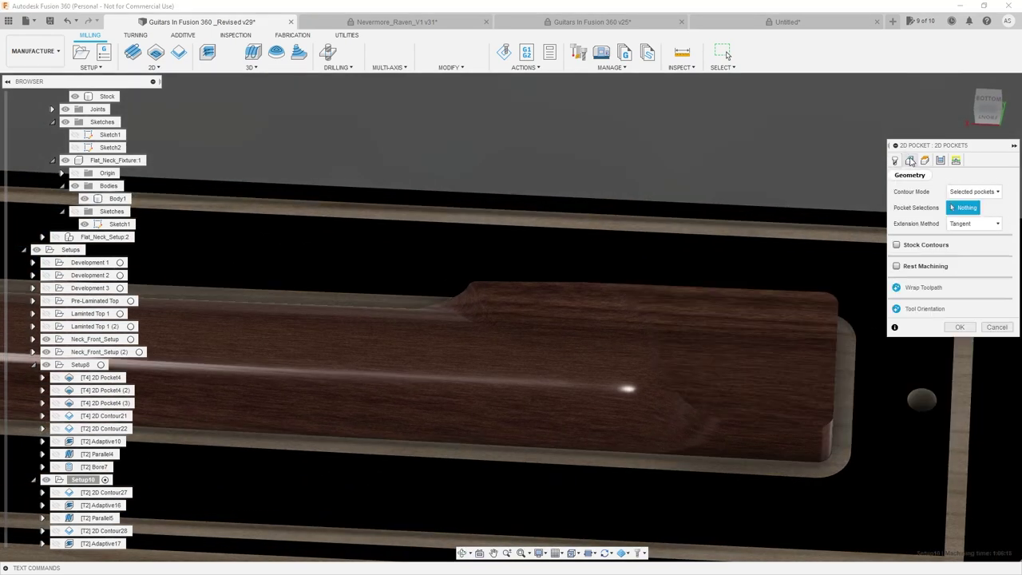
{"action": "left_click", "coordinate": [766, 341]}
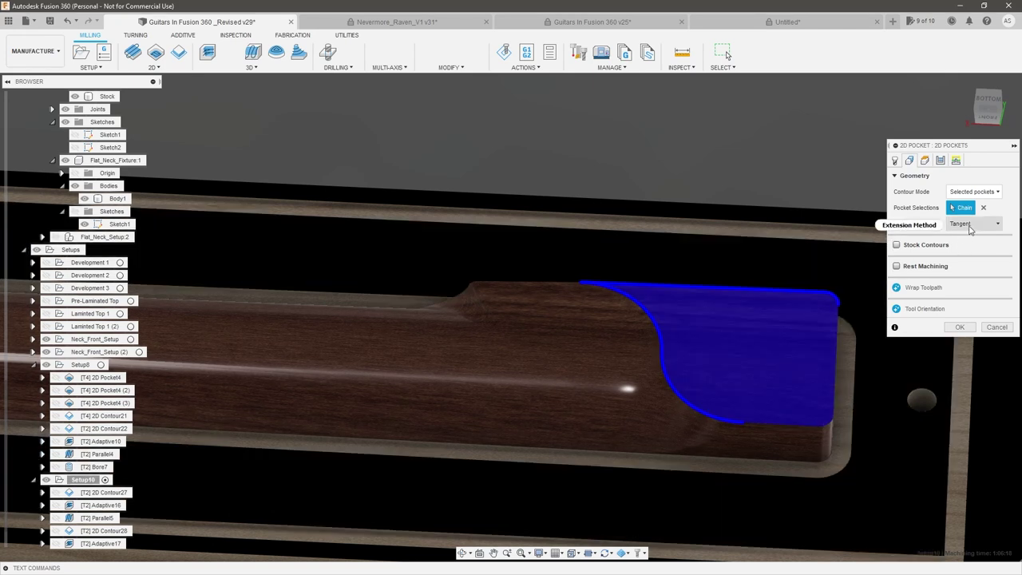
{"action": "left_click", "coordinate": [993, 227]}
{"action": "left_click", "coordinate": [992, 226]}
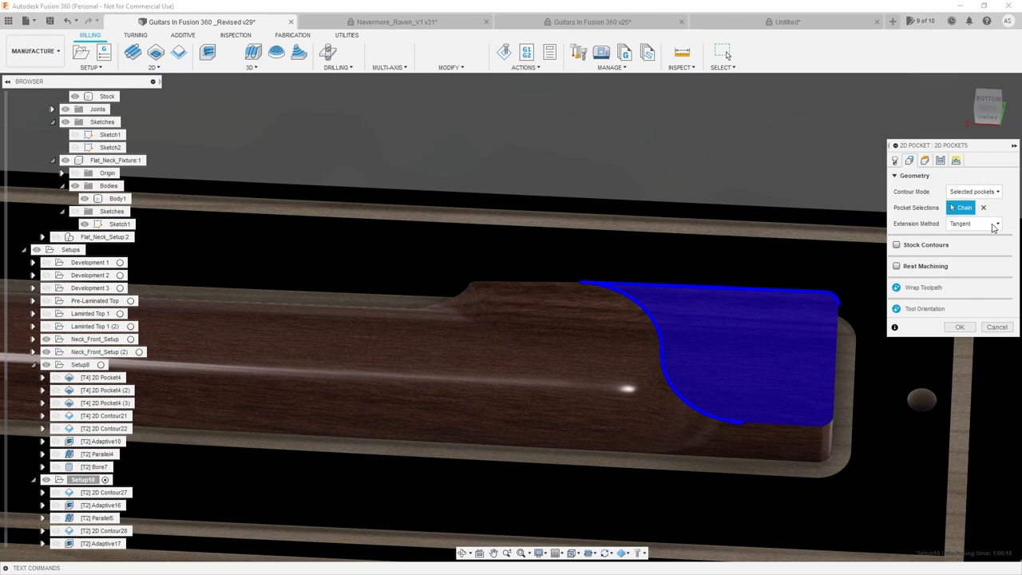
{"action": "left_click", "coordinate": [960, 328]}
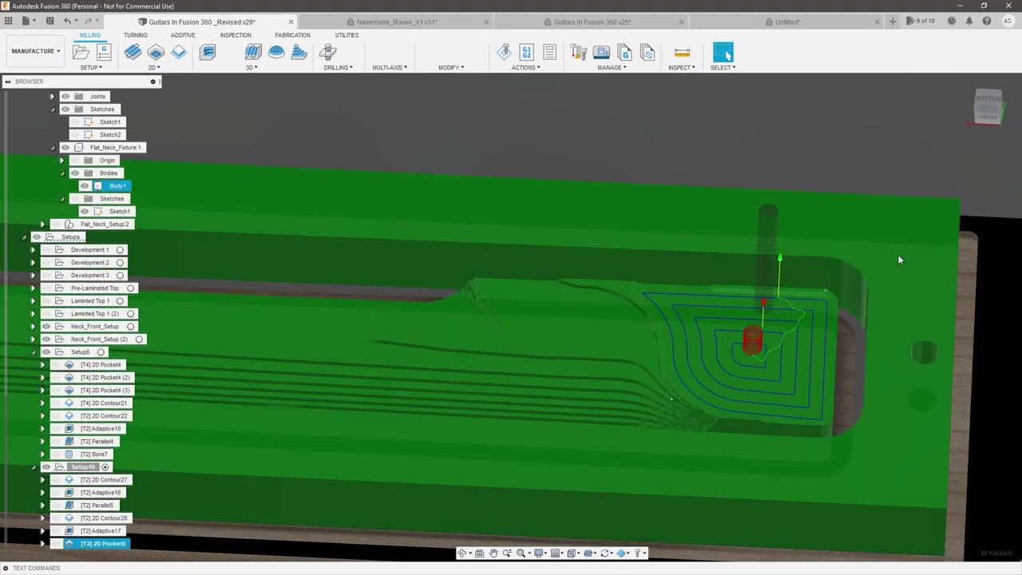
- Edit the heel's 2D Pocket to try its stock contours and rest machining options, and accept it with both turned off
{"action": "scroll", "coordinate": [748, 313], "scroll_direction": "up", "scroll_amount": 4}
{"action": "middle_click_drag", "start_coordinate": [748, 313], "coordinate": [609, 289], "text": "shift"}
{"action": "scroll", "coordinate": [659, 279], "scroll_direction": "up", "scroll_amount": 2}
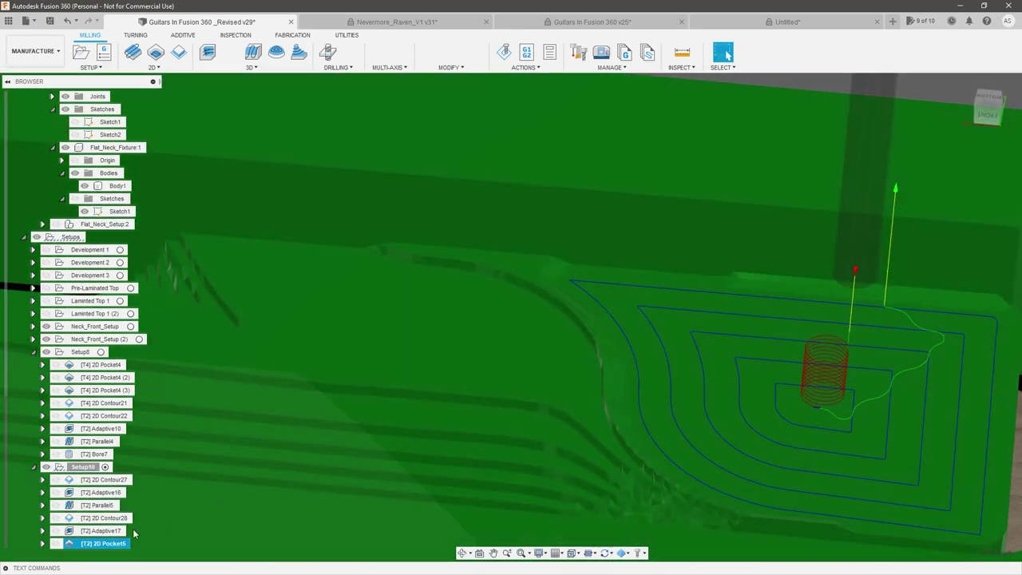
{"action": "right_click", "coordinate": [112, 543]}
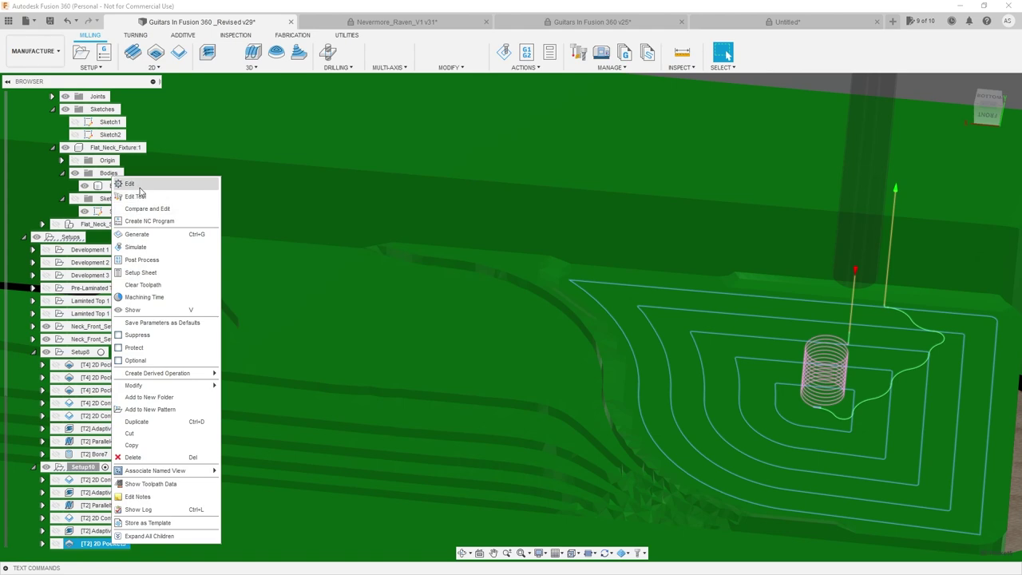
{"action": "left_click", "coordinate": [130, 184]}
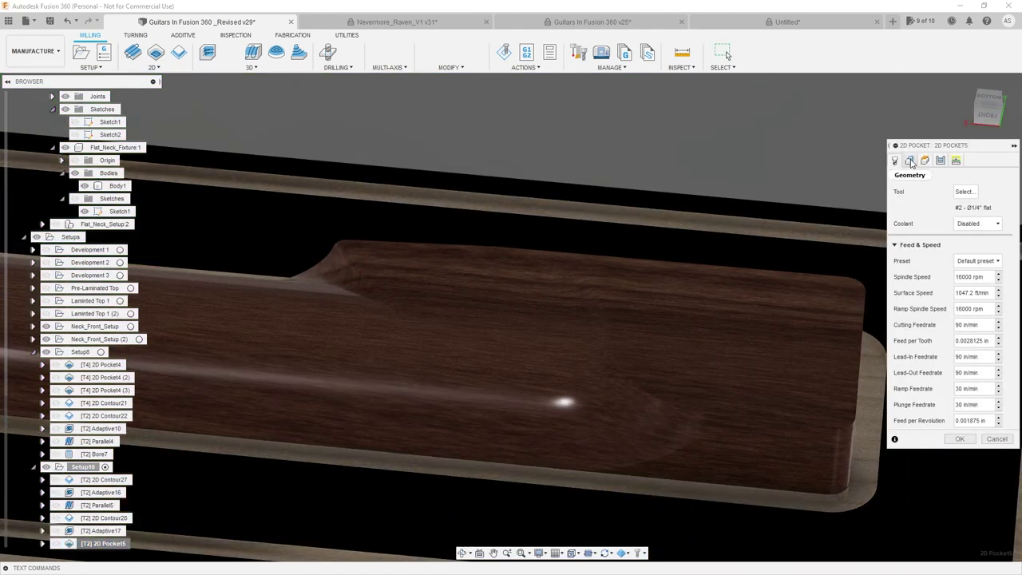
{"action": "left_click", "coordinate": [911, 162]}
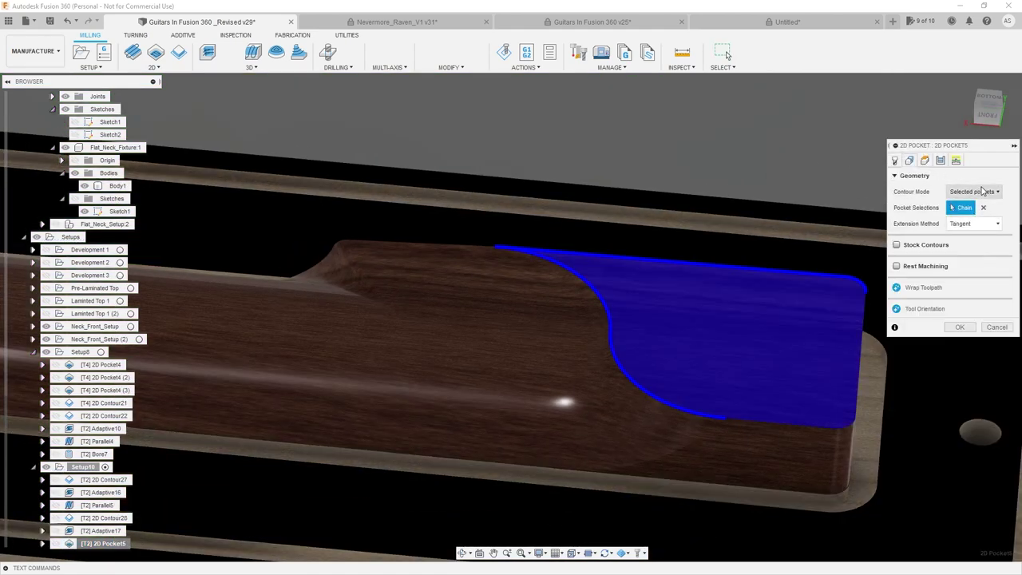
{"action": "left_click", "coordinate": [982, 192]}
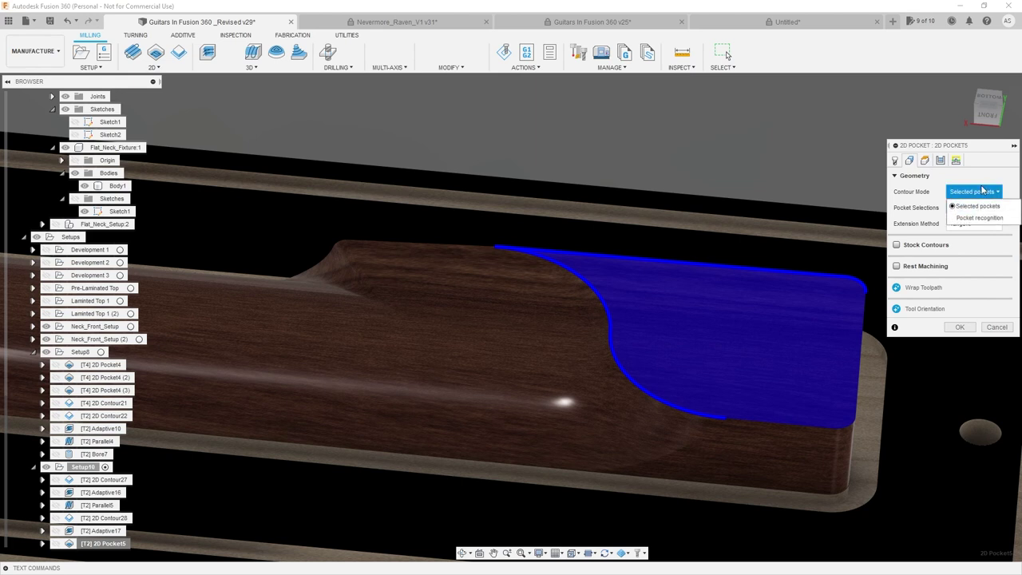
{"action": "left_click", "coordinate": [982, 187]}
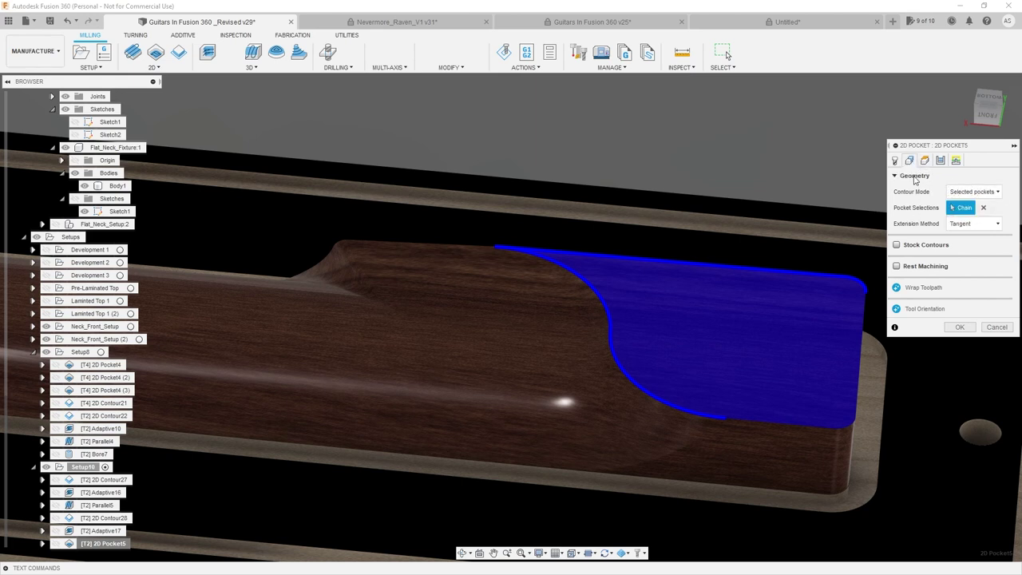
{"action": "left_click", "coordinate": [897, 245]}
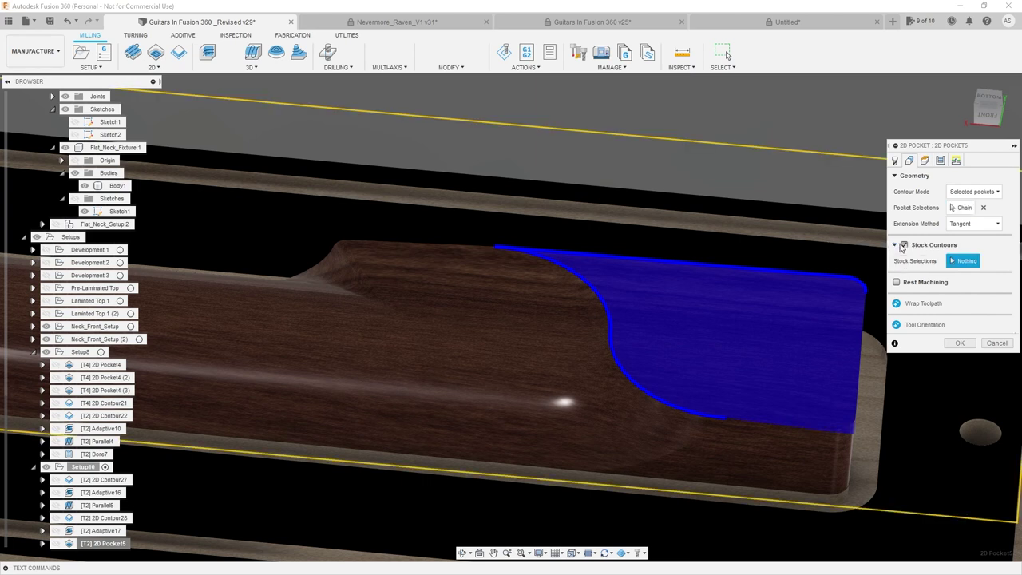
{"action": "left_click", "coordinate": [902, 245]}
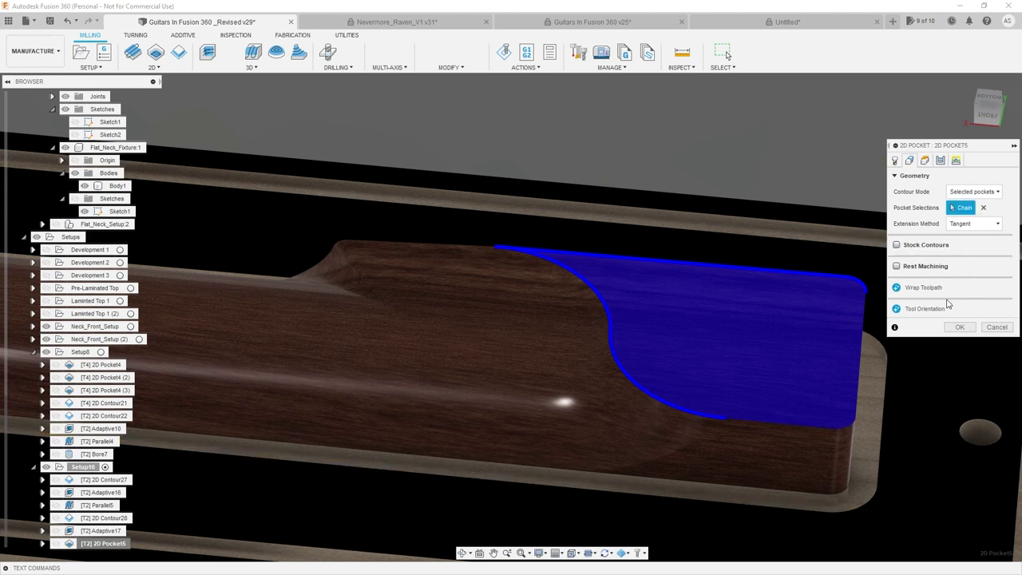
{"action": "left_click", "coordinate": [896, 267]}
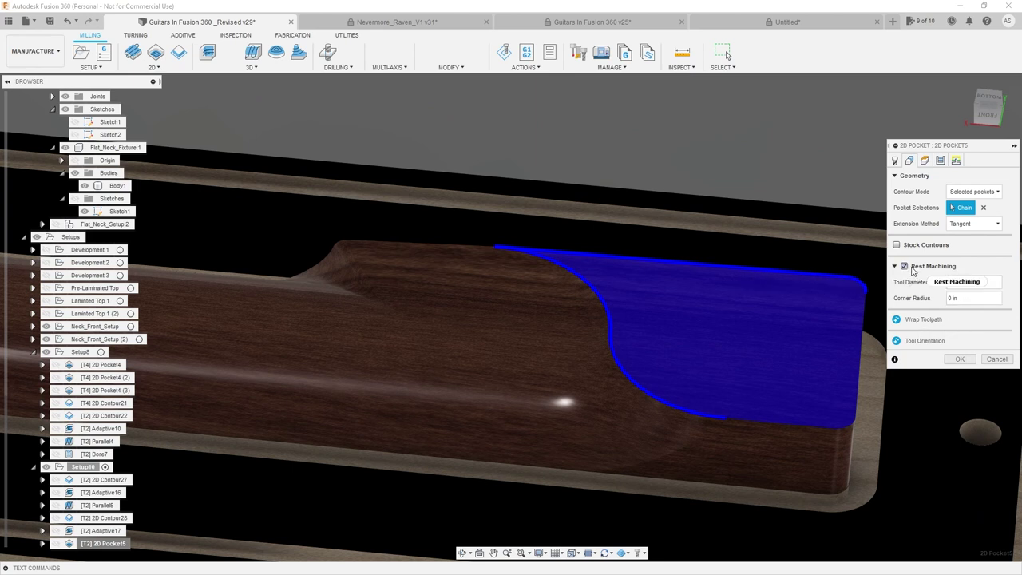
{"action": "left_click", "coordinate": [905, 266]}
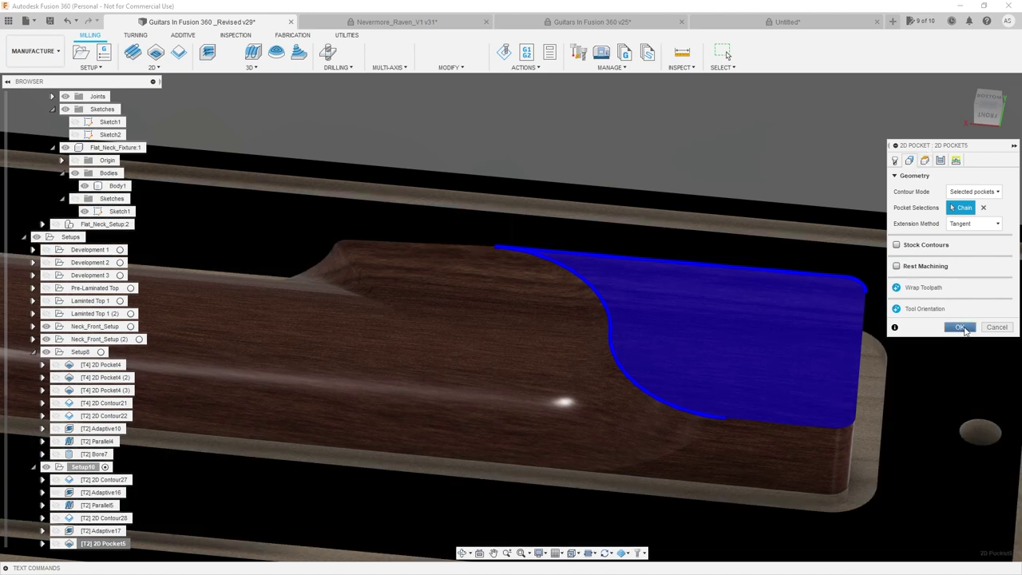
{"action": "left_click", "coordinate": [962, 327]}
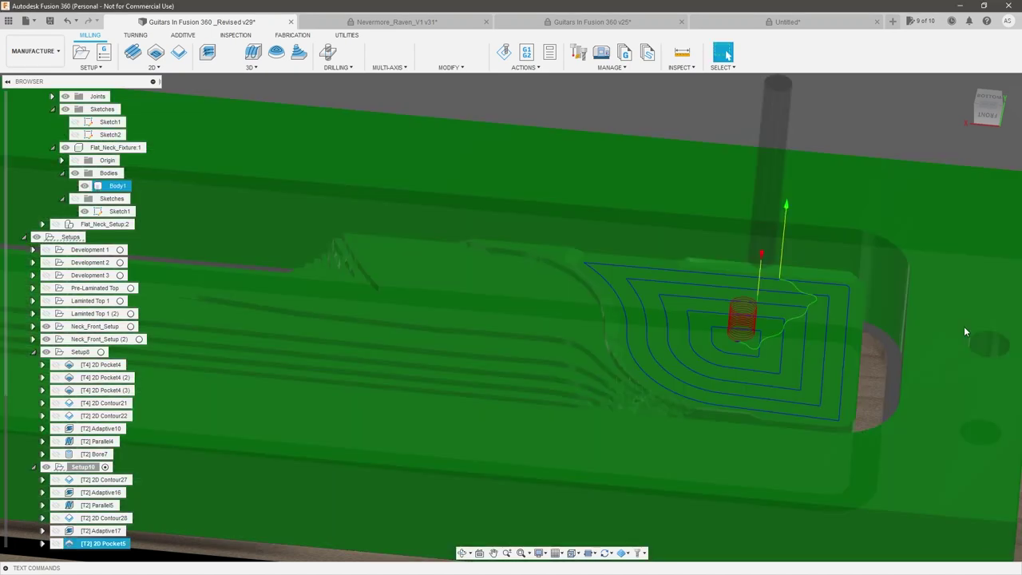
{"action": "scroll", "coordinate": [964, 327], "scroll_direction": "down", "scroll_amount": 1}
{"action": "scroll", "coordinate": [737, 321], "scroll_direction": "up", "scroll_amount": 1}
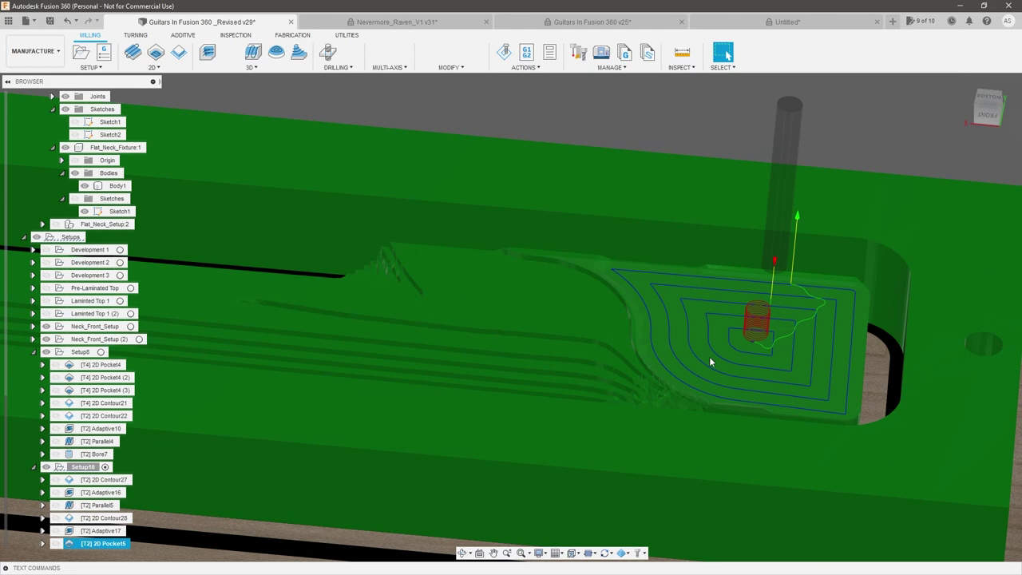
{"action": "left_click", "coordinate": [117, 544]}
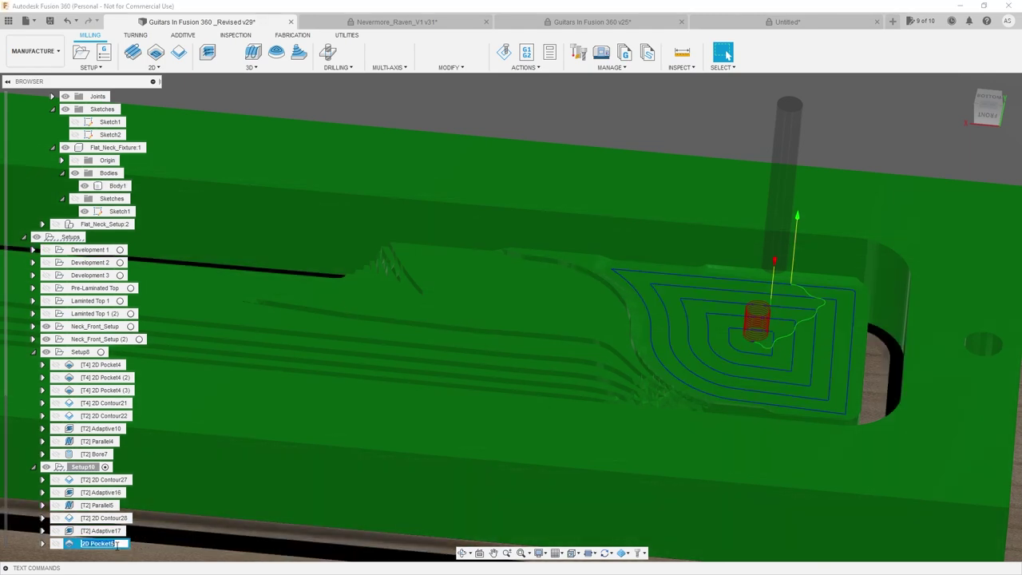
{"action": "left_click", "coordinate": [87, 544]}
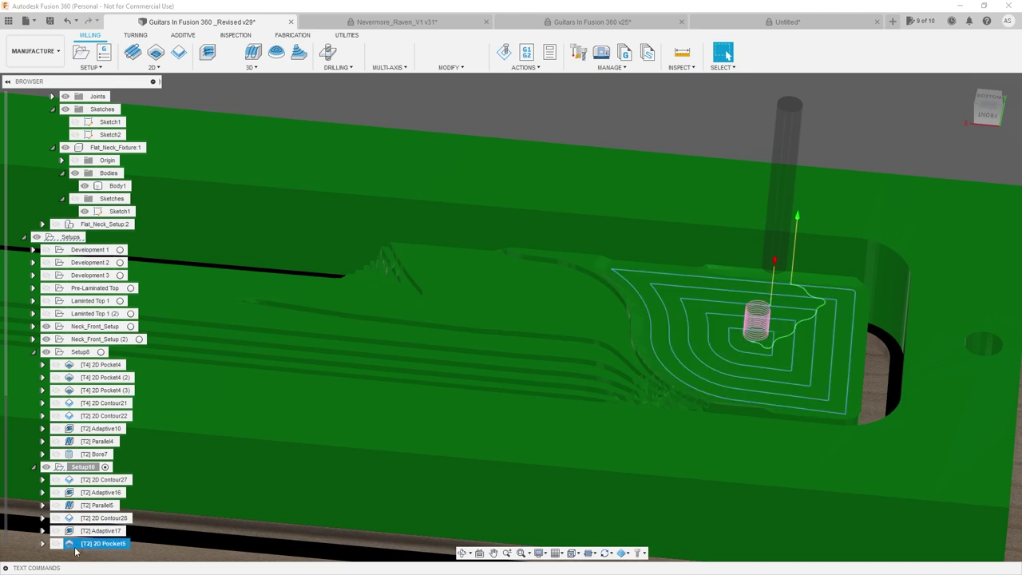
- Delete the heel's 2D Pocket and start a Face operation with the 1/4 in flat tool, using the flat heel face's outline as stock contour
{"action": "key", "text": "Delete"}
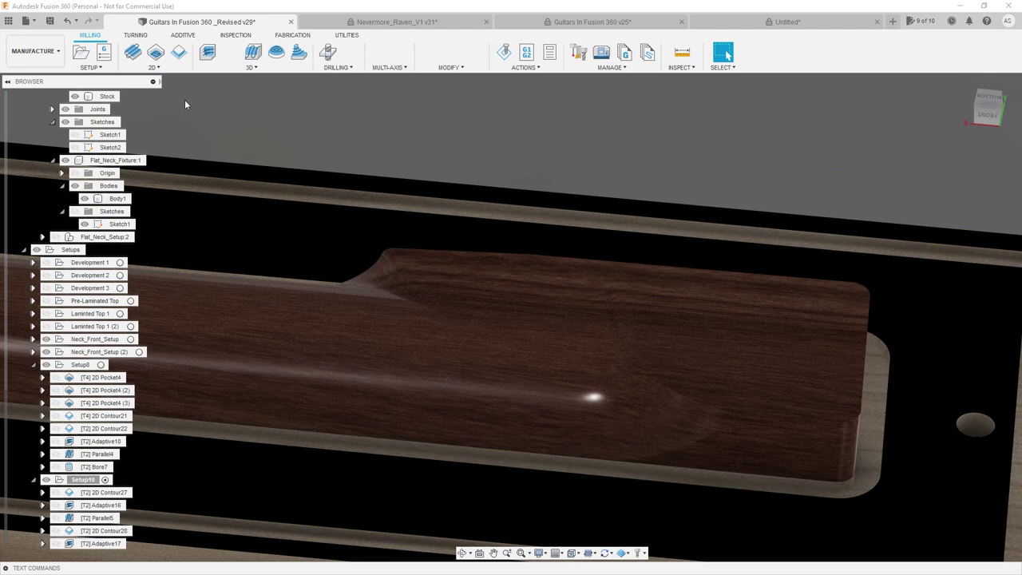
{"action": "left_click", "coordinate": [134, 52]}
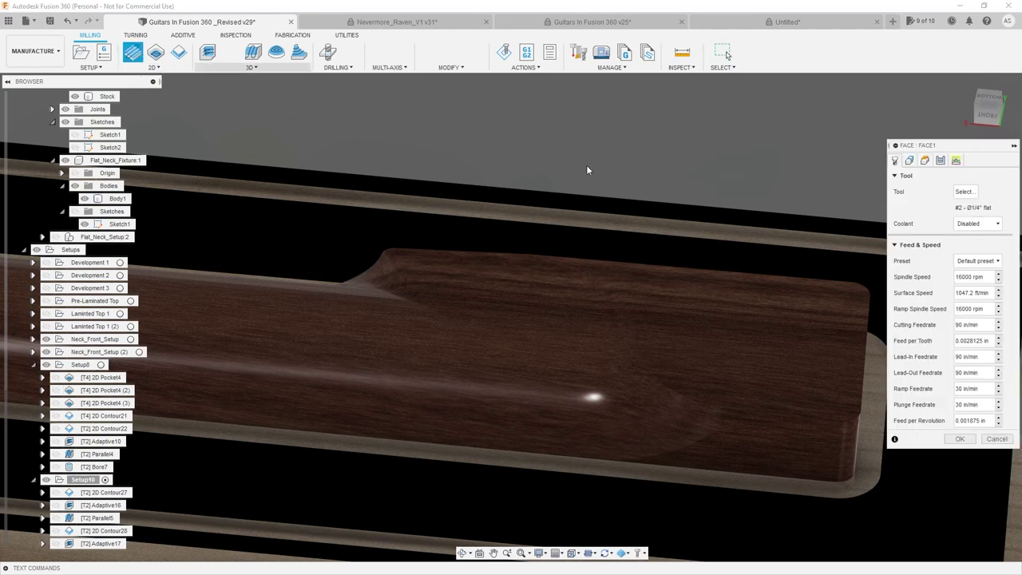
{"action": "left_click", "coordinate": [913, 162]}
{"action": "middle_click_drag", "start_coordinate": [774, 297], "coordinate": [785, 279], "text": "shift"}
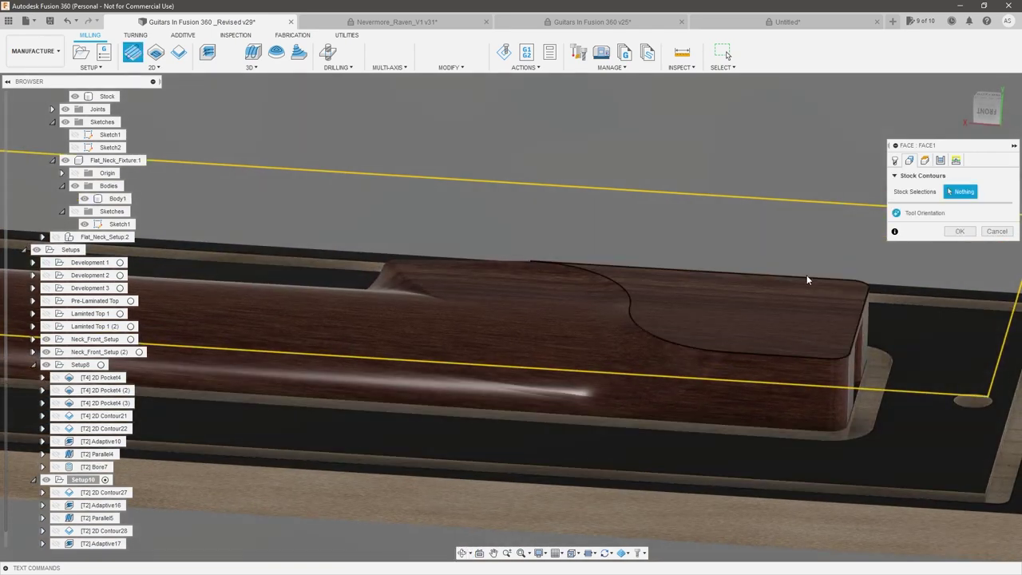
{"action": "left_click", "coordinate": [807, 277]}
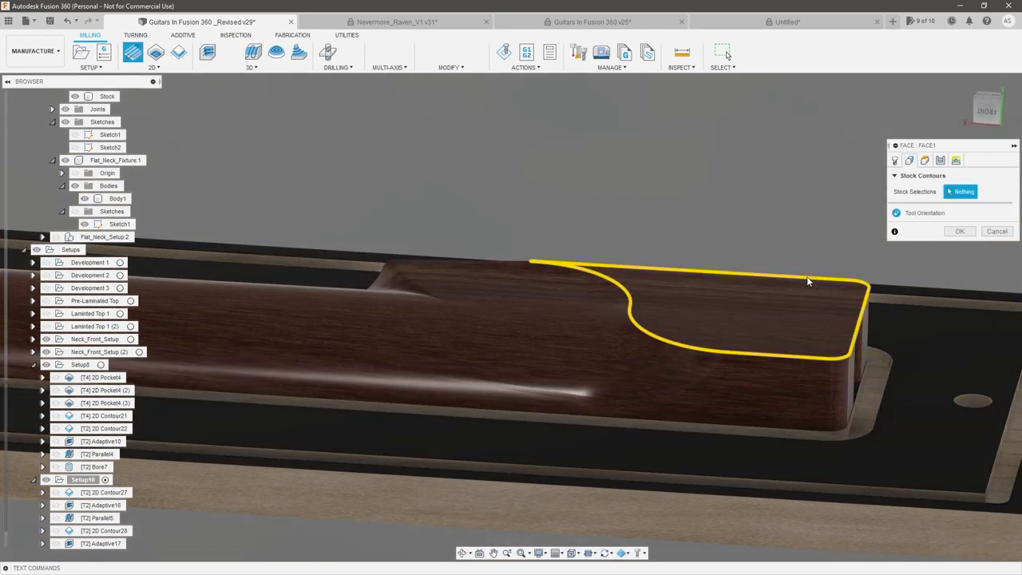
{"action": "middle_click_drag", "start_coordinate": [806, 278], "coordinate": [792, 319], "text": "shift"}
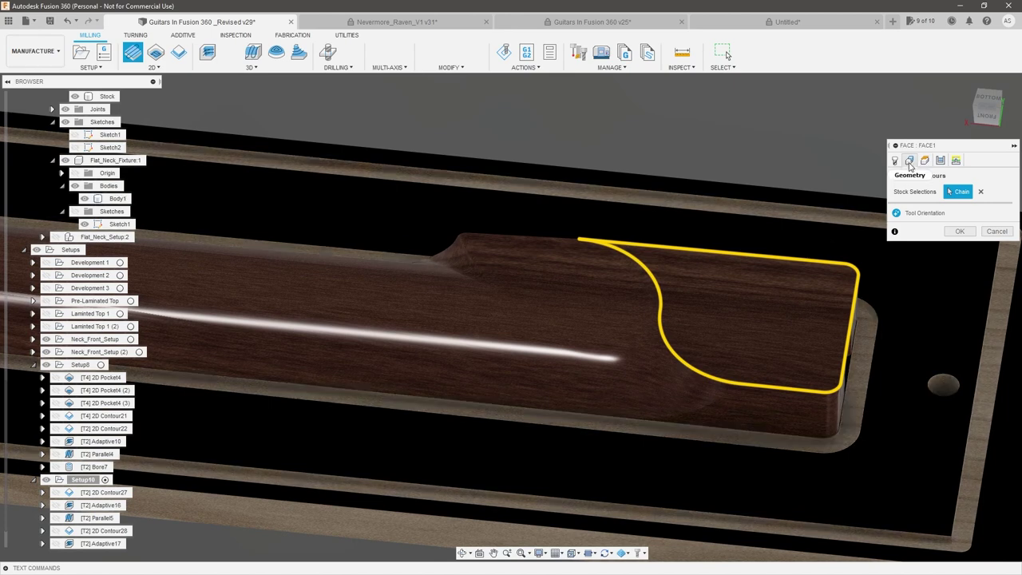
- Reference the Face operation's bottom height to a selection of the flat heel face and generate the toolpath
{"action": "left_click", "coordinate": [925, 160]}
{"action": "left_click", "coordinate": [962, 405]}
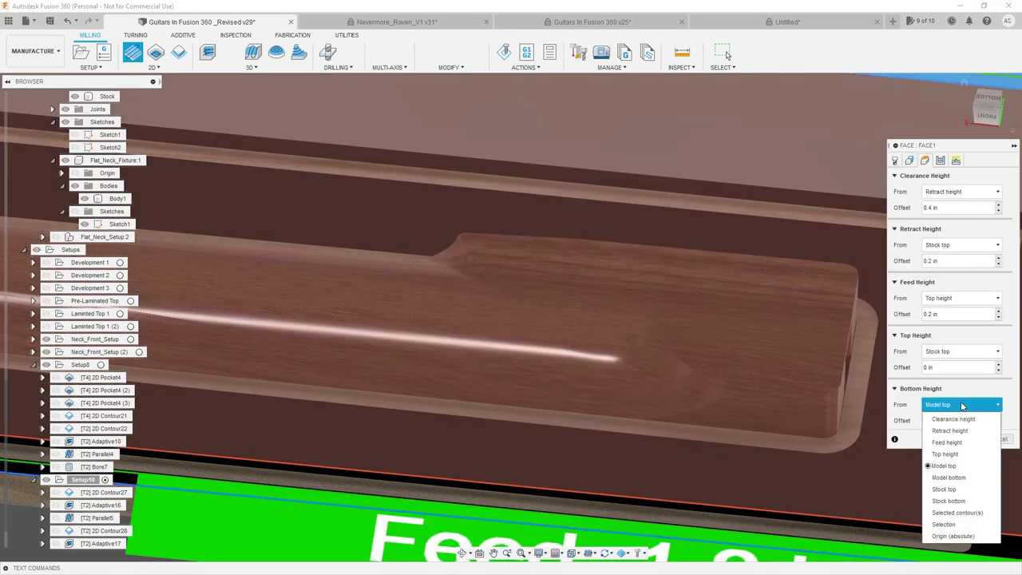
{"action": "left_click", "coordinate": [948, 526]}
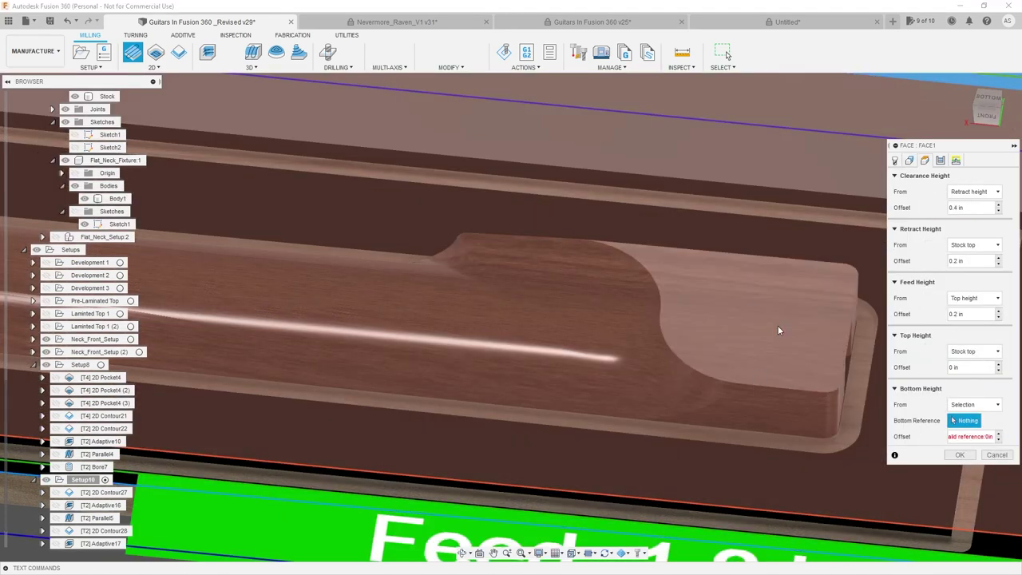
{"action": "left_click", "coordinate": [741, 321]}
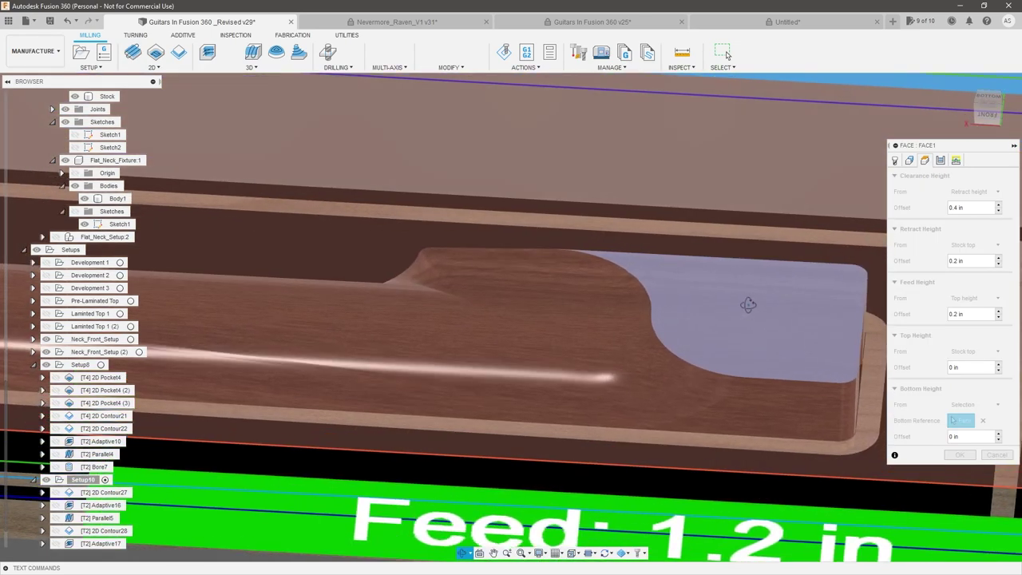
{"action": "left_click", "coordinate": [940, 161]}
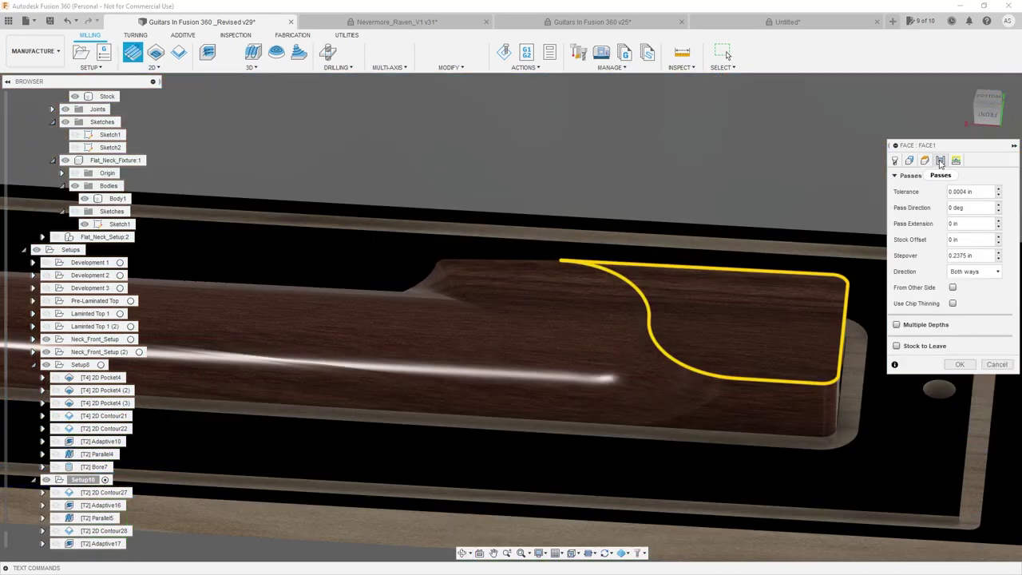
{"action": "left_click", "coordinate": [957, 366]}
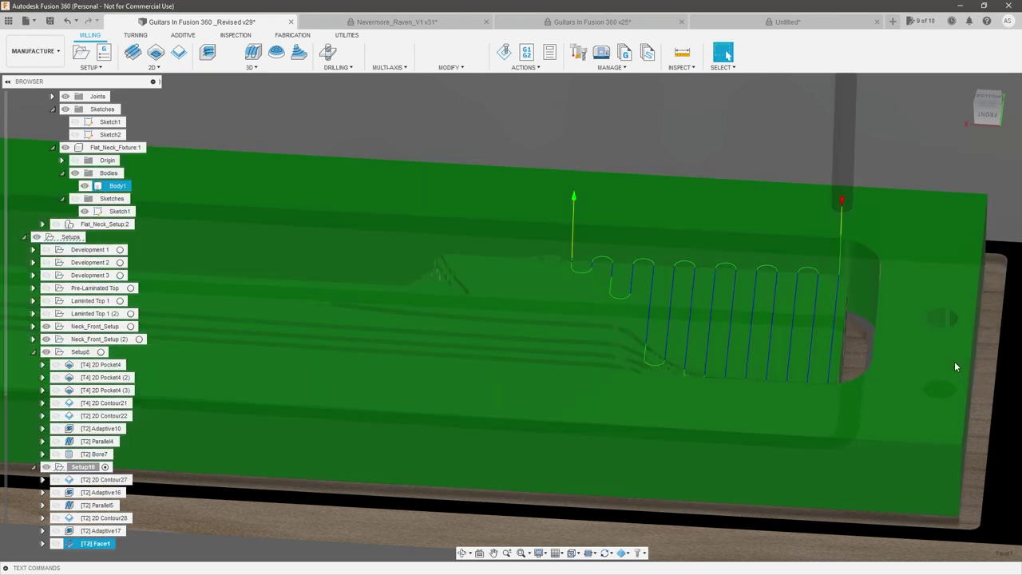
- Examine the Face toolpath's passes over the heel and the leftover stock beside its curved edge
{"action": "scroll", "coordinate": [735, 322], "scroll_direction": "up", "scroll_amount": 3}
{"action": "mouse_move", "coordinate": [735, 322]}
{"action": "middle_mouse_down", "text": "shift"}
{"action": "mouse_move", "coordinate": [731, 364]}
{"action": "mouse_move", "coordinate": [727, 321]}
{"action": "middle_mouse_up", "text": "shift"}
{"action": "scroll", "coordinate": [460, 238], "scroll_direction": "up", "scroll_amount": 3}
{"action": "mouse_move", "coordinate": [460, 240]}
{"action": "middle_mouse_down", "text": "shift"}
{"action": "mouse_move", "coordinate": [483, 224]}
{"action": "mouse_move", "coordinate": [479, 241]}
{"action": "middle_mouse_up", "text": "shift"}
{"action": "scroll", "coordinate": [479, 242], "scroll_direction": "down", "scroll_amount": 3}
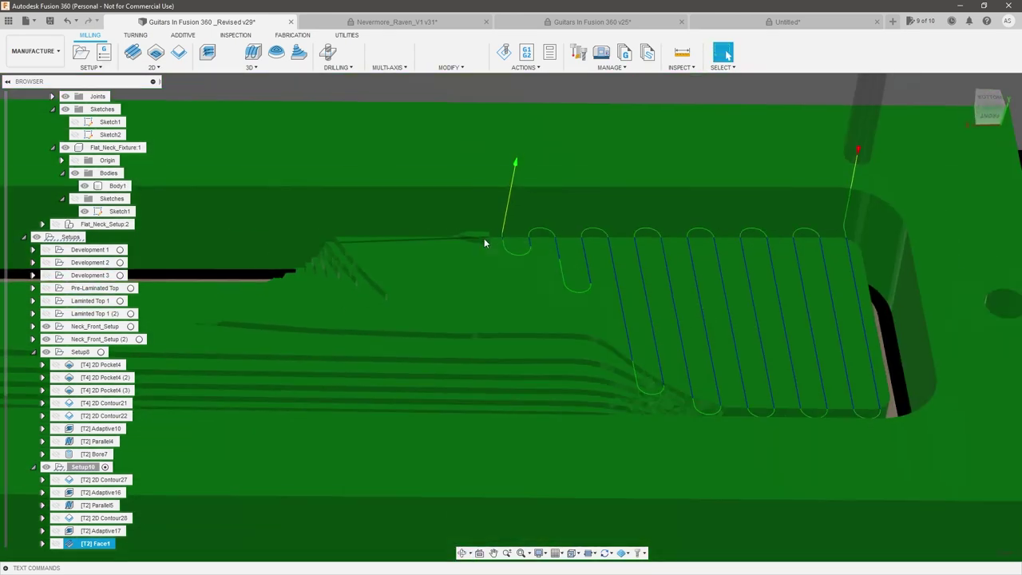
{"action": "scroll", "coordinate": [784, 305], "scroll_direction": "up", "scroll_amount": 2}
{"action": "middle_click_drag", "start_coordinate": [784, 306], "coordinate": [810, 290], "text": "shift"}
{"action": "scroll", "coordinate": [786, 328], "scroll_direction": "down", "scroll_amount": 1}
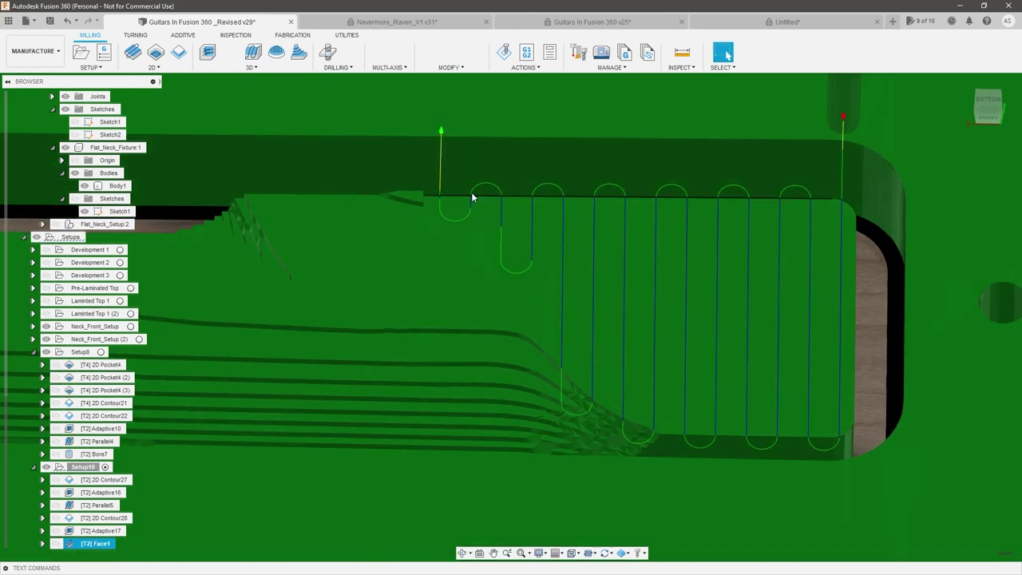
{"action": "scroll", "coordinate": [414, 201], "scroll_direction": "up", "scroll_amount": 2}
{"action": "middle_click_drag", "start_coordinate": [415, 201], "coordinate": [401, 171], "text": "shift"}
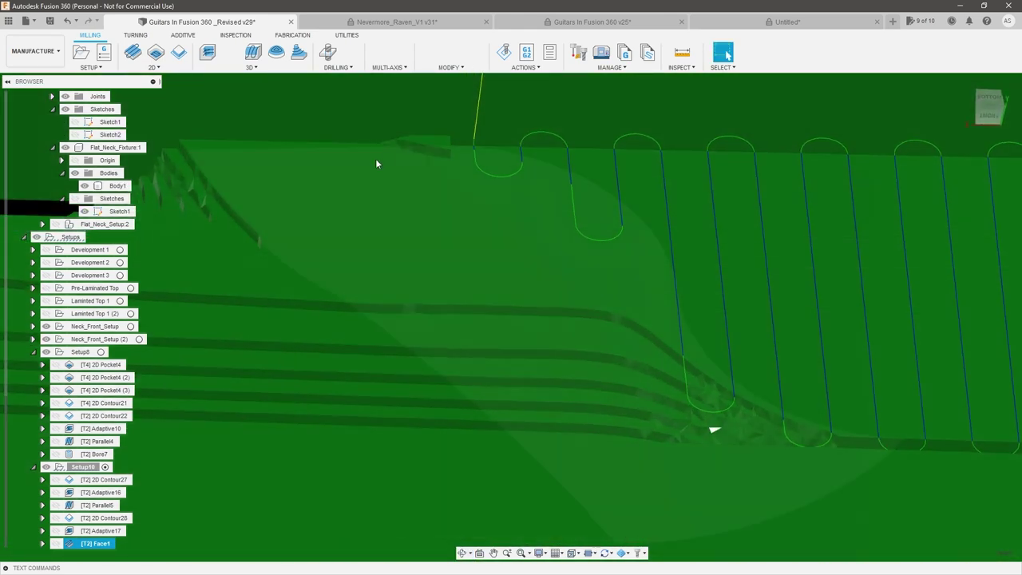
{"action": "scroll", "coordinate": [383, 161], "scroll_direction": "down", "scroll_amount": 3}
{"action": "scroll", "coordinate": [436, 164], "scroll_direction": "up", "scroll_amount": 1}
{"action": "middle_click_drag", "start_coordinate": [465, 167], "coordinate": [469, 171], "text": "shift"}
- Edit the heel's Face operation to a pass direction of 90 deg and a stepover of 0.1 in, and regenerate it
{"action": "right_click", "coordinate": [95, 544]}
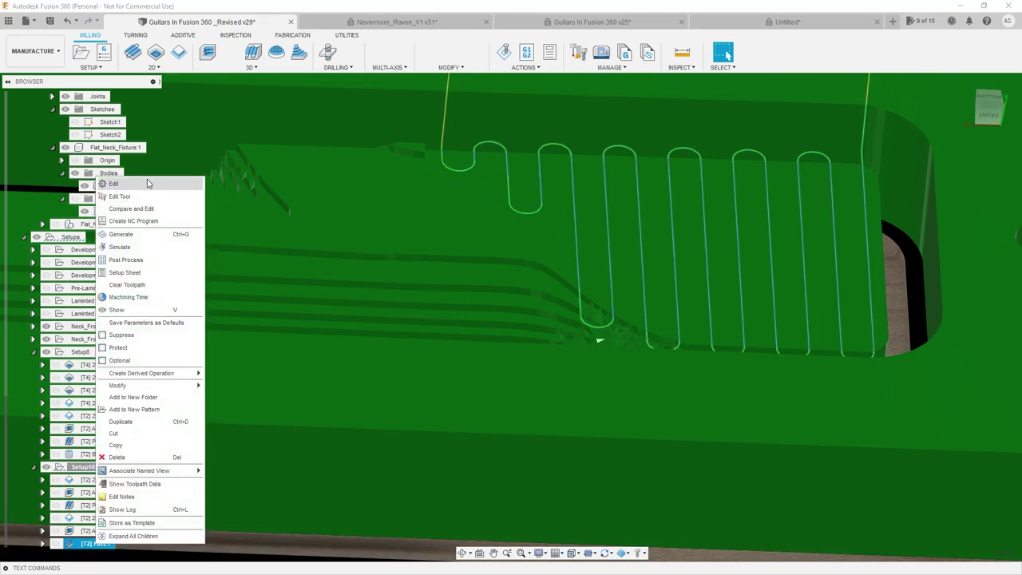
{"action": "left_click", "coordinate": [147, 183]}
{"action": "left_click", "coordinate": [941, 161]}
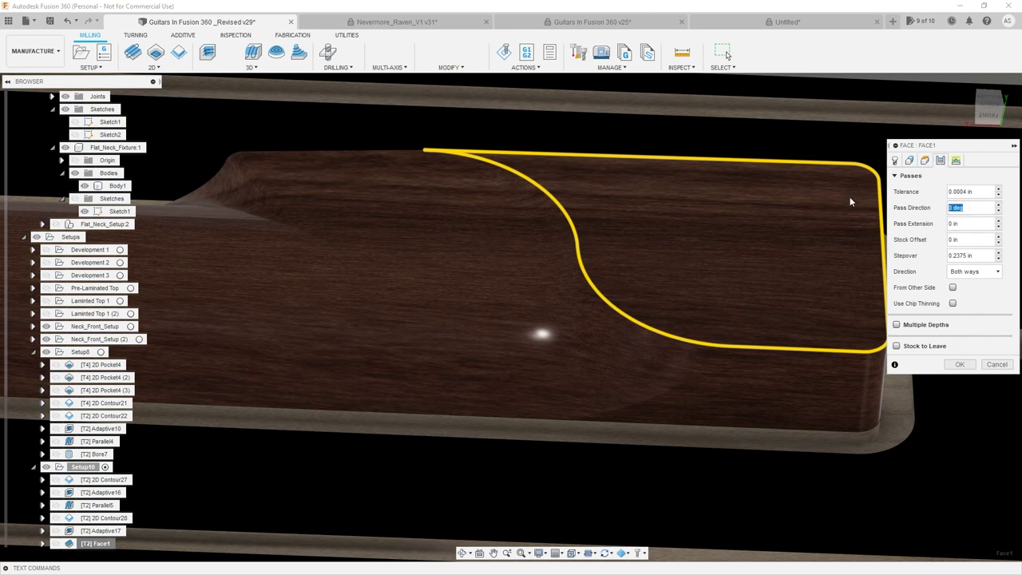
{"action": "type", "text": "90"}
{"action": "key", "text": "Tab"}
{"action": "type", "text": ".1"}
{"action": "key", "text": "Tab"}
{"action": "left_click", "coordinate": [960, 365]}
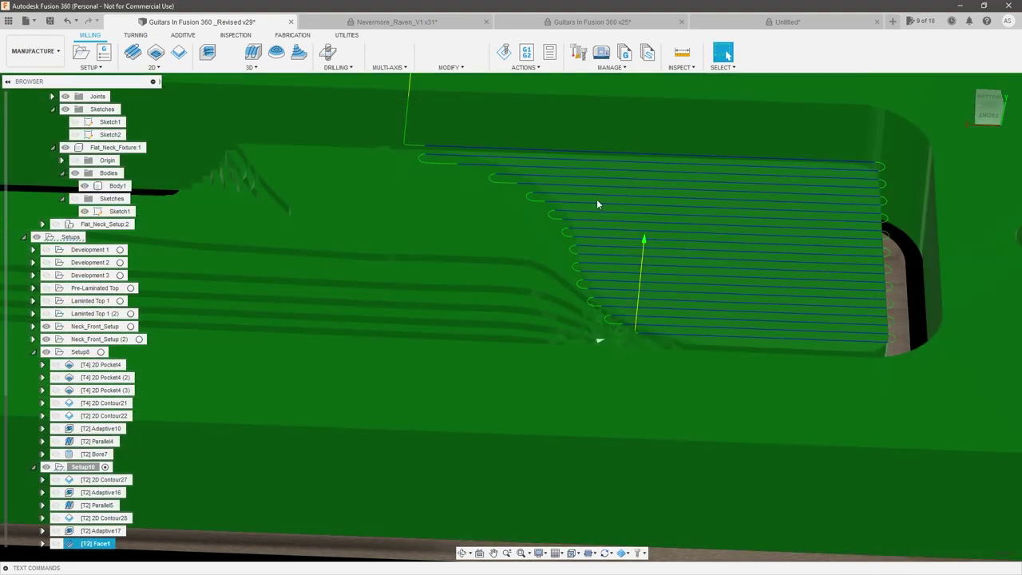
- Check the ends of the lengthwise facing passes, then set the Face operation's pass extension to 0.125 in and regenerate it
{"action": "scroll", "coordinate": [421, 133], "scroll_direction": "up", "scroll_amount": 5}
{"action": "middle_click_drag", "start_coordinate": [421, 133], "coordinate": [394, 154], "text": "shift"}
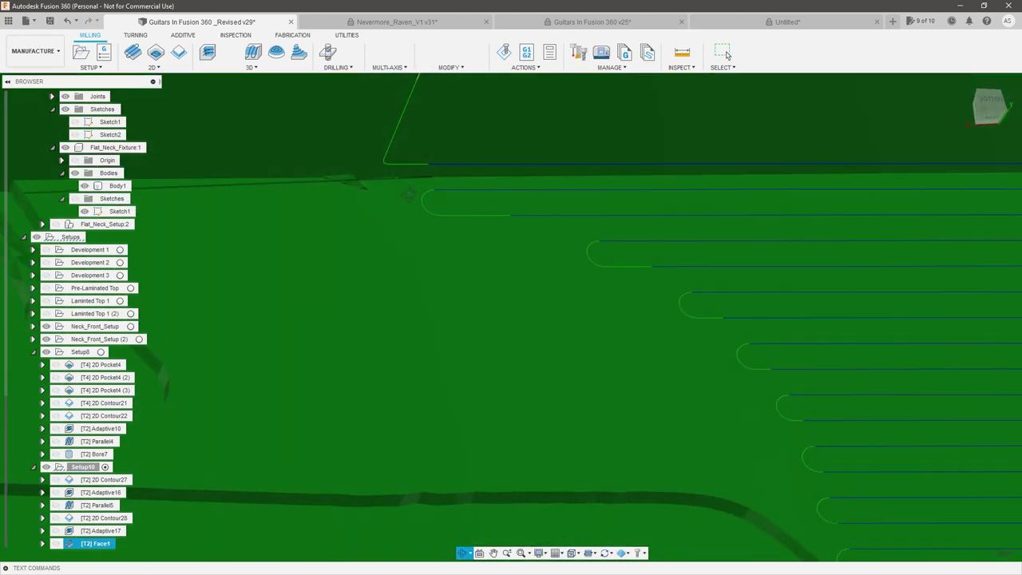
{"action": "scroll", "coordinate": [394, 152], "scroll_direction": "down", "scroll_amount": 6}
{"action": "middle_click_drag", "start_coordinate": [615, 192], "coordinate": [593, 198], "text": "shift"}
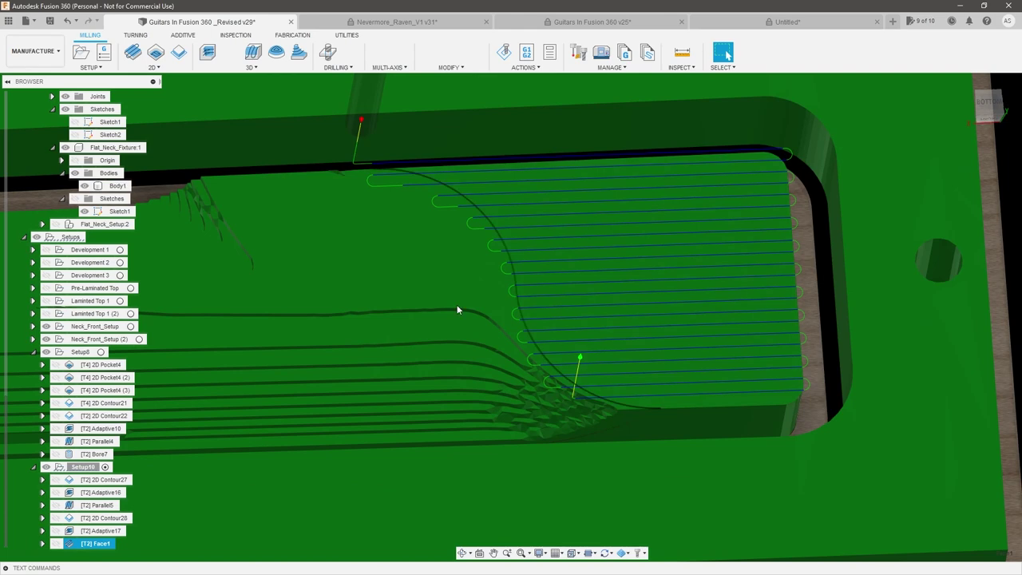
{"action": "right_click", "coordinate": [103, 549]}
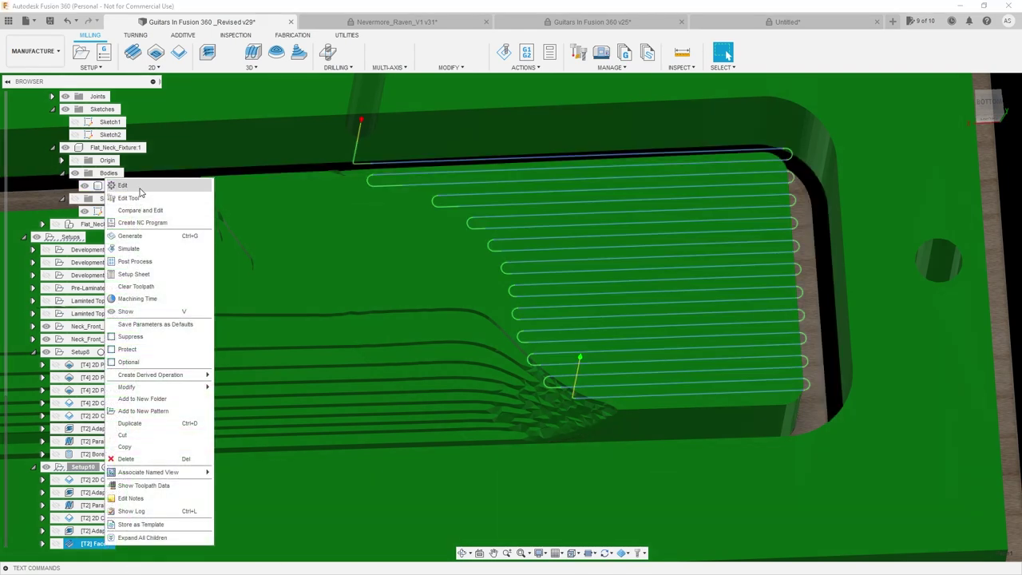
{"action": "left_click", "coordinate": [138, 187]}
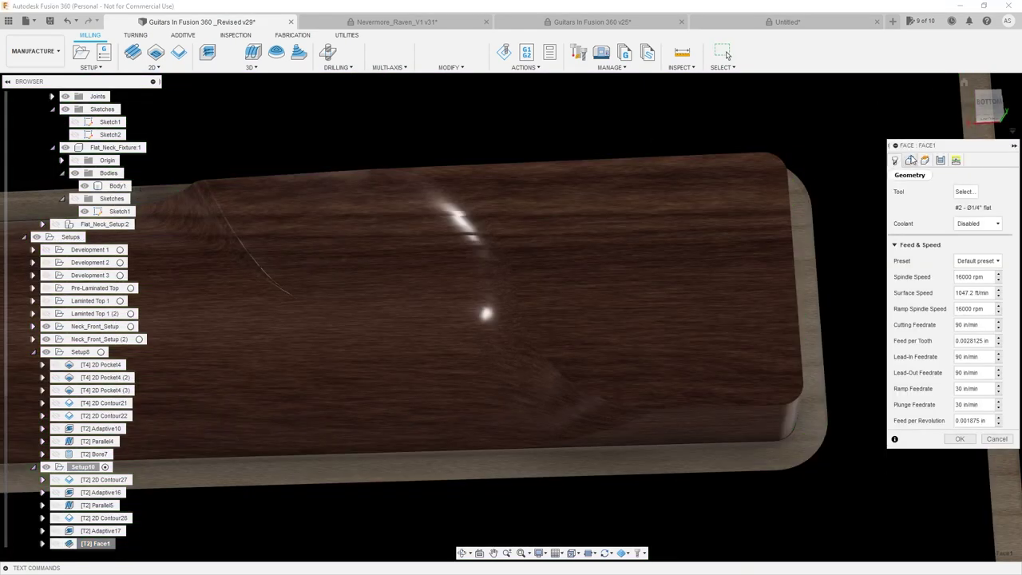
{"action": "left_click", "coordinate": [910, 161]}
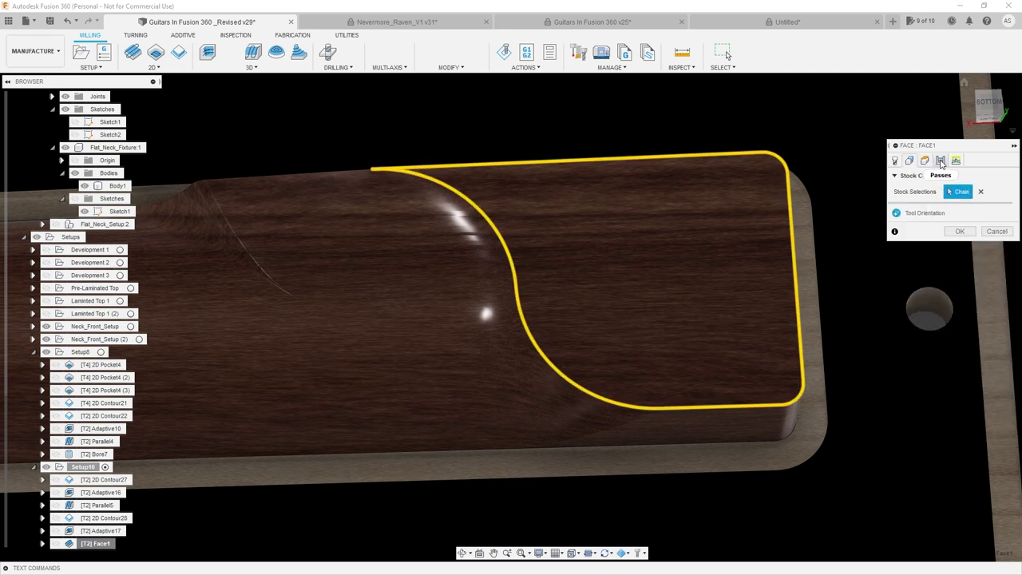
{"action": "left_click", "coordinate": [940, 161]}
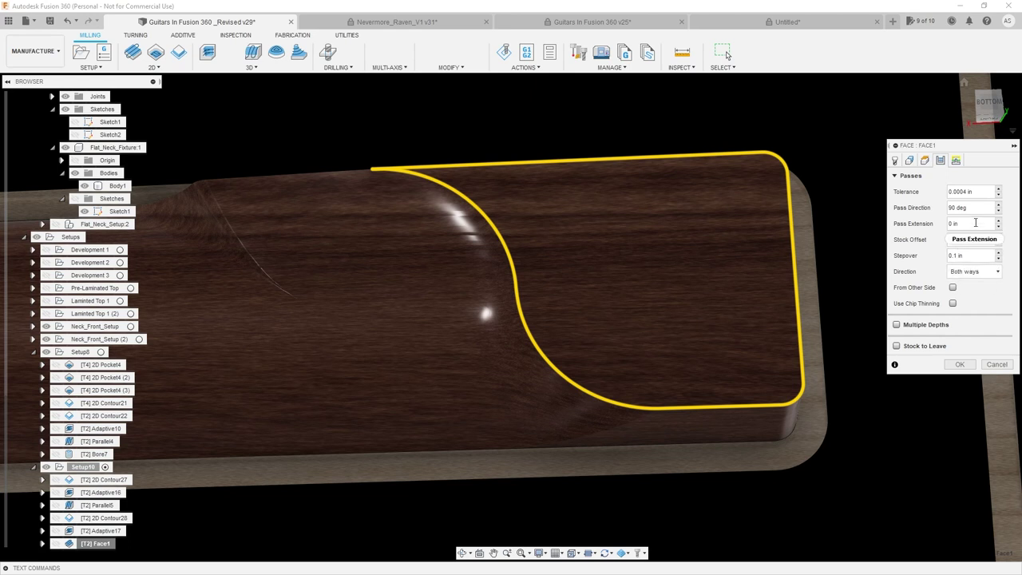
{"action": "left_click_drag", "start_coordinate": [966, 223], "coordinate": [909, 227]}
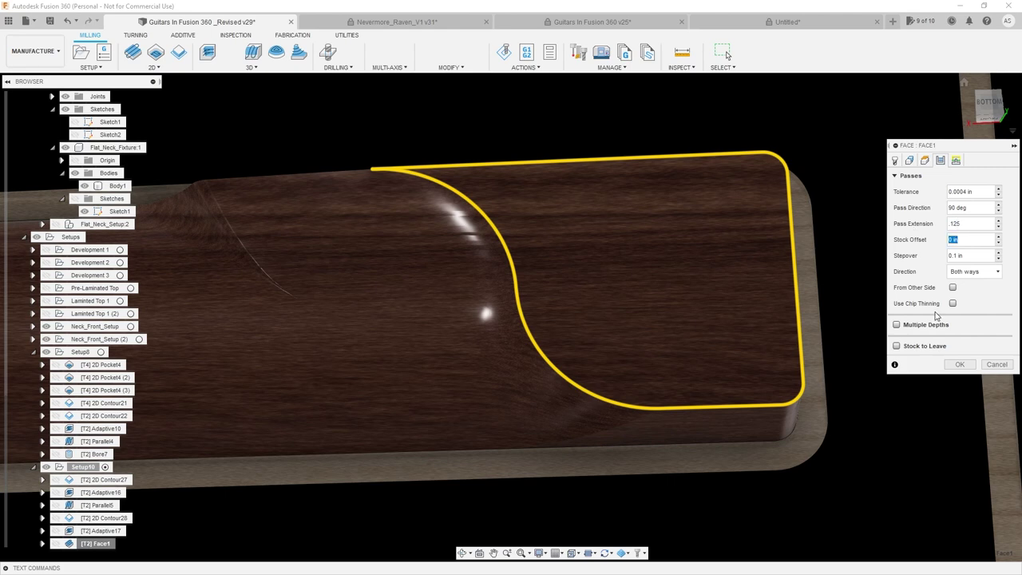
{"action": "left_click", "coordinate": [960, 365]}
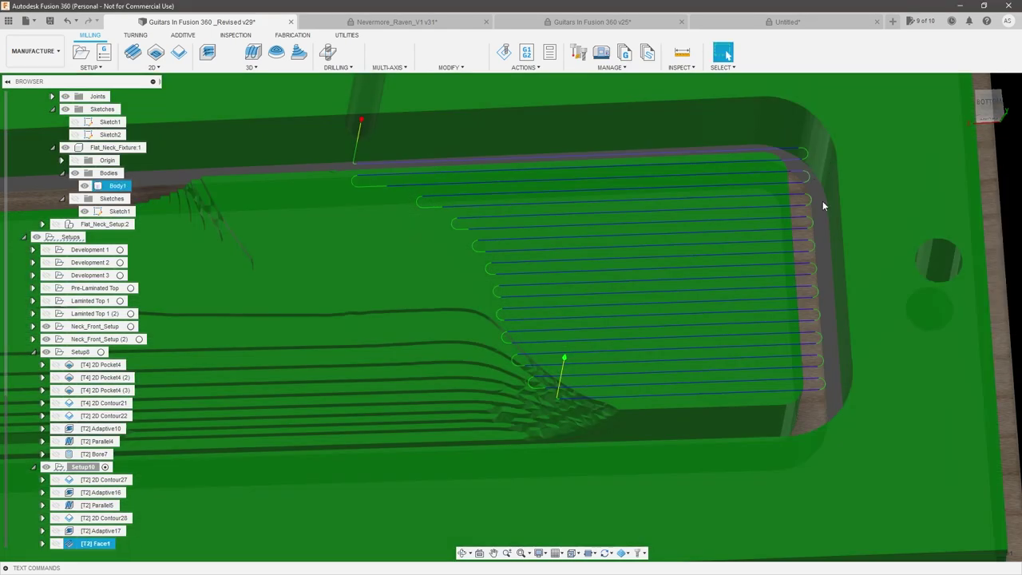
- Check the extended passes at the heel's end and play a stock simulation of the Face operation
{"action": "middle_click_drag", "start_coordinate": [822, 201], "coordinate": [809, 204], "text": "shift"}
{"action": "scroll", "coordinate": [791, 190], "scroll_direction": "up", "scroll_amount": 1}
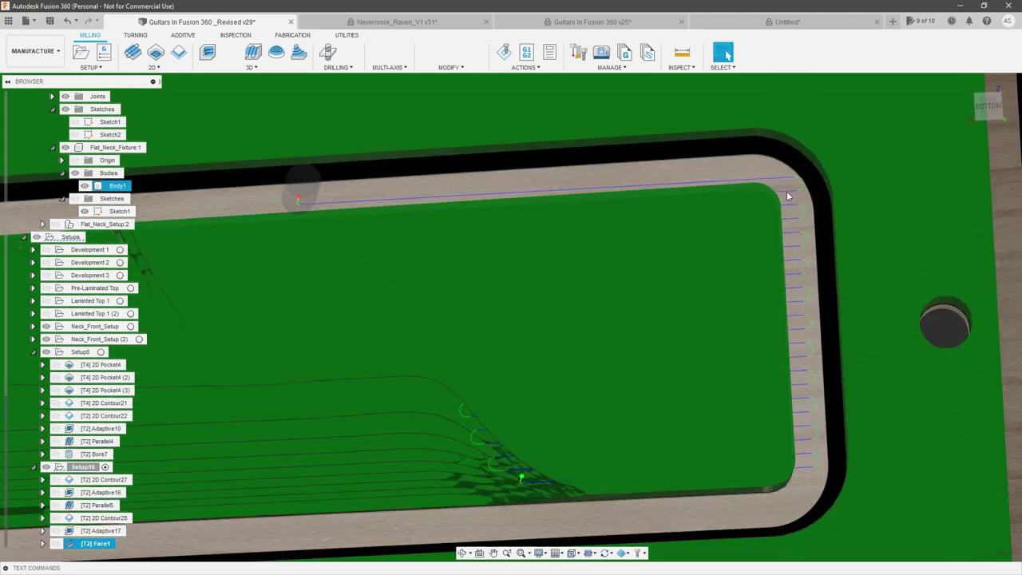
{"action": "scroll", "coordinate": [770, 172], "scroll_direction": "down", "scroll_amount": 2}
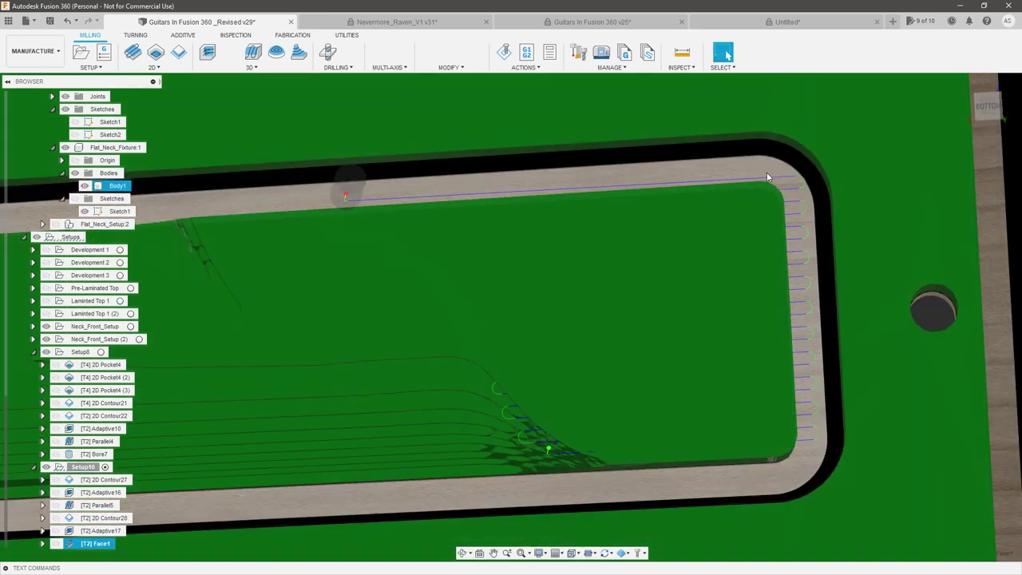
{"action": "middle_click_drag", "start_coordinate": [535, 423], "coordinate": [511, 385], "text": "shift"}
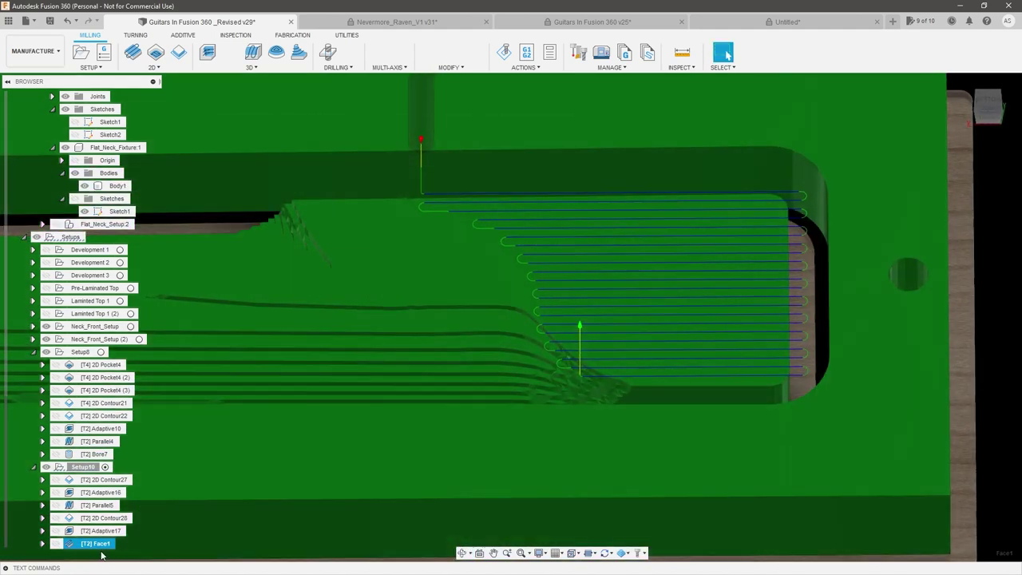
{"action": "right_click", "coordinate": [92, 546]}
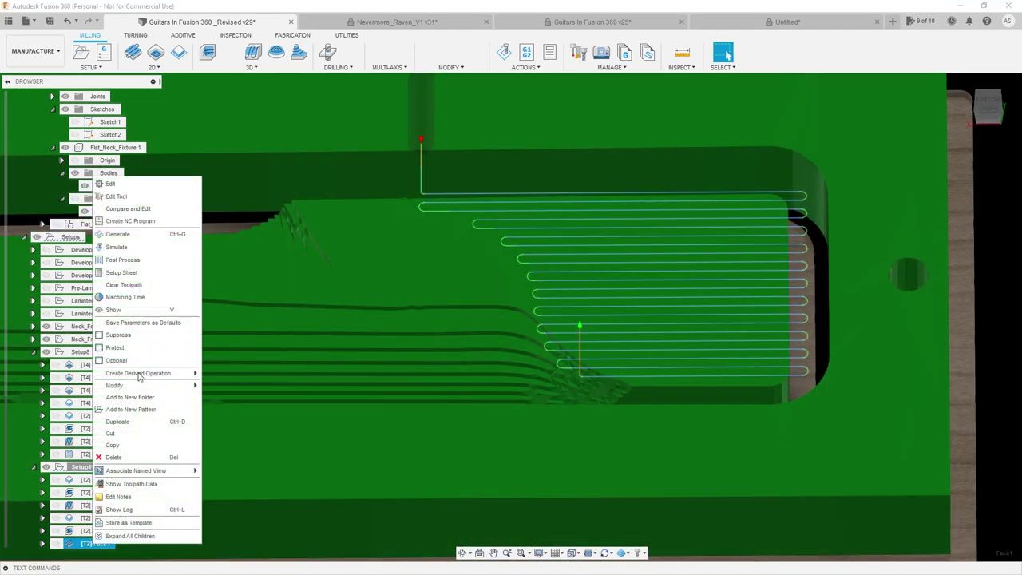
{"action": "left_click", "coordinate": [120, 247]}
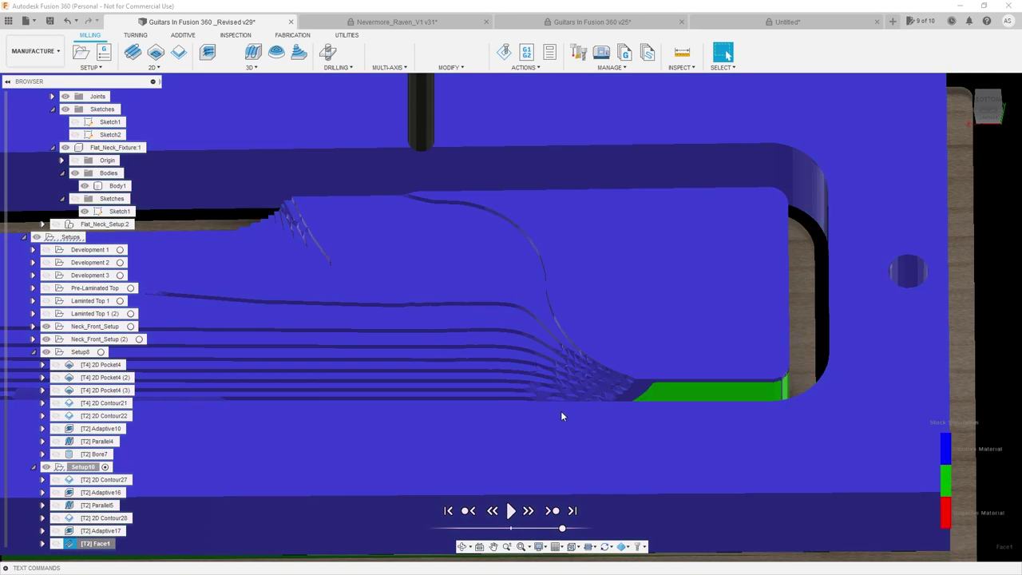
{"action": "left_click", "coordinate": [511, 513]}
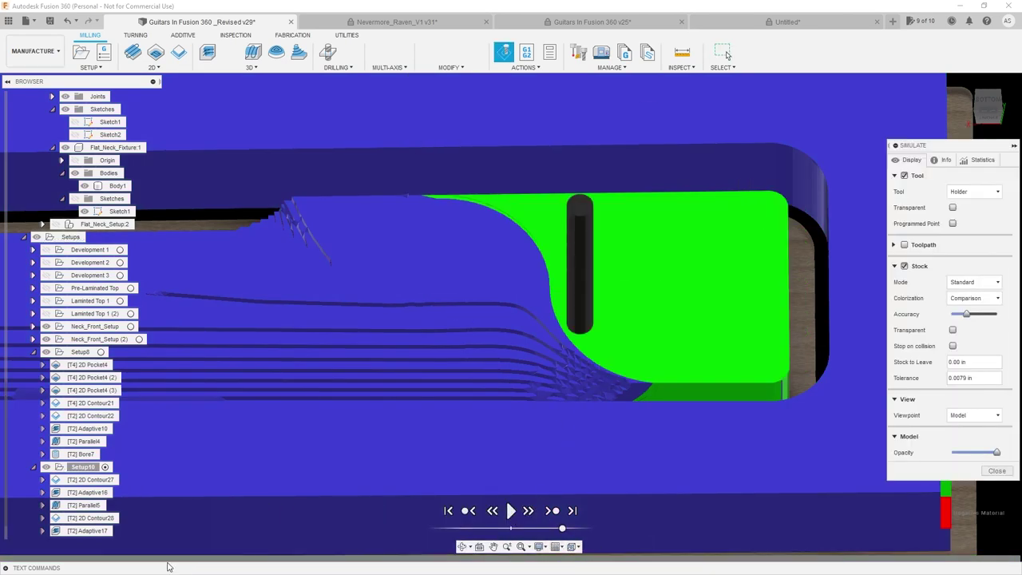
- Replay the Face operation's stock simulation from the bottom view and check the tool's passes across the heel
{"action": "left_click", "coordinate": [60, 558]}
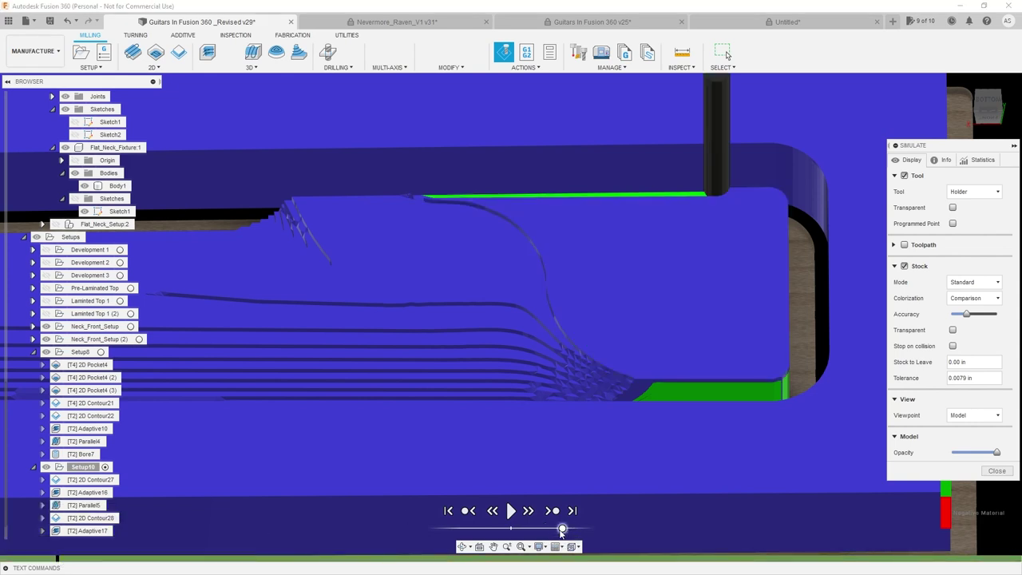
{"action": "left_click", "coordinate": [512, 511]}
{"action": "left_click_drag", "start_coordinate": [541, 528], "coordinate": [533, 534]}
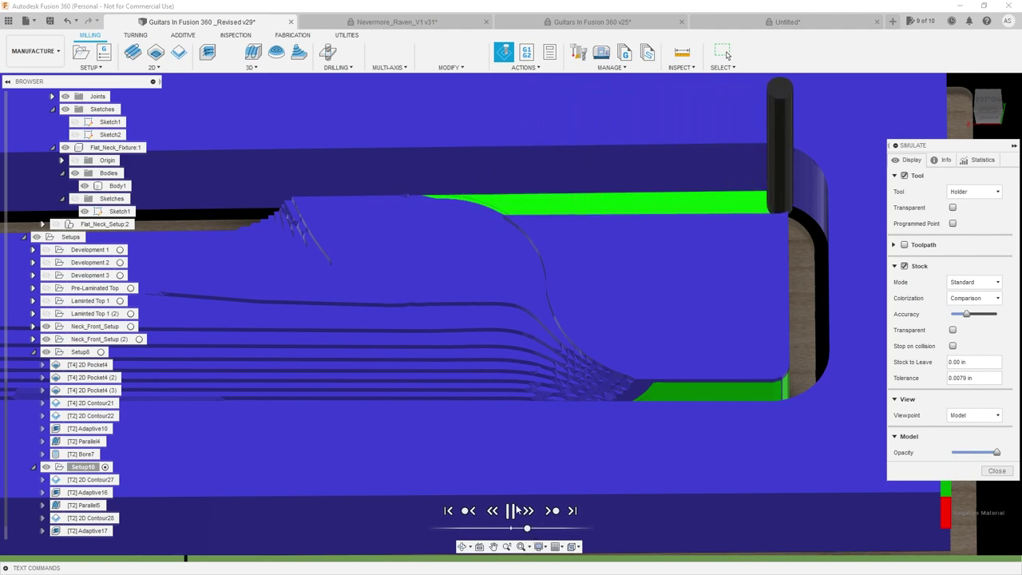
{"action": "left_click", "coordinate": [989, 107]}
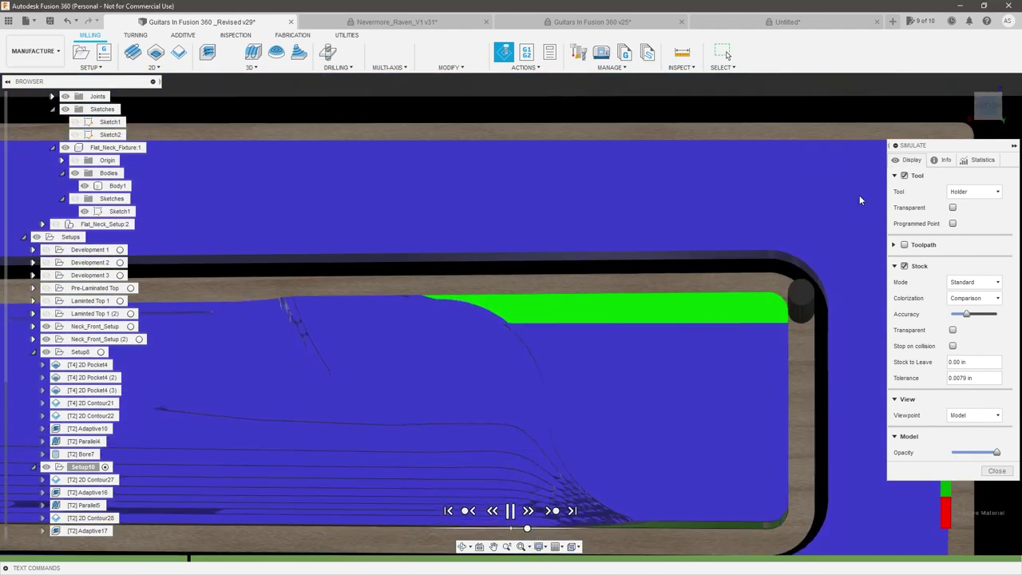
{"action": "scroll", "coordinate": [832, 311], "scroll_direction": "up", "scroll_amount": 3}
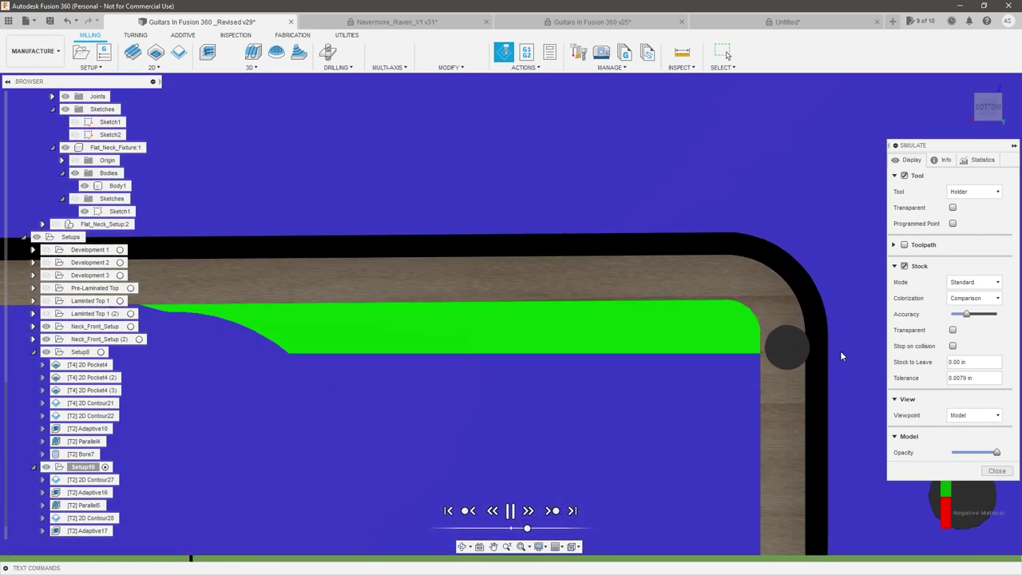
{"action": "scroll", "coordinate": [702, 325], "scroll_direction": "down", "scroll_amount": 1}
{"action": "scroll", "coordinate": [703, 325], "scroll_direction": "down", "scroll_amount": 3}
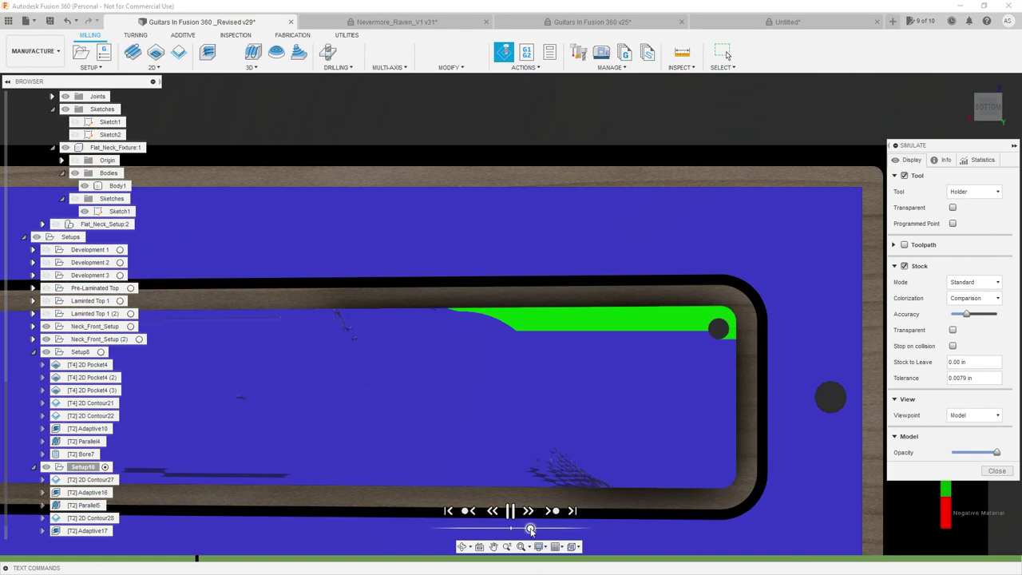
{"action": "left_click_drag", "start_coordinate": [543, 530], "coordinate": [551, 530]}
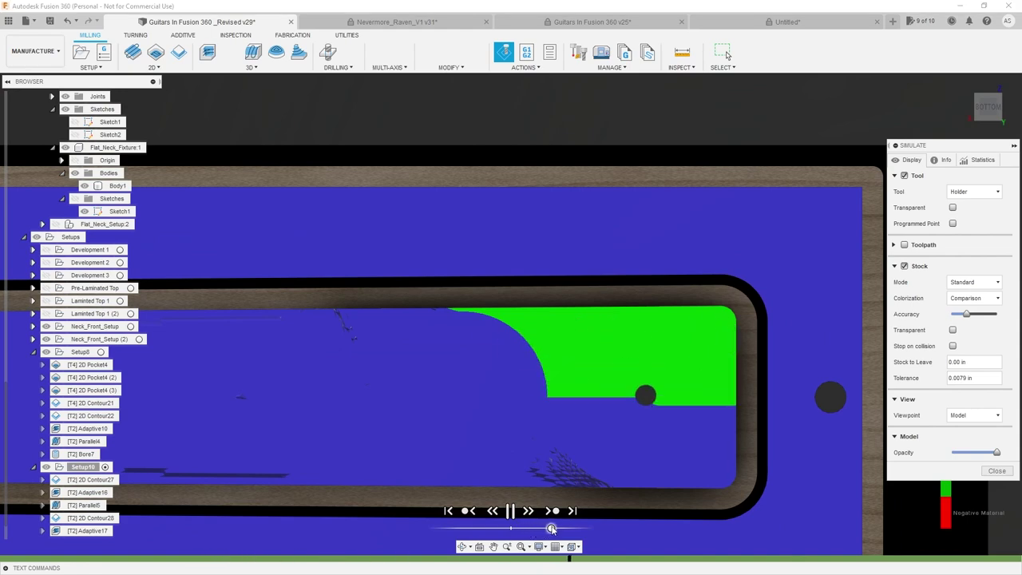
{"action": "middle_click_drag", "start_coordinate": [572, 400], "coordinate": [610, 356], "text": "shift"}
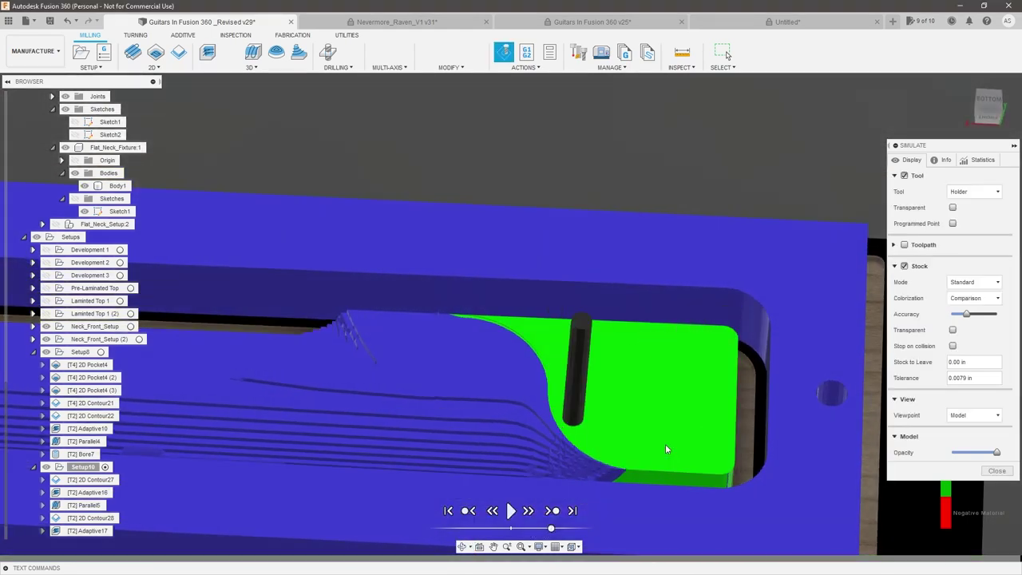
- Inspect the simulated stock along the whole neck from headstock to heel, and end the simulation
{"action": "scroll", "coordinate": [725, 355], "scroll_direction": "down", "scroll_amount": 3}
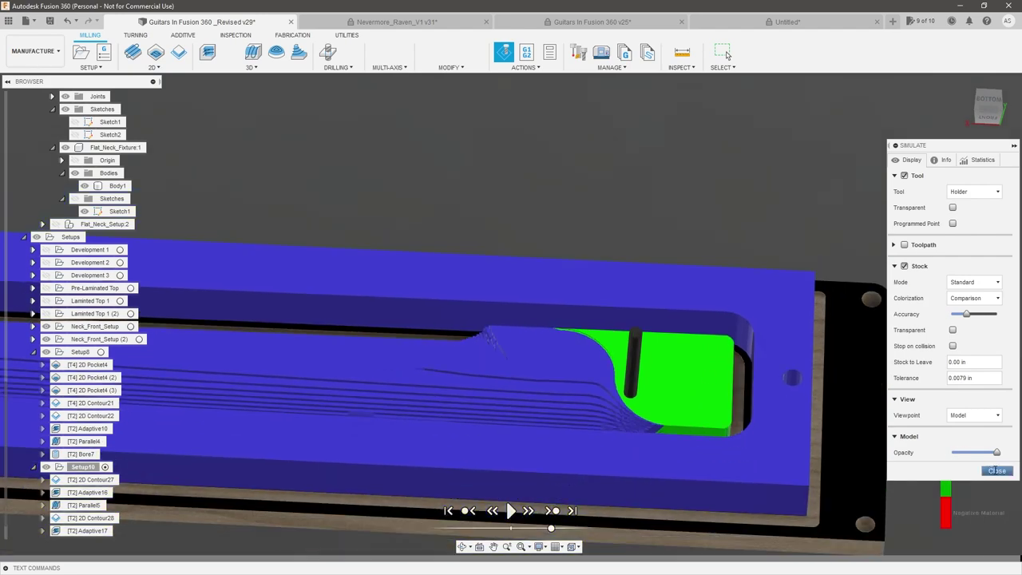
{"action": "scroll", "coordinate": [684, 397], "scroll_direction": "down", "scroll_amount": 4}
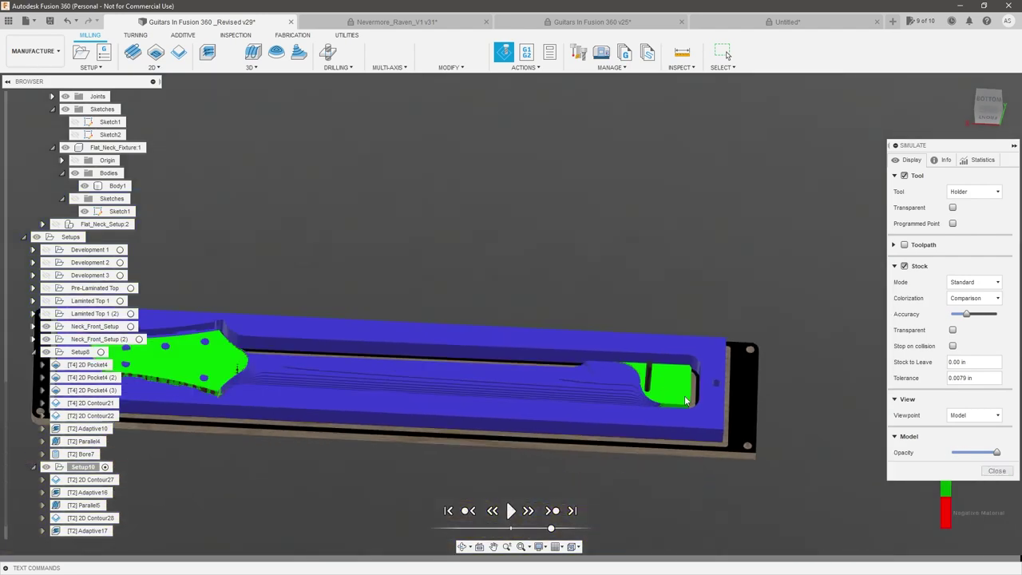
{"action": "scroll", "coordinate": [250, 398], "scroll_direction": "up", "scroll_amount": 1}
{"action": "middle_click_drag", "start_coordinate": [426, 373], "coordinate": [439, 404], "text": "shift"}
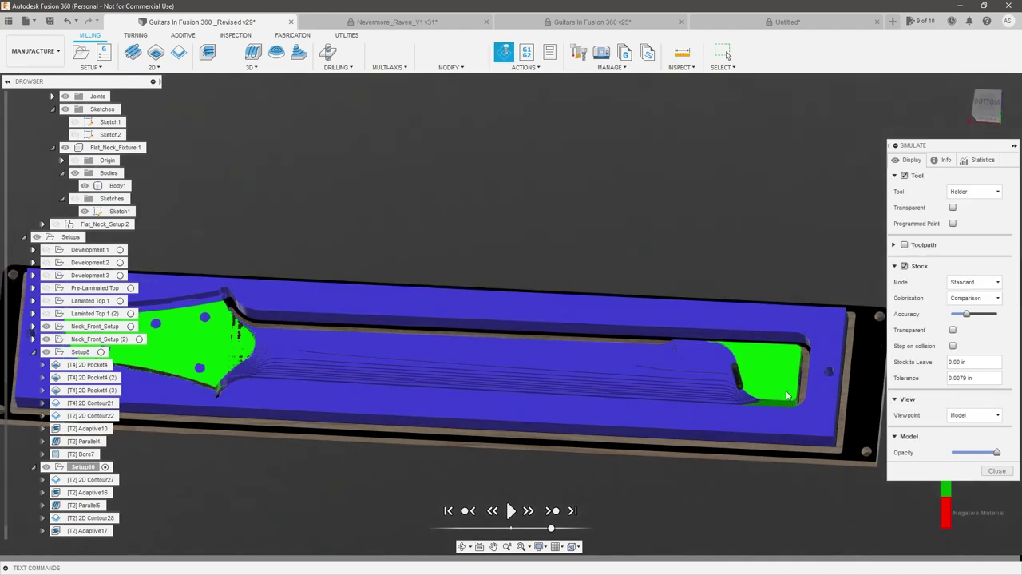
{"action": "left_click", "coordinate": [997, 470]}
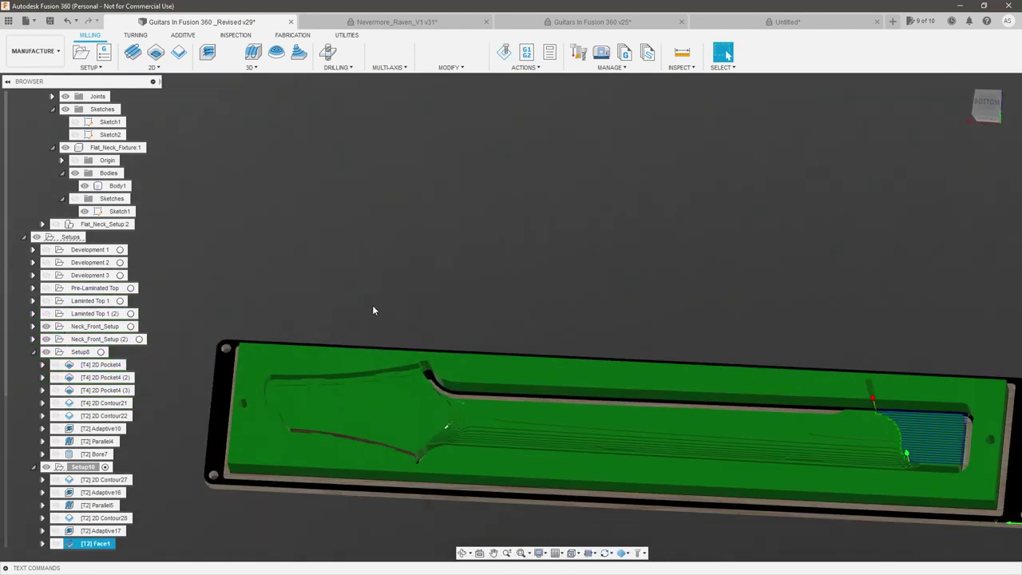
- Examine the back of the neck between headstock and heel and review the available 3D toolpath strategies
{"action": "scroll", "coordinate": [658, 431], "scroll_direction": "up", "scroll_amount": 1}
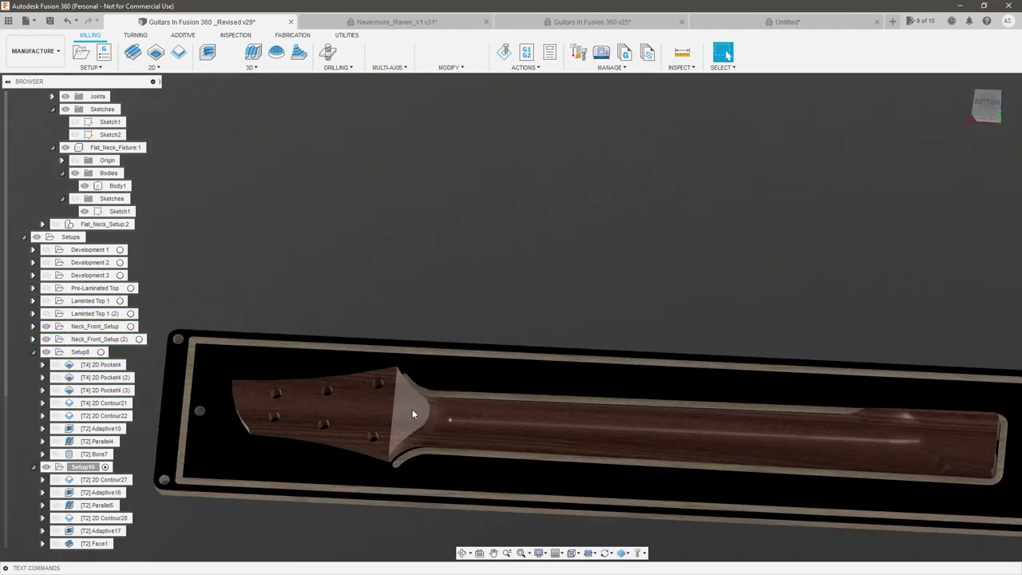
{"action": "scroll", "coordinate": [447, 438], "scroll_direction": "down", "scroll_amount": 3}
{"action": "scroll", "coordinate": [511, 442], "scroll_direction": "up", "scroll_amount": 3}
{"action": "middle_click_drag", "start_coordinate": [519, 444], "coordinate": [505, 411], "text": "shift"}
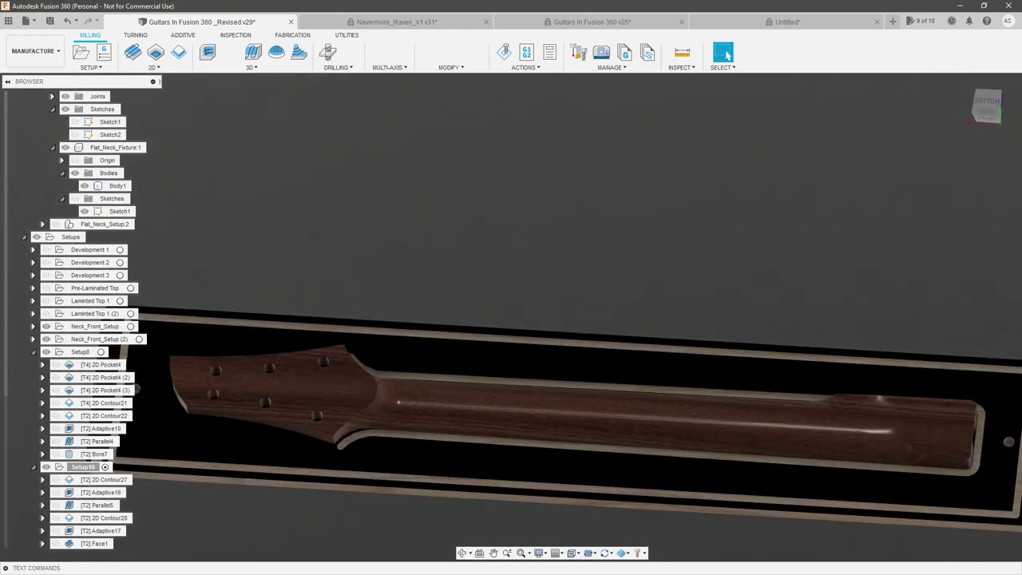
{"action": "left_click", "coordinate": [251, 67]}
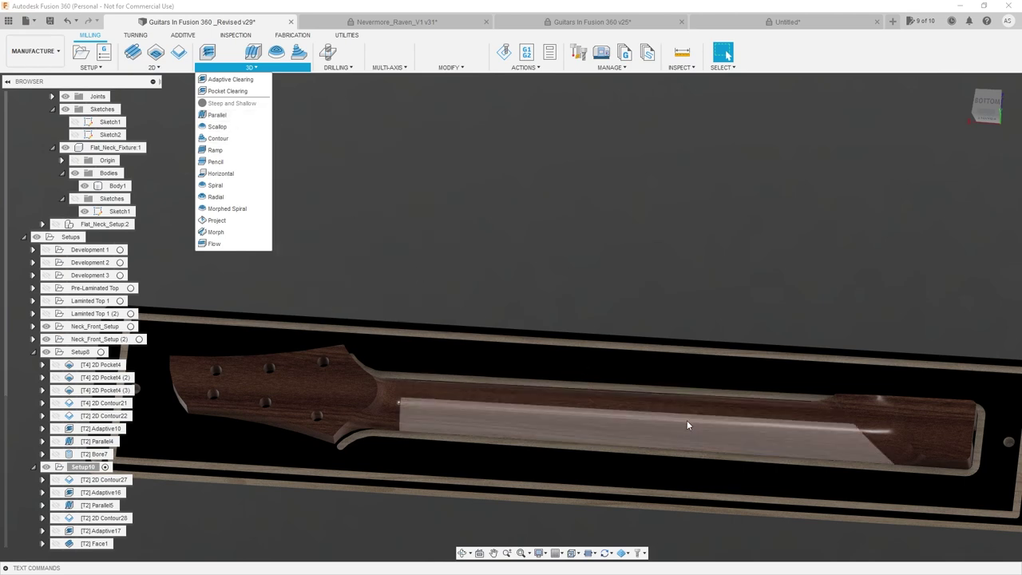
{"action": "scroll", "coordinate": [579, 391], "scroll_direction": "down", "scroll_amount": 2}
{"action": "scroll", "coordinate": [603, 416], "scroll_direction": "up", "scroll_amount": 4}
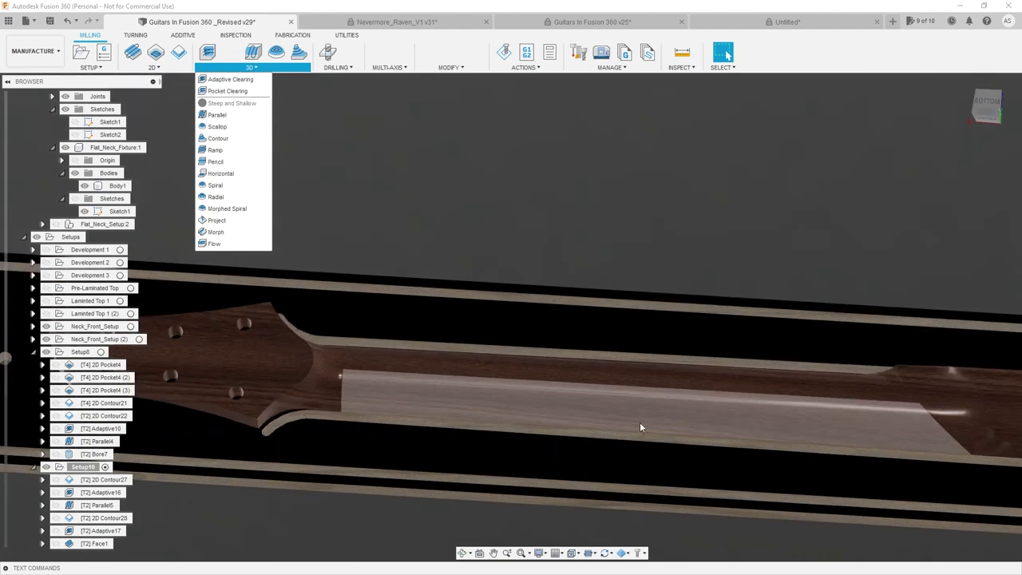
{"action": "middle_click_drag", "start_coordinate": [641, 428], "coordinate": [640, 432], "text": "shift"}
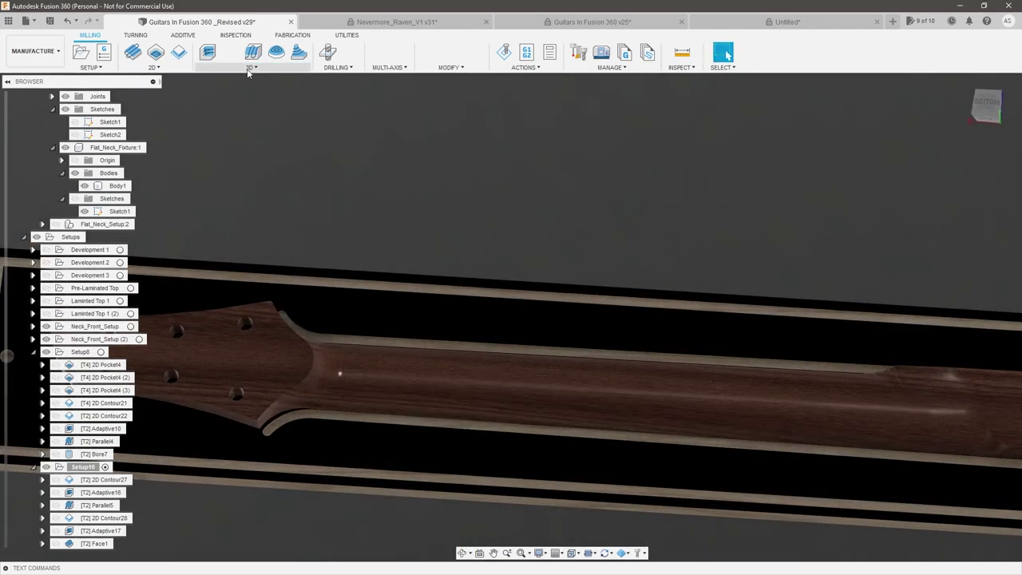
- Start a new 3D Parallel operation in Setup10 with tool 2, the 1/4 in flat end mill
{"action": "left_click", "coordinate": [250, 67]}
{"action": "left_click", "coordinate": [220, 114]}
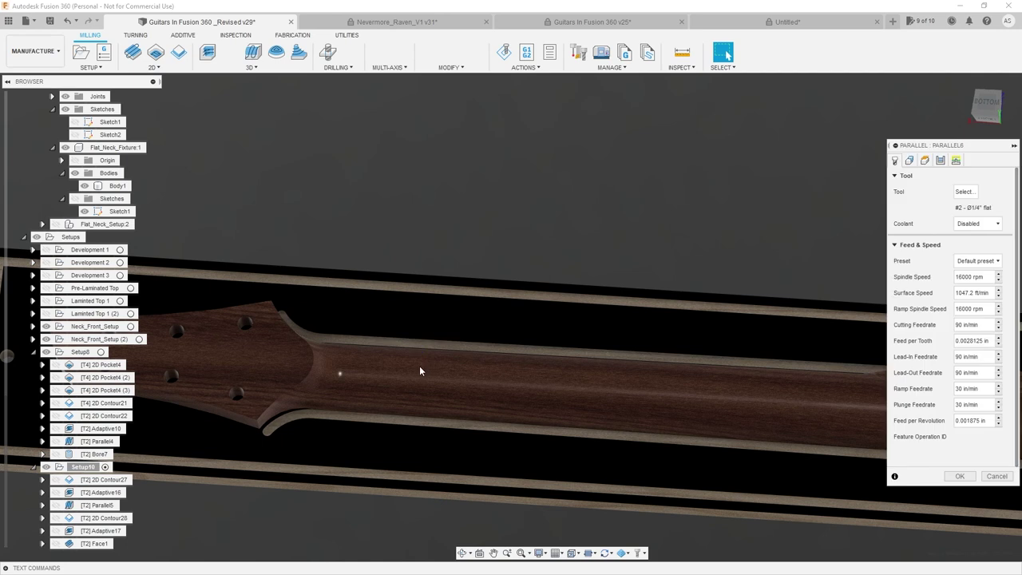
{"action": "scroll", "coordinate": [361, 352], "scroll_direction": "down", "scroll_amount": 2}
{"action": "scroll", "coordinate": [392, 353], "scroll_direction": "up", "scroll_amount": 1}
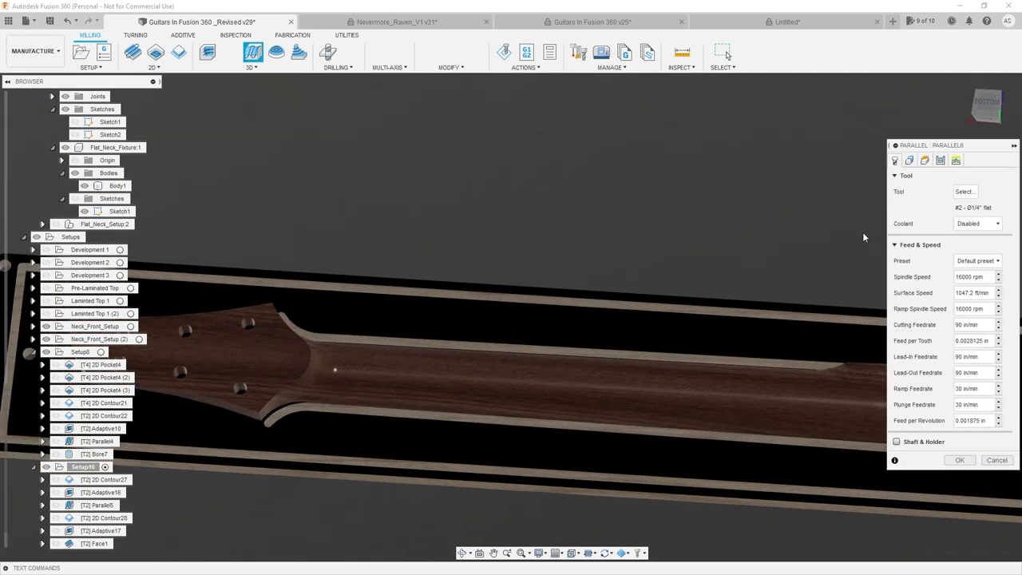
{"action": "left_click", "coordinate": [965, 192]}
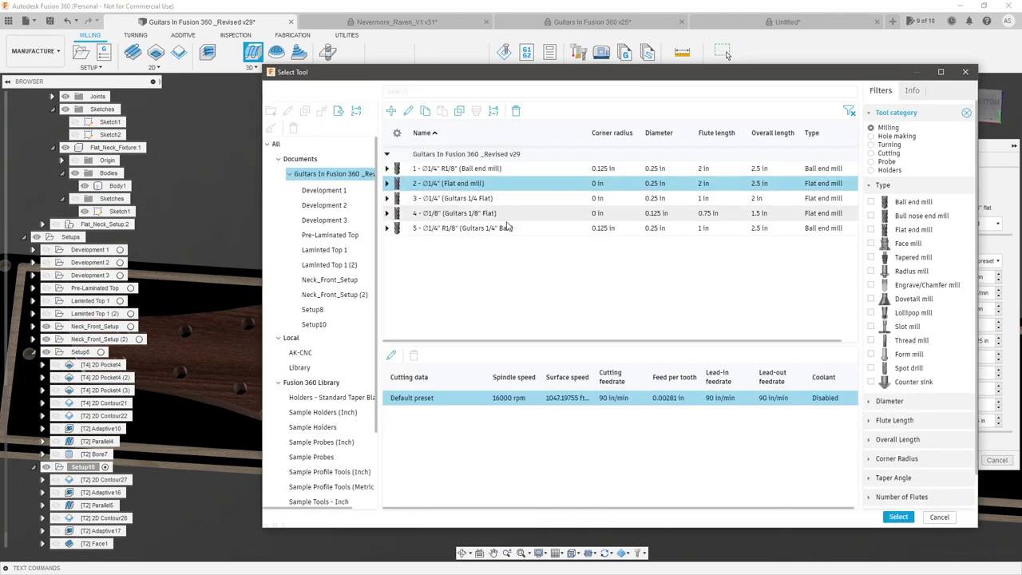
{"action": "left_click", "coordinate": [898, 518]}
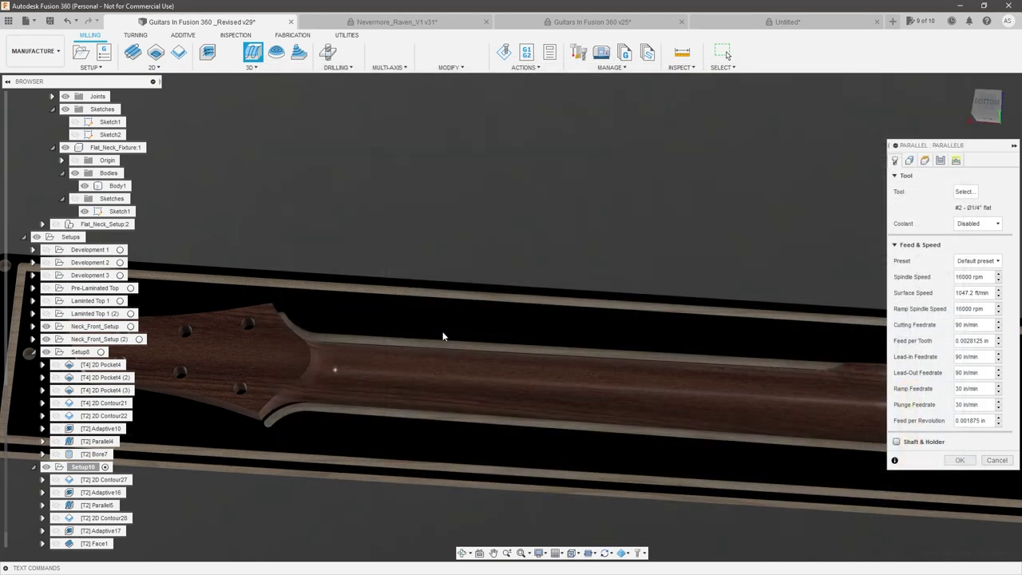
- Set the Parallel operation's machining boundary type to Selection
{"action": "left_click", "coordinate": [909, 161]}
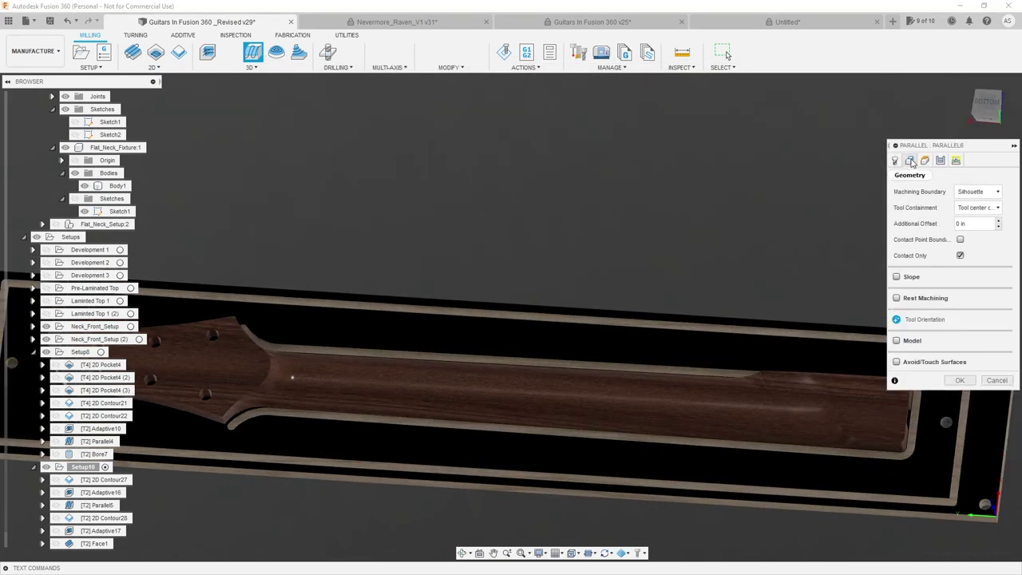
{"action": "scroll", "coordinate": [799, 250], "scroll_direction": "down", "scroll_amount": 2}
{"action": "scroll", "coordinate": [408, 313], "scroll_direction": "up", "scroll_amount": 1}
{"action": "left_click", "coordinate": [983, 192]}
{"action": "left_click", "coordinate": [976, 230]}
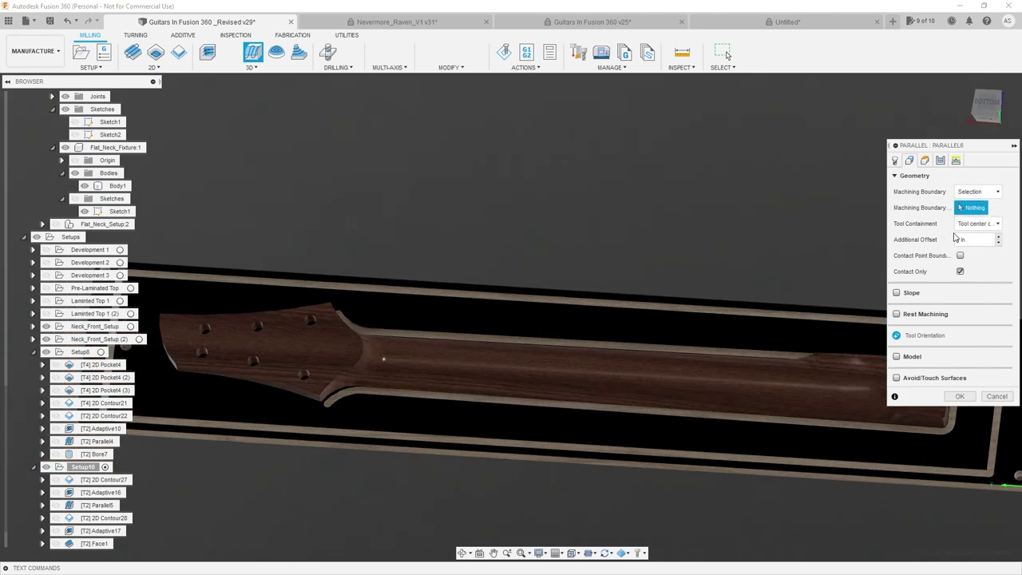
- Show the fixture's sketches, pick the neck outline chain as the machining boundary, and set tool containment to Tool outside boundary
{"action": "scroll", "coordinate": [348, 391], "scroll_direction": "up", "scroll_amount": 3}
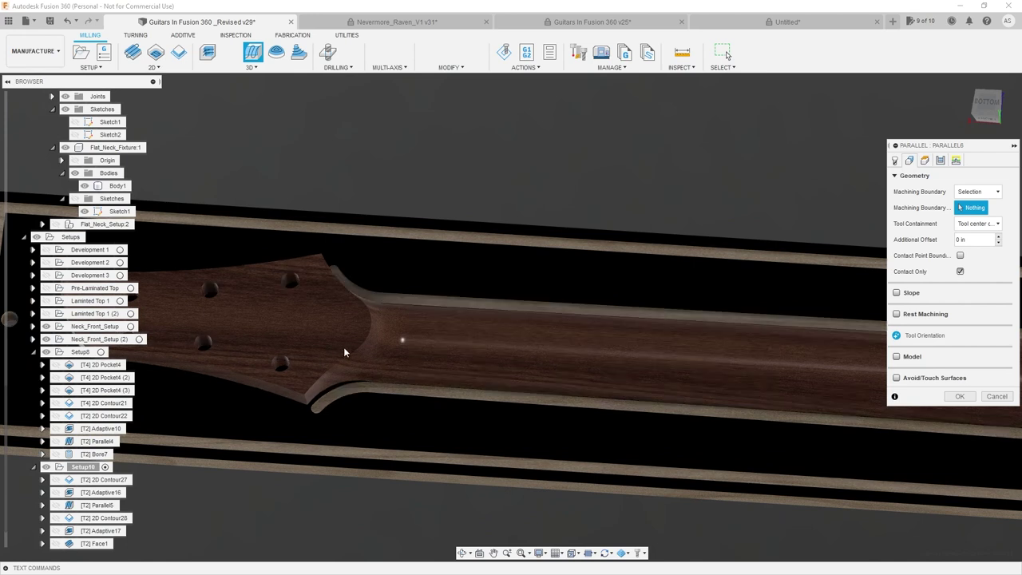
{"action": "scroll", "coordinate": [690, 313], "scroll_direction": "down", "scroll_amount": 1}
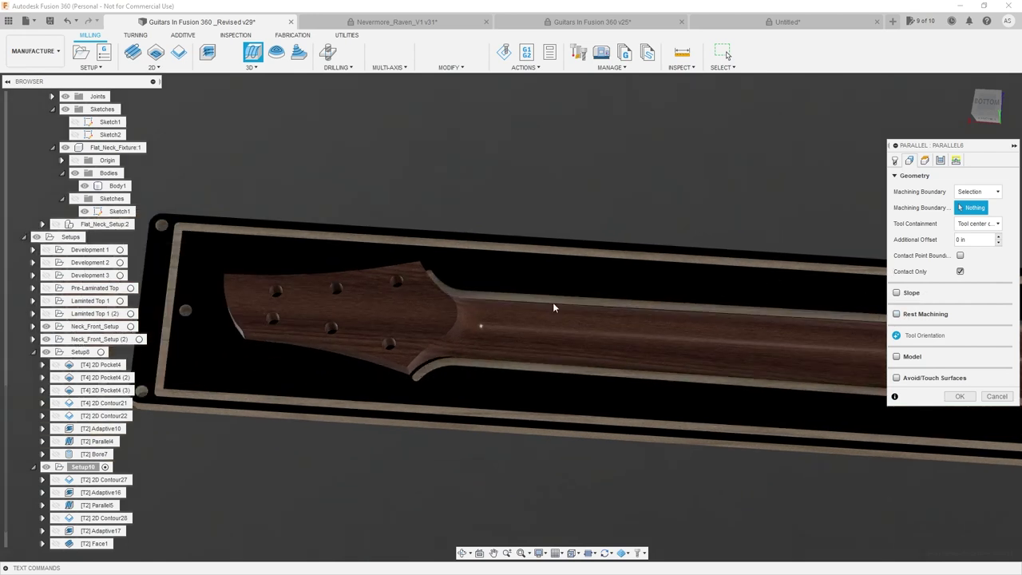
{"action": "left_click", "coordinate": [77, 198]}
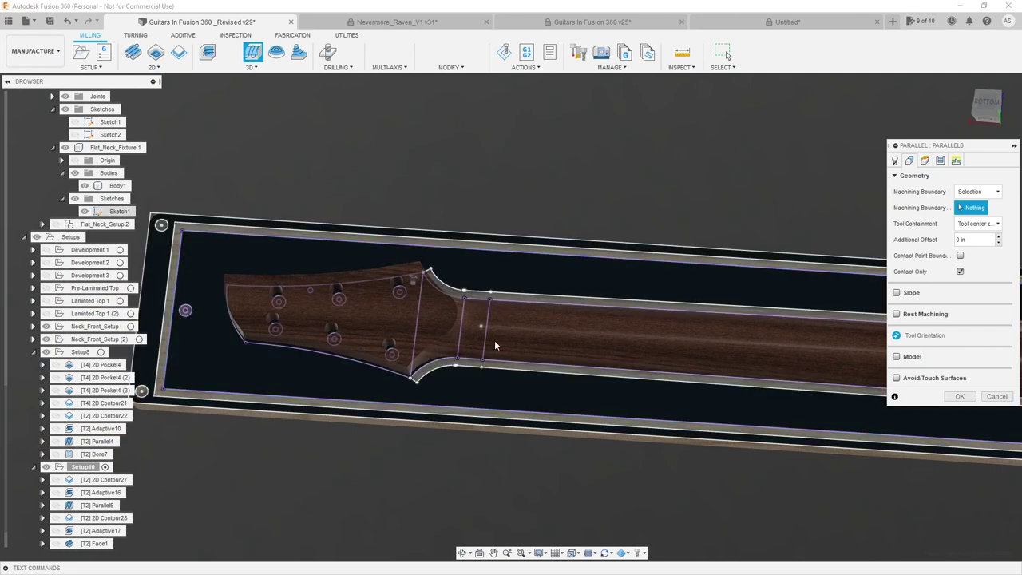
{"action": "scroll", "coordinate": [484, 344], "scroll_direction": "up", "scroll_amount": 2}
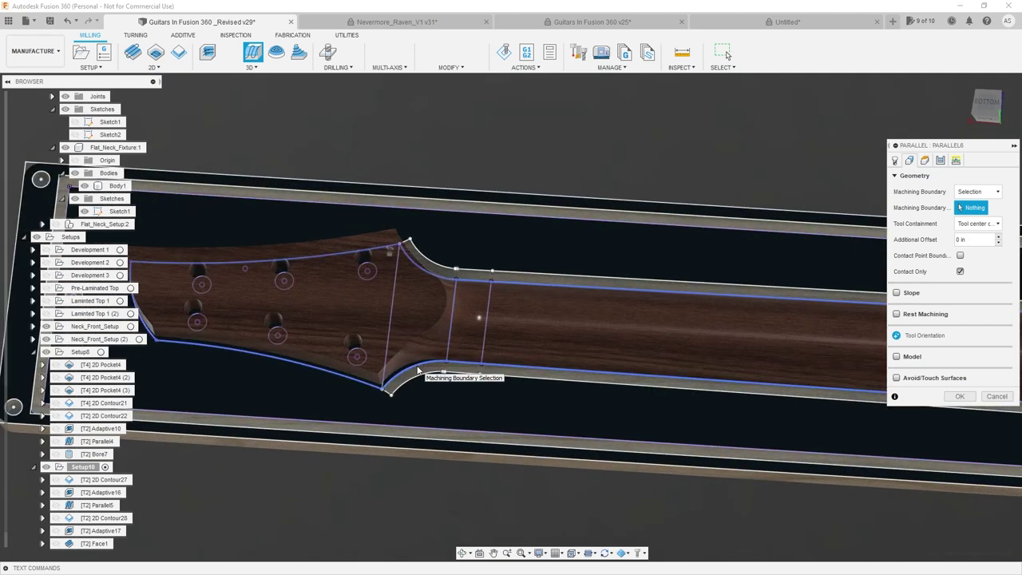
{"action": "left_click", "coordinate": [418, 369]}
{"action": "scroll", "coordinate": [417, 344], "scroll_direction": "down", "scroll_amount": 2}
{"action": "left_click", "coordinate": [979, 224]}
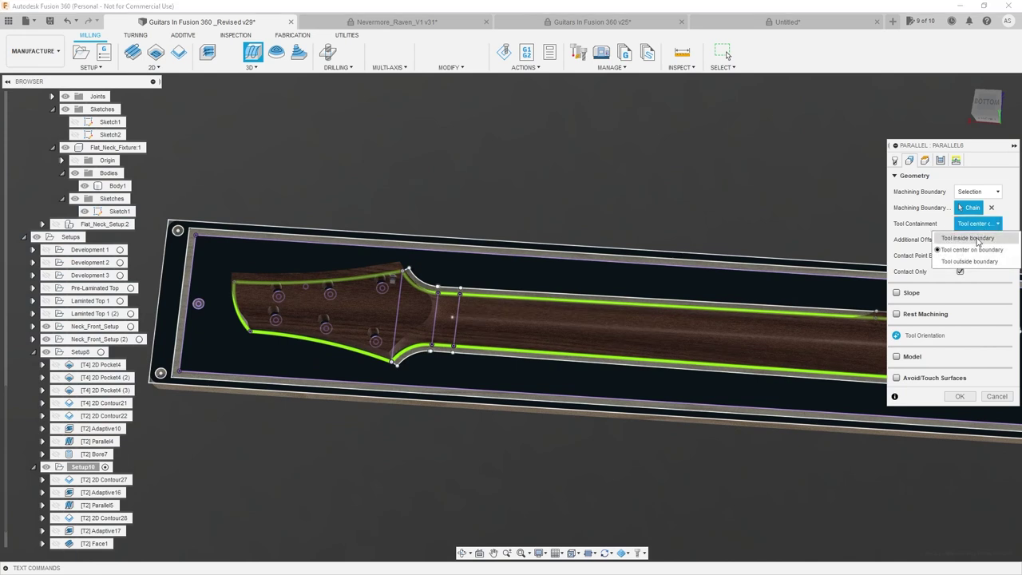
{"action": "left_click", "coordinate": [977, 262]}
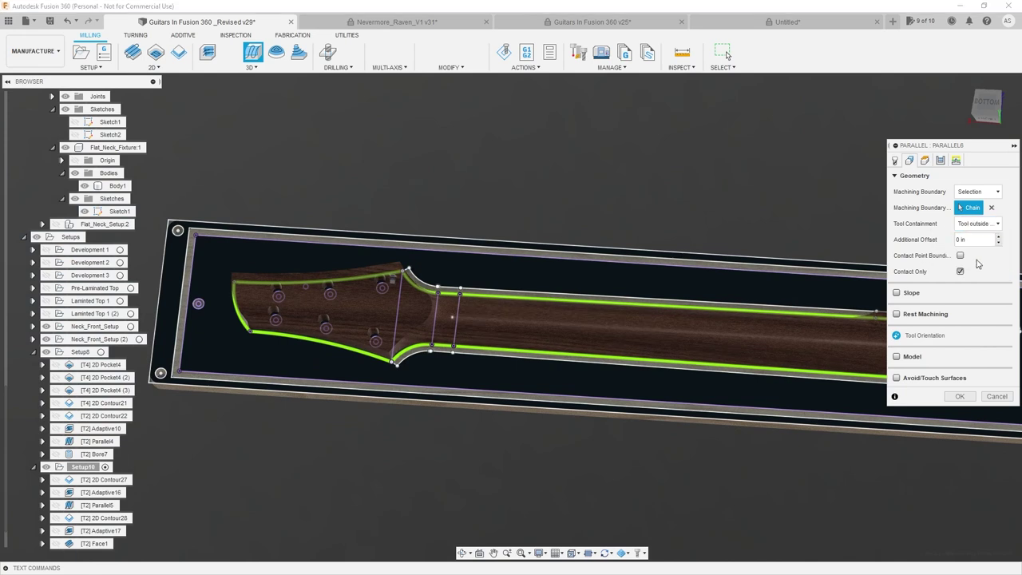
- Enable Avoid/Touch Surfaces for the Parallel operation, try the Touch Surfaces option, and leave it off so selected surfaces are avoided
{"action": "left_click", "coordinate": [899, 379]}
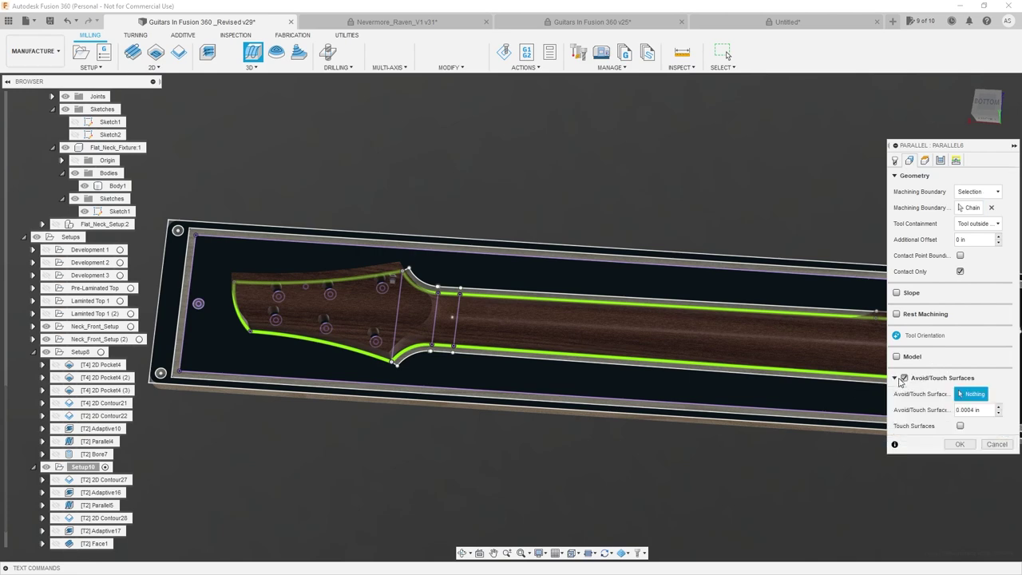
{"action": "scroll", "coordinate": [463, 397], "scroll_direction": "down", "scroll_amount": 3}
{"action": "scroll", "coordinate": [623, 365], "scroll_direction": "up", "scroll_amount": 3}
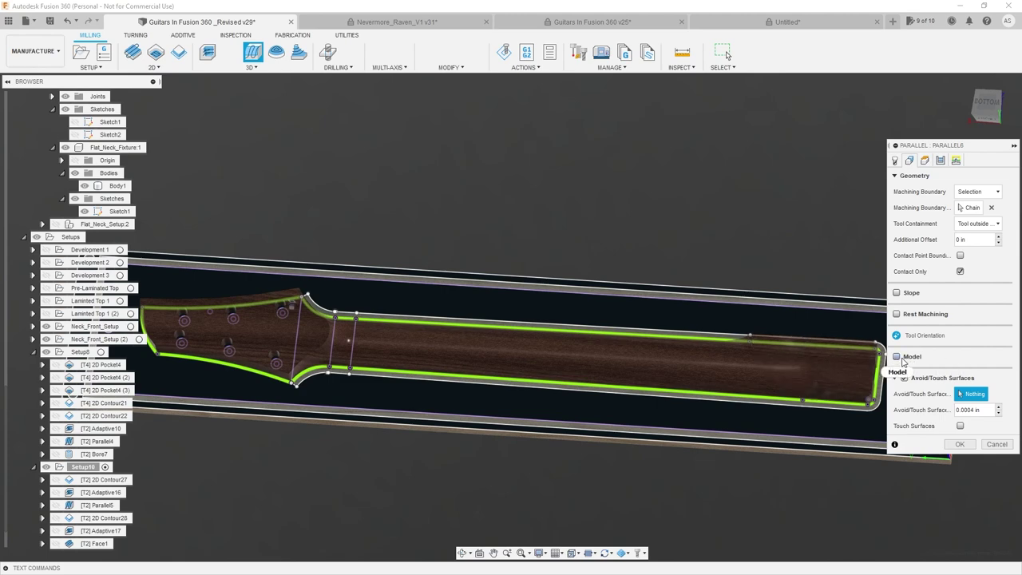
{"action": "scroll", "coordinate": [671, 391], "scroll_direction": "down", "scroll_amount": 1}
{"action": "scroll", "coordinate": [419, 364], "scroll_direction": "up", "scroll_amount": 1}
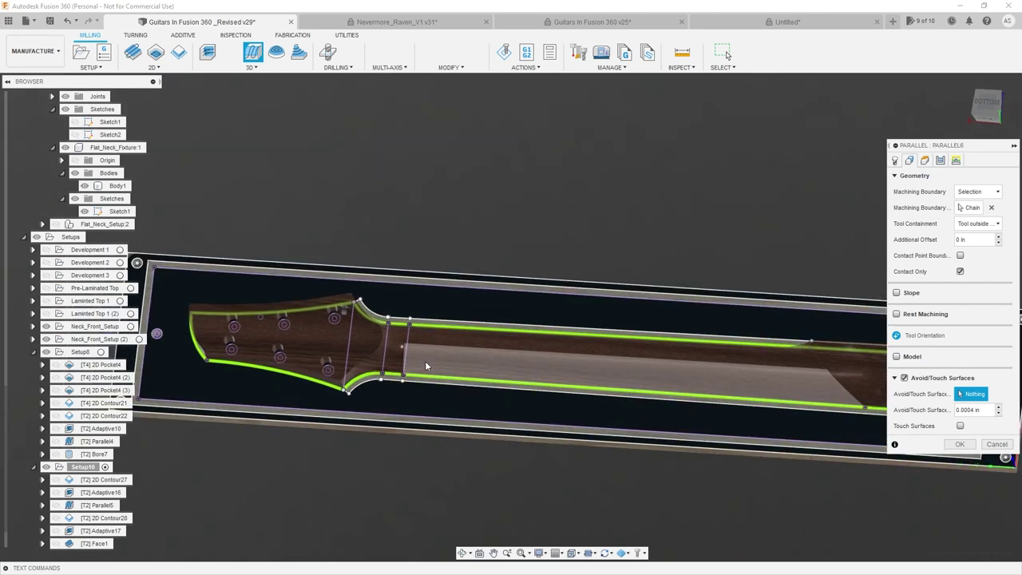
{"action": "scroll", "coordinate": [501, 364], "scroll_direction": "up", "scroll_amount": 1}
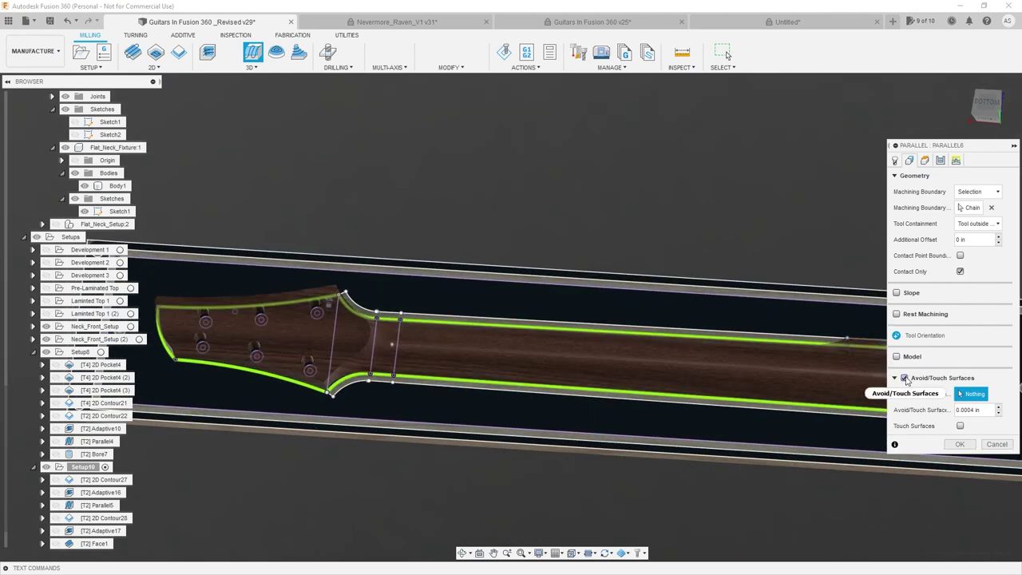
{"action": "mouse_move", "coordinate": [907, 382]}
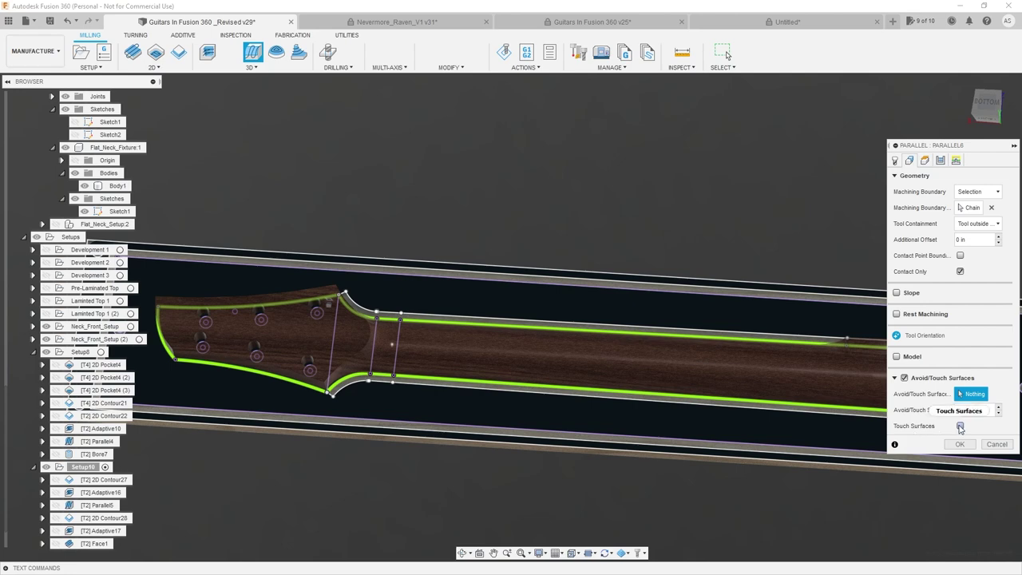
{"action": "left_click", "coordinate": [960, 427]}
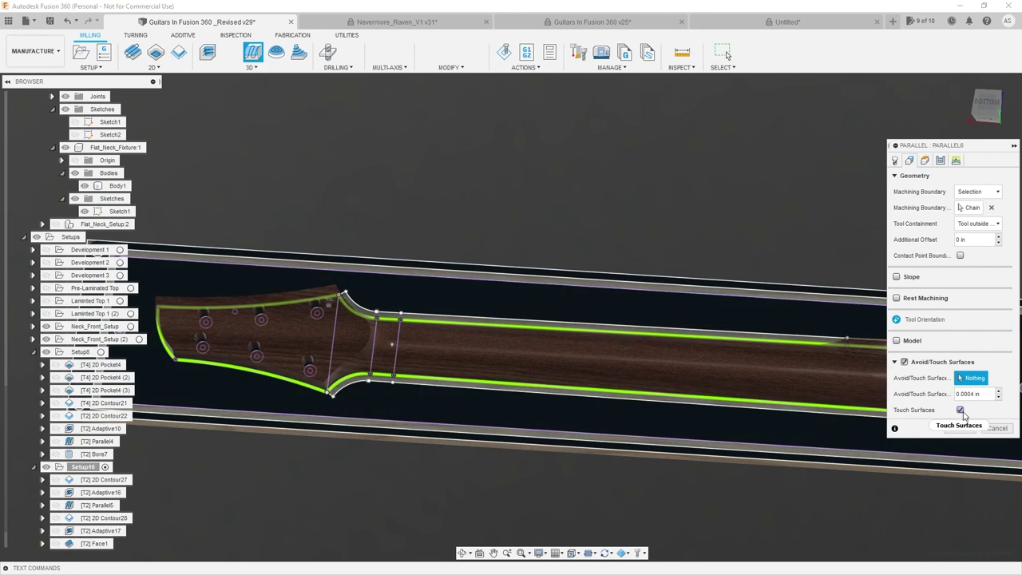
{"action": "left_click", "coordinate": [960, 410]}
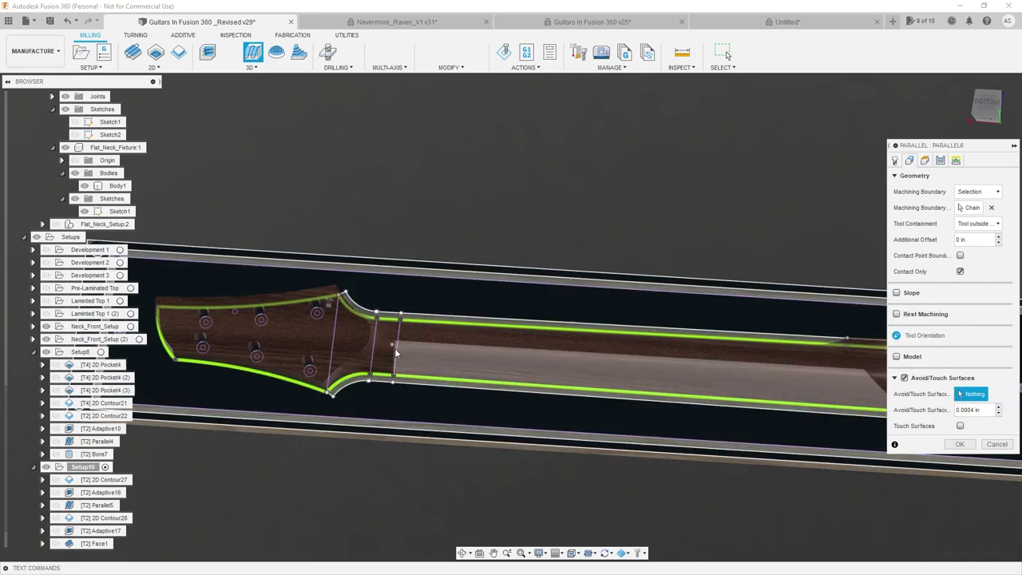
- Add the headstock's back face, the adjoining transition face and the flat heel face as surfaces for the Parallel operation to avoid
{"action": "left_click", "coordinate": [347, 341]}
{"action": "left_click", "coordinate": [316, 339]}
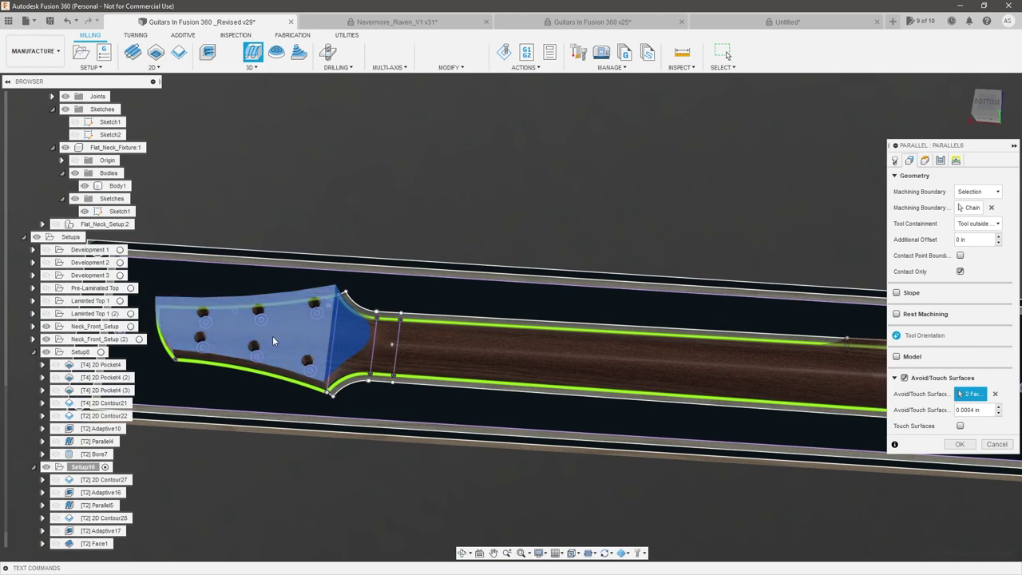
{"action": "scroll", "coordinate": [273, 337], "scroll_direction": "down", "scroll_amount": 3}
{"action": "scroll", "coordinate": [693, 367], "scroll_direction": "up", "scroll_amount": 3}
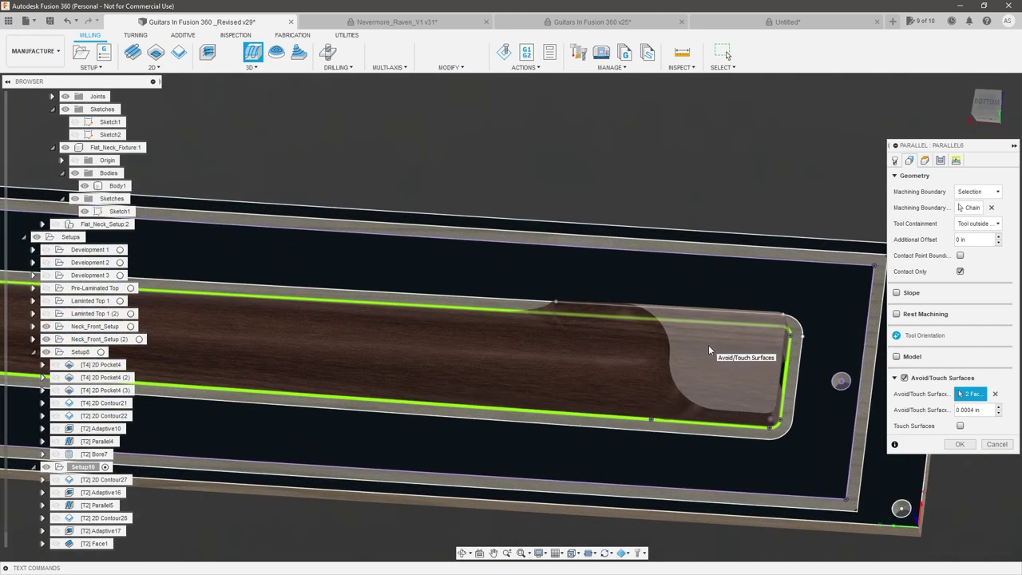
{"action": "left_click", "coordinate": [709, 345]}
{"action": "scroll", "coordinate": [673, 445], "scroll_direction": "down", "scroll_amount": 3}
{"action": "scroll", "coordinate": [674, 441], "scroll_direction": "up", "scroll_amount": 3}
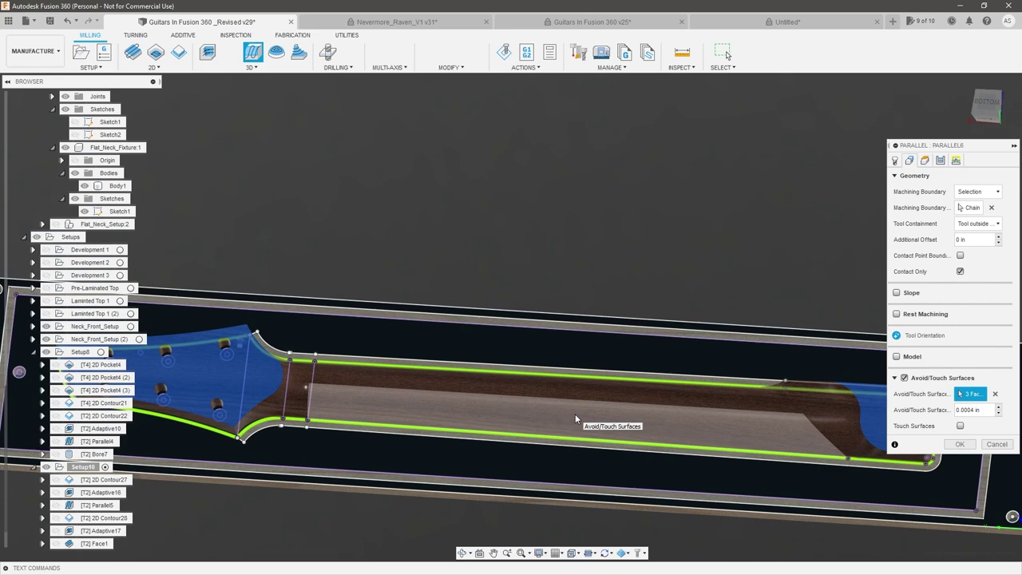
- Set the Parallel operation's bottom height to Selection and reference the Flat_Neck_Fixture surface beside the neck
{"action": "left_click", "coordinate": [925, 161]}
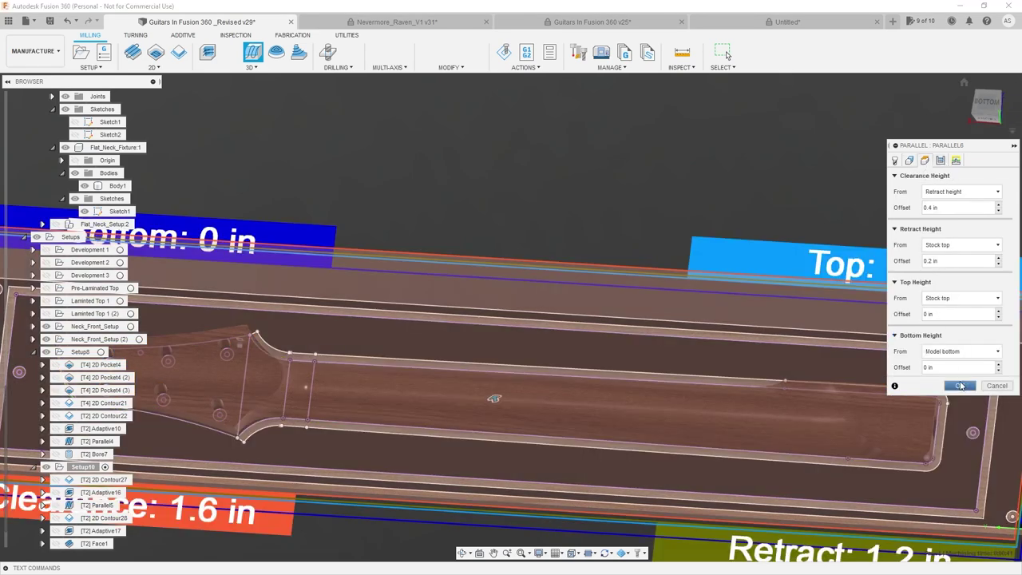
{"action": "left_click", "coordinate": [970, 352]}
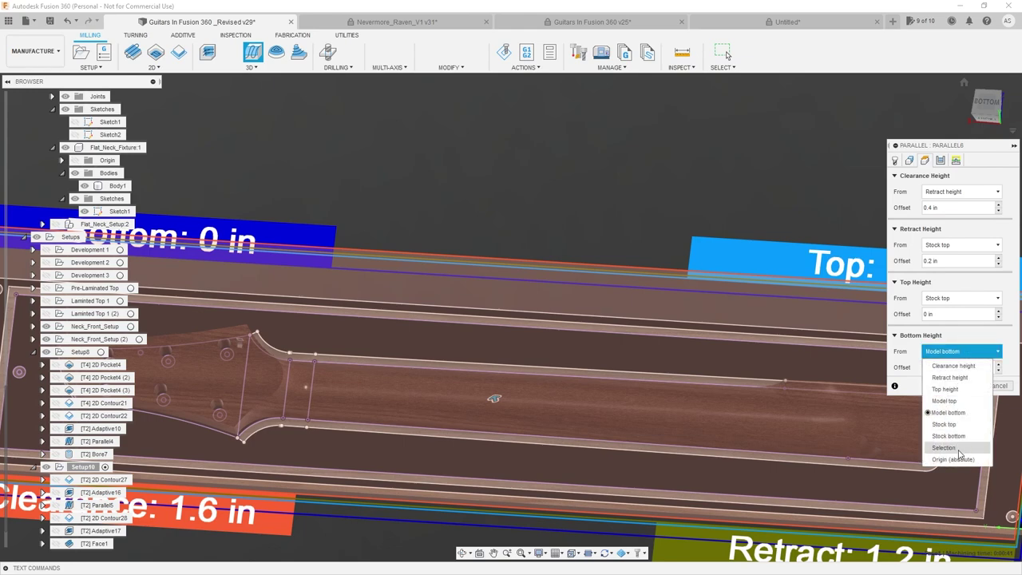
{"action": "left_click", "coordinate": [944, 447]}
{"action": "scroll", "coordinate": [596, 421], "scroll_direction": "up", "scroll_amount": 5}
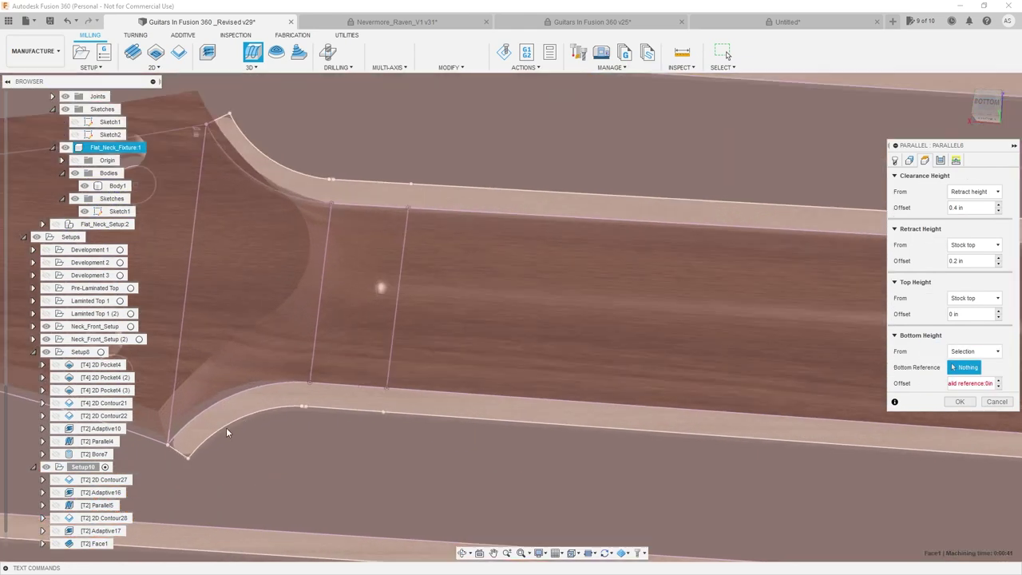
{"action": "scroll", "coordinate": [533, 434], "scroll_direction": "down", "scroll_amount": 4}
{"action": "scroll", "coordinate": [559, 432], "scroll_direction": "up", "scroll_amount": 1}
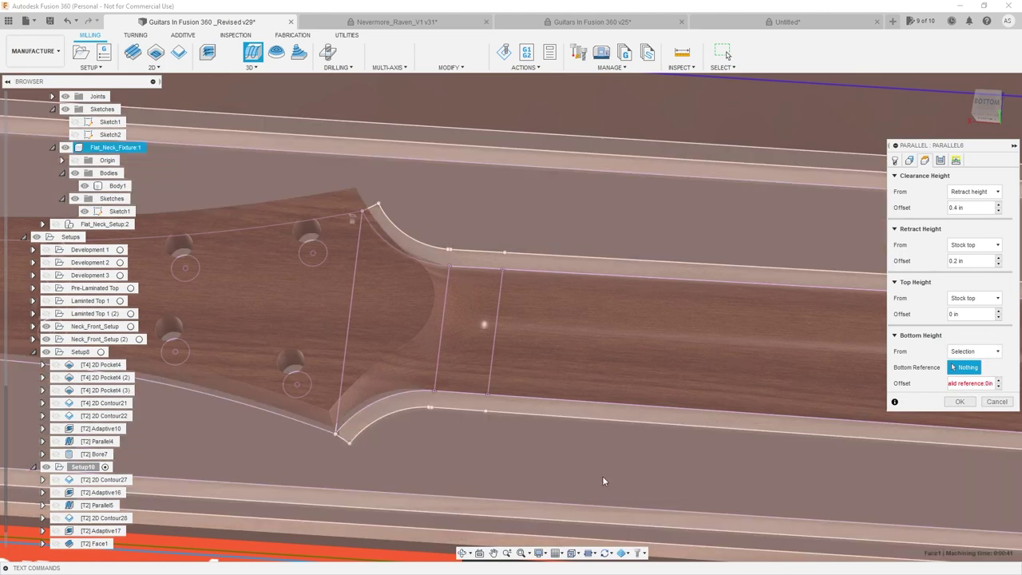
{"action": "left_click", "coordinate": [554, 454]}
{"action": "scroll", "coordinate": [508, 421], "scroll_direction": "down", "scroll_amount": 4}
{"action": "middle_click_drag", "start_coordinate": [483, 407], "coordinate": [484, 369], "text": "shift"}
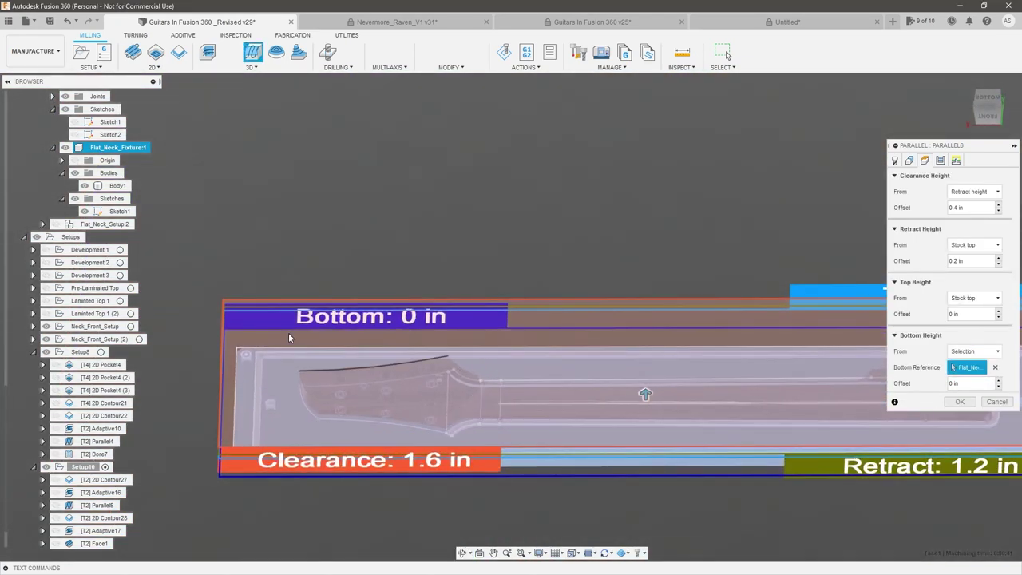
- Hide the Flat_Neck_Fixture component's sketches
{"action": "left_click", "coordinate": [75, 198]}
{"action": "scroll", "coordinate": [287, 363], "scroll_direction": "down", "scroll_amount": 3}
{"action": "scroll", "coordinate": [595, 408], "scroll_direction": "up", "scroll_amount": 3}
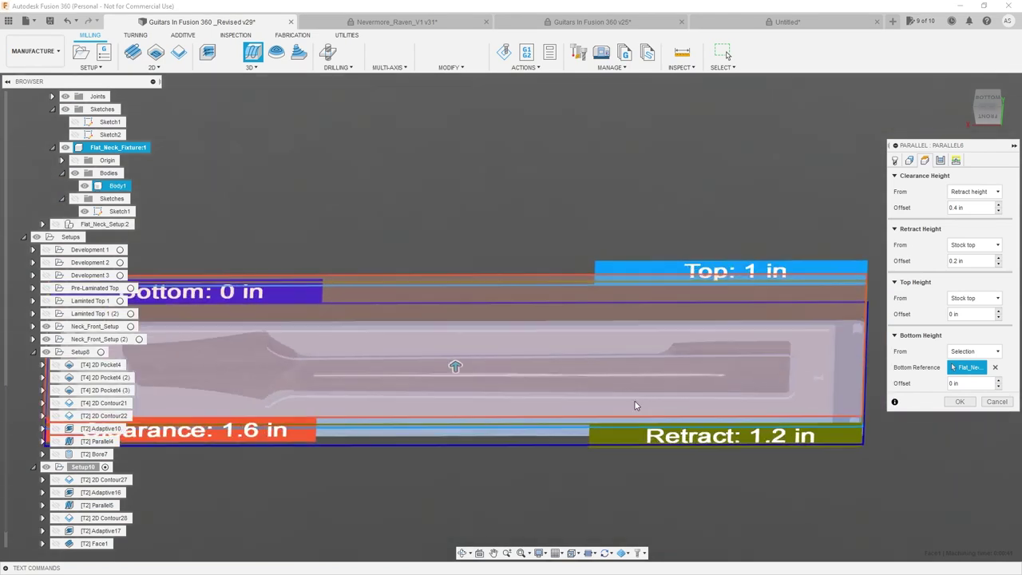
{"action": "middle_click_drag", "start_coordinate": [628, 403], "coordinate": [742, 335], "text": "shift"}
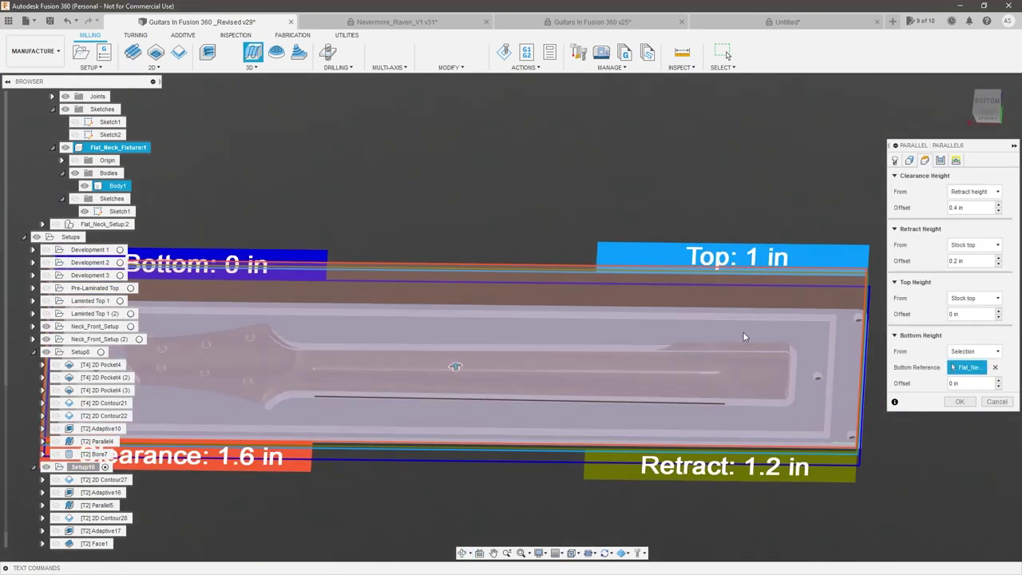
- Set the pass direction to 90 degrees and the stepover to 0.03125 in, and generate the Parallel toolpath
{"action": "left_click", "coordinate": [940, 161]}
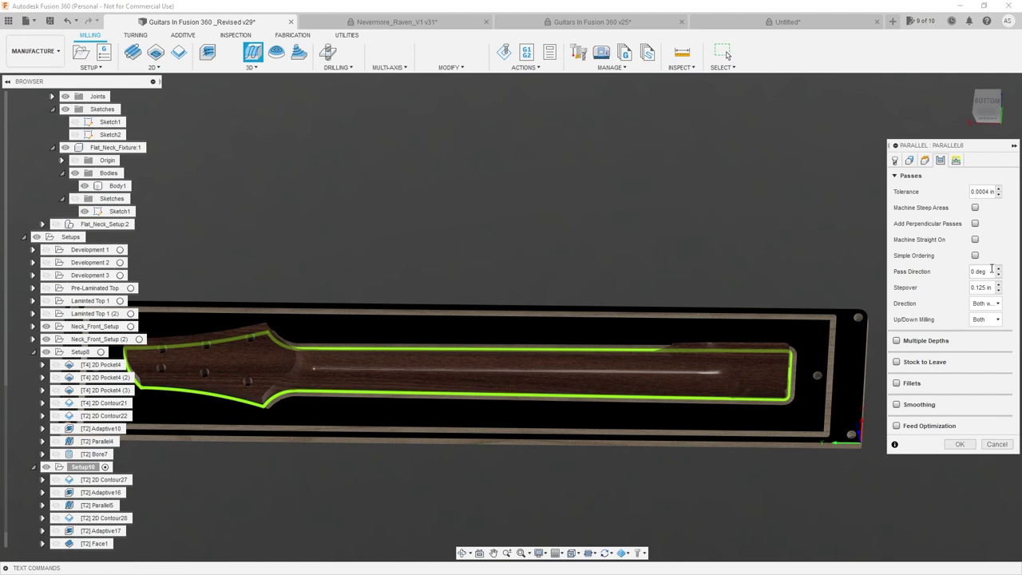
{"action": "type", "text": "90"}
{"action": "scroll", "coordinate": [725, 410], "scroll_direction": "down", "scroll_amount": 3}
{"action": "scroll", "coordinate": [487, 395], "scroll_direction": "up", "scroll_amount": 4}
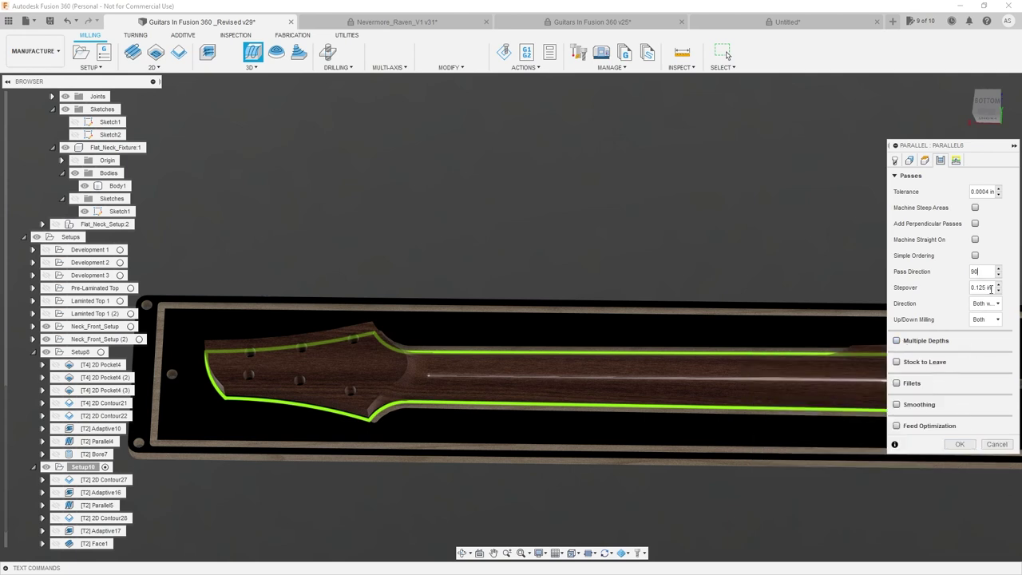
{"action": "type", "text": ".03125"}
{"action": "key", "text": "Tab"}
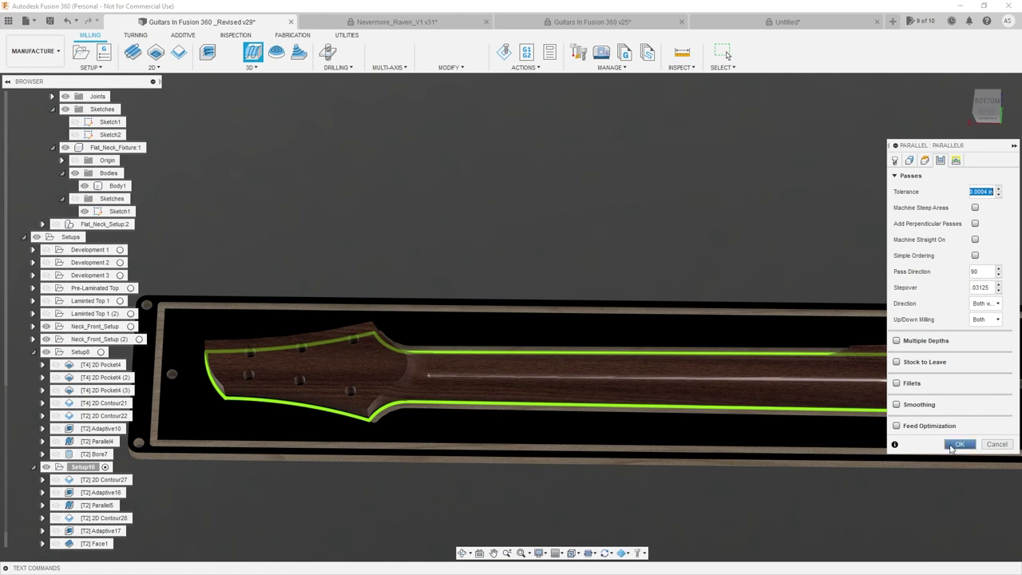
{"action": "left_click", "coordinate": [959, 444]}
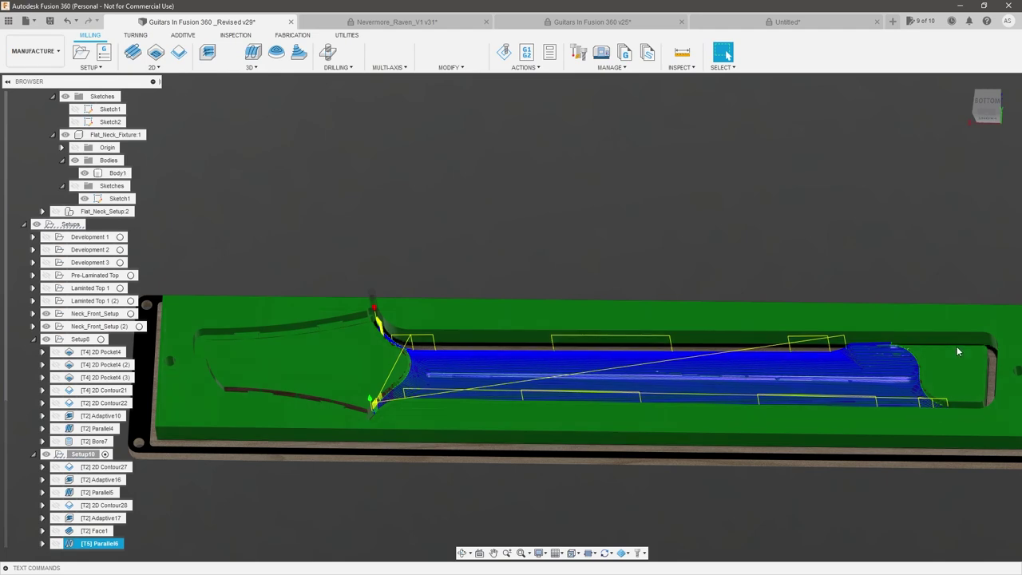
- Examine the generated Parallel toolpath along the neck, at the headstock transition and around the heel
{"action": "scroll", "coordinate": [877, 352], "scroll_direction": "up", "scroll_amount": 3}
{"action": "scroll", "coordinate": [886, 335], "scroll_direction": "down", "scroll_amount": 6}
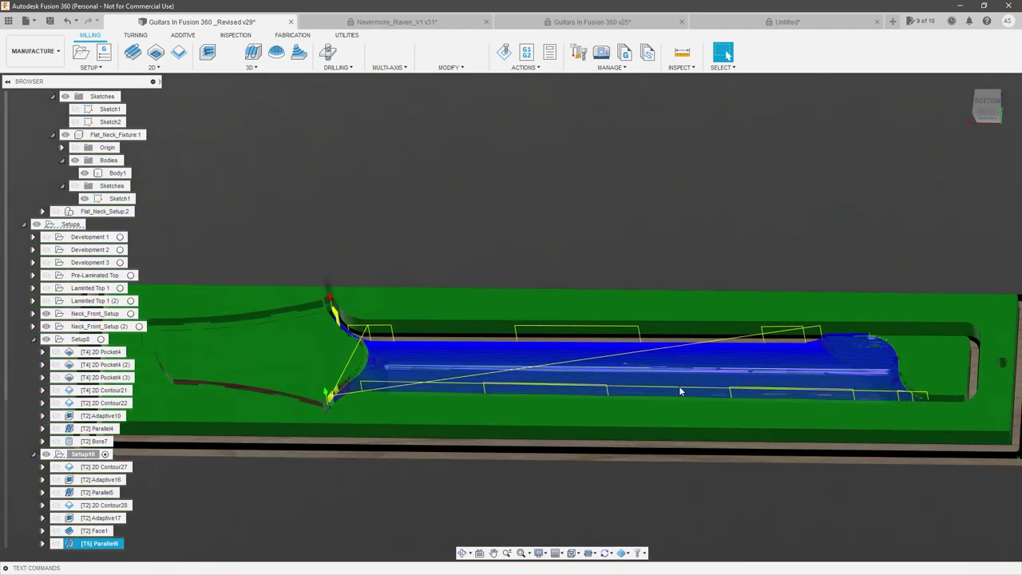
{"action": "scroll", "coordinate": [376, 370], "scroll_direction": "up", "scroll_amount": 5}
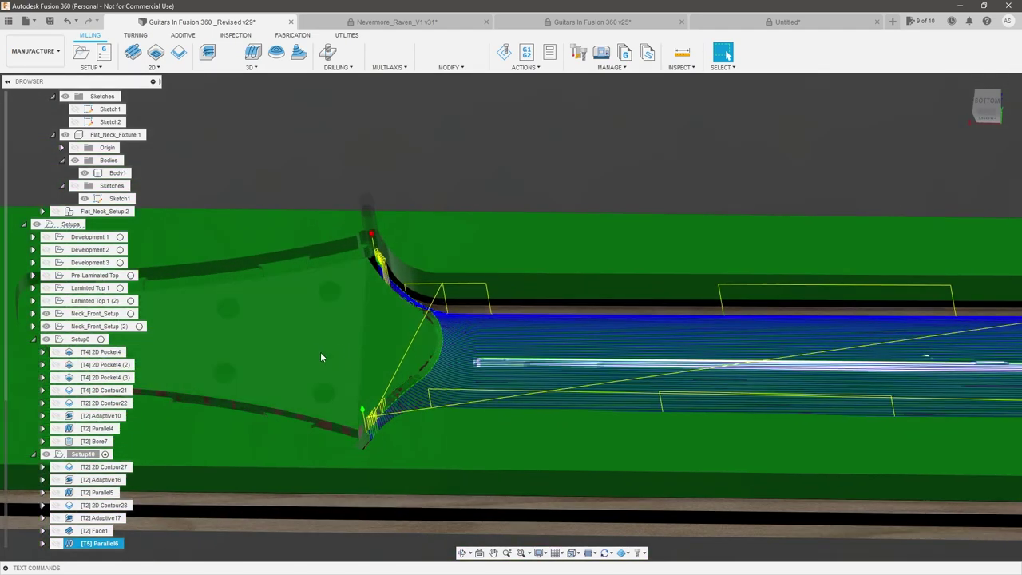
{"action": "scroll", "coordinate": [256, 343], "scroll_direction": "down", "scroll_amount": 6}
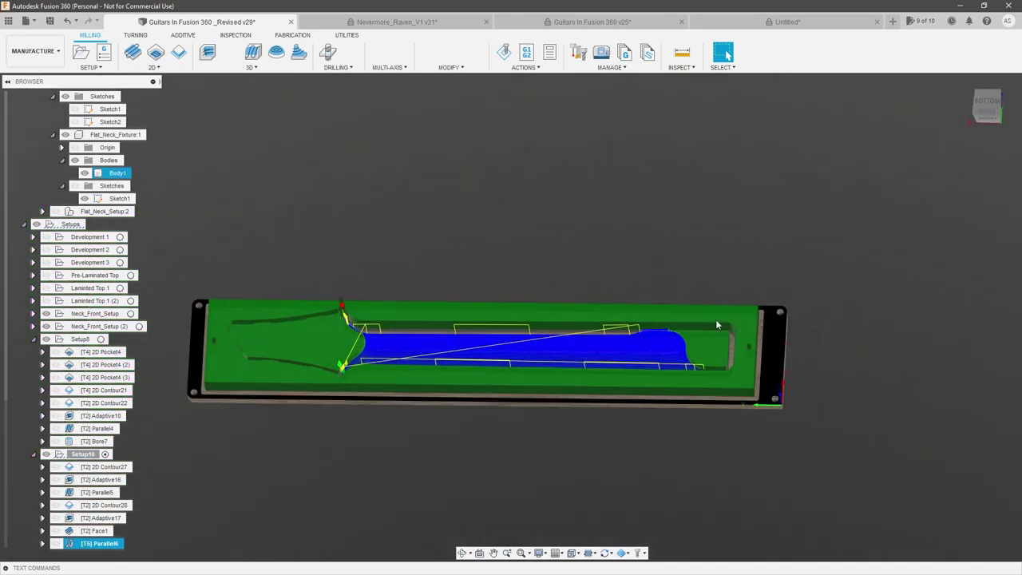
{"action": "scroll", "coordinate": [722, 369], "scroll_direction": "up", "scroll_amount": 5}
{"action": "scroll", "coordinate": [823, 378], "scroll_direction": "down", "scroll_amount": 5}
{"action": "scroll", "coordinate": [436, 340], "scroll_direction": "up", "scroll_amount": 8}
{"action": "middle_click_drag", "start_coordinate": [506, 338], "coordinate": [478, 346], "text": "shift"}
{"action": "scroll", "coordinate": [463, 251], "scroll_direction": "down", "scroll_amount": 3}
{"action": "scroll", "coordinate": [481, 343], "scroll_direction": "down", "scroll_amount": 3}
{"action": "scroll", "coordinate": [853, 388], "scroll_direction": "down", "scroll_amount": 2}
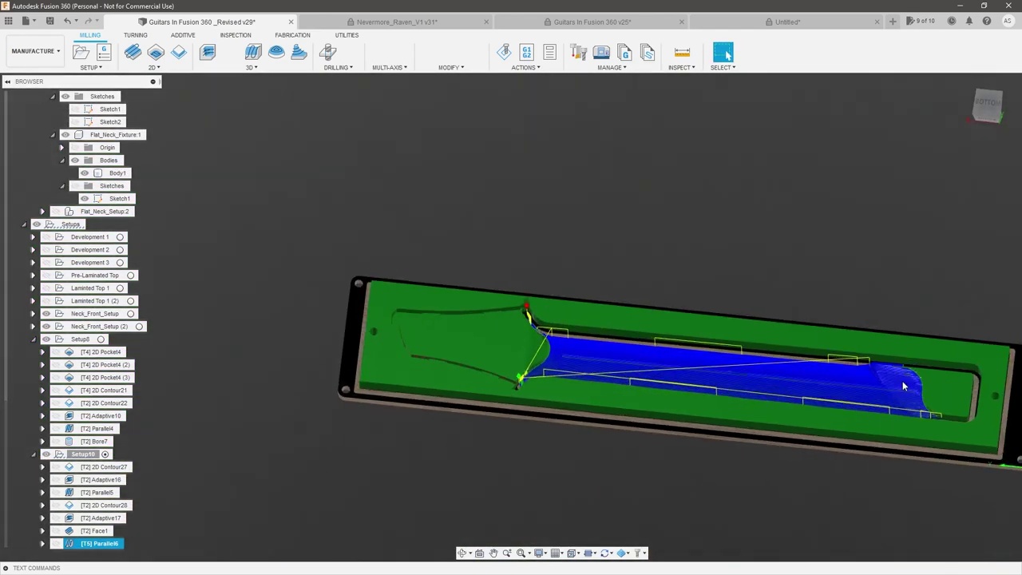
{"action": "scroll", "coordinate": [905, 389], "scroll_direction": "up", "scroll_amount": 3}
{"action": "scroll", "coordinate": [903, 401], "scroll_direction": "up", "scroll_amount": 2}
{"action": "middle_click_drag", "start_coordinate": [881, 378], "coordinate": [766, 399], "text": "shift"}
- Edit the Parallel operation in Setup10 to a pass direction of 0 degrees and regenerate its toolpath
{"action": "double_click", "coordinate": [100, 547]}
{"action": "right_click", "coordinate": [101, 547]}
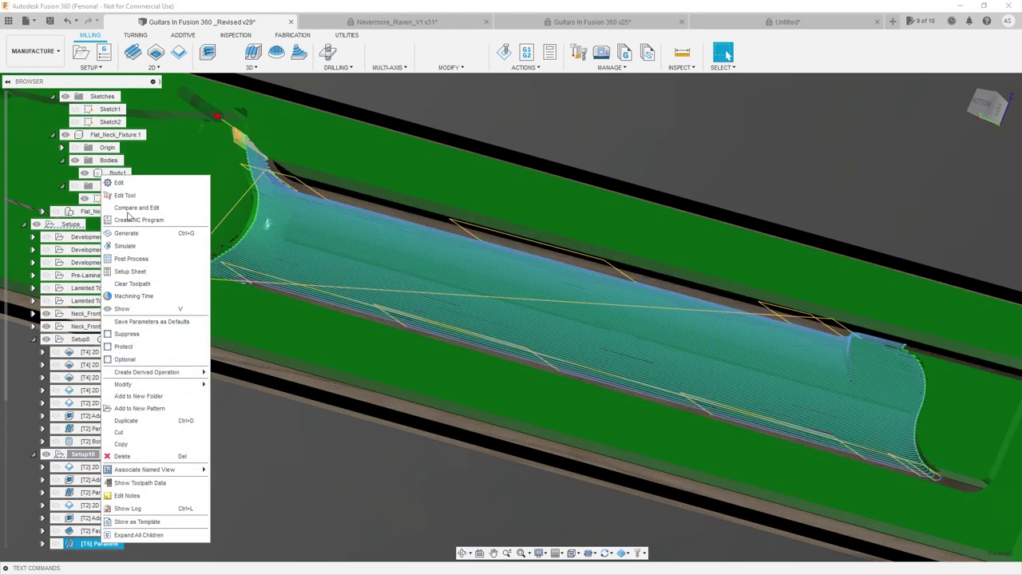
{"action": "left_click", "coordinate": [128, 185]}
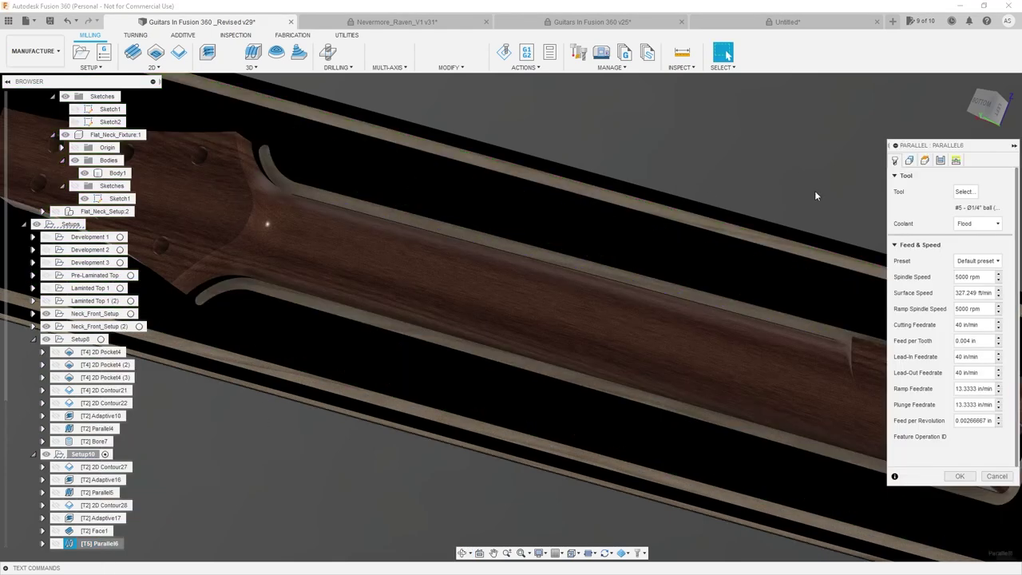
{"action": "left_click", "coordinate": [941, 161]}
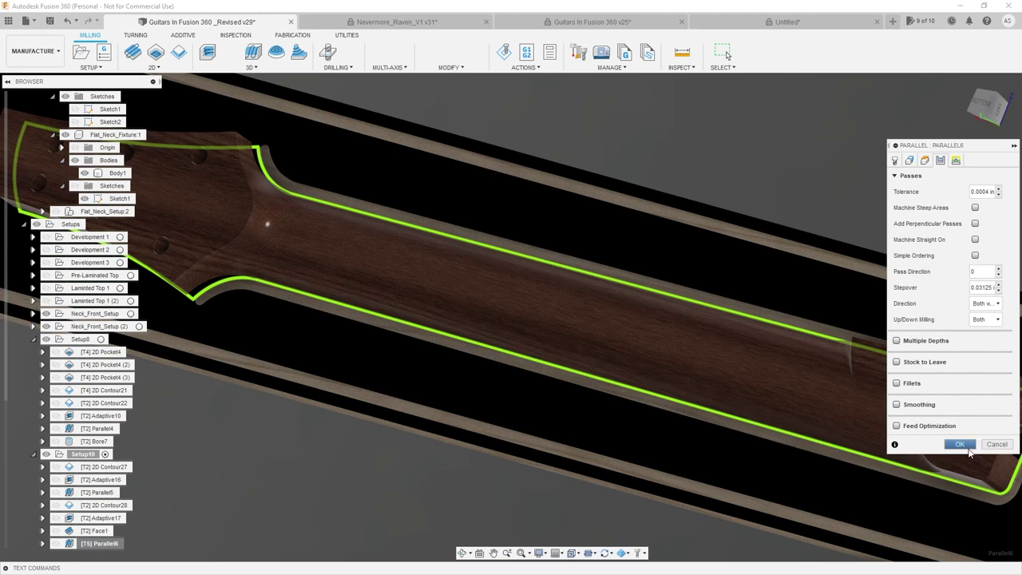
{"action": "left_click", "coordinate": [968, 447]}
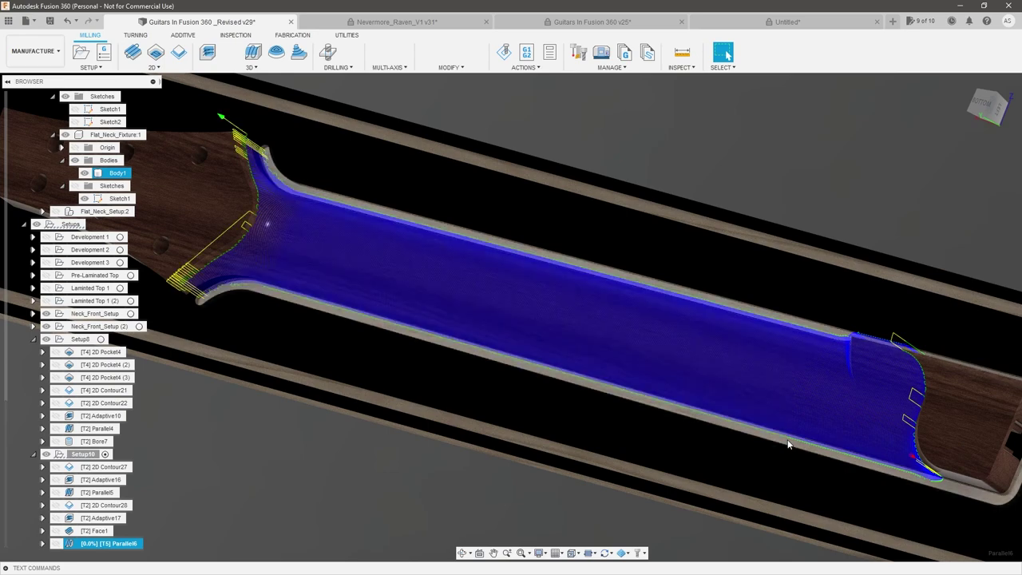
- Set the Parallel operation's pass direction back to 90 degrees and regenerate its toolpath
{"action": "scroll", "coordinate": [751, 332], "scroll_direction": "down", "scroll_amount": 4}
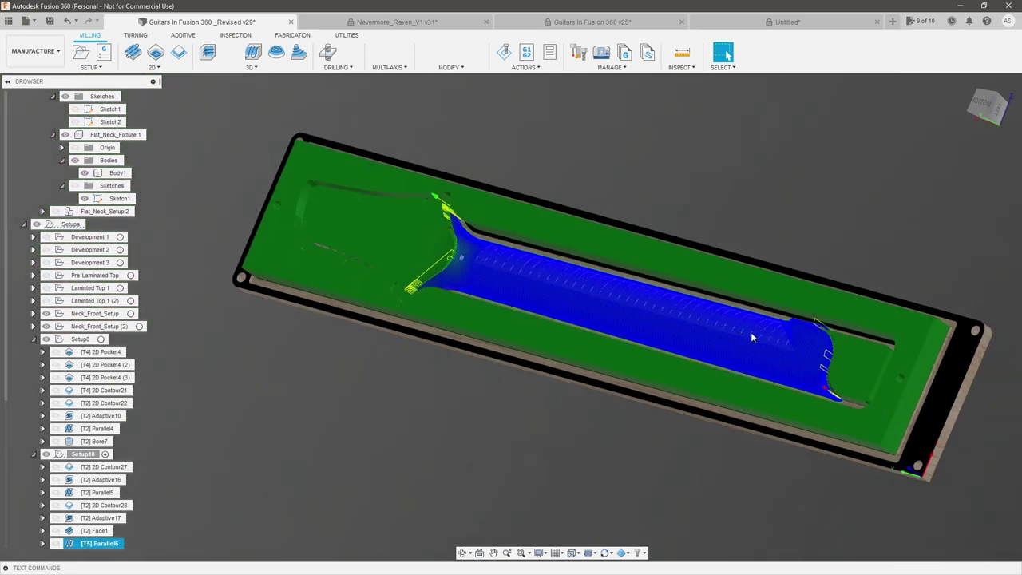
{"action": "scroll", "coordinate": [507, 248], "scroll_direction": "up", "scroll_amount": 7}
{"action": "middle_click_drag", "start_coordinate": [517, 249], "coordinate": [538, 248], "text": "shift"}
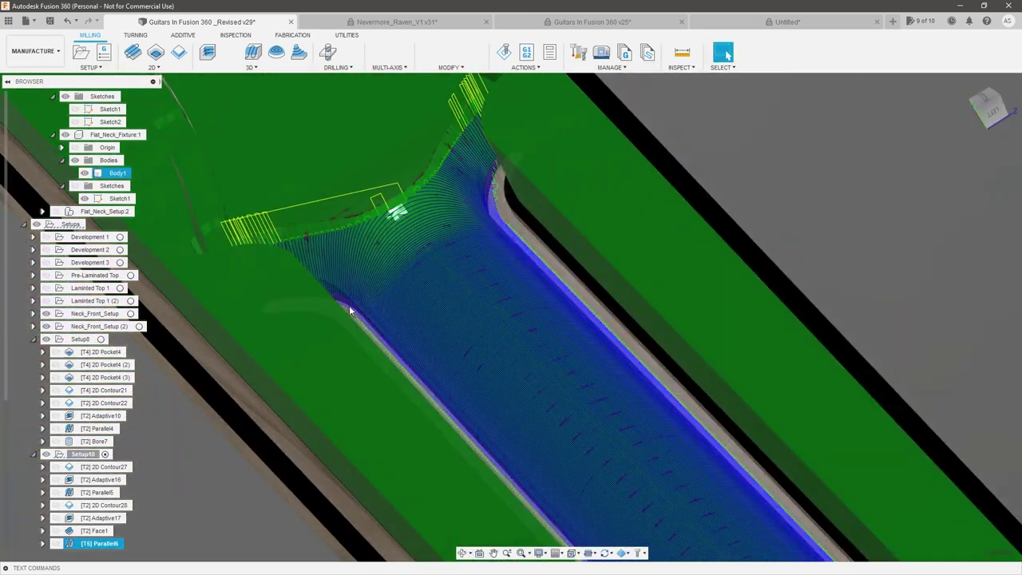
{"action": "scroll", "coordinate": [557, 287], "scroll_direction": "down", "scroll_amount": 2}
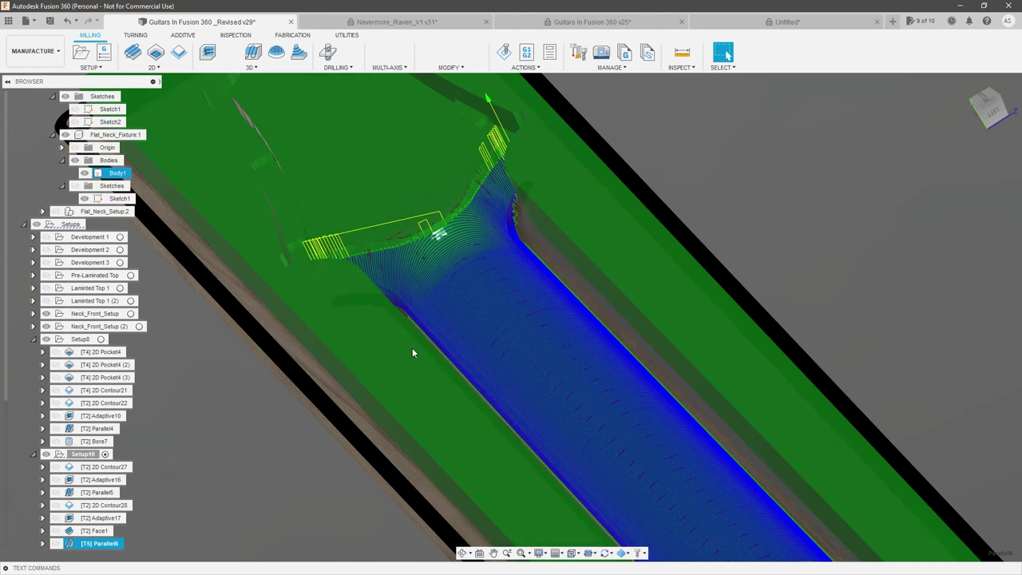
{"action": "scroll", "coordinate": [411, 352], "scroll_direction": "down", "scroll_amount": 3}
{"action": "middle_click_drag", "start_coordinate": [586, 341], "coordinate": [235, 527], "text": "shift"}
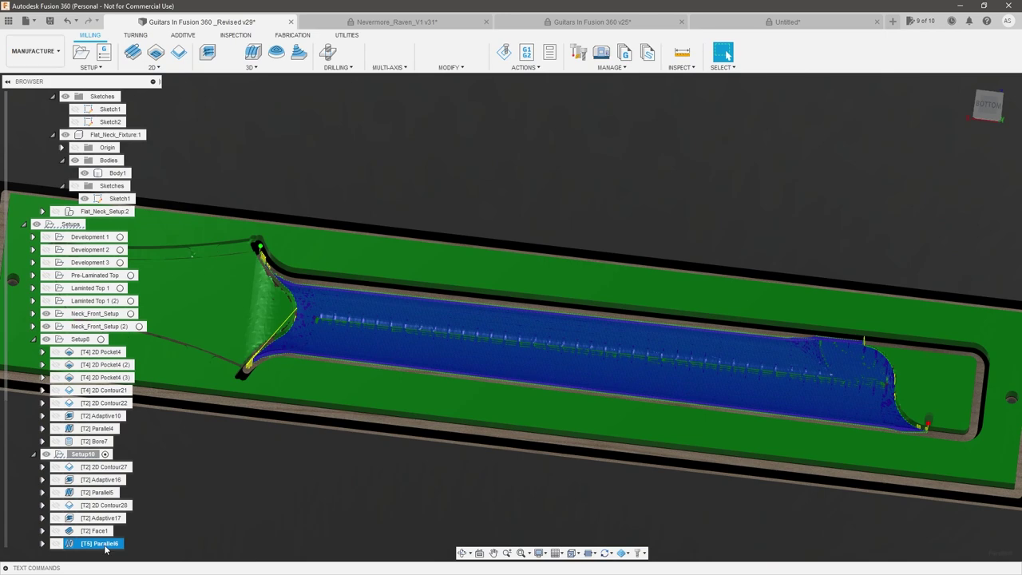
{"action": "right_click", "coordinate": [105, 547]}
{"action": "left_click", "coordinate": [148, 183]}
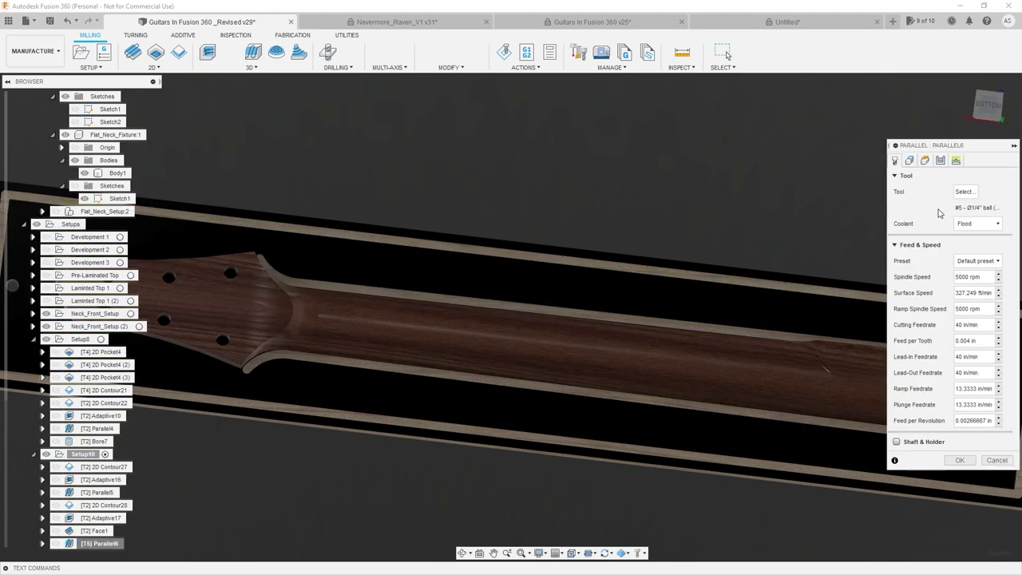
{"action": "left_click", "coordinate": [941, 161]}
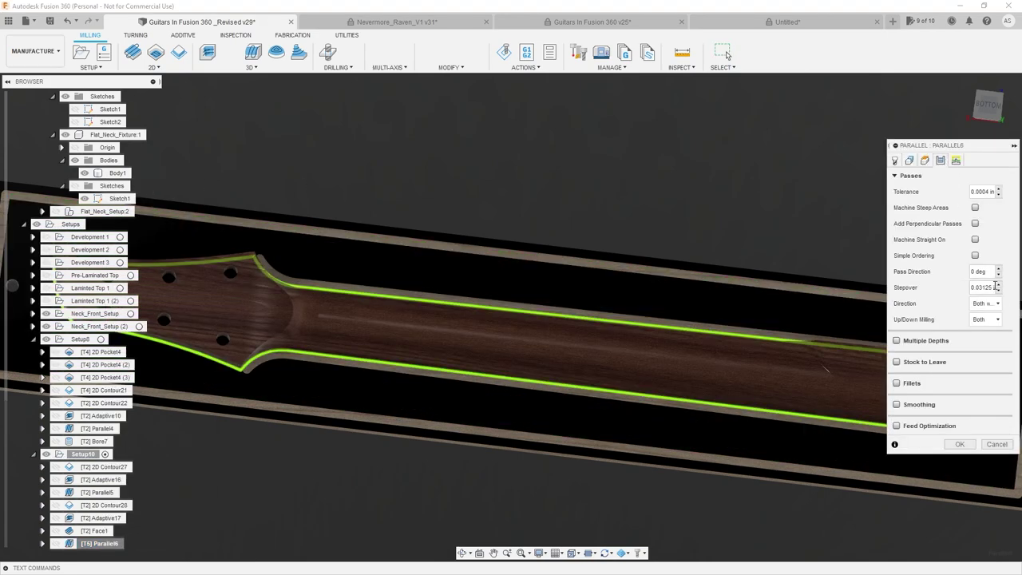
{"action": "type", "text": "90"}
{"action": "key", "text": "Tab"}
{"action": "left_click", "coordinate": [961, 445]}
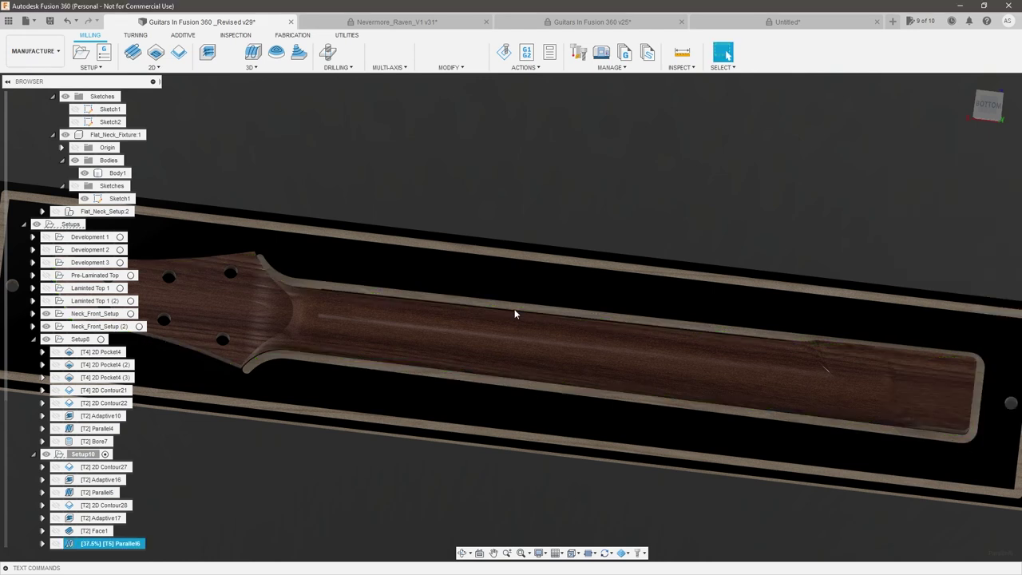
- Examine the regenerated Parallel toolpath where the neck meets the headstock, checking the cutting passes and retract moves
{"action": "scroll", "coordinate": [677, 352], "scroll_direction": "down", "scroll_amount": 2}
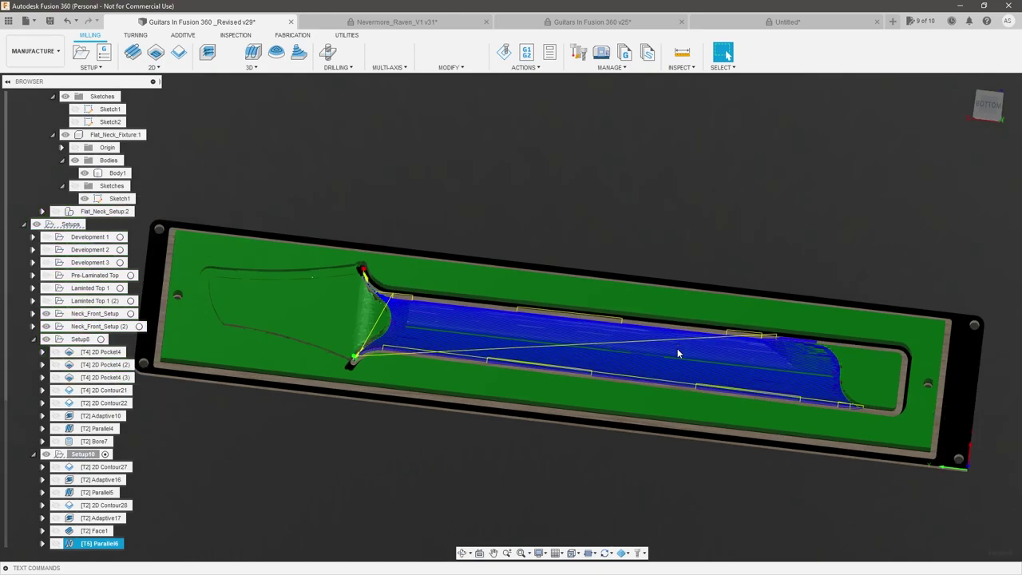
{"action": "scroll", "coordinate": [429, 337], "scroll_direction": "up", "scroll_amount": 5}
{"action": "scroll", "coordinate": [320, 309], "scroll_direction": "up", "scroll_amount": 2}
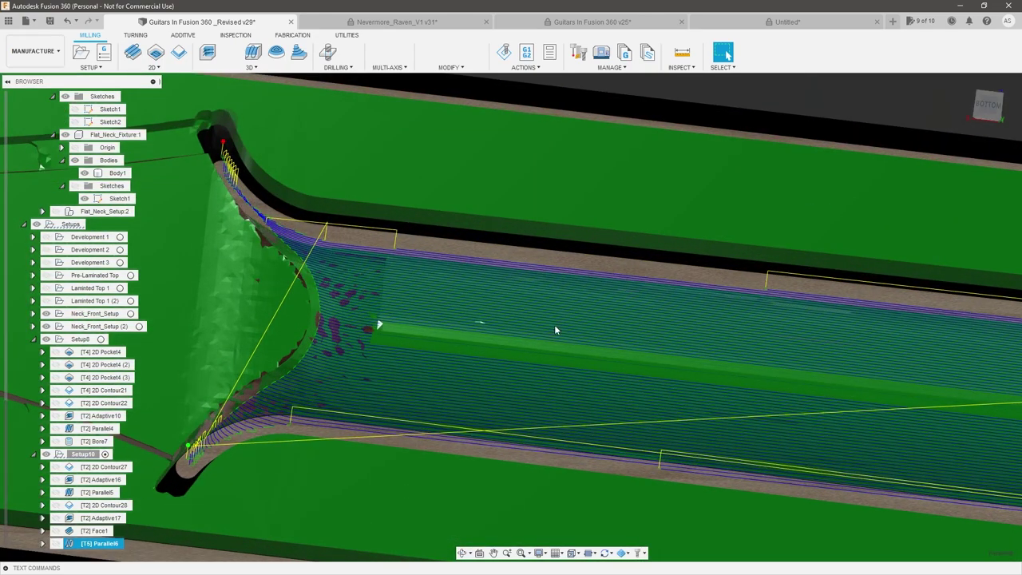
{"action": "scroll", "coordinate": [244, 384], "scroll_direction": "up", "scroll_amount": 2}
{"action": "middle_click_drag", "start_coordinate": [244, 383], "coordinate": [498, 290], "text": "shift"}
{"action": "scroll", "coordinate": [501, 313], "scroll_direction": "down", "scroll_amount": 1}
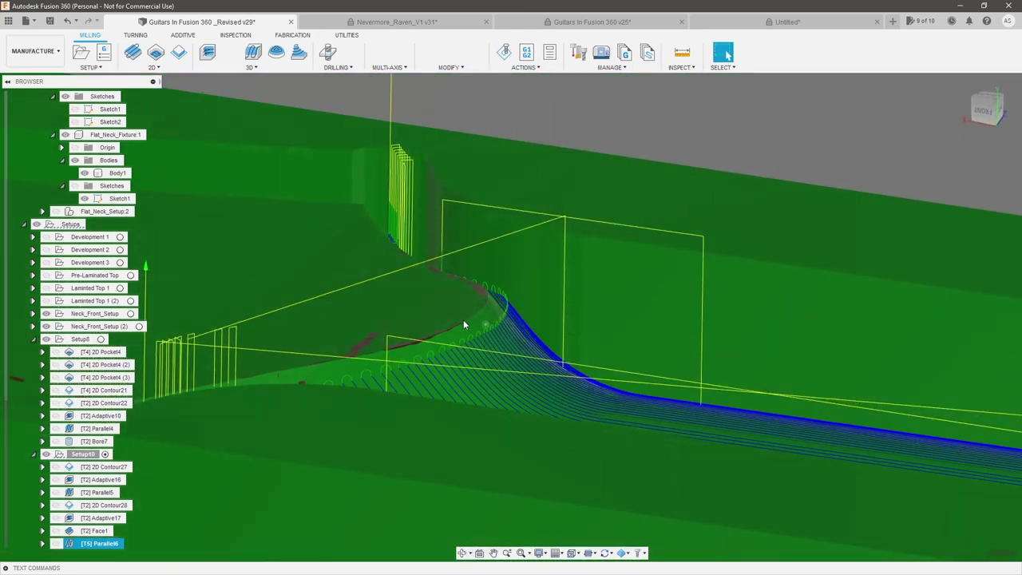
{"action": "scroll", "coordinate": [439, 299], "scroll_direction": "down", "scroll_amount": 2}
{"action": "scroll", "coordinate": [439, 299], "scroll_direction": "up", "scroll_amount": 3}
{"action": "middle_click_drag", "start_coordinate": [399, 289], "coordinate": [471, 290], "text": "shift"}
- Toggle the Contact Point Boundary option in the geometry settings of Setup10's Parallel6 operation and regenerate its toolpath
{"action": "right_click", "coordinate": [114, 544]}
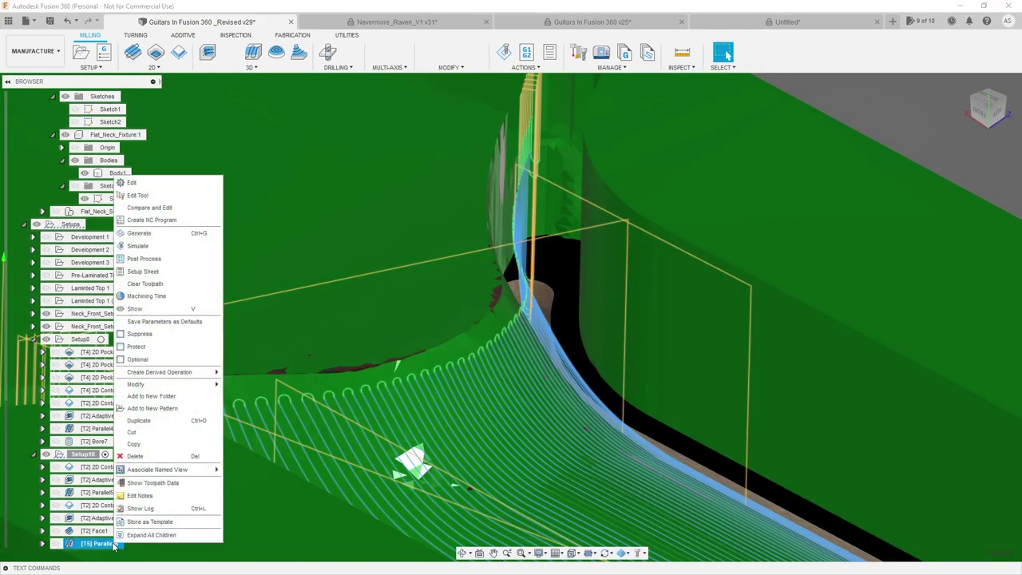
{"action": "left_click", "coordinate": [167, 184]}
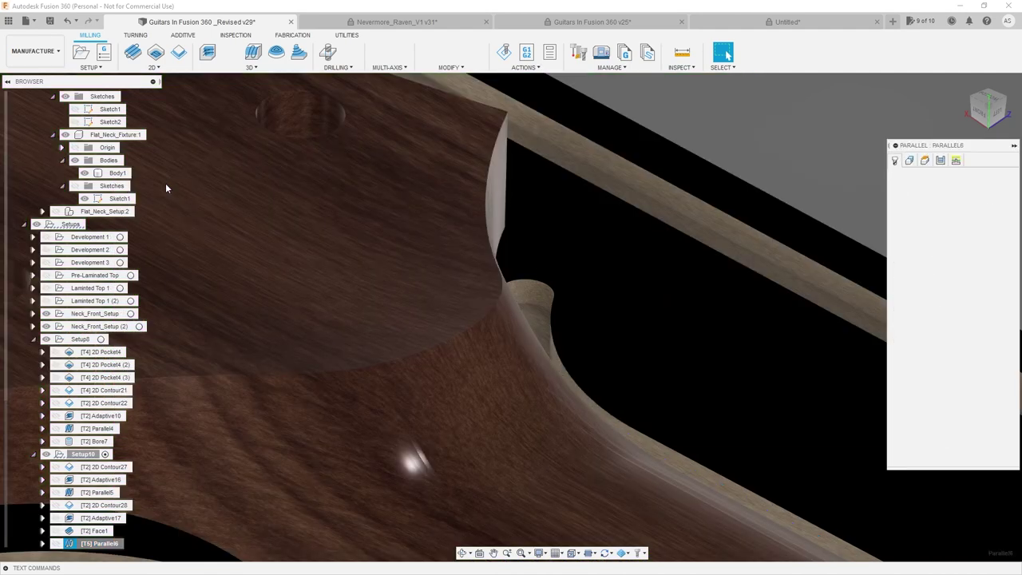
{"action": "left_click", "coordinate": [911, 162]}
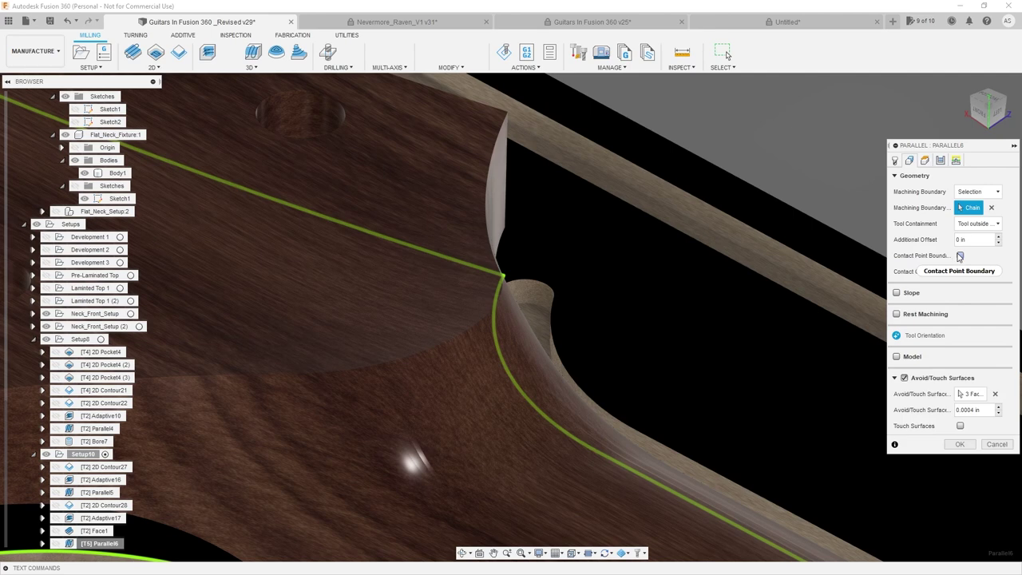
{"action": "mouse_move", "coordinate": [958, 254]}
{"action": "left_click", "coordinate": [960, 444]}
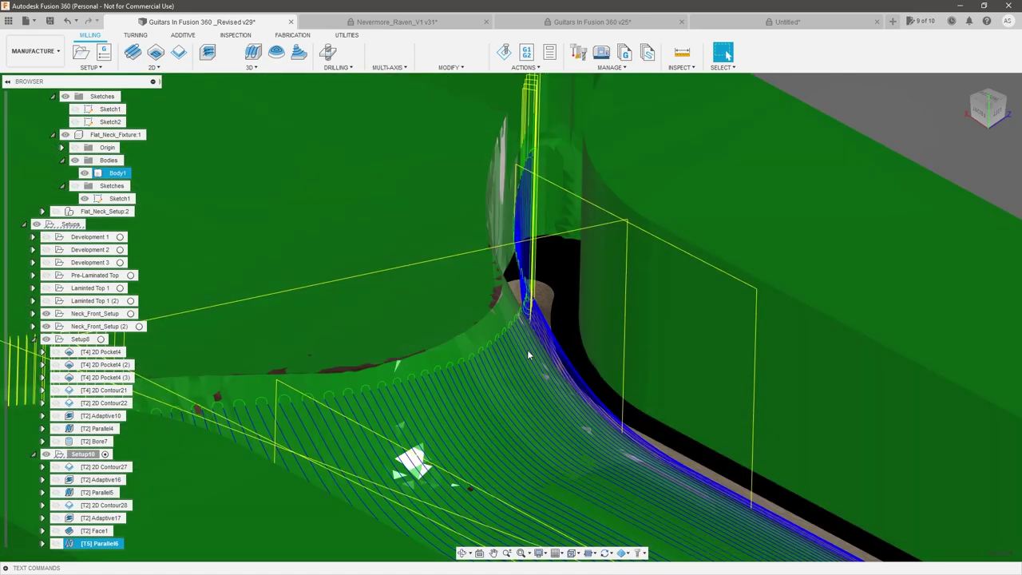
- Examine the regenerated Parallel toolpath at the headstock transition and along the whole back of the neck
{"action": "scroll", "coordinate": [523, 355], "scroll_direction": "down", "scroll_amount": 3}
{"action": "middle_click_drag", "start_coordinate": [522, 358], "coordinate": [536, 334], "text": "shift"}
{"action": "middle_click_drag", "start_coordinate": [541, 280], "coordinate": [543, 321], "text": "shift"}
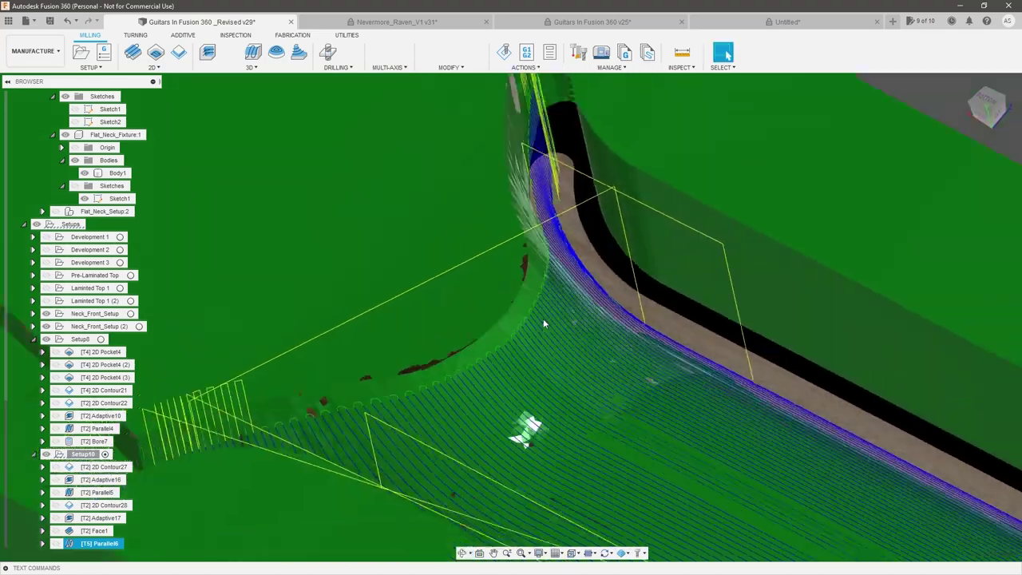
{"action": "scroll", "coordinate": [555, 214], "scroll_direction": "up", "scroll_amount": 3}
{"action": "middle_click_drag", "start_coordinate": [555, 214], "coordinate": [660, 232], "text": "shift"}
{"action": "scroll", "coordinate": [522, 216], "scroll_direction": "down", "scroll_amount": 4}
{"action": "middle_click_drag", "start_coordinate": [523, 216], "coordinate": [808, 289], "text": "shift"}
{"action": "scroll", "coordinate": [653, 351], "scroll_direction": "down", "scroll_amount": 4}
{"action": "middle_click_drag", "start_coordinate": [785, 234], "coordinate": [772, 273], "text": "shift"}
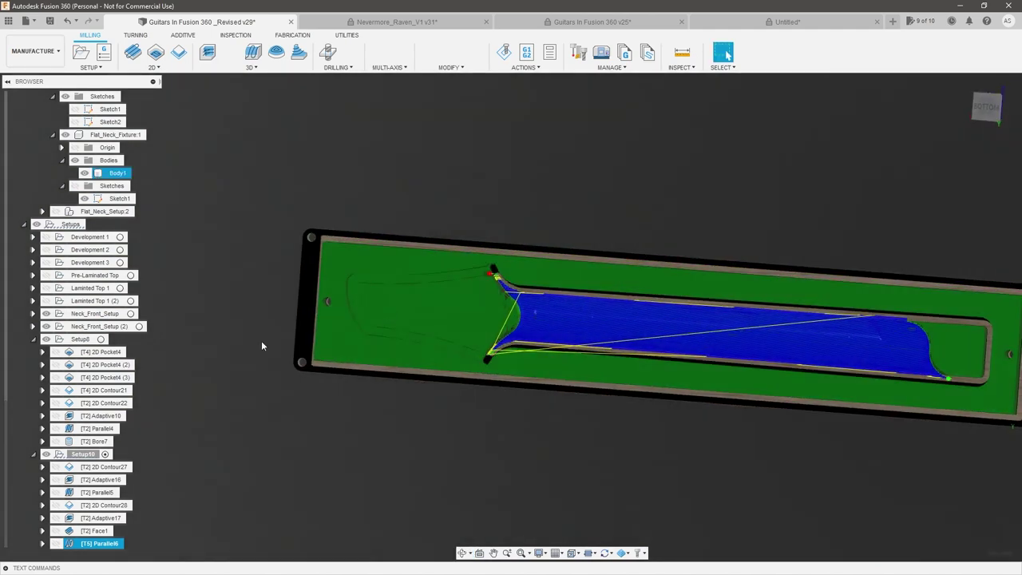
- Simulate all of Setup10's operations on the stock, slowing playback for the adaptive and face cuts
{"action": "right_click", "coordinate": [90, 456]}
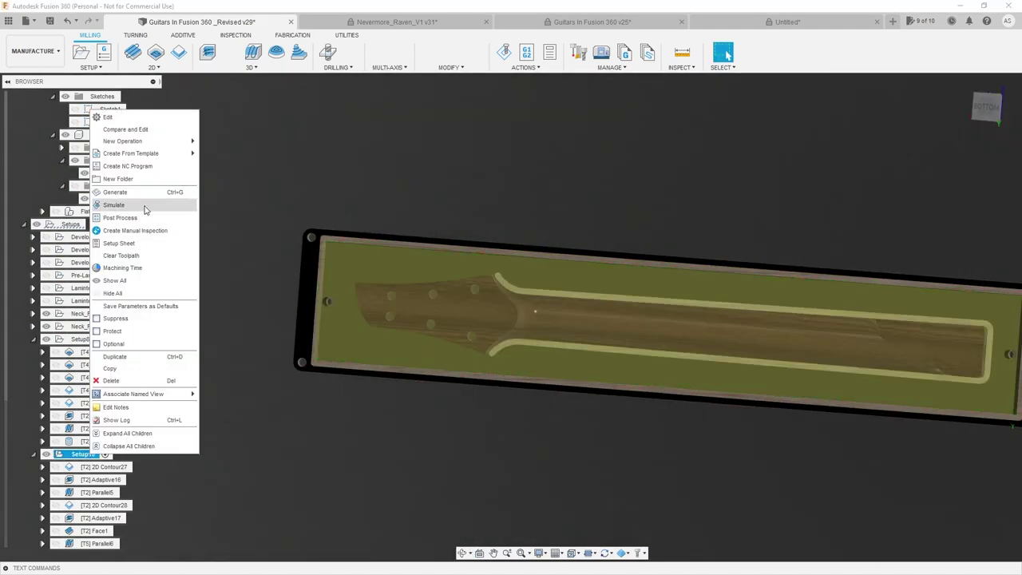
{"action": "left_click", "coordinate": [114, 205]}
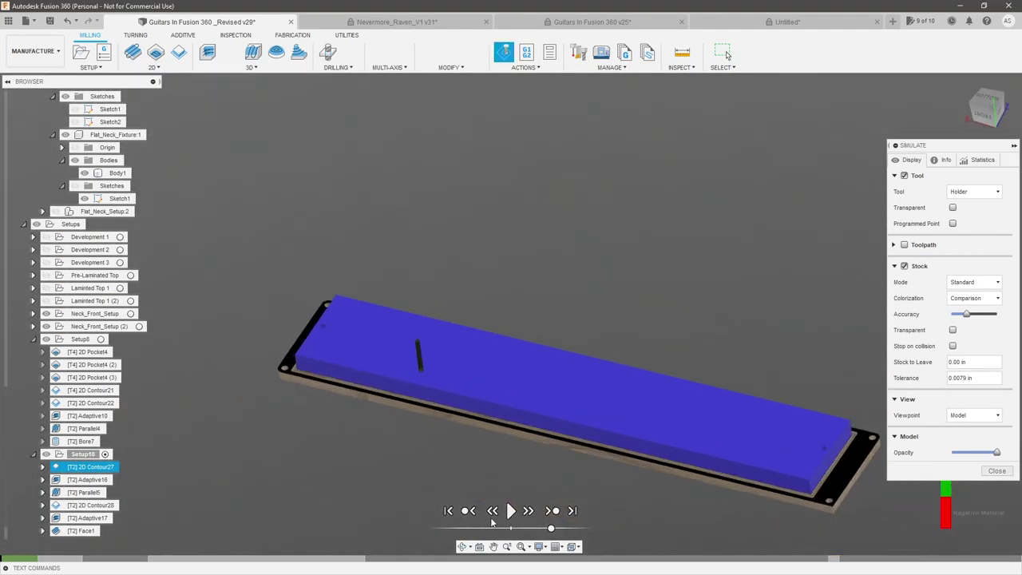
{"action": "left_click", "coordinate": [512, 511]}
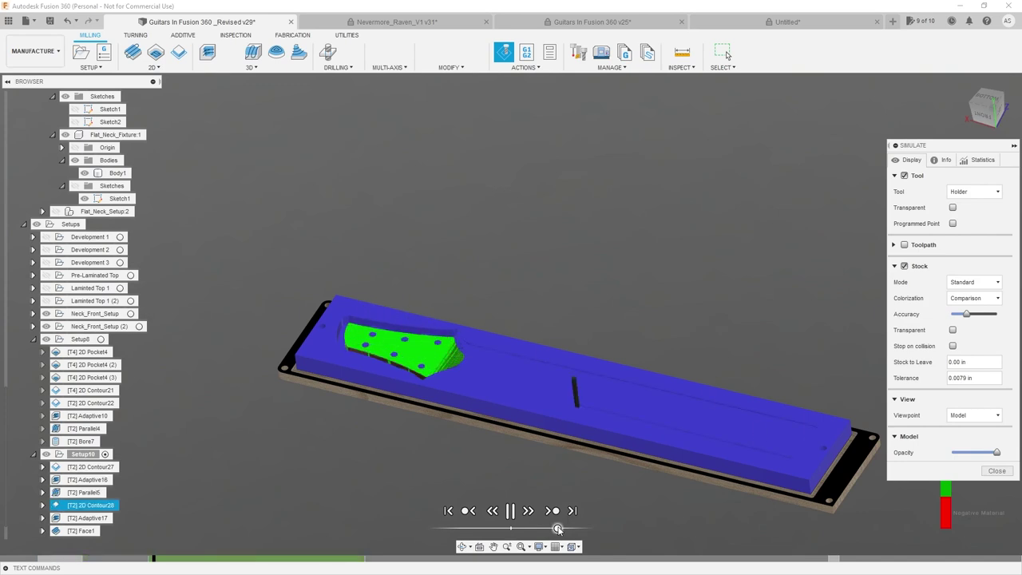
{"action": "scroll", "coordinate": [543, 415], "scroll_direction": "up", "scroll_amount": 2}
{"action": "middle_click_drag", "start_coordinate": [551, 413], "coordinate": [652, 441], "text": "shift"}
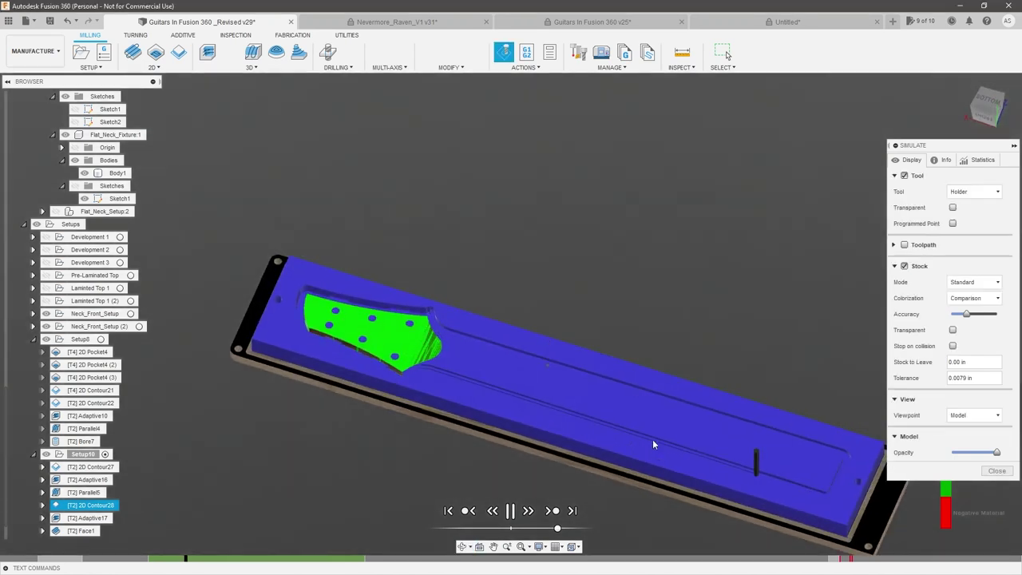
{"action": "scroll", "coordinate": [655, 441], "scroll_direction": "down", "scroll_amount": 2}
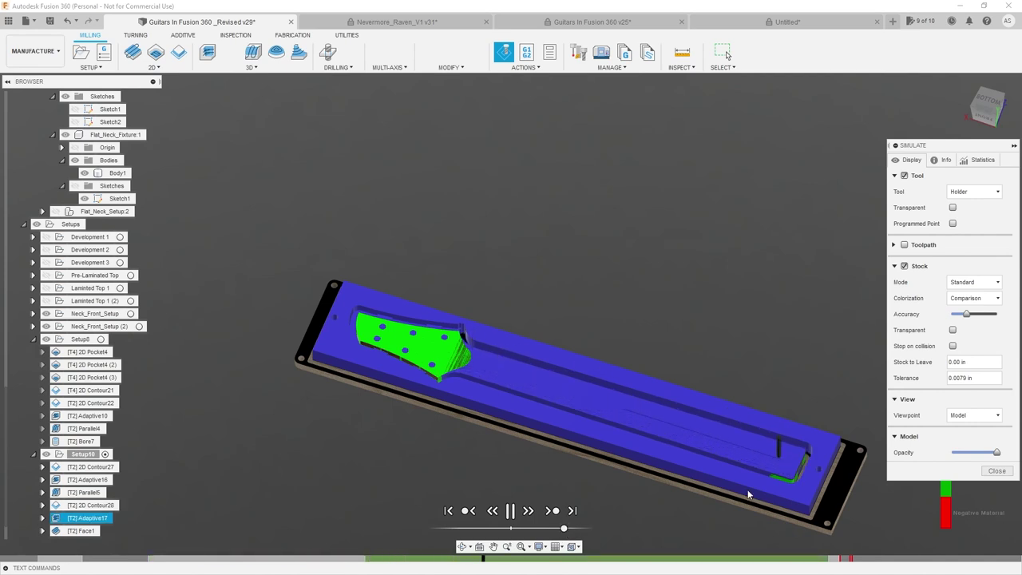
{"action": "scroll", "coordinate": [748, 495], "scroll_direction": "up", "scroll_amount": 2}
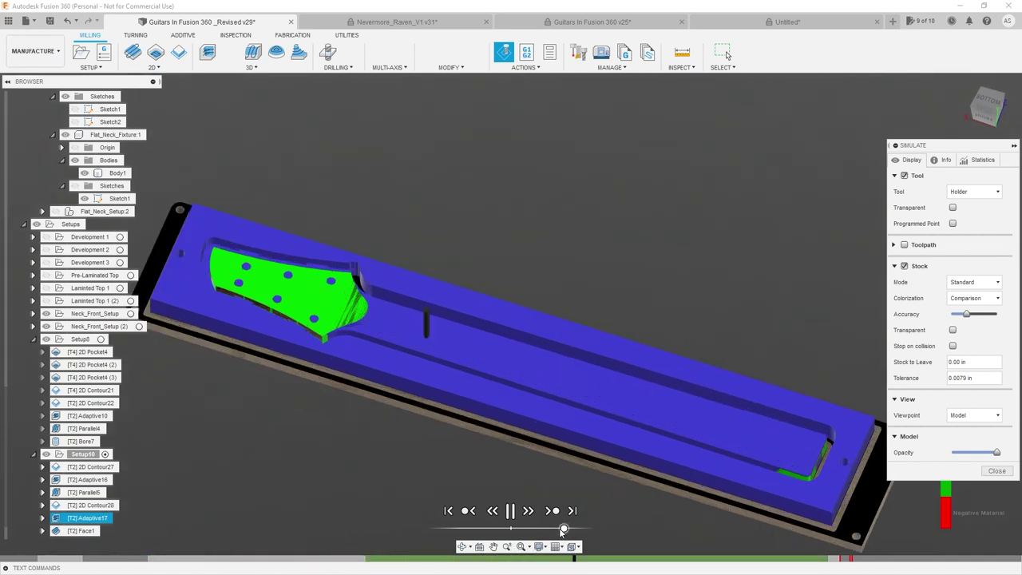
{"action": "left_click_drag", "start_coordinate": [564, 528], "coordinate": [557, 530]}
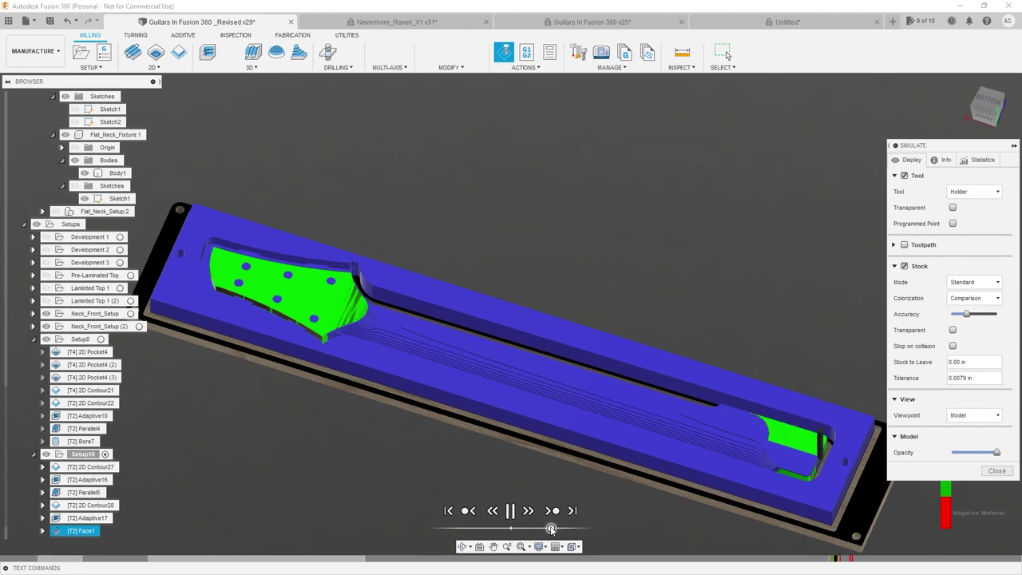
{"action": "left_click_drag", "start_coordinate": [551, 530], "coordinate": [547, 529]}
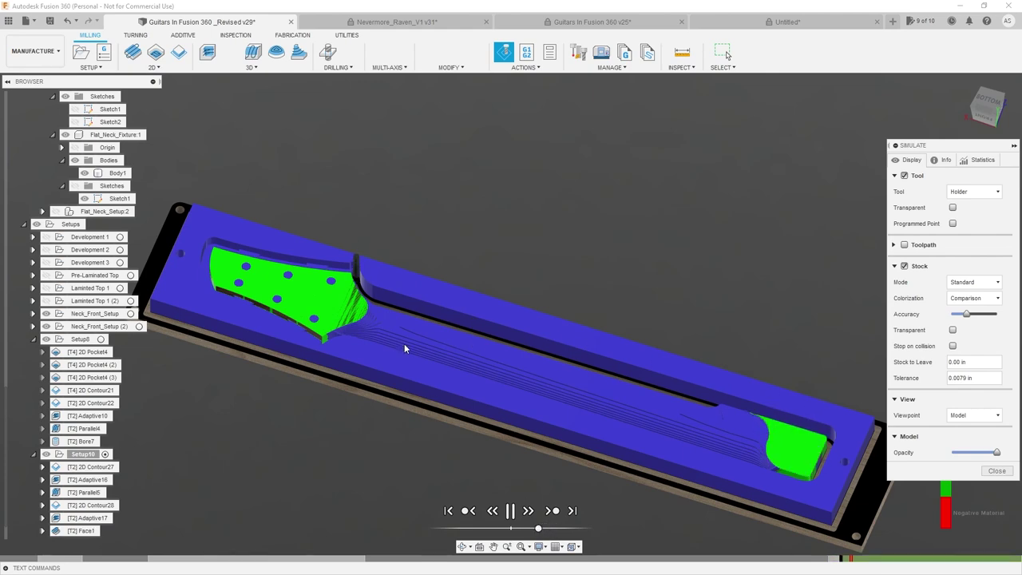
- Inspect the simulated stock and cutter moves where the headstock meets the neck as the Parallel finishing pass starts
{"action": "scroll", "coordinate": [337, 273], "scroll_direction": "up", "scroll_amount": 4}
{"action": "middle_click_drag", "start_coordinate": [337, 273], "coordinate": [341, 336], "text": "shift"}
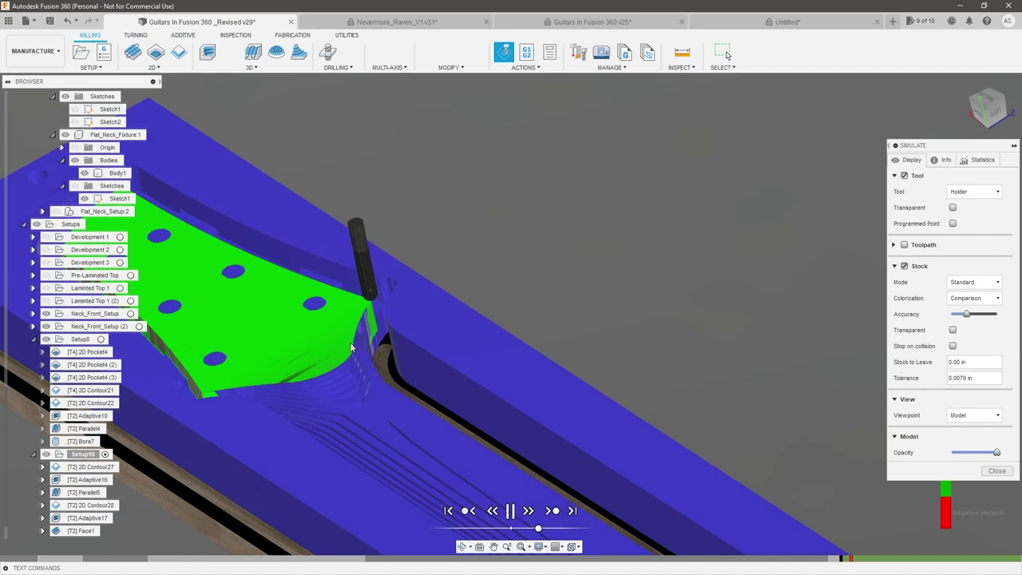
{"action": "scroll", "coordinate": [349, 360], "scroll_direction": "down", "scroll_amount": 2}
{"action": "scroll", "coordinate": [339, 347], "scroll_direction": "up", "scroll_amount": 4}
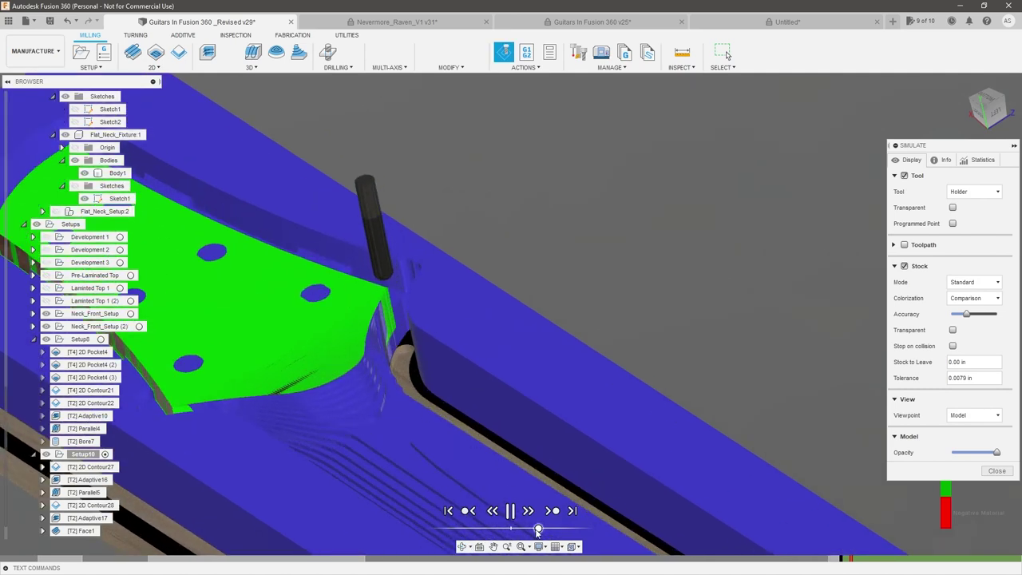
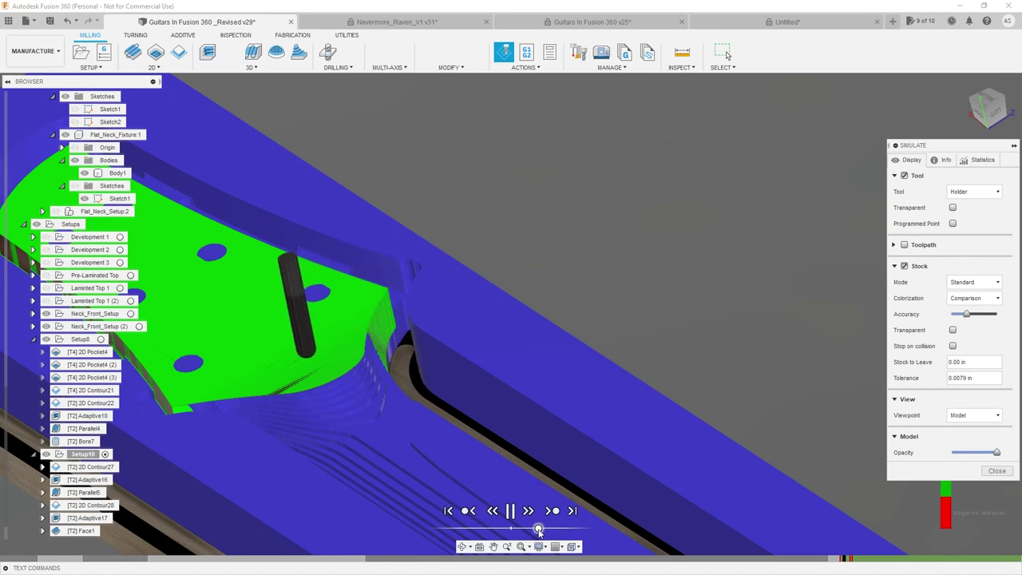
{"action": "scroll", "coordinate": [250, 414], "scroll_direction": "down", "scroll_amount": 3}
{"action": "scroll", "coordinate": [250, 414], "scroll_direction": "up", "scroll_amount": 4}
{"action": "left_click_drag", "start_coordinate": [538, 531], "coordinate": [541, 530]}
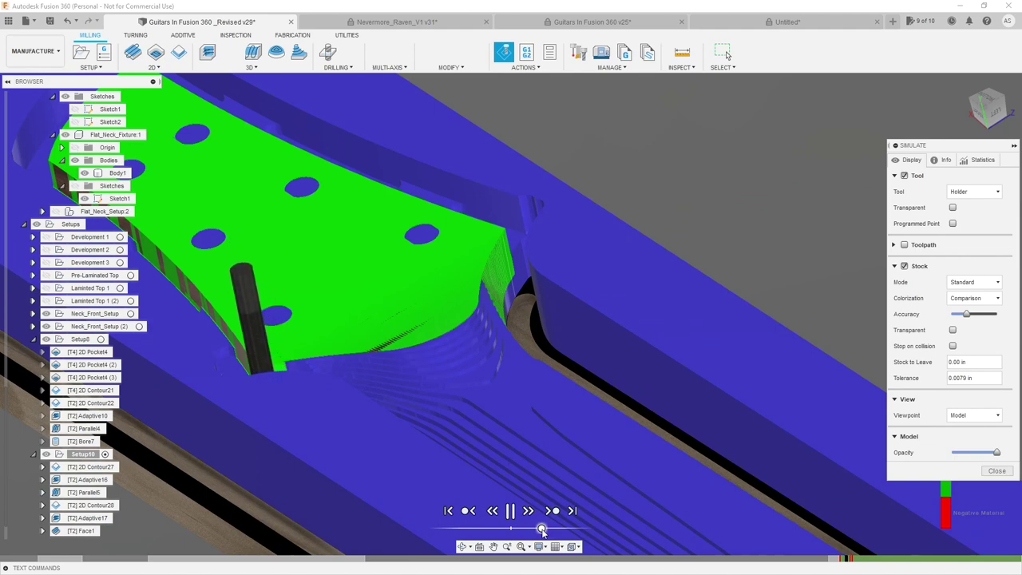
- Play the Parallel finishing passes at a faster speed and follow the cutter along the length of the neck
{"action": "scroll", "coordinate": [643, 138], "scroll_direction": "down", "scroll_amount": 5}
{"action": "middle_click_drag", "start_coordinate": [644, 231], "coordinate": [627, 355], "text": "shift"}
{"action": "scroll", "coordinate": [580, 366], "scroll_direction": "down", "scroll_amount": 3}
{"action": "scroll", "coordinate": [714, 298], "scroll_direction": "up", "scroll_amount": 3}
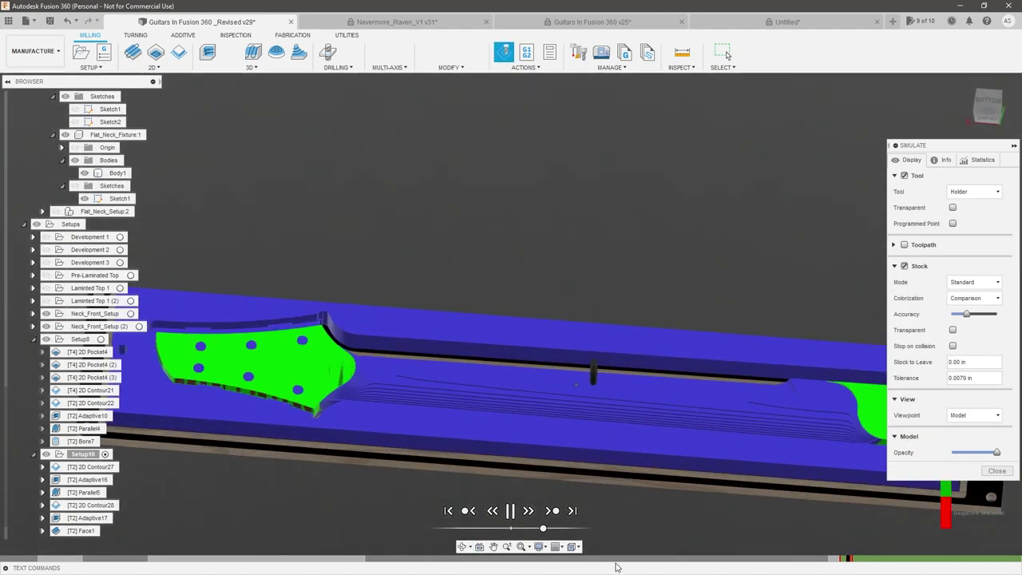
{"action": "left_click_drag", "start_coordinate": [546, 530], "coordinate": [549, 530]}
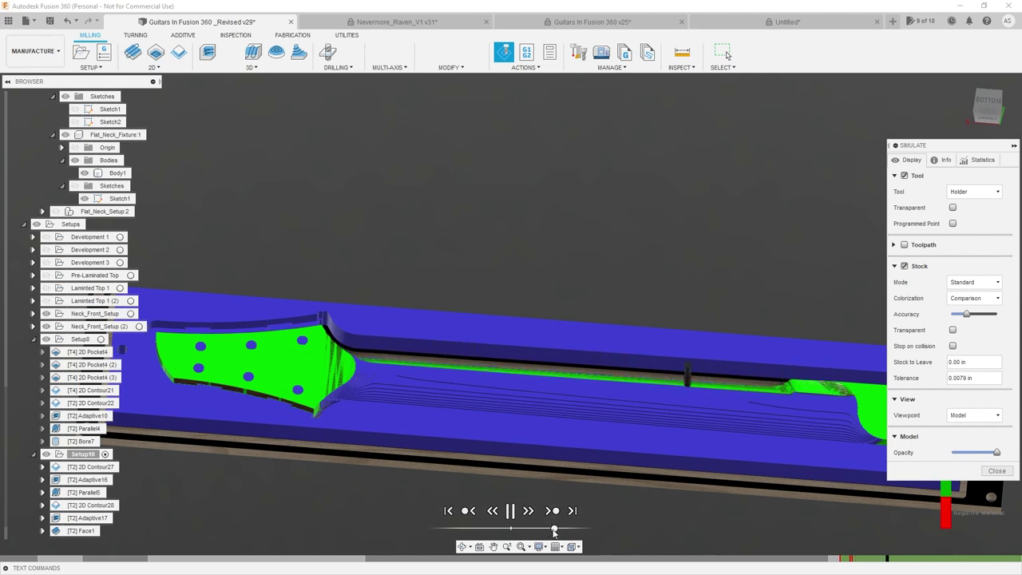
{"action": "scroll", "coordinate": [412, 374], "scroll_direction": "down", "scroll_amount": 5}
{"action": "scroll", "coordinate": [412, 374], "scroll_direction": "up", "scroll_amount": 3}
{"action": "middle_click_drag", "start_coordinate": [412, 375], "coordinate": [454, 339], "text": "shift"}
{"action": "scroll", "coordinate": [543, 531], "scroll_direction": "down", "scroll_amount": 1}
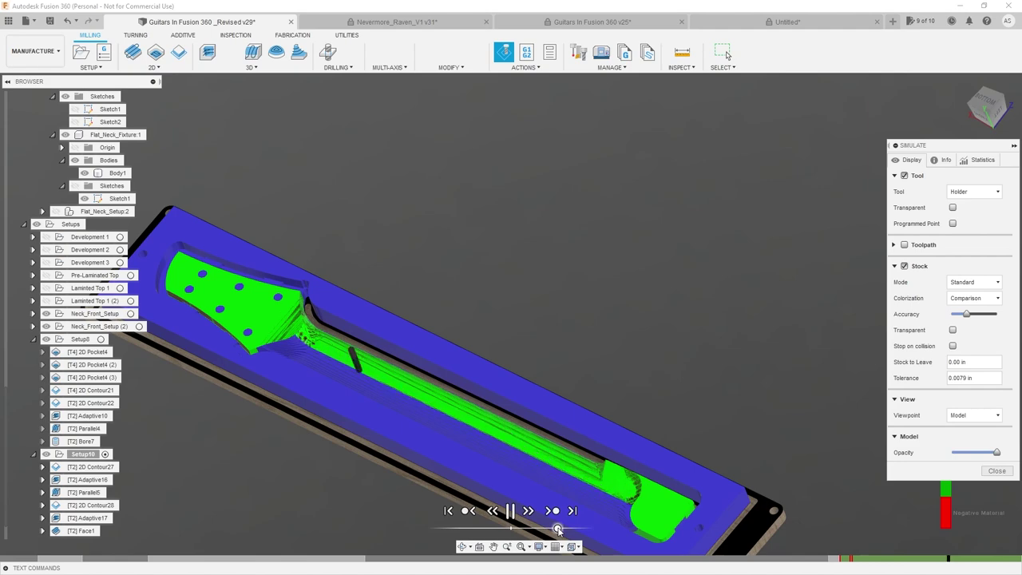
- Inspect the finished surface at the headstock transition in the stock simulation for scallops and leftover material
{"action": "scroll", "coordinate": [471, 392], "scroll_direction": "down", "scroll_amount": 2}
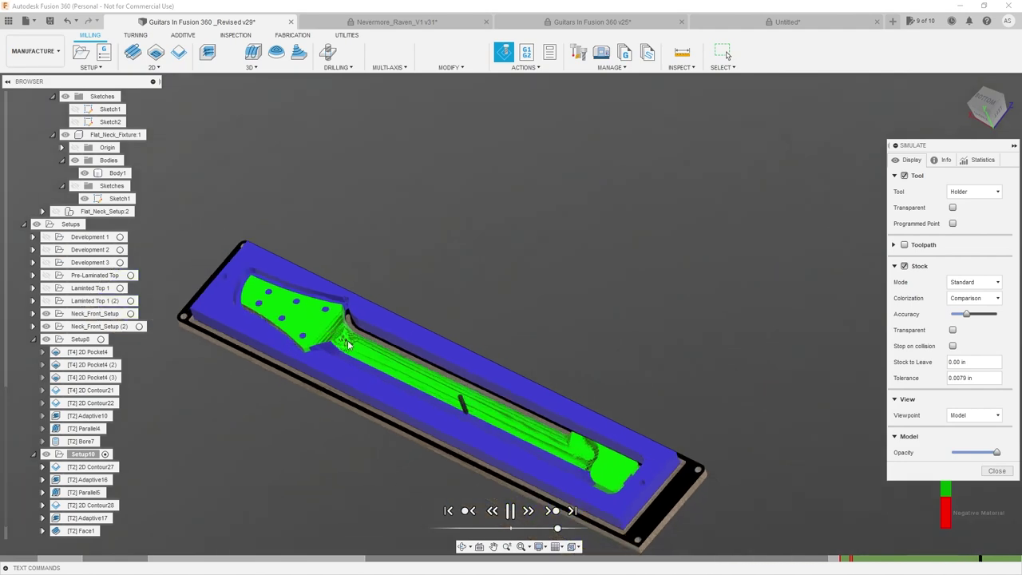
{"action": "scroll", "coordinate": [349, 362], "scroll_direction": "up", "scroll_amount": 5}
{"action": "scroll", "coordinate": [297, 336], "scroll_direction": "up", "scroll_amount": 5}
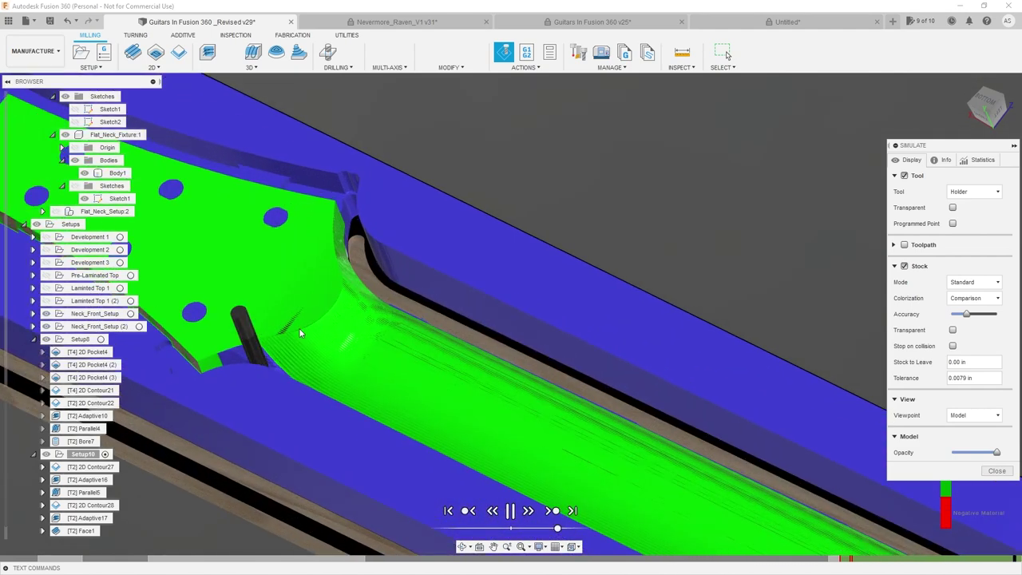
{"action": "scroll", "coordinate": [319, 368], "scroll_direction": "down", "scroll_amount": 3}
{"action": "scroll", "coordinate": [279, 349], "scroll_direction": "up", "scroll_amount": 3}
{"action": "middle_click_drag", "start_coordinate": [280, 349], "coordinate": [312, 358], "text": "shift"}
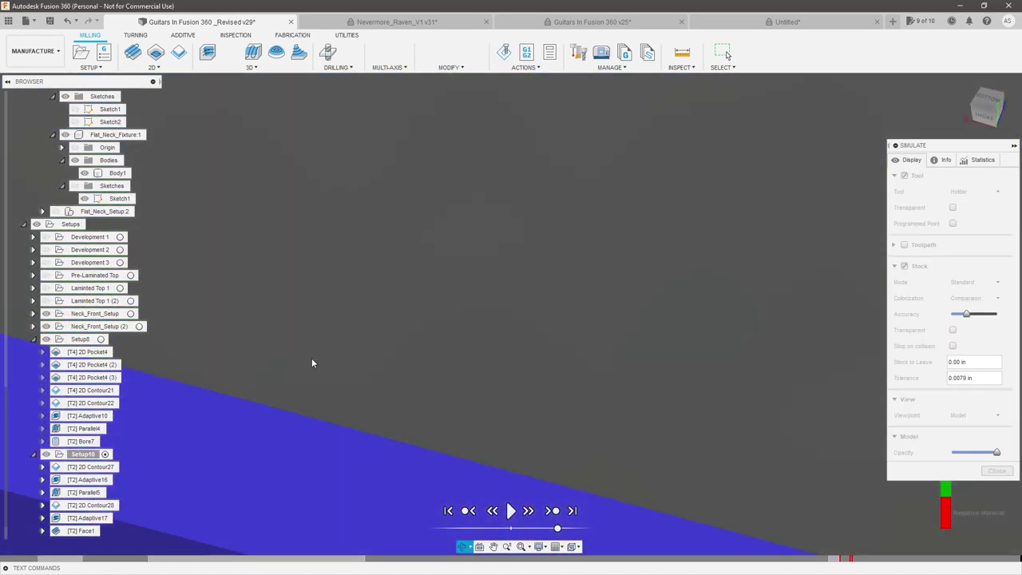
{"action": "scroll", "coordinate": [602, 323], "scroll_direction": "down", "scroll_amount": 5}
{"action": "scroll", "coordinate": [354, 423], "scroll_direction": "up", "scroll_amount": 5}
{"action": "scroll", "coordinate": [387, 387], "scroll_direction": "up", "scroll_amount": 3}
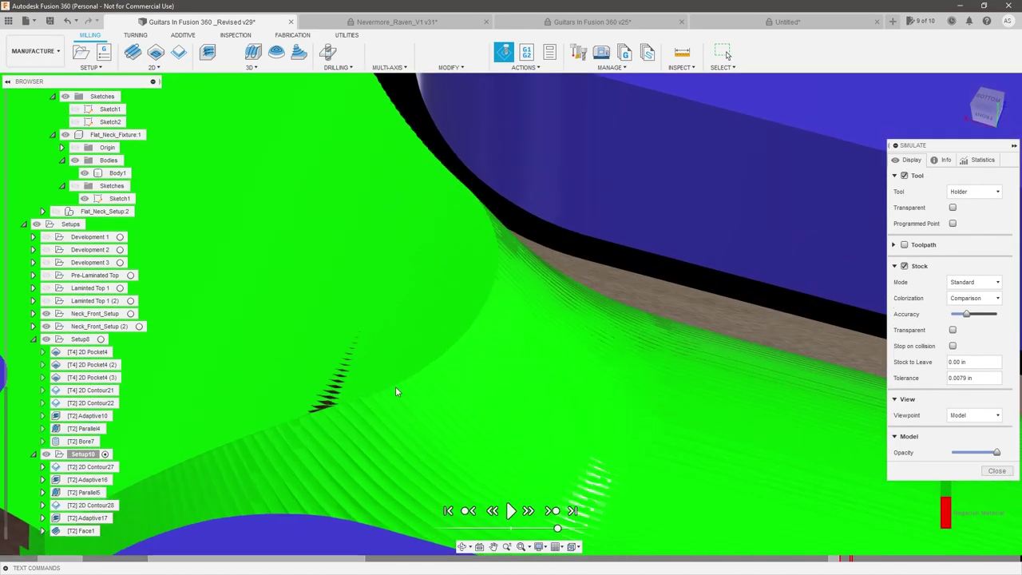
- Check the simulated surface finish along the neck back up to the heel, and end the simulation
{"action": "scroll", "coordinate": [458, 349], "scroll_direction": "down", "scroll_amount": 3}
{"action": "scroll", "coordinate": [343, 362], "scroll_direction": "down", "scroll_amount": 3}
{"action": "scroll", "coordinate": [343, 366], "scroll_direction": "down", "scroll_amount": 8}
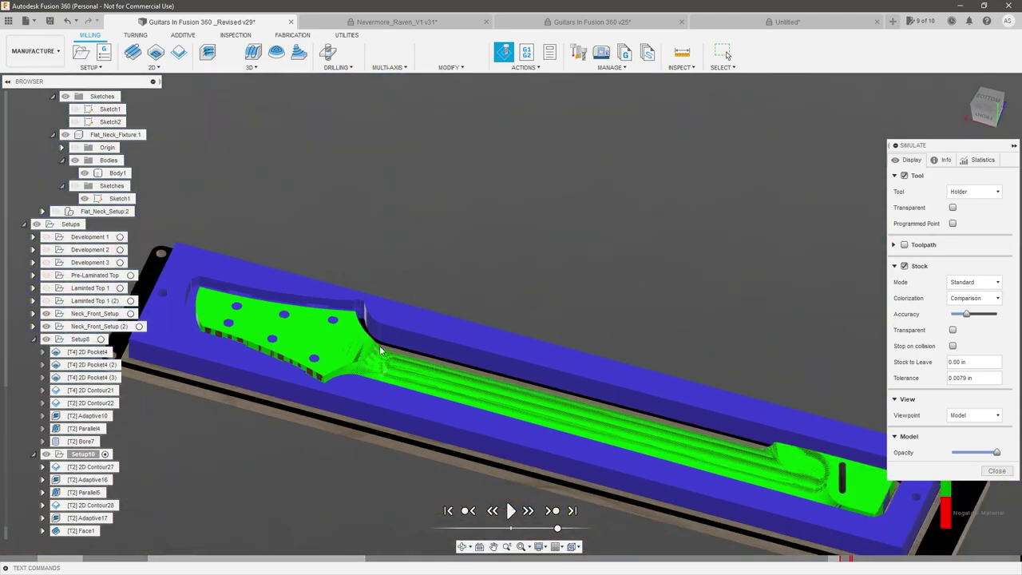
{"action": "middle_click_drag", "start_coordinate": [640, 112], "coordinate": [658, 400], "text": "shift"}
{"action": "scroll", "coordinate": [657, 405], "scroll_direction": "up", "scroll_amount": 5}
{"action": "scroll", "coordinate": [594, 430], "scroll_direction": "up", "scroll_amount": 4}
{"action": "mouse_move", "coordinate": [594, 431]}
{"action": "middle_mouse_down", "text": "shift"}
{"action": "mouse_move", "coordinate": [605, 405]}
{"action": "mouse_move", "coordinate": [599, 434]}
{"action": "middle_mouse_up", "text": "shift"}
{"action": "scroll", "coordinate": [598, 434], "scroll_direction": "down", "scroll_amount": 3}
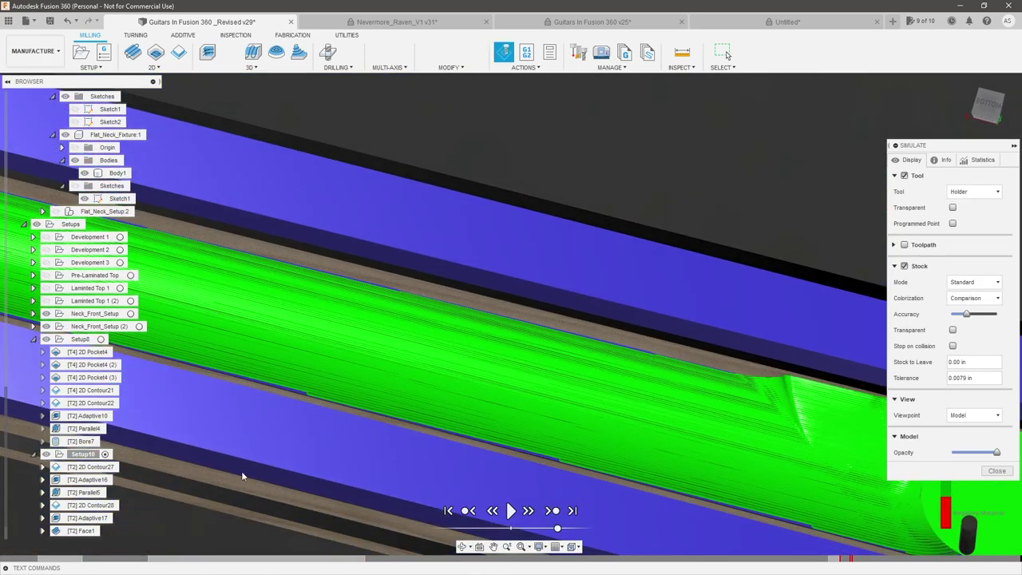
{"action": "left_click", "coordinate": [999, 471]}
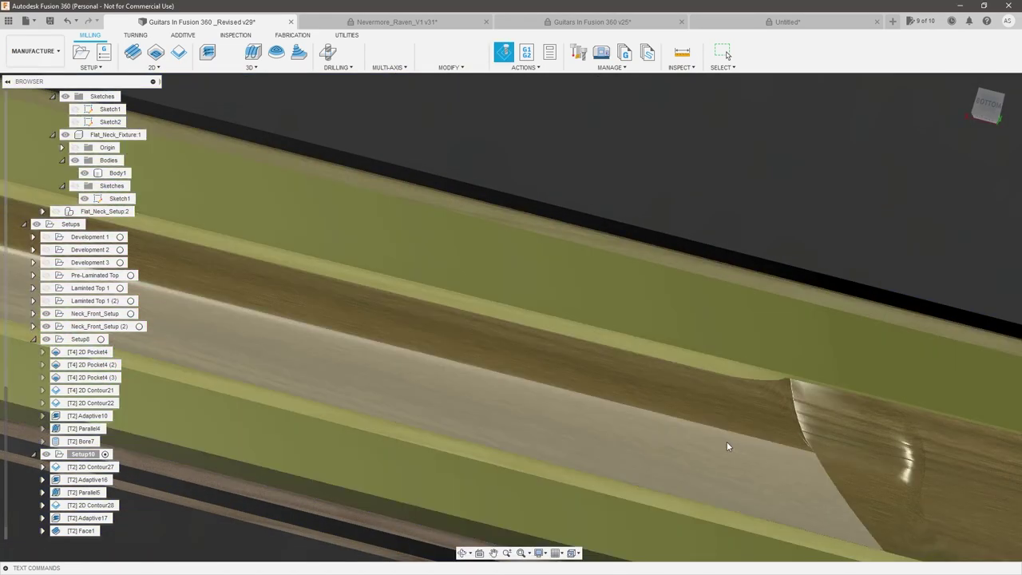
- Set the Parallel6 operation's pass direction to 0 degrees and regenerate its toolpath
{"action": "scroll", "coordinate": [639, 435], "scroll_direction": "down", "scroll_amount": 4}
{"action": "scroll", "coordinate": [344, 343], "scroll_direction": "up", "scroll_amount": 2}
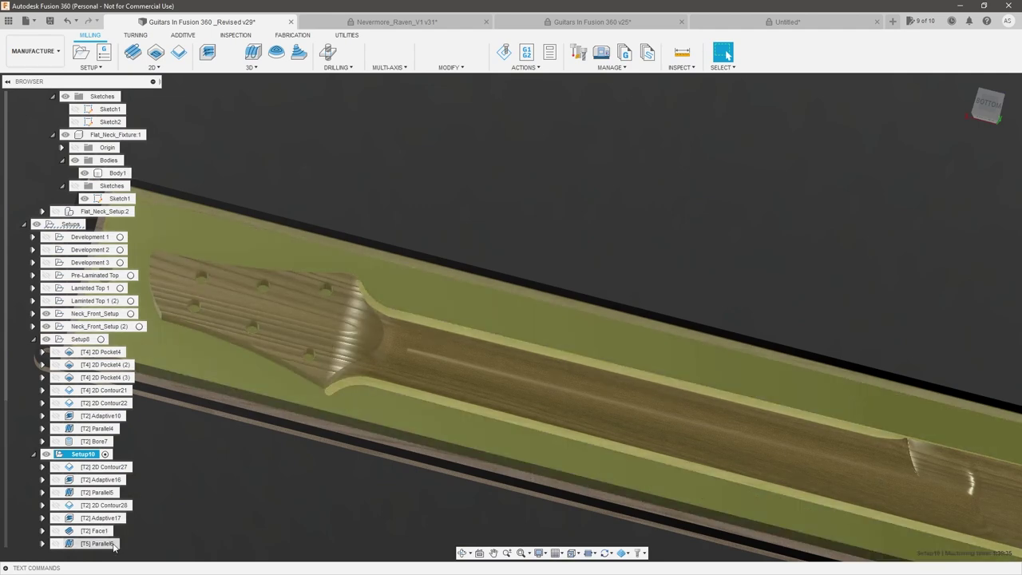
{"action": "right_click", "coordinate": [111, 545]}
{"action": "left_click", "coordinate": [146, 183]}
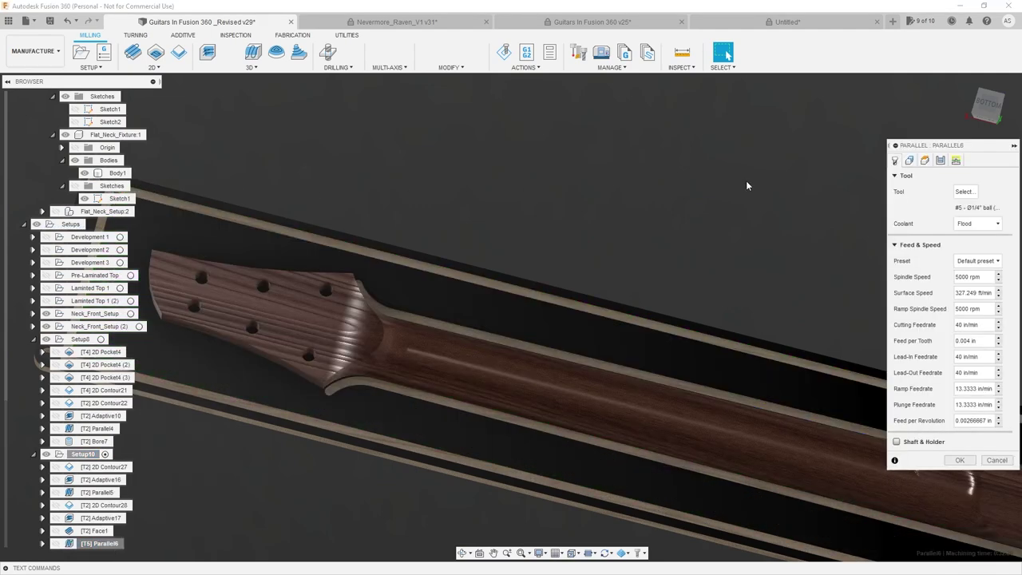
{"action": "left_click", "coordinate": [940, 160]}
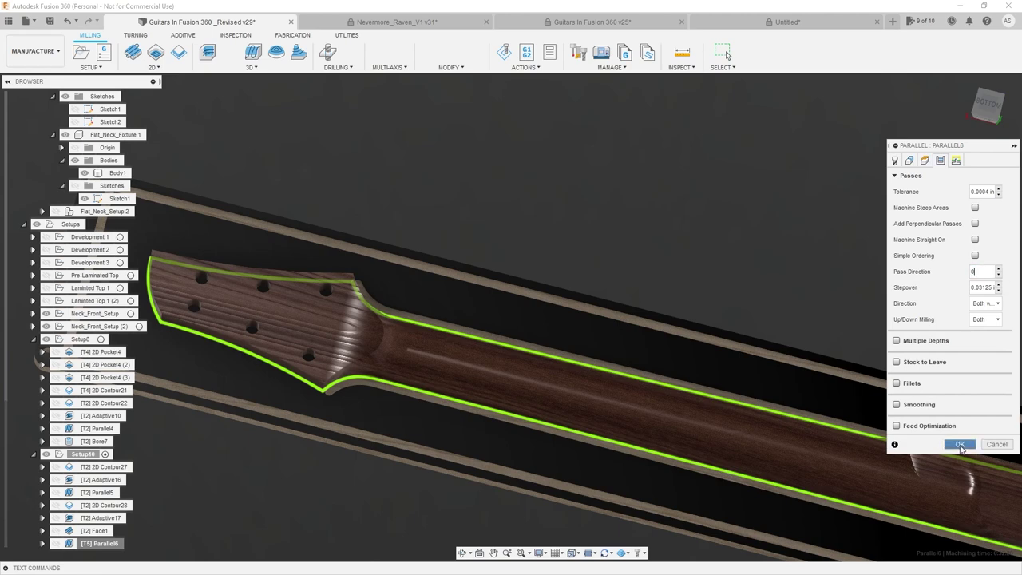
{"action": "left_click", "coordinate": [961, 448]}
{"action": "scroll", "coordinate": [357, 353], "scroll_direction": "up", "scroll_amount": 3}
{"action": "mouse_move", "coordinate": [359, 343]}
{"action": "middle_mouse_down", "text": "shift"}
{"action": "mouse_move", "coordinate": [362, 304]}
{"action": "mouse_move", "coordinate": [358, 328]}
{"action": "middle_mouse_up", "text": "shift"}
{"action": "left_click", "coordinate": [109, 547]}
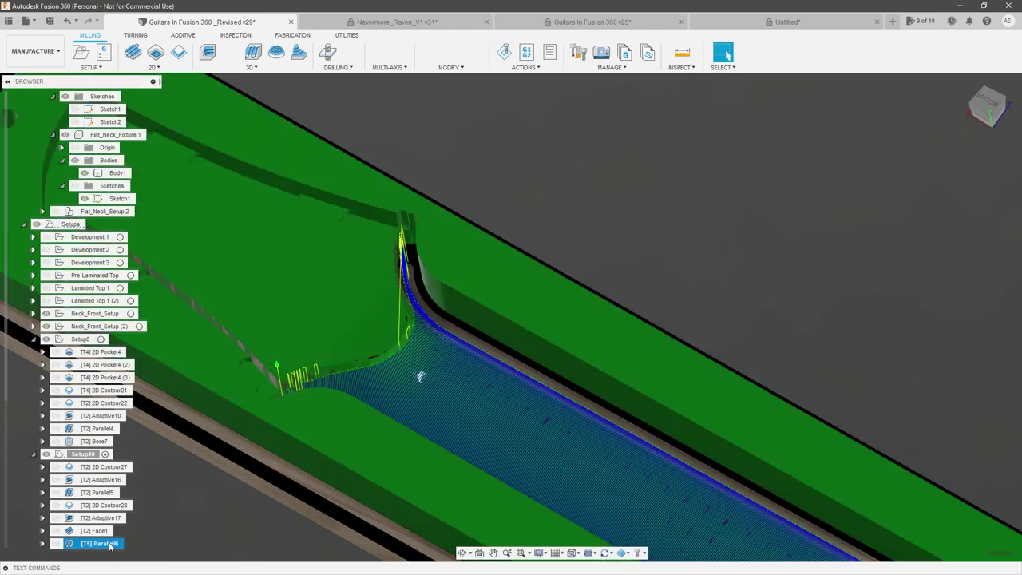
- Simulate the Parallel6 operation and run the playback faster through the first finishing passes near the neck heel
{"action": "right_click", "coordinate": [109, 545]}
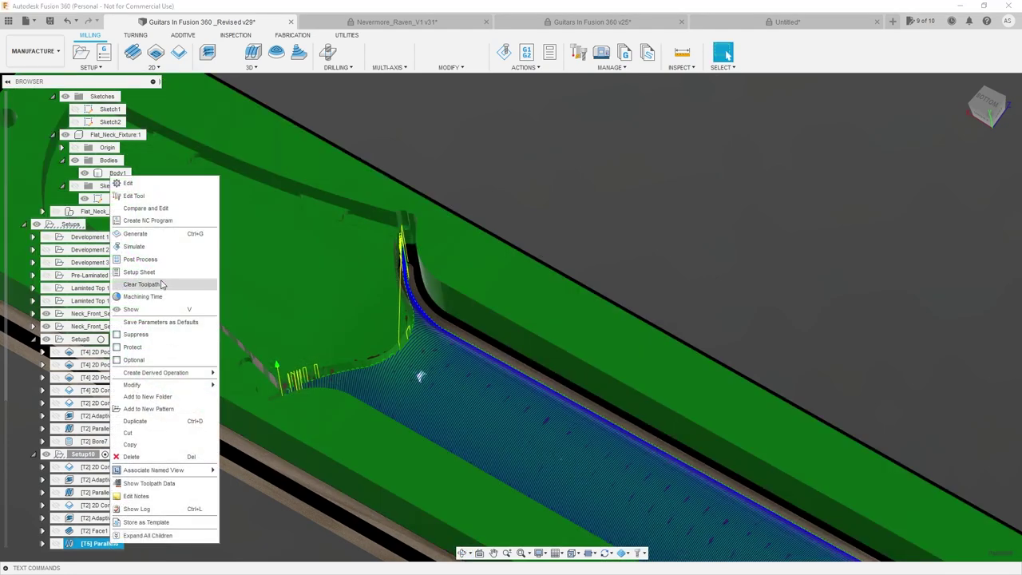
{"action": "left_click", "coordinate": [159, 246]}
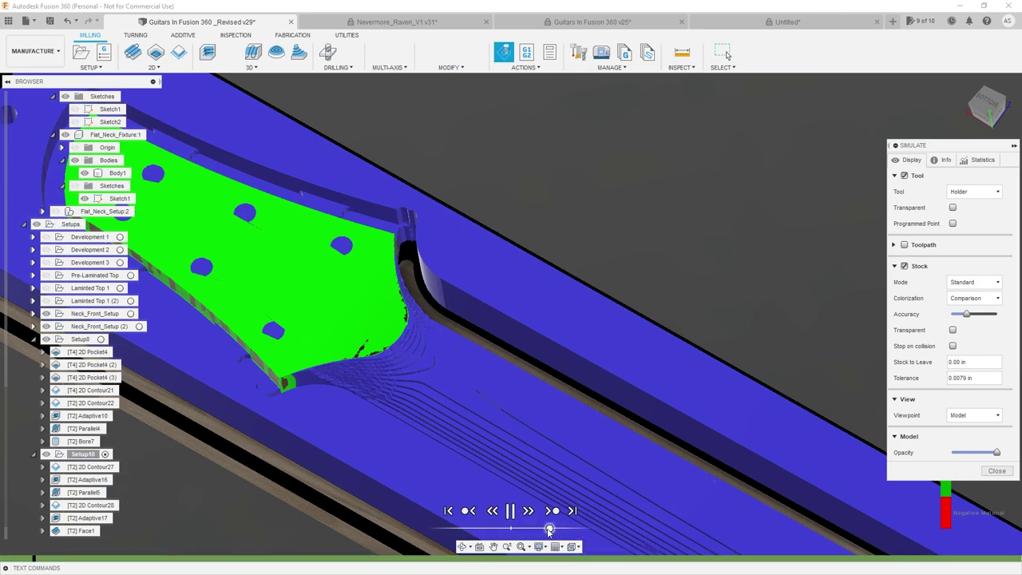
{"action": "scroll", "coordinate": [447, 276], "scroll_direction": "down", "scroll_amount": 6}
{"action": "scroll", "coordinate": [623, 383], "scroll_direction": "up", "scroll_amount": 2}
{"action": "left_click_drag", "start_coordinate": [550, 528], "coordinate": [556, 529]}
{"action": "scroll", "coordinate": [707, 423], "scroll_direction": "up", "scroll_amount": 2}
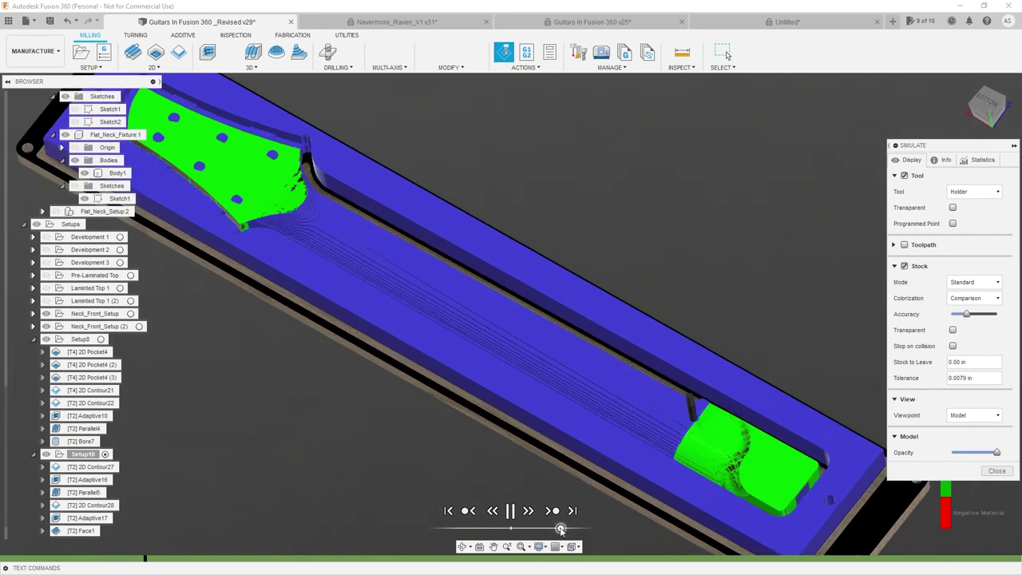
{"action": "scroll", "coordinate": [707, 463], "scroll_direction": "up", "scroll_amount": 5}
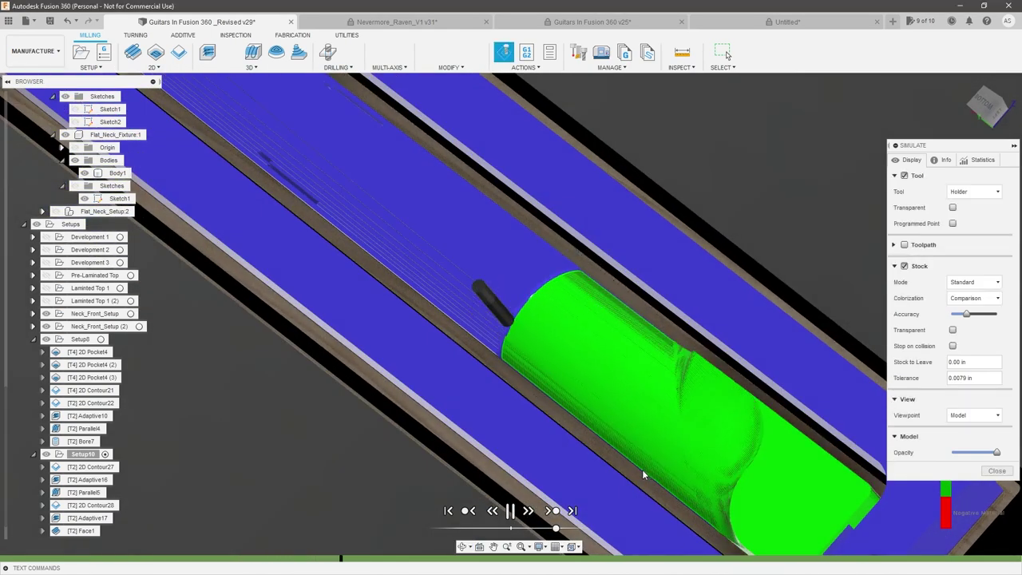
- Follow the crosswise Parallel6 passes along the neck toward the headstock at a higher playback speed
{"action": "scroll", "coordinate": [644, 474], "scroll_direction": "down", "scroll_amount": 4}
{"action": "scroll", "coordinate": [550, 374], "scroll_direction": "up", "scroll_amount": 3}
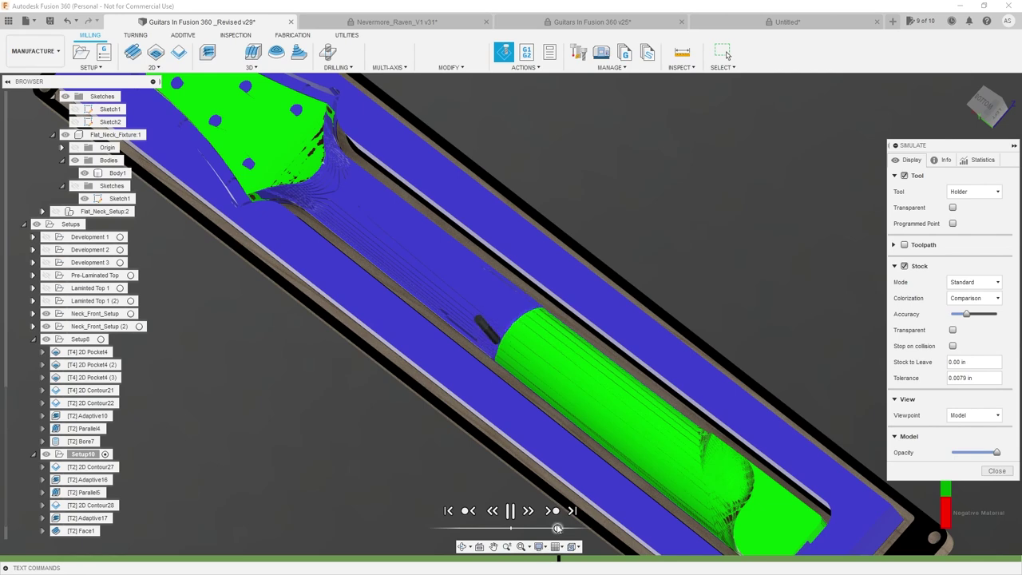
{"action": "scroll", "coordinate": [384, 274], "scroll_direction": "down", "scroll_amount": 2}
{"action": "scroll", "coordinate": [399, 277], "scroll_direction": "up", "scroll_amount": 5}
{"action": "middle_click_drag", "start_coordinate": [478, 314], "coordinate": [474, 309], "text": "shift"}
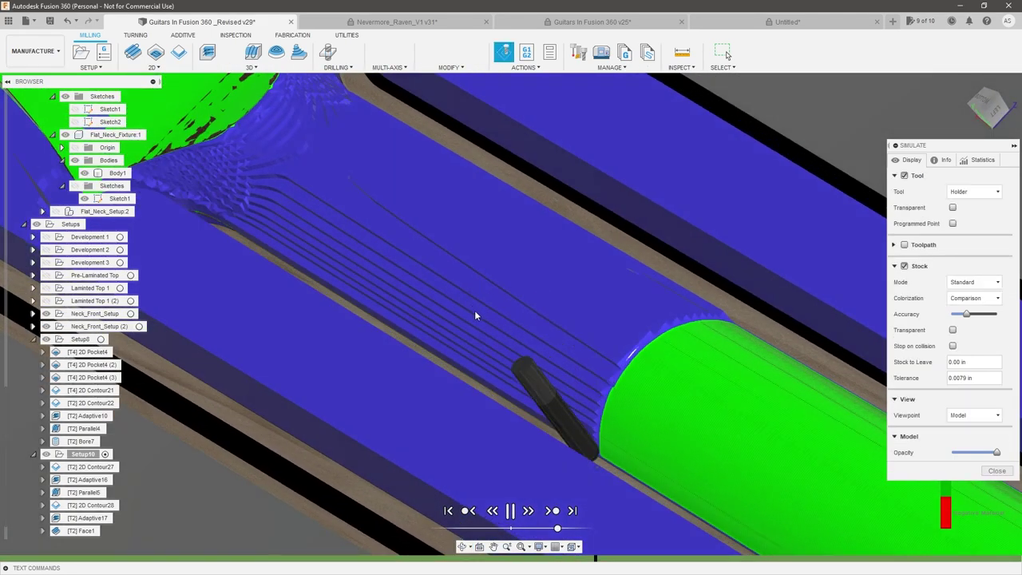
{"action": "left_click_drag", "start_coordinate": [557, 527], "coordinate": [565, 528]}
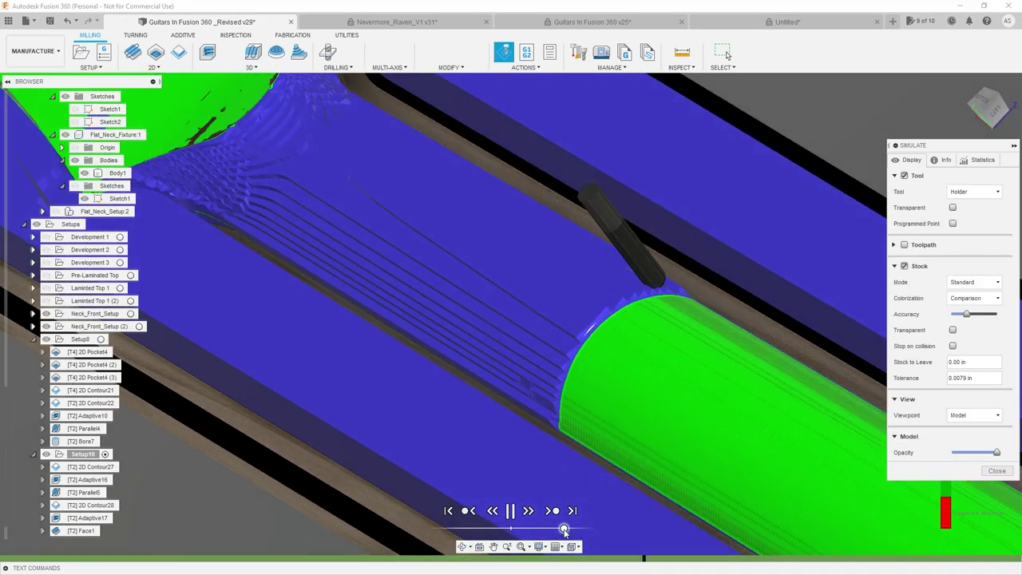
{"action": "scroll", "coordinate": [527, 383], "scroll_direction": "down", "scroll_amount": 4}
{"action": "scroll", "coordinate": [385, 288], "scroll_direction": "up", "scroll_amount": 2}
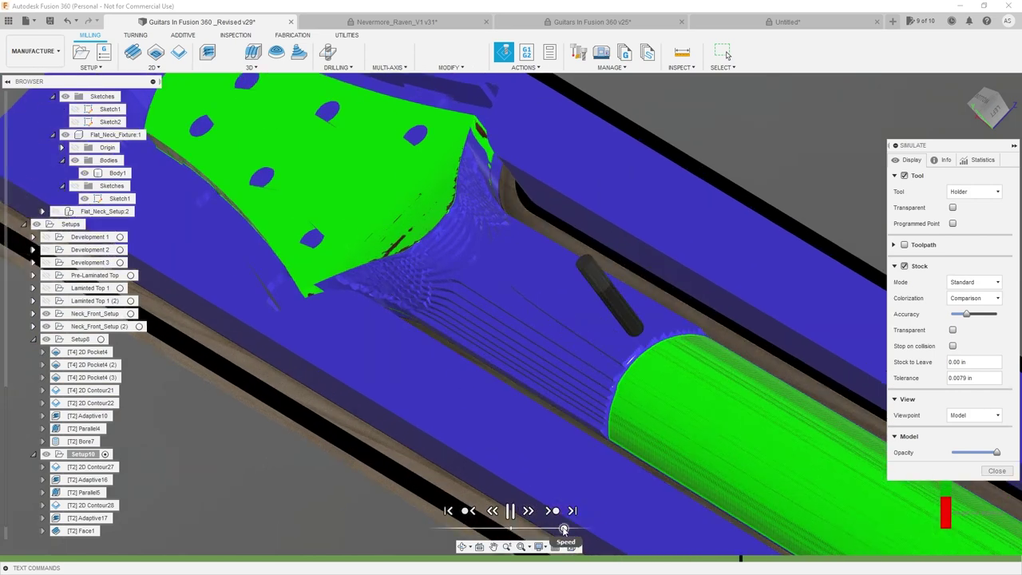
- Slow the playback and watch the finishing passes cut the headstock transition up close
{"action": "left_click_drag", "start_coordinate": [561, 529], "coordinate": [553, 529]}
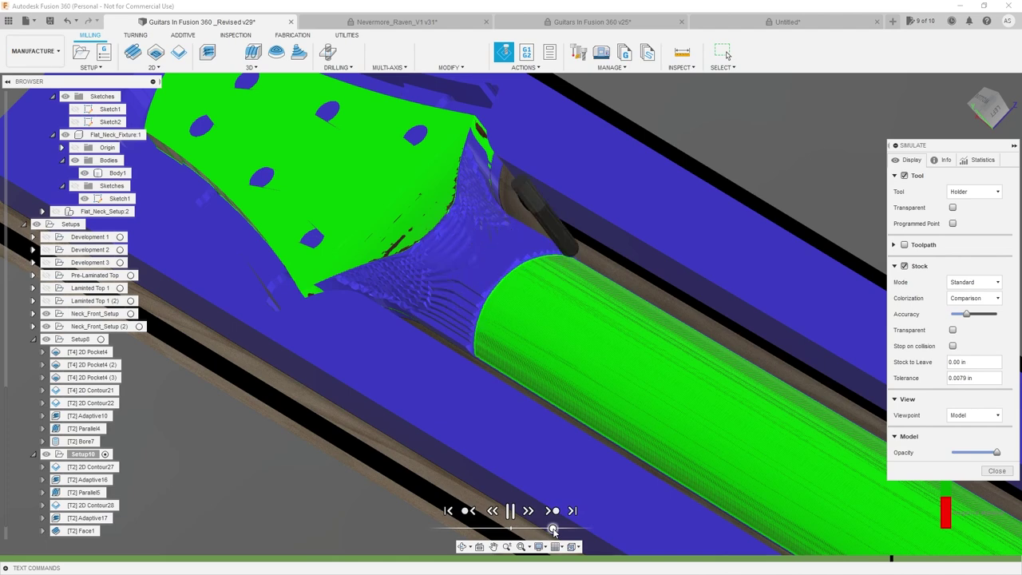
{"action": "left_click_drag", "start_coordinate": [553, 530], "coordinate": [546, 530]}
{"action": "scroll", "coordinate": [552, 417], "scroll_direction": "down", "scroll_amount": 2}
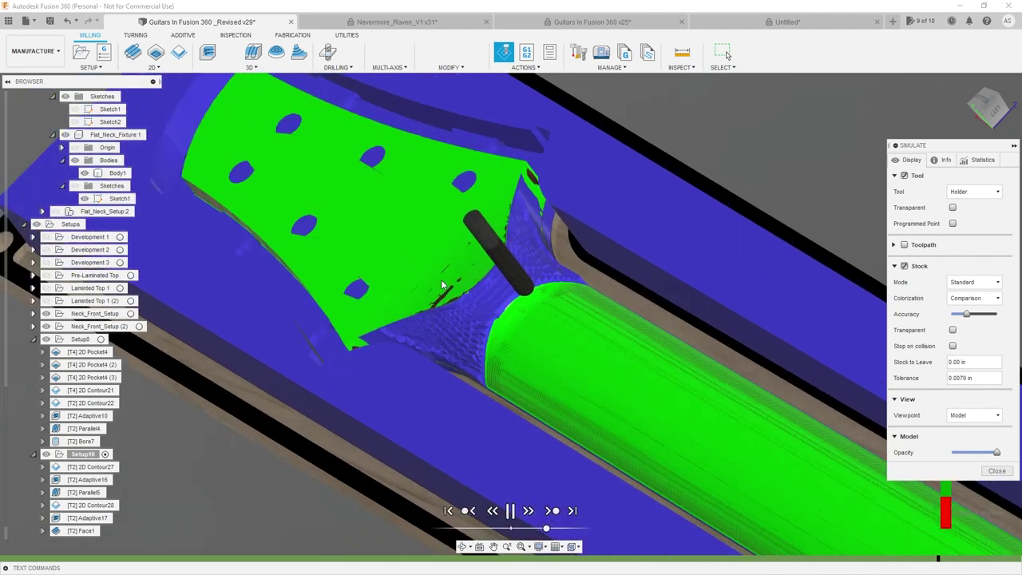
{"action": "scroll", "coordinate": [509, 332], "scroll_direction": "up", "scroll_amount": 3}
{"action": "middle_click_drag", "start_coordinate": [509, 332], "coordinate": [552, 201], "text": "shift"}
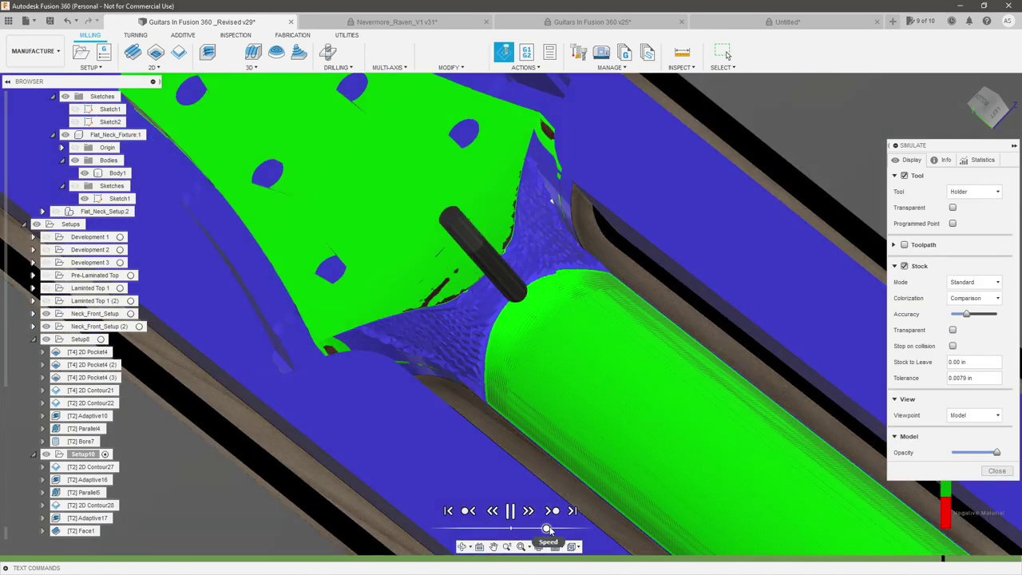
{"action": "left_click_drag", "start_coordinate": [548, 529], "coordinate": [545, 529]}
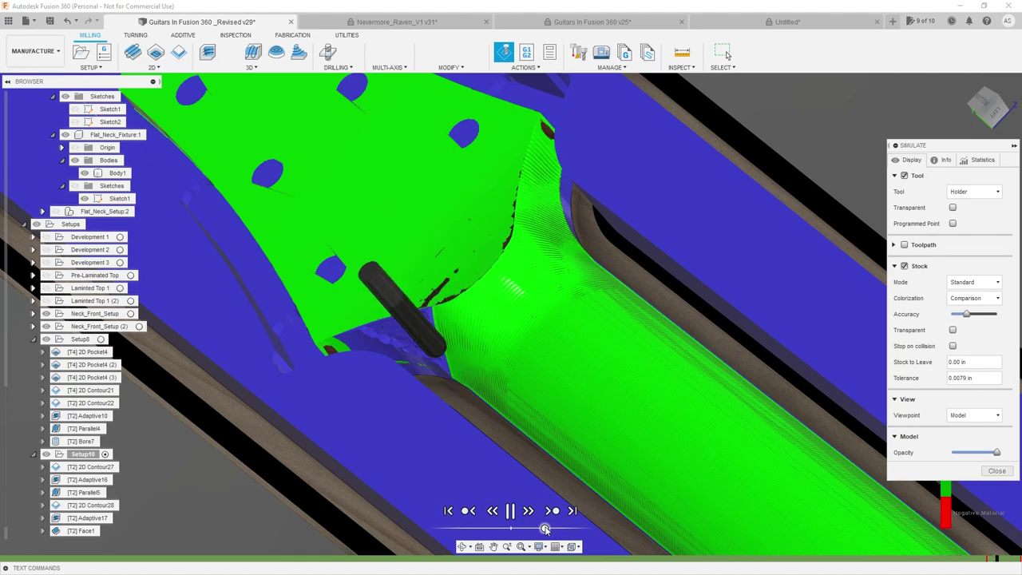
{"action": "scroll", "coordinate": [397, 330], "scroll_direction": "up", "scroll_amount": 3}
{"action": "mouse_move", "coordinate": [398, 331]}
{"action": "middle_mouse_down", "text": "shift"}
{"action": "mouse_move", "coordinate": [376, 348]}
{"action": "mouse_move", "coordinate": [408, 340]}
{"action": "mouse_move", "coordinate": [401, 345]}
{"action": "middle_mouse_up", "text": "shift"}
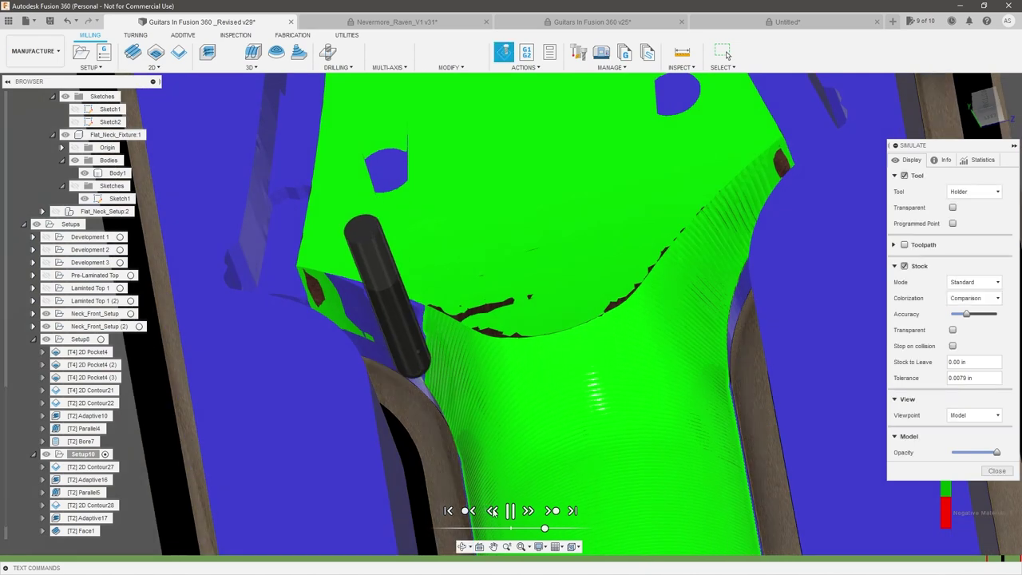
{"action": "left_click_drag", "start_coordinate": [546, 528], "coordinate": [541, 530]}
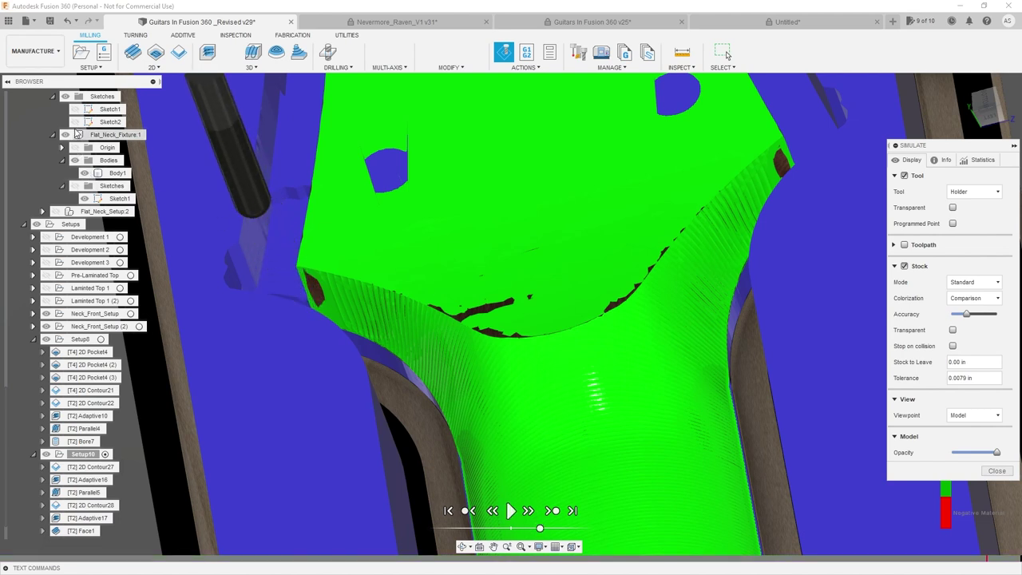
- Hide the root component's Bodies folder so only the simulated stock and fixture are displayed around the neck
{"action": "scroll", "coordinate": [77, 135], "scroll_direction": "up", "scroll_amount": 2}
{"action": "scroll", "coordinate": [70, 140], "scroll_direction": "up", "scroll_amount": 2}
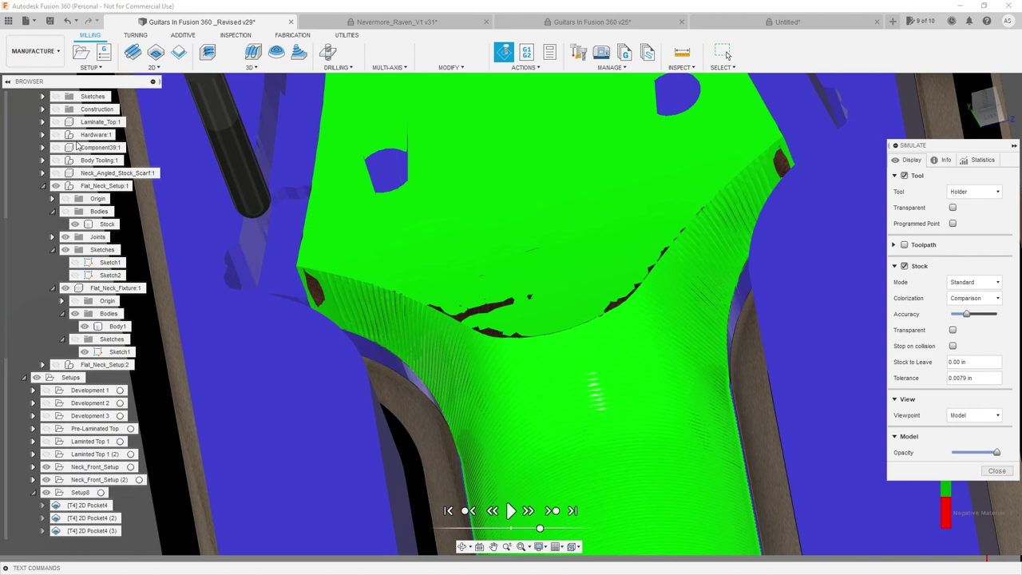
{"action": "scroll", "coordinate": [70, 144], "scroll_direction": "up", "scroll_amount": 3}
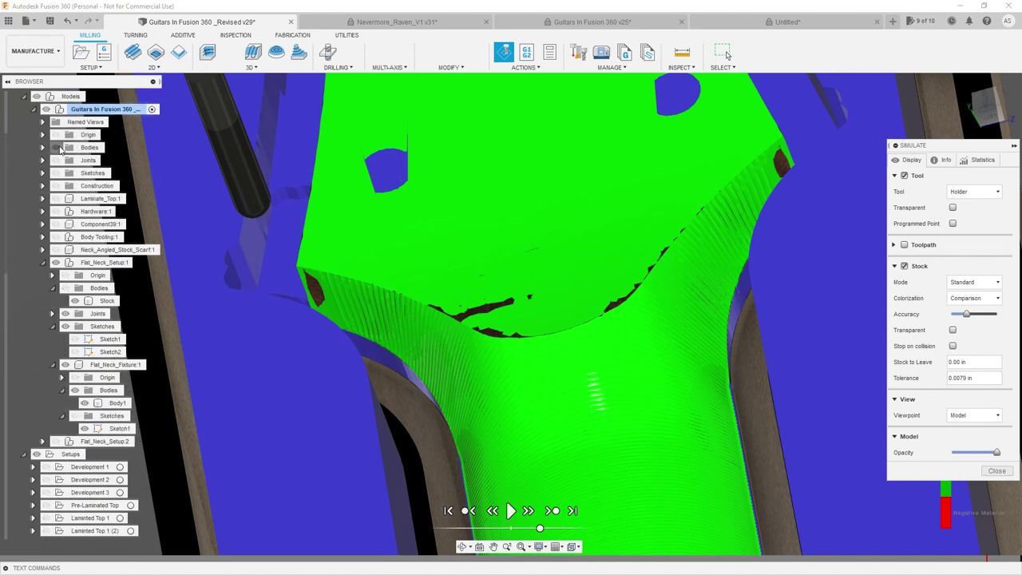
{"action": "left_click", "coordinate": [58, 149]}
{"action": "scroll", "coordinate": [390, 288], "scroll_direction": "down", "scroll_amount": 3}
{"action": "middle_click_drag", "start_coordinate": [423, 285], "coordinate": [482, 340], "text": "shift"}
{"action": "scroll", "coordinate": [514, 356], "scroll_direction": "down", "scroll_amount": 6}
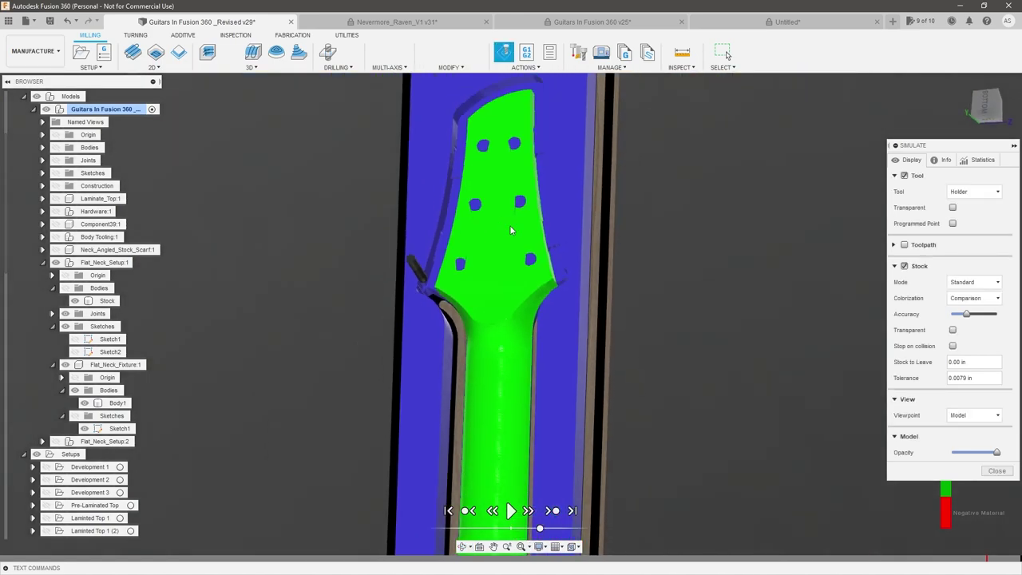
- Examine the simulated neck back from the headstock to the heel for surface quality and leftover material
{"action": "scroll", "coordinate": [511, 228], "scroll_direction": "down", "scroll_amount": 6}
{"action": "scroll", "coordinate": [522, 461], "scroll_direction": "up", "scroll_amount": 7}
{"action": "middle_click_drag", "start_coordinate": [504, 449], "coordinate": [522, 459], "text": "shift"}
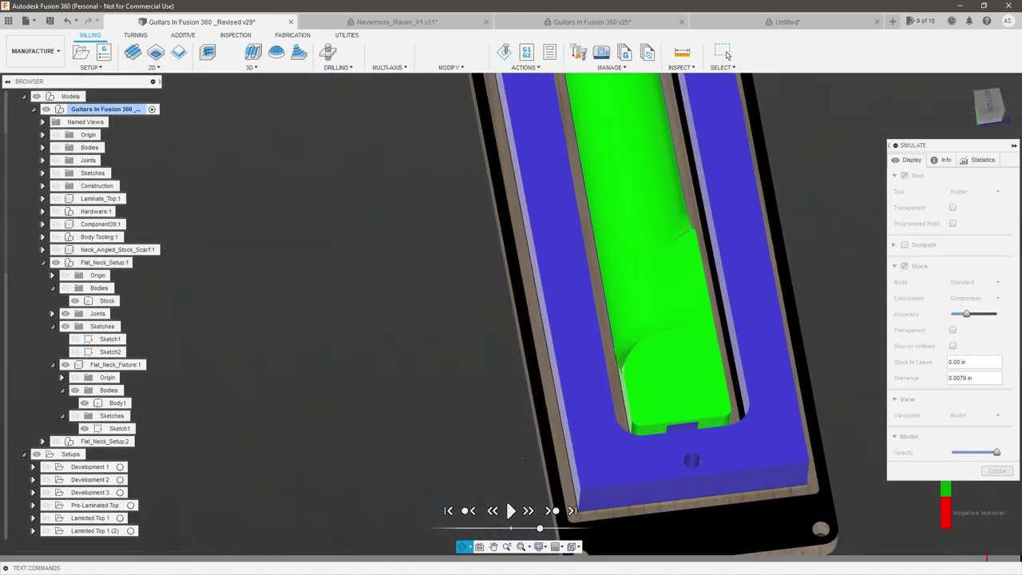
{"action": "scroll", "coordinate": [543, 463], "scroll_direction": "down", "scroll_amount": 5}
{"action": "scroll", "coordinate": [671, 420], "scroll_direction": "up", "scroll_amount": 3}
{"action": "middle_click_drag", "start_coordinate": [685, 407], "coordinate": [648, 401], "text": "shift"}
{"action": "scroll", "coordinate": [648, 400], "scroll_direction": "down", "scroll_amount": 4}
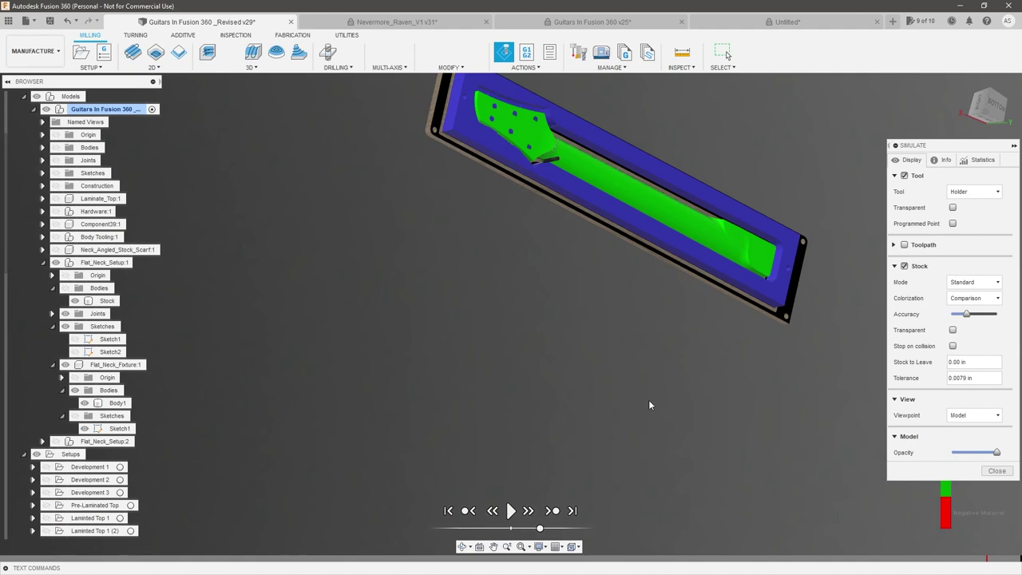
{"action": "scroll", "coordinate": [649, 401], "scroll_direction": "down", "scroll_amount": 4}
{"action": "scroll", "coordinate": [672, 283], "scroll_direction": "up", "scroll_amount": 6}
{"action": "middle_click_drag", "start_coordinate": [672, 283], "coordinate": [643, 315], "text": "shift"}
{"action": "scroll", "coordinate": [643, 315], "scroll_direction": "up", "scroll_amount": 2}
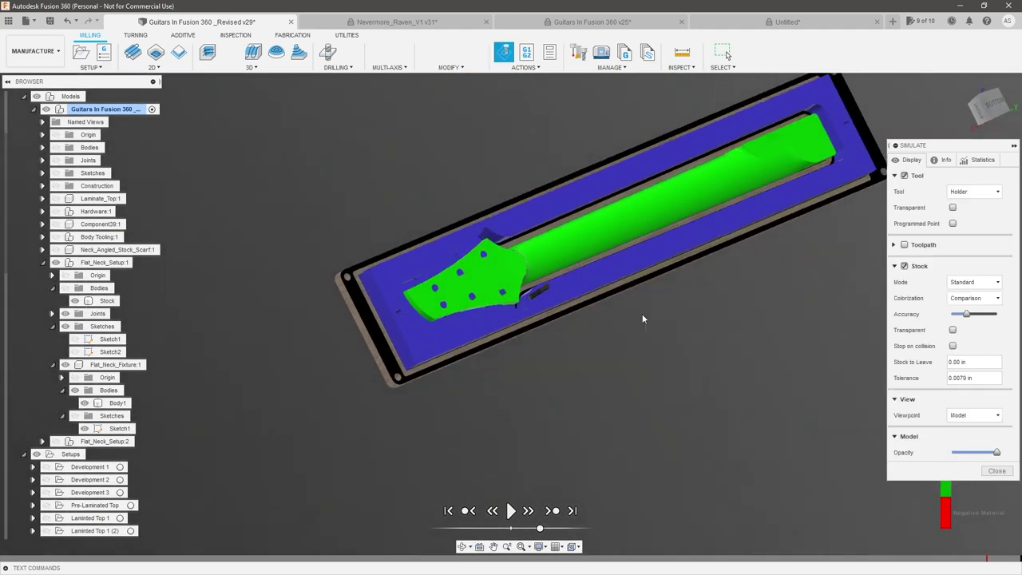
{"action": "scroll", "coordinate": [495, 303], "scroll_direction": "down", "scroll_amount": 4}
{"action": "scroll", "coordinate": [543, 277], "scroll_direction": "up", "scroll_amount": 4}
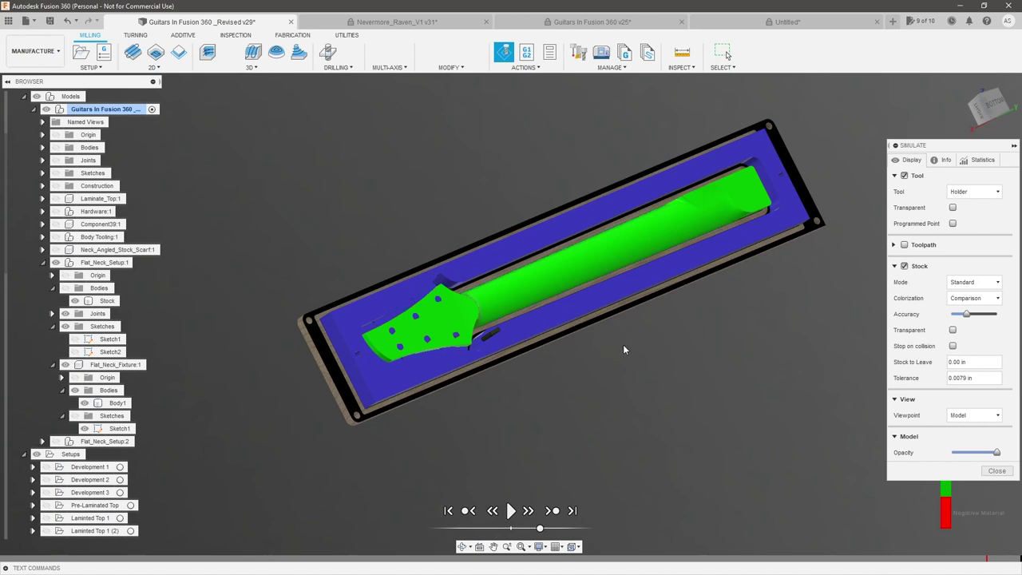
- Inspect the machined headstock transition up close for scallops, and end the simulation
{"action": "scroll", "coordinate": [547, 292], "scroll_direction": "up", "scroll_amount": 2}
{"action": "scroll", "coordinate": [423, 316], "scroll_direction": "up", "scroll_amount": 3}
{"action": "middle_click_drag", "start_coordinate": [379, 328], "coordinate": [347, 347], "text": "shift"}
{"action": "scroll", "coordinate": [413, 254], "scroll_direction": "up", "scroll_amount": 5}
{"action": "middle_click_drag", "start_coordinate": [413, 253], "coordinate": [364, 281], "text": "shift"}
{"action": "scroll", "coordinate": [452, 256], "scroll_direction": "up", "scroll_amount": 3}
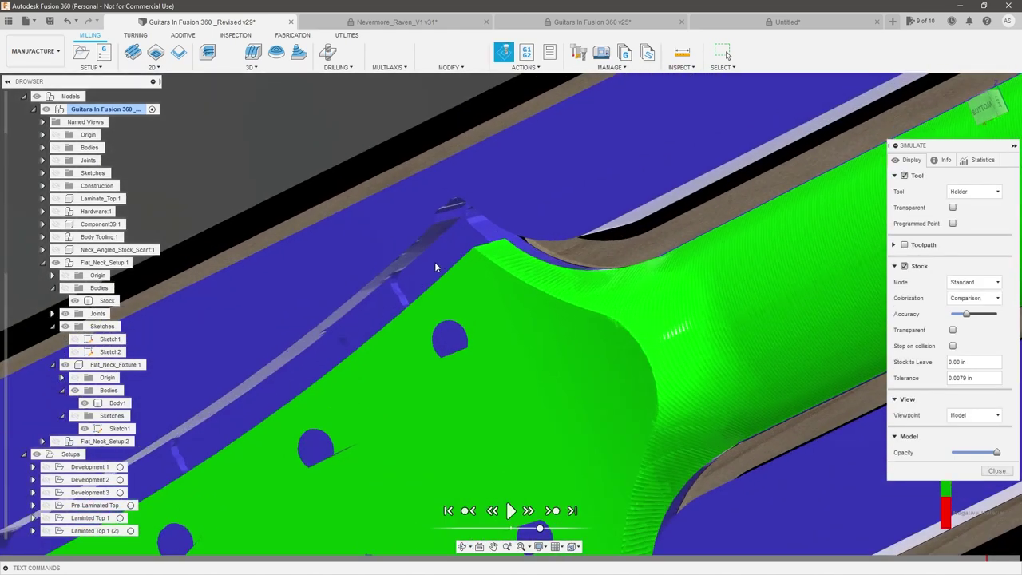
{"action": "scroll", "coordinate": [439, 260], "scroll_direction": "down", "scroll_amount": 2}
{"action": "scroll", "coordinate": [446, 257], "scroll_direction": "down", "scroll_amount": 8}
{"action": "scroll", "coordinate": [571, 215], "scroll_direction": "up", "scroll_amount": 3}
{"action": "middle_click_drag", "start_coordinate": [570, 214], "coordinate": [632, 195], "text": "shift"}
{"action": "left_click", "coordinate": [996, 471]}
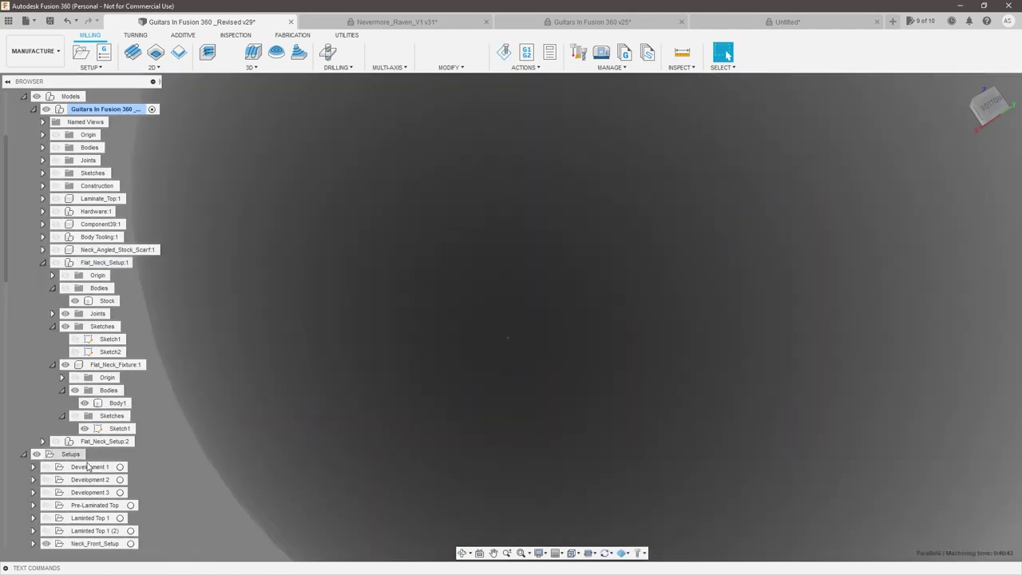
- Simulate Setup8 and Setup10 together as one continuous machining sequence
{"action": "scroll", "coordinate": [89, 471], "scroll_direction": "down", "scroll_amount": 4}
{"action": "scroll", "coordinate": [86, 522], "scroll_direction": "down", "scroll_amount": 1}
{"action": "left_click", "coordinate": [78, 406]}
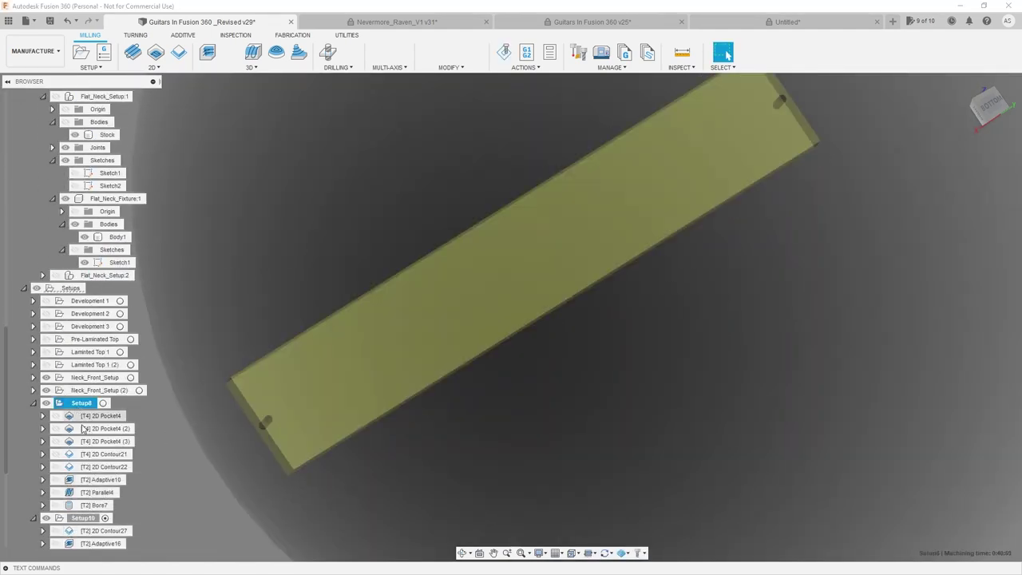
{"action": "left_click", "coordinate": [94, 521], "text": "ctrl"}
{"action": "right_click", "coordinate": [94, 522]}
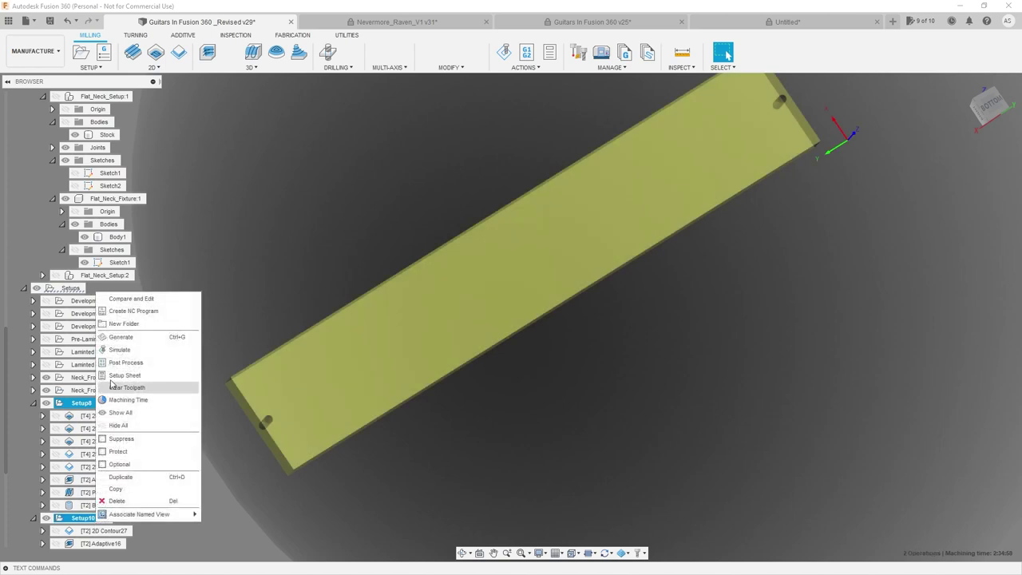
{"action": "left_click", "coordinate": [116, 350]}
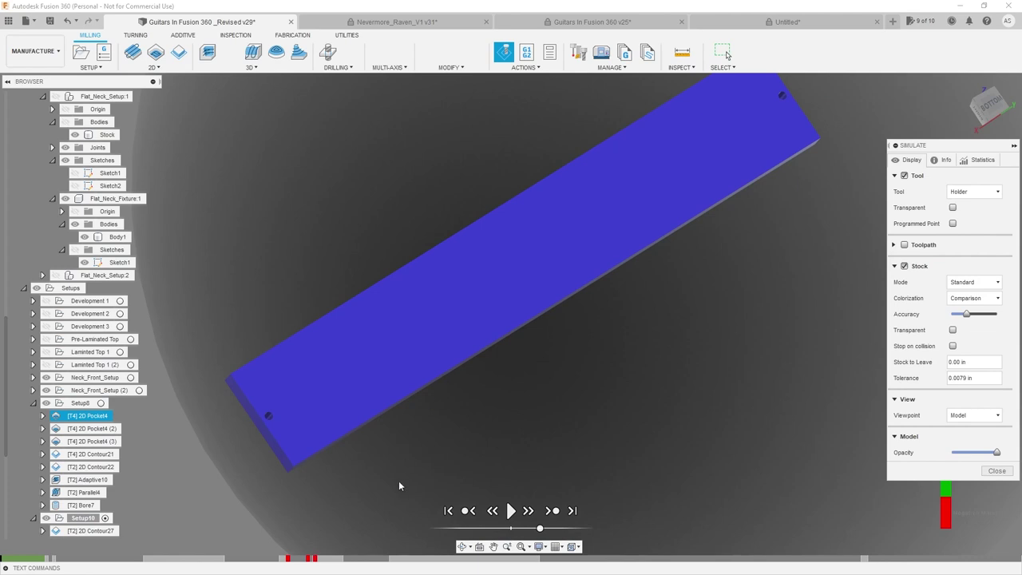
- Examine the front face of the simulated stock, where the Setup8 operations cut
{"action": "scroll", "coordinate": [412, 455], "scroll_direction": "down", "scroll_amount": 3}
{"action": "middle_click_drag", "start_coordinate": [369, 462], "coordinate": [397, 415], "text": "shift"}
{"action": "scroll", "coordinate": [376, 451], "scroll_direction": "up", "scroll_amount": 2}
{"action": "scroll", "coordinate": [380, 447], "scroll_direction": "down", "scroll_amount": 2}
{"action": "scroll", "coordinate": [385, 436], "scroll_direction": "up", "scroll_amount": 2}
{"action": "middle_click_drag", "start_coordinate": [498, 482], "coordinate": [591, 375], "text": "shift"}
{"action": "scroll", "coordinate": [591, 374], "scroll_direction": "down", "scroll_amount": 2}
{"action": "scroll", "coordinate": [558, 208], "scroll_direction": "up", "scroll_amount": 3}
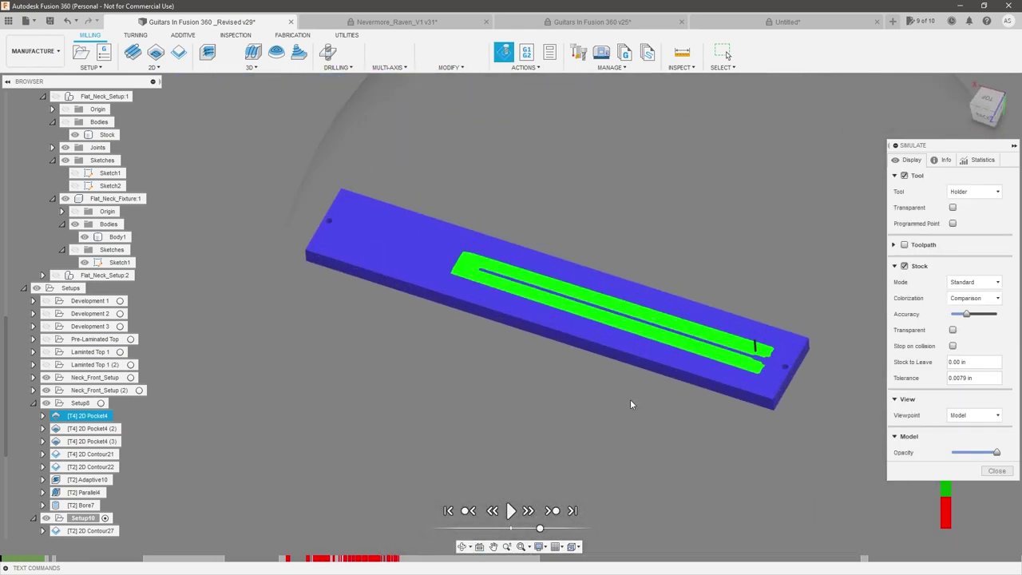
{"action": "scroll", "coordinate": [684, 380], "scroll_direction": "down", "scroll_amount": 2}
{"action": "scroll", "coordinate": [724, 317], "scroll_direction": "up", "scroll_amount": 2}
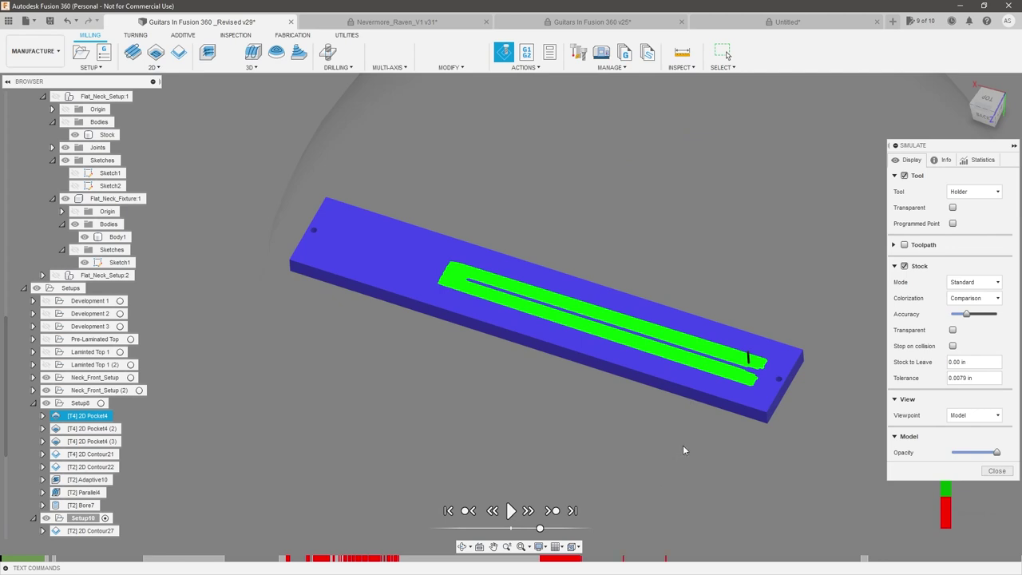
{"action": "scroll", "coordinate": [704, 386], "scroll_direction": "up", "scroll_amount": 1}
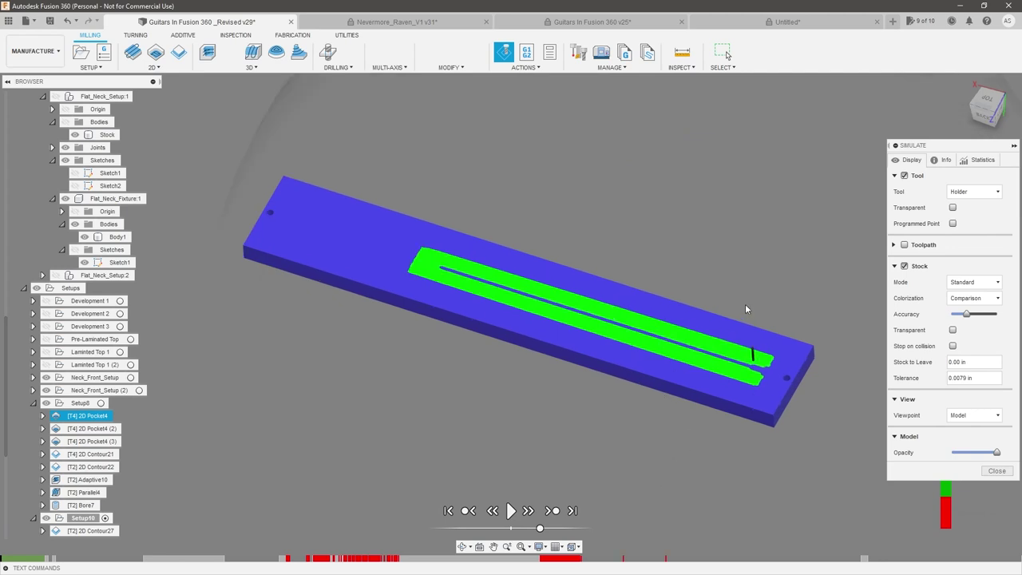
- Play the combined simulation through the Setup8 2D Pocket operations and watch the truss rod slot's end being cut
{"action": "left_click", "coordinate": [512, 511]}
{"action": "scroll", "coordinate": [721, 363], "scroll_direction": "up", "scroll_amount": 2}
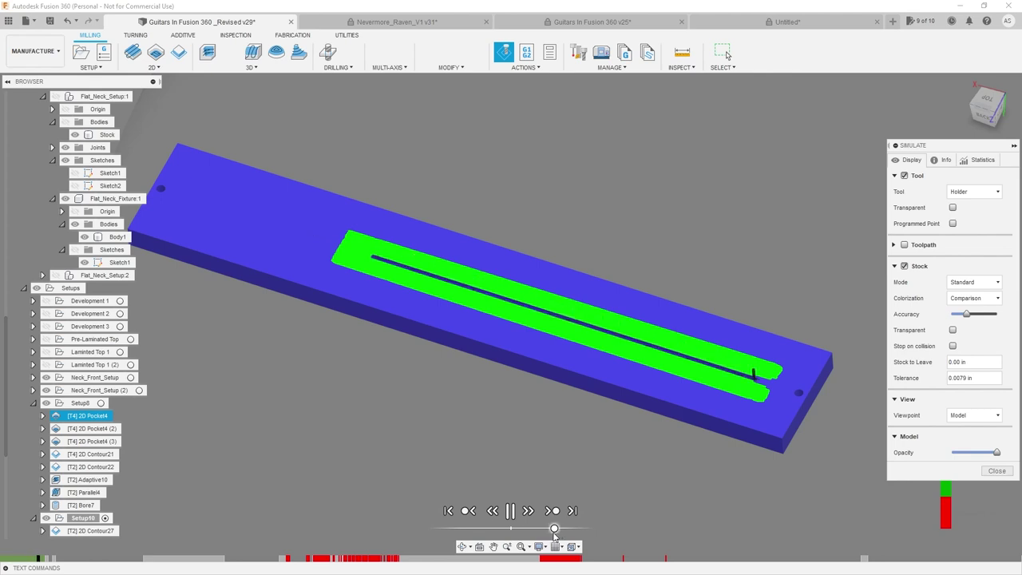
{"action": "scroll", "coordinate": [731, 475], "scroll_direction": "up", "scroll_amount": 5}
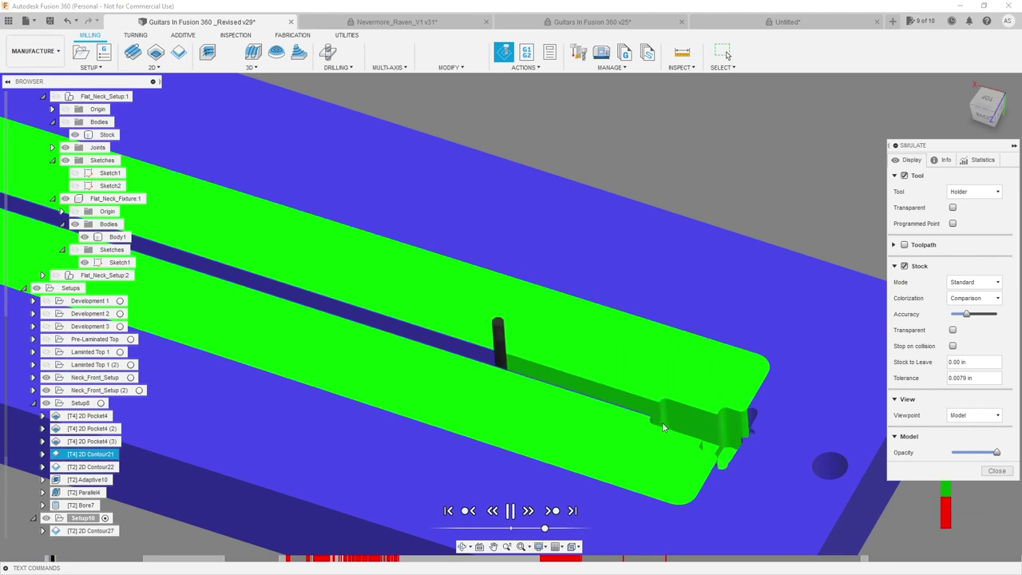
- Play the simulation through 2D Contour21 and 2D Contour22, following the truss rod slot and neck outline cuts along the whole stock
{"action": "scroll", "coordinate": [650, 399], "scroll_direction": "down", "scroll_amount": 3}
{"action": "scroll", "coordinate": [615, 400], "scroll_direction": "down", "scroll_amount": 5}
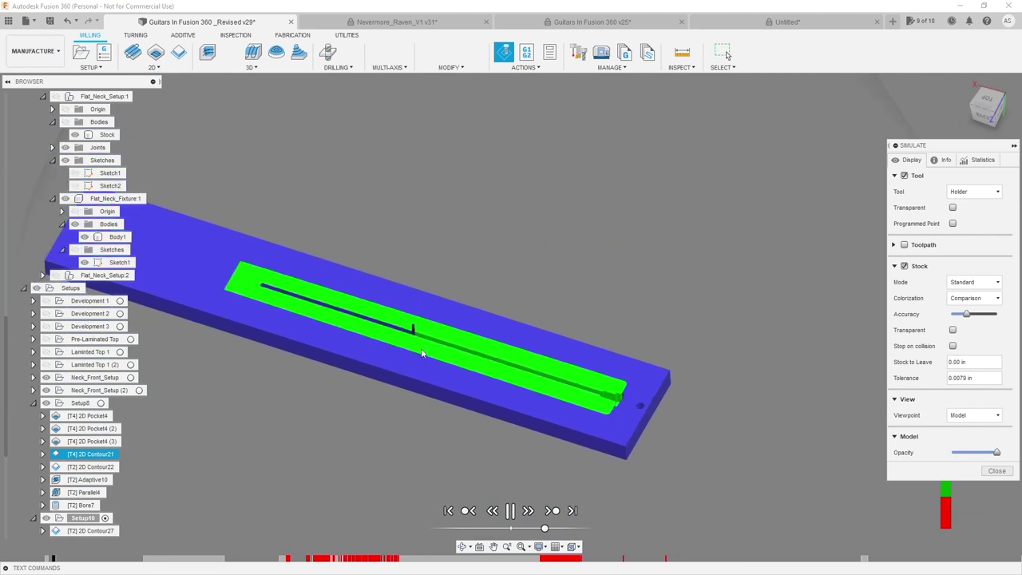
{"action": "scroll", "coordinate": [363, 310], "scroll_direction": "up", "scroll_amount": 3}
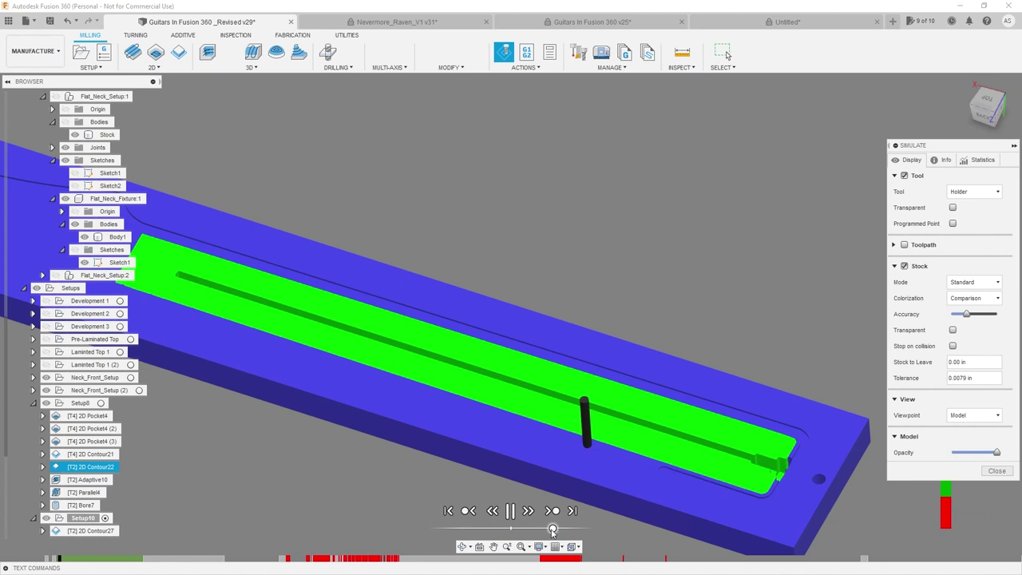
{"action": "scroll", "coordinate": [734, 418], "scroll_direction": "down", "scroll_amount": 4}
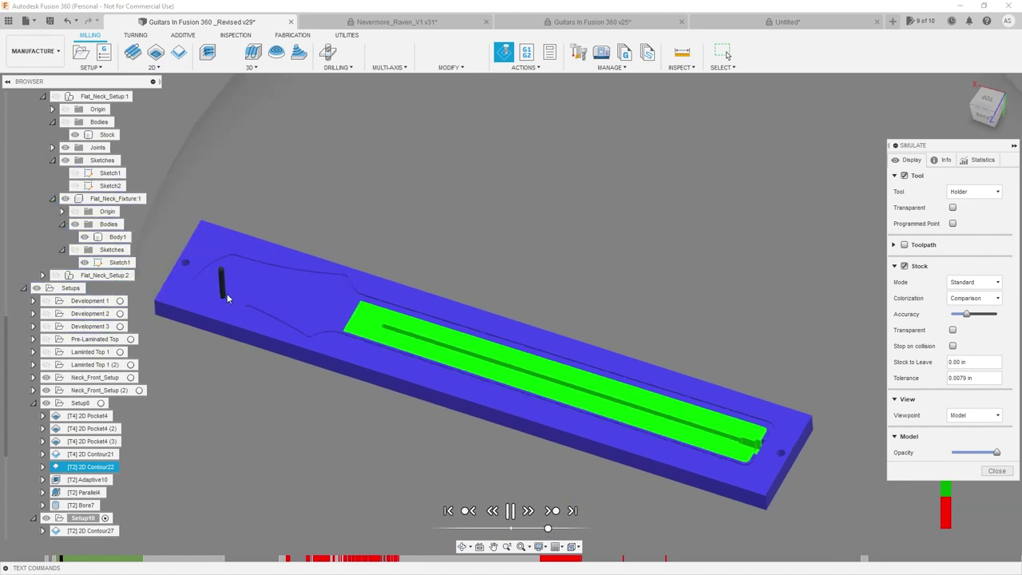
{"action": "scroll", "coordinate": [301, 397], "scroll_direction": "up", "scroll_amount": 1}
{"action": "left_click_drag", "start_coordinate": [548, 529], "coordinate": [556, 530]}
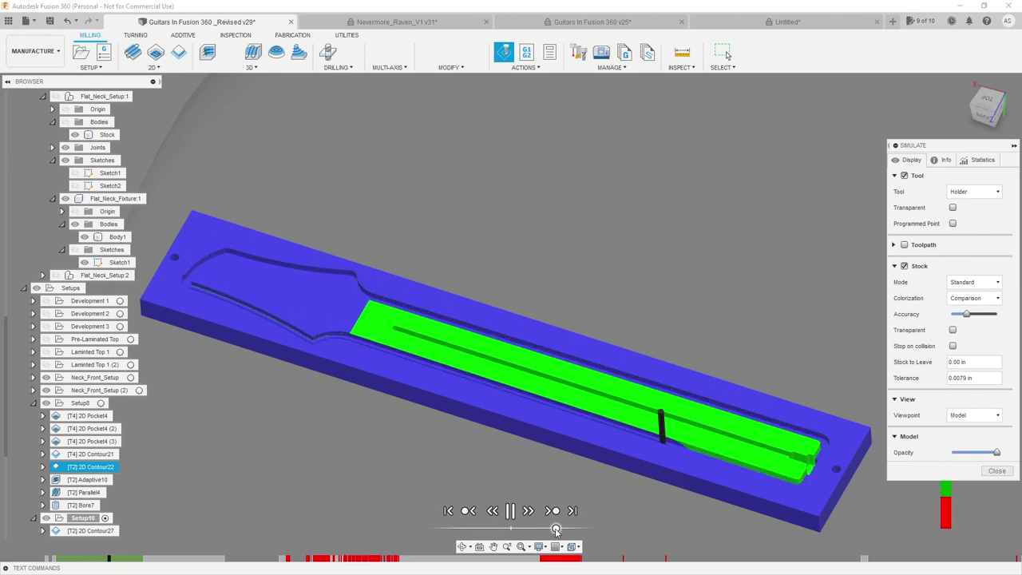
- Examine the headstock outline up close as 2D Contour22 finishes and Adaptive10 begins
{"action": "scroll", "coordinate": [233, 309], "scroll_direction": "up", "scroll_amount": 4}
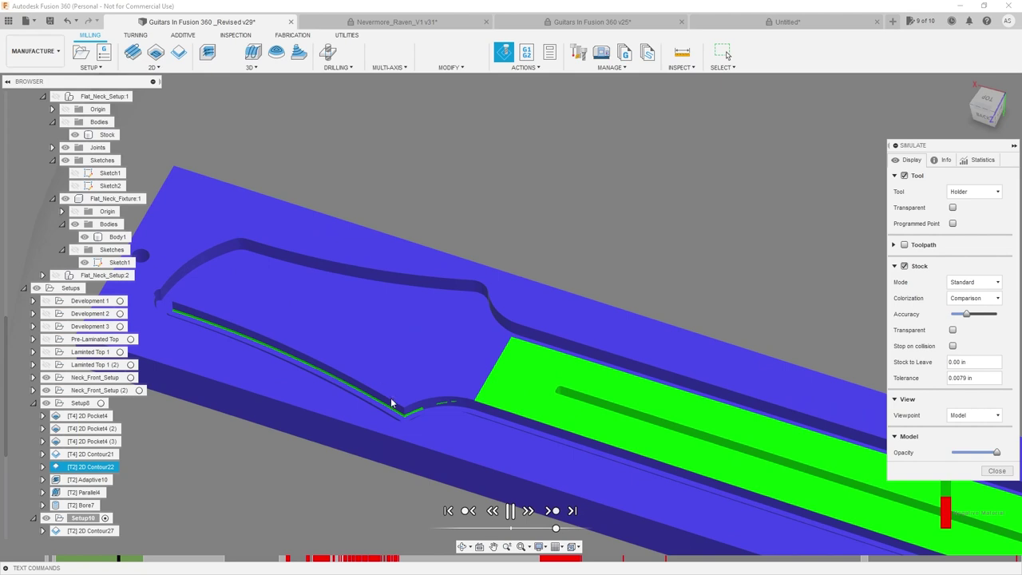
{"action": "scroll", "coordinate": [399, 400], "scroll_direction": "up", "scroll_amount": 3}
{"action": "scroll", "coordinate": [559, 482], "scroll_direction": "down", "scroll_amount": 3}
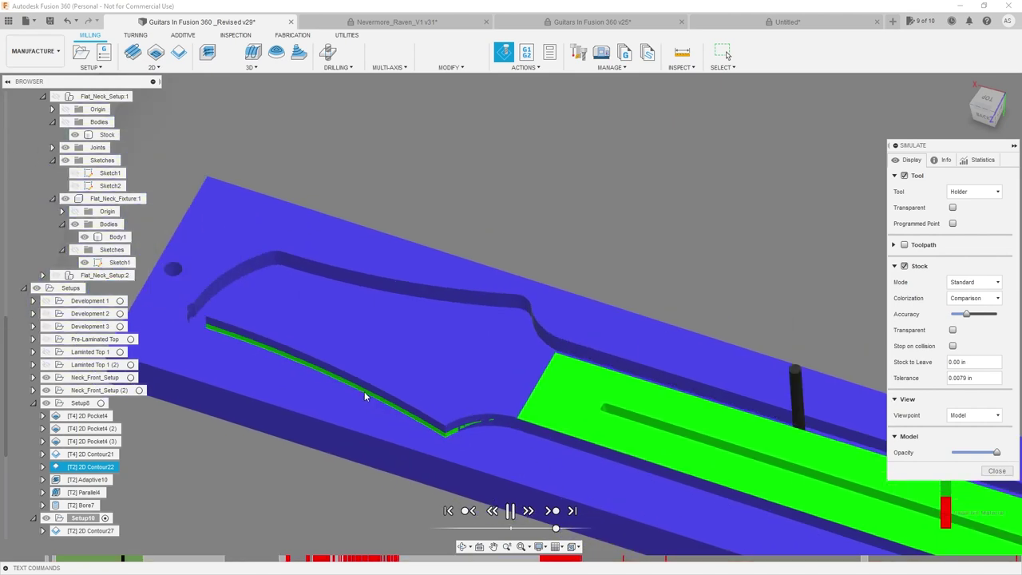
{"action": "scroll", "coordinate": [364, 391], "scroll_direction": "up", "scroll_amount": 1}
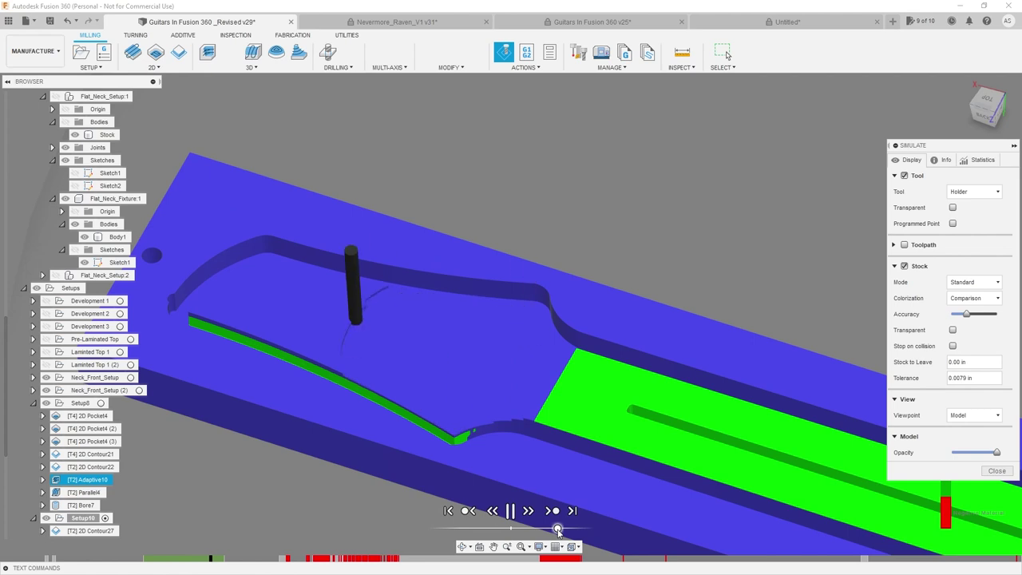
- Adjust the playback speed through Parallel4 and Bore7, watching the headstock face and tuner holes being machined
{"action": "left_click_drag", "start_coordinate": [559, 533], "coordinate": [546, 532]}
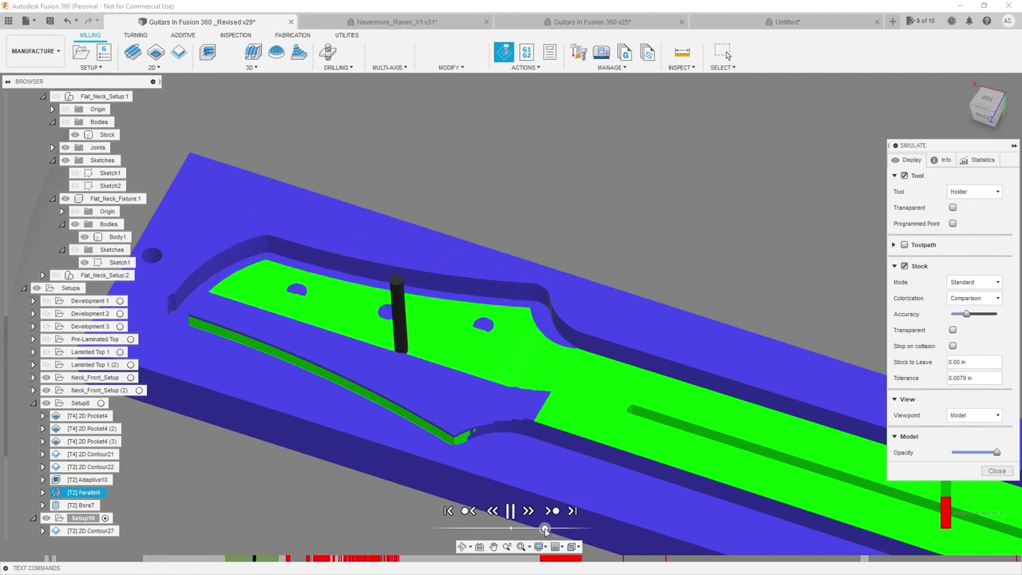
{"action": "left_click_drag", "start_coordinate": [546, 532], "coordinate": [550, 533]}
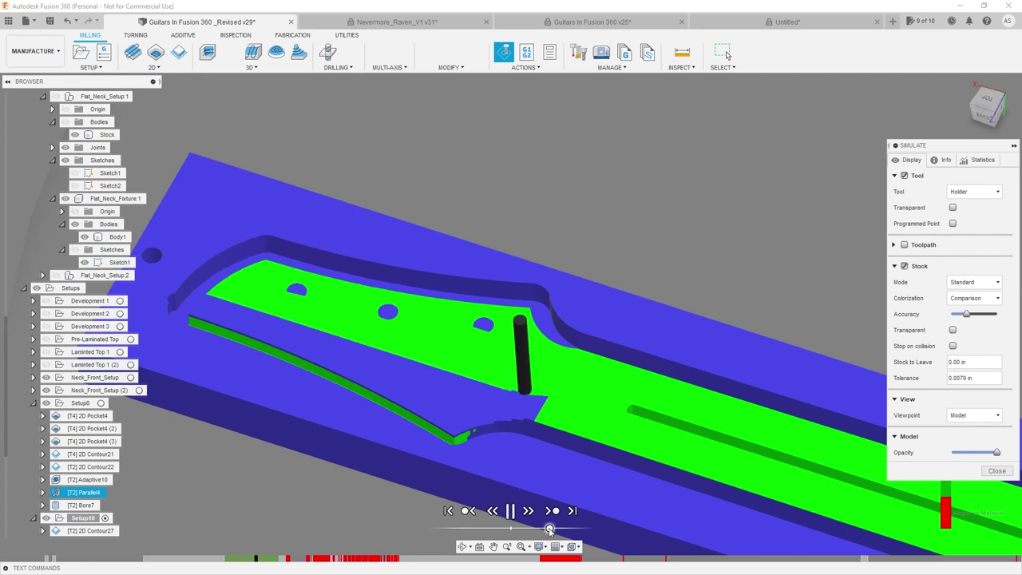
{"action": "scroll", "coordinate": [375, 227], "scroll_direction": "down", "scroll_amount": 4}
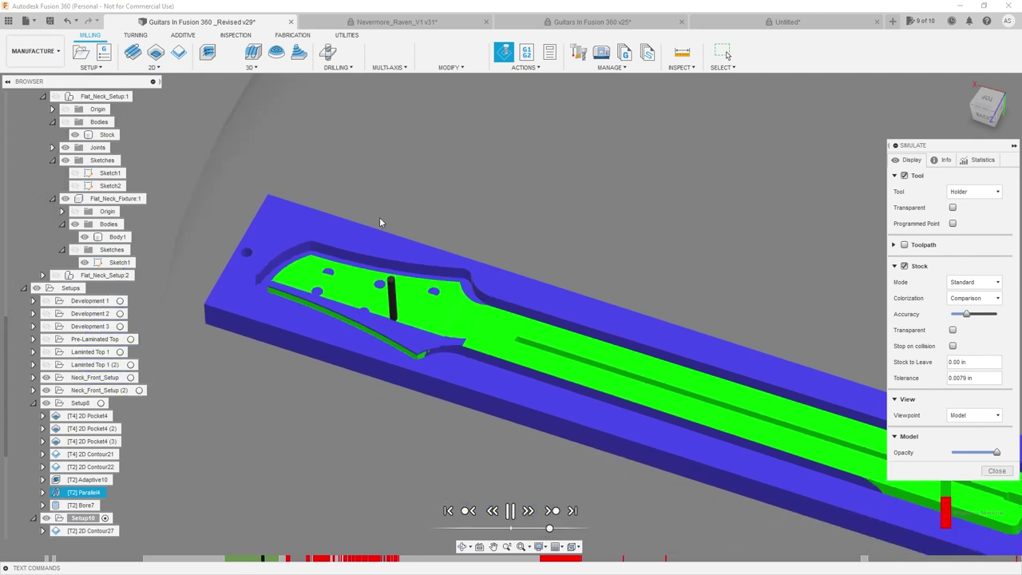
{"action": "scroll", "coordinate": [503, 331], "scroll_direction": "down", "scroll_amount": 2}
{"action": "scroll", "coordinate": [384, 314], "scroll_direction": "up", "scroll_amount": 3}
{"action": "scroll", "coordinate": [439, 354], "scroll_direction": "up", "scroll_amount": 2}
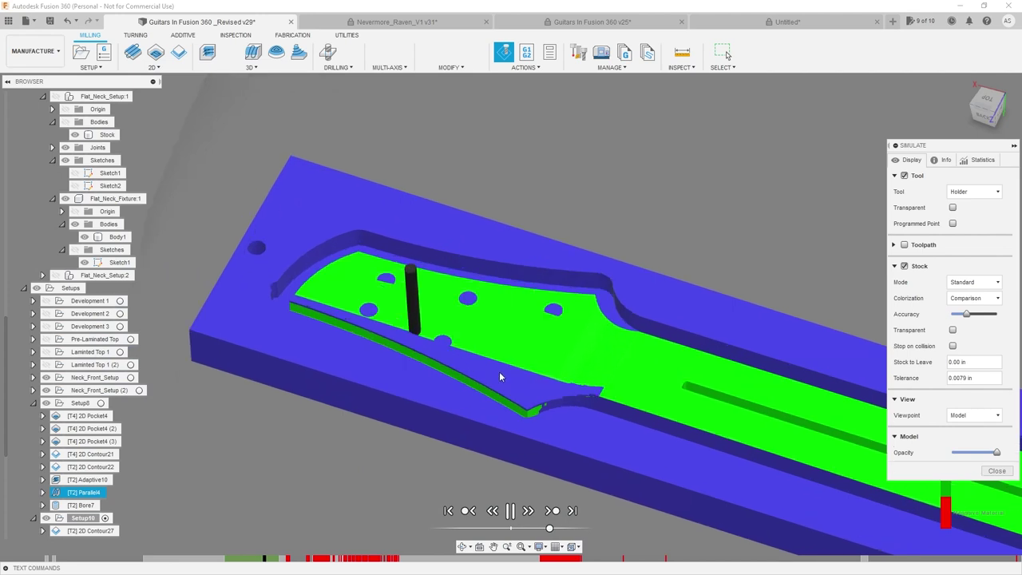
{"action": "left_click_drag", "start_coordinate": [550, 533], "coordinate": [555, 534]}
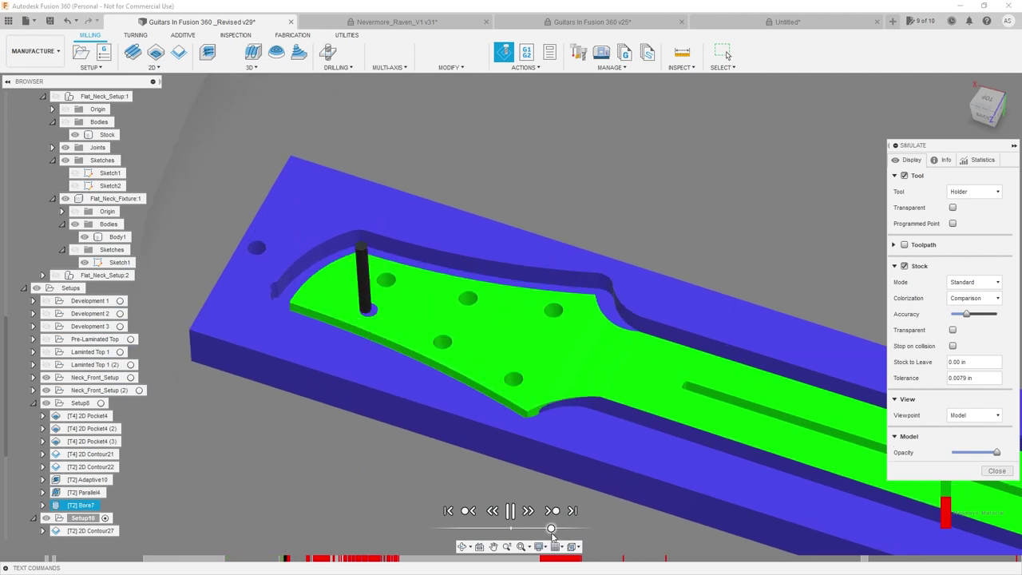
- Slow the playback and examine the back of the stock as Setup10's 2D Contour27 cuts the headstock outline
{"action": "left_click_drag", "start_coordinate": [555, 534], "coordinate": [549, 535]}
{"action": "scroll", "coordinate": [442, 382], "scroll_direction": "down", "scroll_amount": 3}
{"action": "middle_click_drag", "start_coordinate": [442, 382], "coordinate": [495, 413], "text": "shift"}
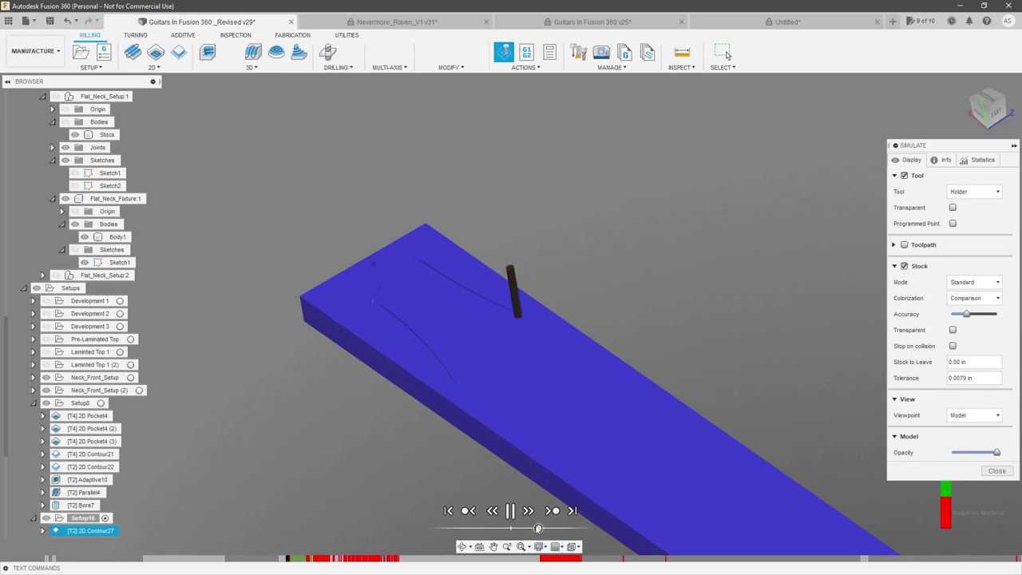
{"action": "scroll", "coordinate": [398, 290], "scroll_direction": "up", "scroll_amount": 3}
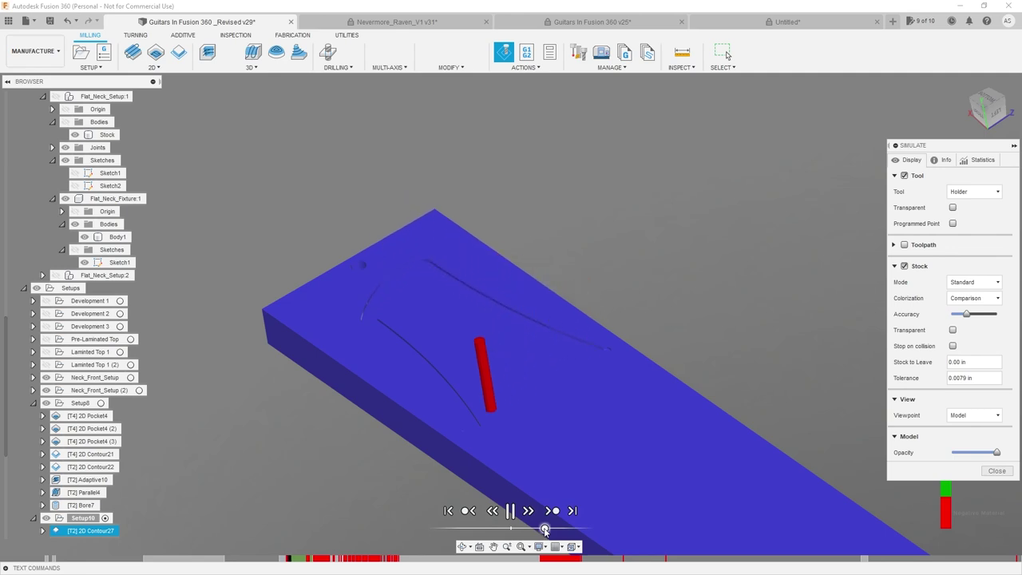
{"action": "scroll", "coordinate": [475, 364], "scroll_direction": "up", "scroll_amount": 1}
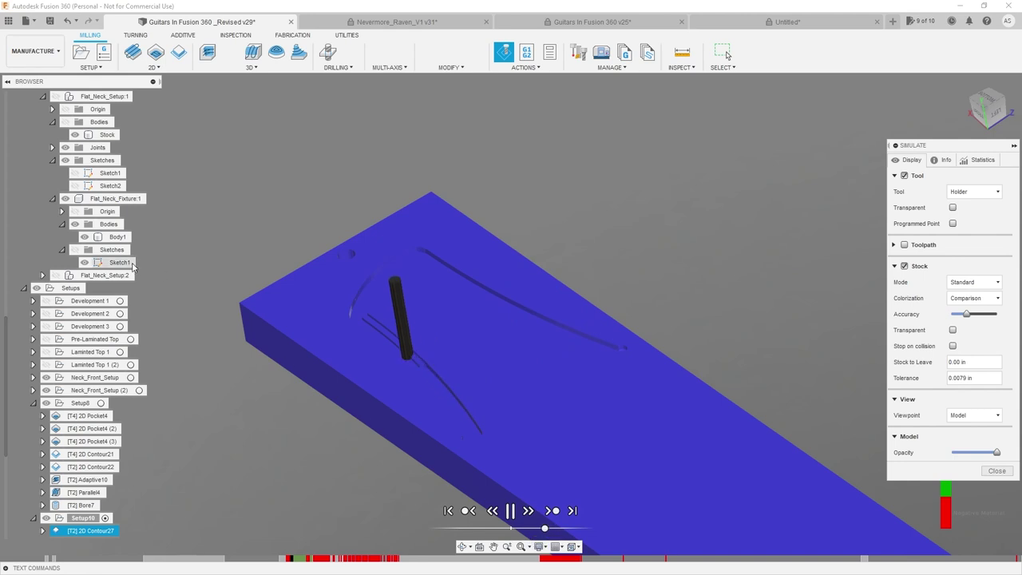
- Show Flat_Neck_Setup:2 temporarily to inspect the fixture board against the stock from several angles, and hide it again
{"action": "scroll", "coordinate": [102, 175], "scroll_direction": "up", "scroll_amount": 2}
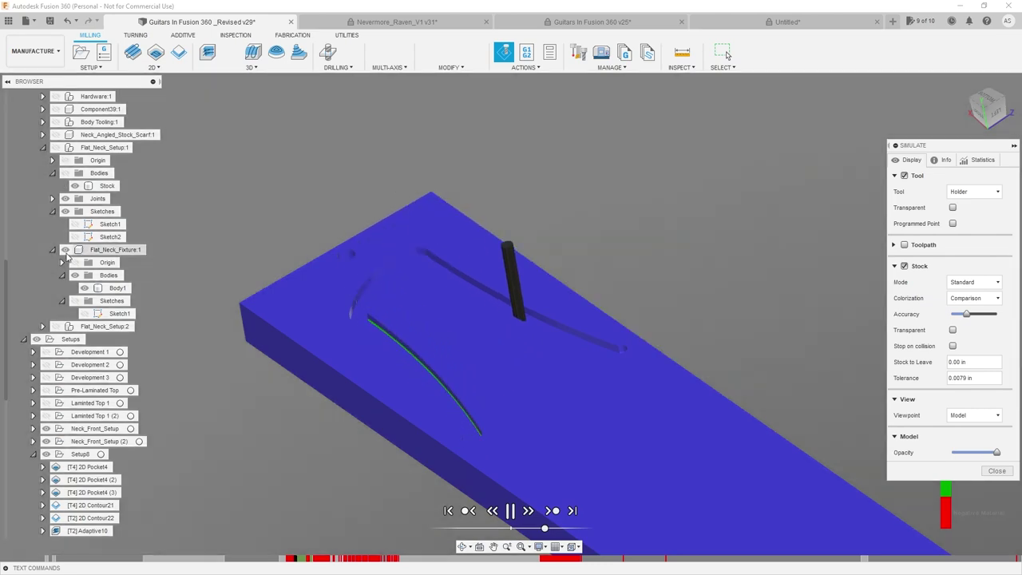
{"action": "left_click", "coordinate": [55, 327]}
{"action": "middle_click_drag", "start_coordinate": [319, 352], "coordinate": [382, 274], "text": "shift"}
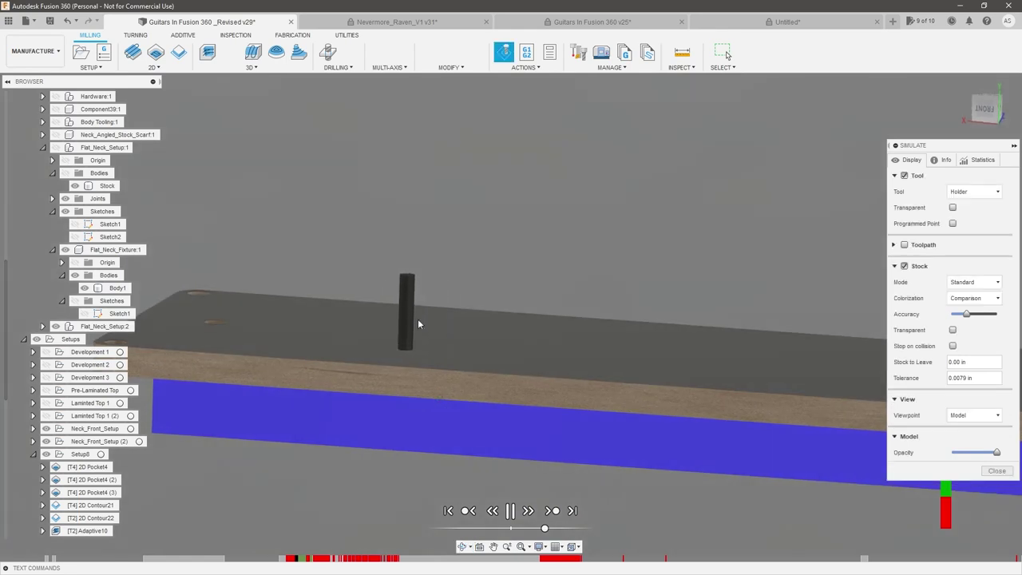
{"action": "scroll", "coordinate": [318, 341], "scroll_direction": "down", "scroll_amount": 1}
{"action": "scroll", "coordinate": [318, 342], "scroll_direction": "down", "scroll_amount": 2}
{"action": "middle_click_drag", "start_coordinate": [280, 339], "coordinate": [318, 348], "text": "shift"}
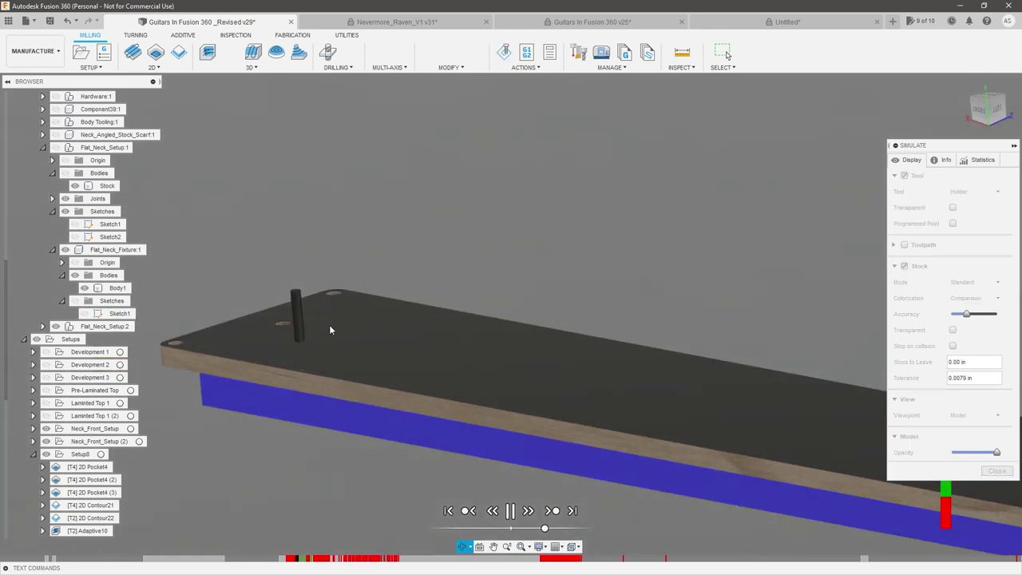
{"action": "middle_click_drag", "start_coordinate": [386, 336], "coordinate": [364, 304], "text": "shift"}
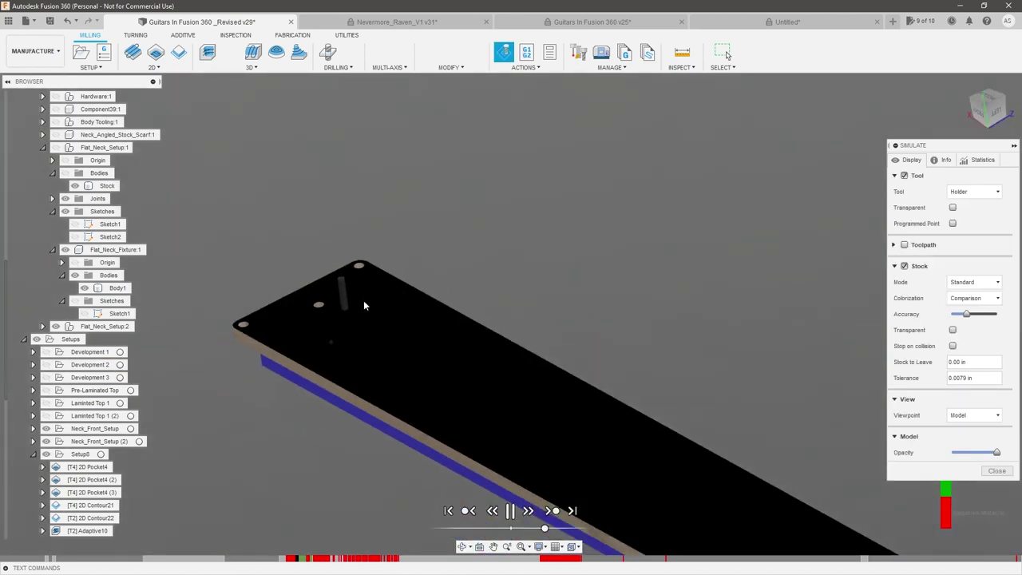
{"action": "left_click", "coordinate": [56, 326]}
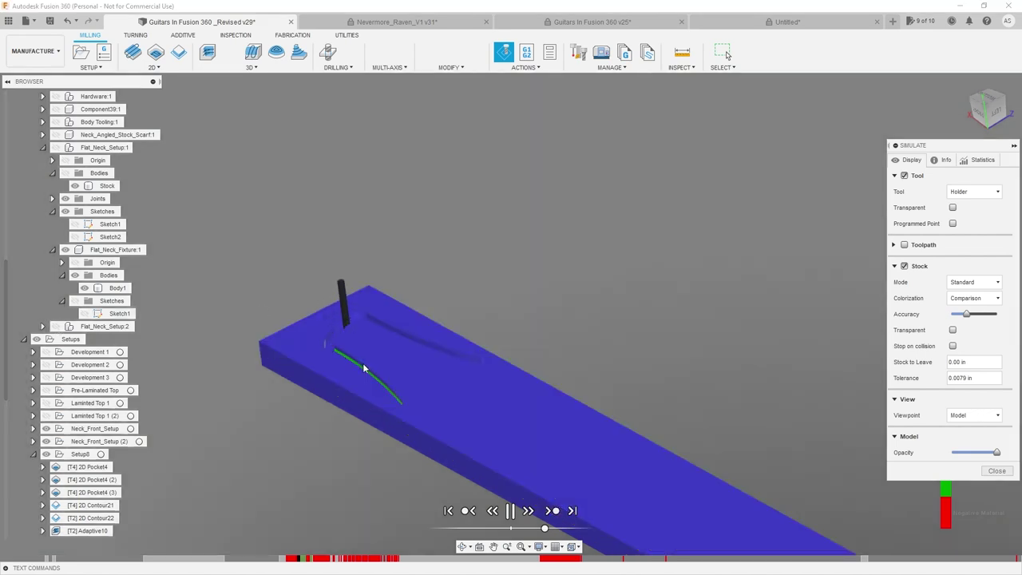
- Speed up the playback and watch the back of the headstock being profiled, cleared and surfaced around the tuner holes
{"action": "scroll", "coordinate": [392, 380], "scroll_direction": "up", "scroll_amount": 4}
{"action": "left_click_drag", "start_coordinate": [545, 528], "coordinate": [552, 529]}
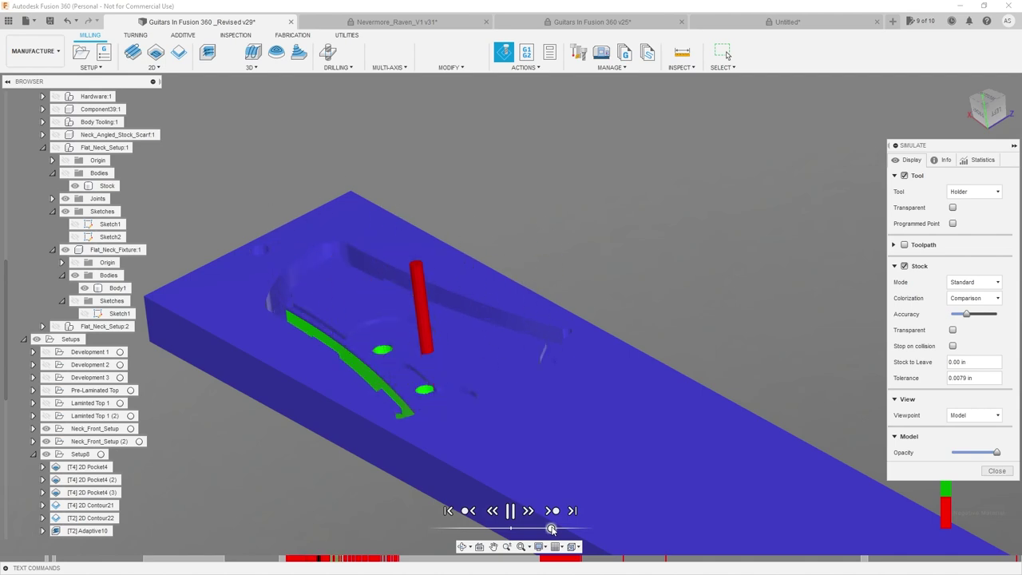
{"action": "middle_click_drag", "start_coordinate": [475, 390], "coordinate": [492, 407], "text": "shift"}
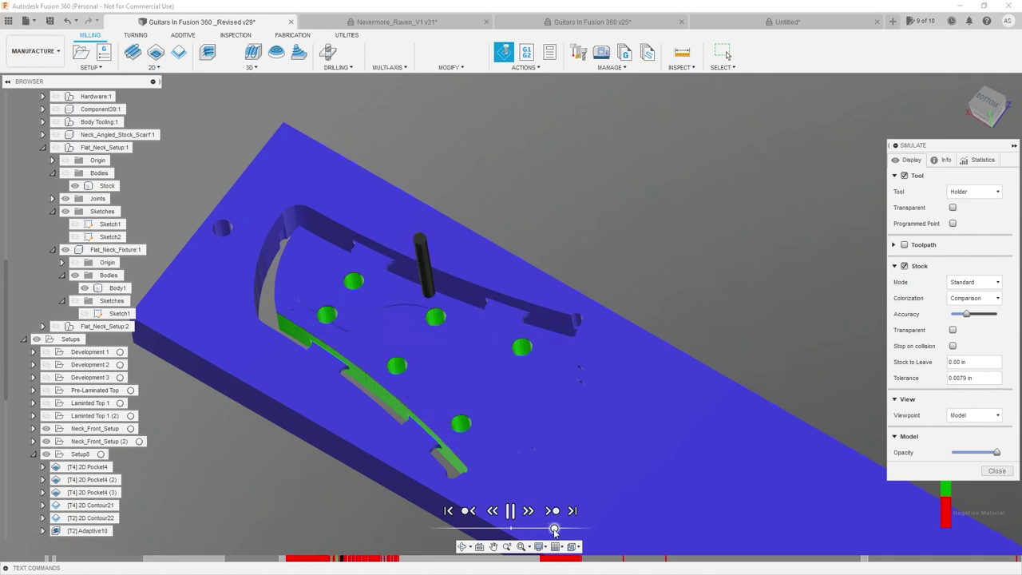
{"action": "middle_click_drag", "start_coordinate": [463, 439], "coordinate": [504, 403], "text": "shift"}
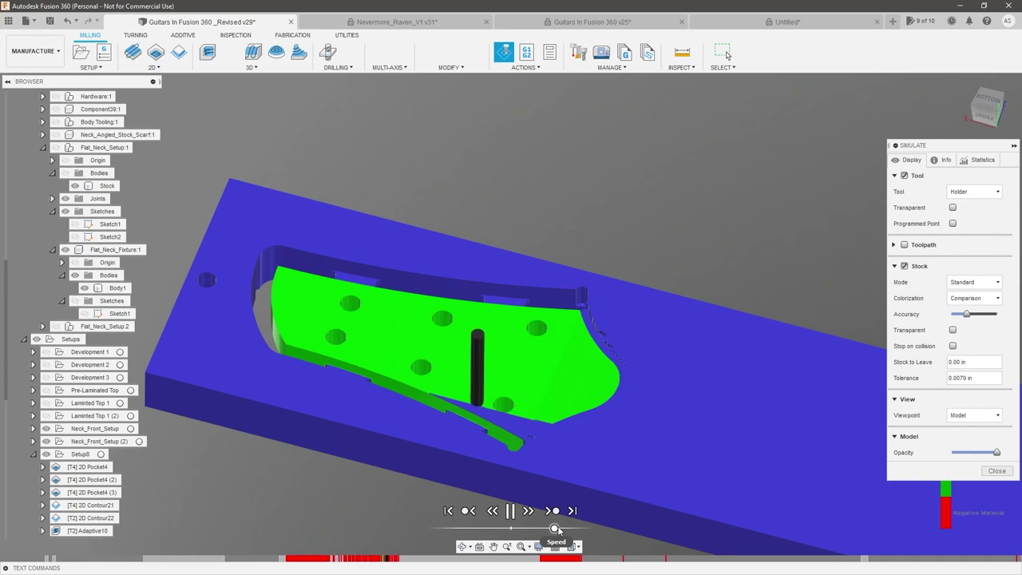
- View the full length of the stock's back as the neck outline is contoured beyond the headstock
{"action": "scroll", "coordinate": [449, 295], "scroll_direction": "down", "scroll_amount": 5}
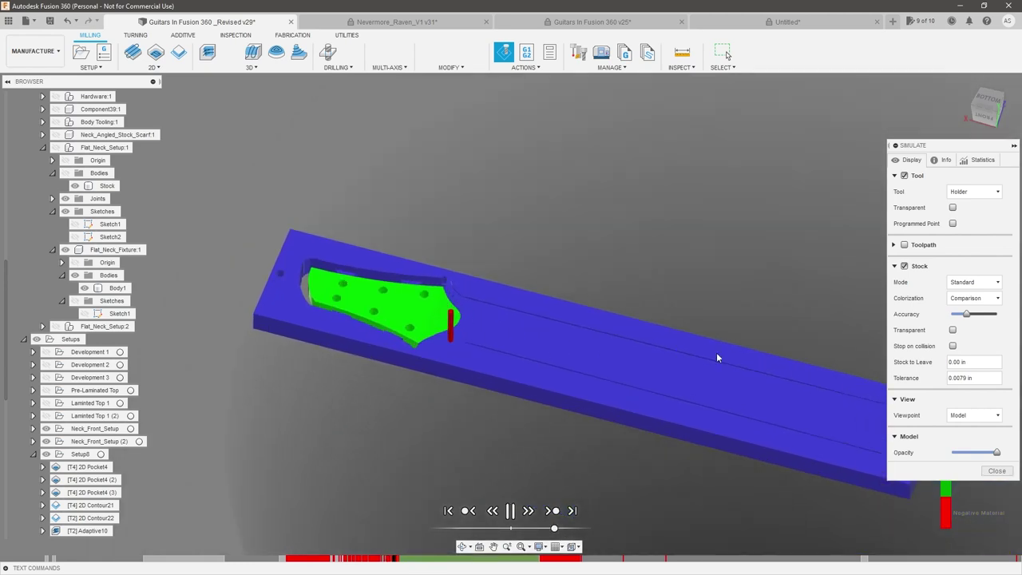
{"action": "scroll", "coordinate": [577, 348], "scroll_direction": "down", "scroll_amount": 3}
{"action": "scroll", "coordinate": [700, 395], "scroll_direction": "up", "scroll_amount": 4}
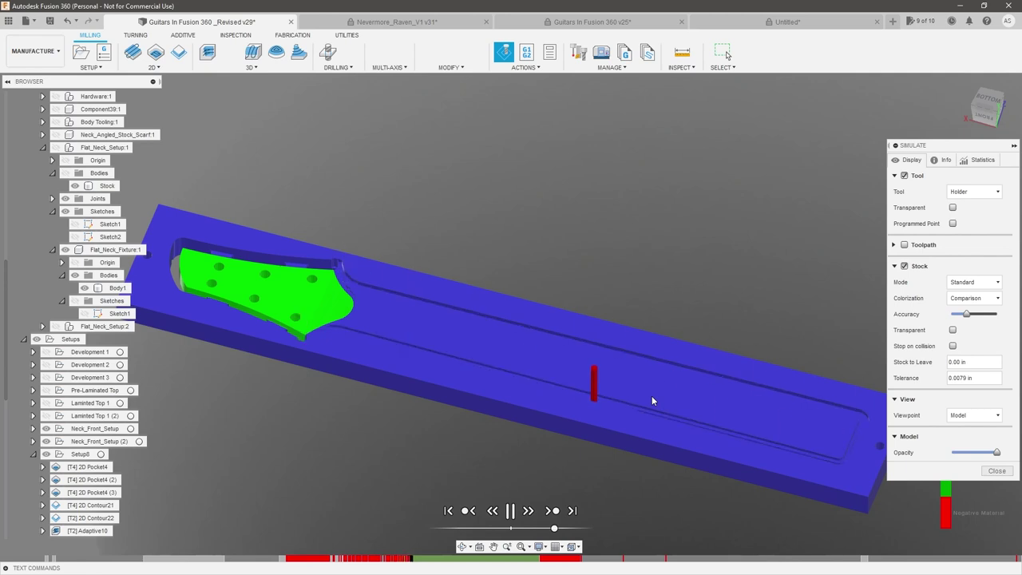
{"action": "middle_click_drag", "start_coordinate": [626, 440], "coordinate": [606, 457], "text": "shift"}
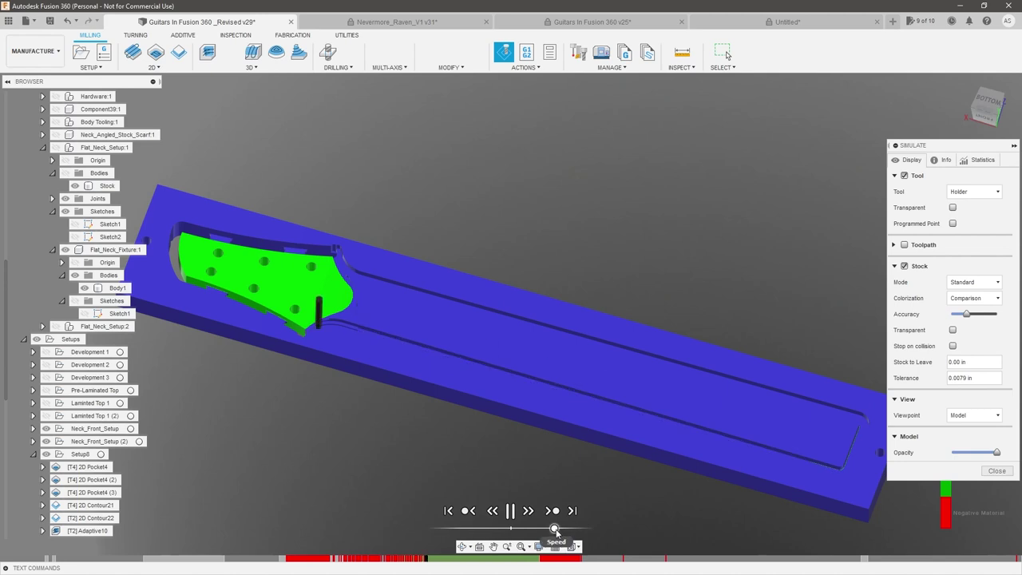
- Play the neck outline and back roughing at a higher speed, and slow the playback at the heel
{"action": "left_click_drag", "start_coordinate": [555, 529], "coordinate": [558, 530]}
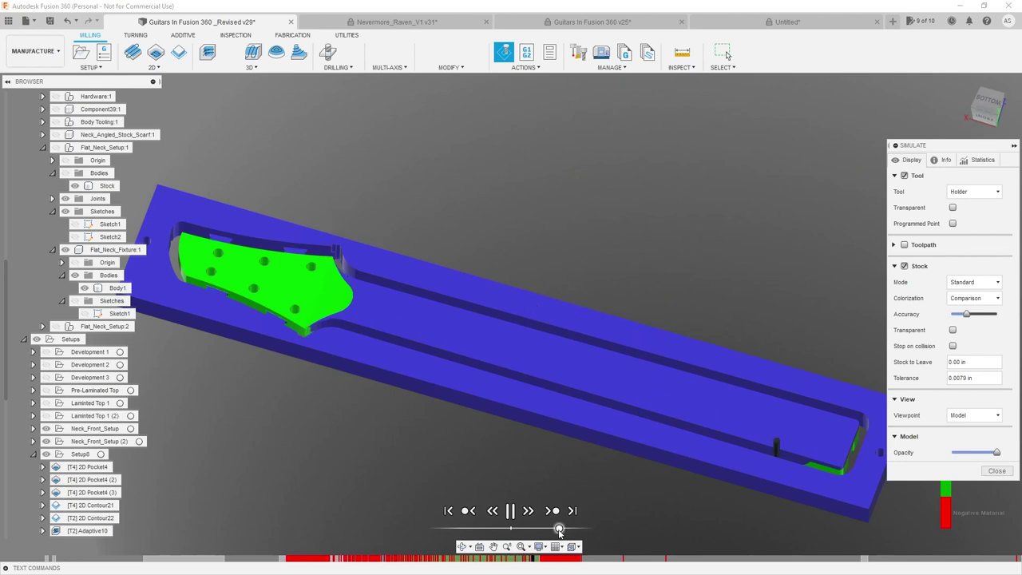
{"action": "left_click_drag", "start_coordinate": [558, 530], "coordinate": [560, 530]}
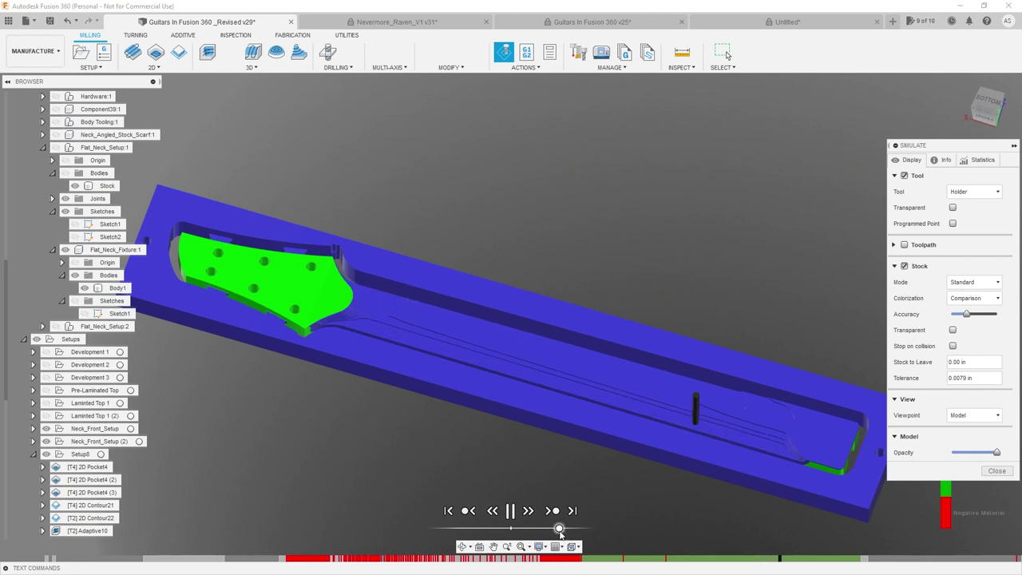
{"action": "left_click_drag", "start_coordinate": [559, 532], "coordinate": [552, 532]}
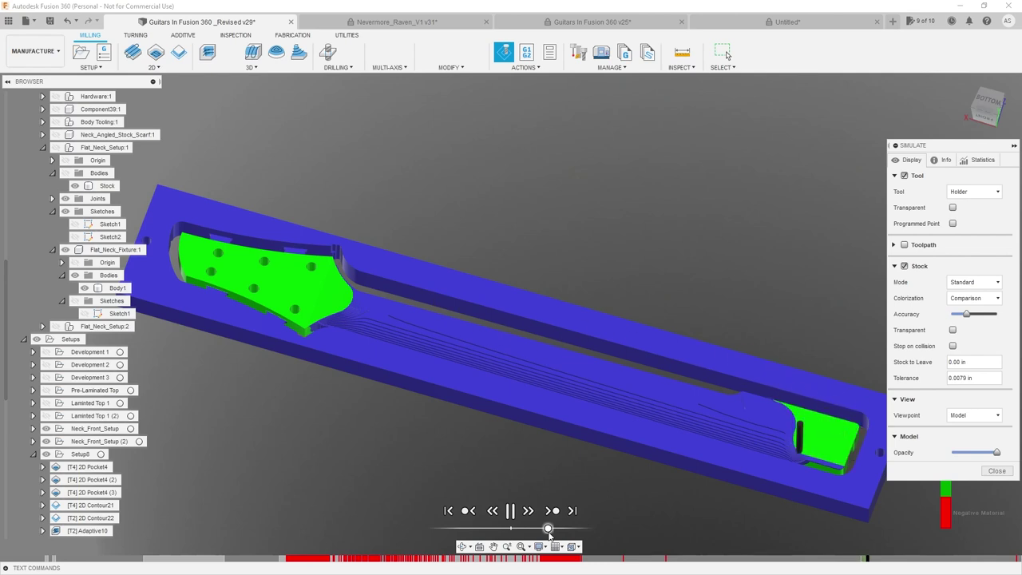
- Examine the heel from below as the finishing passes shape its transition into the neck
{"action": "scroll", "coordinate": [786, 421], "scroll_direction": "up", "scroll_amount": 3}
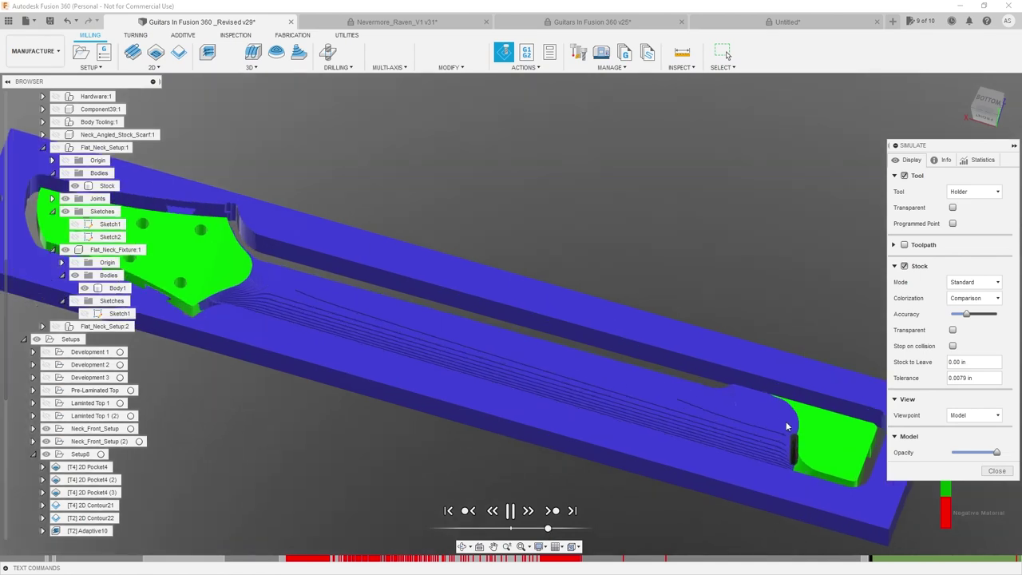
{"action": "middle_click_drag", "start_coordinate": [785, 420], "coordinate": [809, 485], "text": "shift"}
{"action": "scroll", "coordinate": [803, 479], "scroll_direction": "down", "scroll_amount": 2}
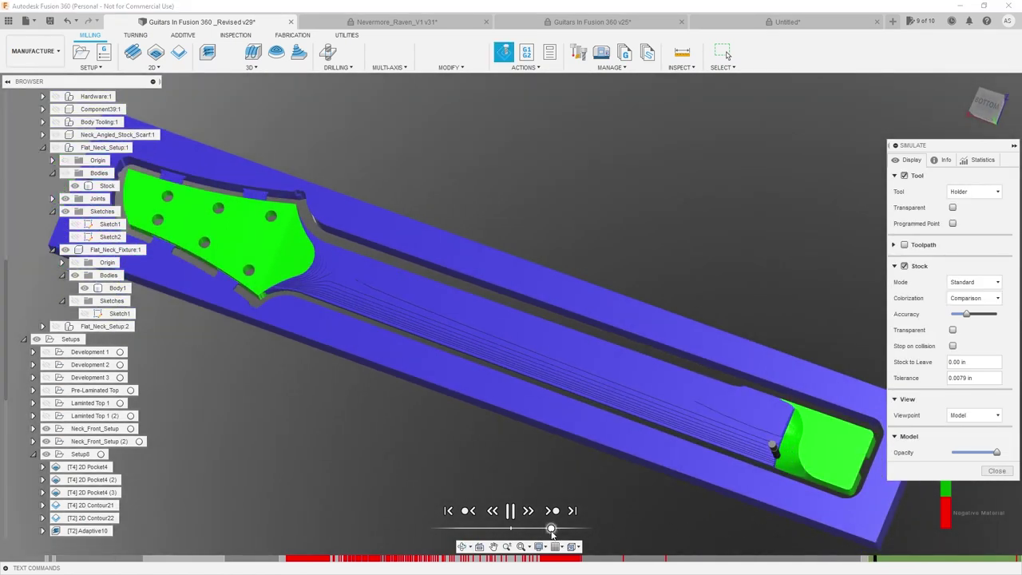
{"action": "scroll", "coordinate": [655, 509], "scroll_direction": "down", "scroll_amount": 3}
{"action": "scroll", "coordinate": [629, 450], "scroll_direction": "up", "scroll_amount": 1}
{"action": "middle_click_drag", "start_coordinate": [639, 428], "coordinate": [717, 421], "text": "shift"}
{"action": "scroll", "coordinate": [718, 425], "scroll_direction": "up", "scroll_amount": 2}
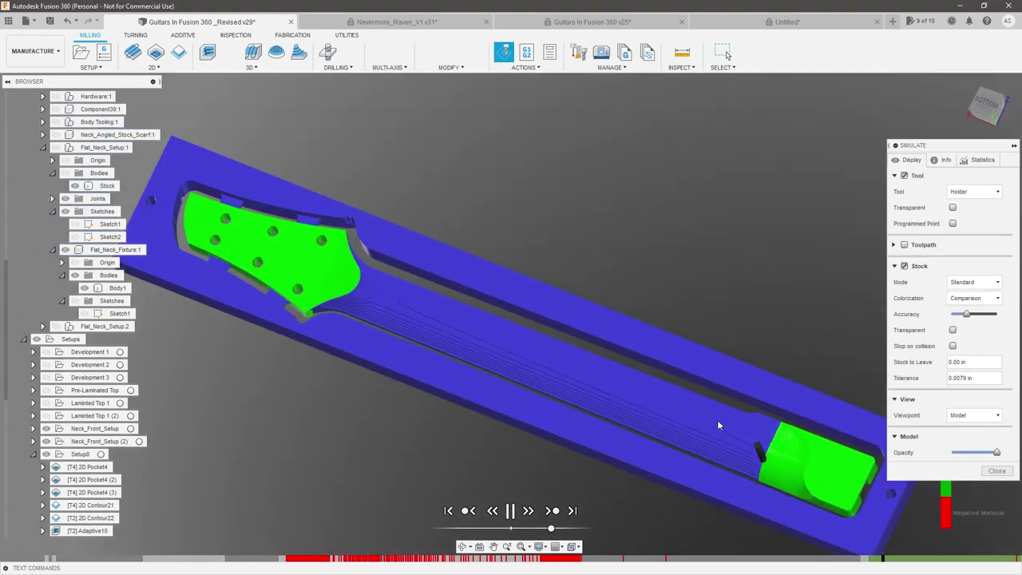
- Display the simulation's machining statistics, and play the neck's back finishing through to the headstock transition at a higher speed
{"action": "left_click", "coordinate": [983, 160]}
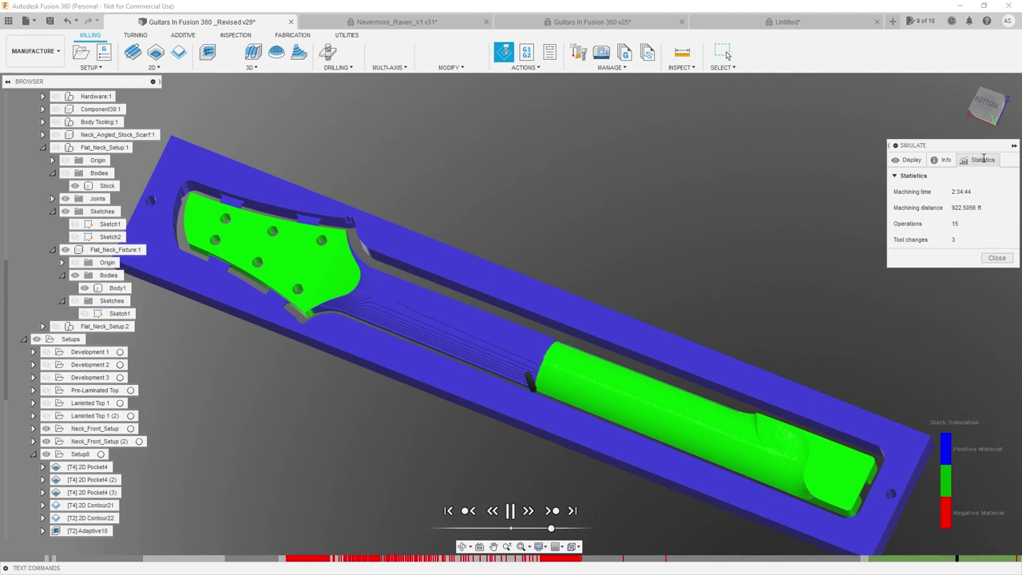
{"action": "scroll", "coordinate": [583, 234], "scroll_direction": "up", "scroll_amount": 5}
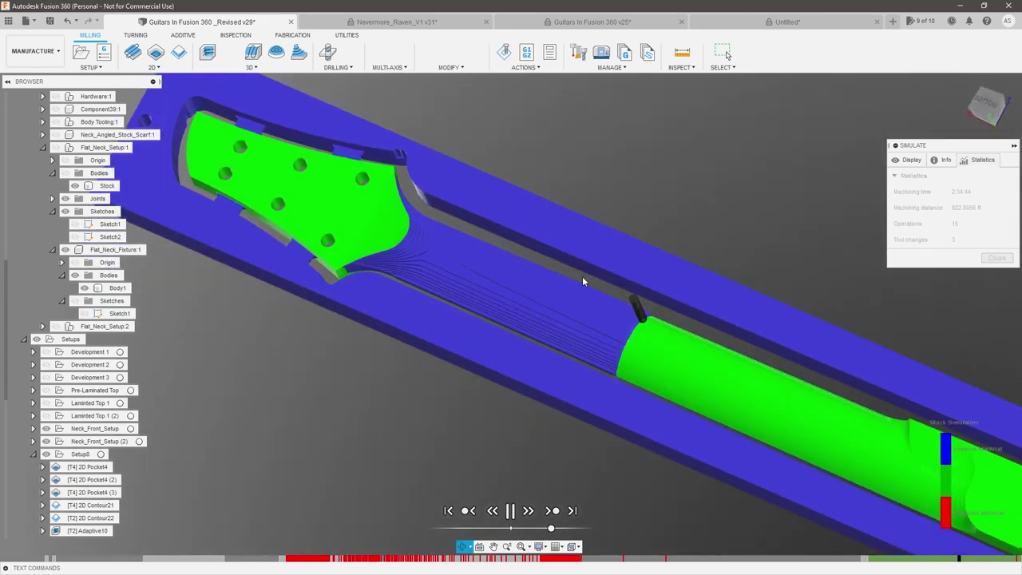
{"action": "left_click", "coordinate": [554, 527]}
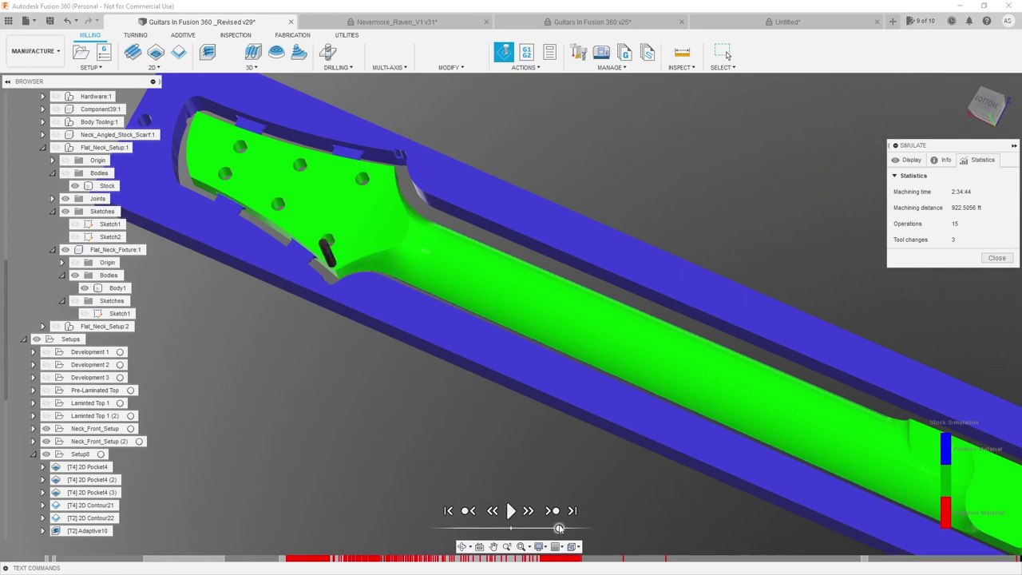
- Examine the front face of the simulated neck, from the narrow truss rod slot to the headstock's tuner holes
{"action": "scroll", "coordinate": [404, 344], "scroll_direction": "down", "scroll_amount": 4}
{"action": "middle_click_drag", "start_coordinate": [545, 342], "coordinate": [739, 398], "text": "shift"}
{"action": "scroll", "coordinate": [741, 398], "scroll_direction": "down", "scroll_amount": 3}
{"action": "scroll", "coordinate": [281, 338], "scroll_direction": "up", "scroll_amount": 8}
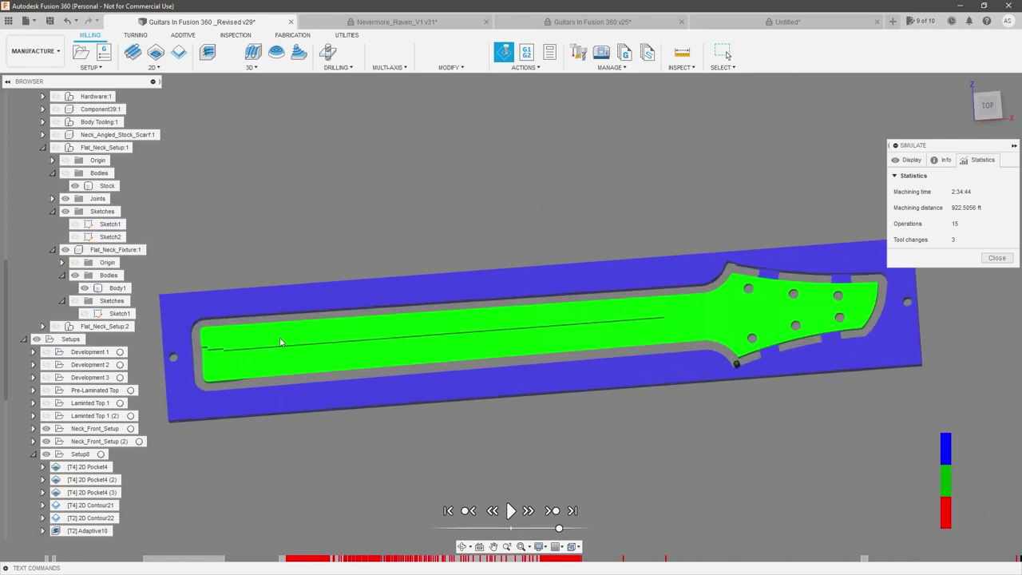
{"action": "middle_click_drag", "start_coordinate": [170, 376], "coordinate": [228, 293], "text": "shift"}
{"action": "scroll", "coordinate": [229, 293], "scroll_direction": "up", "scroll_amount": 6}
{"action": "middle_click_drag", "start_coordinate": [243, 206], "coordinate": [232, 259], "text": "shift"}
{"action": "scroll", "coordinate": [248, 268], "scroll_direction": "down", "scroll_amount": 6}
{"action": "scroll", "coordinate": [342, 421], "scroll_direction": "up", "scroll_amount": 3}
{"action": "middle_click_drag", "start_coordinate": [331, 415], "coordinate": [258, 349], "text": "shift"}
{"action": "scroll", "coordinate": [263, 347], "scroll_direction": "down", "scroll_amount": 6}
{"action": "scroll", "coordinate": [748, 259], "scroll_direction": "up", "scroll_amount": 8}
{"action": "middle_click_drag", "start_coordinate": [751, 253], "coordinate": [706, 299], "text": "shift"}
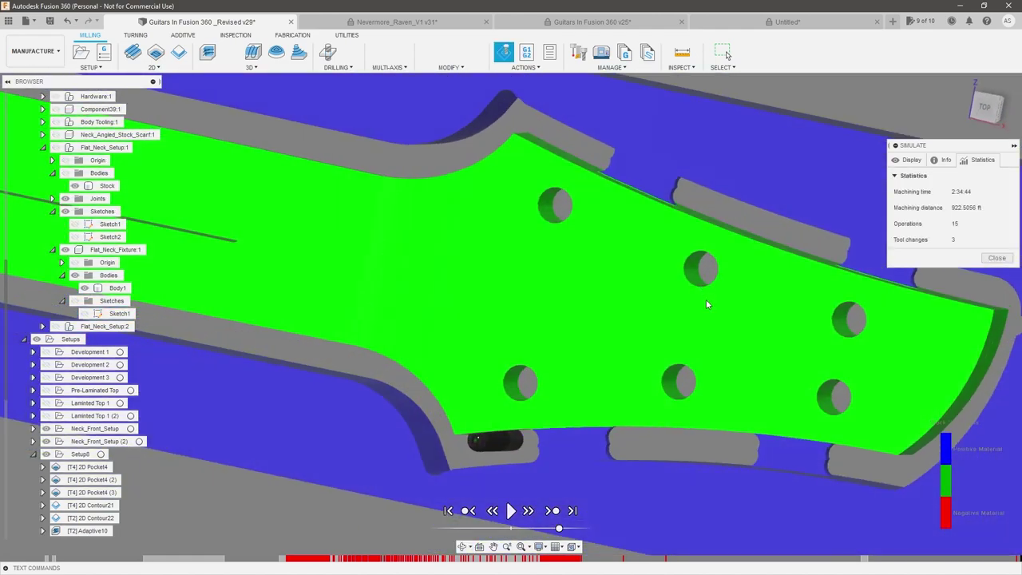
- Inspect the neck's side edge up close where the rounded back curves into the headstock
{"action": "scroll", "coordinate": [706, 299], "scroll_direction": "down", "scroll_amount": 5}
{"action": "scroll", "coordinate": [482, 251], "scroll_direction": "up", "scroll_amount": 3}
{"action": "middle_click_drag", "start_coordinate": [481, 251], "coordinate": [487, 289], "text": "shift"}
{"action": "middle_click_drag", "start_coordinate": [487, 298], "coordinate": [468, 302], "text": "shift"}
{"action": "scroll", "coordinate": [608, 400], "scroll_direction": "up", "scroll_amount": 5}
{"action": "middle_click_drag", "start_coordinate": [606, 378], "coordinate": [594, 392], "text": "shift"}
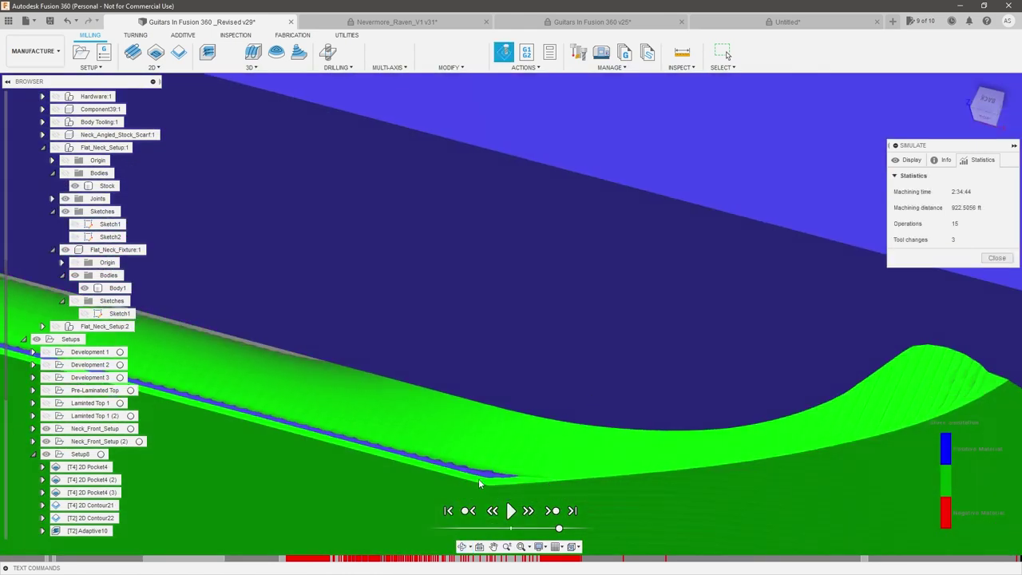
{"action": "scroll", "coordinate": [485, 485], "scroll_direction": "up", "scroll_amount": 4}
{"action": "scroll", "coordinate": [554, 416], "scroll_direction": "down", "scroll_amount": 2}
{"action": "scroll", "coordinate": [647, 385], "scroll_direction": "down", "scroll_amount": 6}
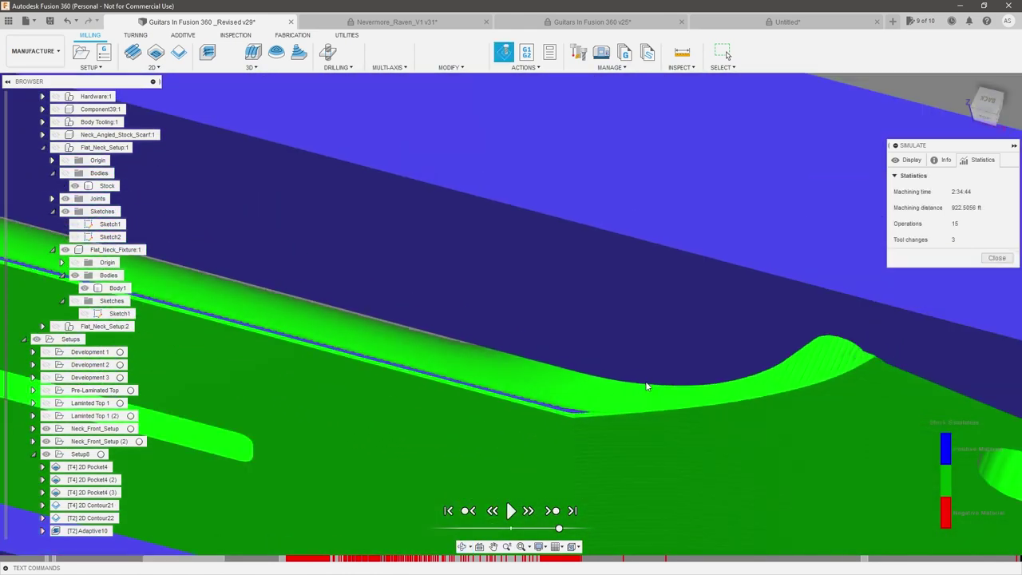
{"action": "scroll", "coordinate": [735, 408], "scroll_direction": "down", "scroll_amount": 3}
{"action": "scroll", "coordinate": [735, 408], "scroll_direction": "down", "scroll_amount": 4}
- Examine the machined back of the neck from the heel to the contour slots and holding tabs around the headstock
{"action": "middle_click_drag", "start_coordinate": [500, 367], "coordinate": [452, 450], "text": "shift"}
{"action": "scroll", "coordinate": [358, 209], "scroll_direction": "up", "scroll_amount": 3}
{"action": "scroll", "coordinate": [357, 210], "scroll_direction": "down", "scroll_amount": 6}
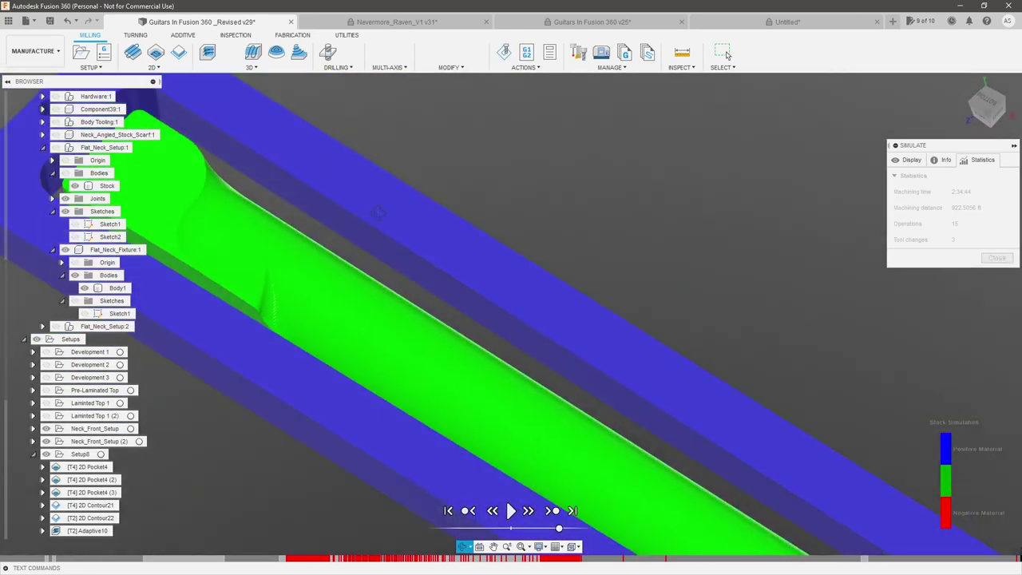
{"action": "scroll", "coordinate": [641, 476], "scroll_direction": "up", "scroll_amount": 4}
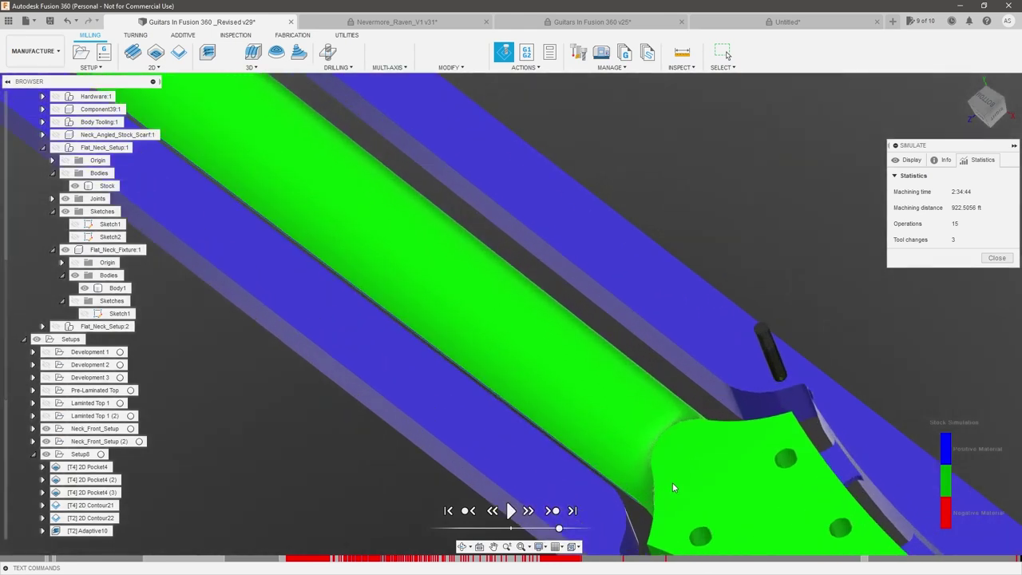
{"action": "scroll", "coordinate": [617, 370], "scroll_direction": "down", "scroll_amount": 5}
{"action": "middle_click_drag", "start_coordinate": [617, 371], "coordinate": [525, 295], "text": "shift"}
{"action": "scroll", "coordinate": [594, 307], "scroll_direction": "up", "scroll_amount": 5}
{"action": "scroll", "coordinate": [559, 286], "scroll_direction": "up", "scroll_amount": 4}
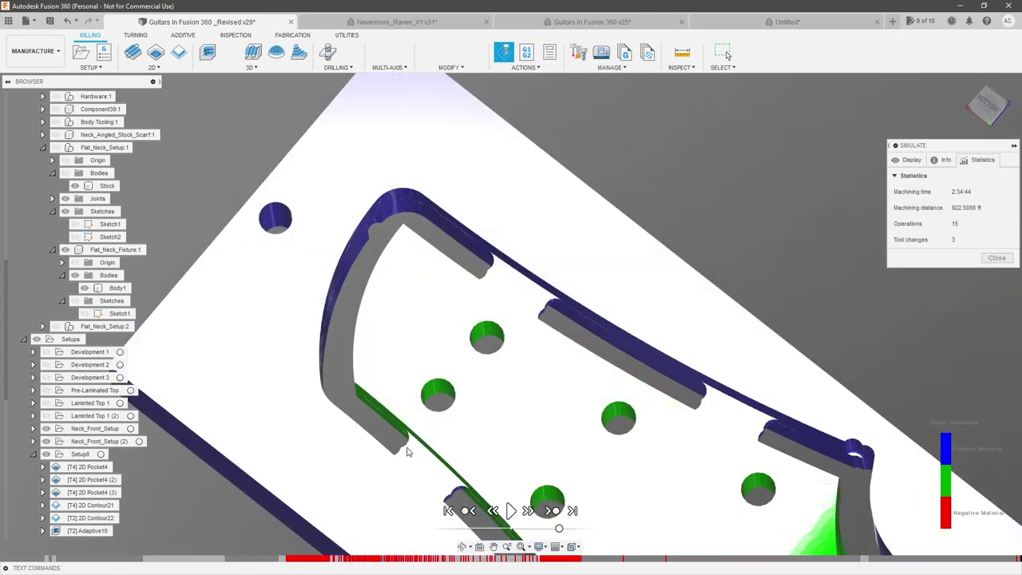
- Review the full back of the simulated stock, and check the headstock's tuner holes and surrounding tabs
{"action": "scroll", "coordinate": [454, 271], "scroll_direction": "down", "scroll_amount": 5}
{"action": "scroll", "coordinate": [477, 313], "scroll_direction": "down", "scroll_amount": 3}
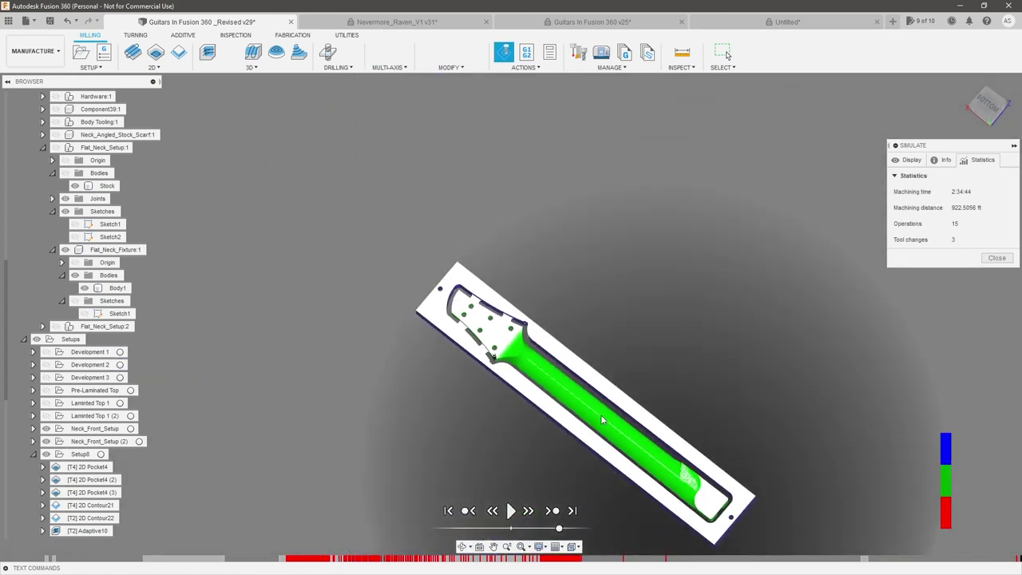
{"action": "scroll", "coordinate": [657, 458], "scroll_direction": "up", "scroll_amount": 2}
{"action": "middle_click_drag", "start_coordinate": [657, 432], "coordinate": [706, 391], "text": "shift"}
{"action": "scroll", "coordinate": [699, 372], "scroll_direction": "up", "scroll_amount": 2}
{"action": "scroll", "coordinate": [702, 384], "scroll_direction": "up", "scroll_amount": 2}
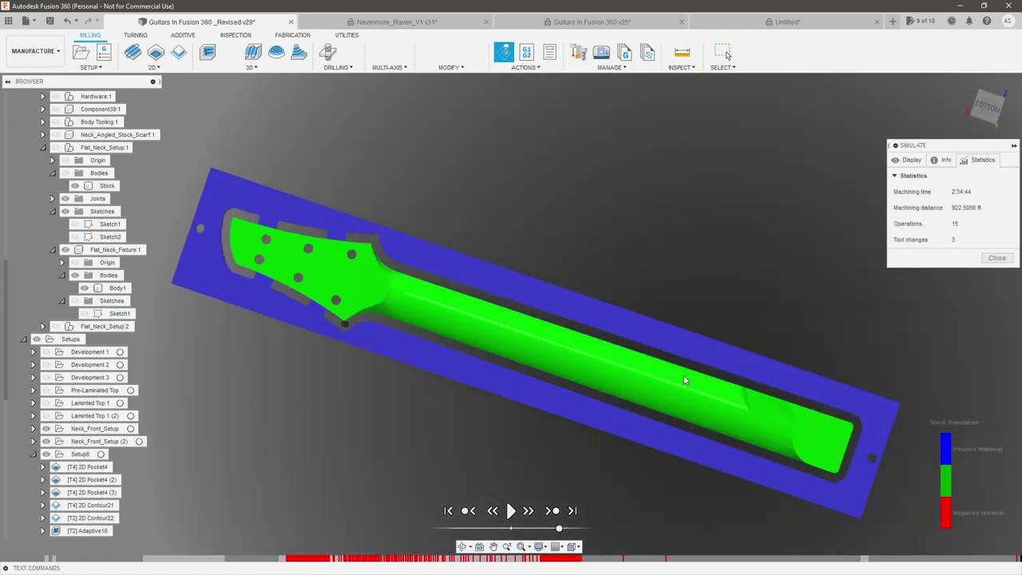
{"action": "middle_click_drag", "start_coordinate": [690, 332], "coordinate": [675, 308], "text": "shift"}
{"action": "scroll", "coordinate": [279, 238], "scroll_direction": "up", "scroll_amount": 2}
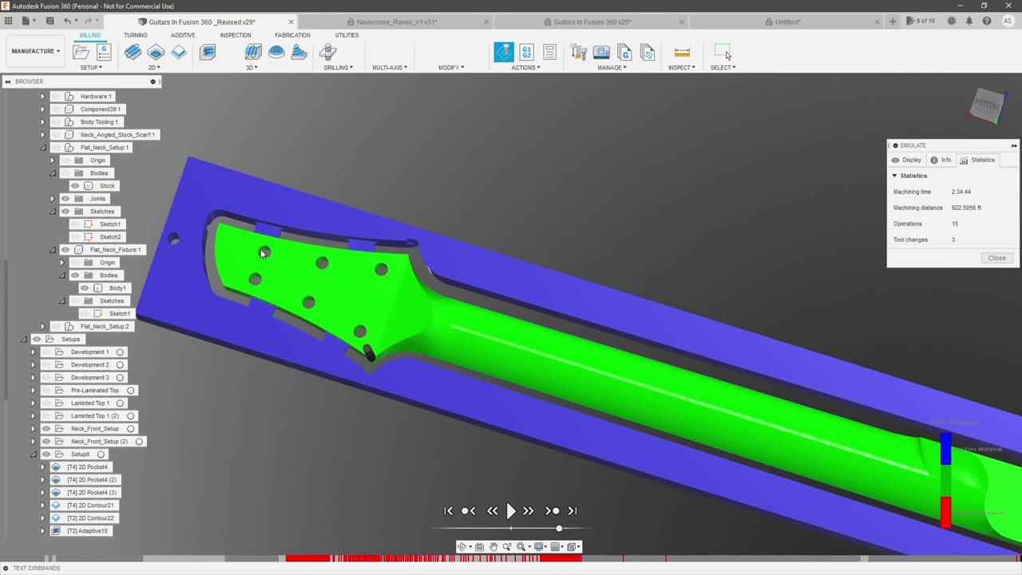
{"action": "scroll", "coordinate": [212, 255], "scroll_direction": "up", "scroll_amount": 2}
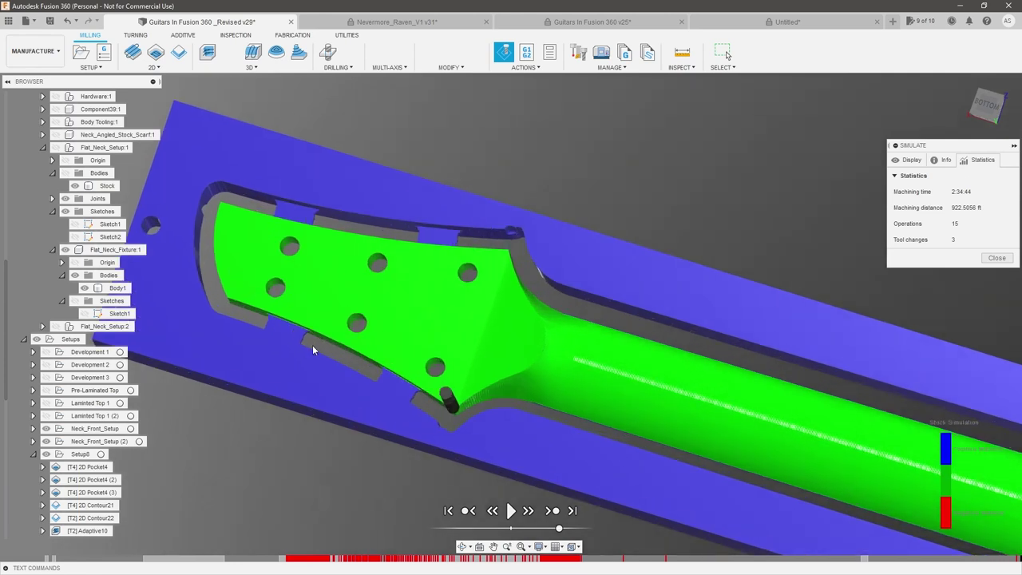